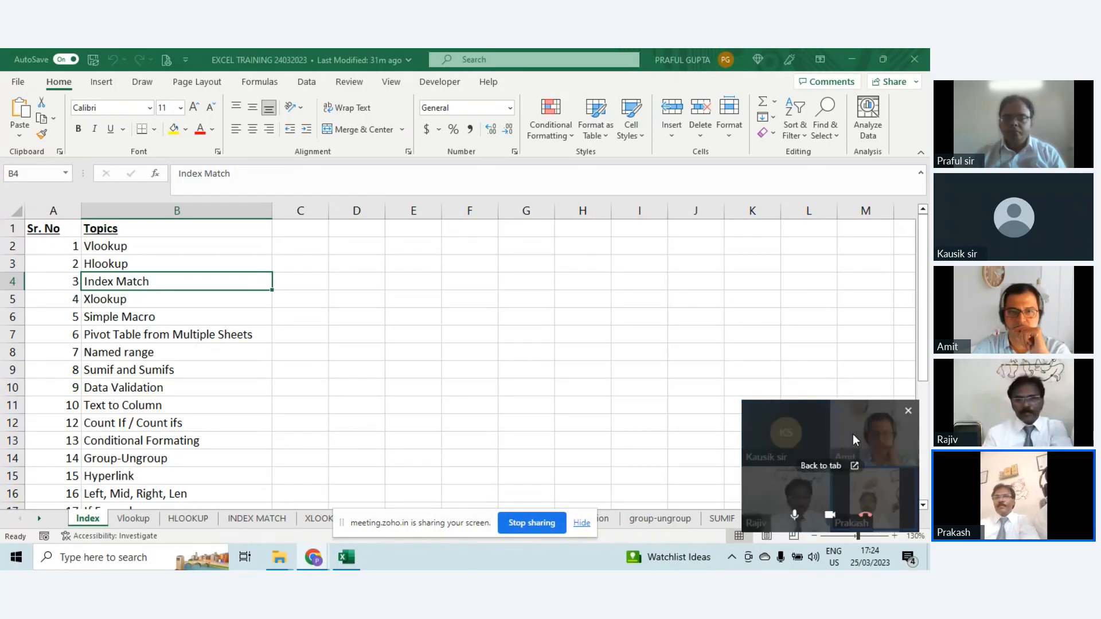
Step: Dismiss the floating participant video overlay by returning to its Zoho meeting tab in Chrome, and switch back to the Excel workbook
drag(842, 441, 841, 300)
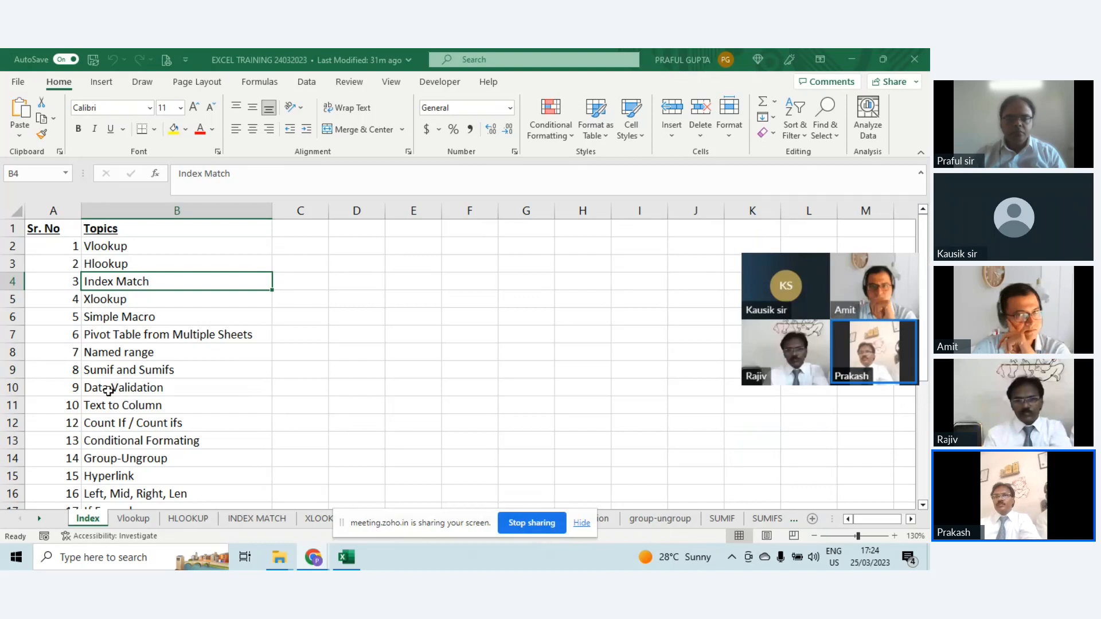
mouse_move(906, 268)
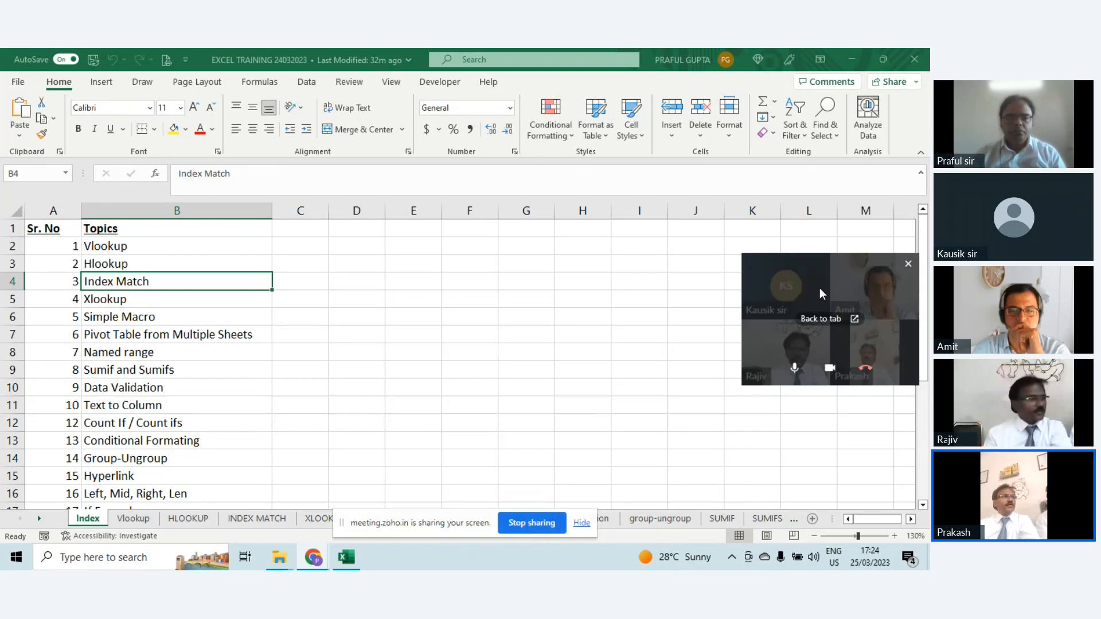
mouse_move(316, 563)
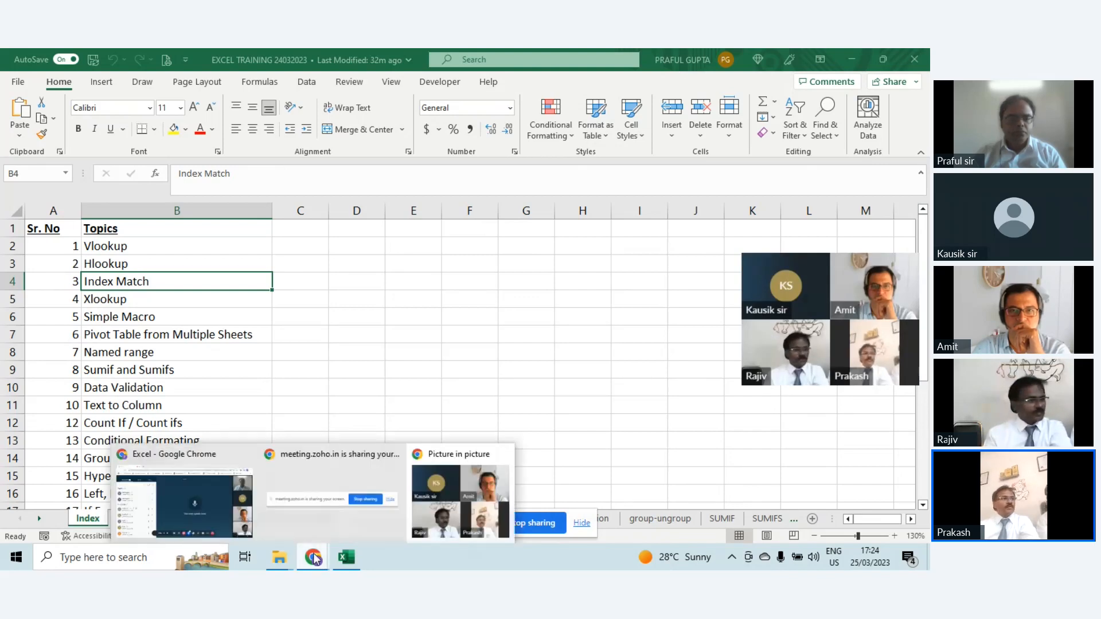
click(180, 510)
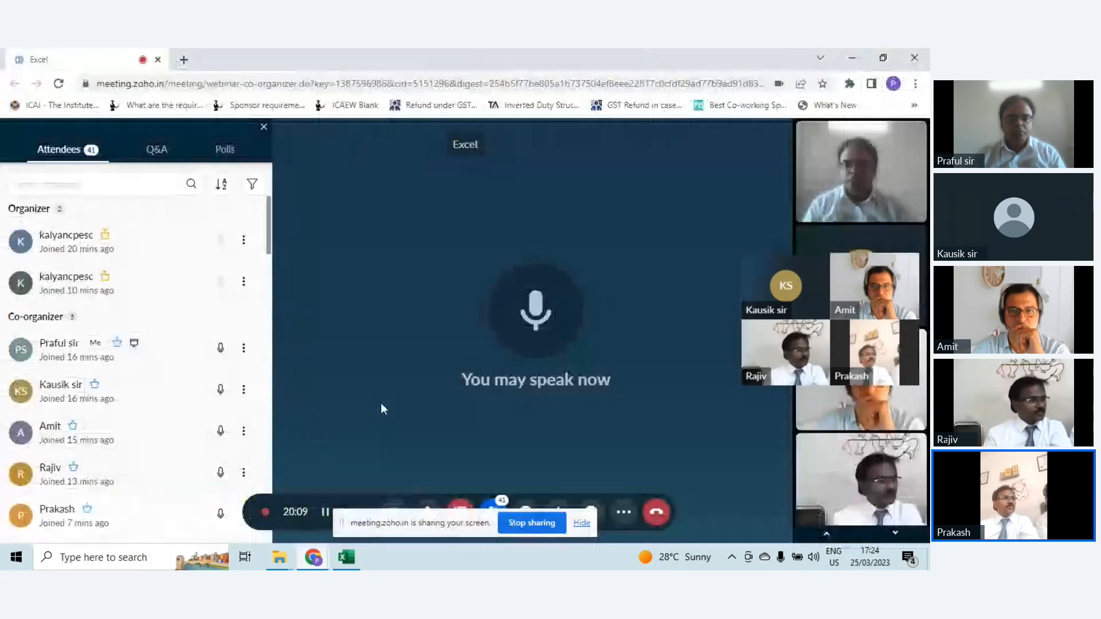
click(852, 58)
click(596, 363)
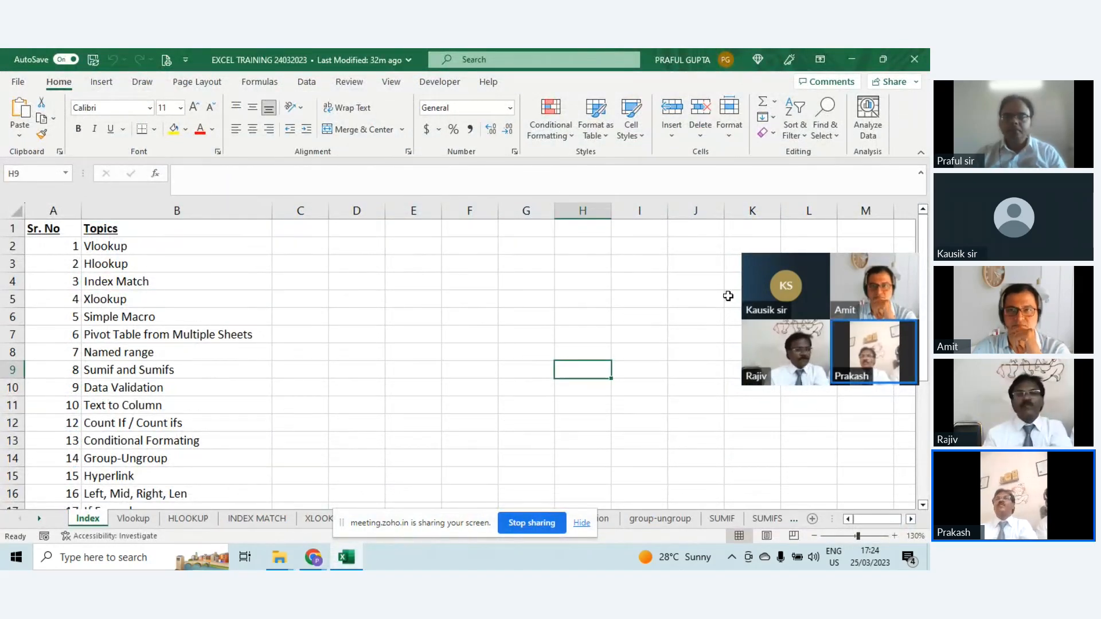
mouse_move(809, 276)
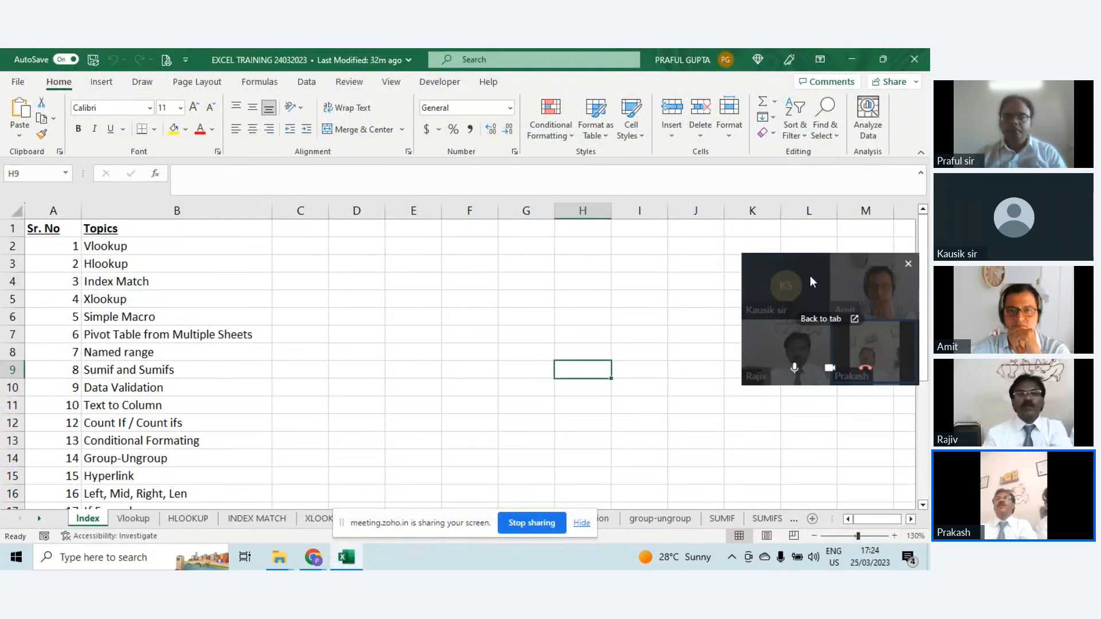
click(824, 321)
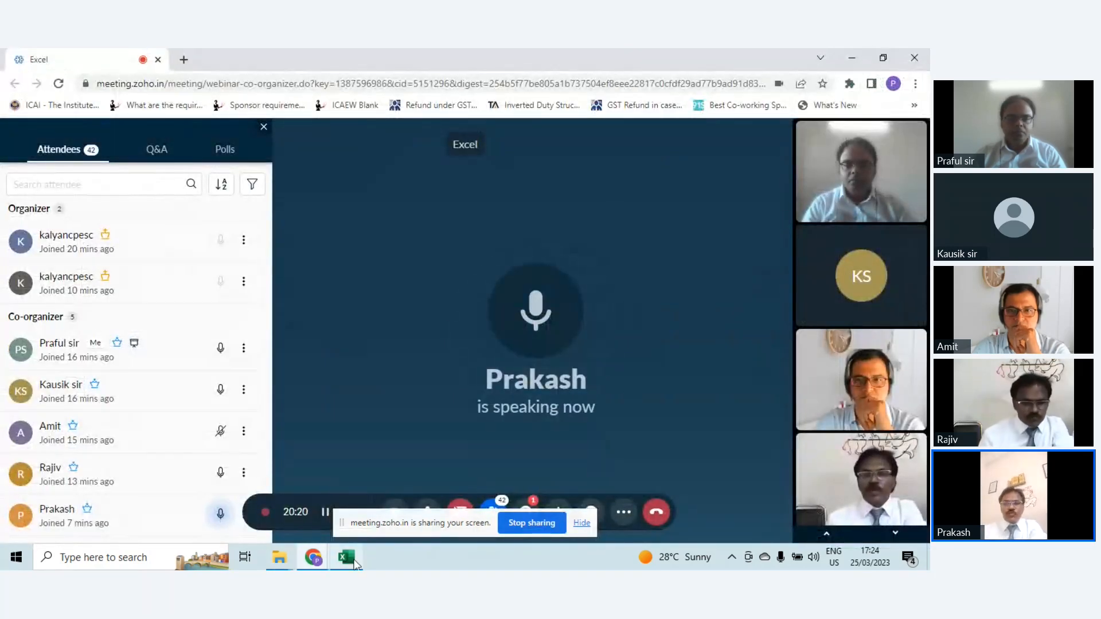
click(346, 557)
click(493, 348)
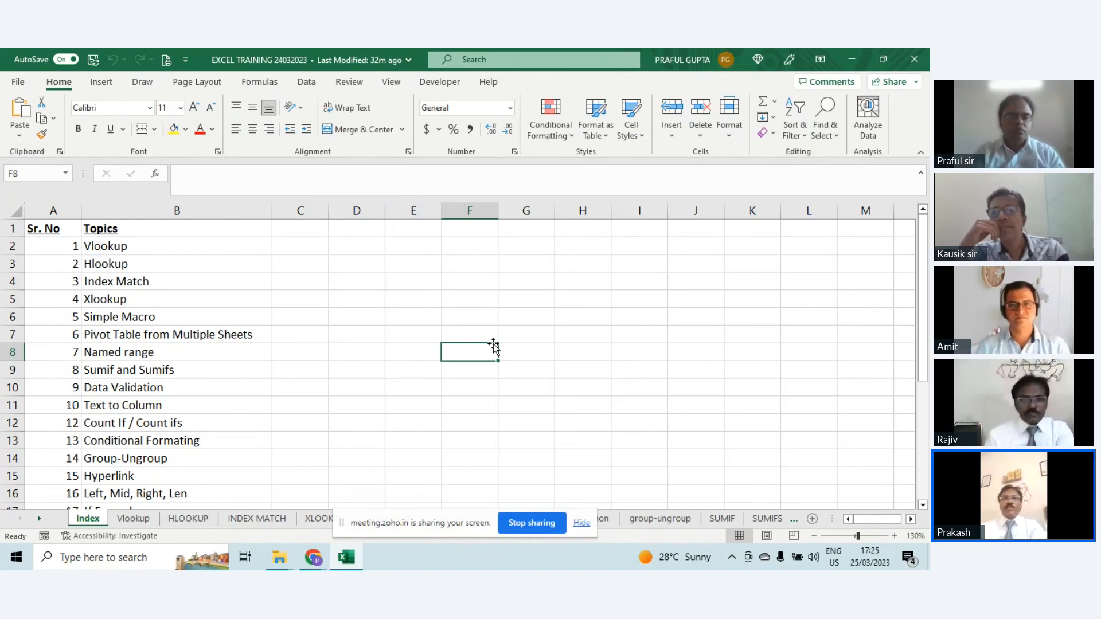
Step: Lower the computer's audio volume
key(XF86AudioLowerVolume)
key(XF86AudioLowerVolume)
key(XF86AudioLowerVolume)
key(XF86AudioLowerVolume)
key(XF86AudioLowerVolume)
key(XF86AudioLowerVolume)
key(XF86AudioLowerVolume)
key(XF86AudioLowerVolume)
key(XF86AudioLowerVolume)
key(XF86AudioLowerVolume)
key(XF86AudioLowerVolume)
key(XF86AudioLowerVolume)
key(XF86AudioLowerVolume)
key(XF86AudioLowerVolume)
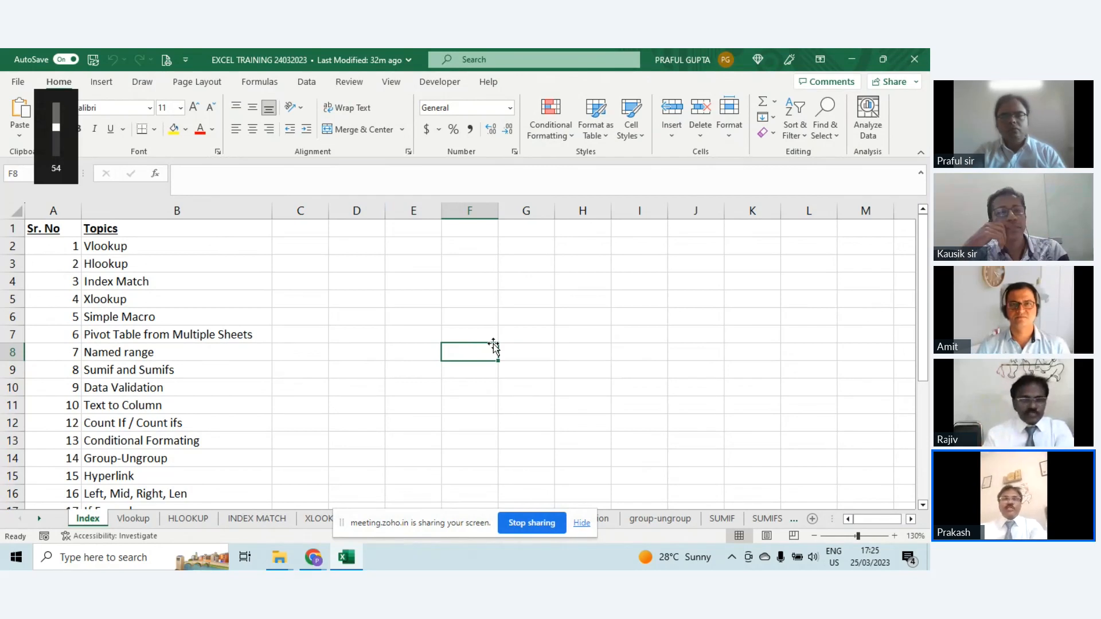
key(XF86AudioLowerVolume)
key(XF86AudioLowerVolume)
key(XF86AudioLowerVolume)
key(XF86AudioLowerVolume)
key(XF86AudioLowerVolume)
key(XF86AudioLowerVolume)
key(XF86AudioLowerVolume)
key(XF86AudioLowerVolume)
key(XF86AudioLowerVolume)
key(XF86AudioLowerVolume)
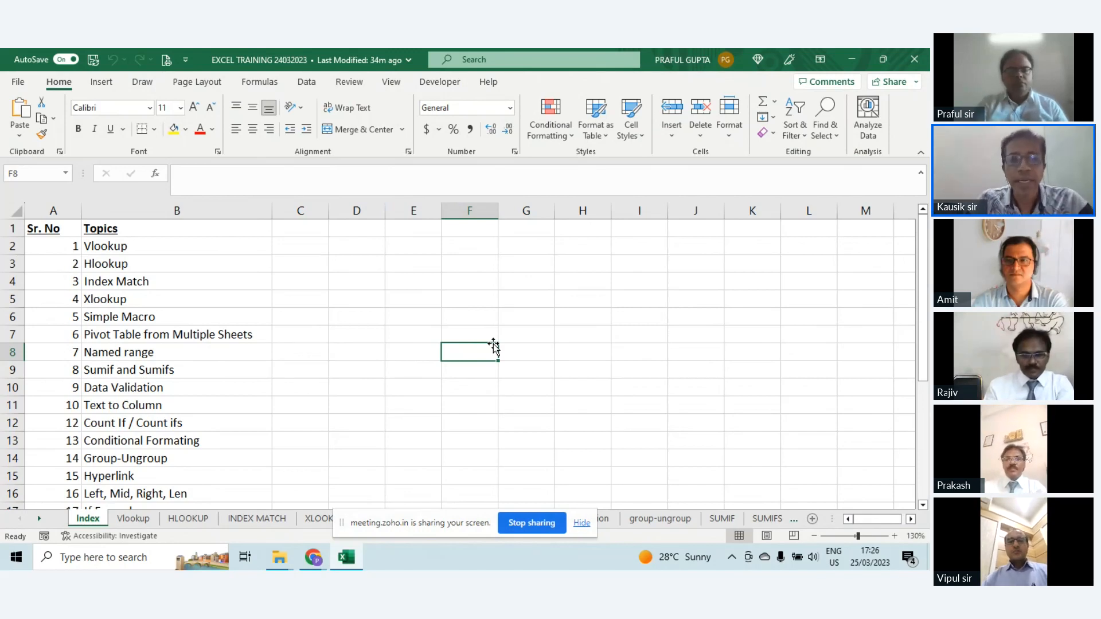
Step: Raise the computer's audio volume again
key(XF86AudioRaiseVolume)
key(XF86AudioRaiseVolume)
key(XF86AudioRaiseVolume)
key(XF86AudioRaiseVolume)
key(XF86AudioRaiseVolume)
key(XF86AudioRaiseVolume)
key(XF86AudioRaiseVolume)
key(XF86AudioRaiseVolume)
key(XF86AudioRaiseVolume)
key(XF86AudioRaiseVolume)
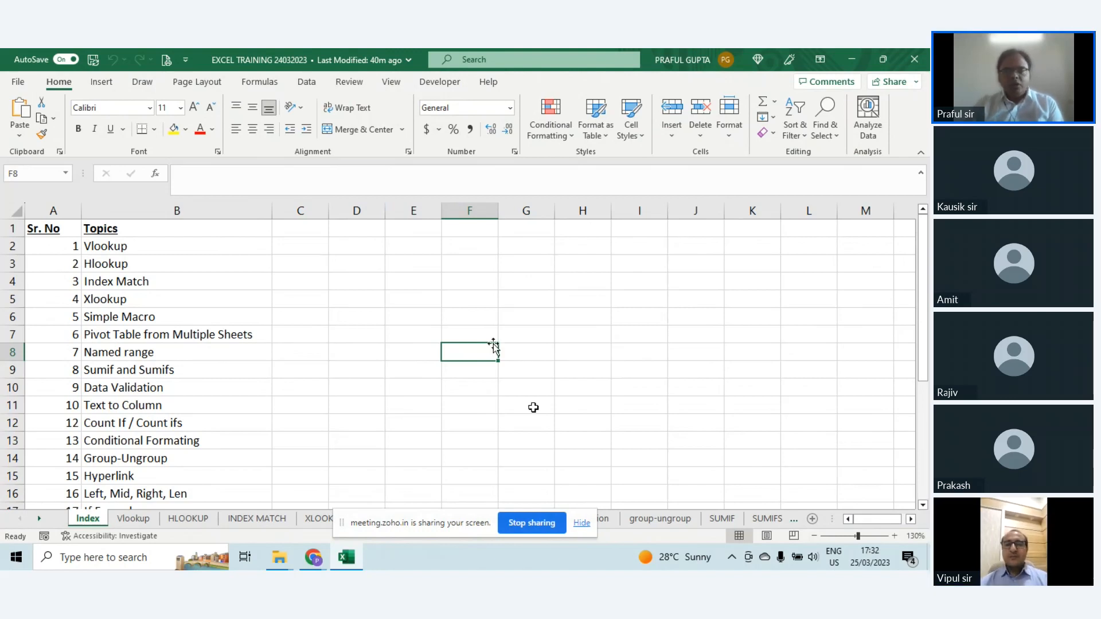
Step: Open the Vlookup sheet and examine the bill and sales table and the bill number input cell I4
scroll(372, 355, down, 4)
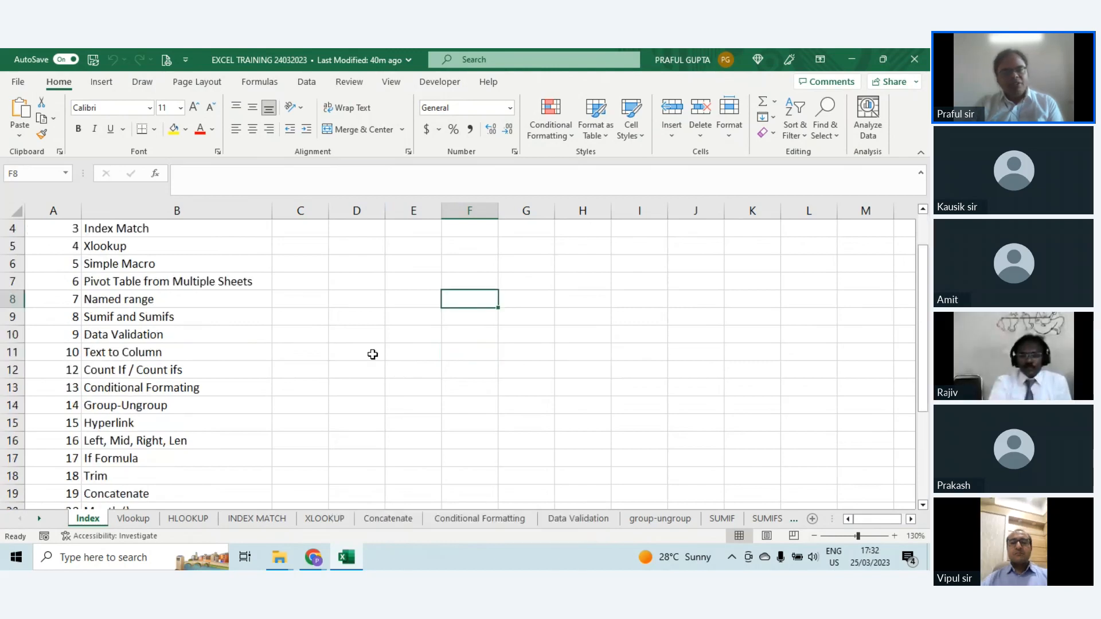
scroll(373, 354, up, 3)
scroll(372, 354, up, 1)
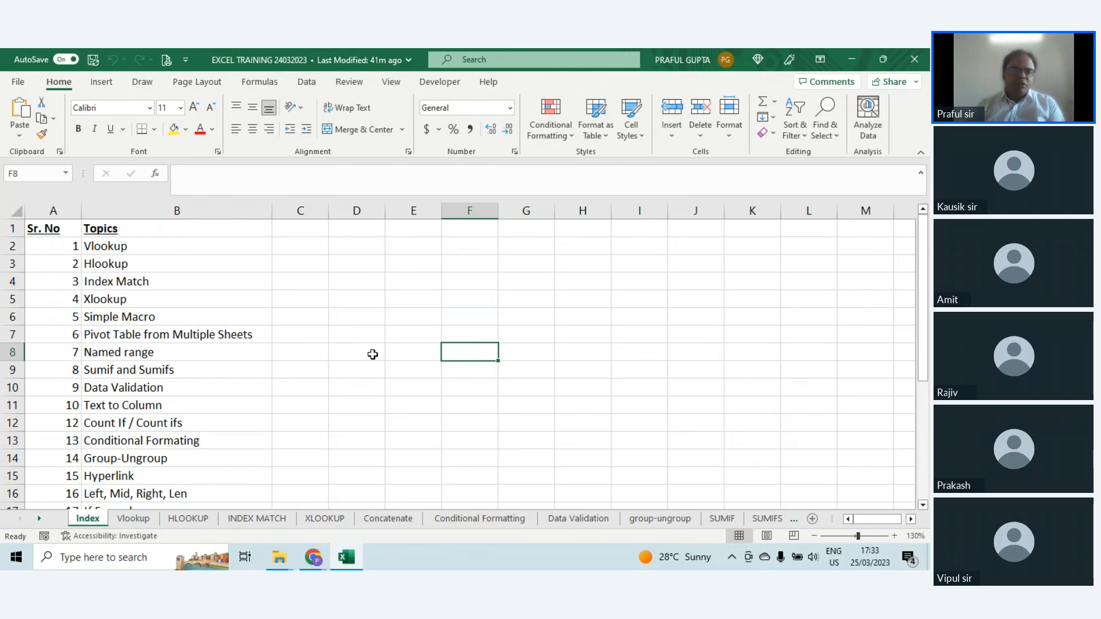
click(141, 519)
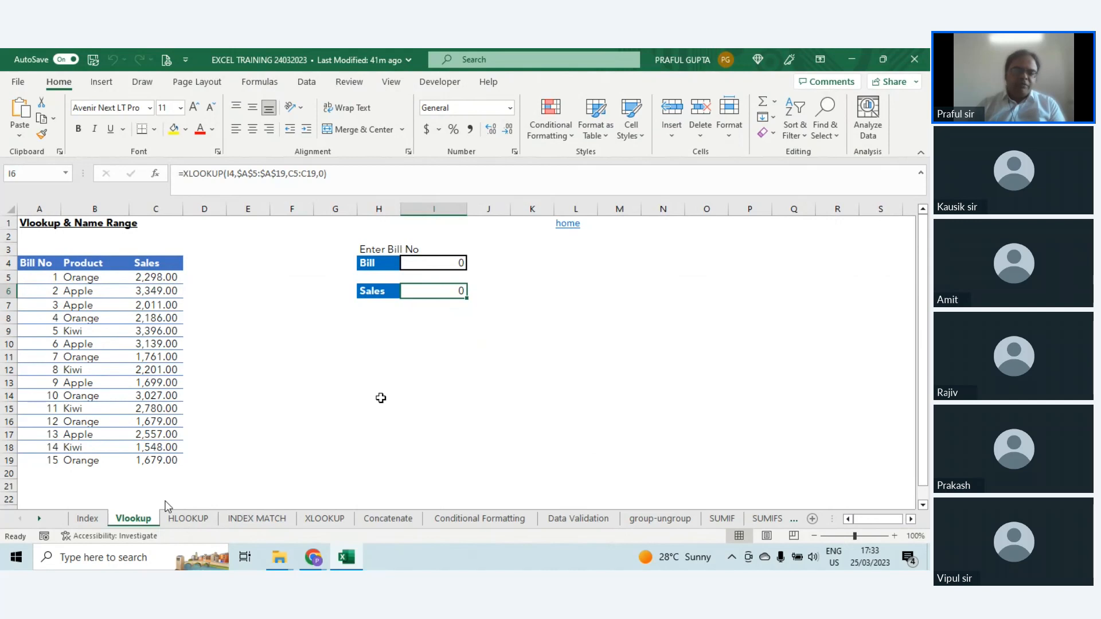
click(54, 407)
click(162, 387)
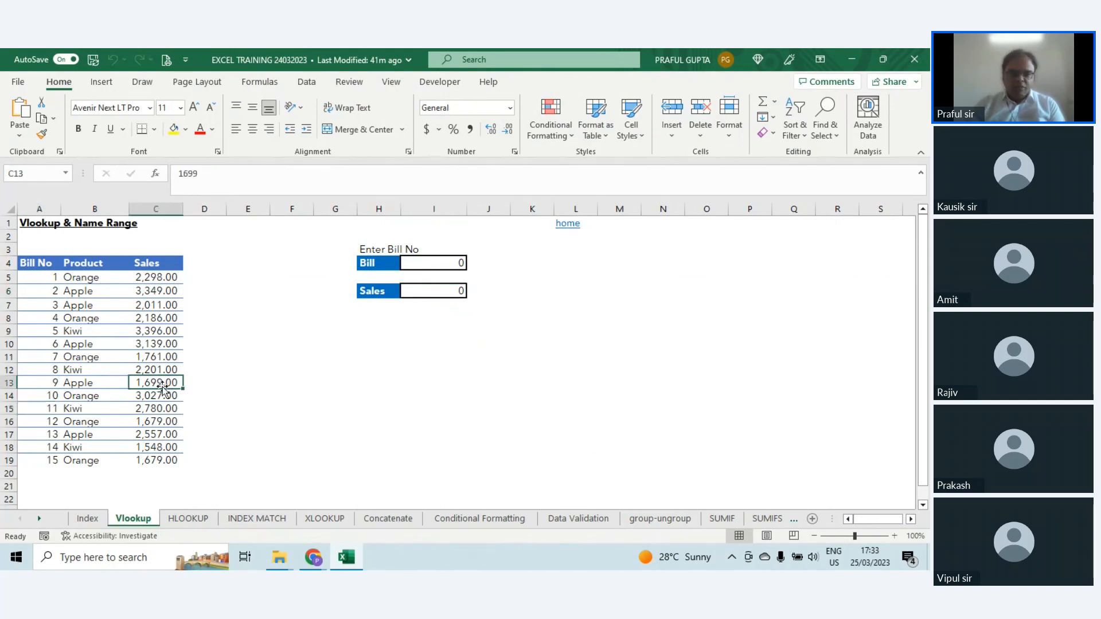
click(431, 277)
click(439, 264)
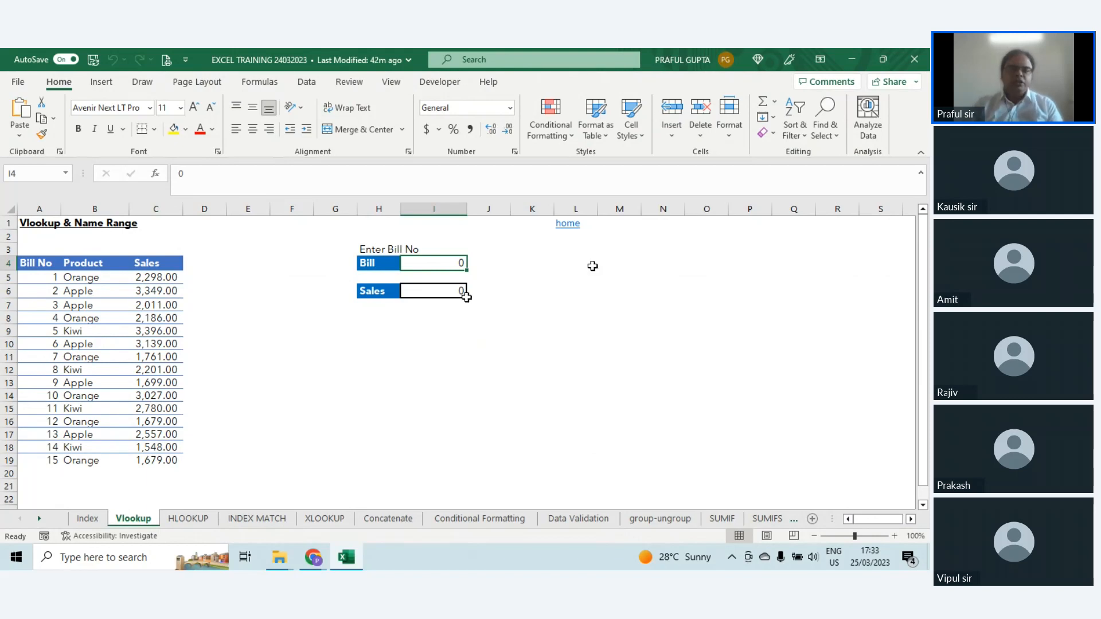
Step: Clear the existing XLOOKUP formula from the Sales result cell I6
click(447, 293)
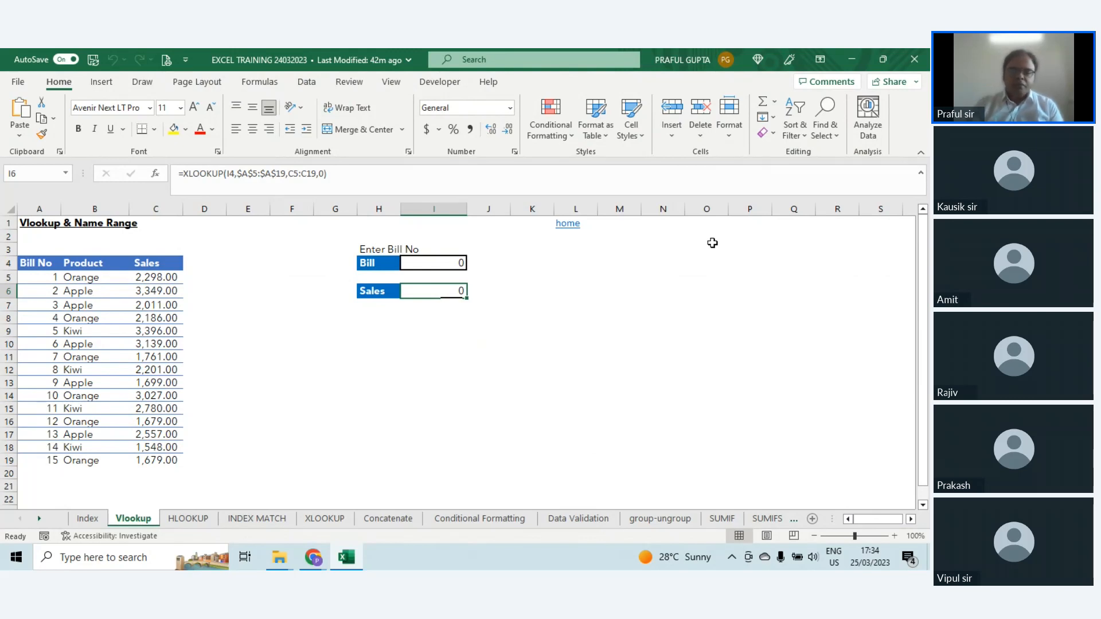
key(Delete)
key(ctrl+z)
key(Delete)
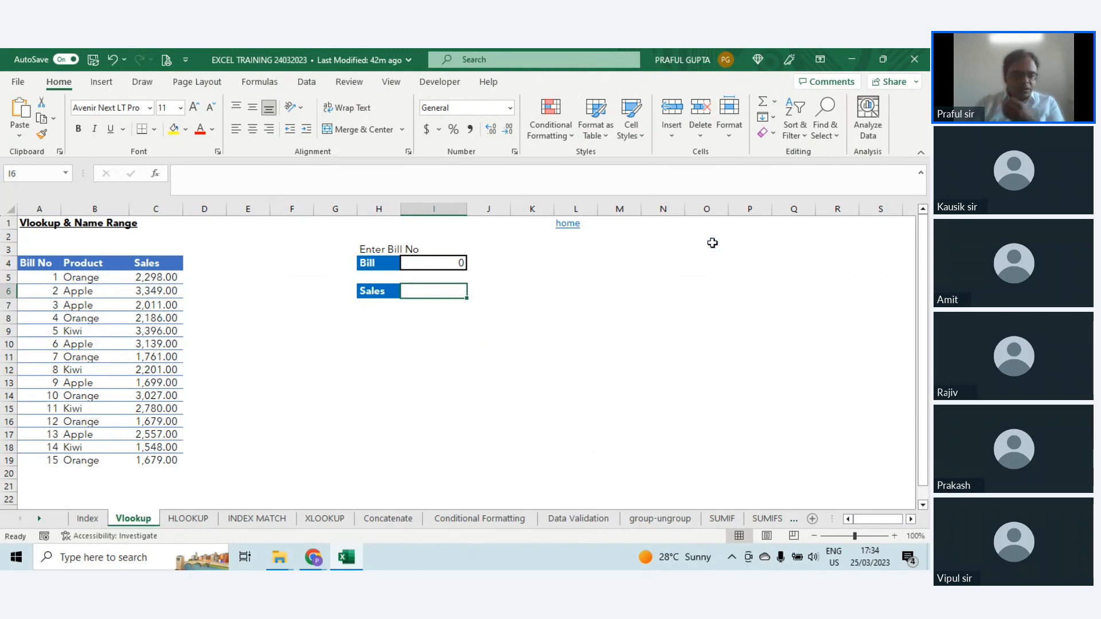
Step: Start a VLOOKUP formula in I6 with I4 as the lookup value and A4:C19 as the table array
text(=vloo)
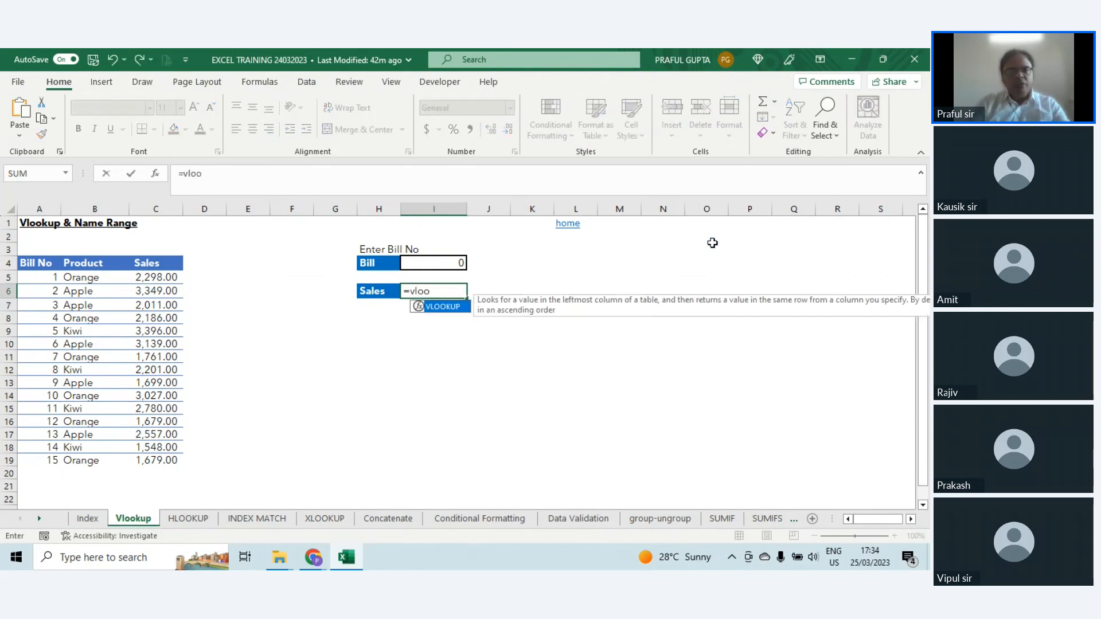
key(Tab)
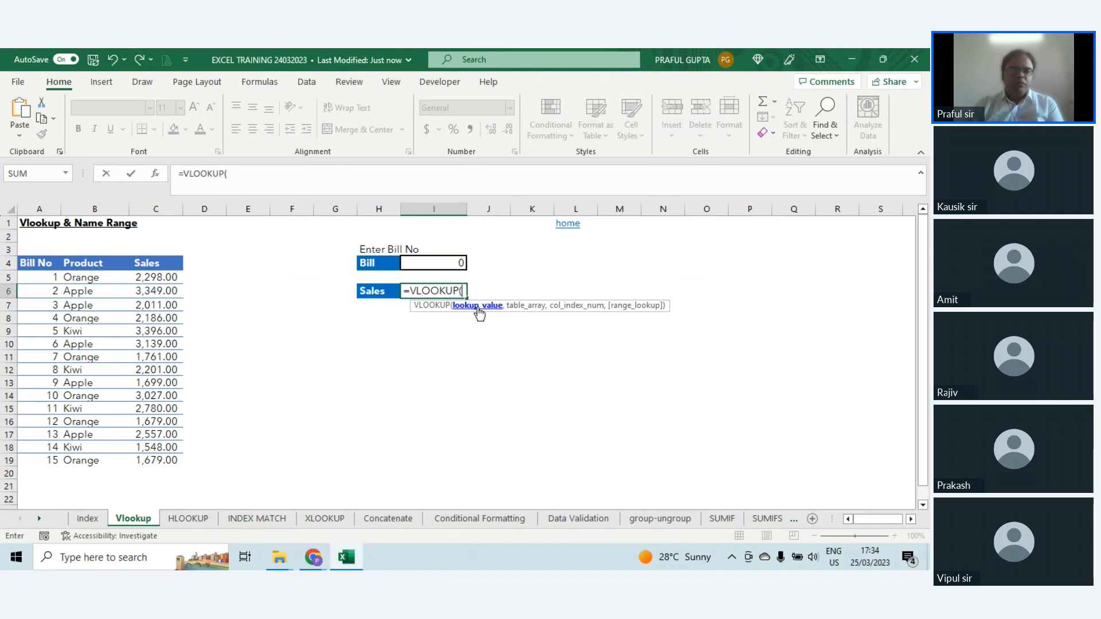
click(443, 263)
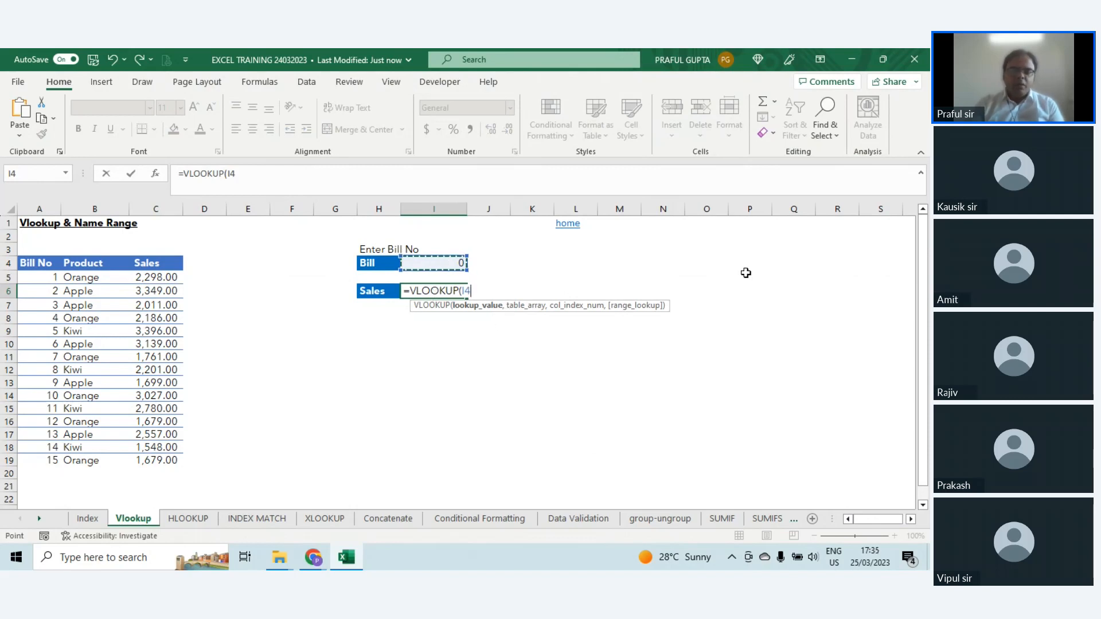
text(,)
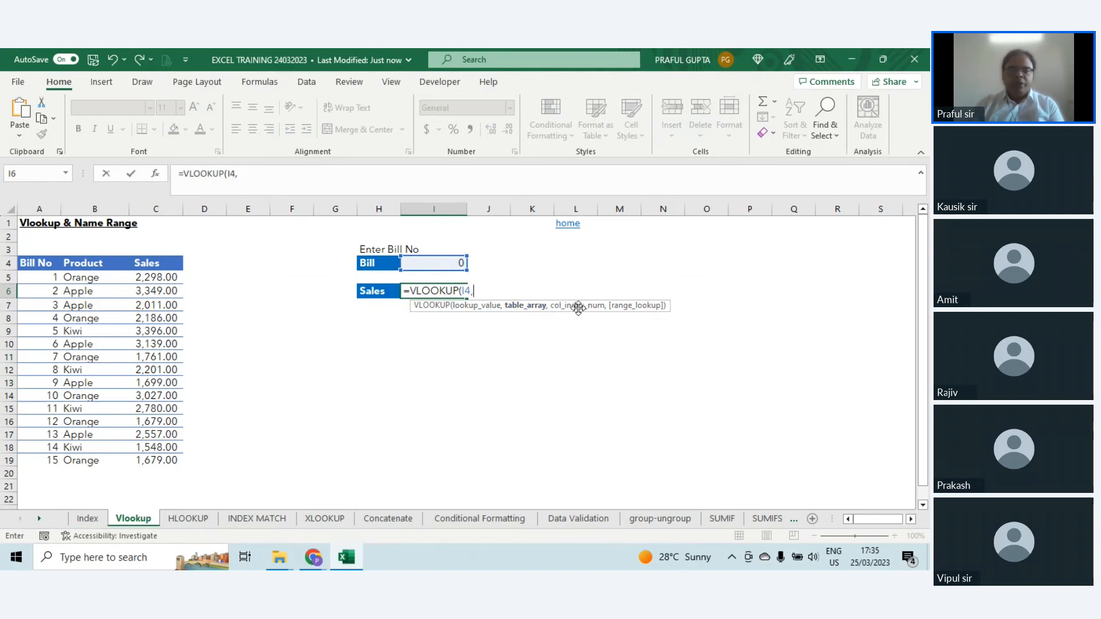
drag(37, 265, 159, 458)
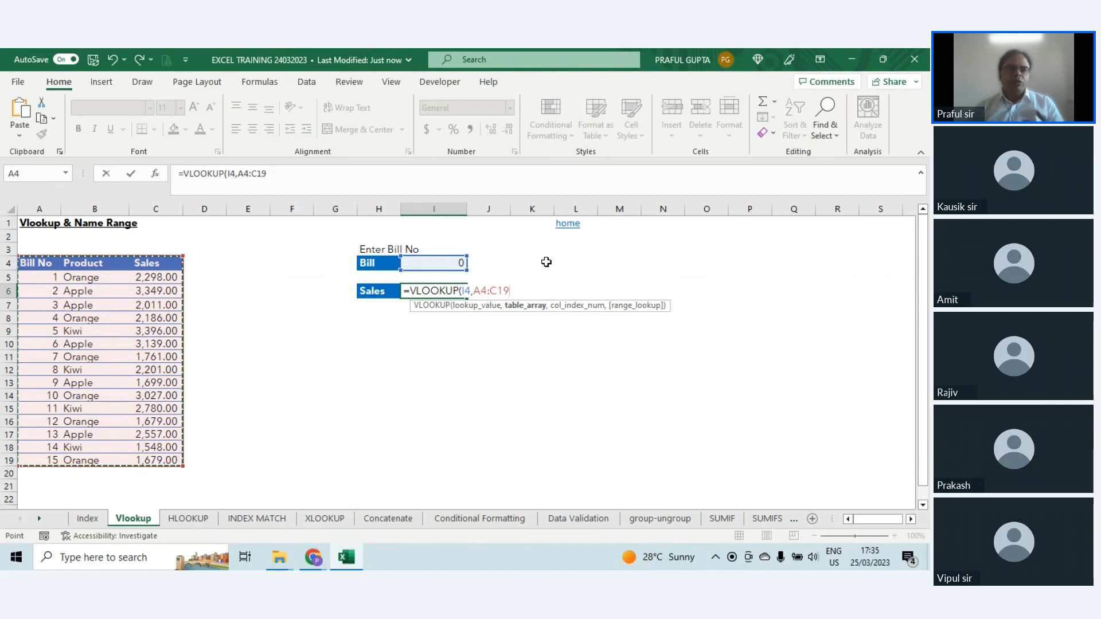
Step: Make the table array in the VLOOKUP formula absolute by adding dollar signs, giving $A$4:$C$19
click(245, 174)
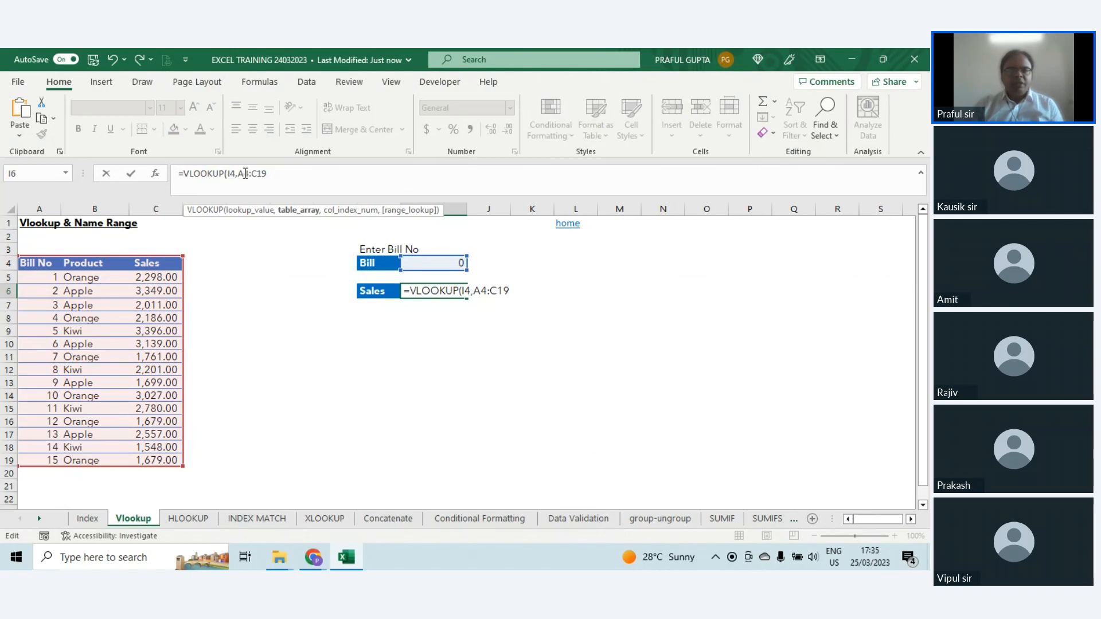
drag(261, 174, 267, 174)
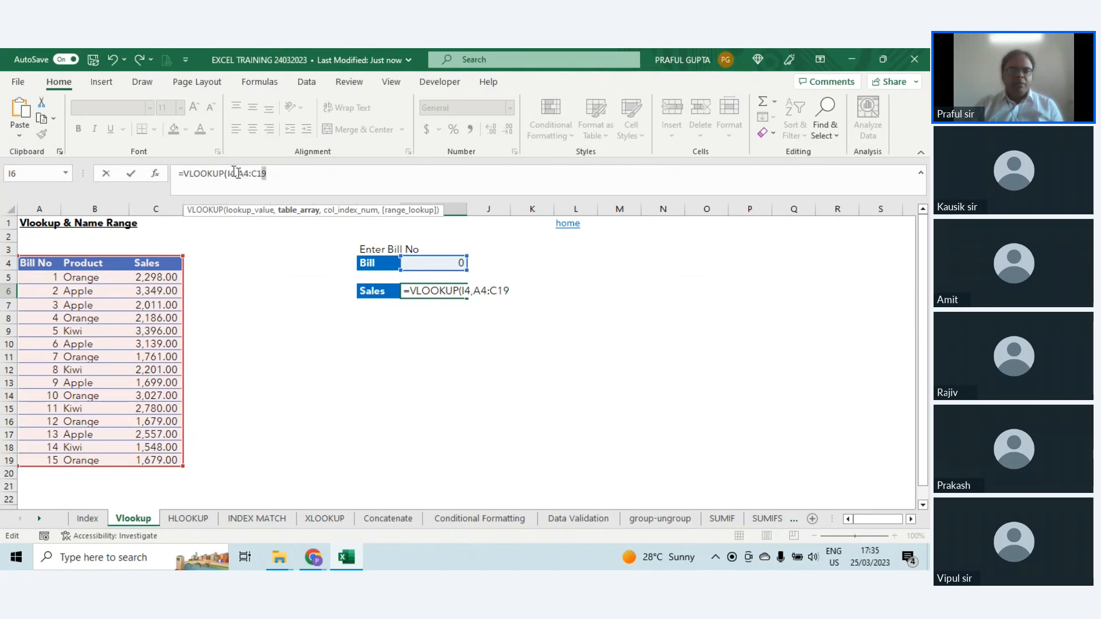
click(253, 174)
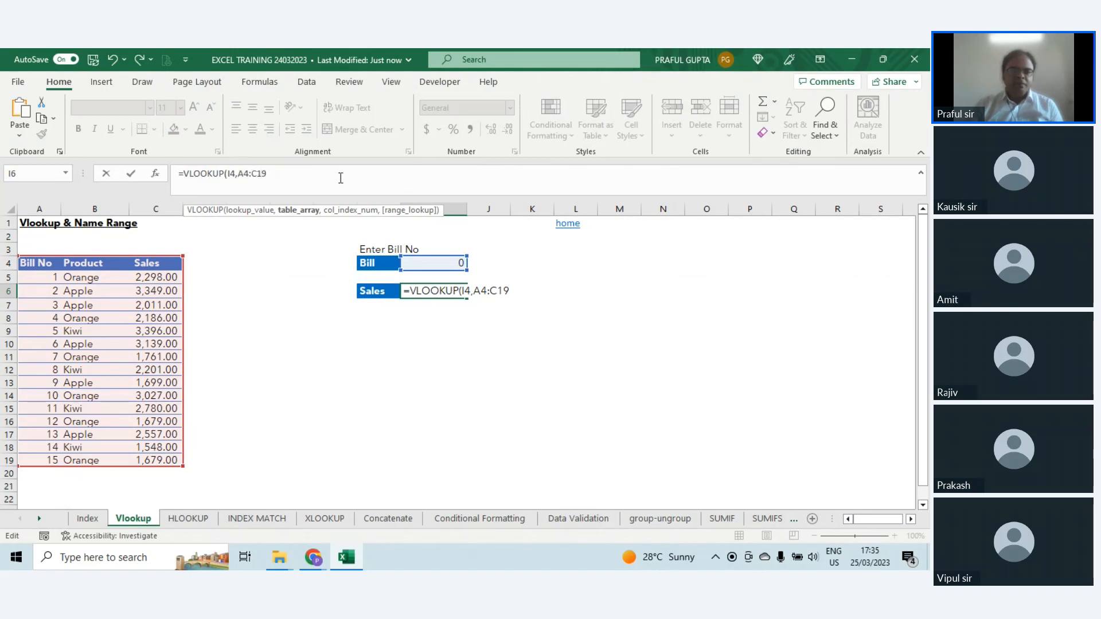
click(240, 174)
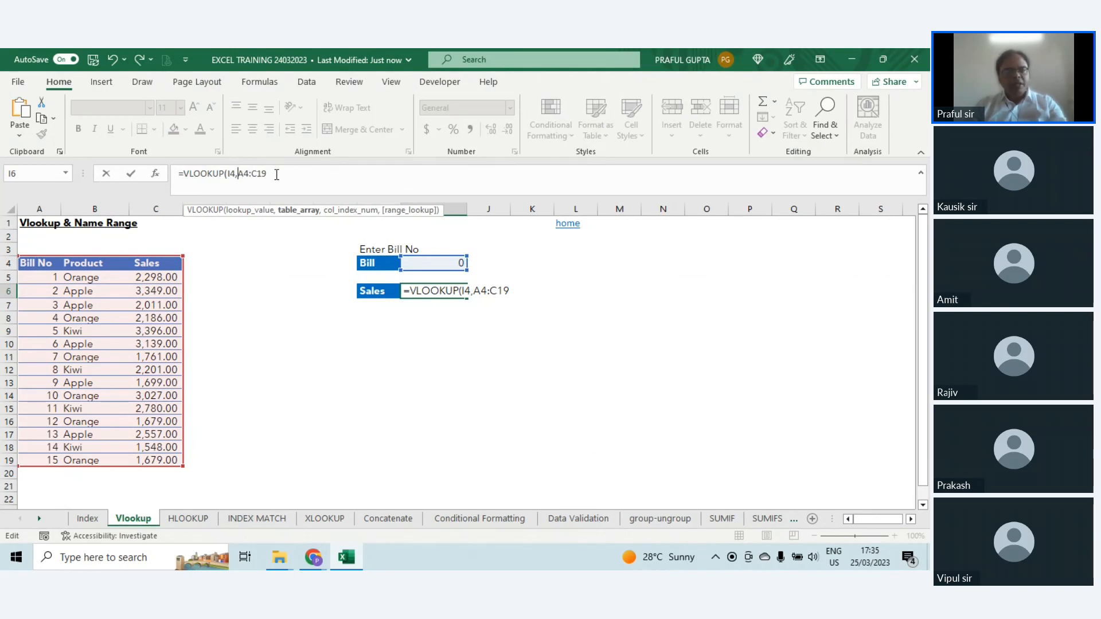
text($)
click(247, 175)
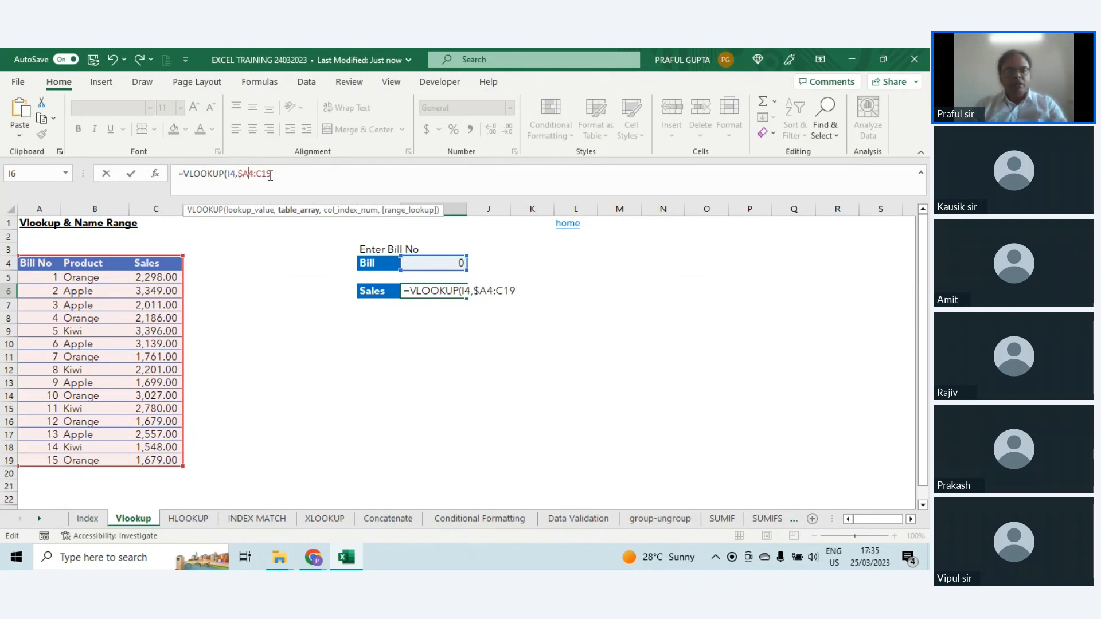
text($)
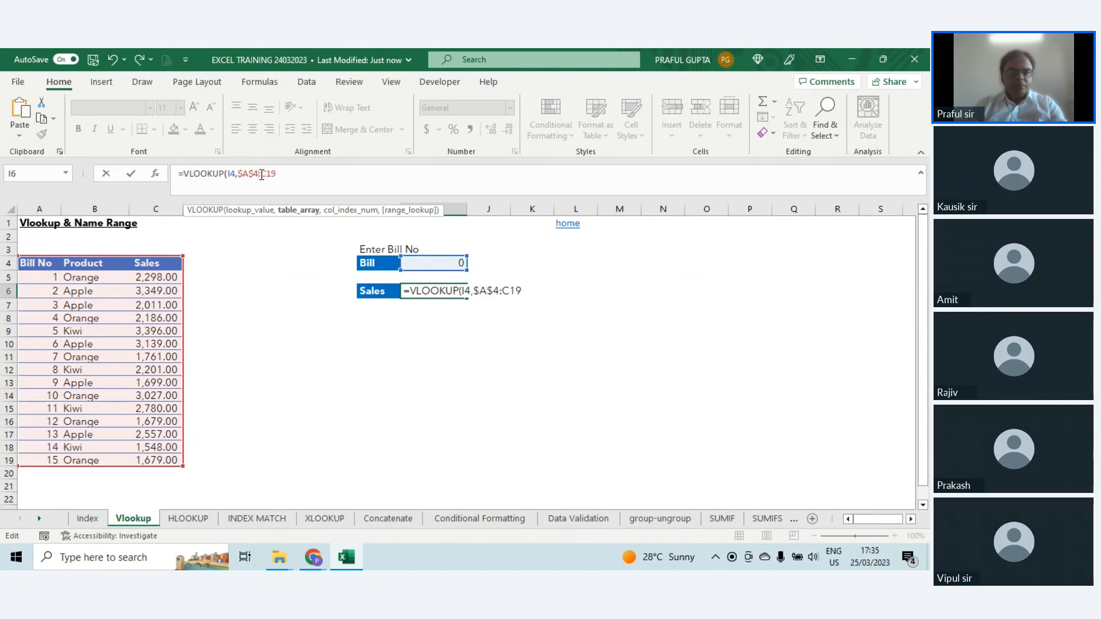
key(Right)
key(Right)
text($)
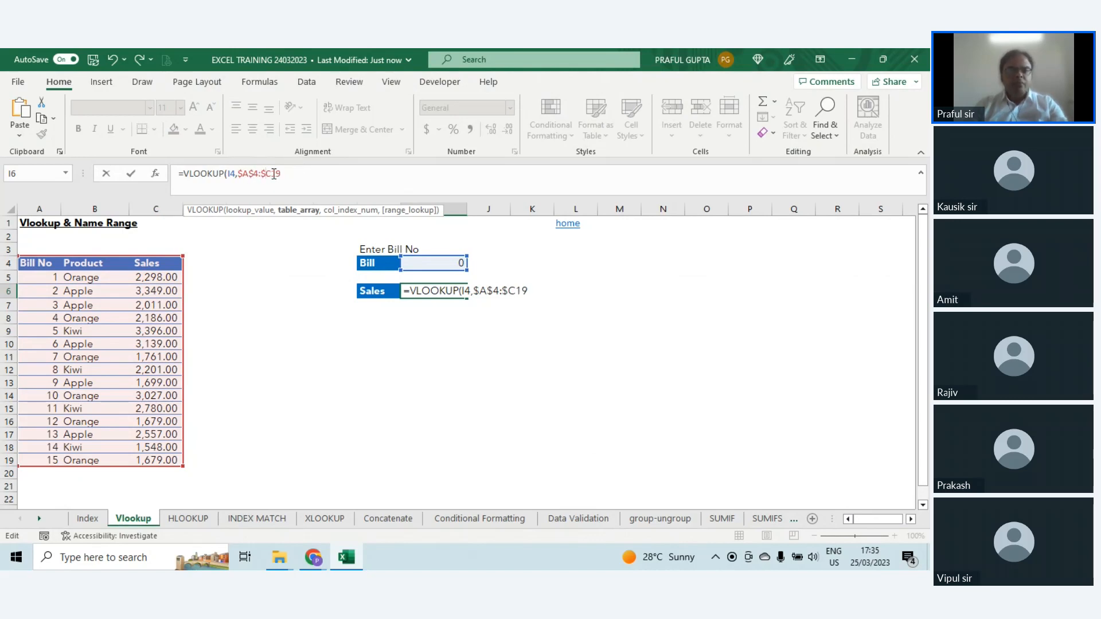
key(Right)
text($)
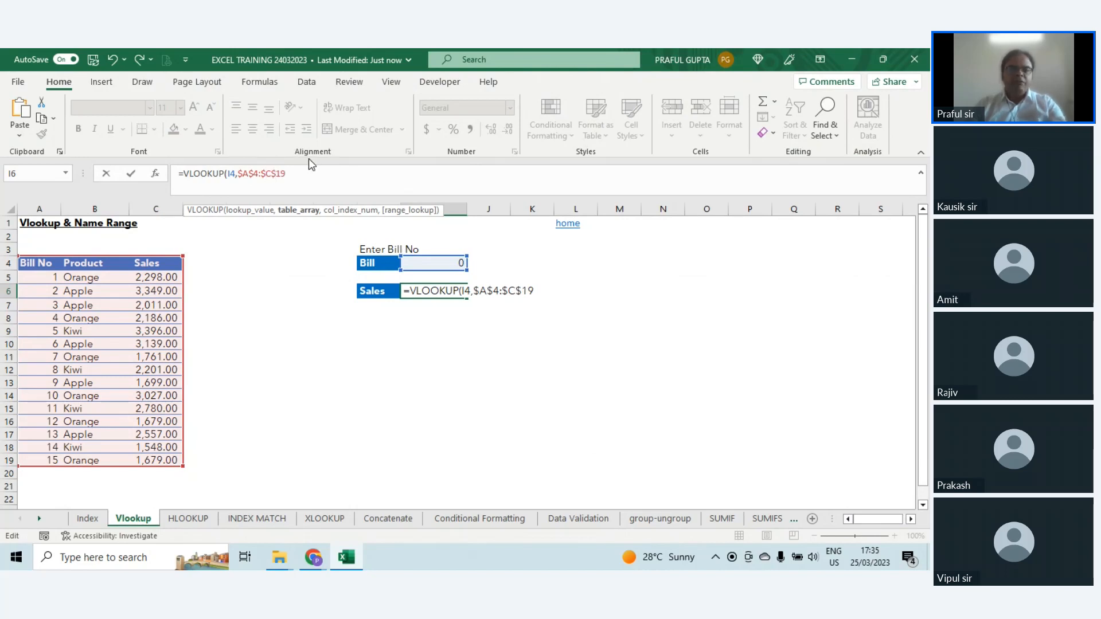
Step: Cycle the A4 reference in the VLOOKUP table array through its mixed and relative forms and return it to $A$4
key(Left)
key(Left)
key(Left)
key(Left)
key(Left)
key(Left)
key(F4)
key(F4)
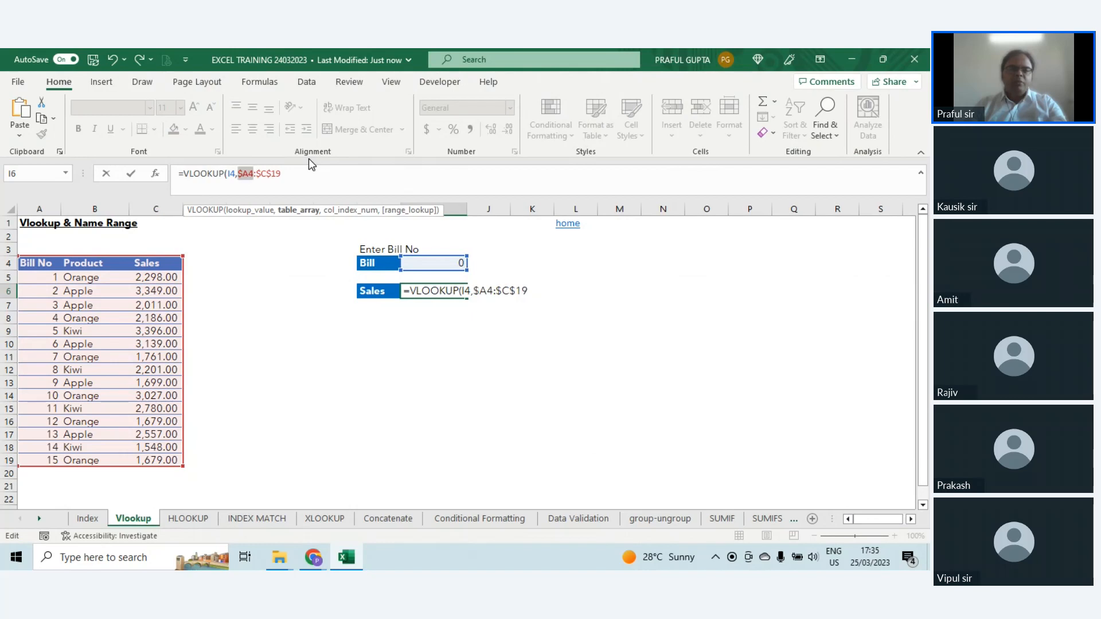
key(F4)
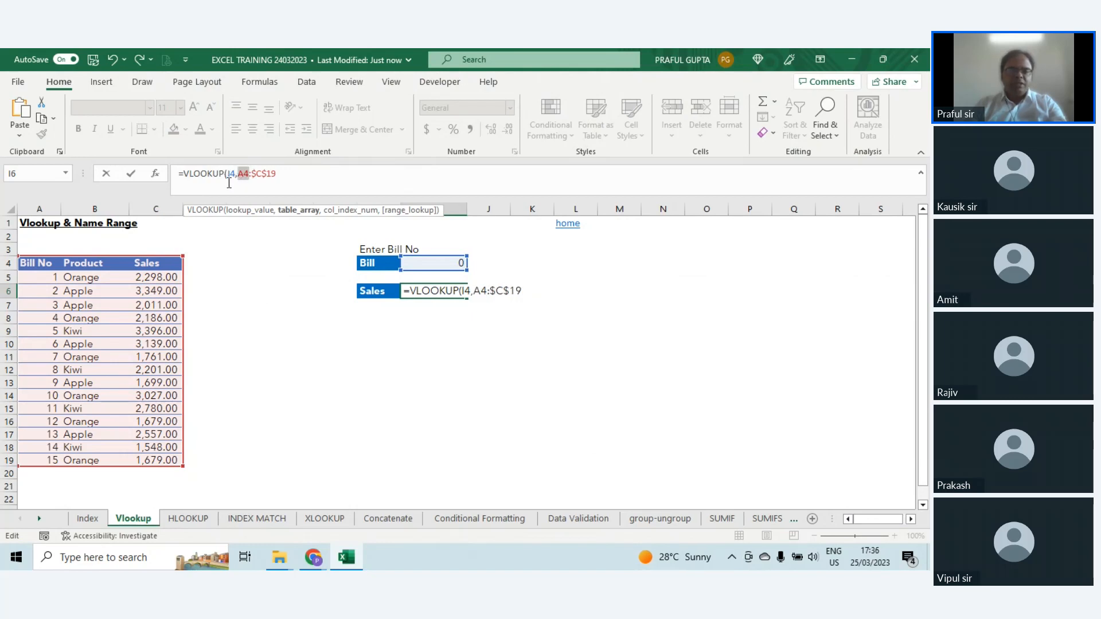
key(F4)
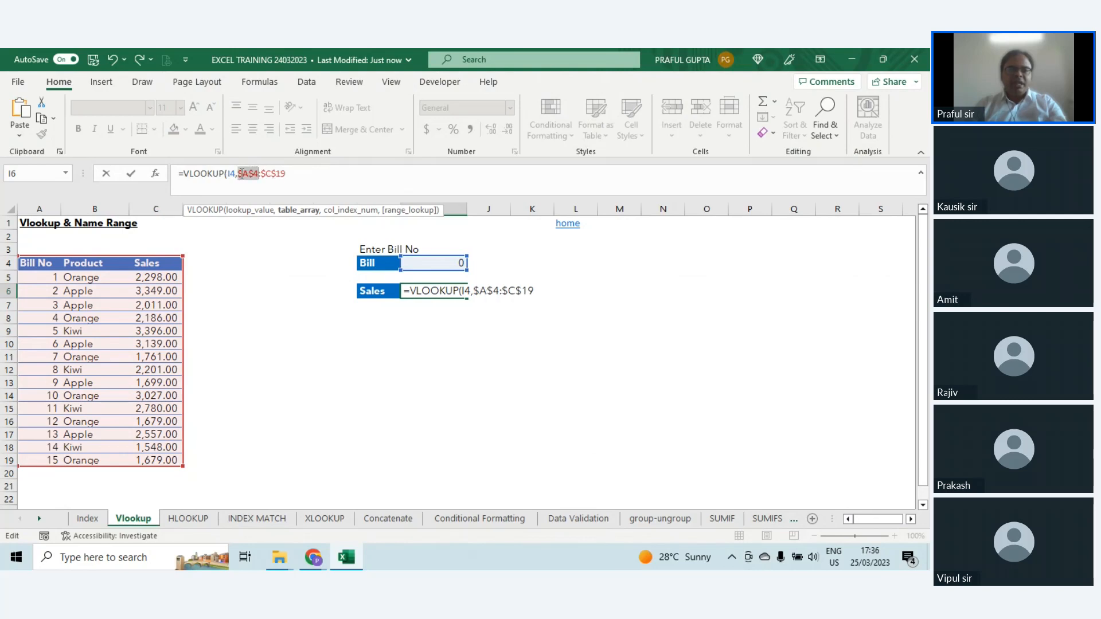
key(F4)
key(F4)
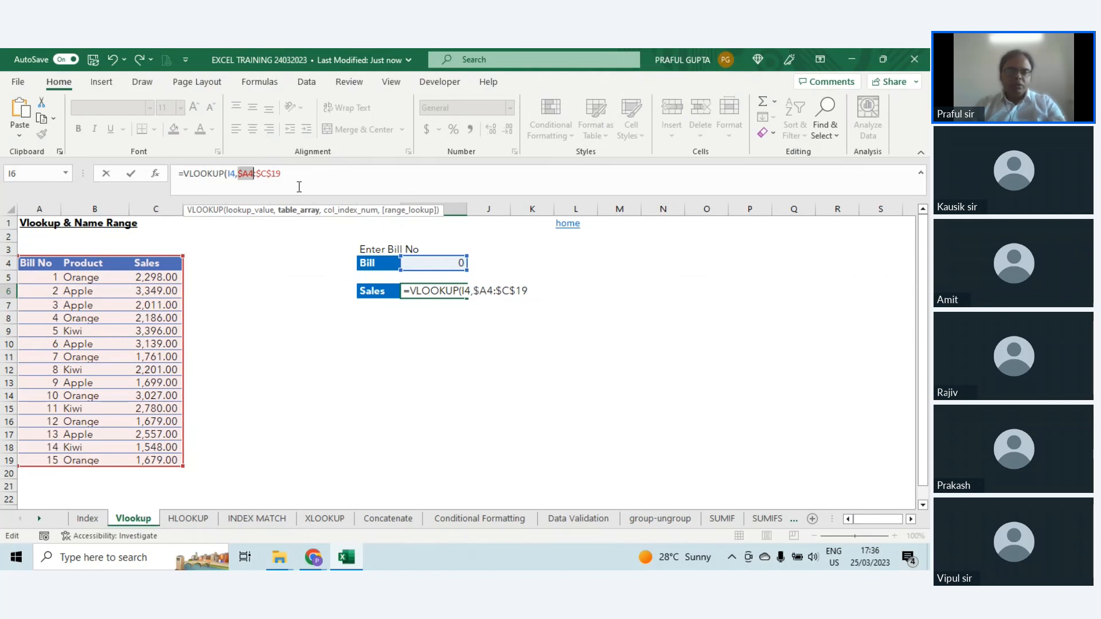
key(F4)
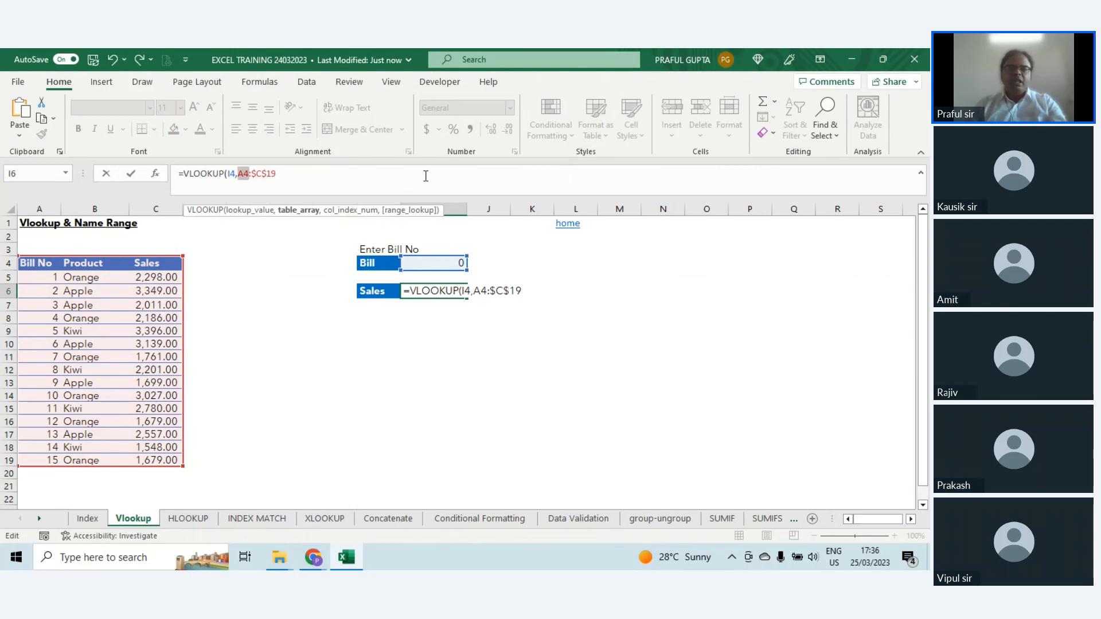
key(F4)
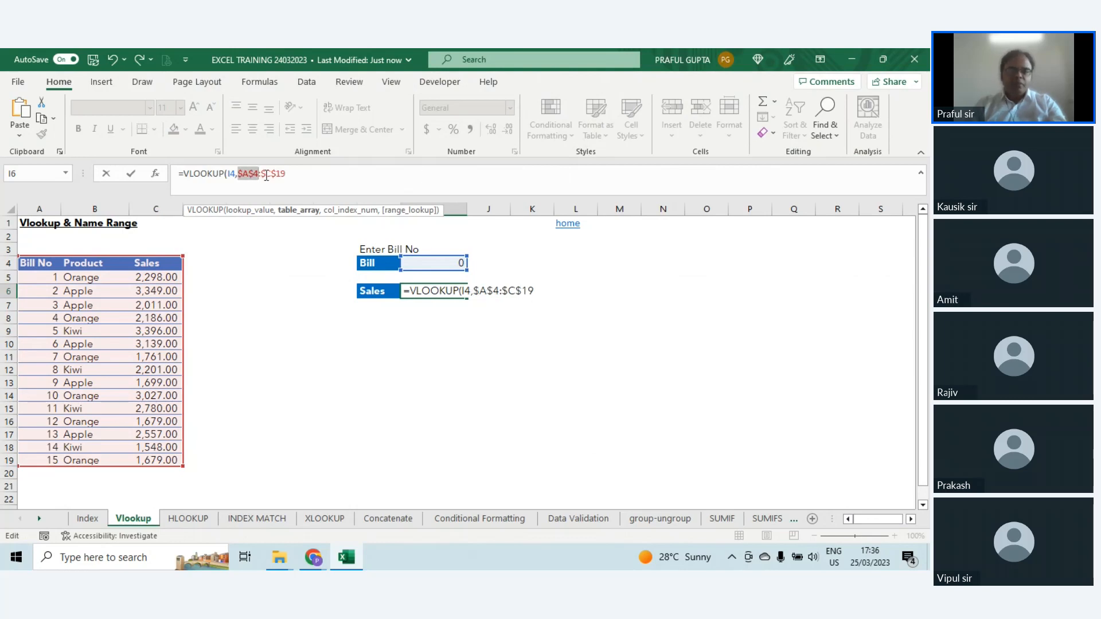
Step: Complete the VLOOKUP formula in I6 with column index 3 and 0 for an exact match
click(290, 173)
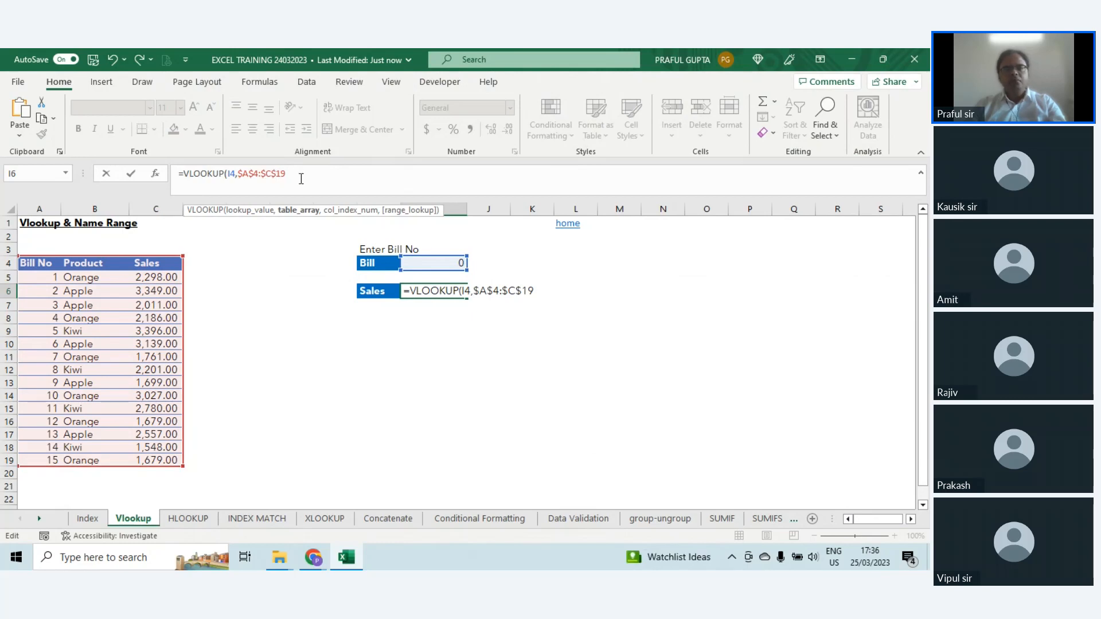
text(,)
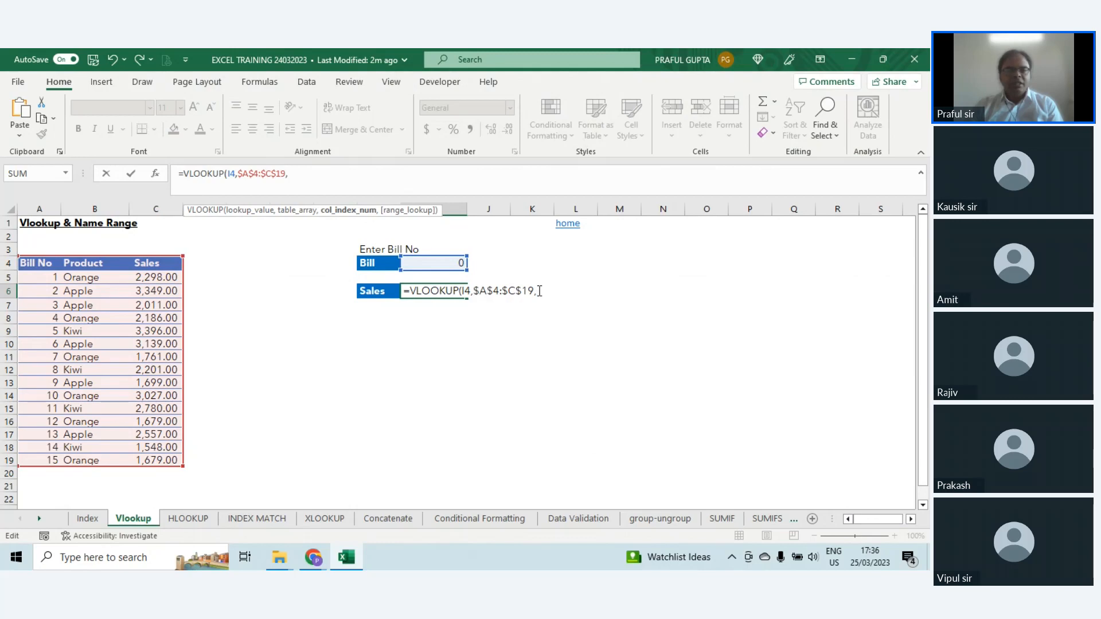
text(3)
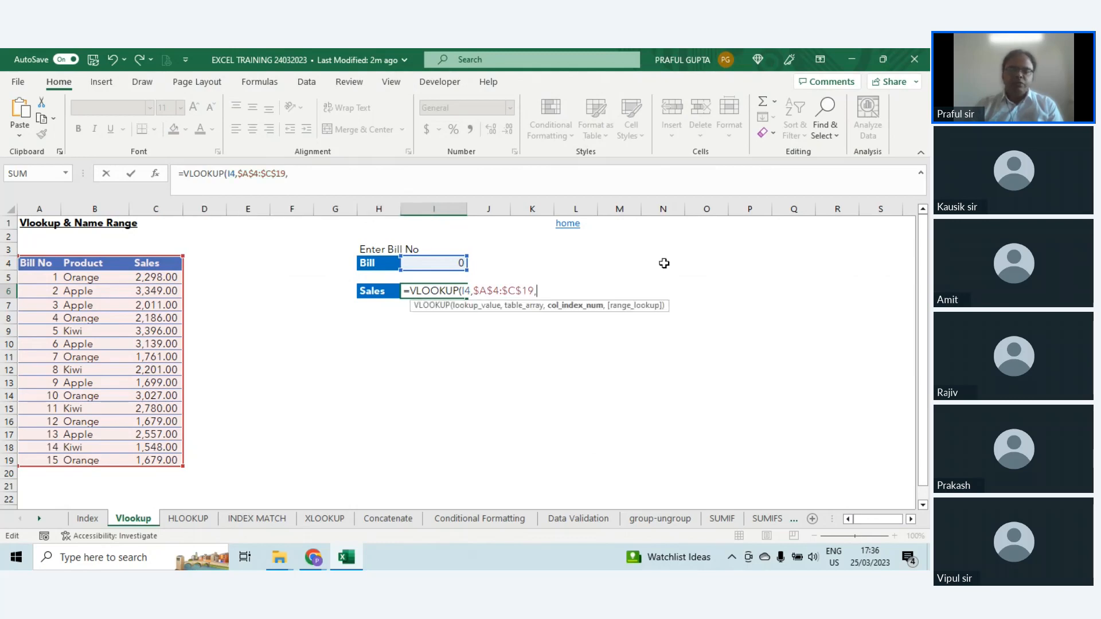
text(,)
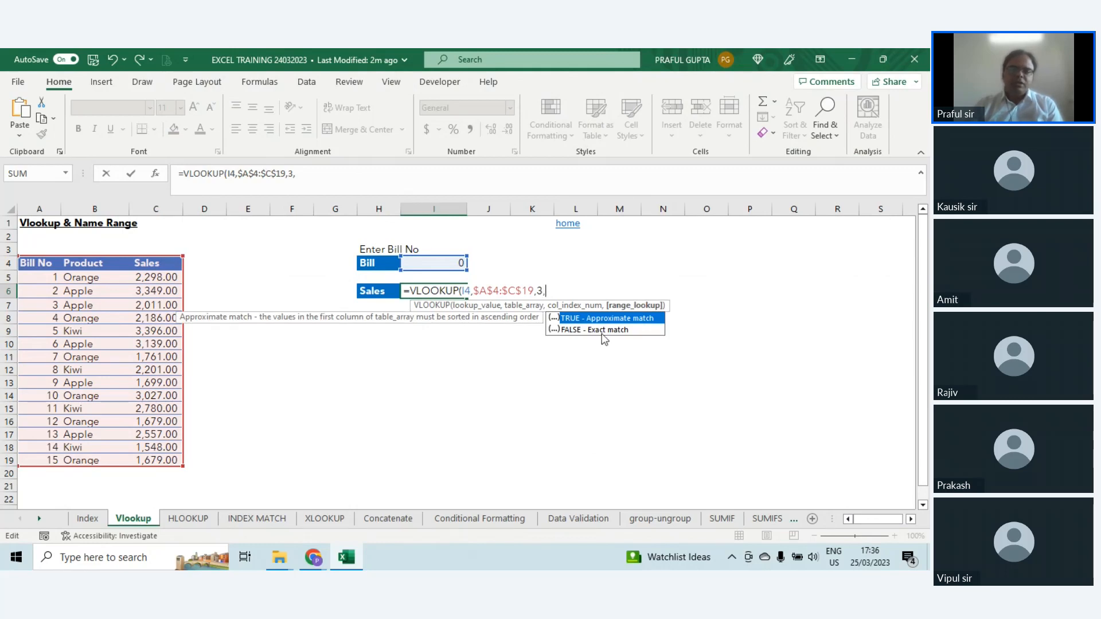
text(0)
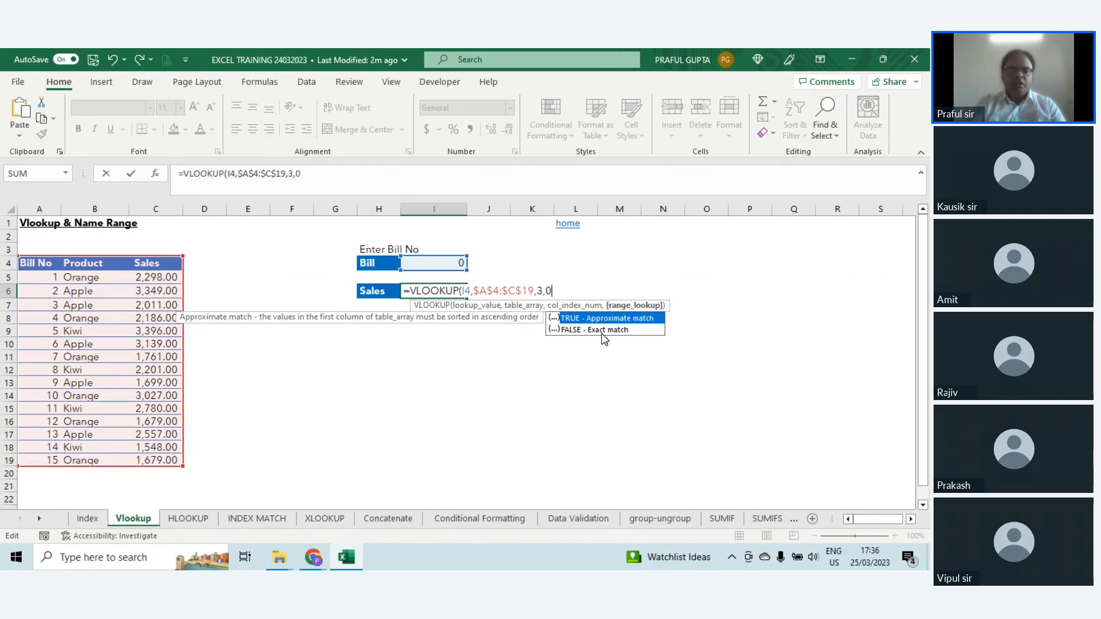
text())
key(Return)
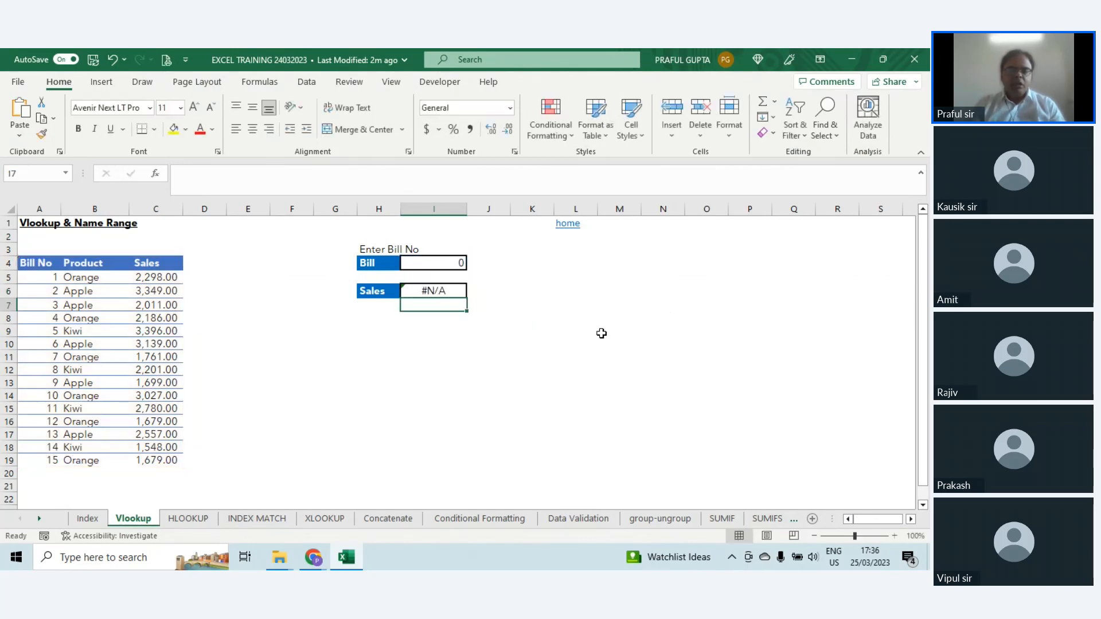
Step: Enter 7 as the bill number in cell I4
key(Up)
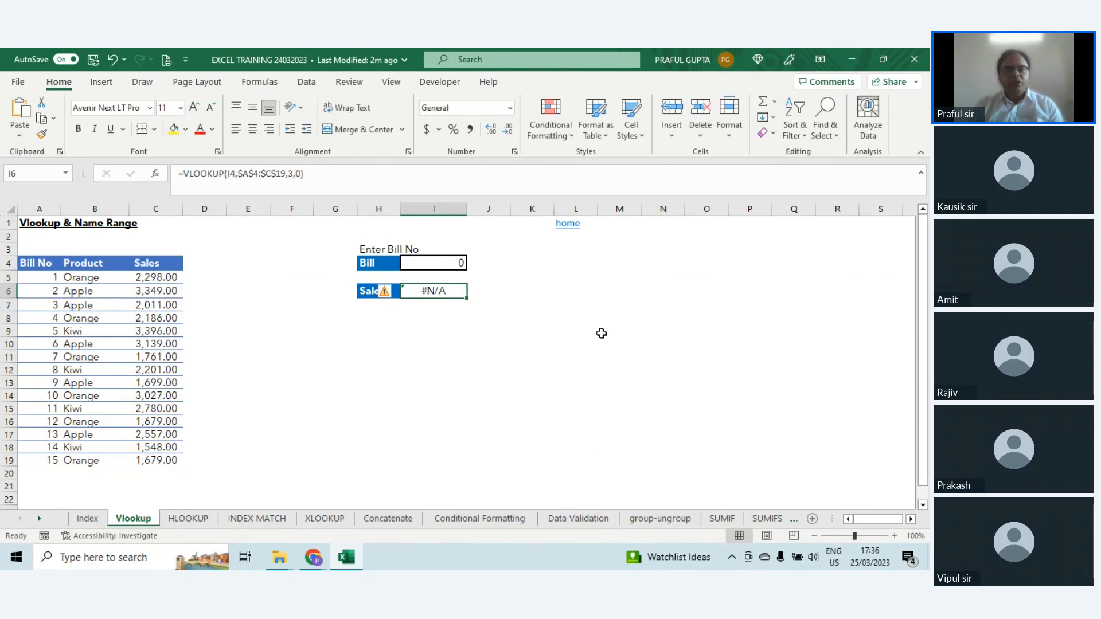
key(Up)
key(Up)
key(Left)
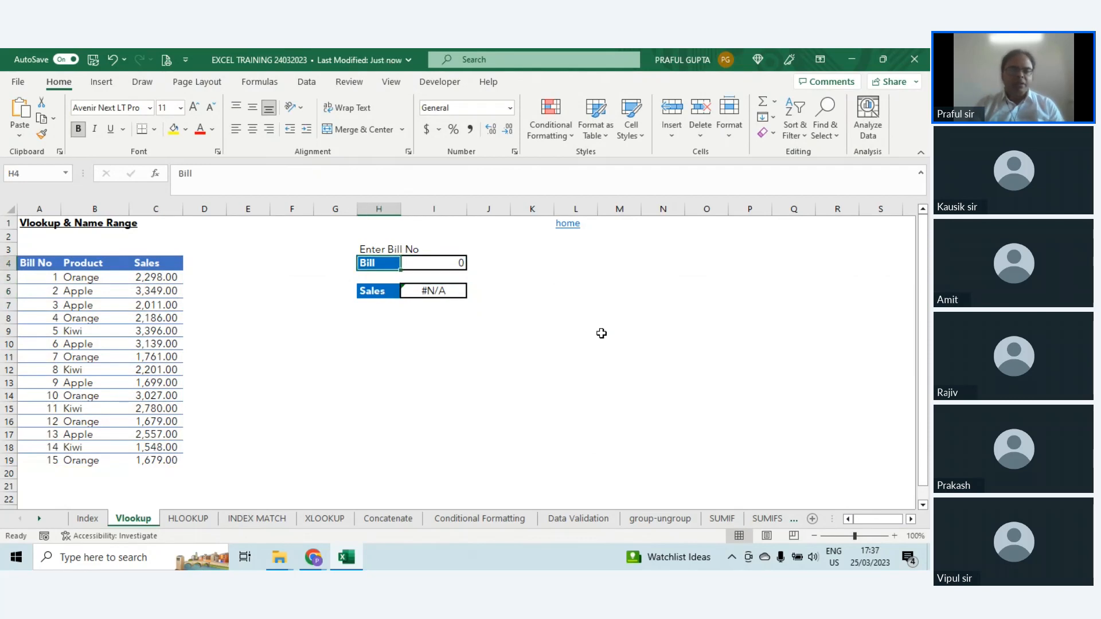
key(Right)
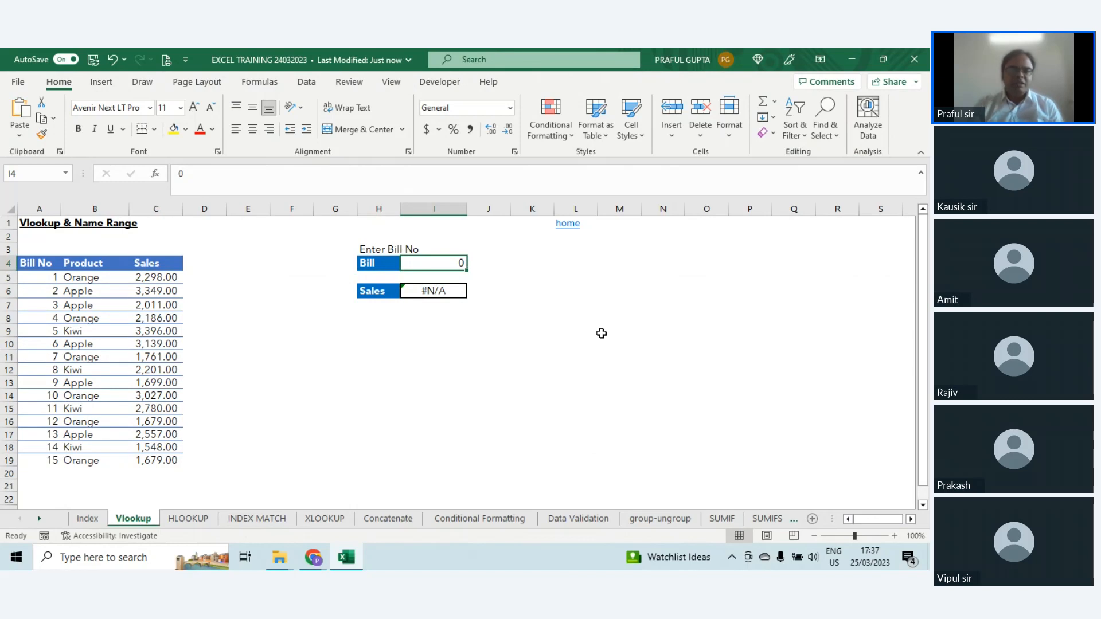
text(7)
key(Return)
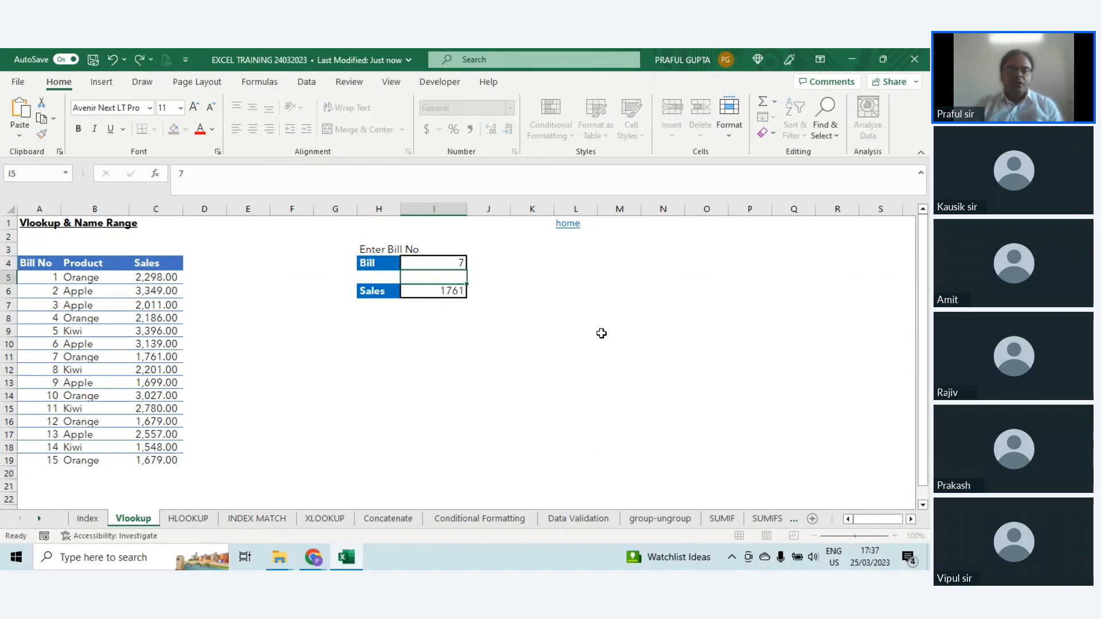
Step: Compare the Sales result in I6 with the sales amount for bill 7 in the table
key(Down)
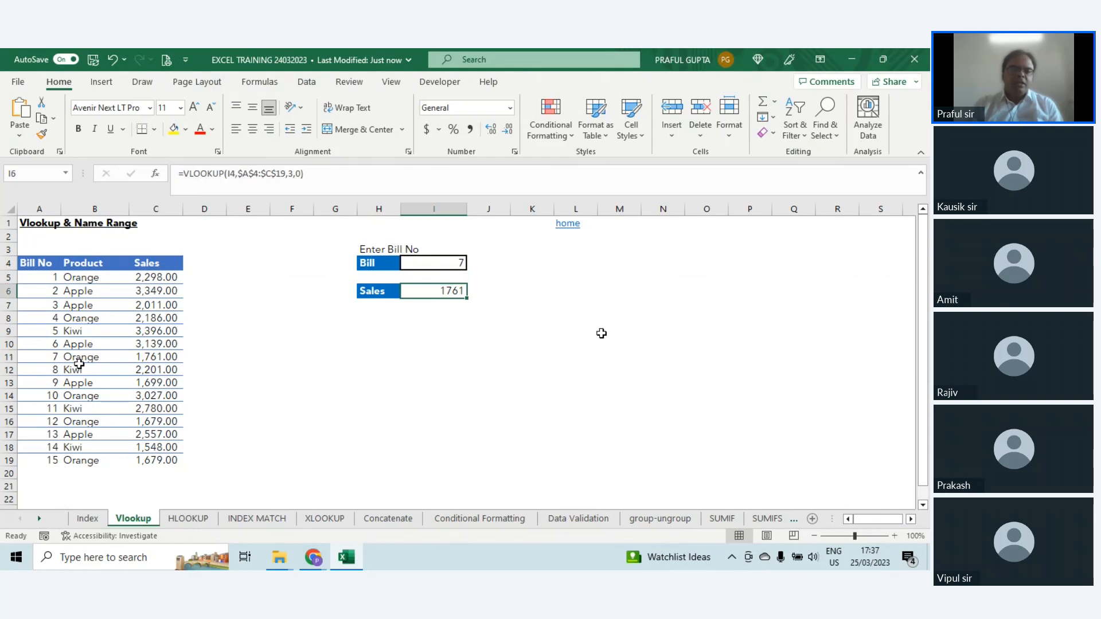
click(154, 358)
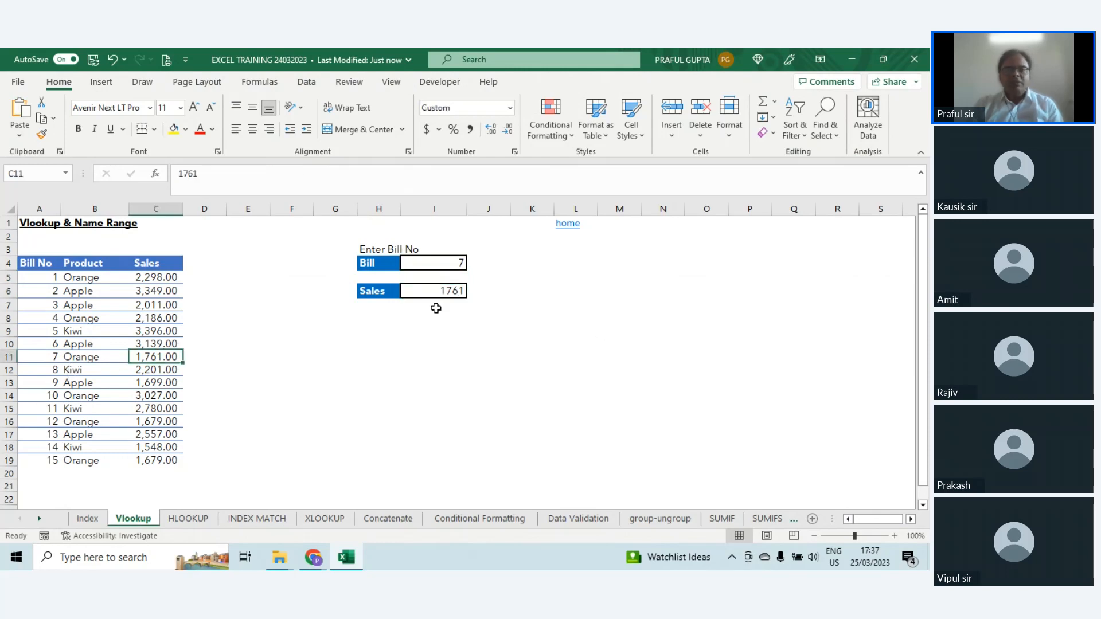
click(453, 261)
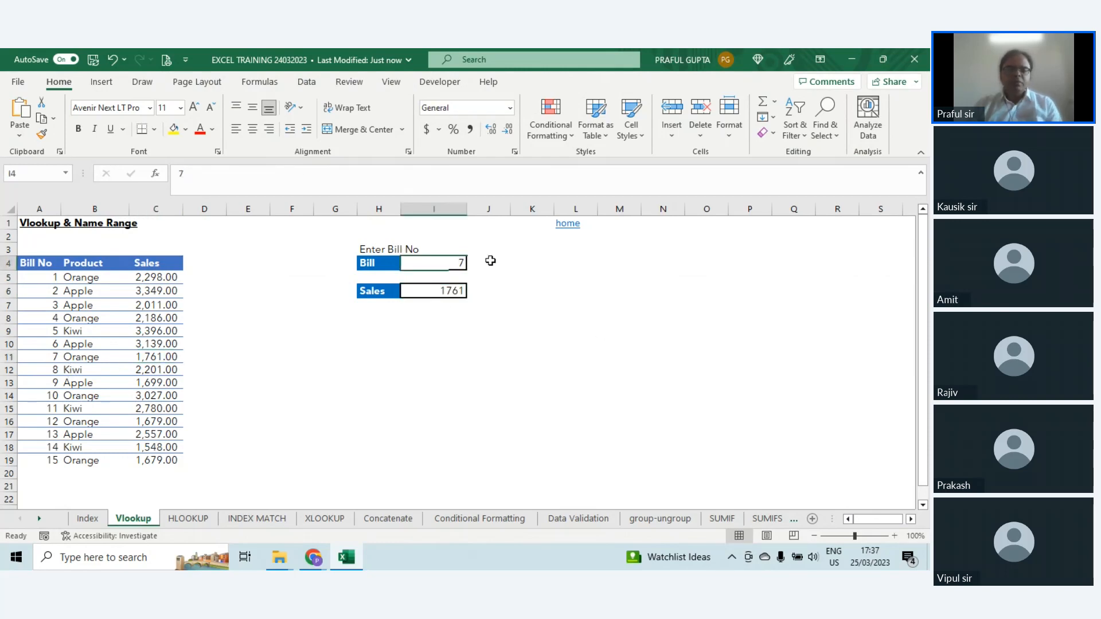
Step: Examine the $A$4:$C$19 table array inside the VLOOKUP formula in I6
click(446, 292)
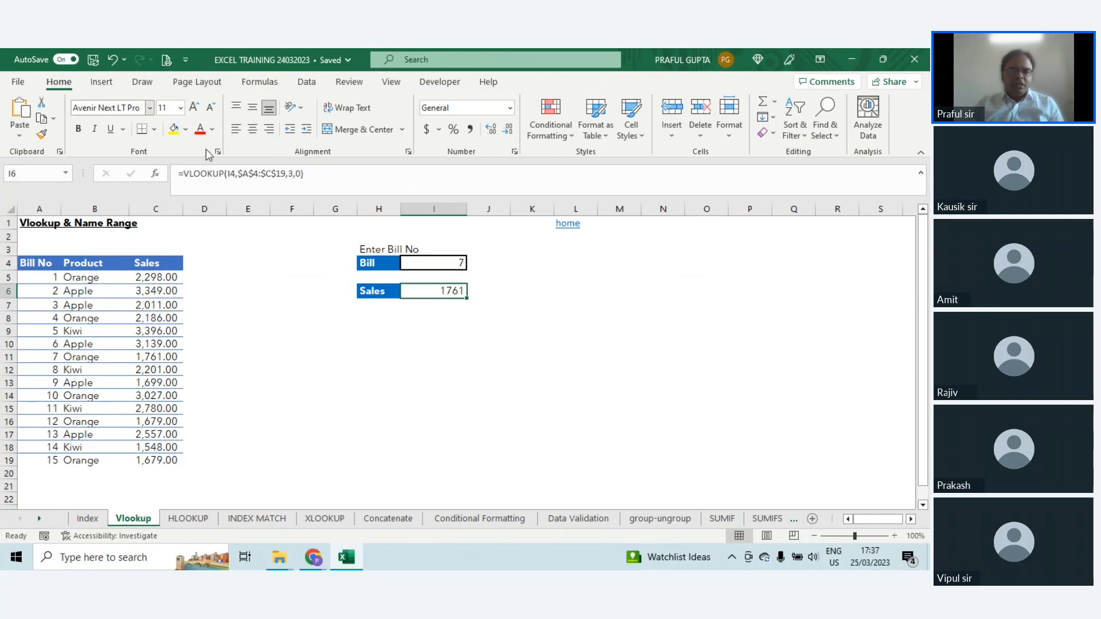
drag(236, 172, 286, 173)
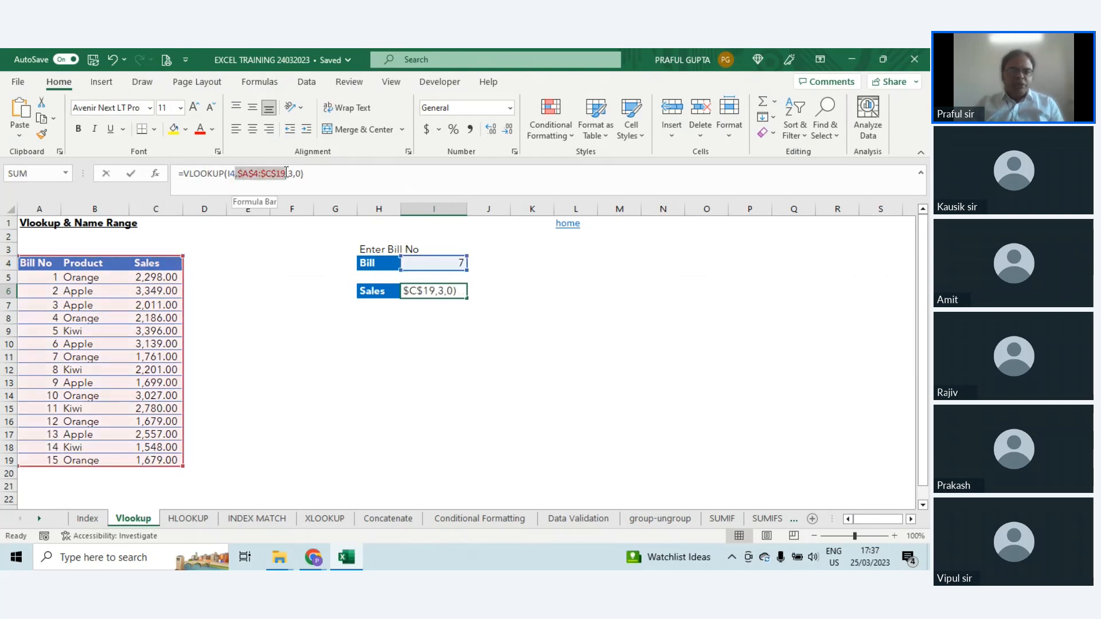
click(244, 173)
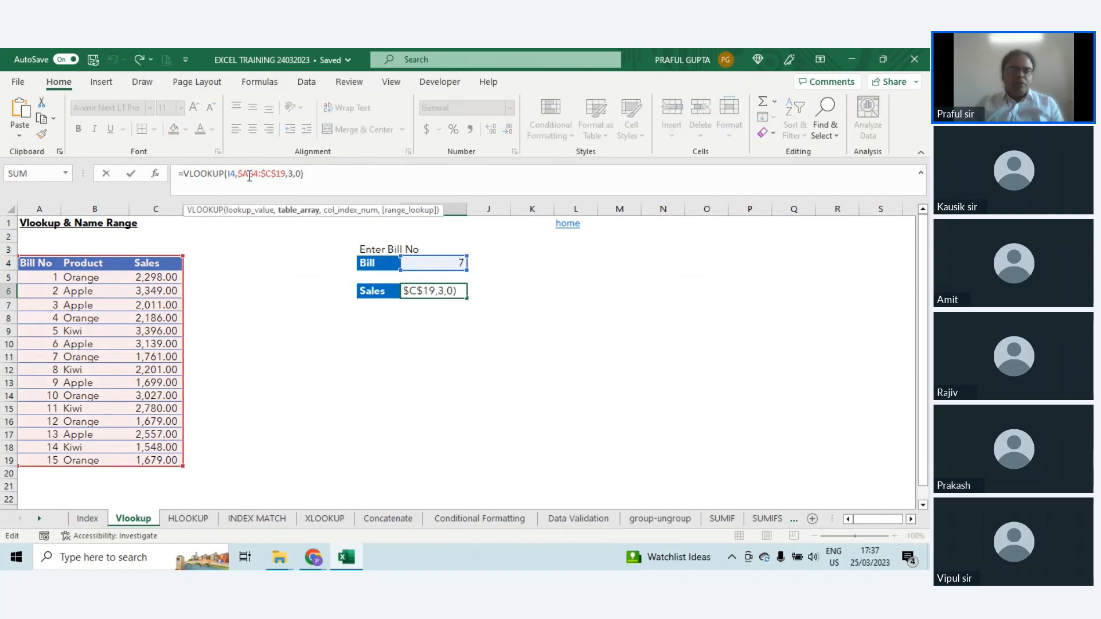
drag(240, 172, 286, 173)
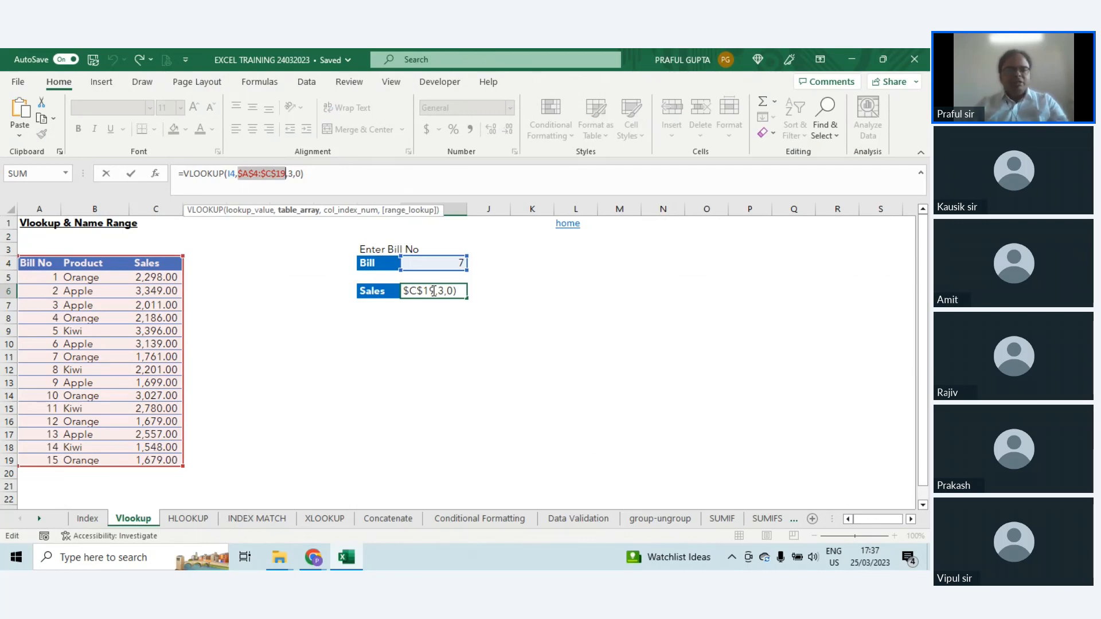
click(275, 338)
Step: Name the bill table range A4:C19 INVOICES
drag(25, 262, 178, 462)
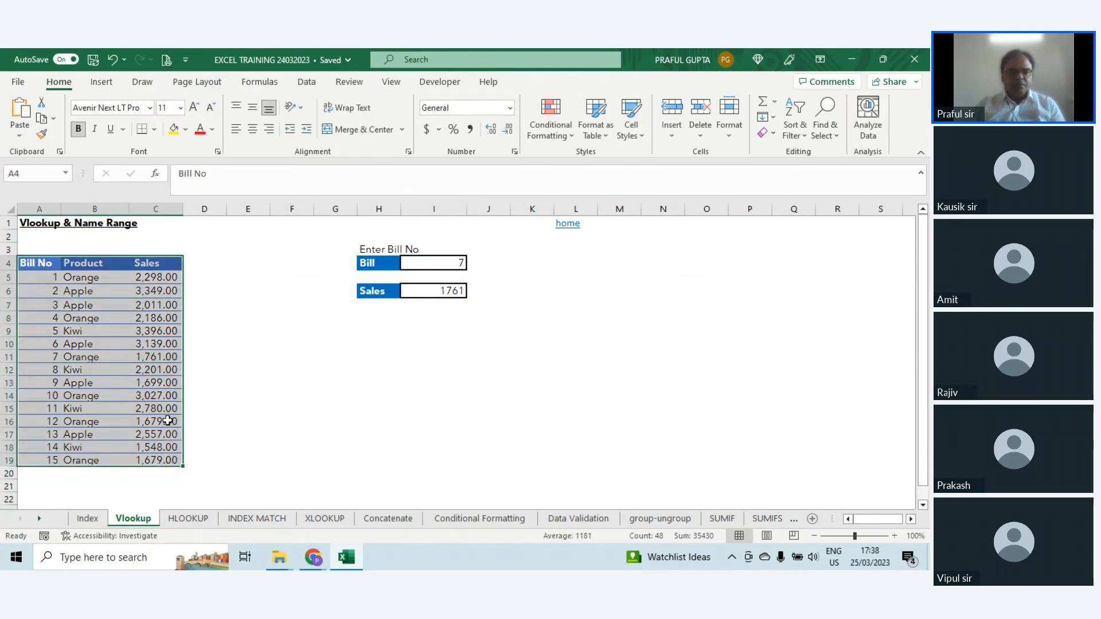
click(30, 175)
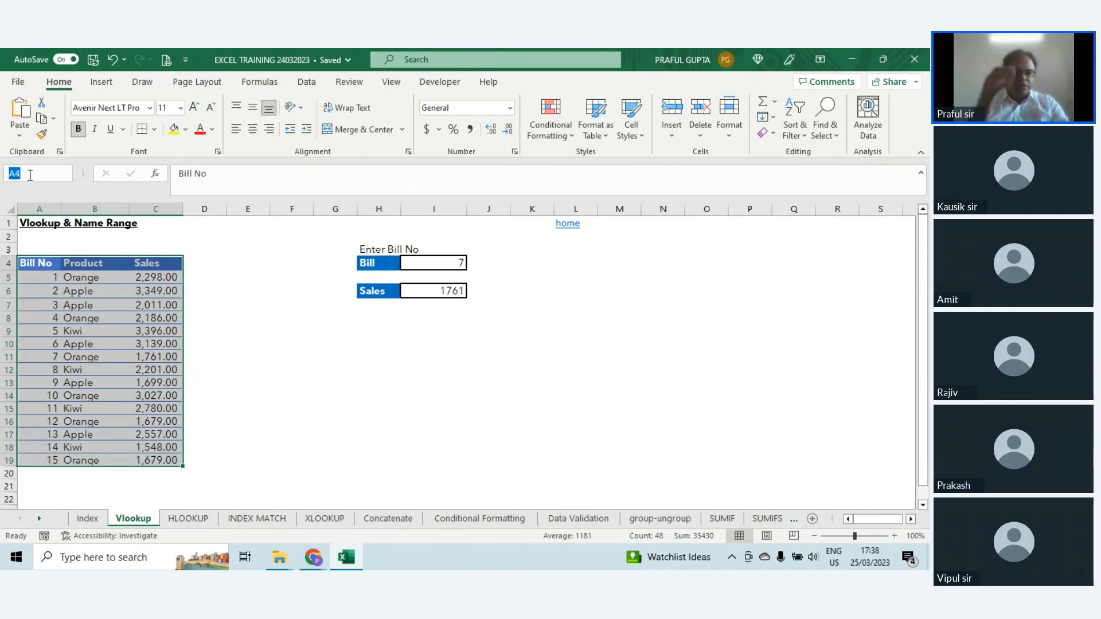
text(INVOICES)
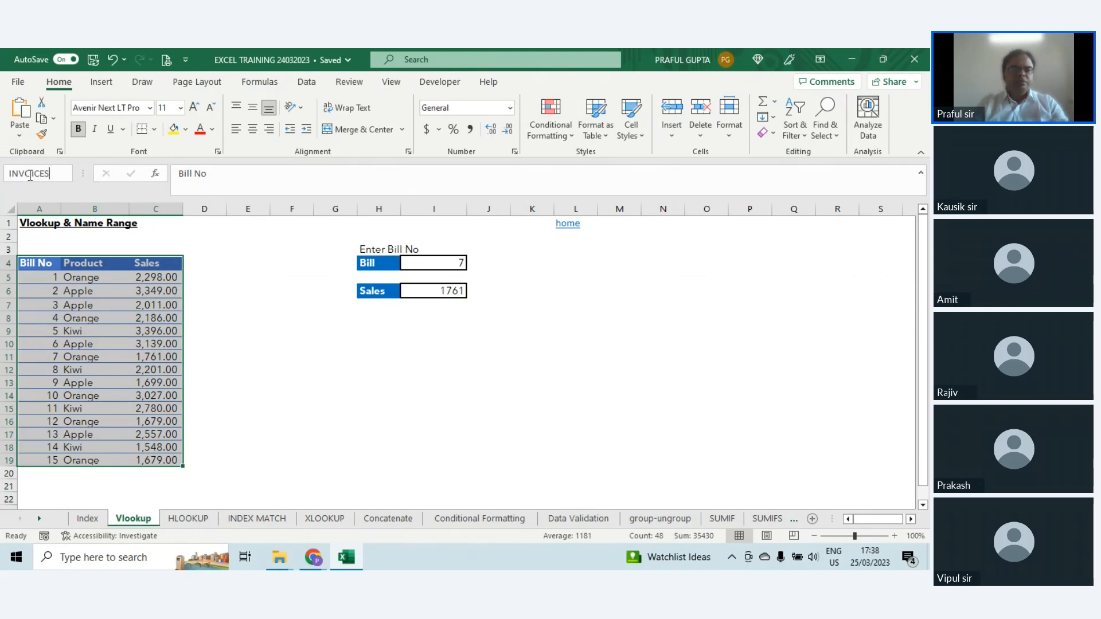
key(Return)
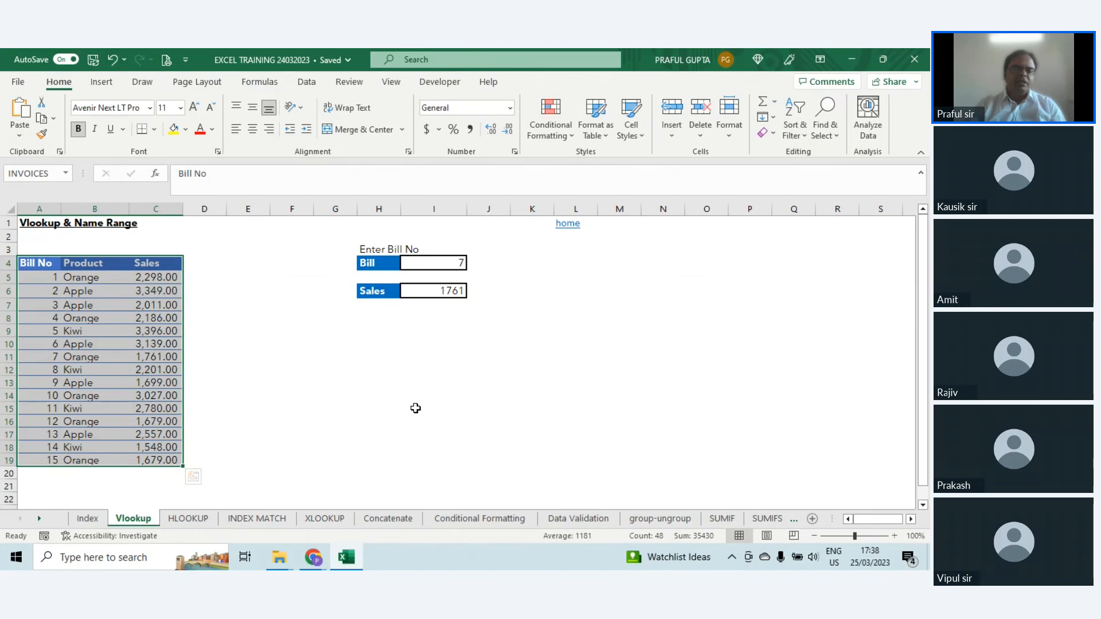
Step: Check the INVOICES named range by moving to an empty cell and jumping back to the range by its name
click(714, 330)
click(374, 392)
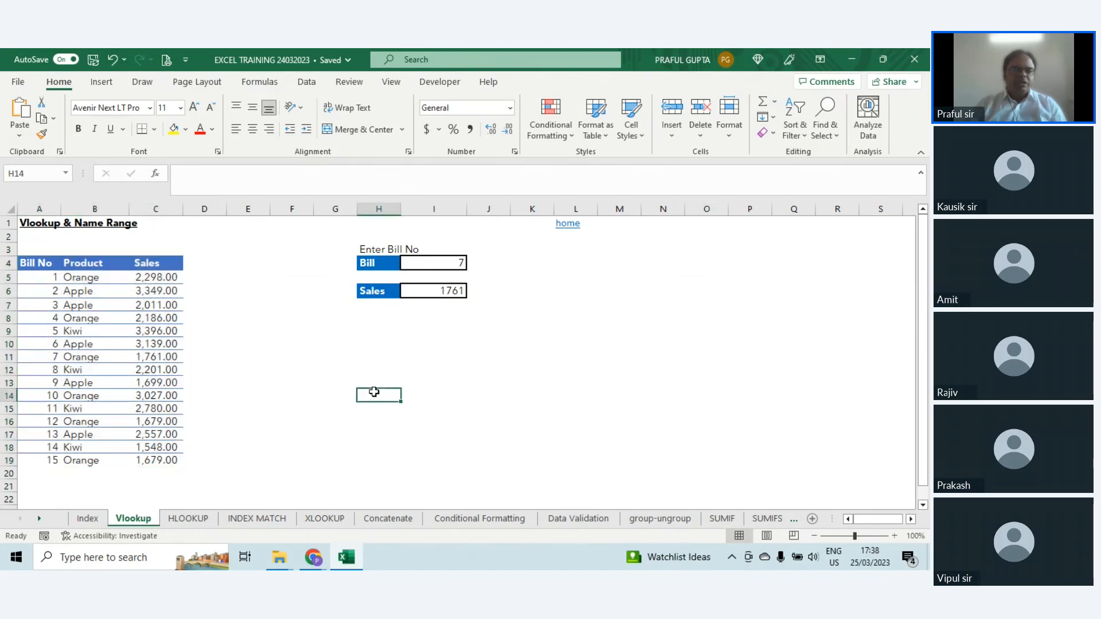
click(65, 173)
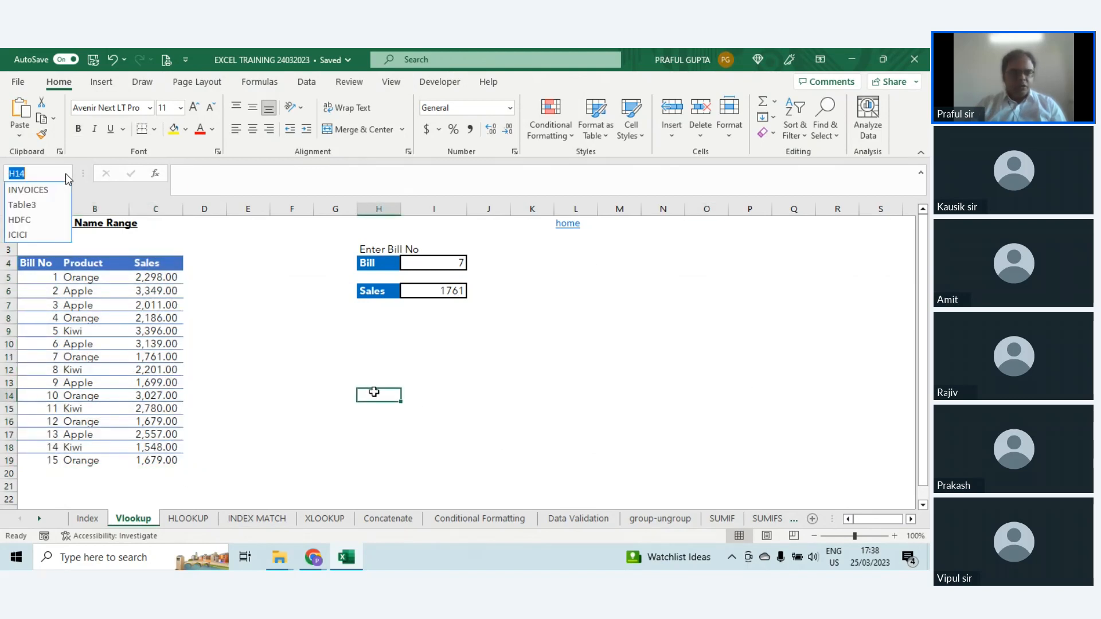
click(28, 191)
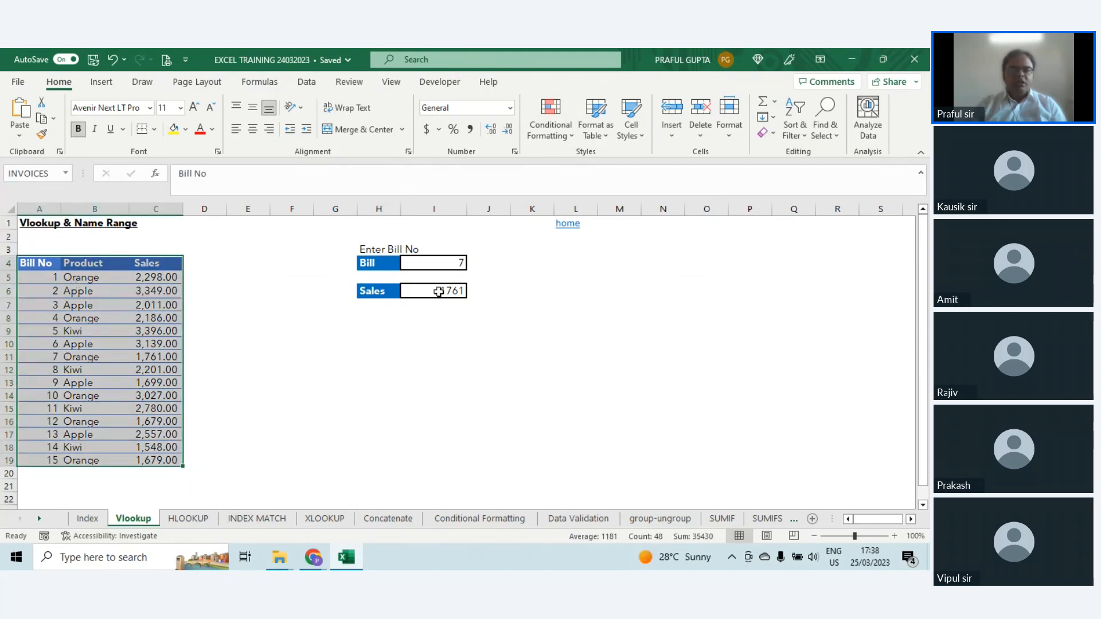
Step: Start a VLOOKUP formula in I8 with I4 as the lookup value and the named range INVOICES as the table array
click(434, 317)
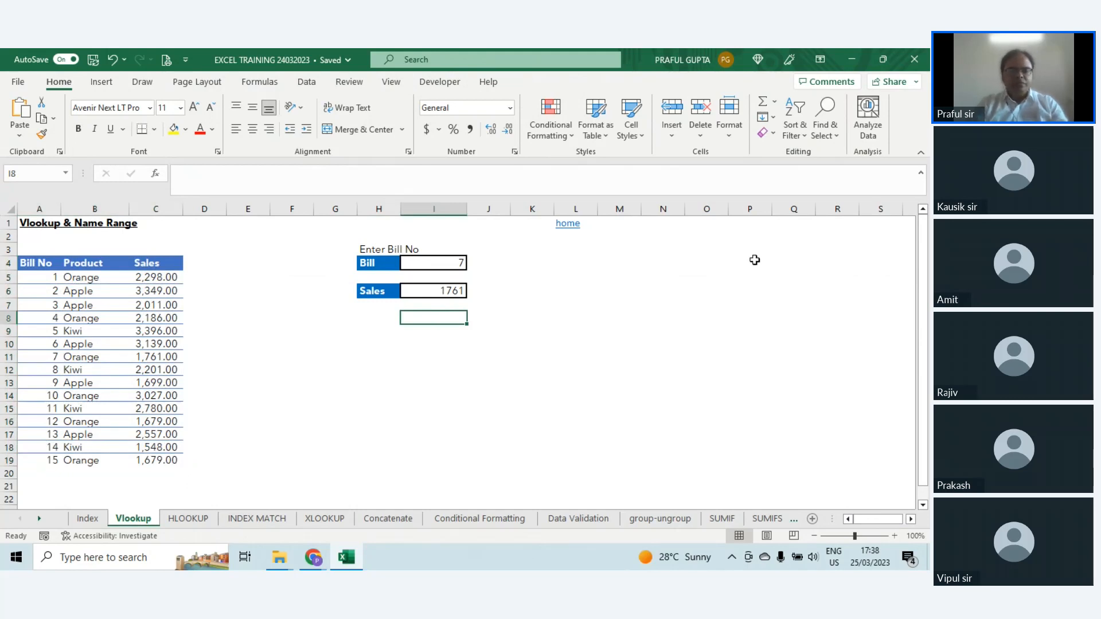
text(=VLOO)
key(Tab)
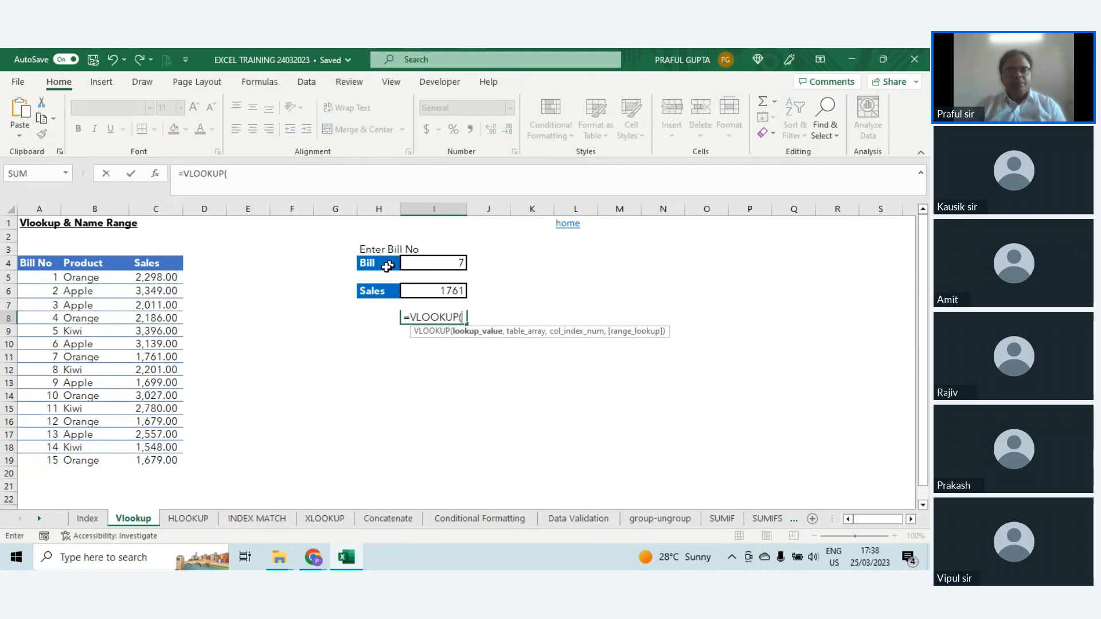
click(435, 264)
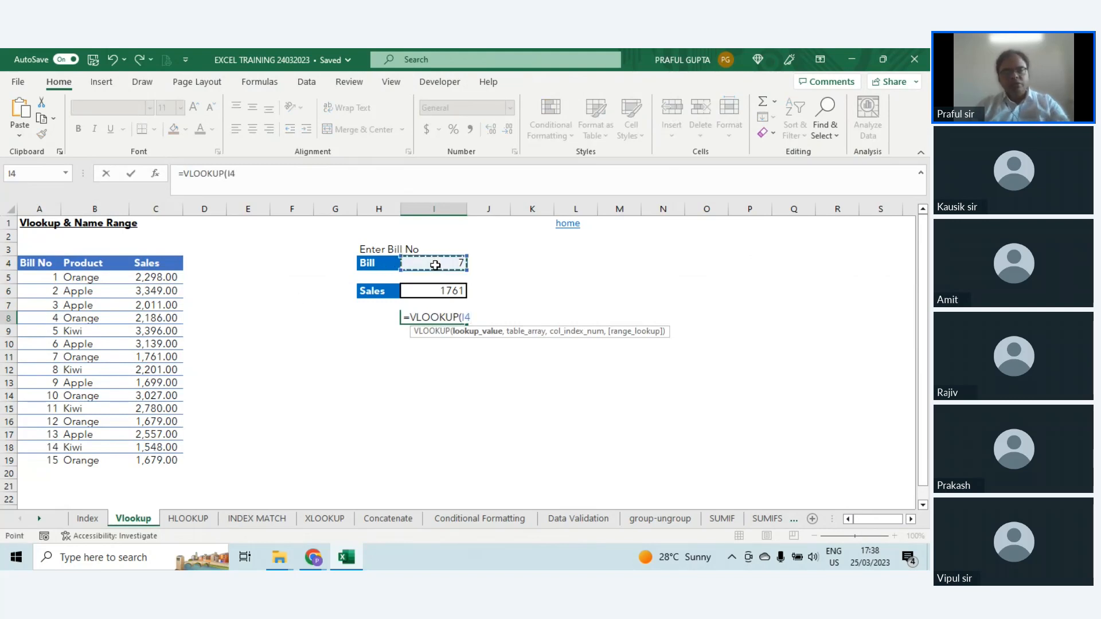
text(,)
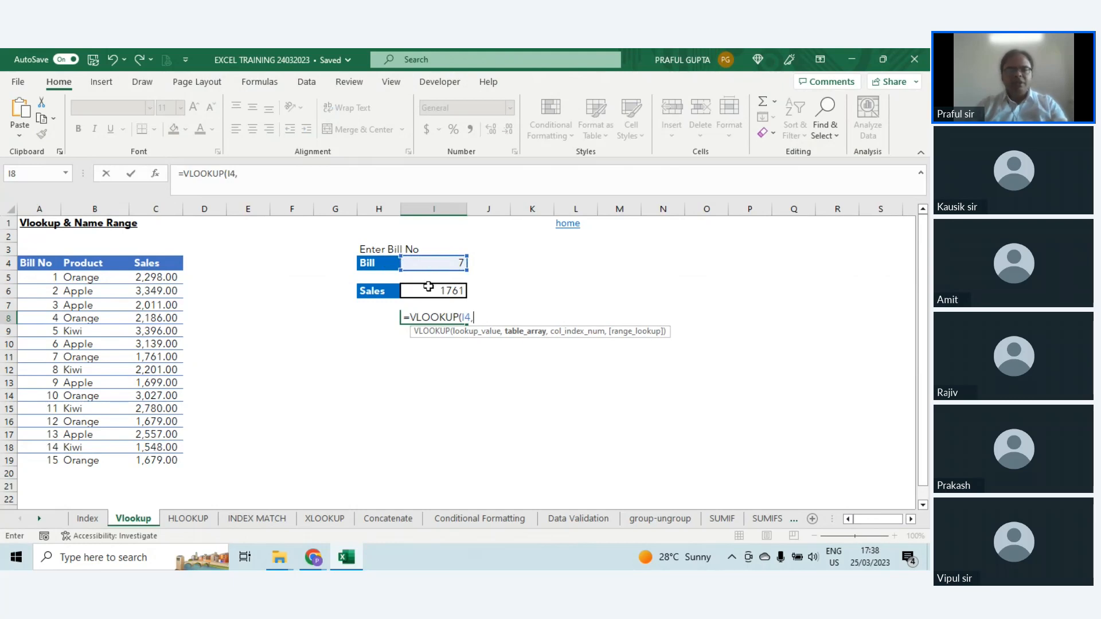
text(INVO)
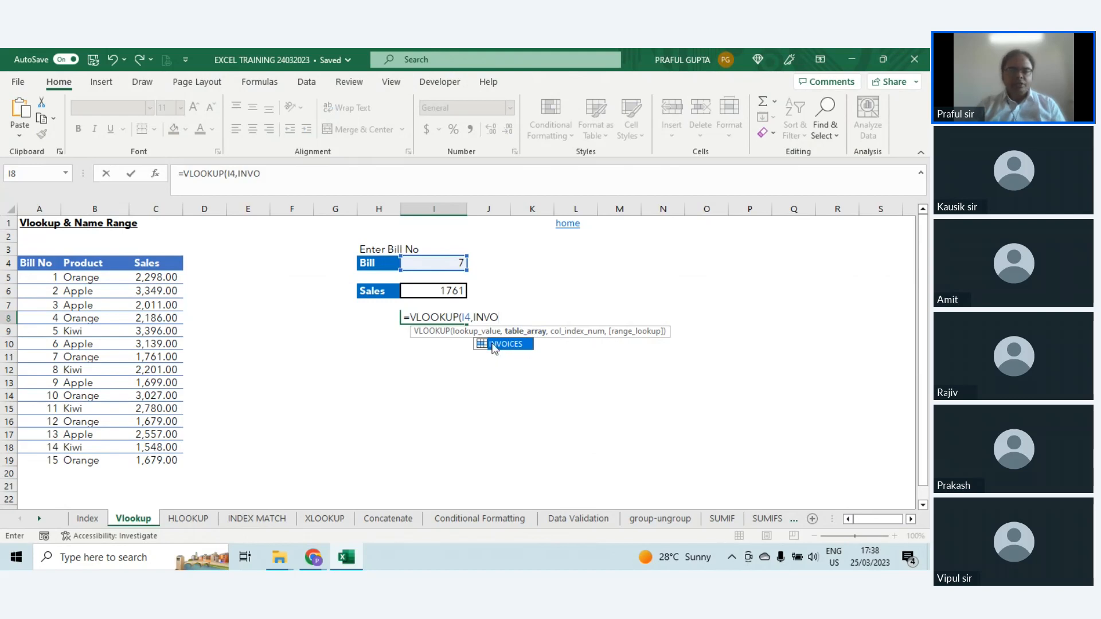
double_click(505, 344)
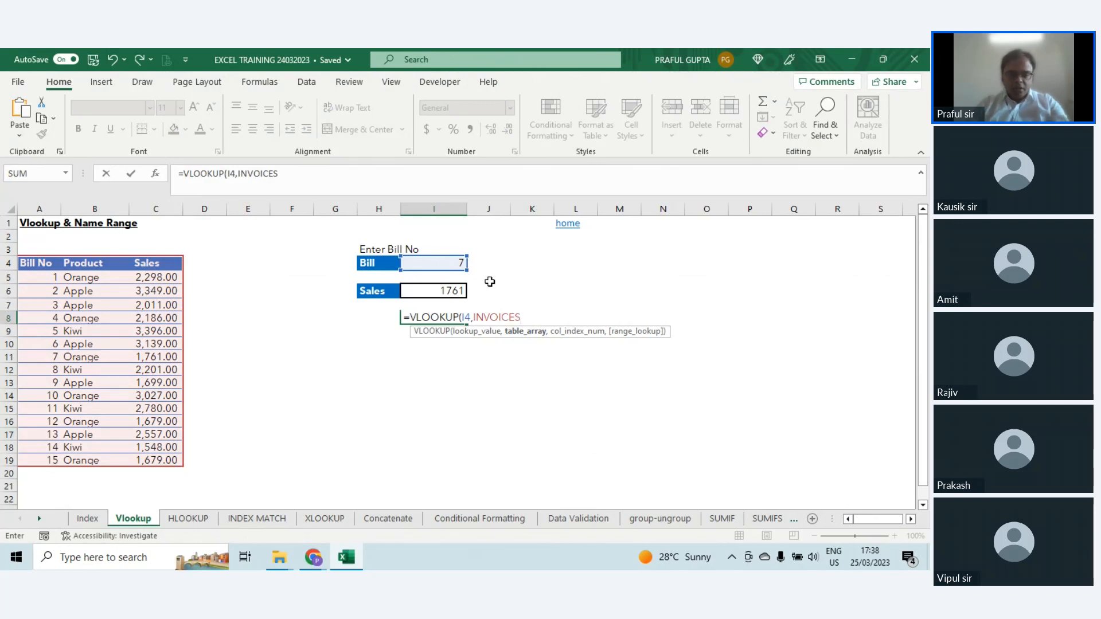
Step: Complete the VLOOKUP formula in I8 with column index 3 and range lookup 0 for an exact match
text(,)
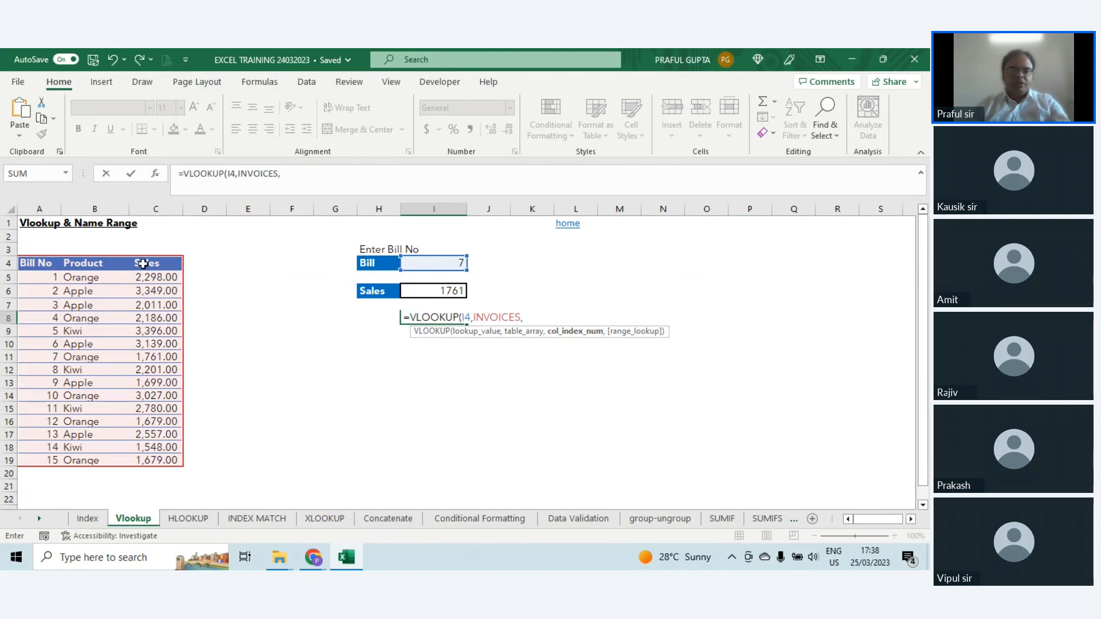
text(,)
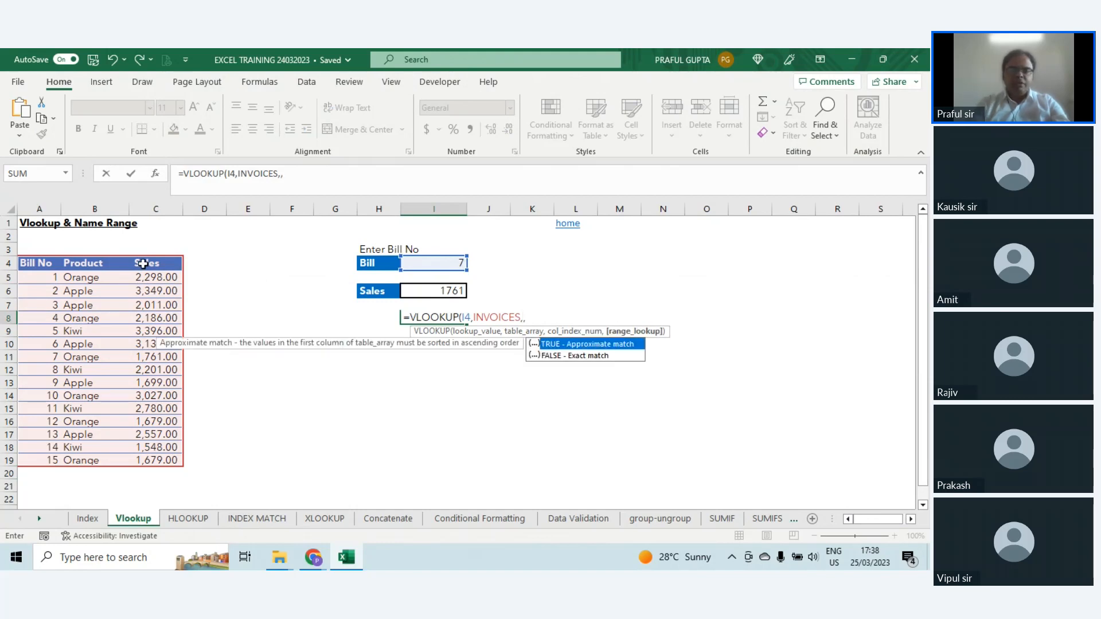
key(BackSpace)
text(3,0)
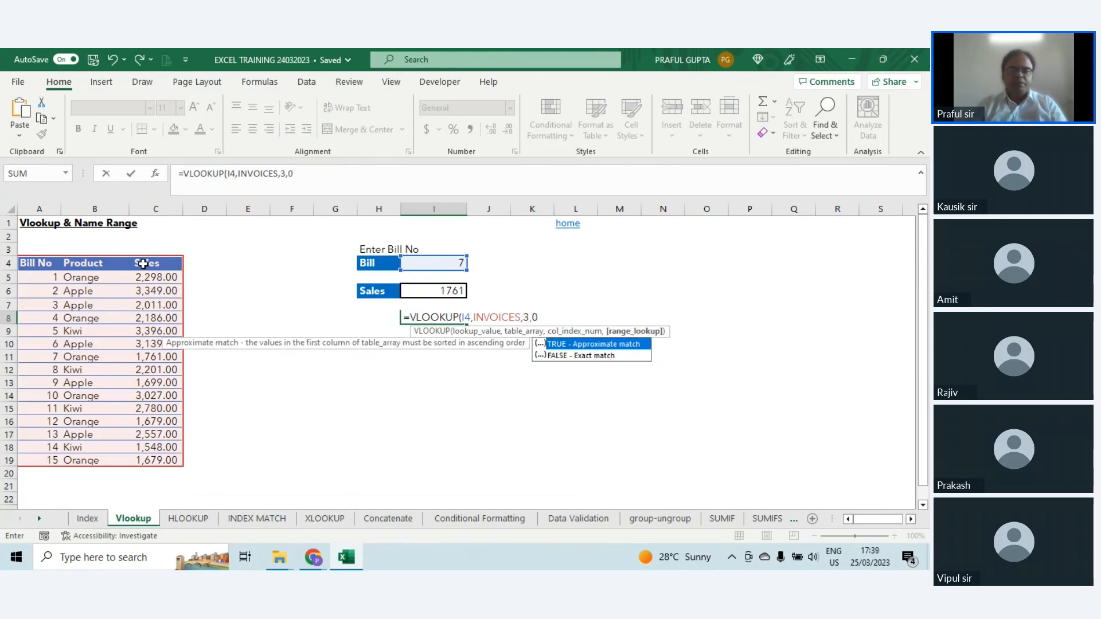
key(Return)
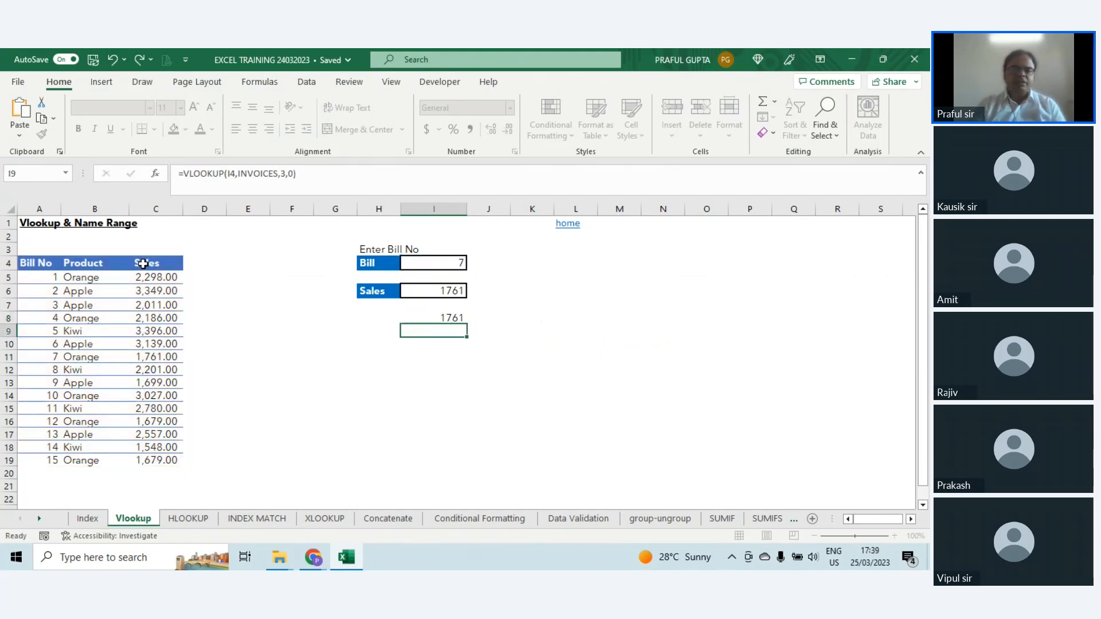
Step: Compare the VLOOKUP formula in I8 with the bill table A4:C19 that the INVOICES name refers to
key(Up)
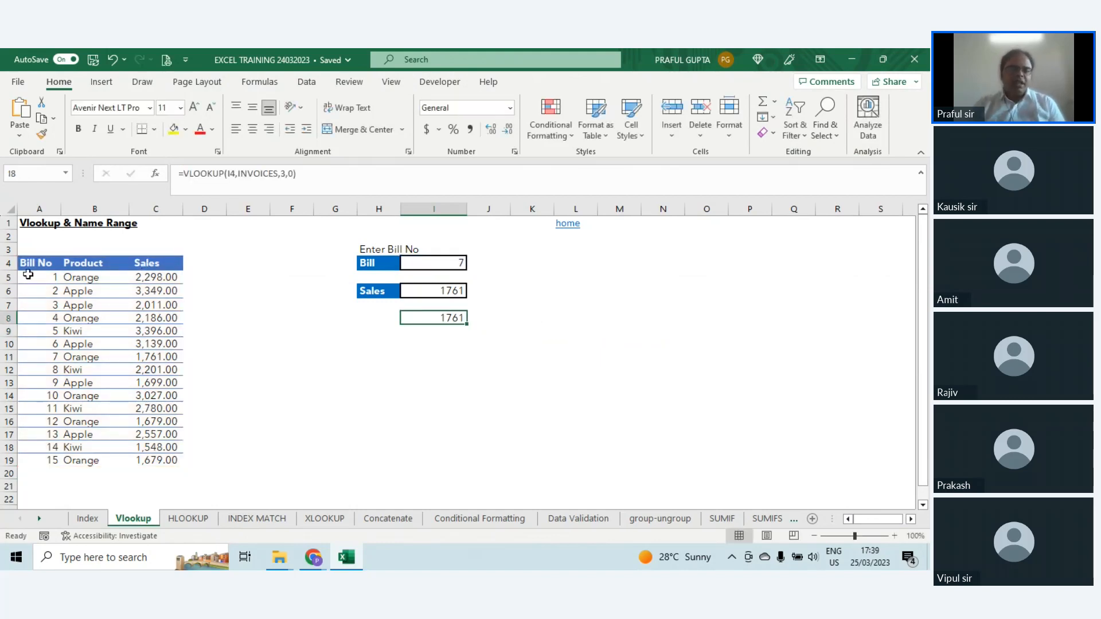
drag(29, 264, 160, 456)
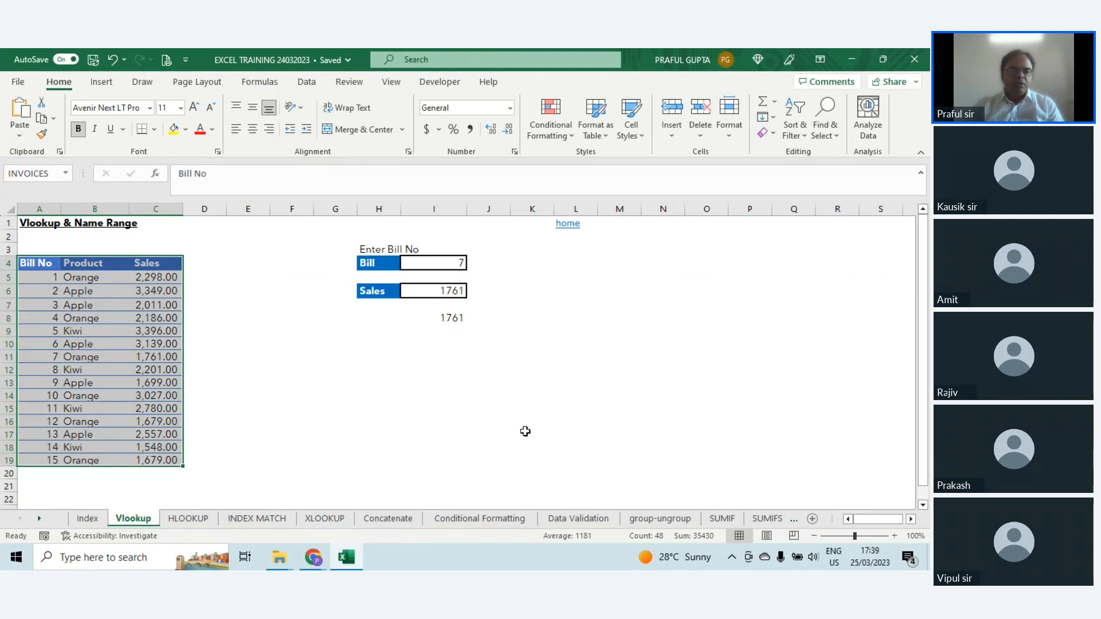
click(452, 318)
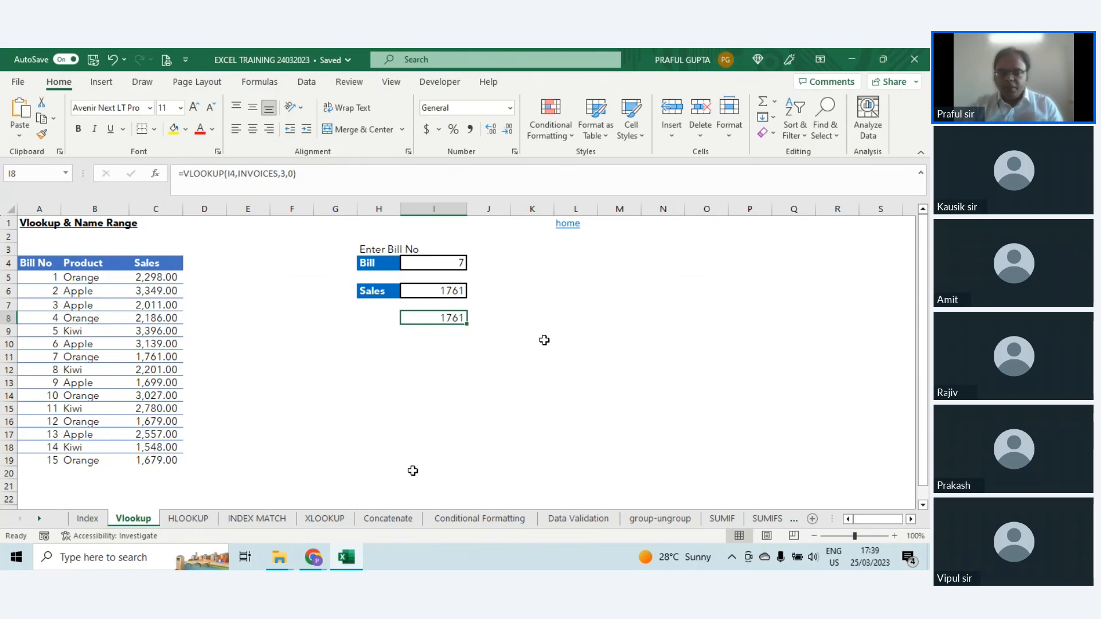
Step: View the HLOOKUP sheet's layout, then return to the Vlookup sheet and examine the vertical bill number list A5:A19
click(214, 521)
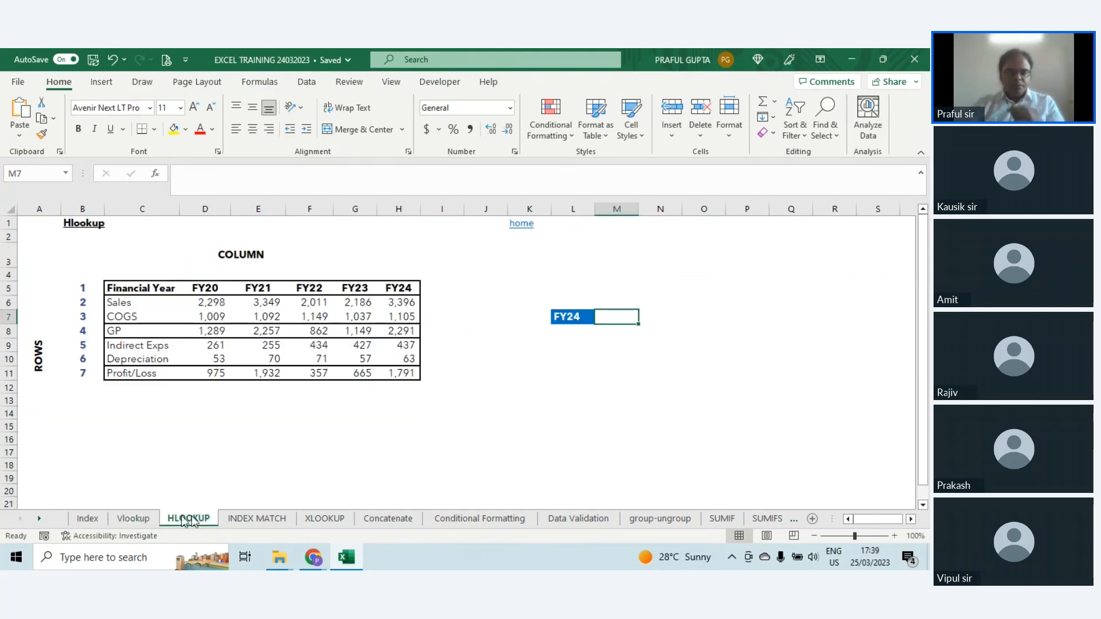
click(133, 519)
drag(43, 277, 35, 462)
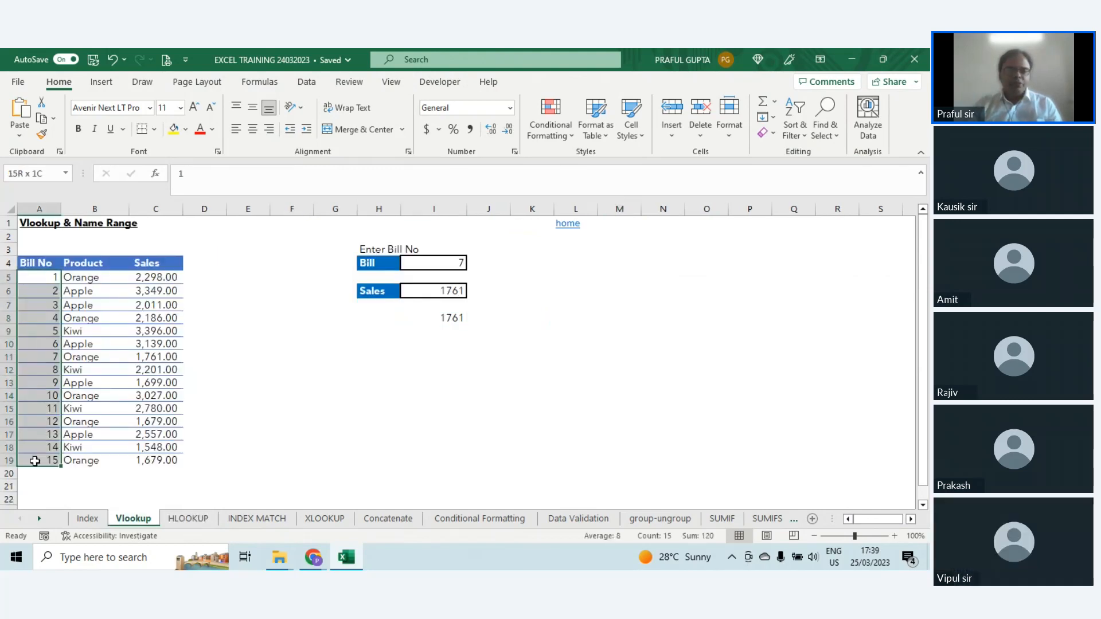
Step: On the HLOOKUP sheet, examine the financial year header row, the FY24 lookup cell L7 and the table C5:H11
click(190, 519)
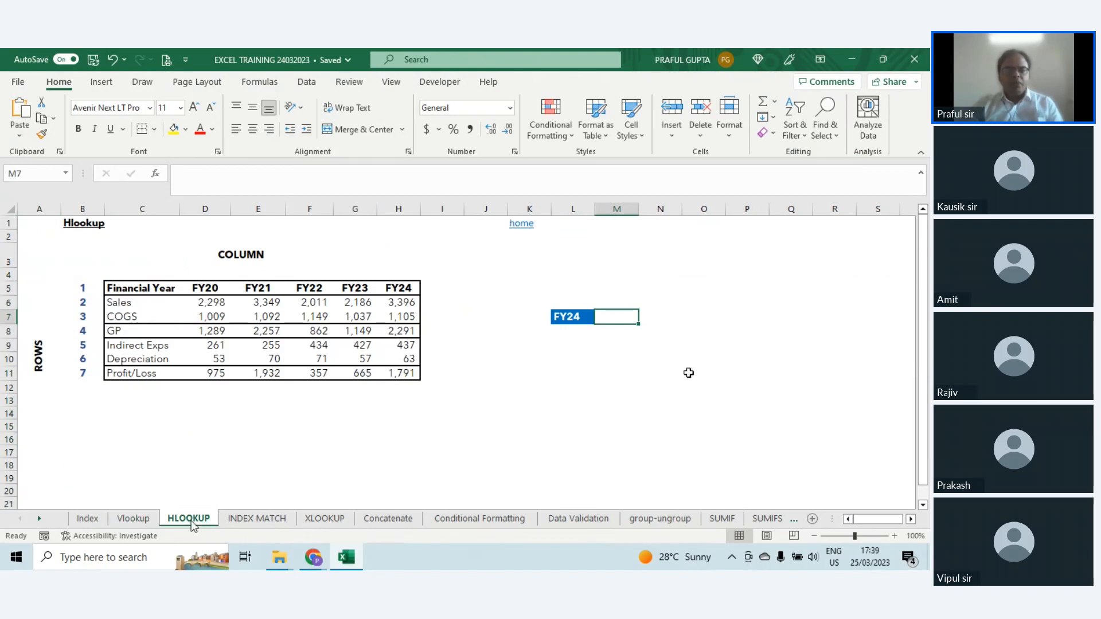
drag(138, 290, 398, 290)
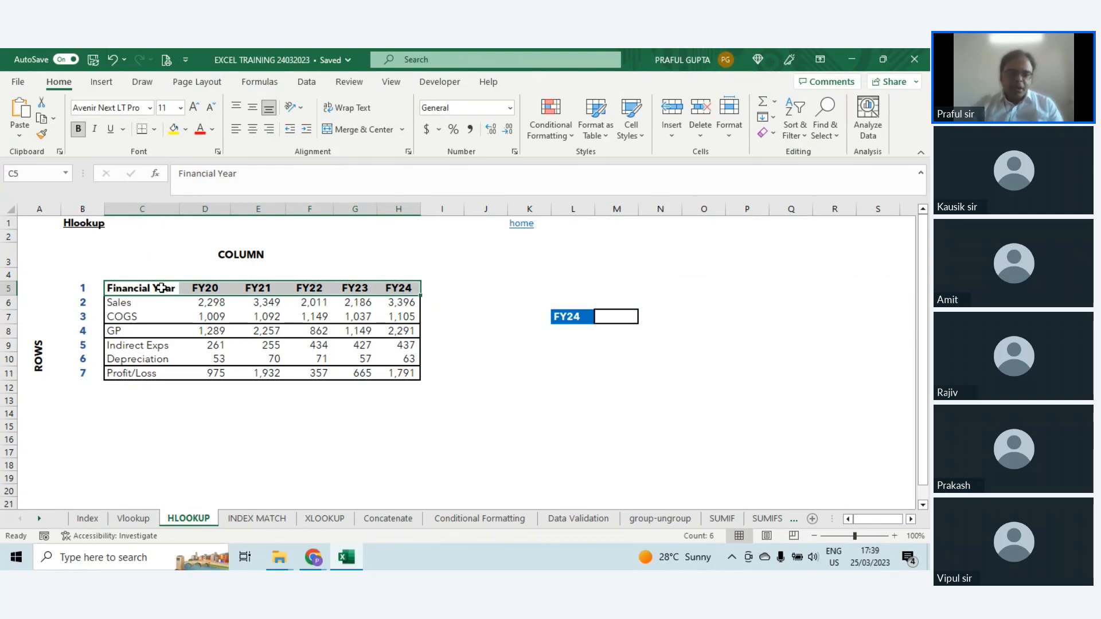
click(398, 288)
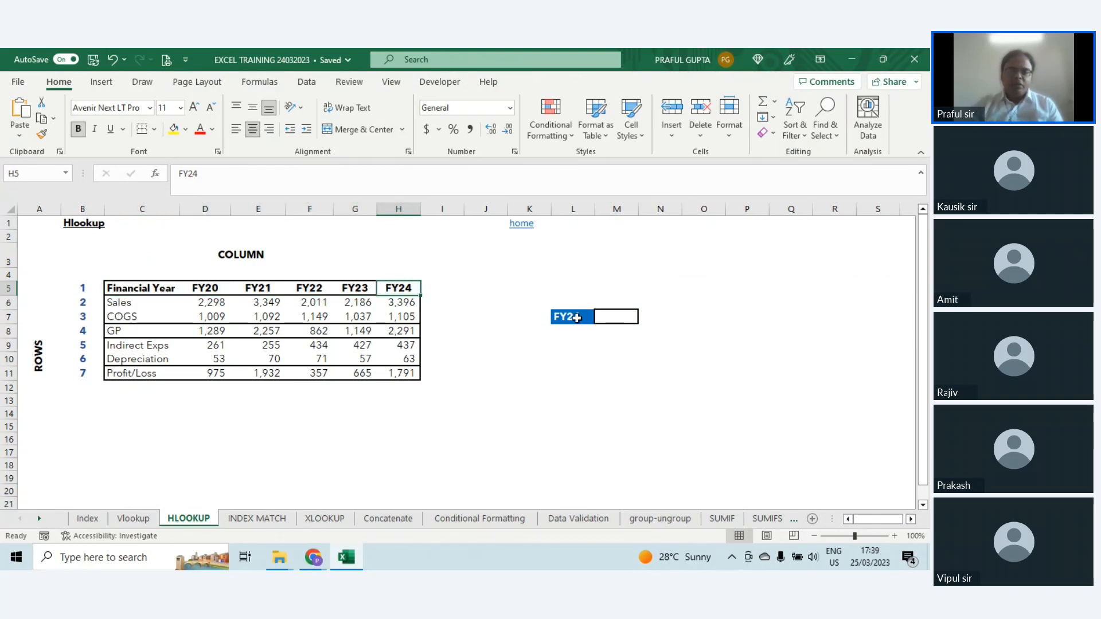
click(576, 317)
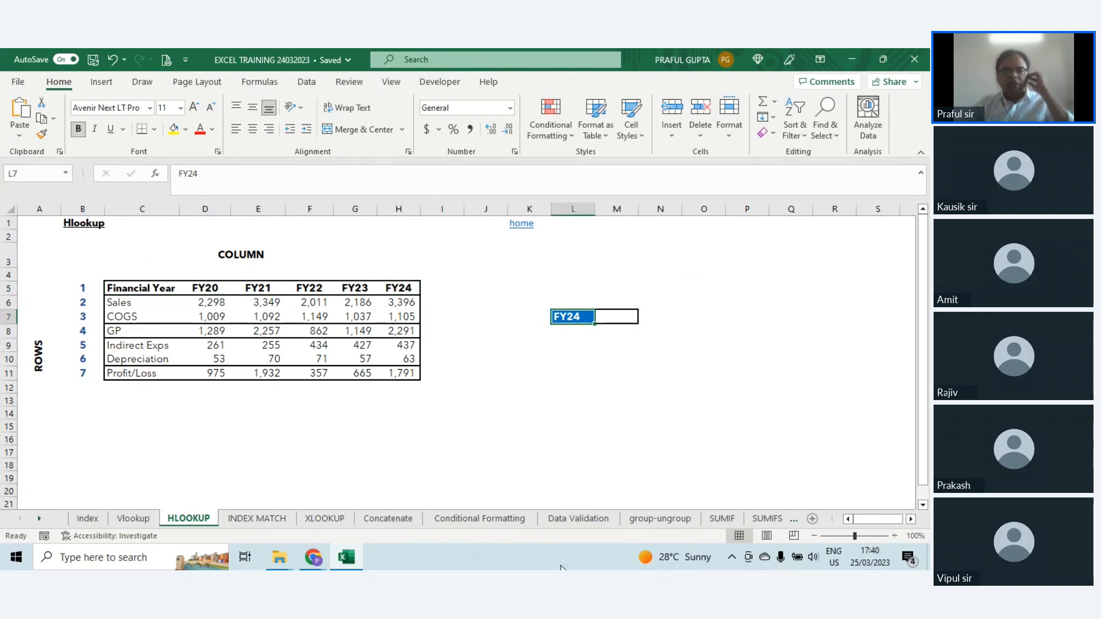
click(618, 316)
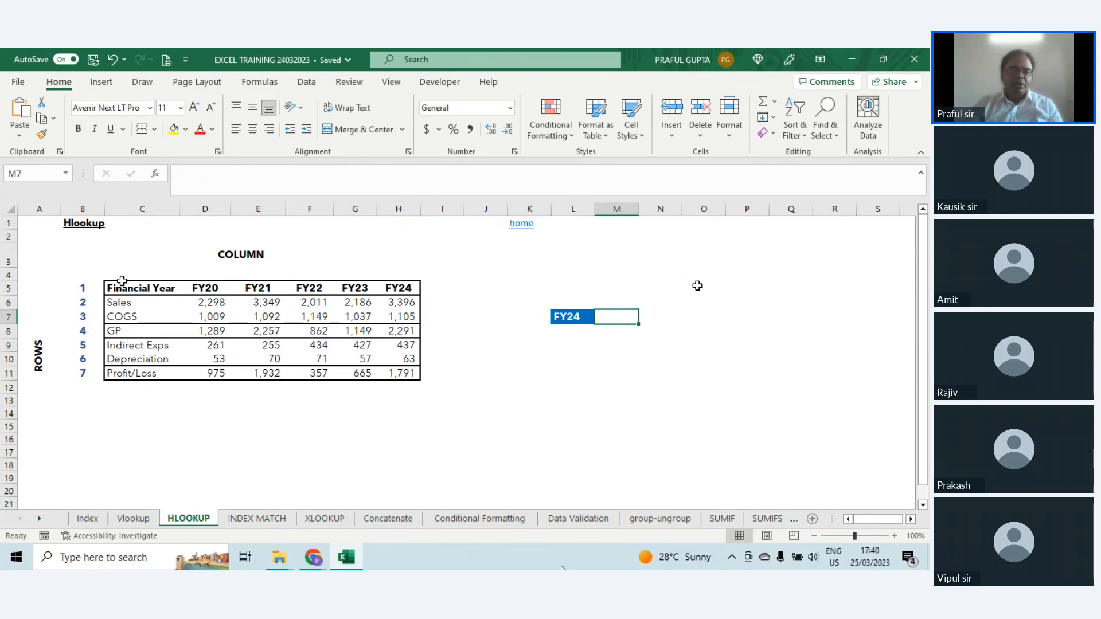
drag(125, 282, 396, 378)
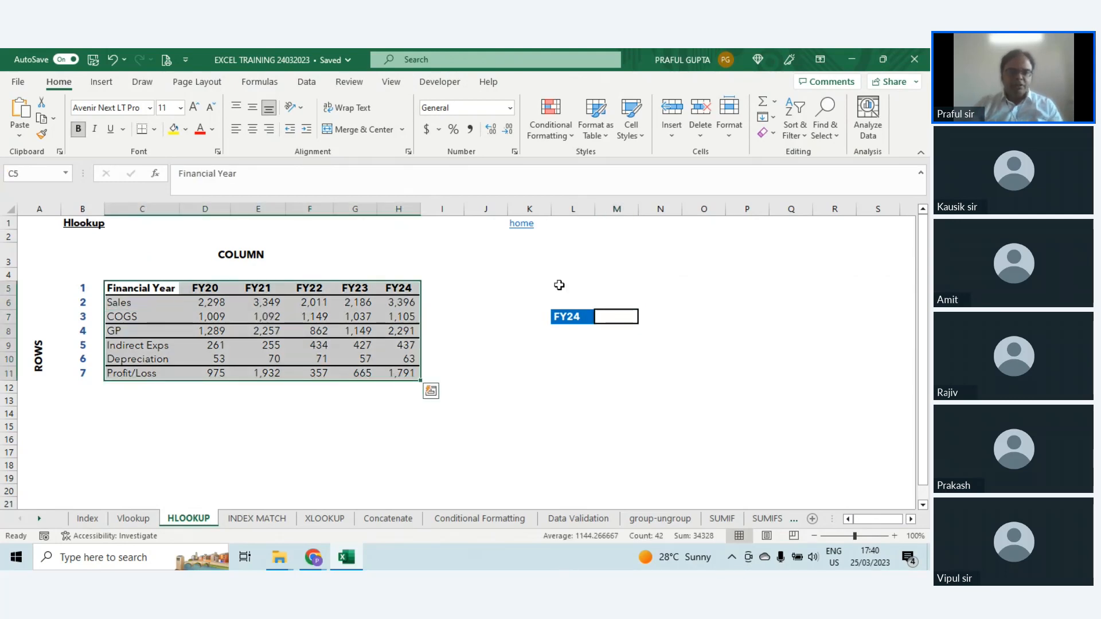
Step: Start an HLOOKUP formula in M7 with L7 as the lookup value and C5:H11 as the table array
click(614, 316)
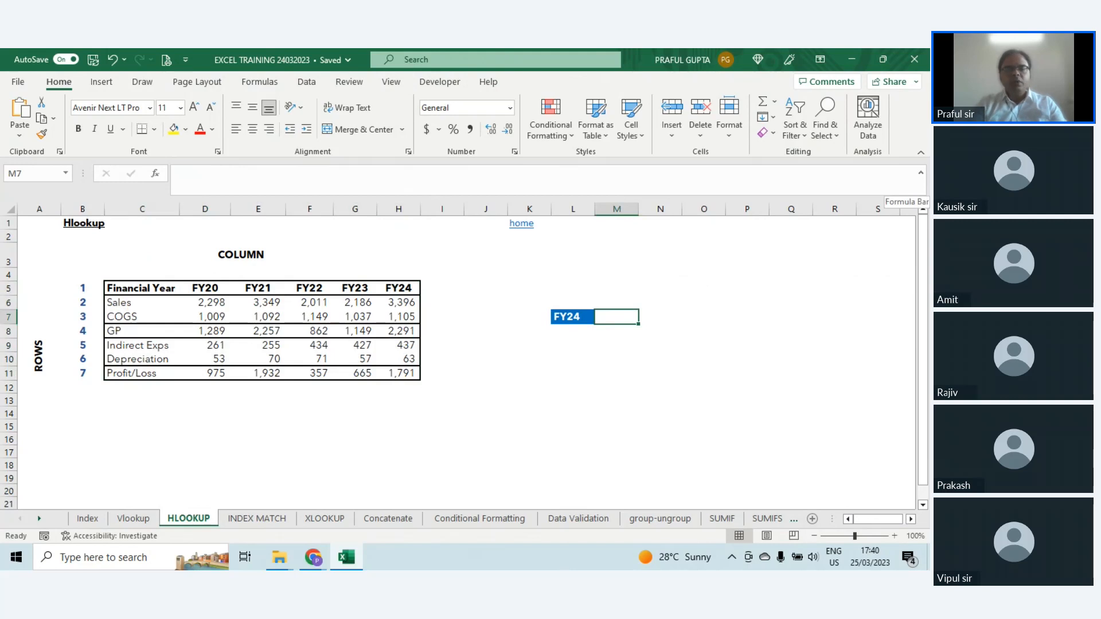
text(=HLOOKUP()
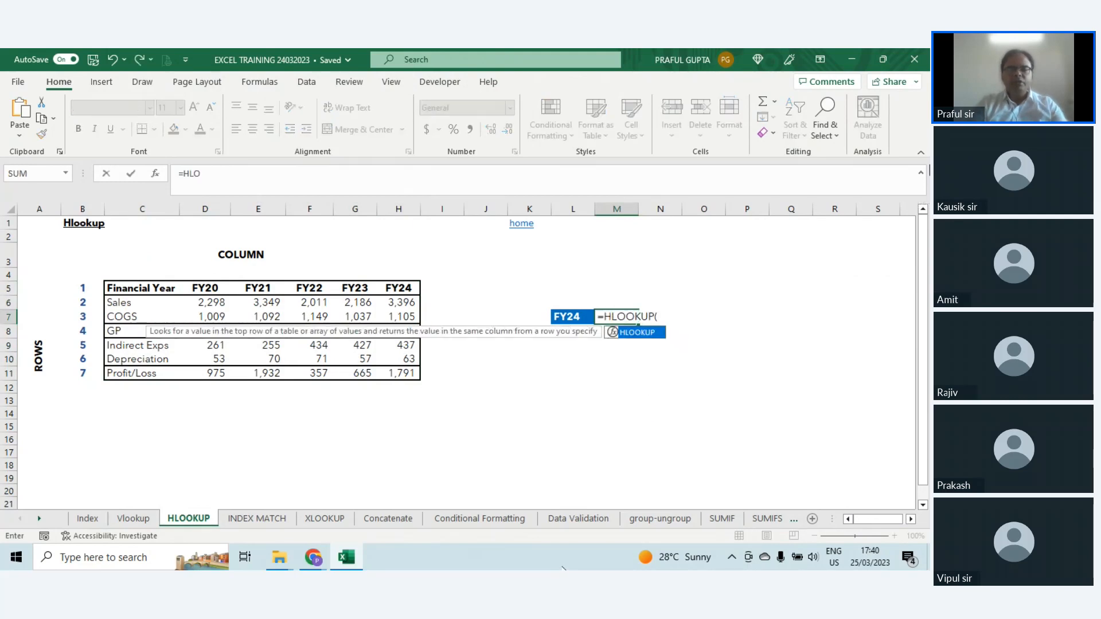
key(Tab)
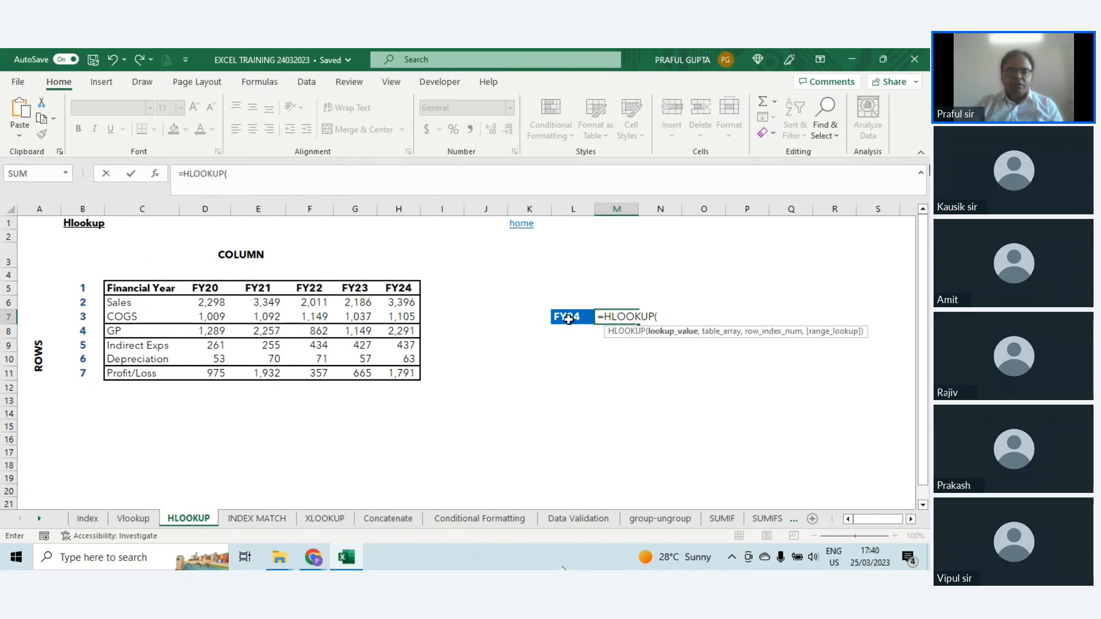
click(568, 319)
text(,)
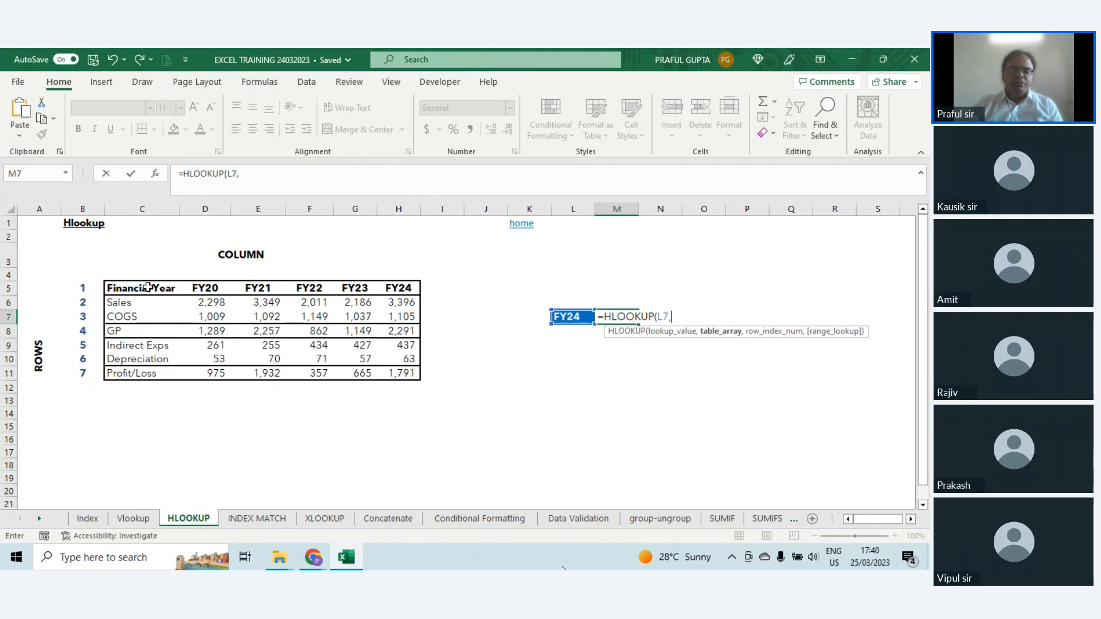
drag(148, 288, 396, 376)
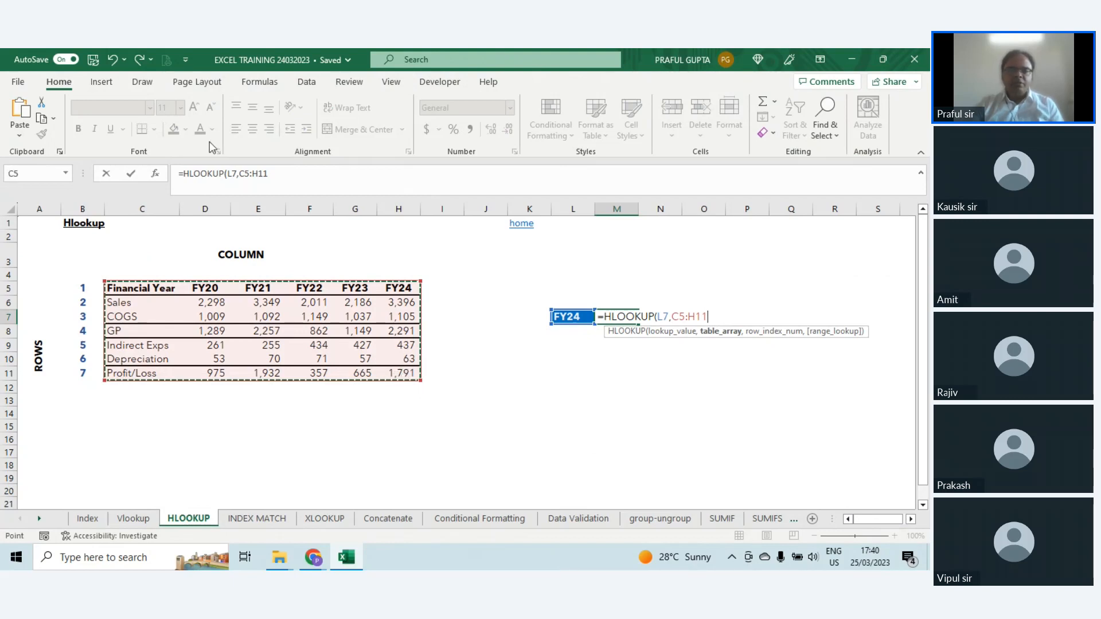
Step: Make the table array in the M7 HLOOKUP formula absolute as $C$5:$H$11
click(242, 173)
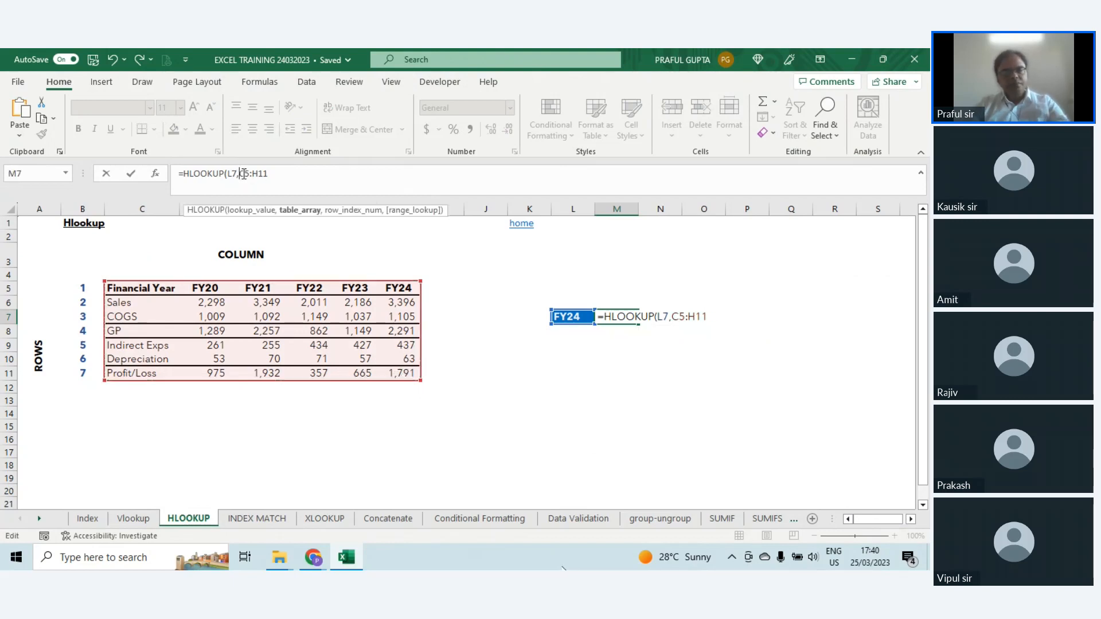
key(F4)
click(343, 173)
key(F4)
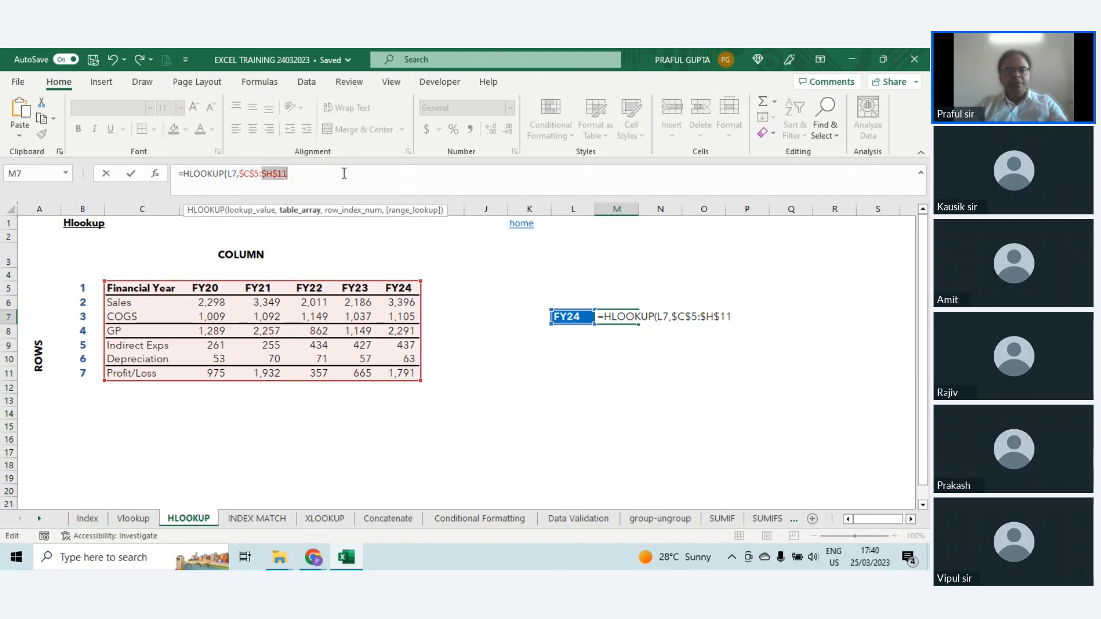
click(344, 173)
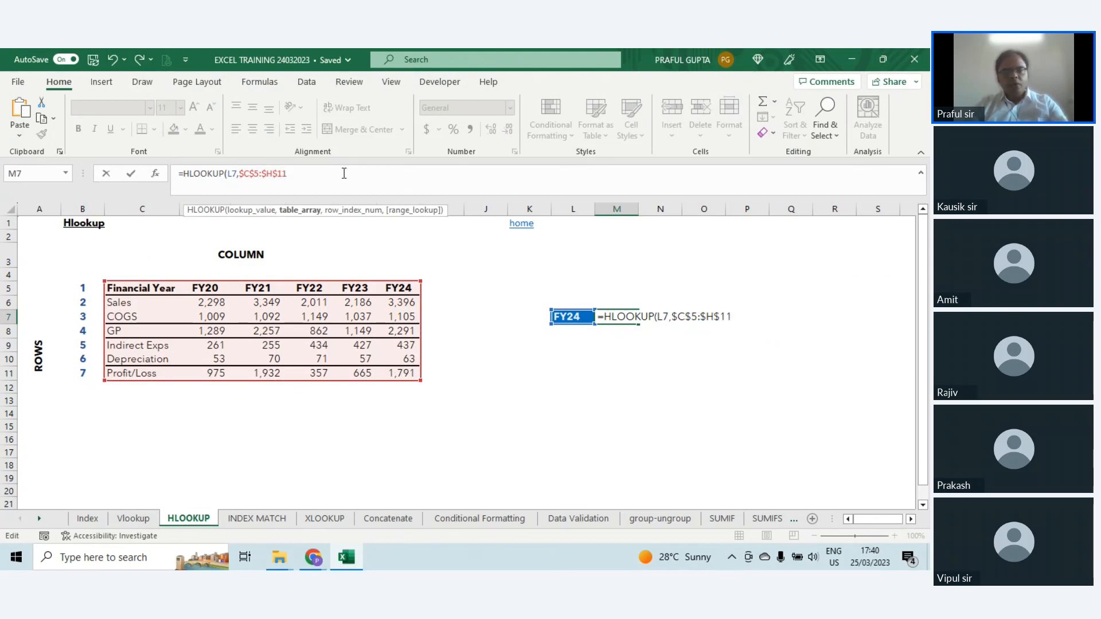
Step: Complete the HLOOKUP formula in M7 with row index 3 and range lookup 0, and check it against the FY24 COGS value in H7
text(,3)
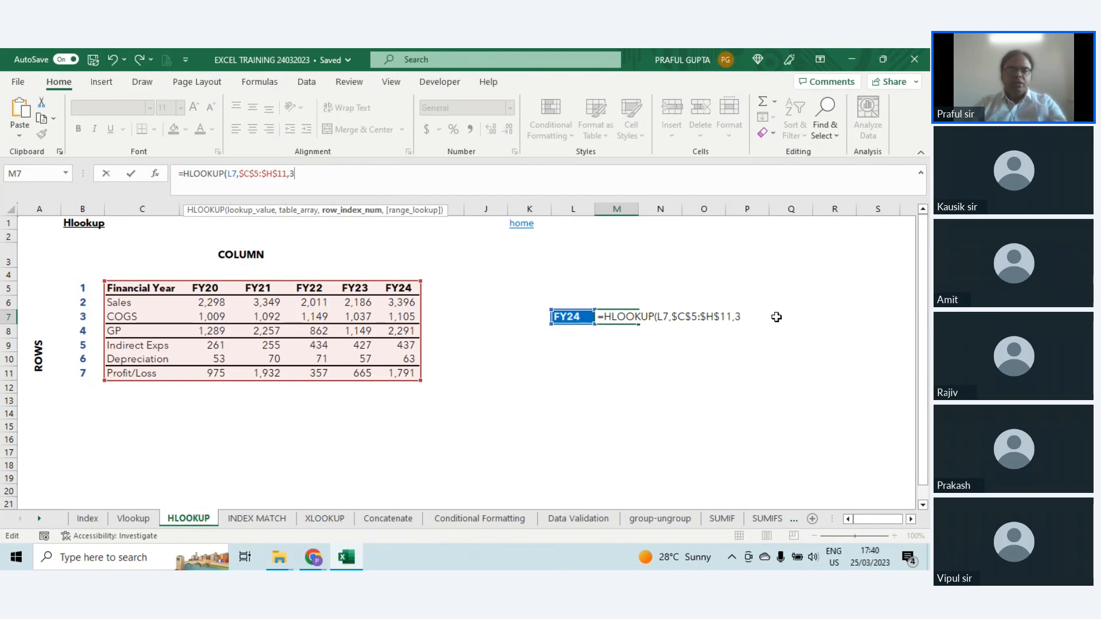
text(,)
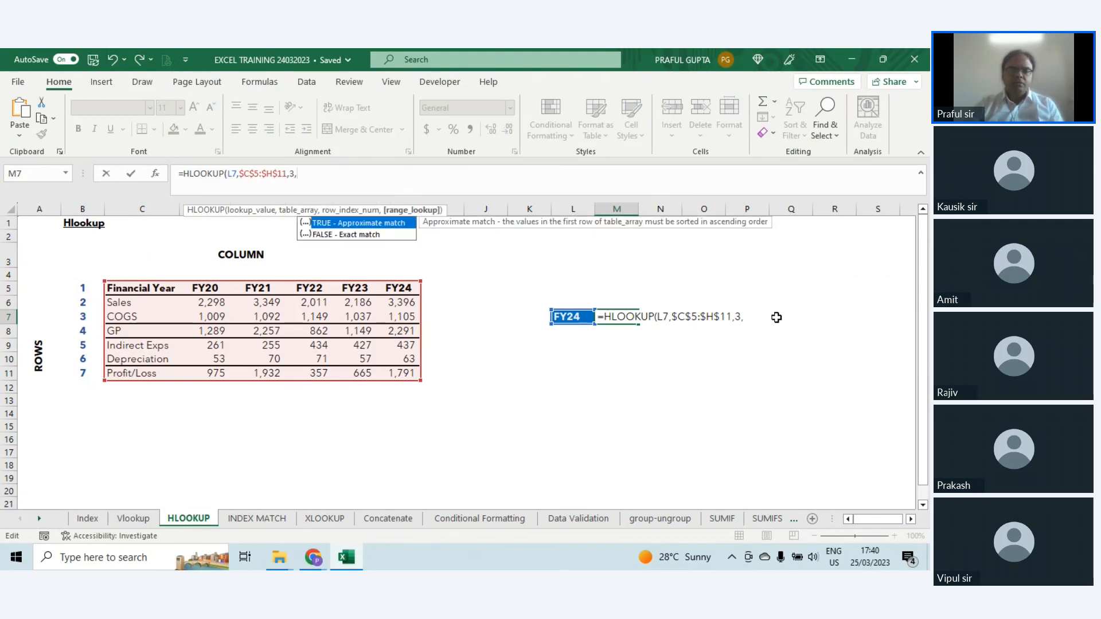
text(0))
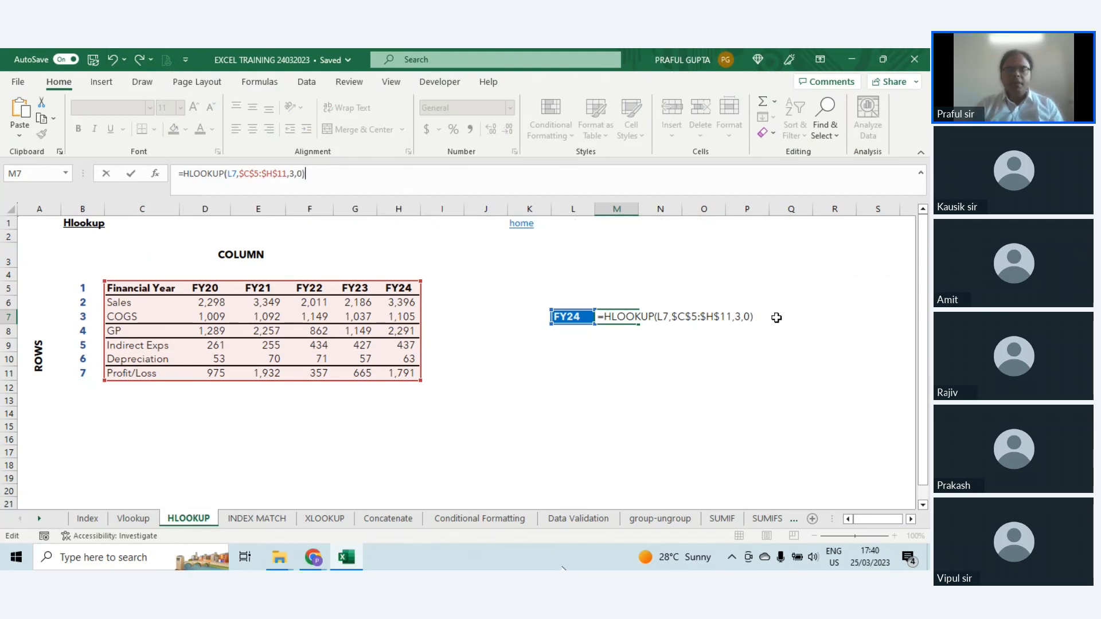
key(Return)
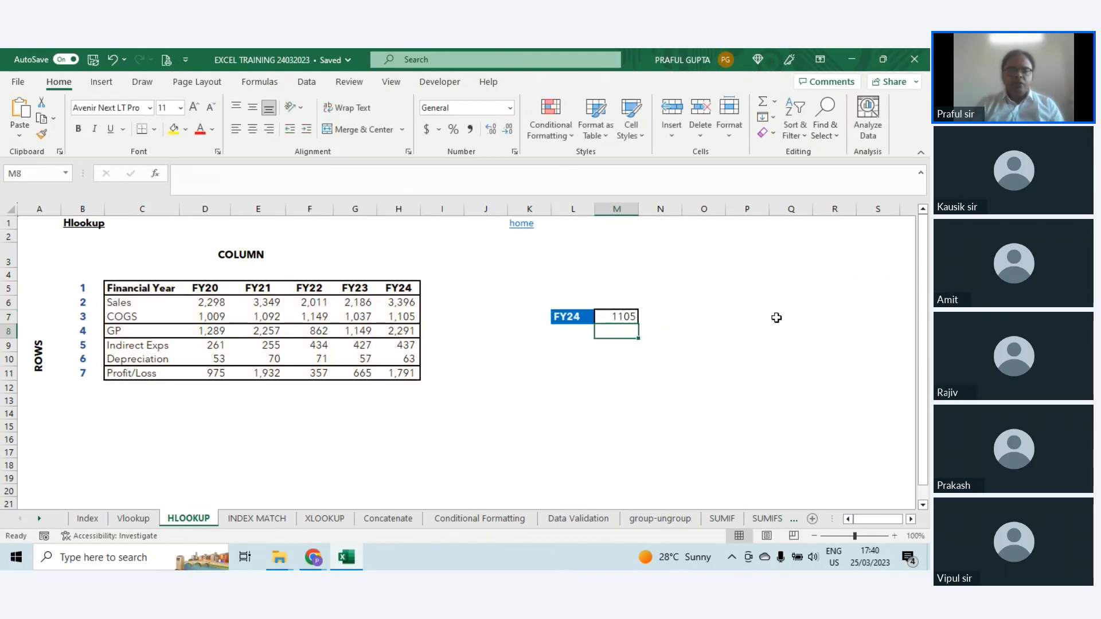
key(Up)
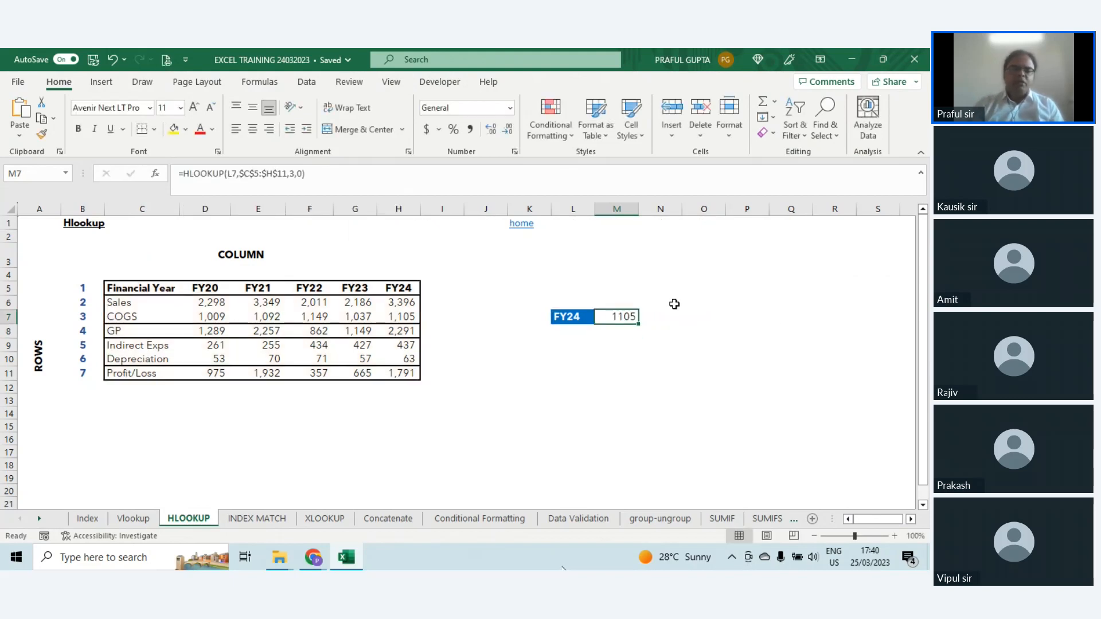
click(400, 321)
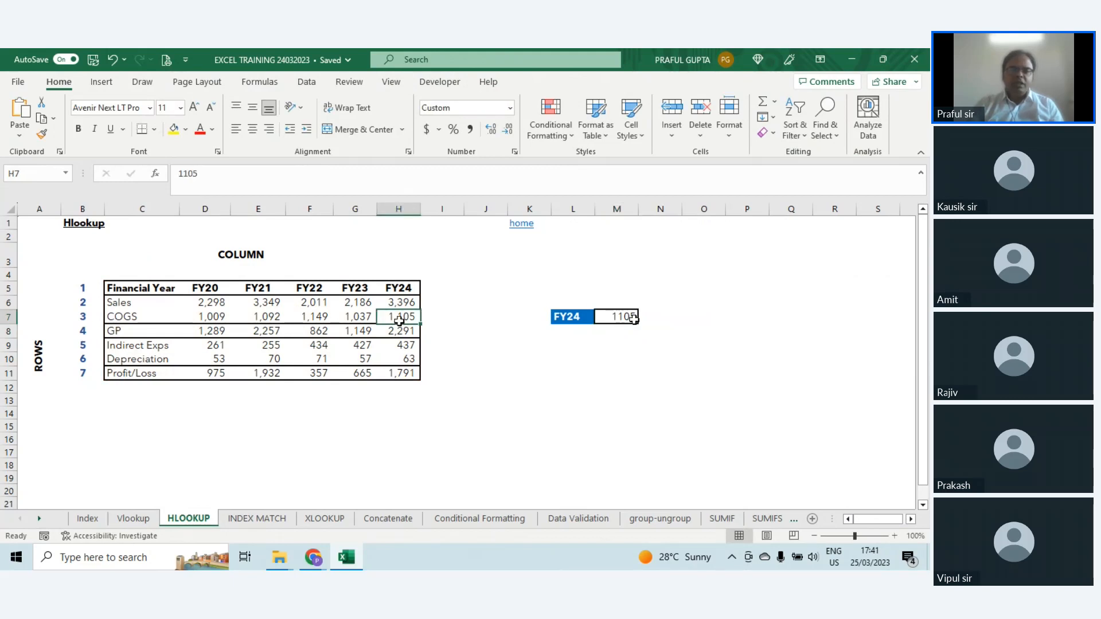
Step: Set the lookup year in L7 to FY23 and check the M7 result against the FY23 COGS value in G7
click(574, 317)
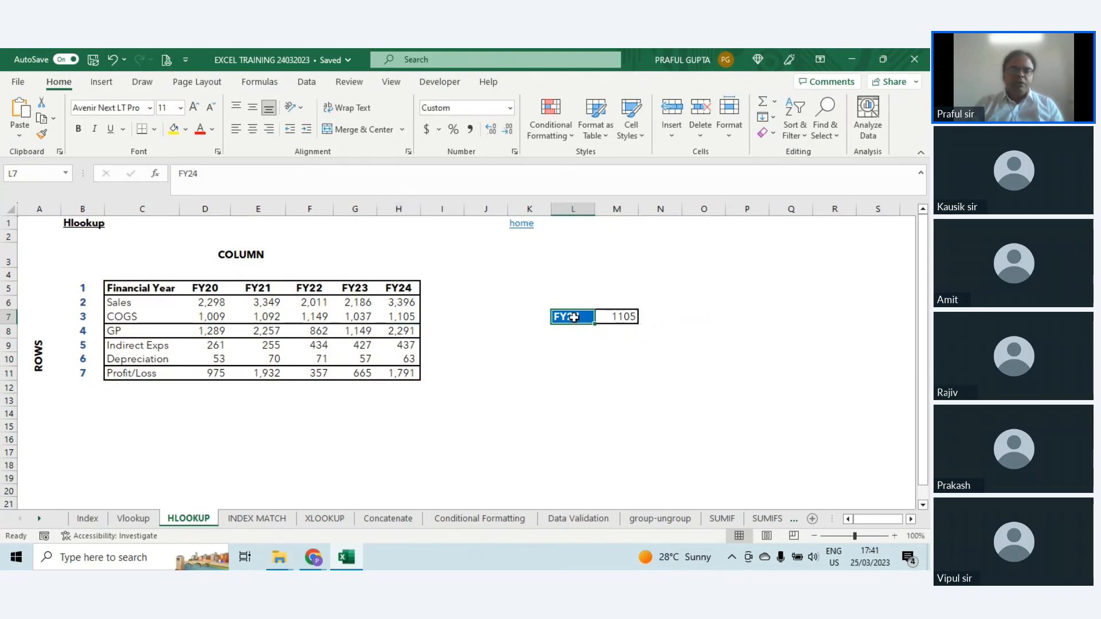
text(F)
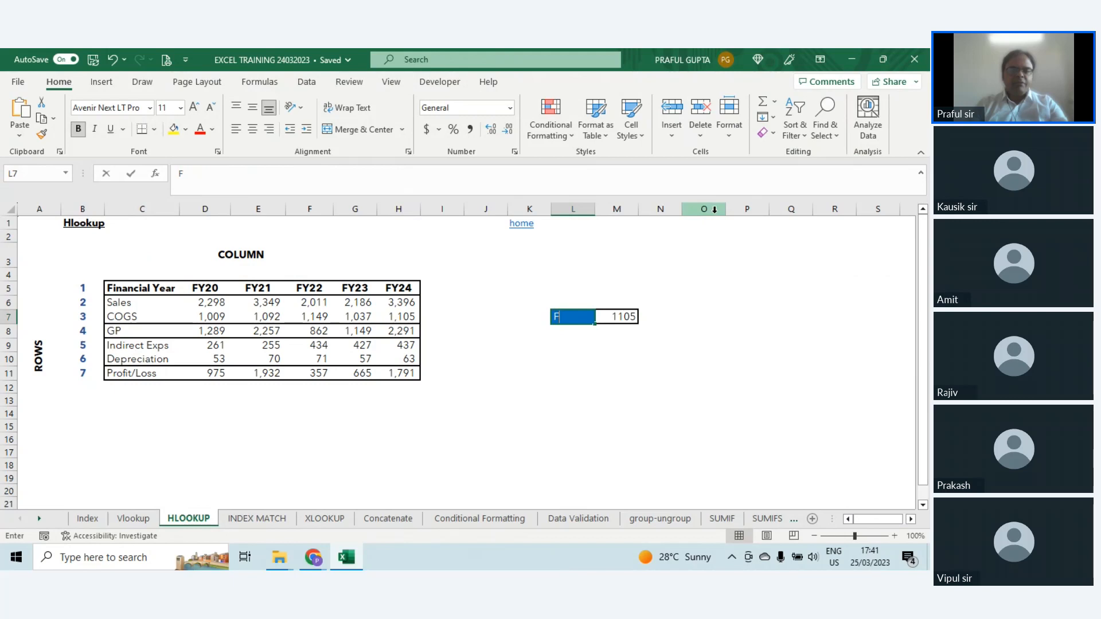
text(Y23)
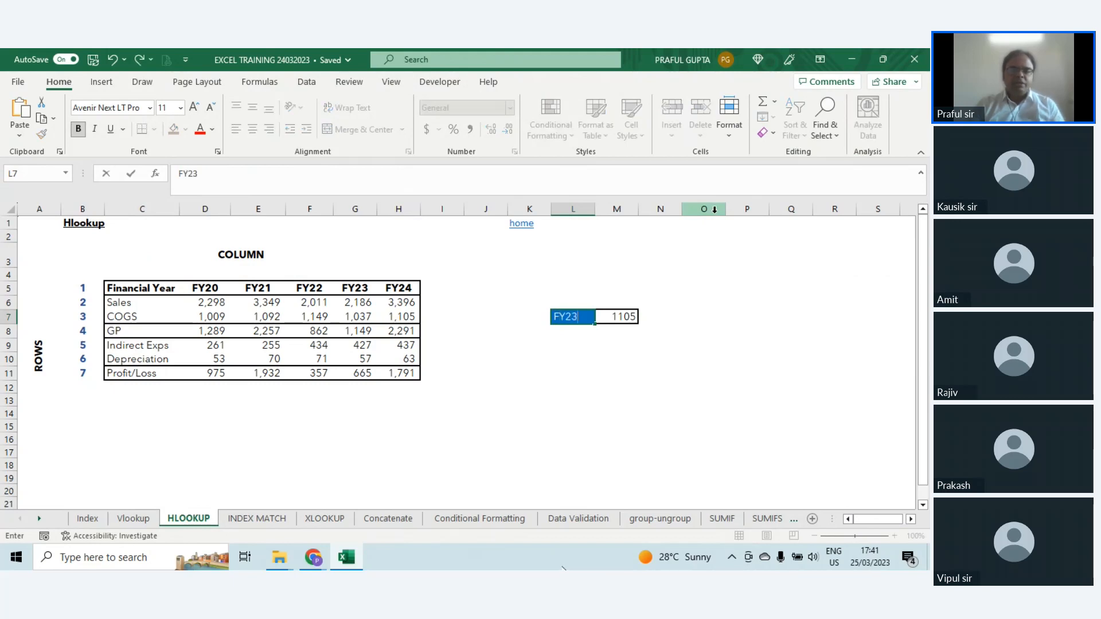
key(Return)
key(Up)
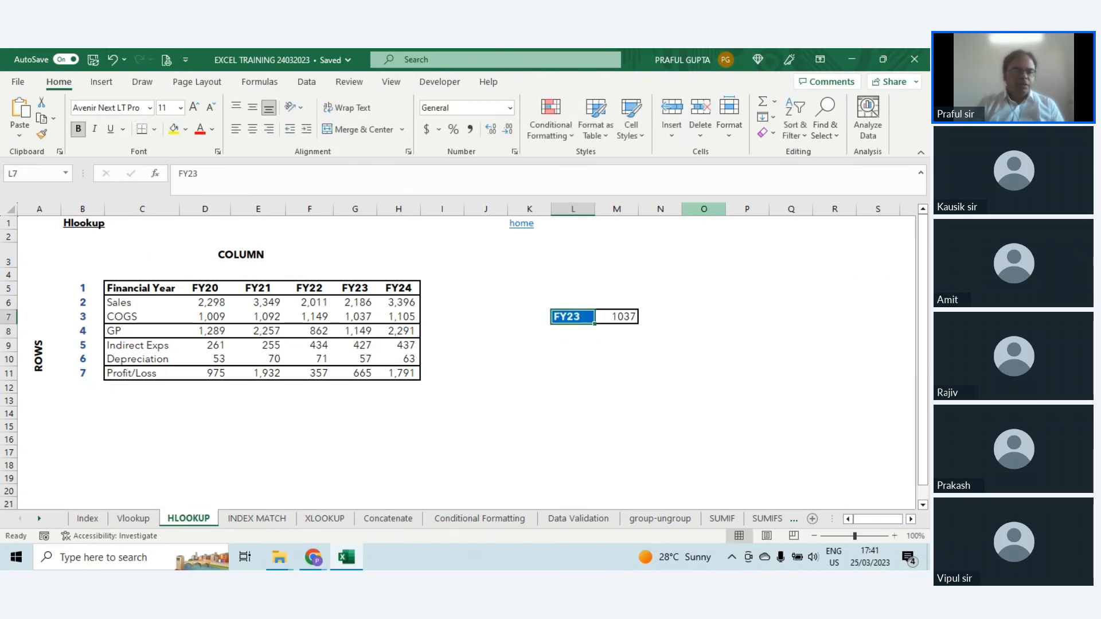
key(Right)
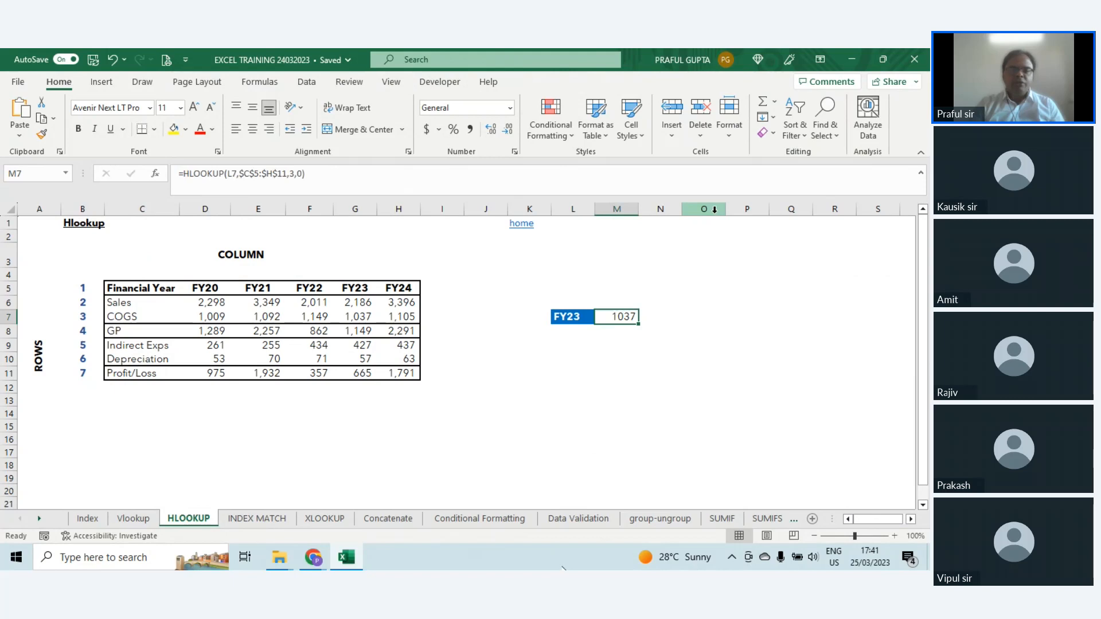
key(Left)
key(Left)
key(Left)
key(Left)
key(Left)
key(Left)
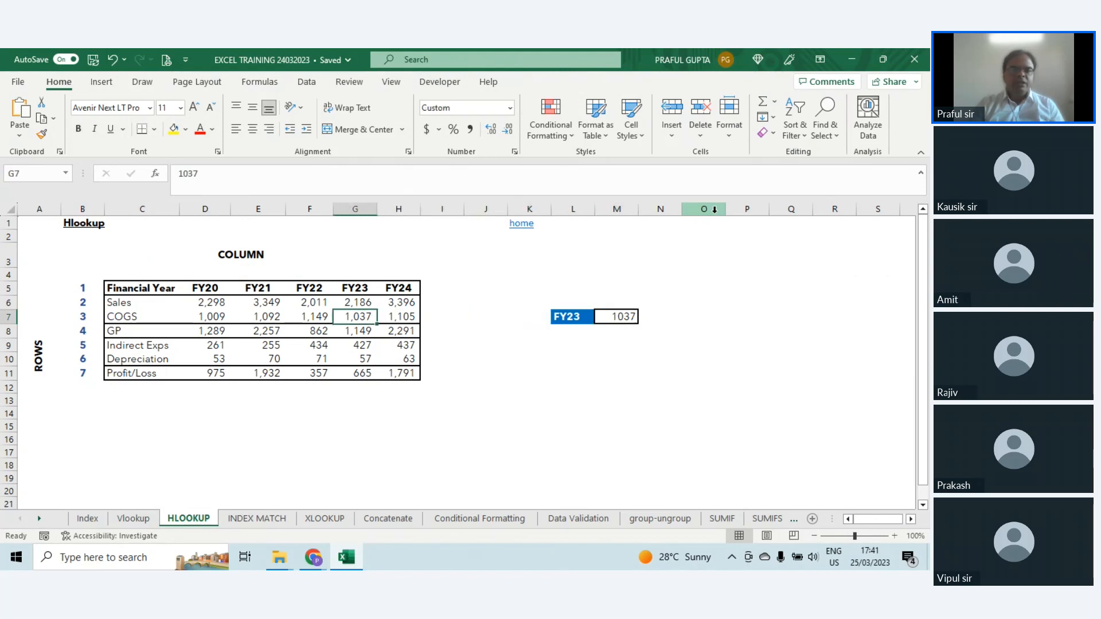
Step: Set the lookup year in L7 to FY20 and check the HLOOKUP formula in M7
key(Right)
key(Right)
key(Right)
key(Right)
key(Right)
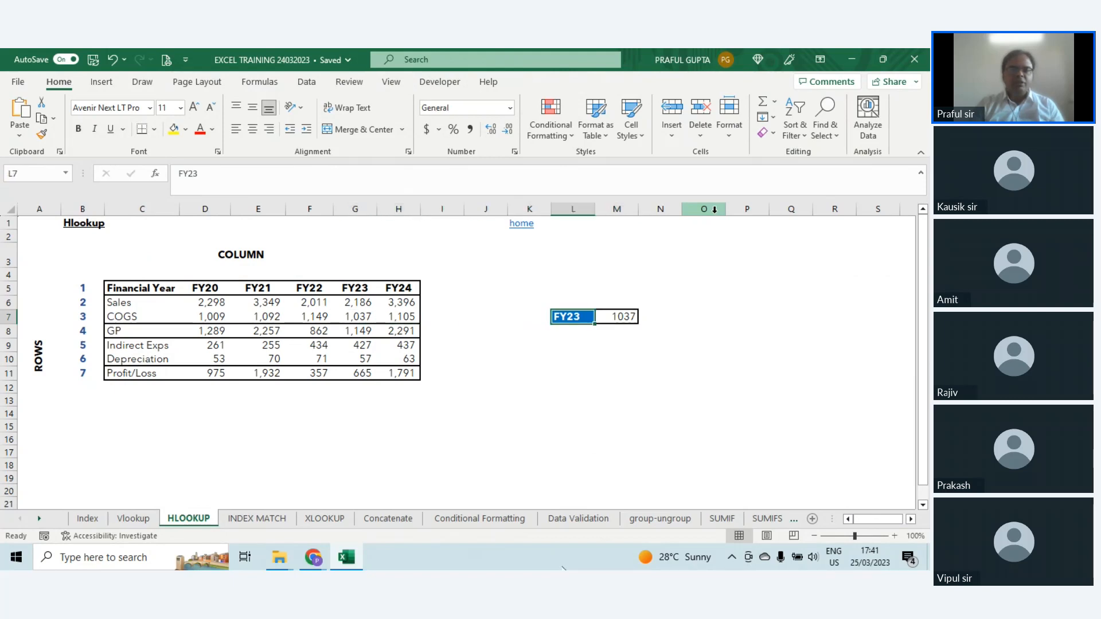
text(FY)
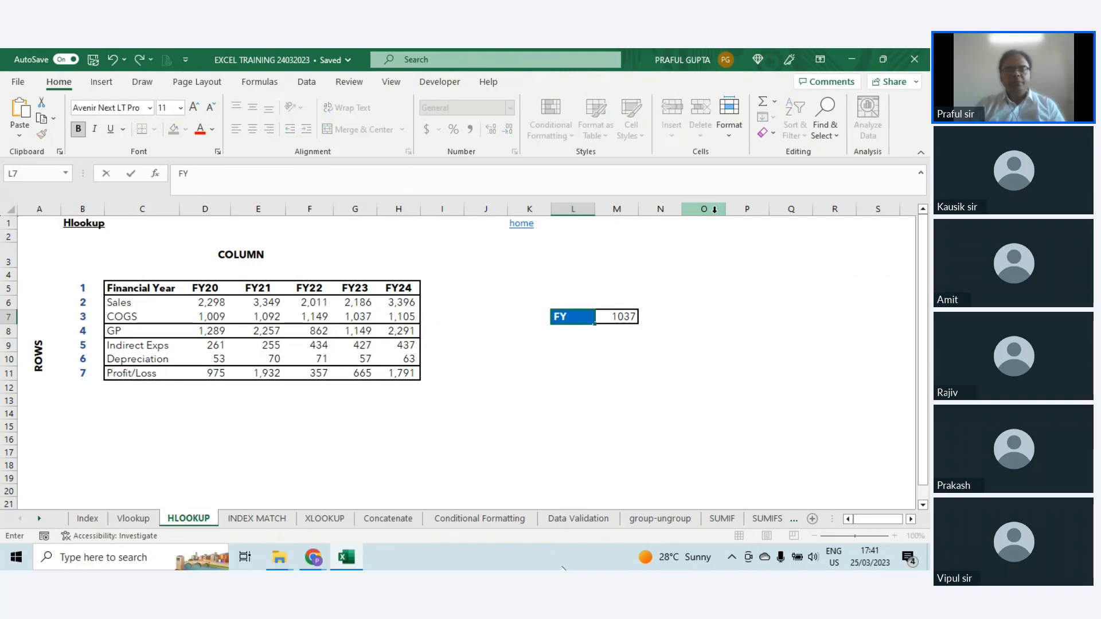
key(Return)
key(Up)
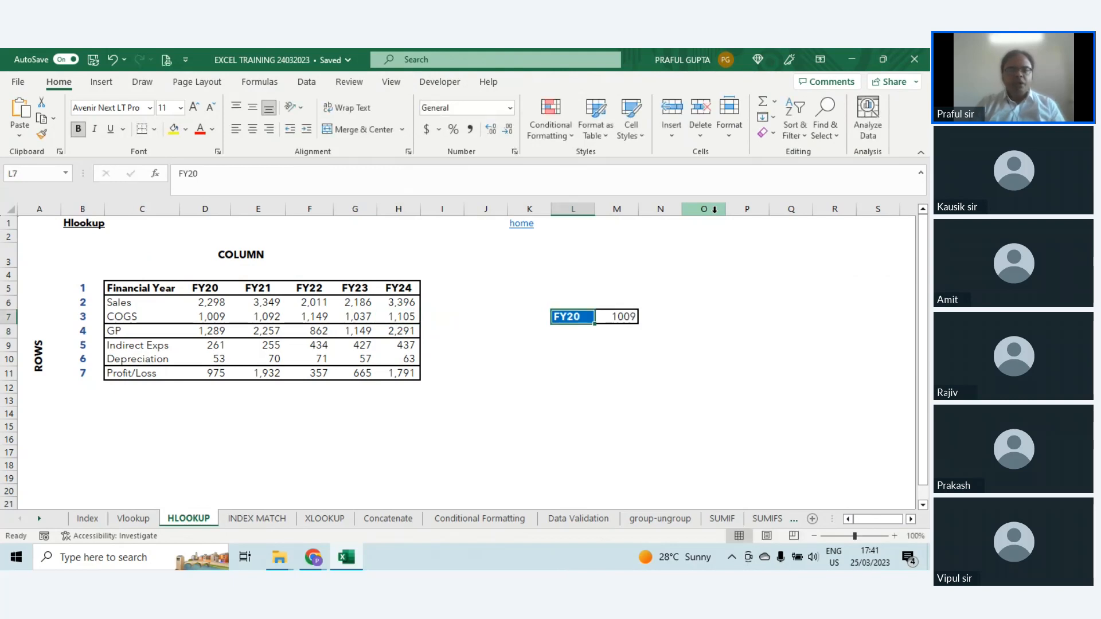
key(Right)
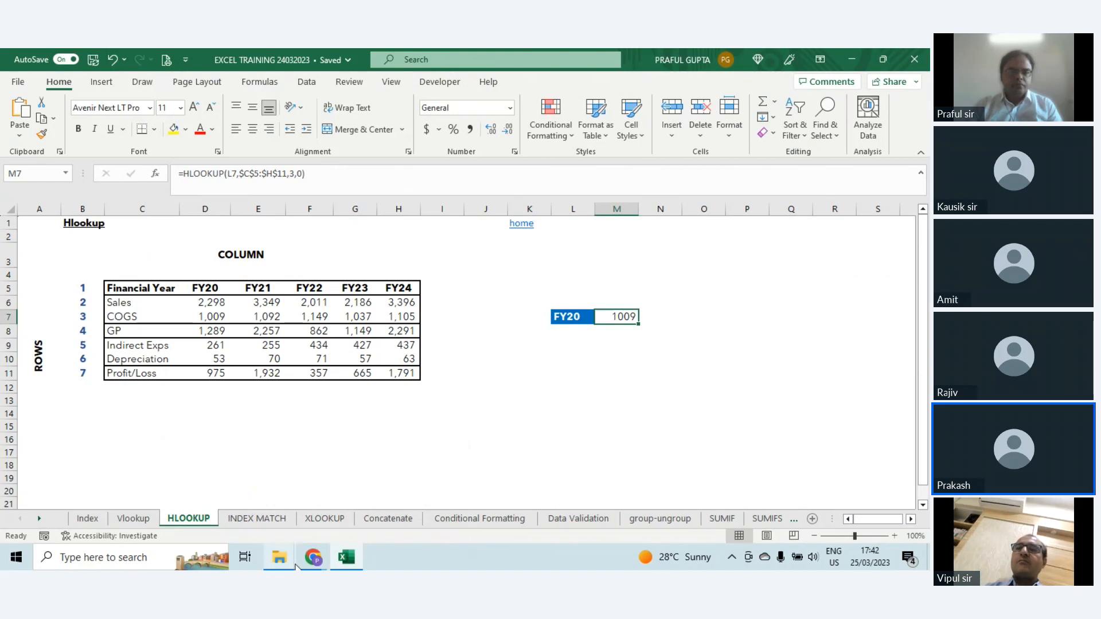
Step: Switch to the Zoho meeting in Chrome and read through the attendees' Q&A messages
mouse_move(313, 557)
click(242, 488)
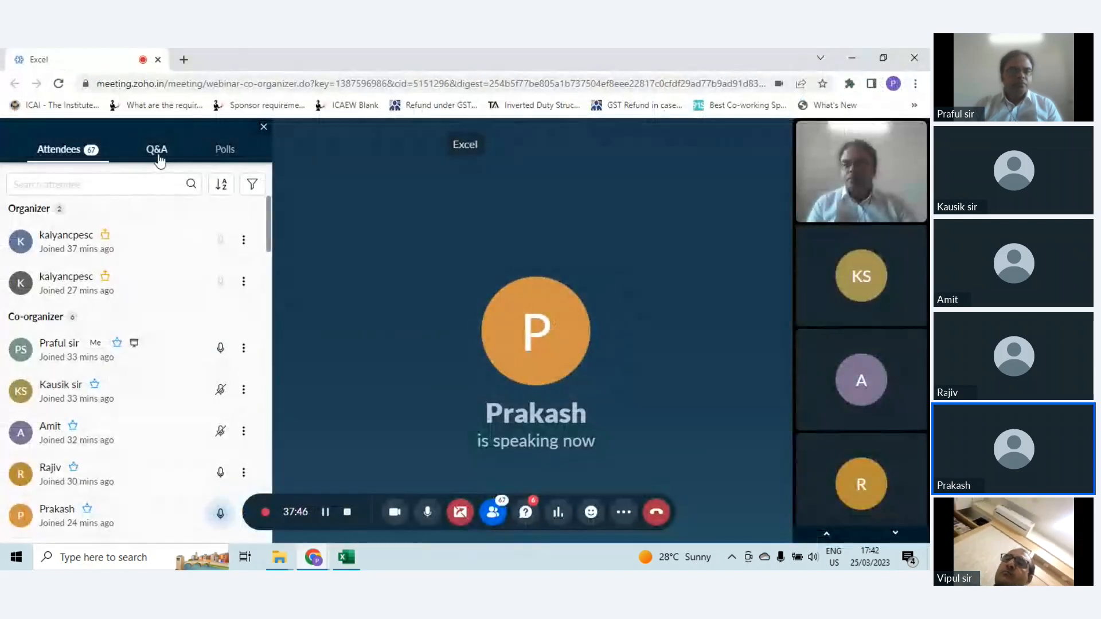
click(156, 150)
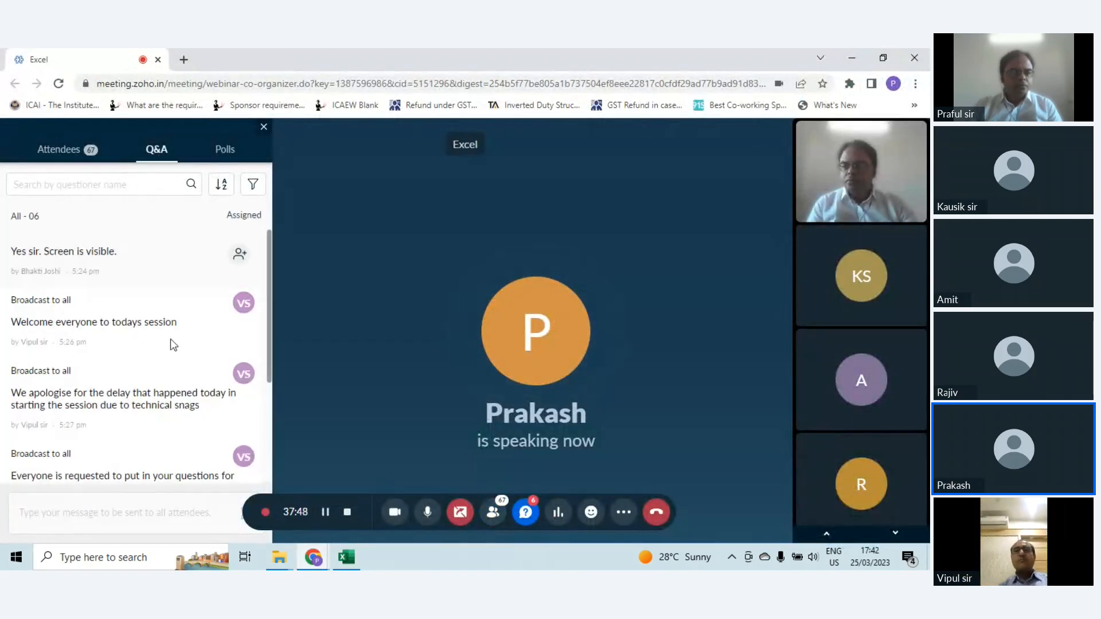
scroll(172, 344, down, 3)
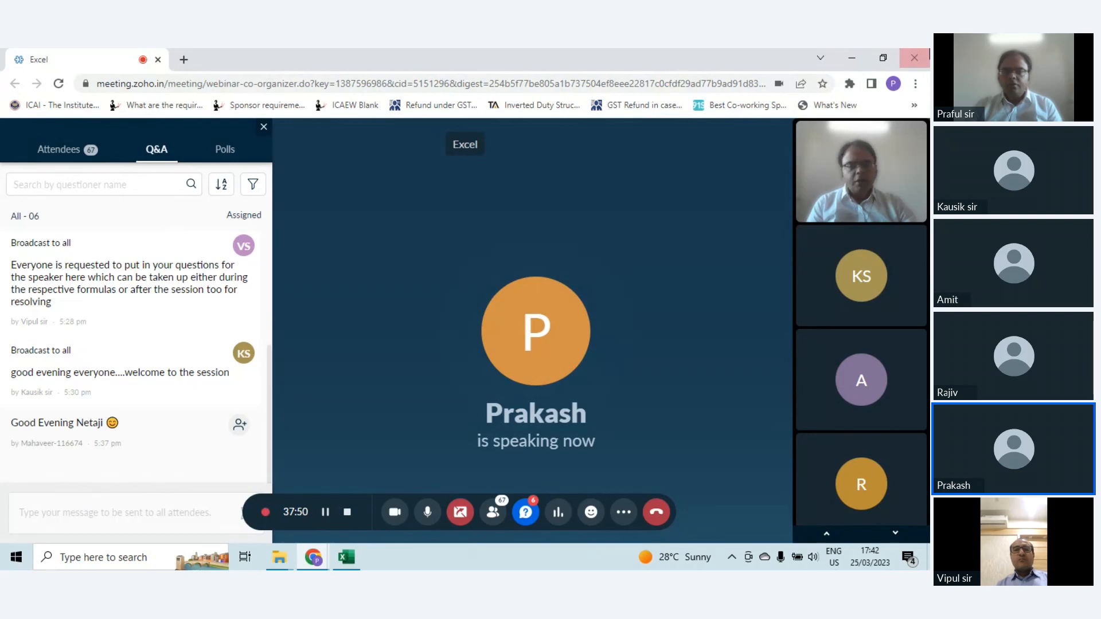
Step: Return to the Excel workbook and compare the HLOOKUP header row C5:H5 with the Vlookup sheet's vertical table A4:C19
click(353, 560)
click(617, 373)
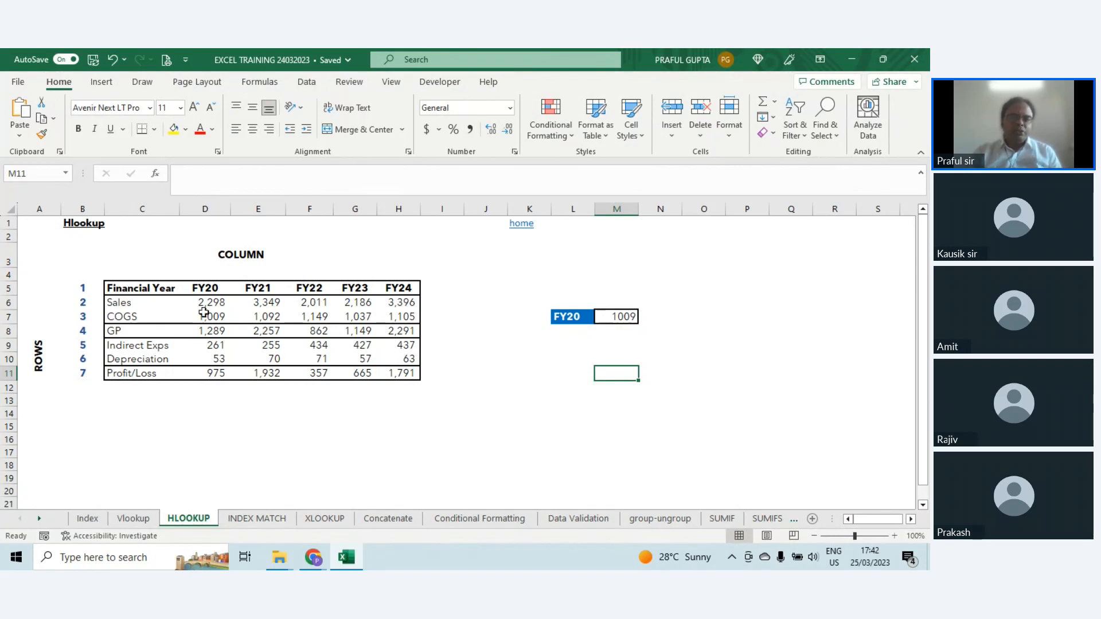
drag(154, 289, 398, 289)
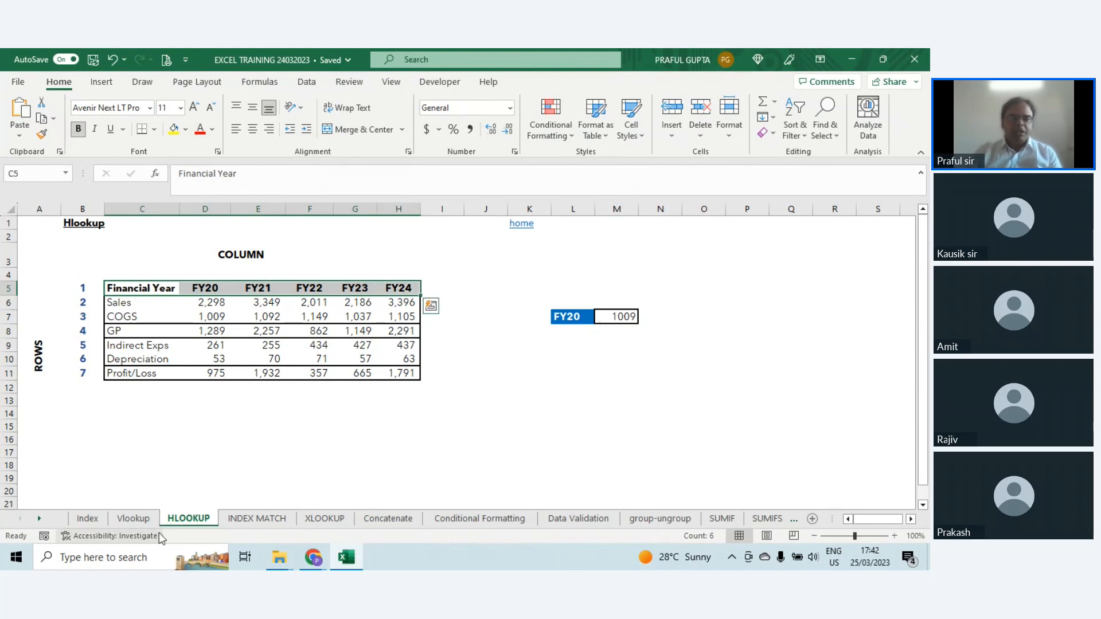
click(133, 518)
drag(41, 264, 166, 461)
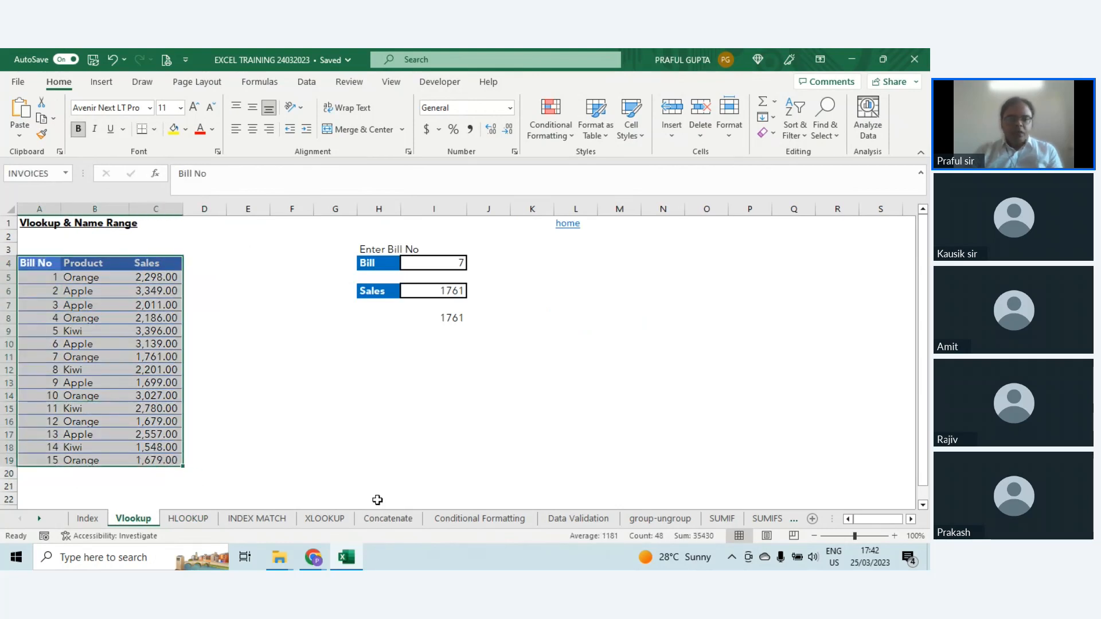
Step: Go to the INDEX MATCH sheet and examine the Division, Revenue, Product and Profit column headers
click(237, 519)
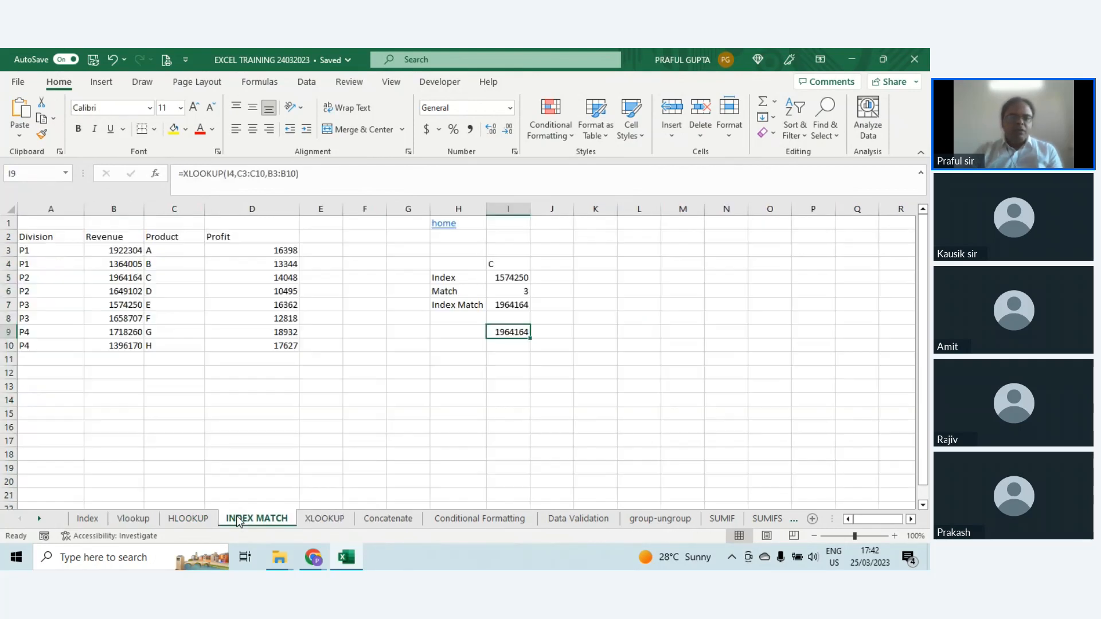
key(ctrl+Page_Up)
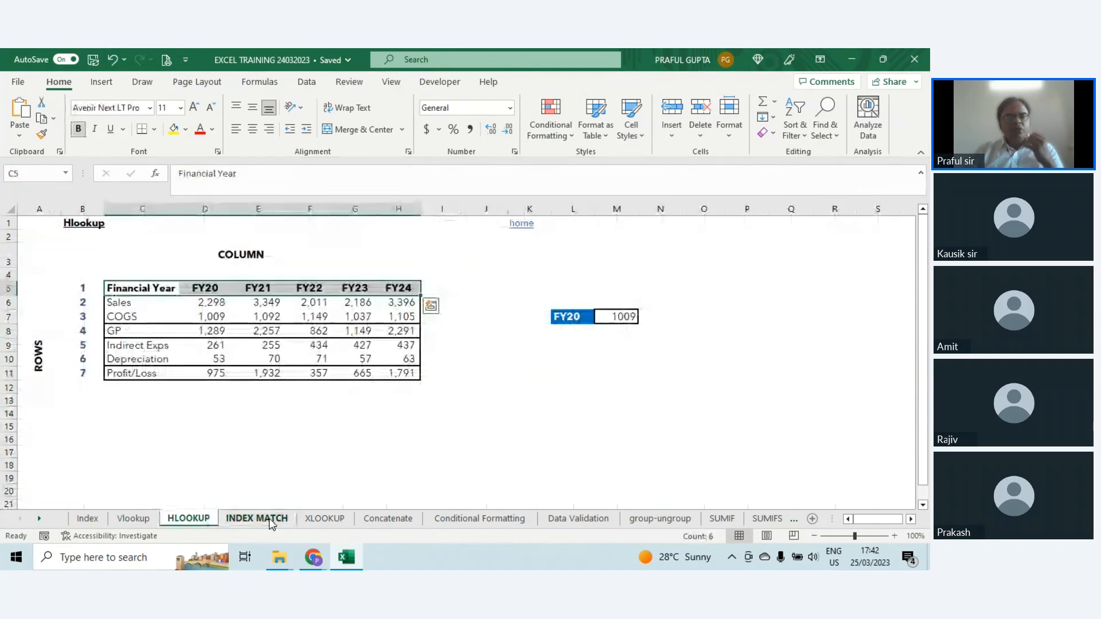
click(271, 520)
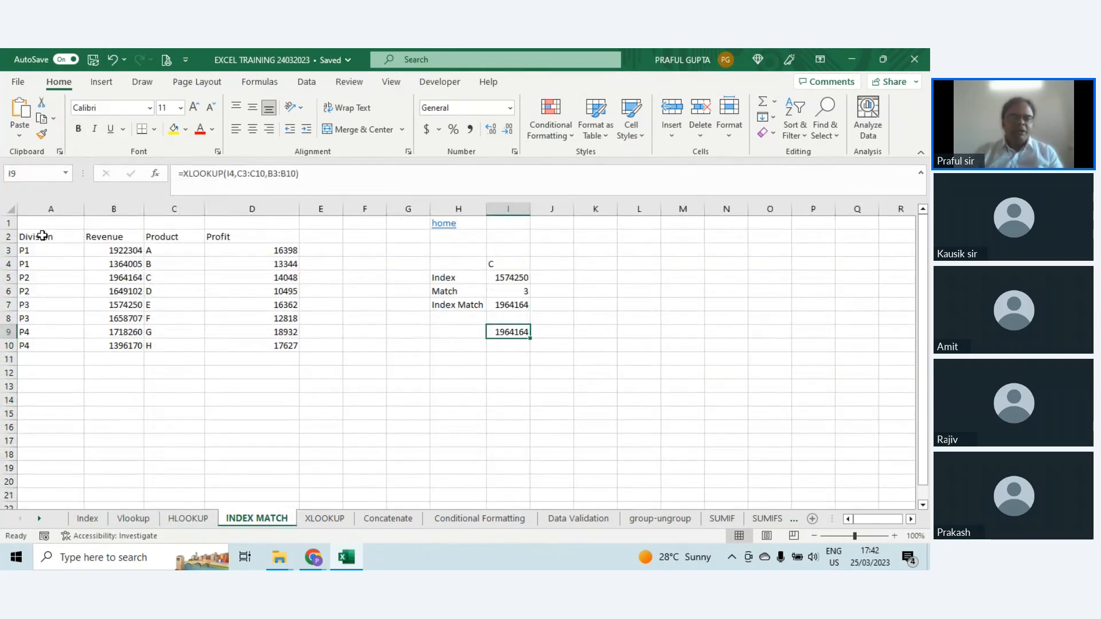
drag(43, 235, 297, 250)
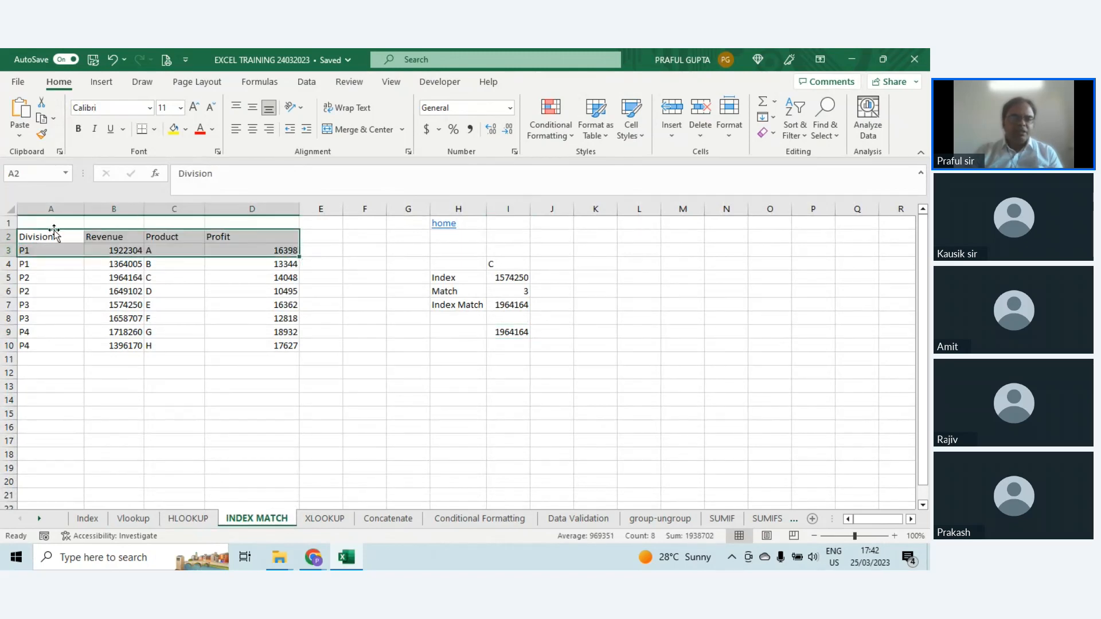
click(108, 235)
click(178, 236)
click(231, 239)
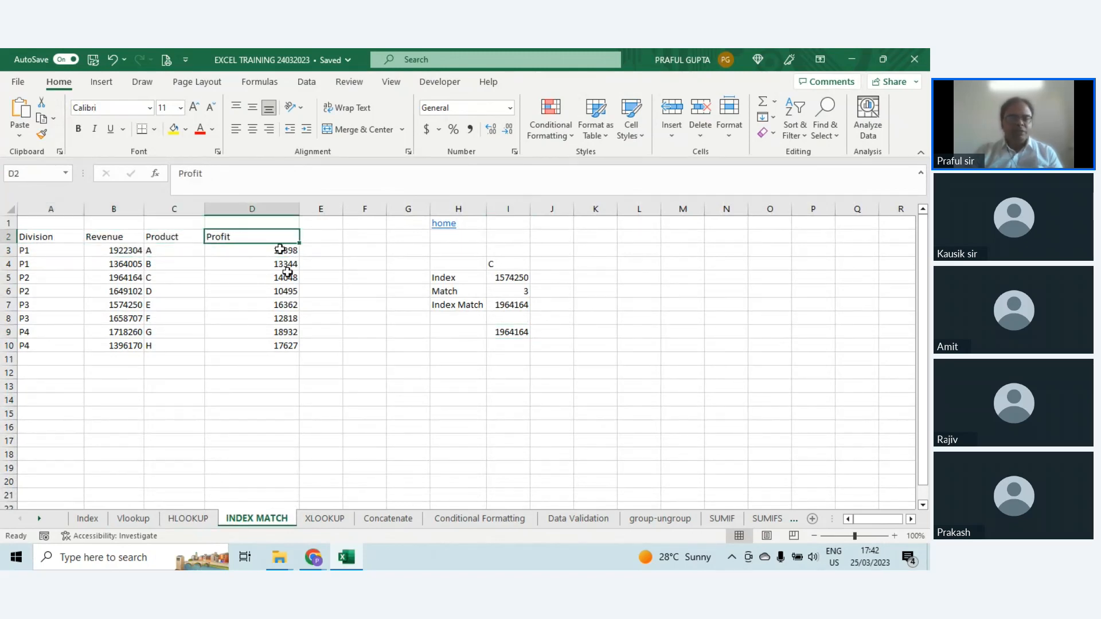
Step: Compare the Product column's position with the Profit column after it and the Revenue column before it
click(180, 240)
click(106, 237)
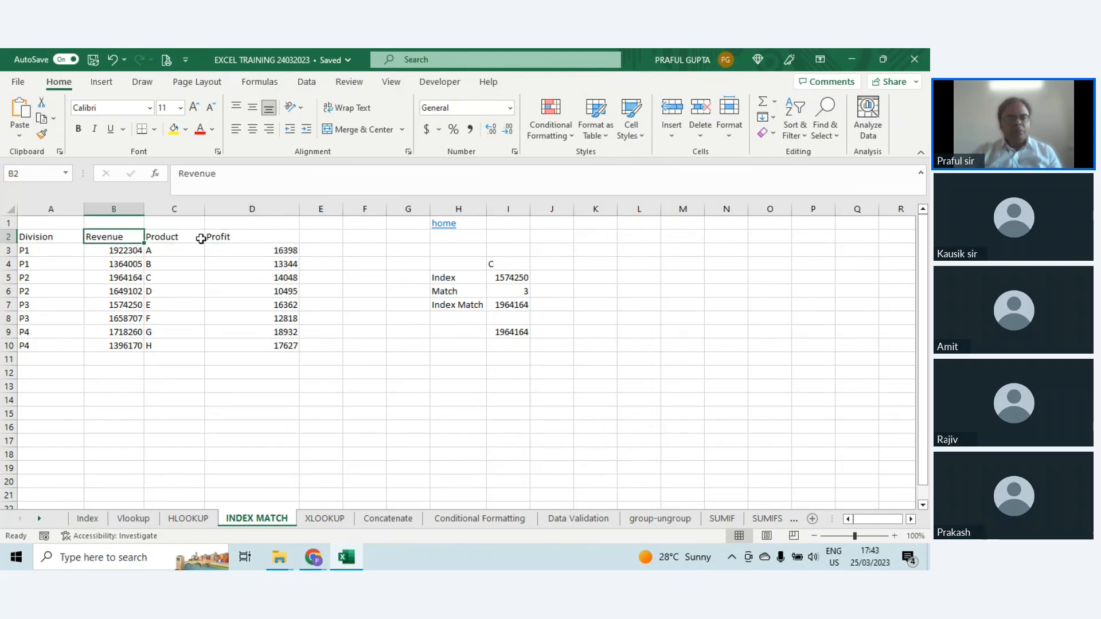
click(248, 238)
drag(248, 238, 251, 344)
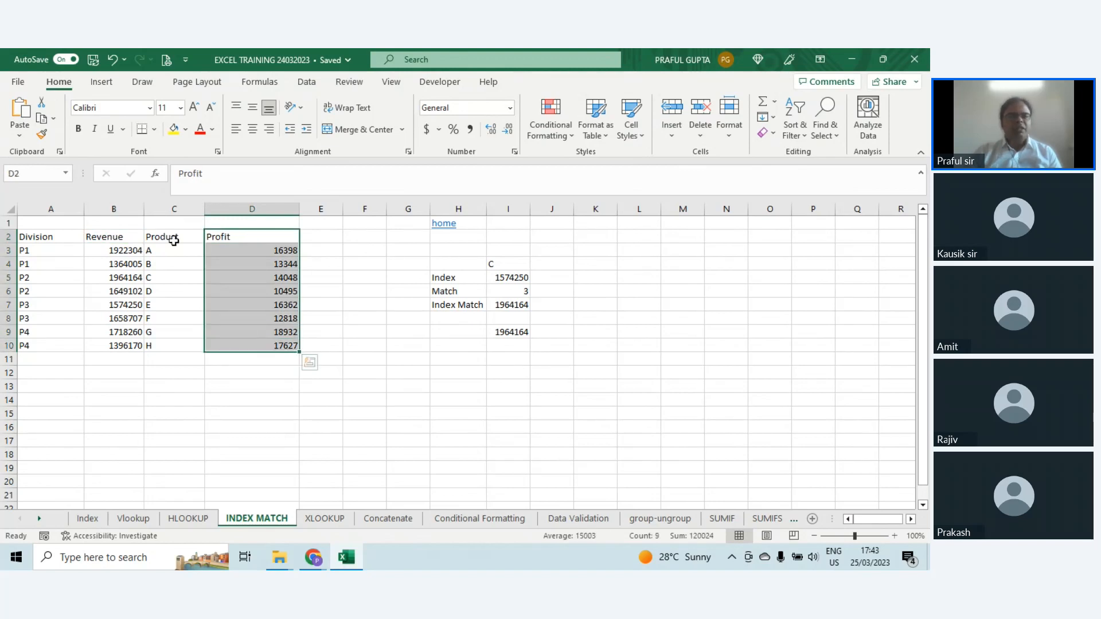
drag(172, 239, 244, 350)
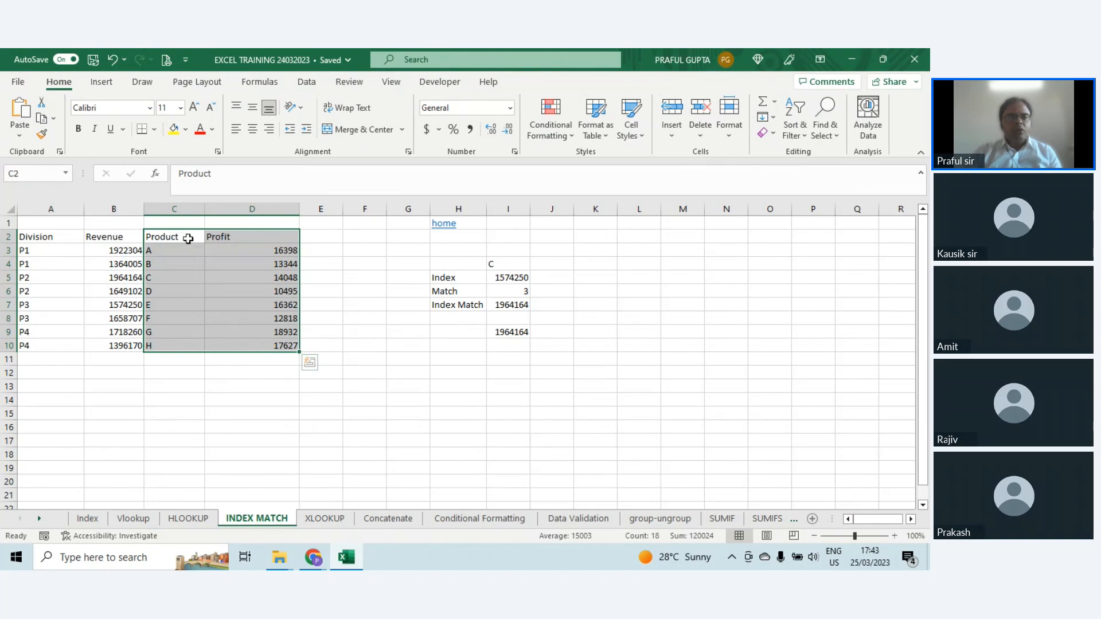
click(116, 237)
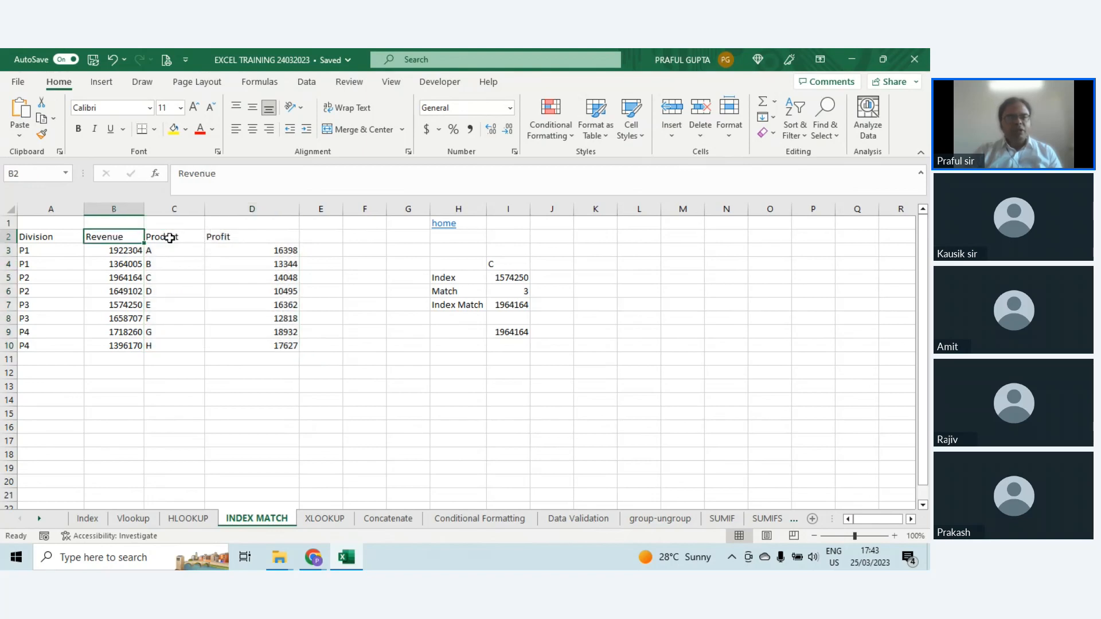
click(178, 237)
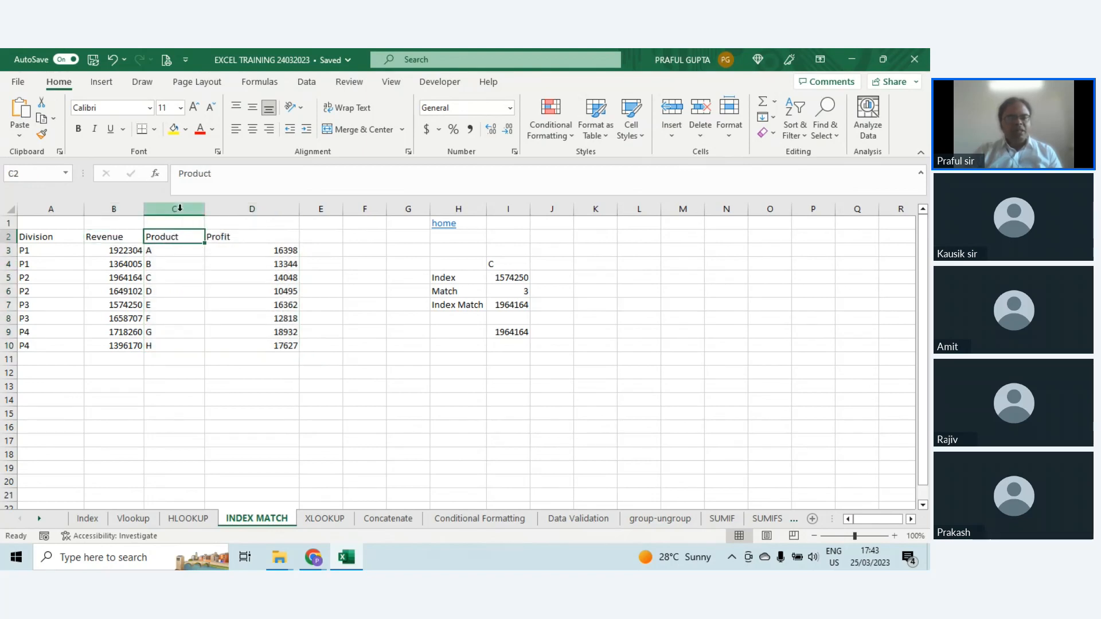
click(179, 208)
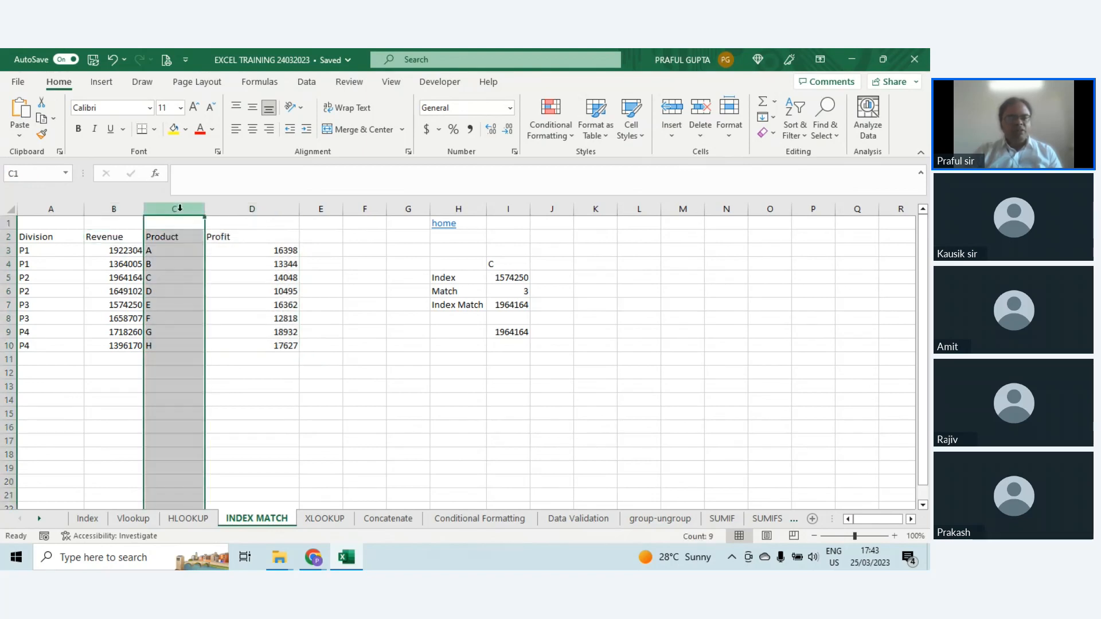
click(102, 207)
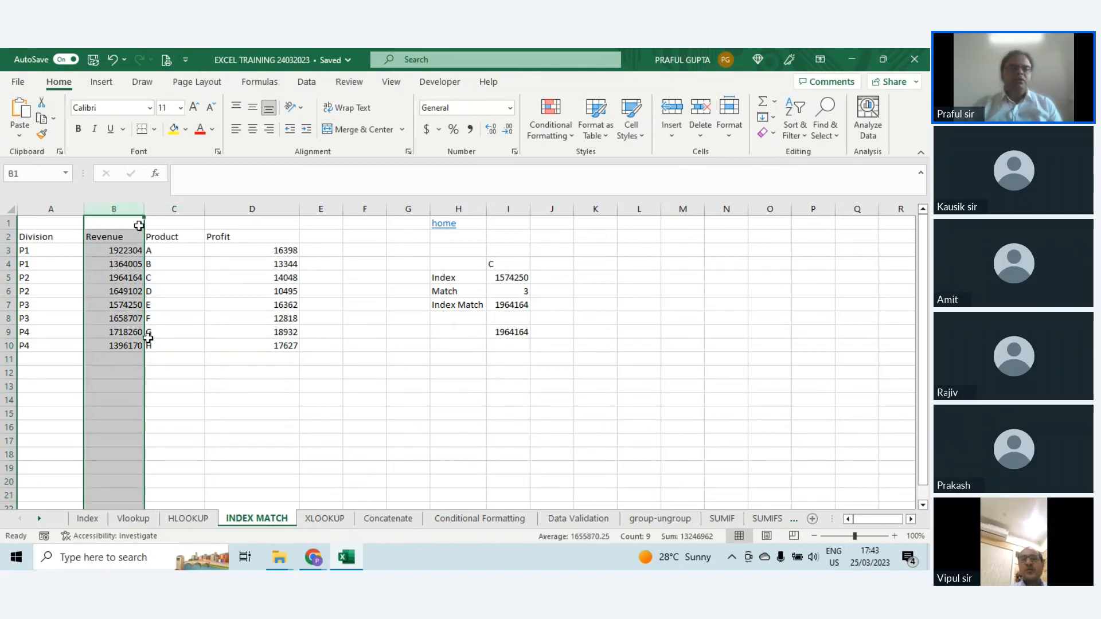
Step: Examine the cells beside the Index result and the product list in C3:C10
click(177, 287)
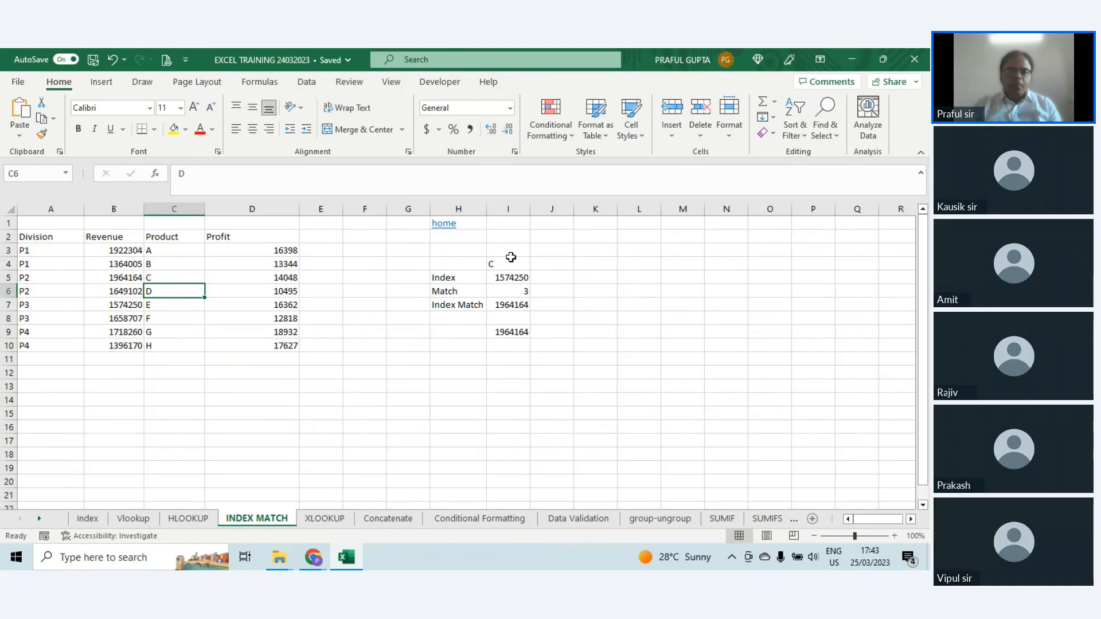
click(513, 278)
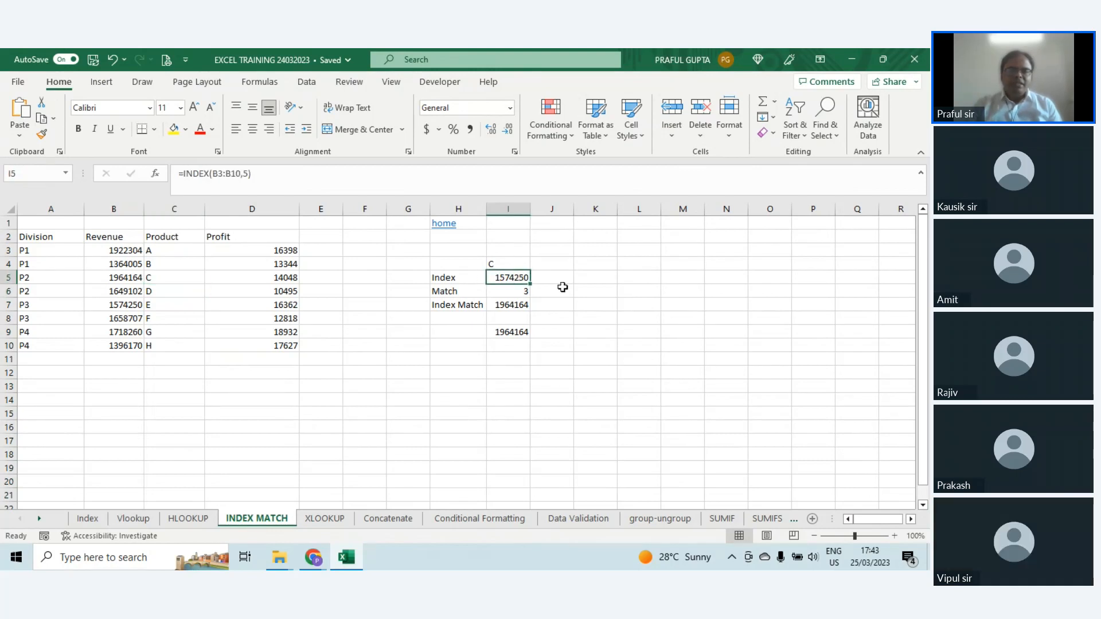
click(179, 250)
drag(181, 264, 181, 342)
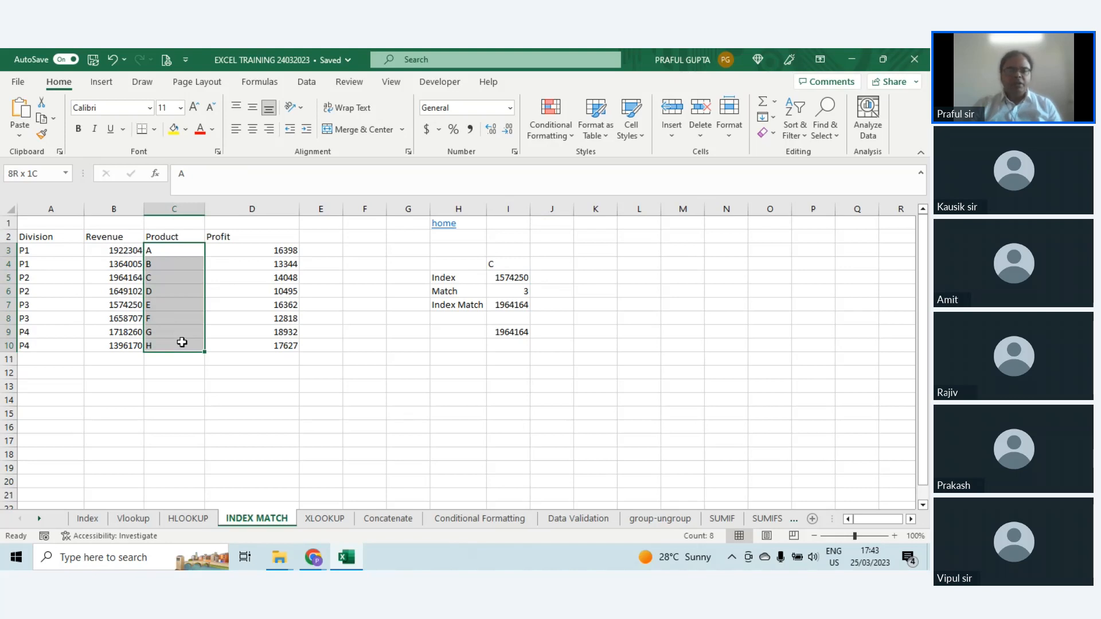
drag(181, 342, 181, 342)
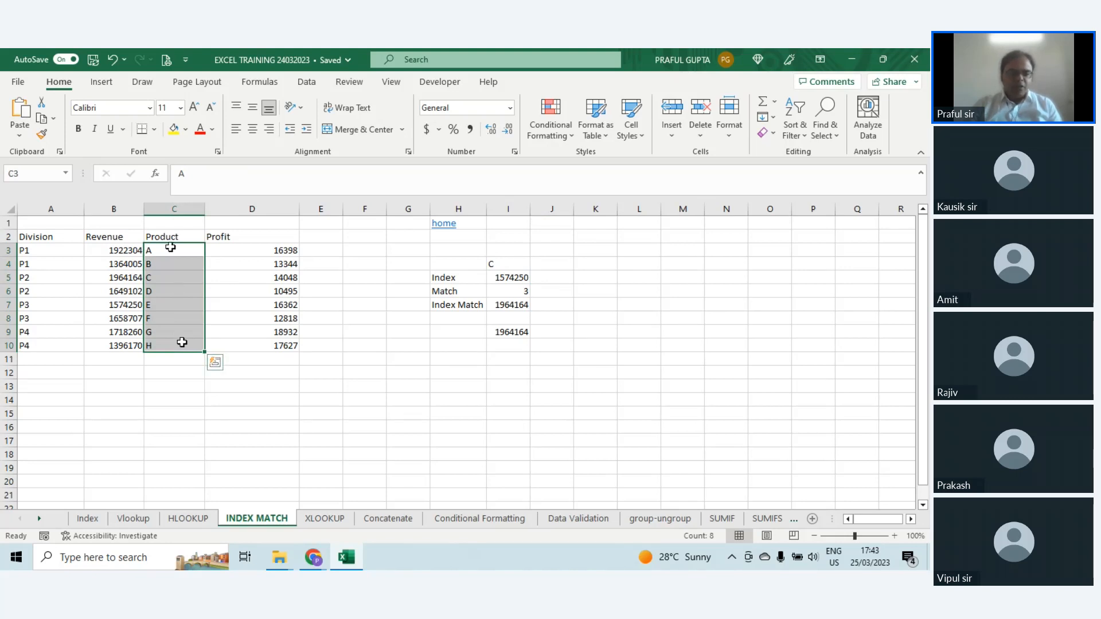
drag(171, 247, 181, 346)
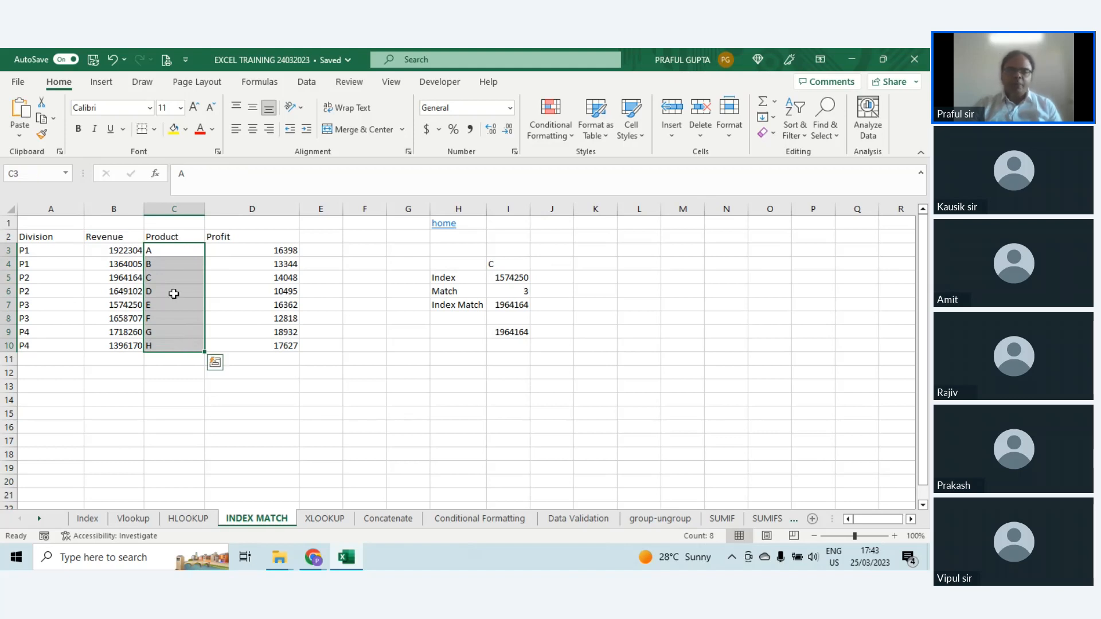
Step: Check the range used by the Index formula in I5 and clear that cell
click(515, 277)
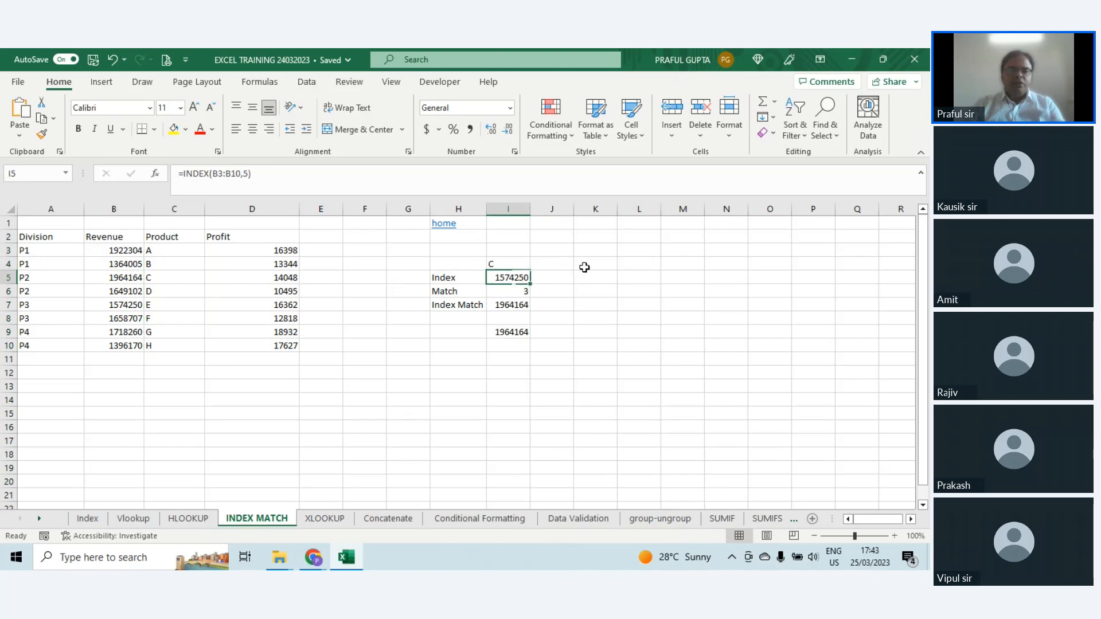
key(F2)
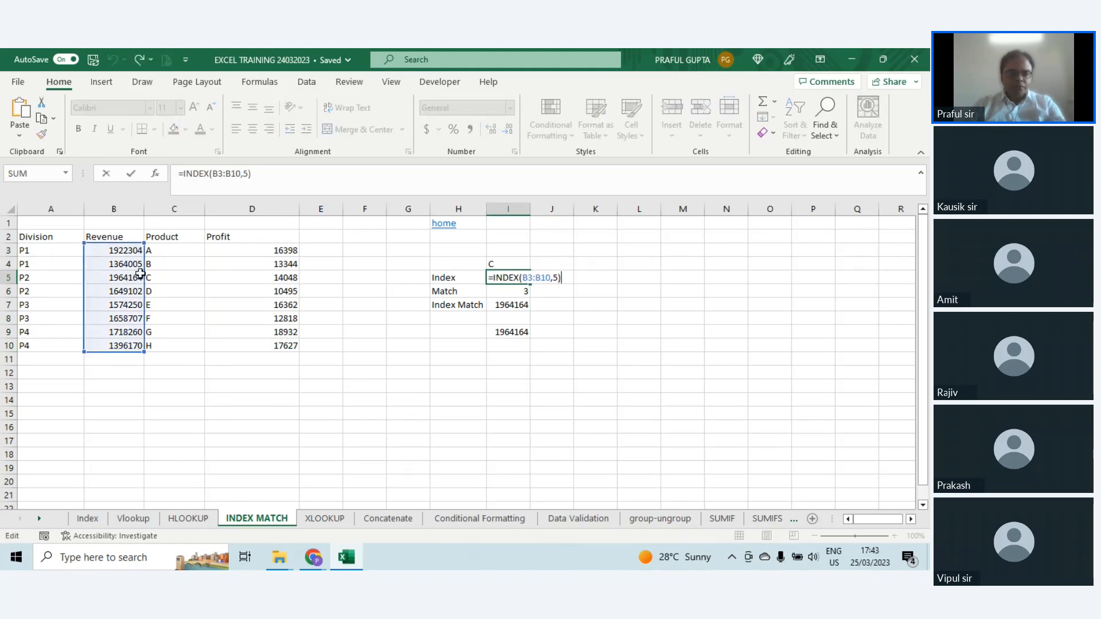
key(ctrl+Return)
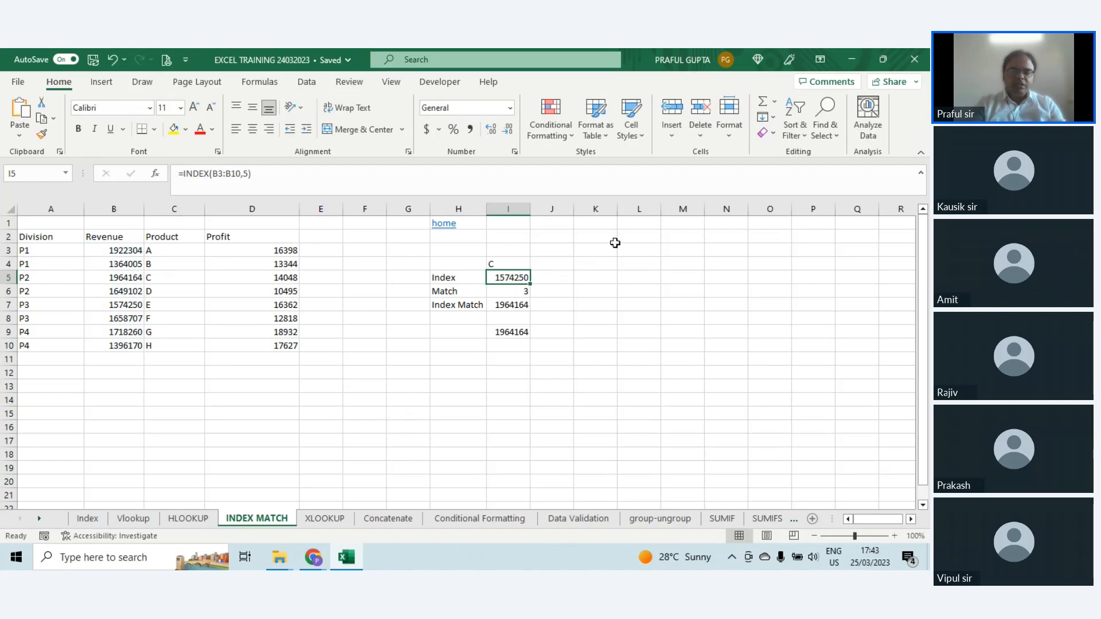
key(Delete)
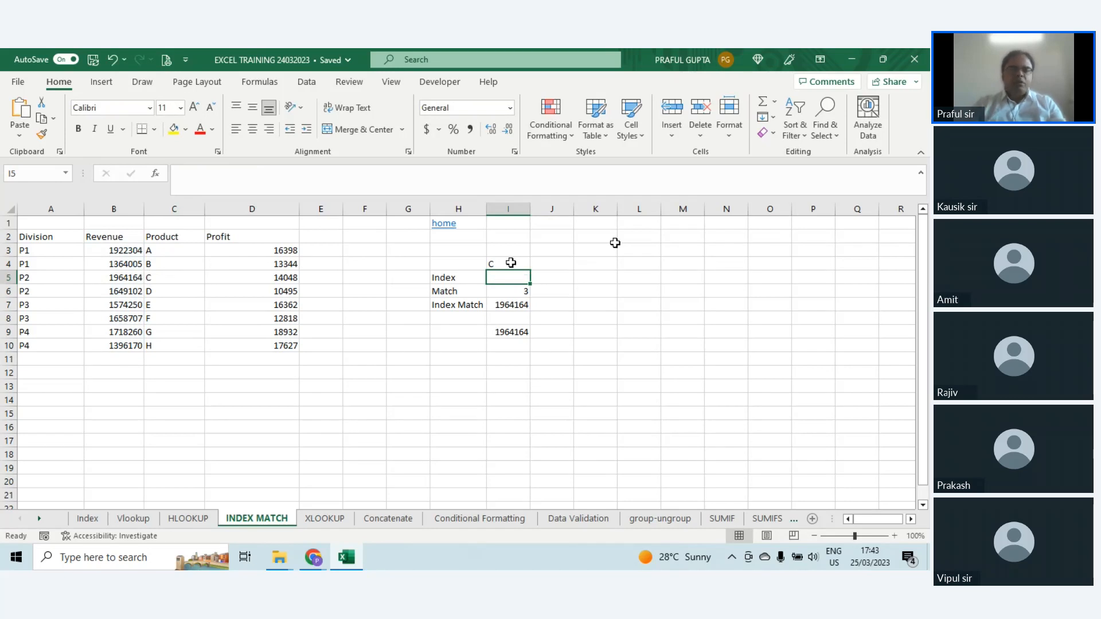
Step: Enter =INDEX(C3:C10,5) in I5 to return the fifth entry of the product list
click(172, 248)
drag(172, 248, 180, 345)
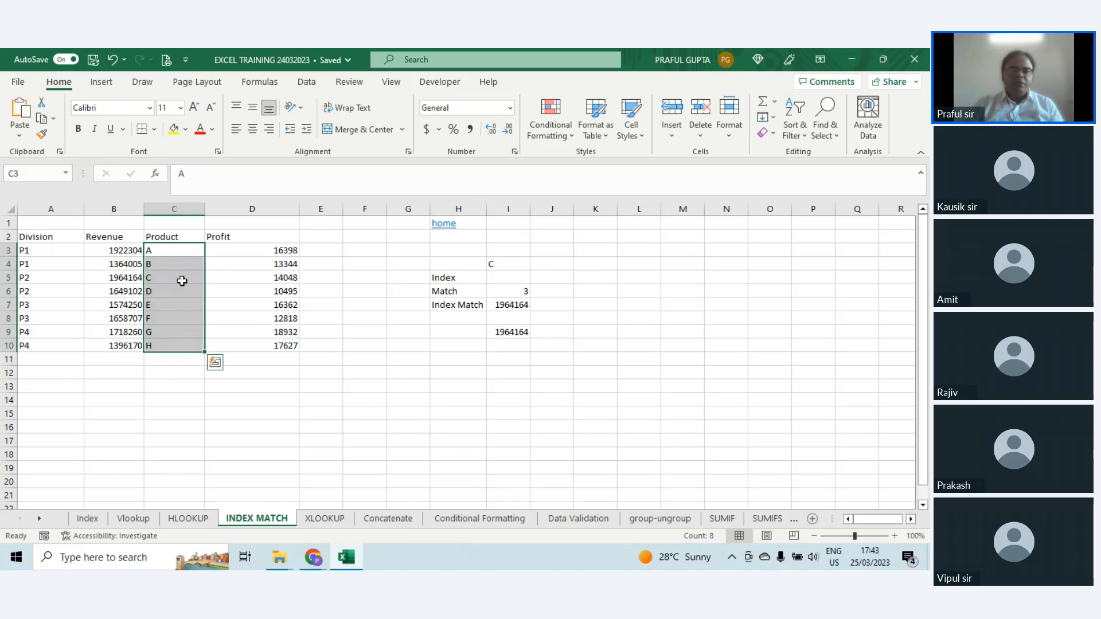
click(512, 278)
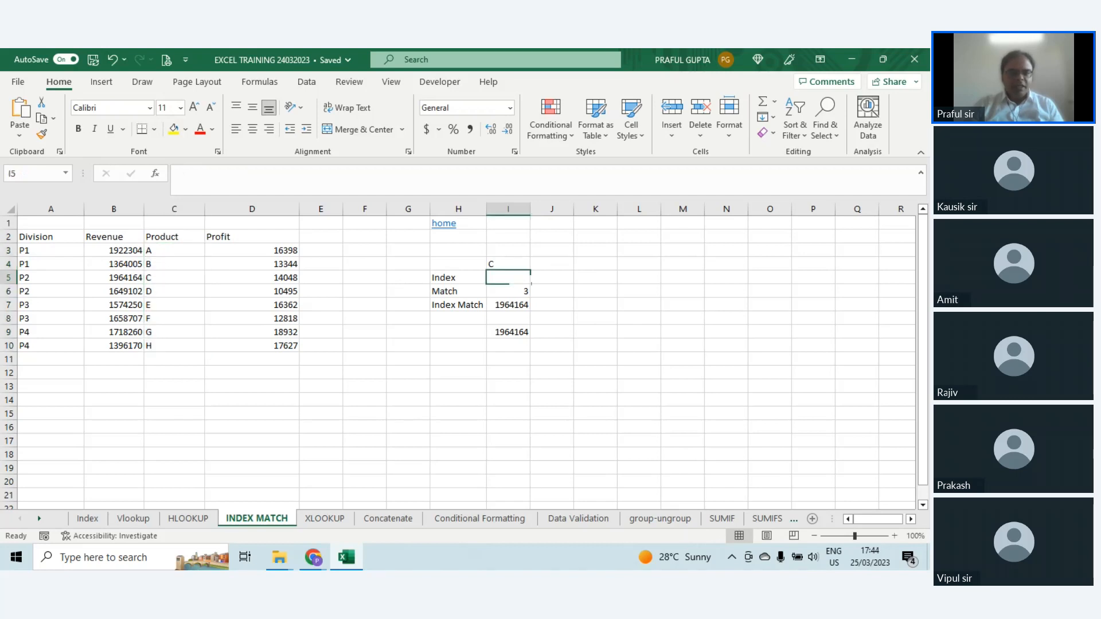
drag(171, 253, 184, 343)
click(164, 307)
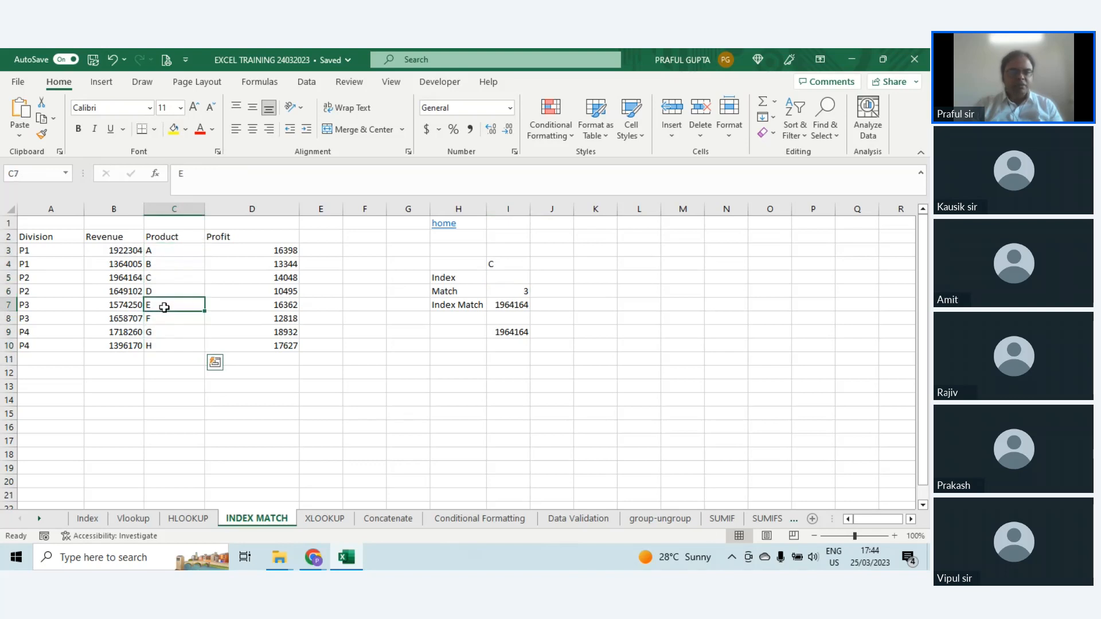
click(514, 278)
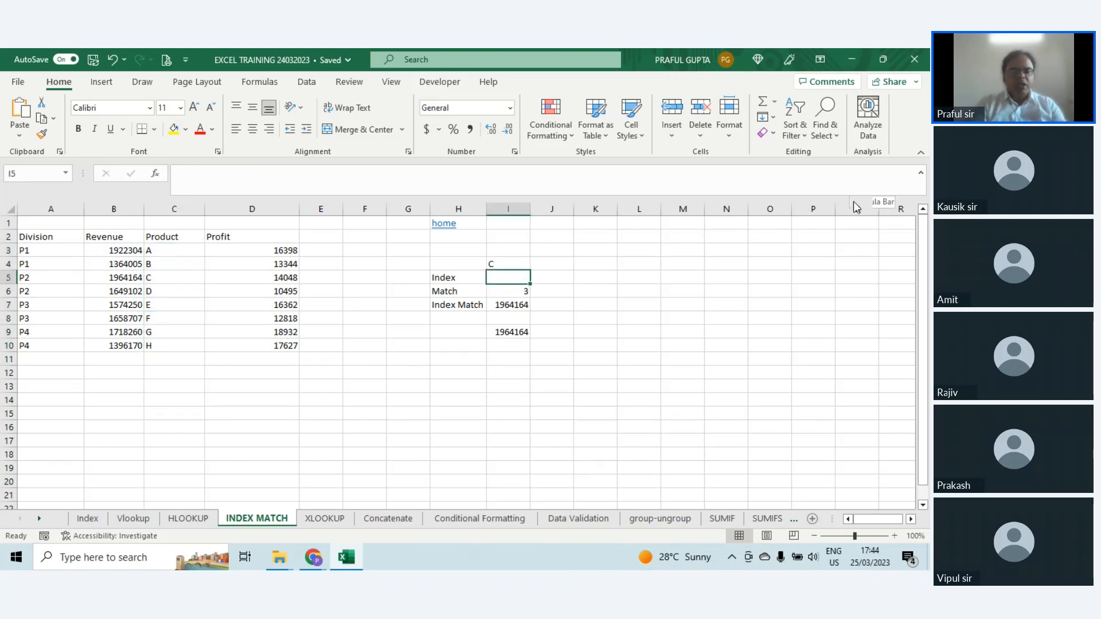
text(=IND)
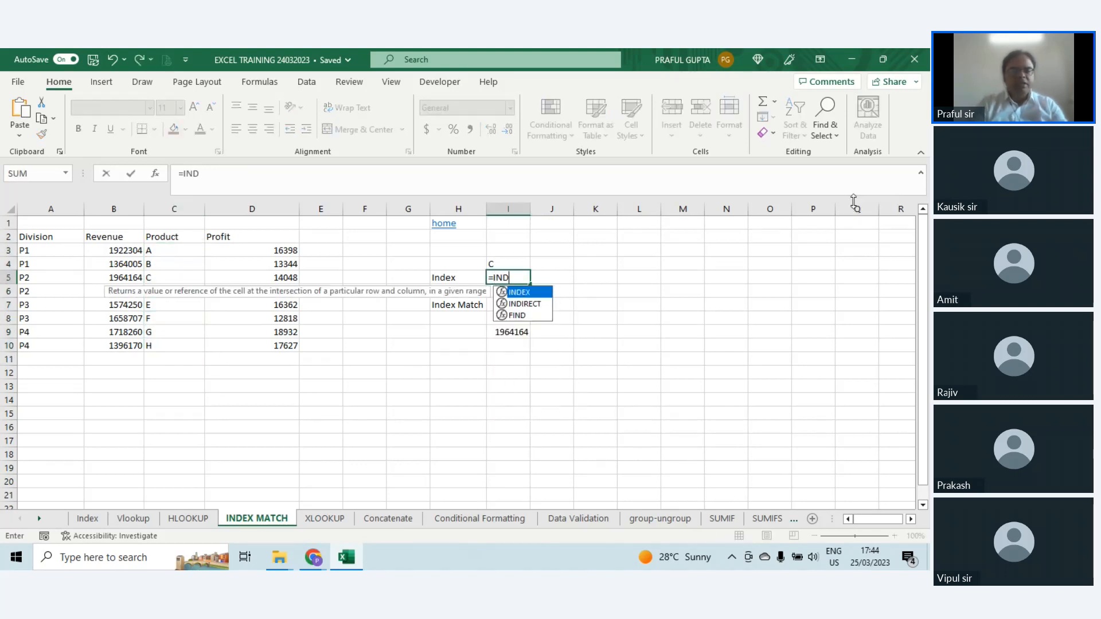
text(EX()
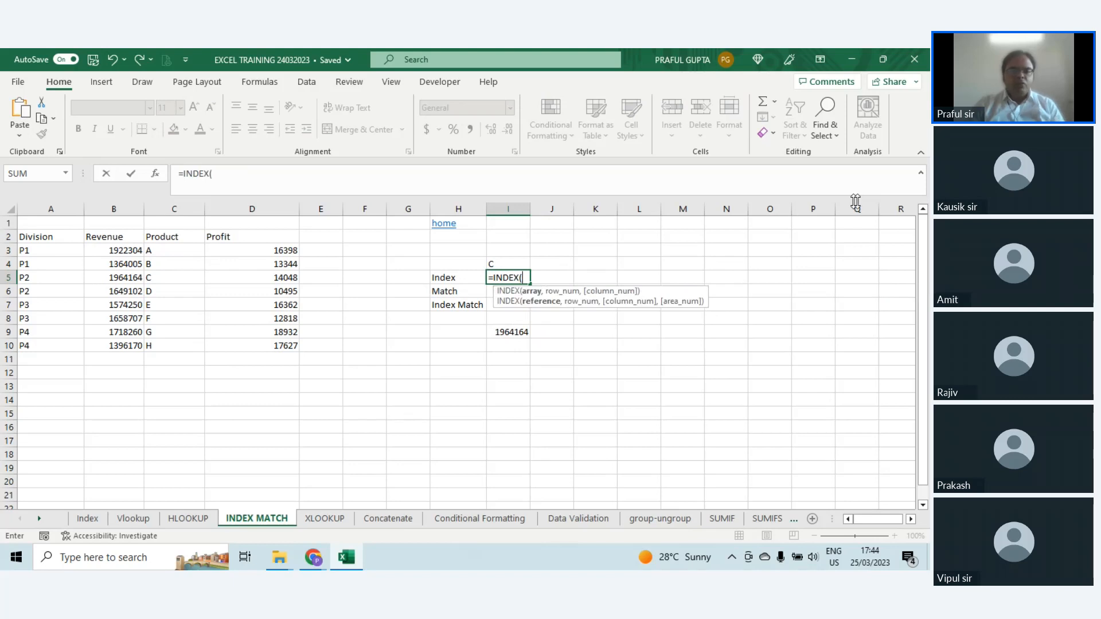
drag(157, 247, 173, 343)
text(,)
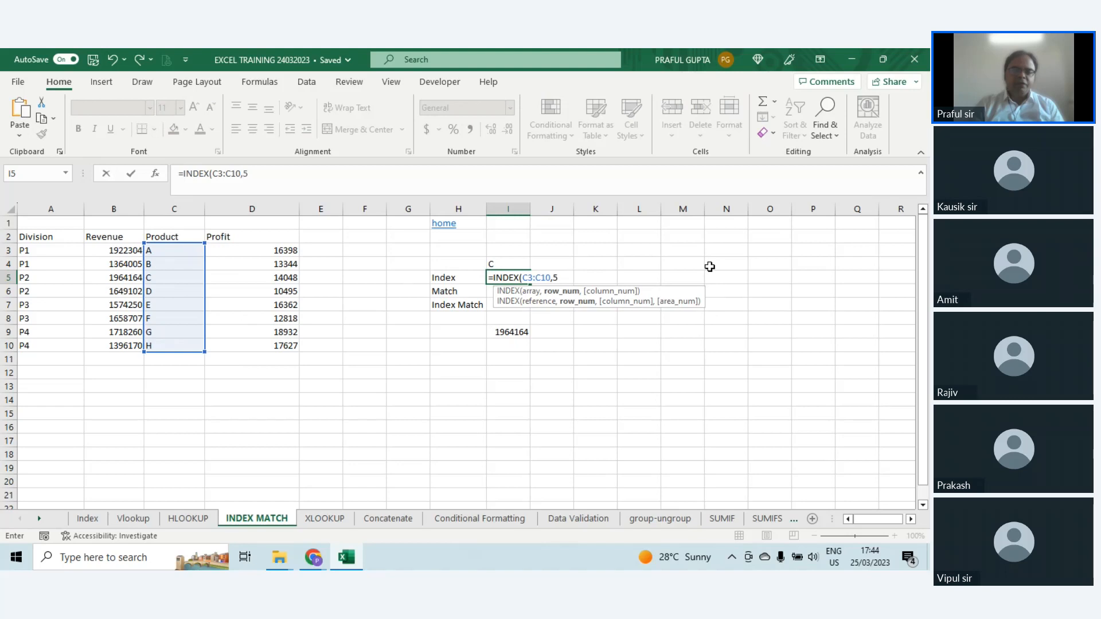
text(5))
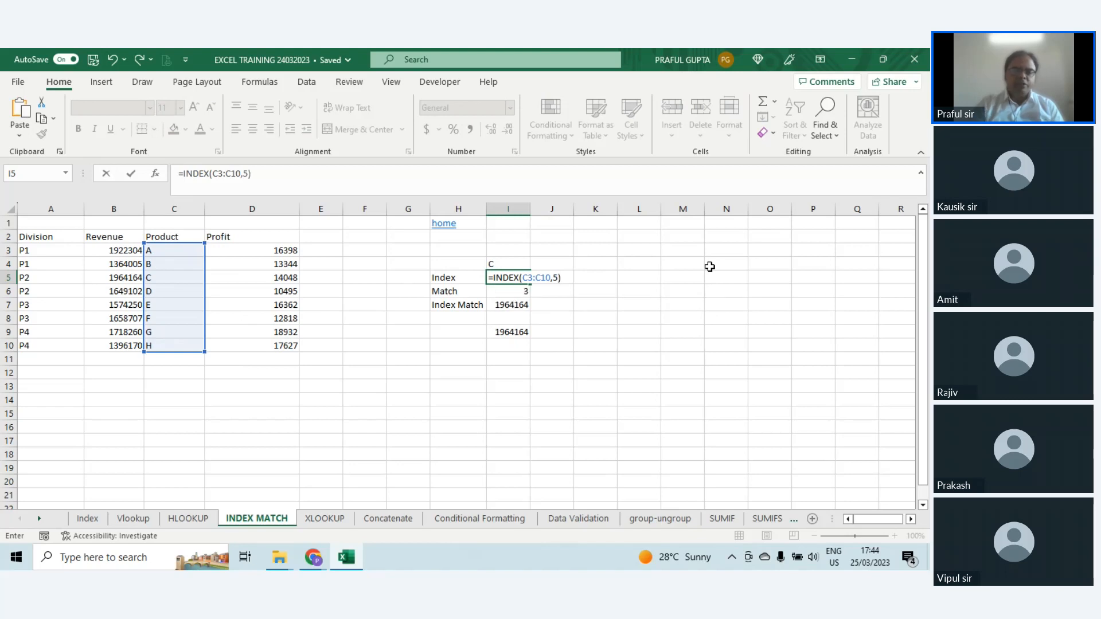
key(Return)
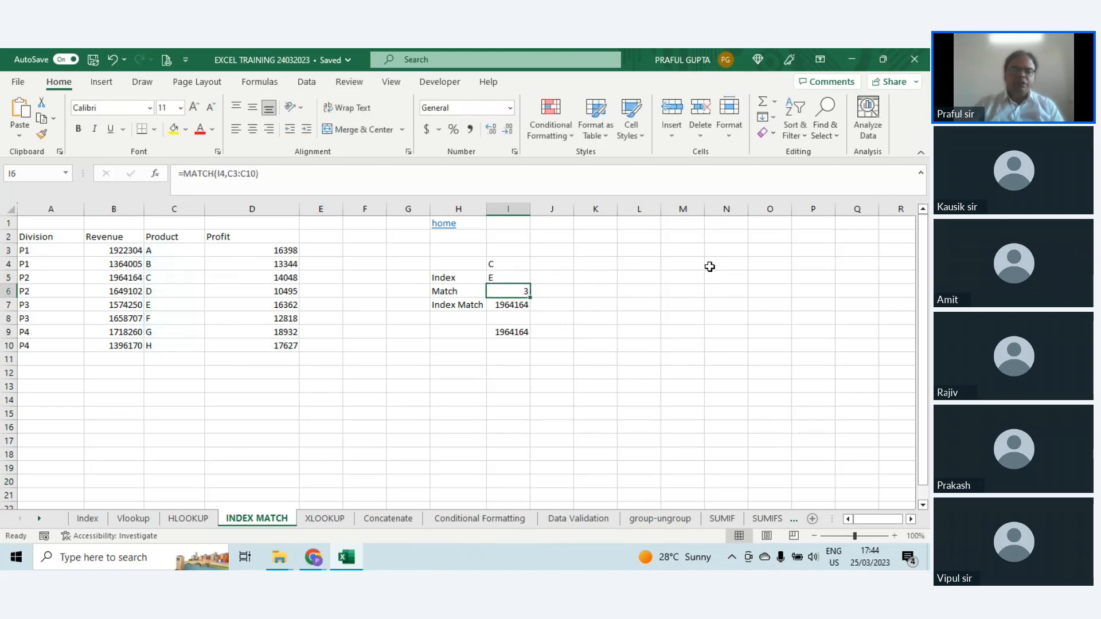
Step: Compare the Index and Match formulas in I5 and I6 with product E in C7 and its revenue in B7
click(506, 274)
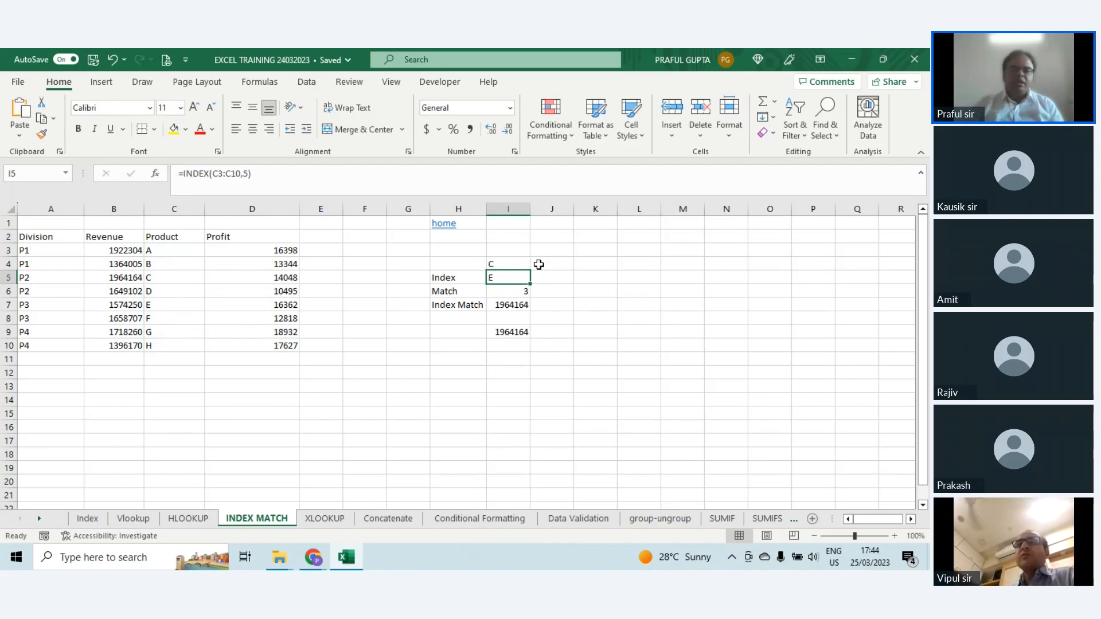
click(506, 290)
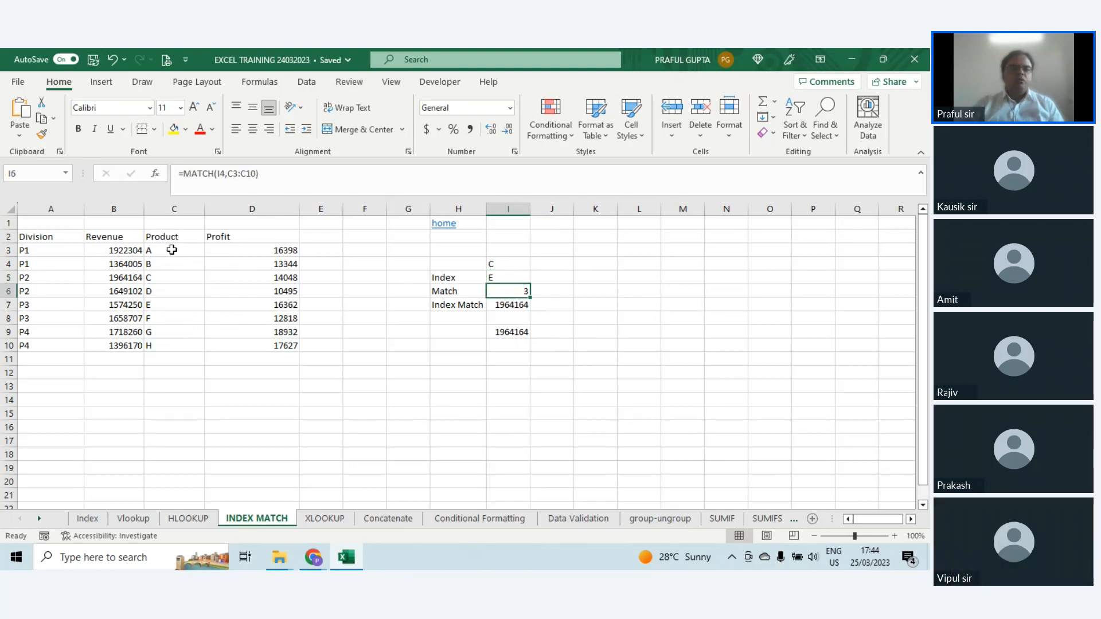
click(171, 307)
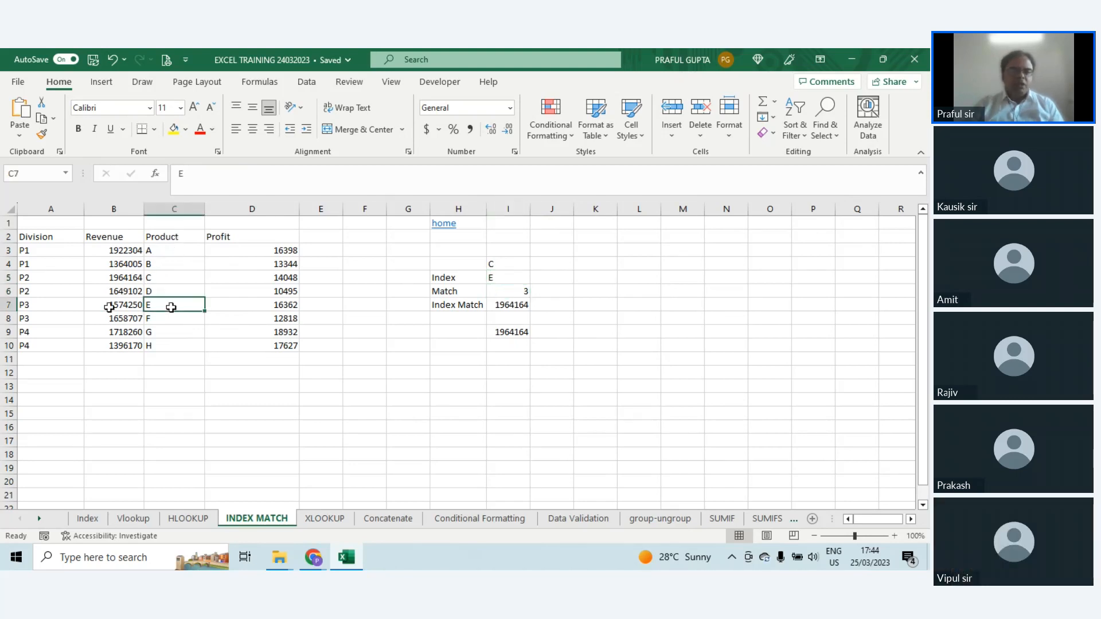
click(117, 302)
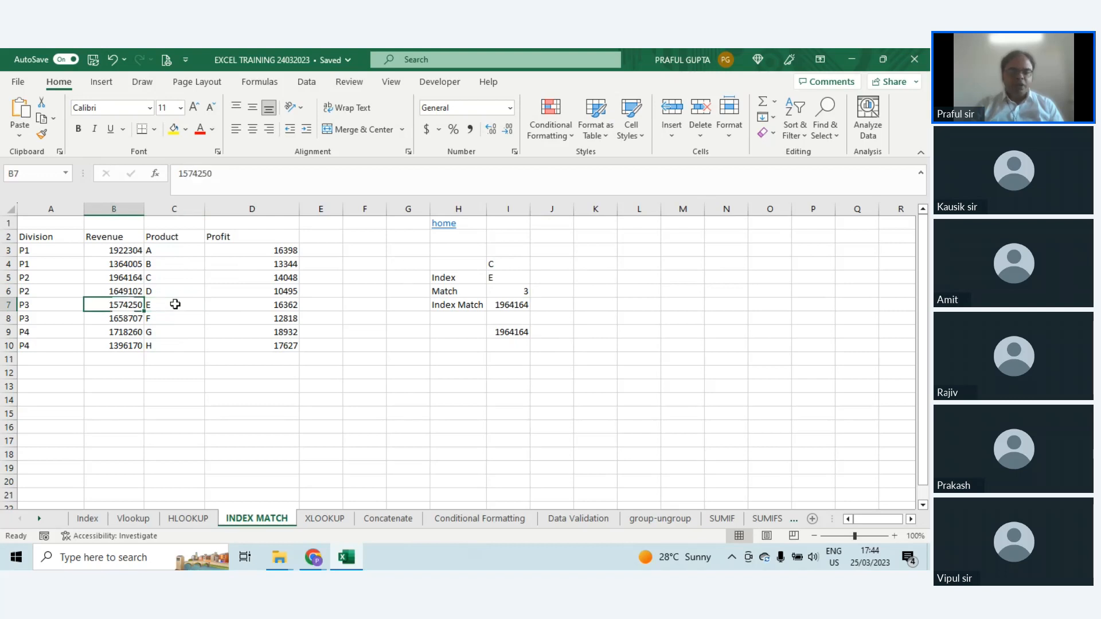
click(175, 303)
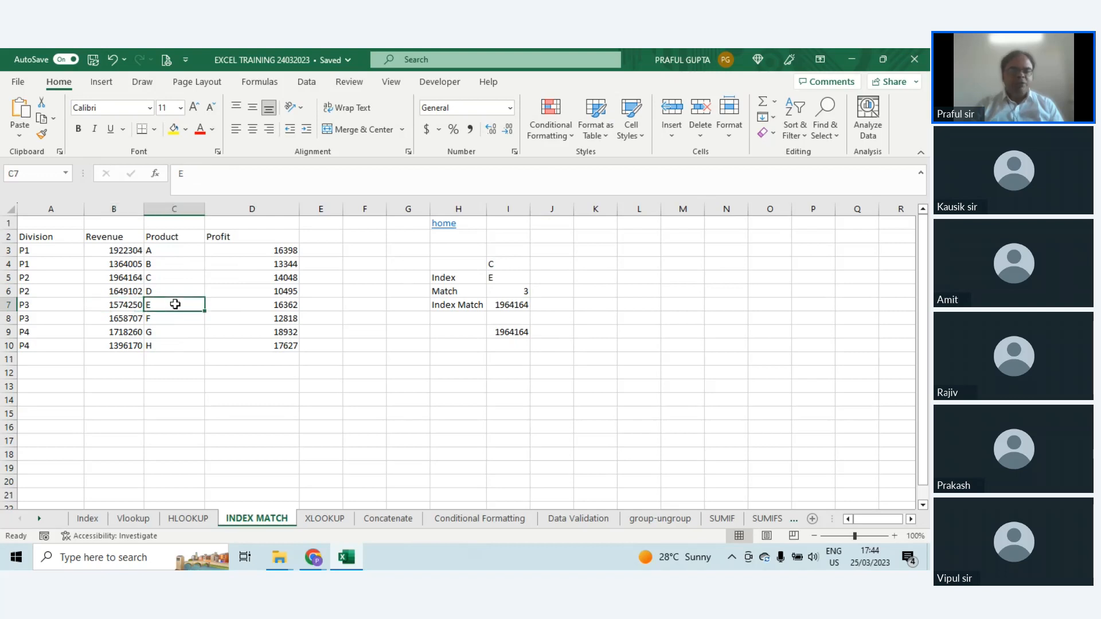
click(131, 304)
click(174, 304)
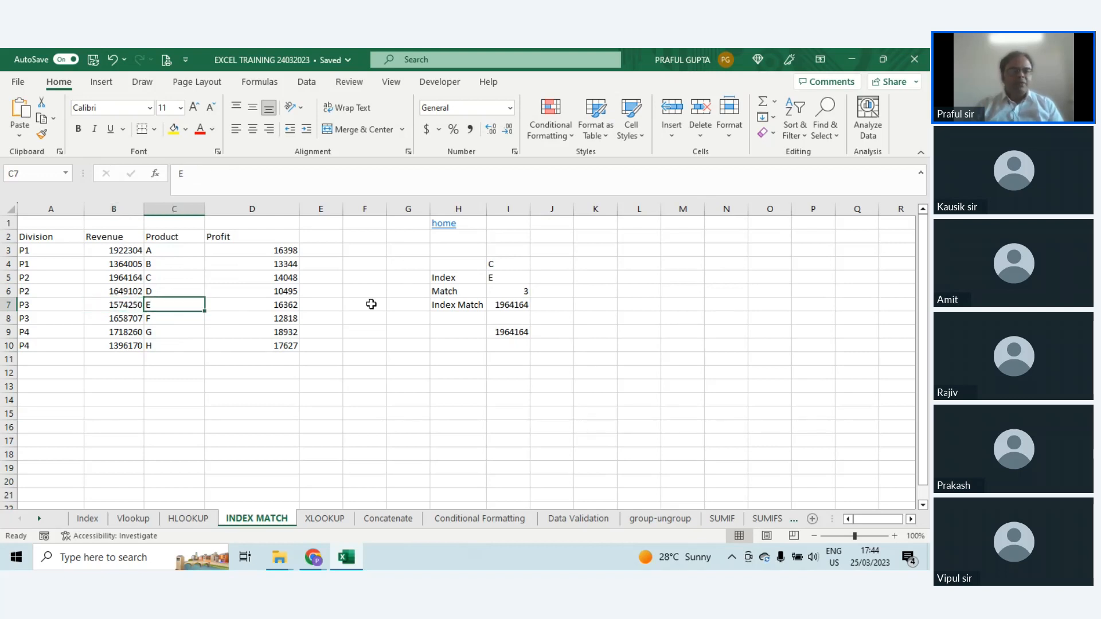
click(520, 291)
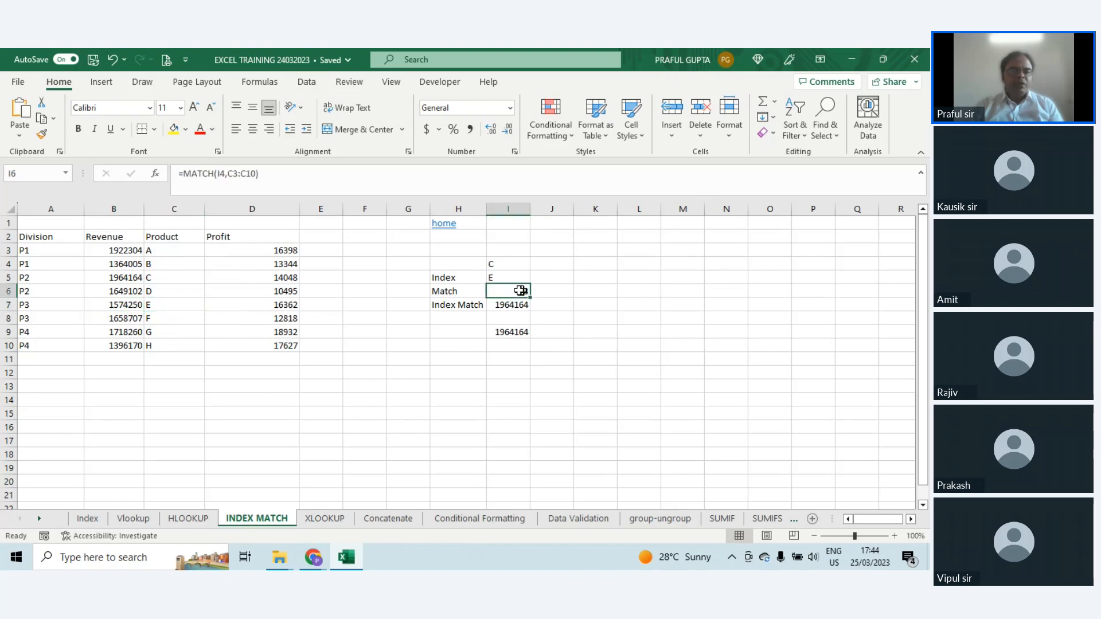
click(171, 308)
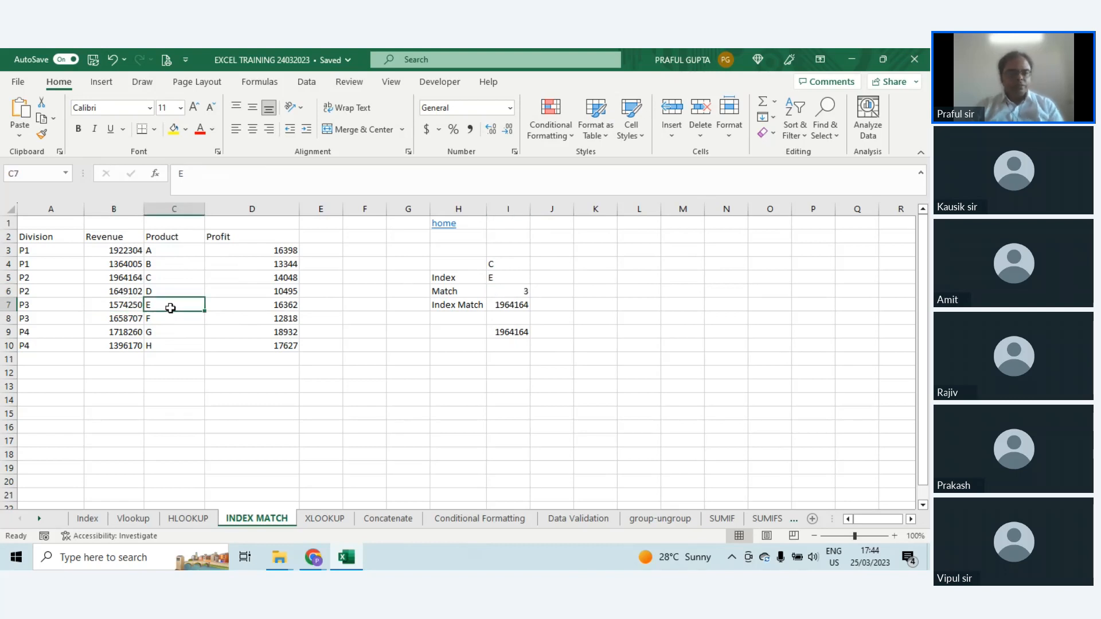
click(512, 290)
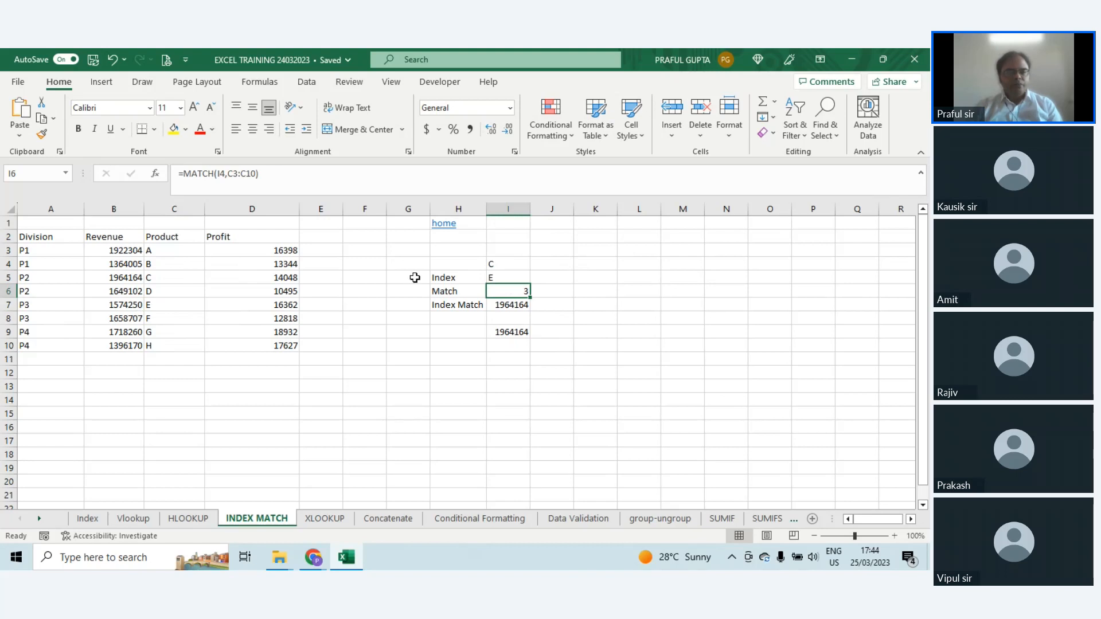
click(512, 276)
Step: Re-enter the Match formula in I6 as =MATCH(I4,C3:C10) and review its references
click(515, 293)
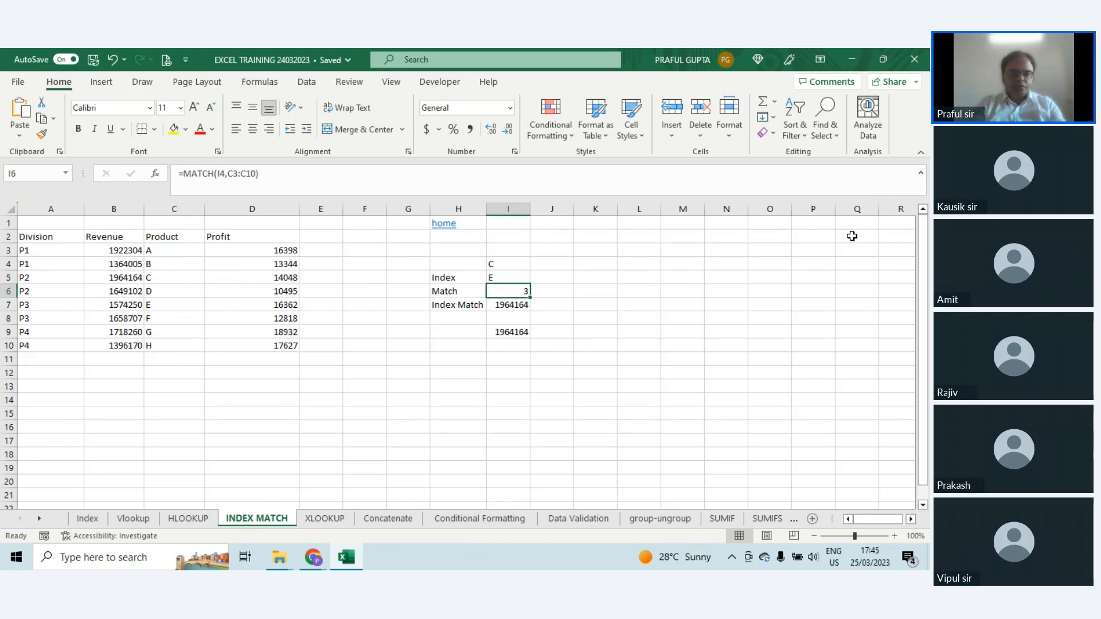
text(=)
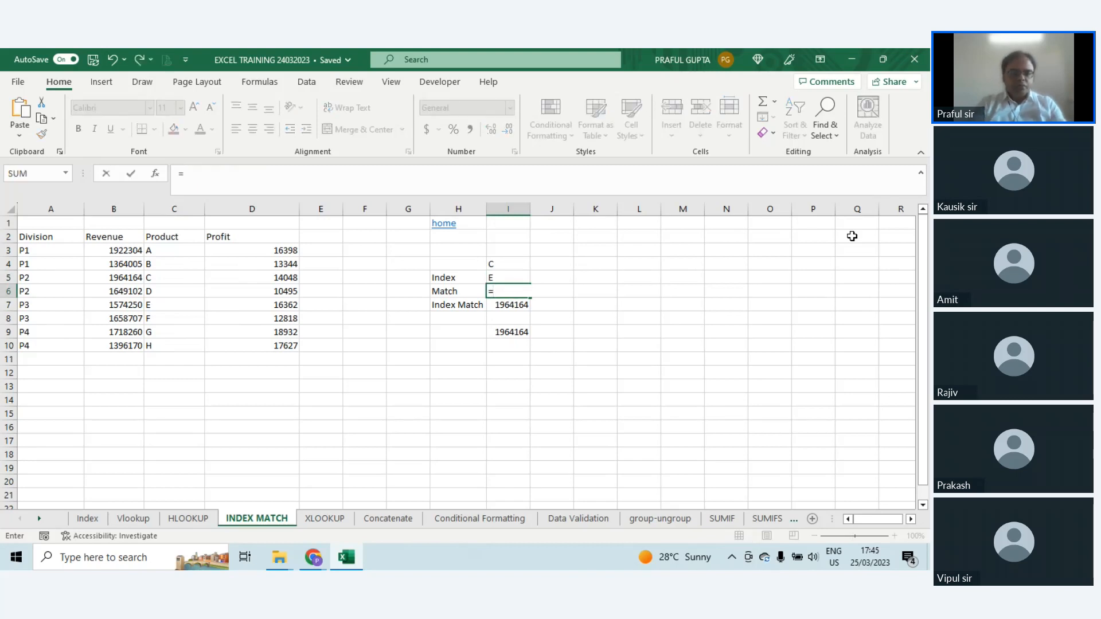
text(MACTH)
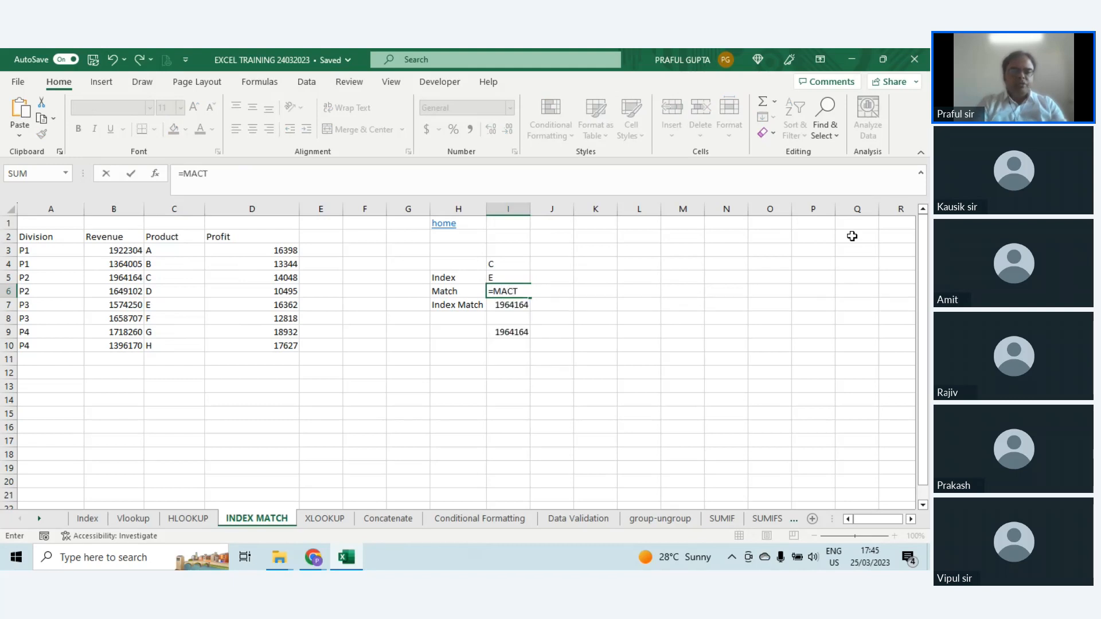
key(BackSpace)
key(BackSpace)
text(TC)
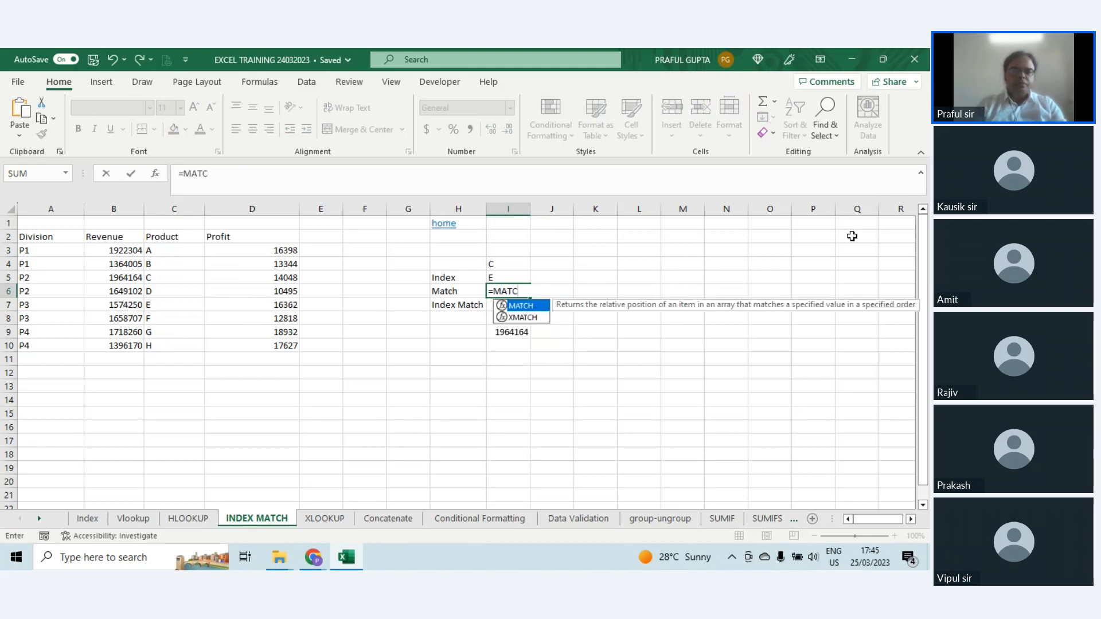
text(H()
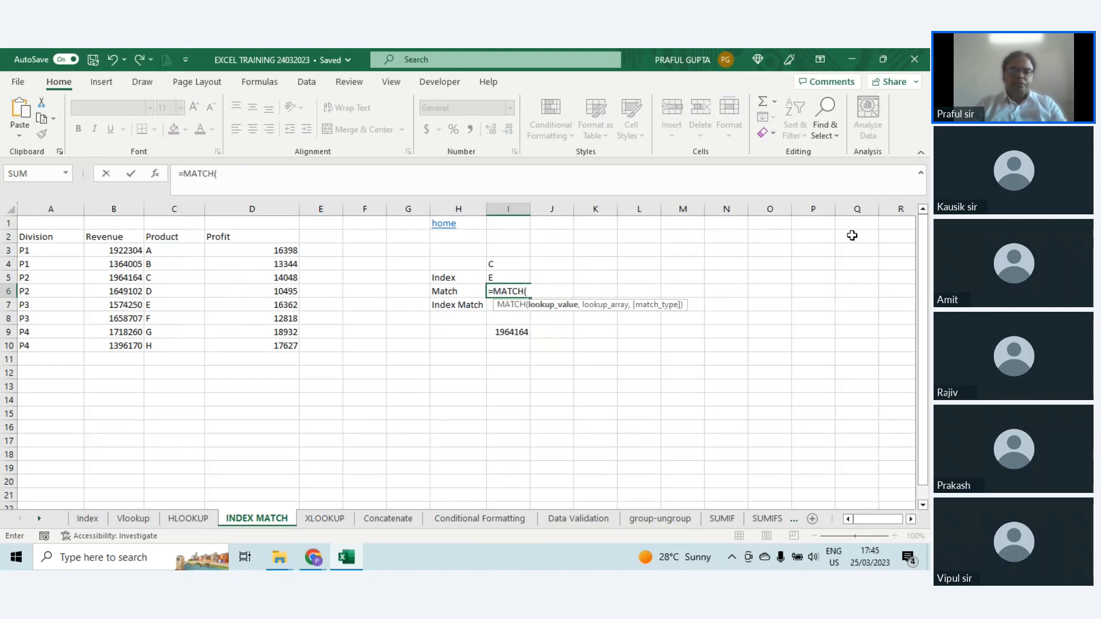
click(505, 267)
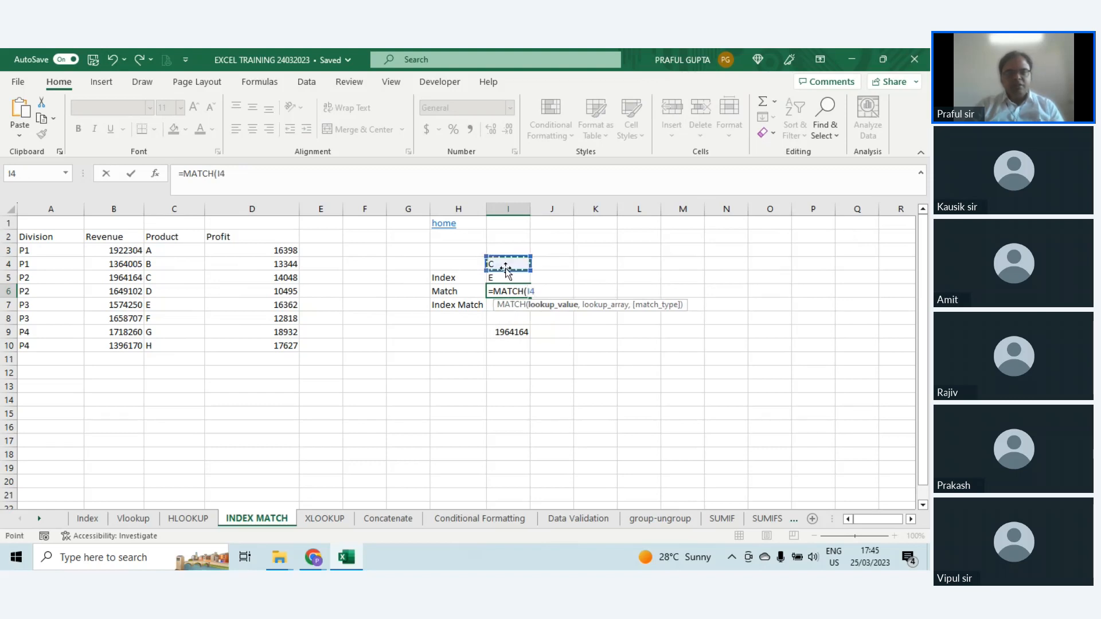
text(,)
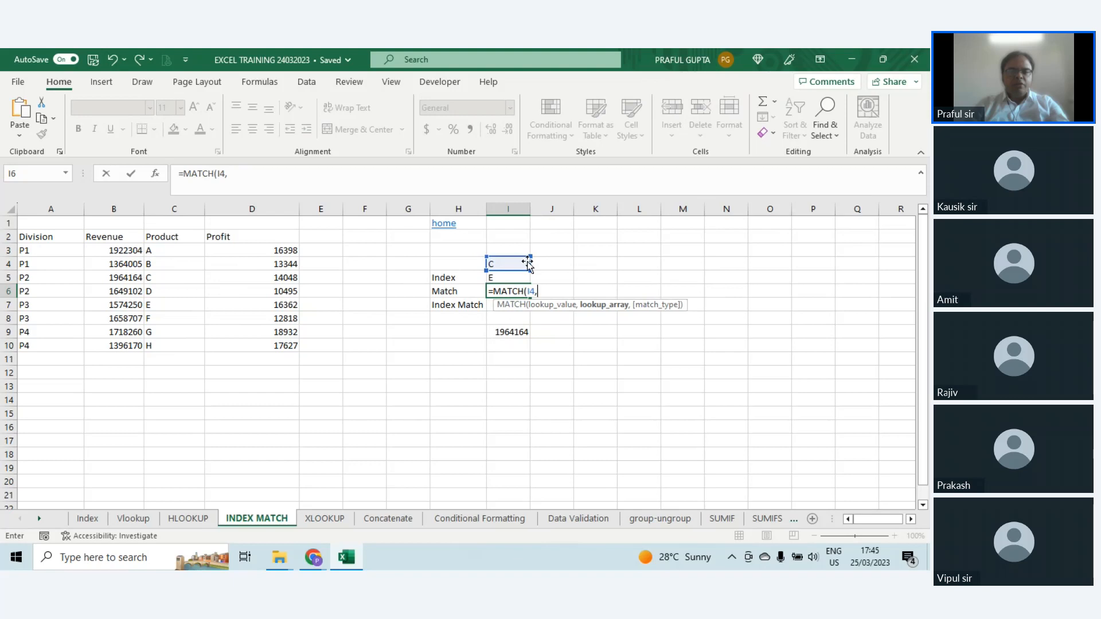
drag(159, 252, 165, 346)
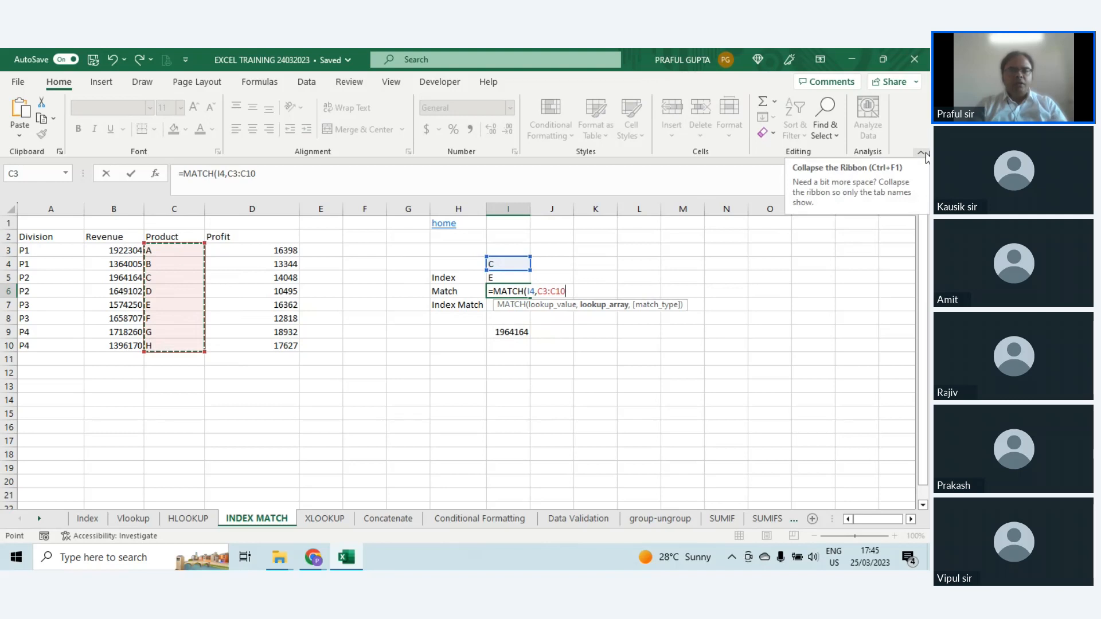
key(Return)
key(Up)
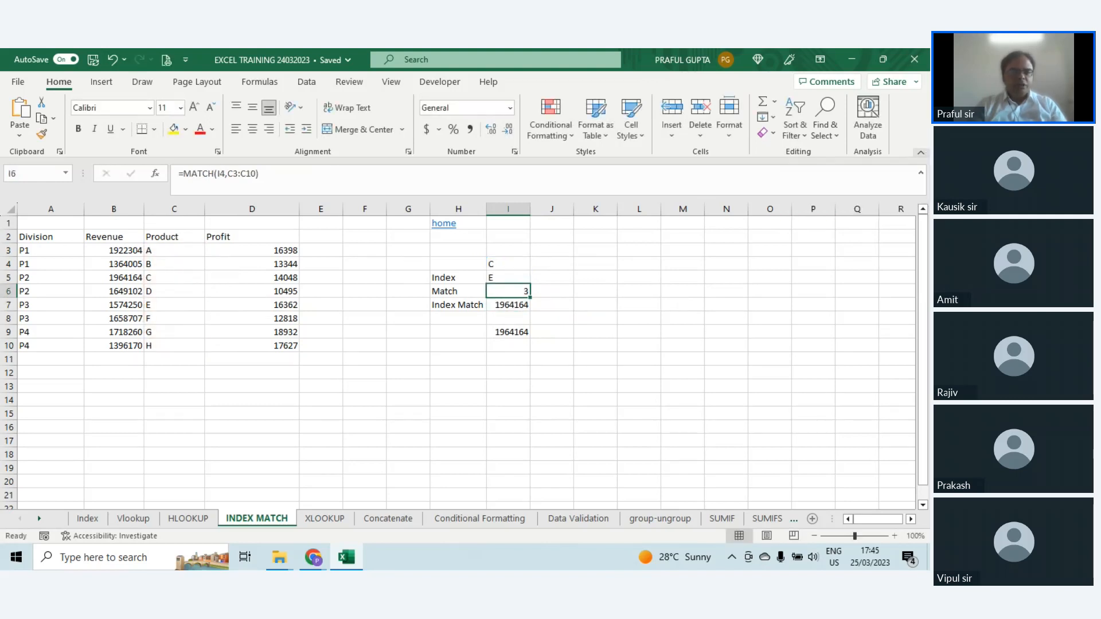
key(F2)
key(Escape)
Step: Set the lookup value in I4 to E and check the Match result in I6 against it
key(Up)
key(Up)
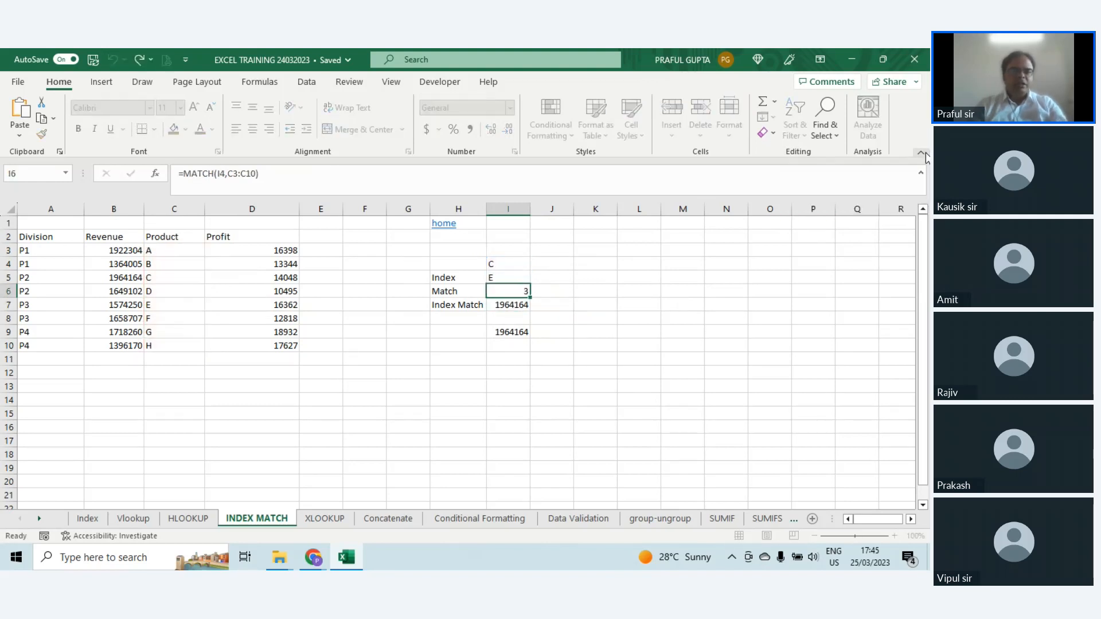
text(E)
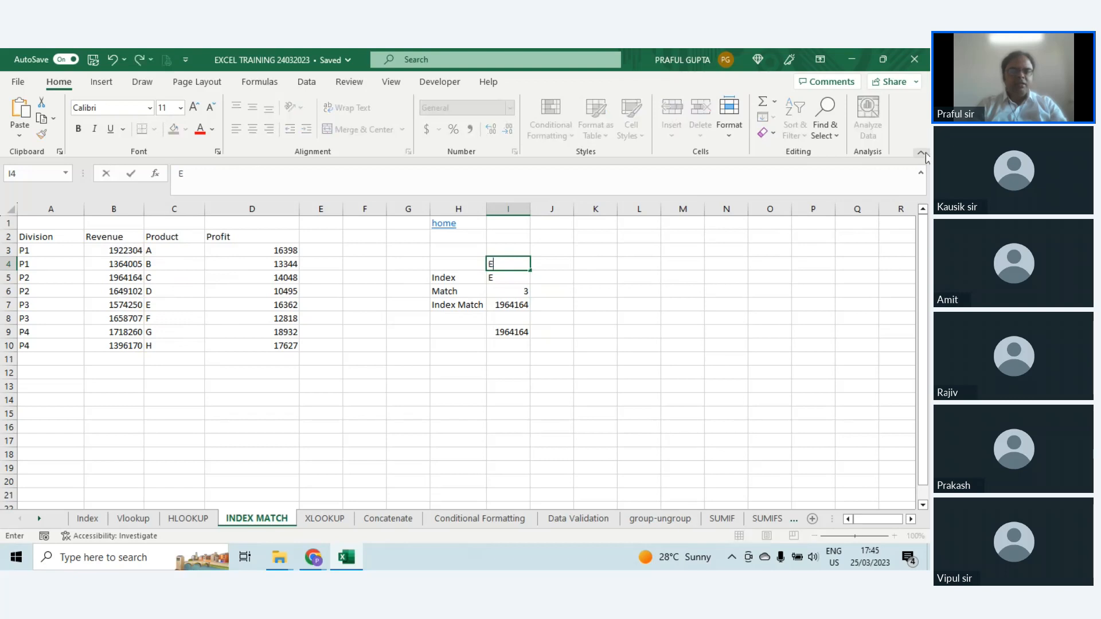
key(Return)
key(Down)
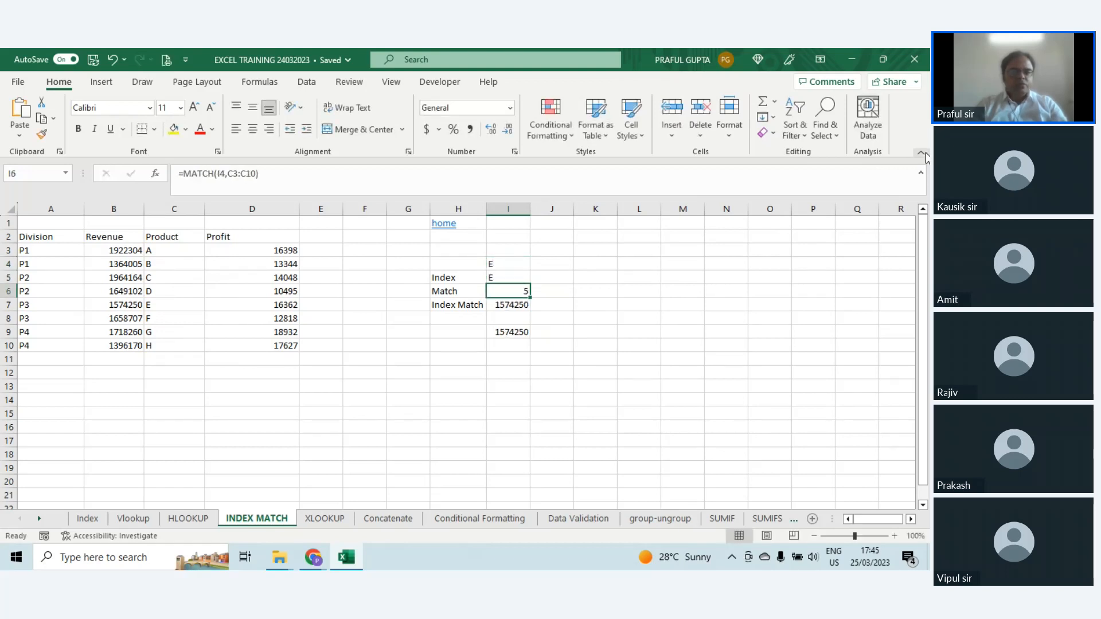
key(Up)
key(Up)
key(Down)
key(Down)
key(Up)
key(Up)
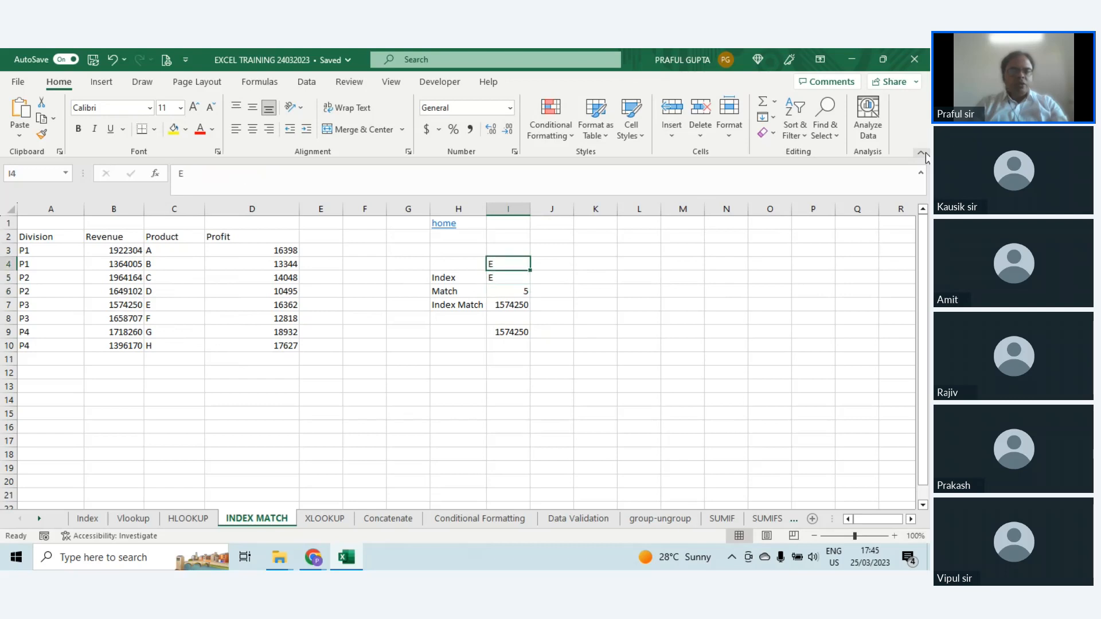
Step: Set the lookup value in I4 to H and check the Match result against product H in C10 and its revenue in B10
text(H)
key(Return)
key(Down)
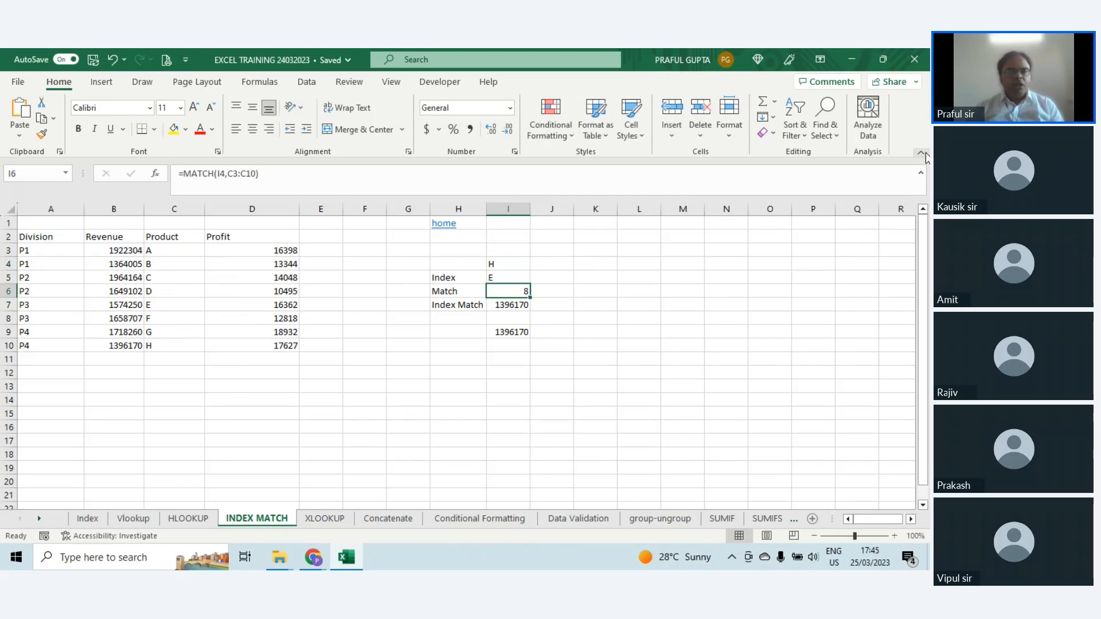
click(191, 240)
click(166, 346)
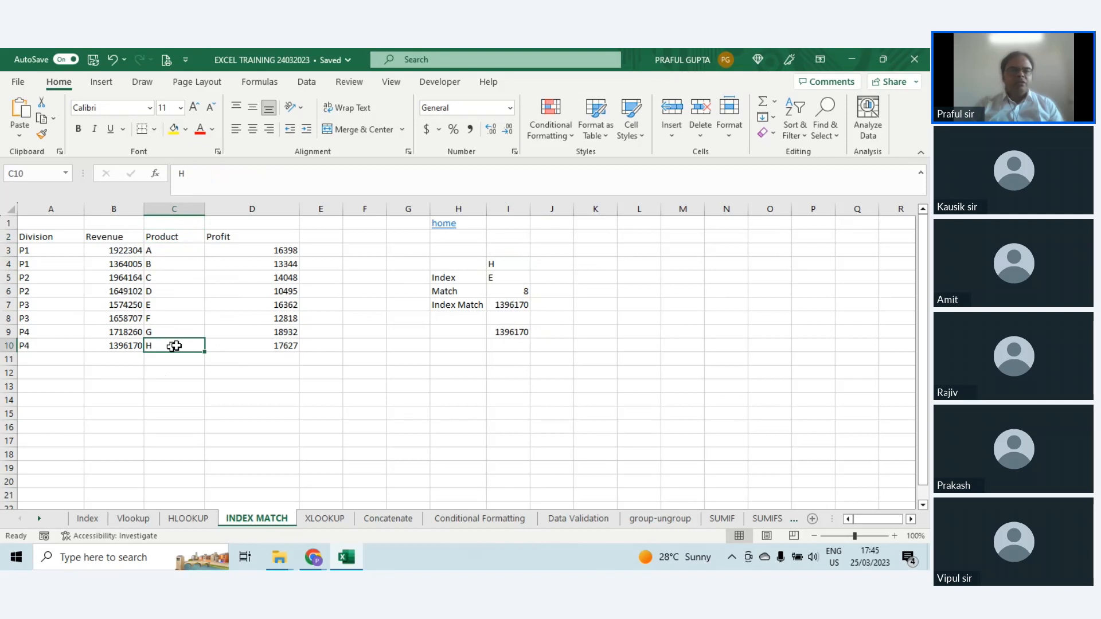
click(126, 347)
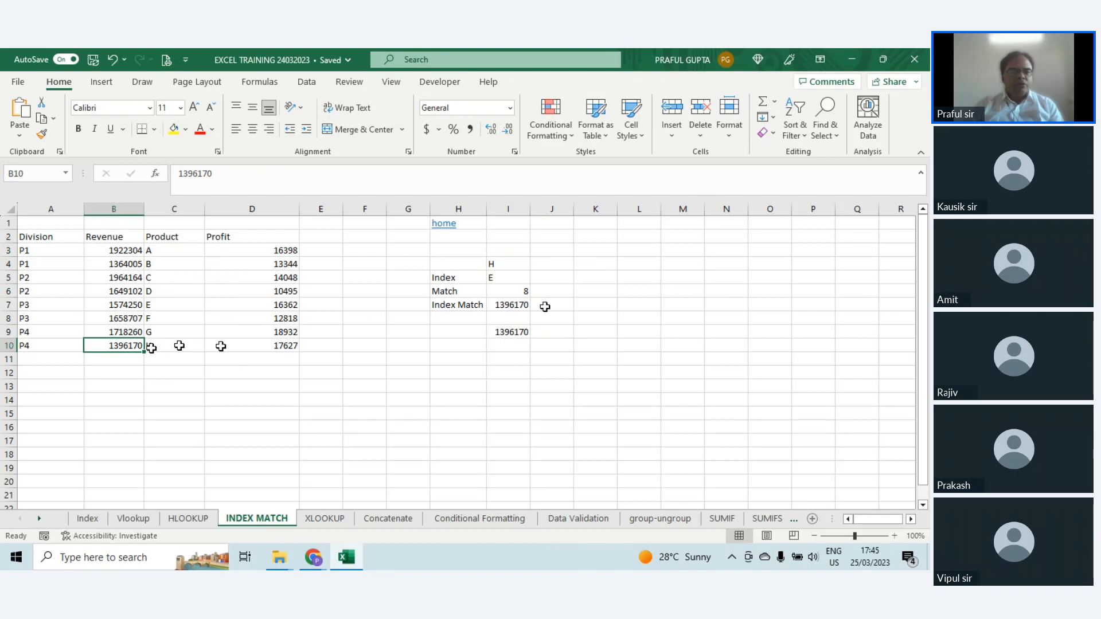
Step: Review the combined Index Match formula in I7 and the ranges it references
click(517, 307)
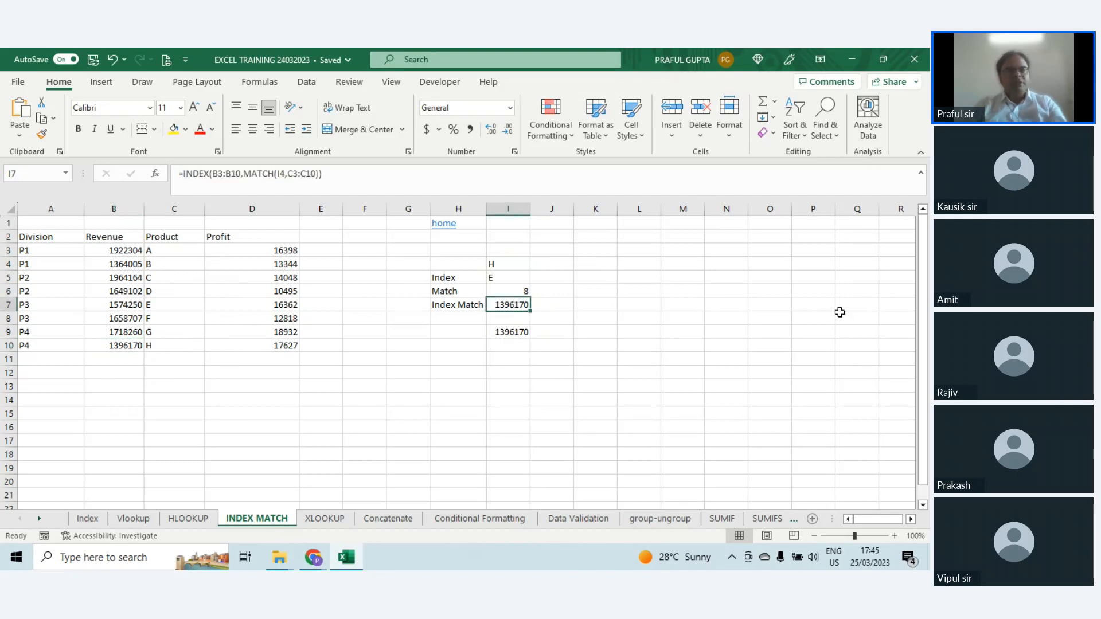
key(F2)
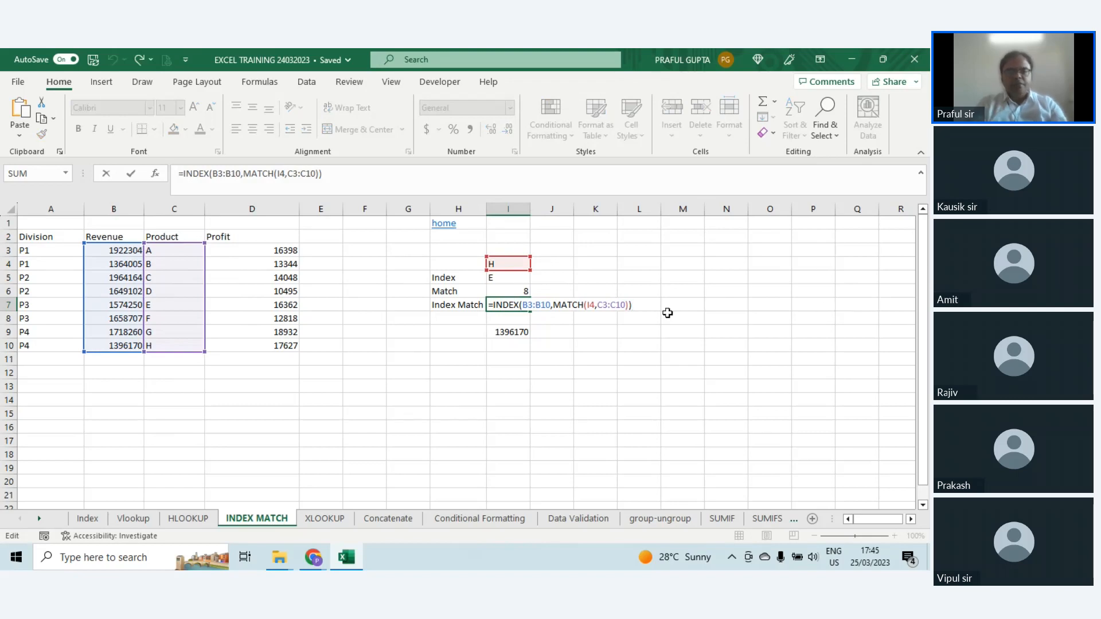
key(Escape)
text(=INDED)
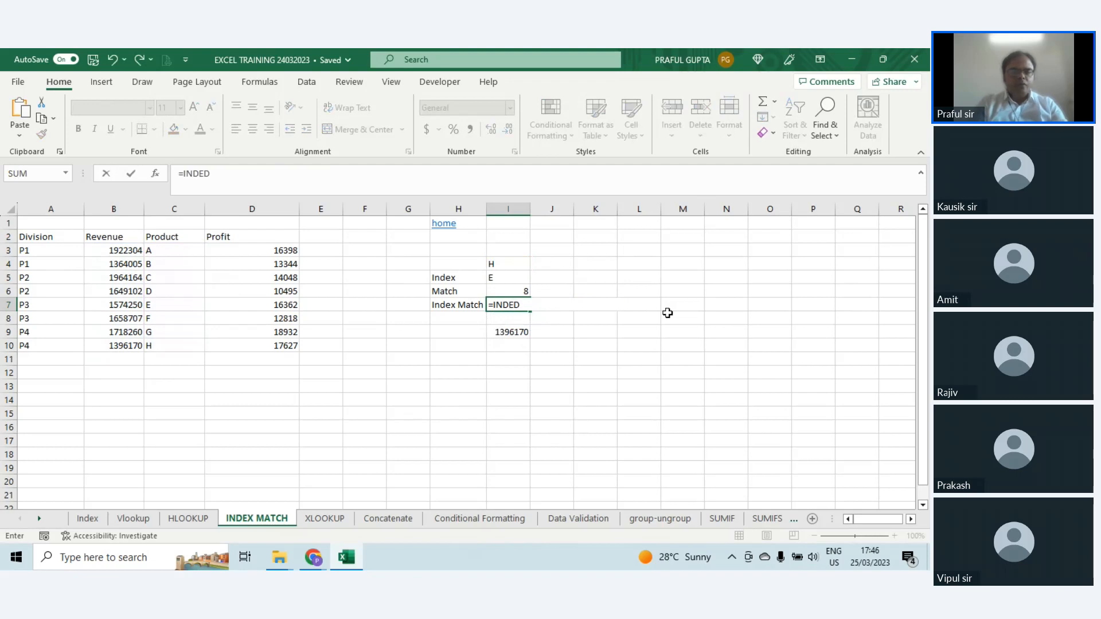
key(Escape)
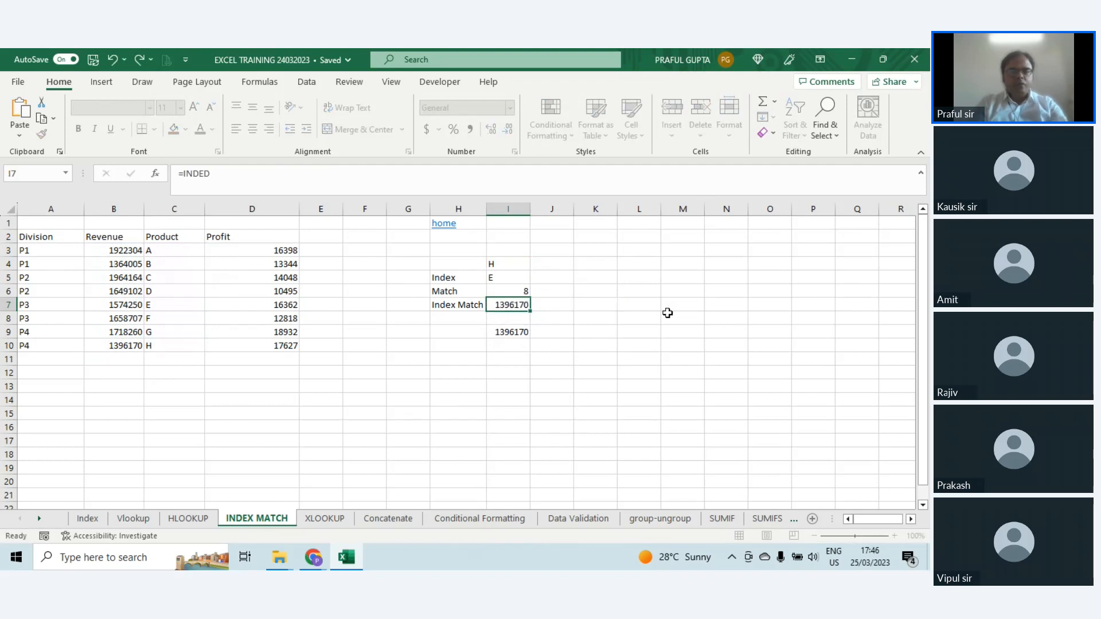
key(F2)
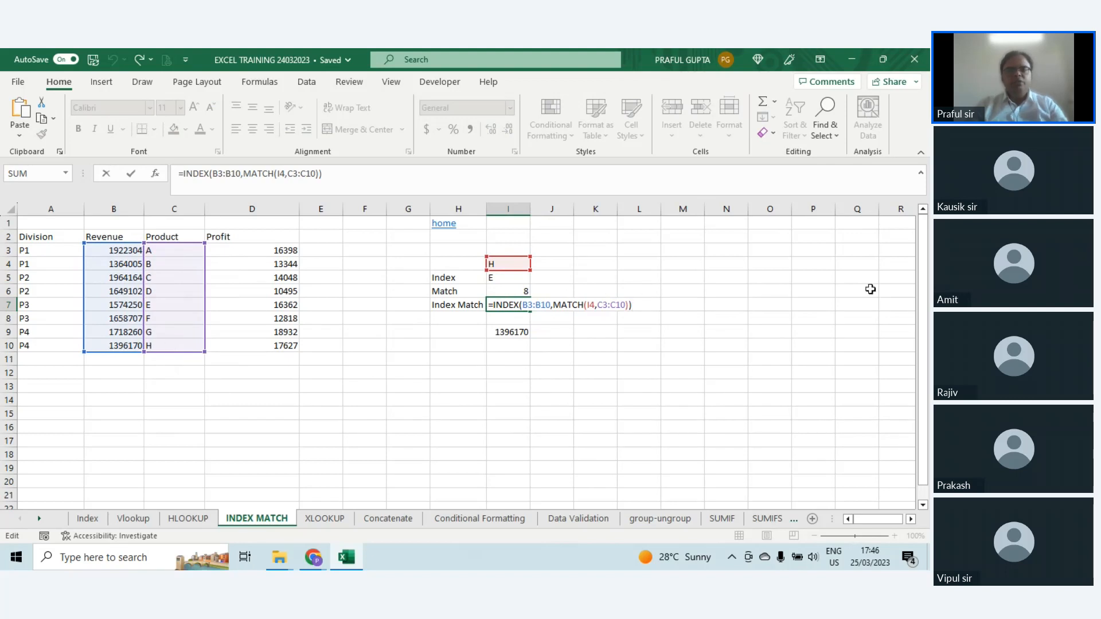
key(Escape)
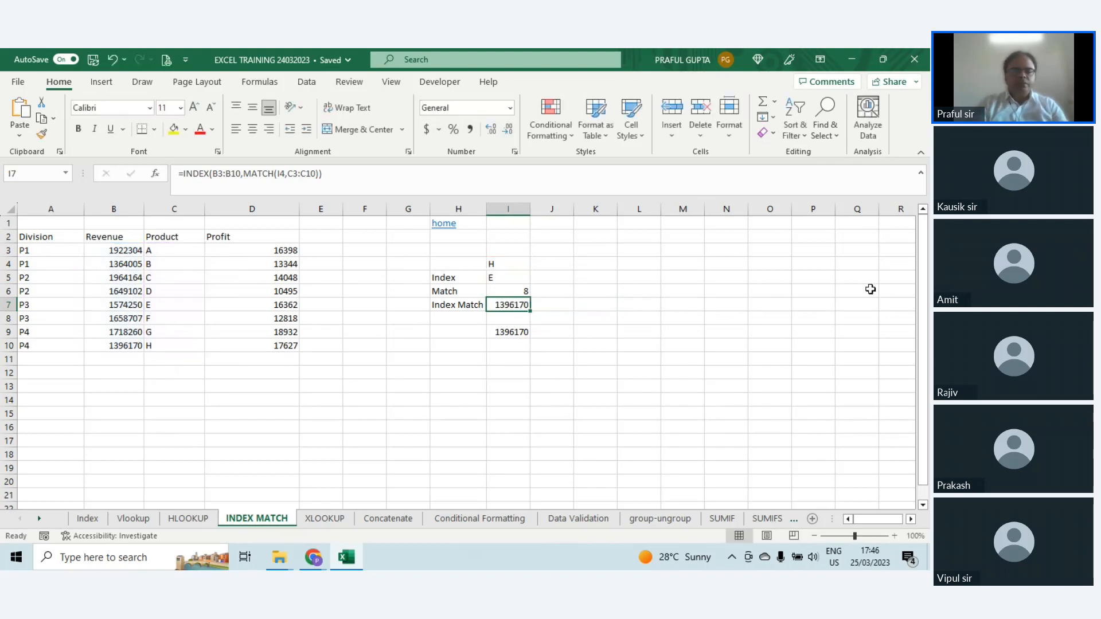
Step: Try to re-enter the Index Match formula in I7 as =INDEX(B3:B10,MATCH(C3:C10,I4))
text(=INDEX)
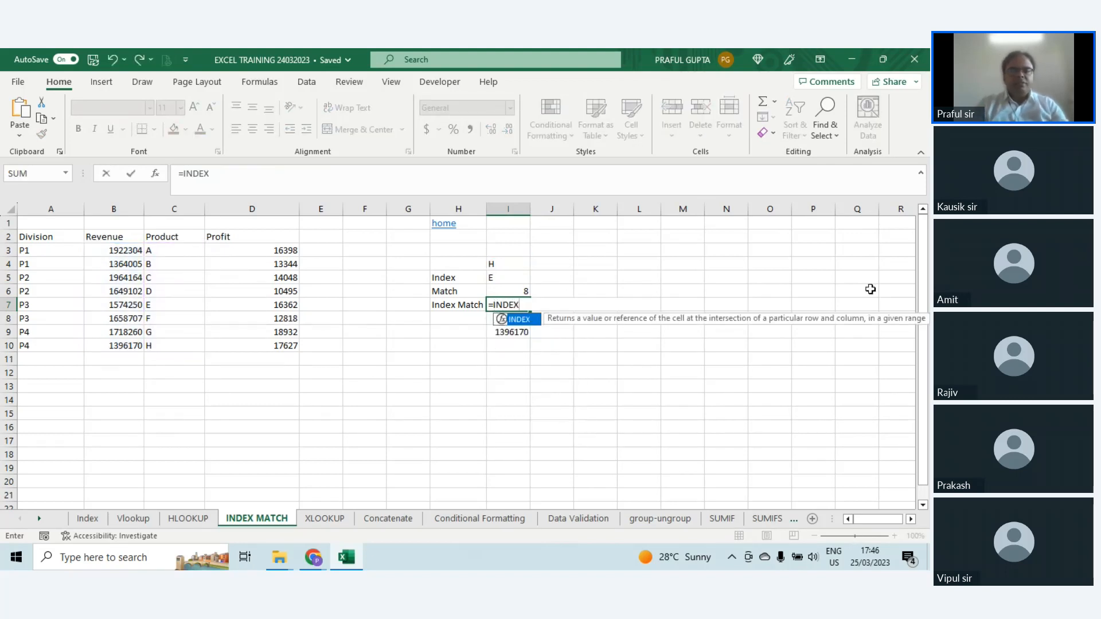
text(()
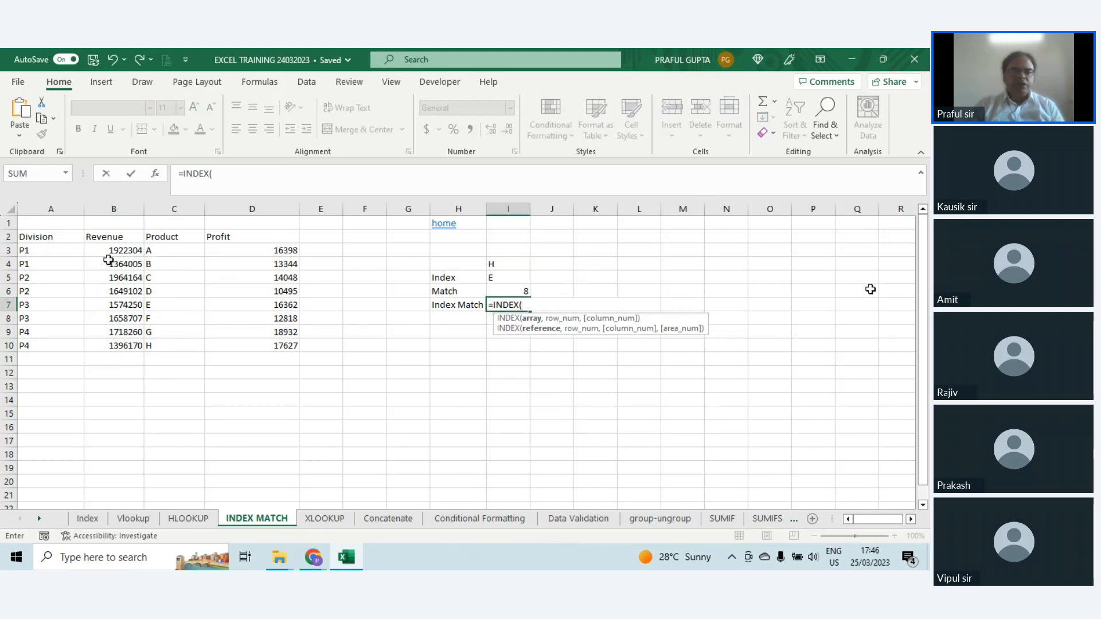
drag(113, 248, 119, 342)
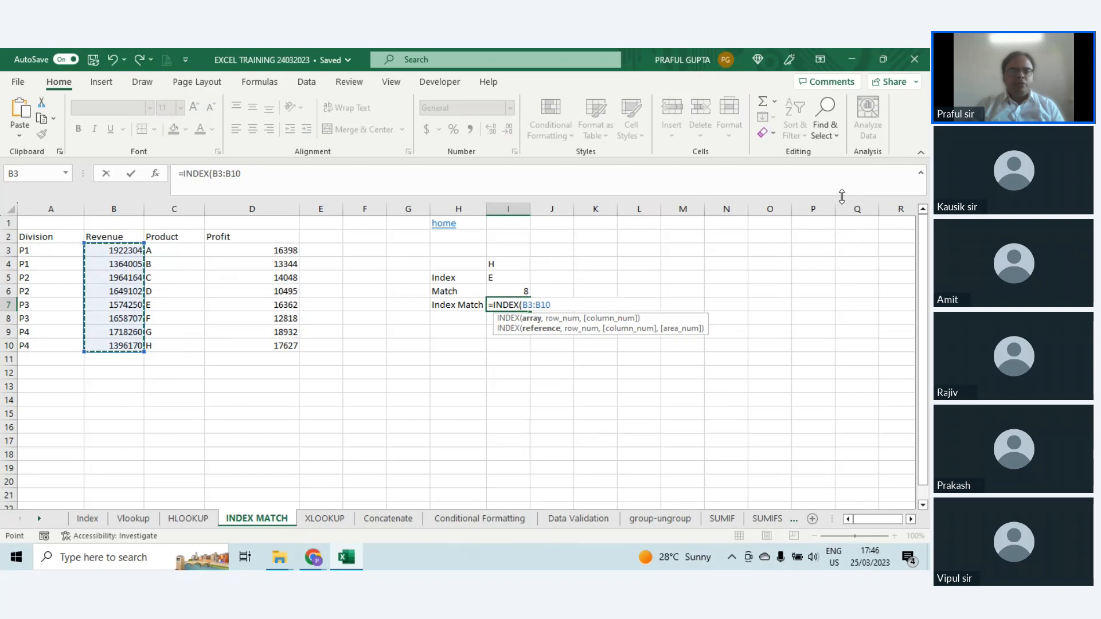
text(,)
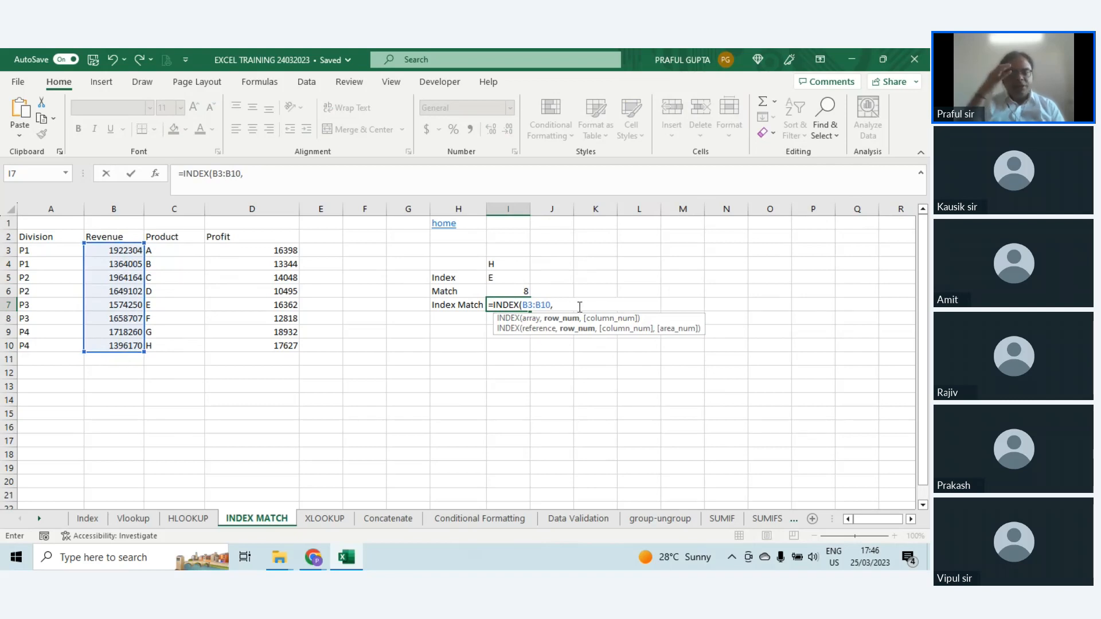
text(MATCH)
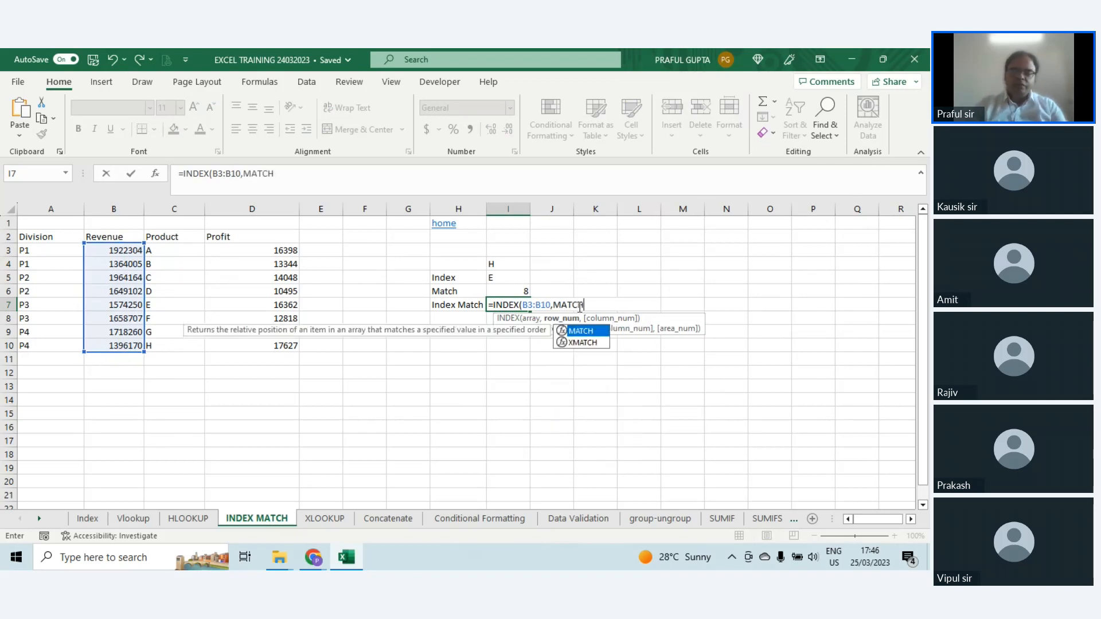
text(()
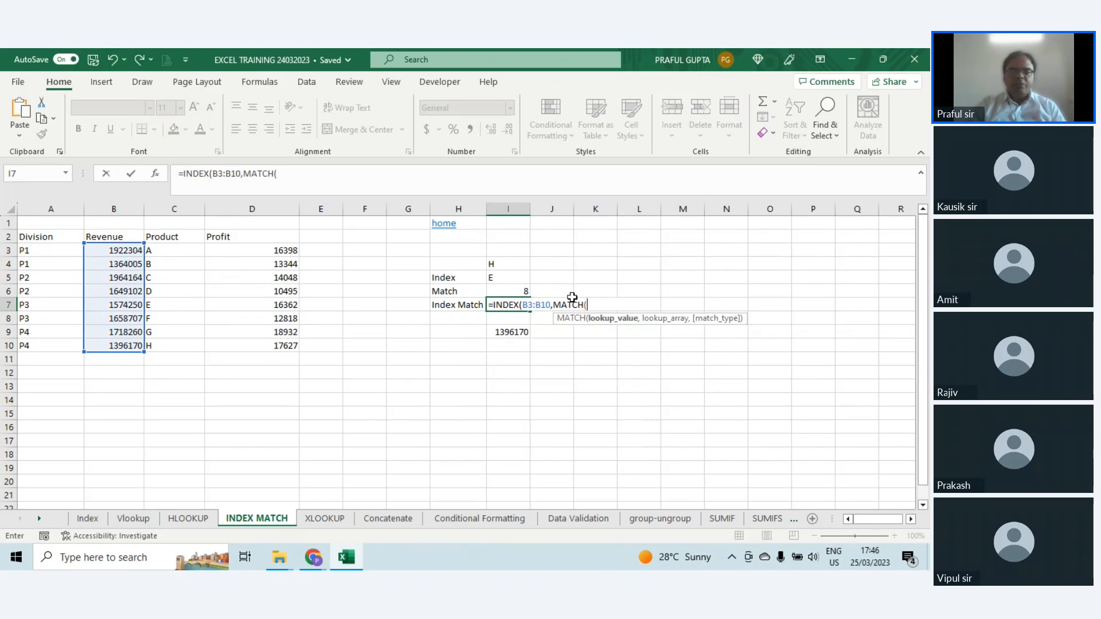
drag(175, 251, 177, 344)
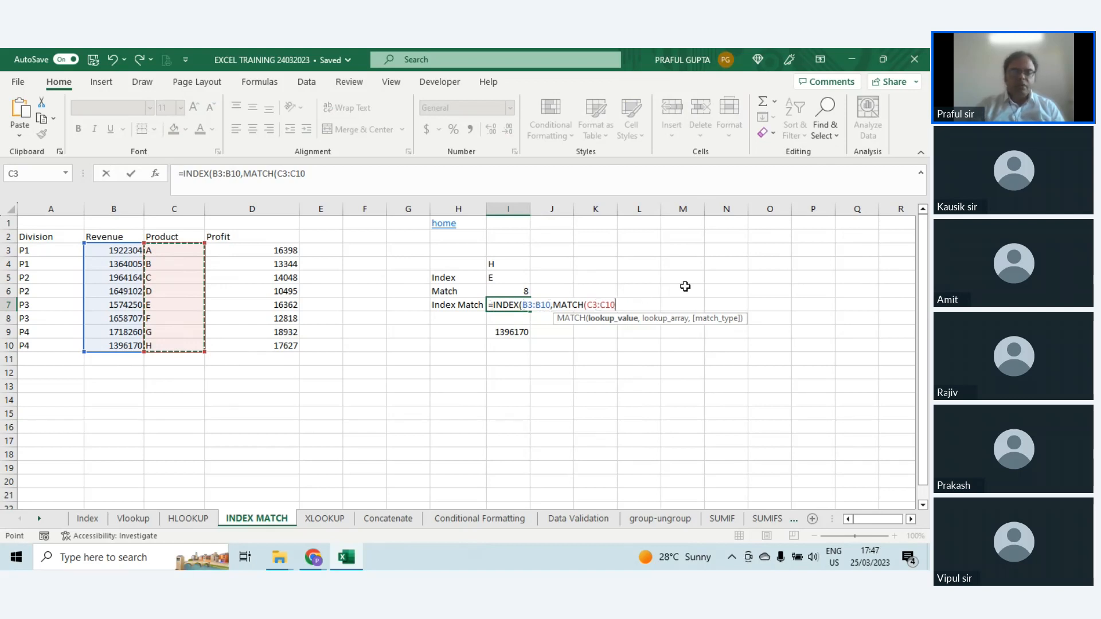
text(,)
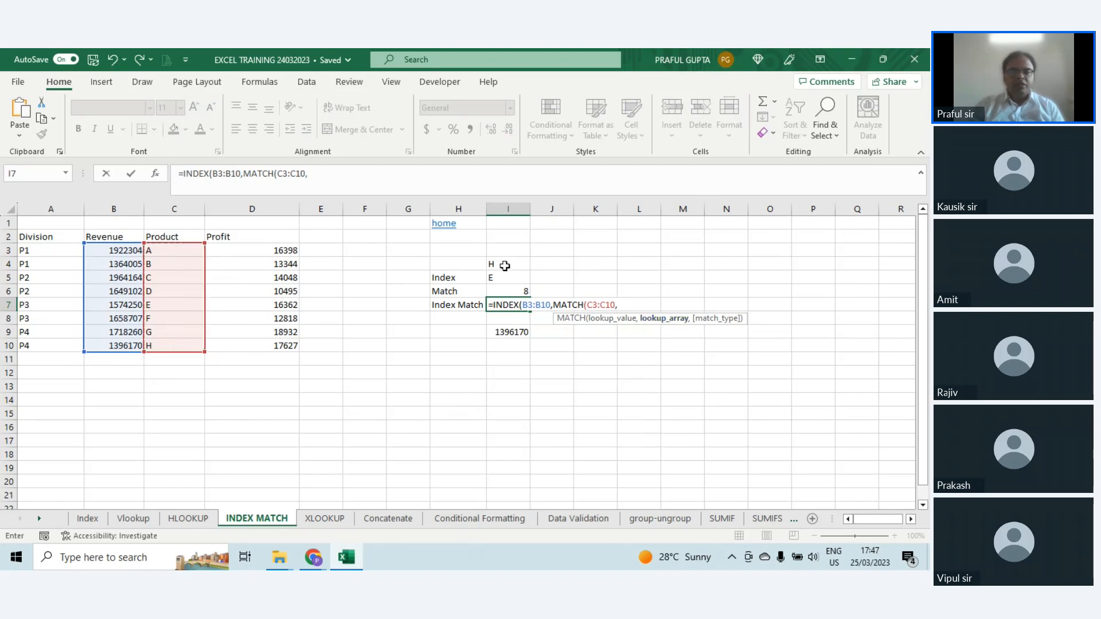
click(504, 266)
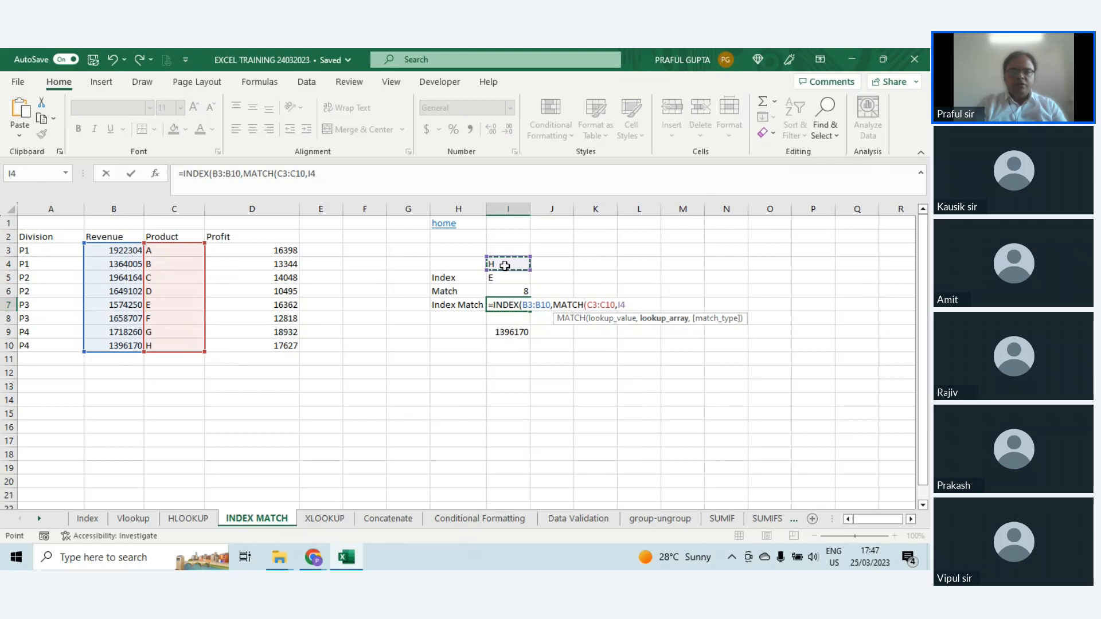
text())
key(Return)
key(Return)
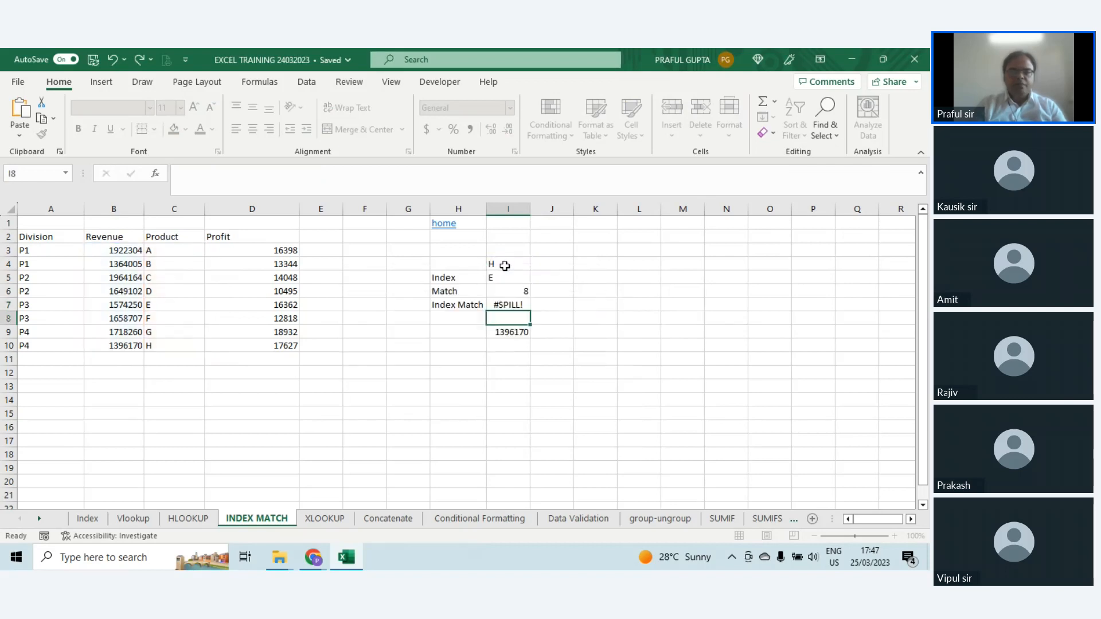
Step: Try adding match type 0 to the nested MATCH in I7, making it MATCH(C3:C10,I4,0)
key(F2)
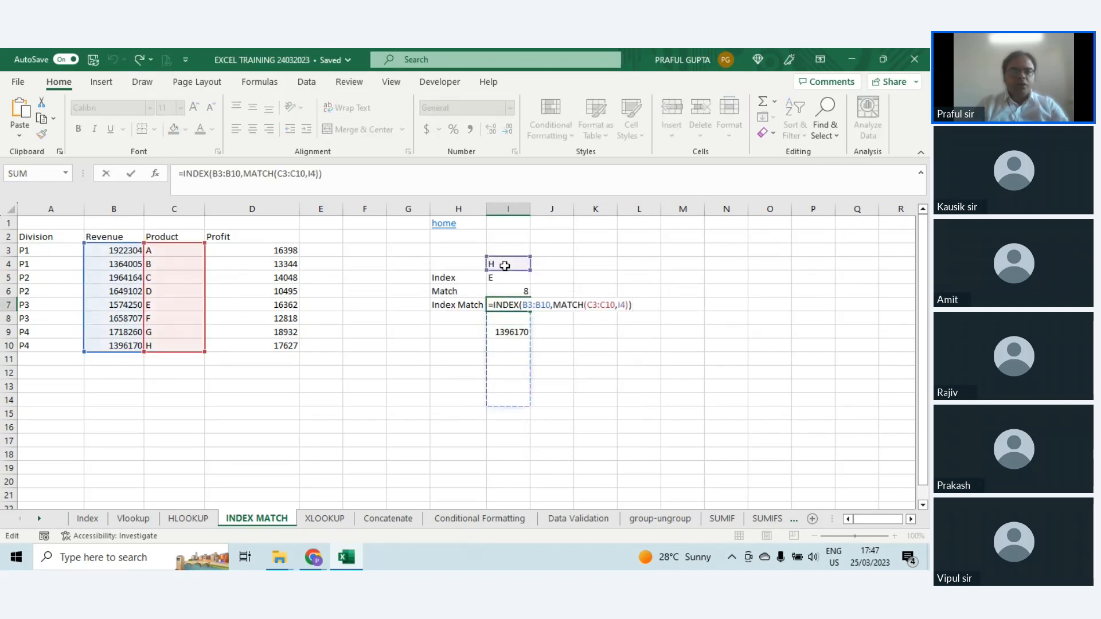
key(Left)
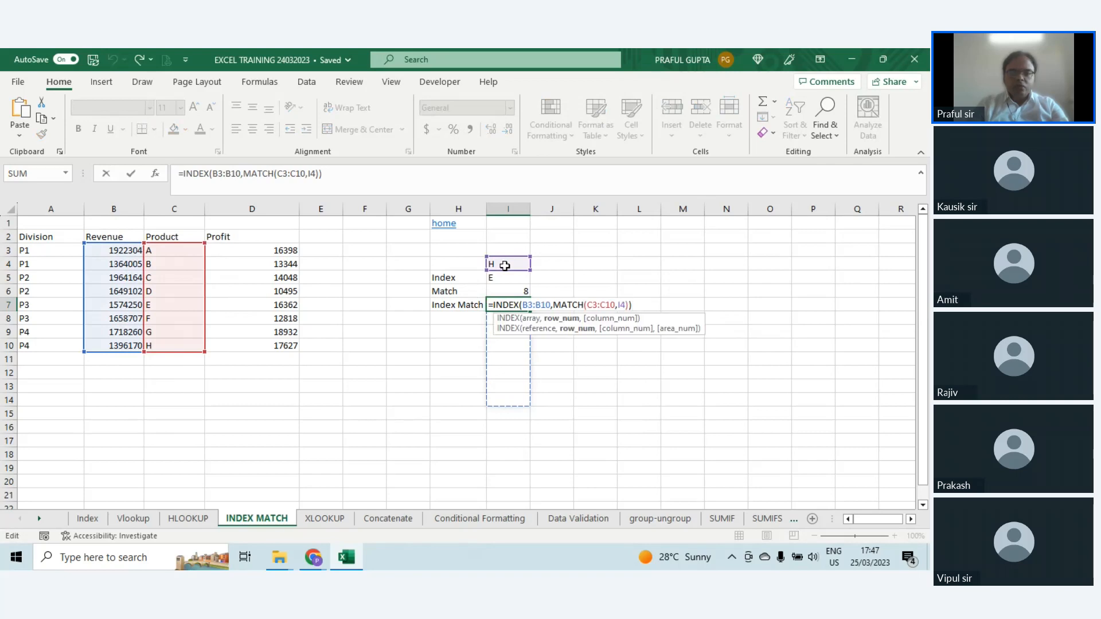
key(Left)
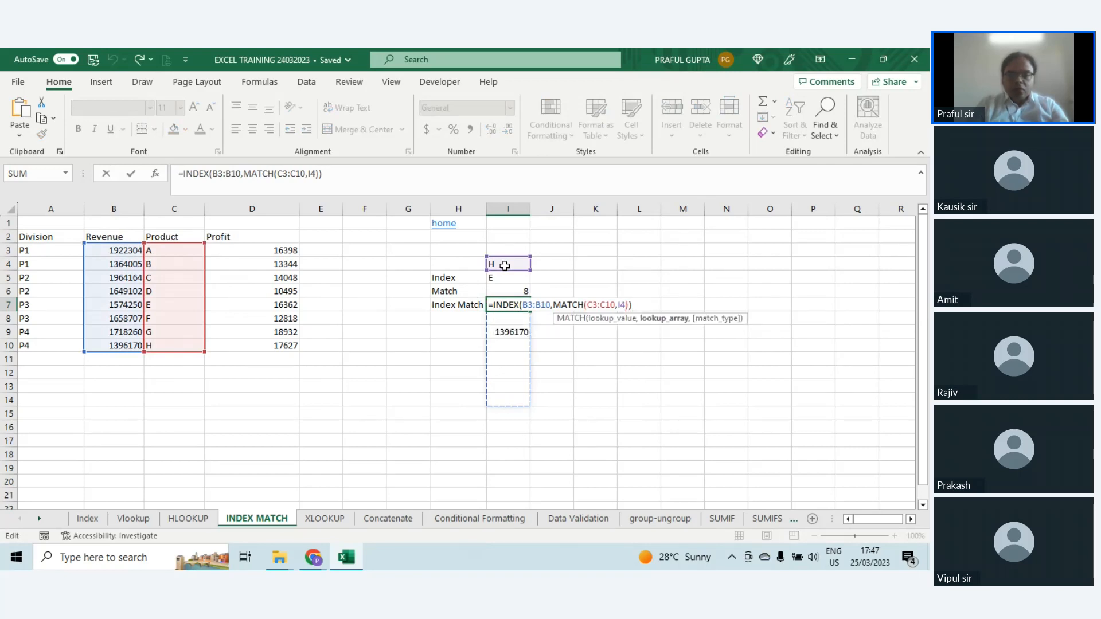
key(Return)
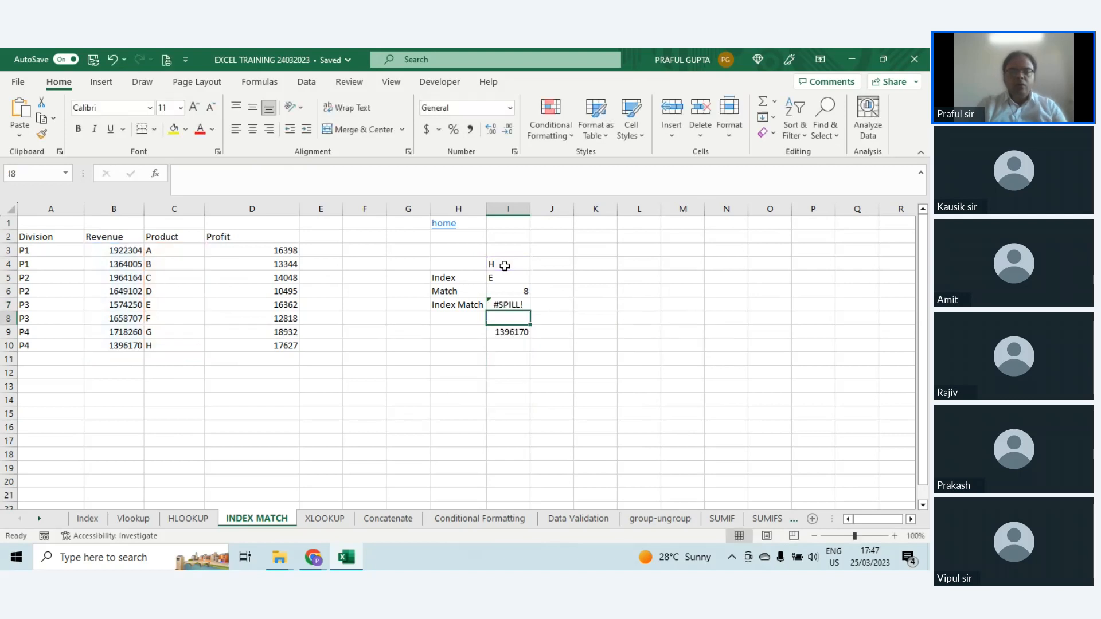
Step: Undo the edits to I7 to restore =INDEX(B3:B10,MATCH(I4,C3:C10))
key(Up)
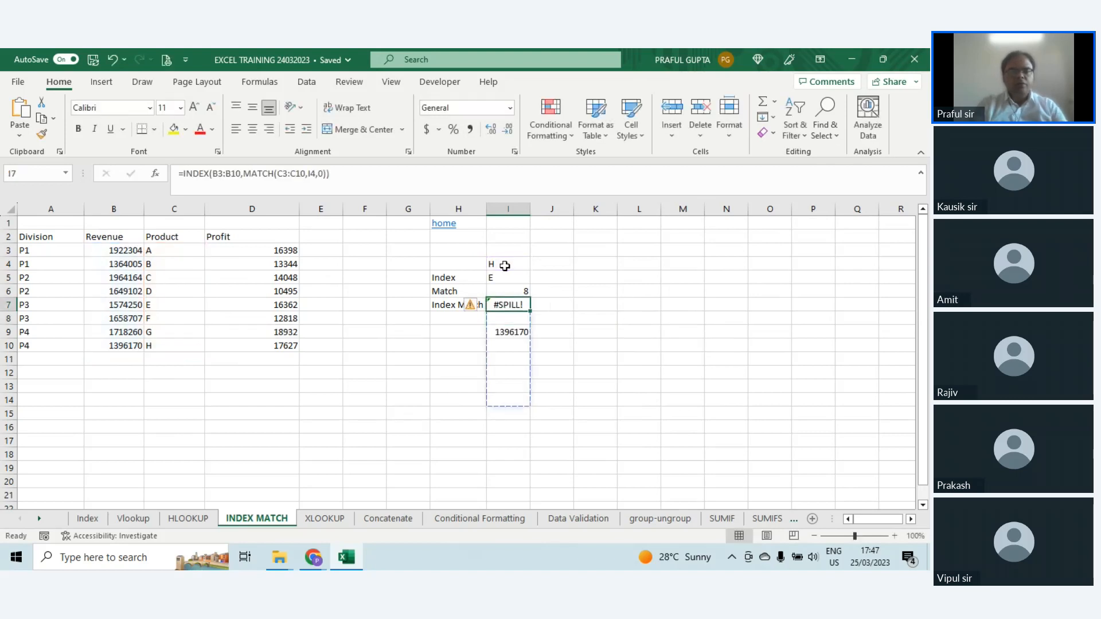
key(Down)
key(Down)
key(Up)
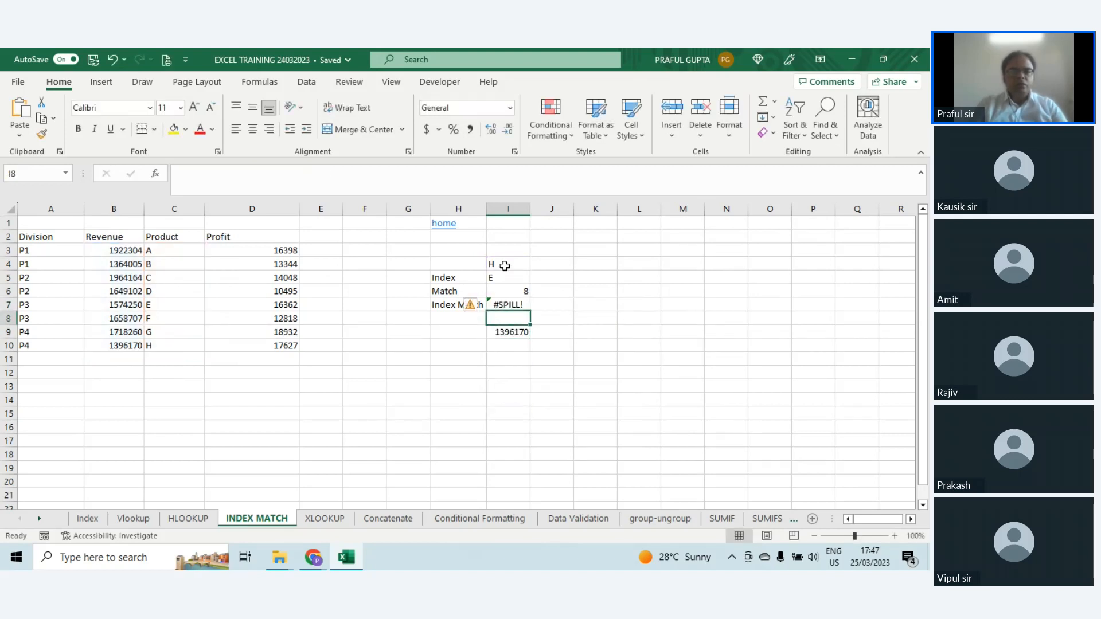
key(Up)
key(ctrl+z)
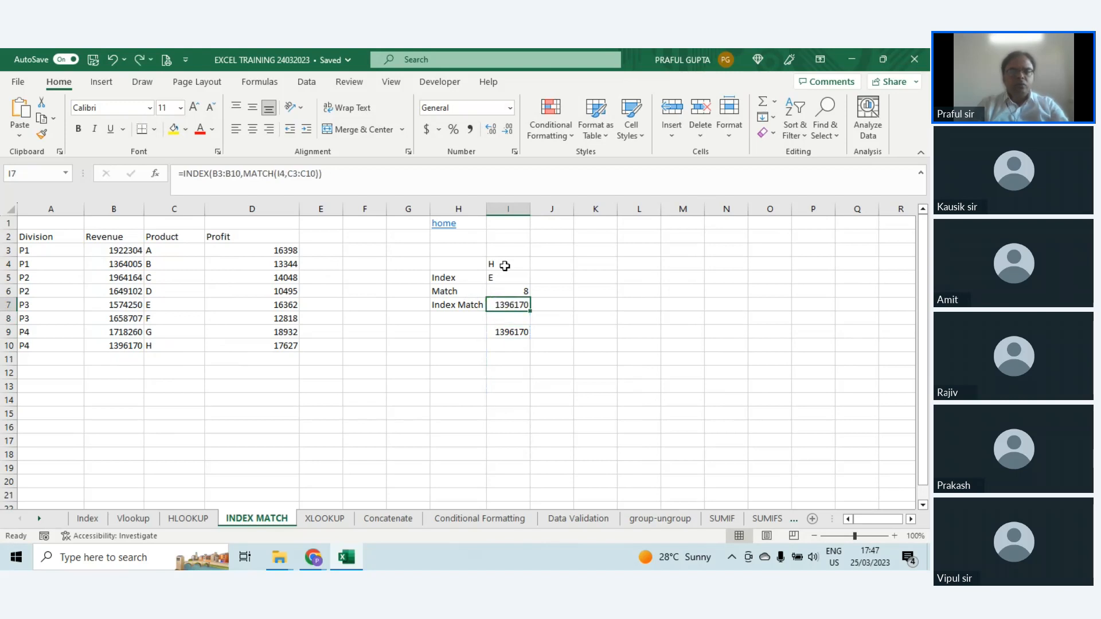
Step: Examine the INDEX function arguments of the formula in I7, close them without changes, and highlight the product list C3:C10
key(F2)
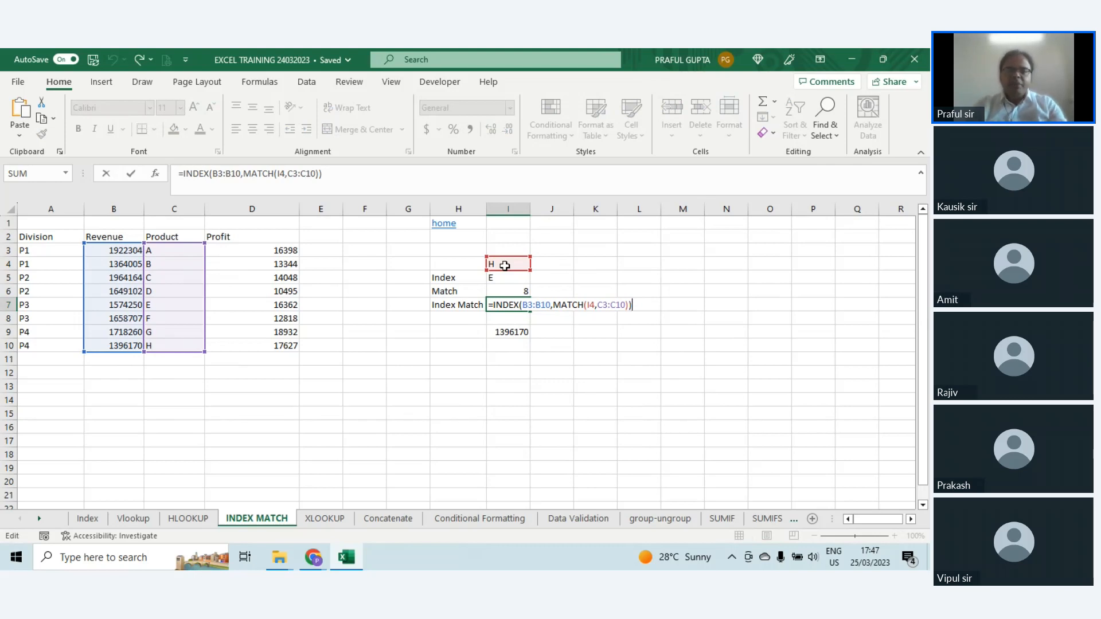
click(155, 174)
drag(493, 292, 608, 161)
click(683, 241)
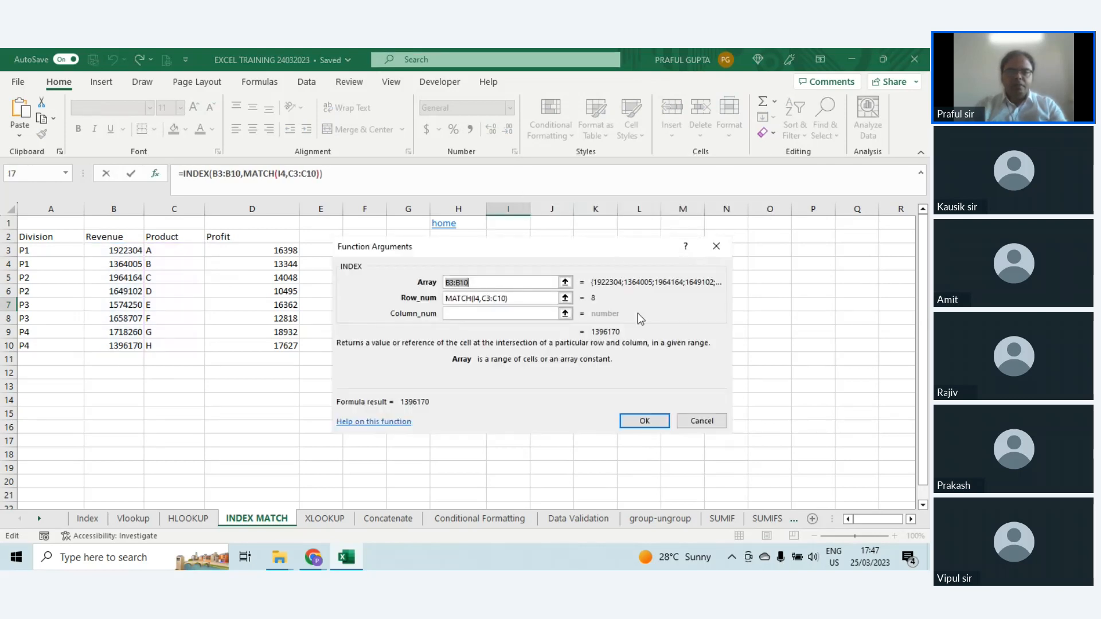
drag(613, 245, 719, 184)
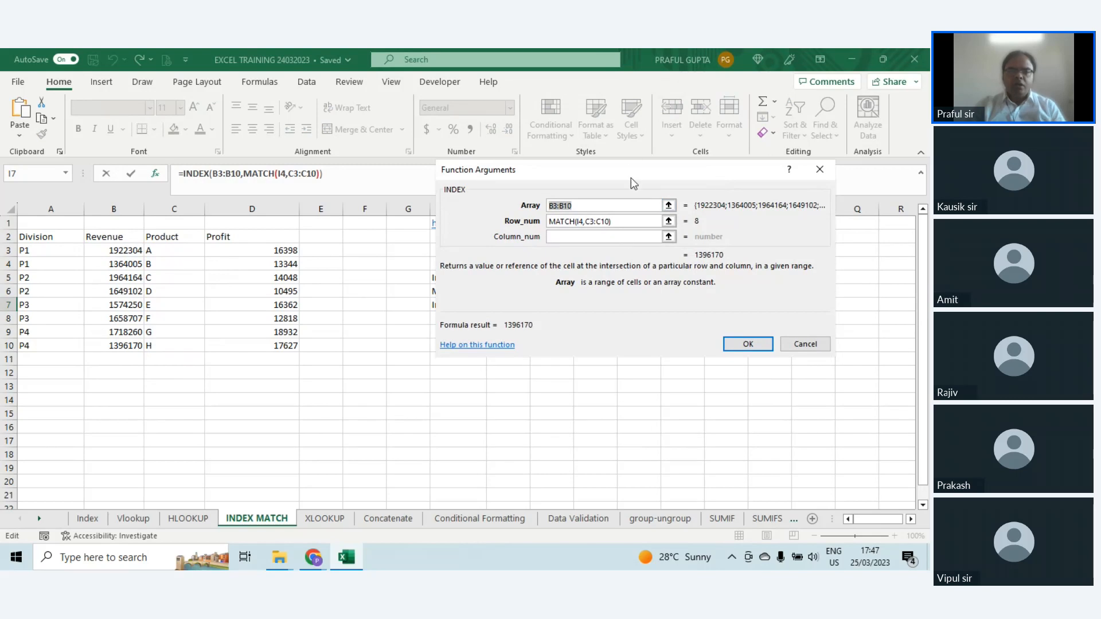
drag(630, 179, 639, 248)
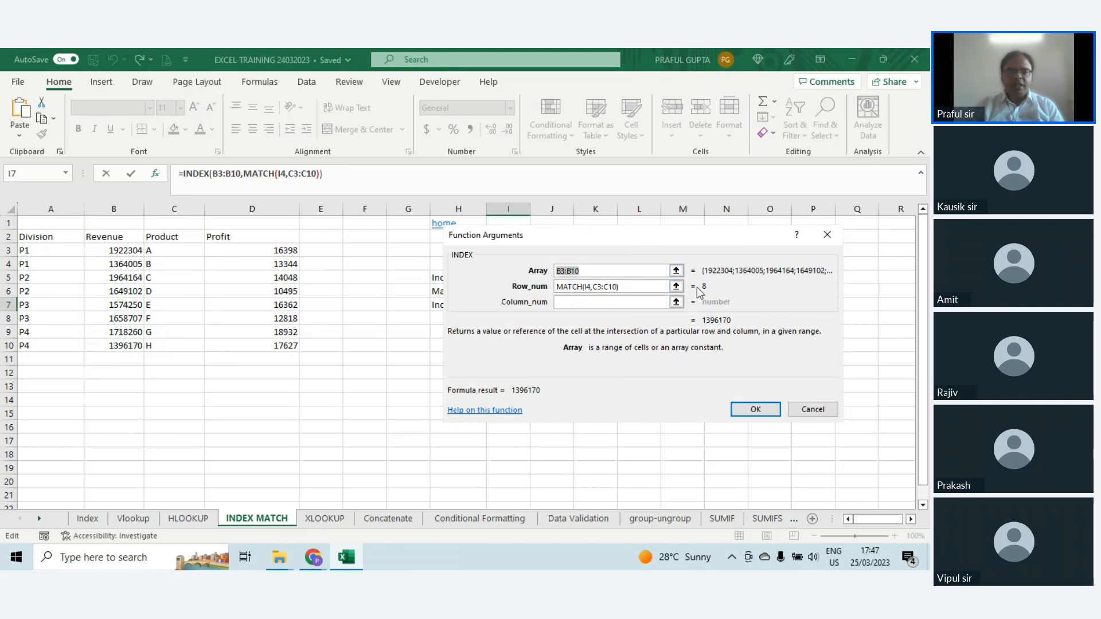
click(814, 410)
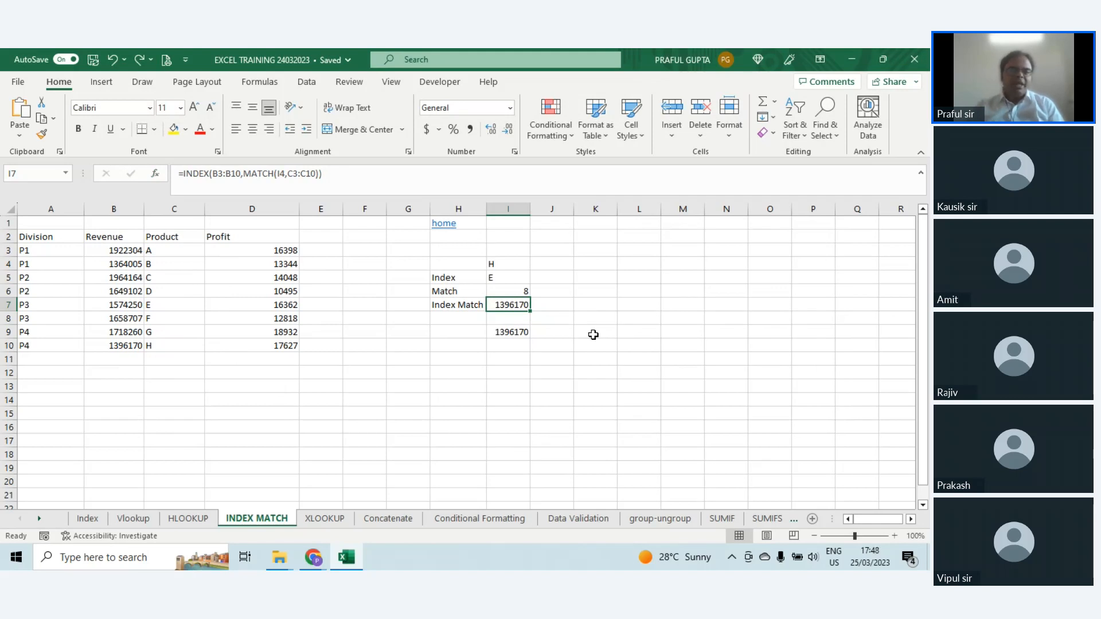
drag(171, 246, 179, 346)
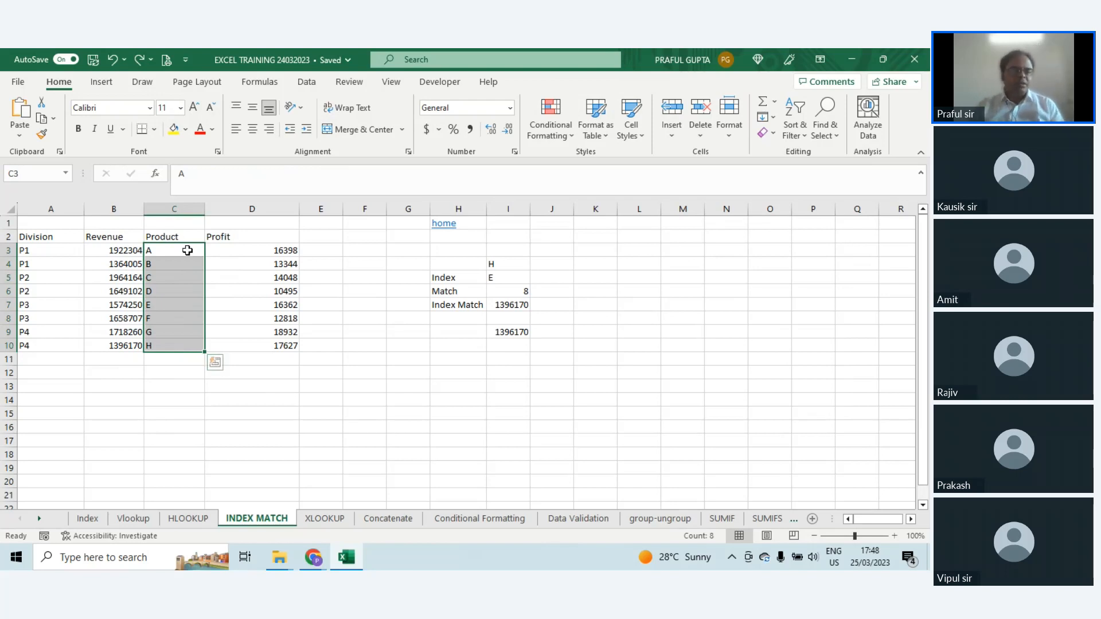
drag(188, 251, 188, 339)
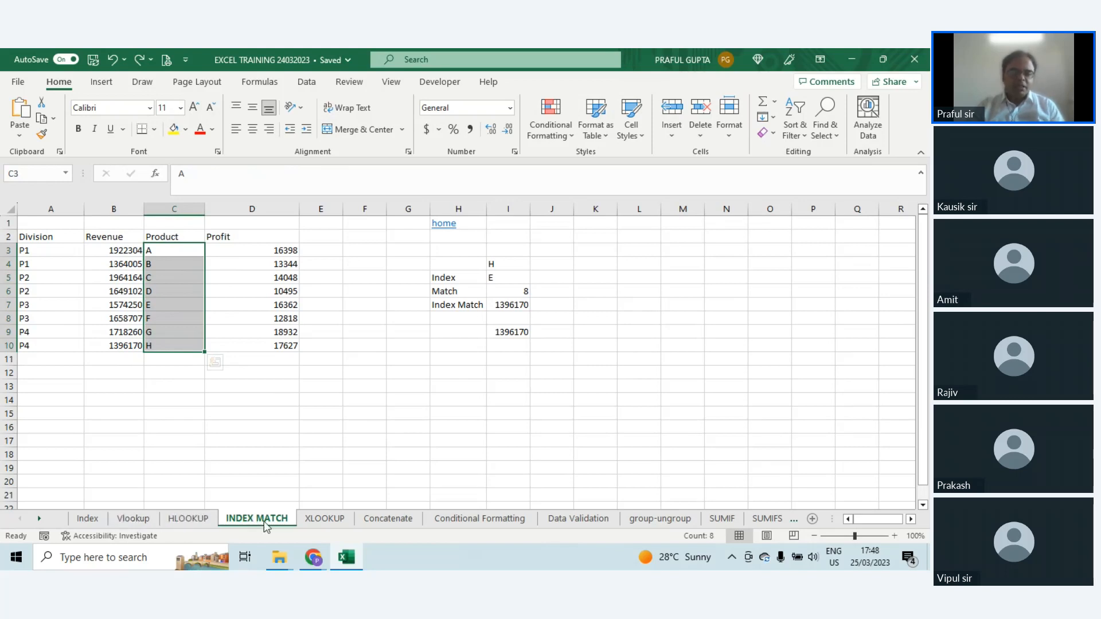
Step: Open the XLOOKUP sheet and view the Bonus formula in C8
click(321, 521)
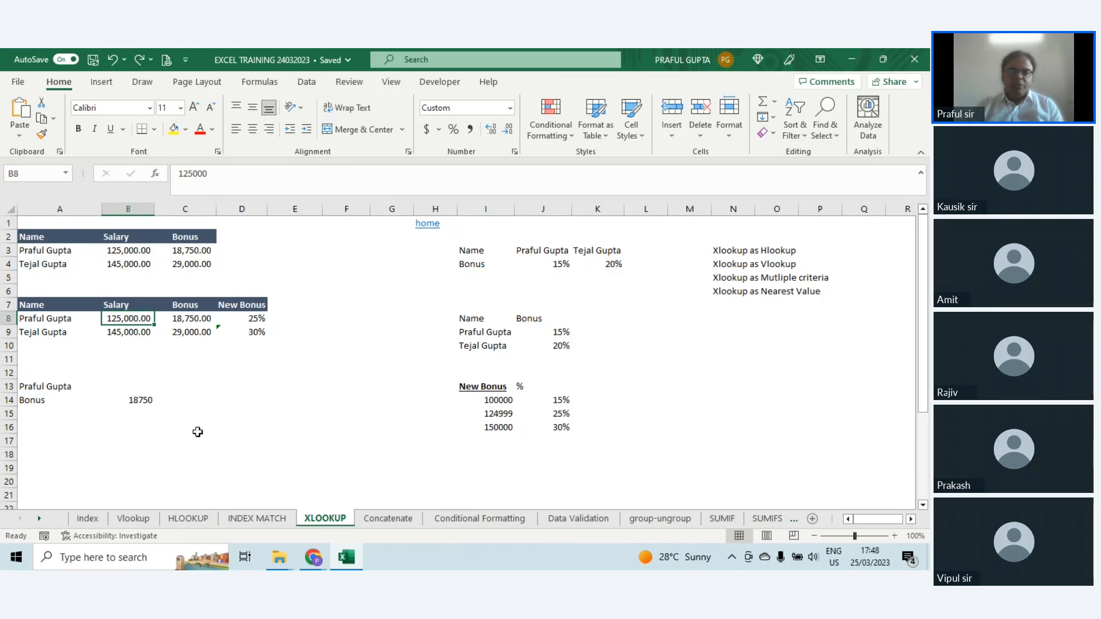
click(197, 318)
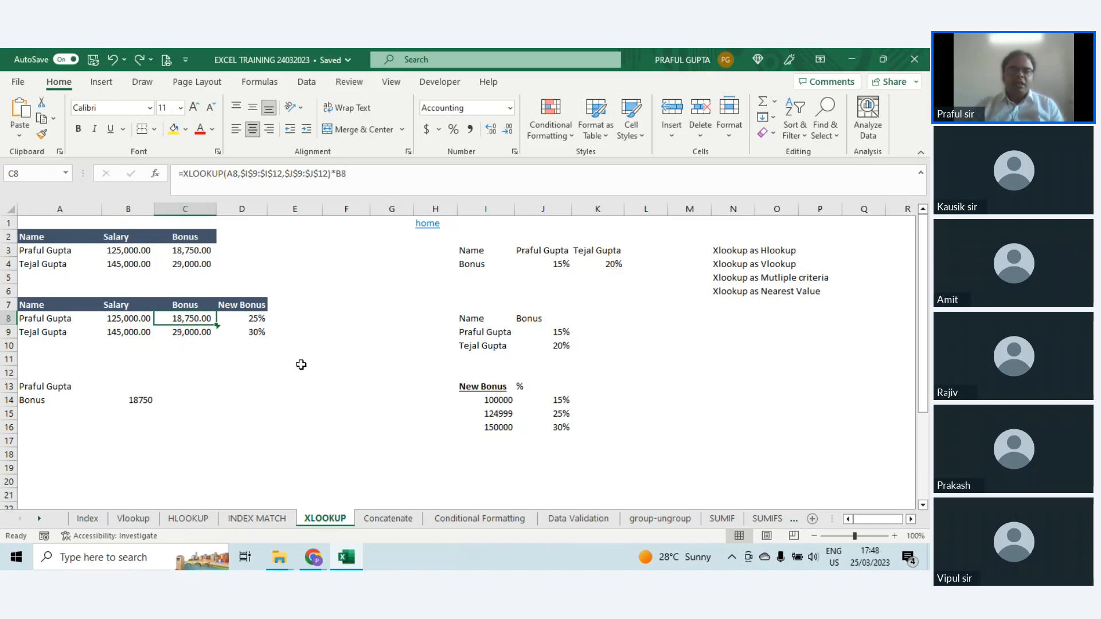
Step: Go through the listed XLOOKUP uses in N3:N6, from HLOOKUP replacement to nearest value
click(727, 250)
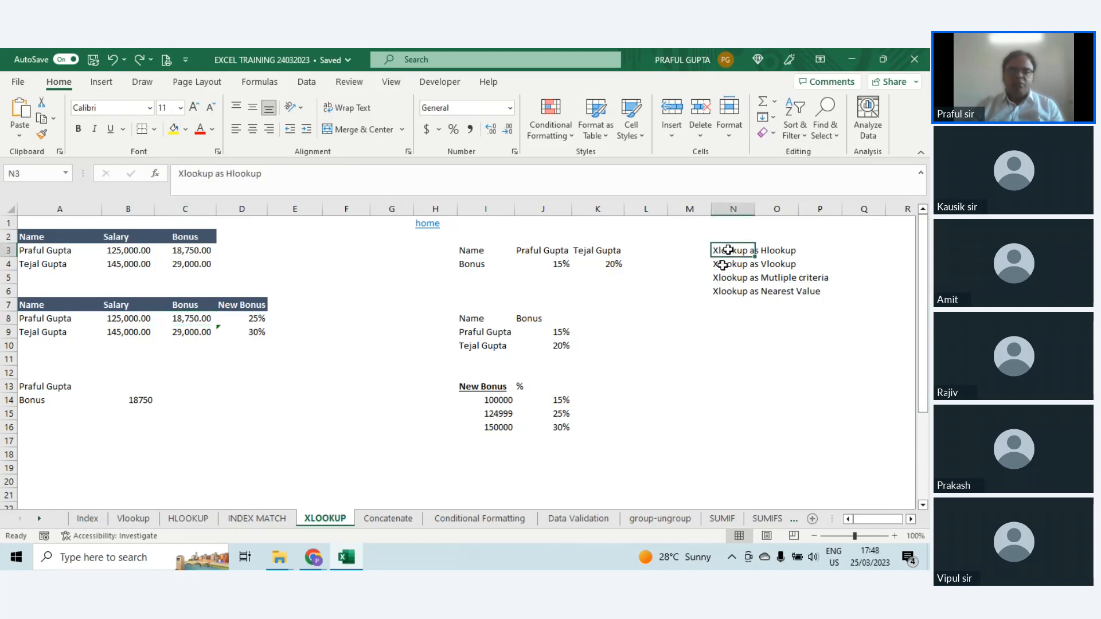
click(722, 266)
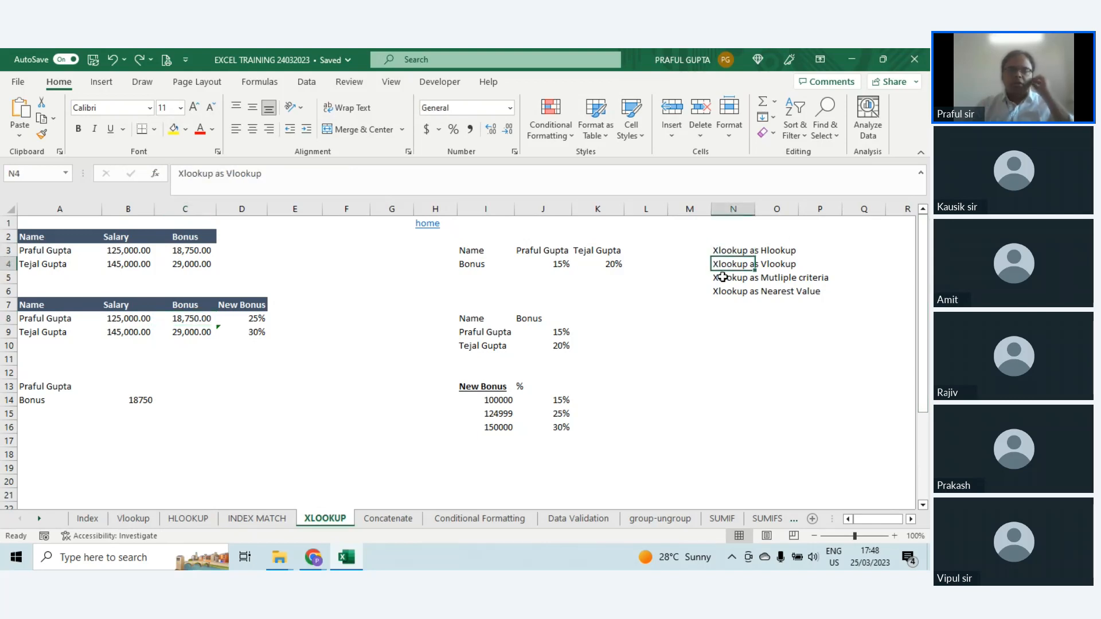
click(722, 277)
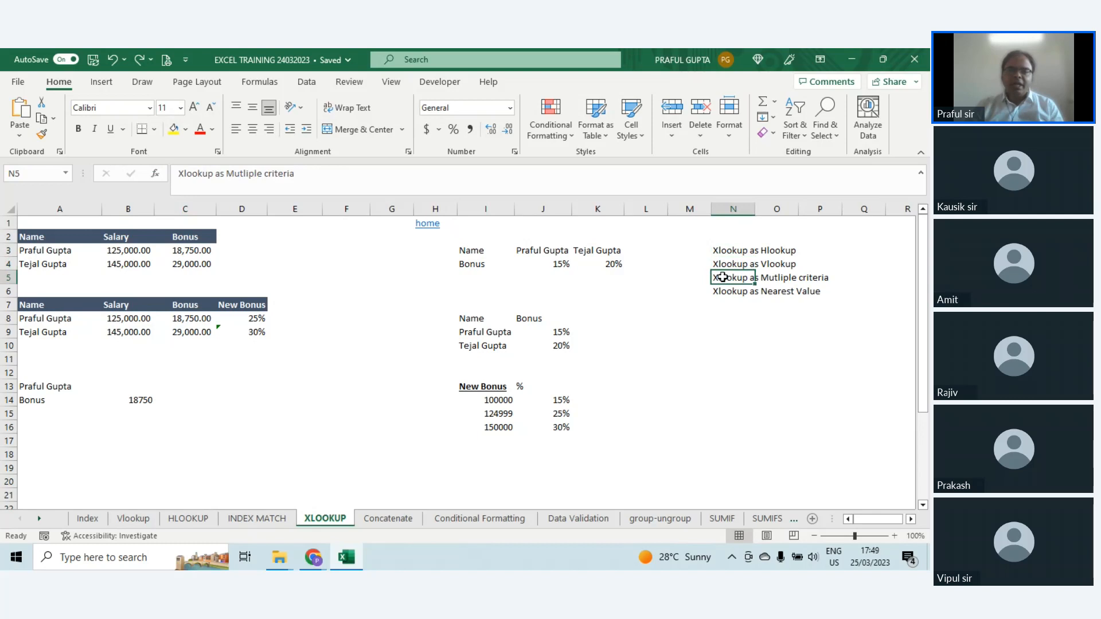
click(722, 291)
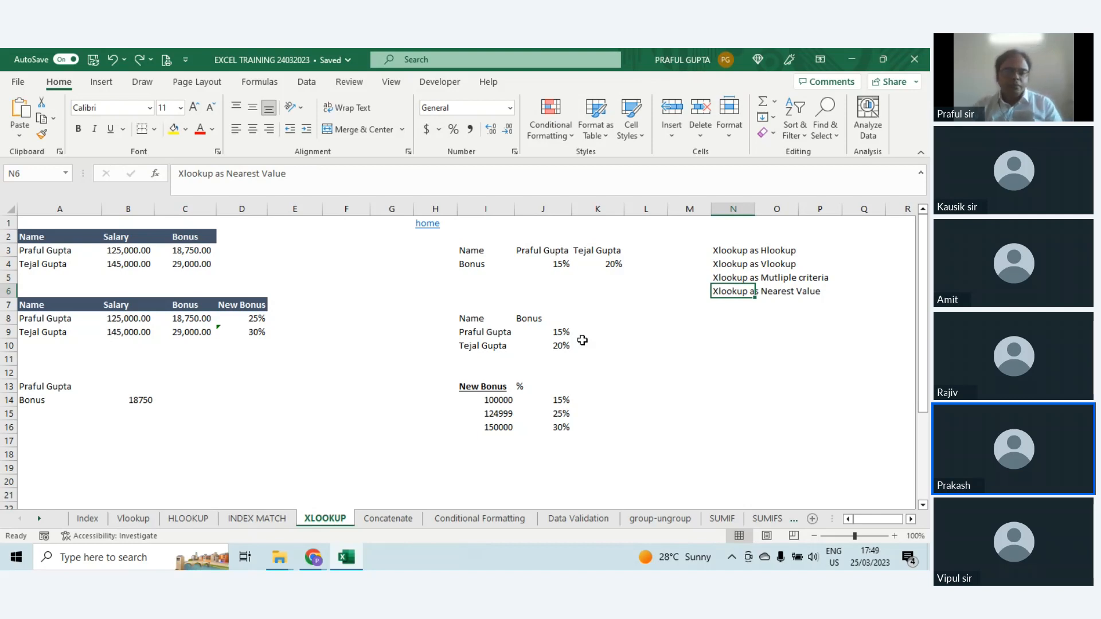
Step: Switch to the webinar window in Google Chrome to check its Q&A, and return to the XLOOKUP sheet in Excel
mouse_move(313, 566)
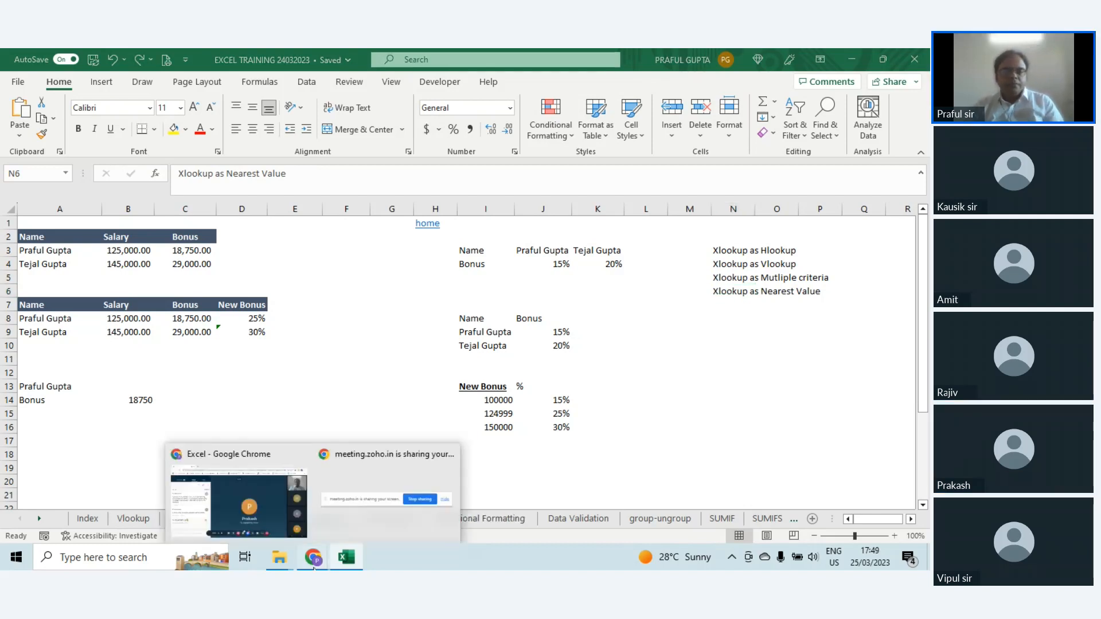
click(277, 515)
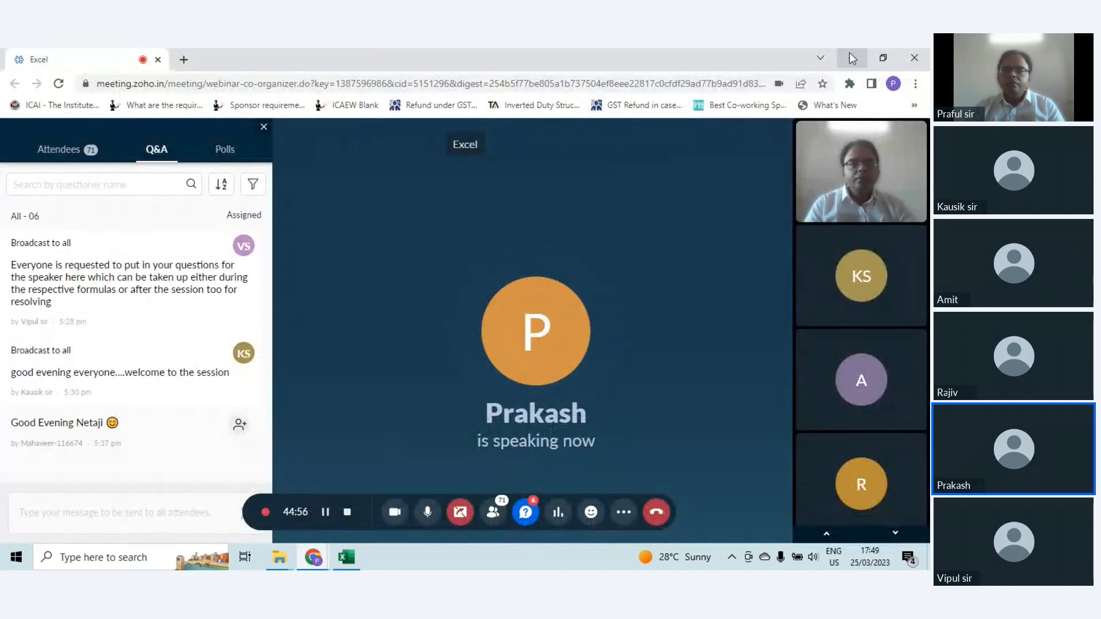
click(850, 57)
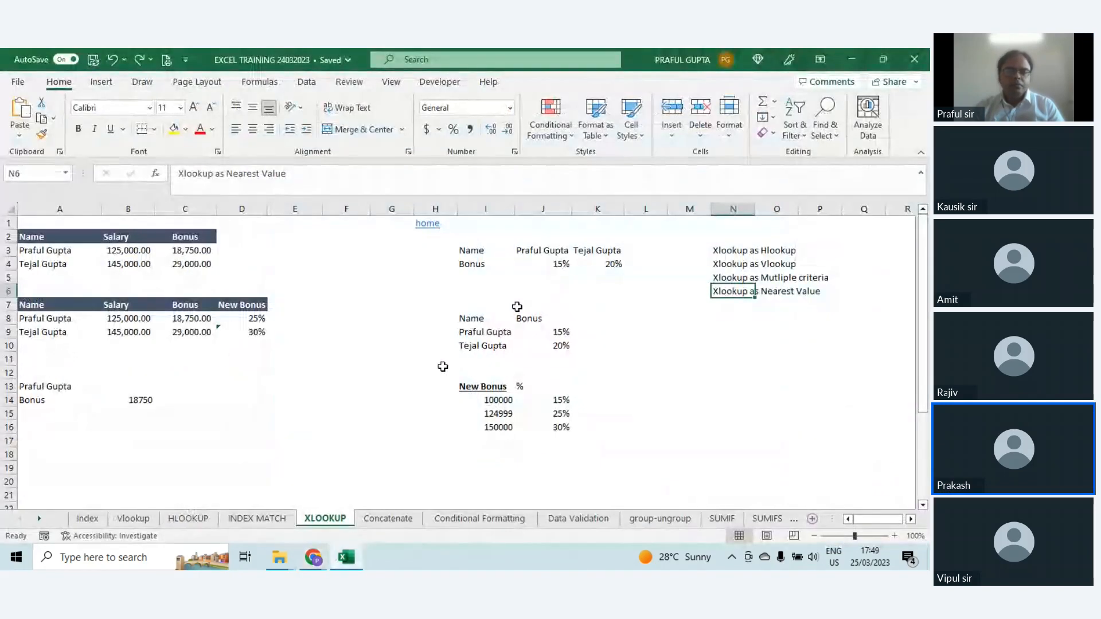
click(398, 372)
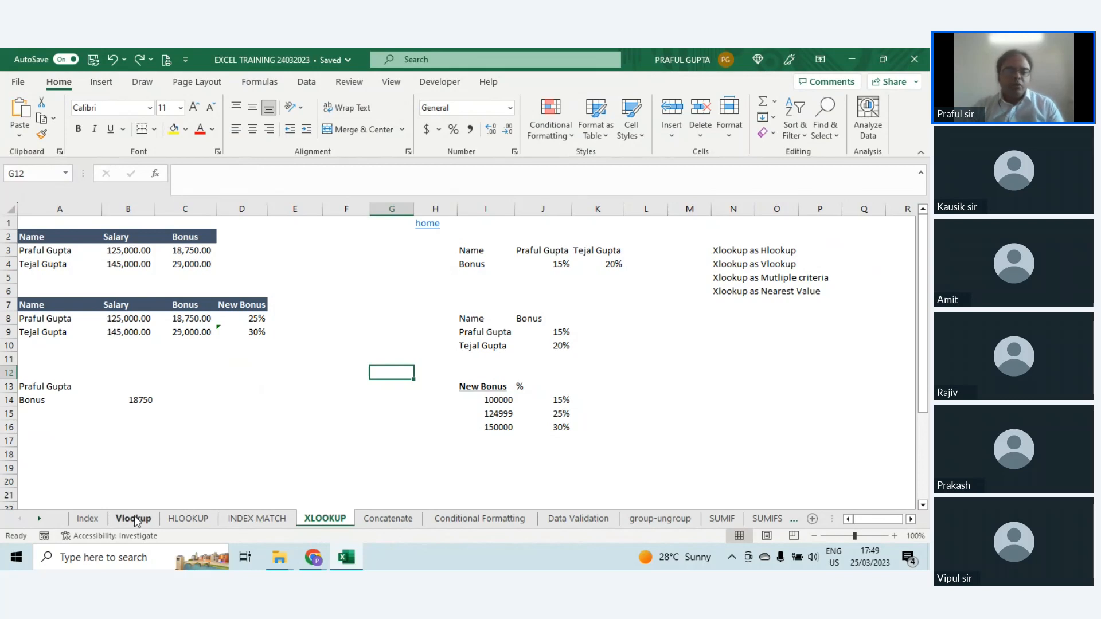
Step: Examine the Bonus formula in C3 and highlight the names in A3:A4 and the bonuses in C3:C4
click(187, 253)
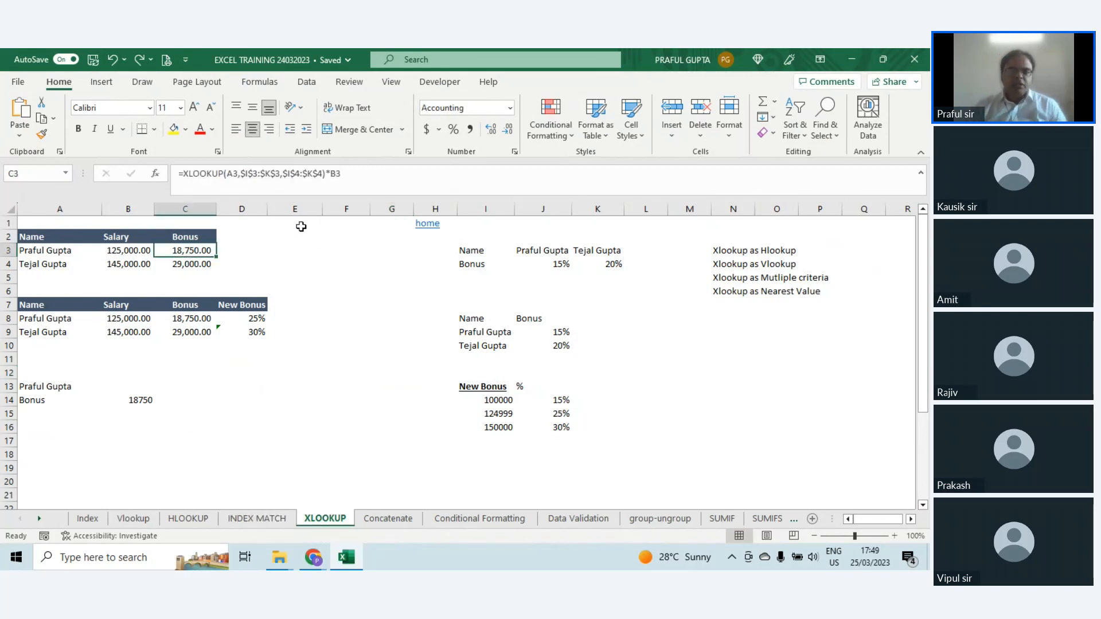
click(288, 252)
click(242, 253)
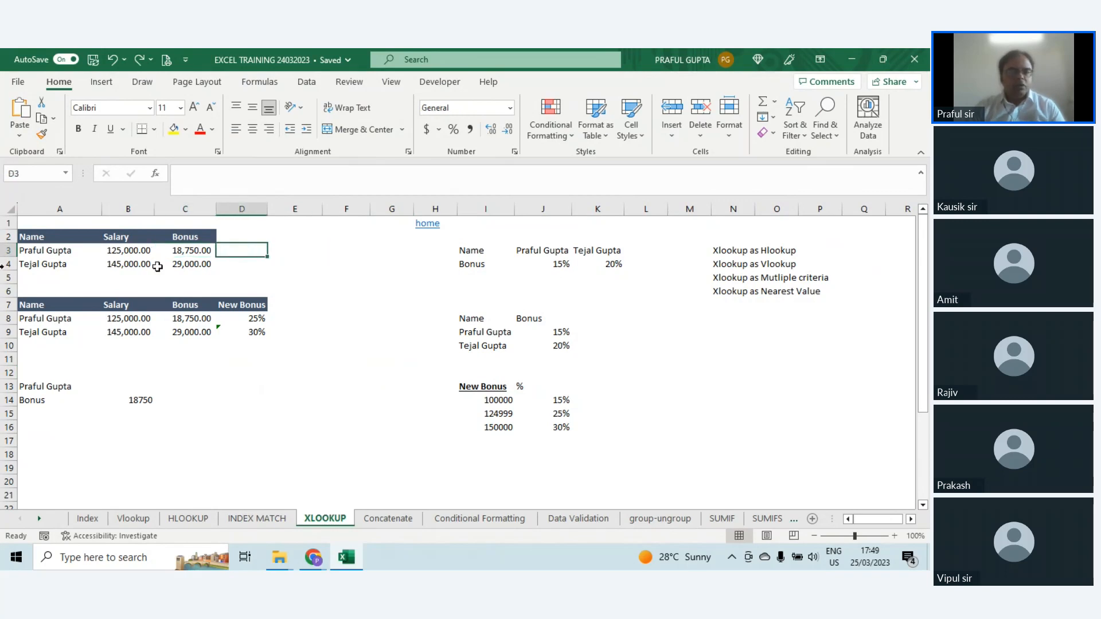
drag(52, 250, 51, 262)
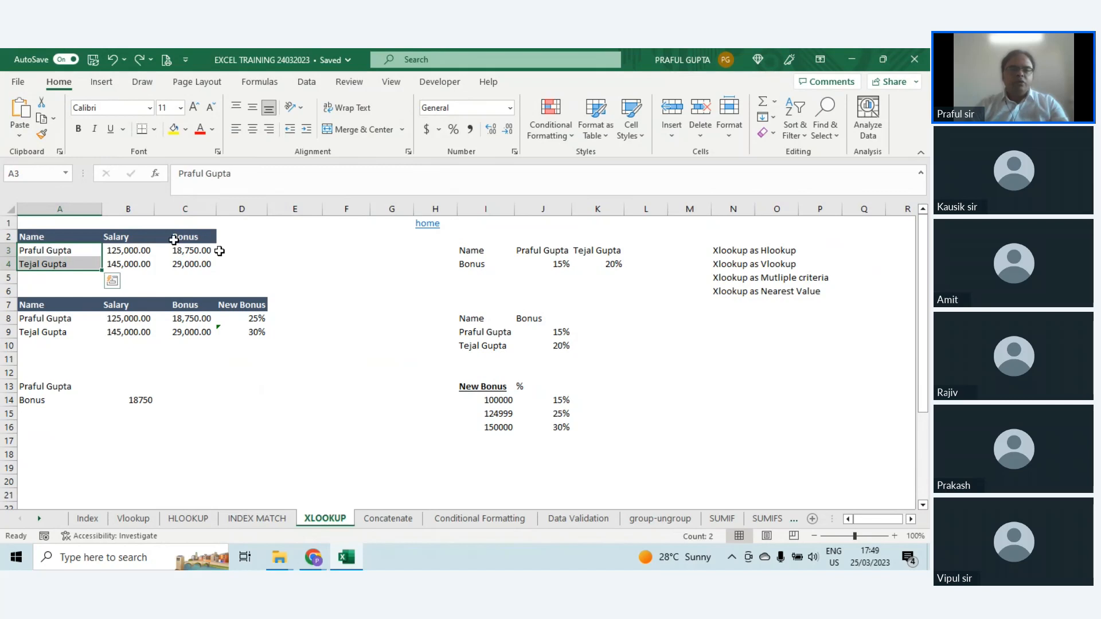
click(239, 250)
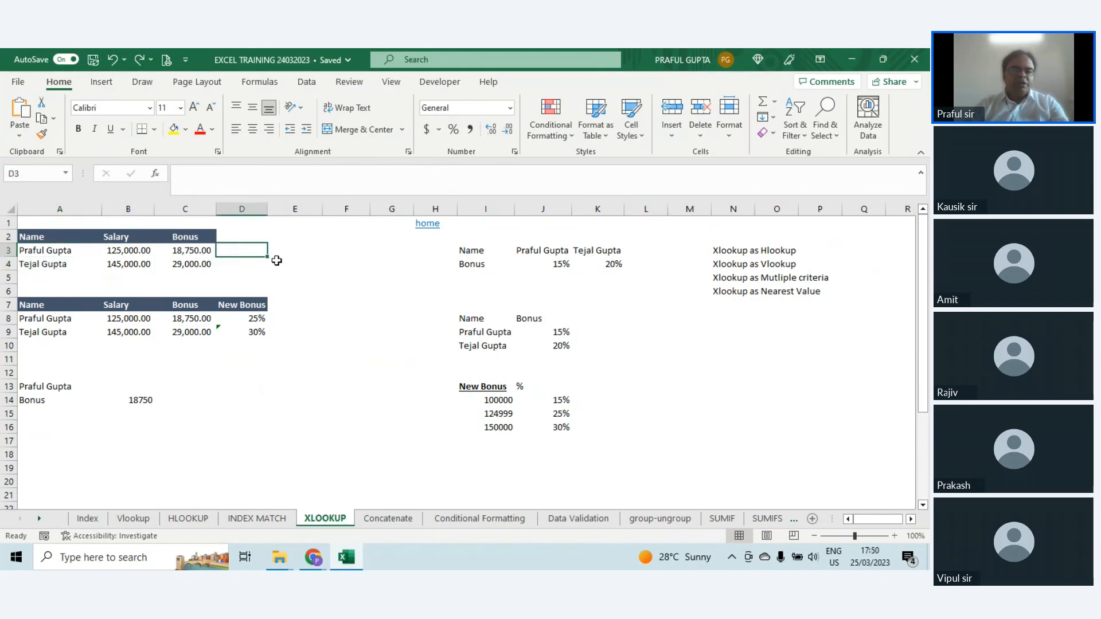
drag(204, 250, 207, 262)
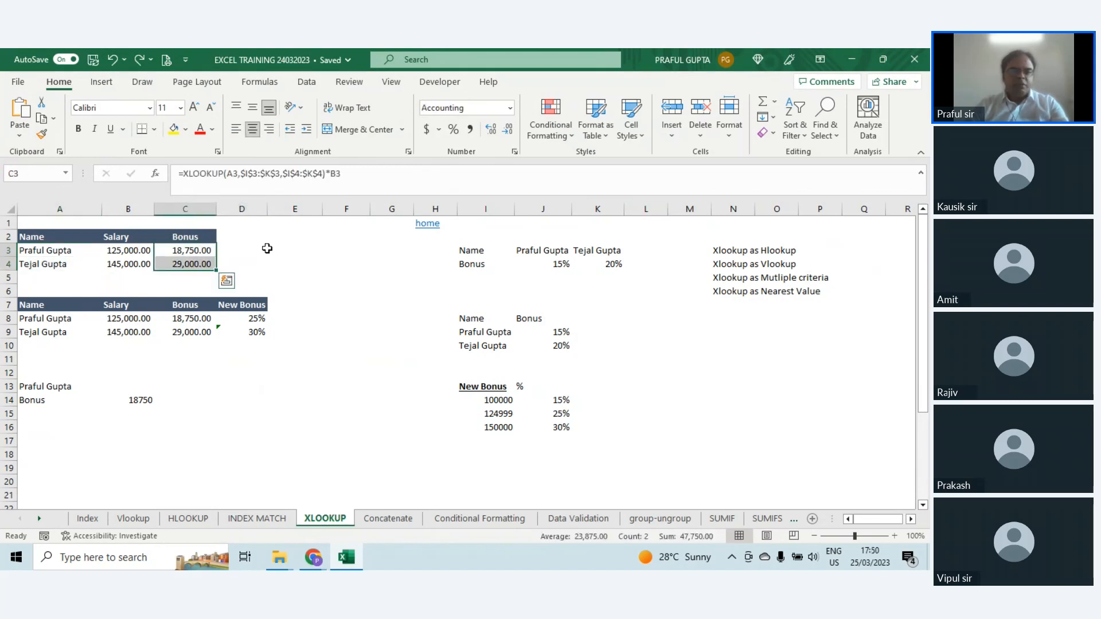
click(265, 249)
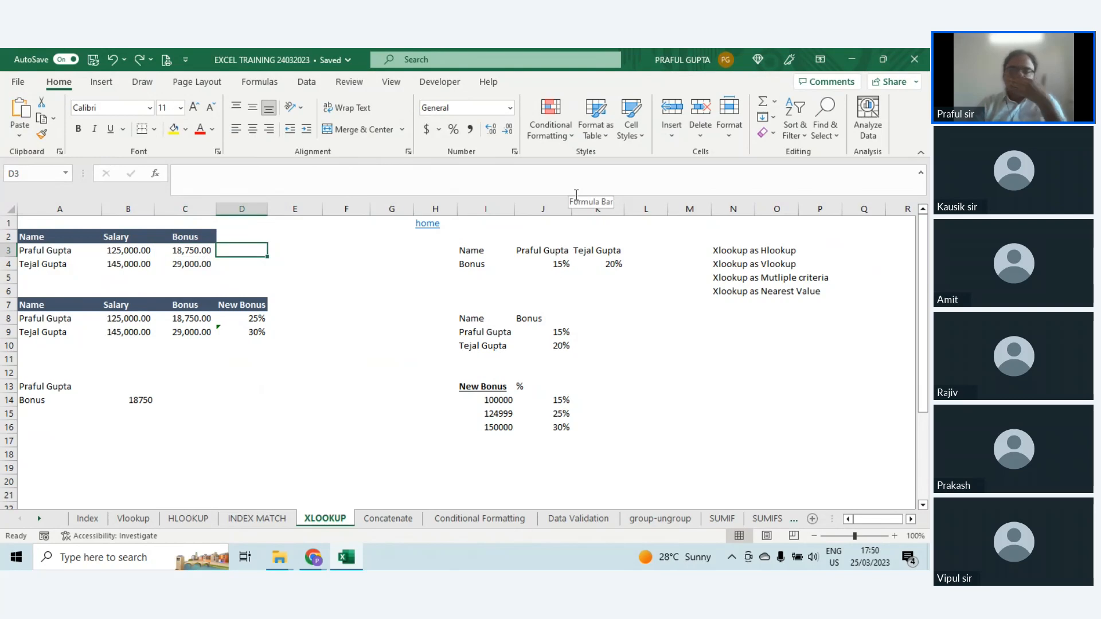
text(=)
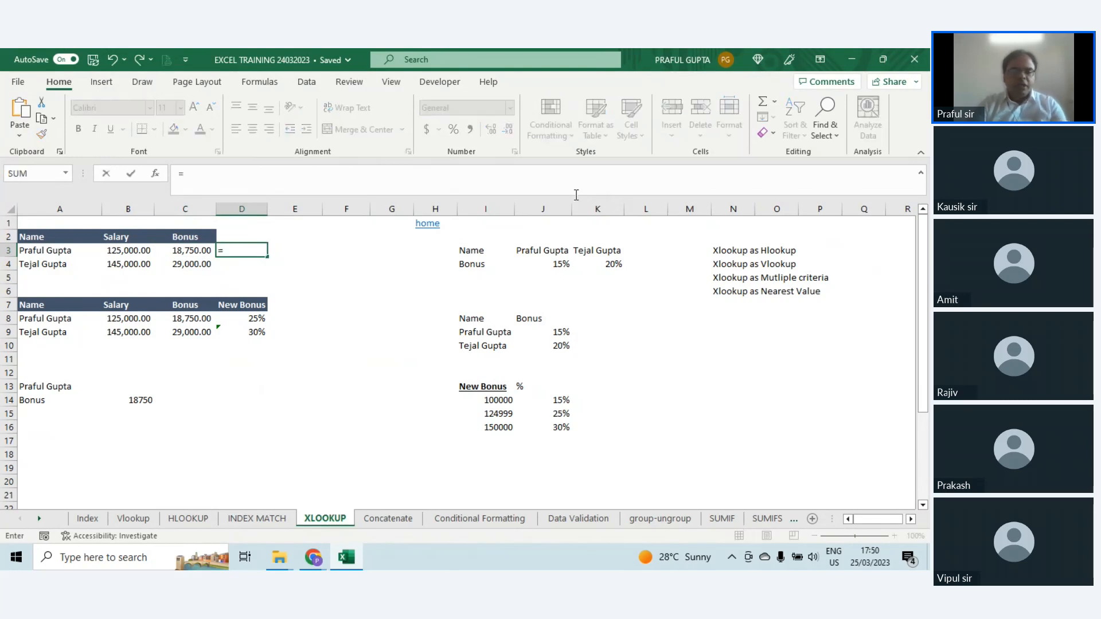
text(xlook)
key(Tab)
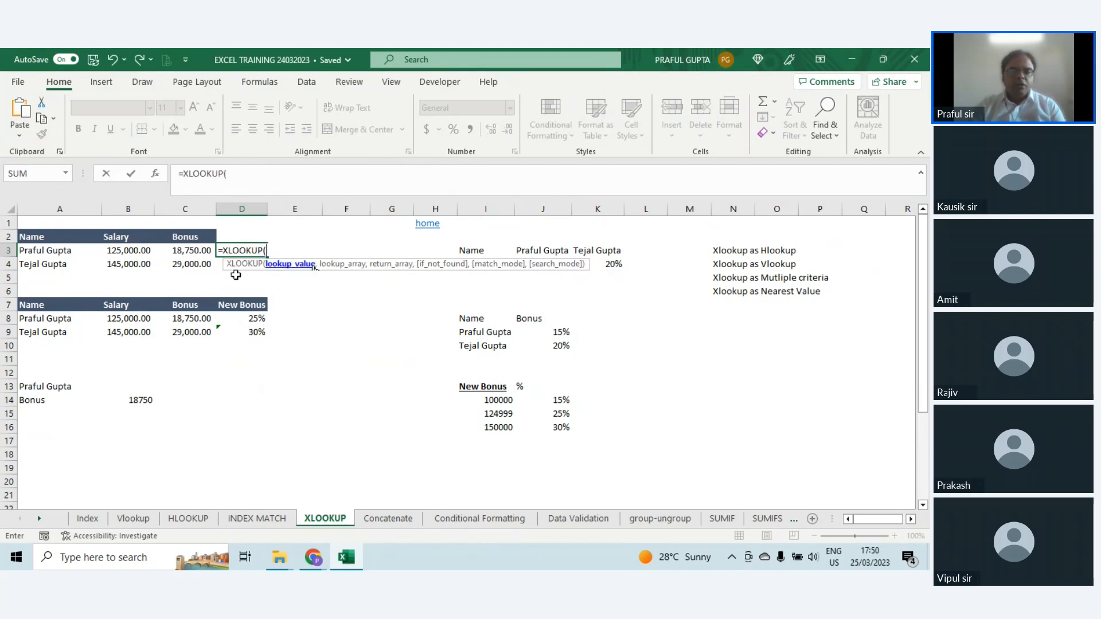
click(49, 251)
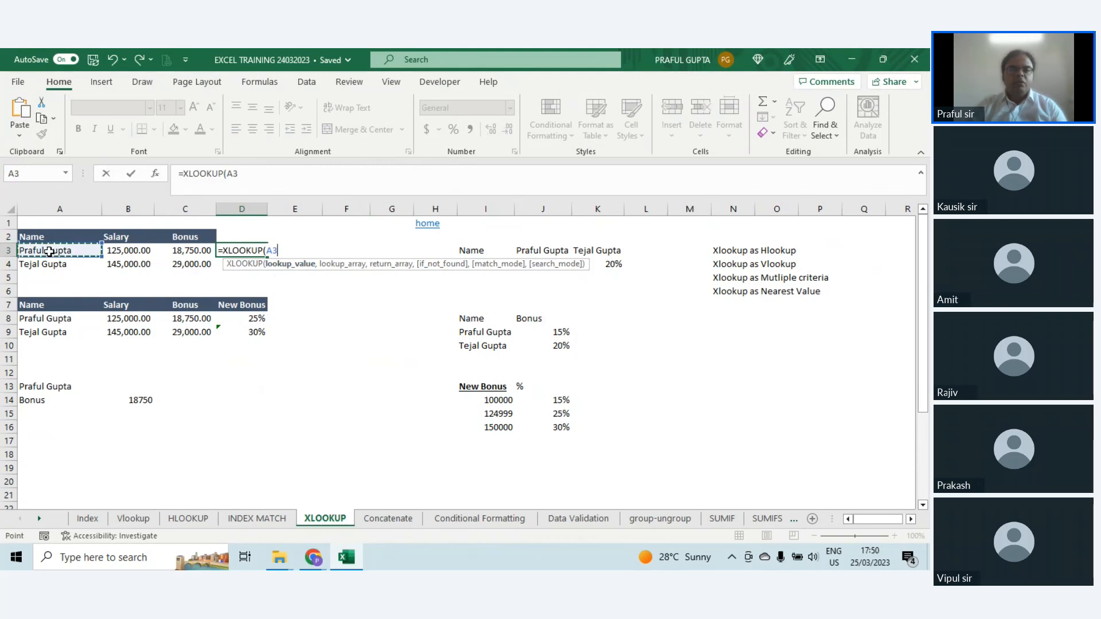
text(,)
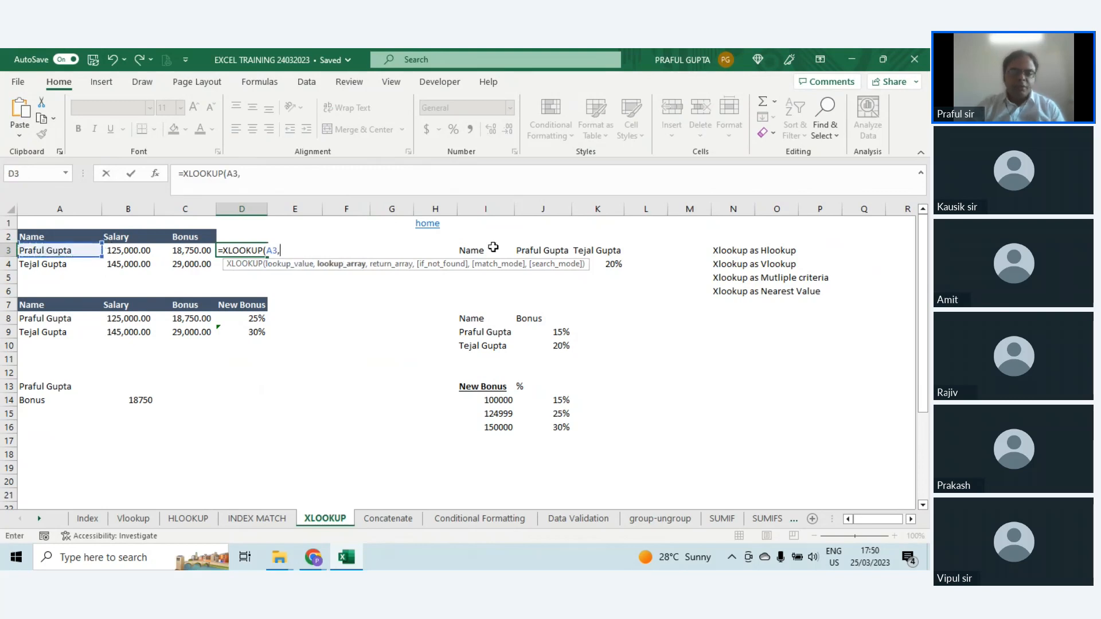
drag(473, 249, 617, 264)
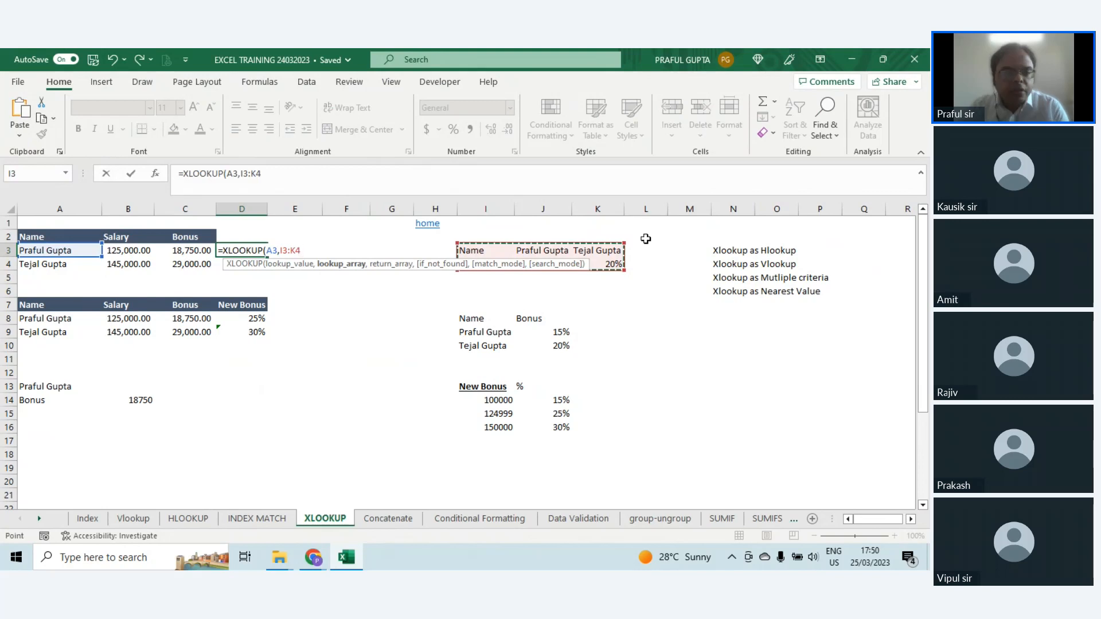
text(,)
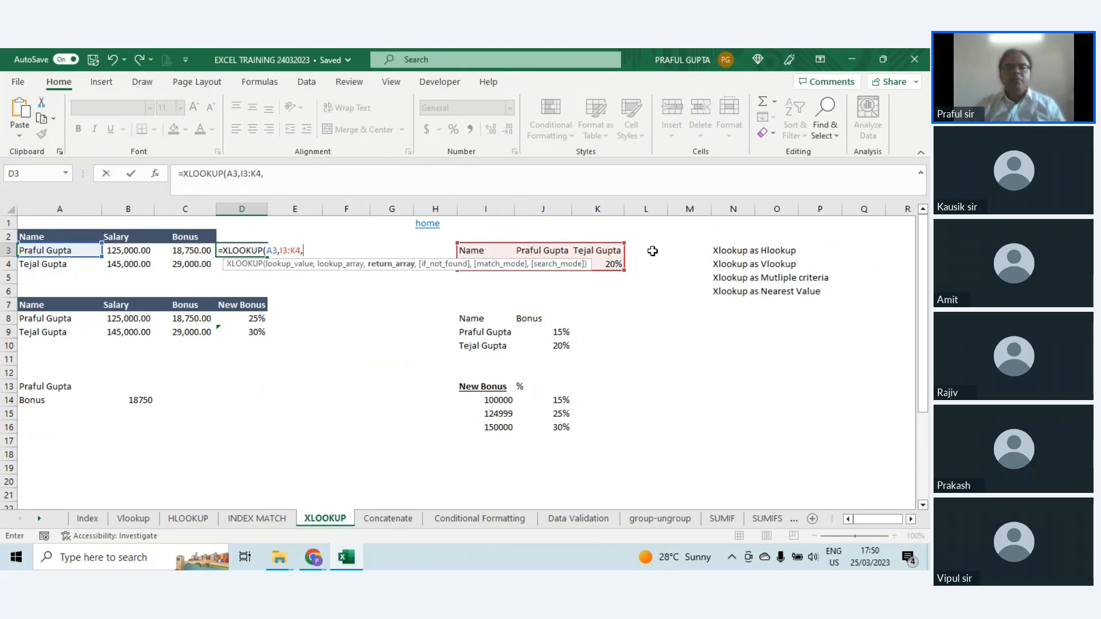
click(645, 251)
key(BackSpace)
key(BackSpace)
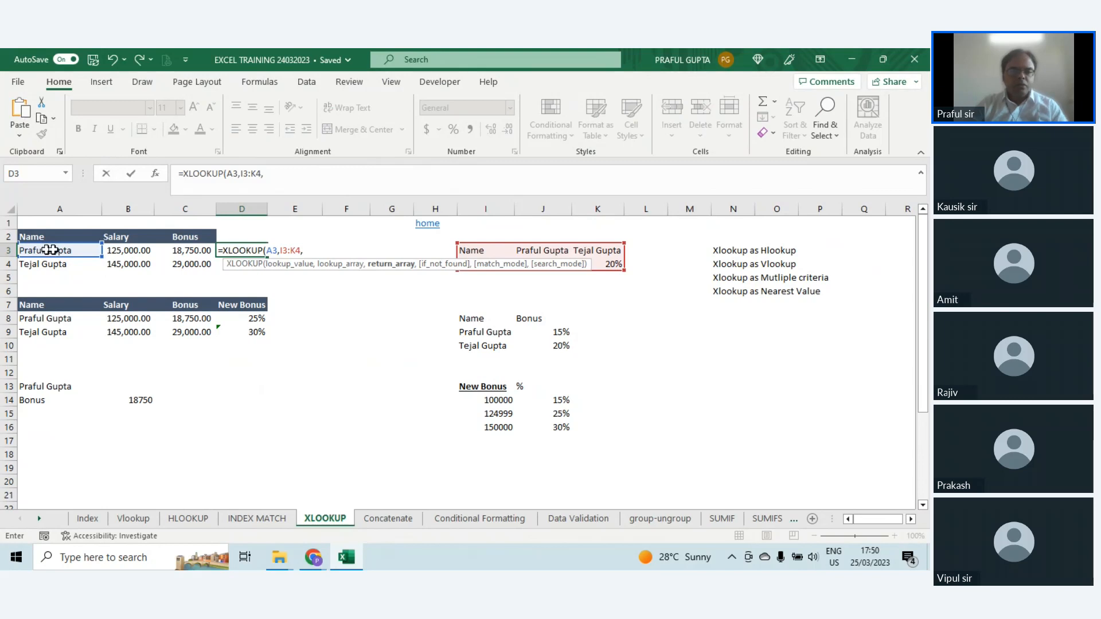
key(Escape)
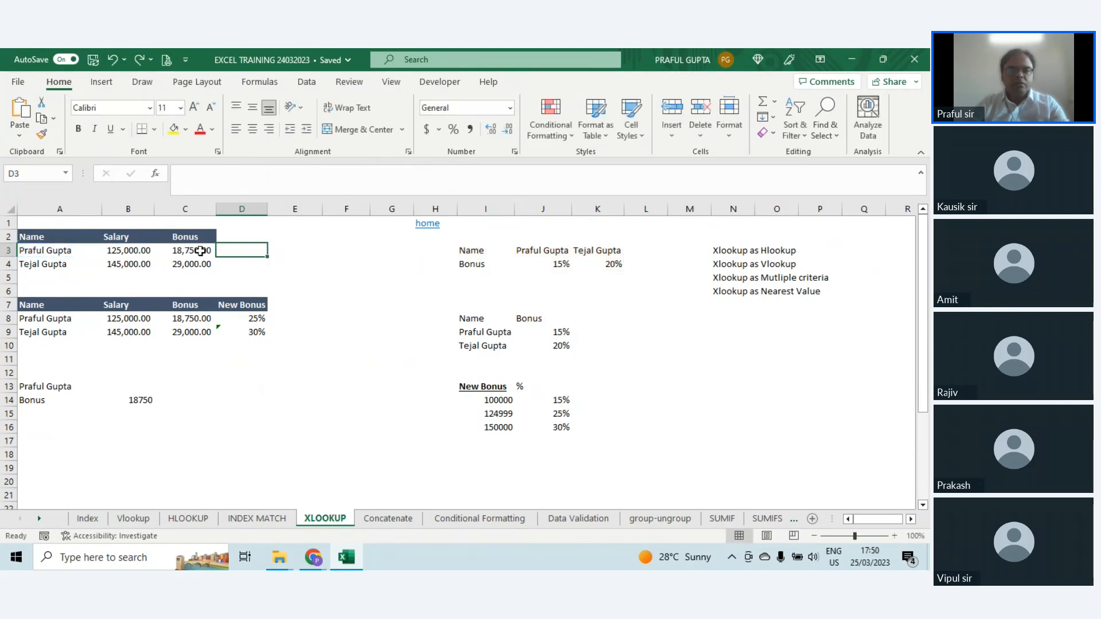
Step: Inspect the ranges referenced by the existing XLOOKUP formula in C3 and leave the formula as it is
click(199, 251)
key(F2)
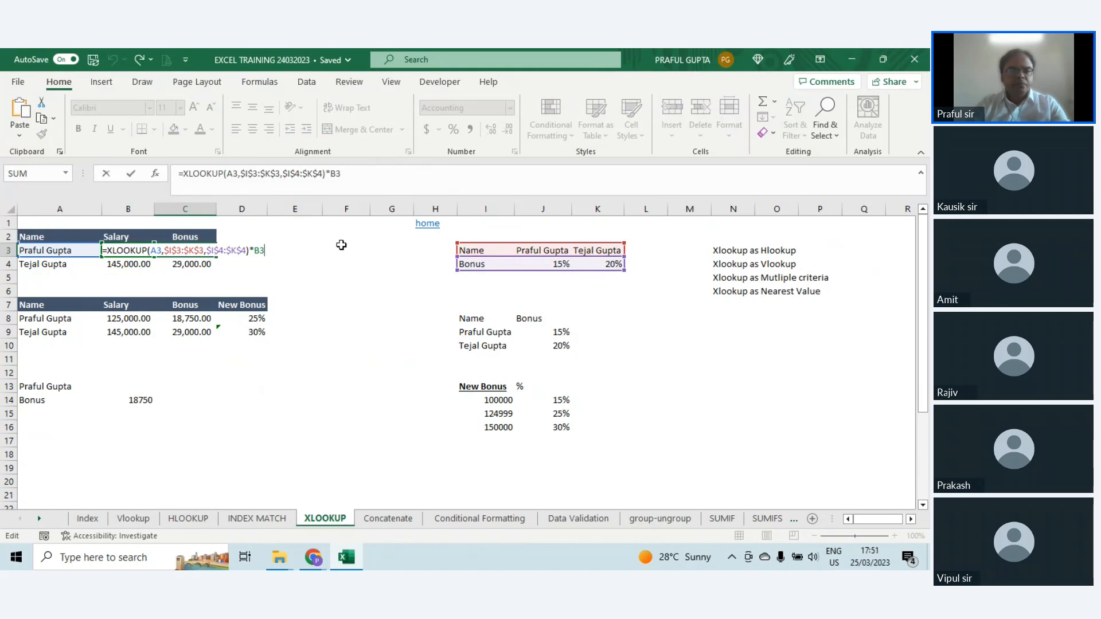
key(ctrl+Return)
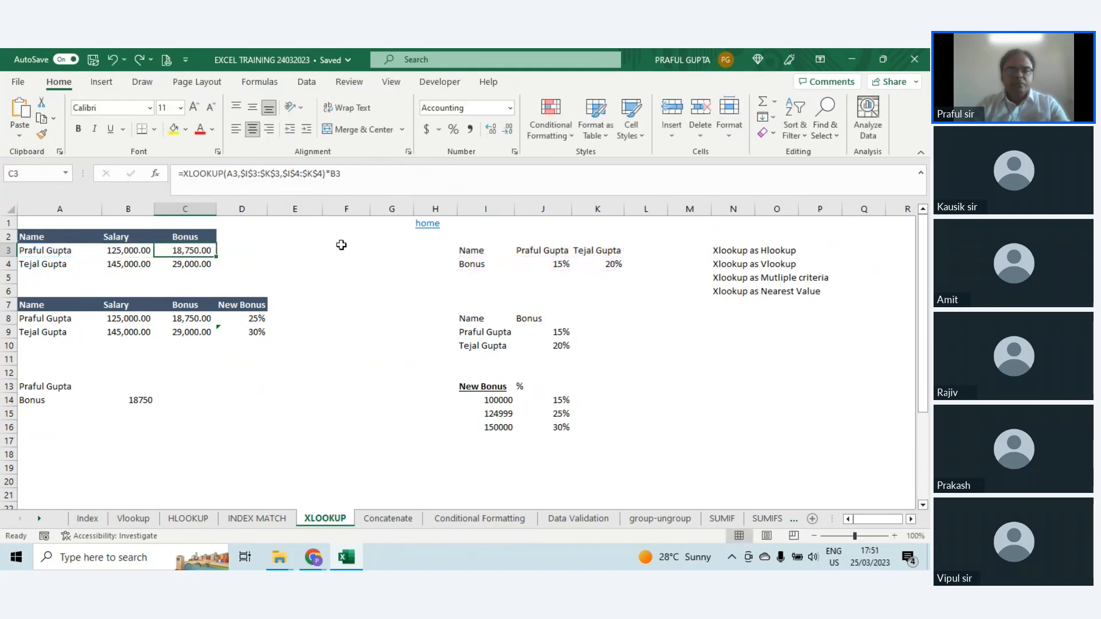
Step: Build an XLOOKUP formula in D3 with lookup value A3, lookup array I3:K3 and return array I4:K4
key(Right)
text(=xl)
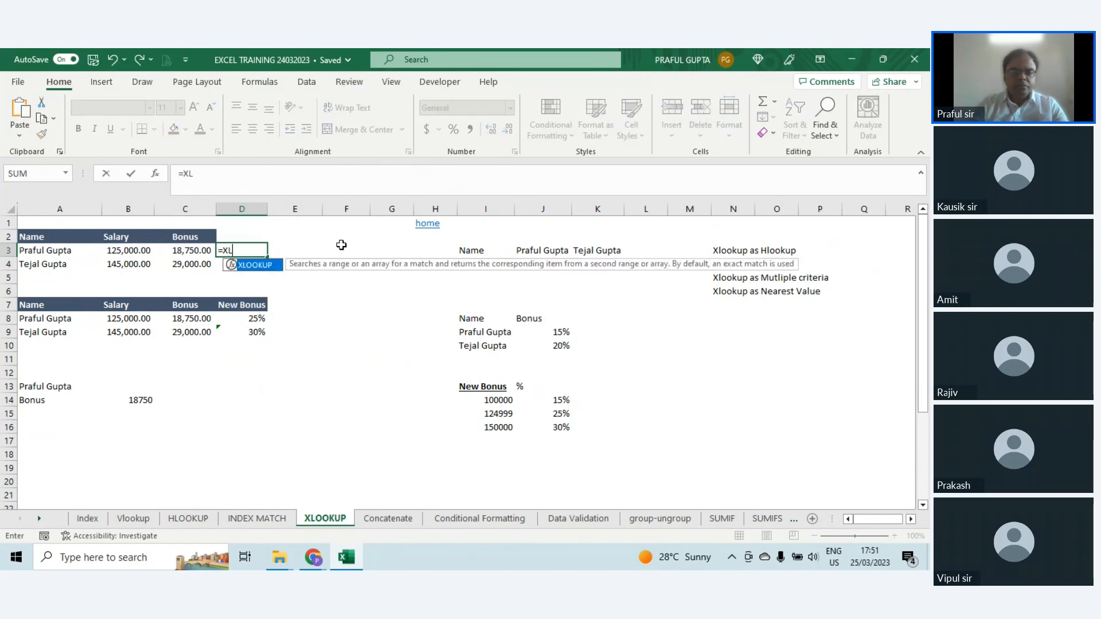
key(Tab)
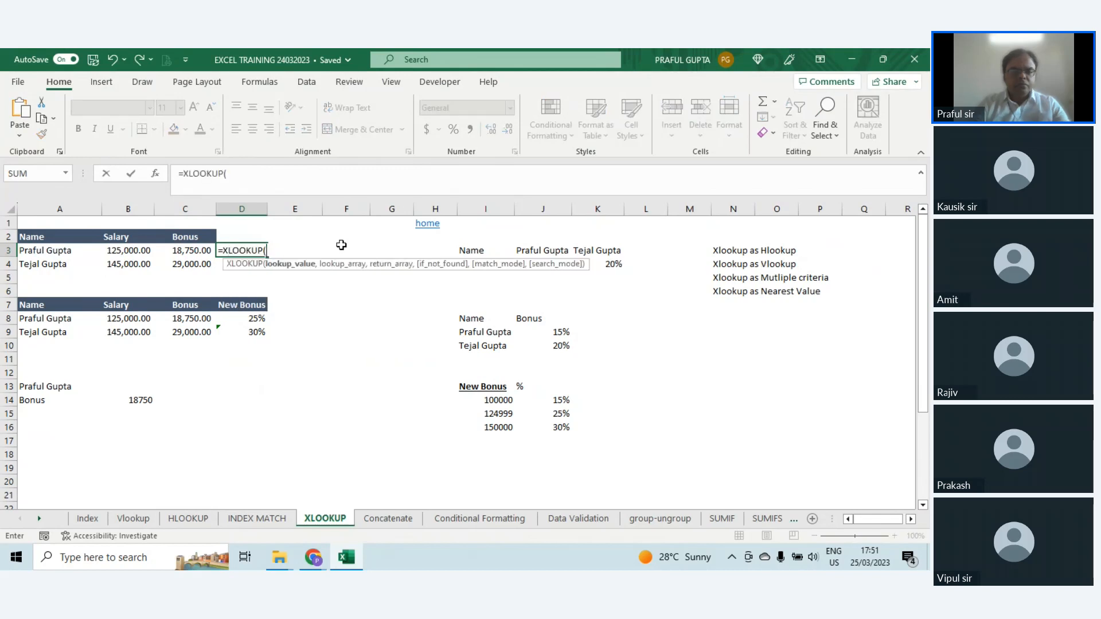
click(44, 252)
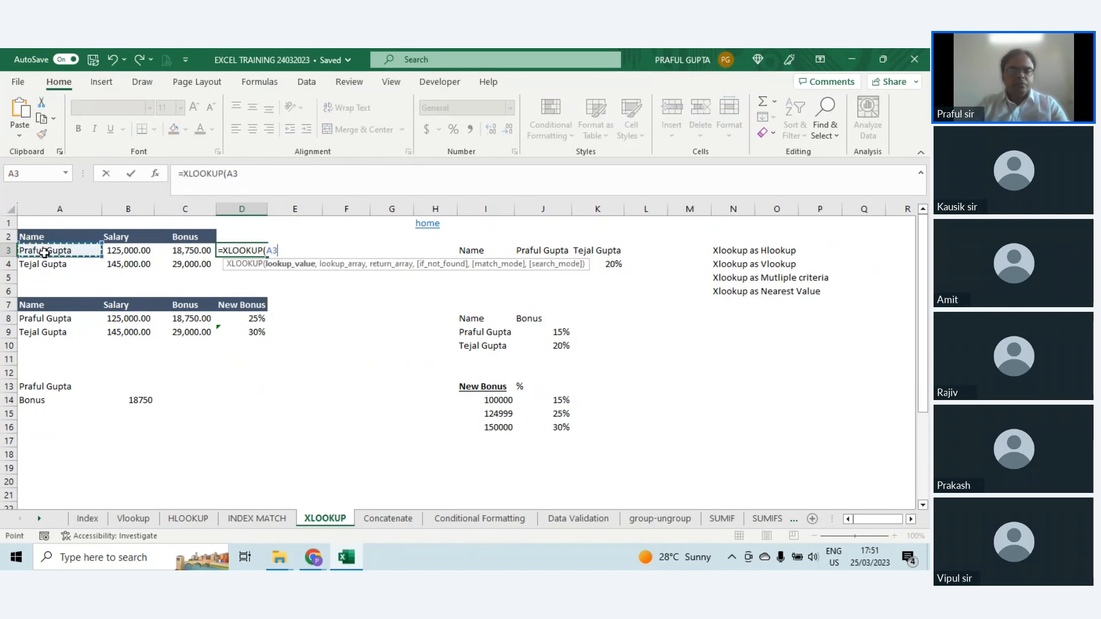
text(,)
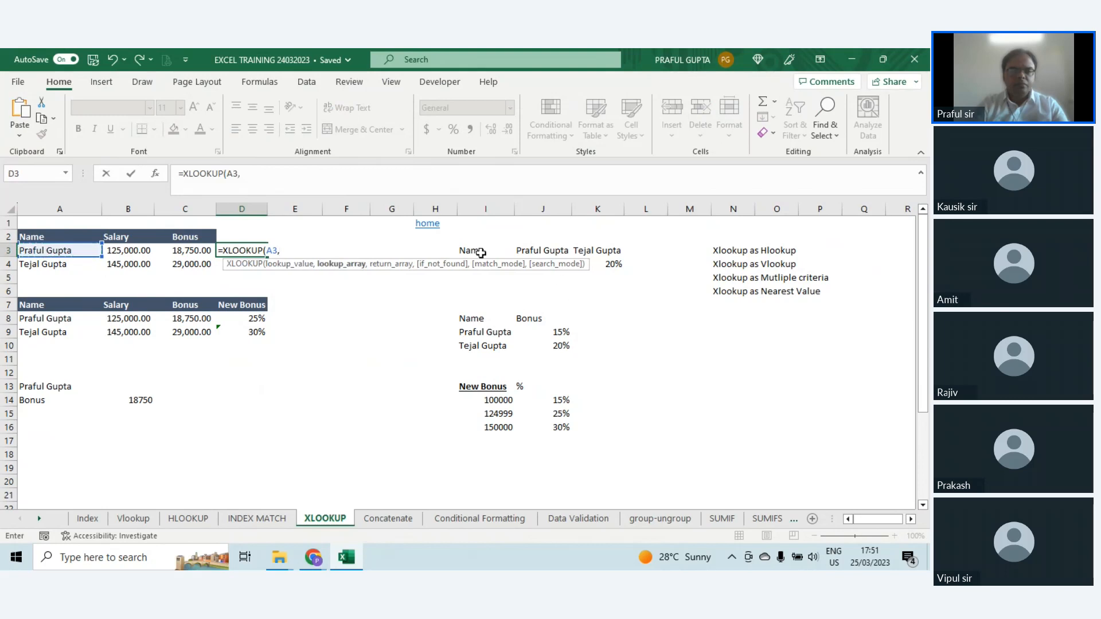
drag(481, 252, 592, 253)
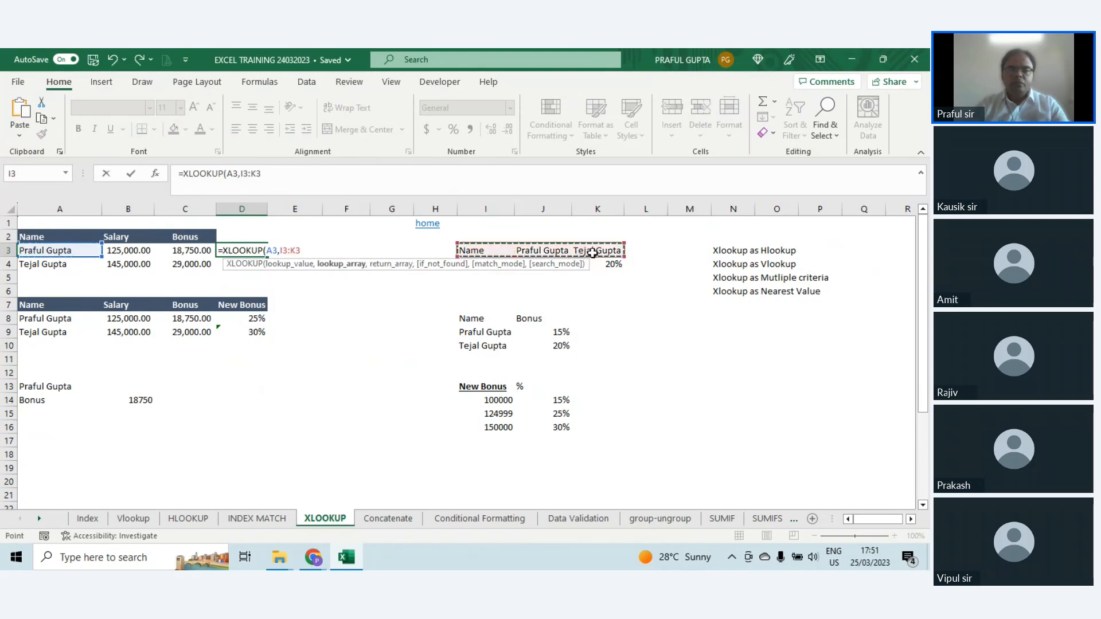
text(,)
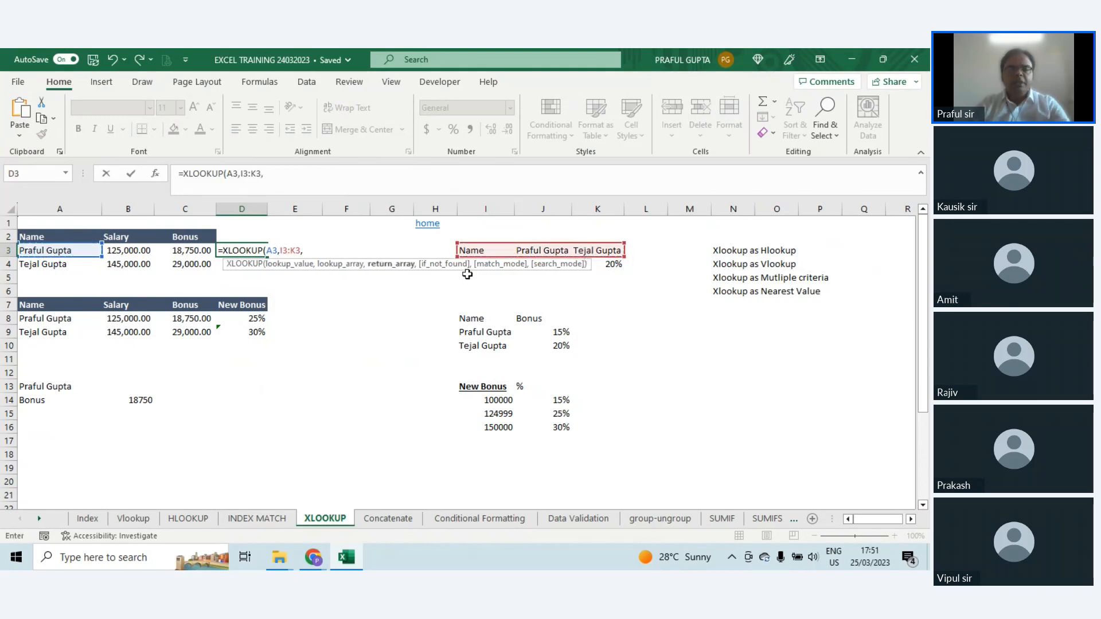
drag(613, 263, 476, 264)
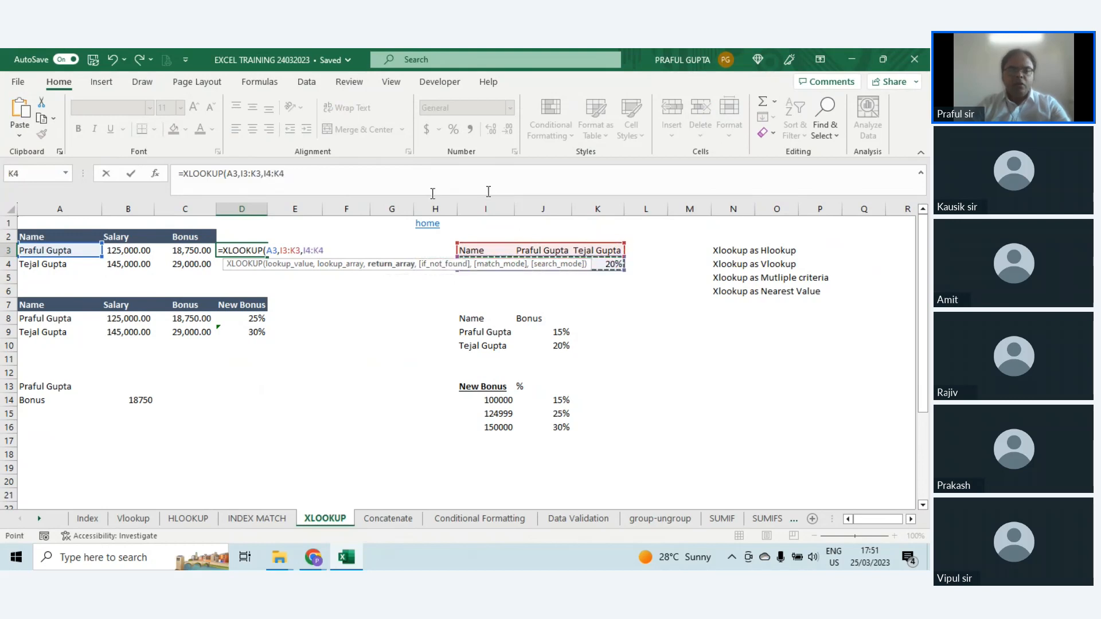
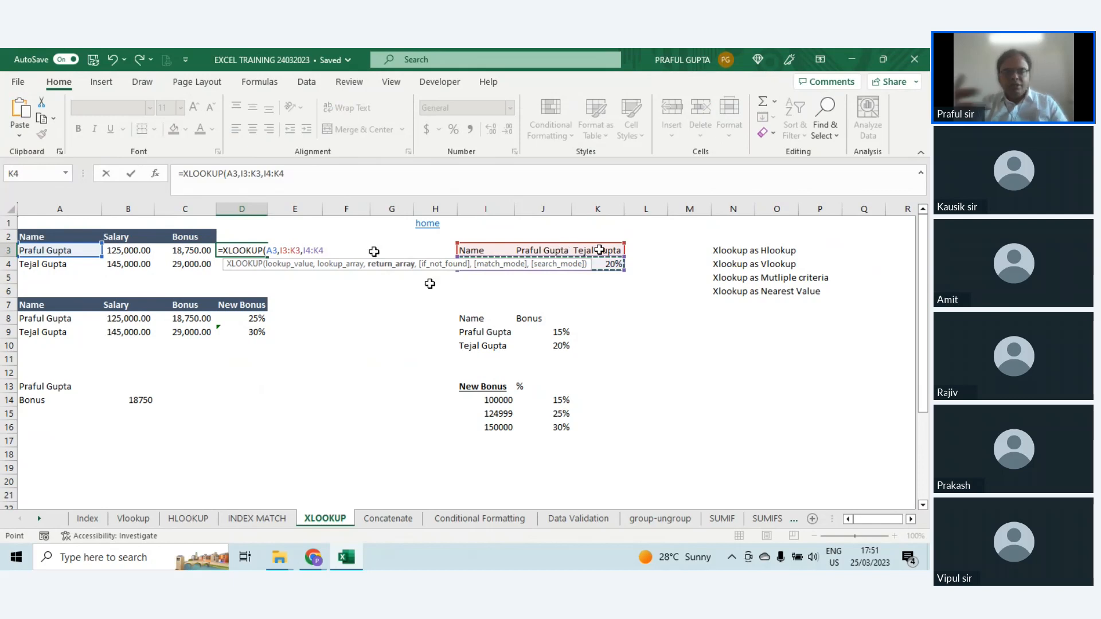
Step: Commit the XLOOKUP formula in D3 and clear the employee name from J3 in the horizontal bonus table
key(Return)
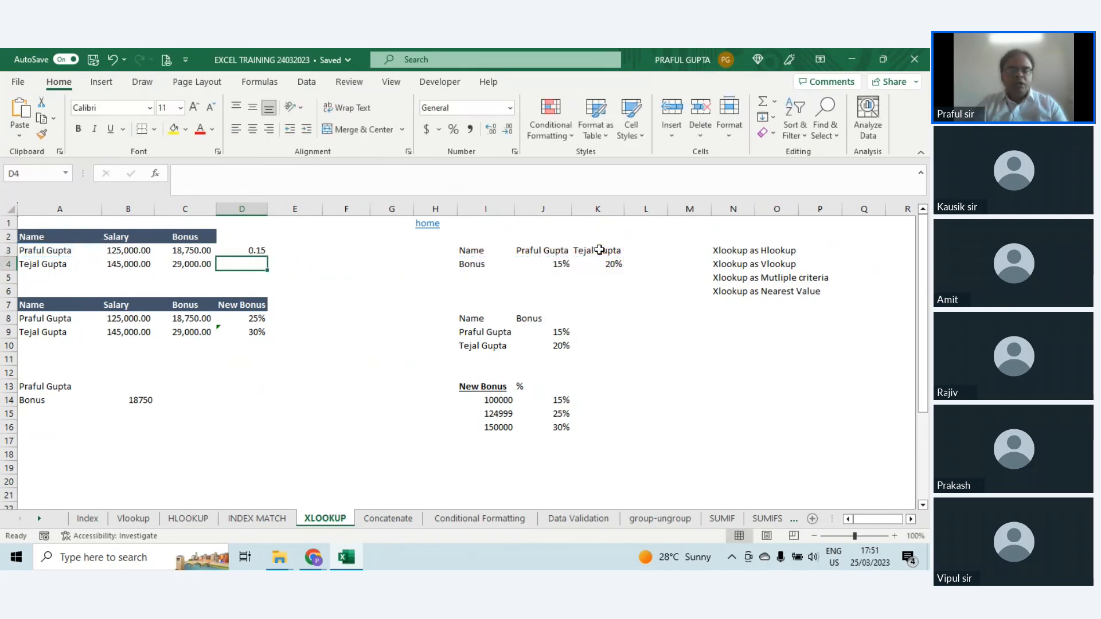
key(Up)
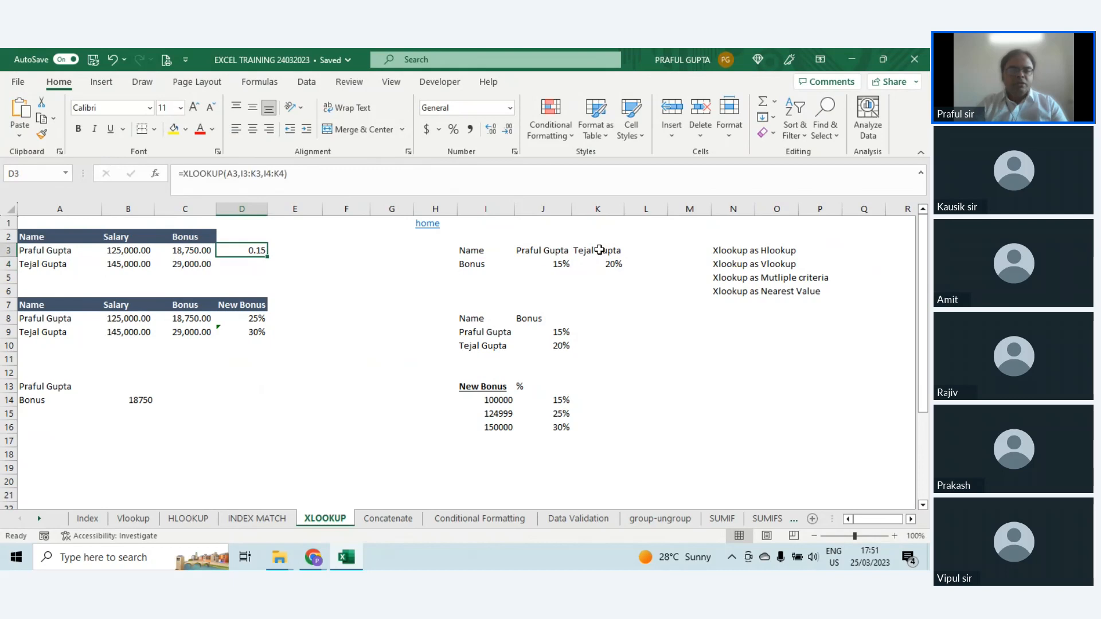
click(546, 250)
click(552, 262)
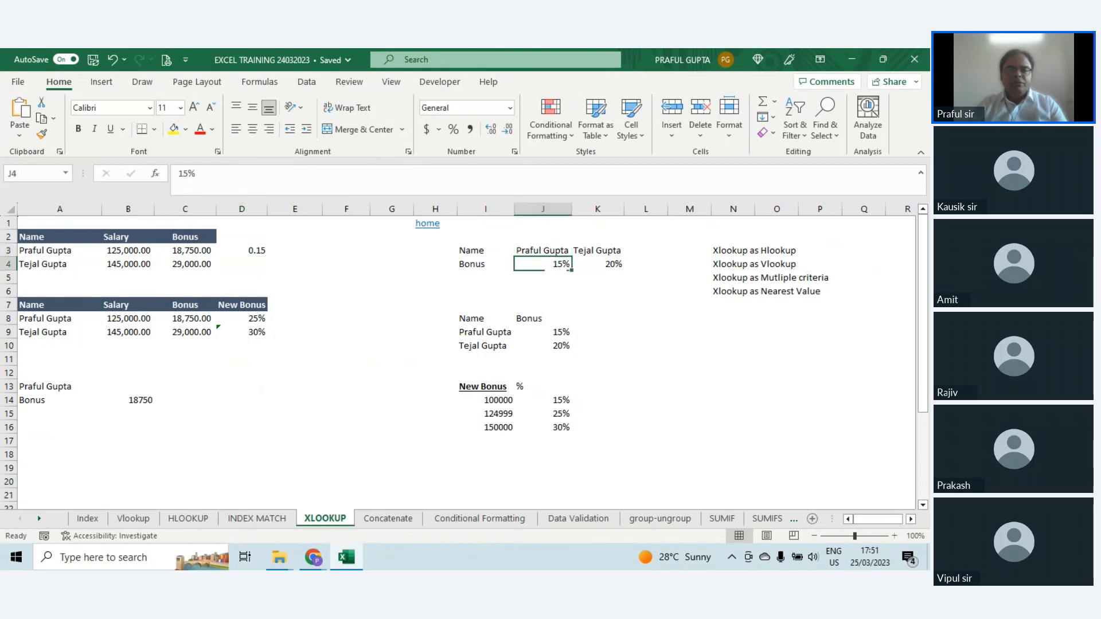
click(549, 247)
key(F2)
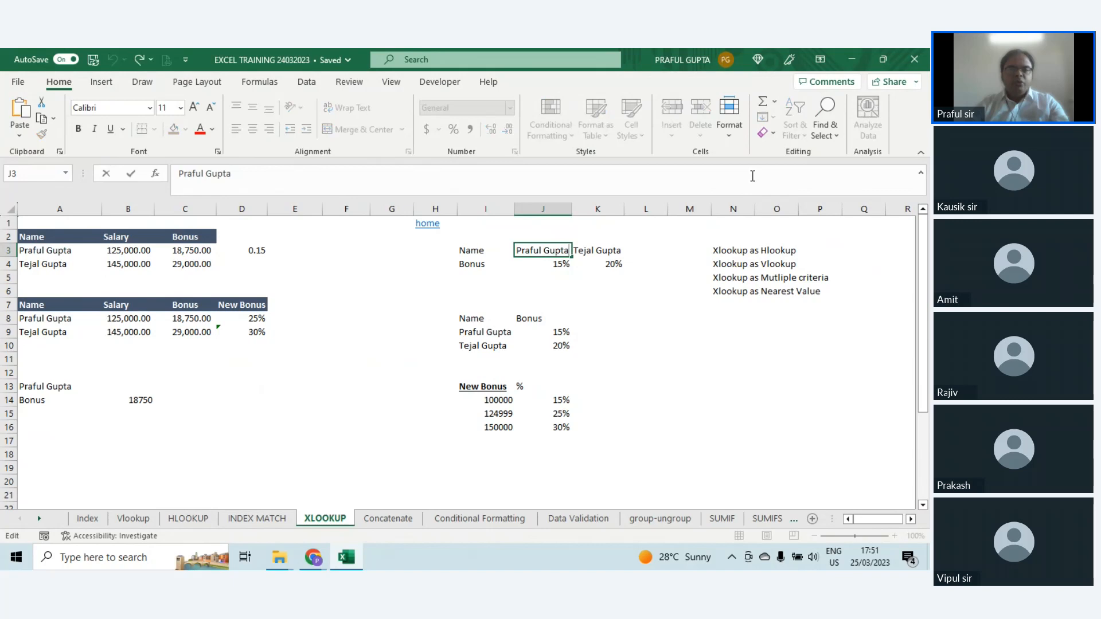
key(Escape)
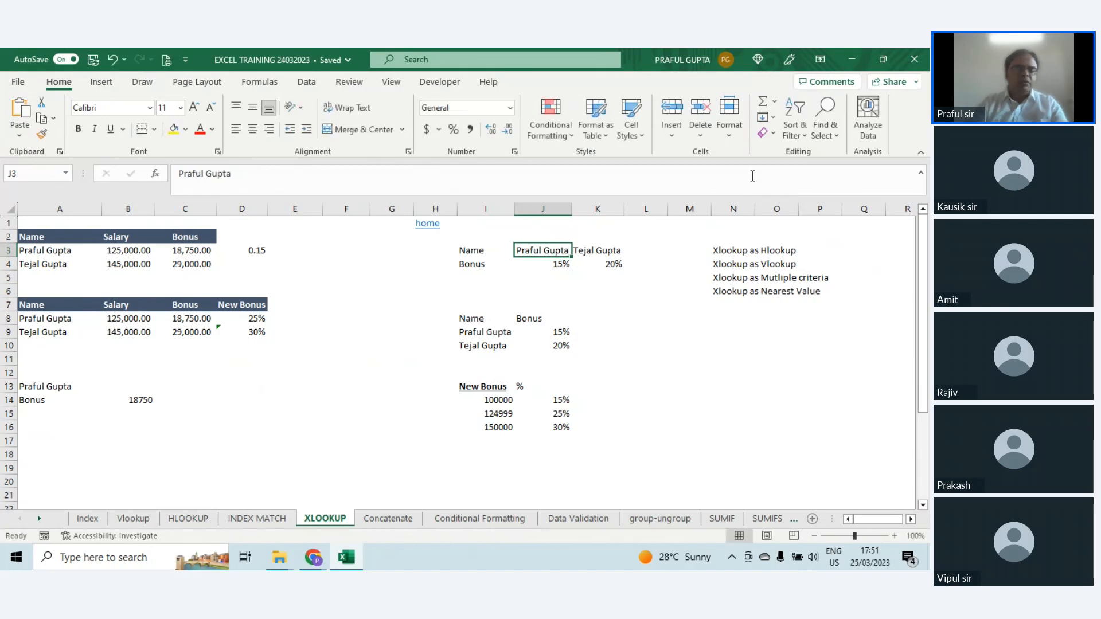
key(Delete)
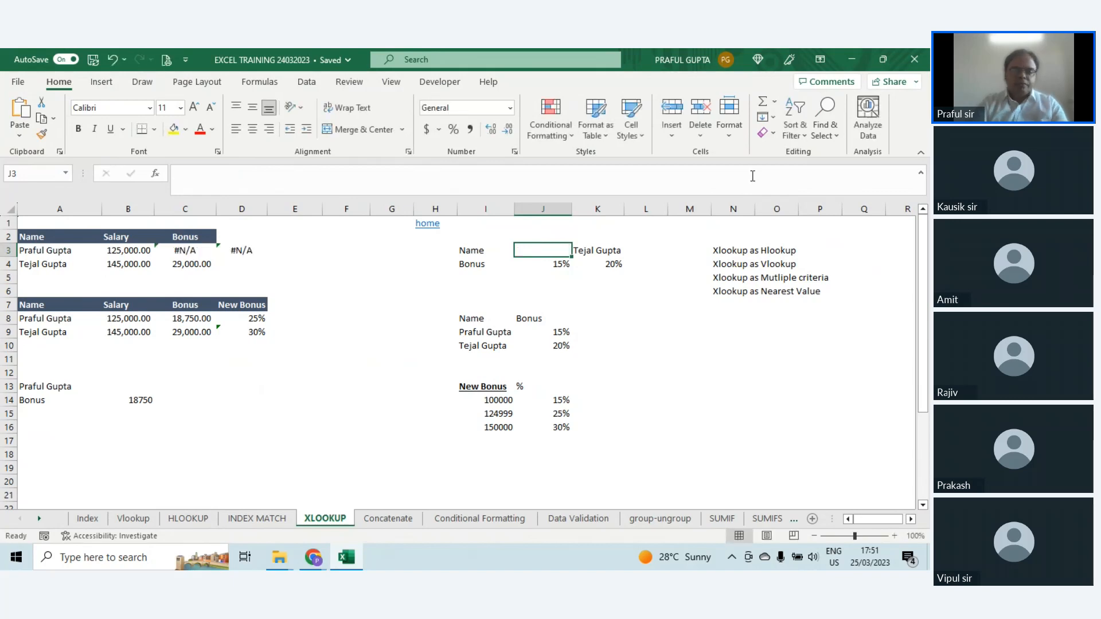
Step: Add 0 as the if_not_found argument of the XLOOKUP formula in D3
click(235, 250)
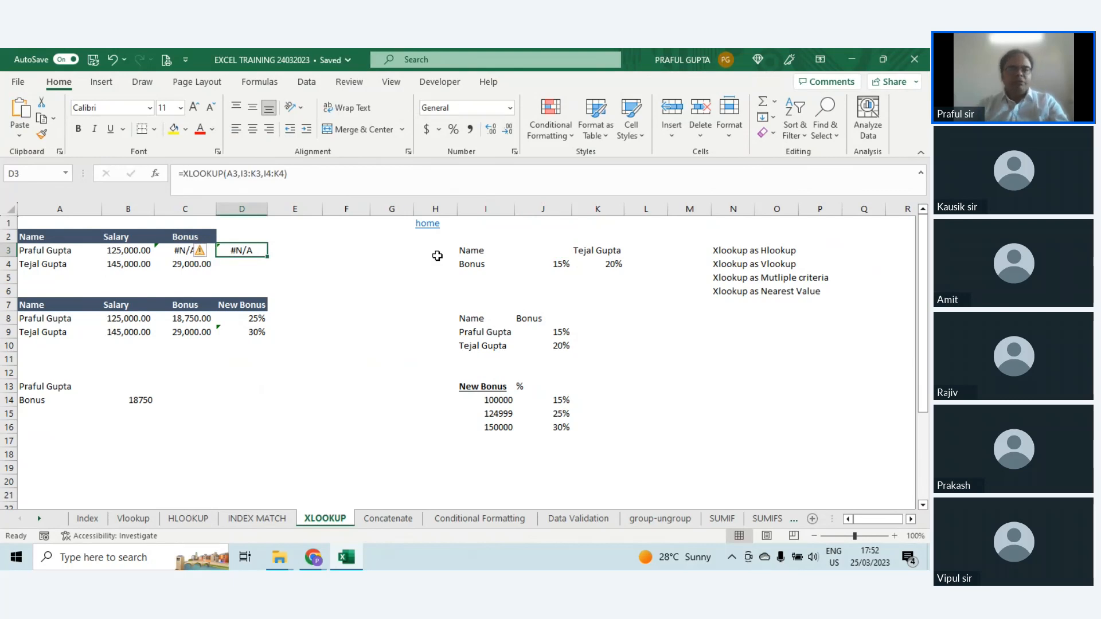
key(F2)
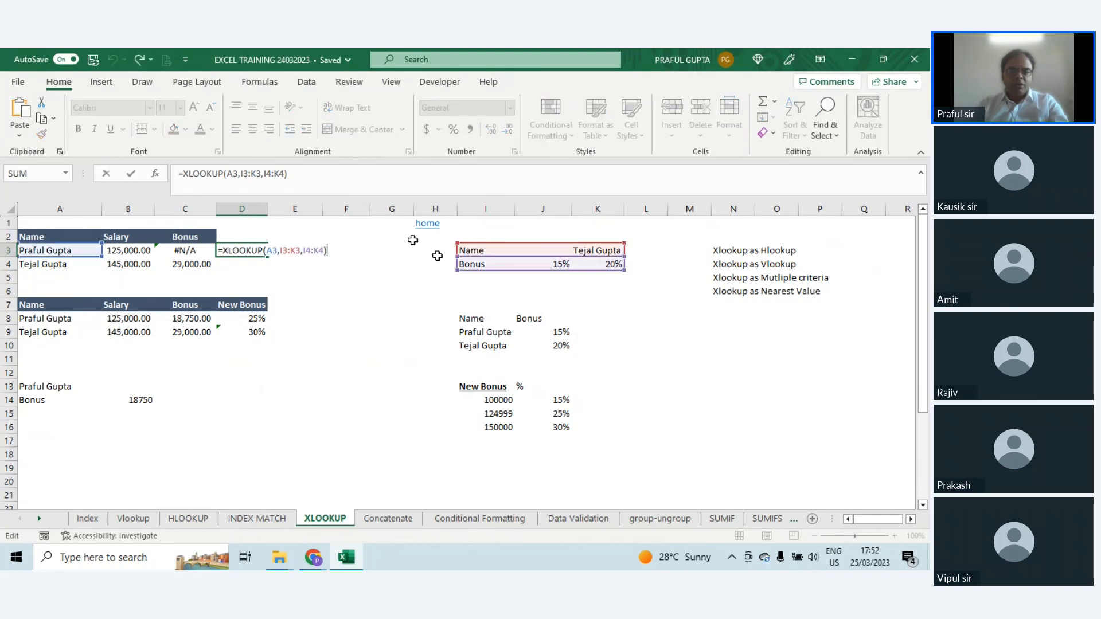
click(285, 173)
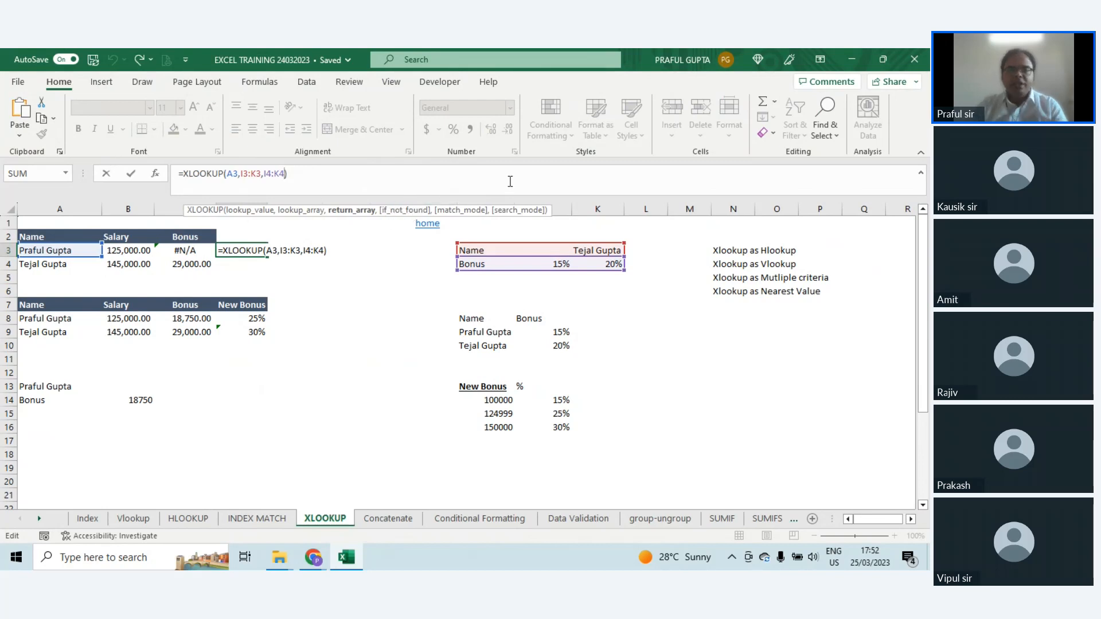
text(,)
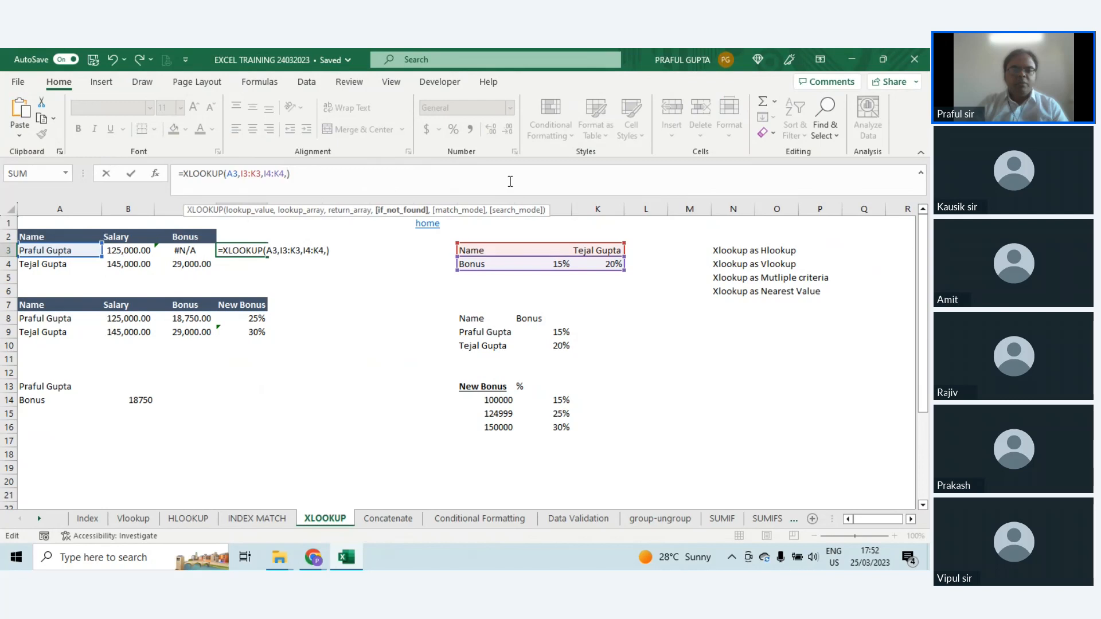
text(0)
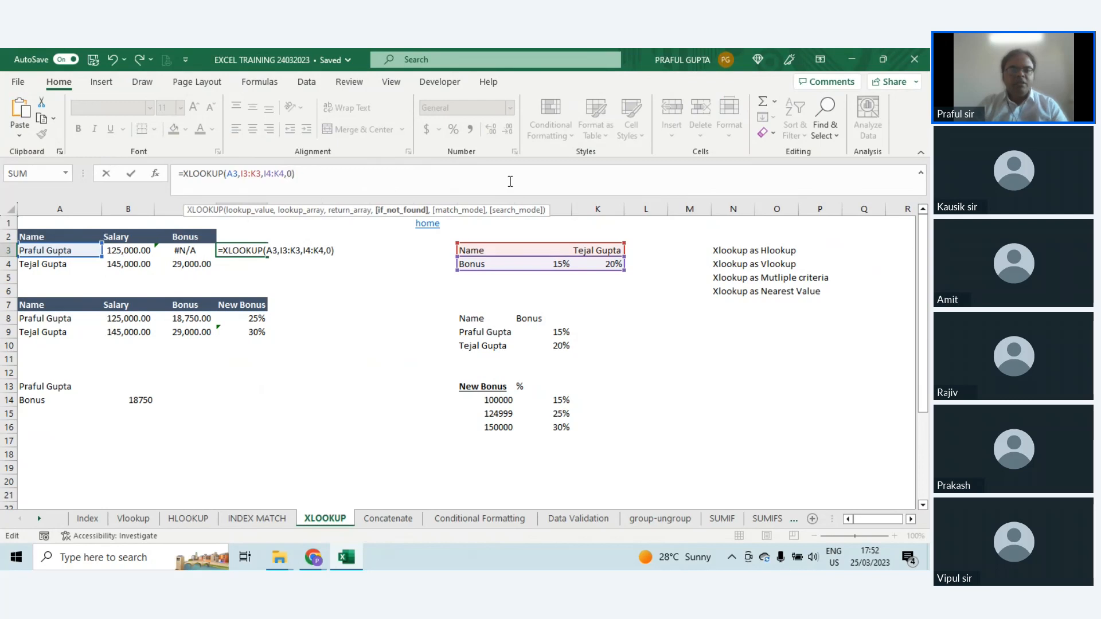
key(ctrl+Return)
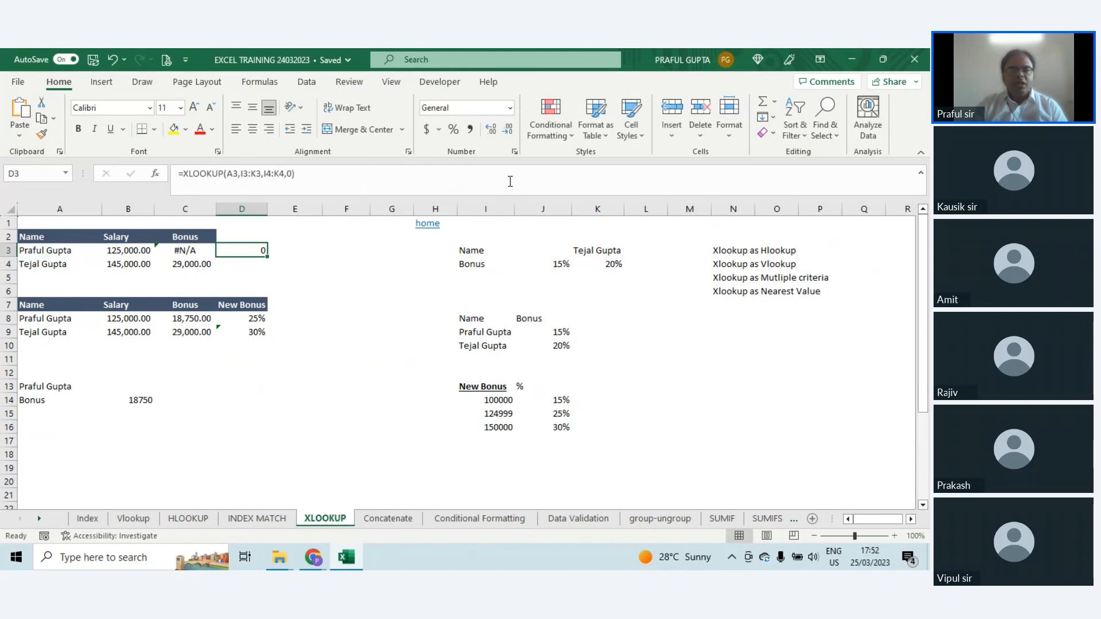
Step: Re-enter the employee's full name in J3 and format D3 as a percentage
click(544, 250)
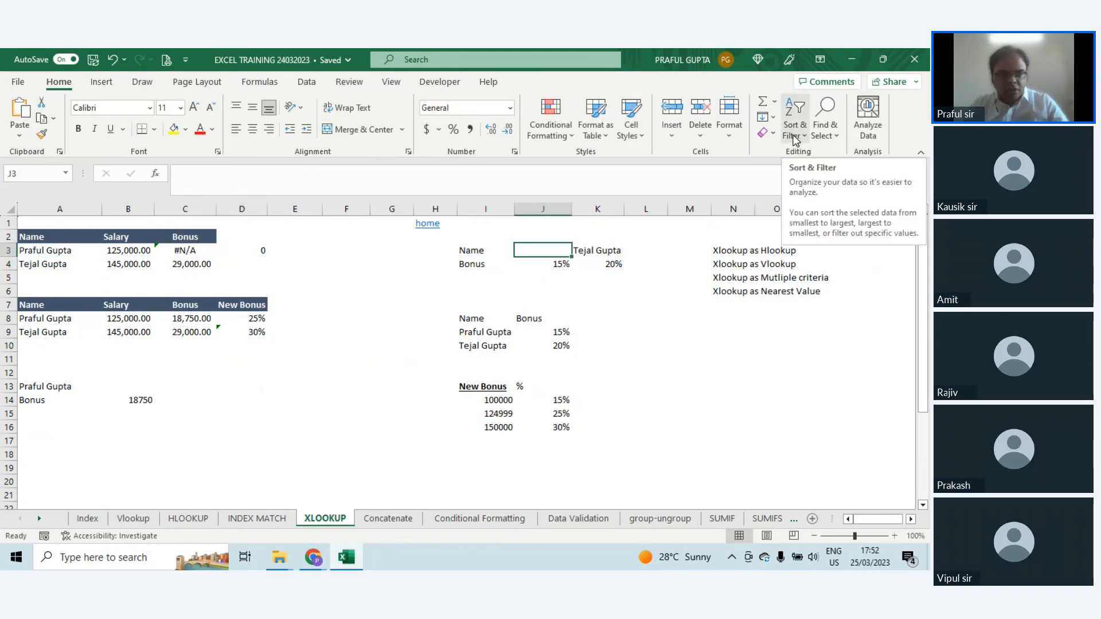
text(pRAFUL )
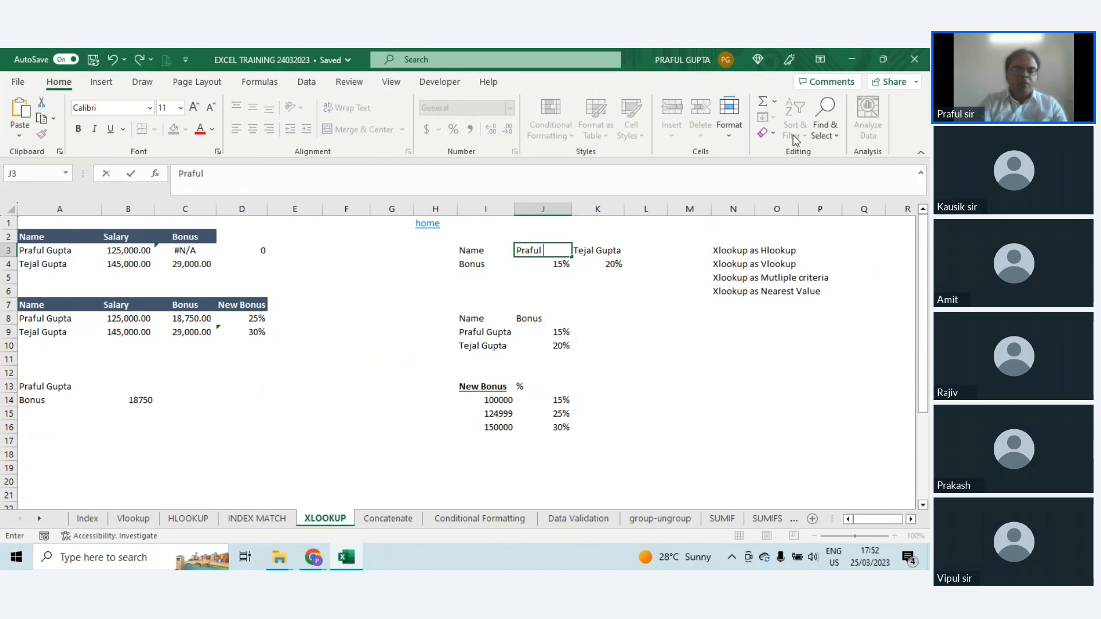
text(Gupta)
key(Return)
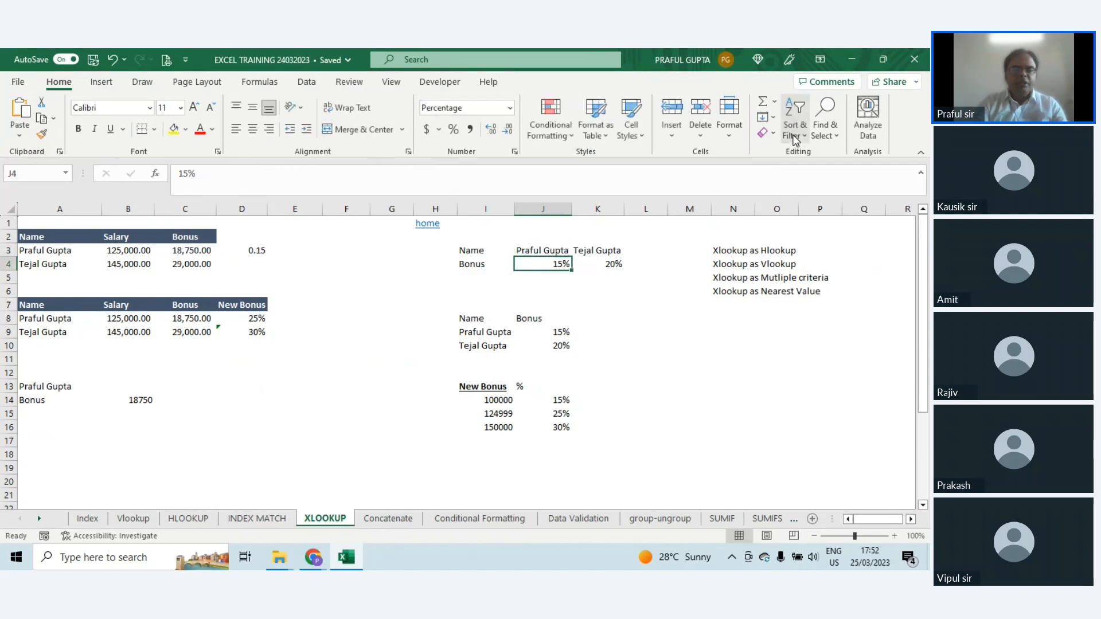
click(263, 248)
click(453, 129)
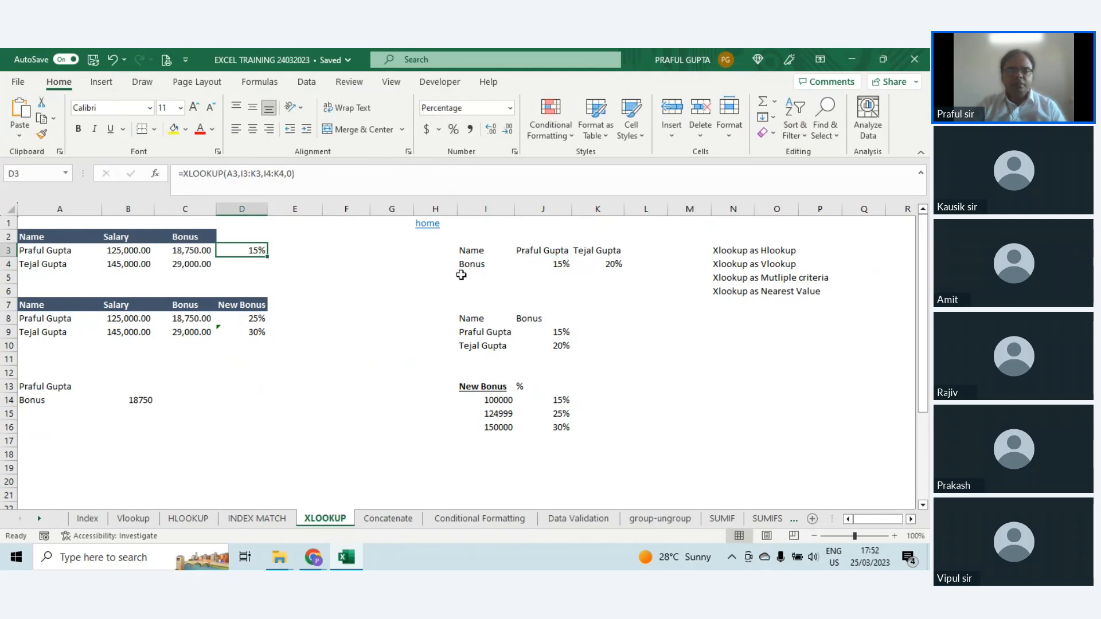
Step: Highlight the horizontal lookup range I3:K3 and examine the ranges used by the XLOOKUP formula in C8
drag(470, 251, 597, 252)
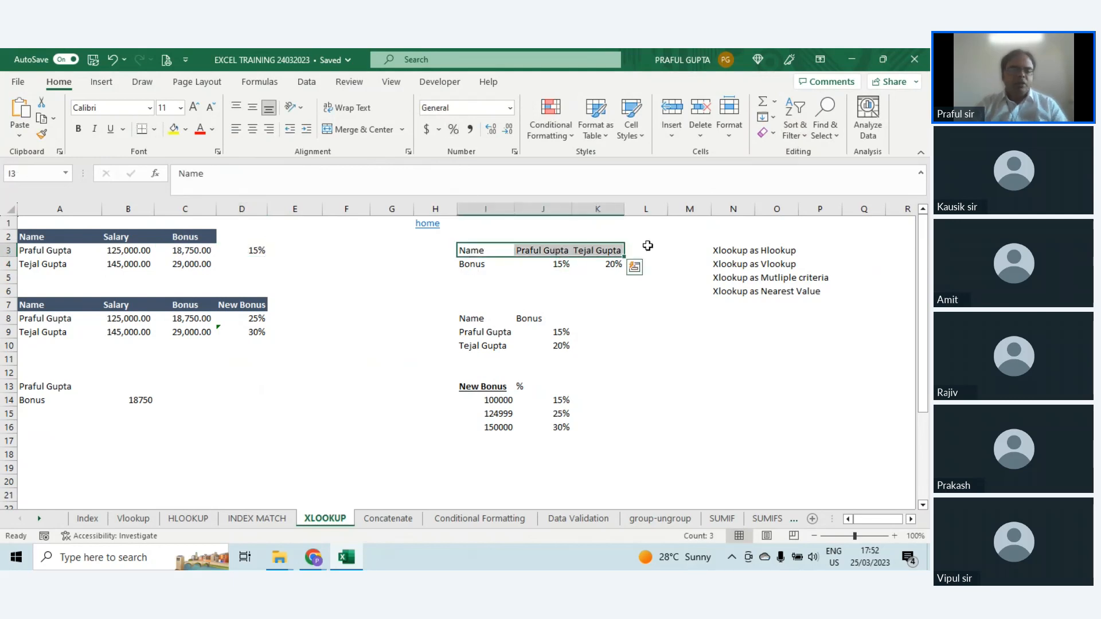
double_click(187, 318)
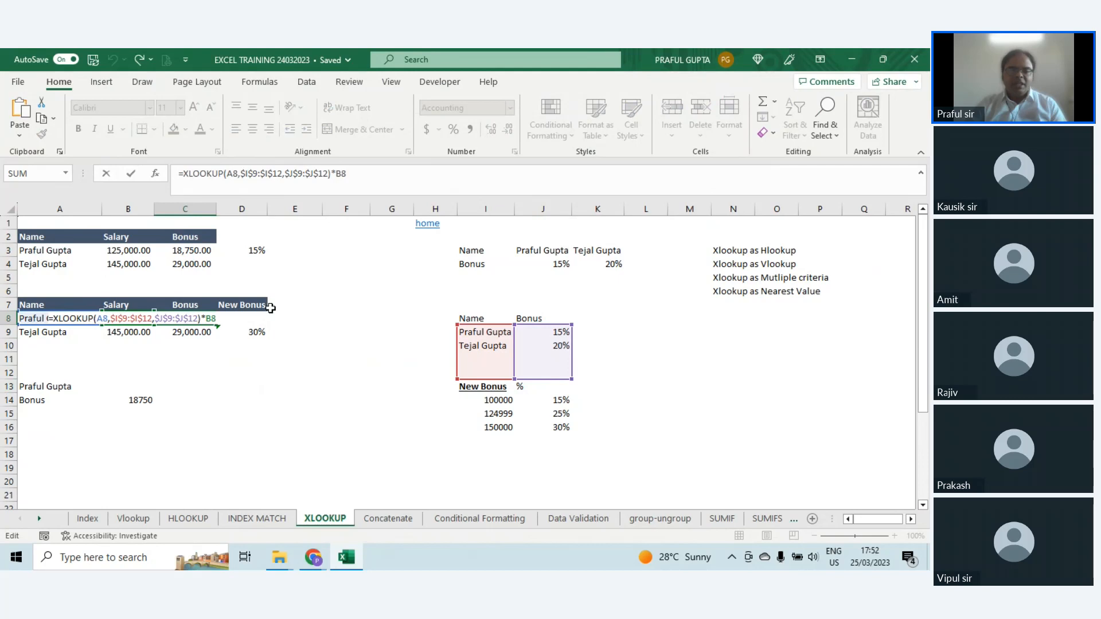
Step: Start an XLOOKUP formula in the empty cell F8
click(338, 316)
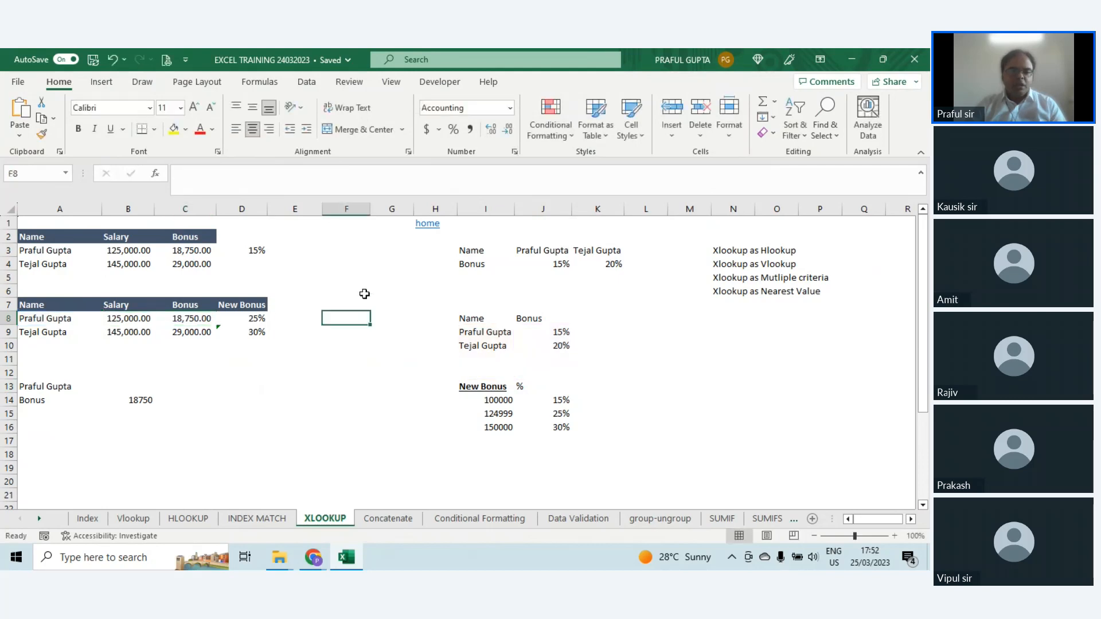
text(=xl)
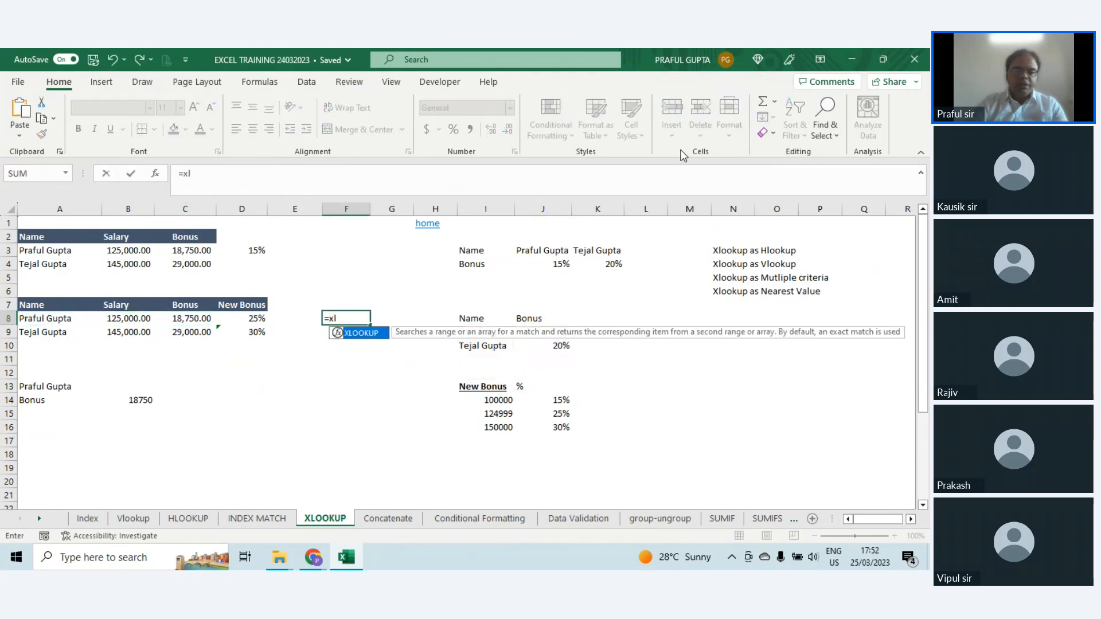
text(o)
key(Tab)
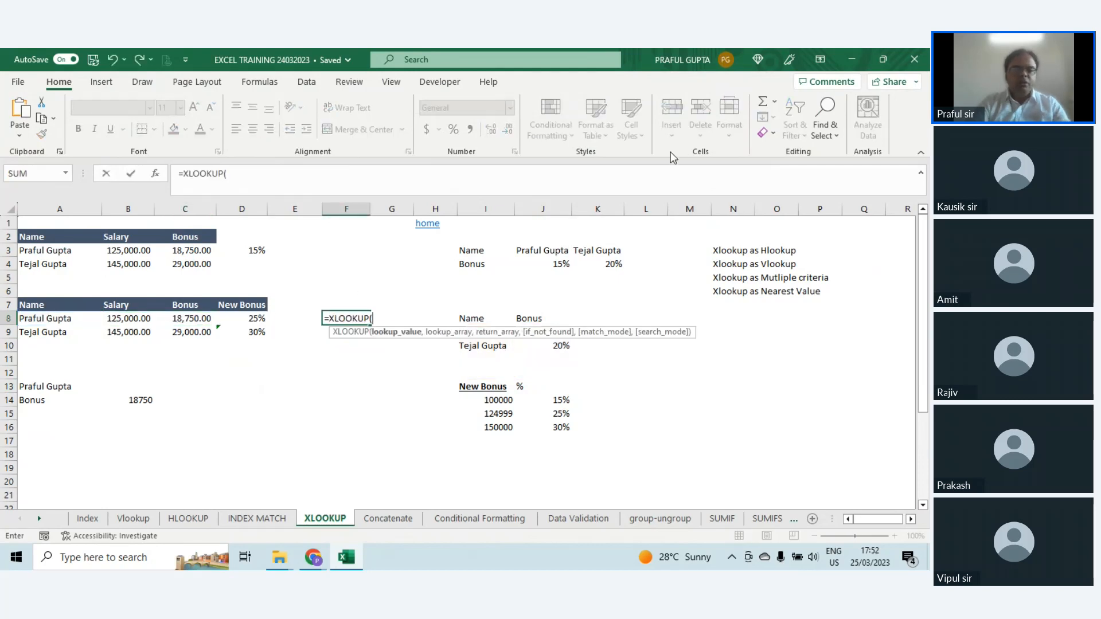
click(37, 320)
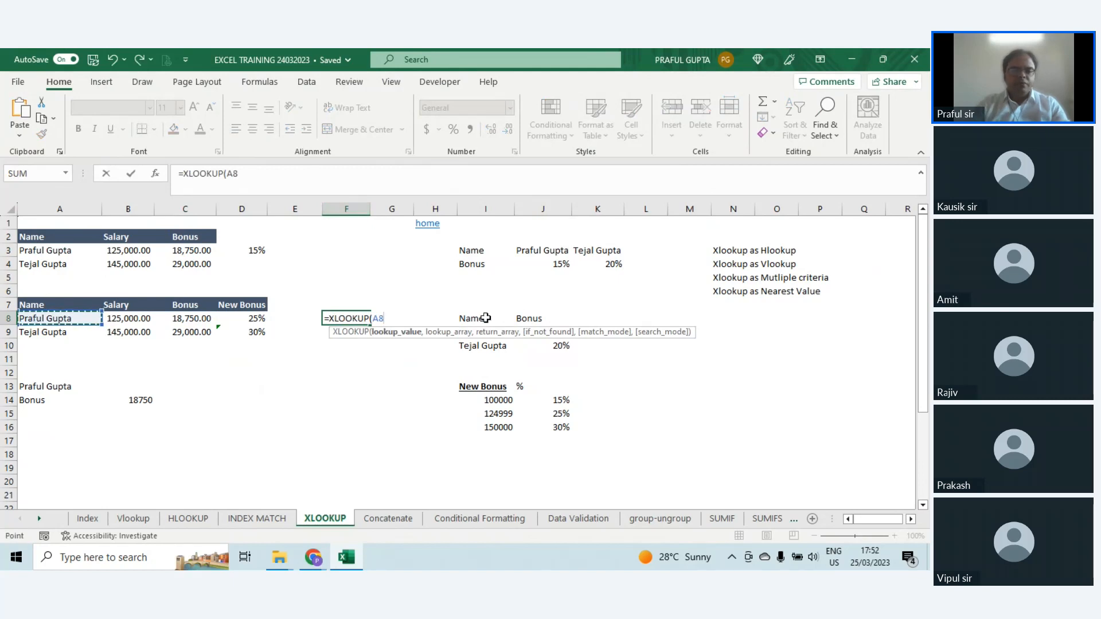
drag(486, 318, 486, 346)
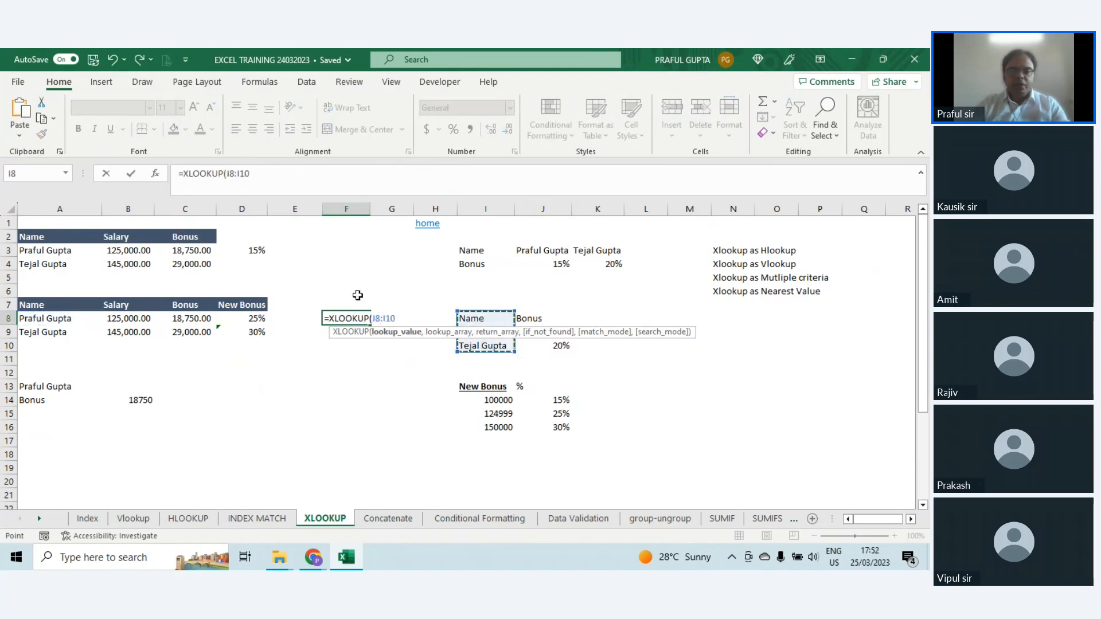
key(BackSpace)
key(BackSpace)
key(BackSpace)
key(BackSpace)
key(BackSpace)
key(BackSpace)
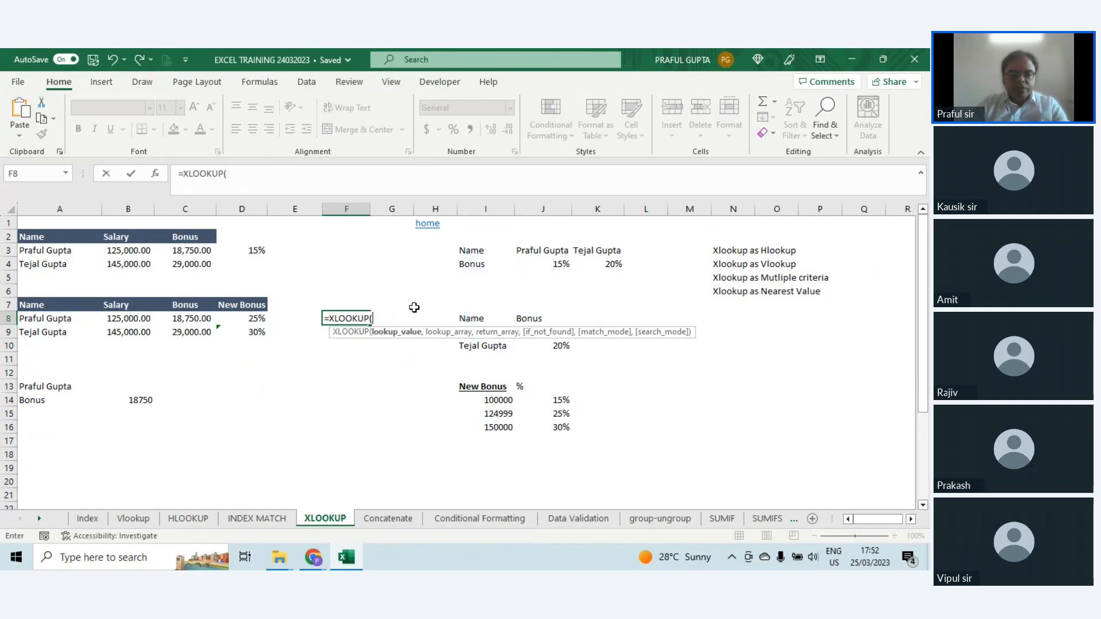
Step: Complete the F8 formula with lookup value A8, absolute lookup array $I$8:$I$10 and return array J8:J10
click(33, 320)
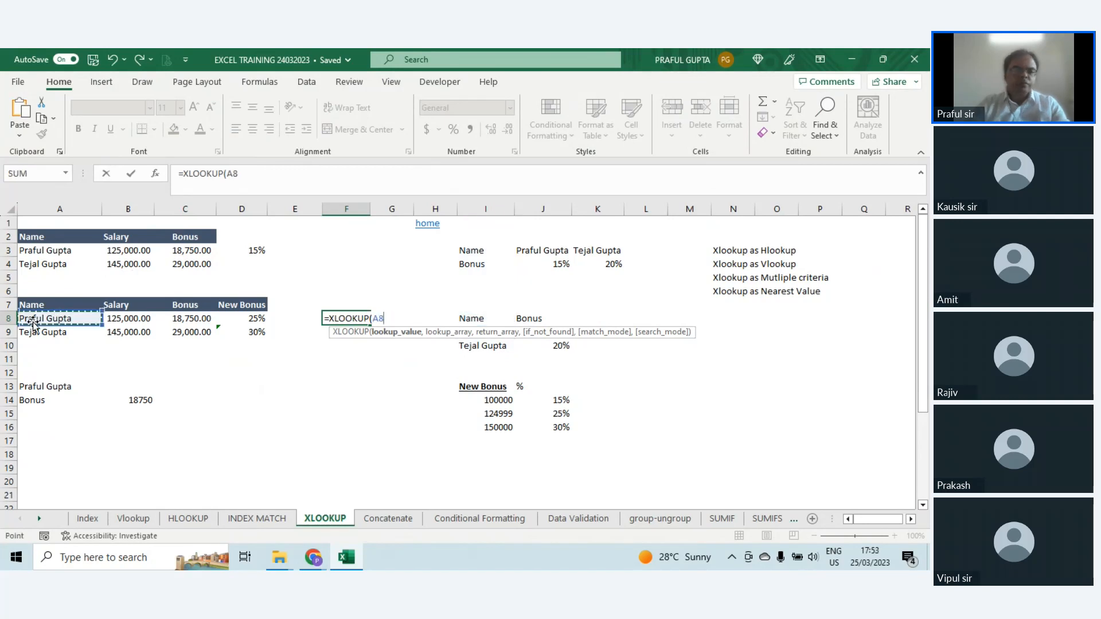
text(,)
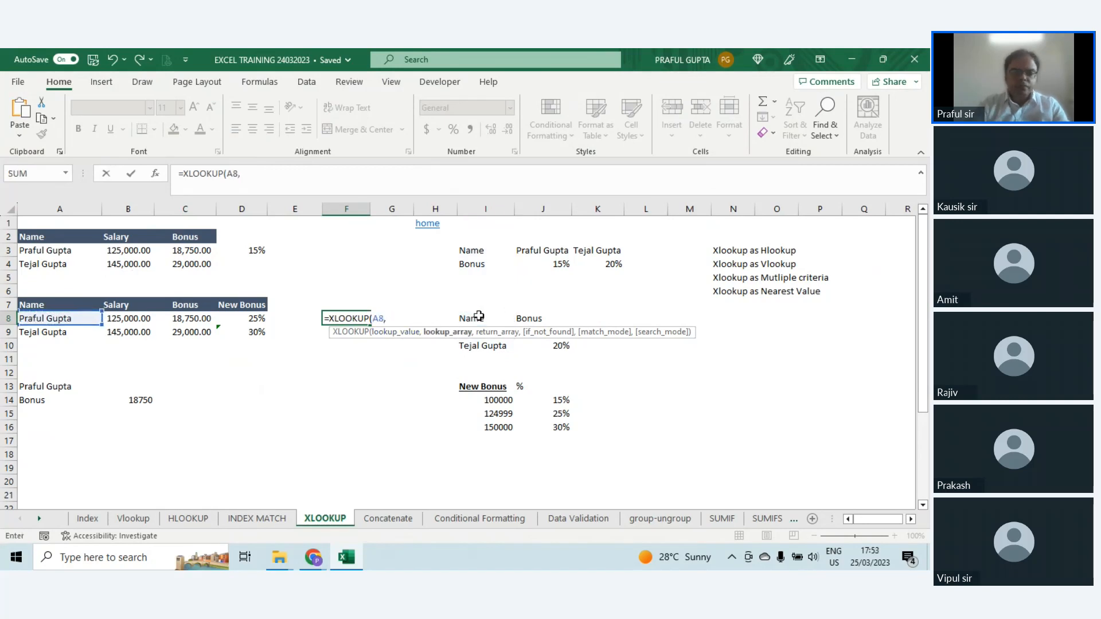
drag(482, 320, 487, 349)
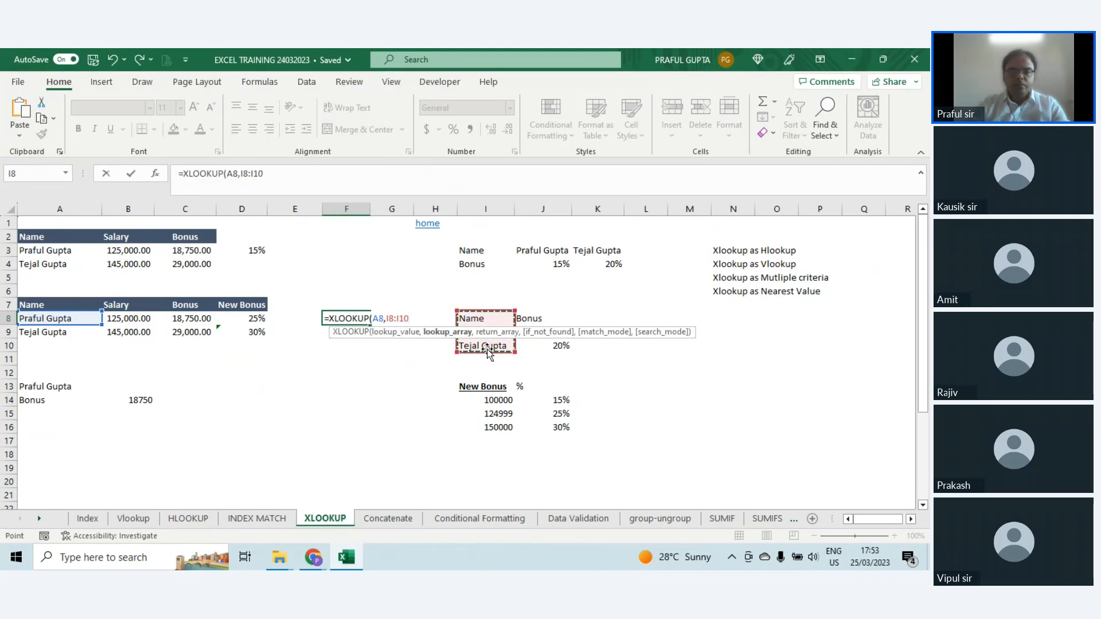
key(F4)
text(,)
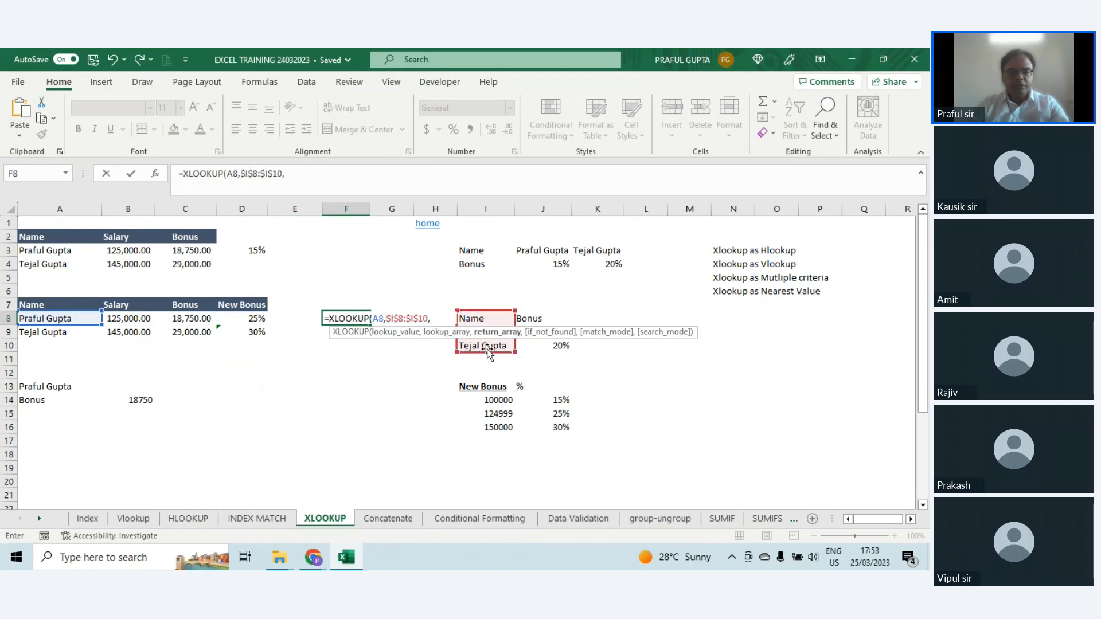
drag(528, 316, 538, 350)
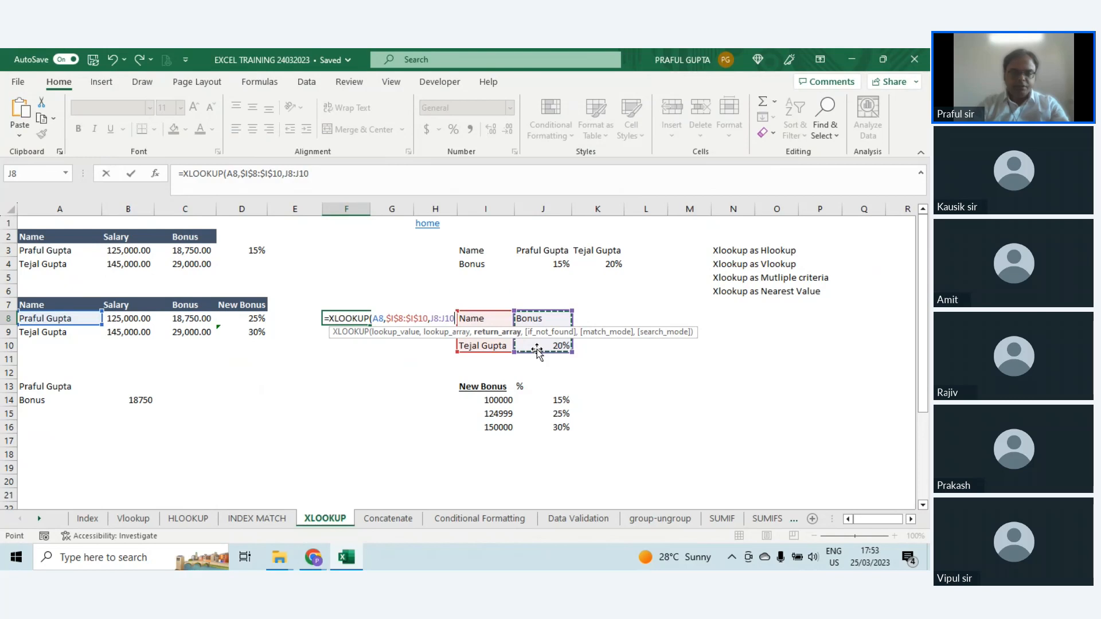
key(Return)
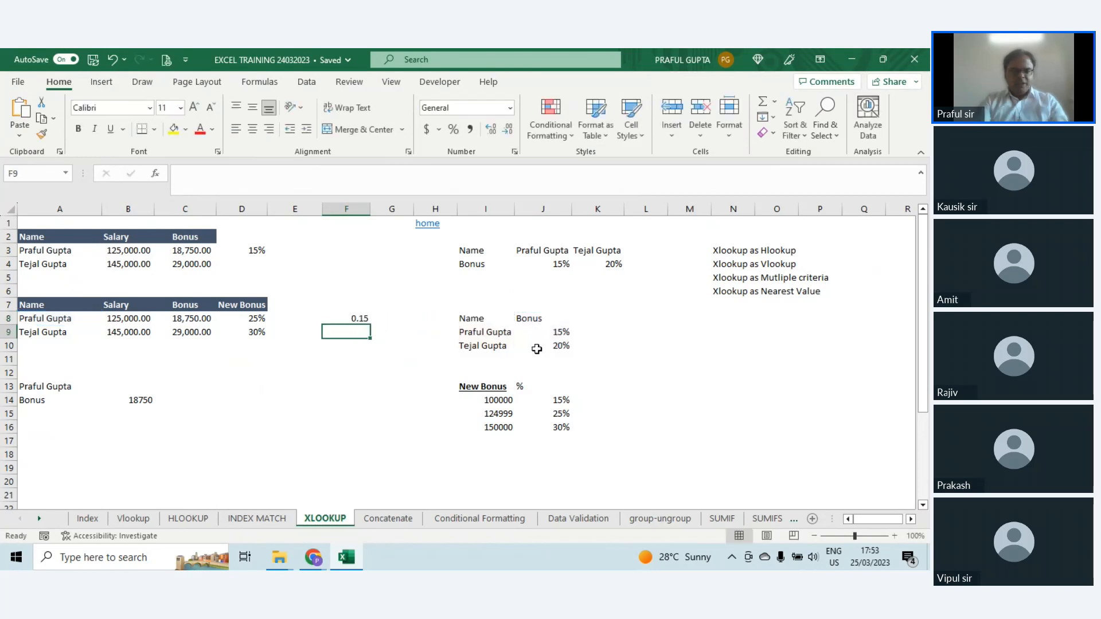
Step: Format F8 as a percentage and copy its formula down to F9
key(Up)
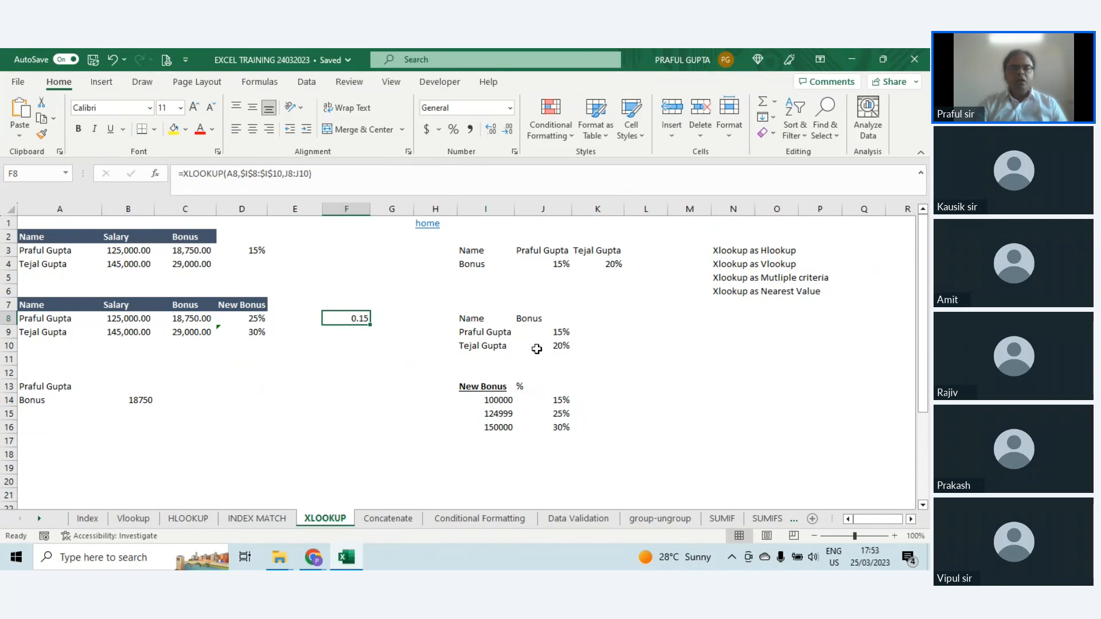
click(453, 129)
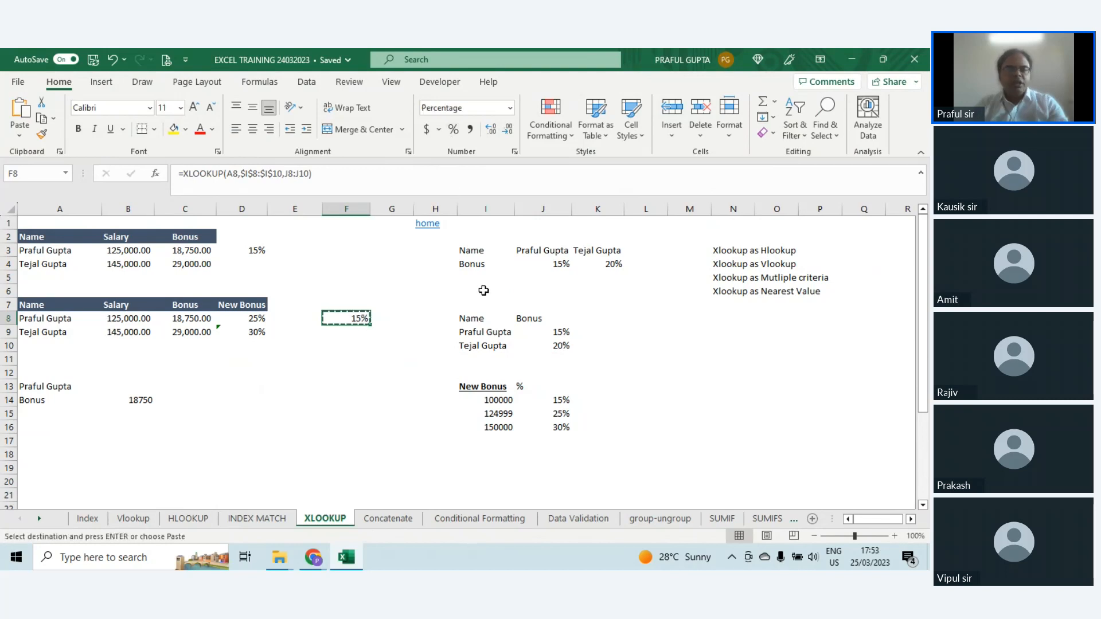
key(Down)
Step: Inspect the lookup and return ranges of the copied formula in F9 and leave it as it is
key(F2)
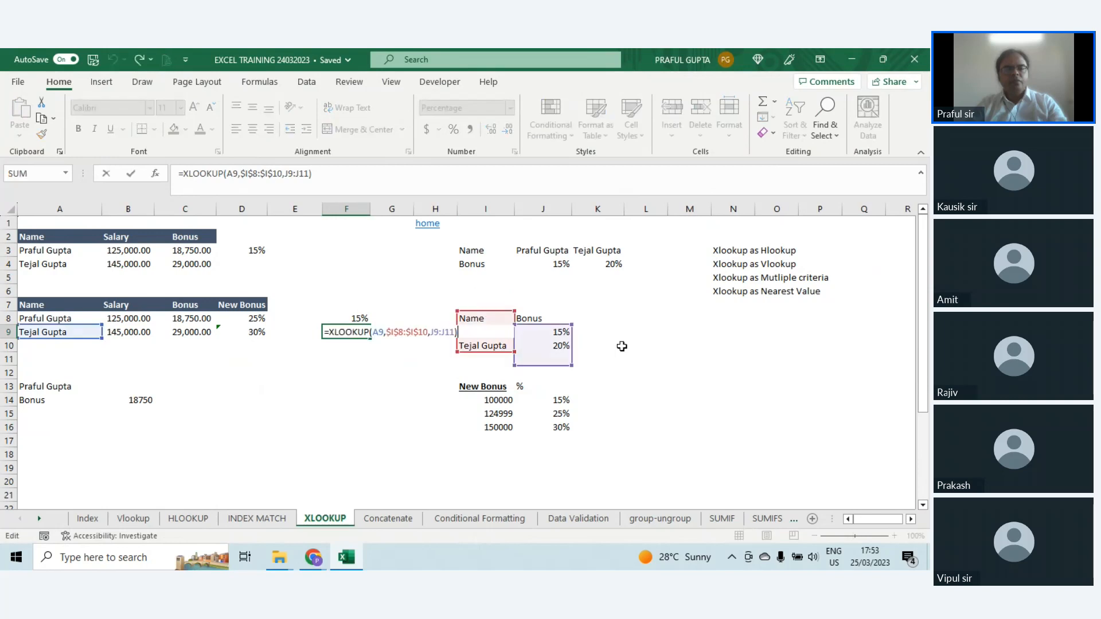
drag(548, 327, 550, 333)
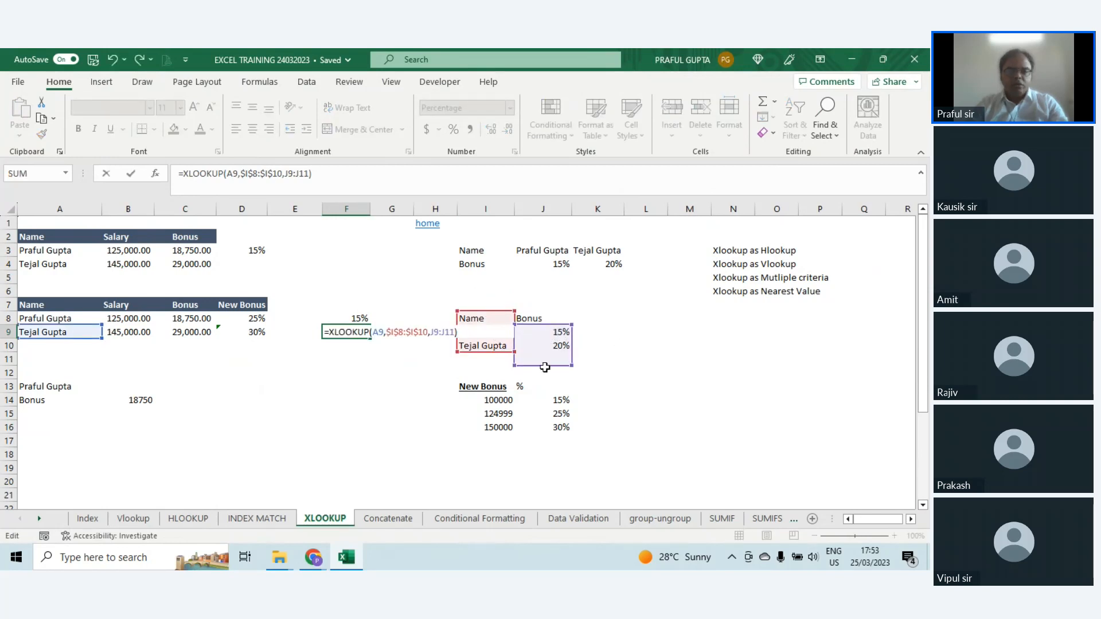
key(Escape)
Step: Compare the return ranges used by the XLOOKUP formulas in F8 and F9
click(362, 321)
key(F2)
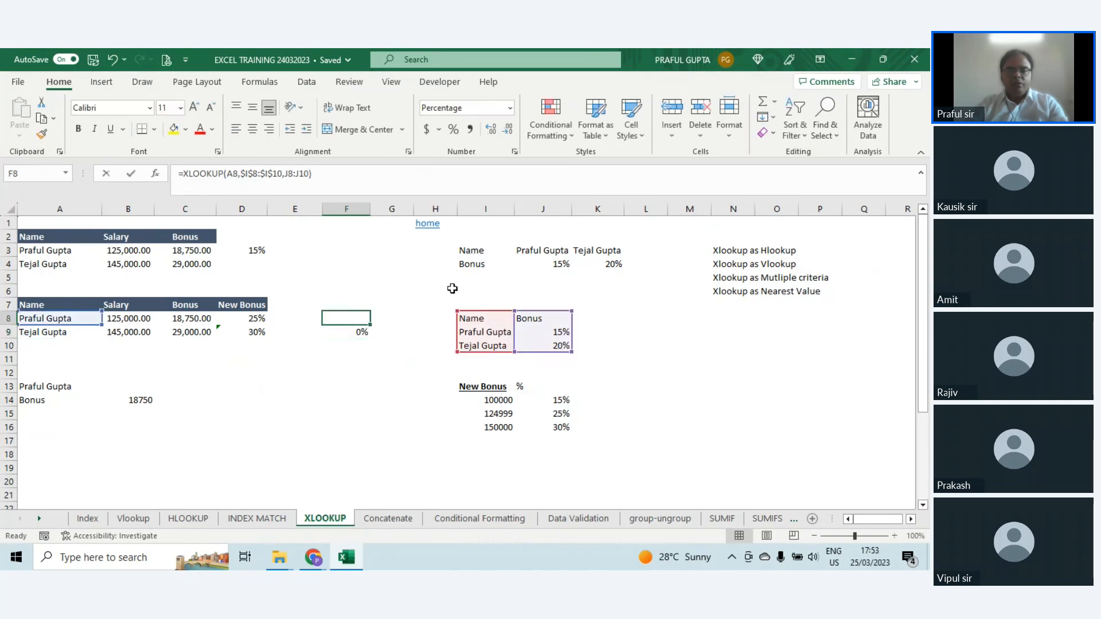
key(Escape)
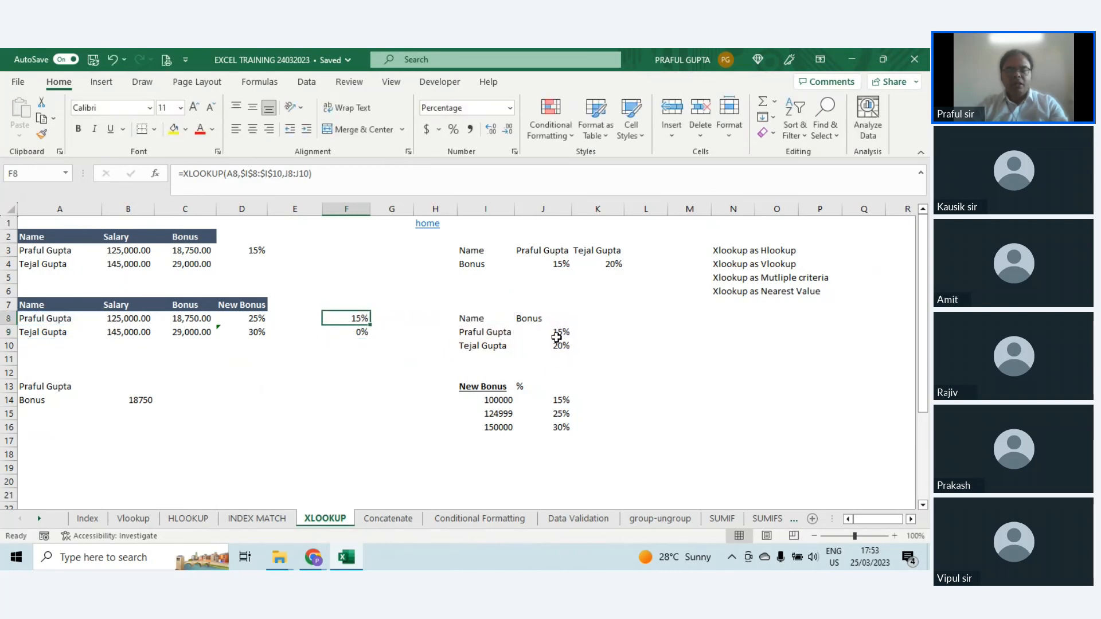
click(351, 331)
key(F2)
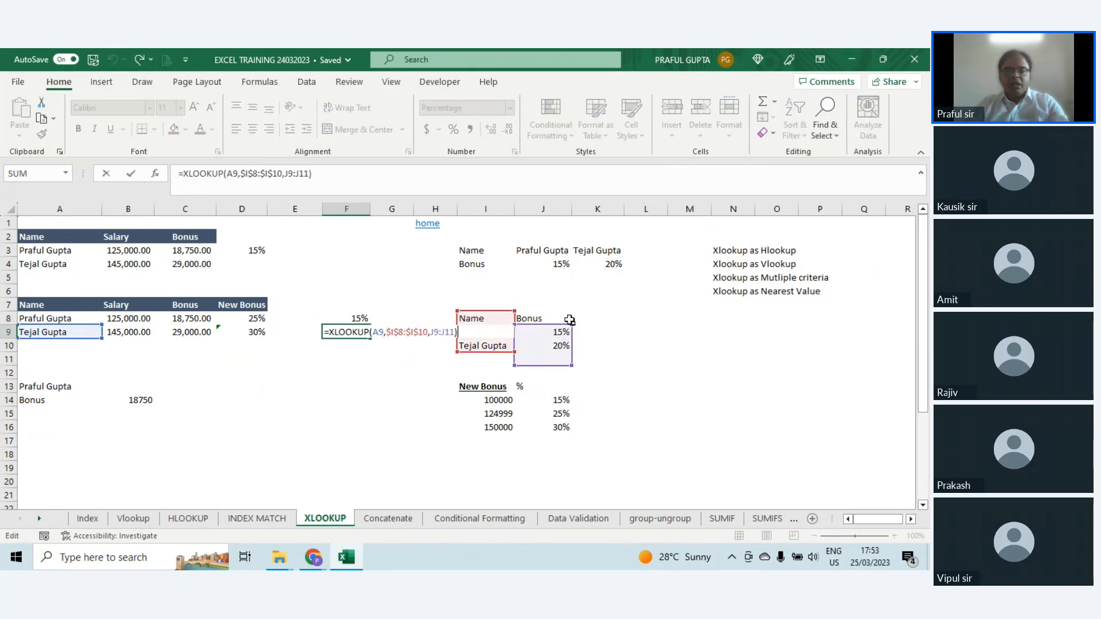
Step: Make the return array of the XLOOKUP formula in F8 absolute as $J$8:$J$10
click(347, 319)
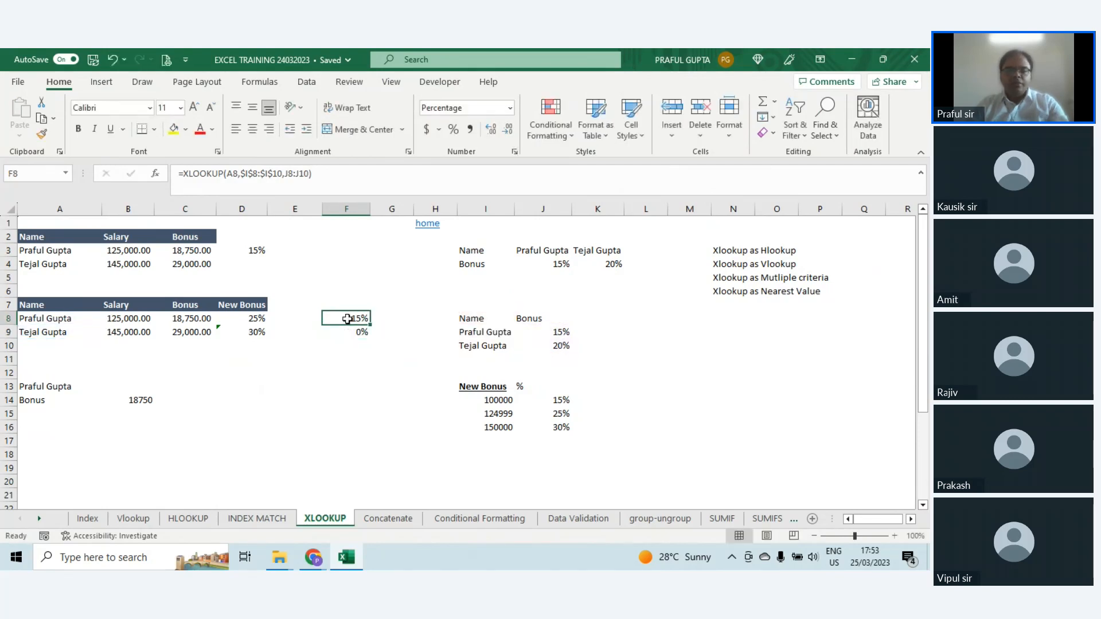
click(298, 173)
key(F4)
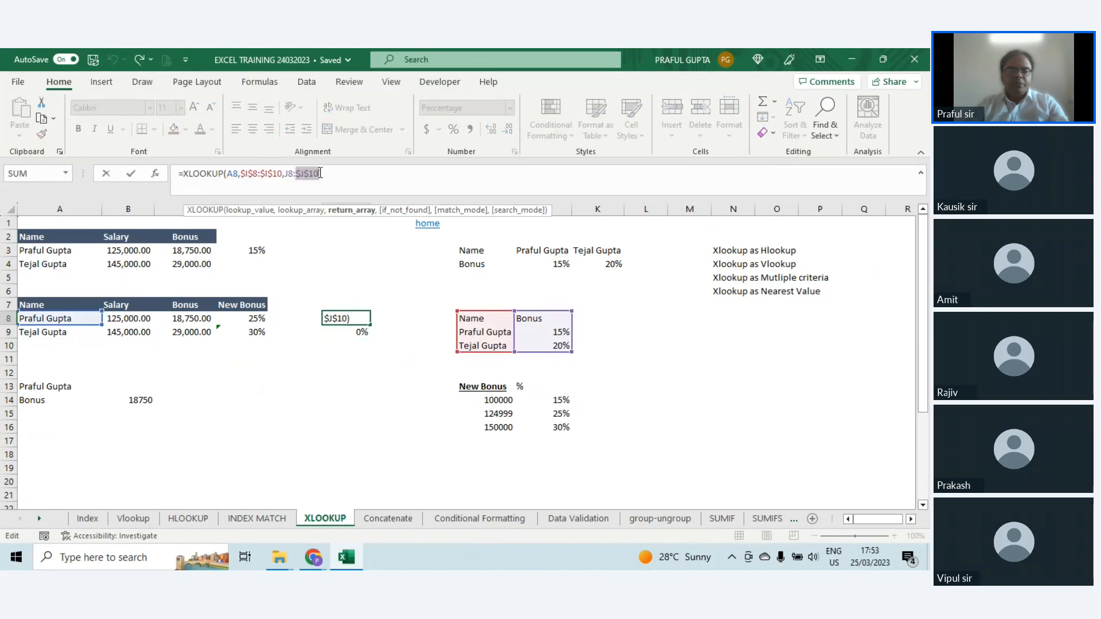
click(294, 173)
key(F4)
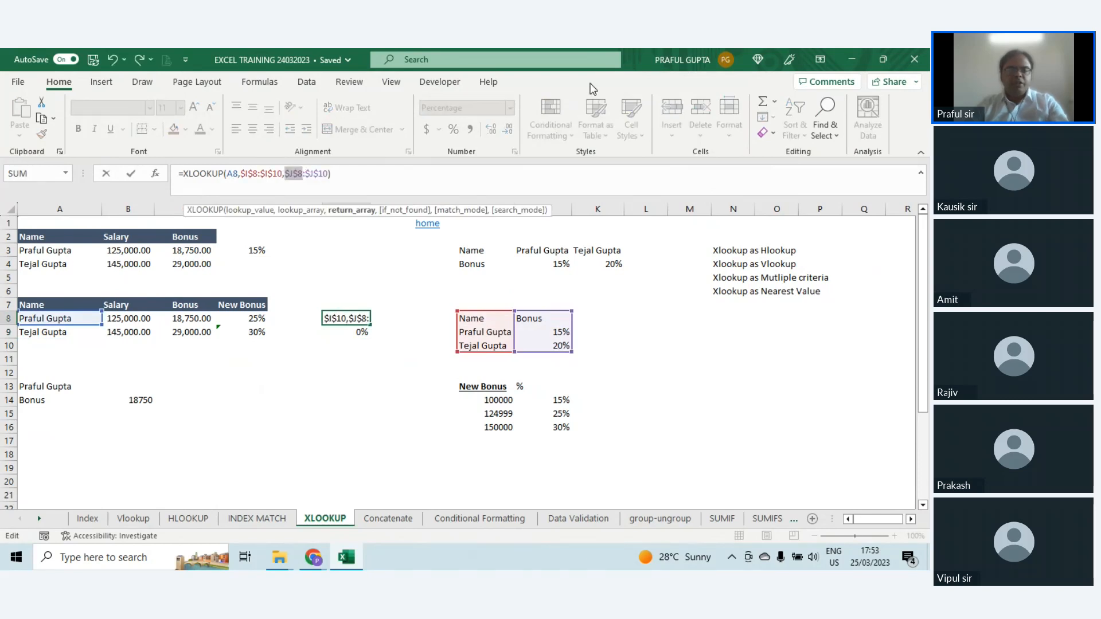
key(Return)
Step: Copy the corrected formula from F8 to F9 and check its references
key(Up)
key(ctrl+c)
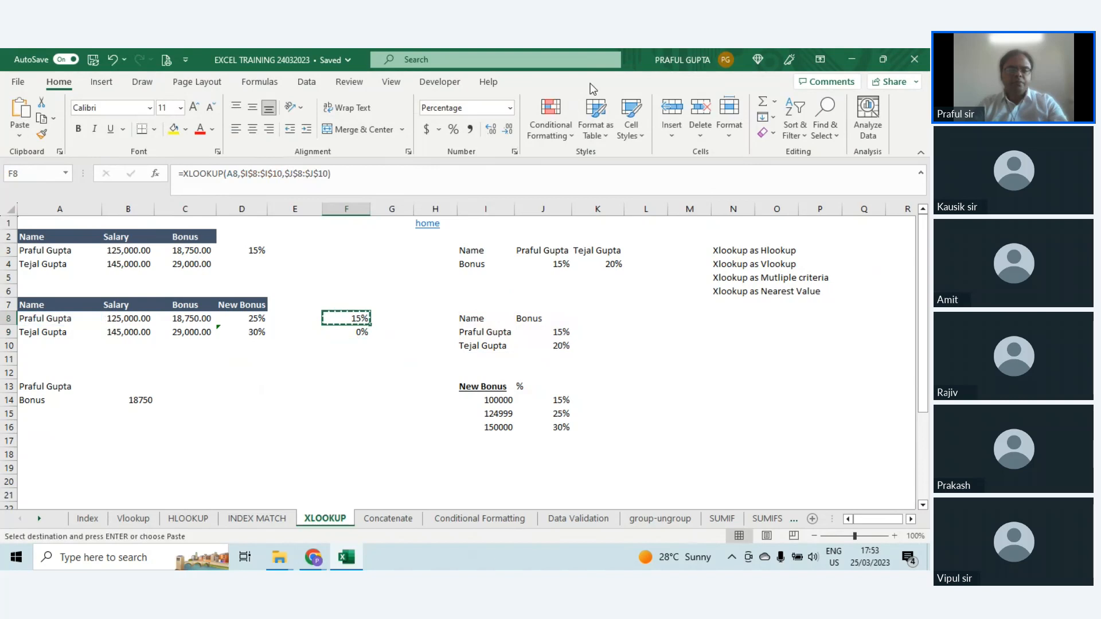
key(Down)
key(ctrl+v)
key(F2)
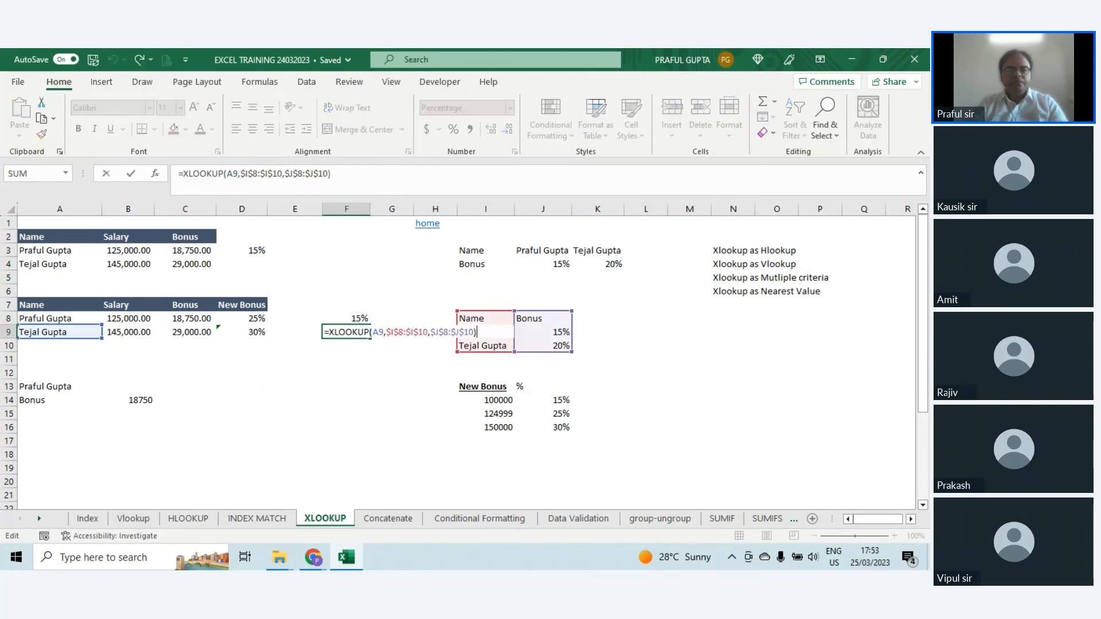
key(Escape)
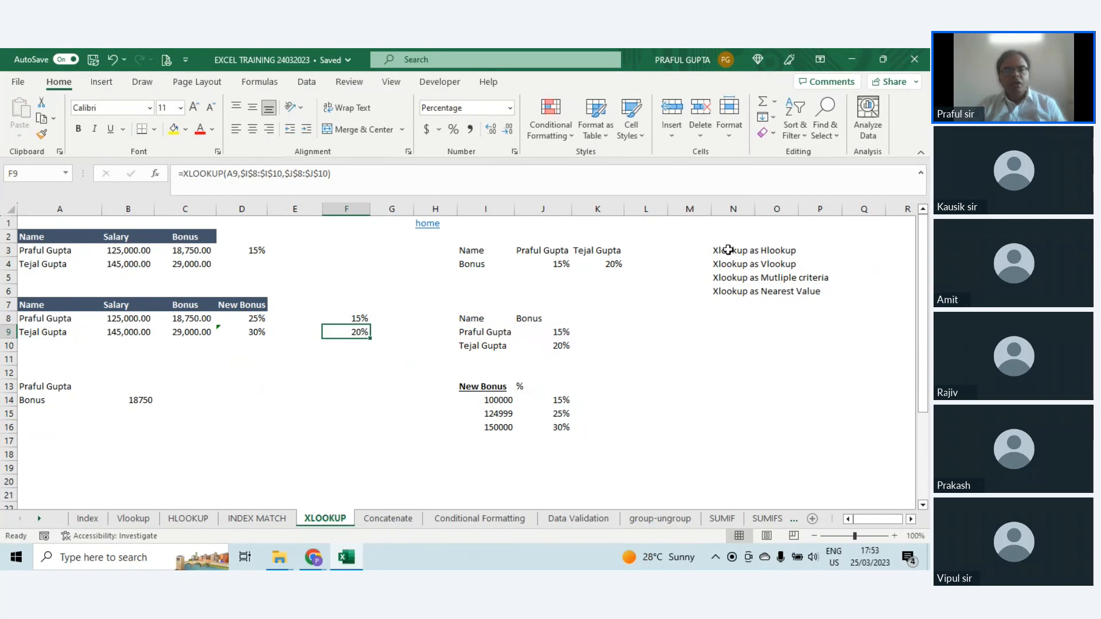
Step: Examine the multiple-criteria XLOOKUP formula in B14, its criteria cells A13 and A14, and the choices offered for A14
drag(728, 250, 734, 259)
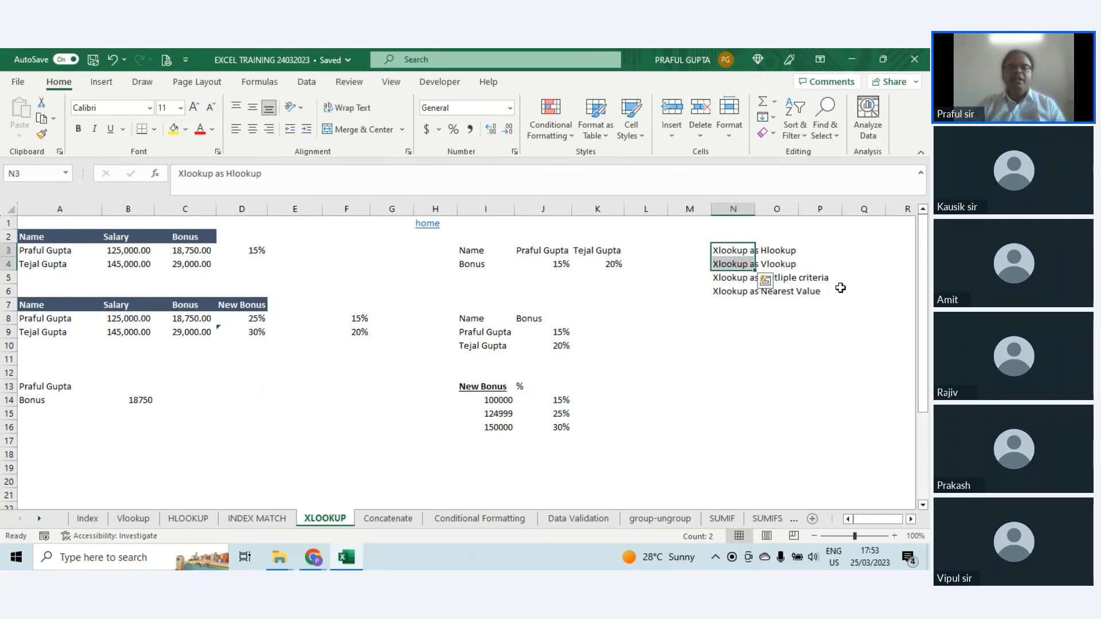
click(128, 399)
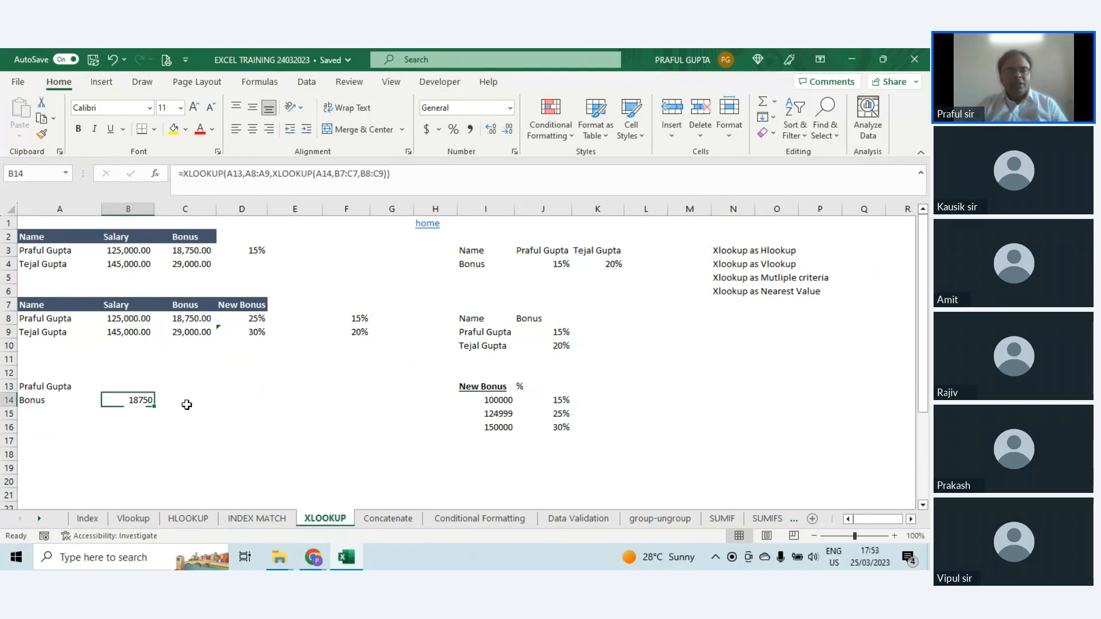
click(66, 386)
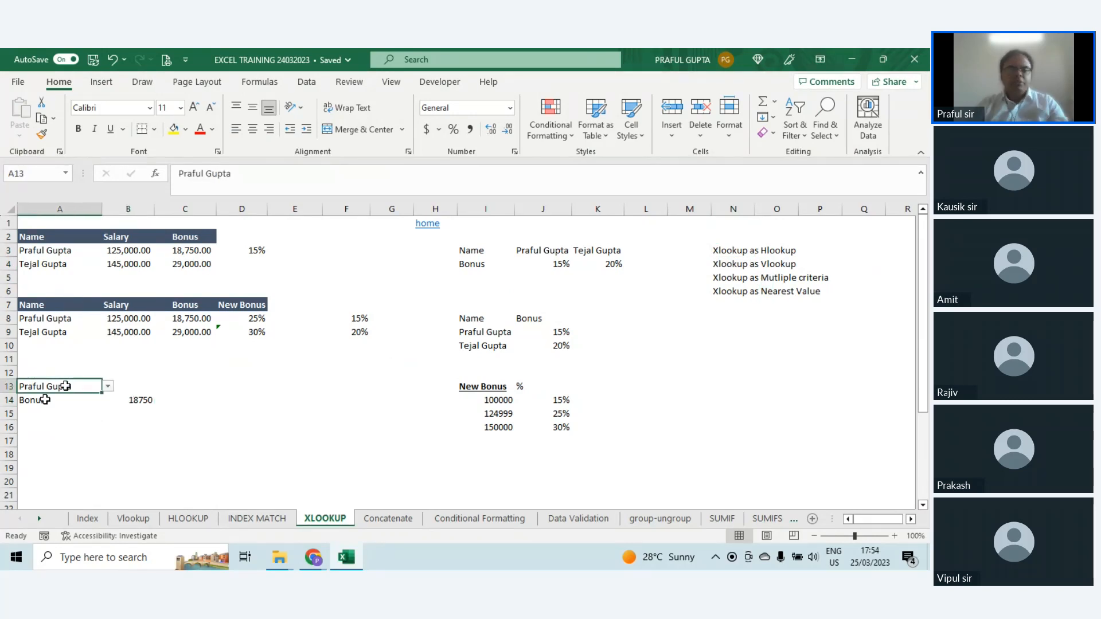
click(44, 399)
key(alt+Down)
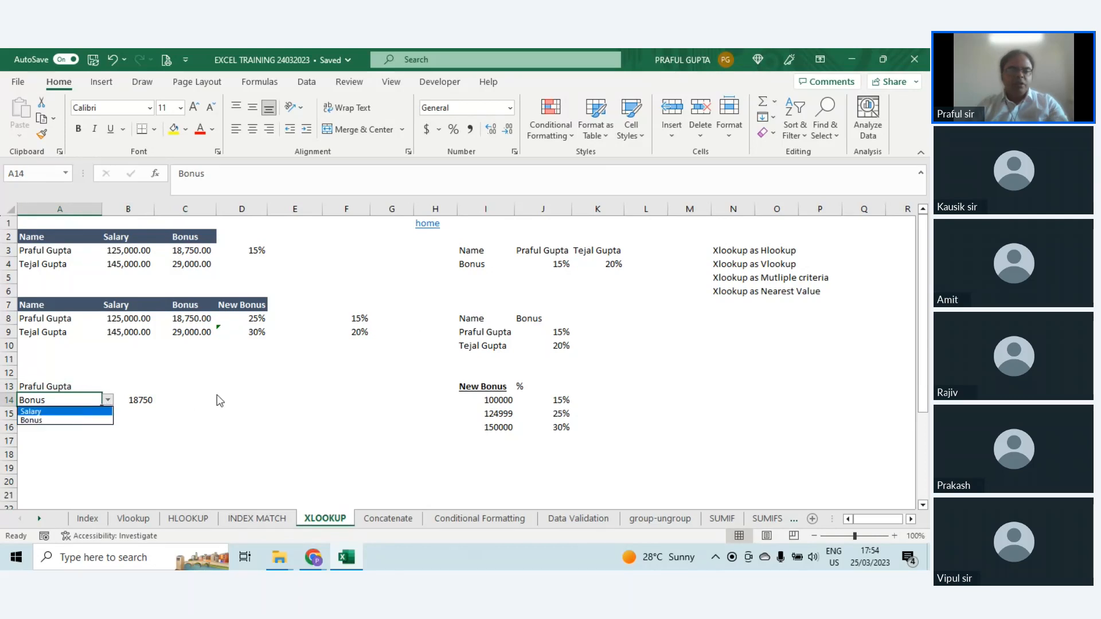
key(Escape)
double_click(144, 400)
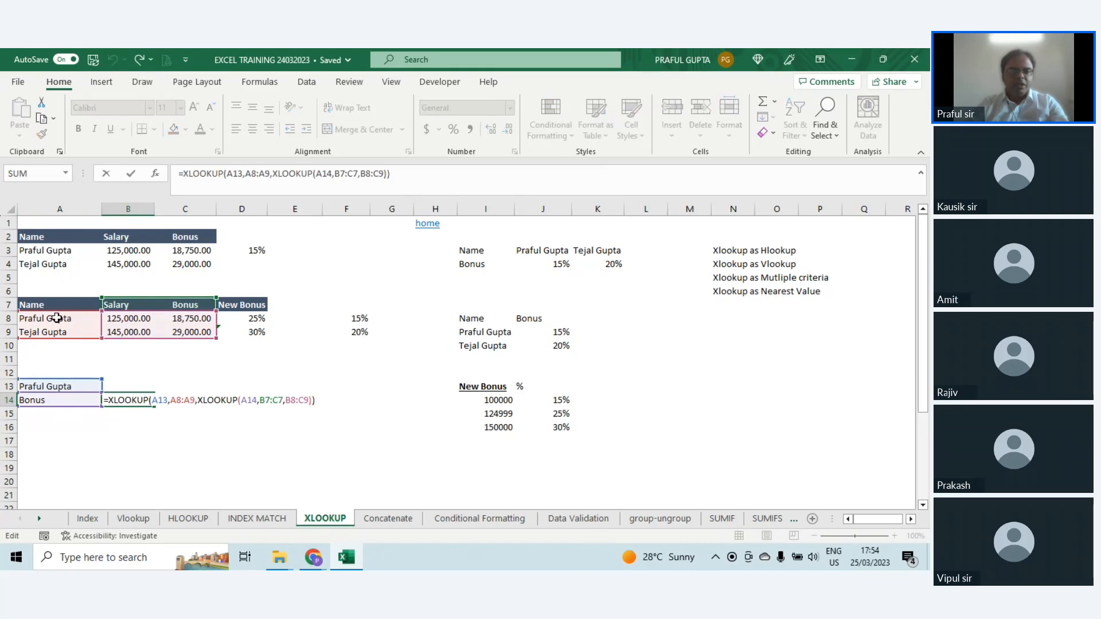
key(Escape)
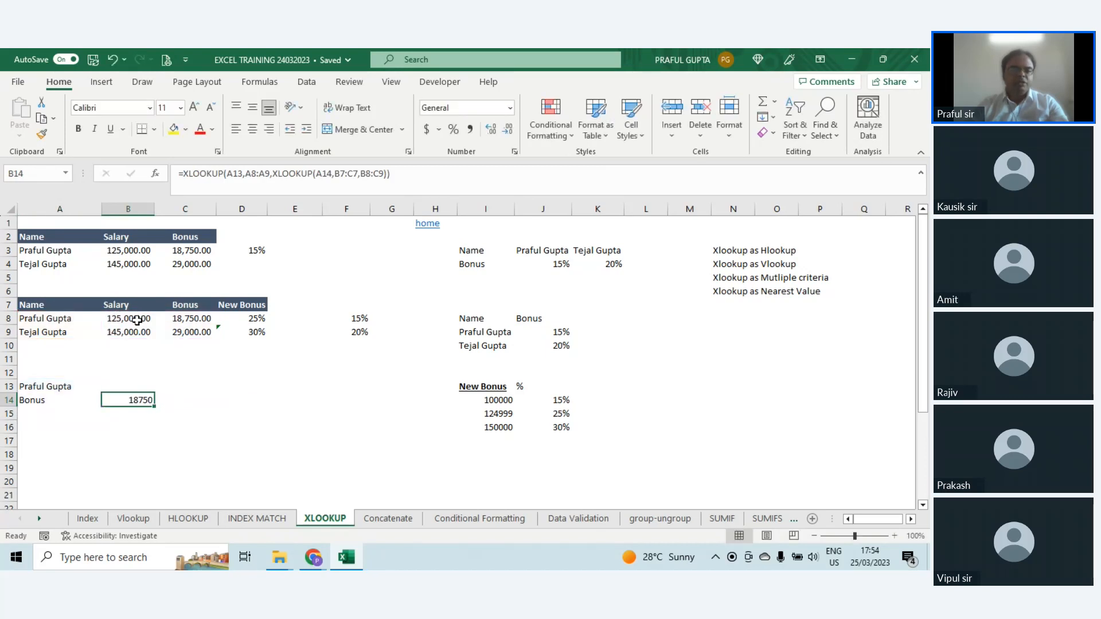
Step: Review the salary and bonus cells B8 and C8 and the arguments of the nested XLOOKUP in B14, leaving them as they are
click(137, 320)
click(188, 318)
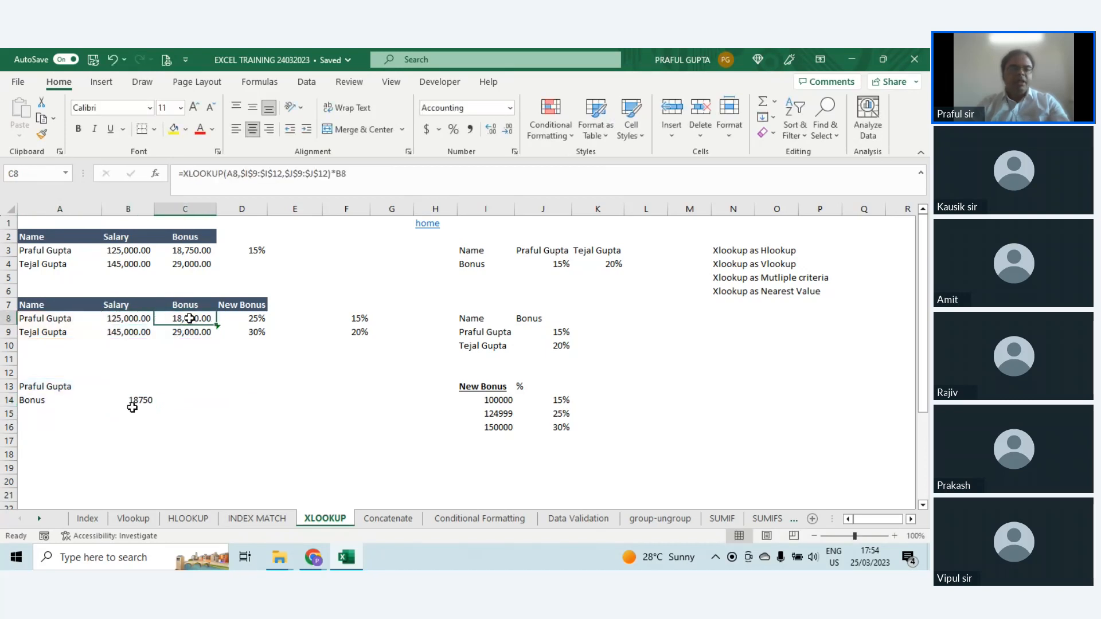
click(131, 404)
key(F2)
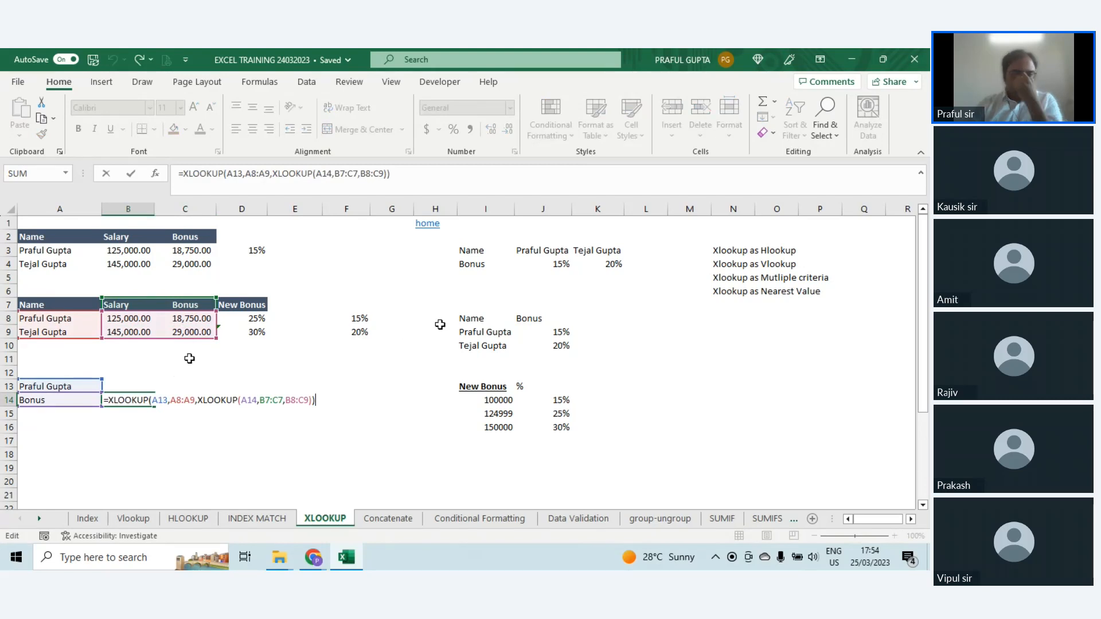
click(227, 174)
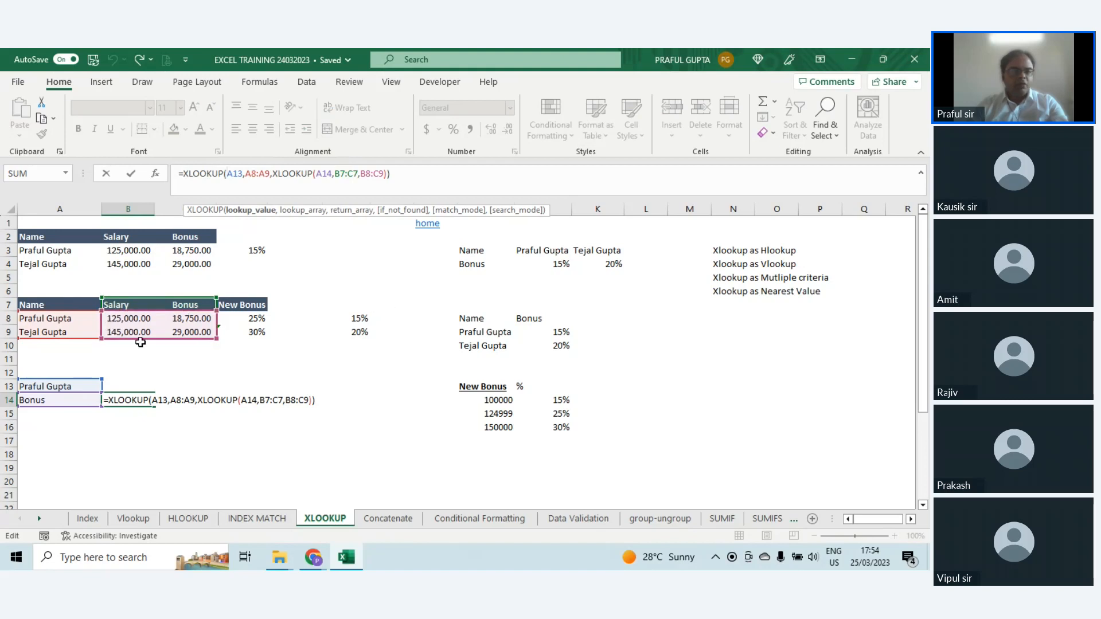
key(Escape)
double_click(64, 401)
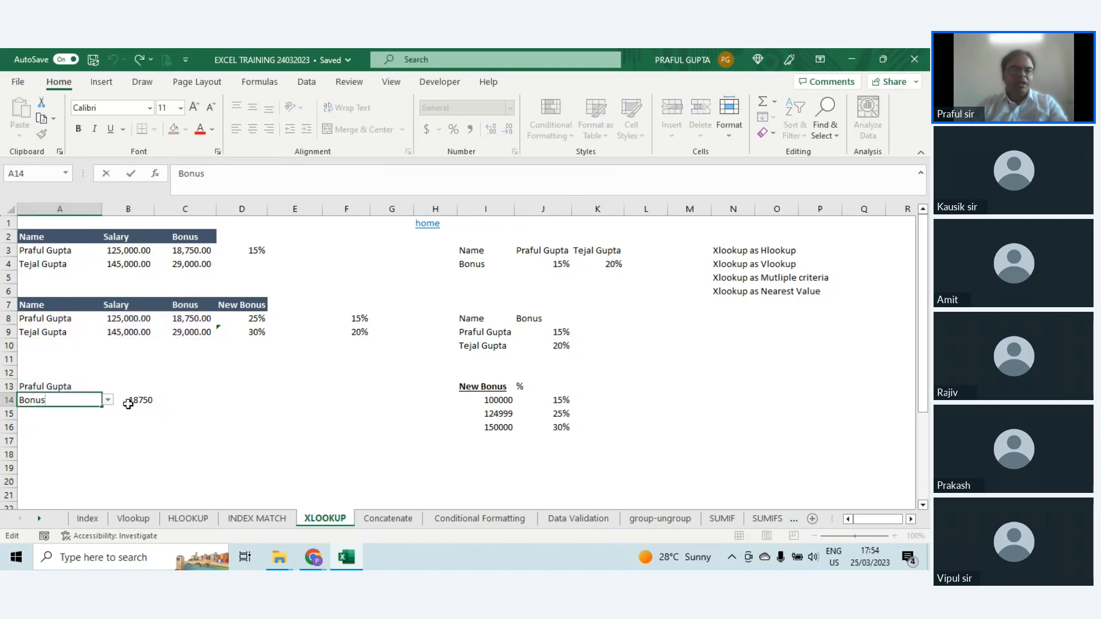
key(Escape)
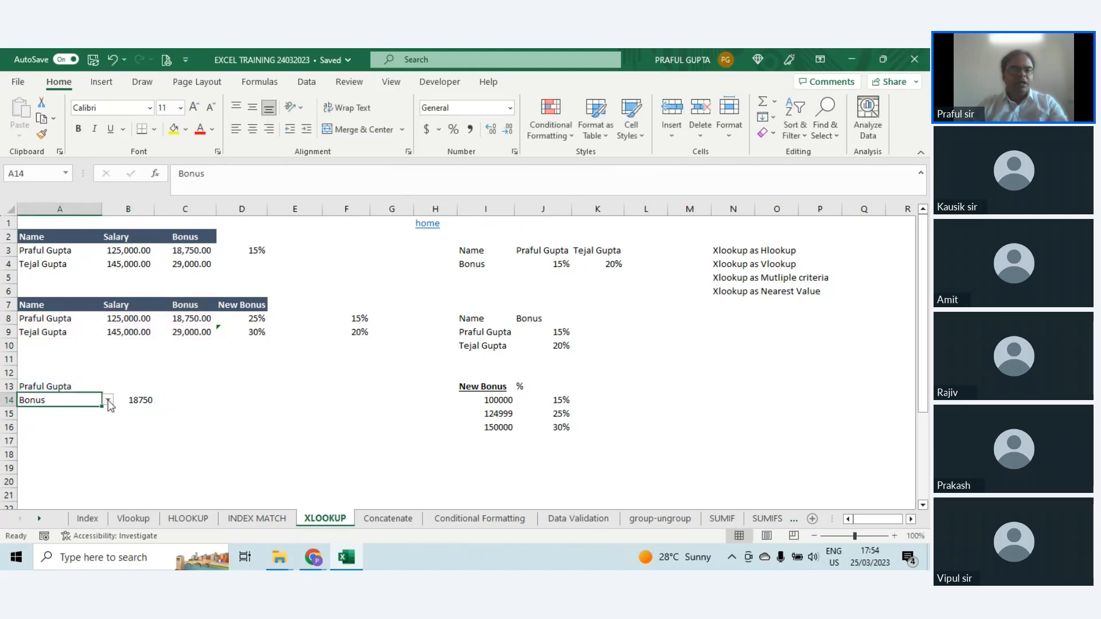
click(140, 402)
key(Return)
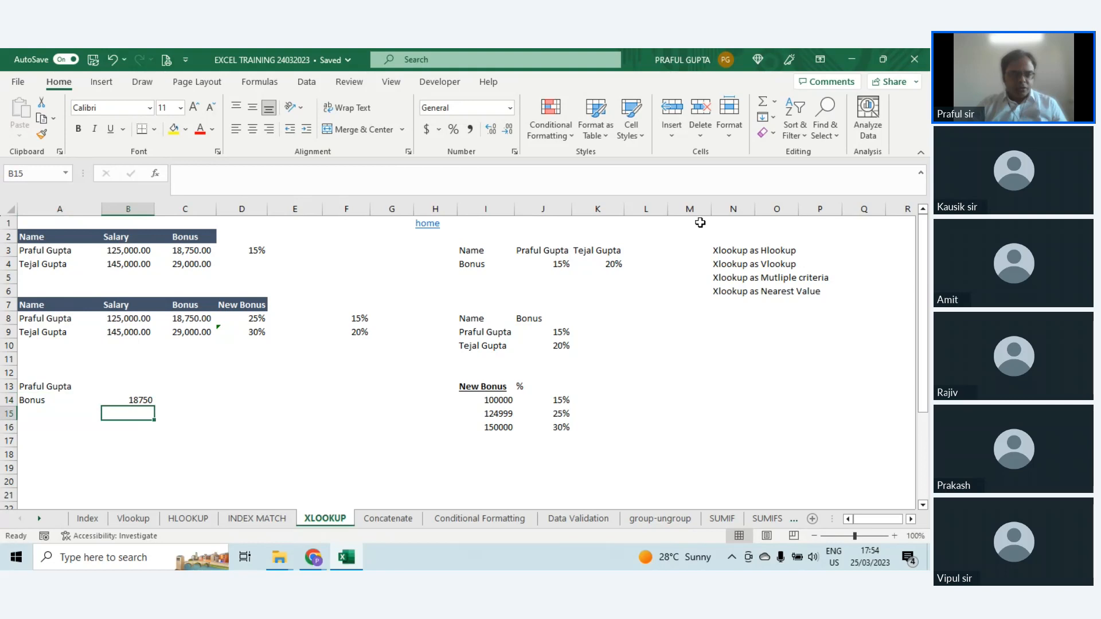
Step: Start an XLOOKUP formula in B15 with lookup value A13 and absolute lookup array $A$7:$A$9
key(Right)
key(Up)
key(Right)
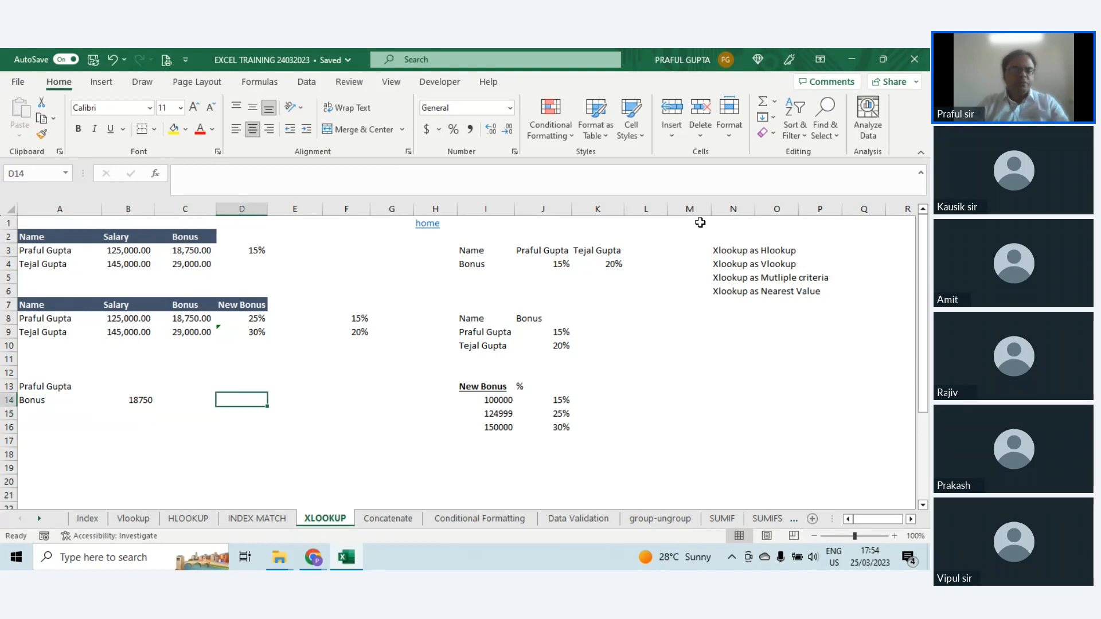
key(Left)
key(Down)
key(Left)
text(=v)
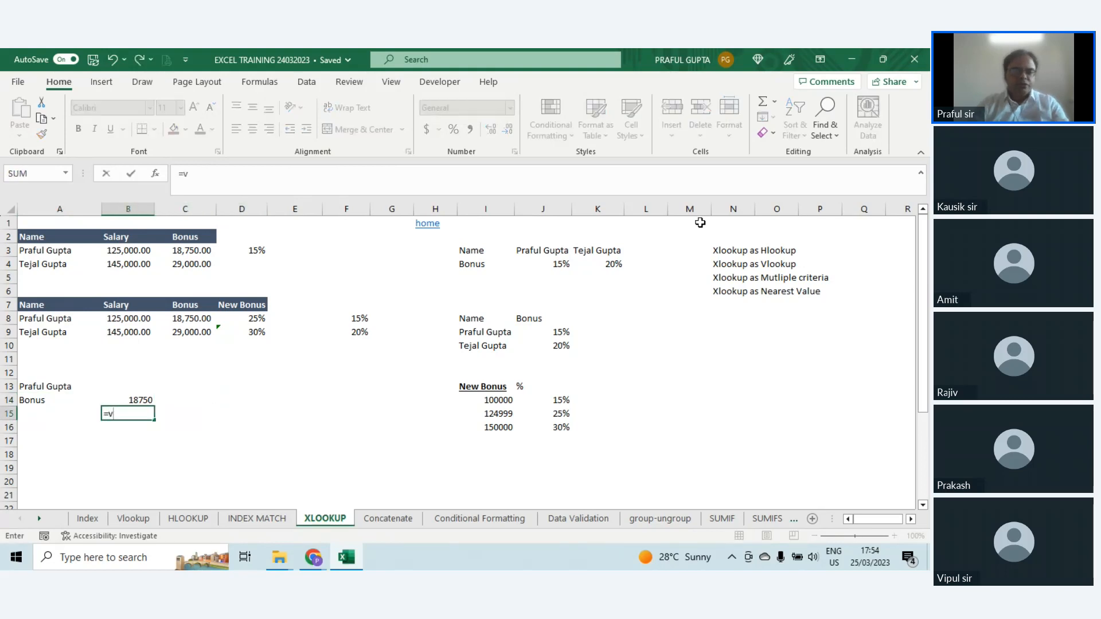
key(BackSpace)
text(c)
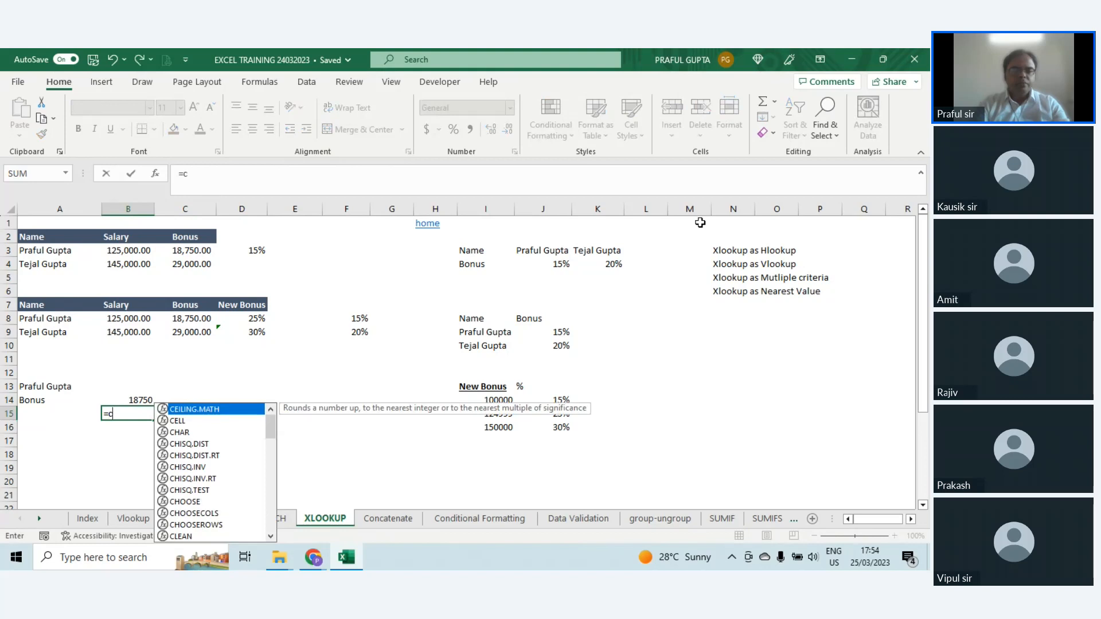
key(BackSpace)
text(xl)
key(Tab)
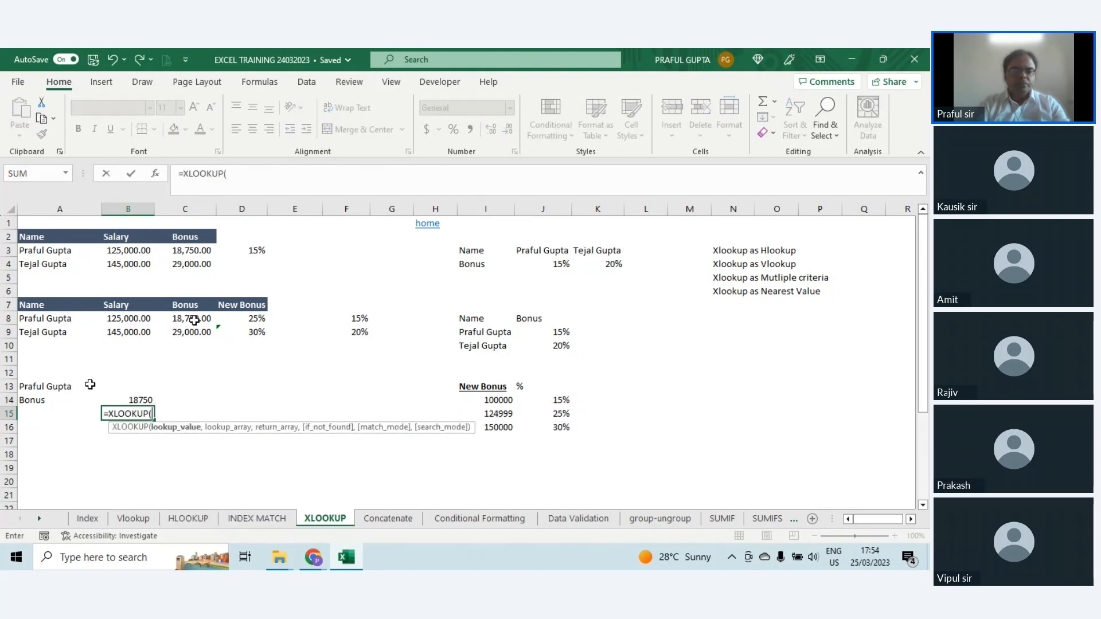
click(52, 386)
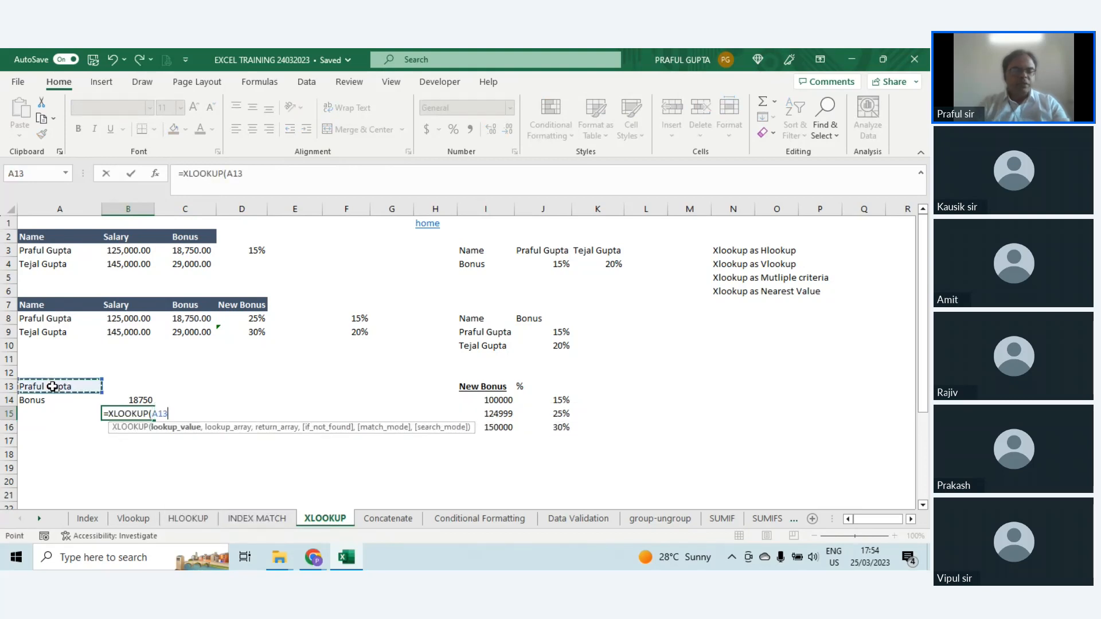
text(,)
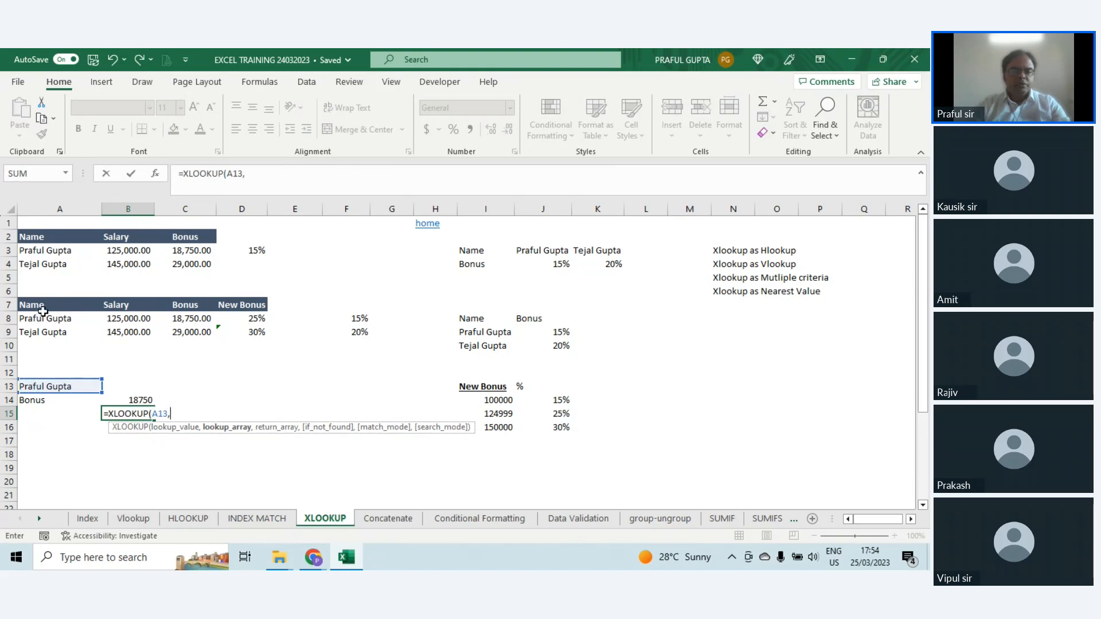
drag(37, 303, 50, 332)
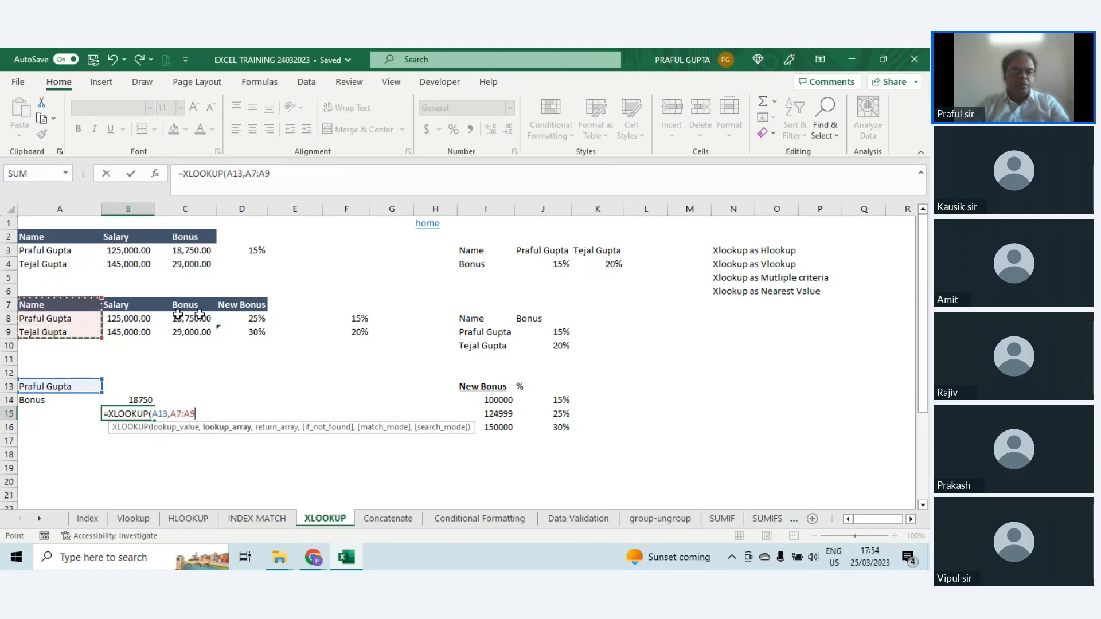
key(F4)
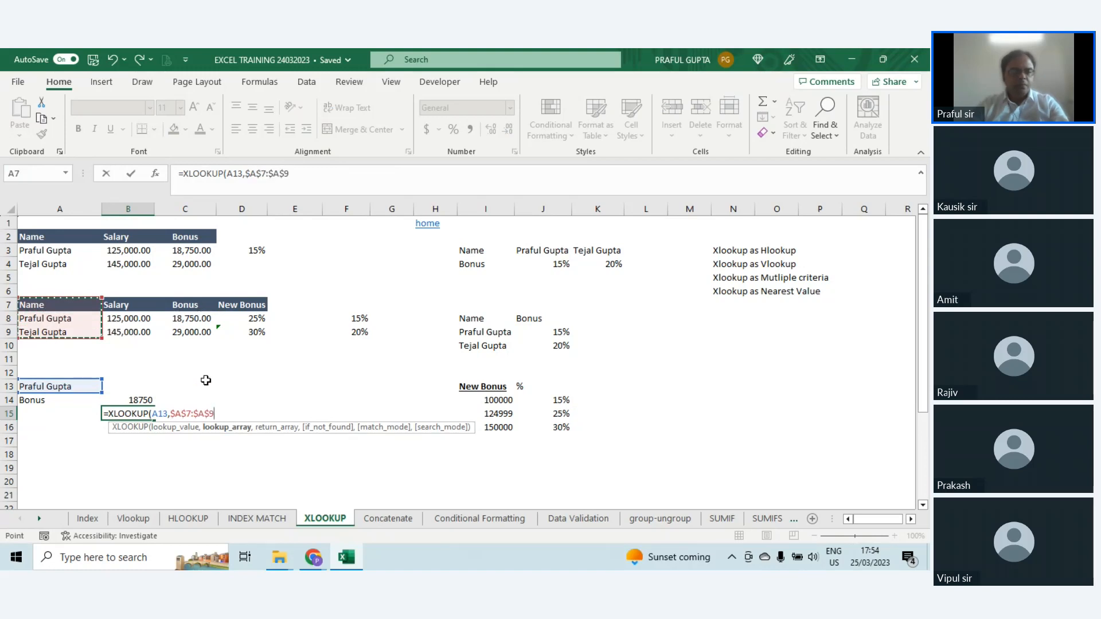
Step: Nest an XLOOKUP in the B15 formula's return array with lookup value A14 and lookup array B7:C7
text(,h)
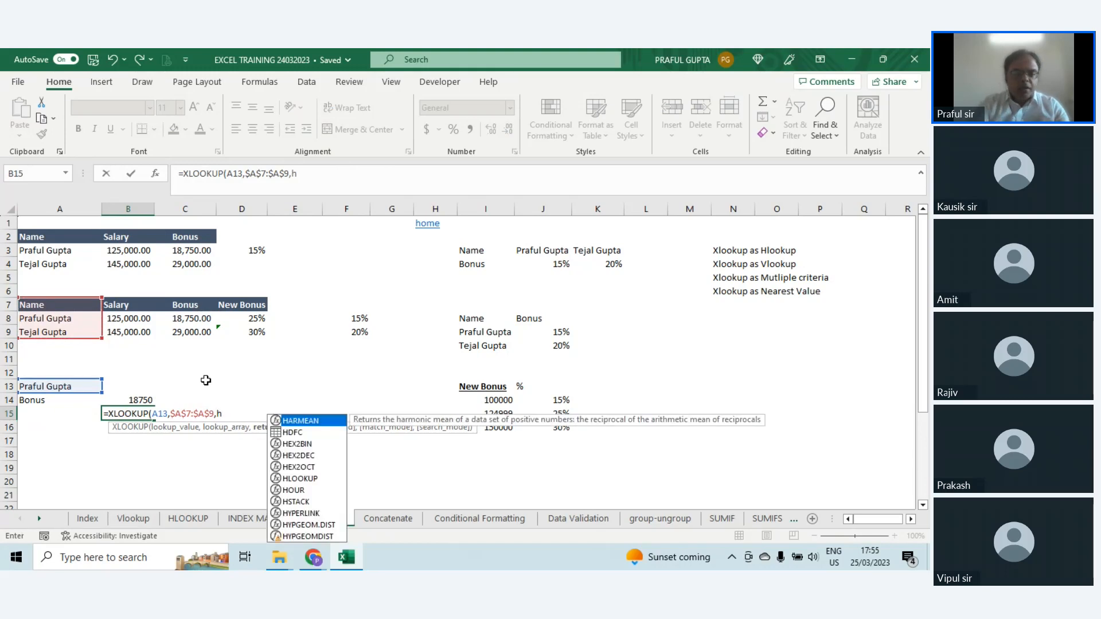
key(BackSpace)
text(xl)
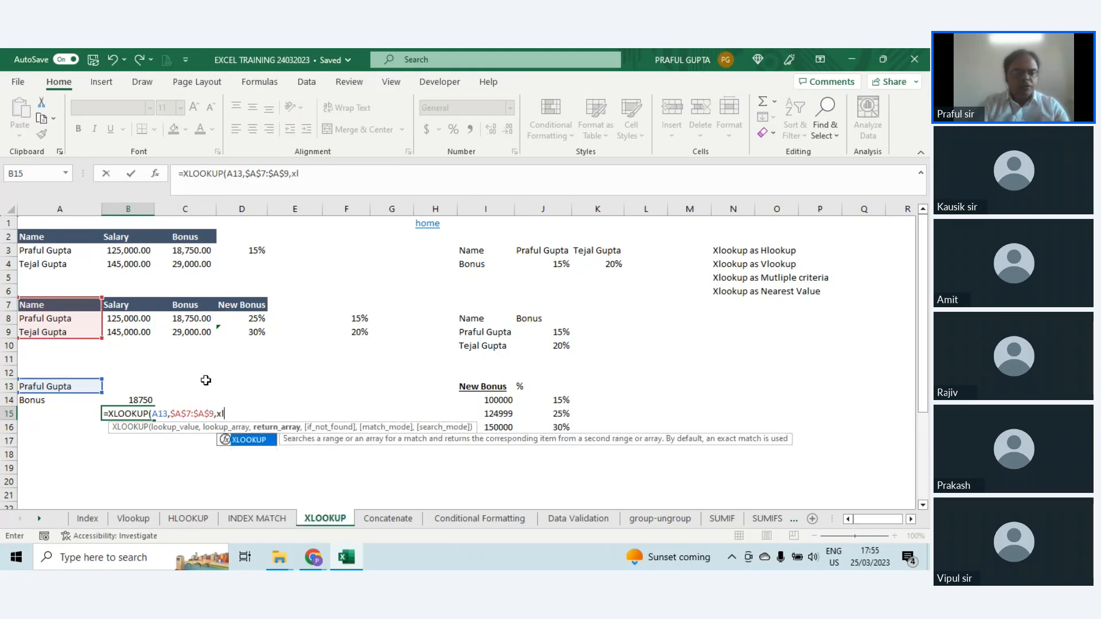
key(Tab)
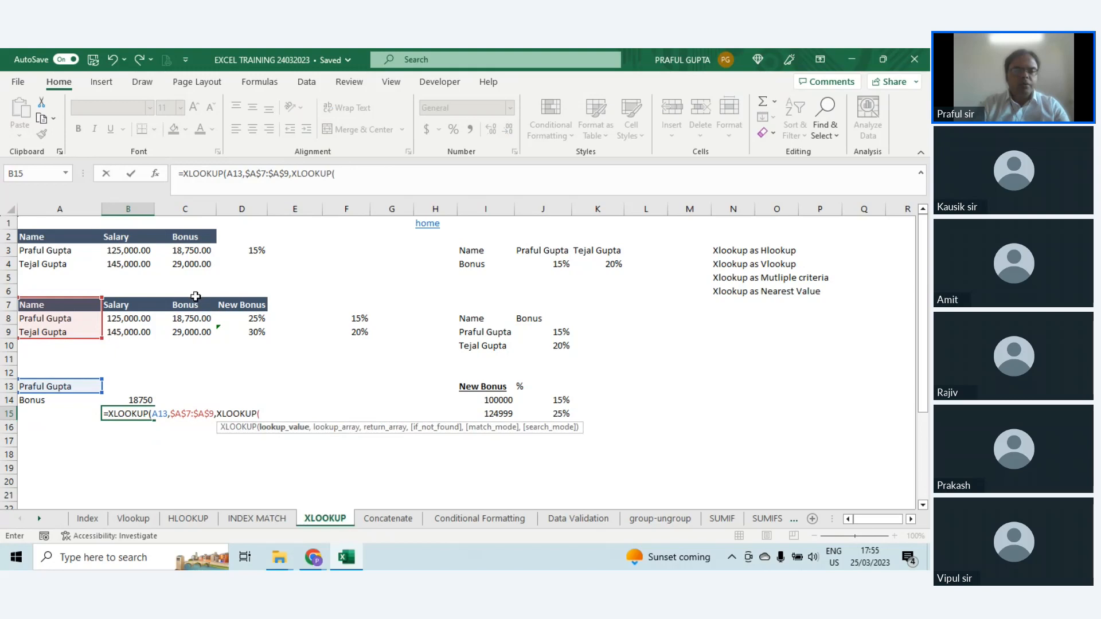
click(38, 404)
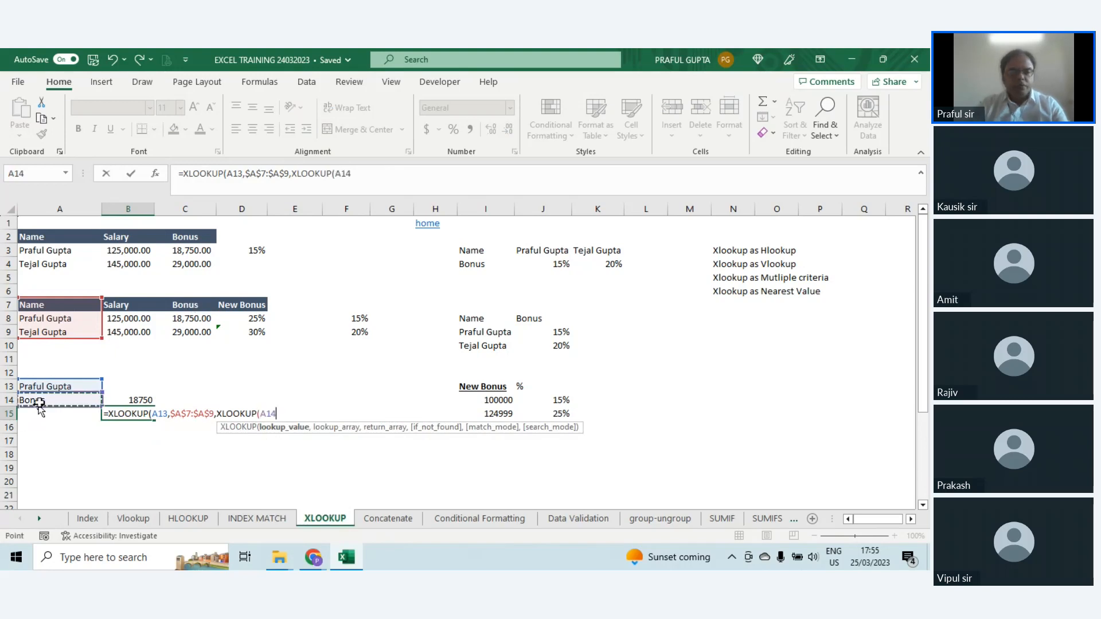
text(,)
drag(120, 304, 186, 303)
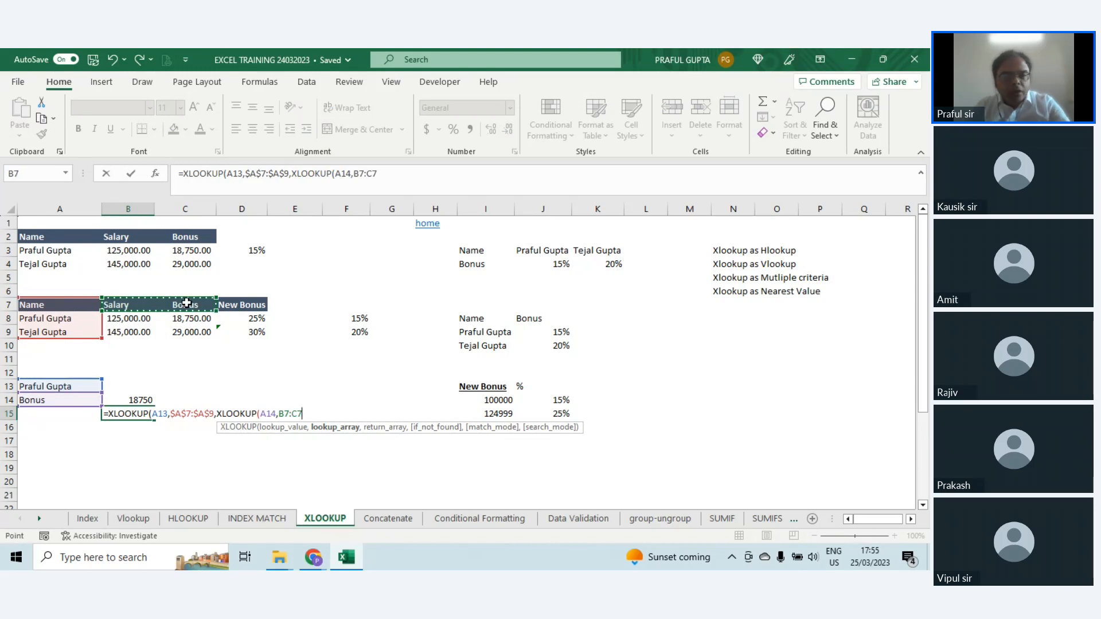
text())
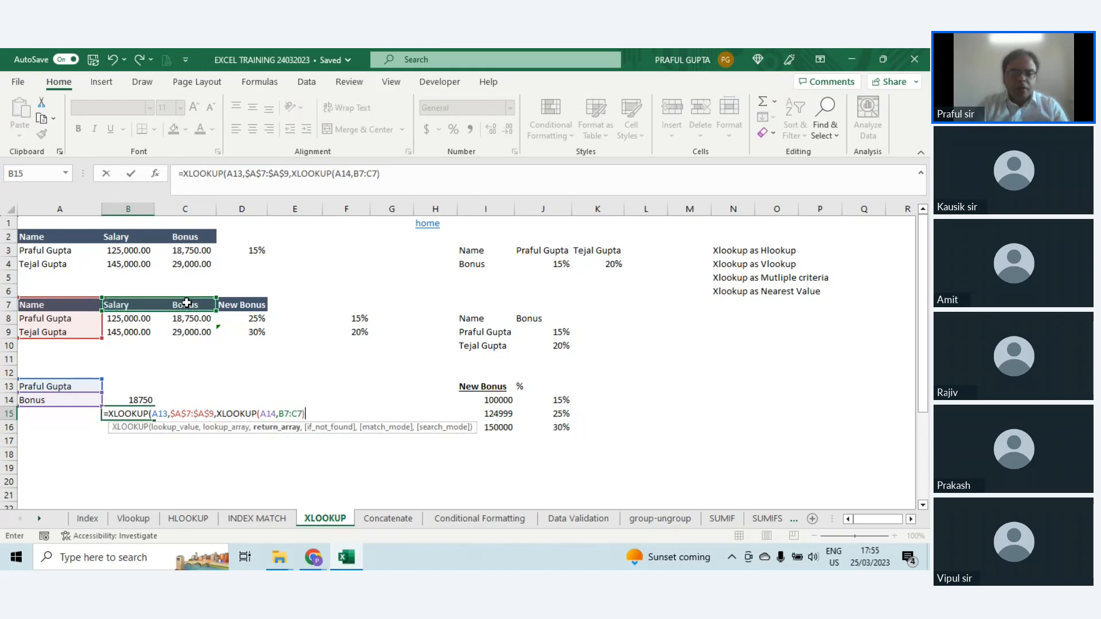
text(,)
Step: Try to complete the B15 formula with range B8:C9 after the nested XLOOKUP, and discard the entry
drag(133, 319, 179, 337)
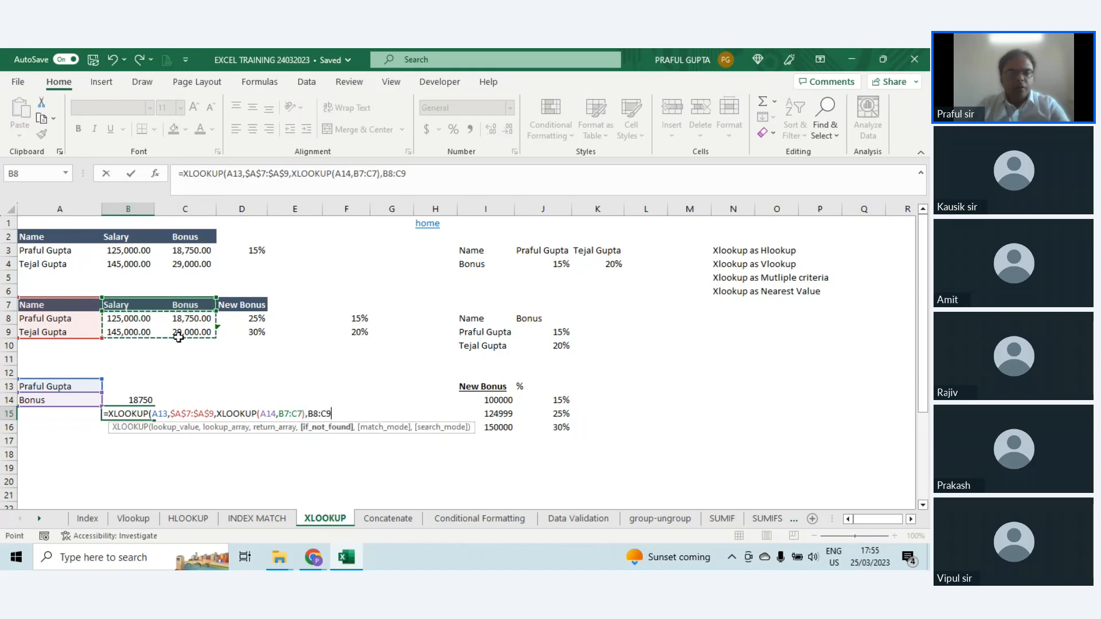
text())
key(Return)
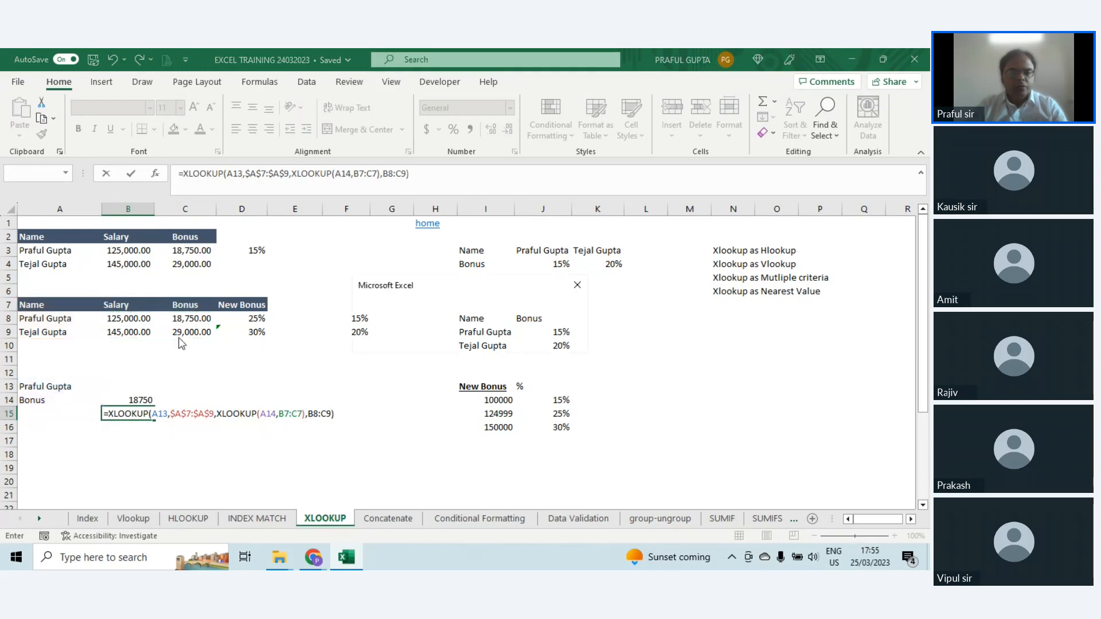
key(Return)
key(Escape)
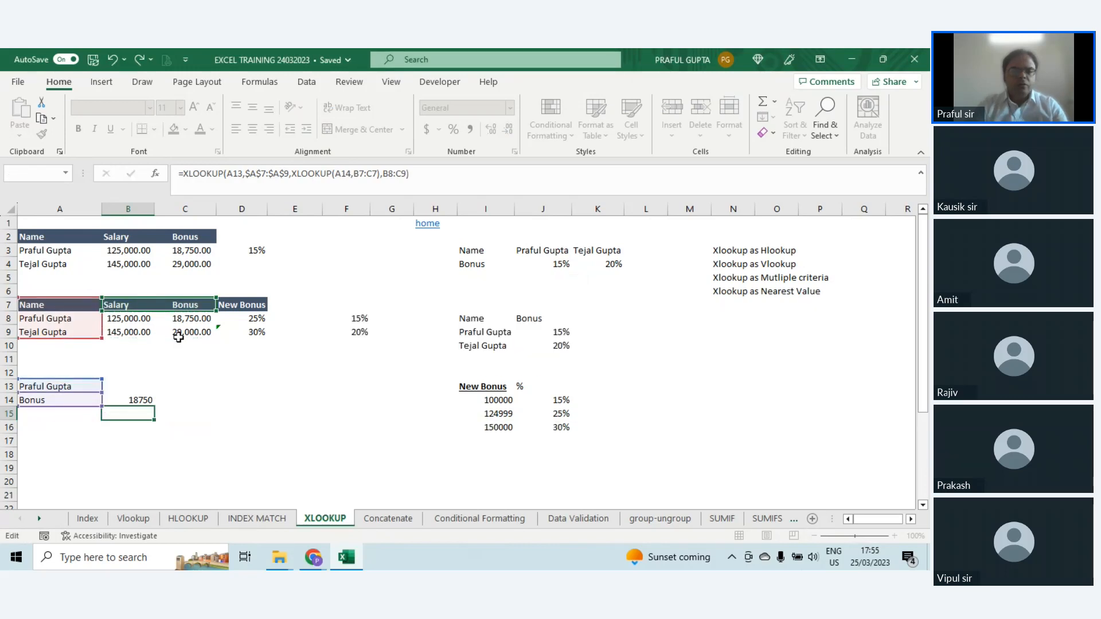
Step: Review the references of the nested XLOOKUP formula in B14, leaving it as it is
key(Up)
key(F2)
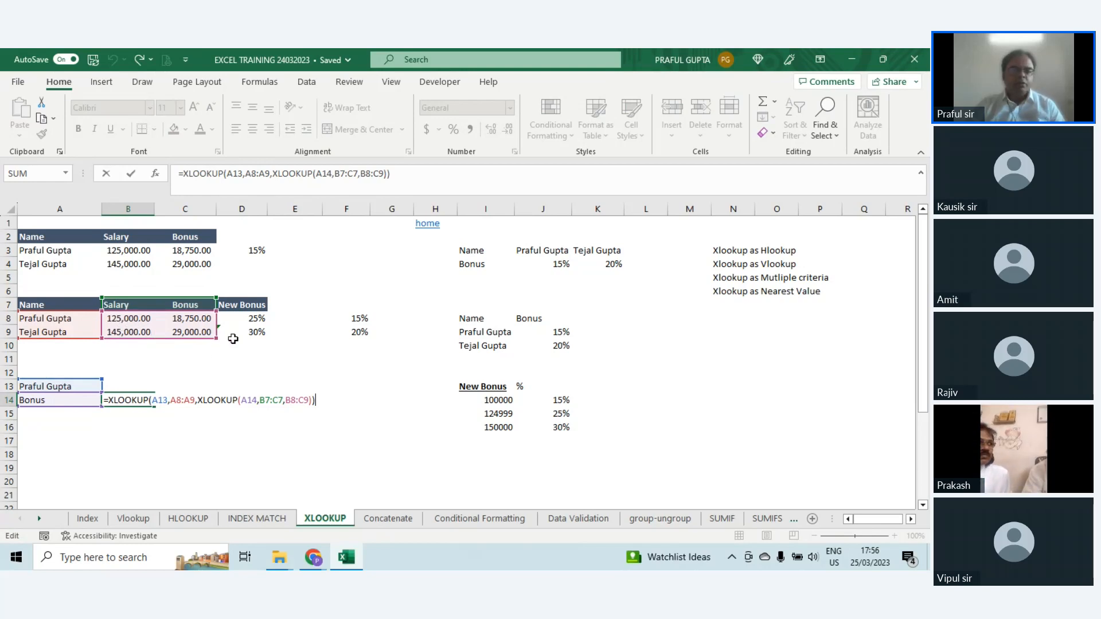
key(Return)
click(148, 397)
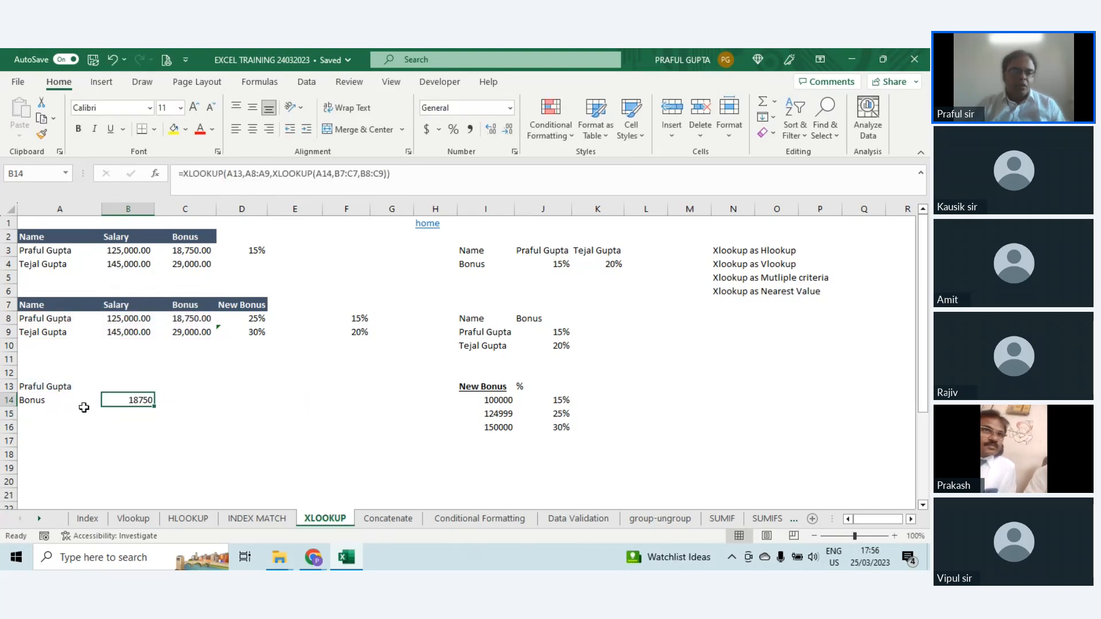
Step: Set the A14 criterion to Salary and check the formula in B14
click(83, 407)
click(107, 399)
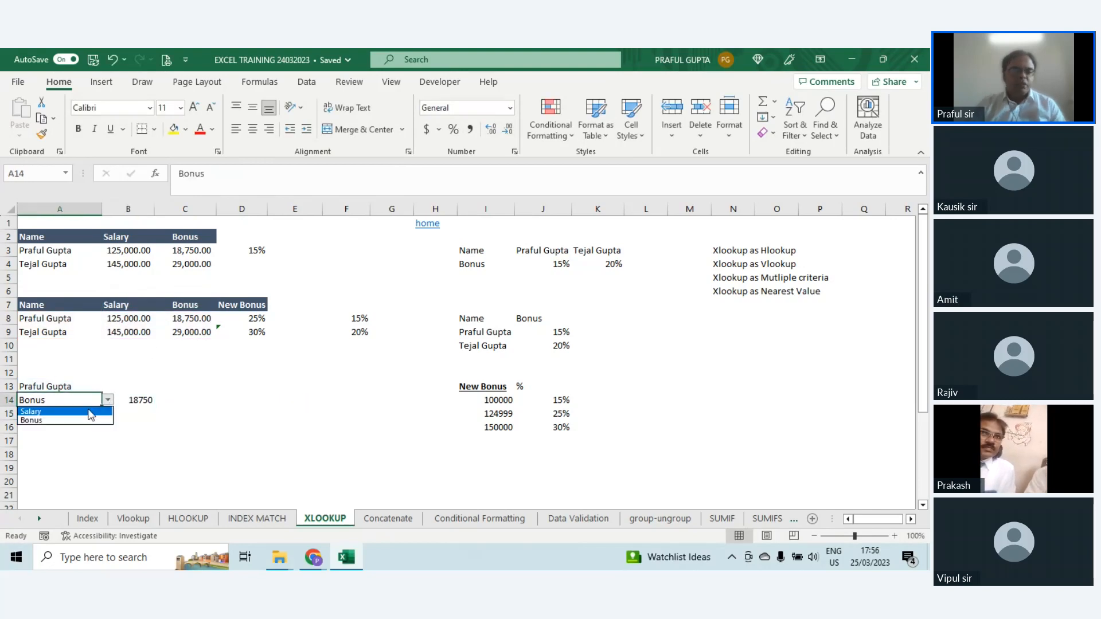
click(90, 413)
double_click(135, 400)
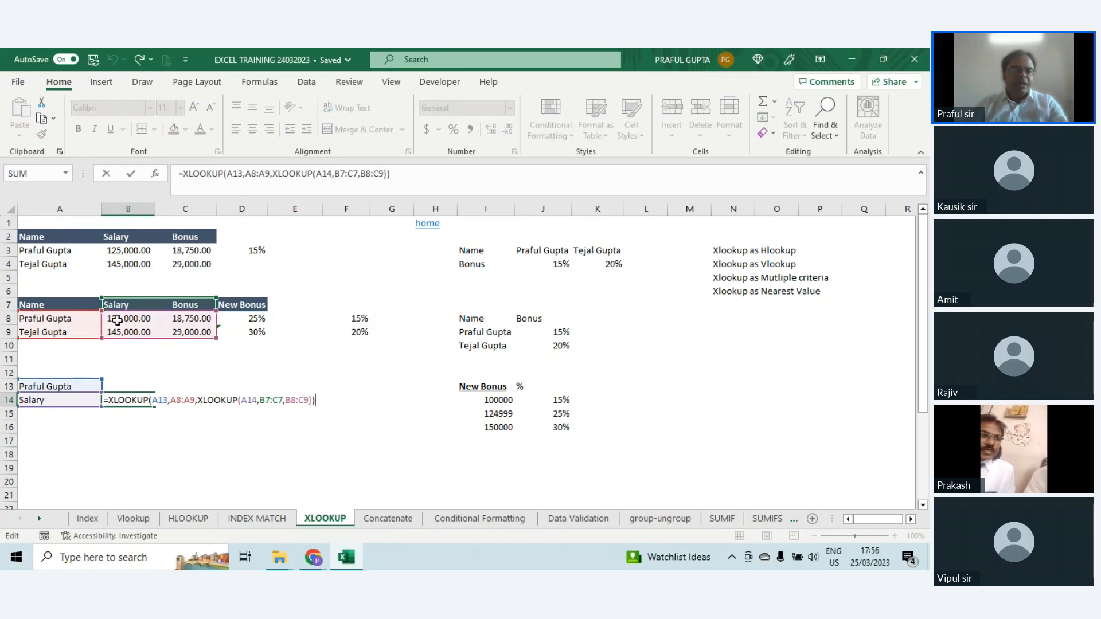
key(Escape)
Step: Set the A14 criterion to Bonus and check the formula in B14
click(83, 400)
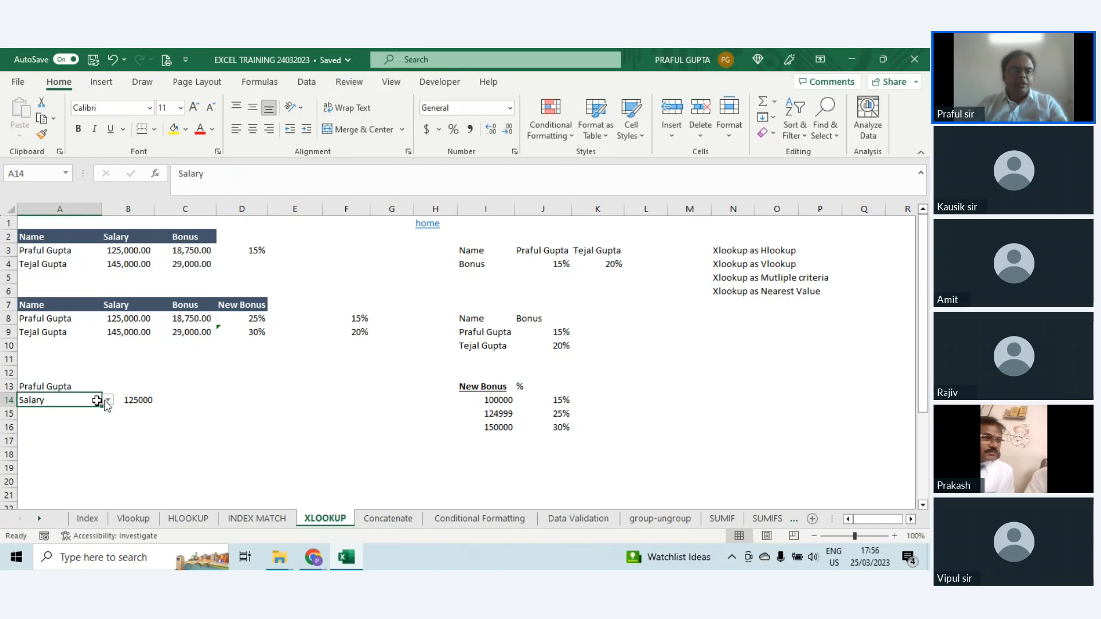
click(107, 401)
click(75, 421)
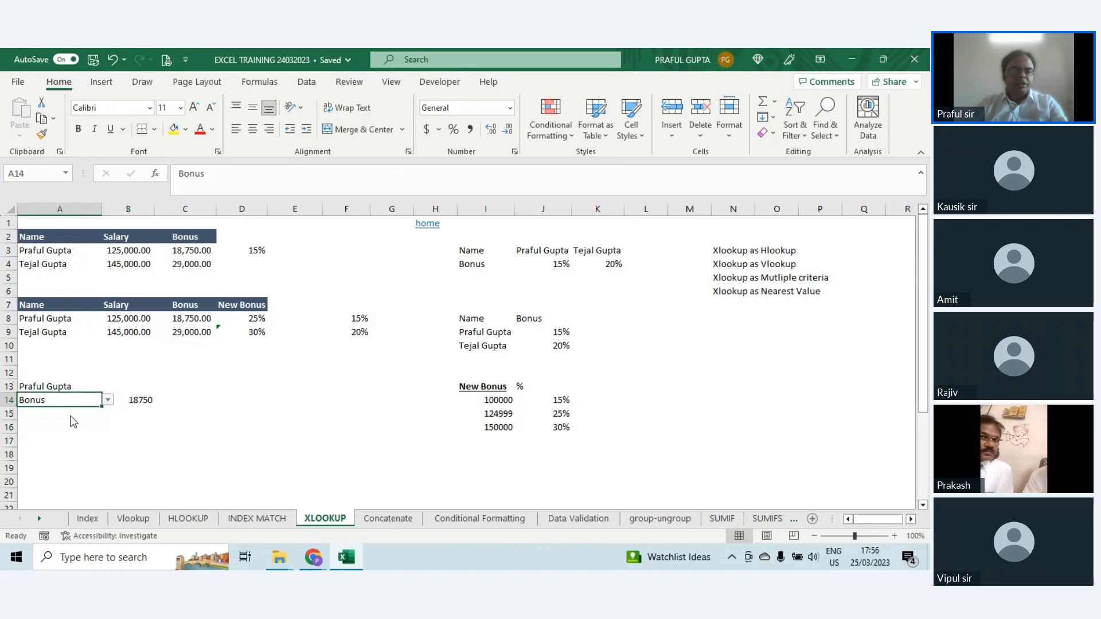
double_click(140, 399)
key(Escape)
Step: Switch the A13 criterion to the second employee's name and review the nested XLOOKUP formula in B14
click(96, 386)
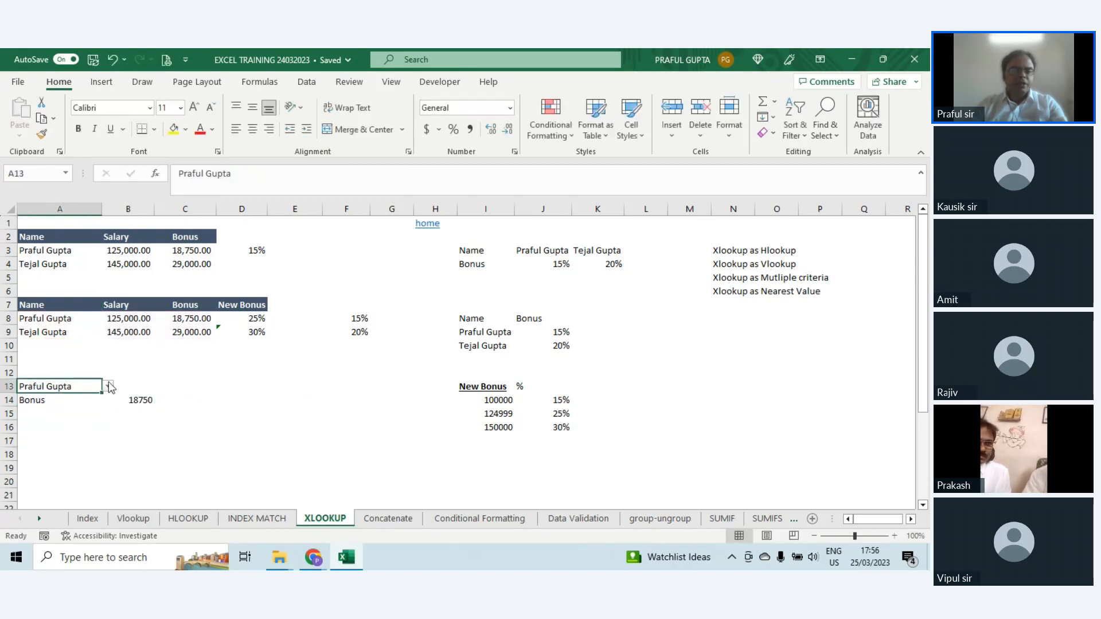
click(107, 386)
click(41, 406)
click(140, 399)
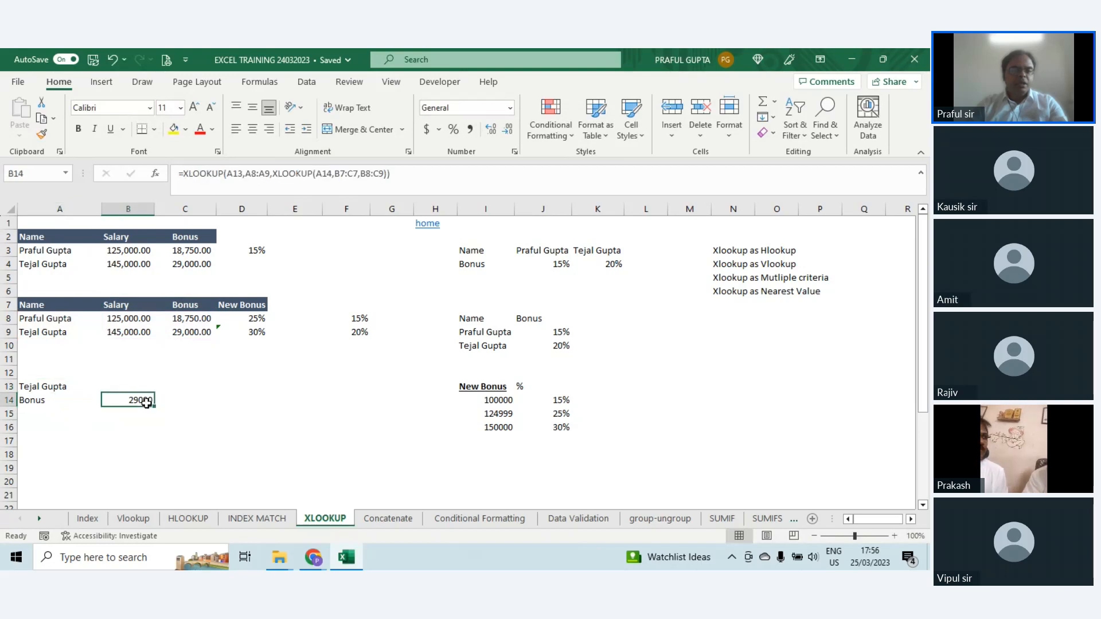
key(F2)
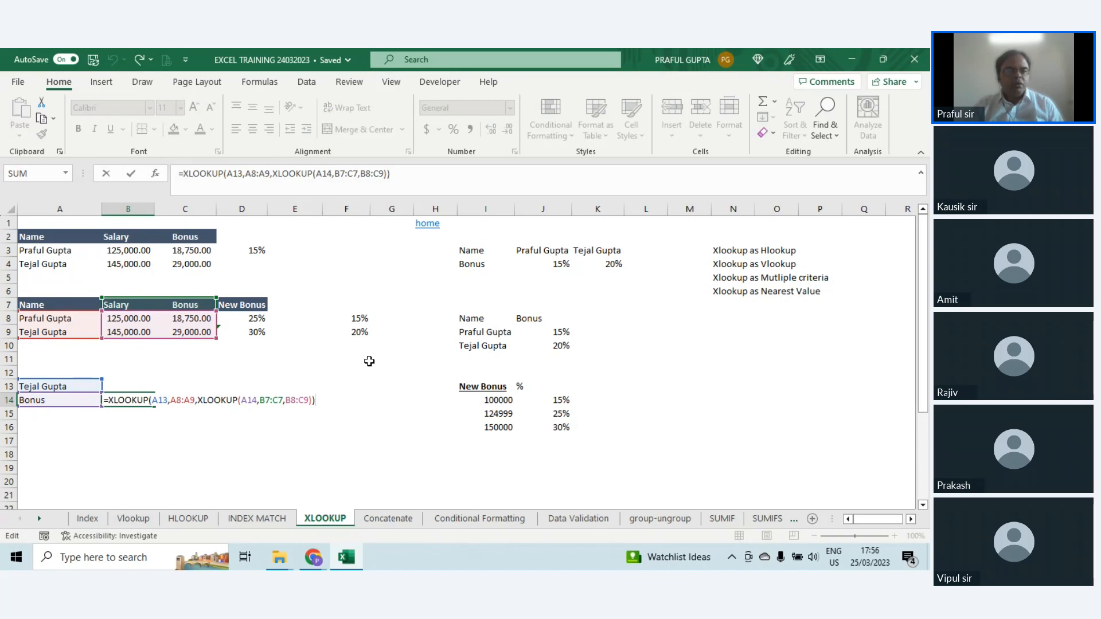
key(ctrl+Return)
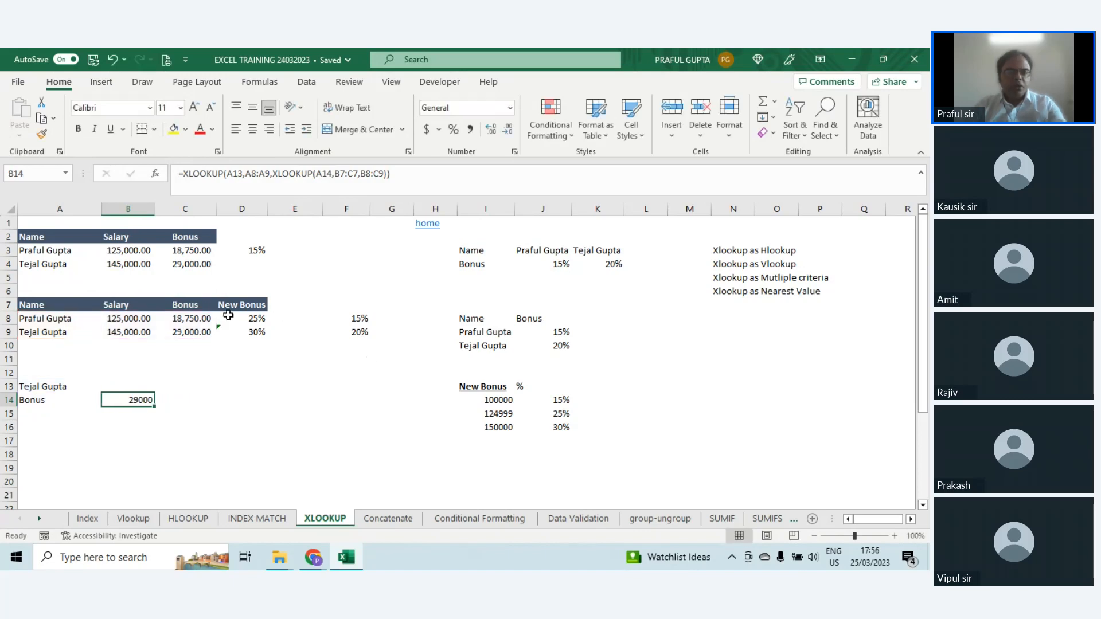
Step: Examine the nearest-value topic label, the New Bonus threshold table in I13:J16, and the XLOOKUP formula in D8
click(335, 398)
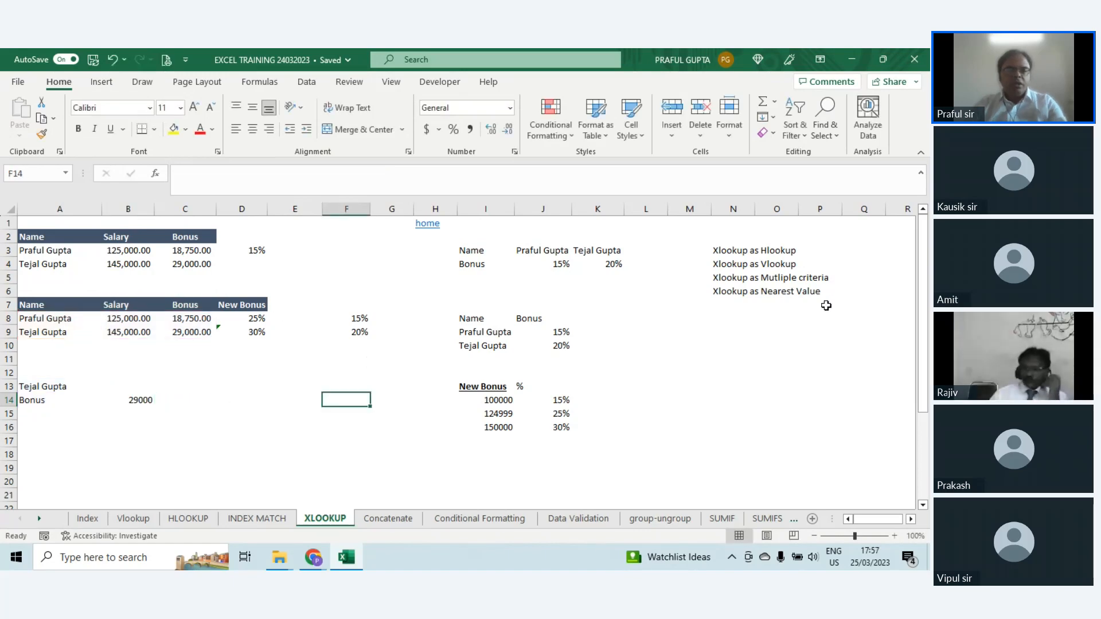
click(742, 291)
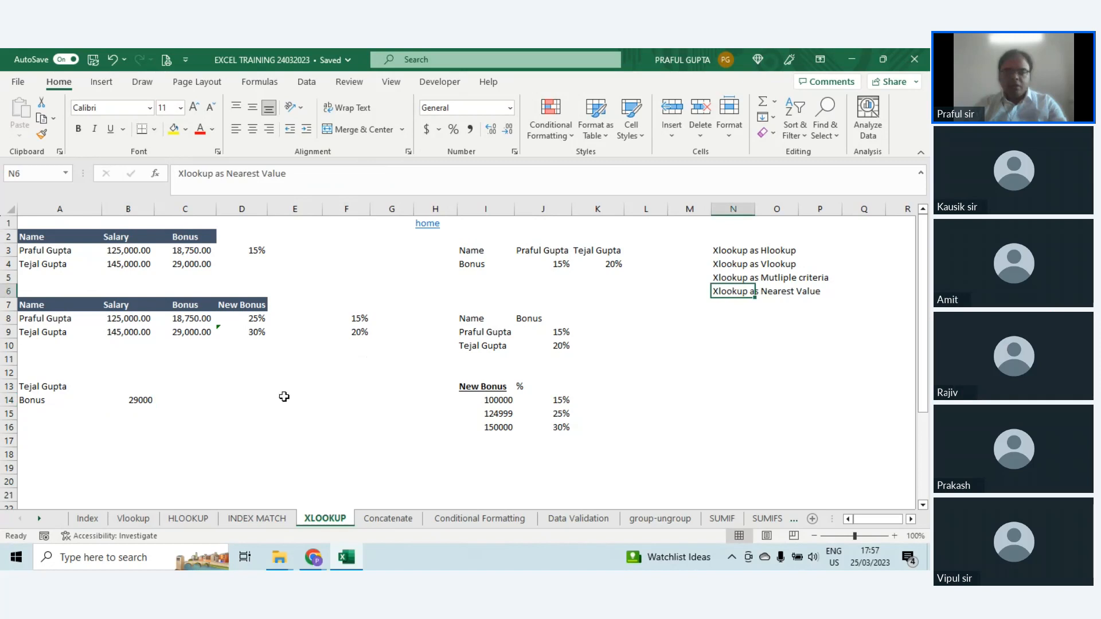
click(257, 397)
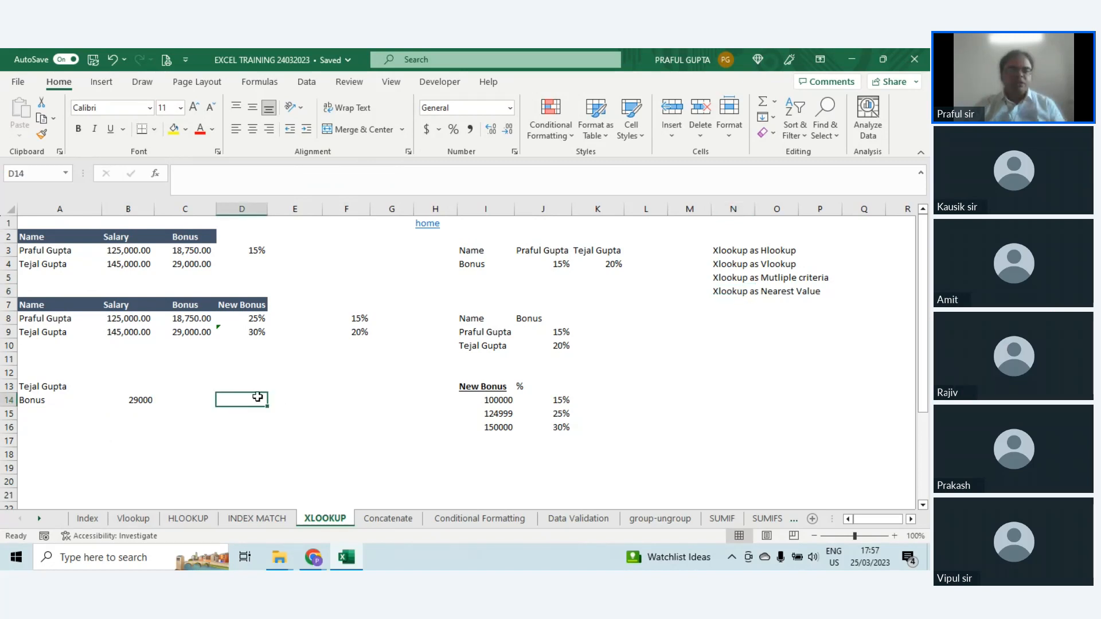
click(483, 387)
drag(483, 388, 575, 426)
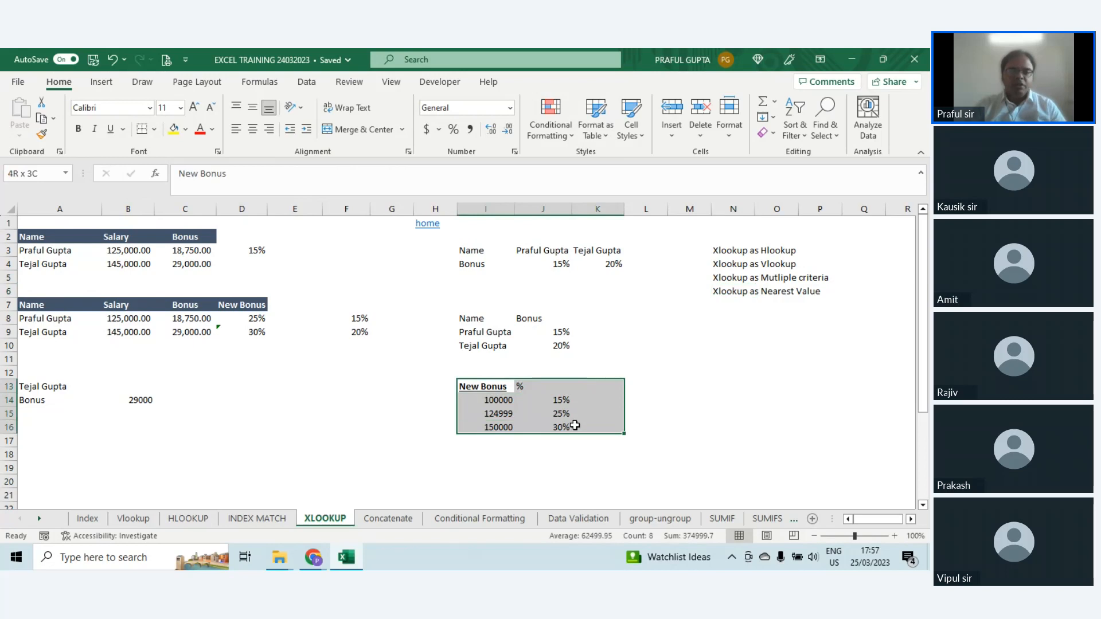
click(492, 400)
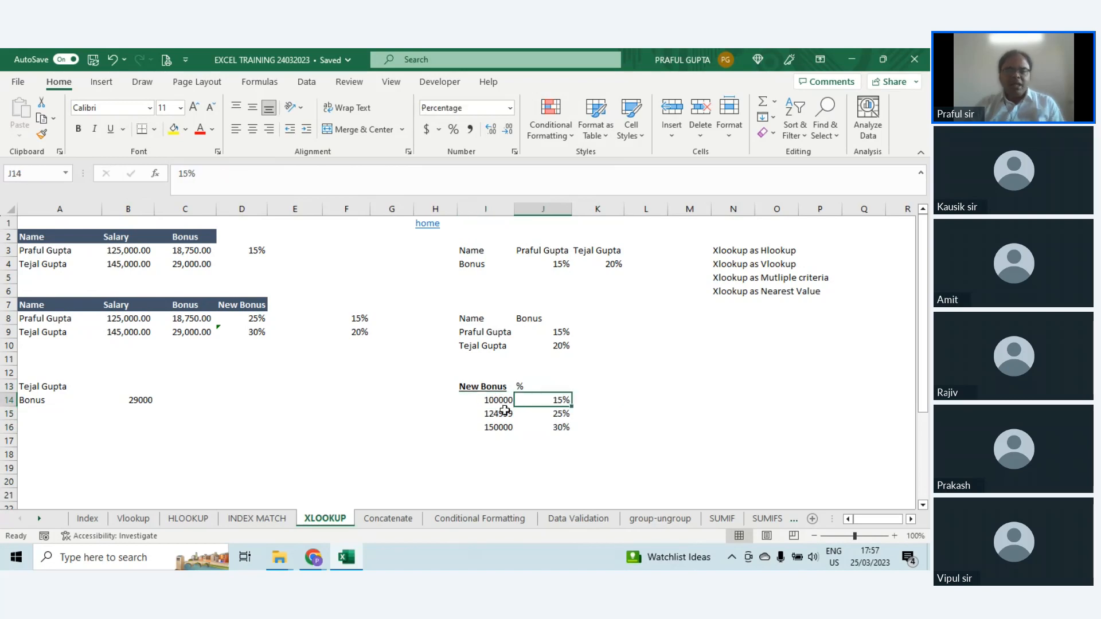
click(505, 413)
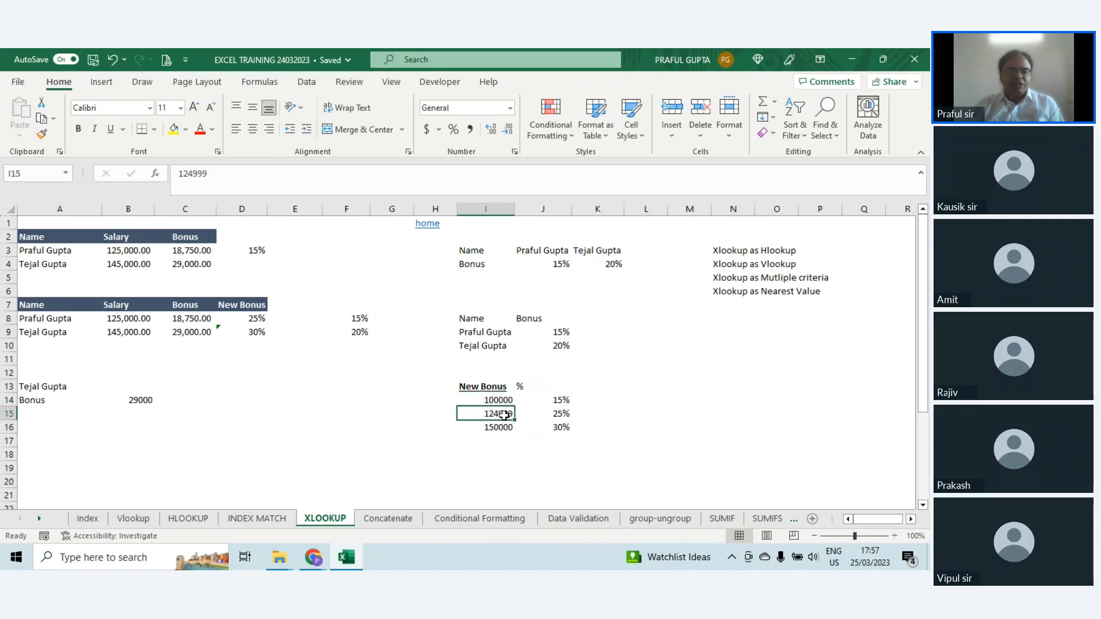
click(561, 414)
click(495, 430)
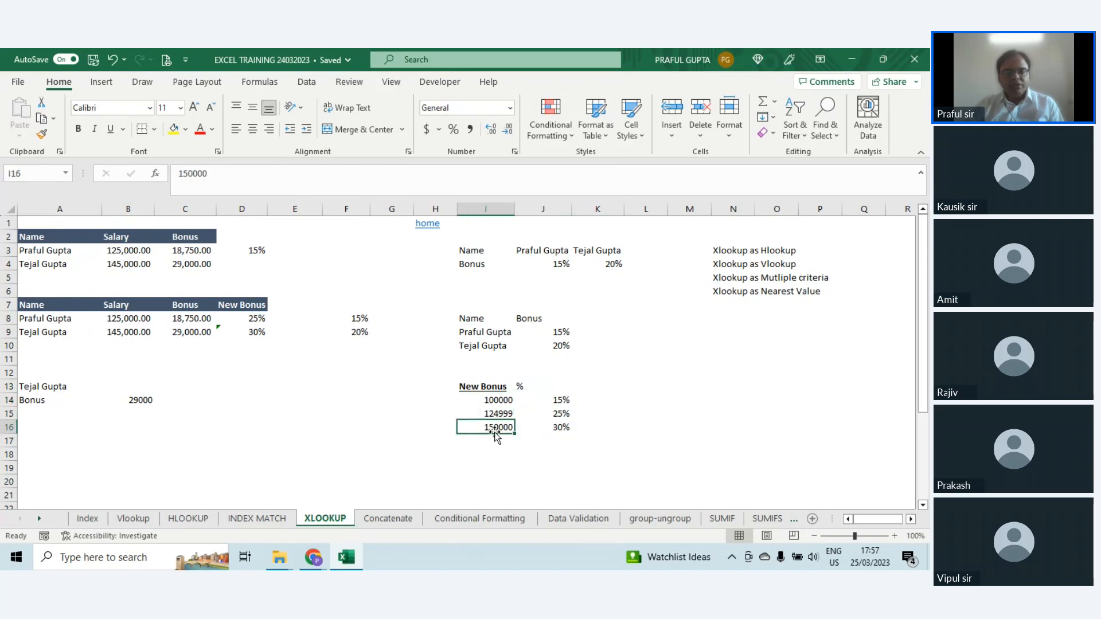
click(560, 428)
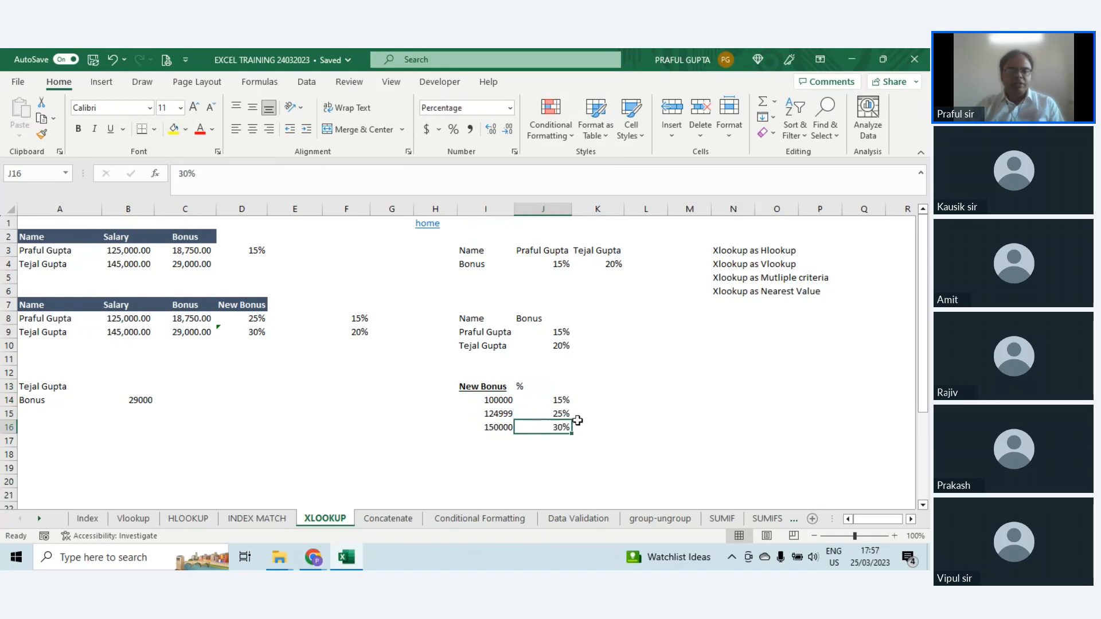
click(241, 318)
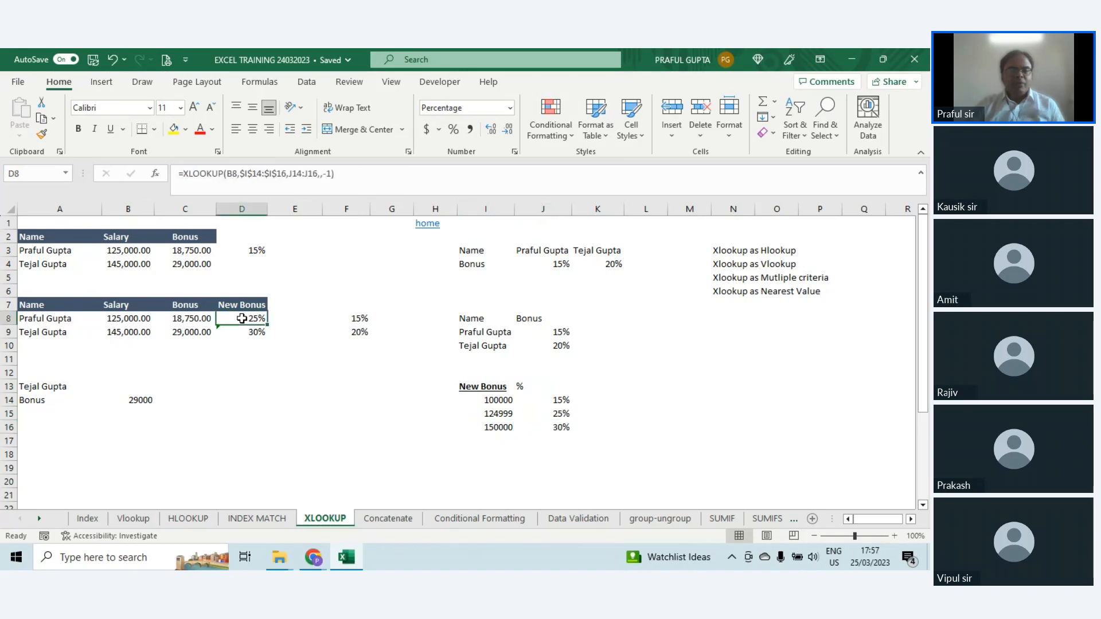
Step: Clear the existing XLOOKUP formulas from F8:F9
click(350, 318)
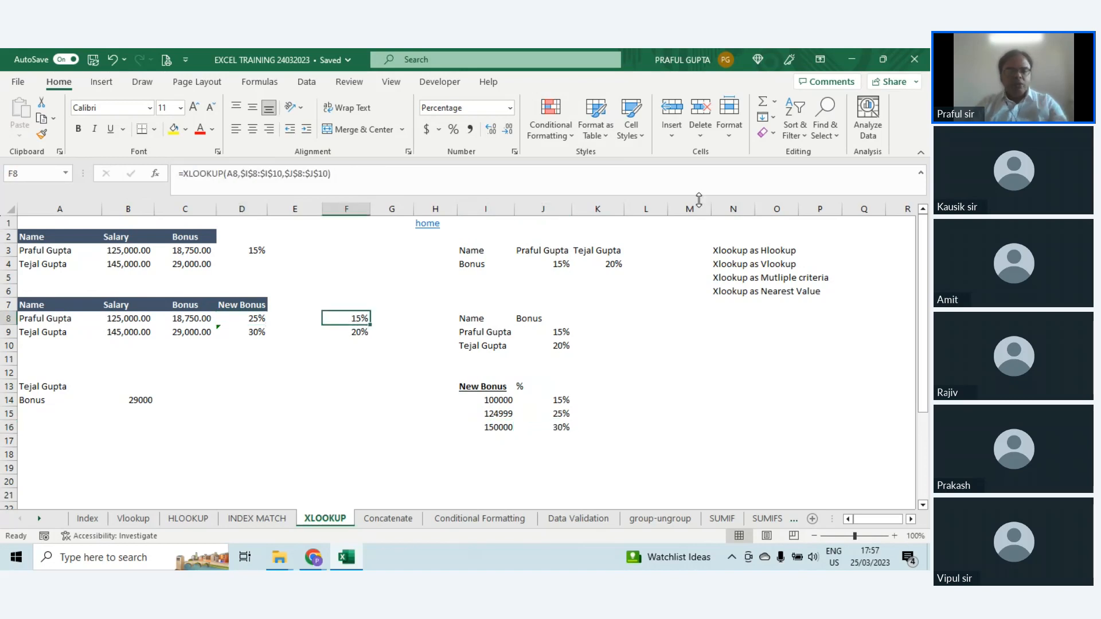
key(shift+Down)
key(Delete)
key(Left)
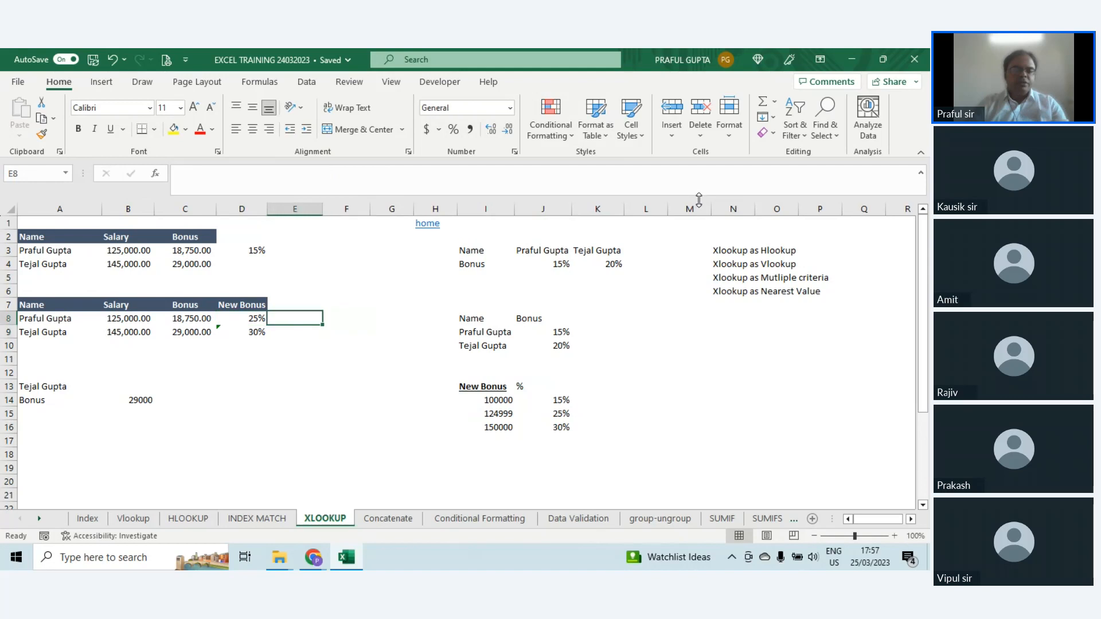
Step: Begin an XLOOKUP in F8 with salary B8 as lookup value, I14:I16 as lookup array and J14:J16 as return array
key(Right)
text(=)
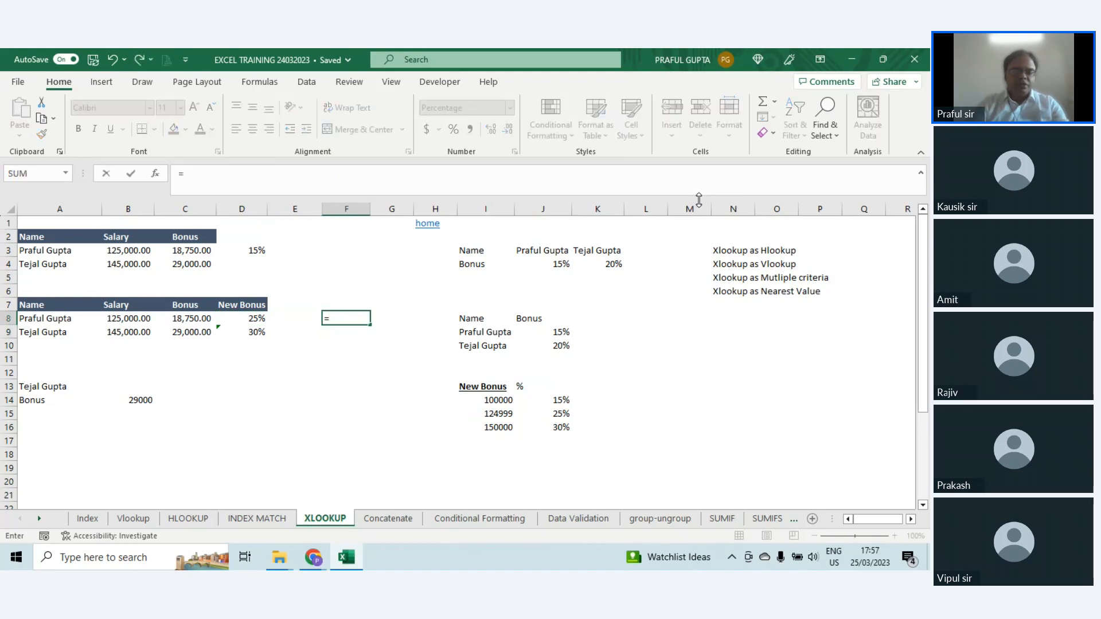
text(xl)
key(Tab)
key(Left)
key(Left)
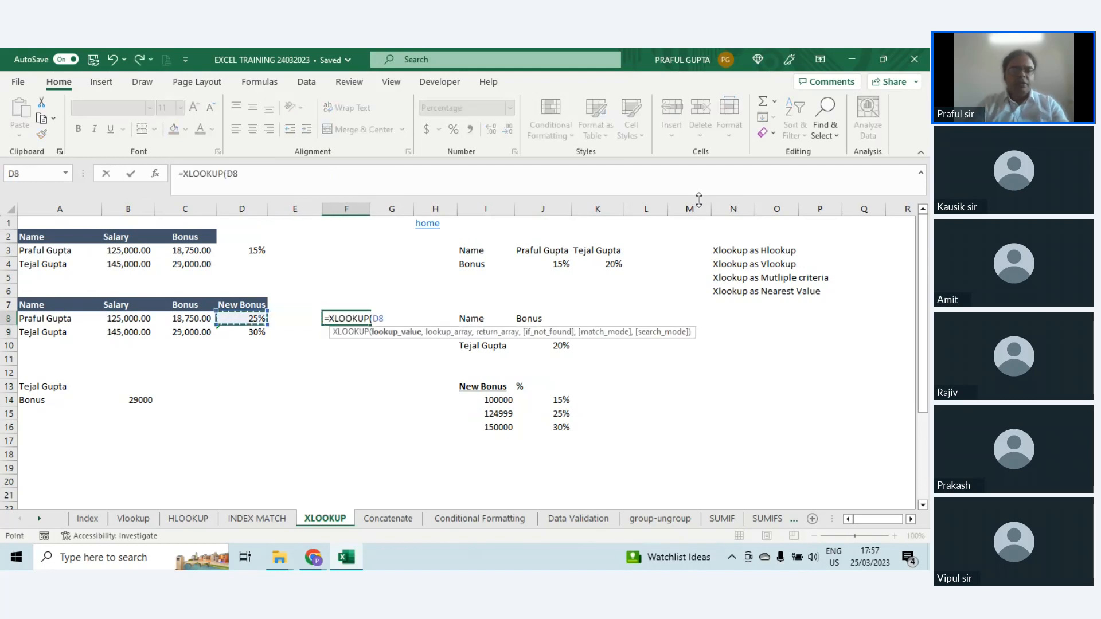
key(Left)
key(Left)
text(,)
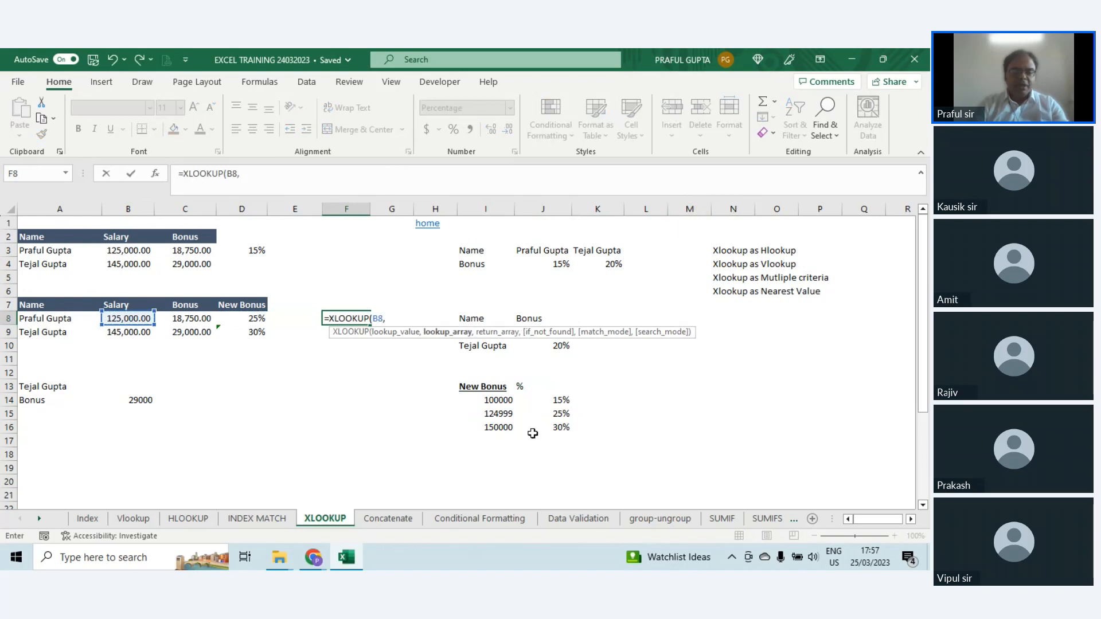
drag(496, 398, 494, 426)
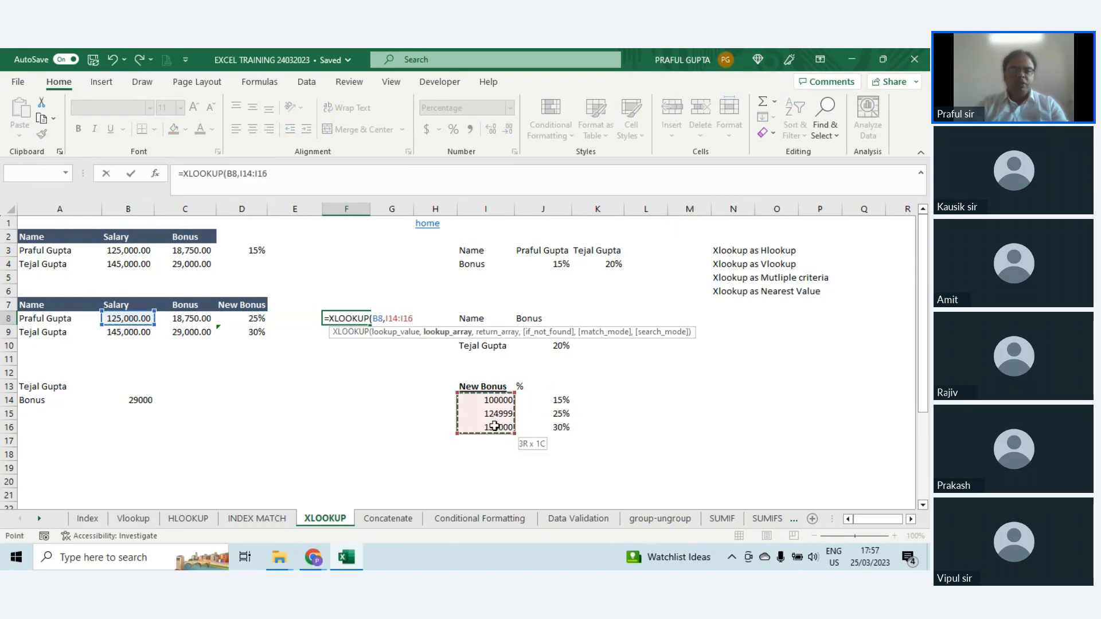
text(,)
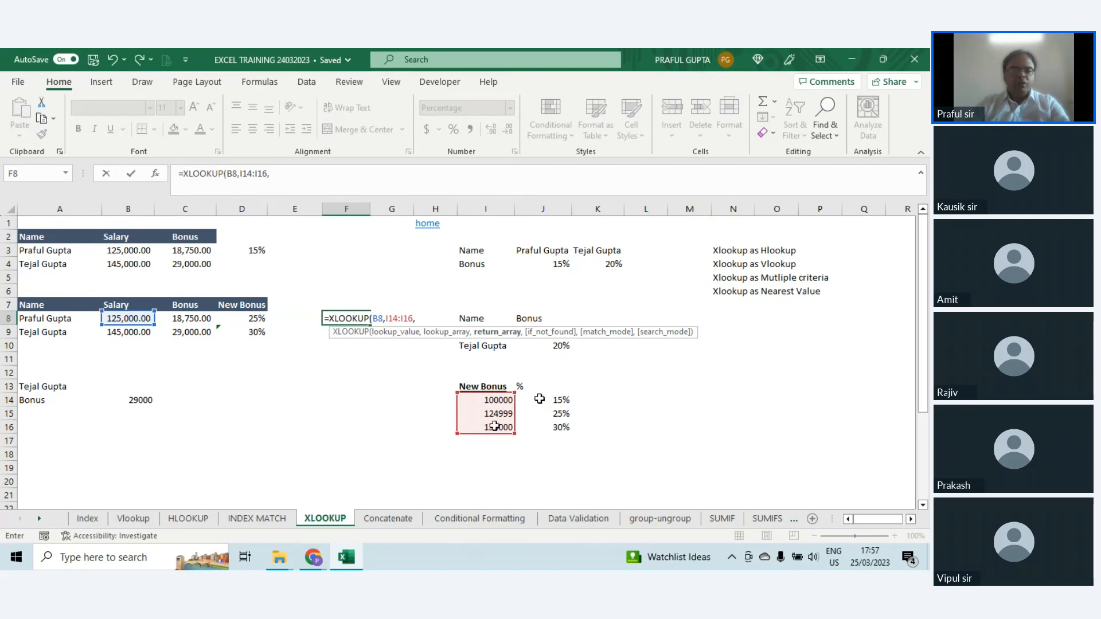
drag(541, 400, 544, 426)
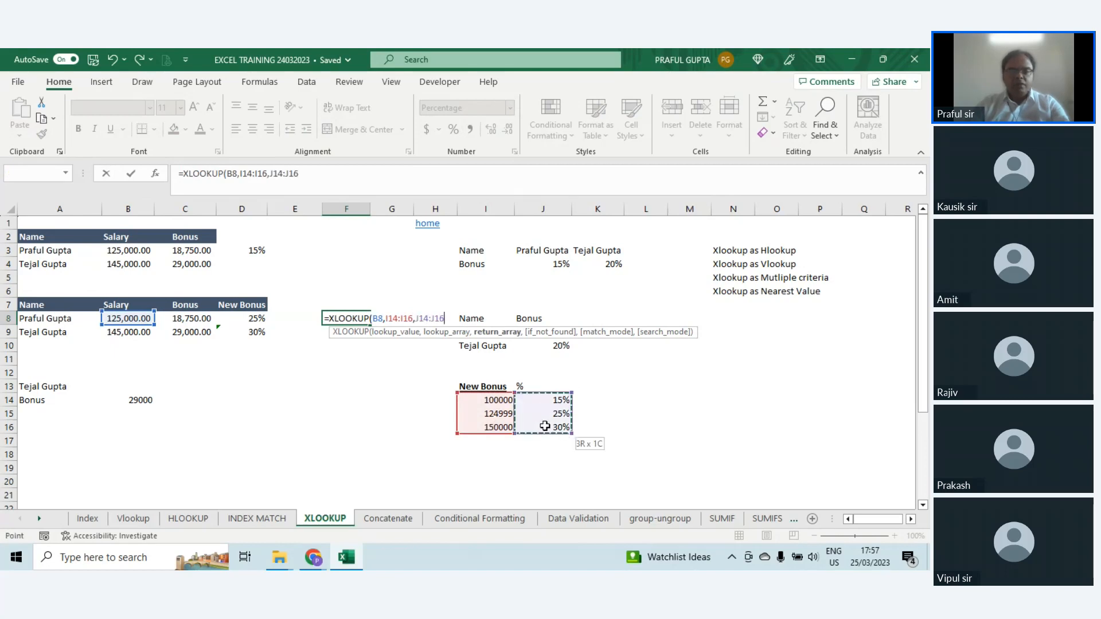
Step: Complete the F8 formula with 0 as the not-found value and match mode -1, and compare the result with J15
text(,)
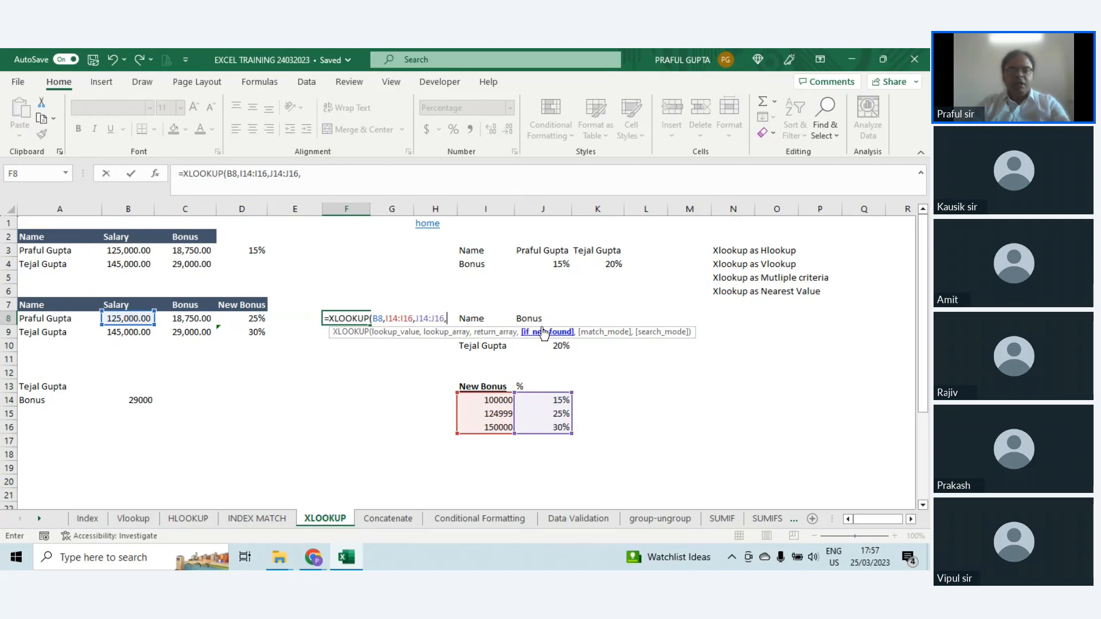
text(0,)
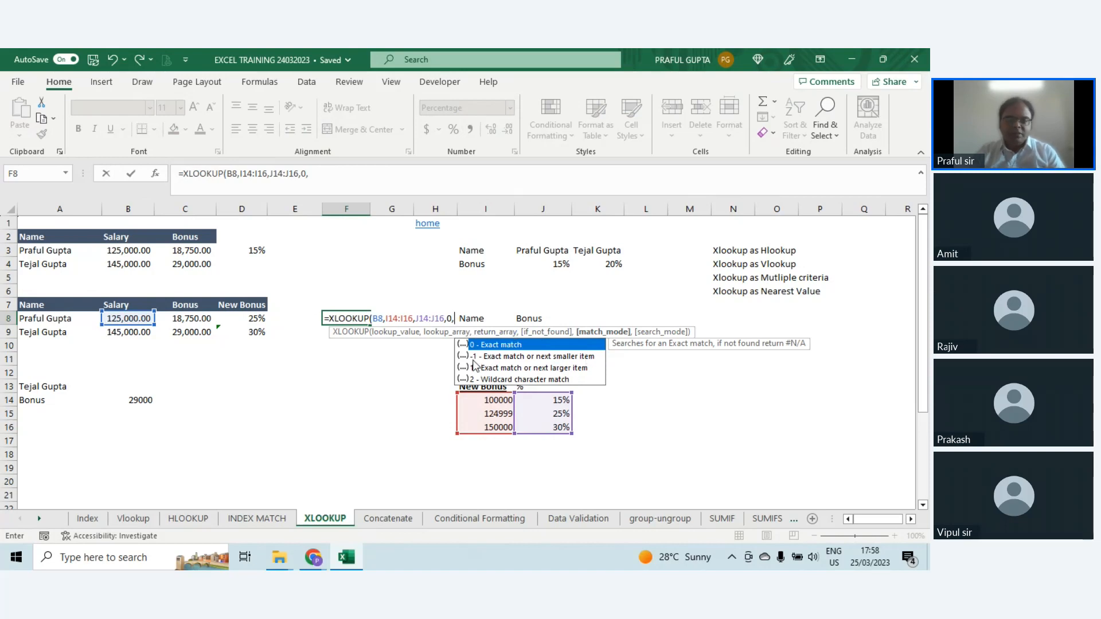
text(-1)
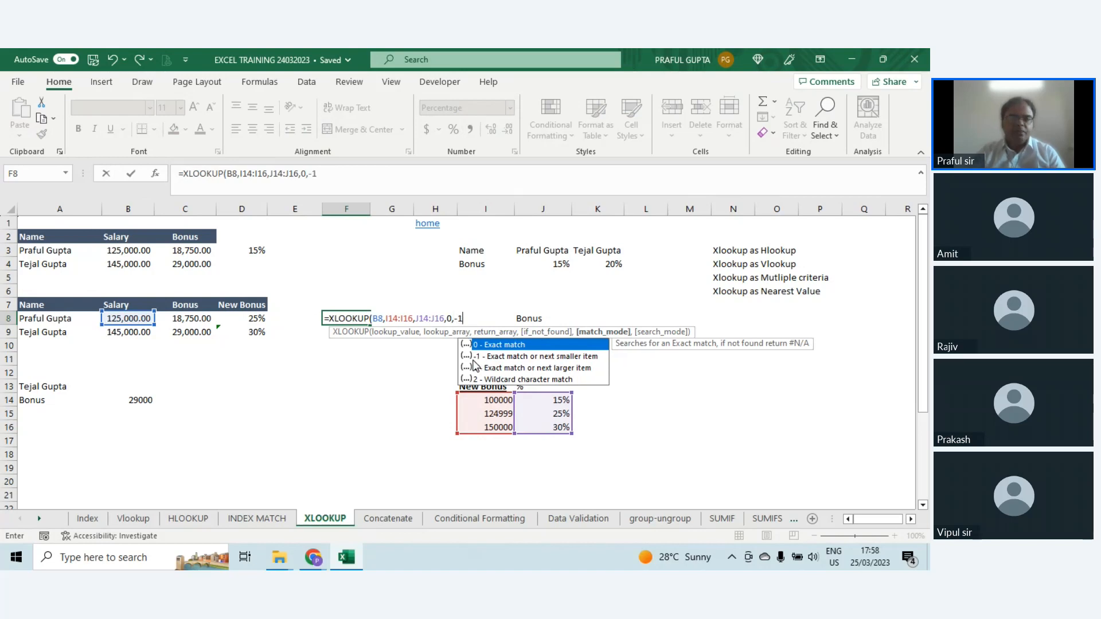
text())
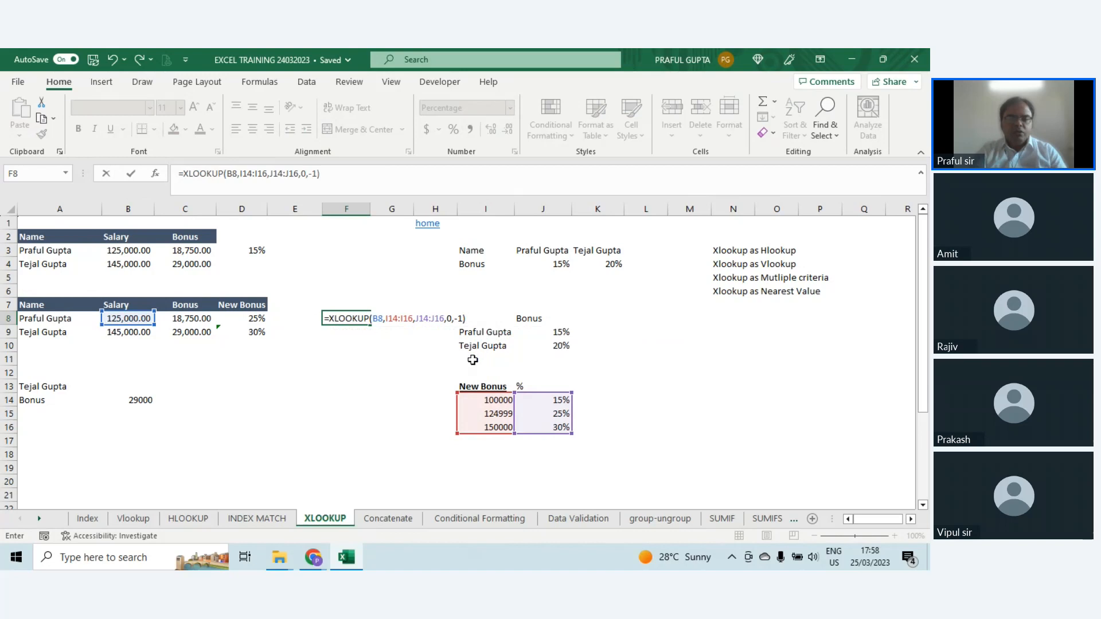
key(Return)
key(Up)
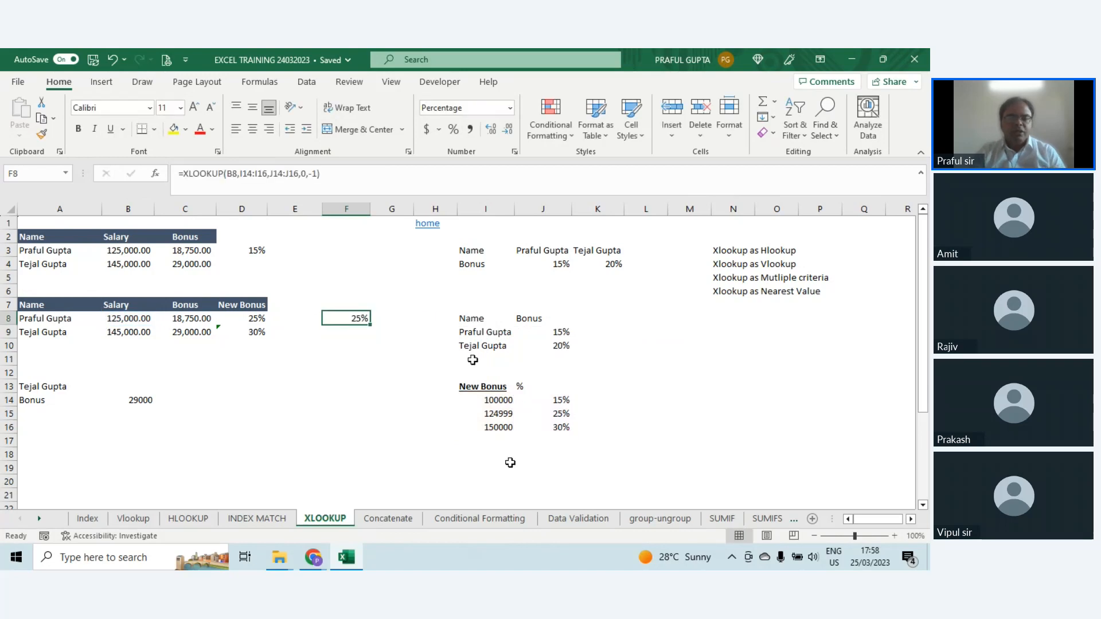
click(559, 419)
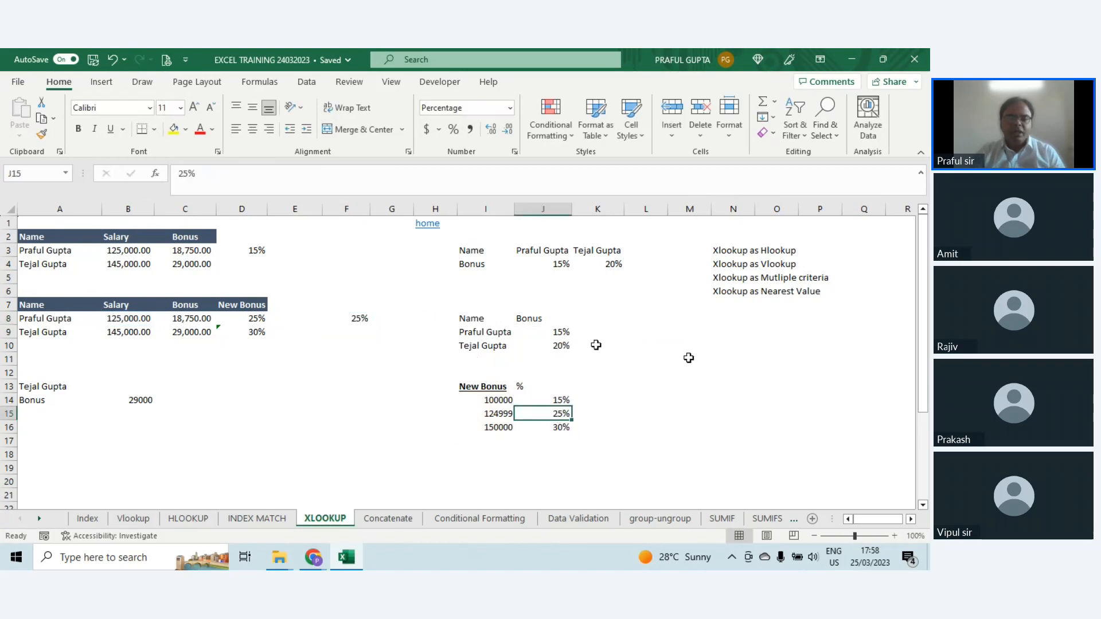
Step: Make the lookup and return ranges in the F8 formula absolute as $I$14:$I$16 and $J$14:$J$16
click(357, 319)
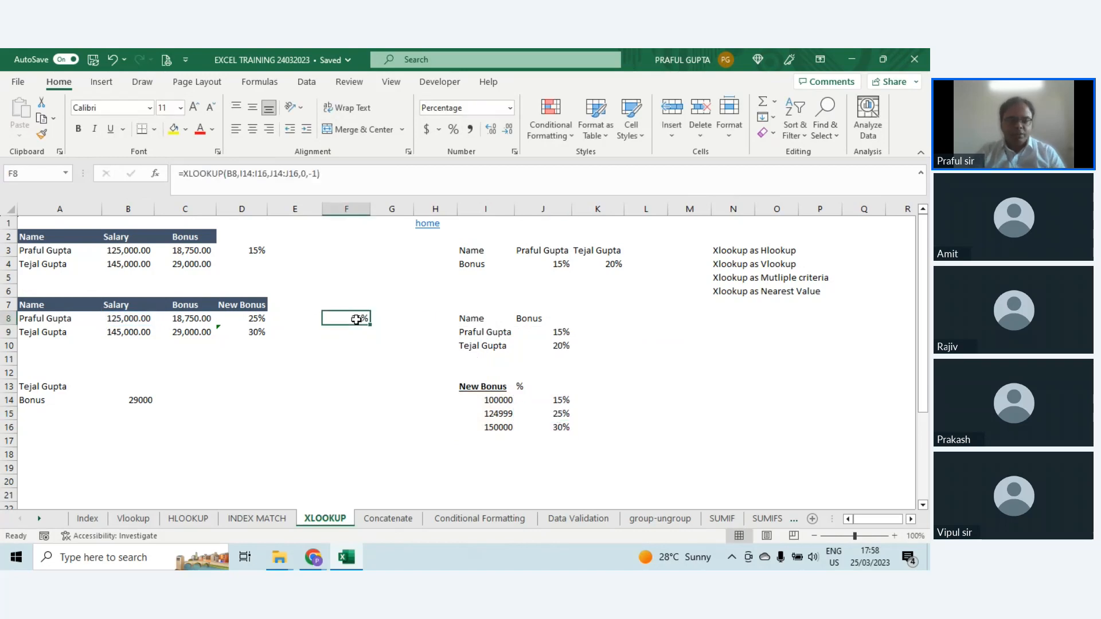
click(249, 173)
key(F4)
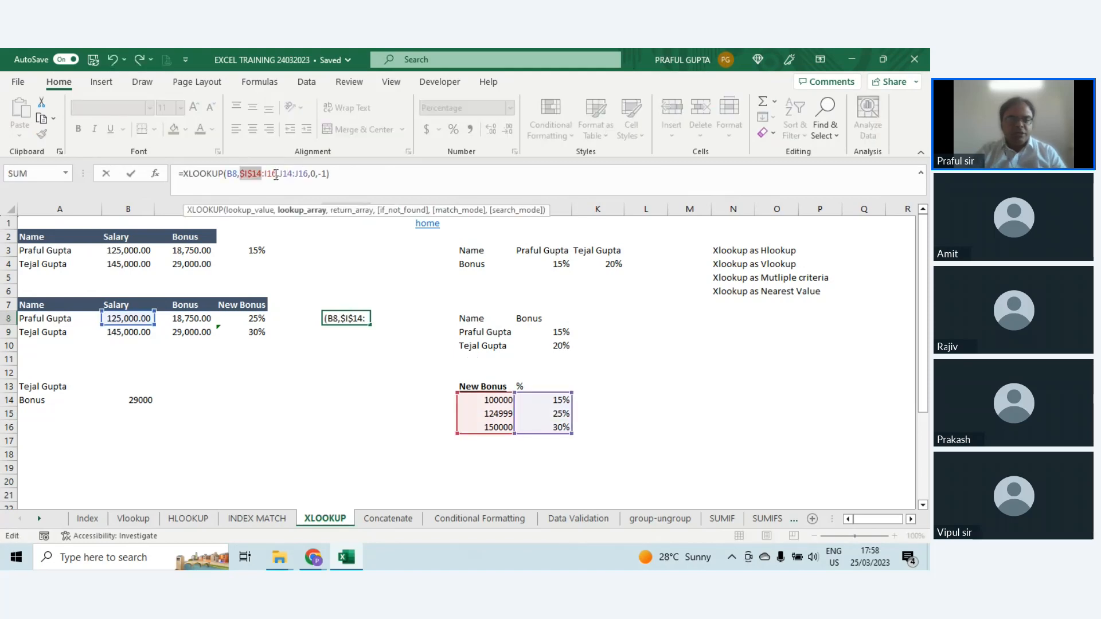
click(275, 174)
key(F4)
click(300, 173)
key(F4)
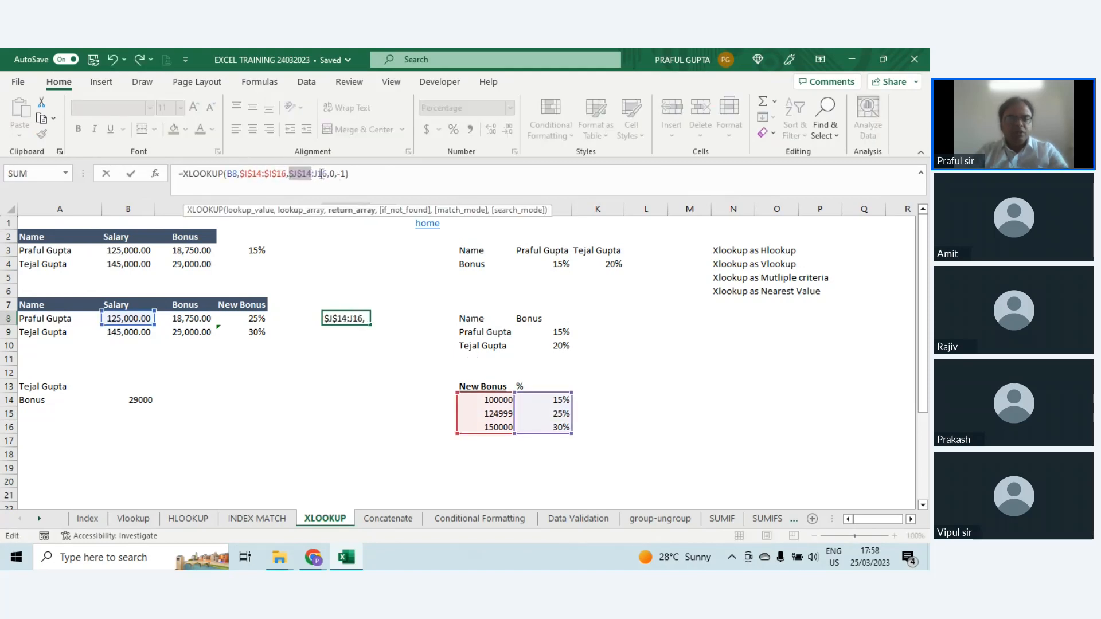
click(321, 173)
key(F4)
key(Return)
key(Up)
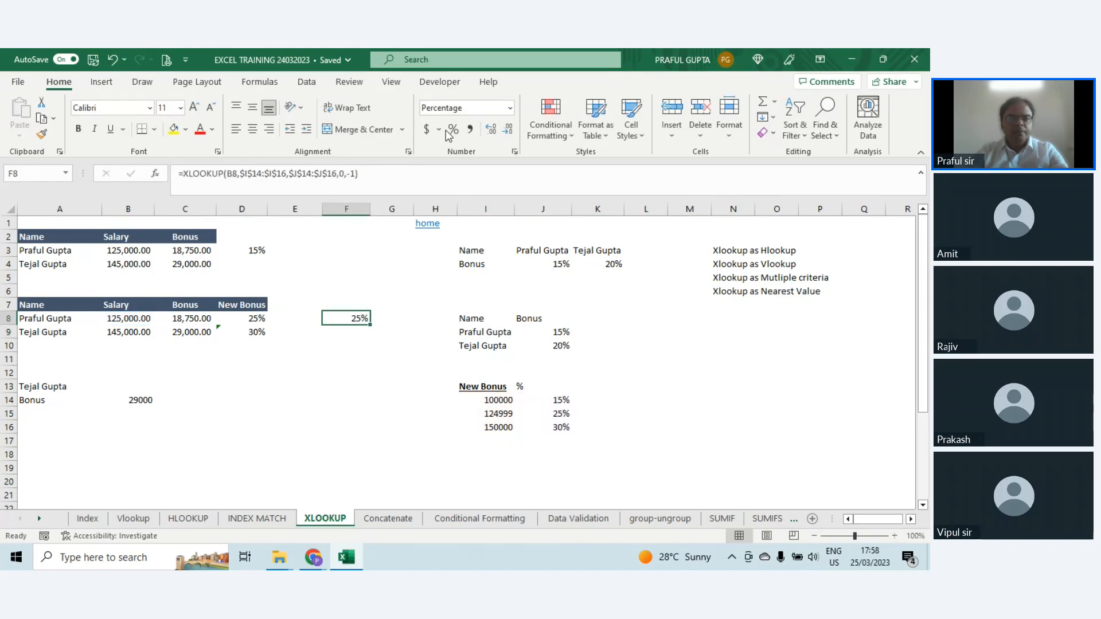
Step: Copy the F8 formula down to F9 and check its cell references
key(ctrl+c)
key(Down)
key(Return)
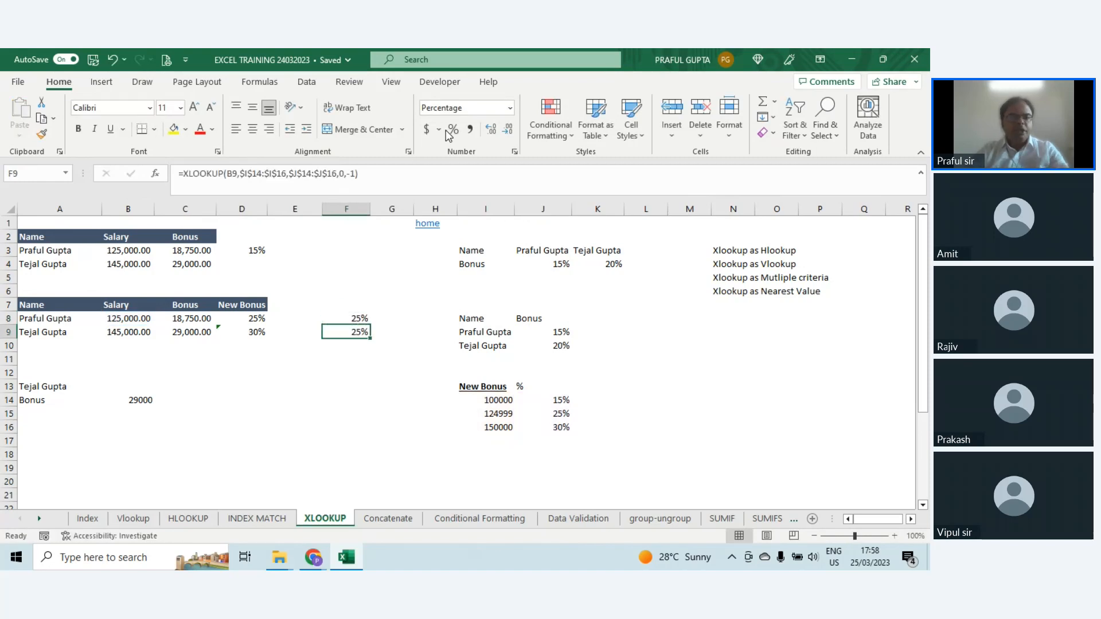
key(F2)
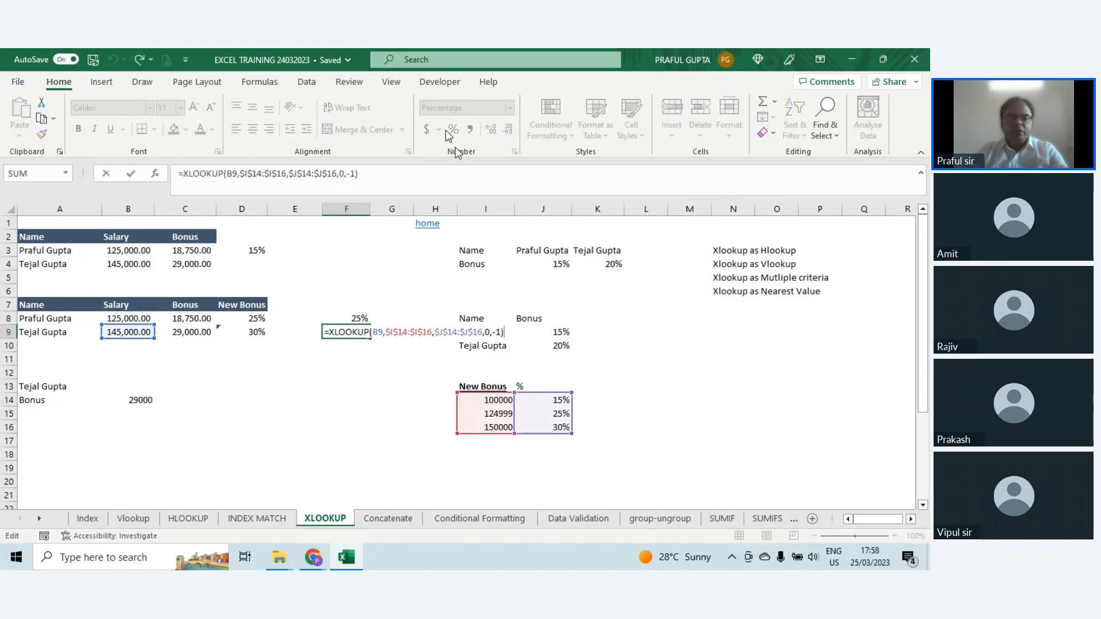
key(Escape)
key(F2)
key(Escape)
Step: Set the salary in B9 to 100000 and check the nearest-value lookup in F9
key(Left)
key(Left)
key(Left)
key(Left)
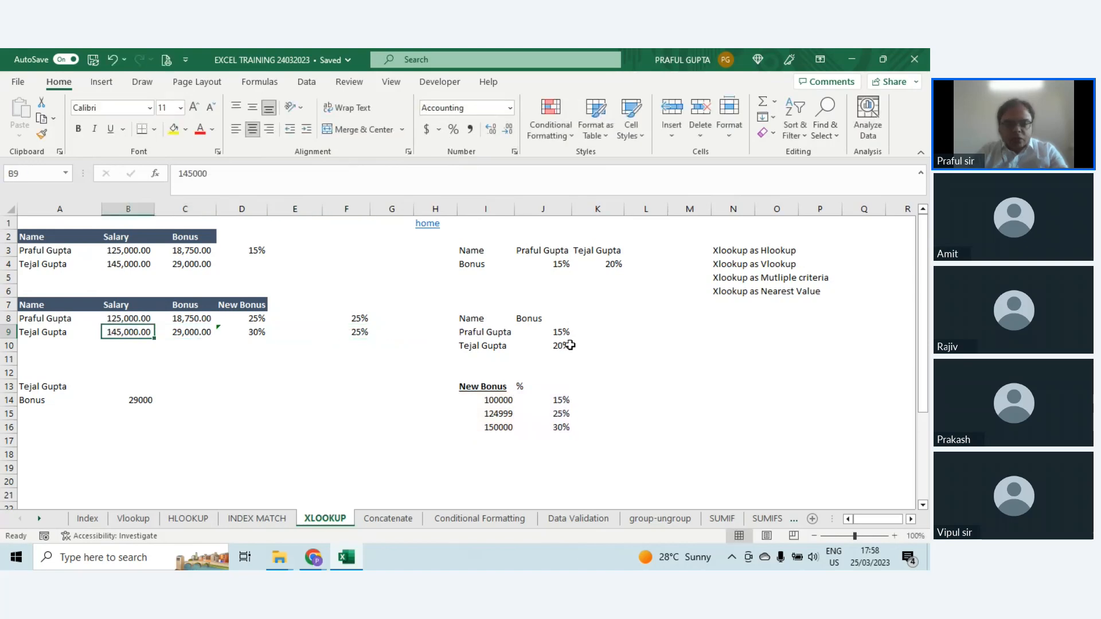
text(100,0)
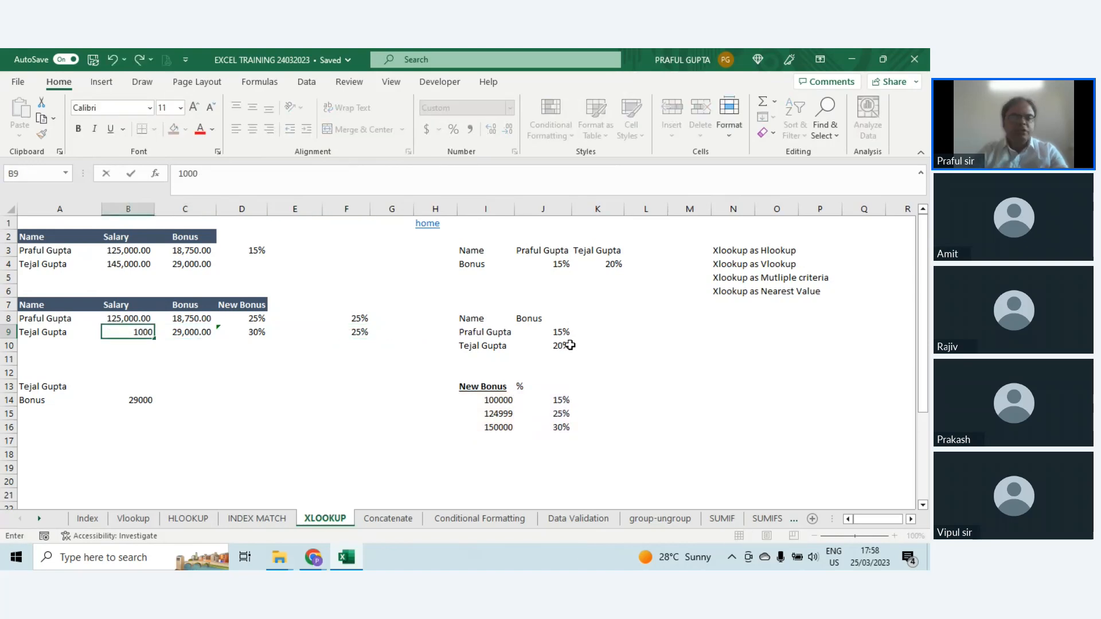
text(00)
key(ctrl+Return)
key(Right)
key(Right)
key(Right)
key(Right)
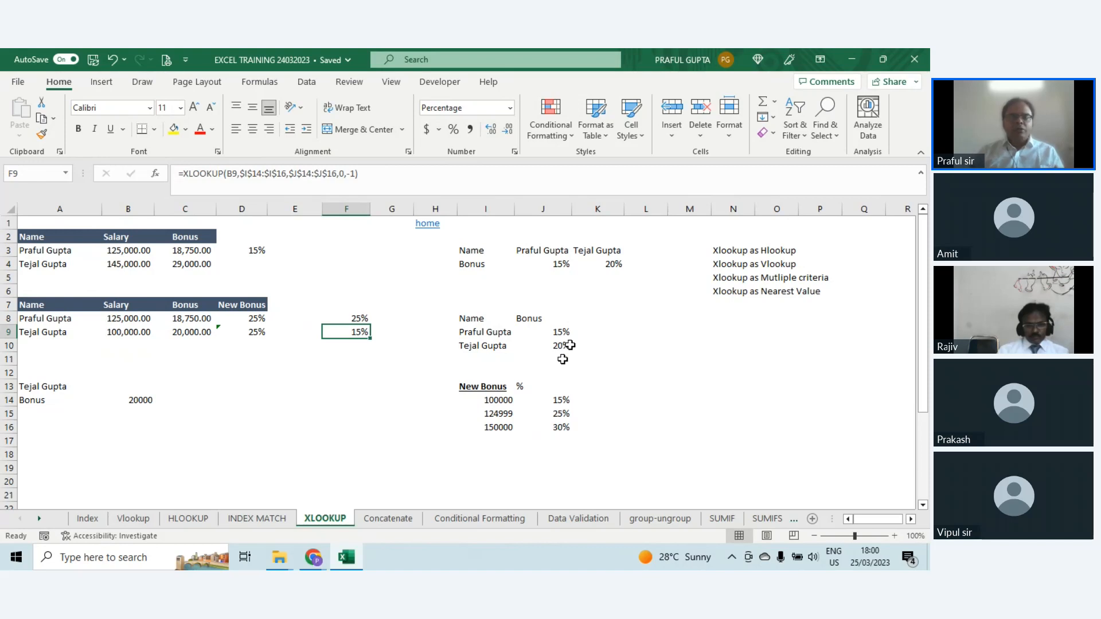
Step: Display the XLOOKUP argument list in empty cell E11, and cancel the entry after reviewing it
key(Down)
key(Down)
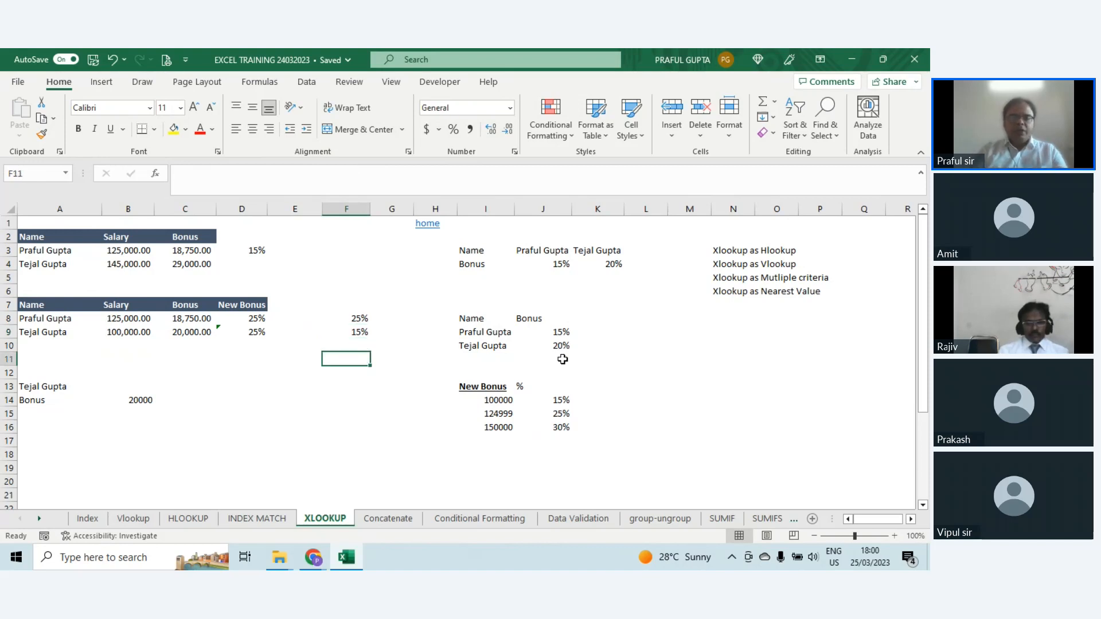
key(Left)
text(=x)
key(Down)
key(Tab)
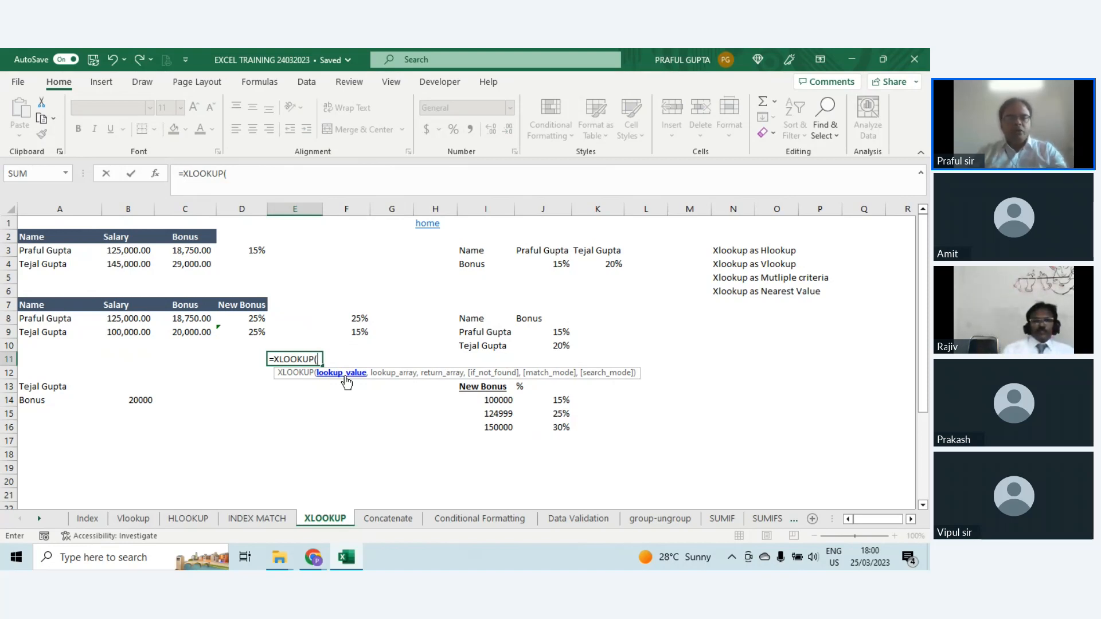
key(Escape)
Step: Examine the horizontal XLOOKUP formula in D3 and the ranges it references
double_click(140, 250)
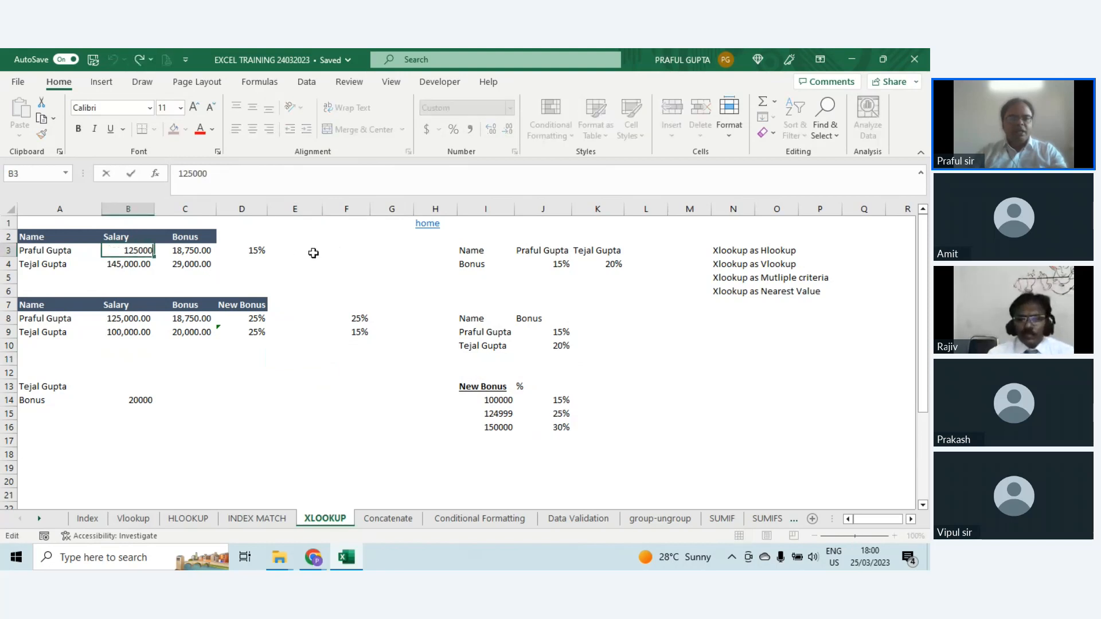
click(257, 250)
double_click(256, 250)
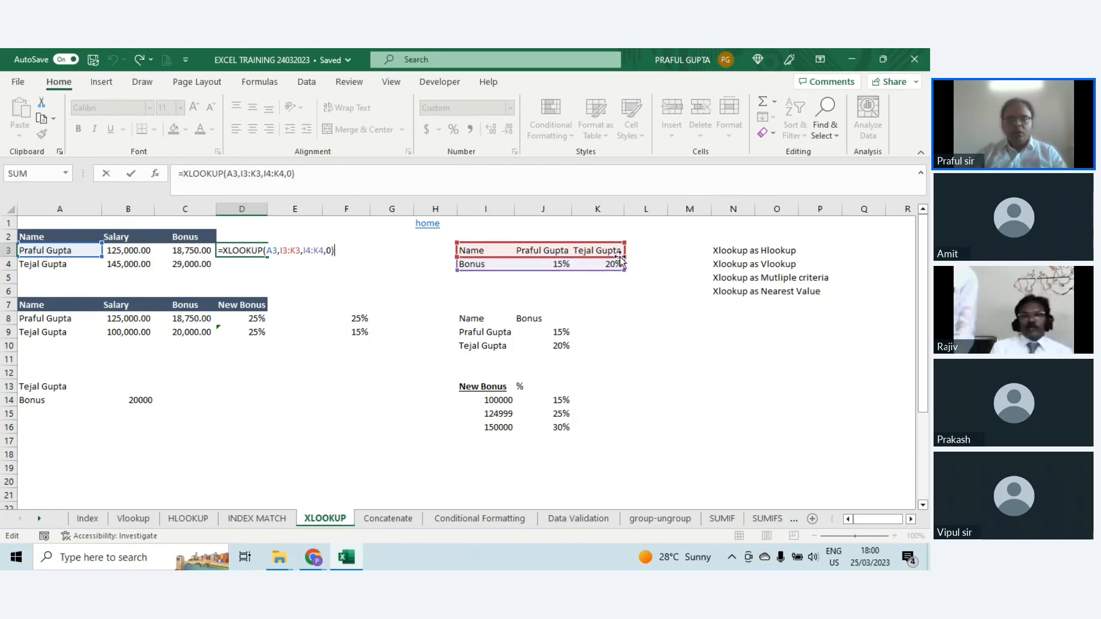
key(ctrl+Return)
Step: Examine the nearest-value XLOOKUP formula in D8 and the threshold ranges it references
click(144, 321)
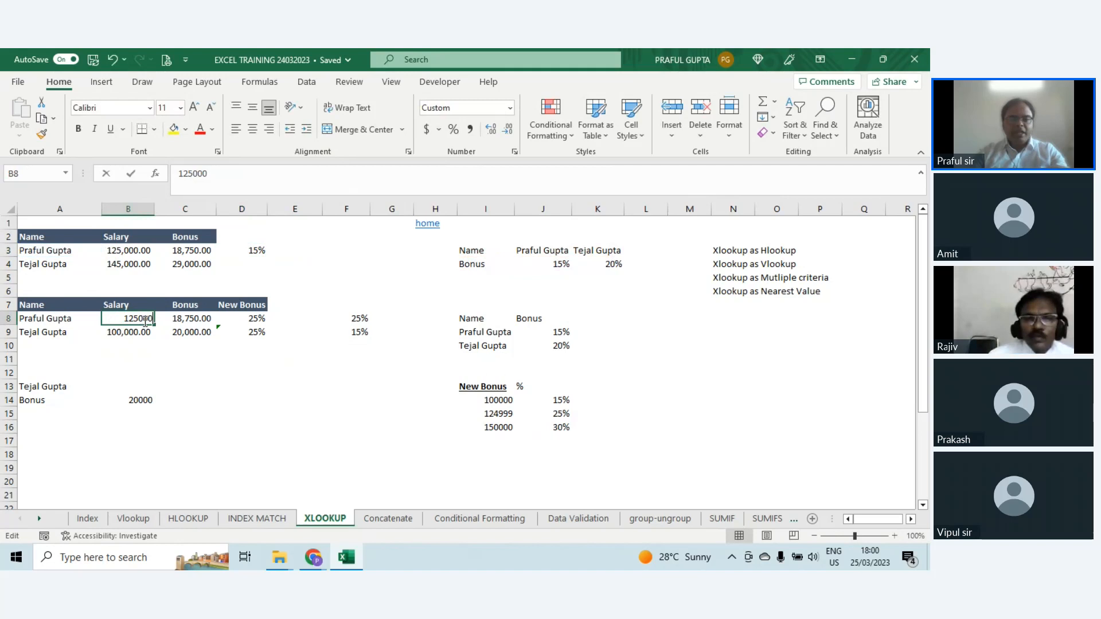
click(252, 318)
key(F2)
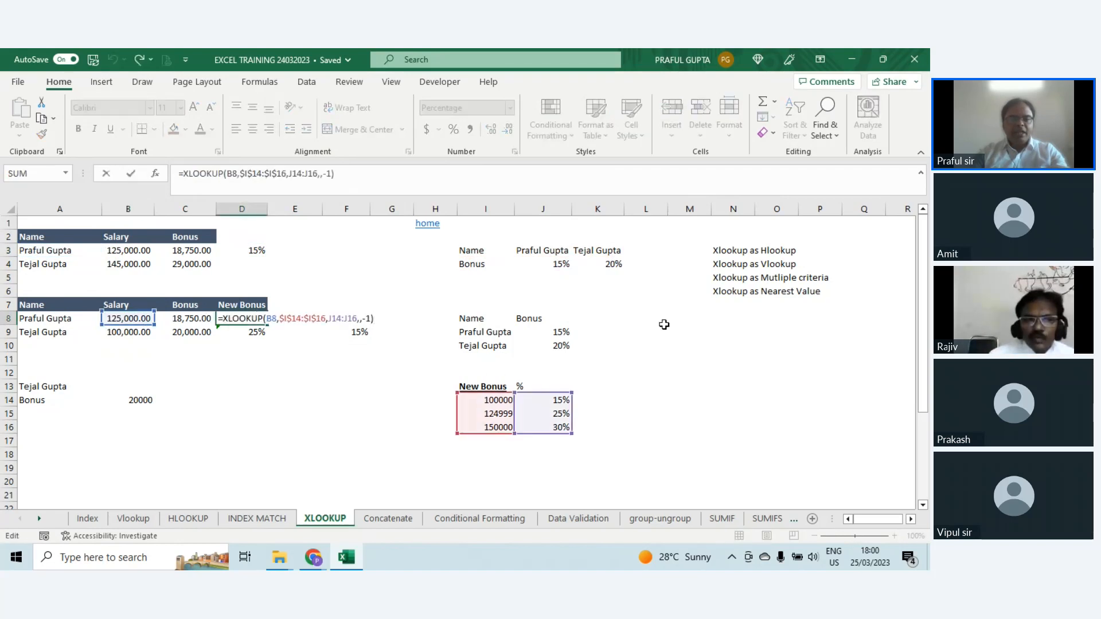
key(ctrl+Return)
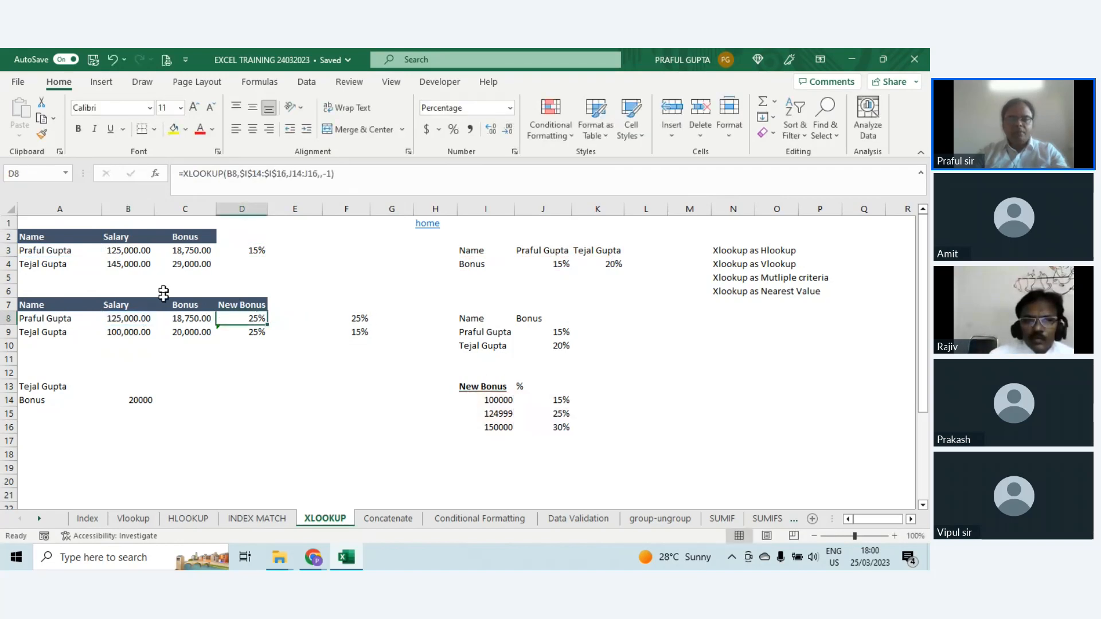
Step: Examine the vertical XLOOKUP bonus formula in C8 and the nested multiple-criteria formula in B14
click(147, 322)
click(180, 319)
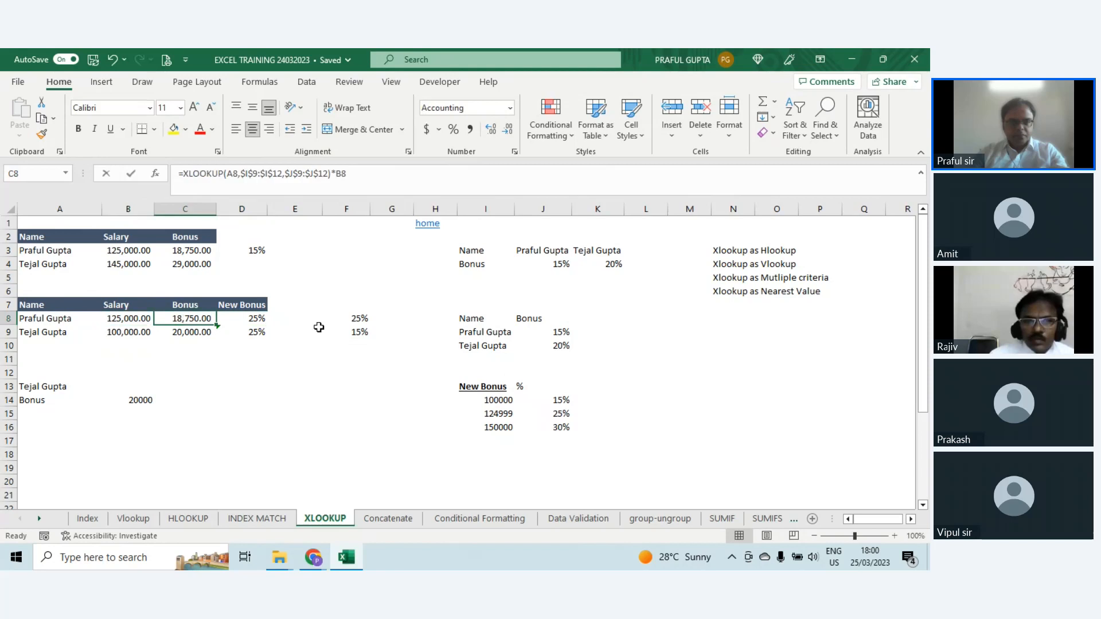
key(F2)
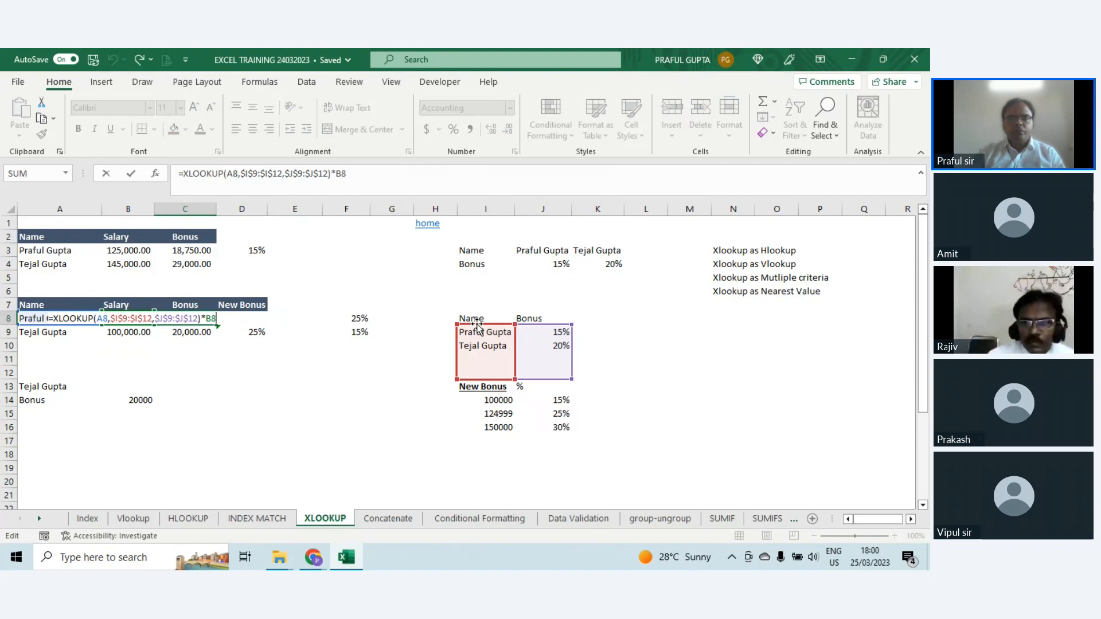
key(Escape)
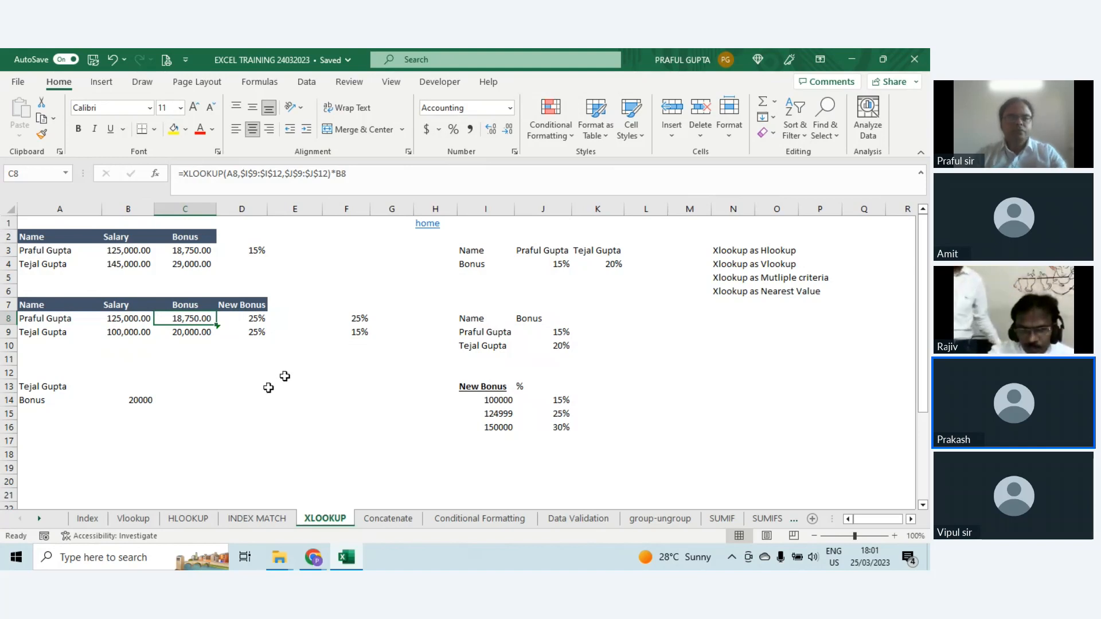
key(F2)
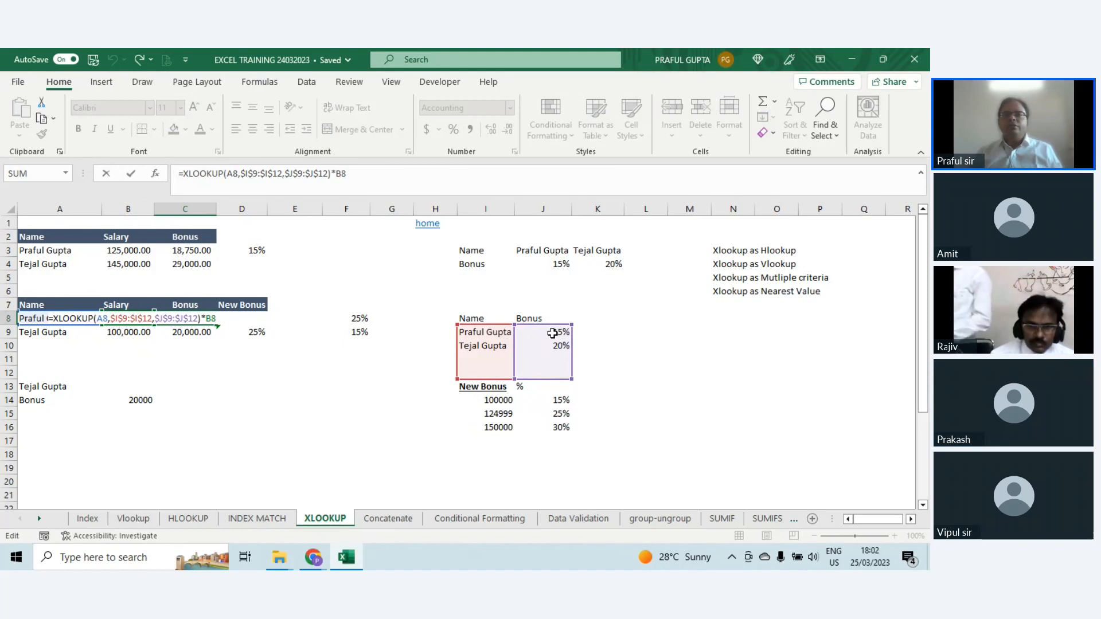
click(139, 403)
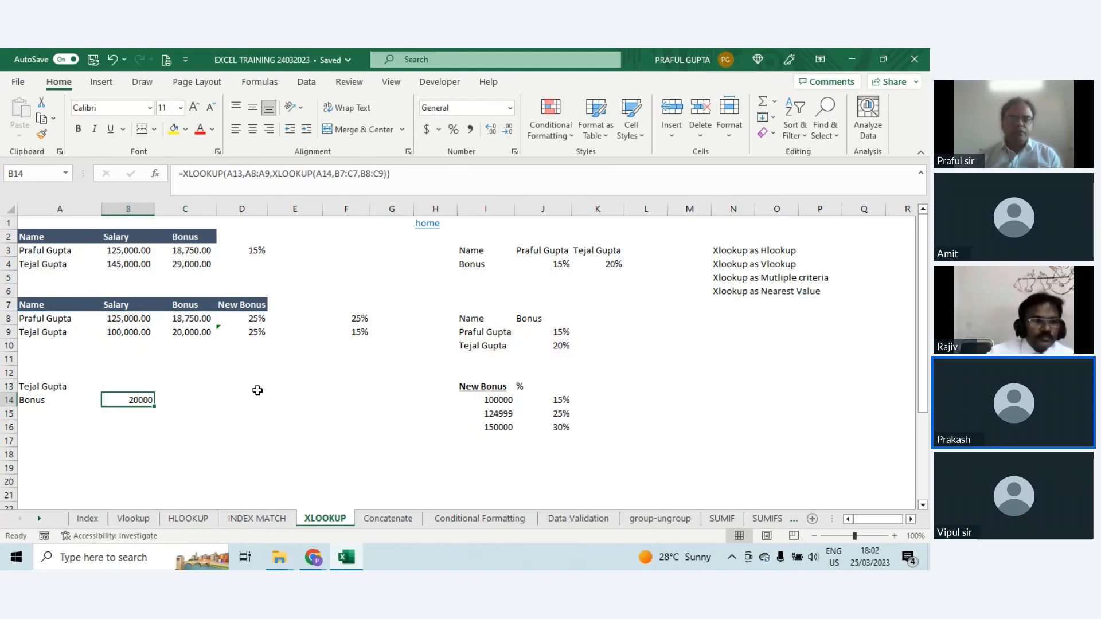
Step: Switch to the Concatenate sheet and review the Name, Age and Location source cells in A5:C5
click(384, 518)
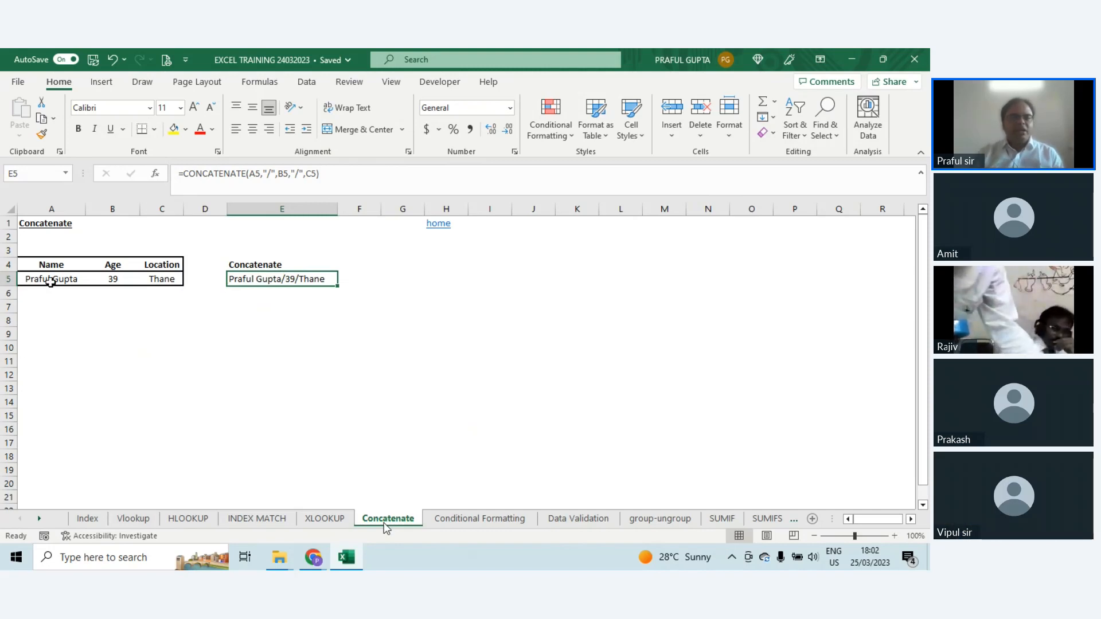
click(50, 278)
click(113, 278)
click(156, 278)
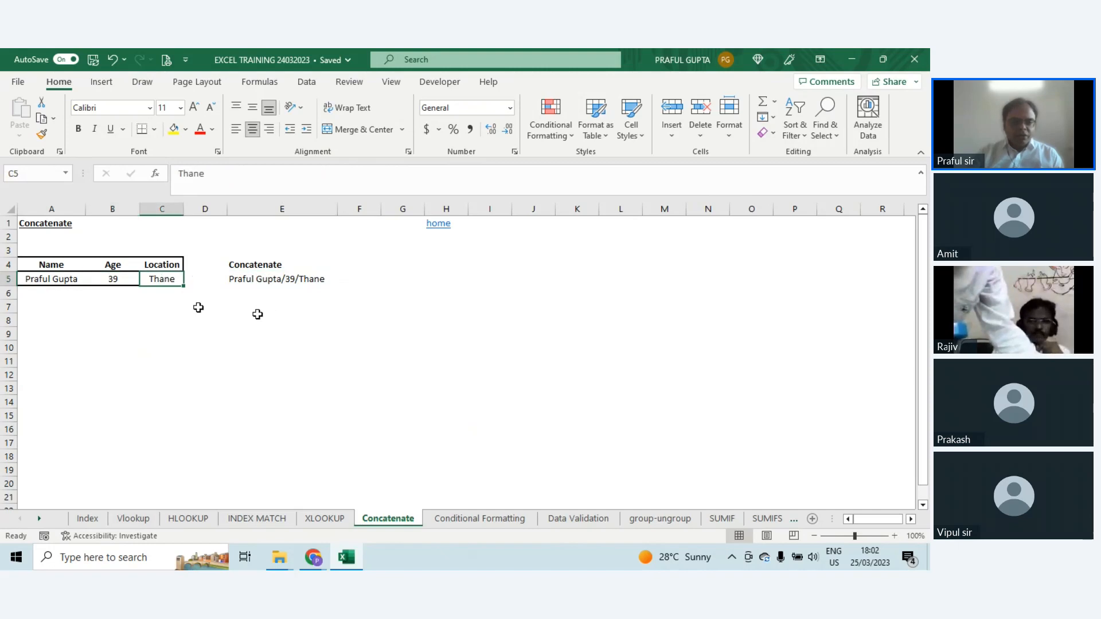
Step: Enter a CONCATENATE formula in E7 that joins the Name, Age and Location cells A5, B5 and C5
click(237, 307)
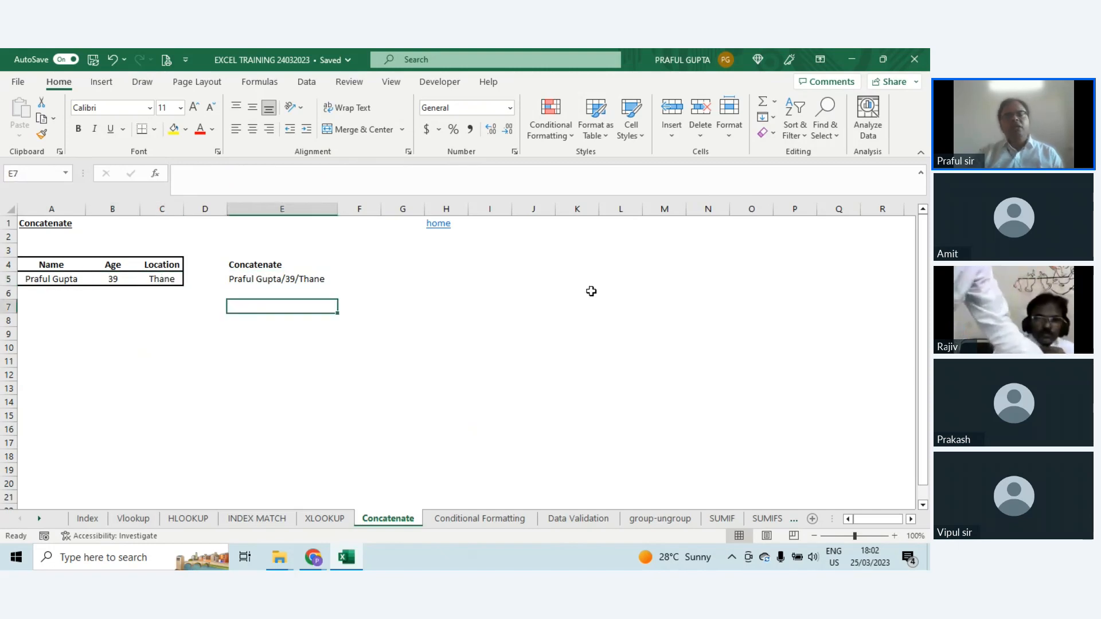
text(=con)
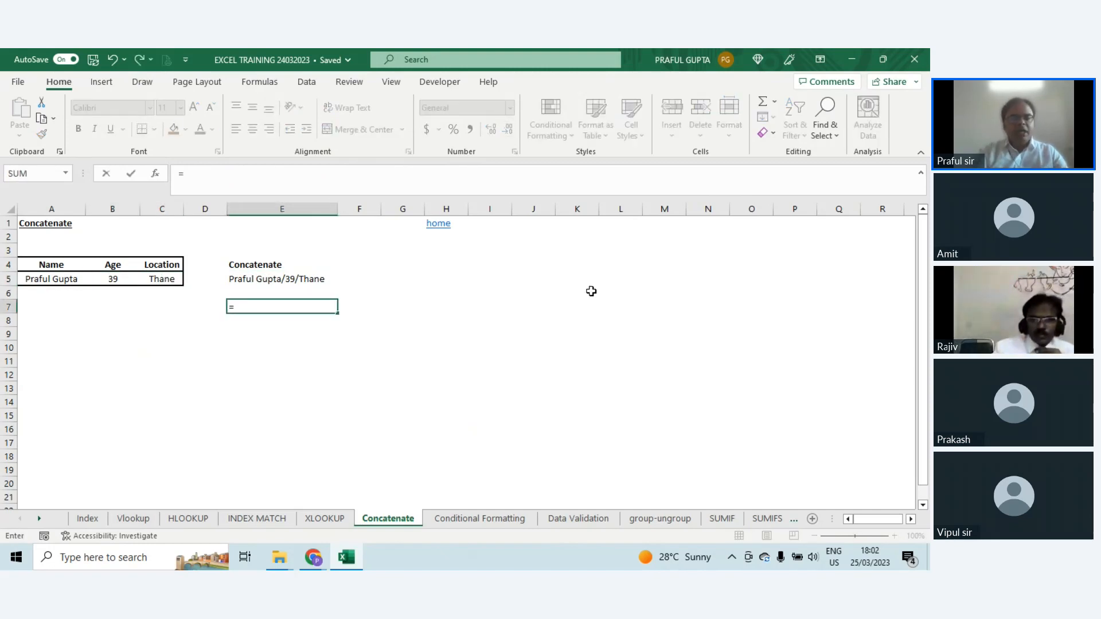
key(Down)
key(Down)
key(Down)
key(Down)
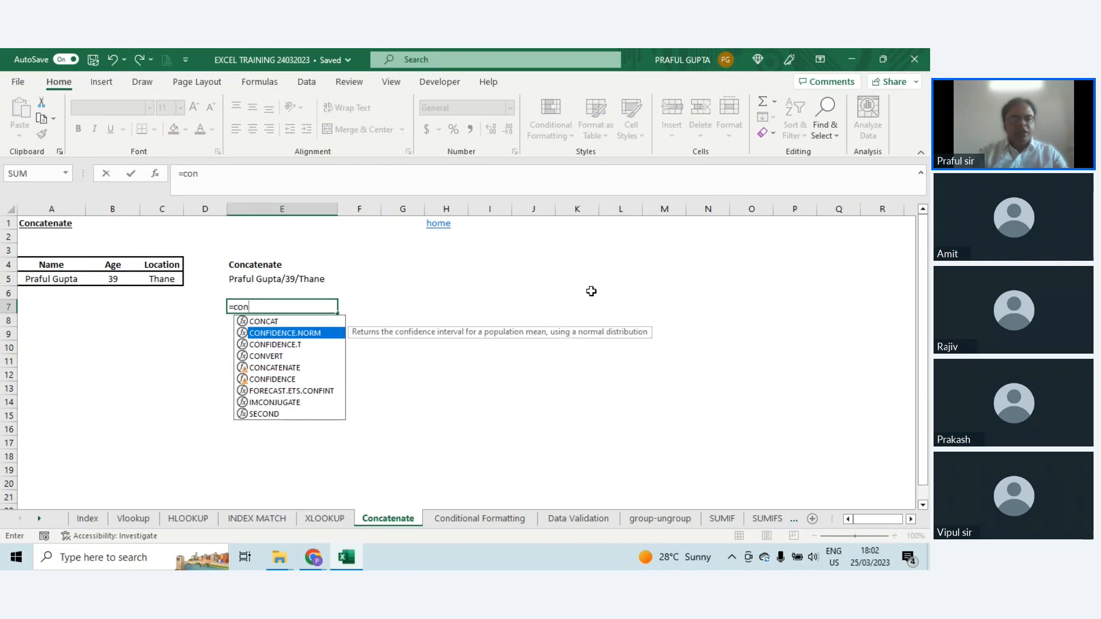
key(Tab)
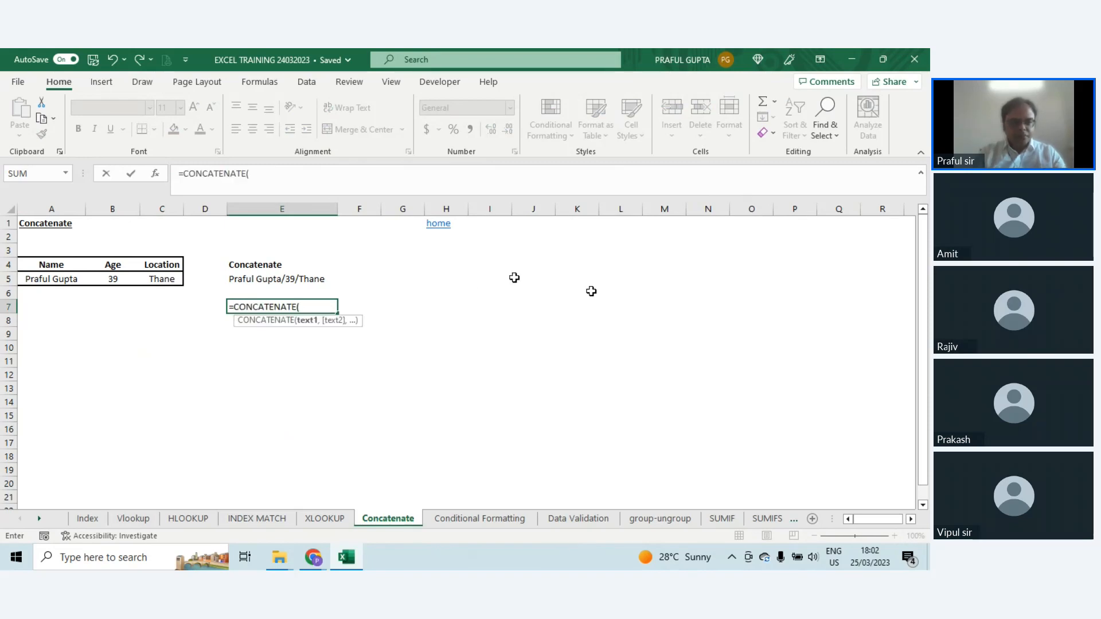
click(35, 281)
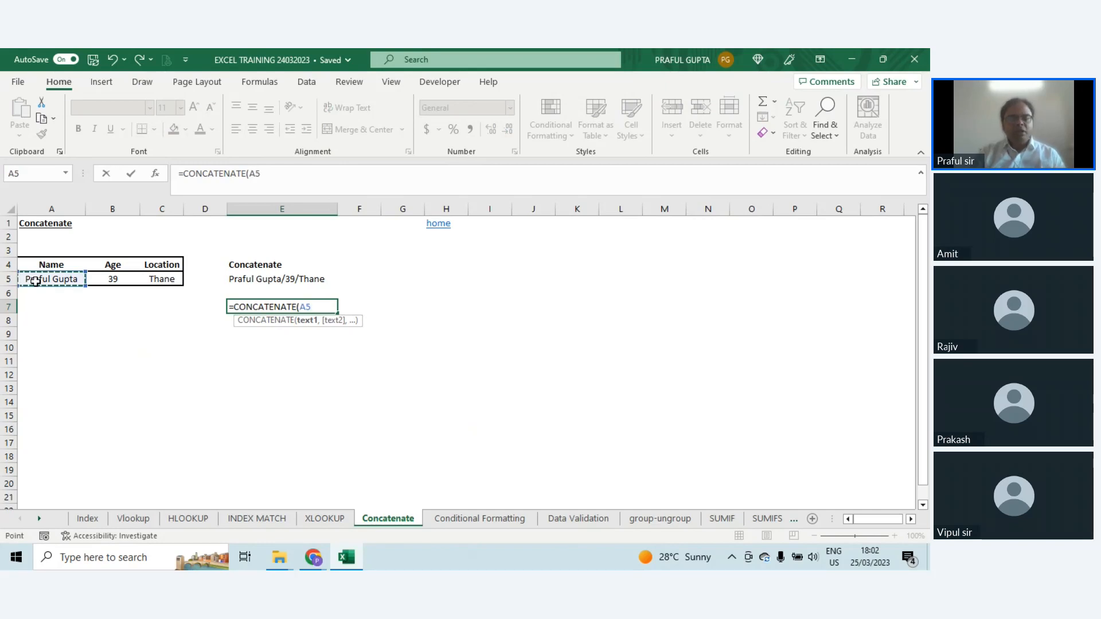
text(,)
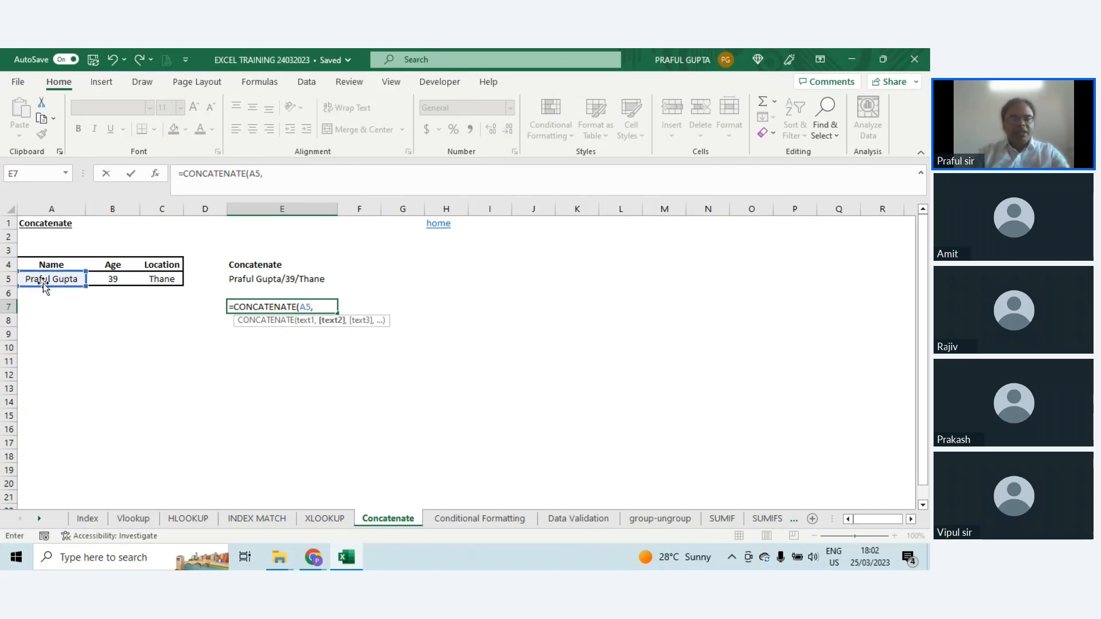
click(112, 281)
text(,)
click(161, 280)
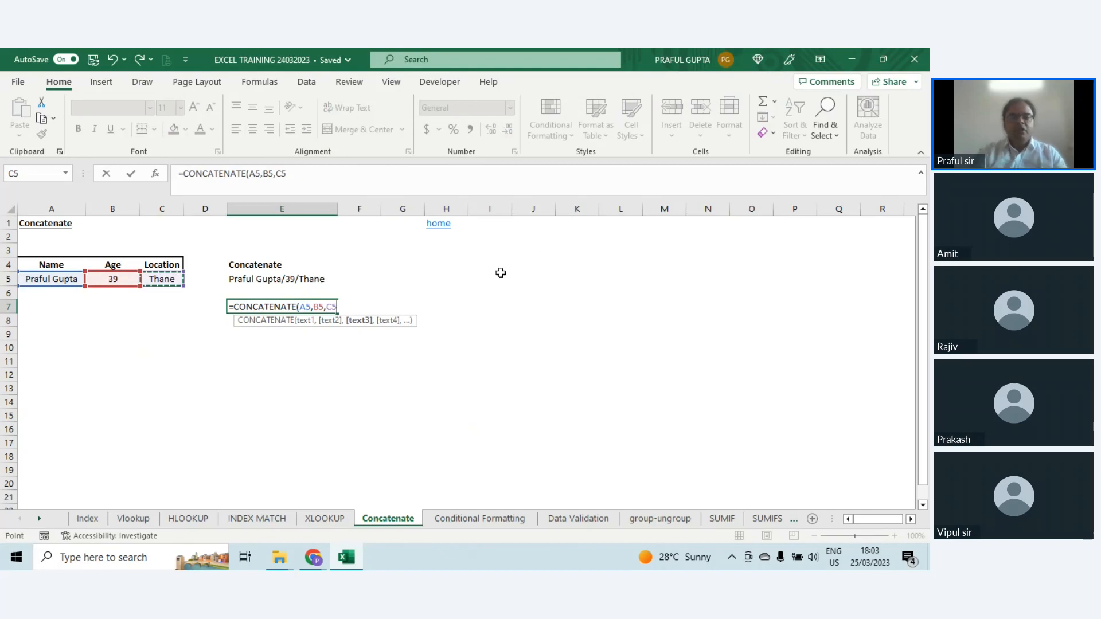
text())
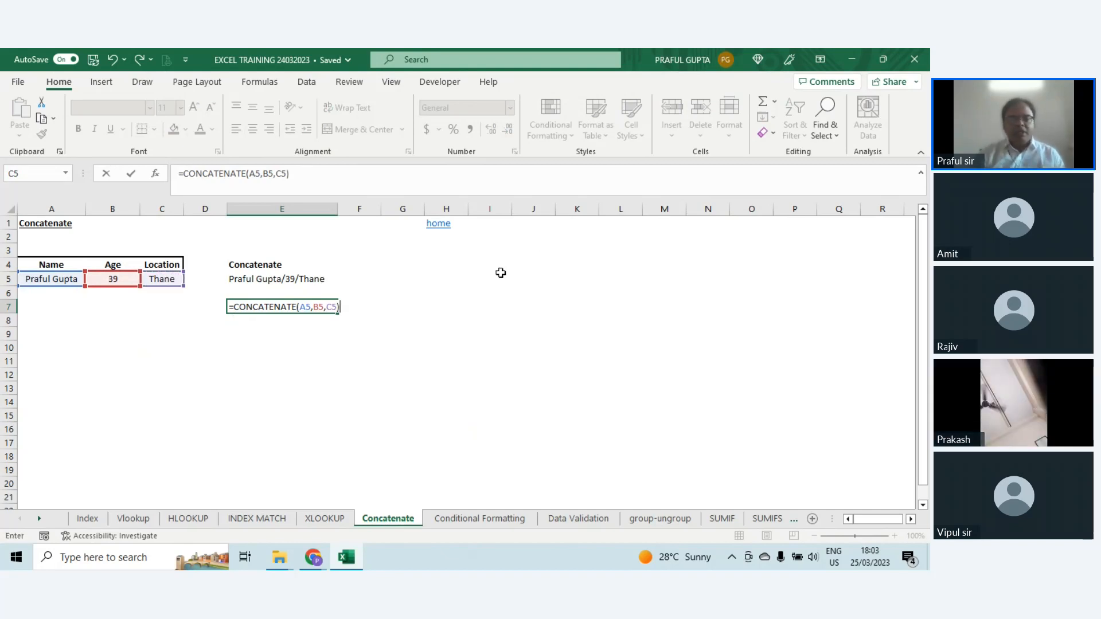
key(ctrl+Return)
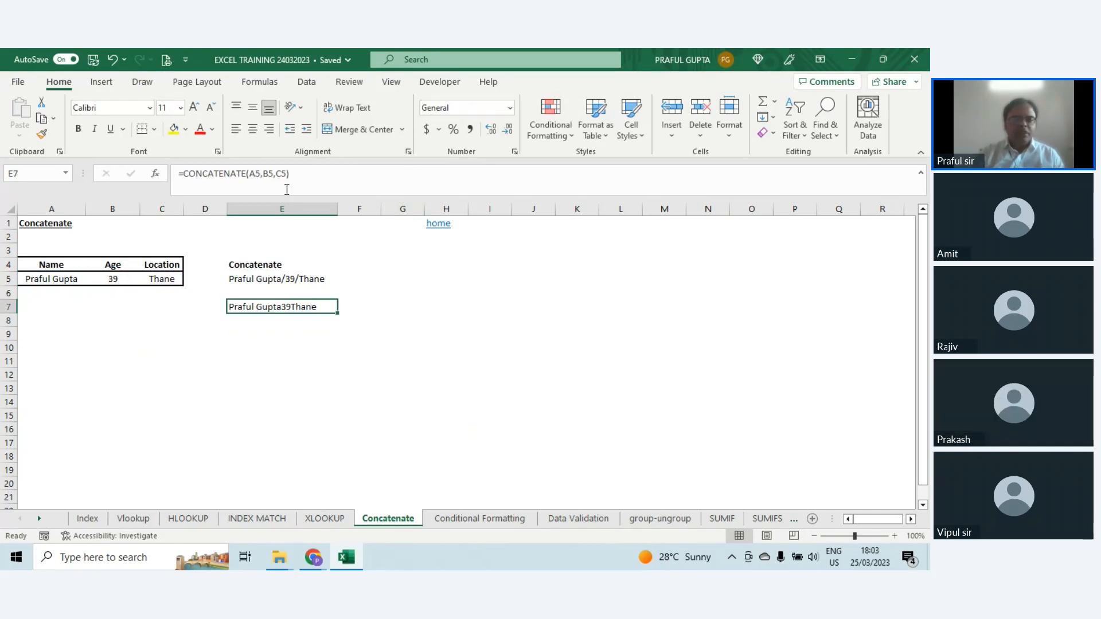
Step: Edit the E7 formula to put a "-" separator between the values: =CONCATENATE(A5,"-",B5,"-",C5)
click(262, 173)
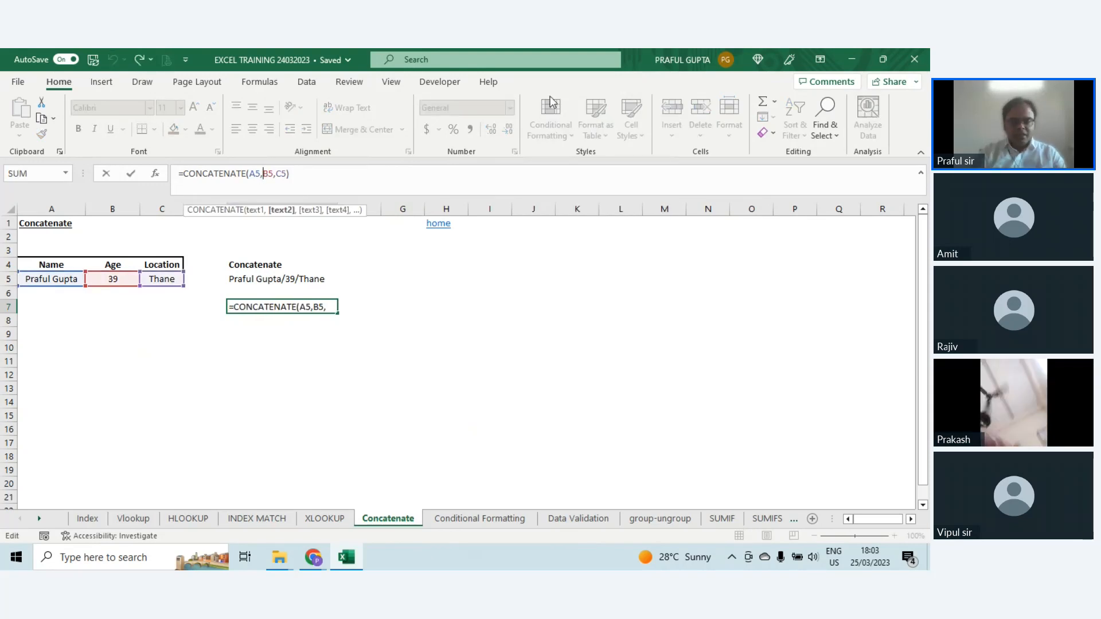
text(")
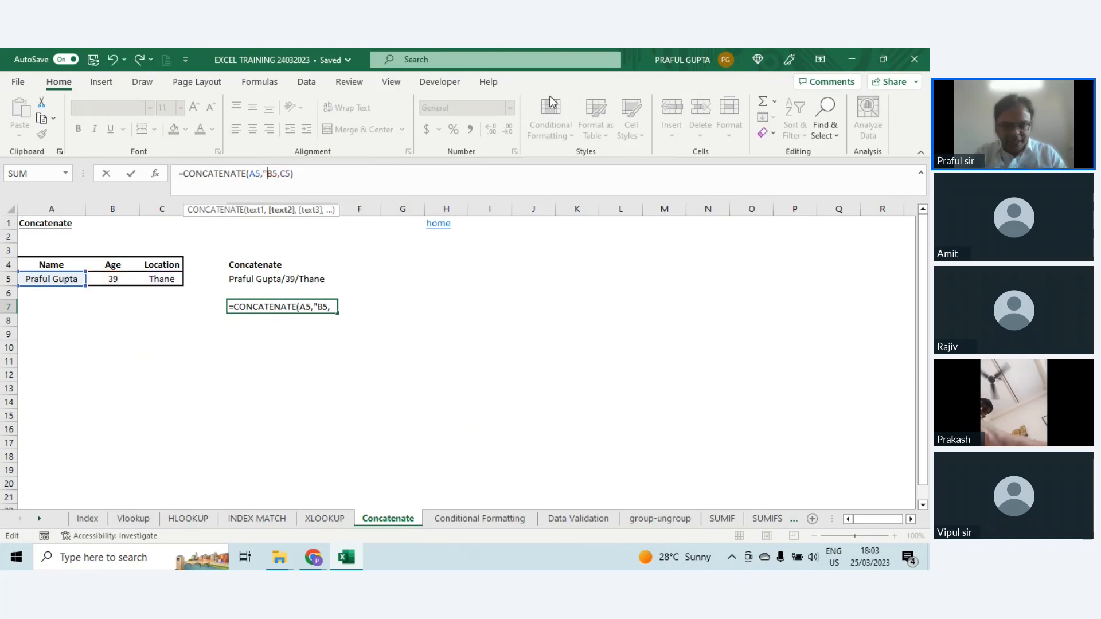
text(-)
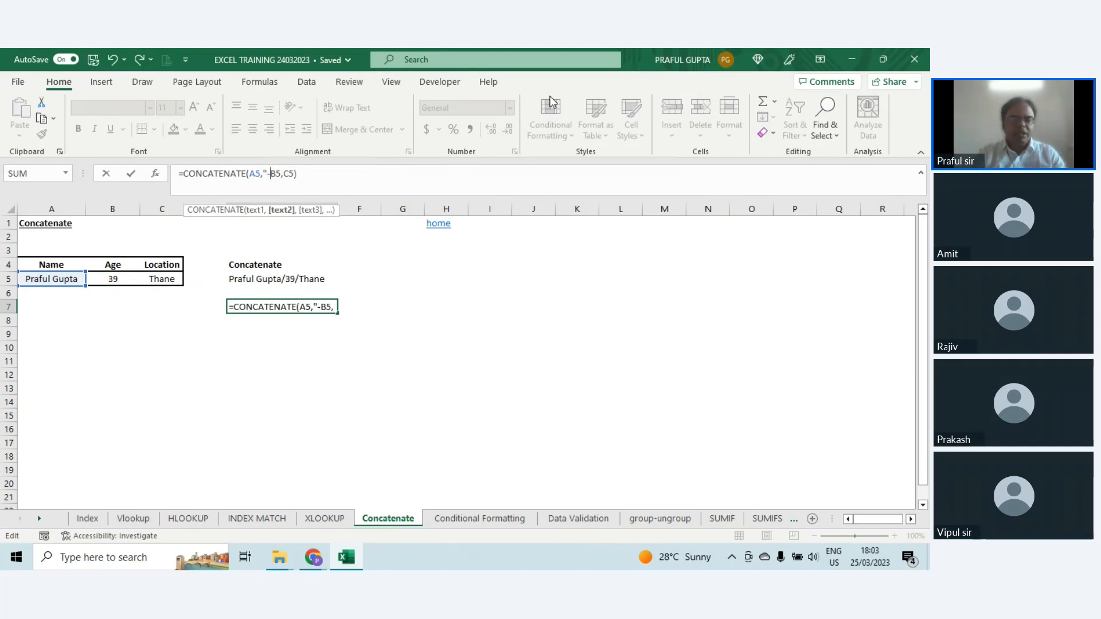
text(")
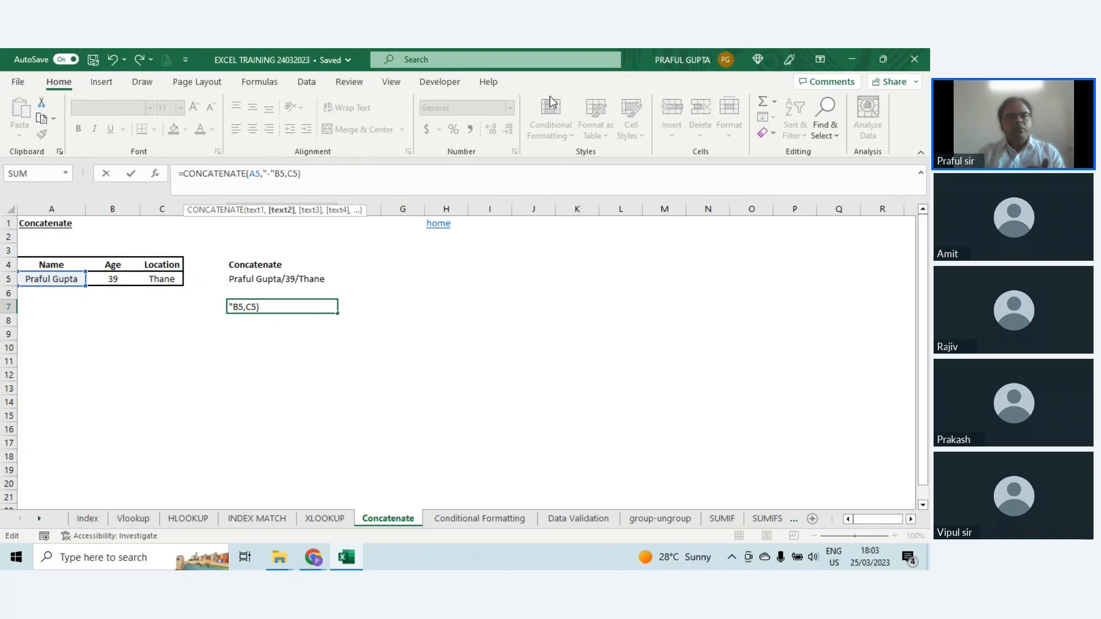
text(,)
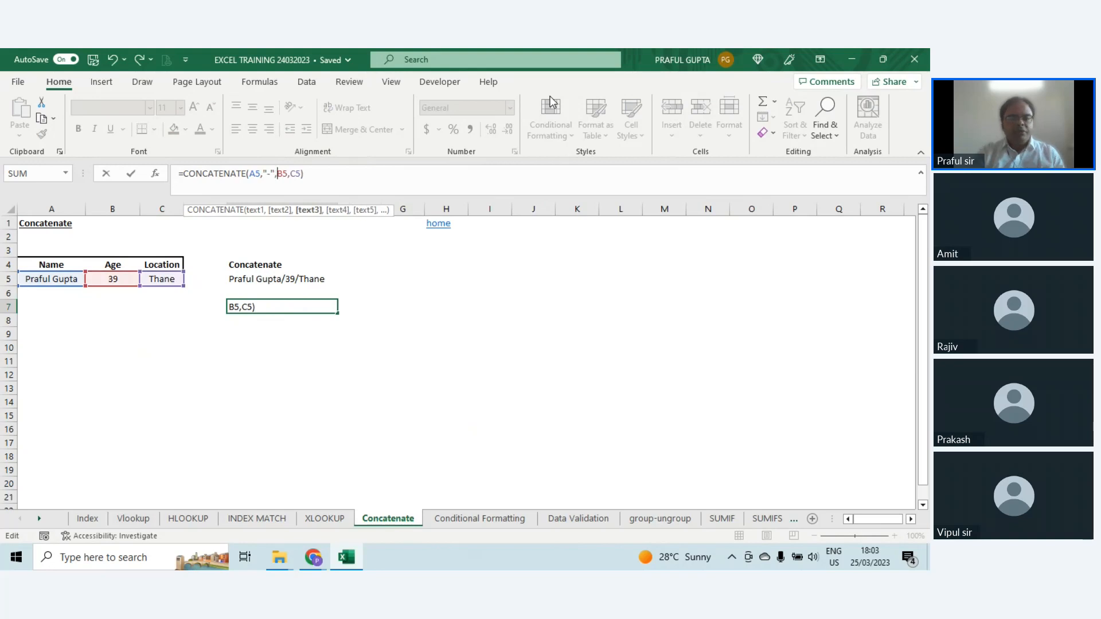
click(291, 175)
text(")
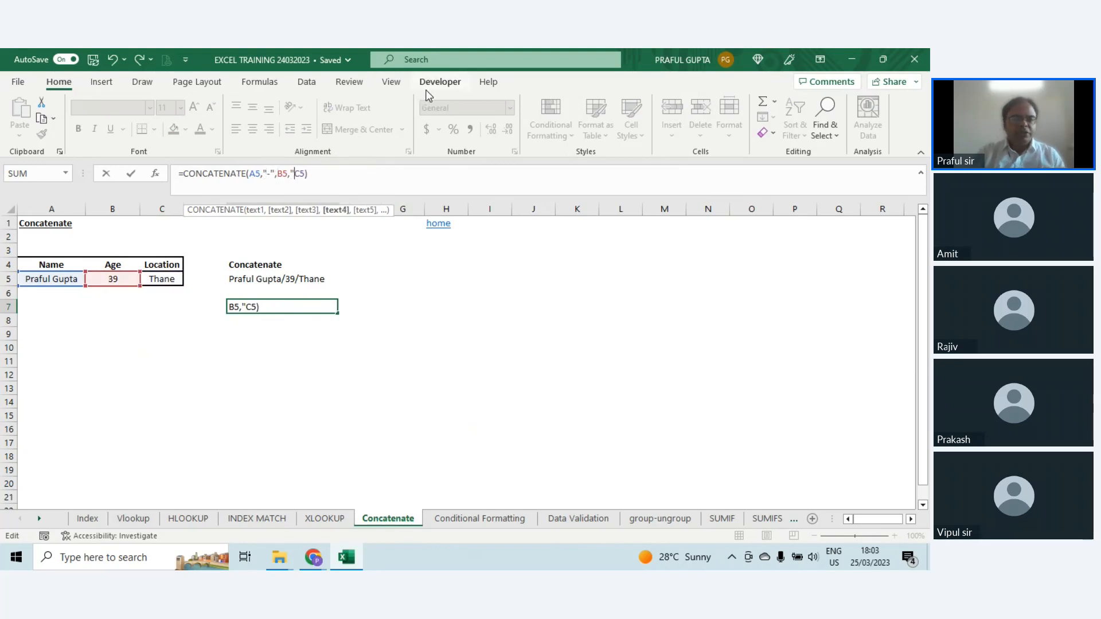
text(-")
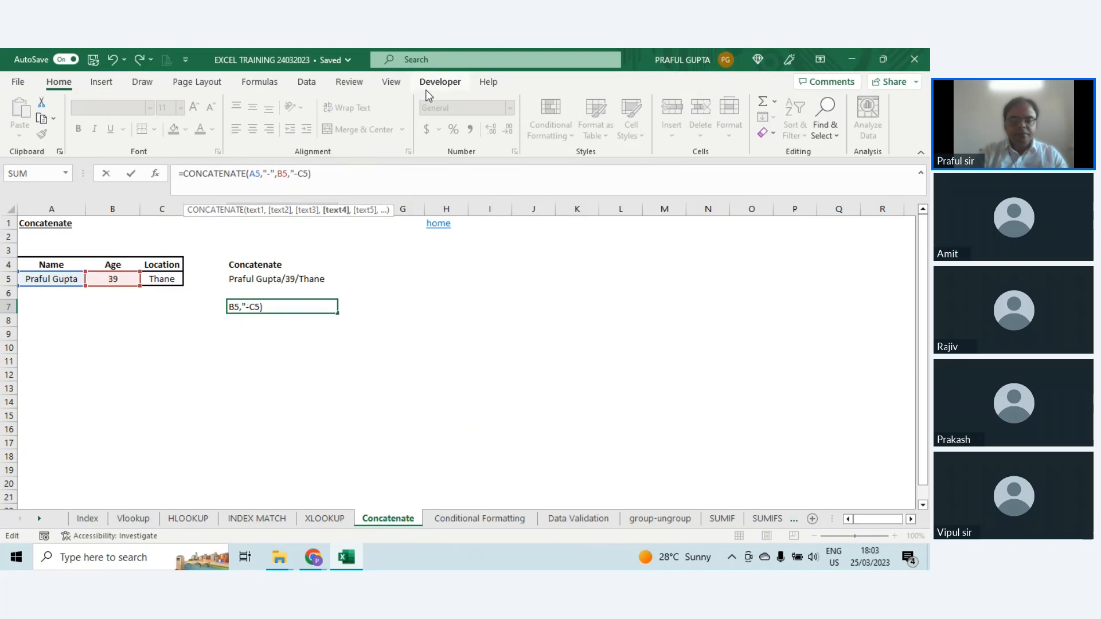
text(,)
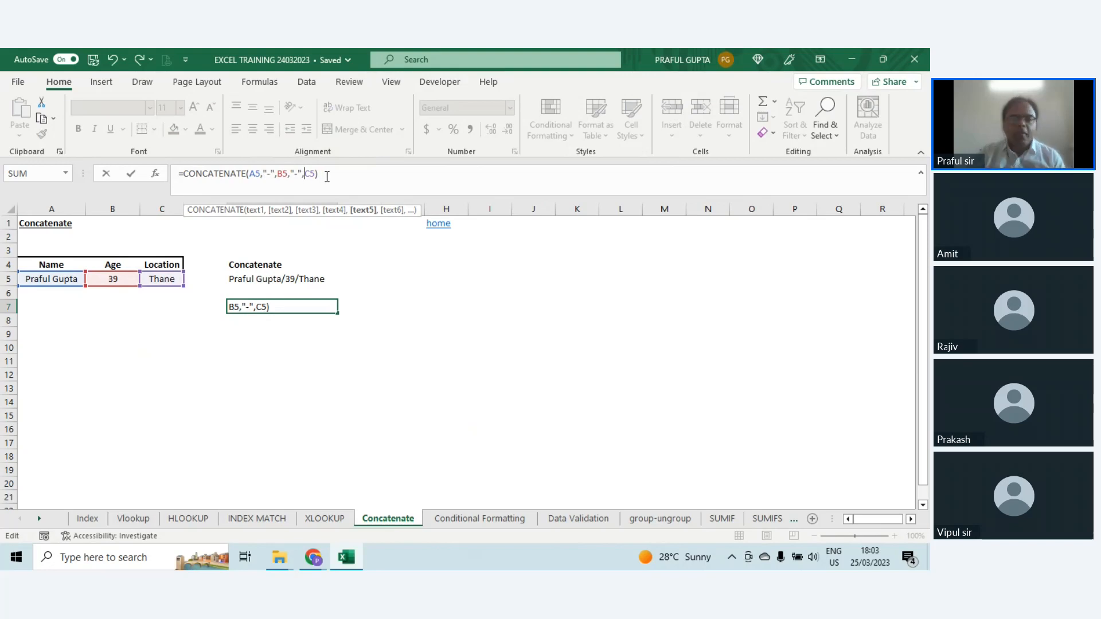
key(Return)
key(Up)
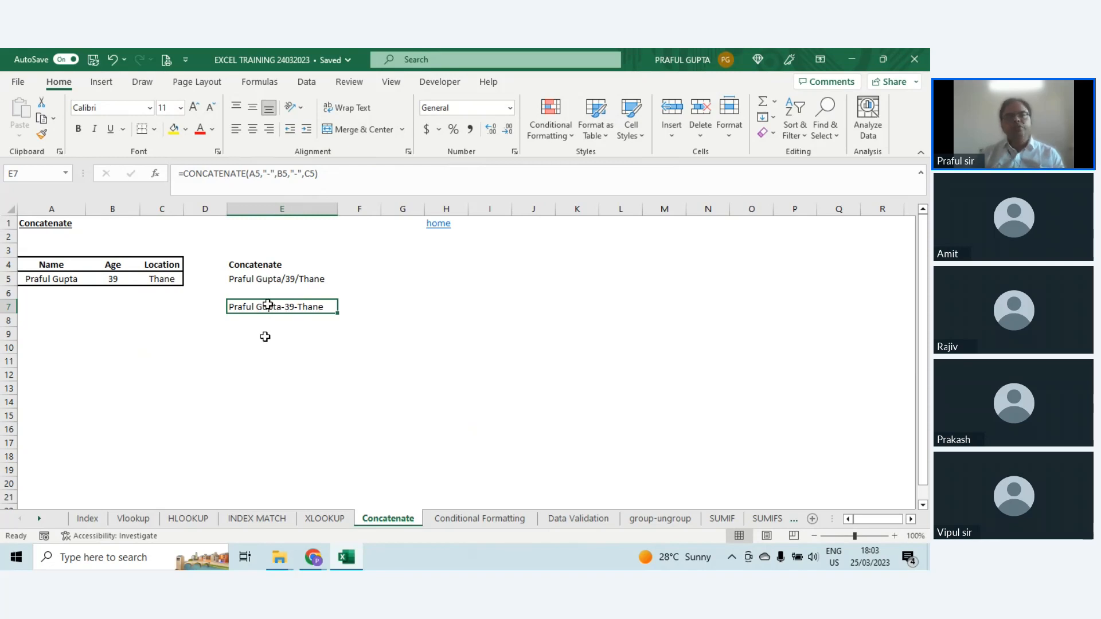
Step: Enter the formula =A5&B5&C5 in E8 to join the same three cells with the ampersand operator
click(272, 321)
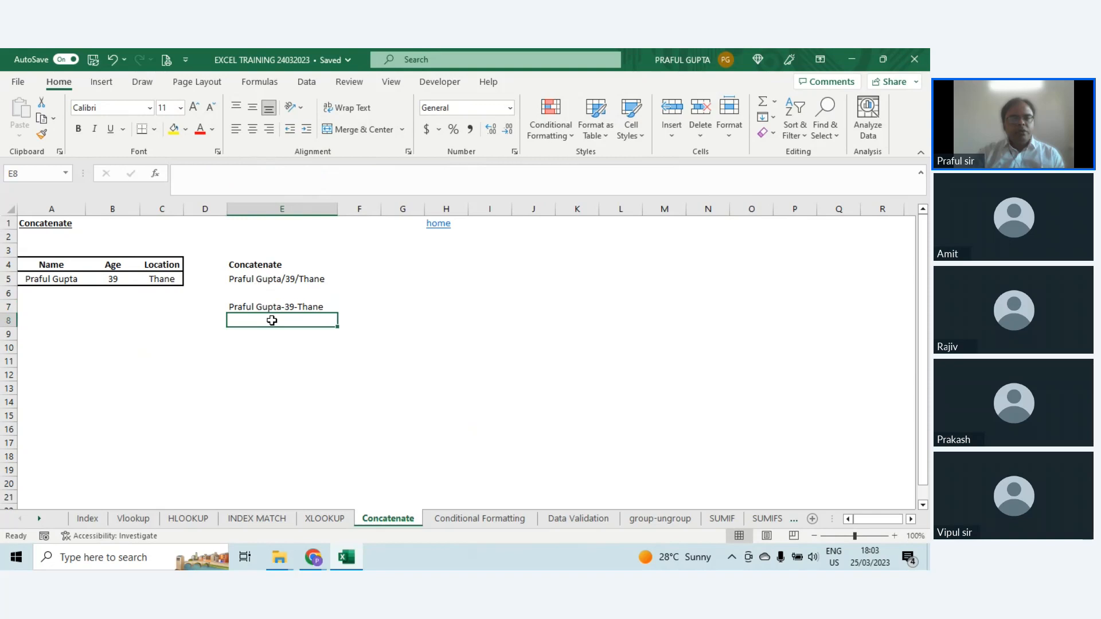
text(=)
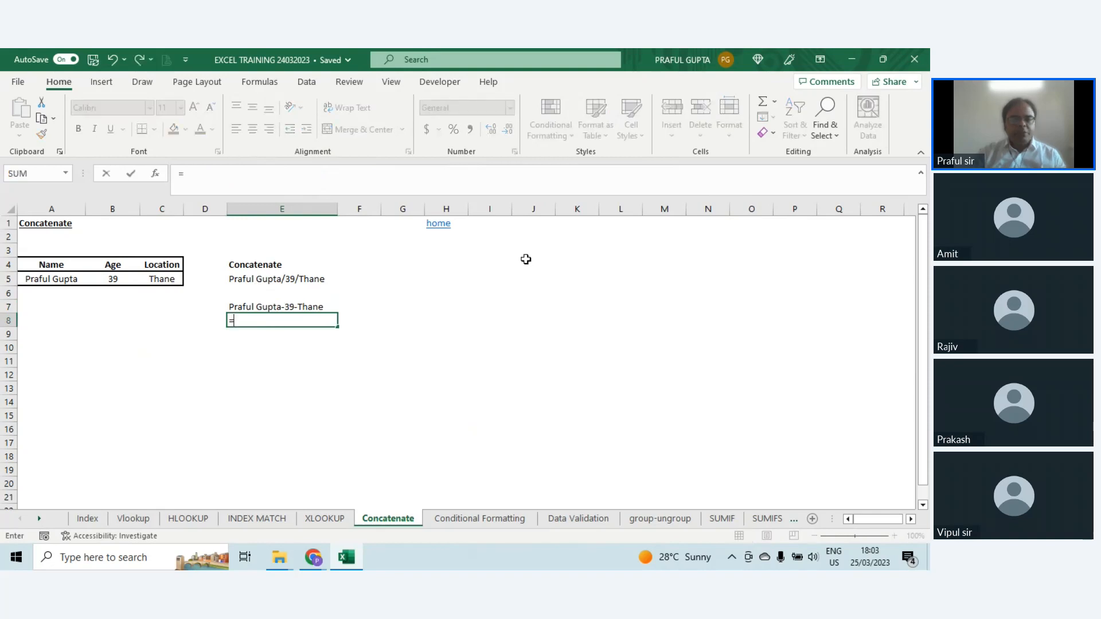
click(32, 282)
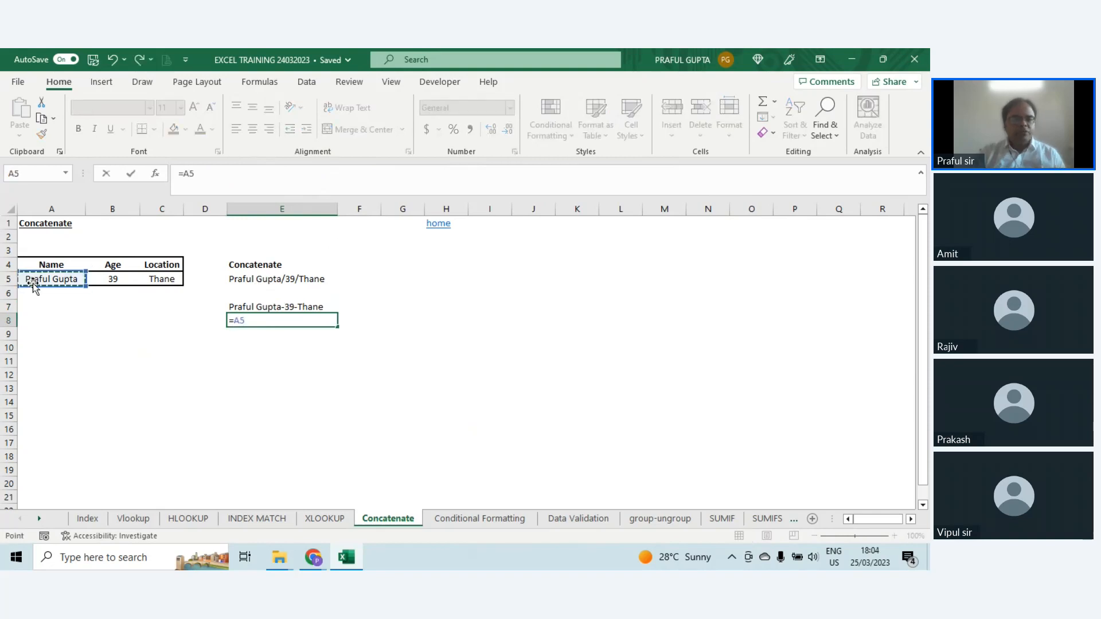
text(&)
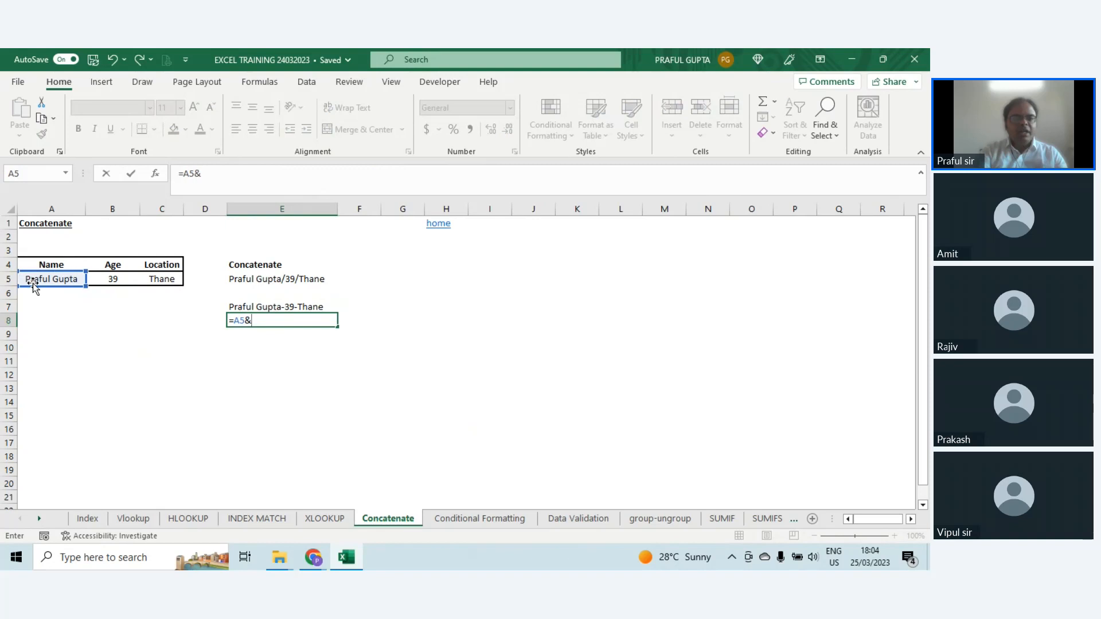
click(98, 279)
text(&)
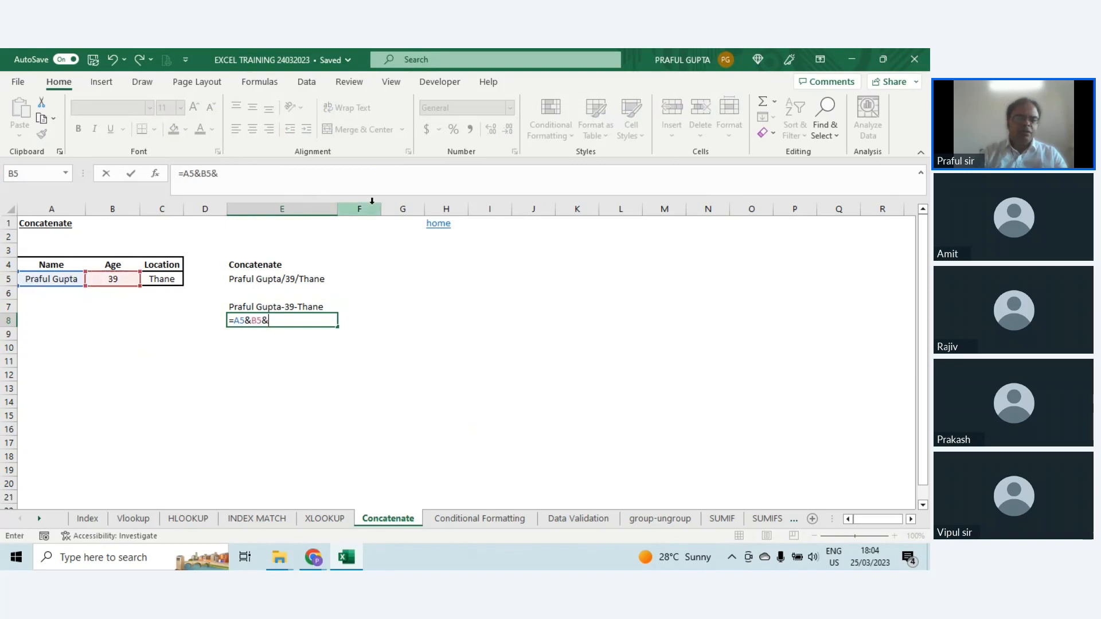
click(181, 280)
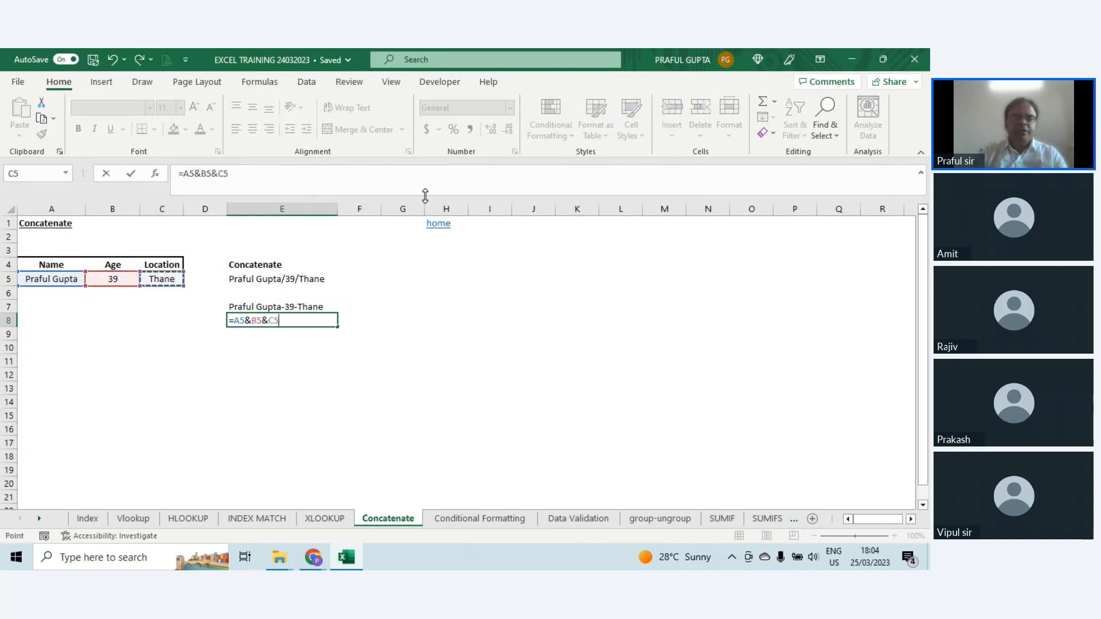
key(Return)
key(Up)
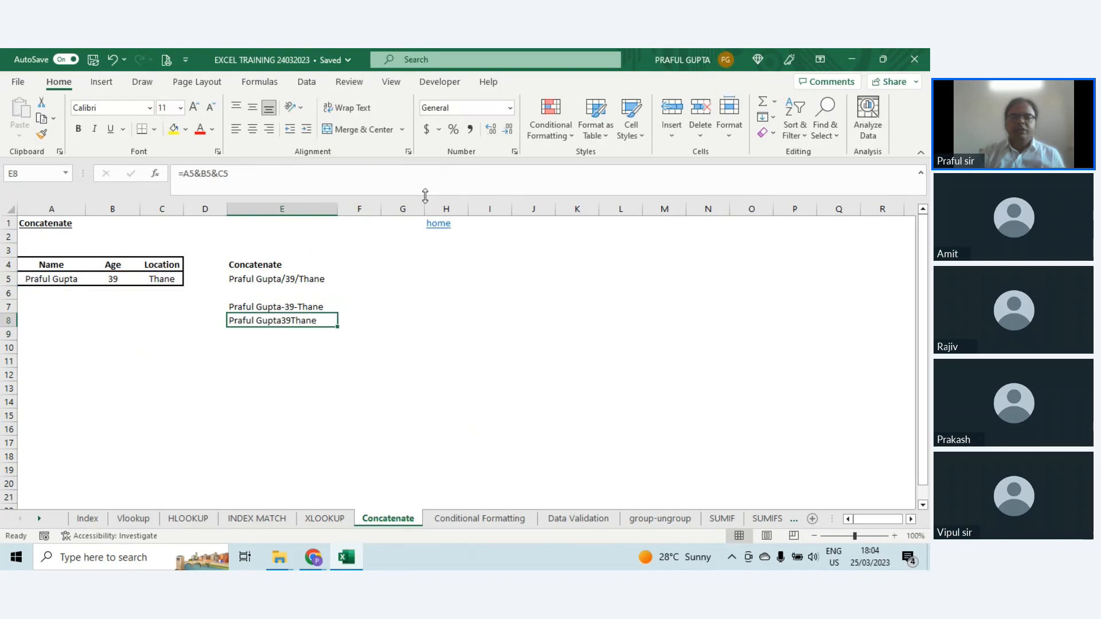
Step: Add "-" separators to the E8 formula so that it reads =A5&"-"&B5&"-"&C5
click(202, 173)
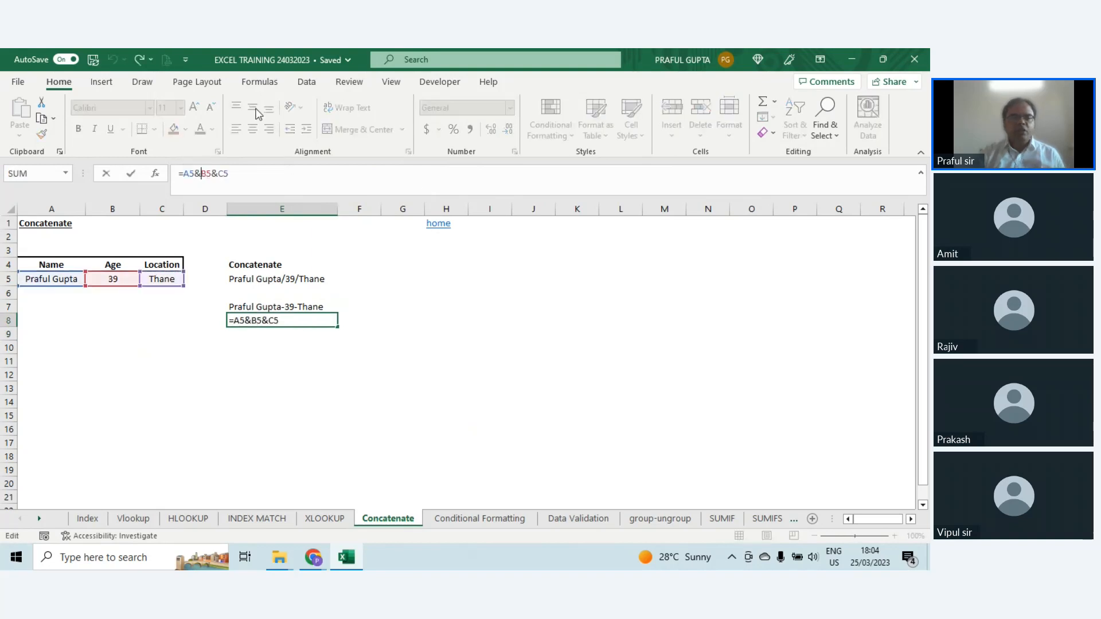
text("-")
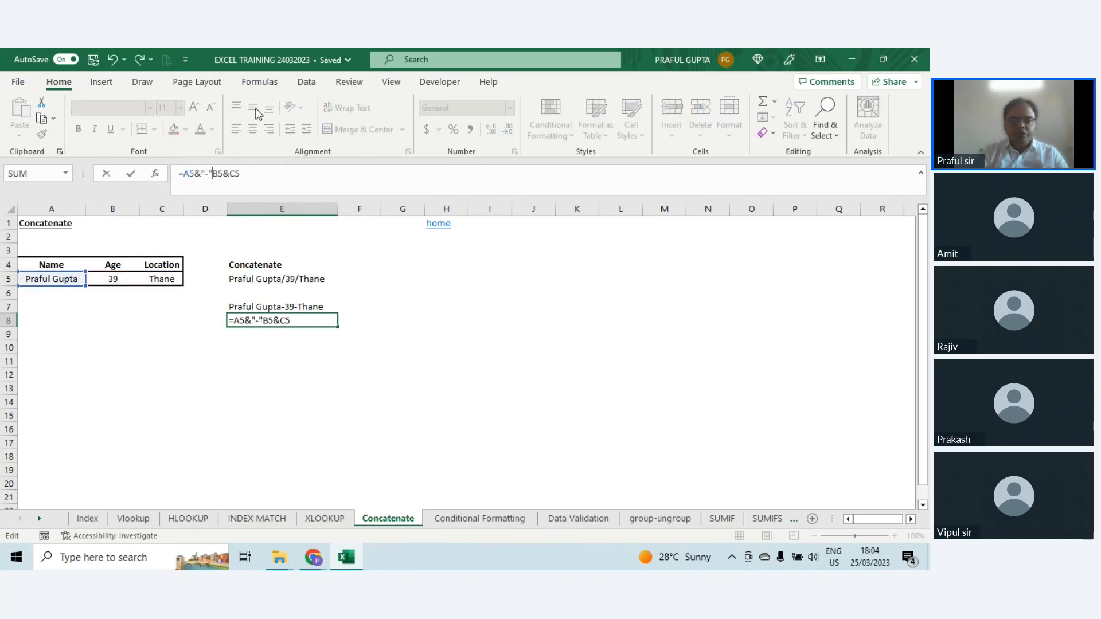
text(&)
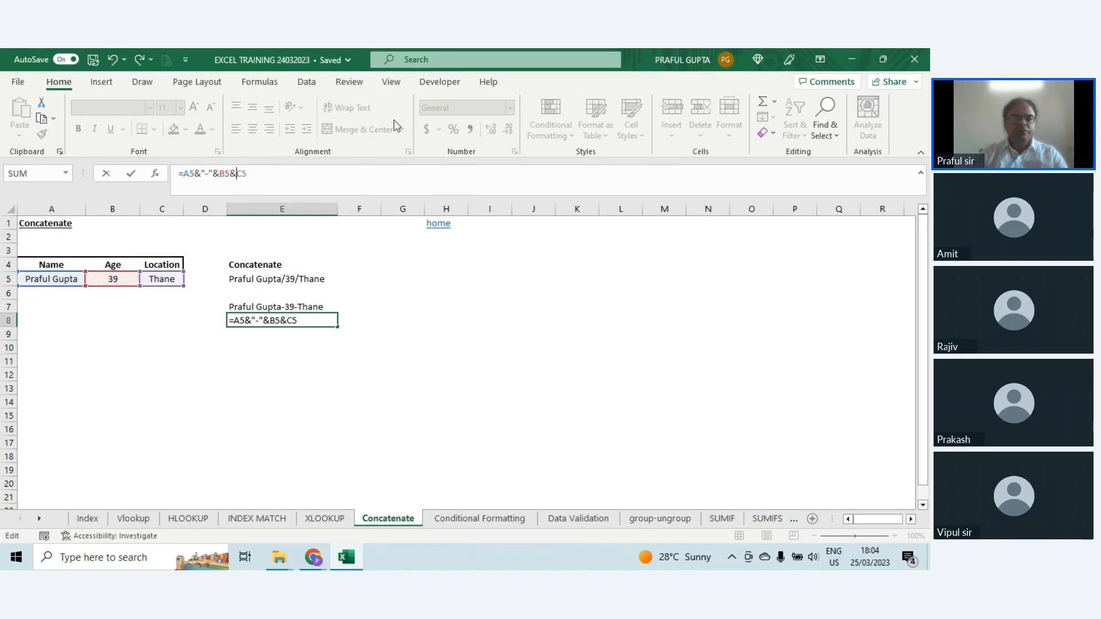
text("-)
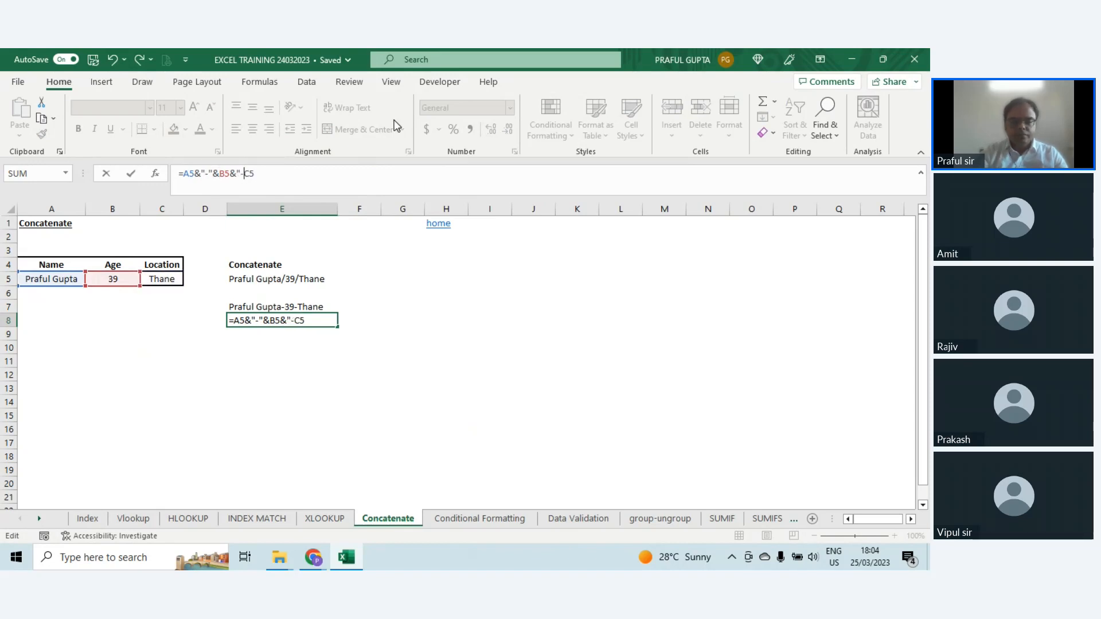
text(")
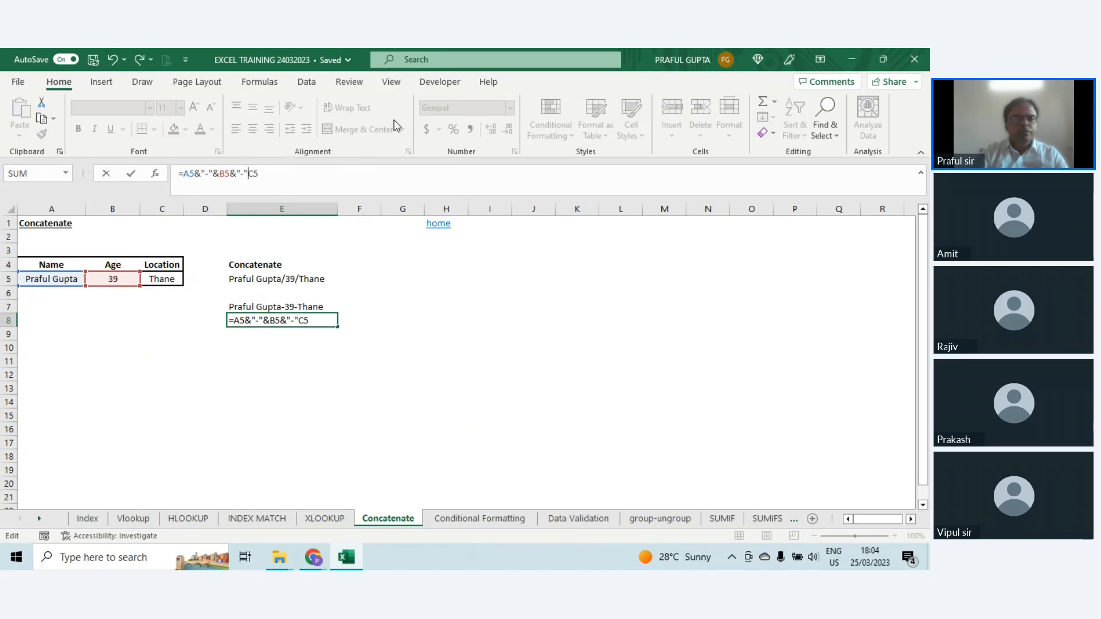
text(&)
key(Return)
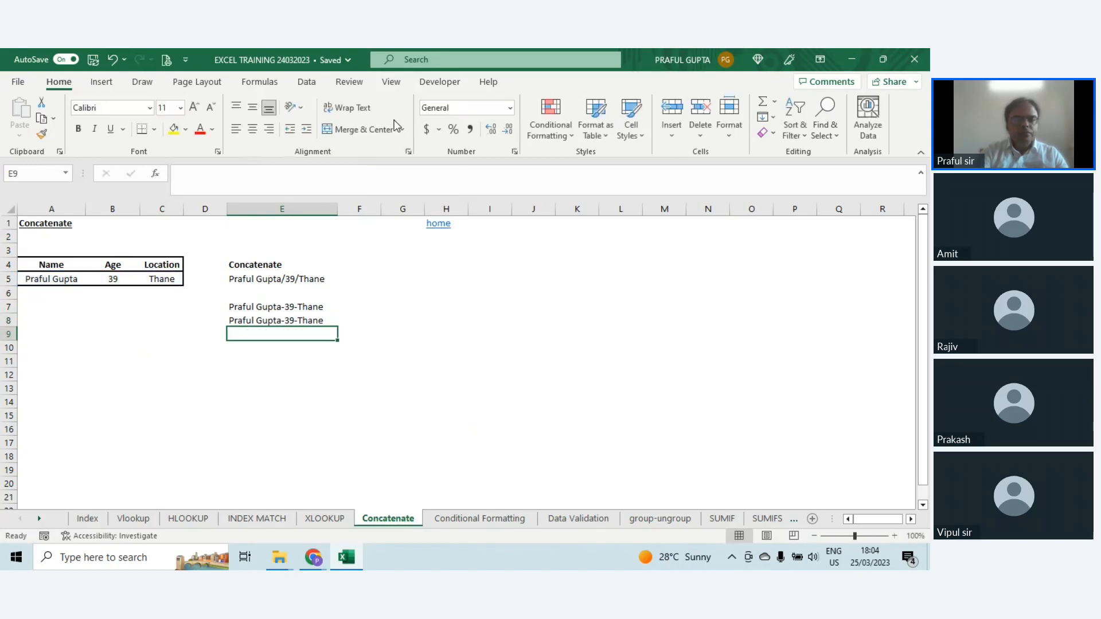
key(Up)
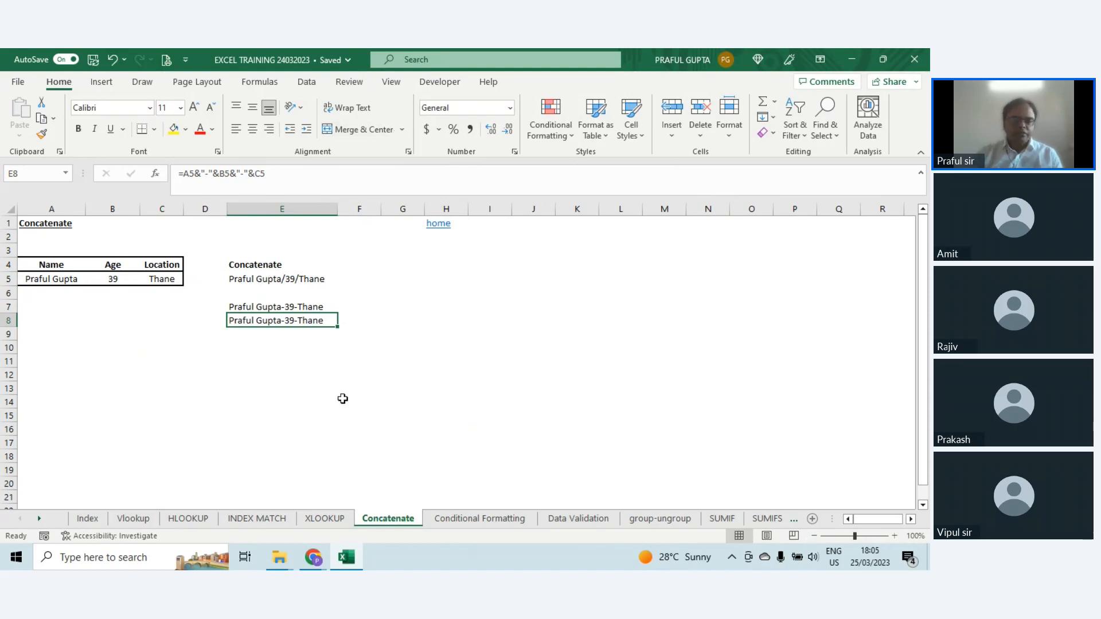
Step: On the Conditional Formatting sheet, highlight Sales values in C5:C19 greater than 3000 with Light Red Fill with Dark Red Text
click(467, 524)
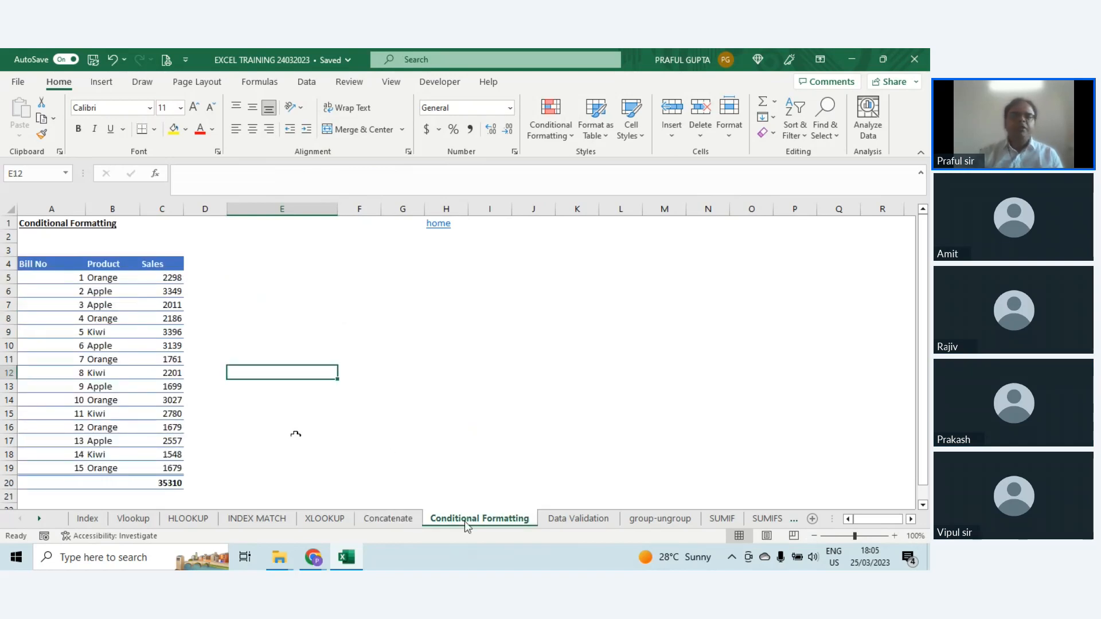
drag(172, 278, 172, 466)
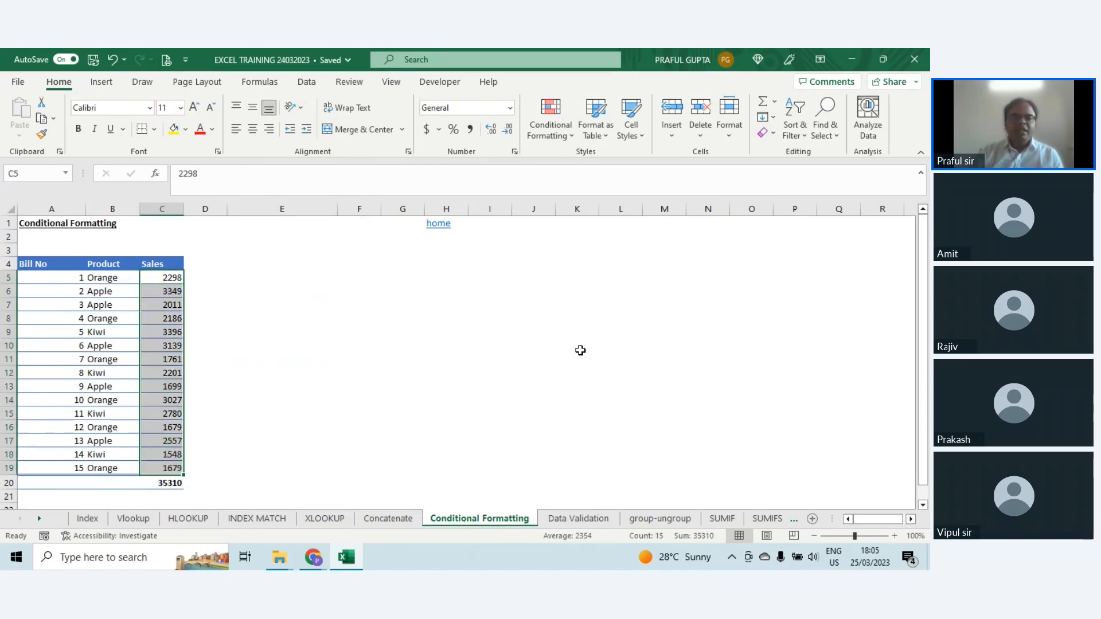
click(559, 139)
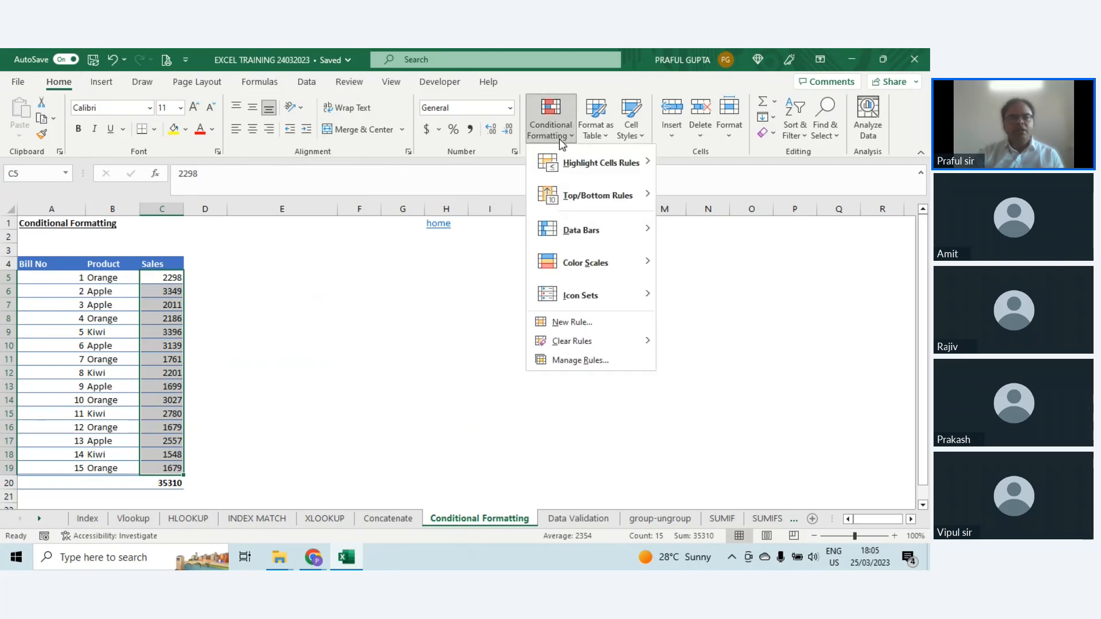
mouse_move(573, 170)
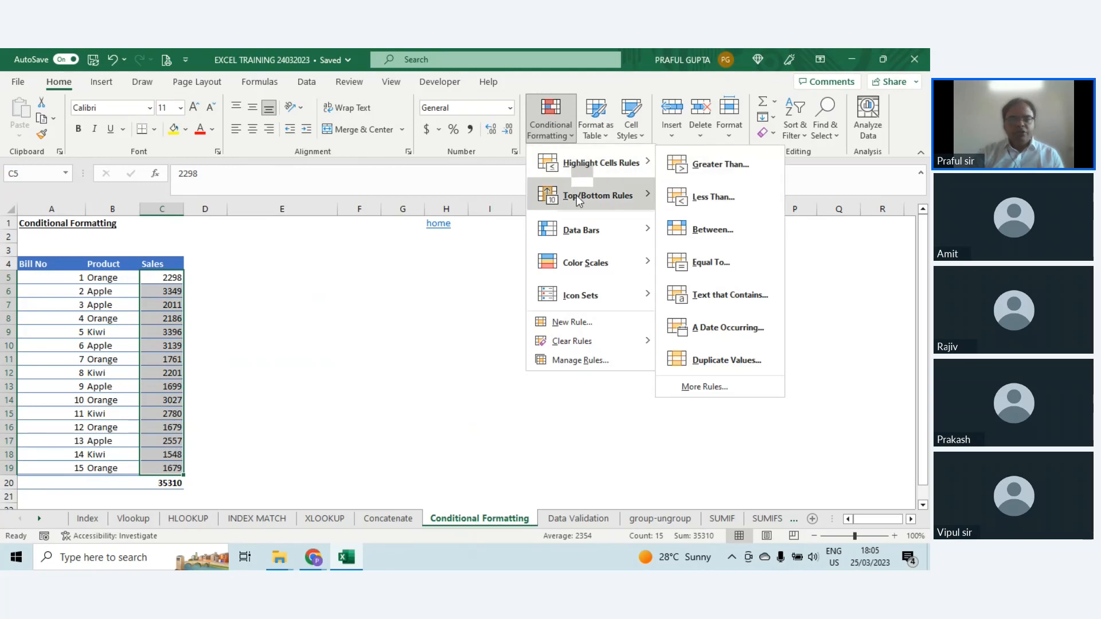
mouse_move(579, 206)
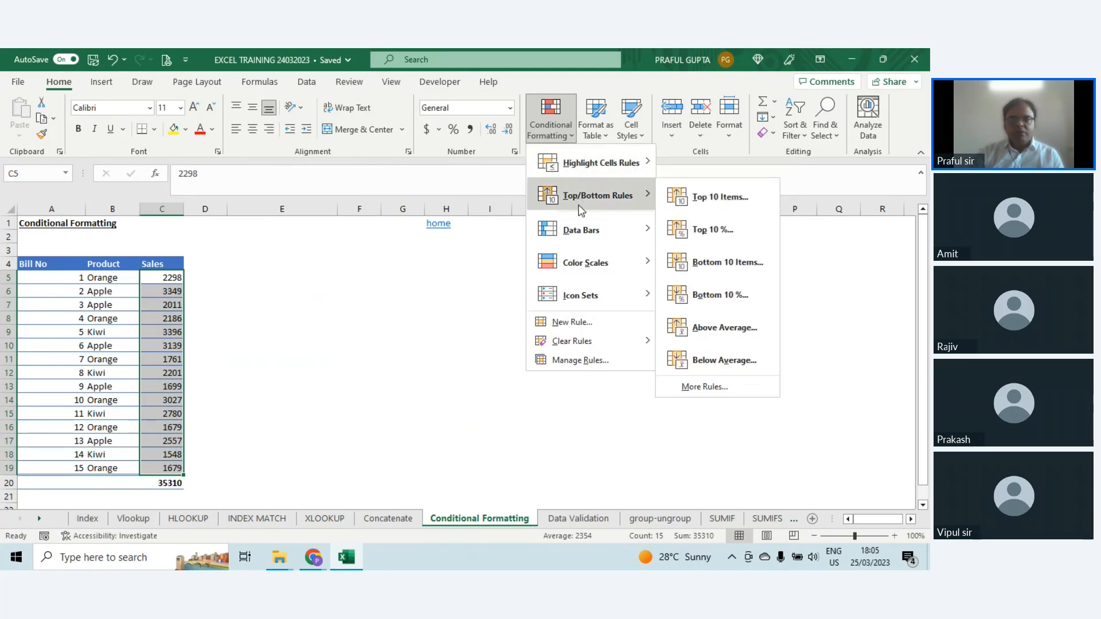
click(719, 171)
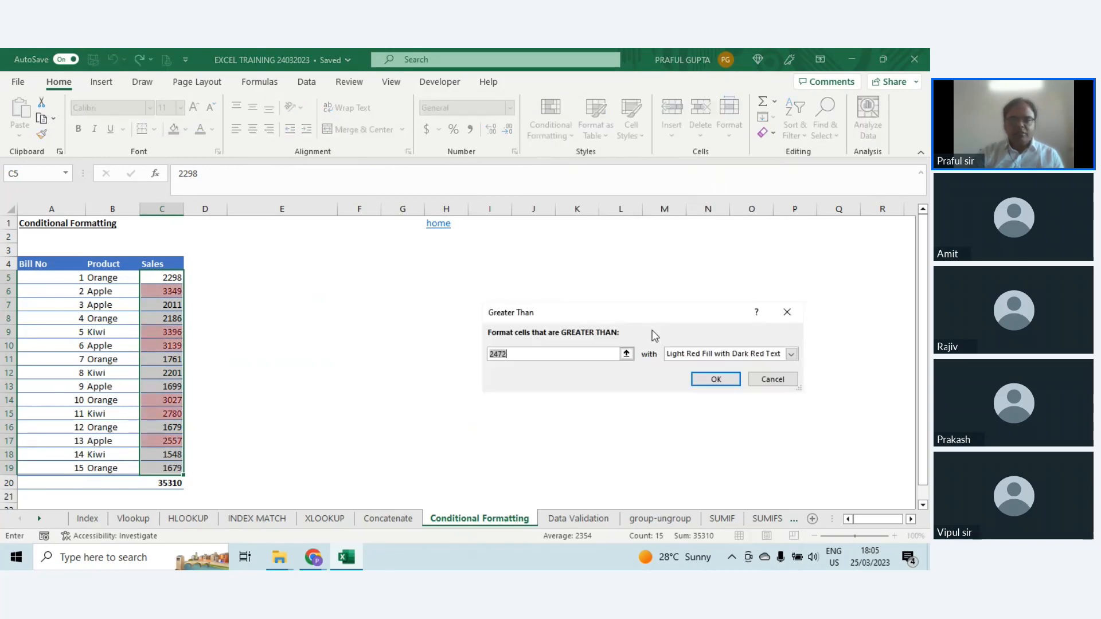
text(1000)
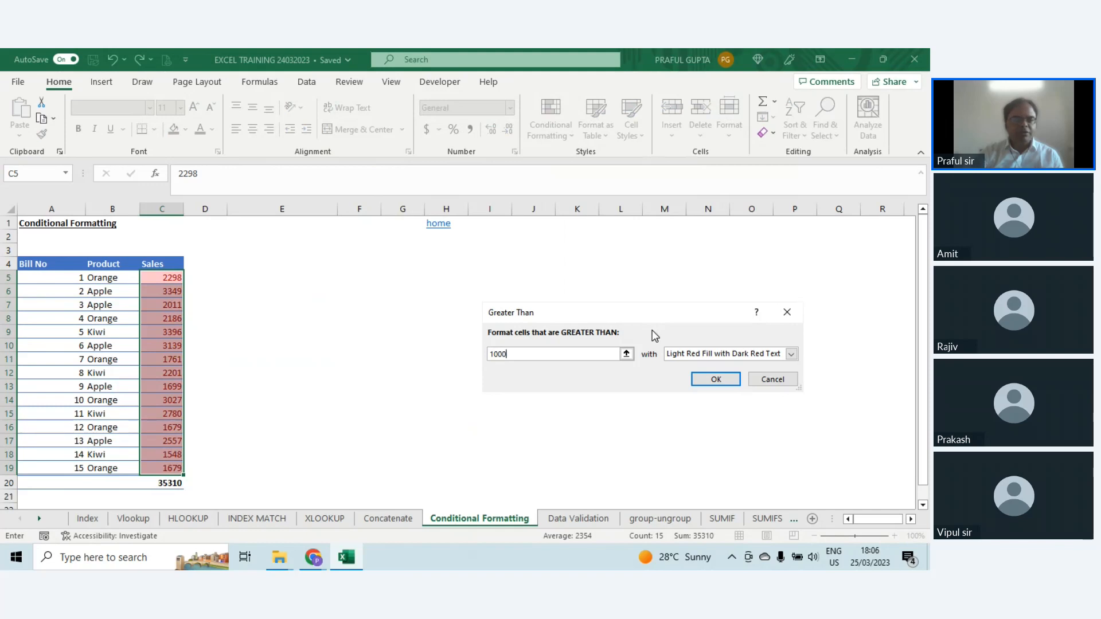
key(BackSpace)
key(BackSpace)
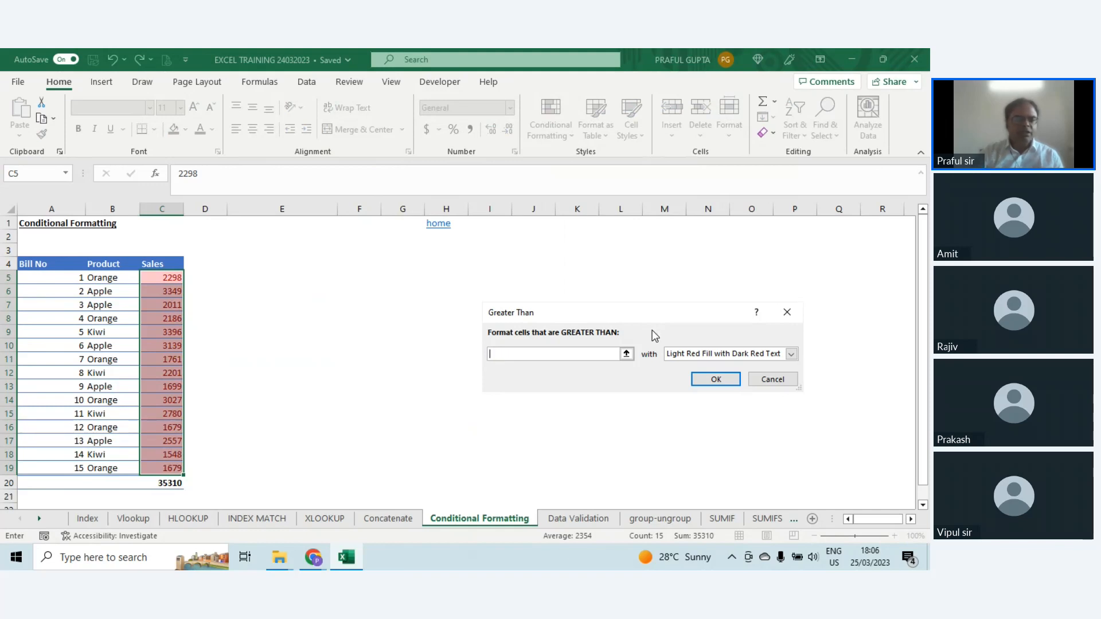
text(3000)
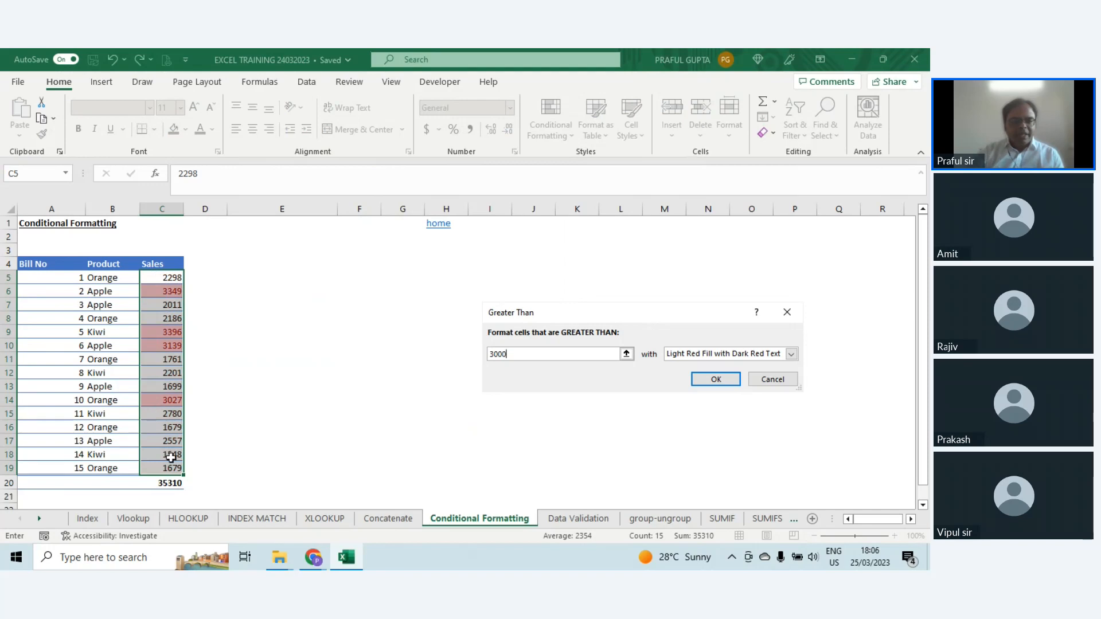
click(713, 383)
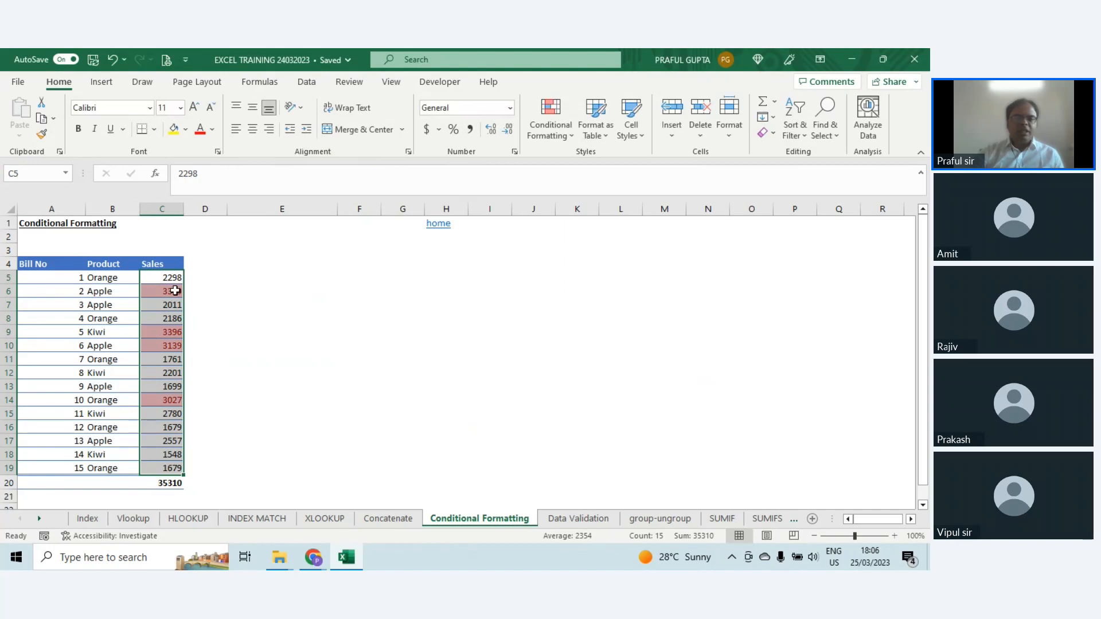
Step: Add filters to the Bill No, Product and Sales table and filter the Sales column by the light red cell colour
click(319, 271)
drag(28, 263, 164, 491)
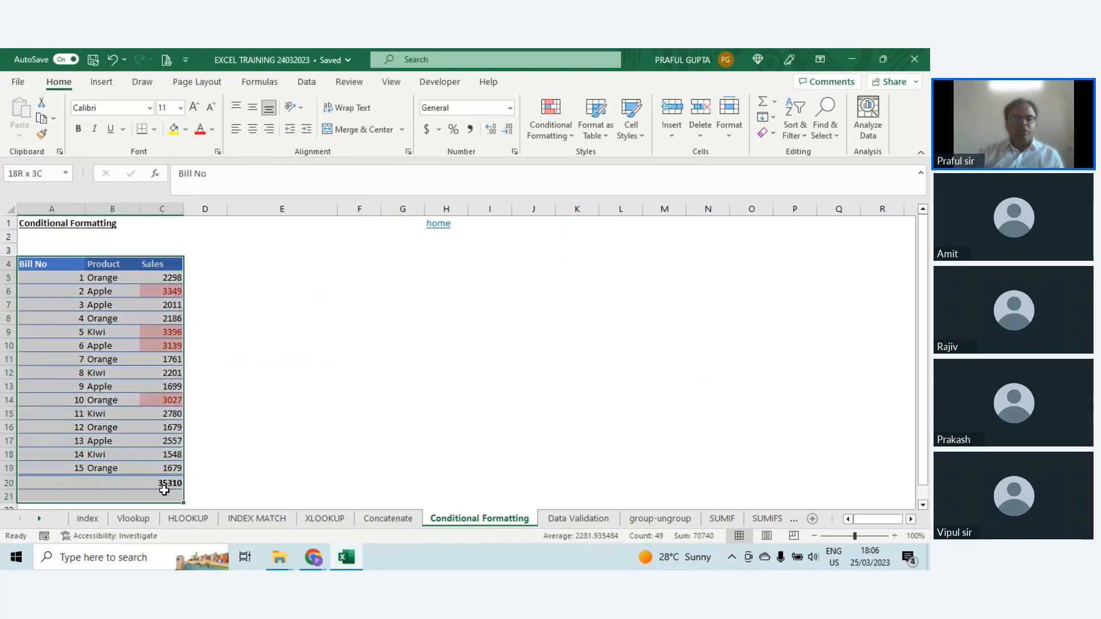
key(alt+d)
key(f)
key(f)
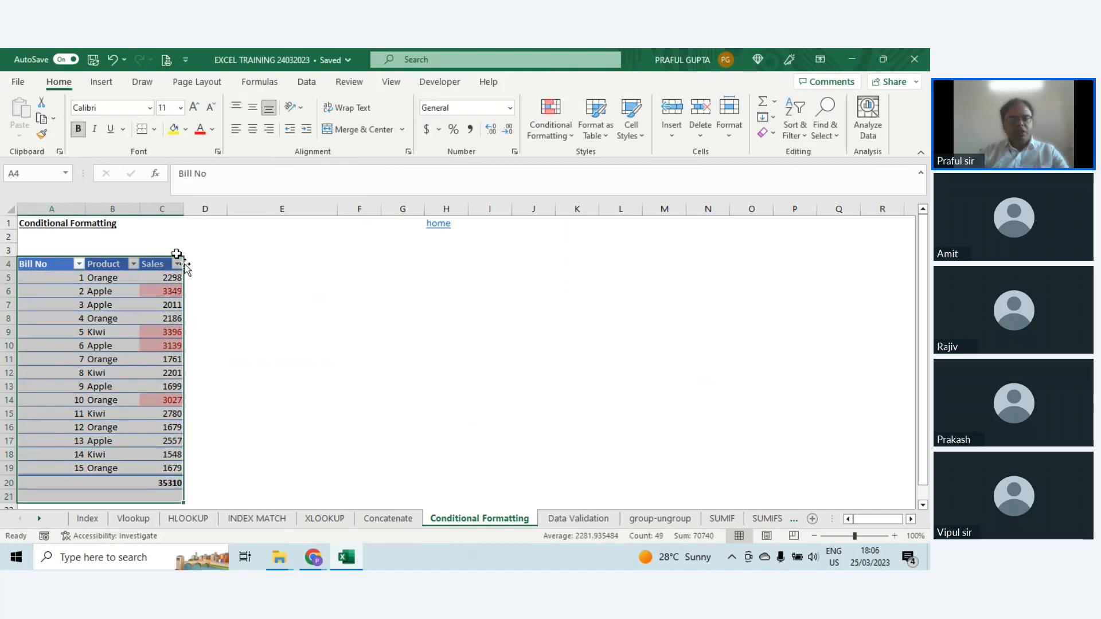
click(178, 265)
mouse_move(246, 346)
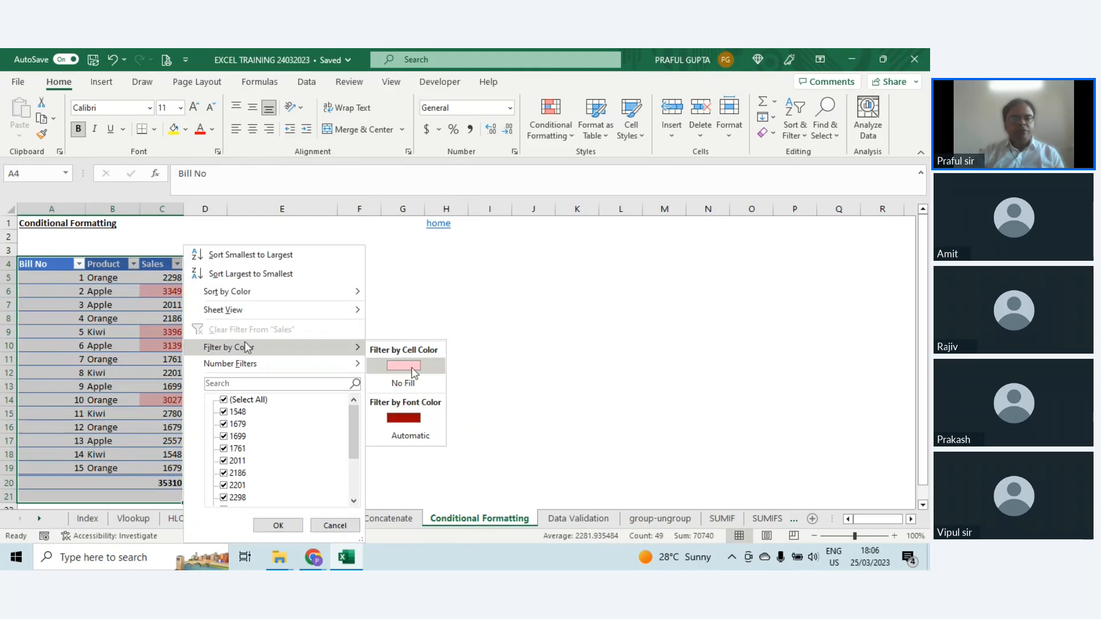
click(411, 369)
Step: Remove the filters from the Bill No, Product and Sales table
key(alt+d)
key(f)
key(f)
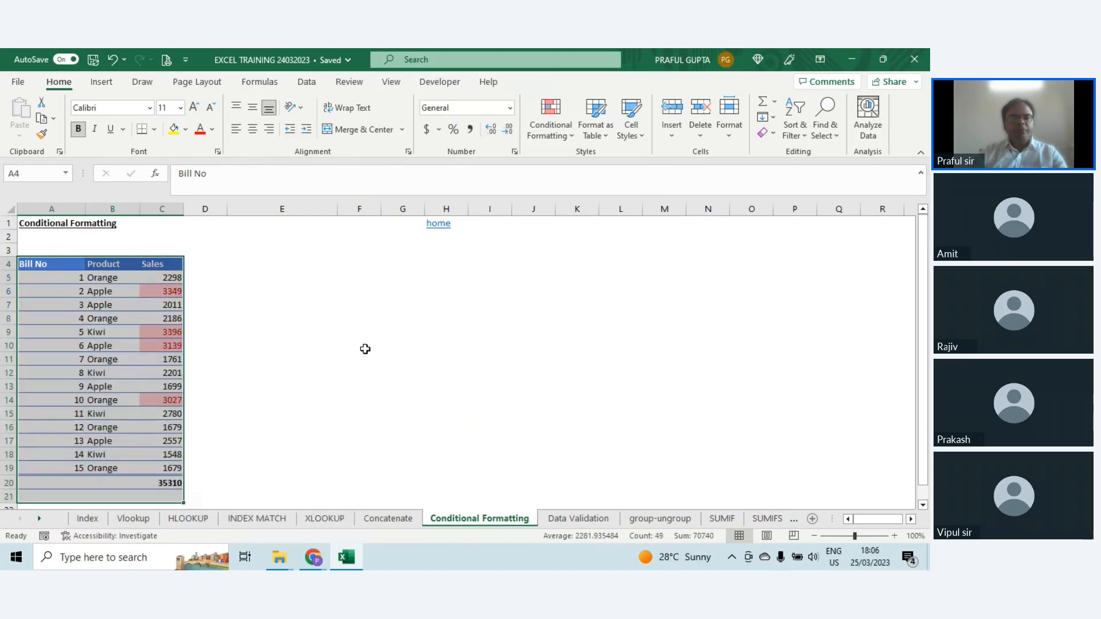
click(163, 291)
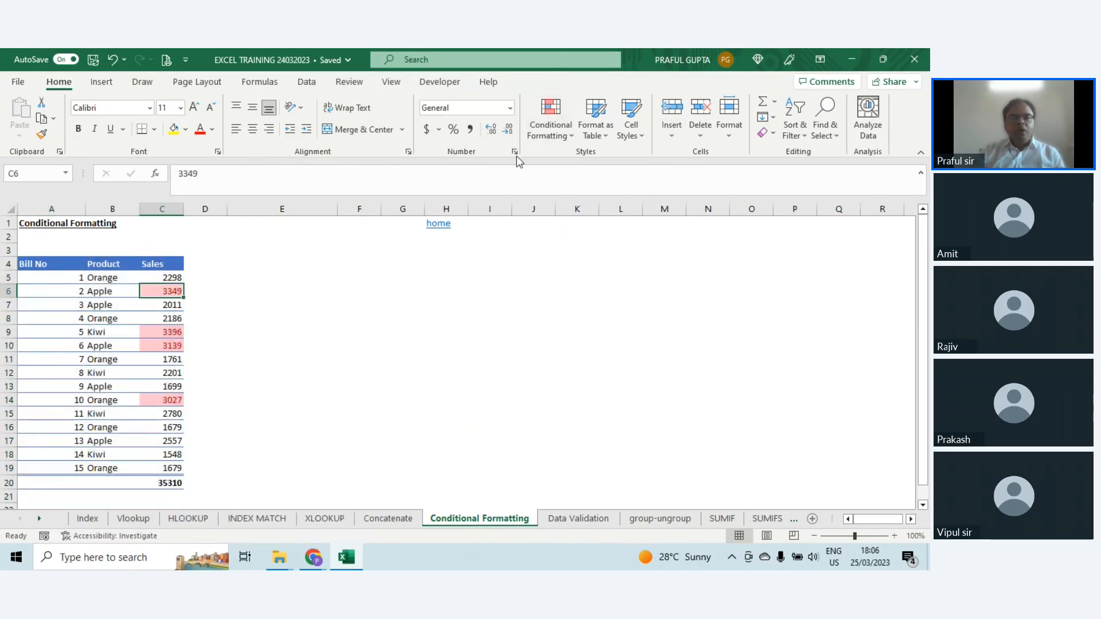
click(564, 132)
mouse_move(578, 172)
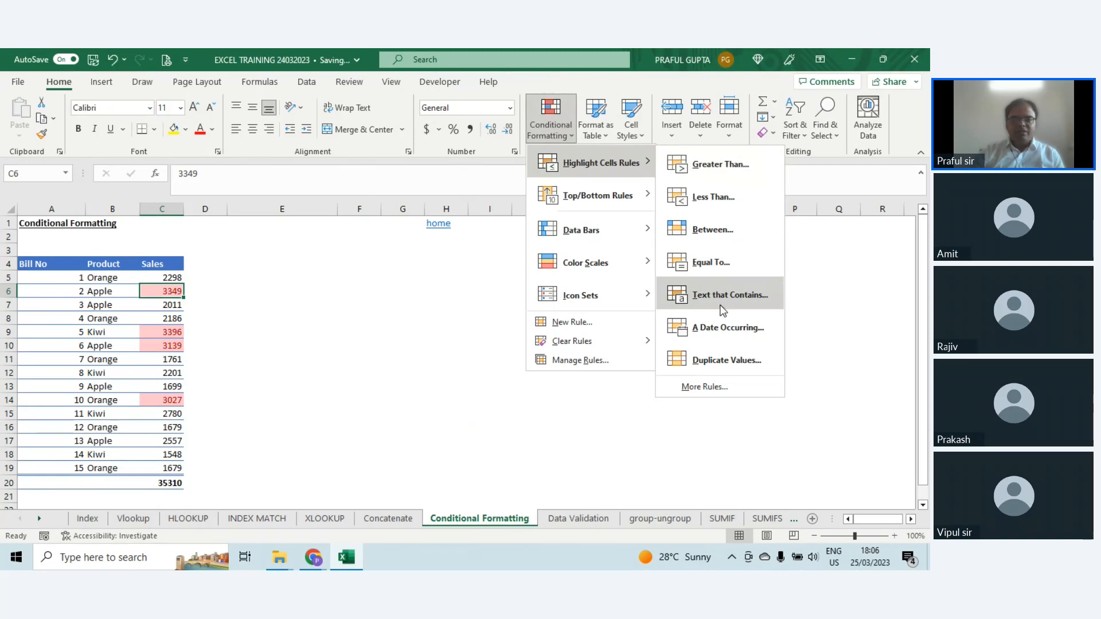
key(Escape)
key(Escape)
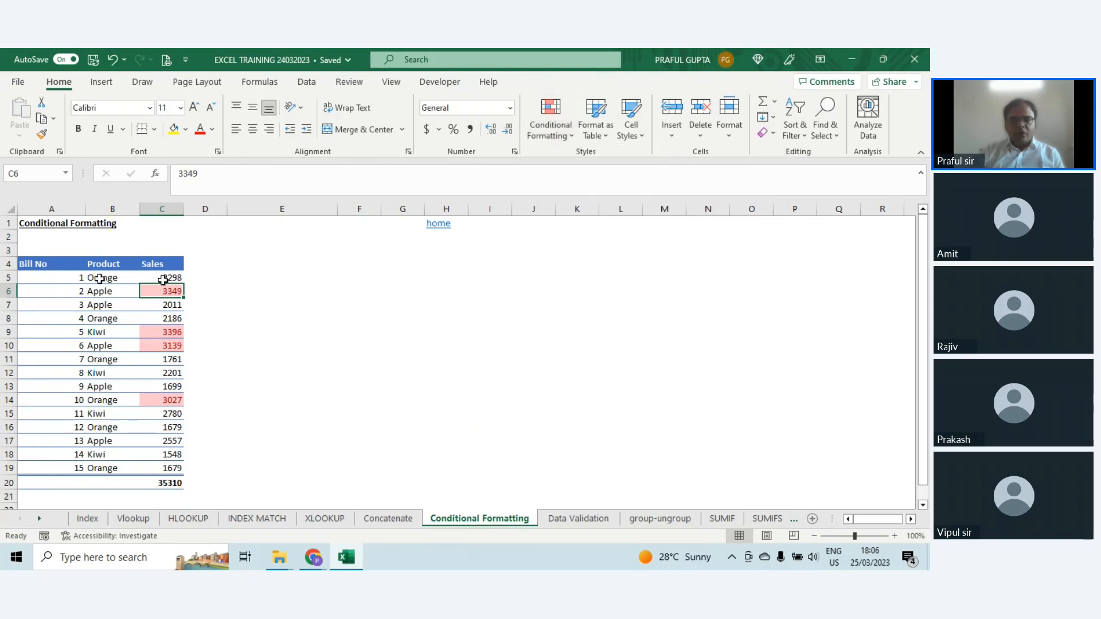
Step: Clear the conditional formatting rules from the Sales cells C5:C19
drag(163, 279, 172, 468)
click(550, 123)
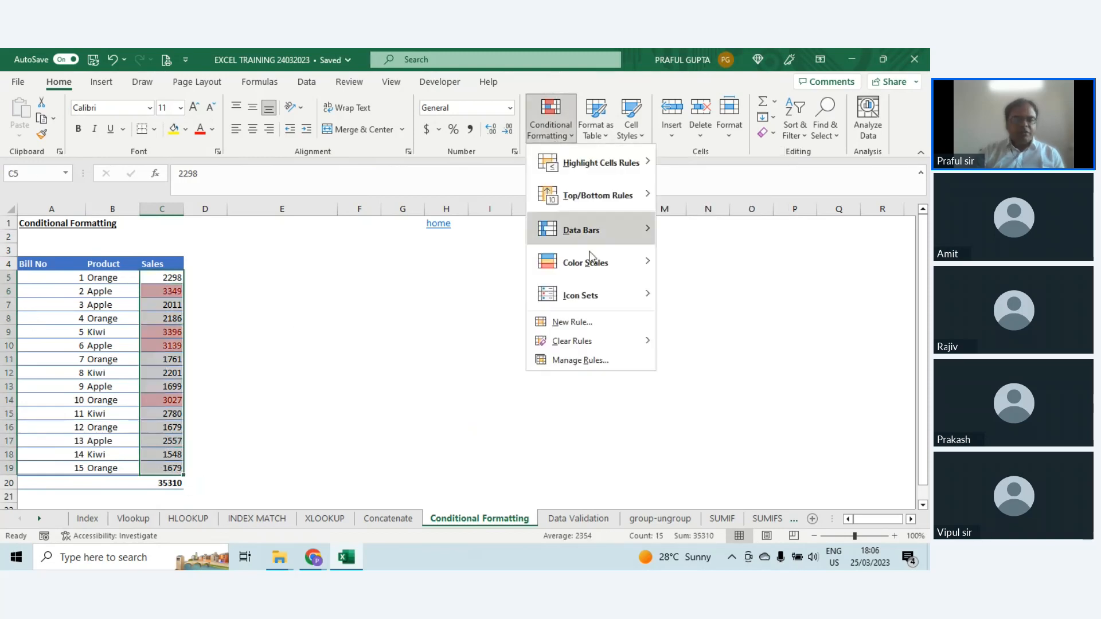
mouse_move(585, 344)
click(670, 346)
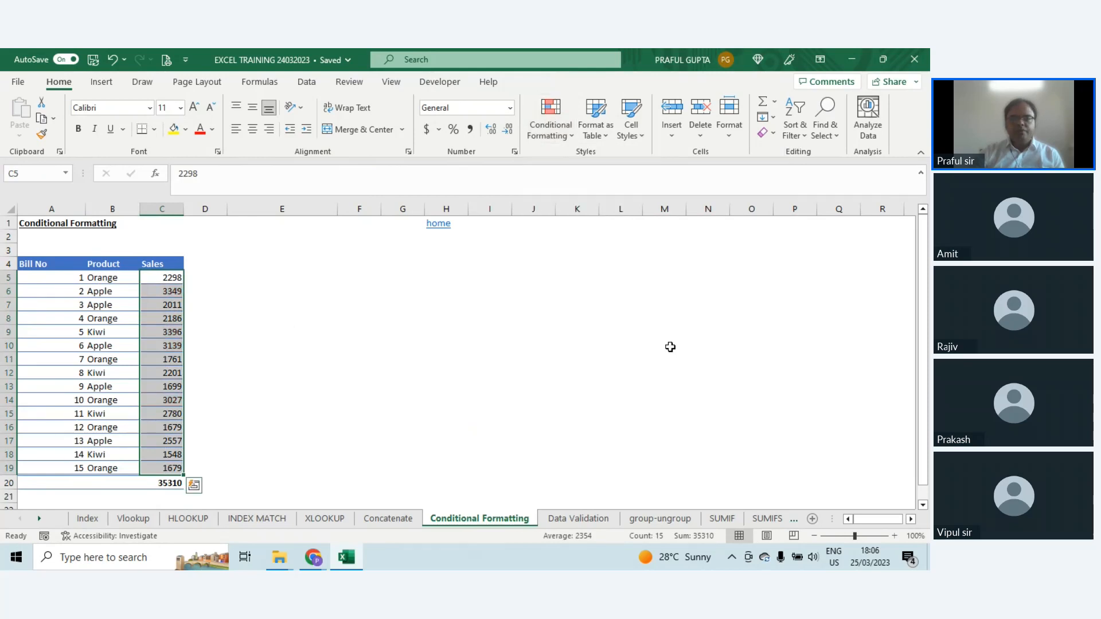
Step: Highlight the Product cells in B5:B19 that contain the text "Orange" using a custom format with an orange fill
drag(106, 279, 102, 462)
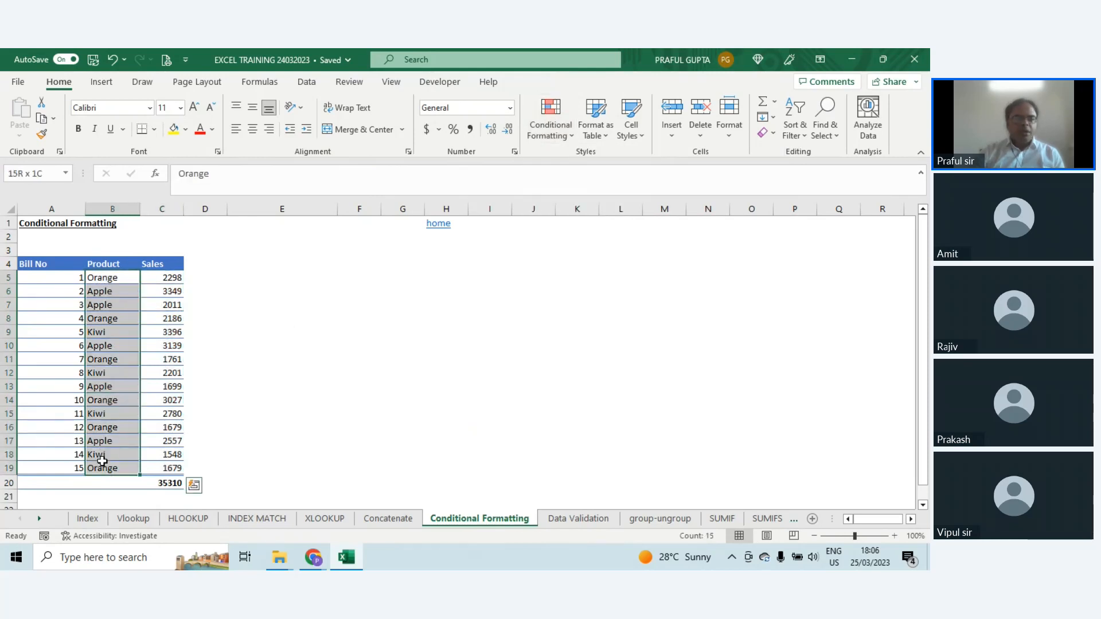
click(563, 135)
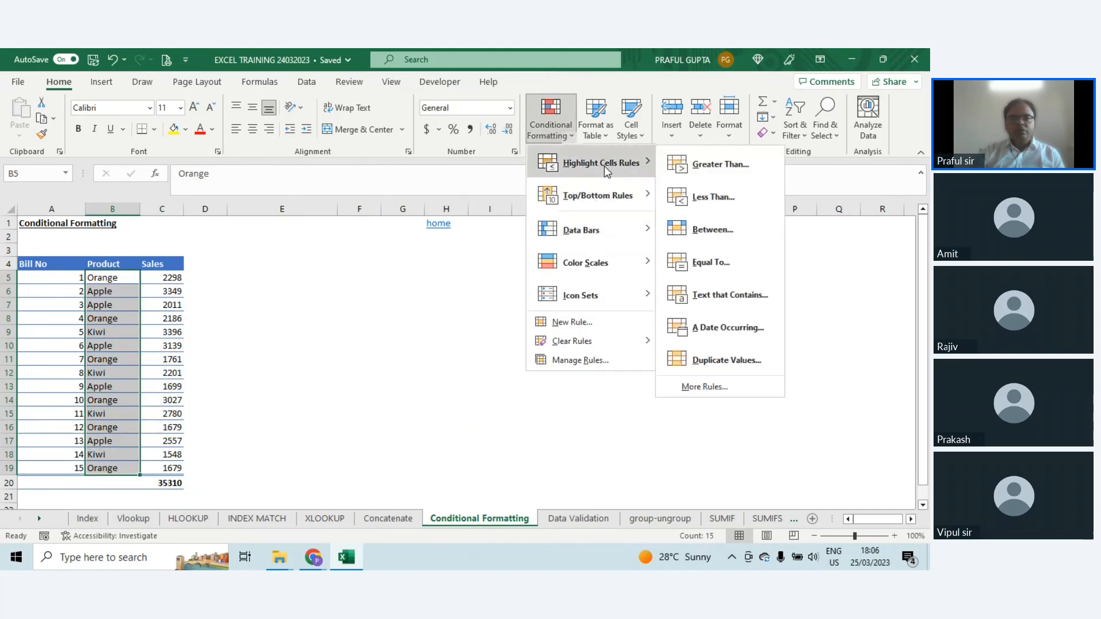
click(731, 293)
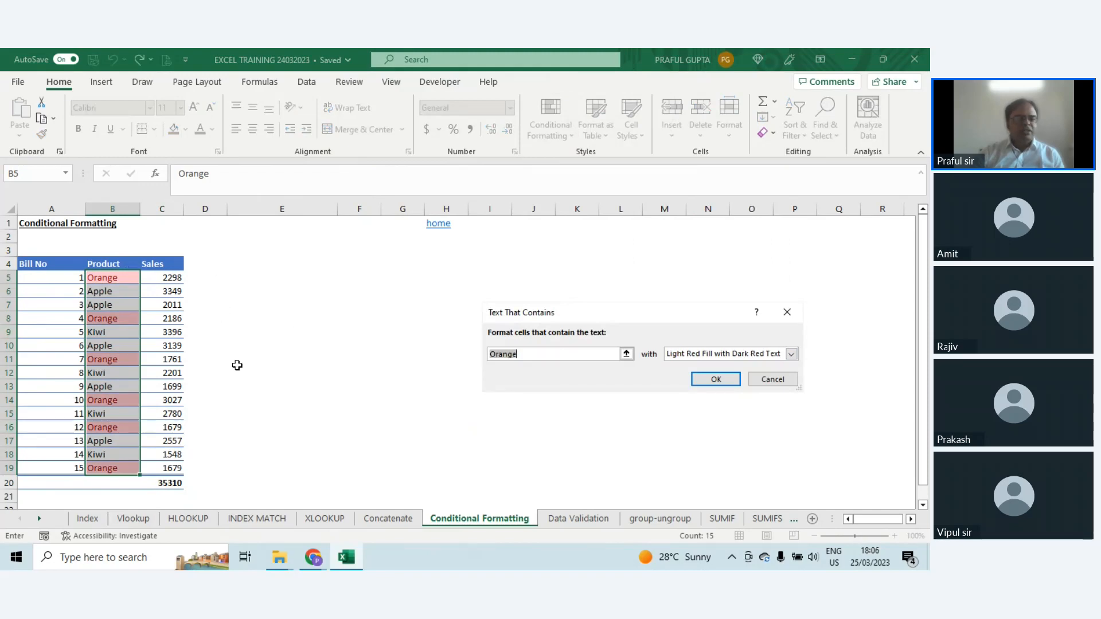
click(791, 354)
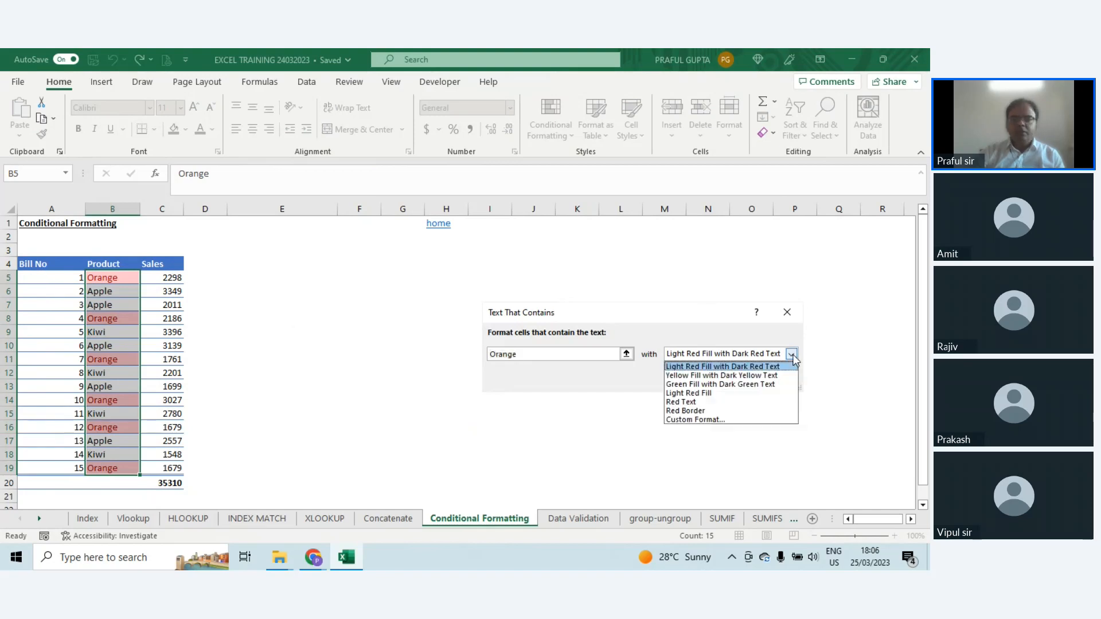
click(690, 421)
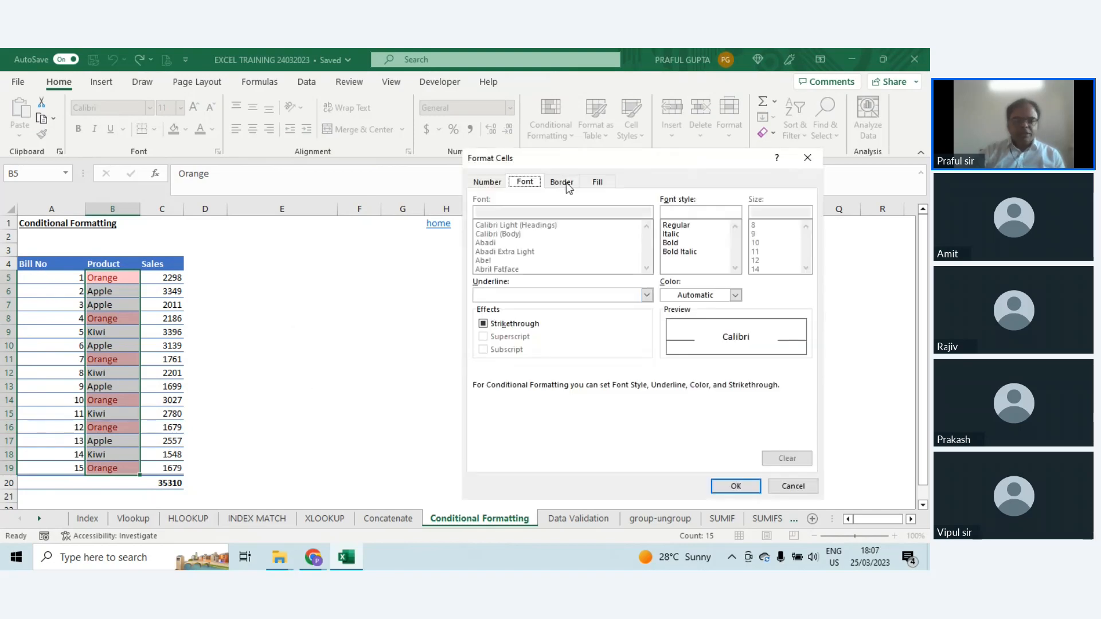
click(562, 182)
click(598, 182)
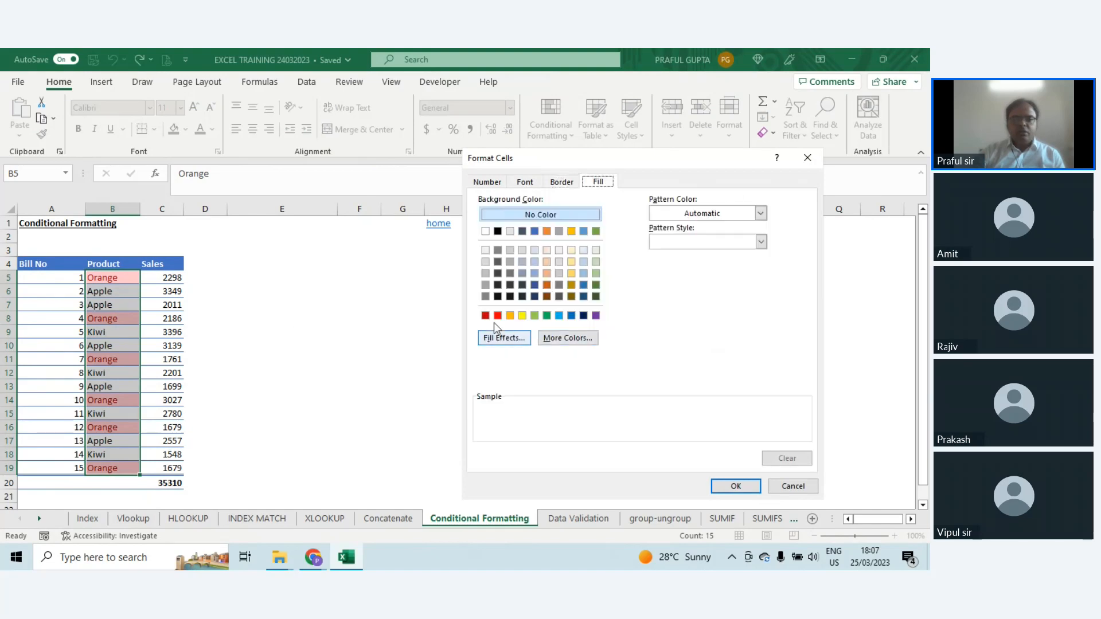
click(522, 316)
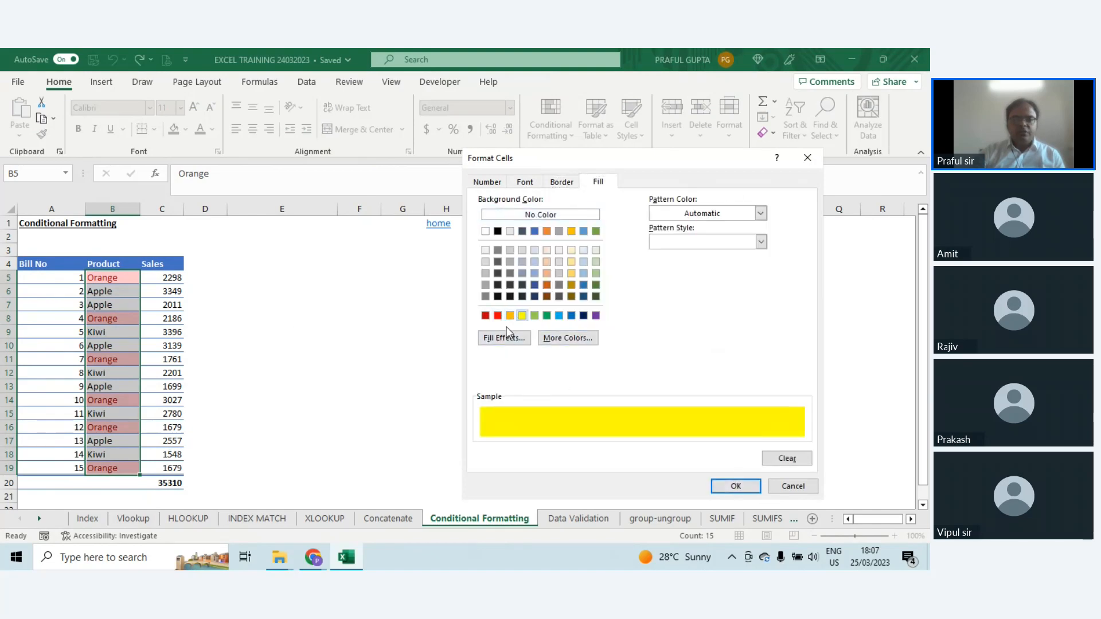
click(510, 316)
click(736, 486)
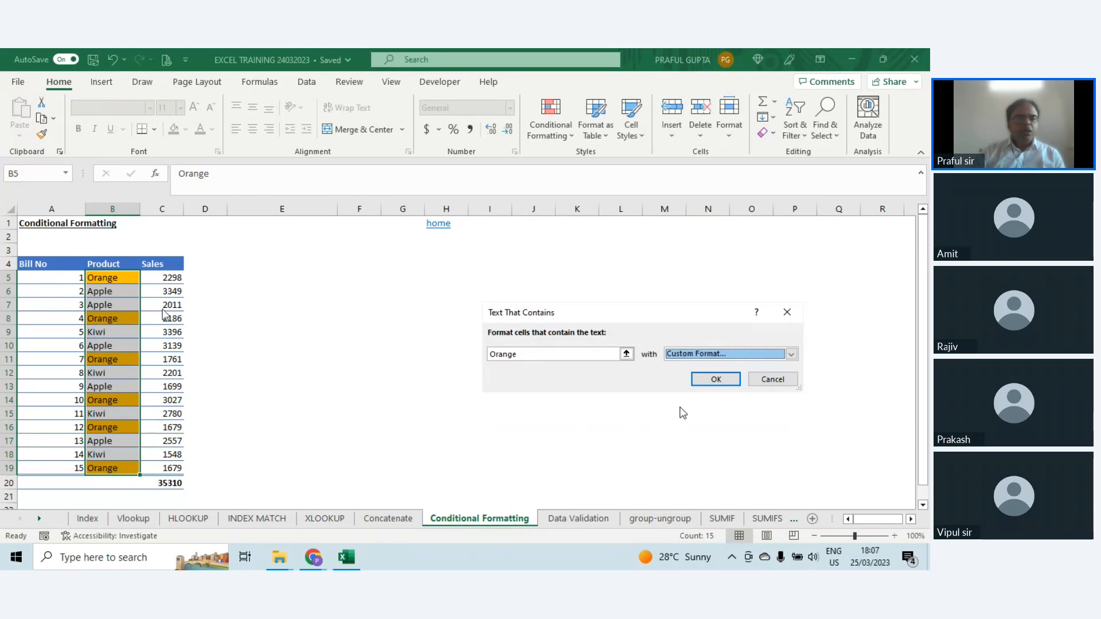
click(712, 381)
click(330, 320)
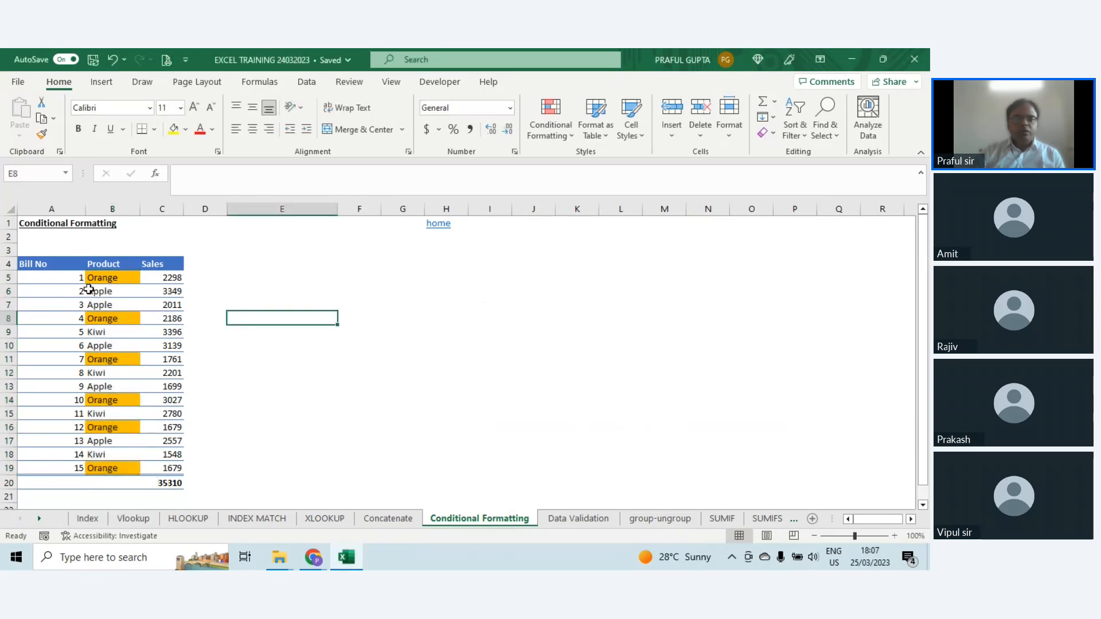
drag(66, 278, 180, 279)
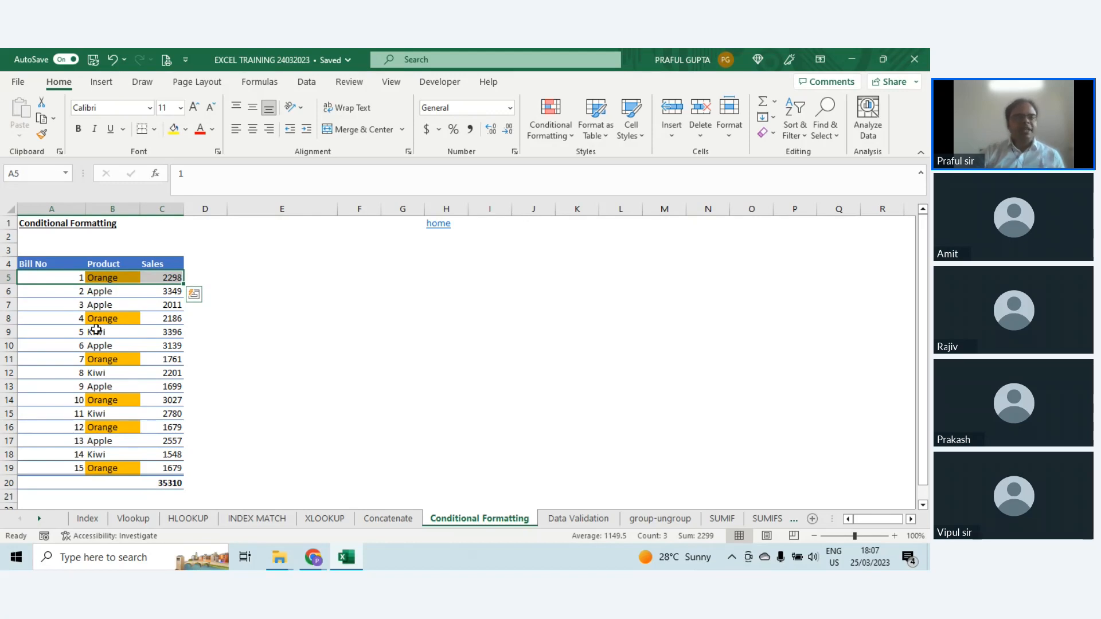
click(105, 275)
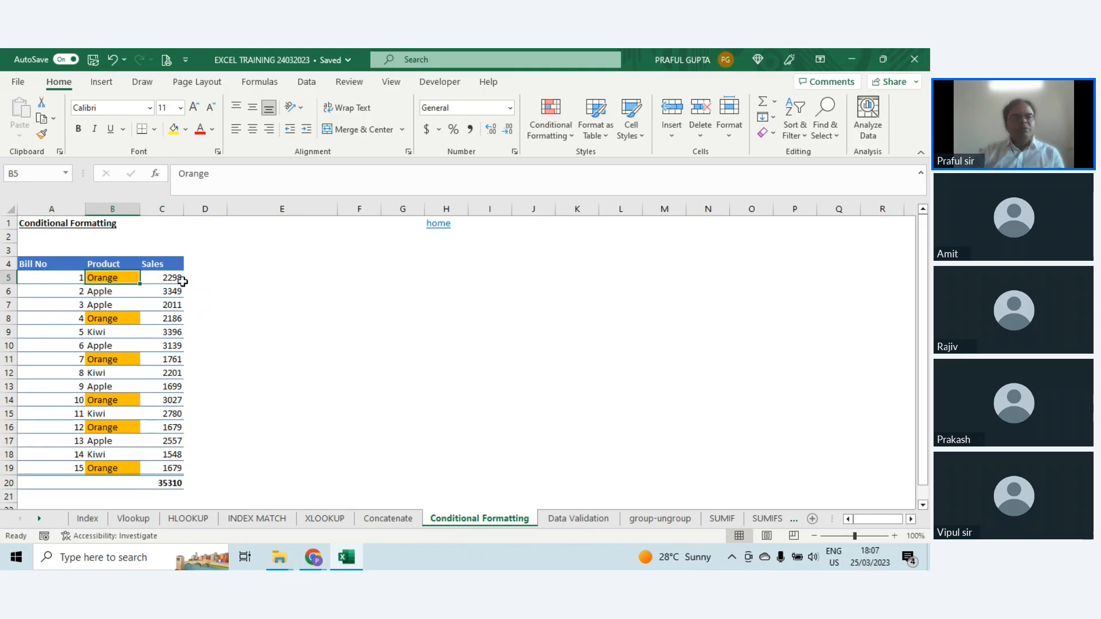
drag(49, 277, 152, 278)
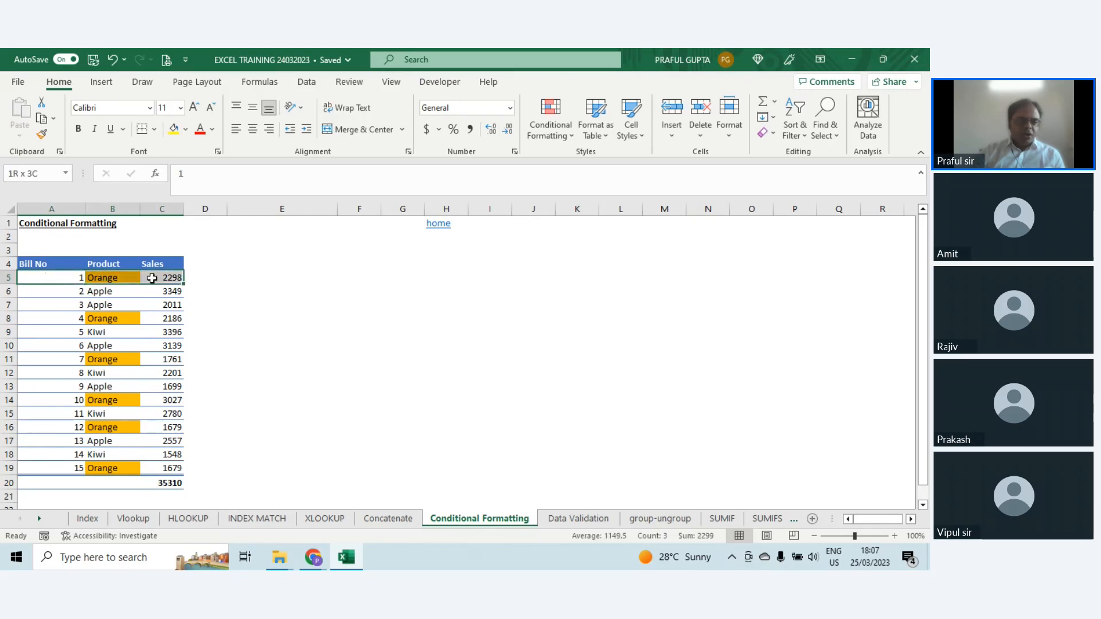
click(553, 136)
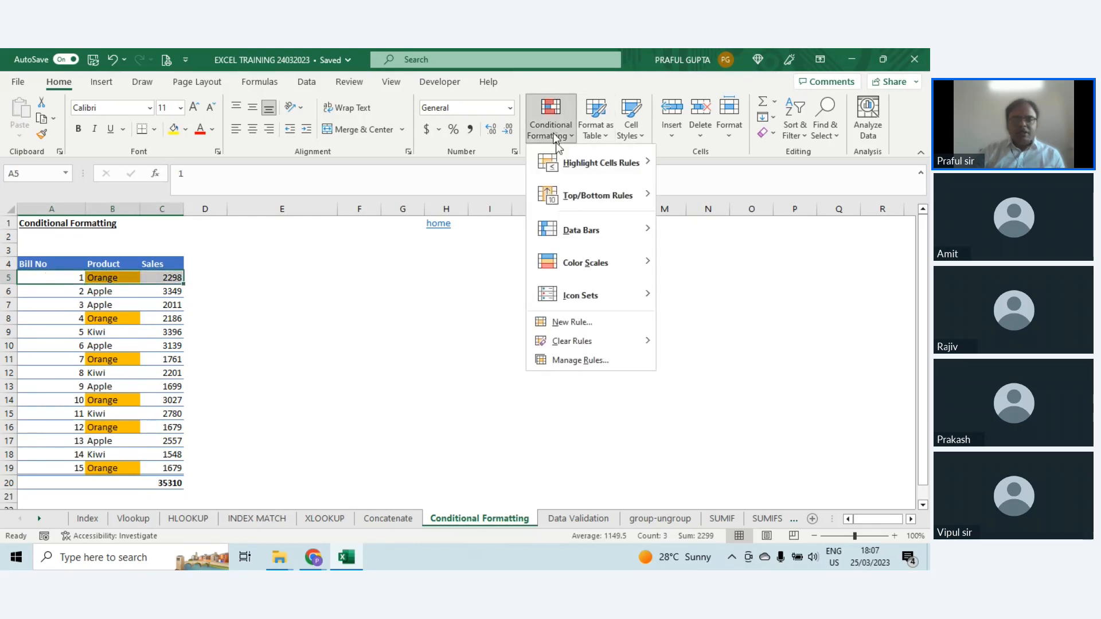
click(554, 137)
click(119, 278)
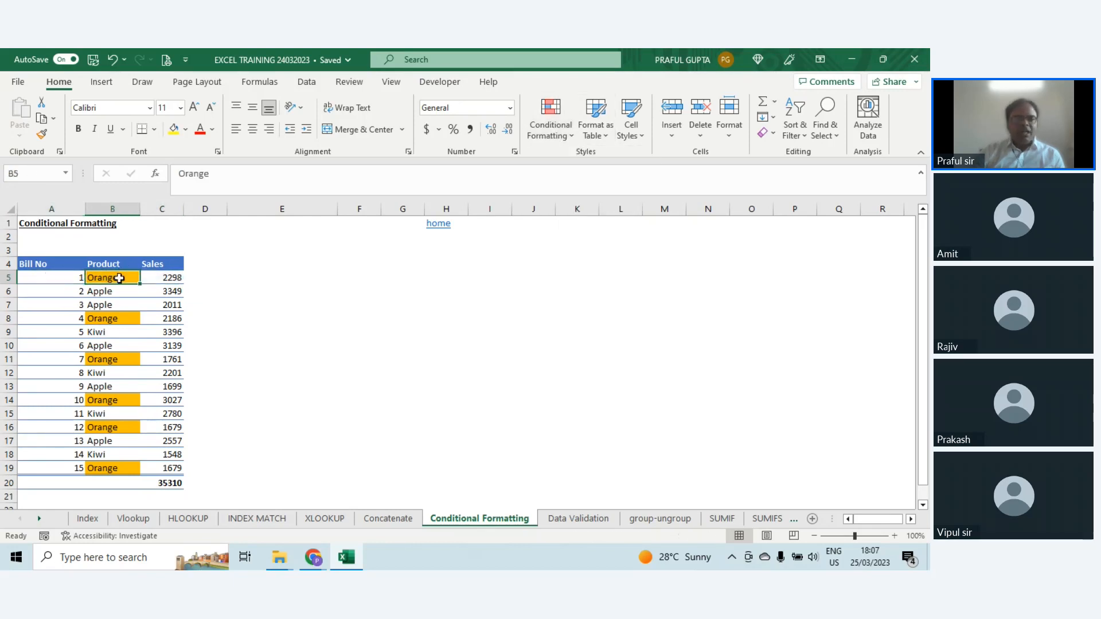
drag(45, 278, 154, 278)
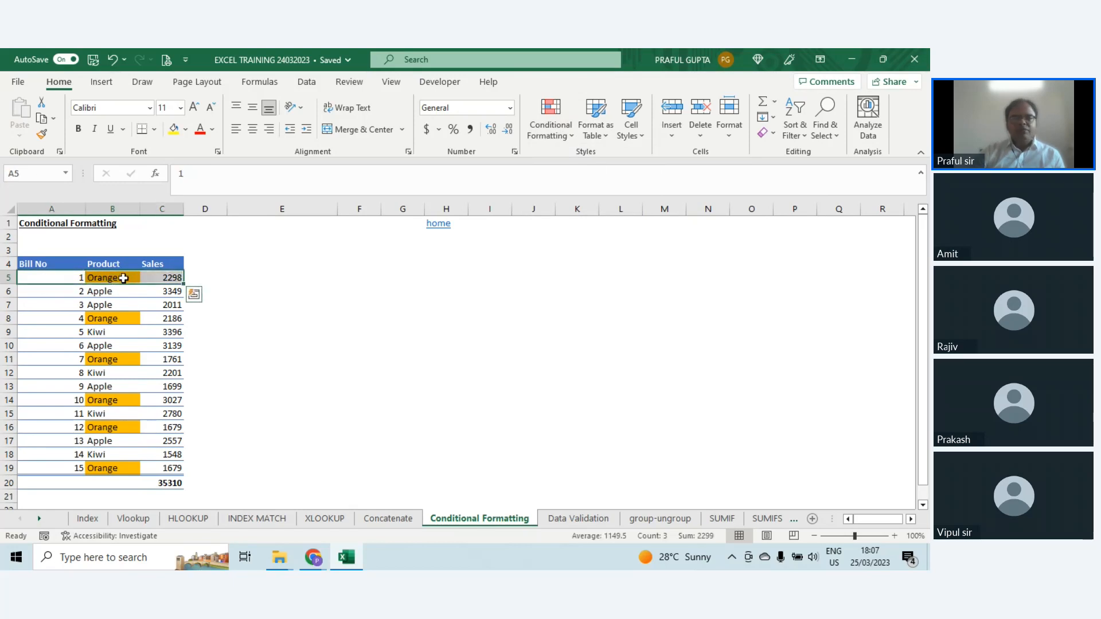
click(123, 278)
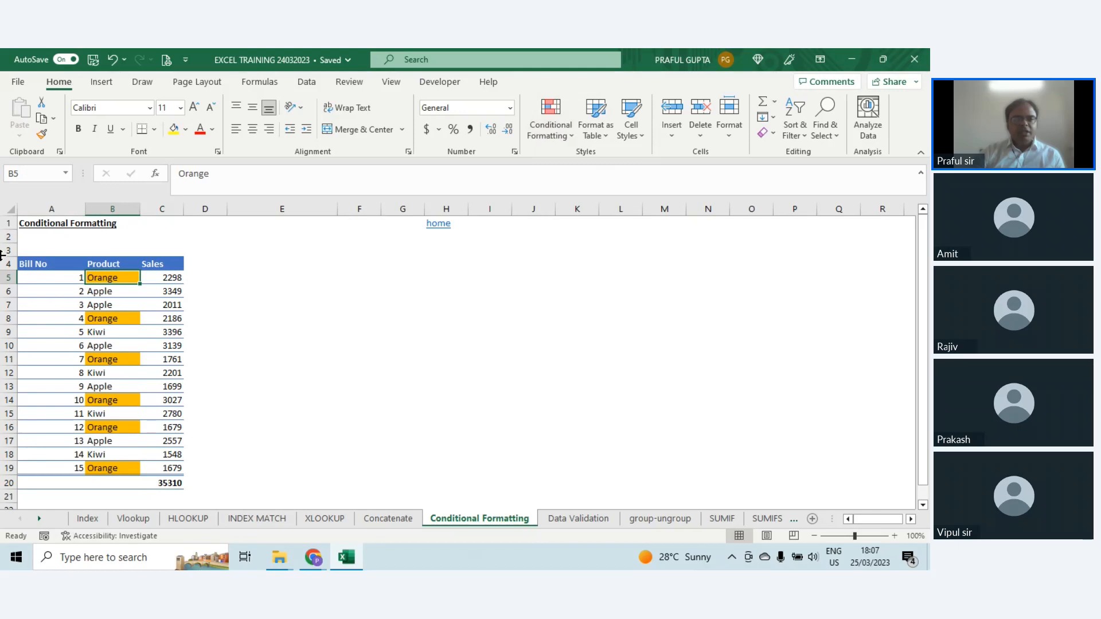
Step: Clear the conditional formatting rules from the Product cells B5:B19
drag(115, 276, 123, 467)
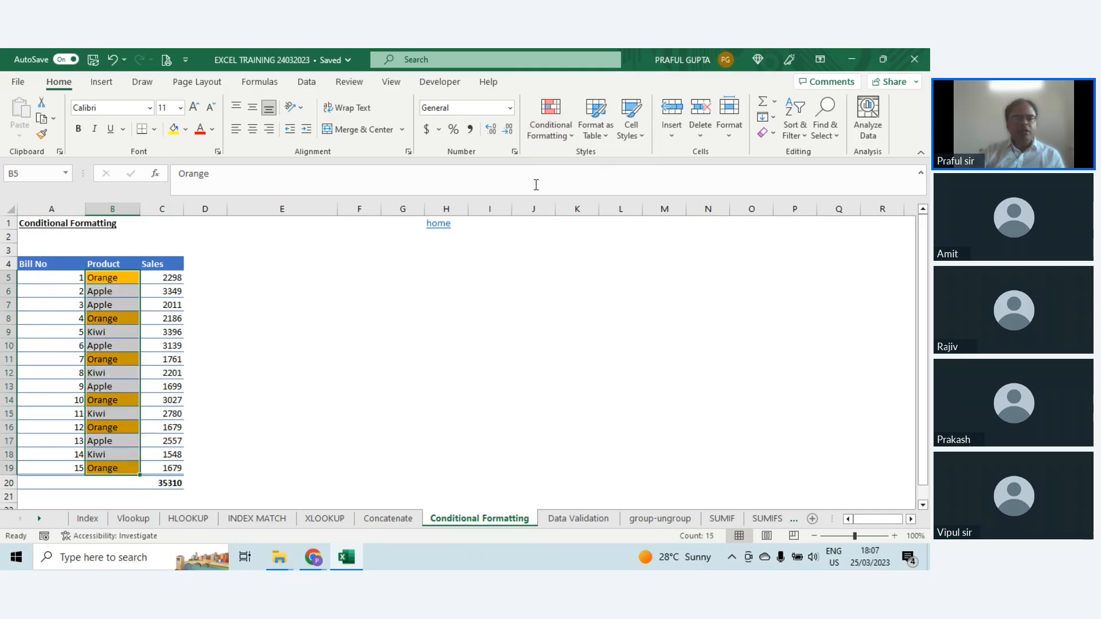
click(559, 136)
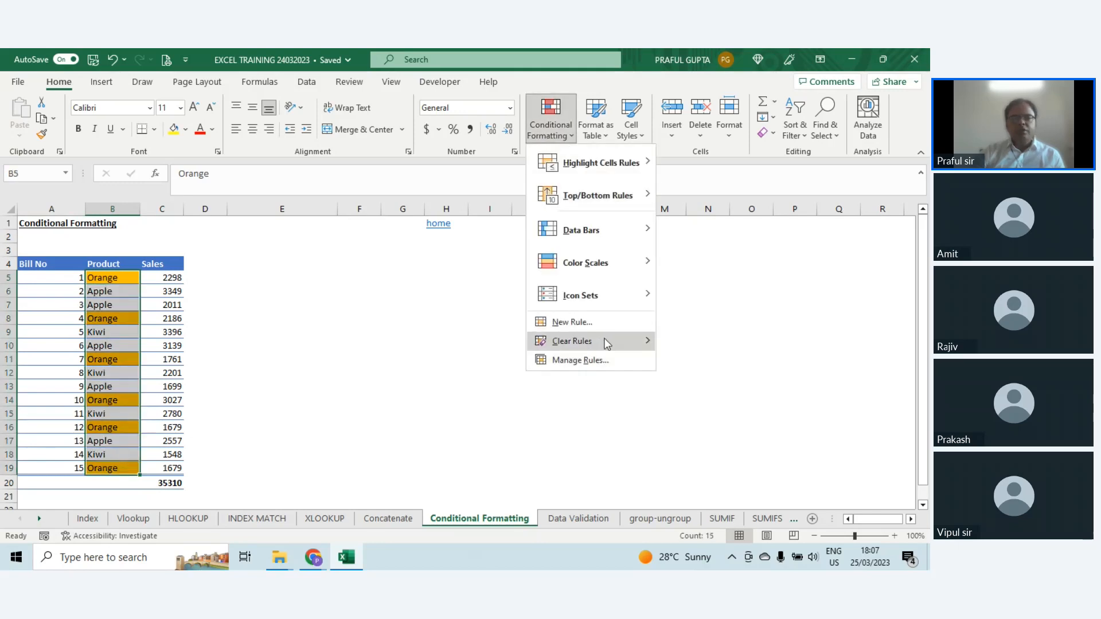
mouse_move(607, 343)
click(705, 342)
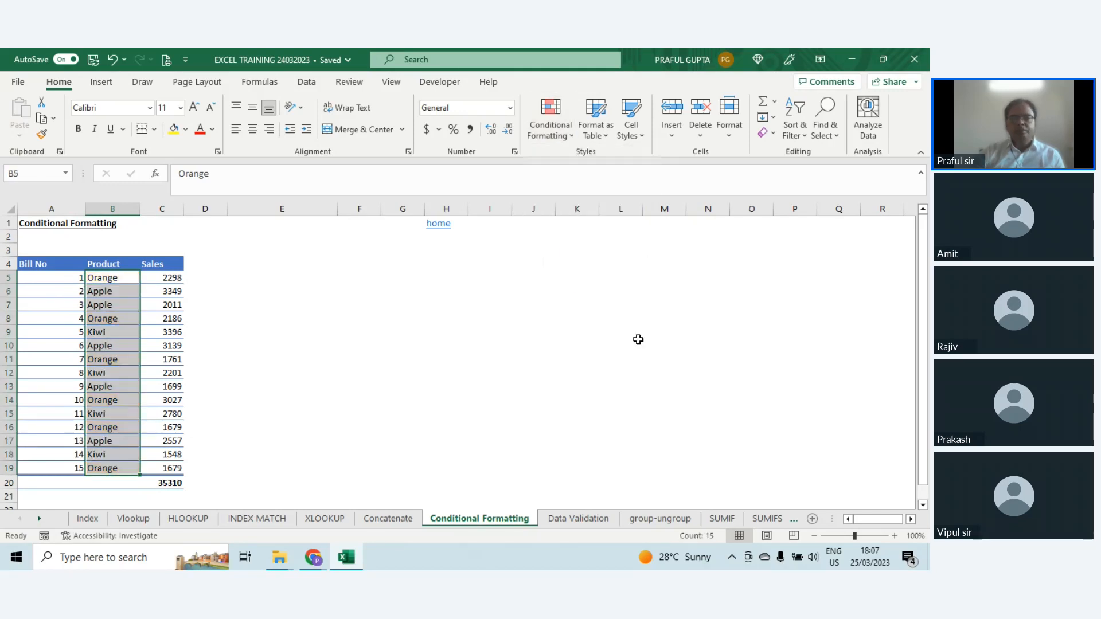
click(568, 137)
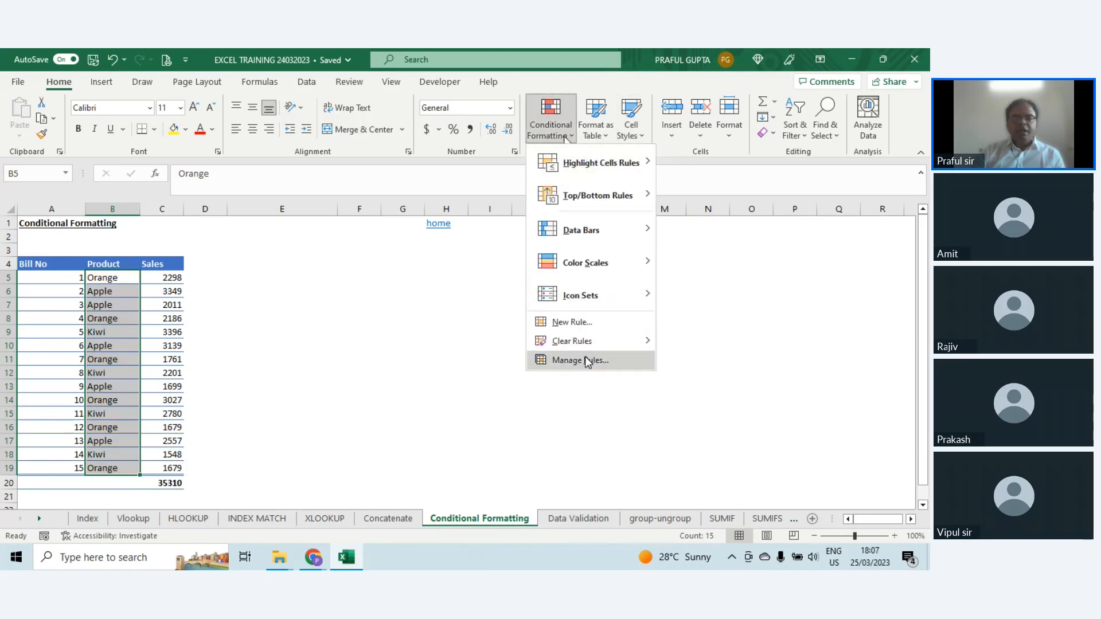
click(583, 323)
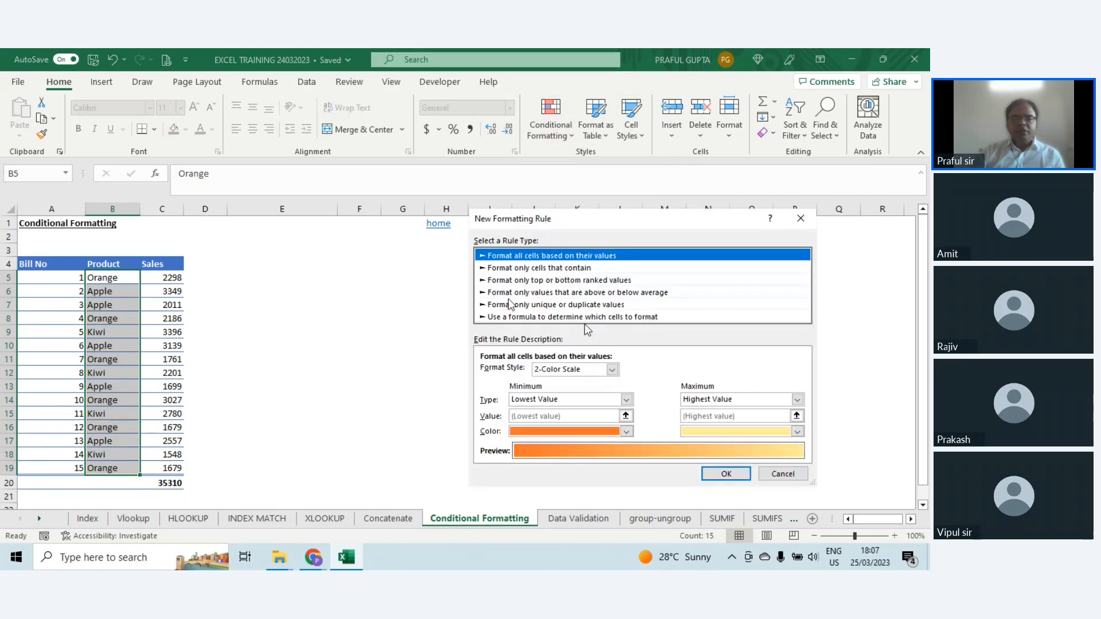
click(494, 317)
drag(570, 223, 563, 180)
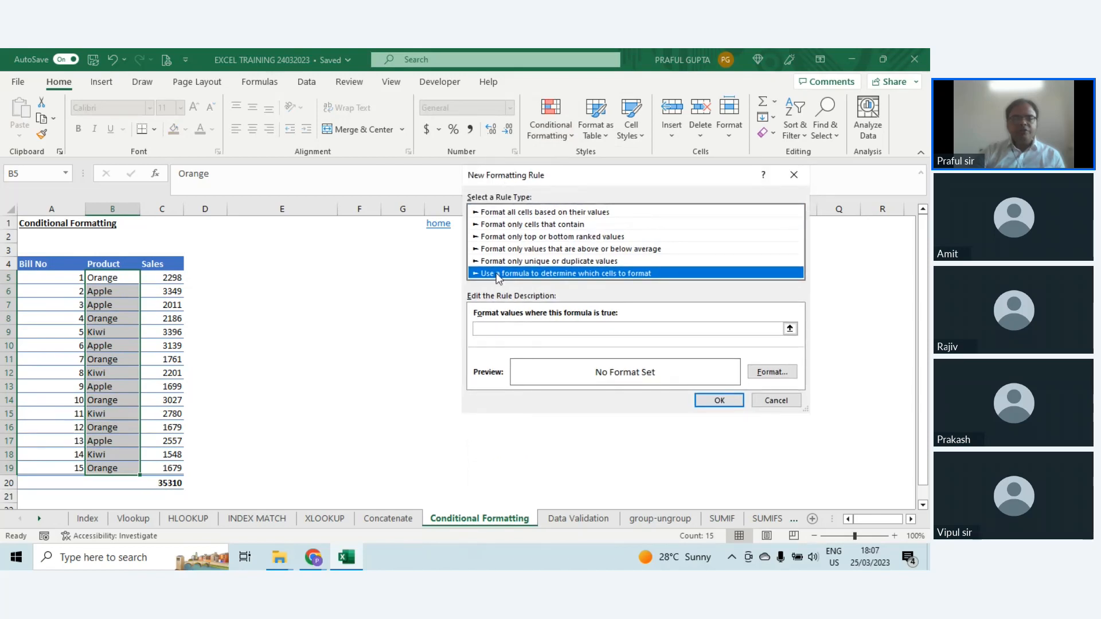
click(486, 327)
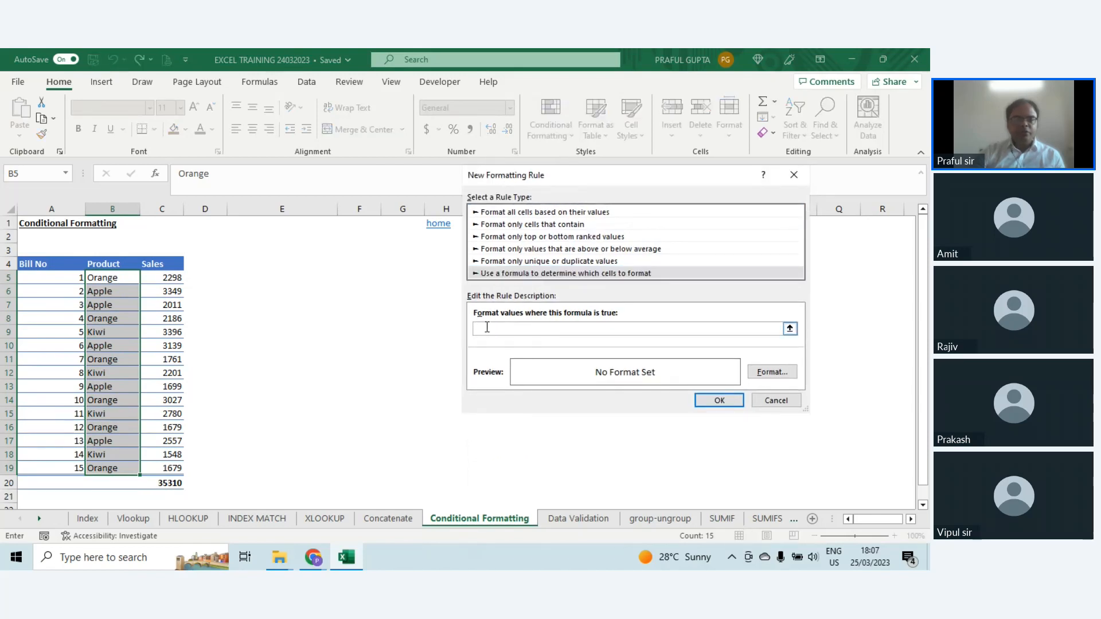
text(=)
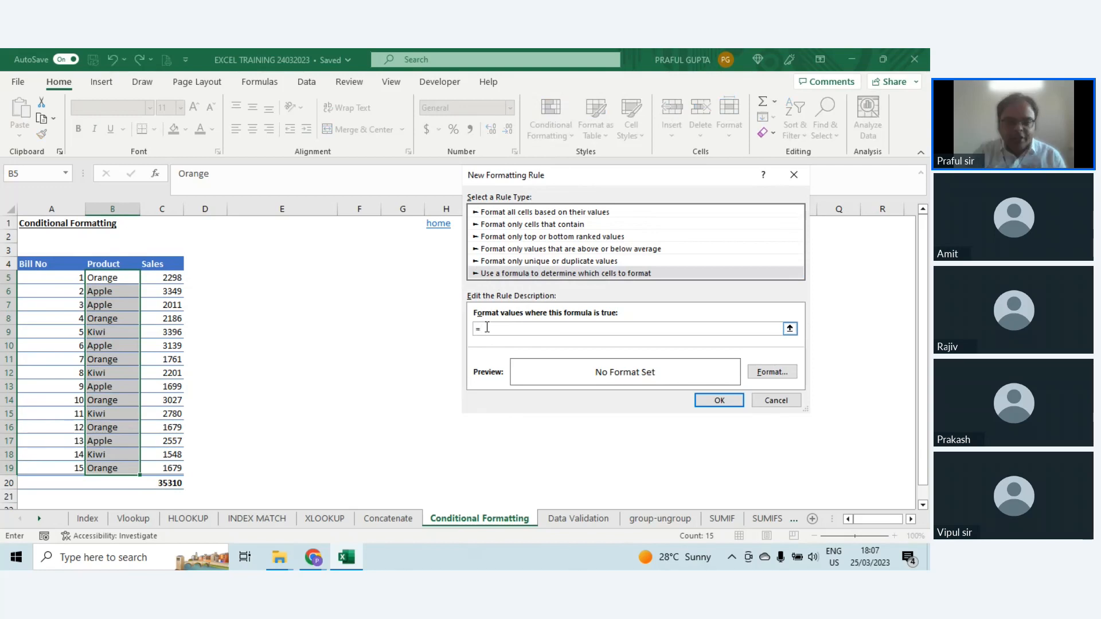
click(101, 277)
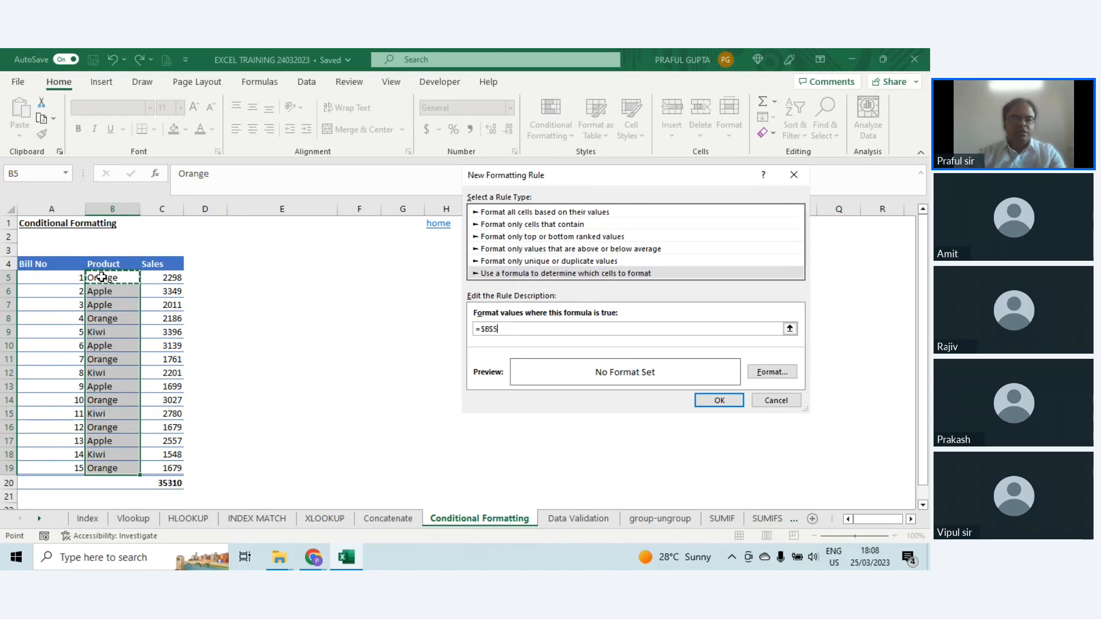
key(F4)
key(F4)
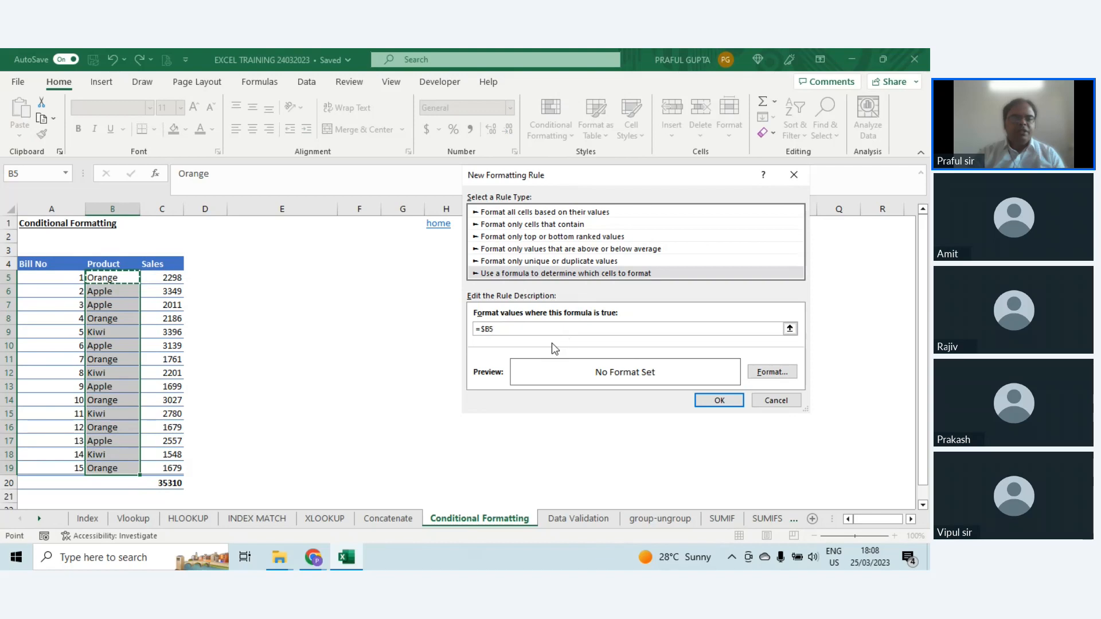
text(=)
text("O)
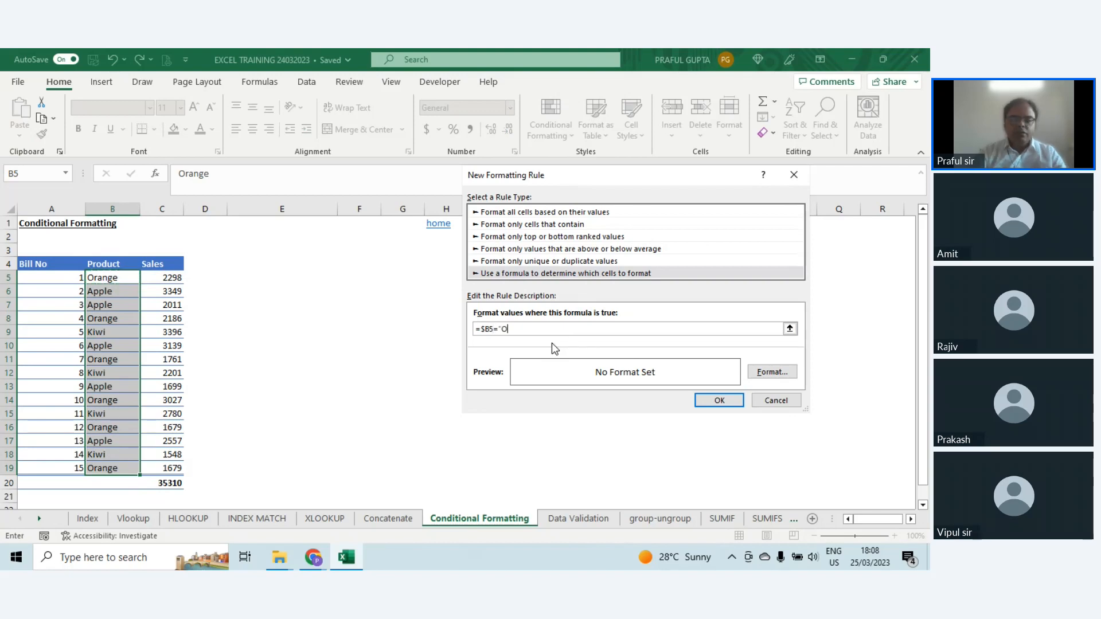
text(range)
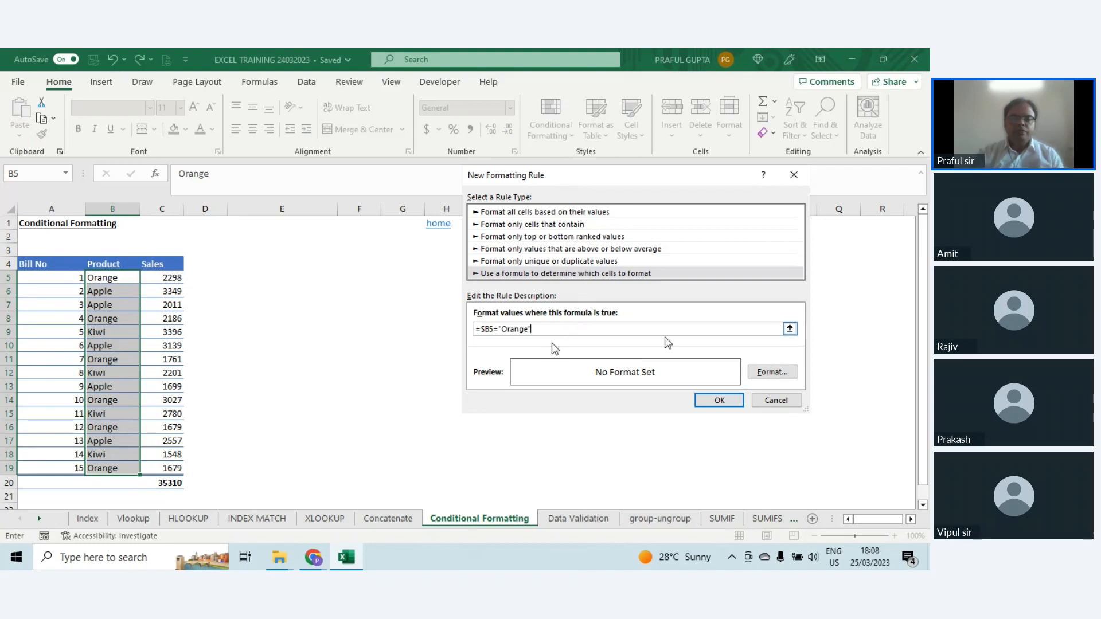
click(772, 372)
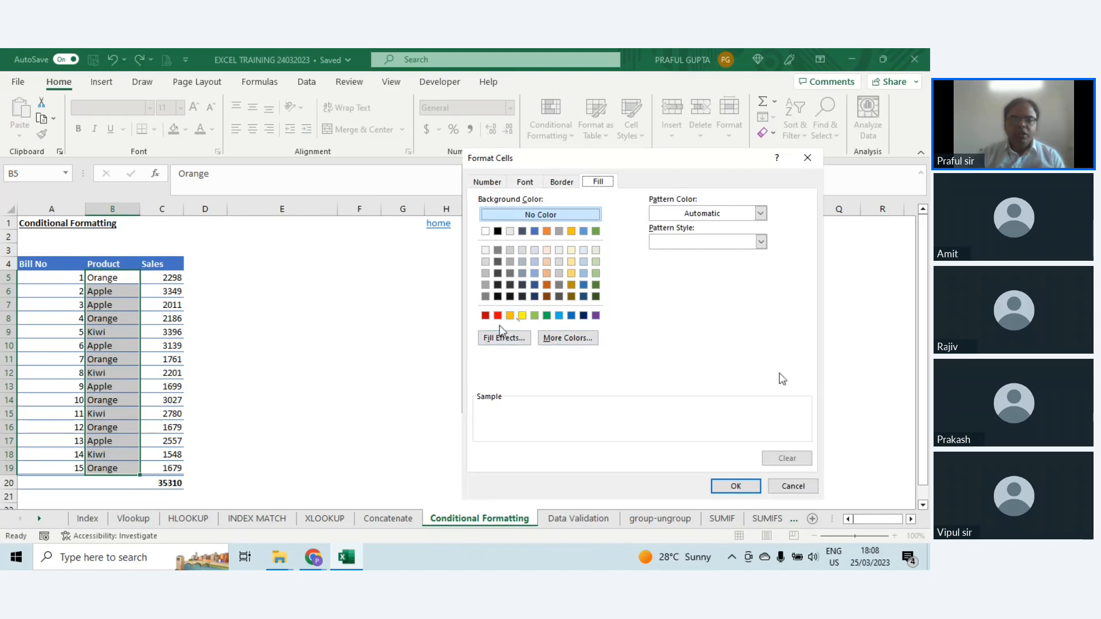
click(511, 315)
click(735, 487)
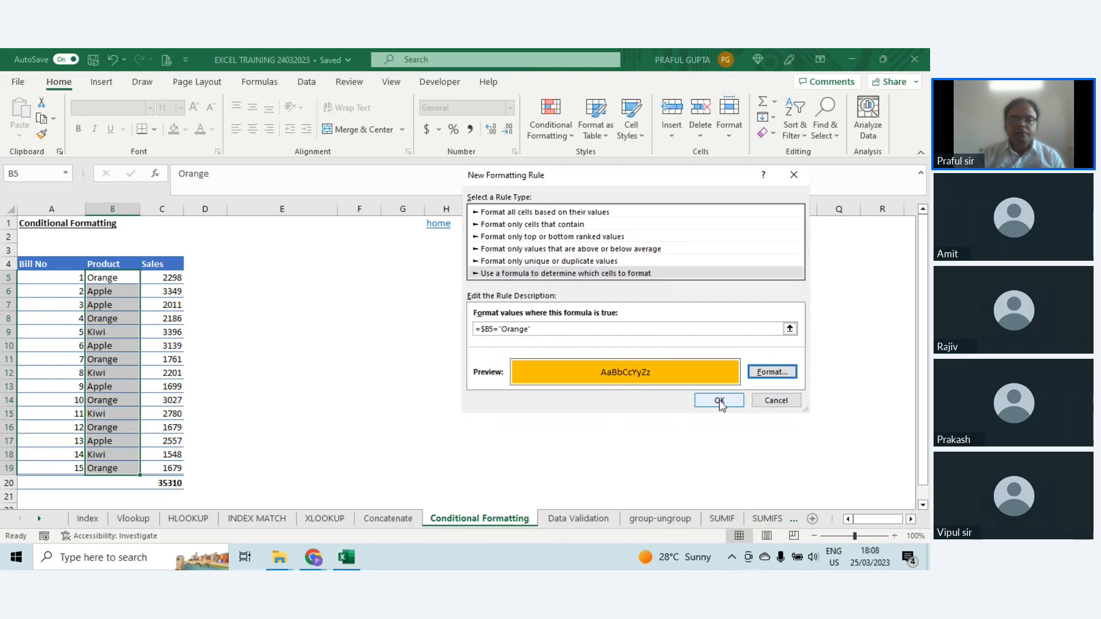
click(793, 402)
Step: Create a formula-based conditional formatting rule for cell B5 only, using the formula =$B5="Orange"
click(109, 277)
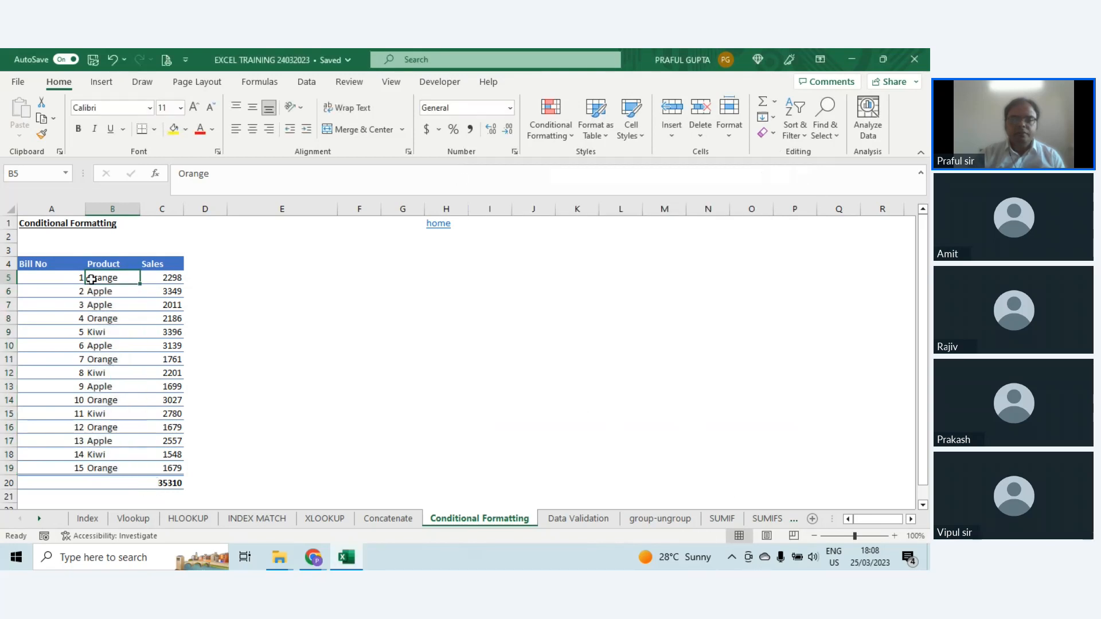
drag(54, 277, 152, 277)
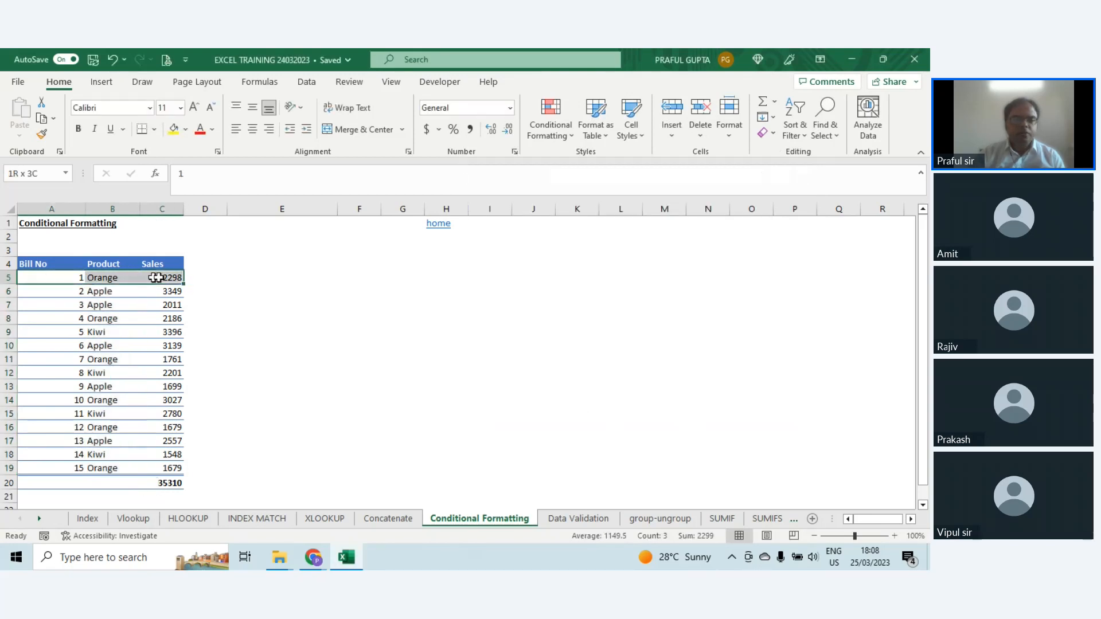
click(128, 278)
click(549, 121)
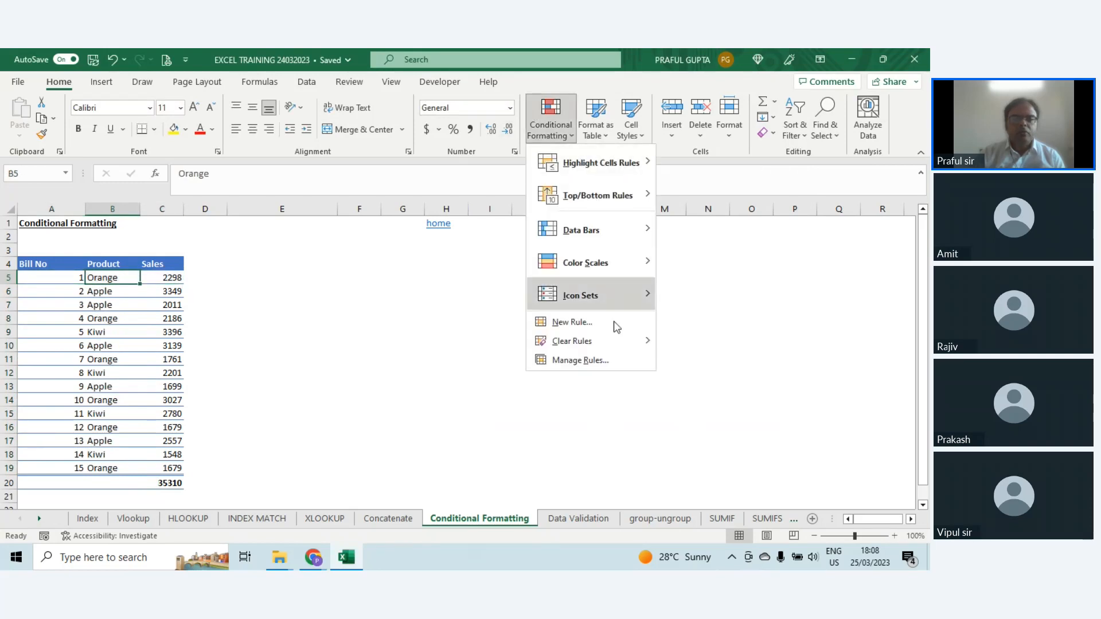
click(603, 321)
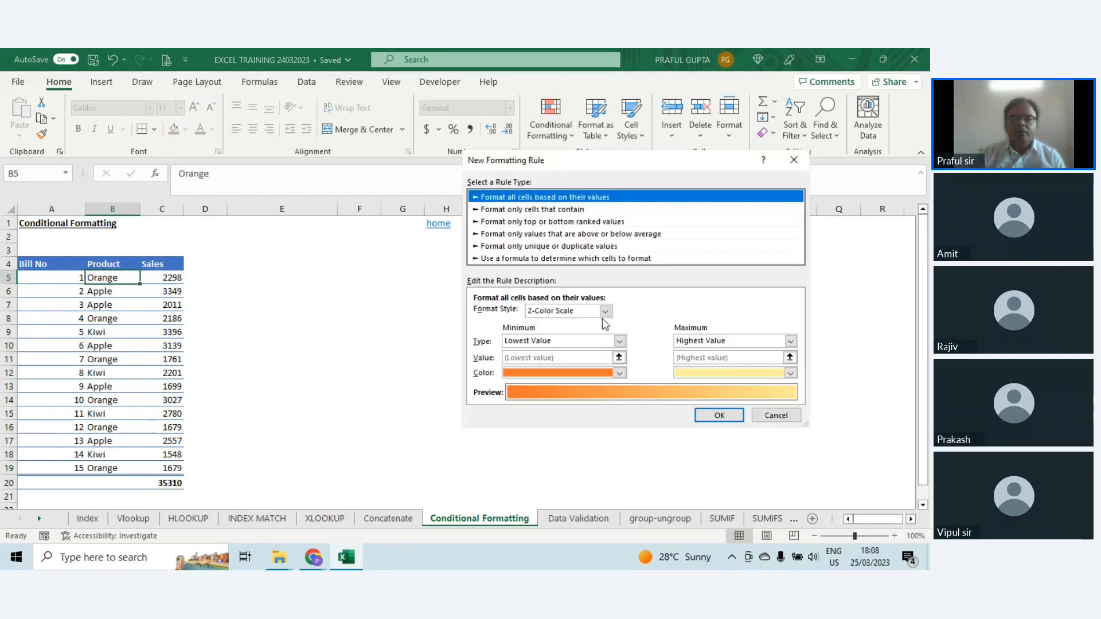
click(516, 258)
click(505, 315)
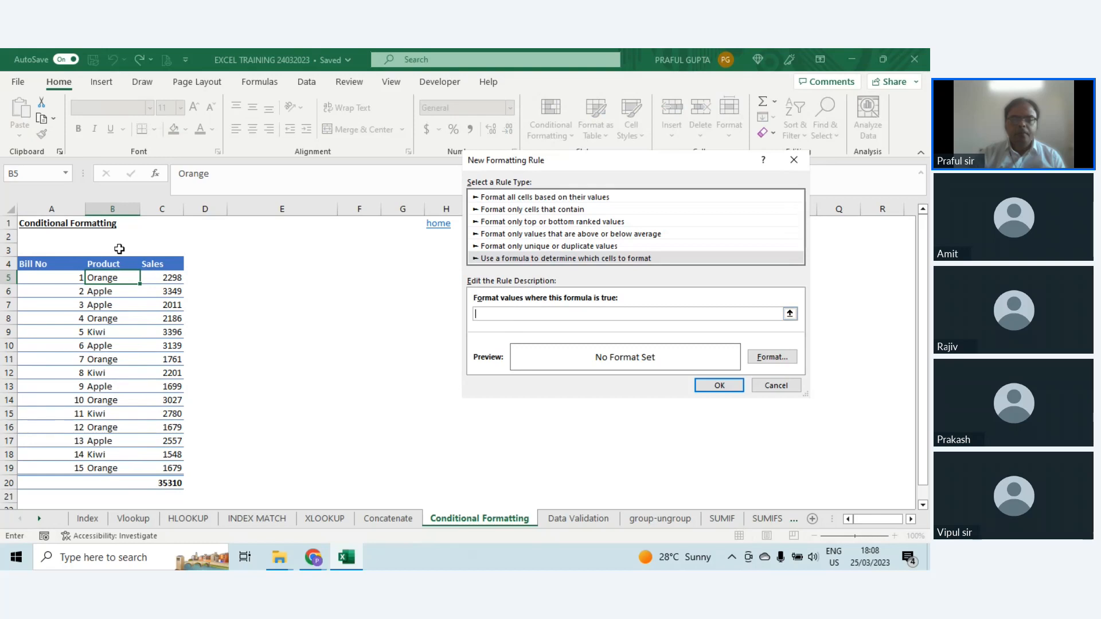
text(=)
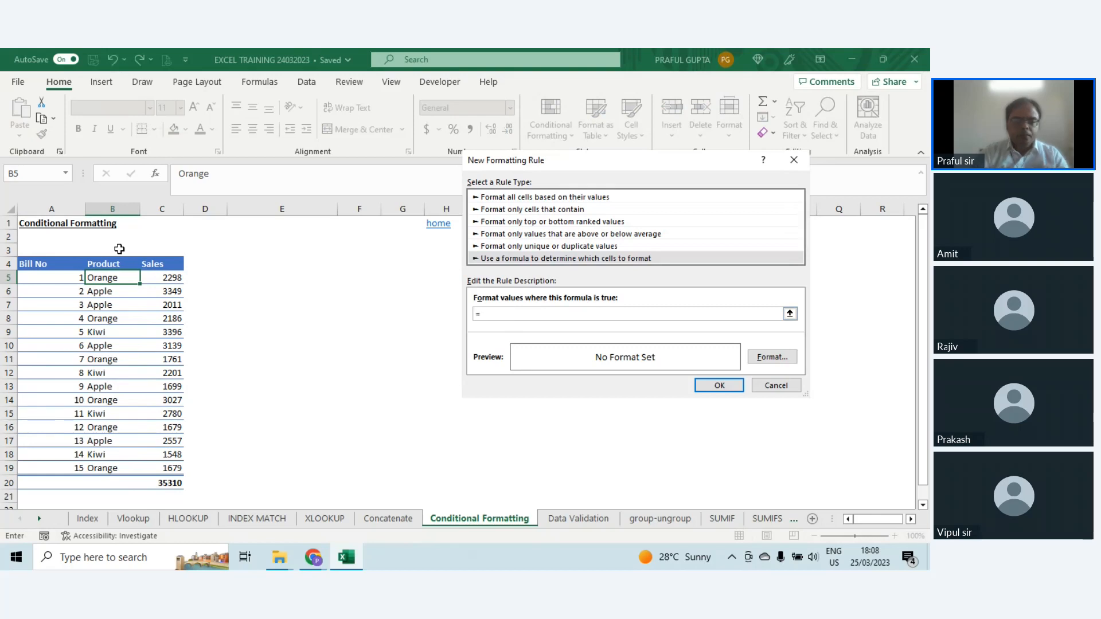
click(110, 275)
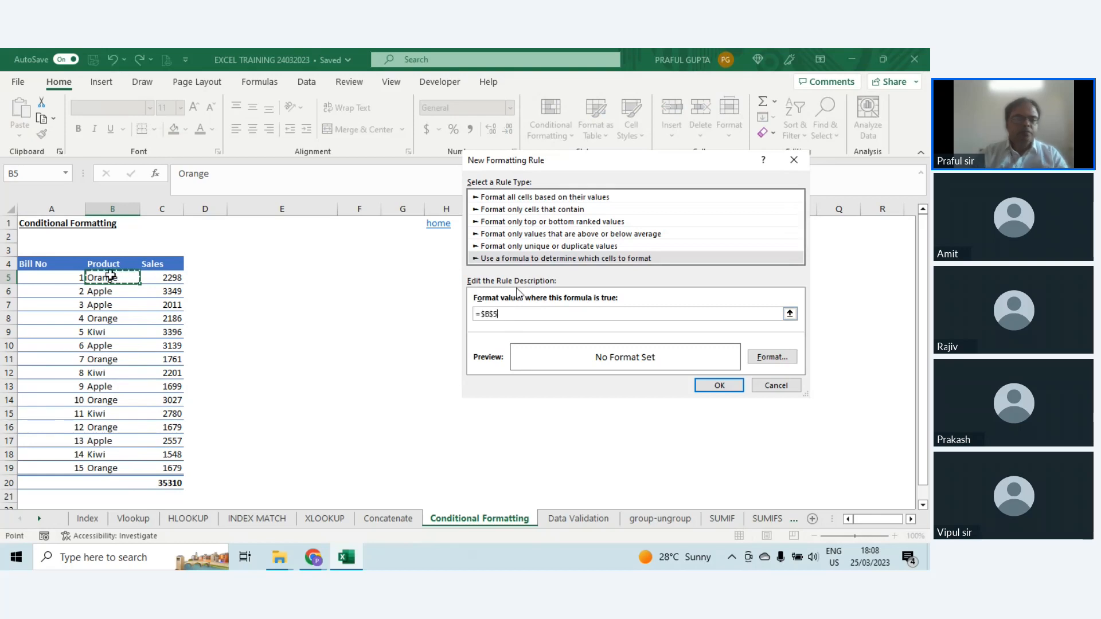
key(F4)
key(F4)
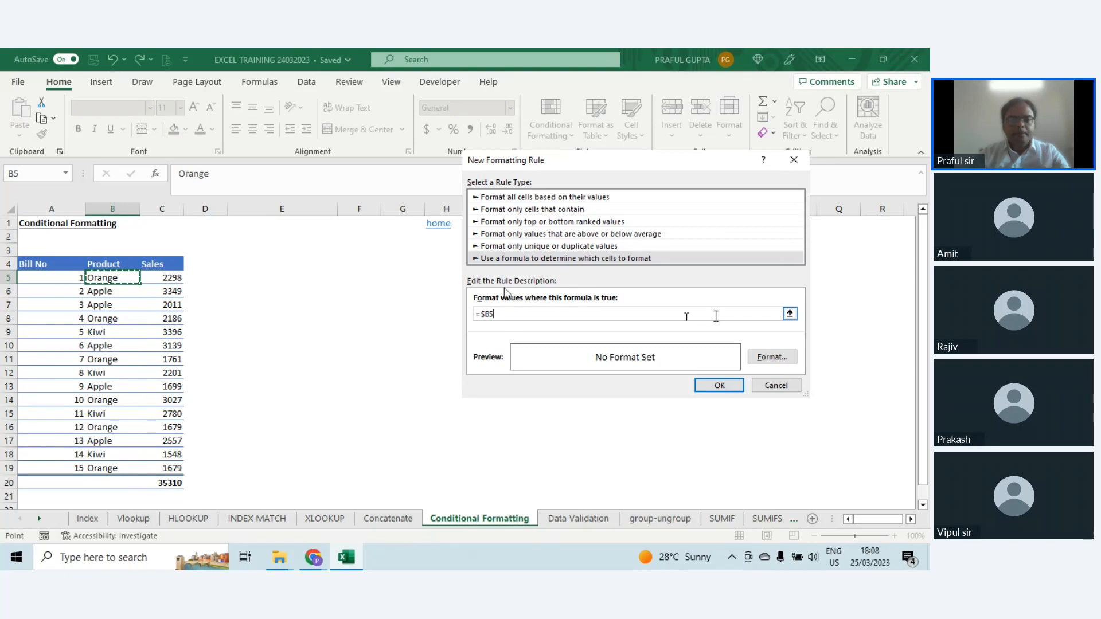
text(=")
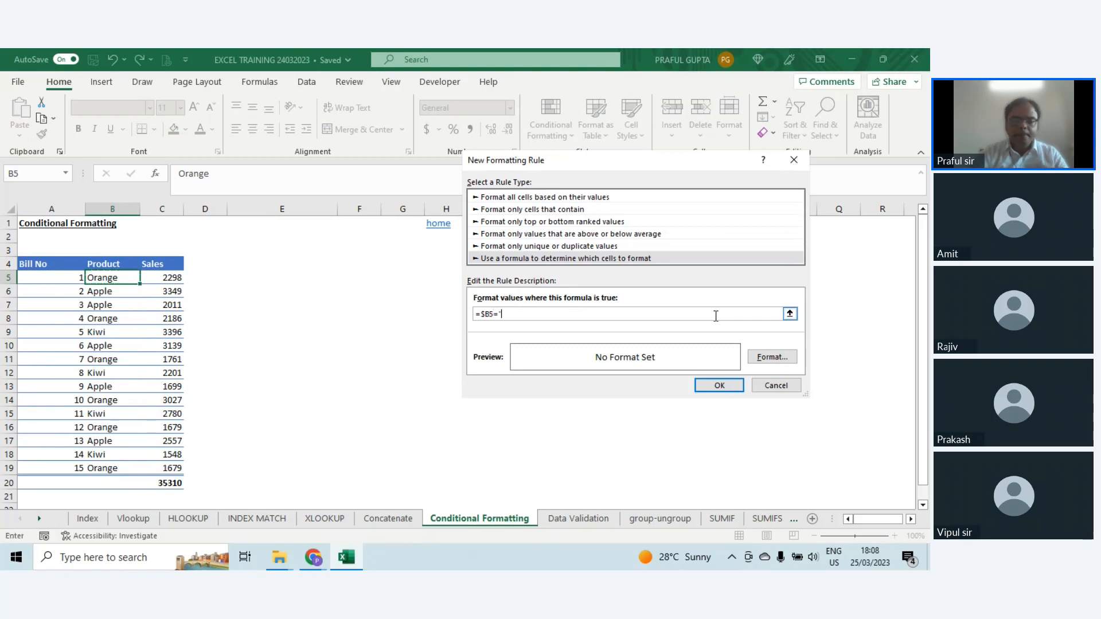
text(Orange)
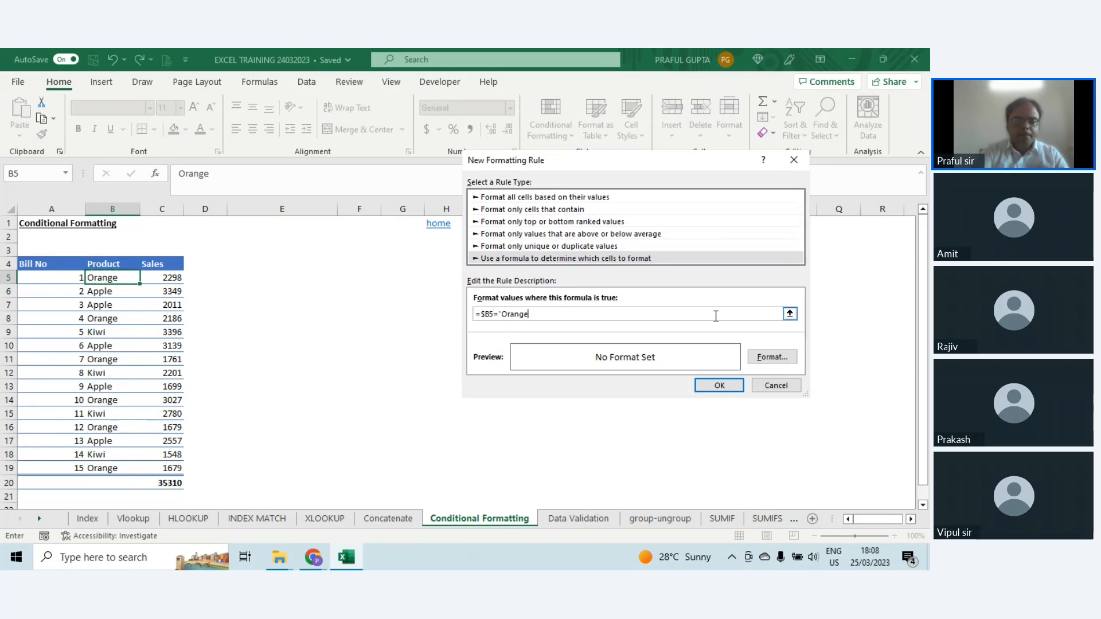
Step: Give the new rule an orange fill and apply it to cell B5
click(772, 358)
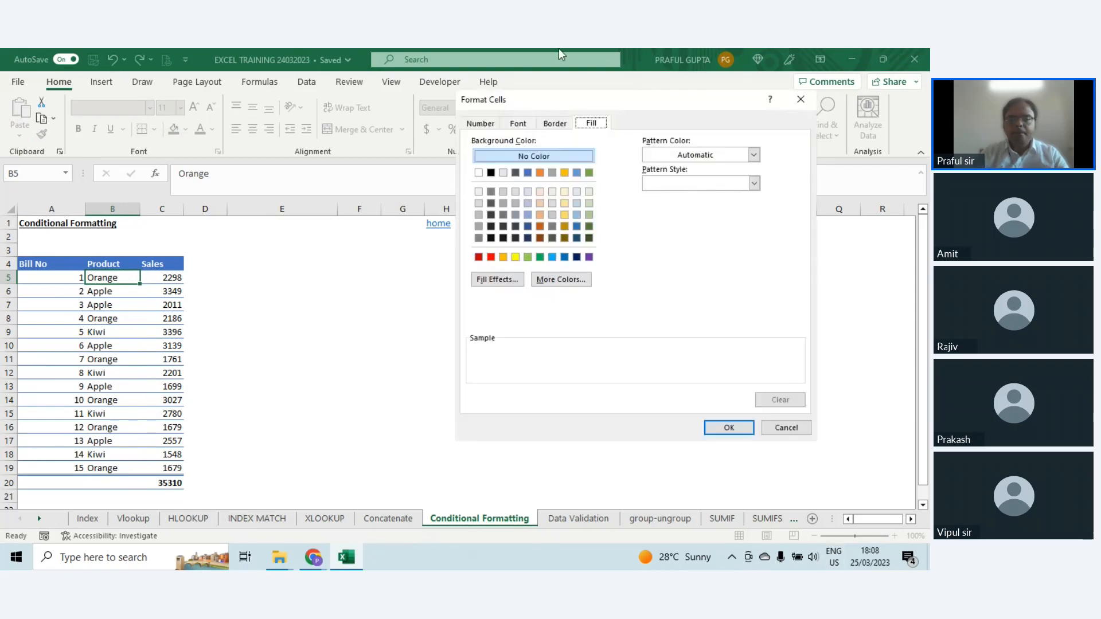
click(502, 256)
click(728, 427)
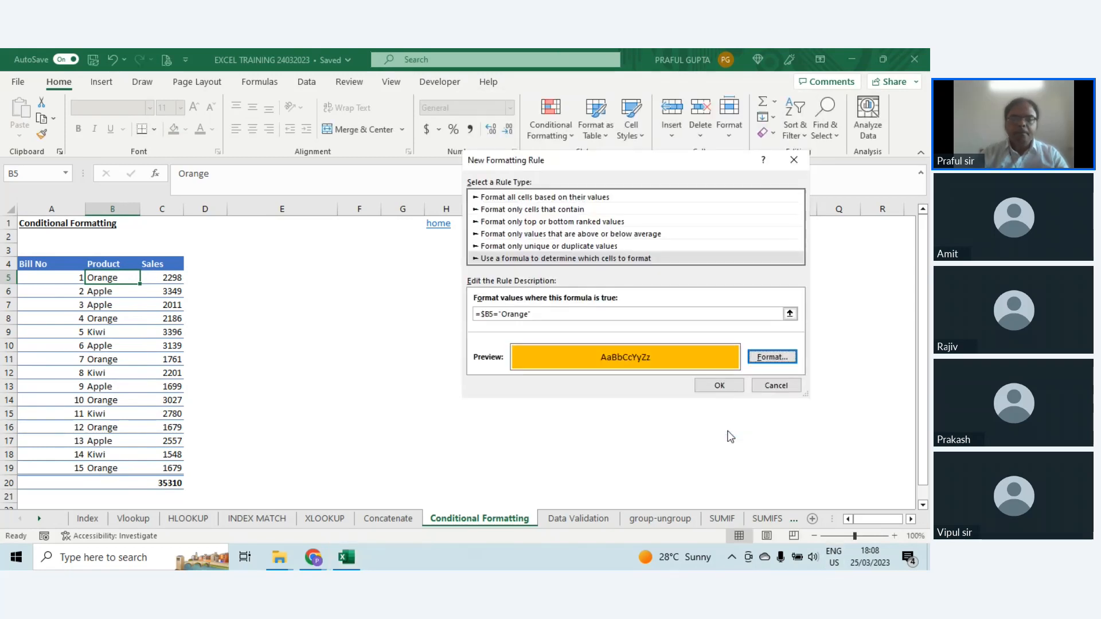
click(719, 385)
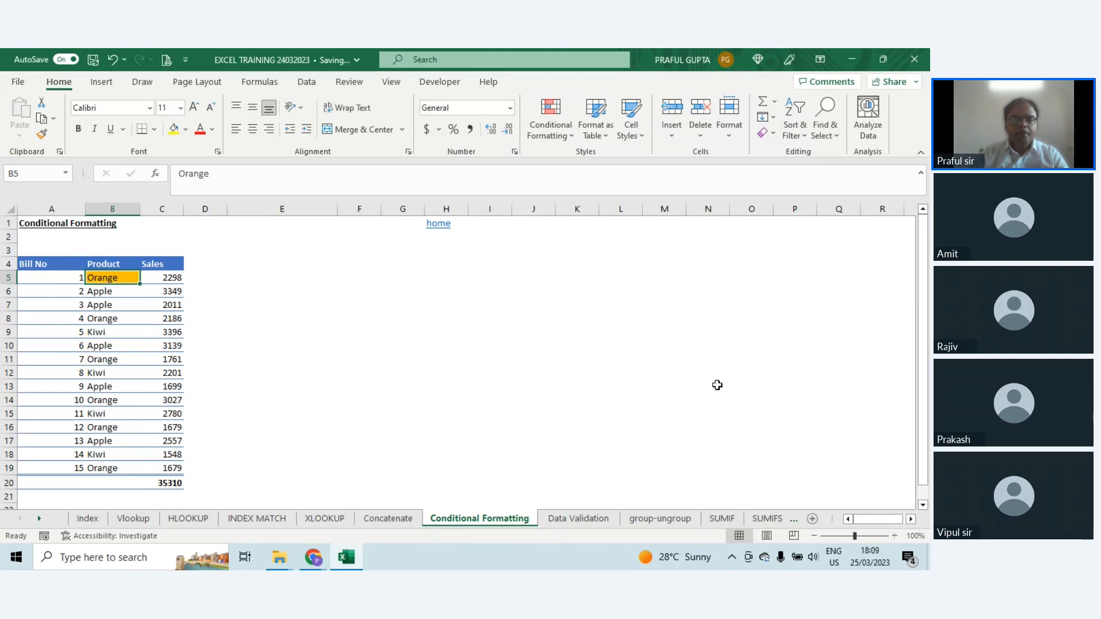
Step: Copy cell B5 and paste only its formats onto the table rows A5:C19 with Paste Special
drag(62, 278, 152, 278)
click(101, 280)
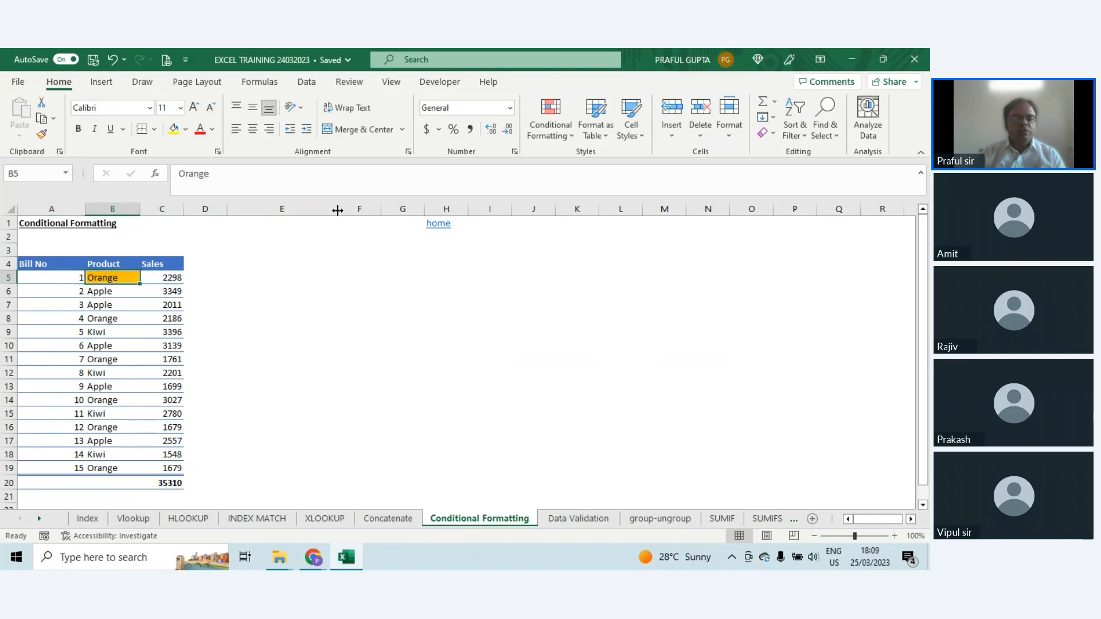
key(ctrl+c)
drag(66, 277, 169, 466)
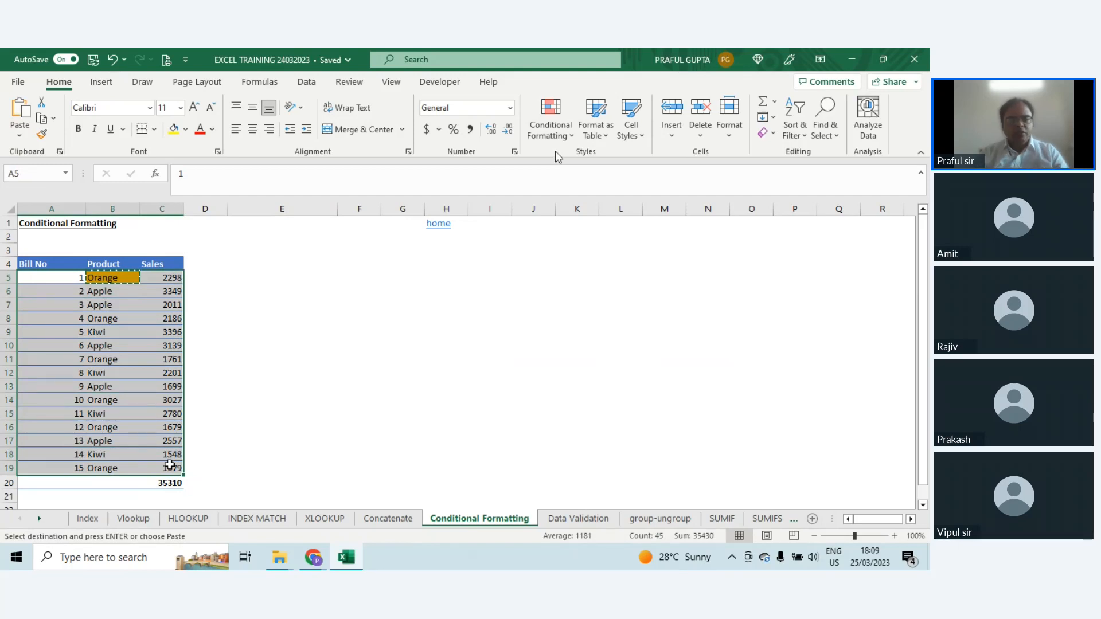
key(ctrl+alt+v)
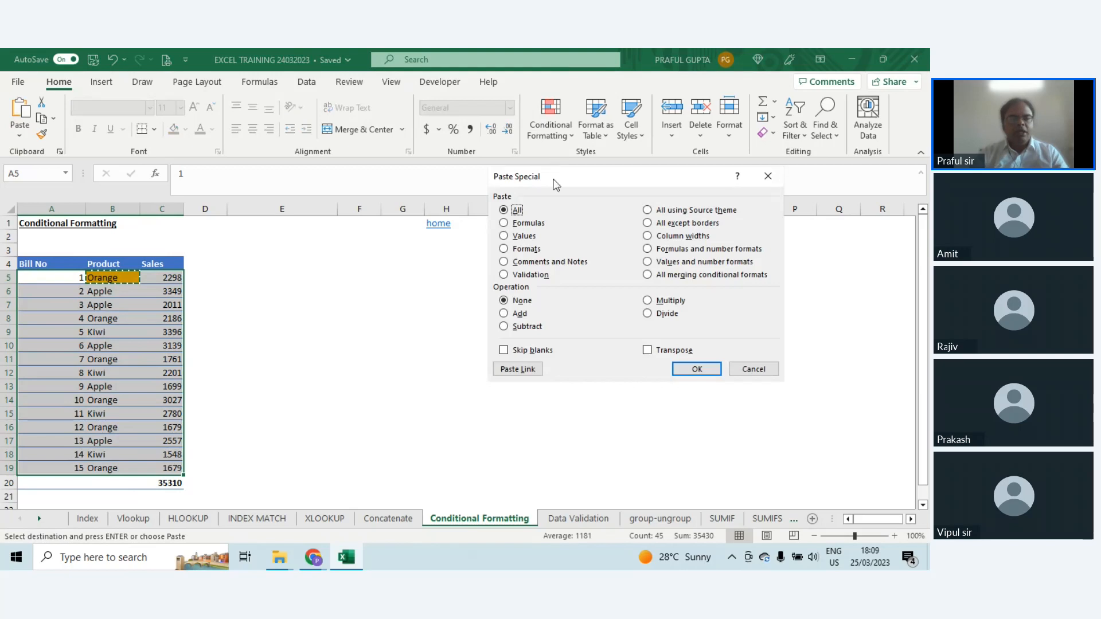
drag(555, 183, 456, 256)
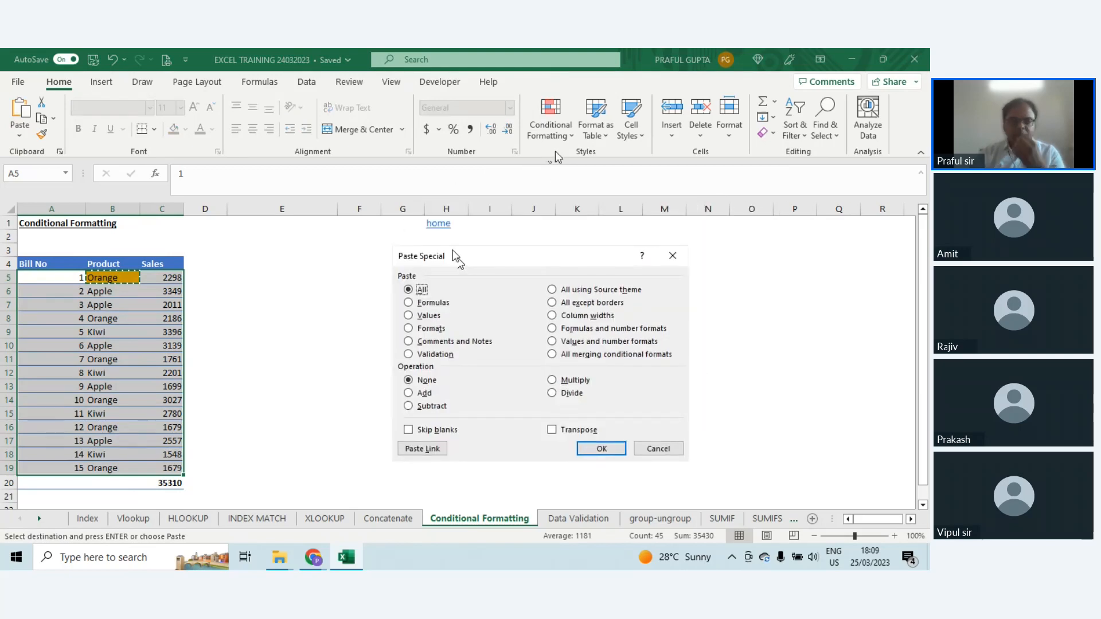
click(431, 329)
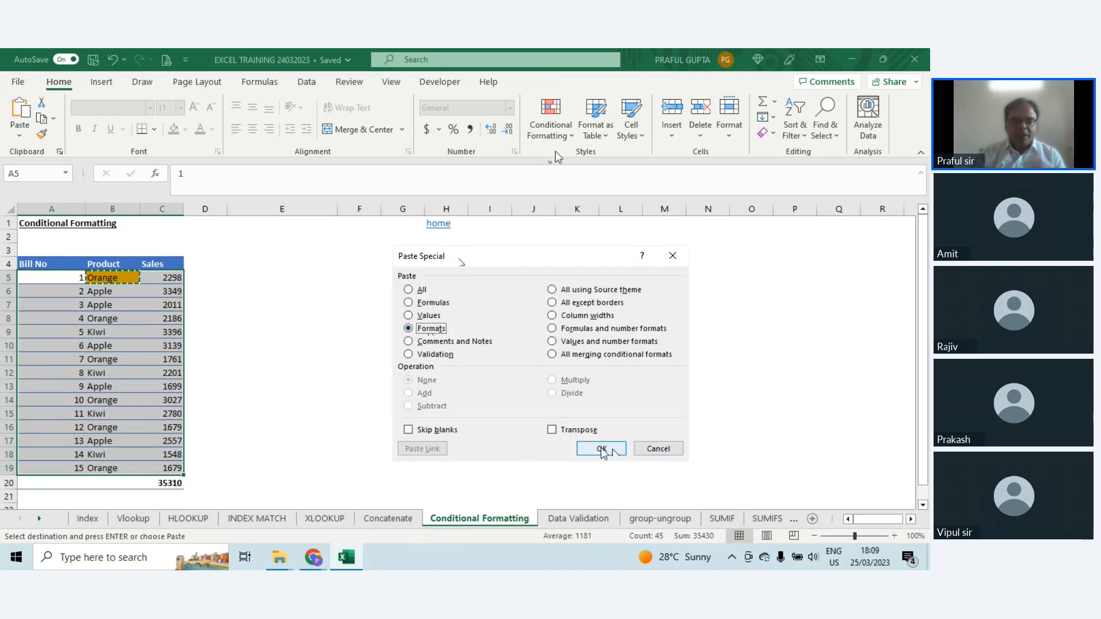
click(602, 450)
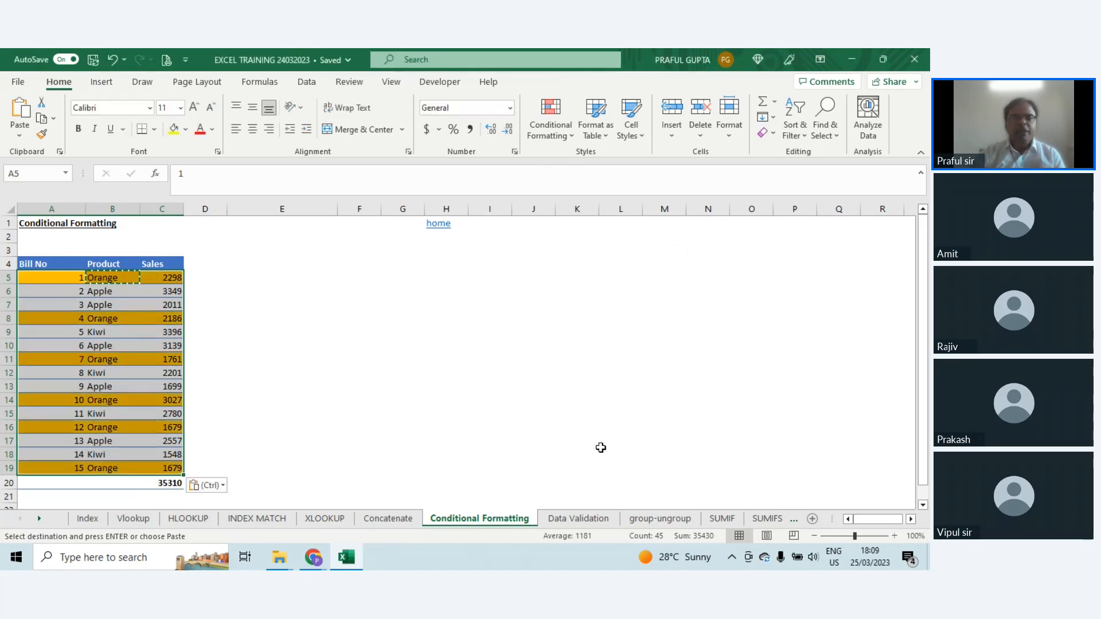
key(Escape)
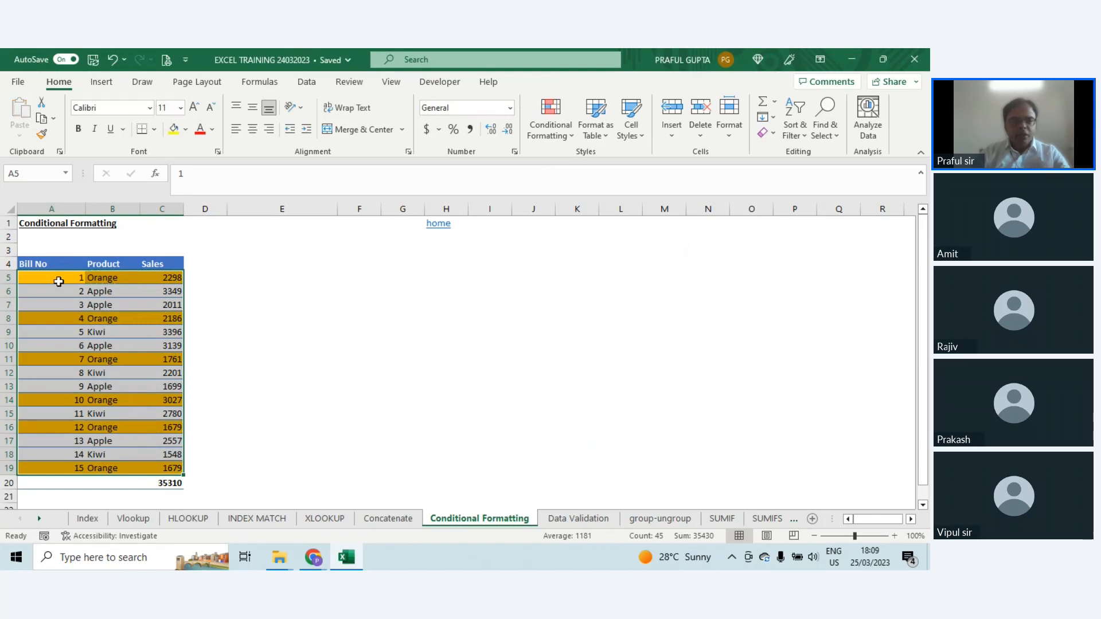
drag(58, 281, 157, 283)
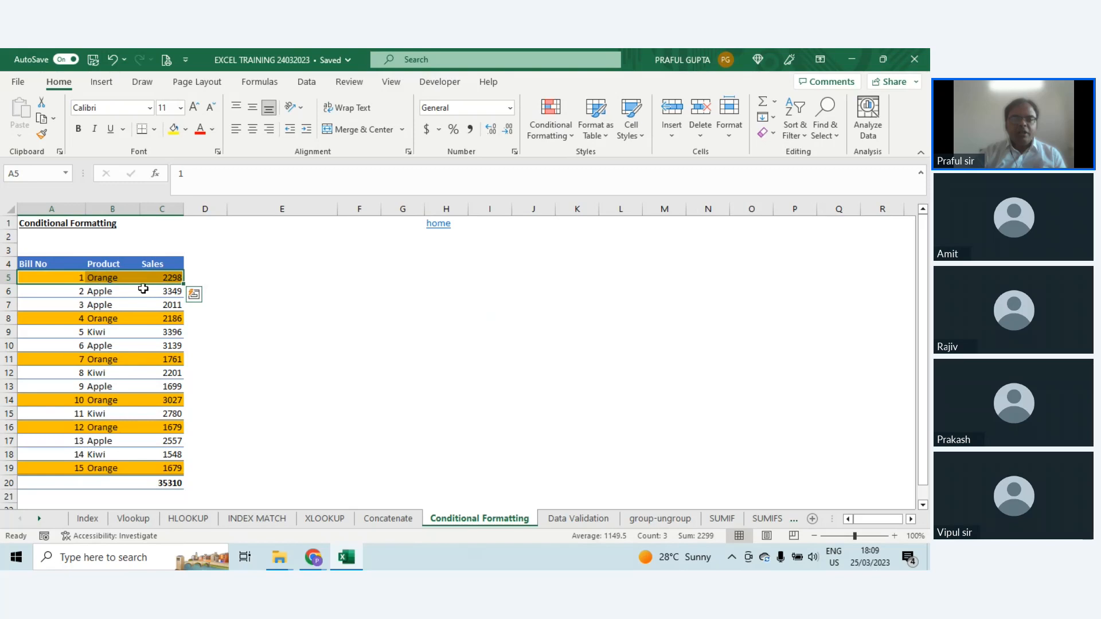
Step: Change the product of bill 9 in cell B13 to Orange to test the row highlighting
click(104, 384)
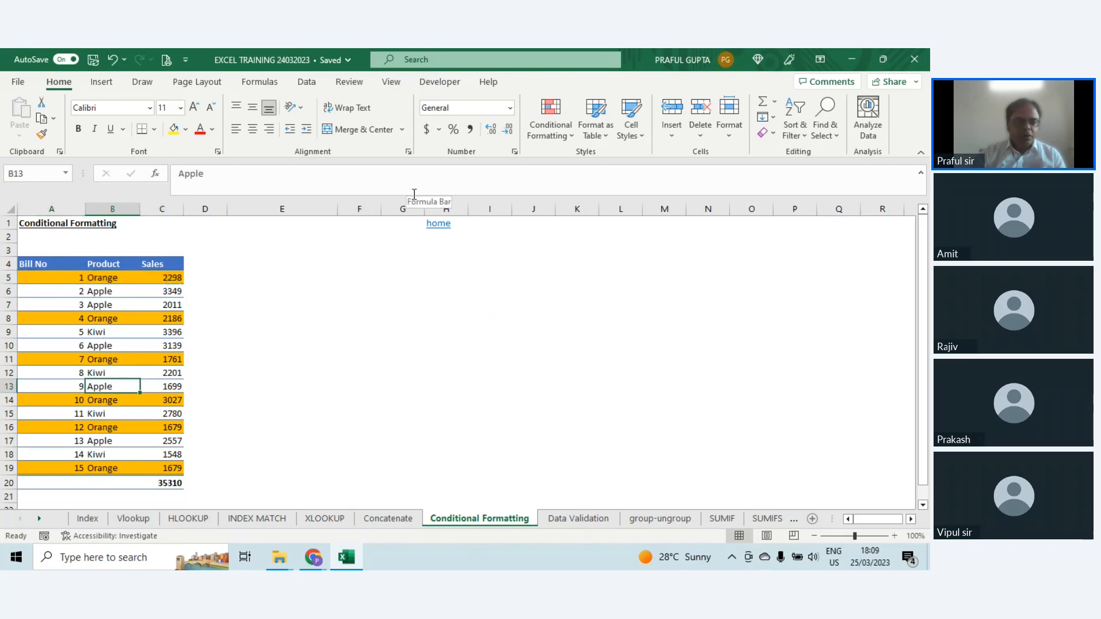
text(orange)
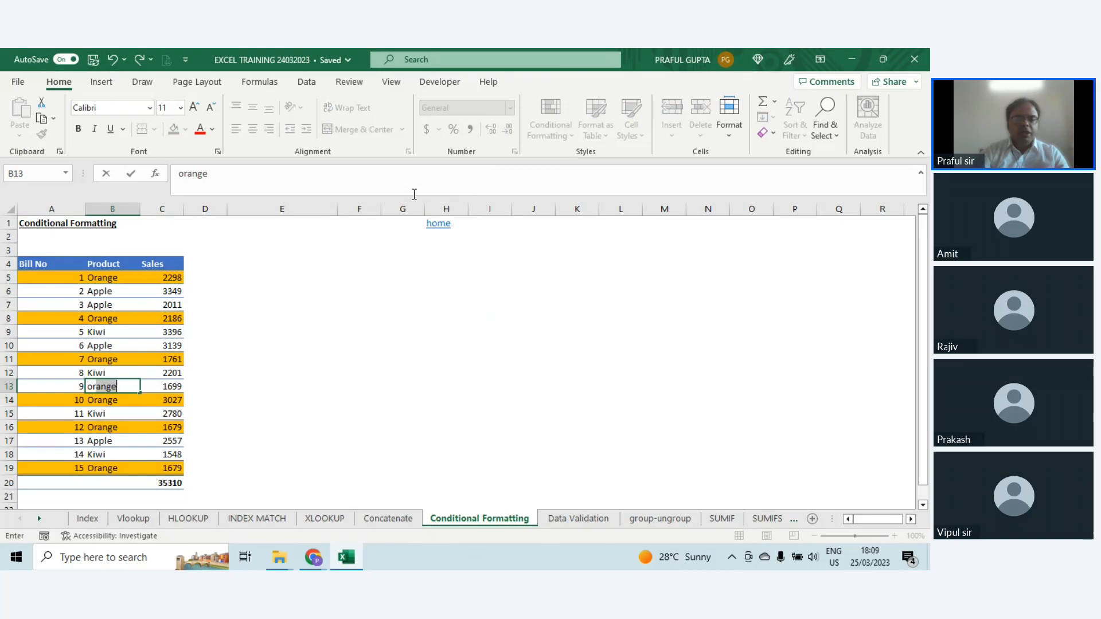
key(Return)
key(Up)
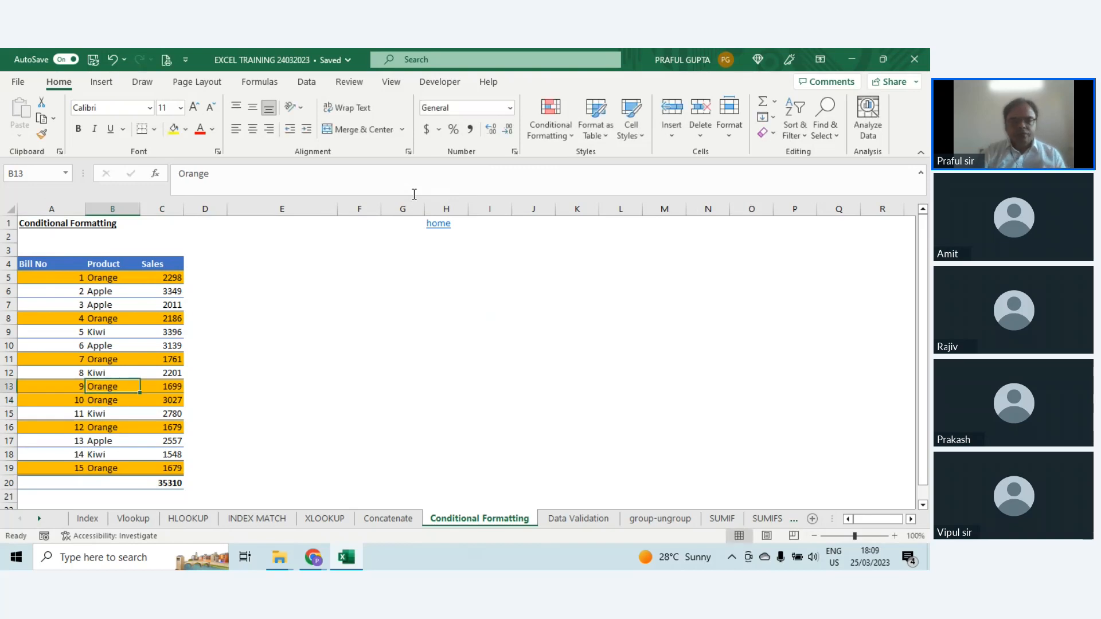
Step: Set the product in cell B13 back to Apple
text(Aplle)
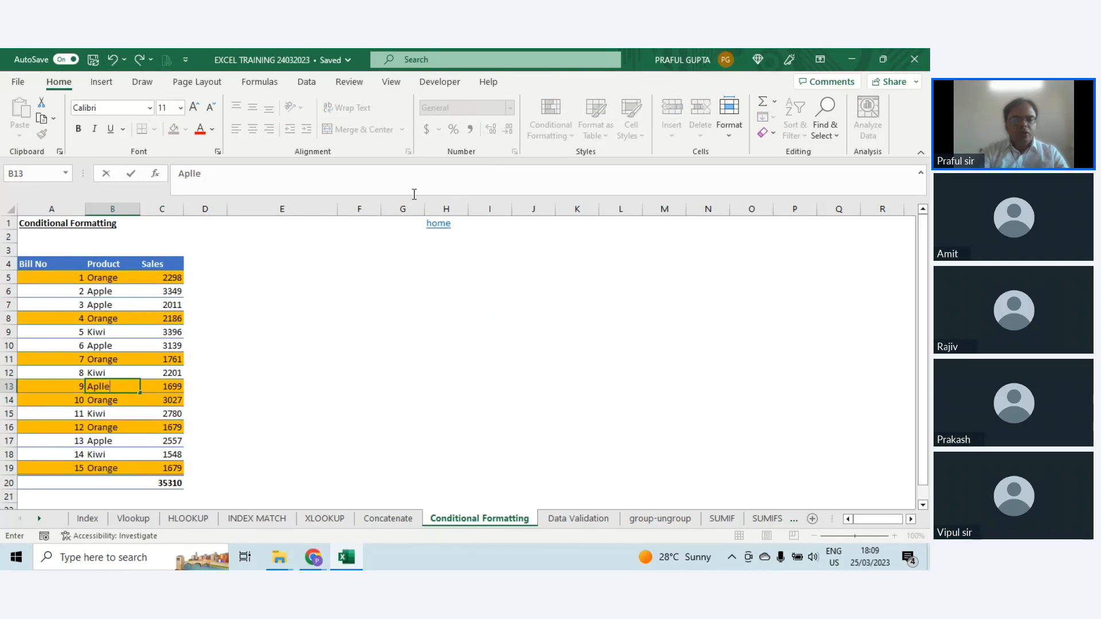
key(BackSpace)
key(BackSpace)
text(ple)
key(Return)
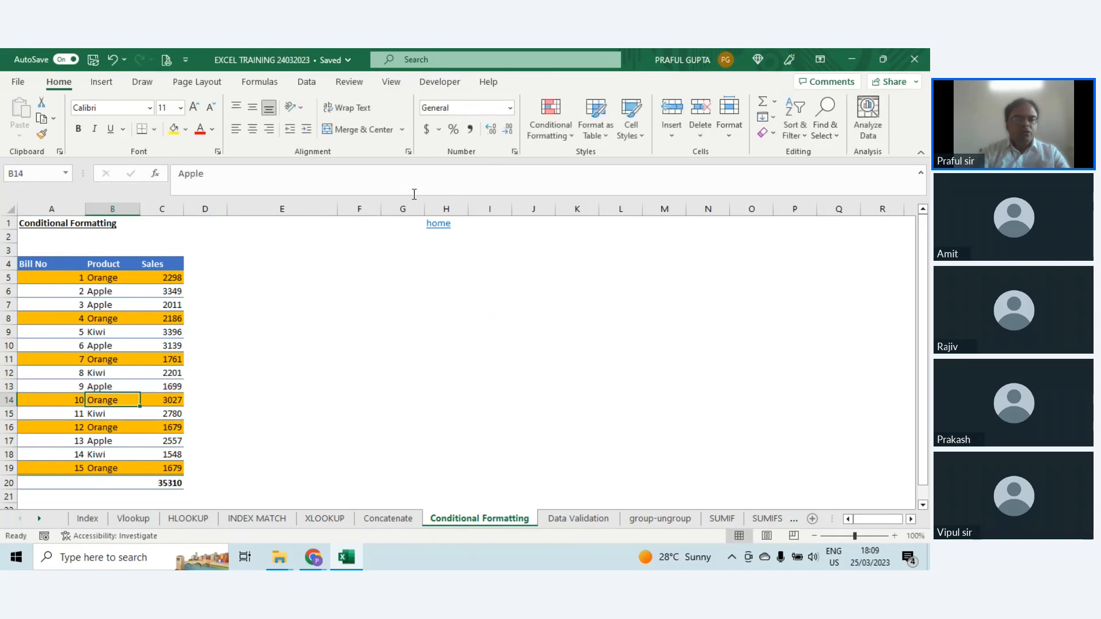
key(Up)
key(Up)
key(Up)
key(Up)
key(Up)
key(Up)
key(Up)
key(Up)
key(Up)
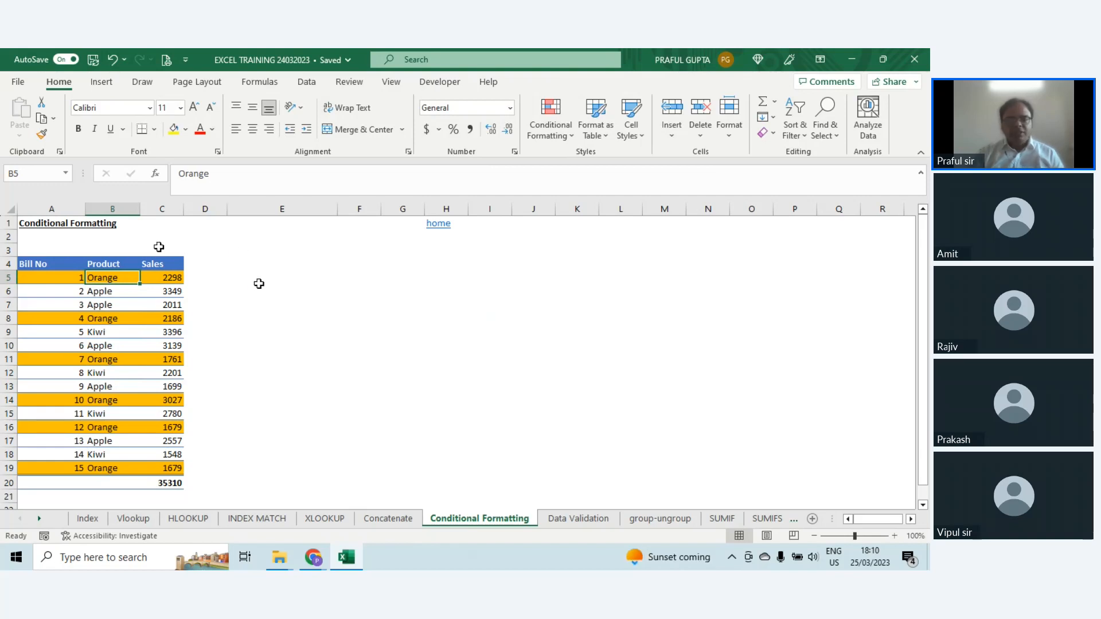
click(111, 292)
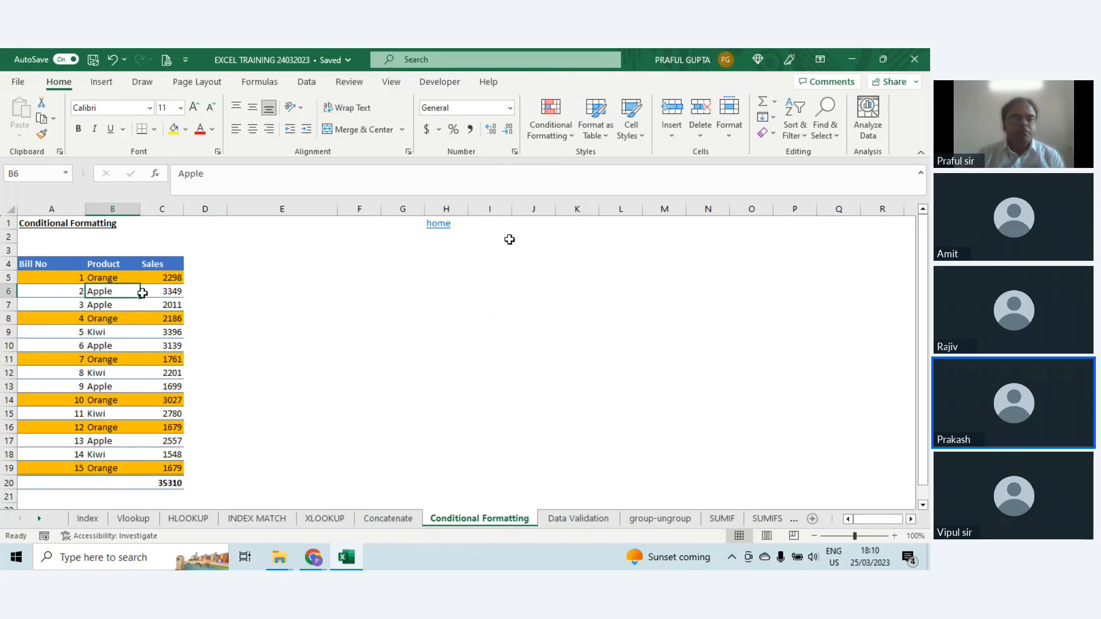
click(545, 136)
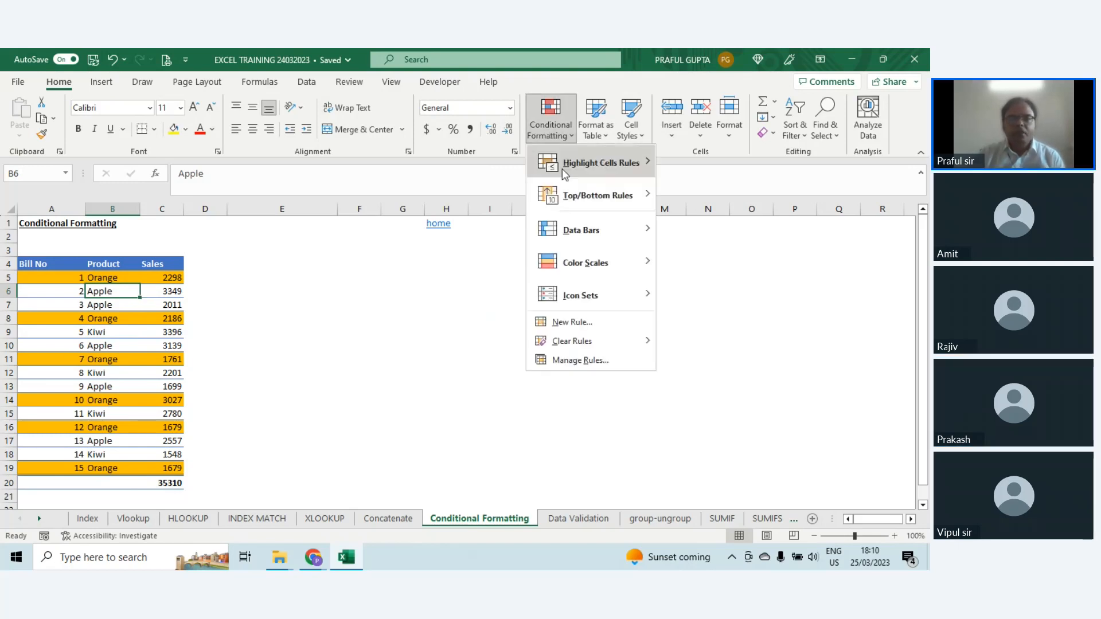
click(580, 322)
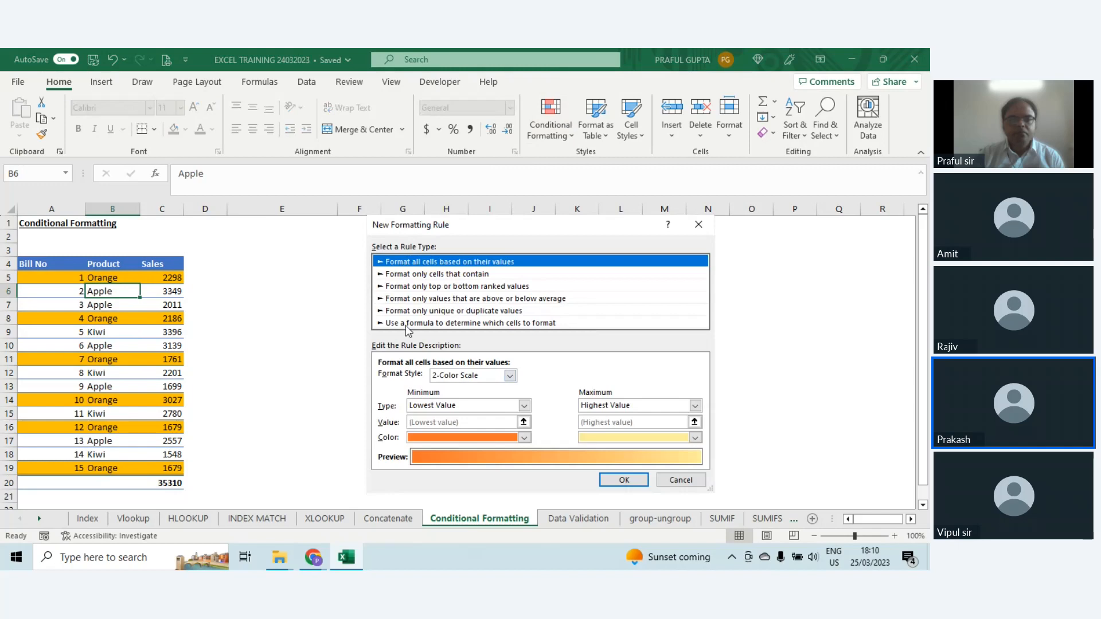
click(407, 324)
click(406, 379)
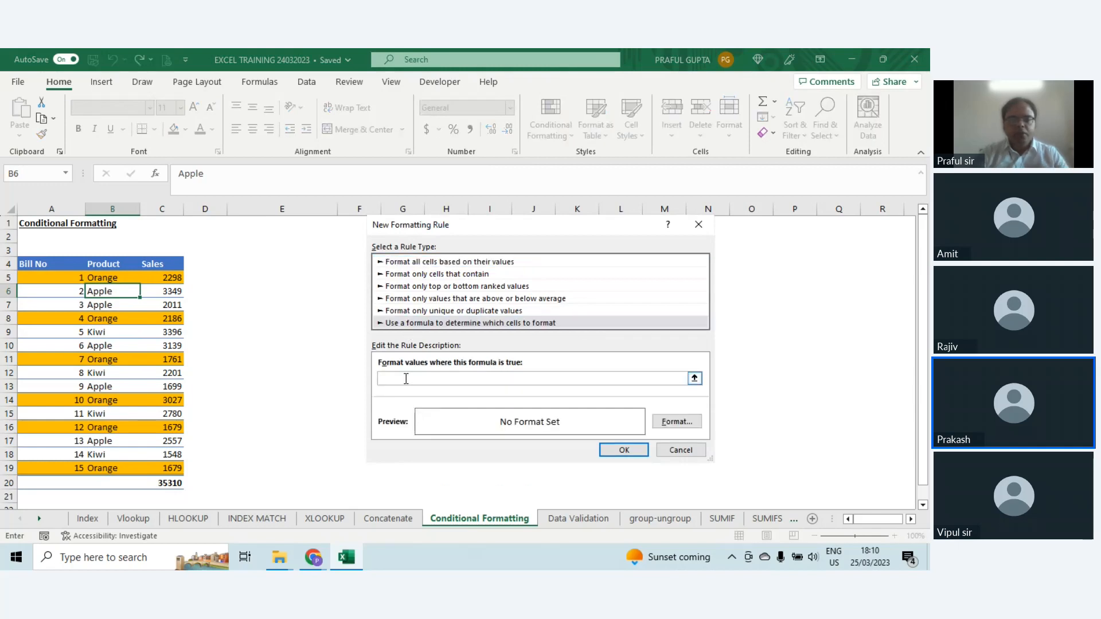
key(Escape)
Step: Start a formula-based conditional formatting rule for cell B5 with the formula =$B5="Apple"
click(112, 277)
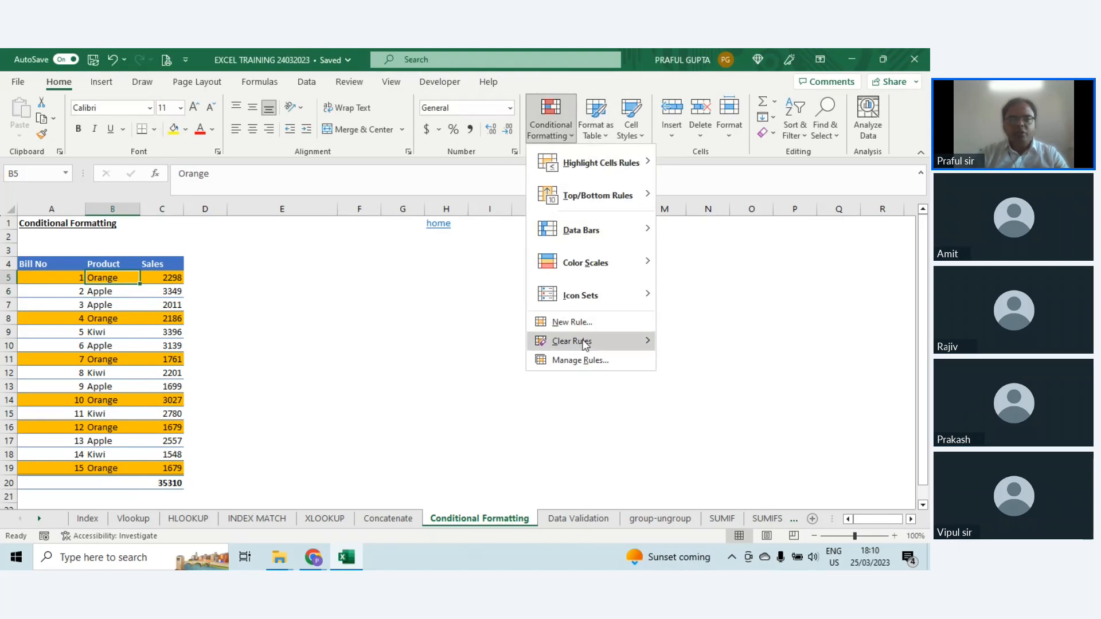
click(572, 322)
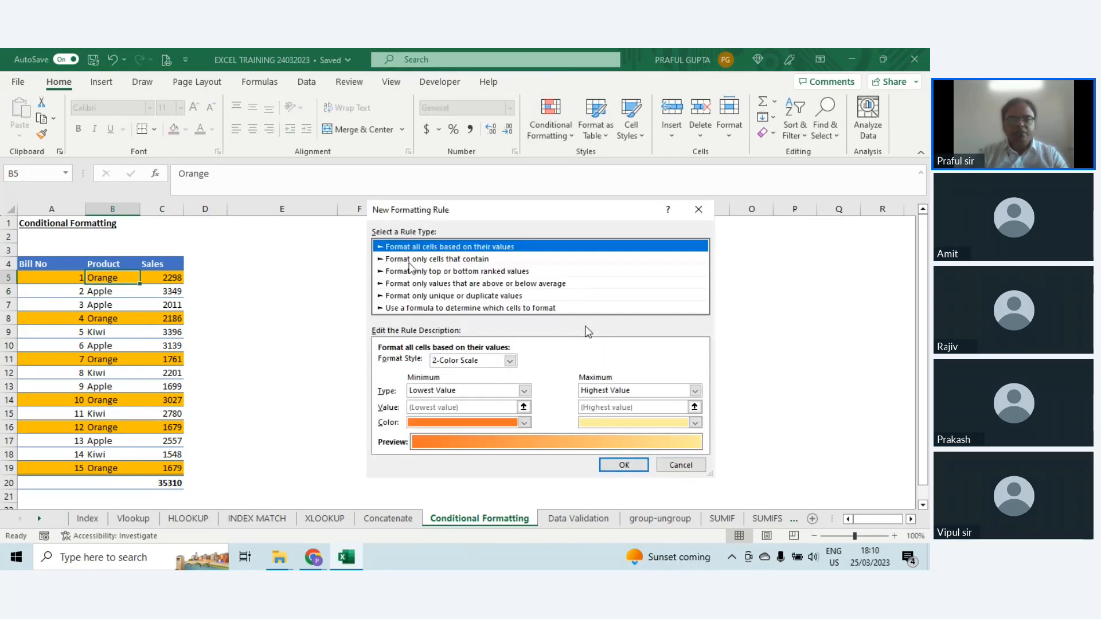
click(401, 308)
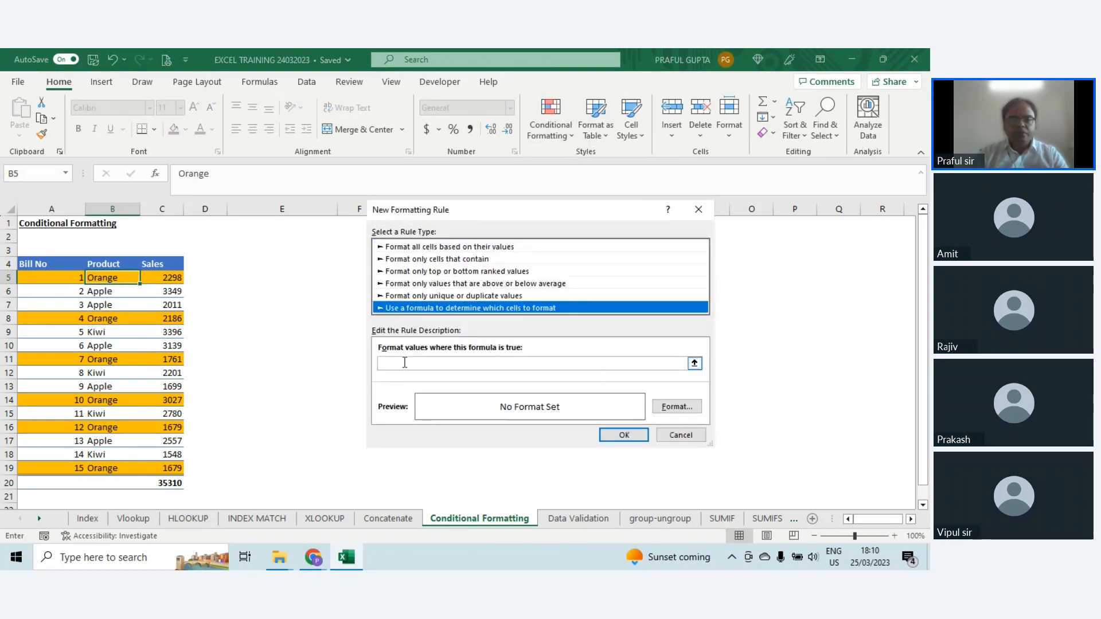
click(406, 363)
text(=)
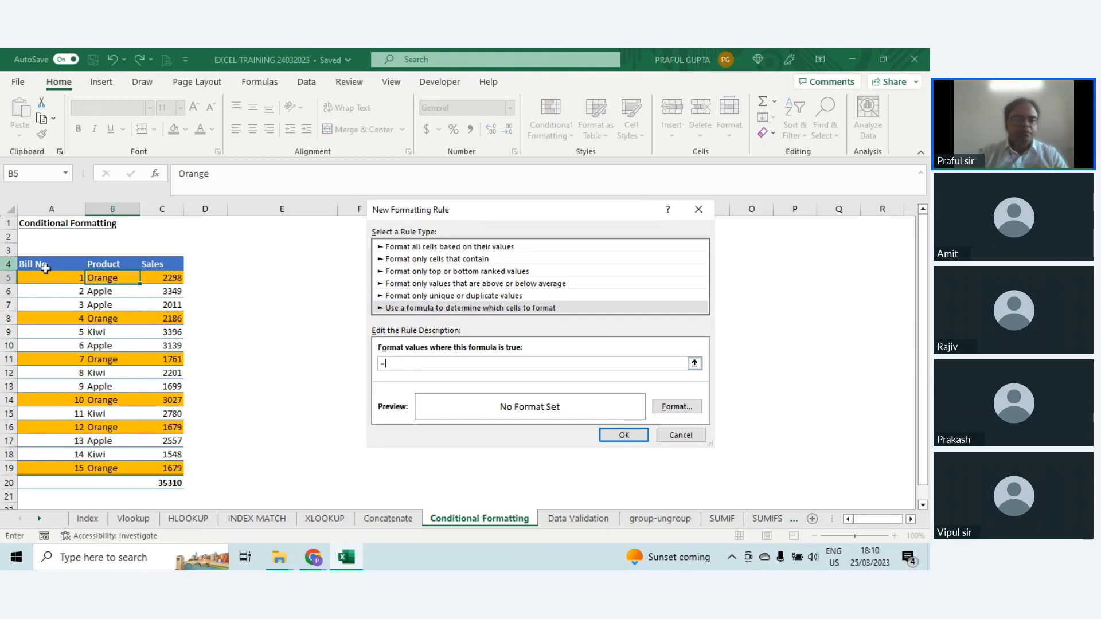
click(92, 278)
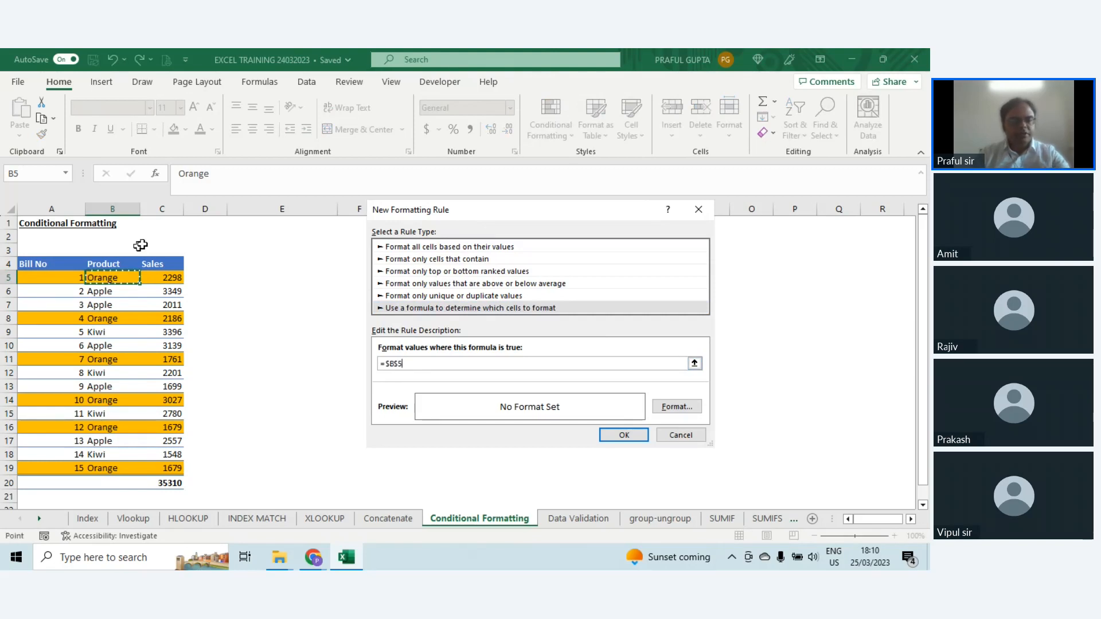
key(F4)
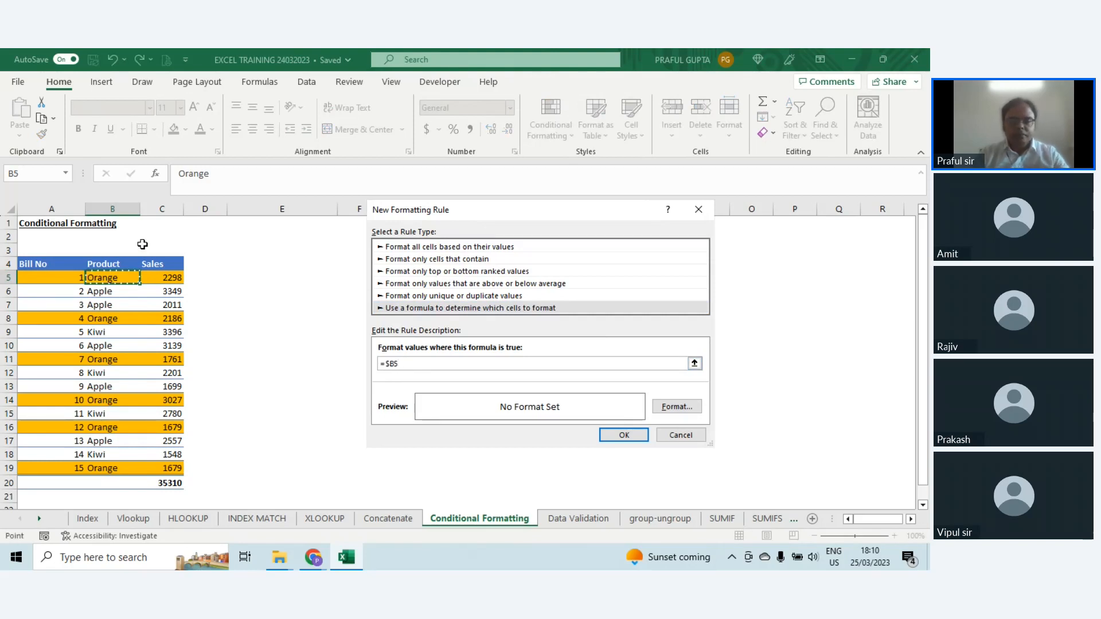
text(="Appl)
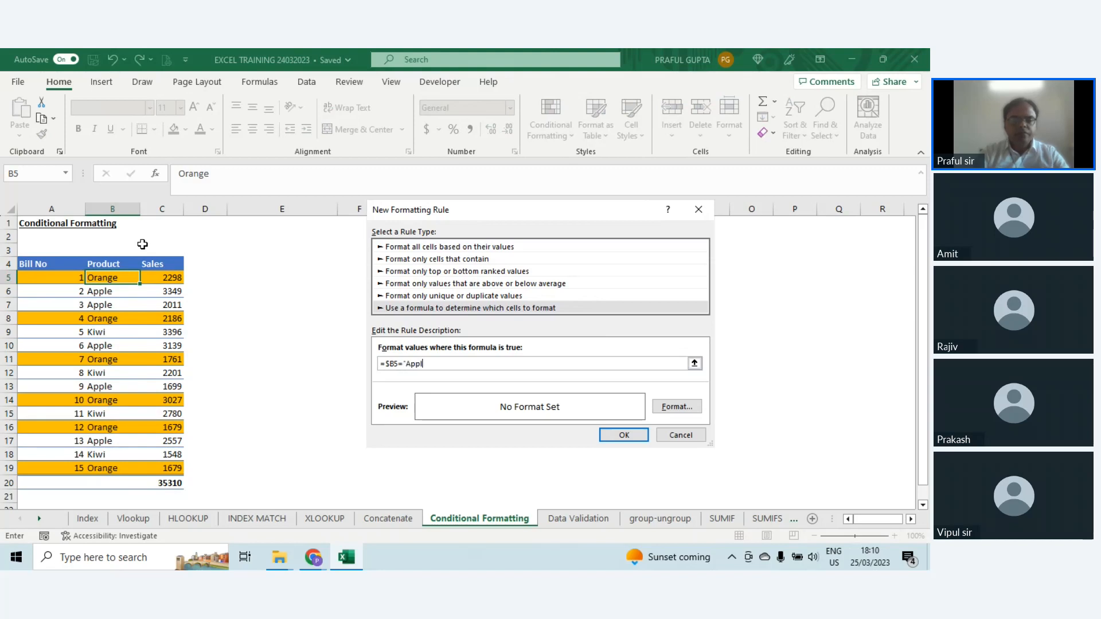
text(e")
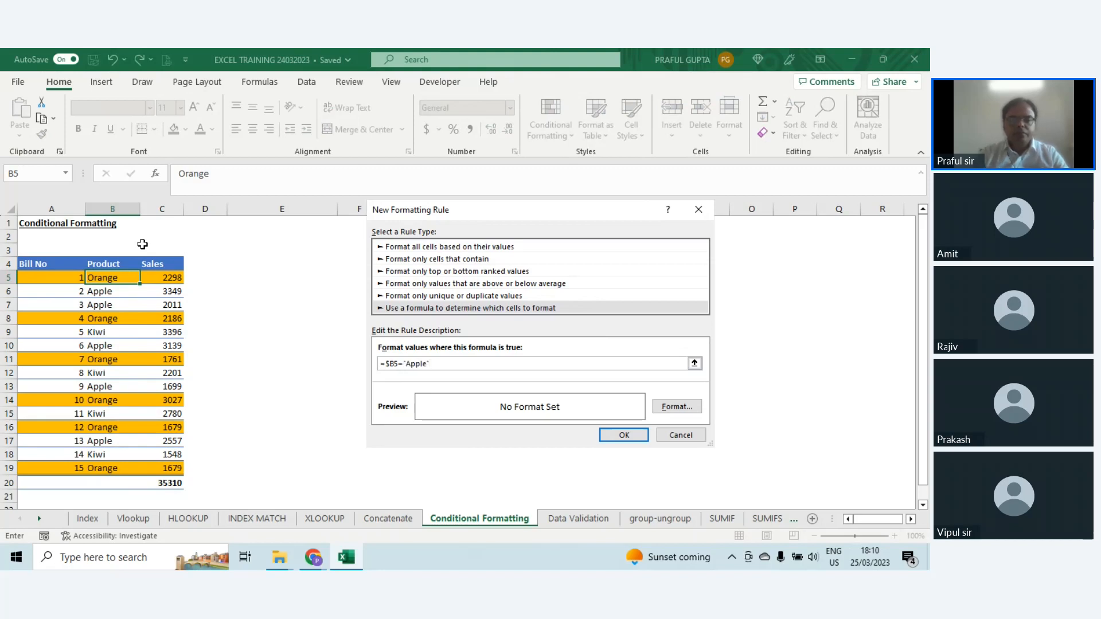
Step: Give the Apple rule a light orange fill and apply it to cell B5
click(669, 408)
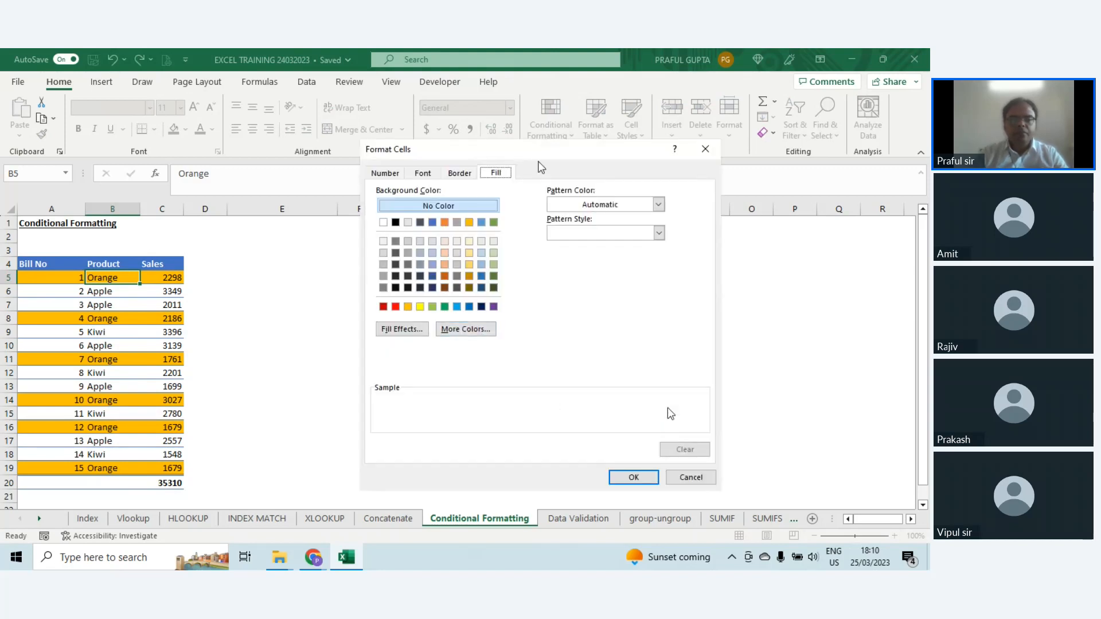
click(449, 246)
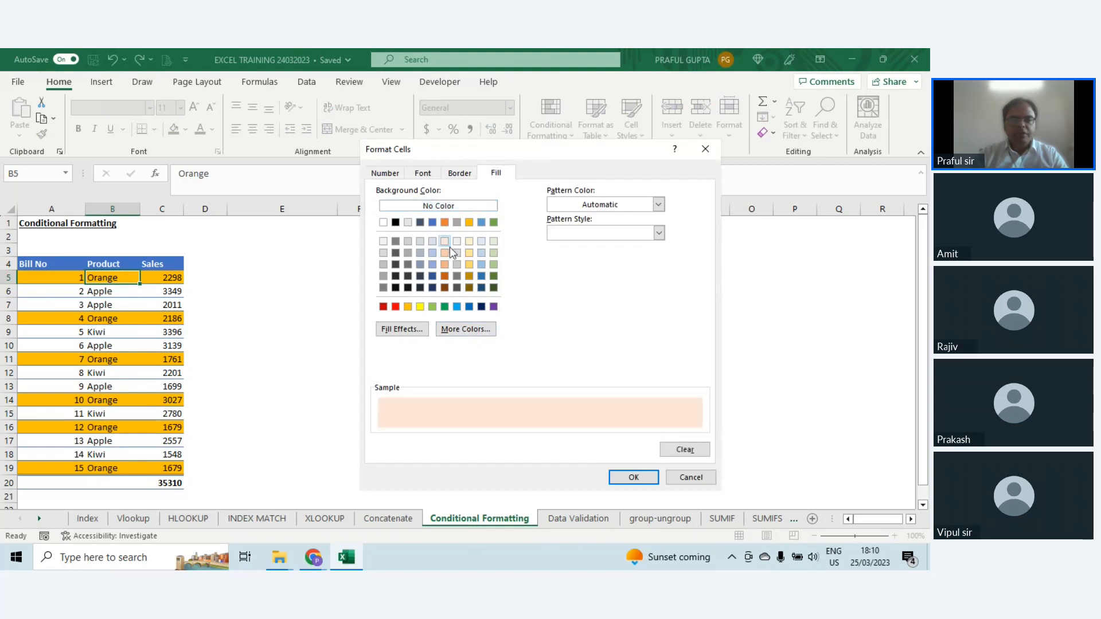
click(632, 477)
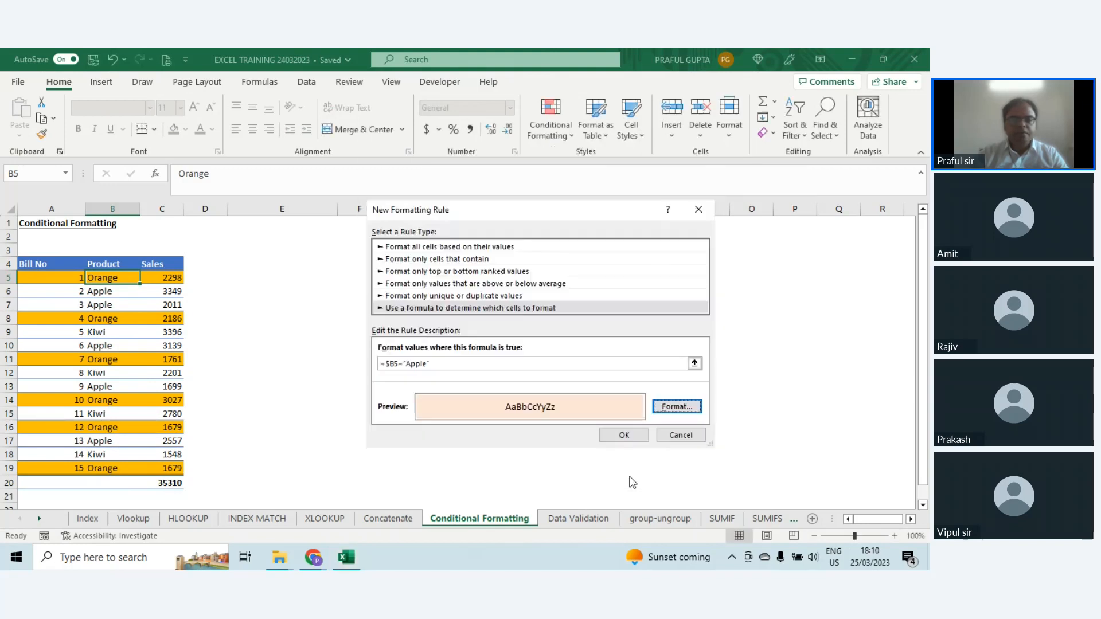
click(624, 435)
Step: Copy cell B5 and paste only its formats onto A5:C19 so the Apple rule covers all table rows
key(ctrl+c)
key(Left)
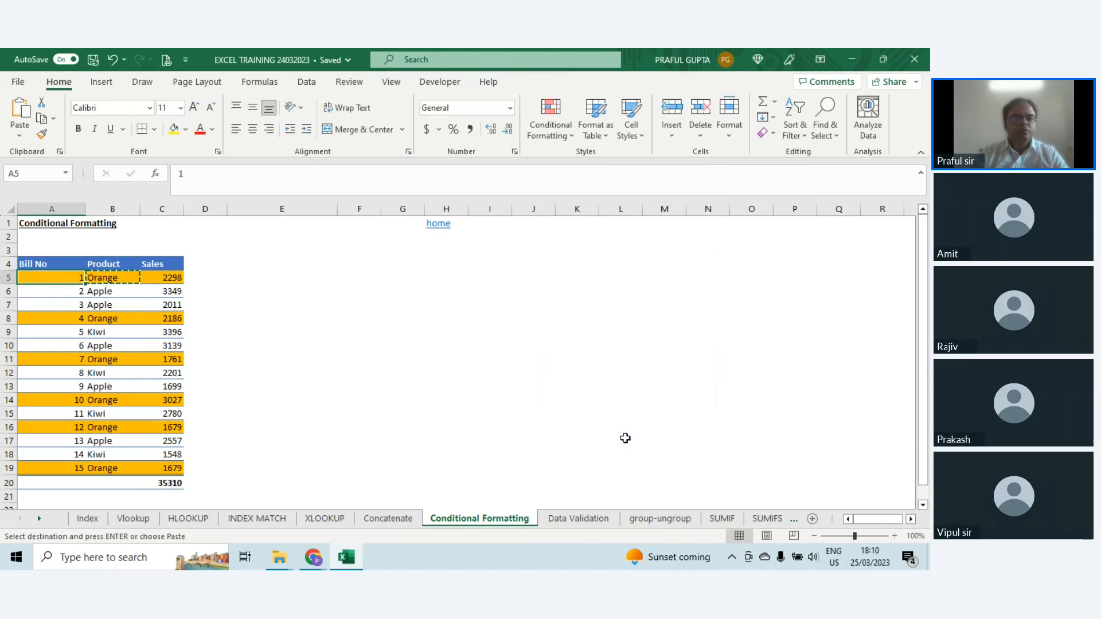
key(ctrl+shift+Right)
key(ctrl+shift+Down)
key(alt+h)
key(v)
key(s)
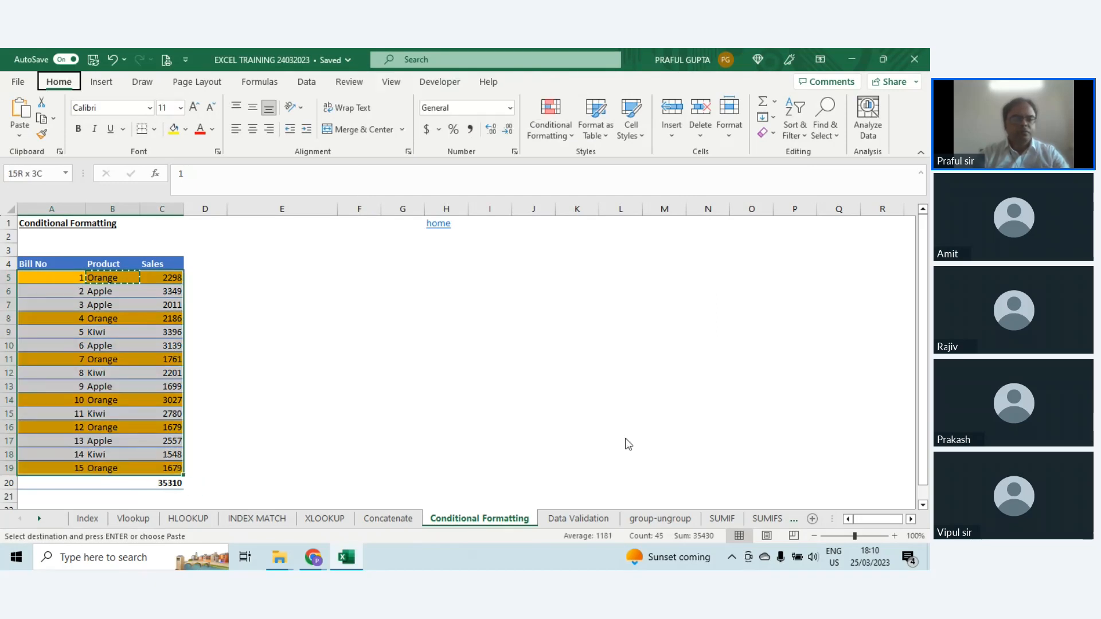
key(t)
key(Return)
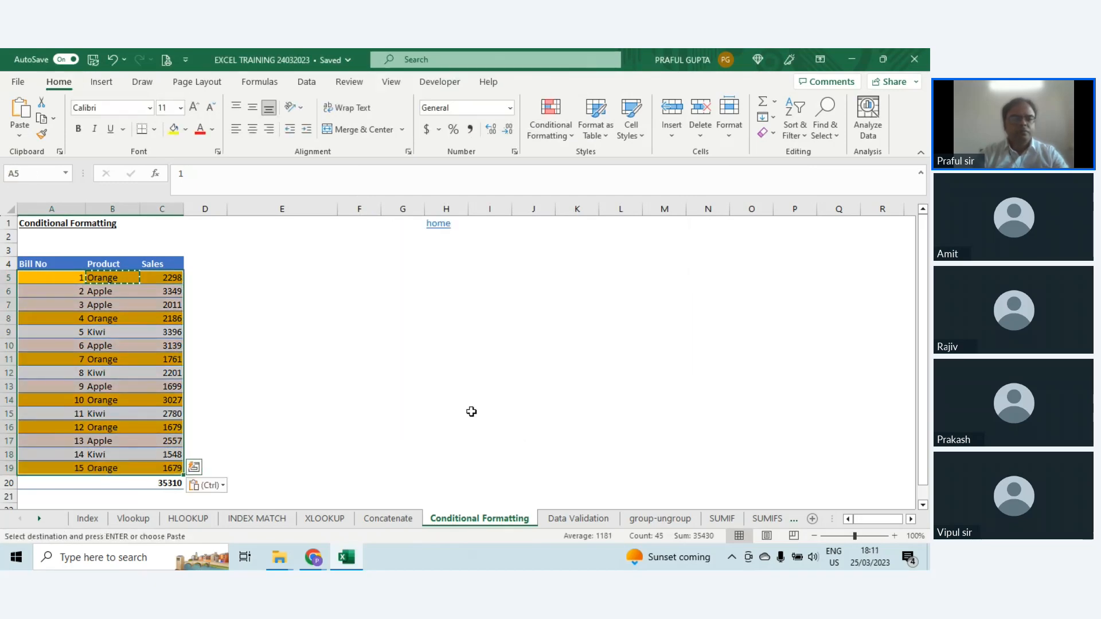
key(Escape)
Step: Change the product of bill 3 in cell B7 to Orange to test both rules
click(108, 302)
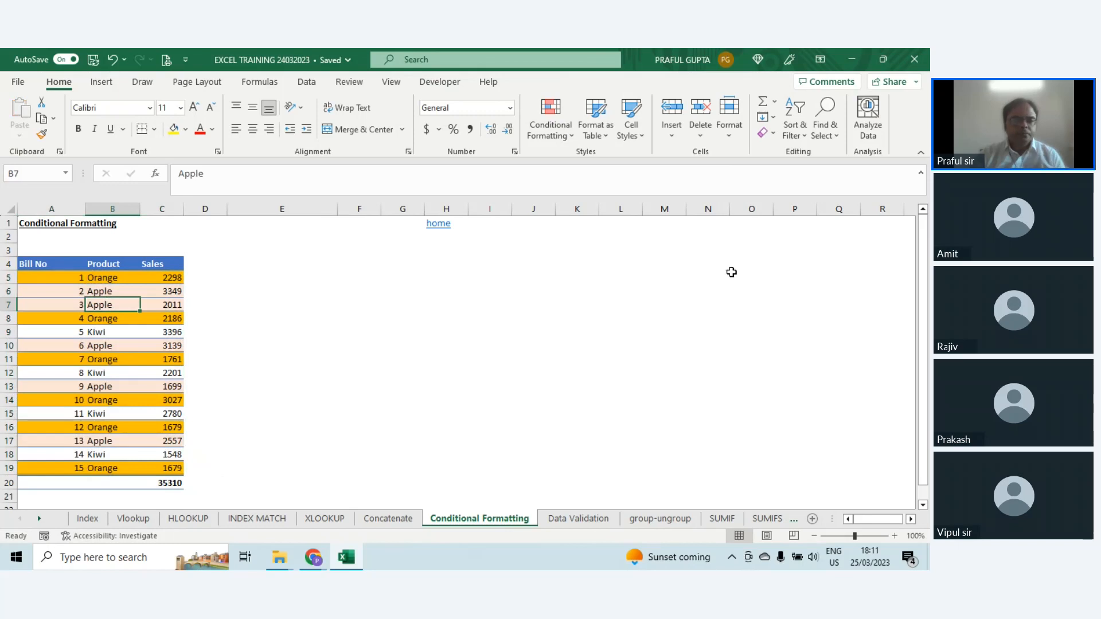
text(orange)
key(Return)
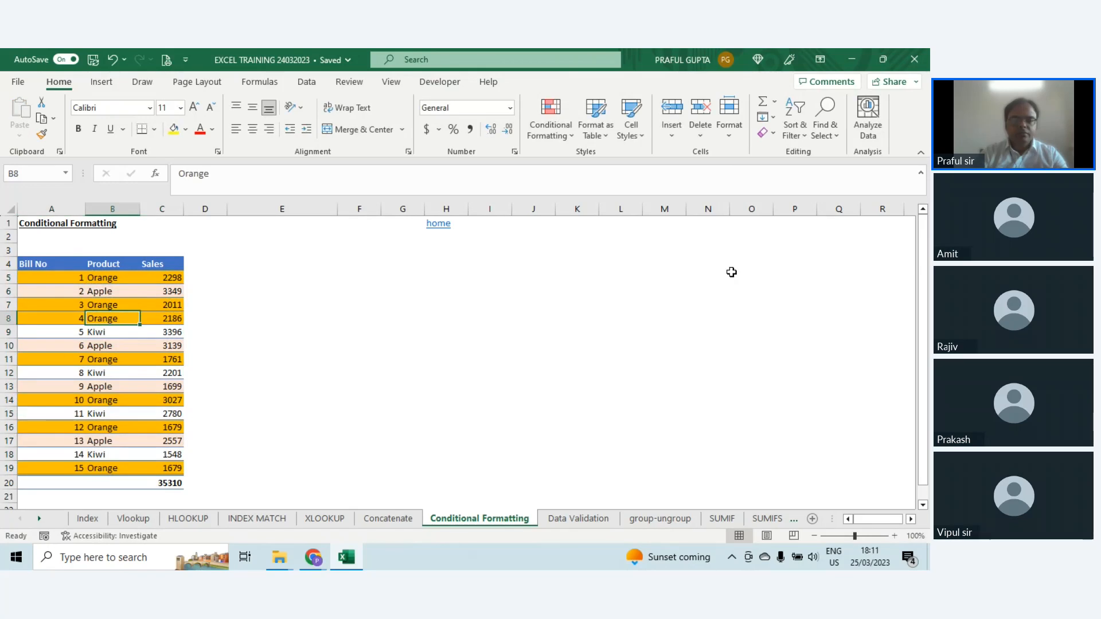
Step: Undo the product change in cell B7 and select the Kiwi cell B9
key(ctrl+z)
key(Down)
key(Down)
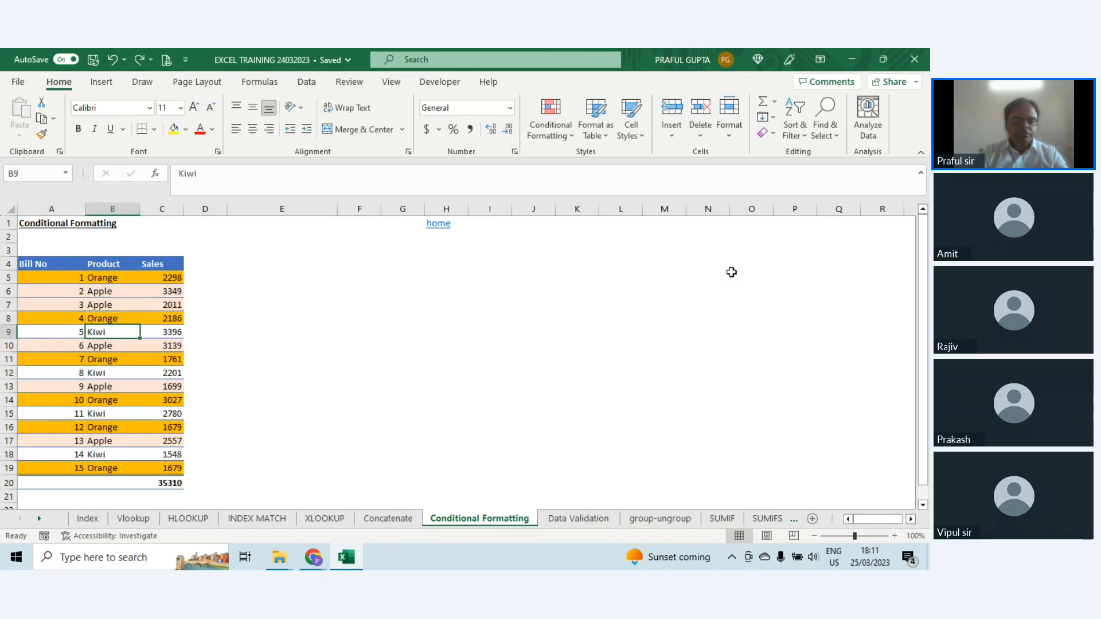
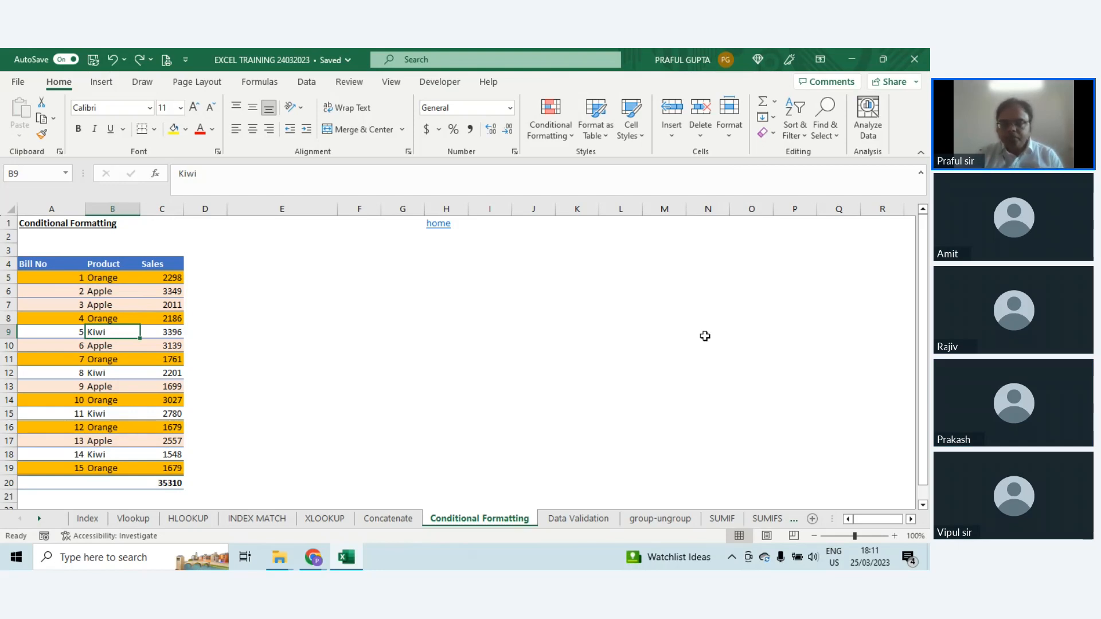
Step: On the Data Validation sheet, clear all contents, formats and validation from the Product cells E6:E9
click(579, 518)
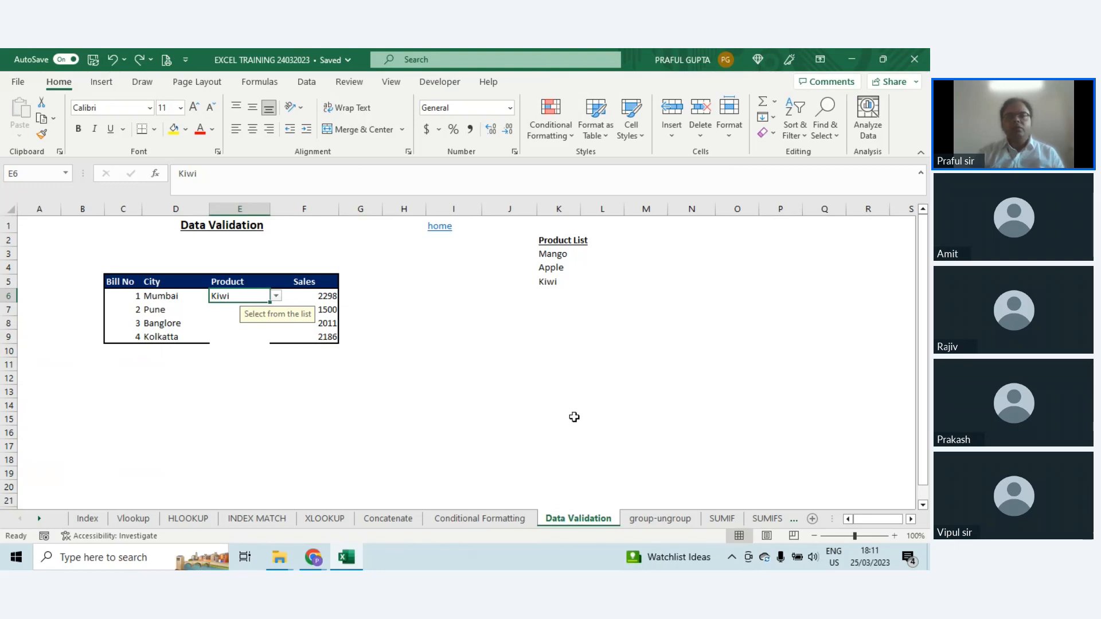
click(478, 321)
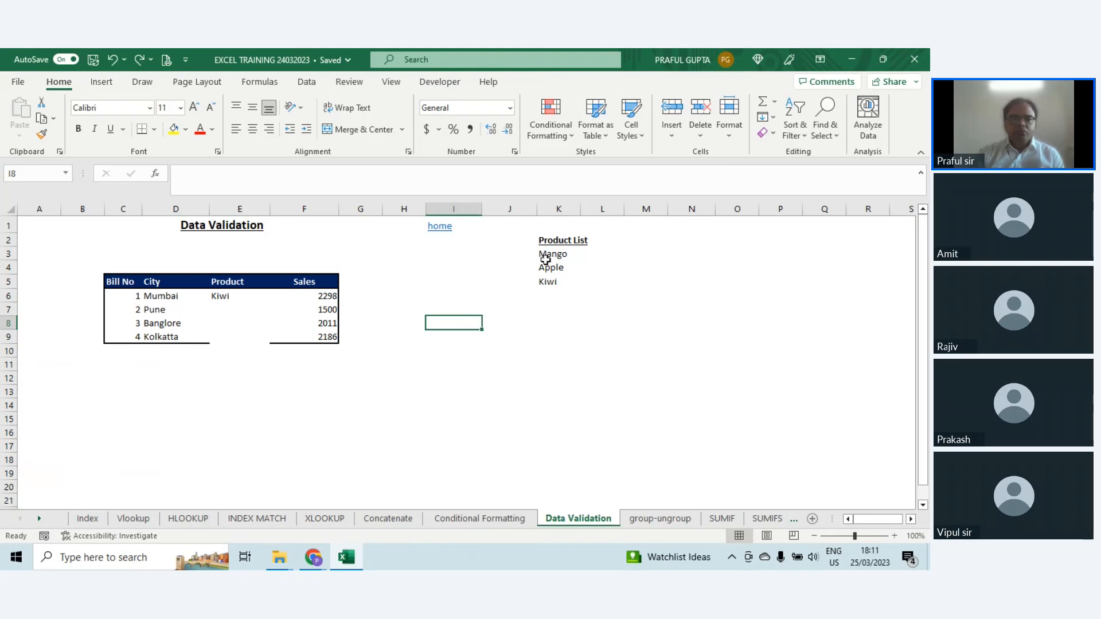
drag(222, 315, 229, 341)
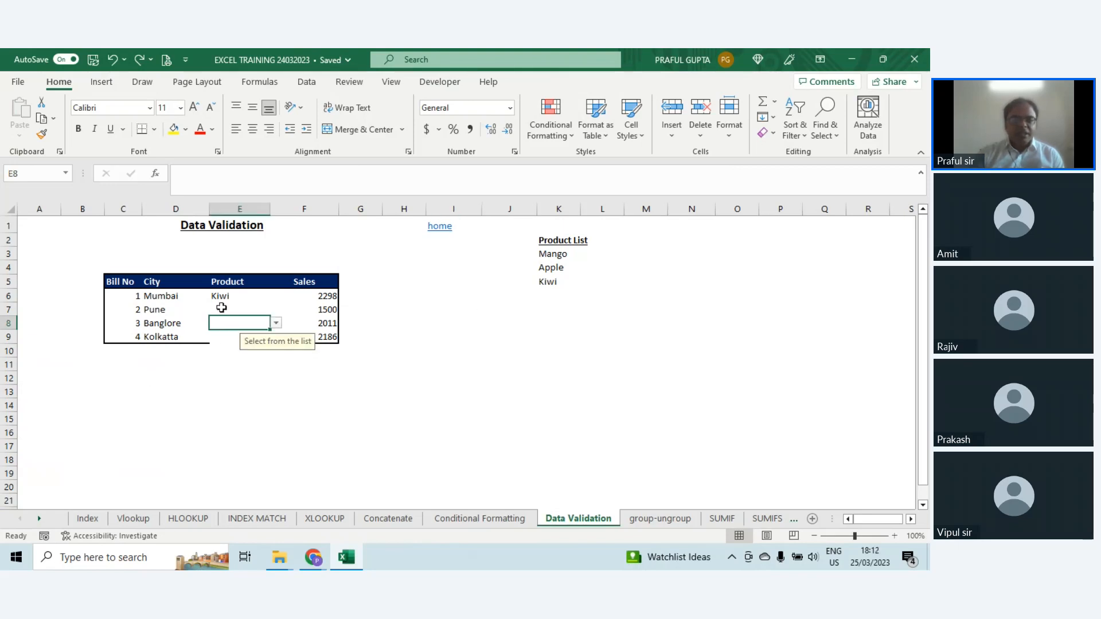
drag(221, 295, 233, 345)
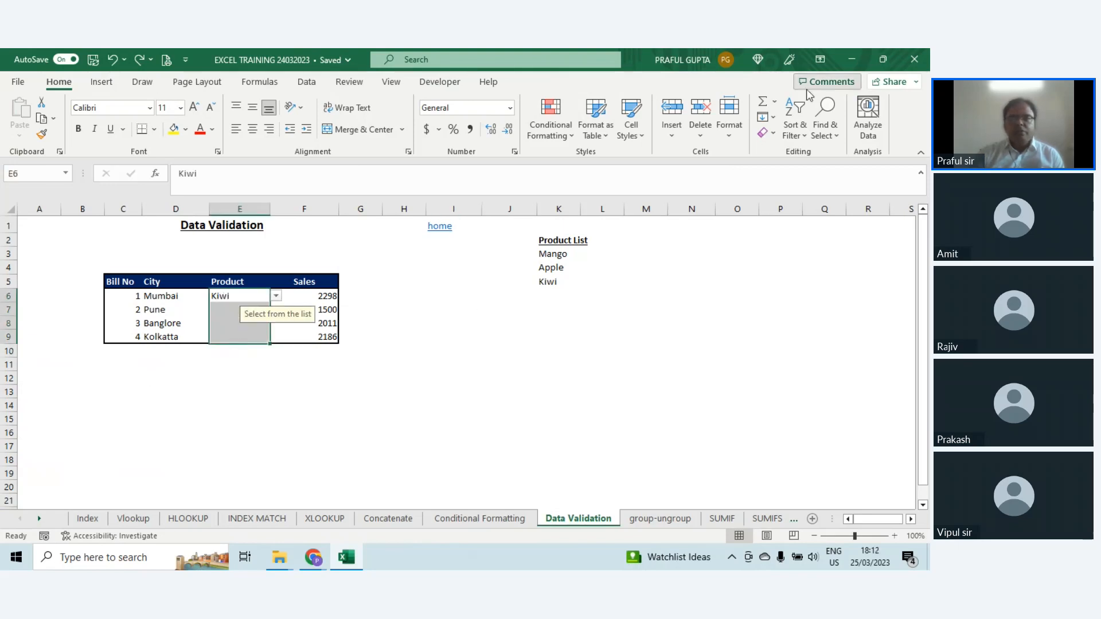
click(767, 132)
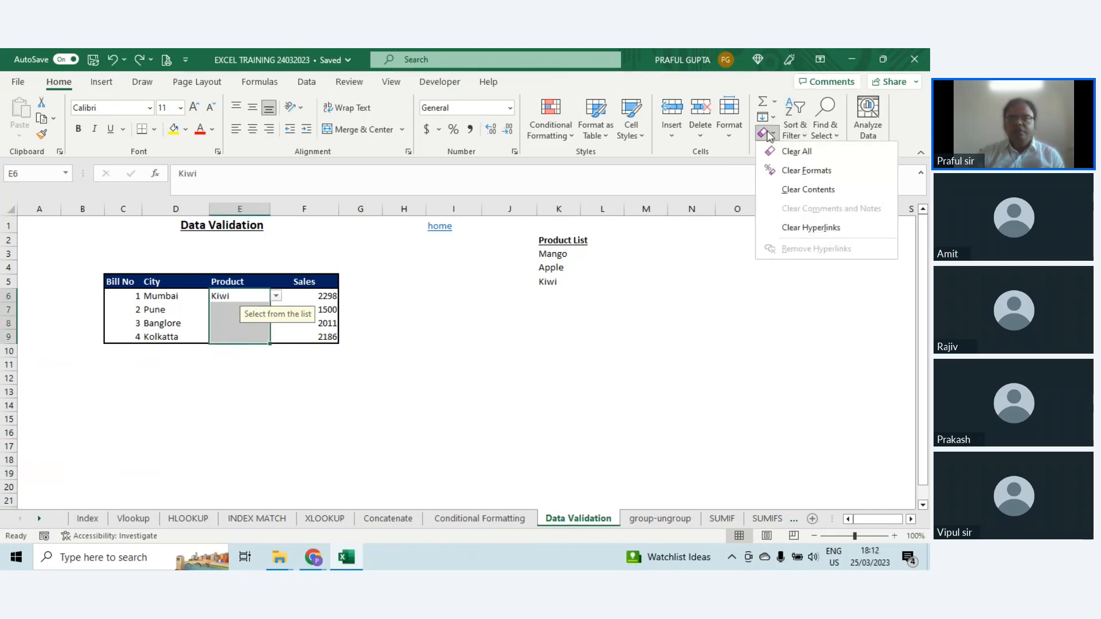
click(801, 151)
click(439, 365)
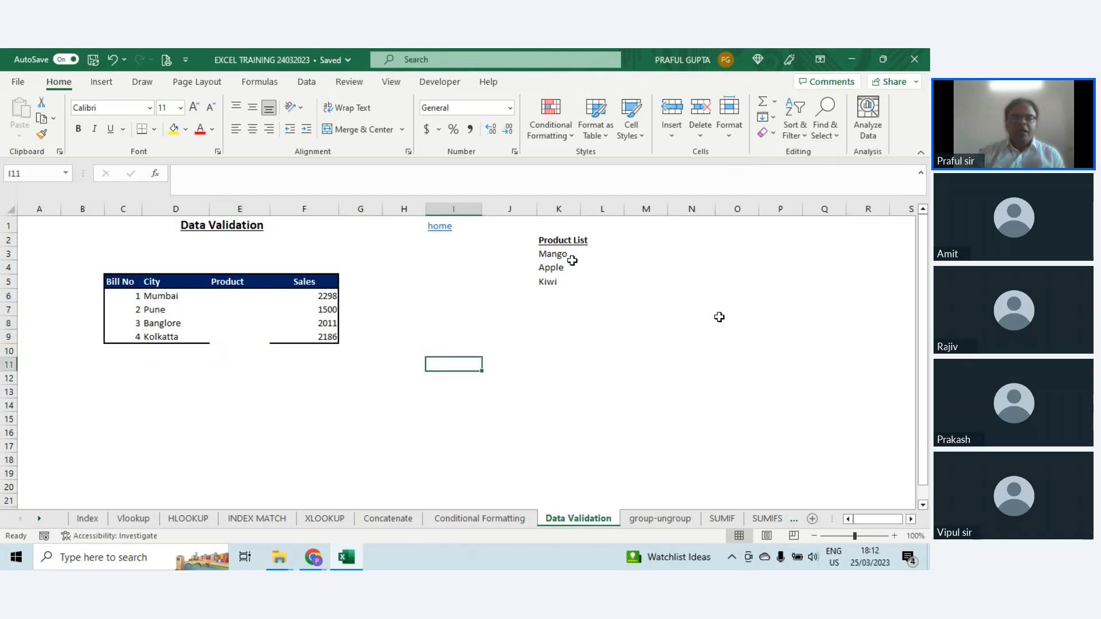
drag(554, 254, 556, 279)
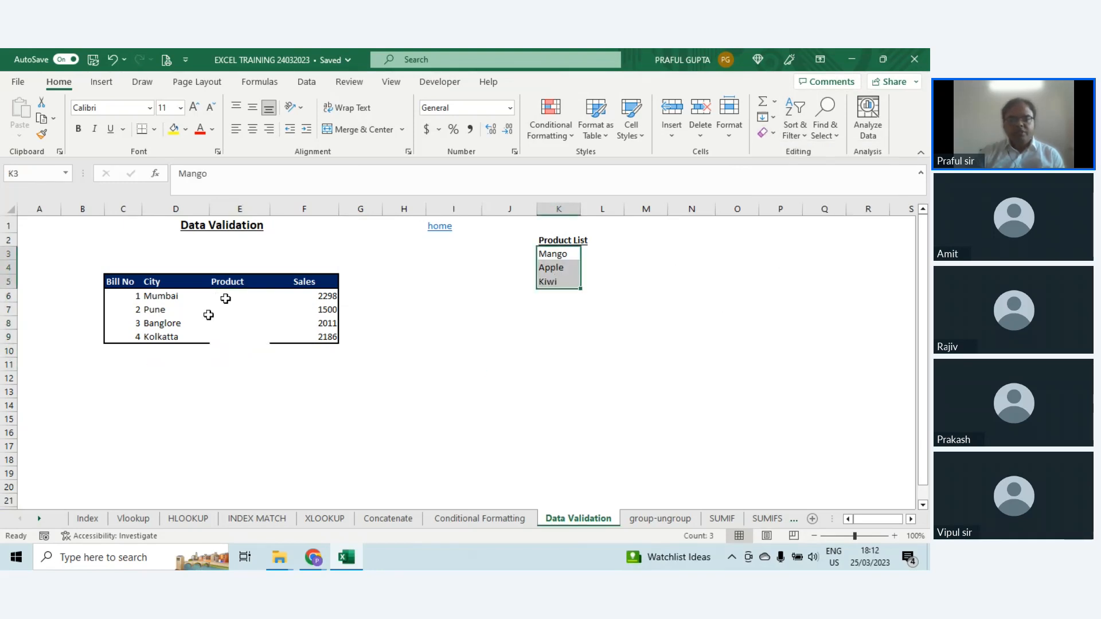
drag(227, 296, 230, 336)
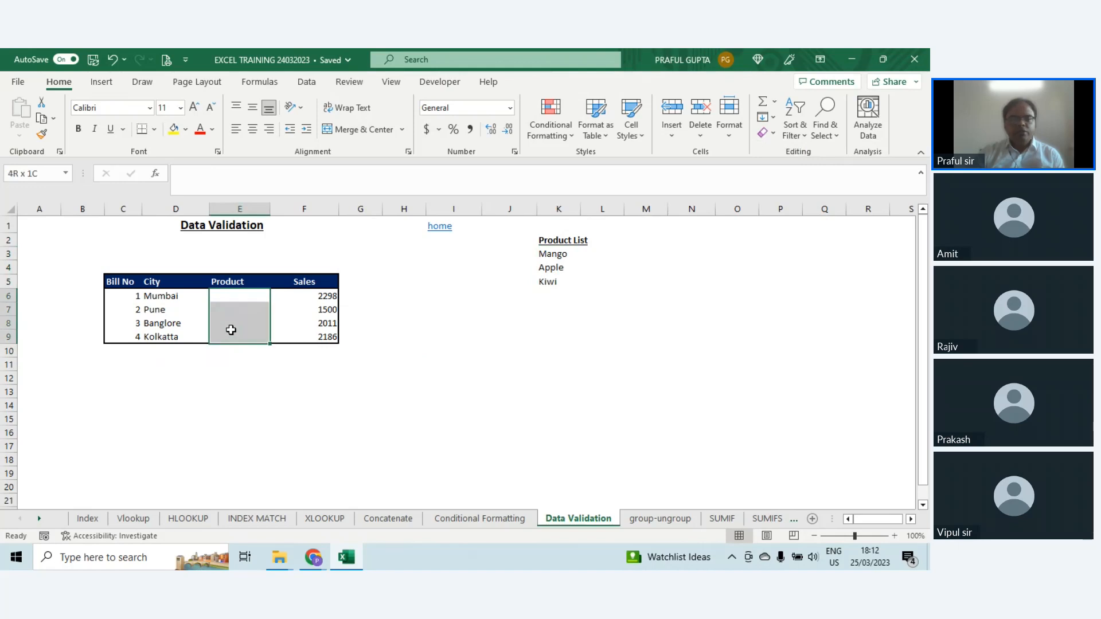
click(233, 297)
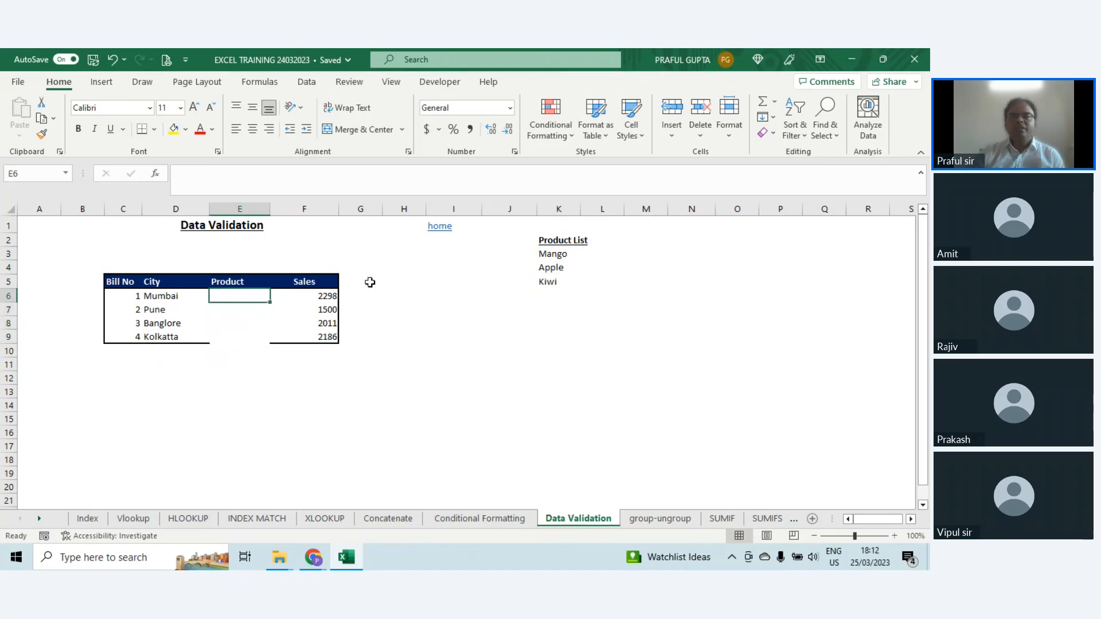
click(564, 258)
drag(564, 258, 564, 281)
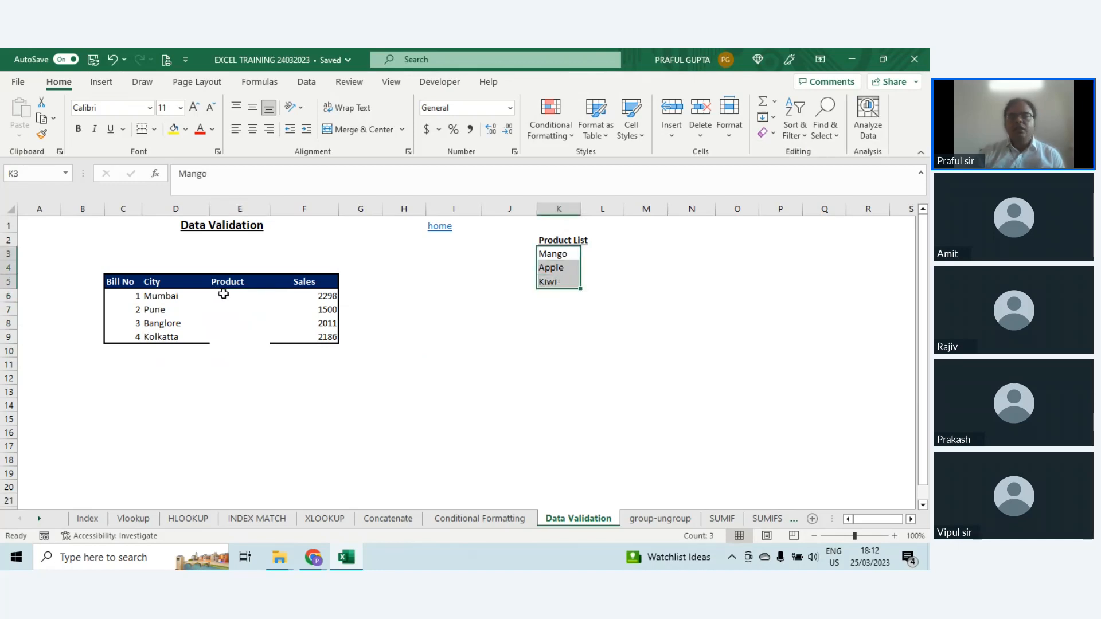
Step: Open data validation for the first Product cell E6 and set its allowed values to List
click(225, 294)
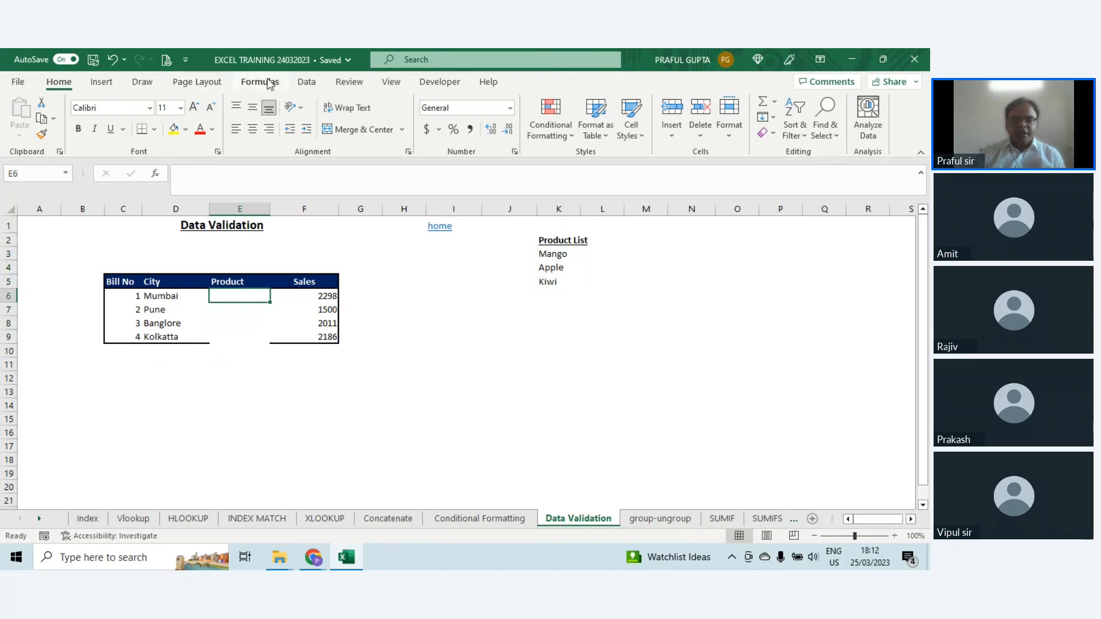
click(308, 82)
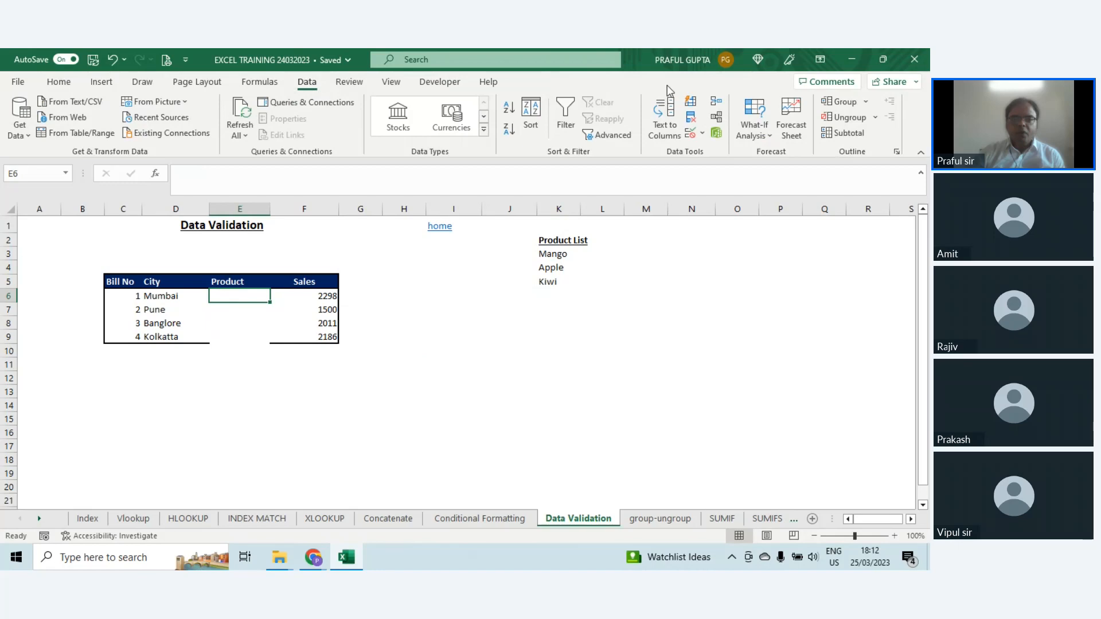
click(691, 136)
drag(534, 203, 569, 161)
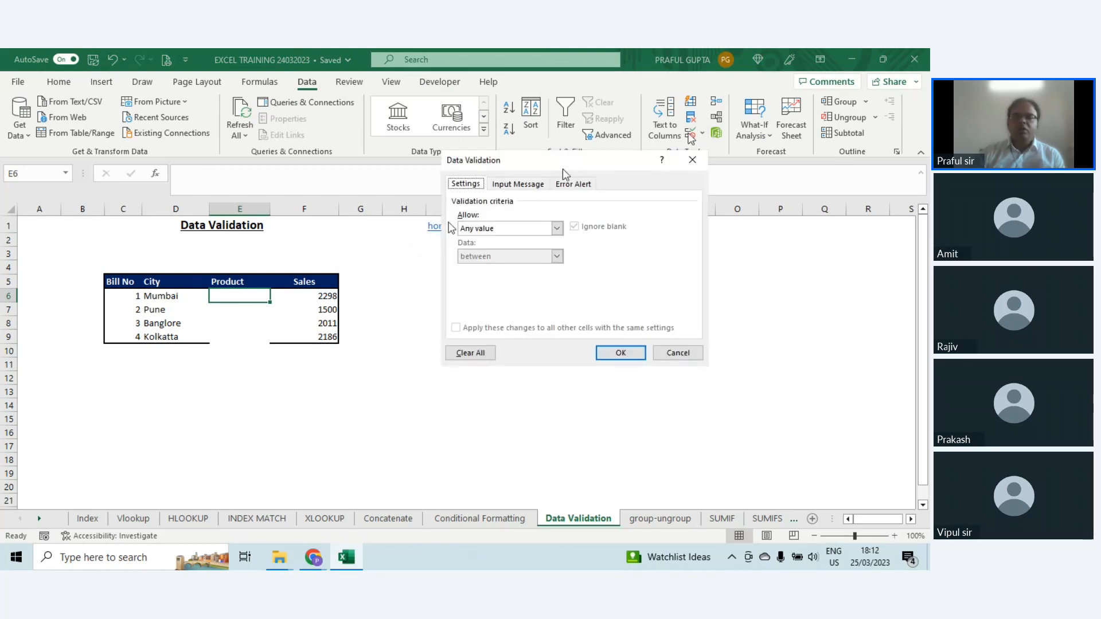
click(518, 228)
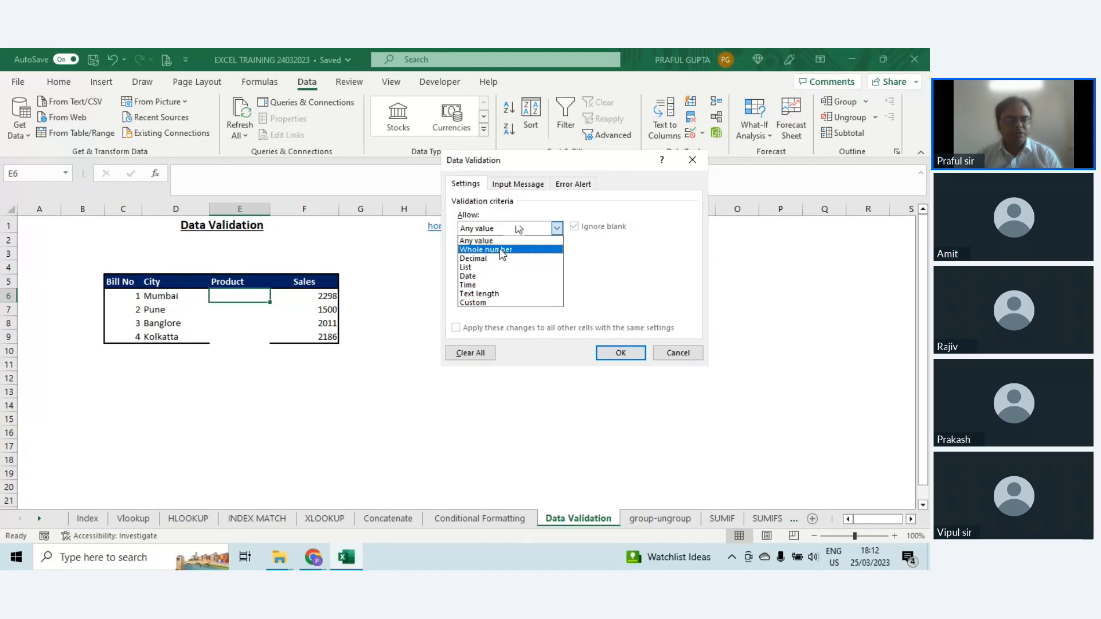
click(496, 259)
click(510, 228)
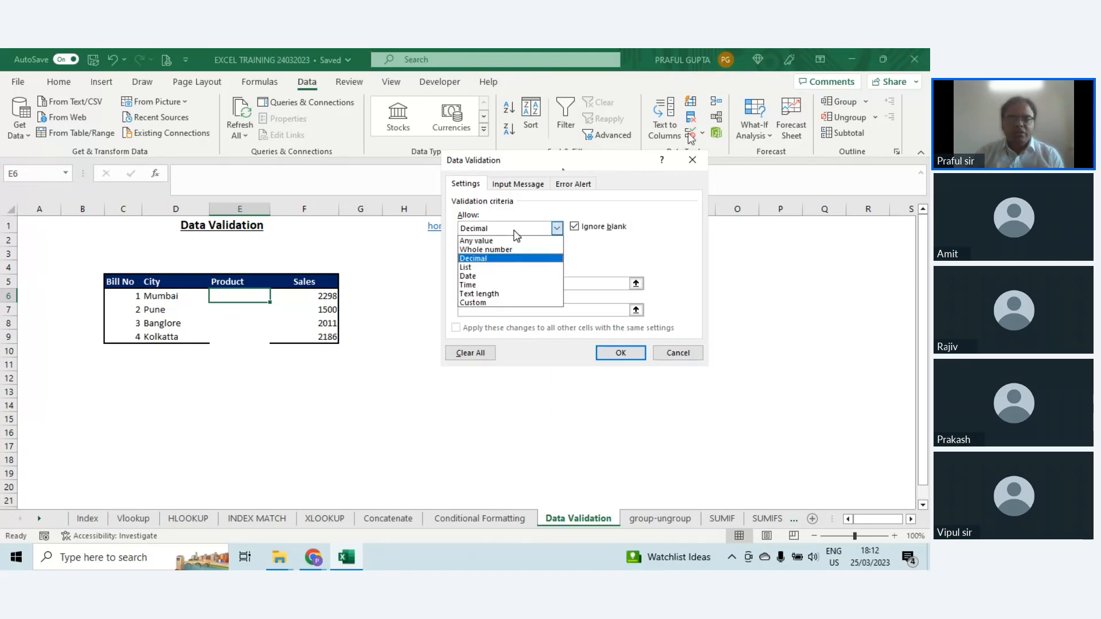
click(472, 268)
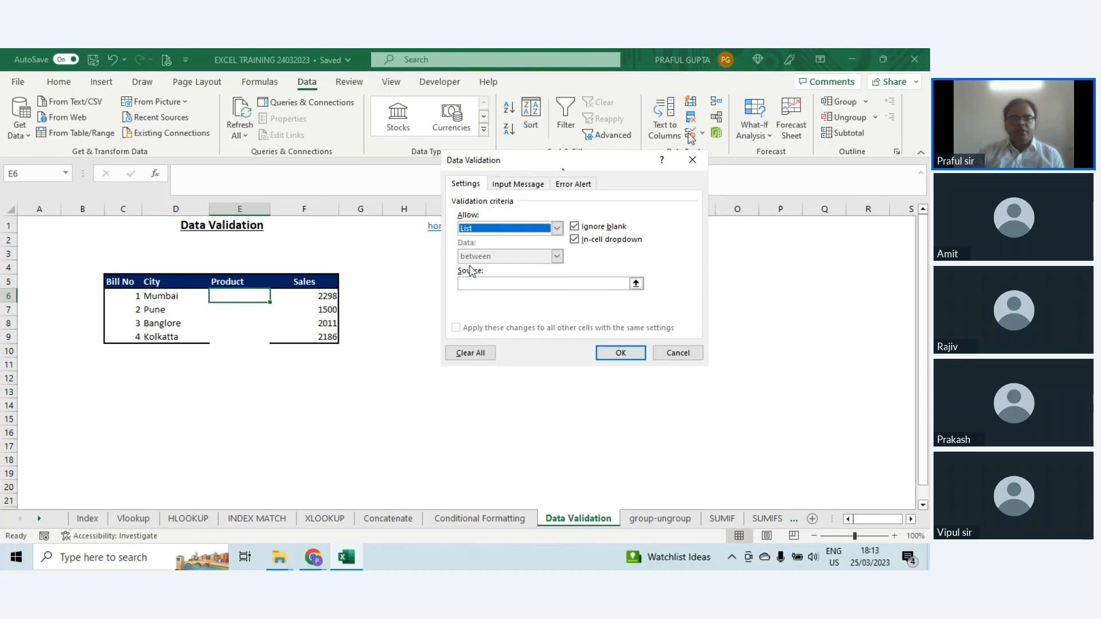
Step: Set the validation list's source to the product names in K3:K5
drag(560, 167, 495, 319)
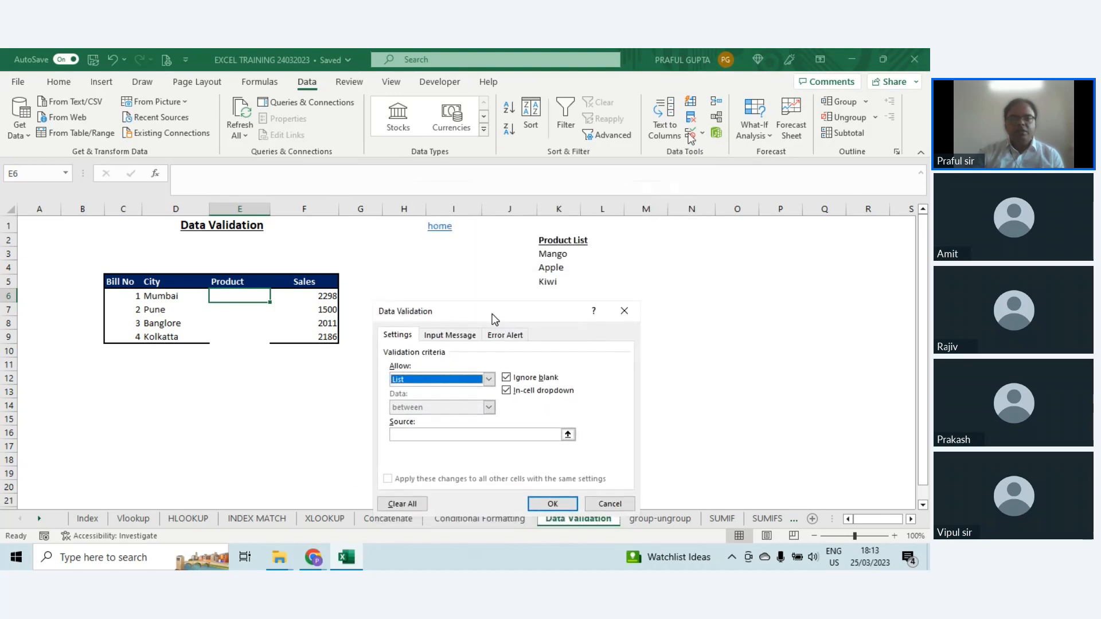
click(434, 434)
drag(550, 254, 550, 282)
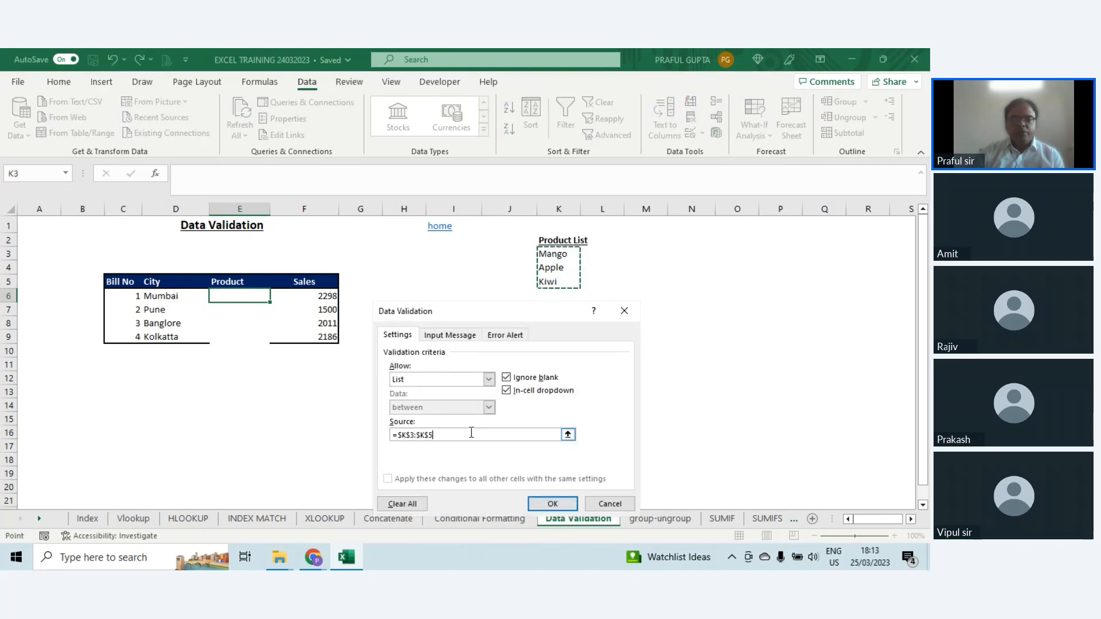
Step: Add the input message "Select from the List" to the validation of cell E6
drag(497, 311, 416, 280)
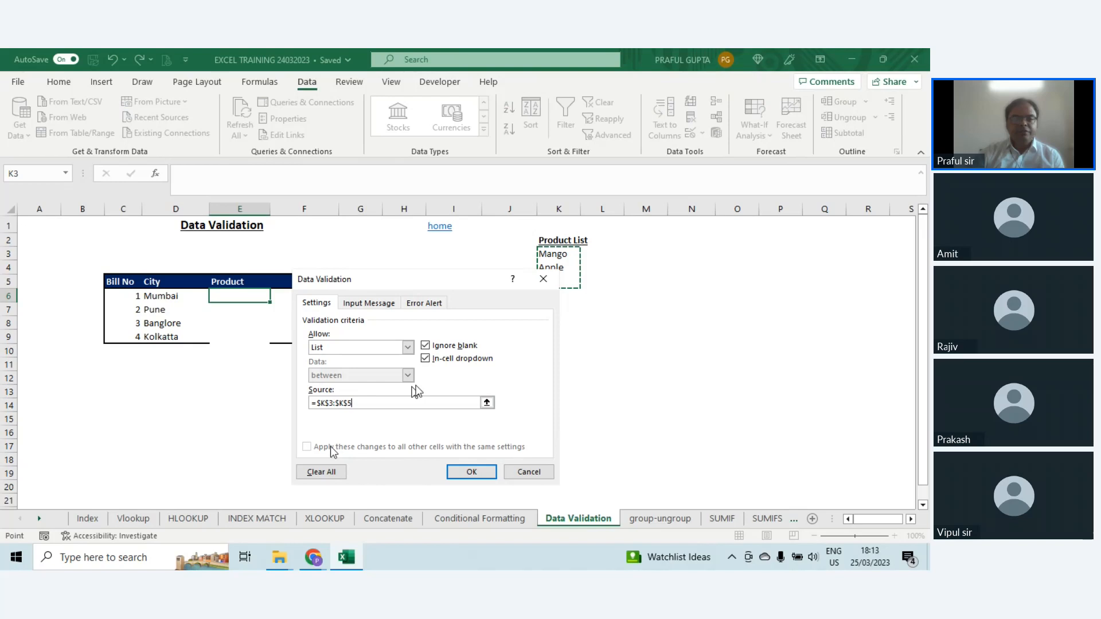
click(376, 302)
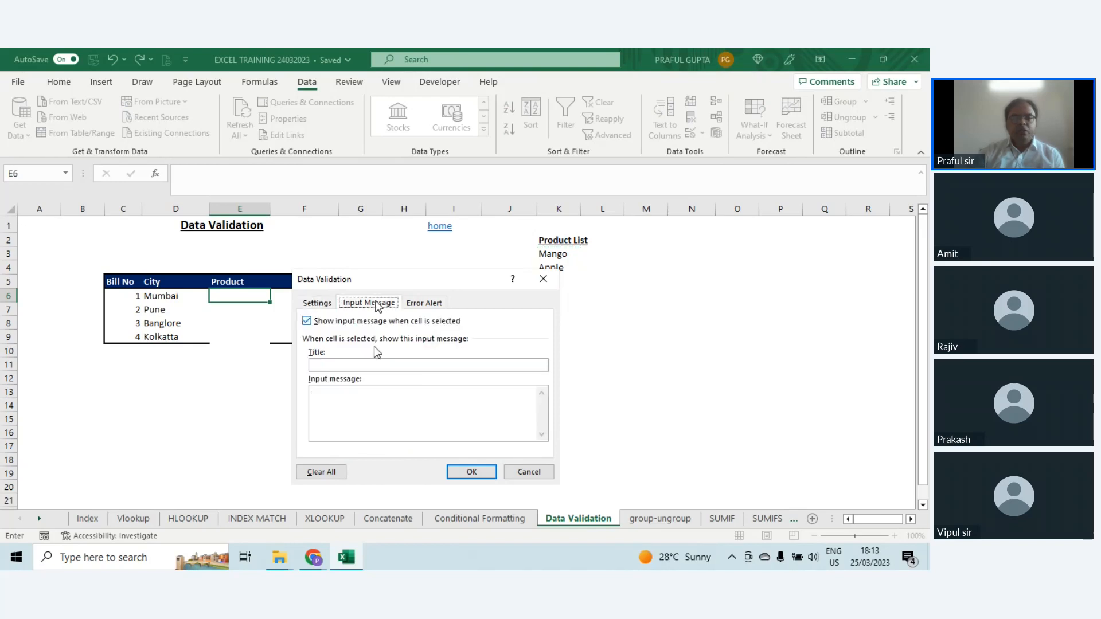
click(367, 402)
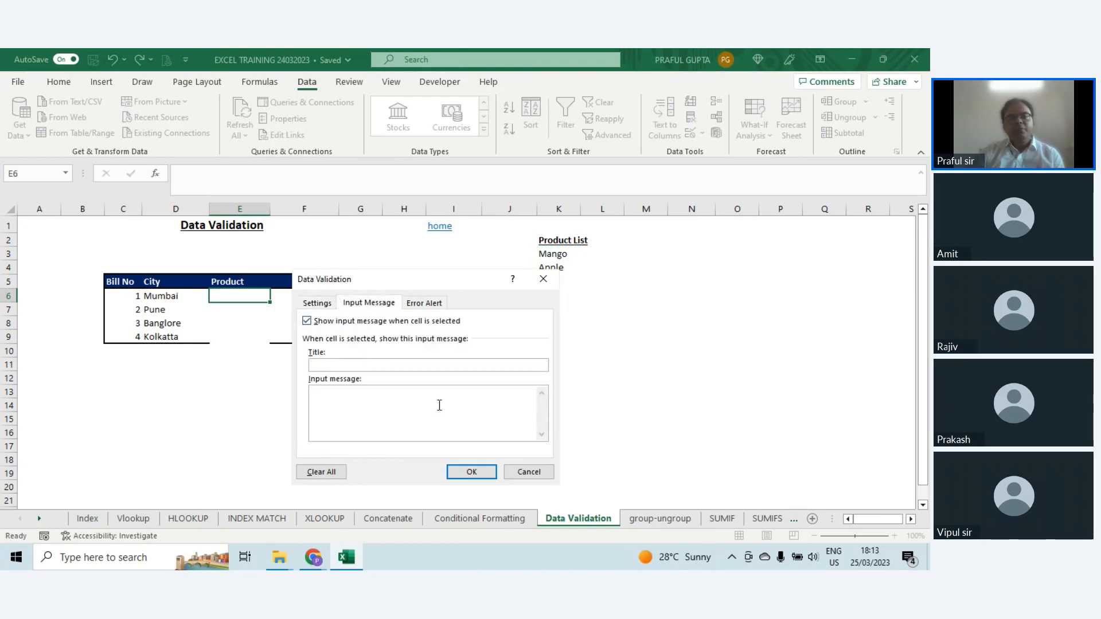
text(Select from)
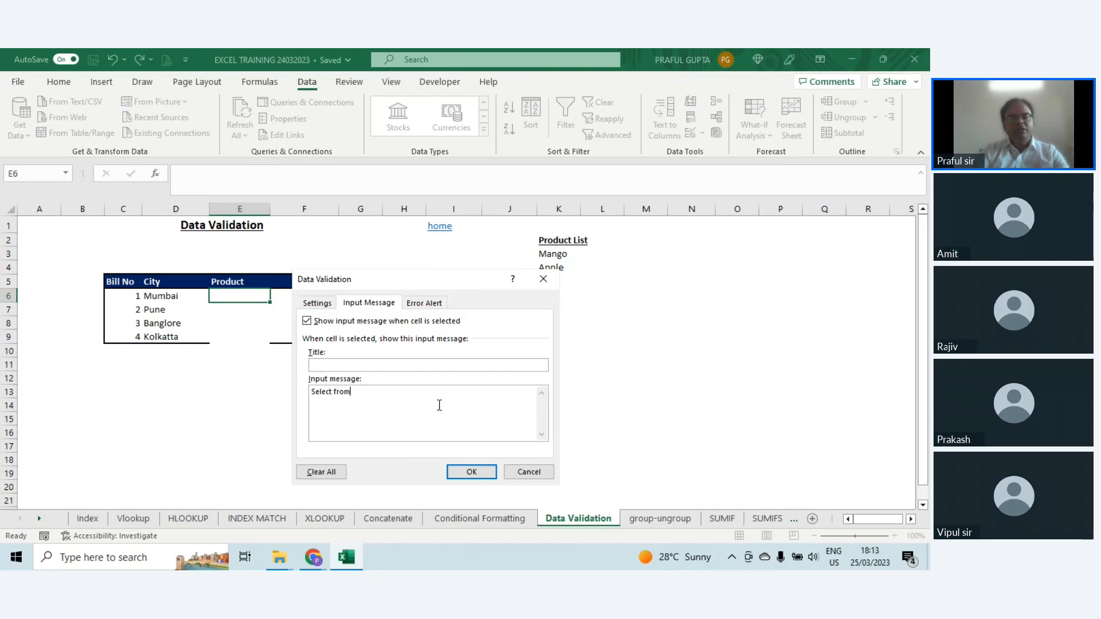
text( the Li)
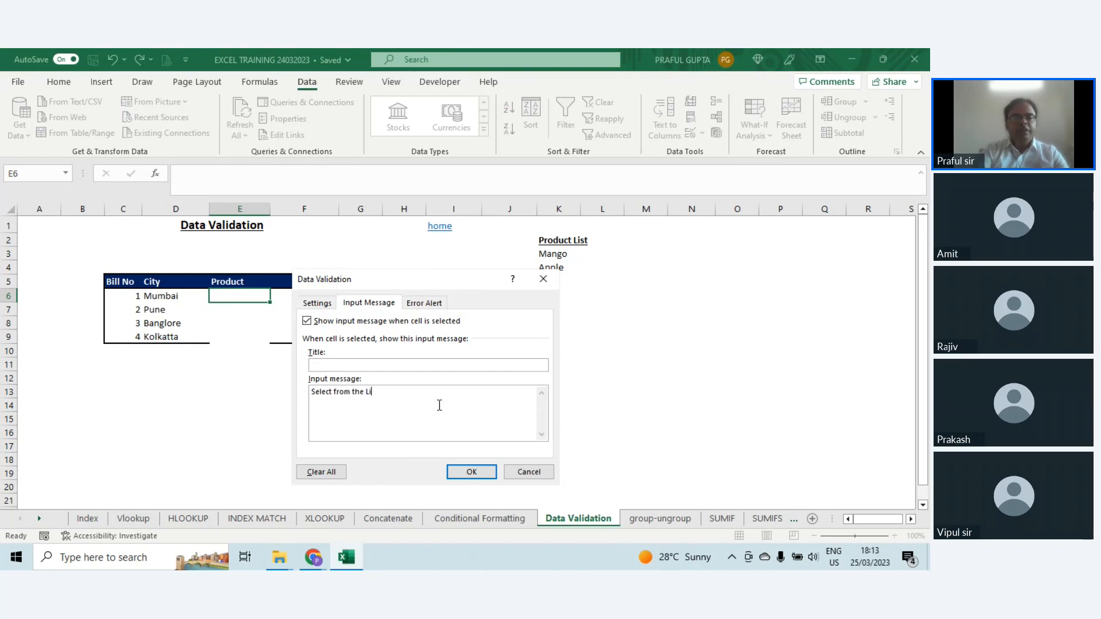
text(st)
Step: Give the validation a Stop error alert titled "Error" with the message "Invalid", and apply it to E6
click(439, 304)
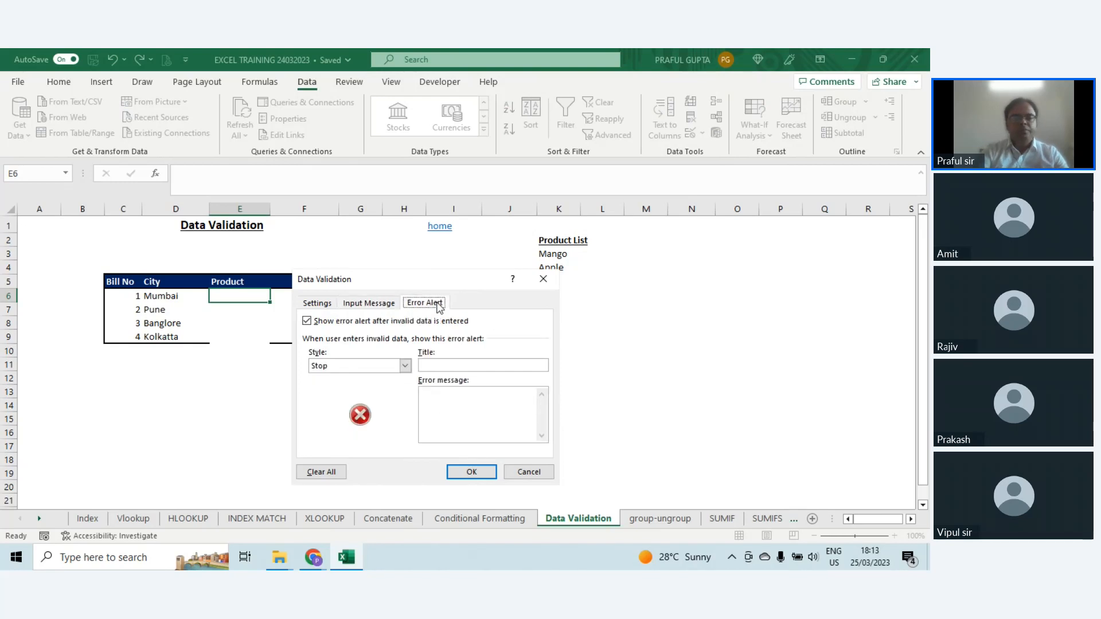
click(449, 413)
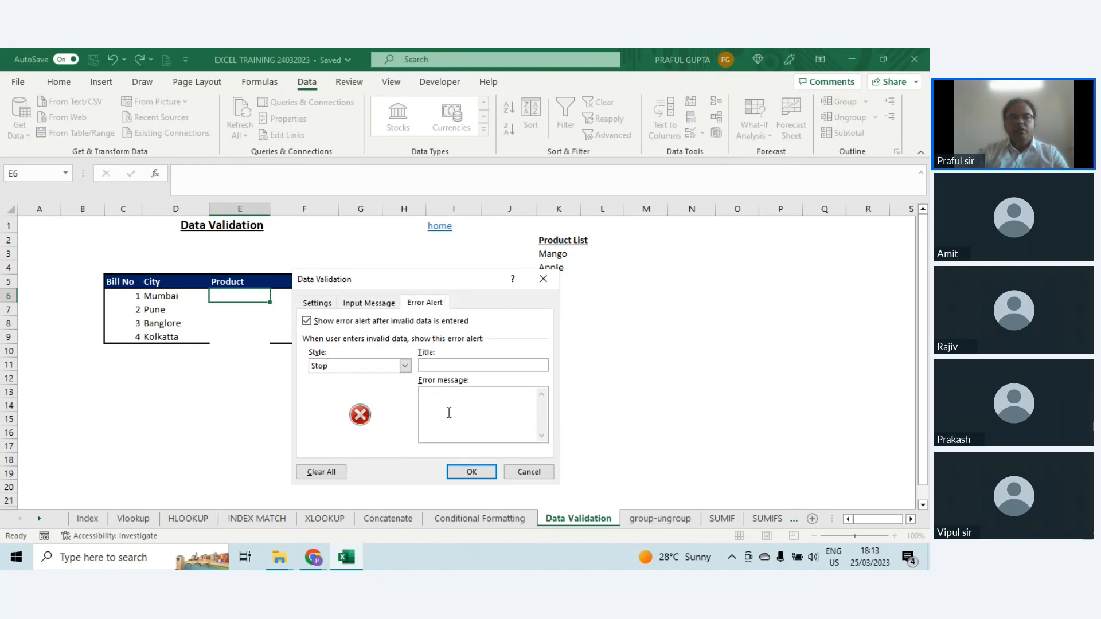
click(452, 368)
text(Error)
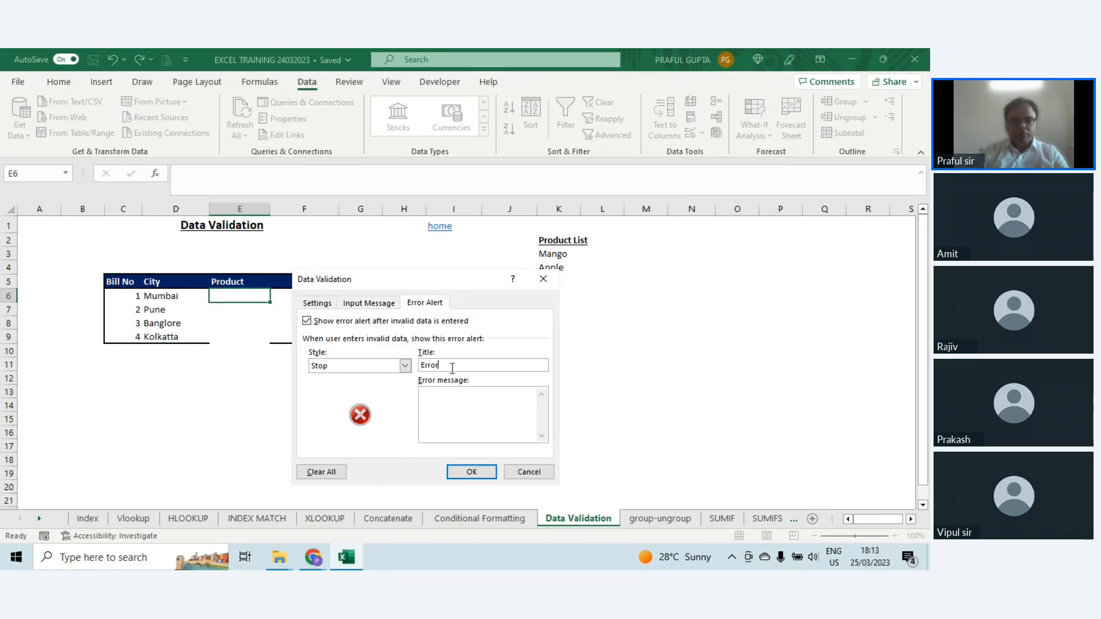
click(461, 395)
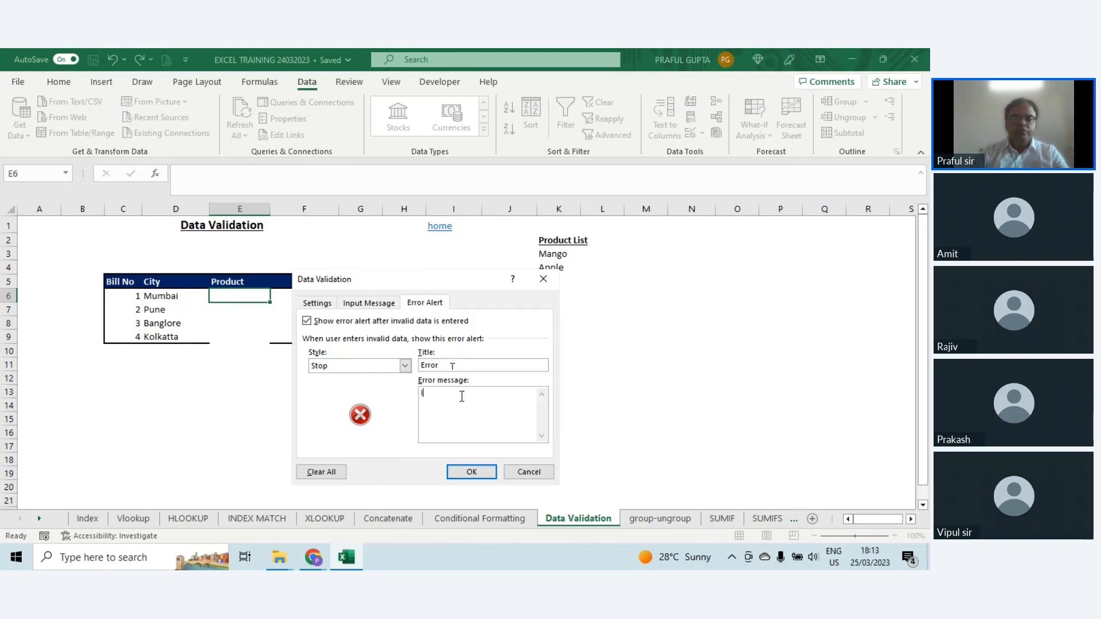
text(Invalid)
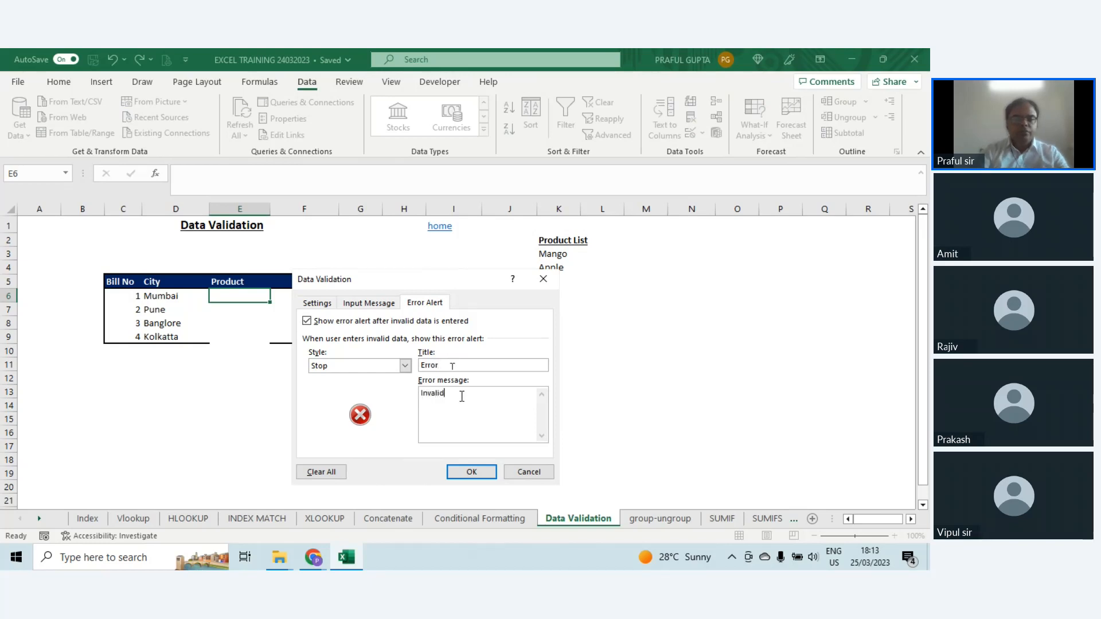
click(383, 367)
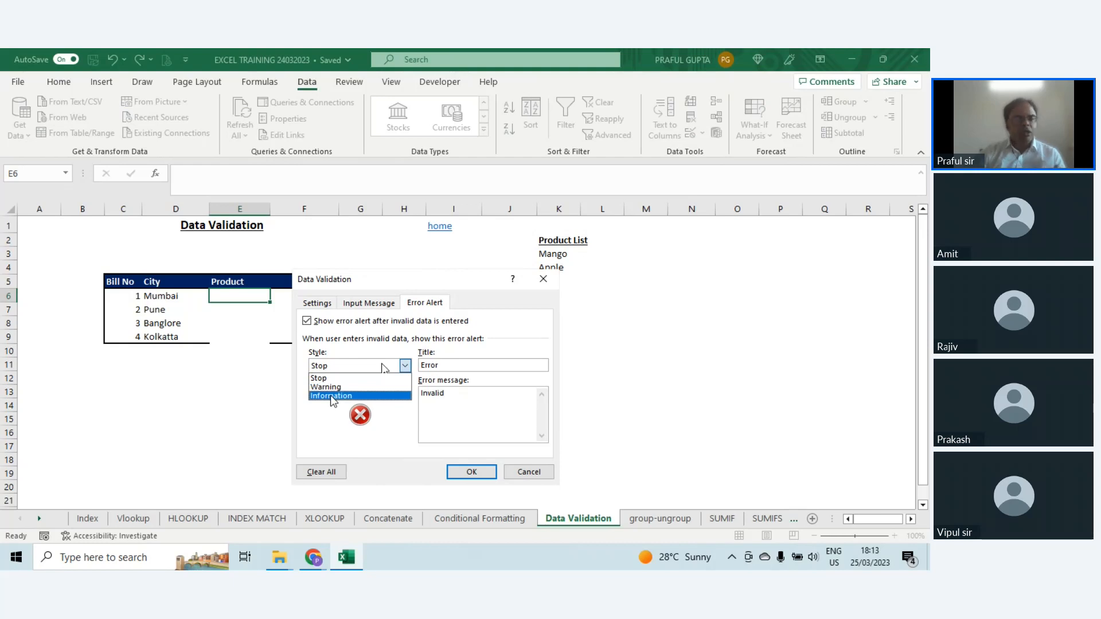
click(329, 379)
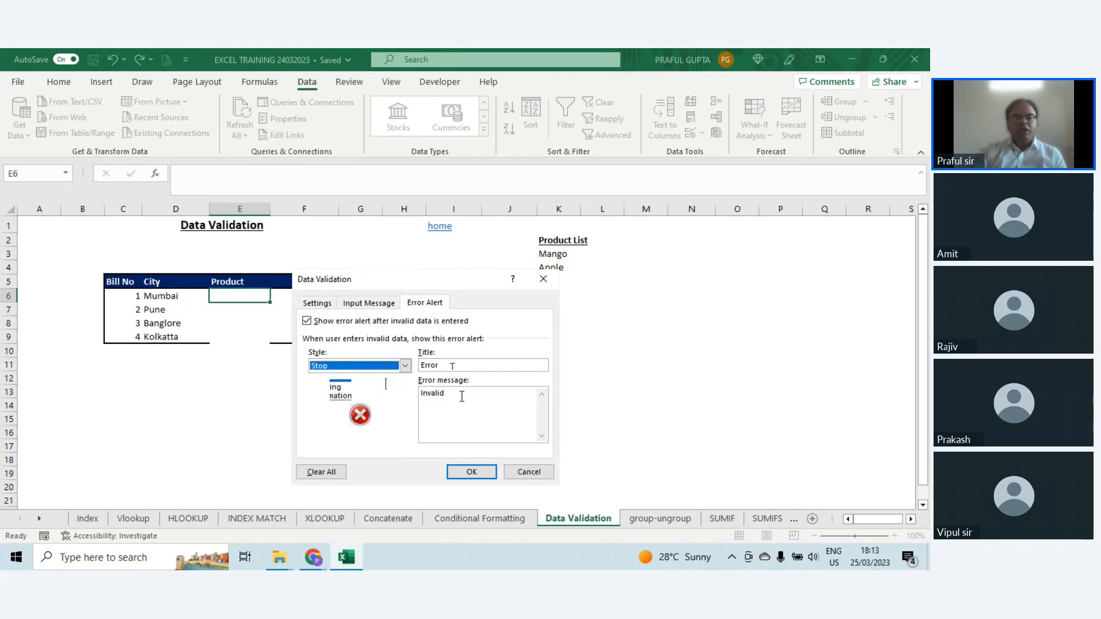
click(472, 471)
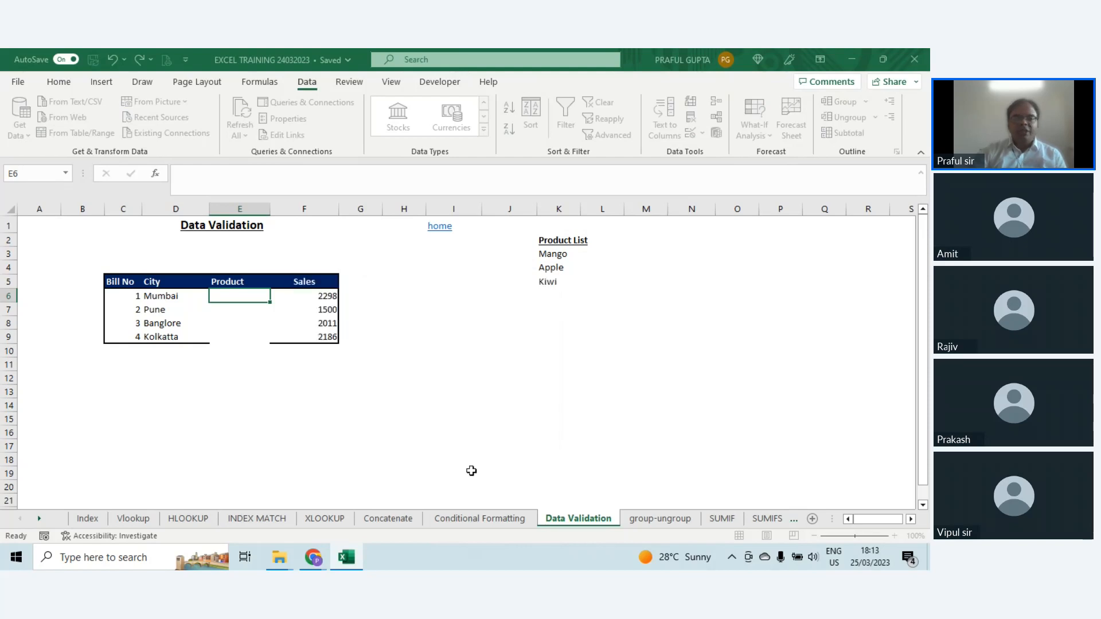
Step: Copy cell E6 onto E6:E9 so all Product cells share the list validation, and select E6
key(ctrl+c)
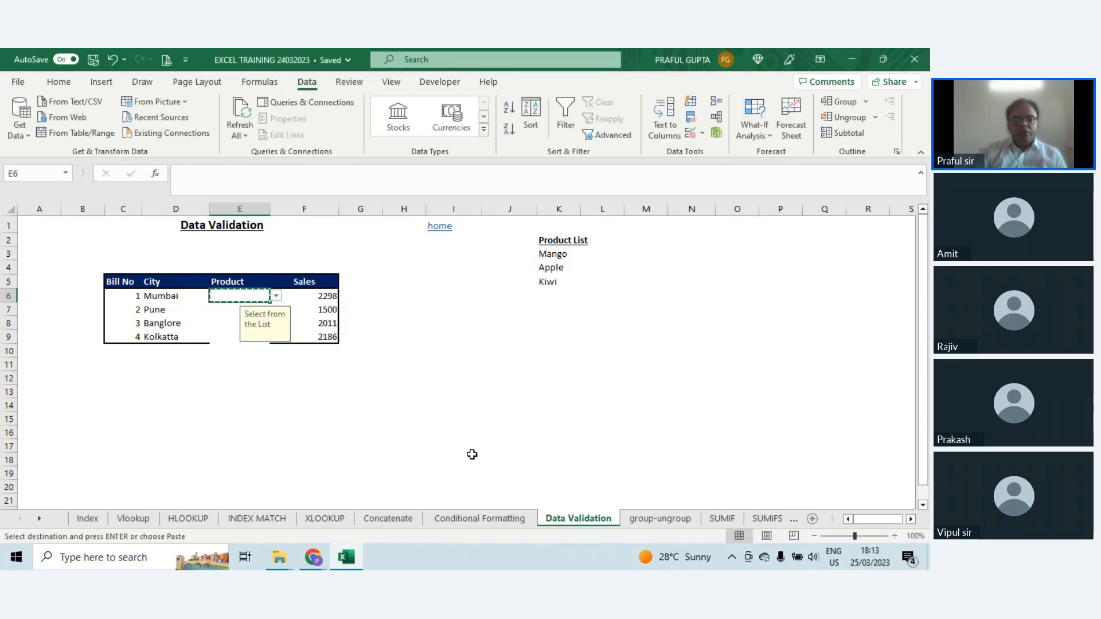
key(shift+Down)
key(shift+Down)
key(shift+Down)
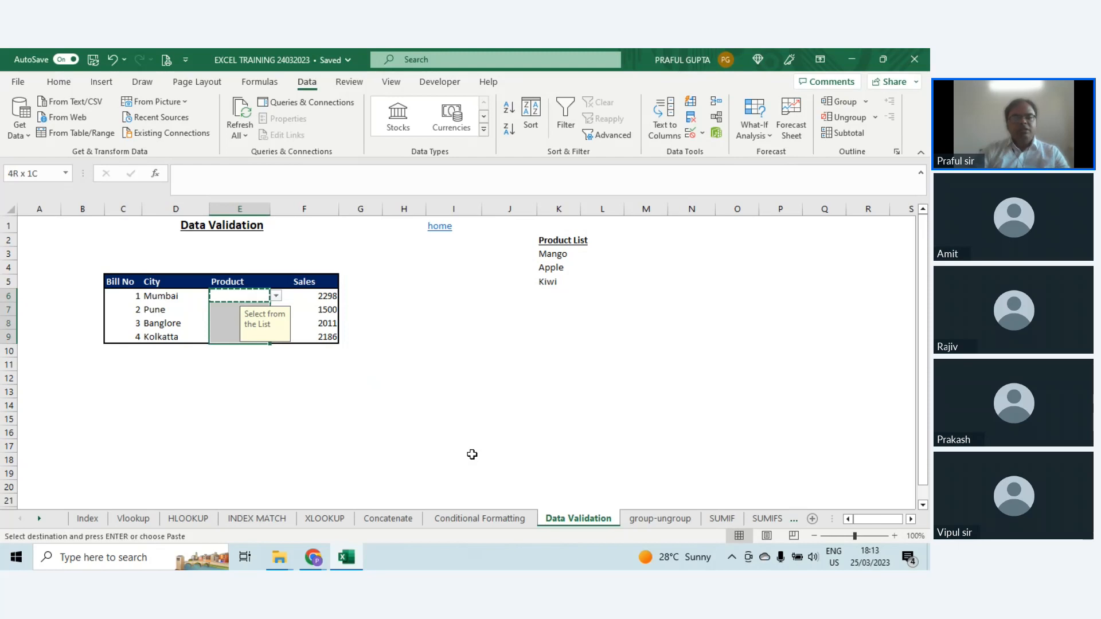
key(Return)
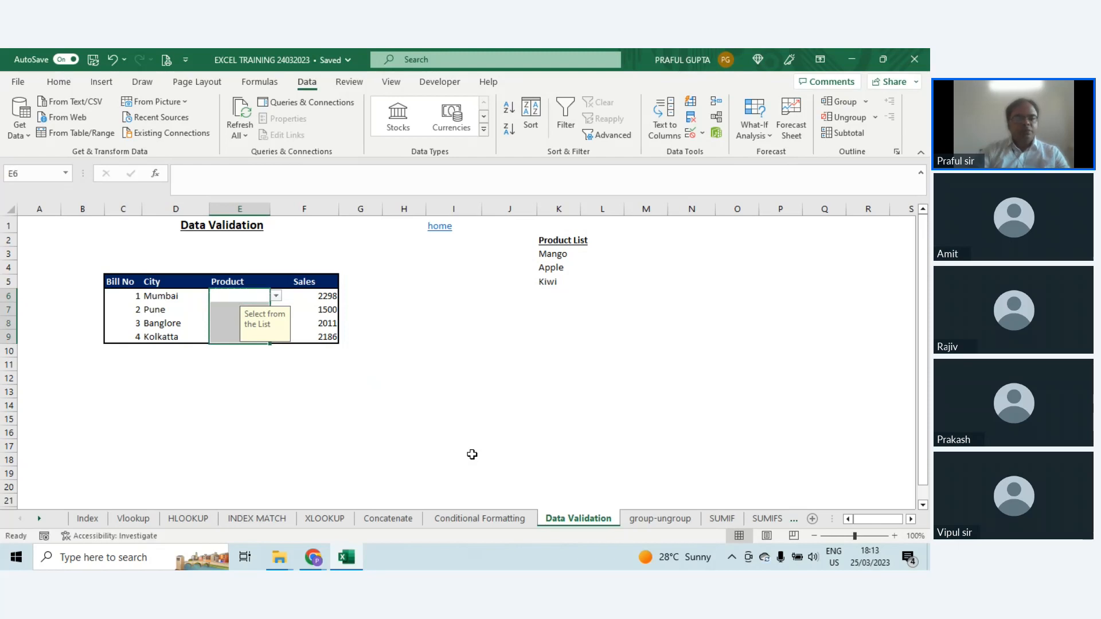
click(232, 296)
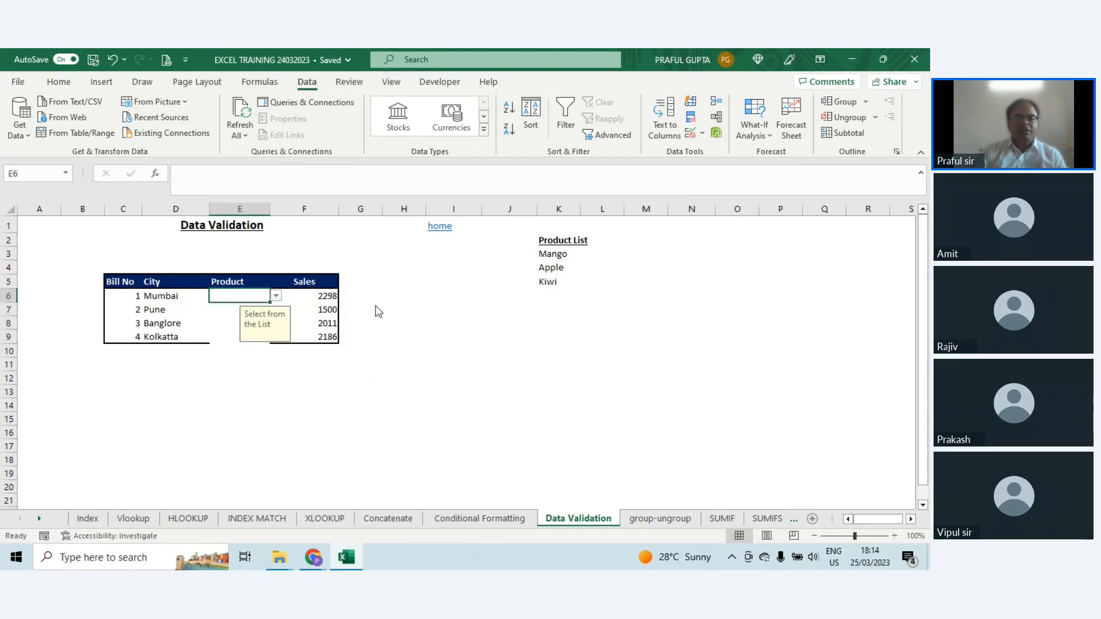
Step: Move the input message beside the Sales column and choose Apple for cell E6 from its drop-down list
drag(243, 337, 356, 314)
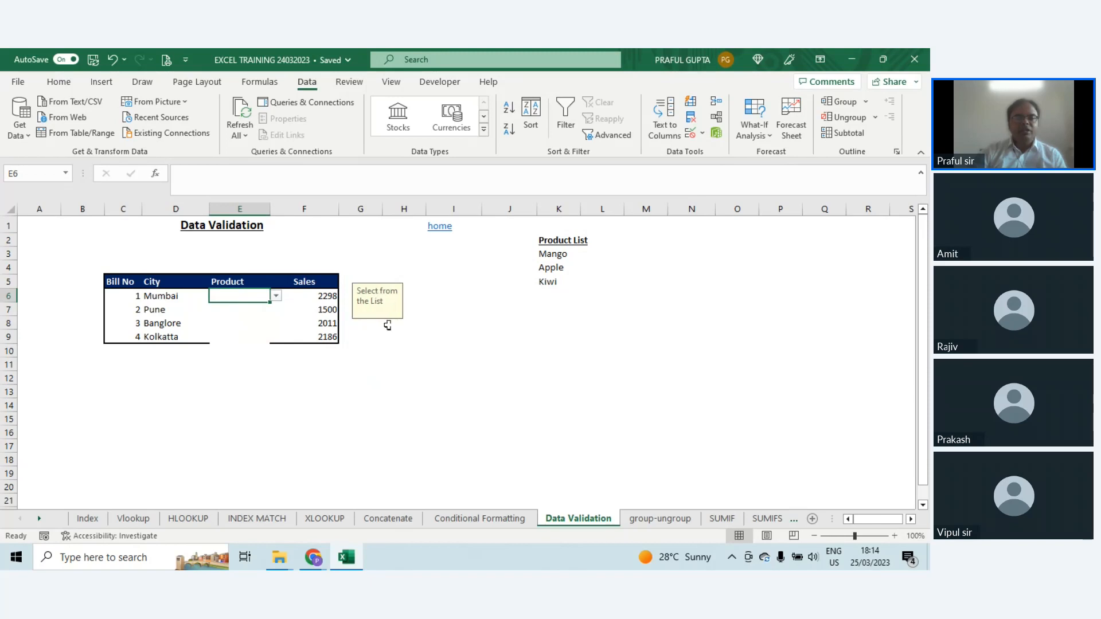
click(276, 295)
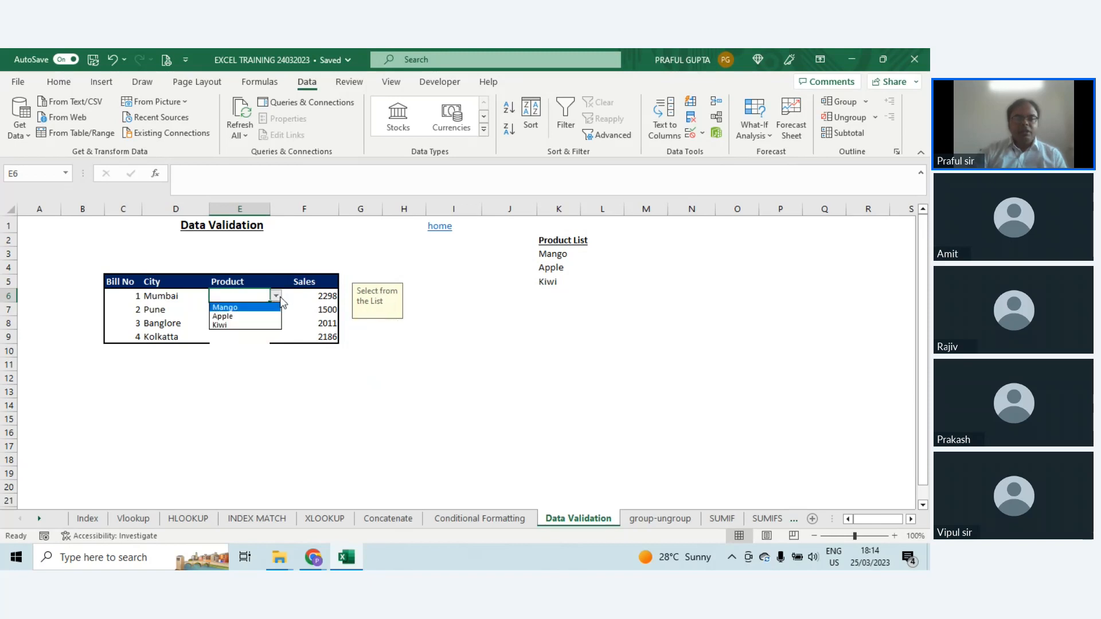
click(245, 316)
click(246, 308)
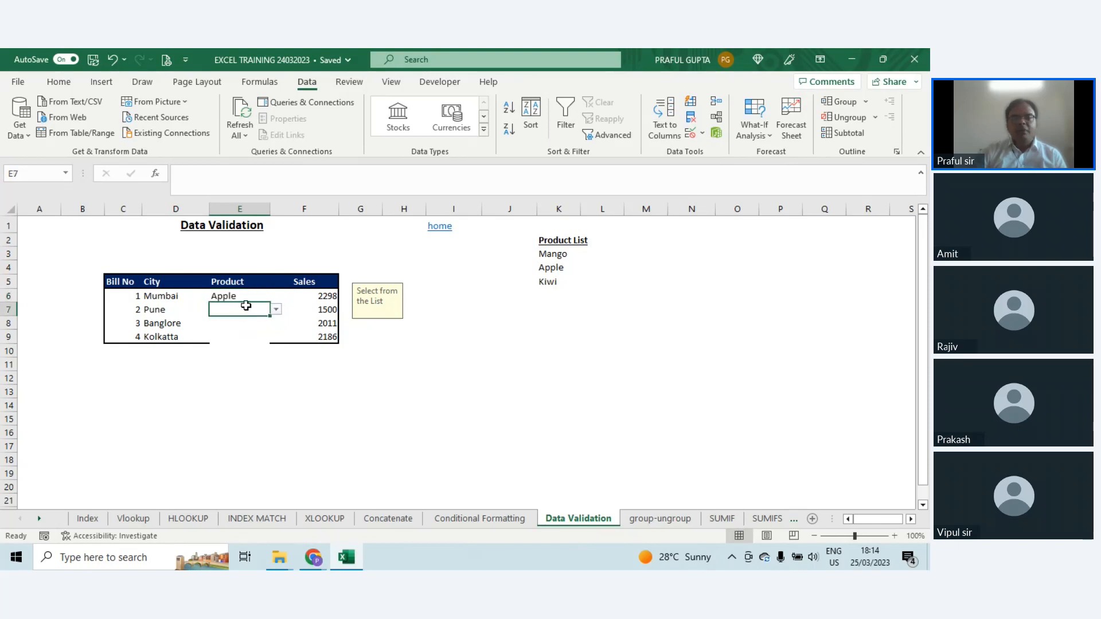
Step: Try to enter "kkkd" in E6 to test the validation, move the error alert off the table, and cancel the entry
click(246, 296)
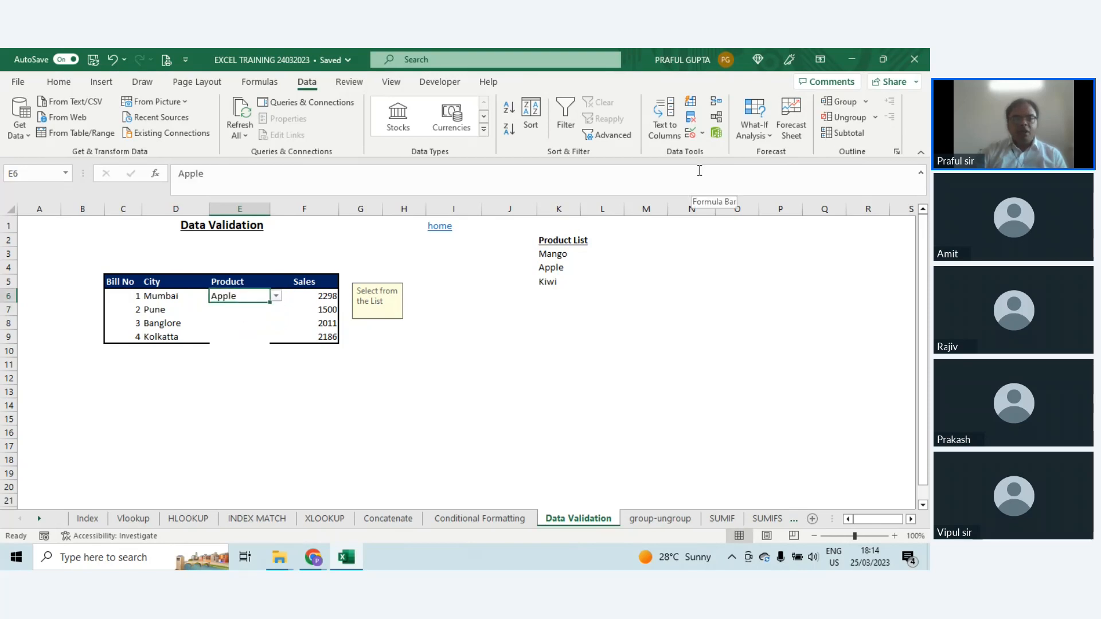
text(kkkd)
key(Return)
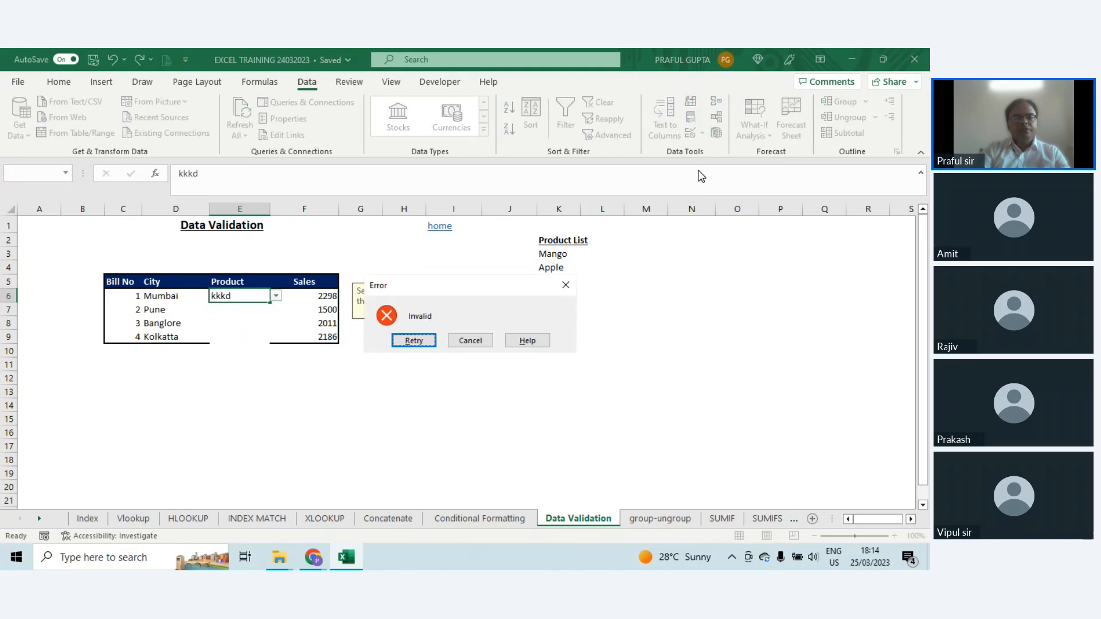
drag(438, 290, 523, 374)
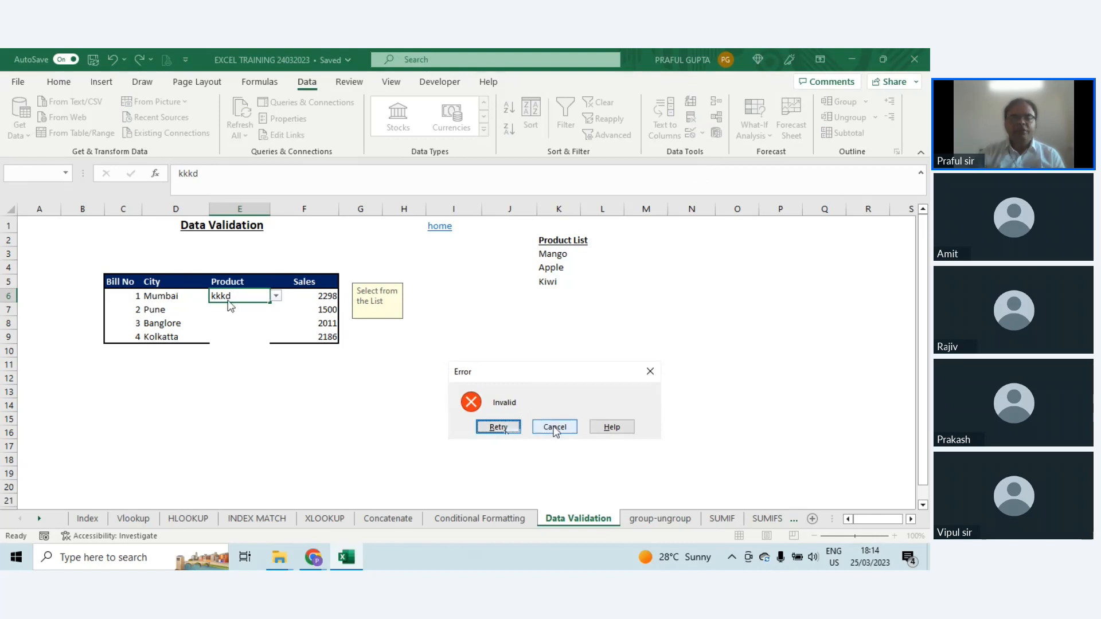
click(555, 428)
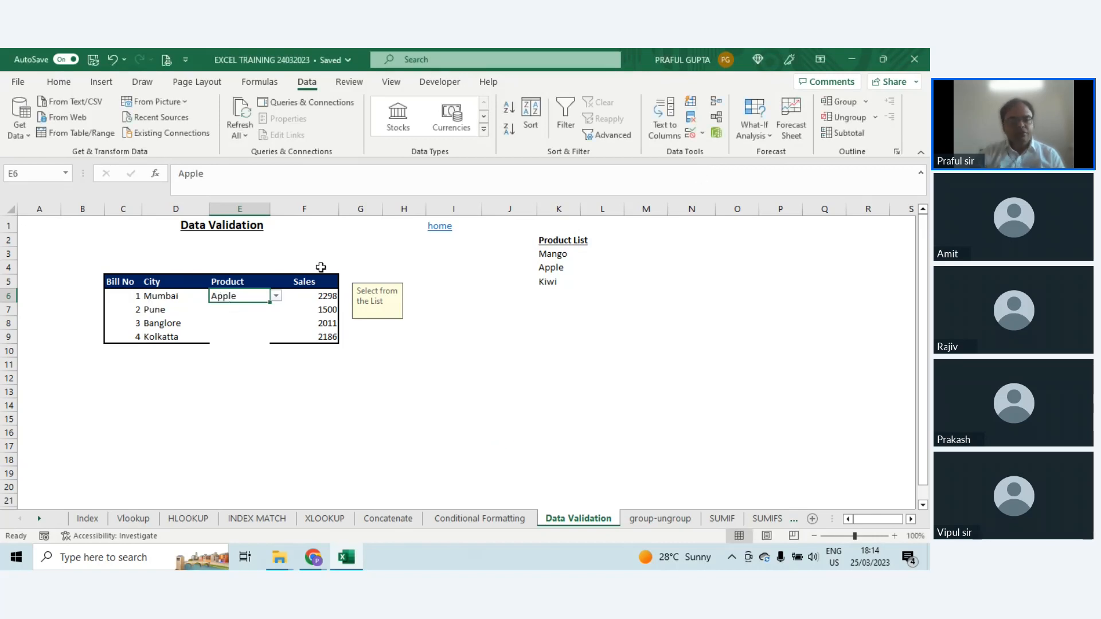
click(277, 296)
click(216, 347)
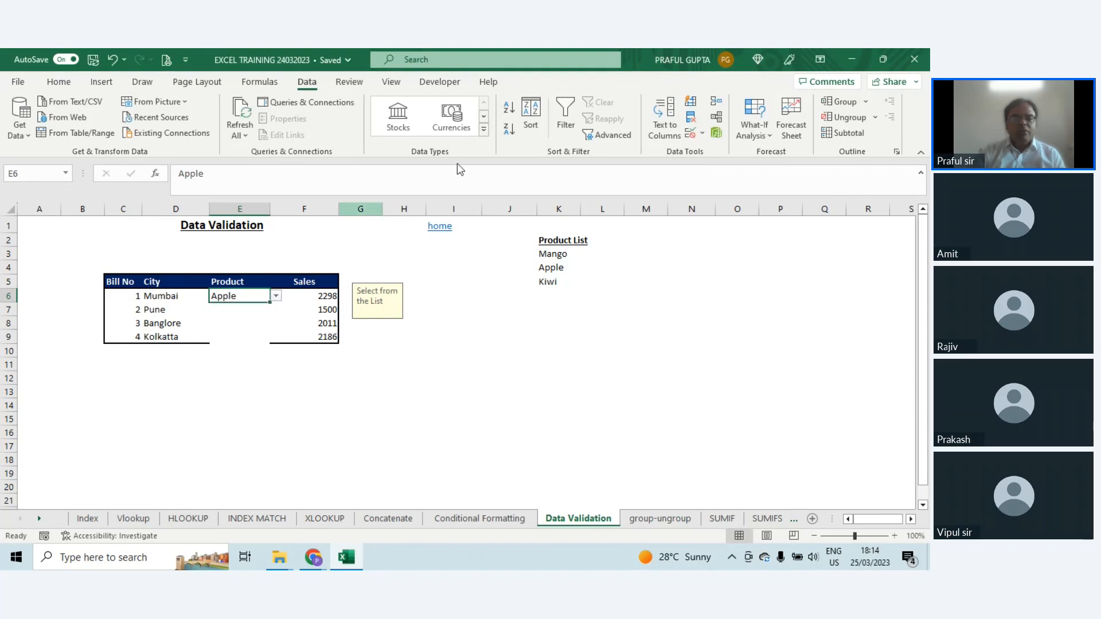
click(691, 119)
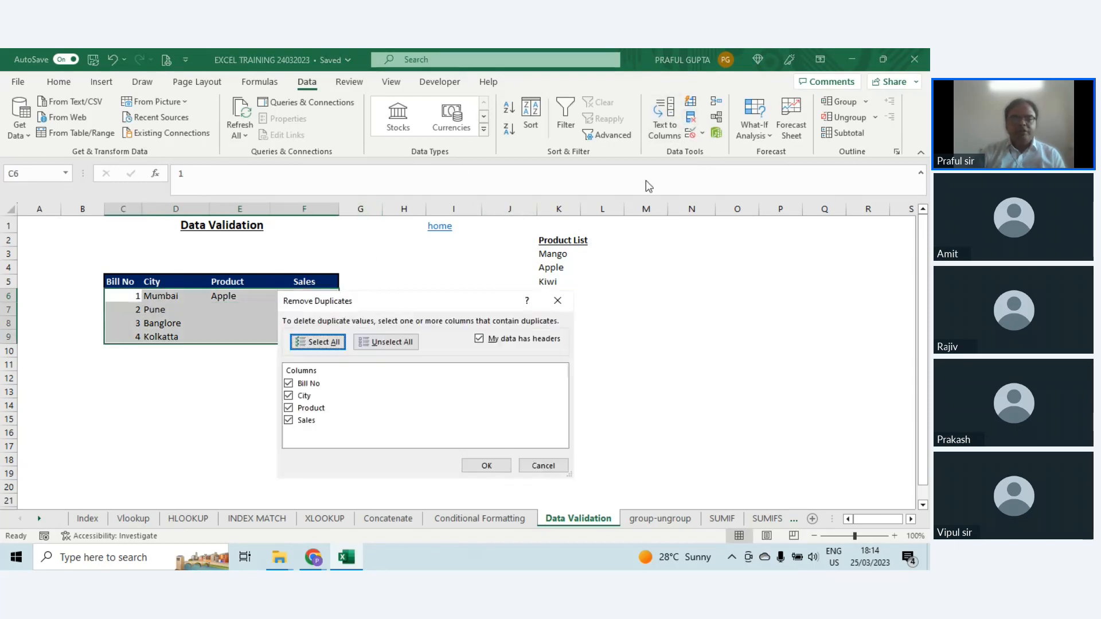
click(548, 466)
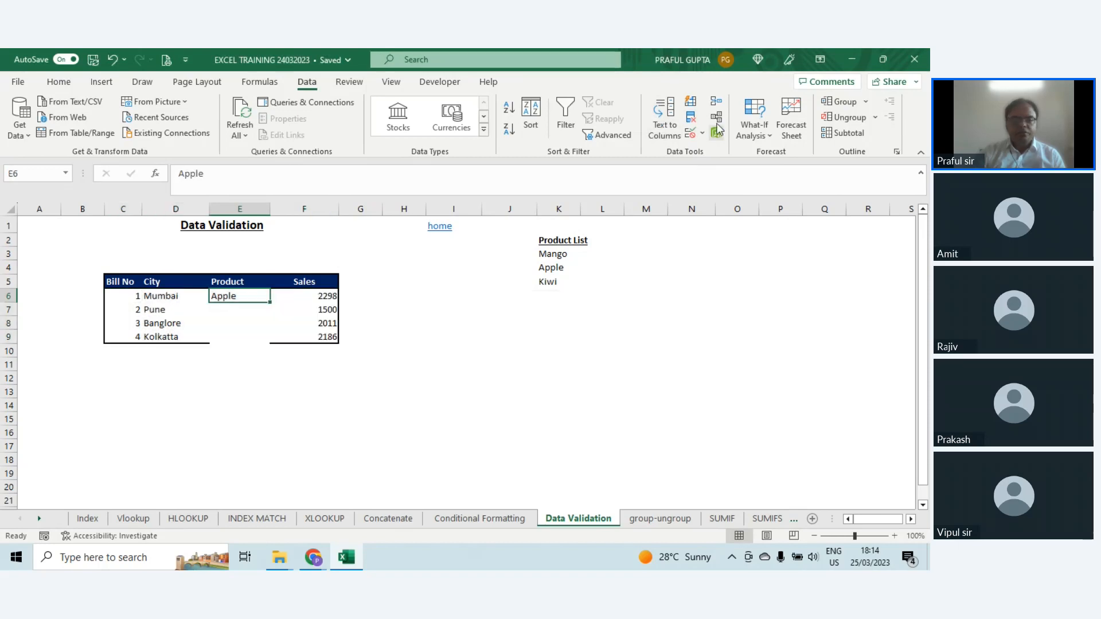
click(716, 131)
click(542, 469)
click(236, 391)
click(692, 119)
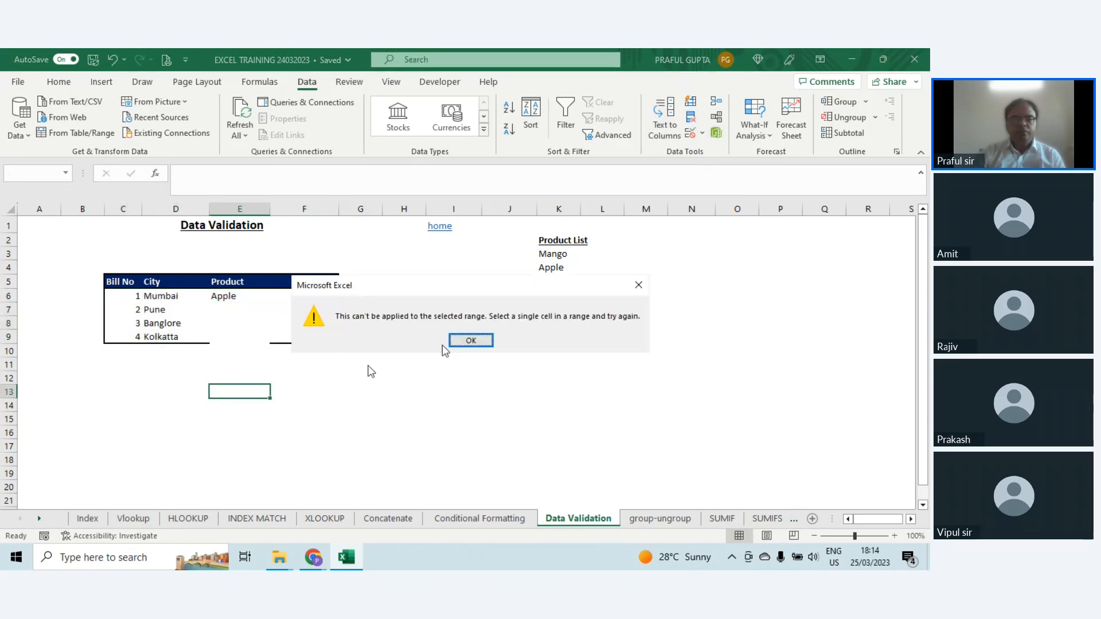
click(471, 341)
Step: Examine the value types Data Validation allows for cell H6, and leave without applying a rule
click(404, 296)
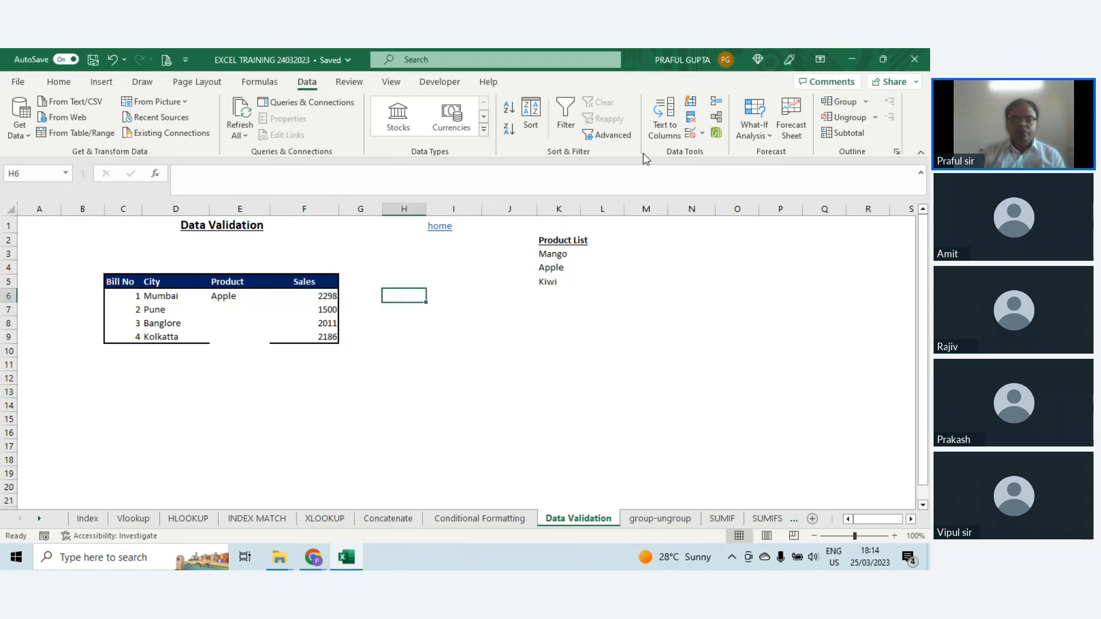
click(691, 134)
drag(385, 290, 386, 225)
click(318, 238)
click(377, 281)
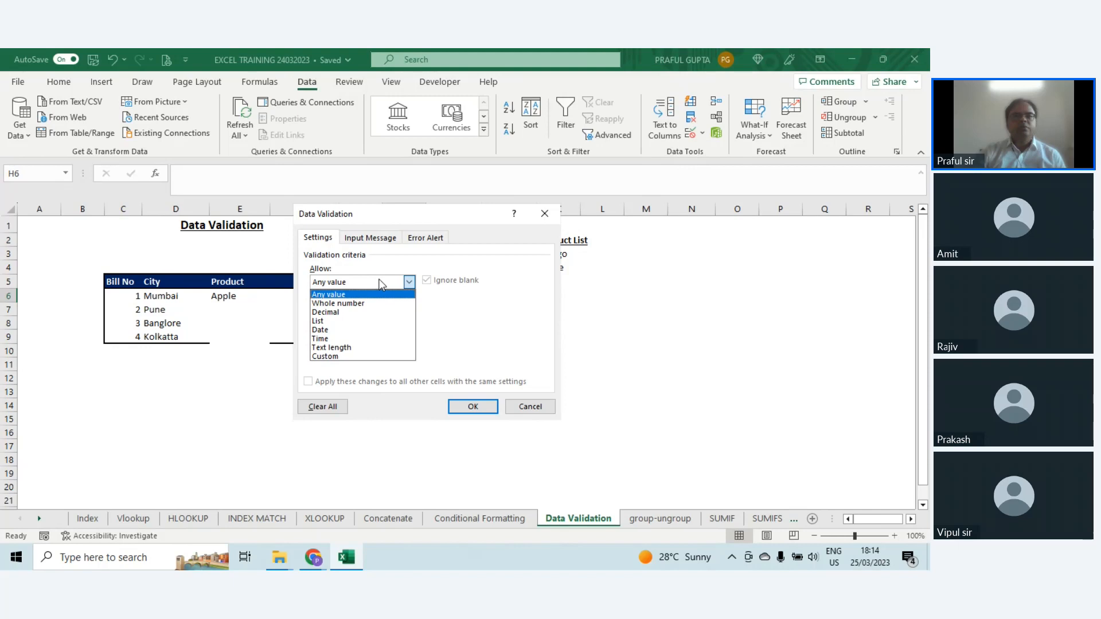
click(523, 411)
click(527, 410)
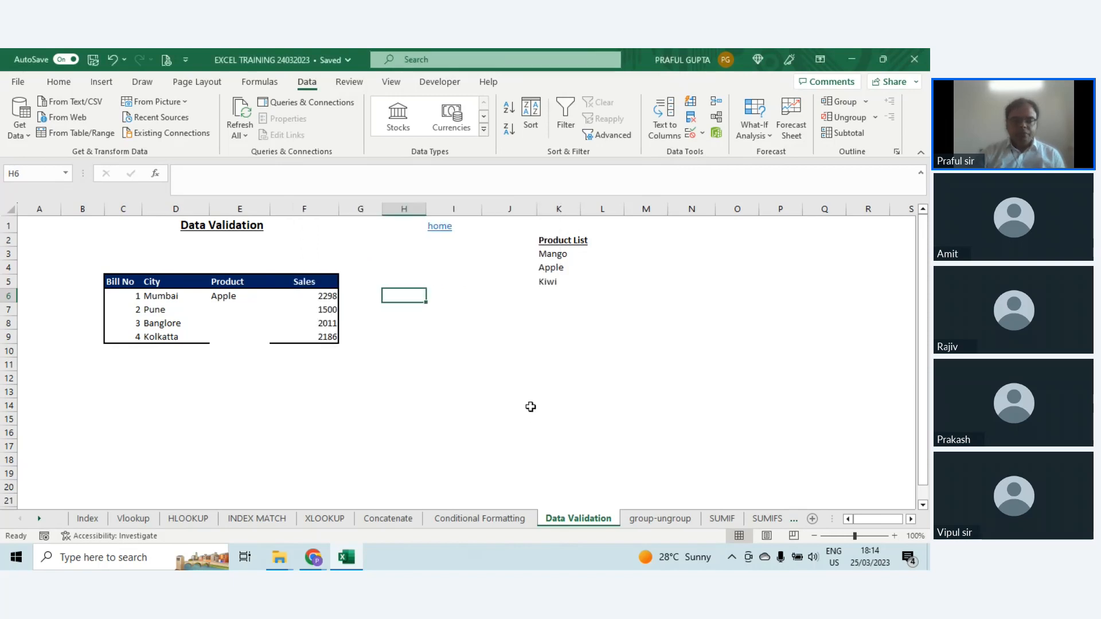
Step: Define the name "fruits" for the product names in K3:K5
click(212, 297)
drag(553, 253, 551, 269)
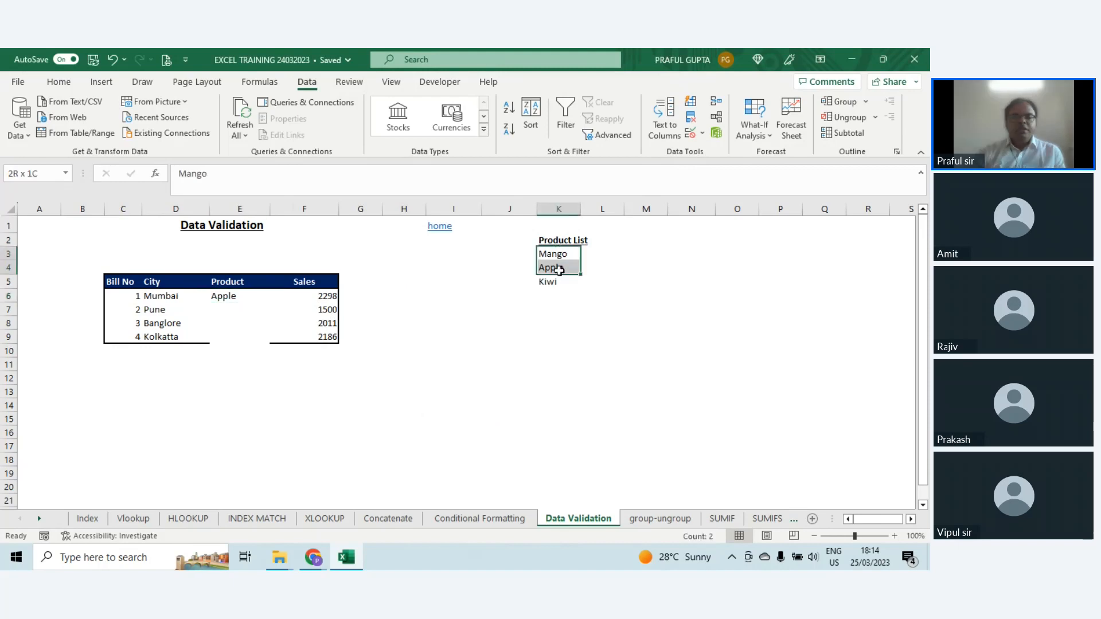
click(229, 297)
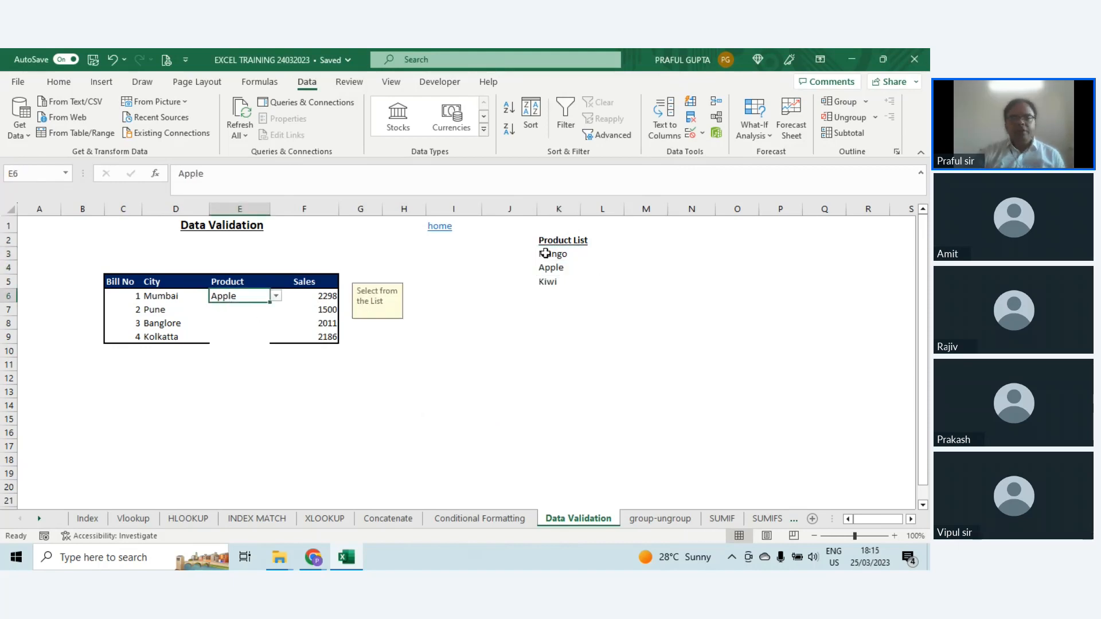
drag(544, 253, 547, 280)
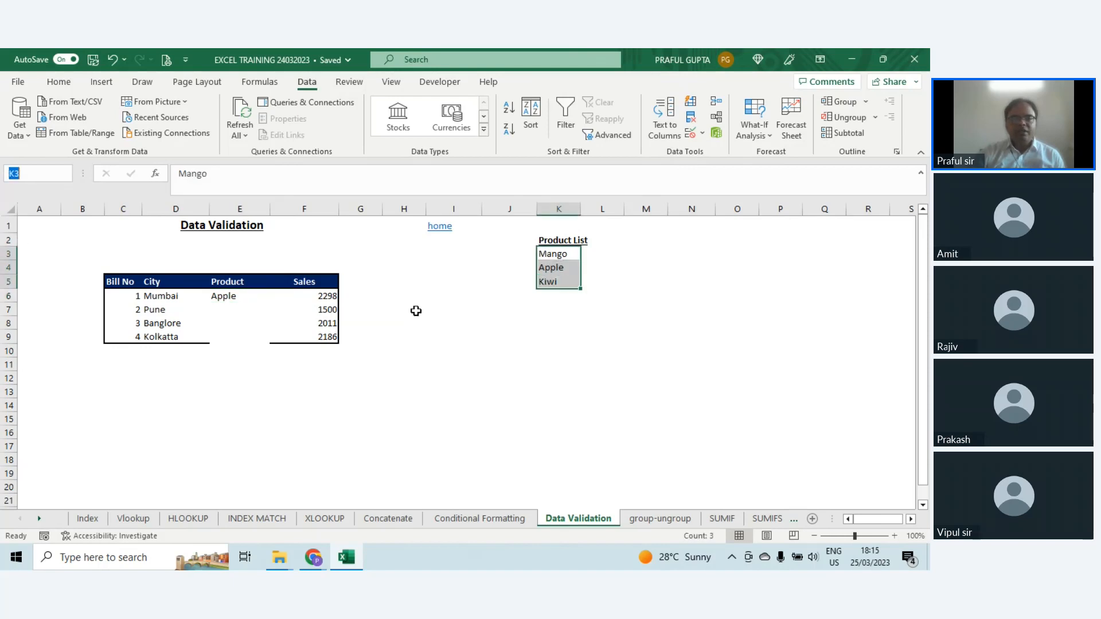
text(fruits)
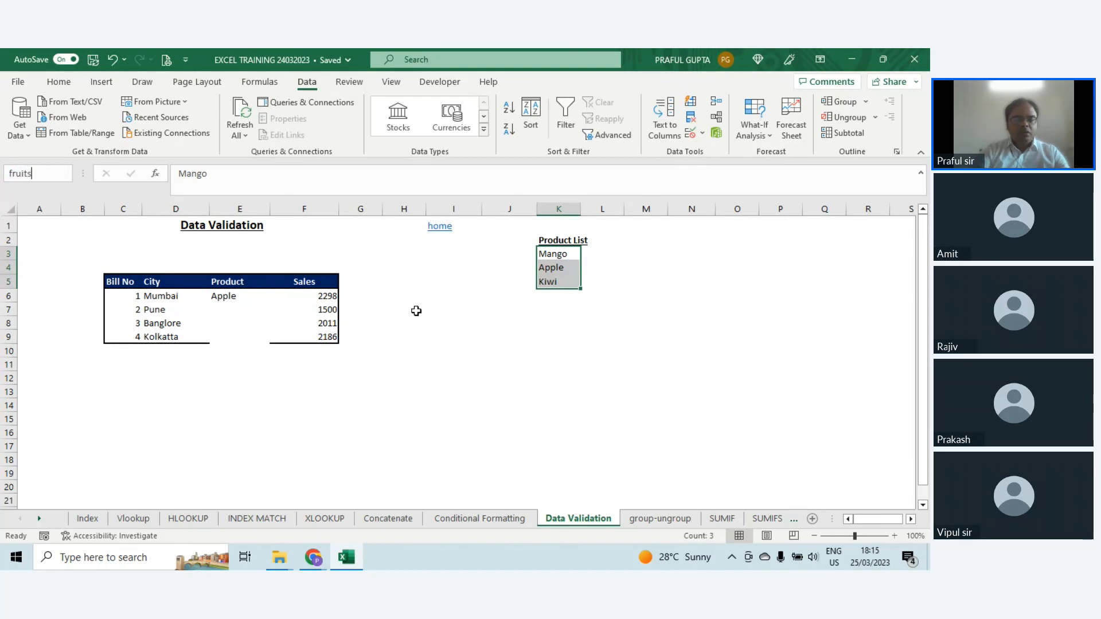
key(Return)
Step: Check the workbook's defined names and which range the name "fruits" refers to in the Name Manager
click(512, 336)
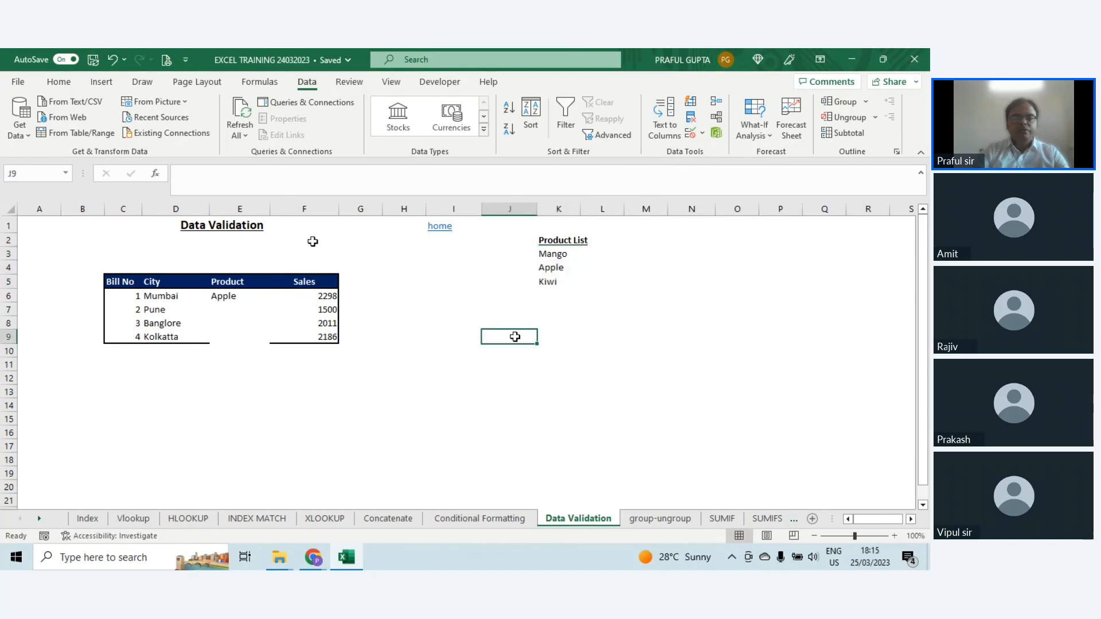
click(66, 176)
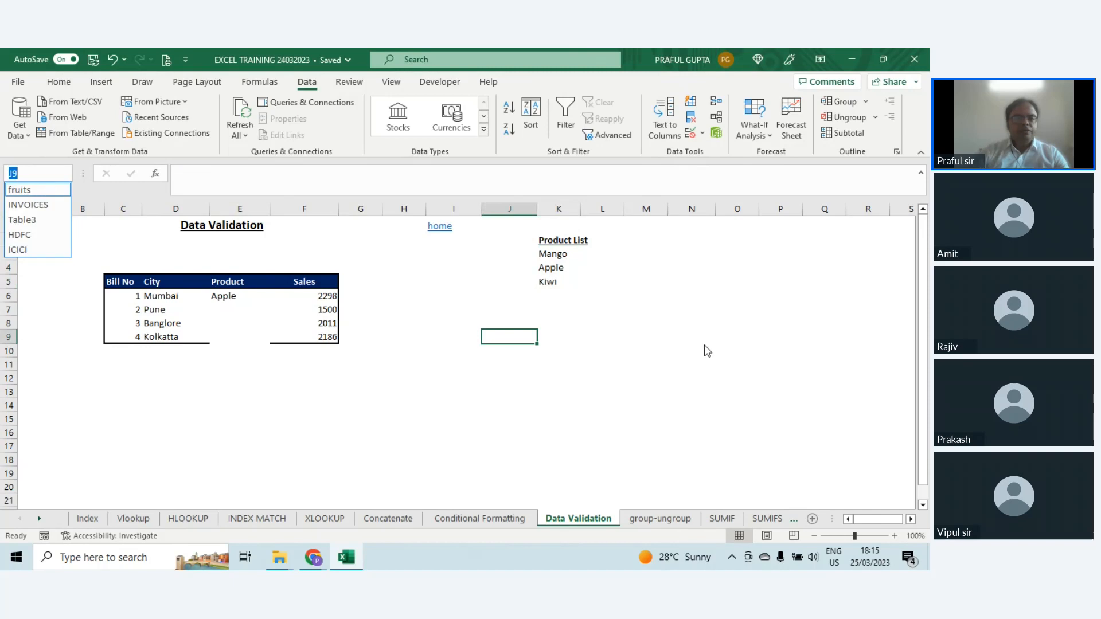
click(653, 346)
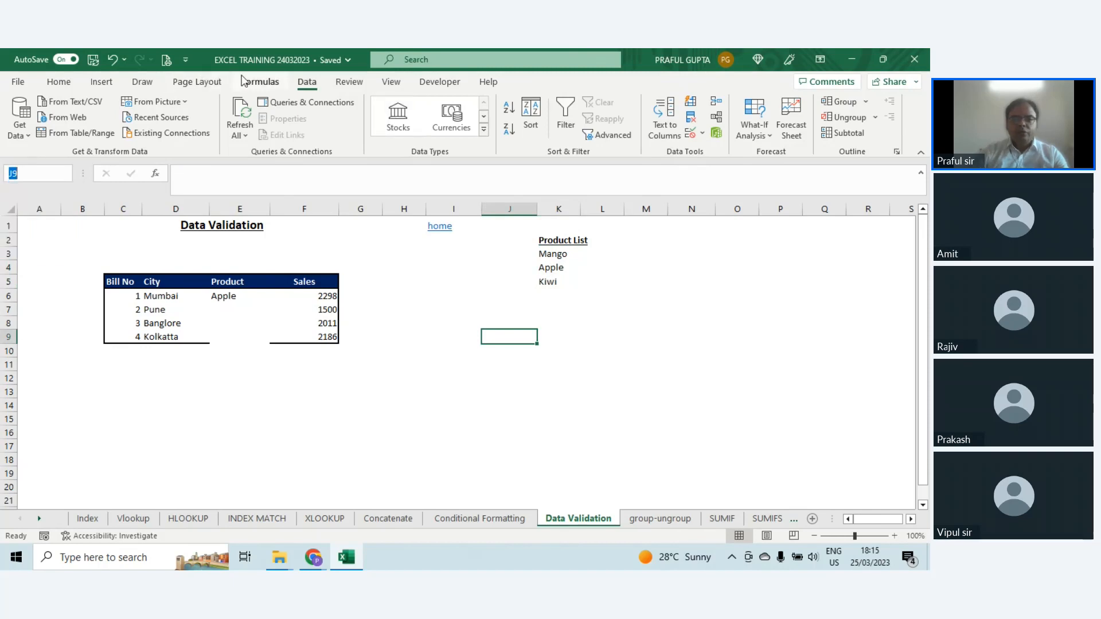
click(259, 83)
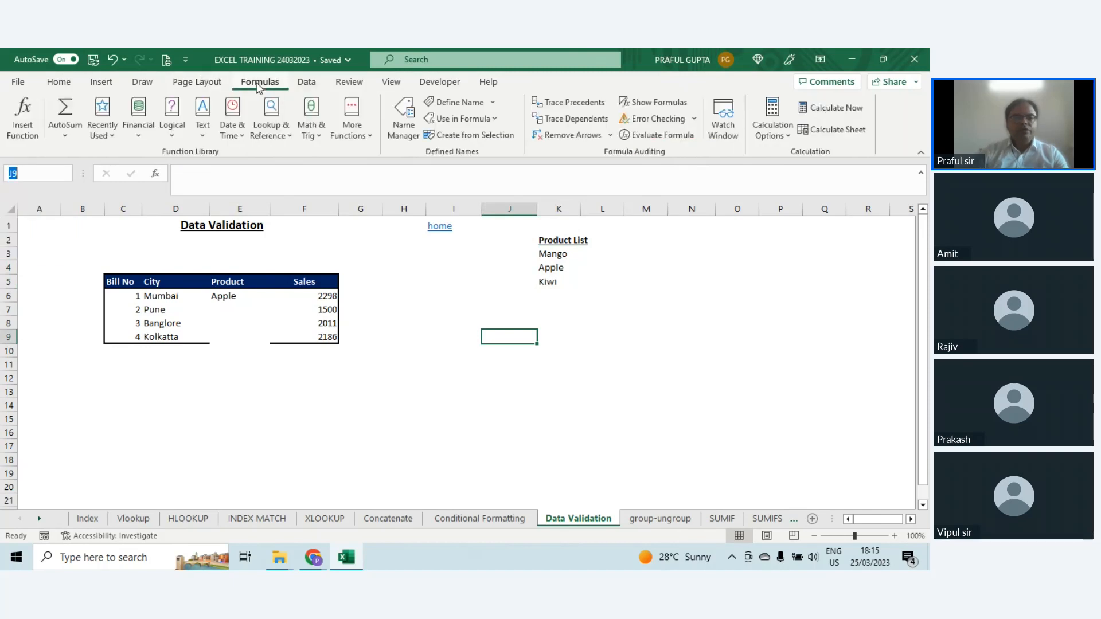
click(404, 132)
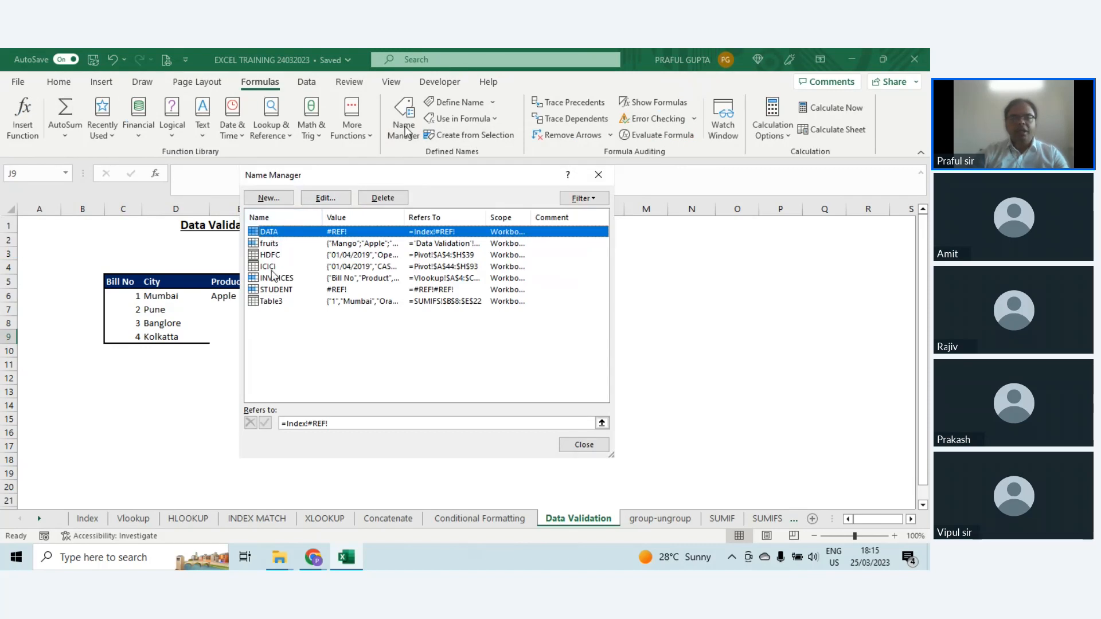
click(272, 246)
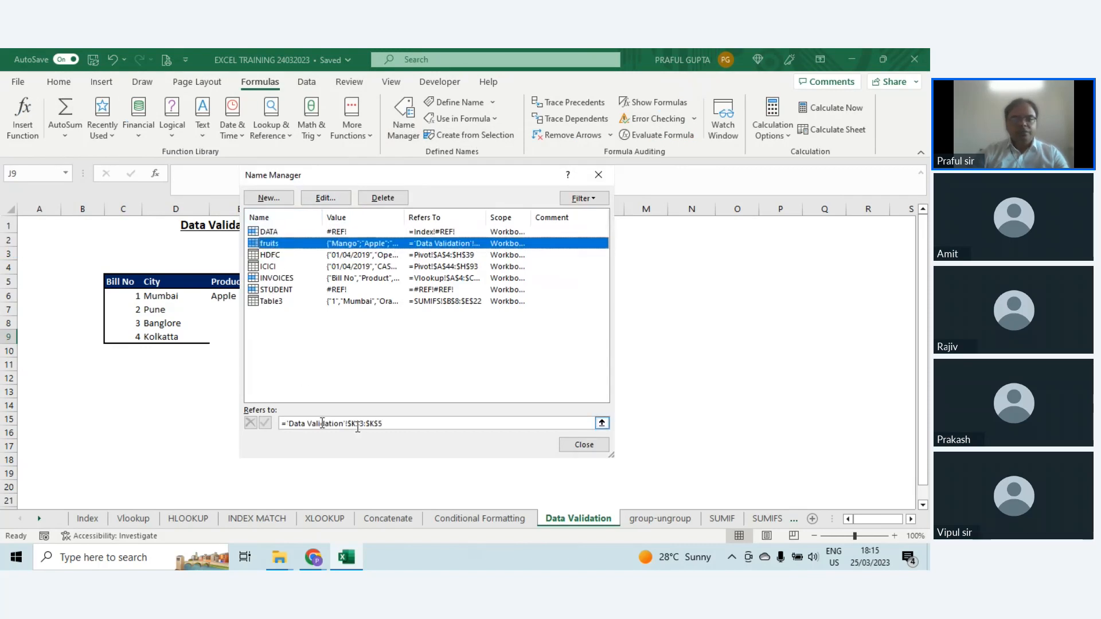
click(581, 447)
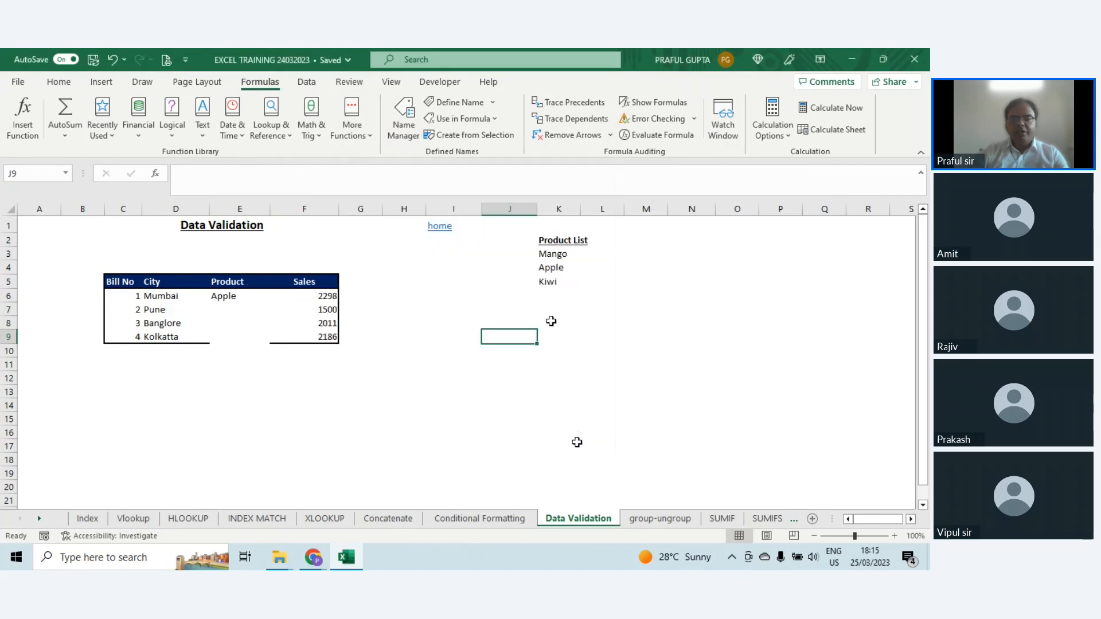
Step: Set the list validation source of the Product cells E6:E9 to =fruits
click(230, 298)
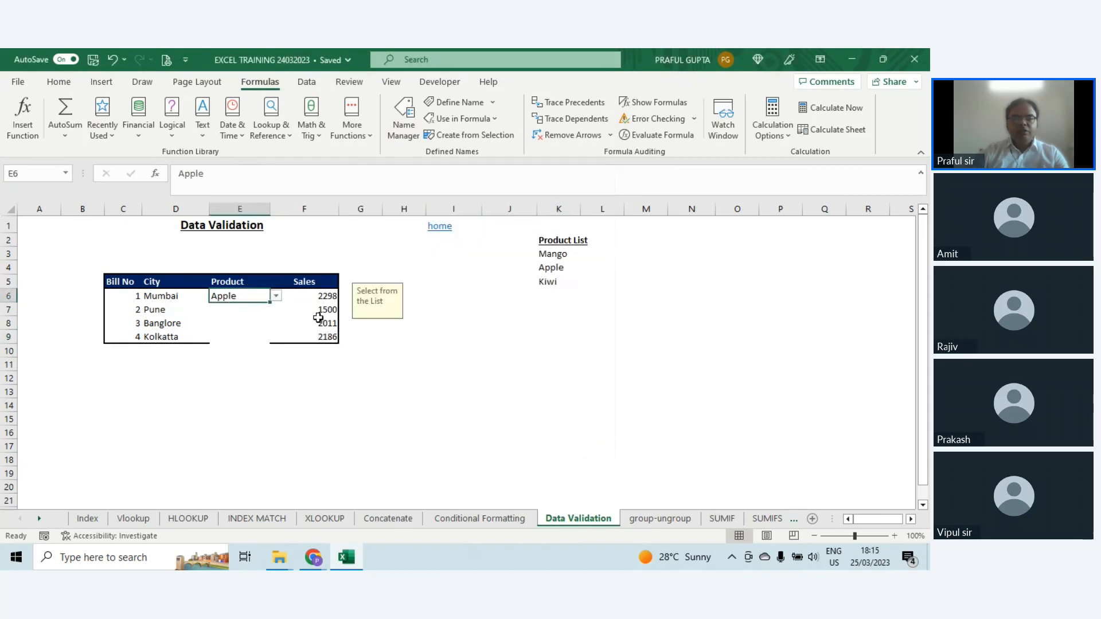
drag(231, 297, 235, 337)
click(307, 82)
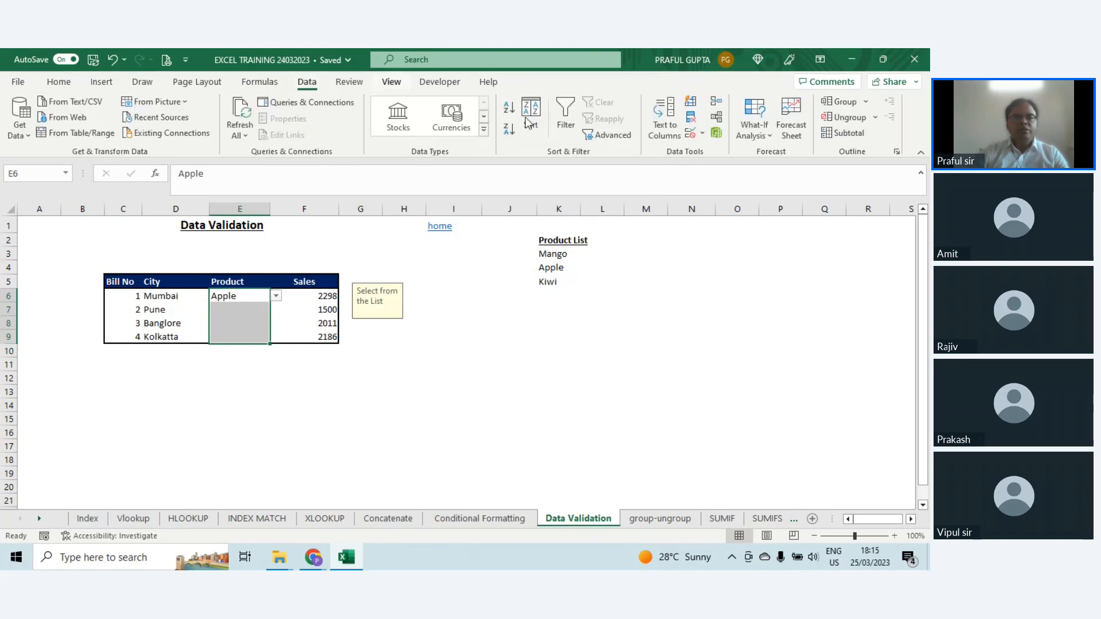
click(690, 135)
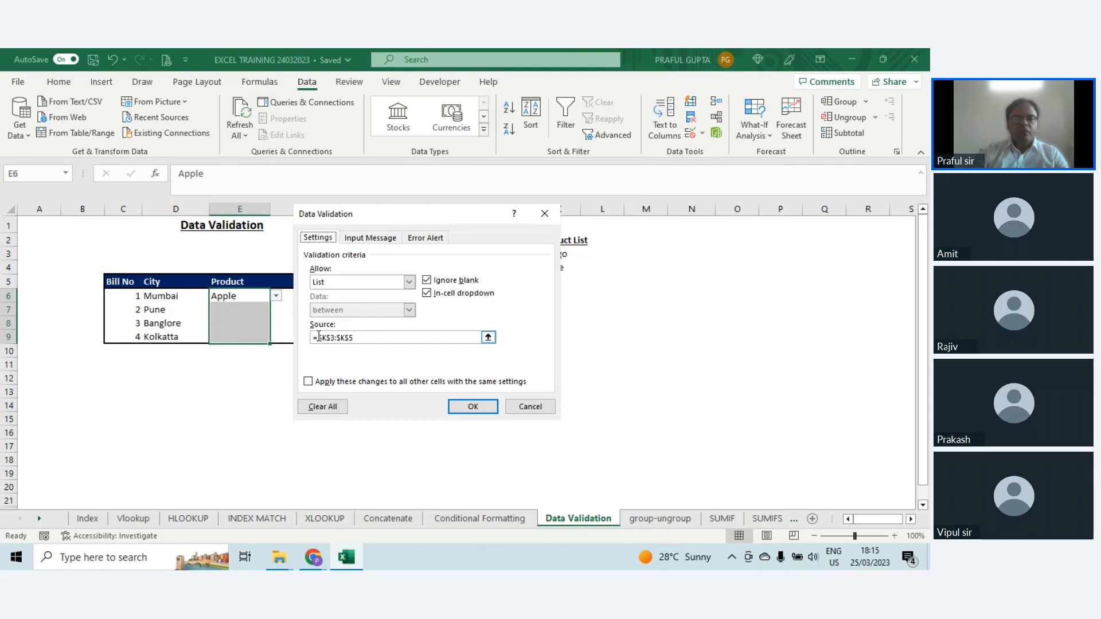
drag(317, 337, 404, 337)
text(fr)
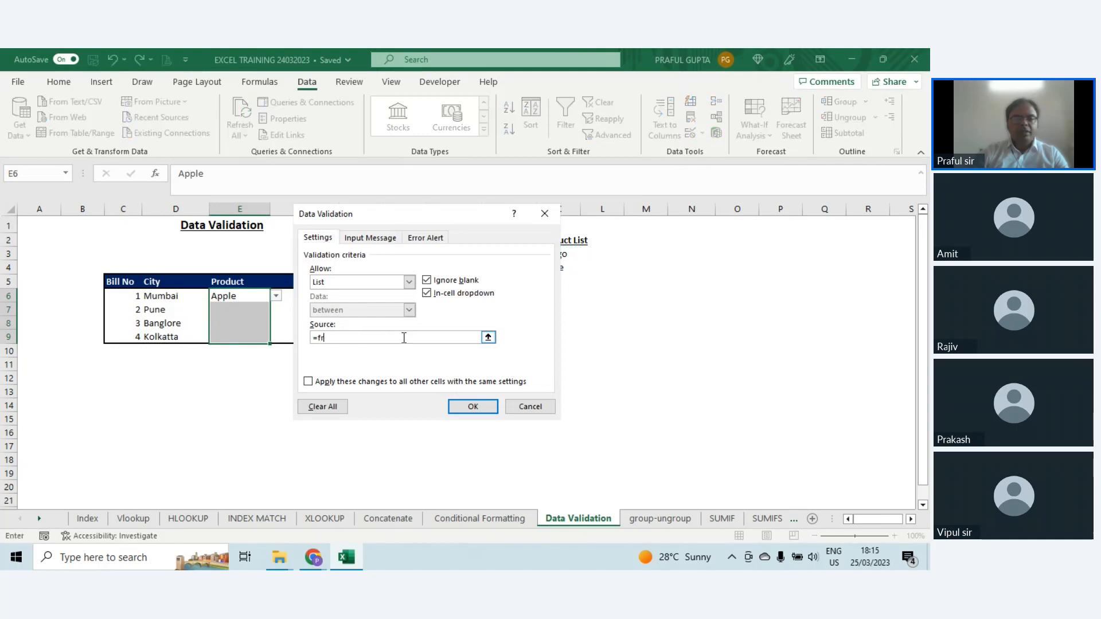
text(uits)
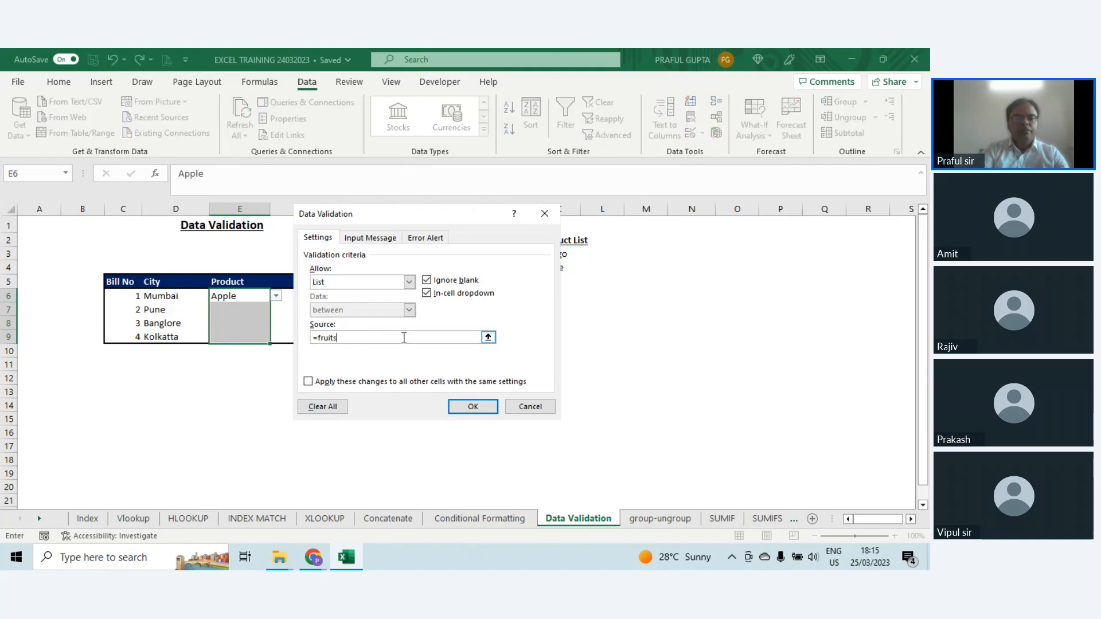
key(Return)
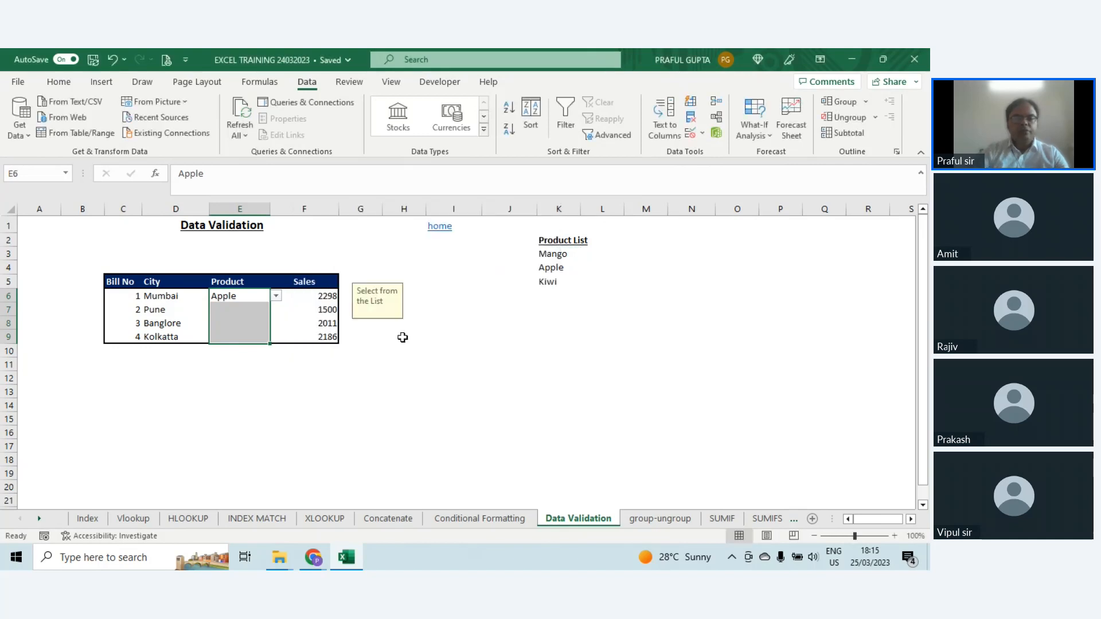
Step: Choose Mango for cell E6 from its drop-down list, and leave E6 selected
click(277, 296)
click(233, 305)
click(601, 350)
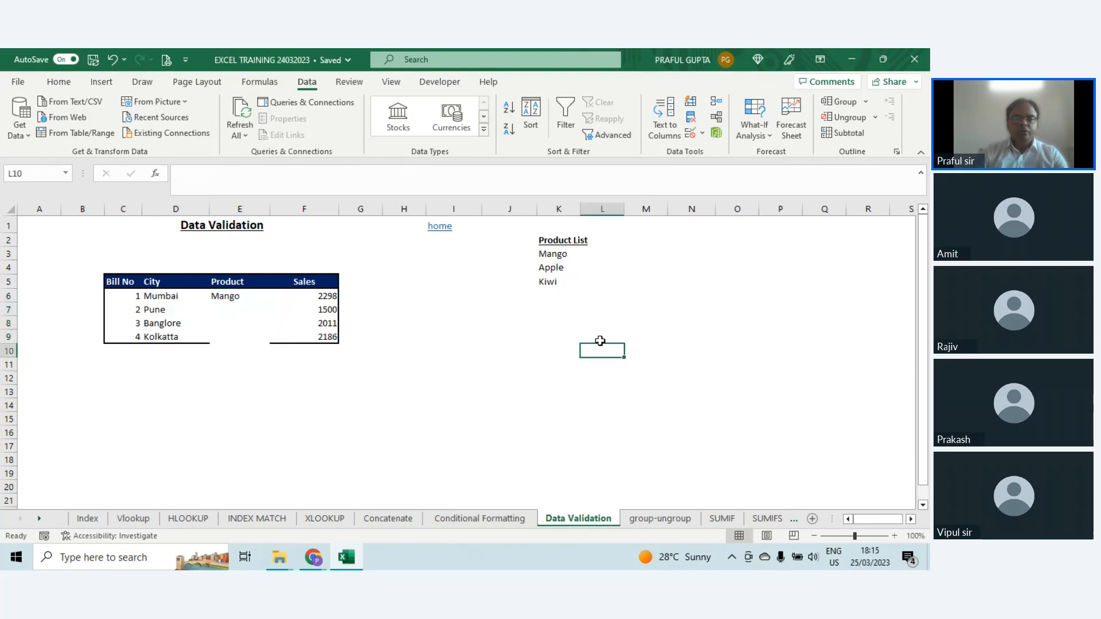
click(498, 337)
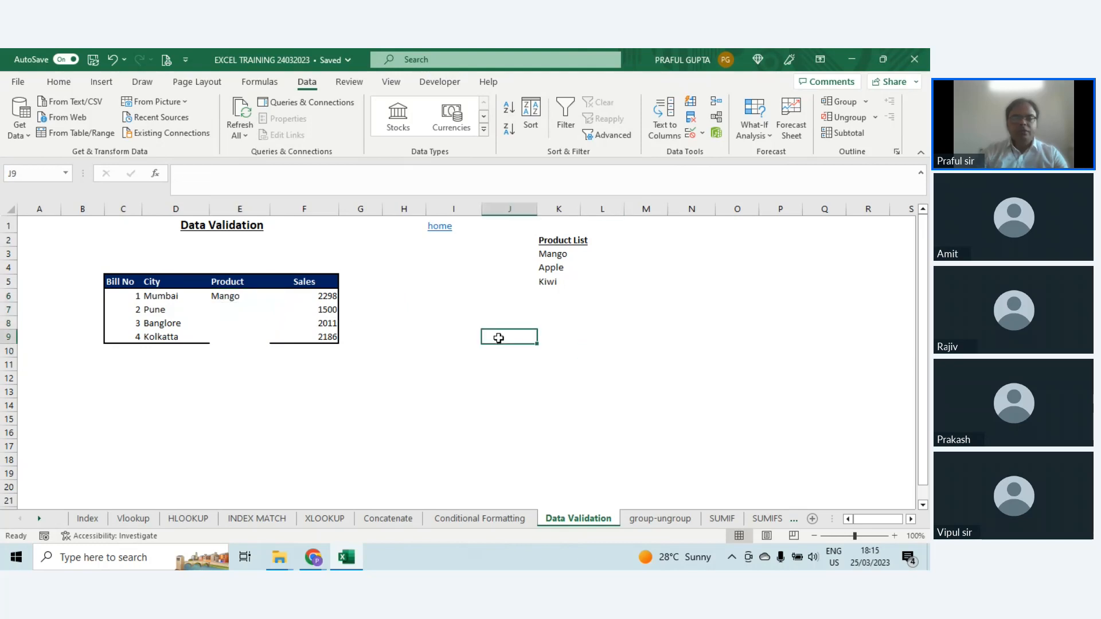
click(219, 300)
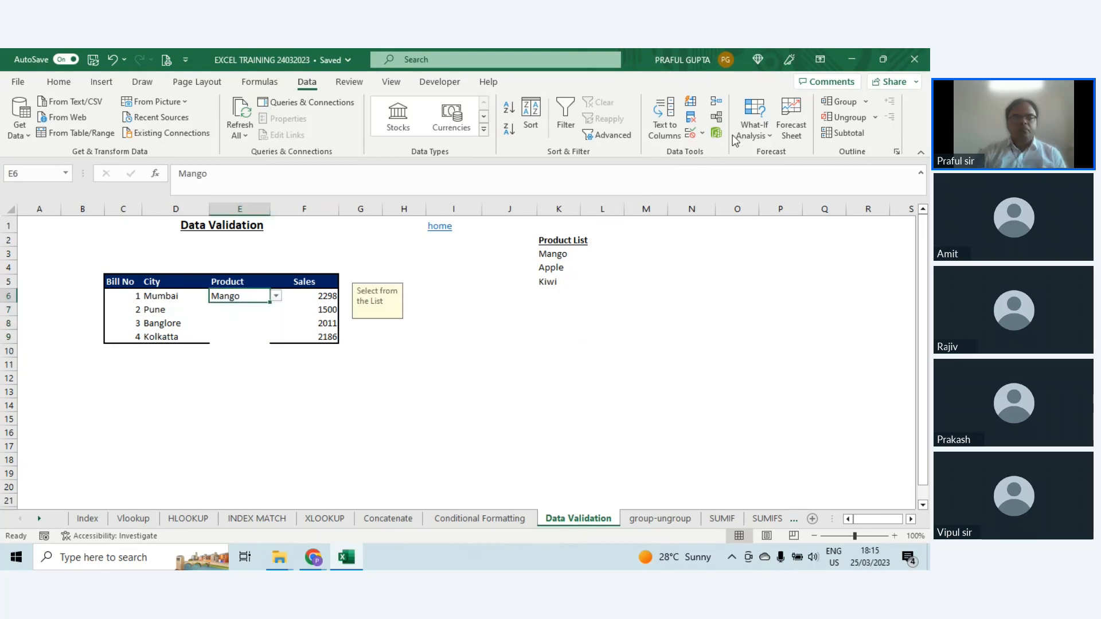
Step: Review the validation source of cell E6 without changing it, and add Orange to the product list in K6
click(689, 136)
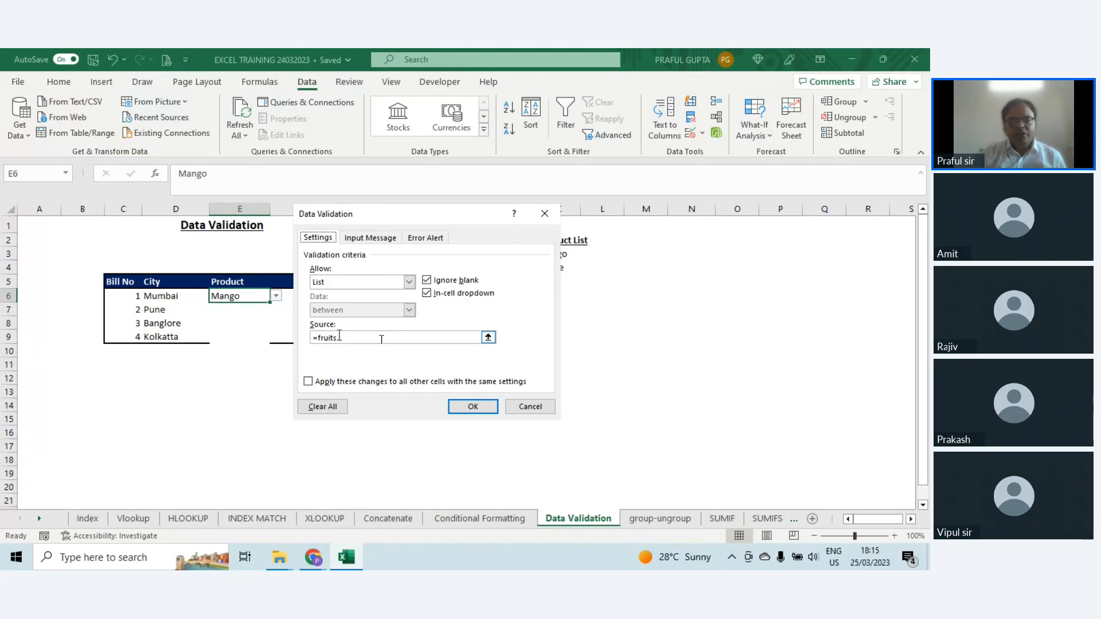
click(530, 406)
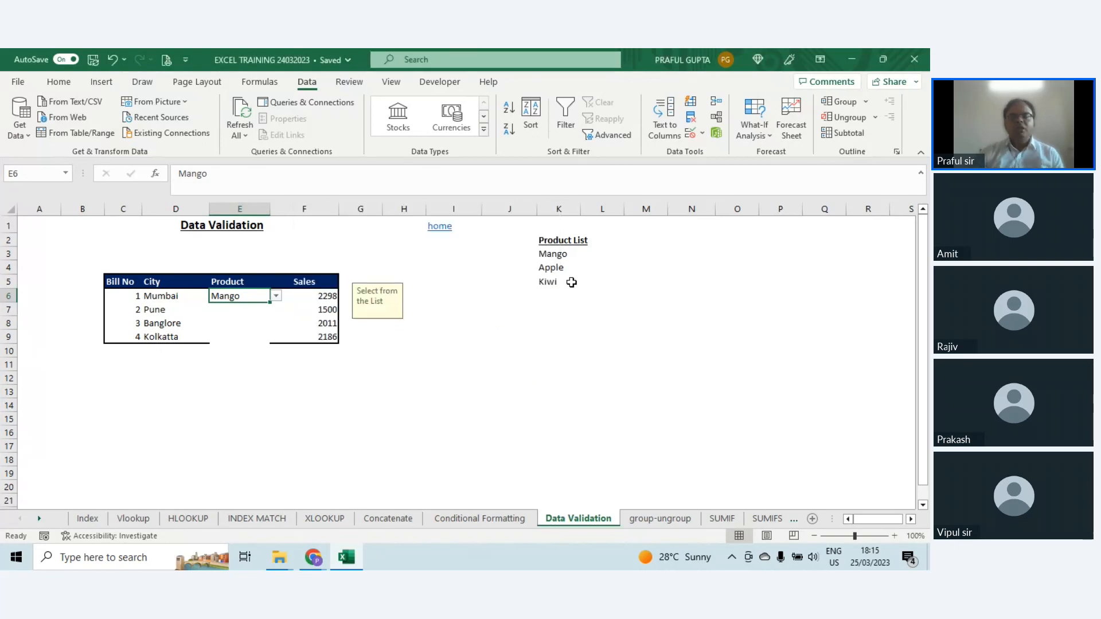
click(553, 295)
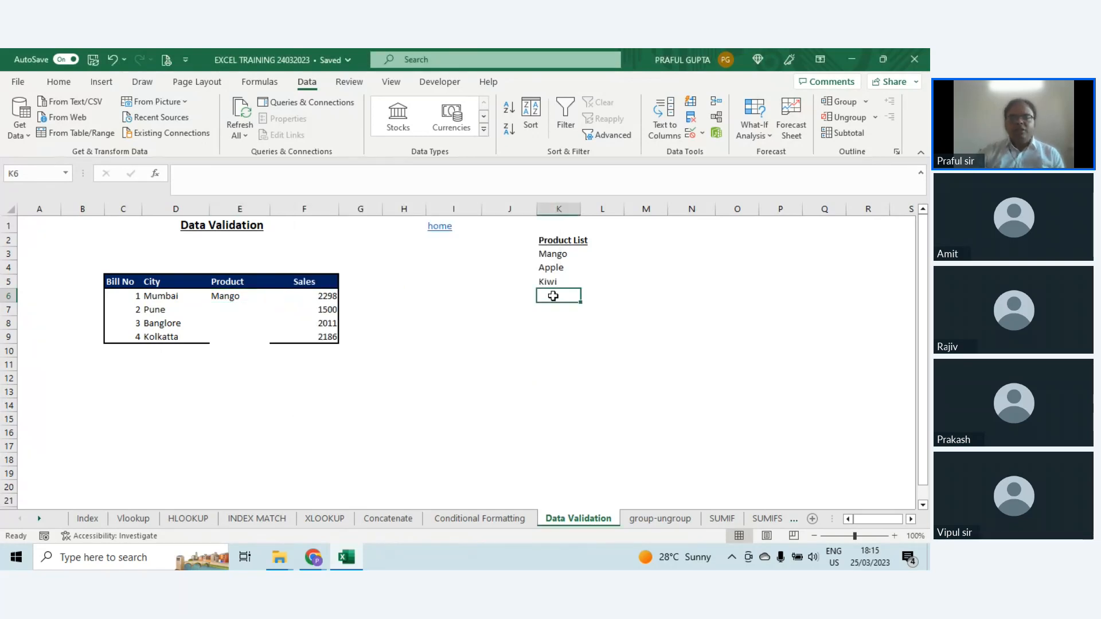
text(O)
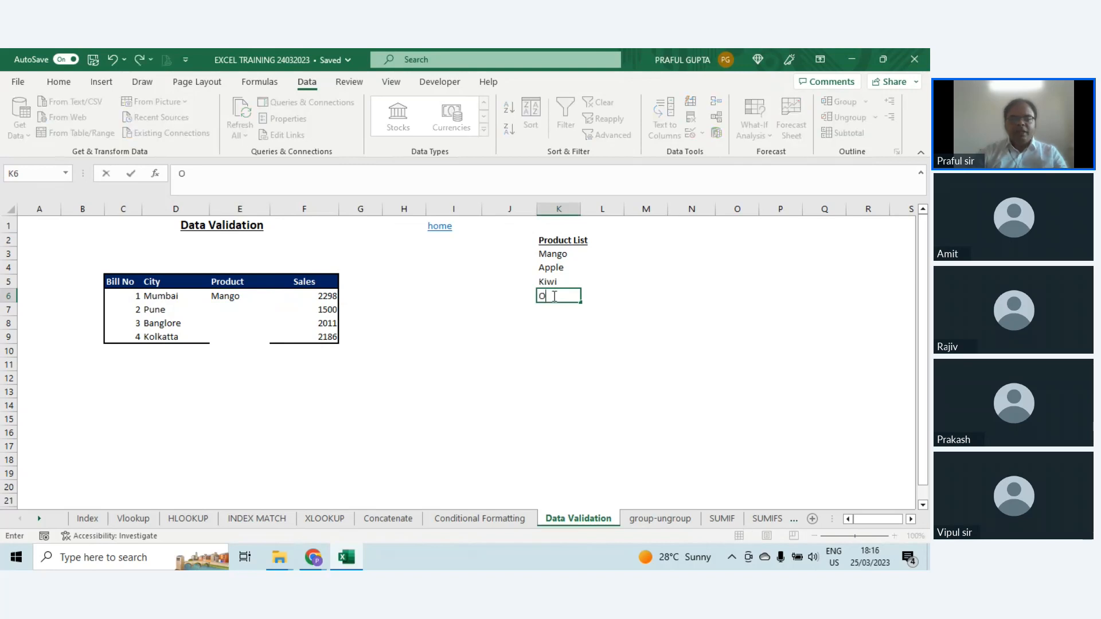
text(range)
key(Return)
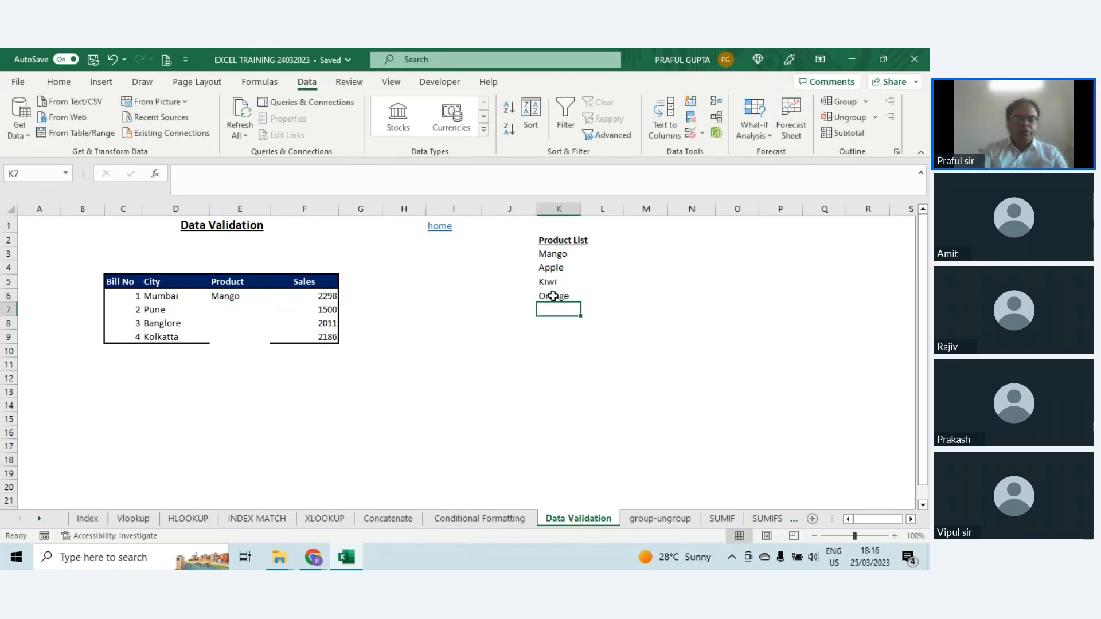
Step: Extend the range of the defined name "fruits" to K3:K6 on the Data Validation sheet in the Name Manager
drag(540, 255, 551, 295)
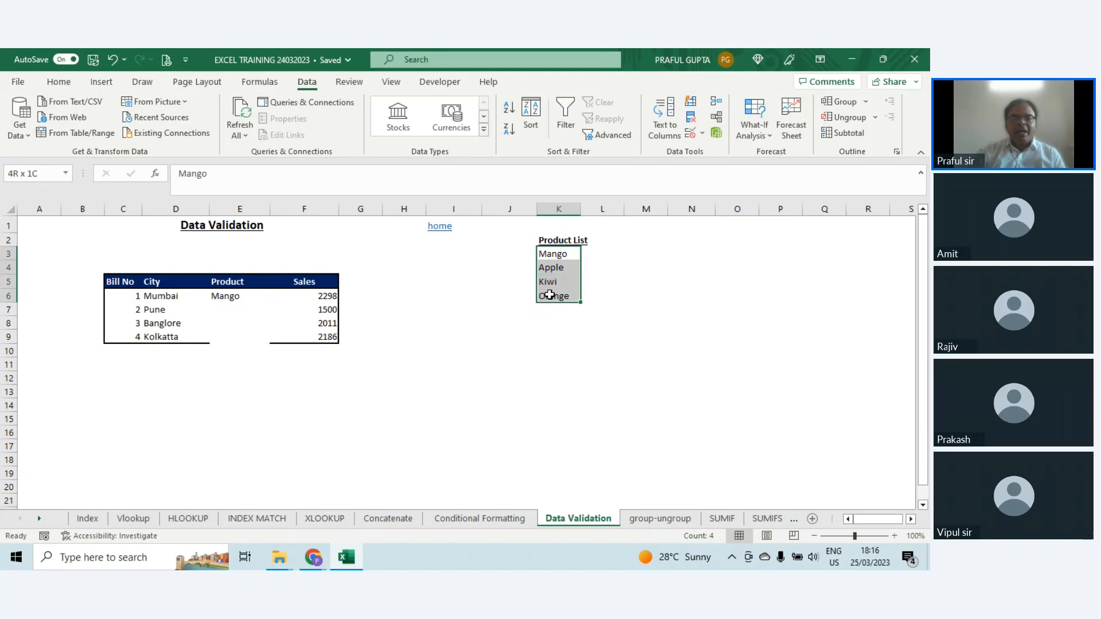
click(258, 302)
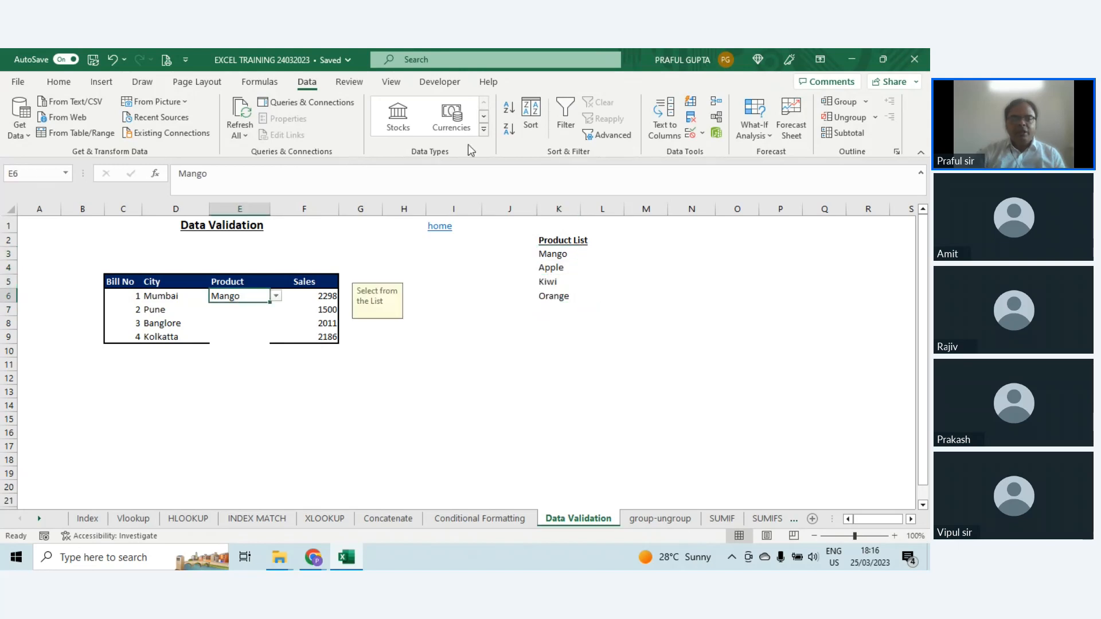
click(260, 81)
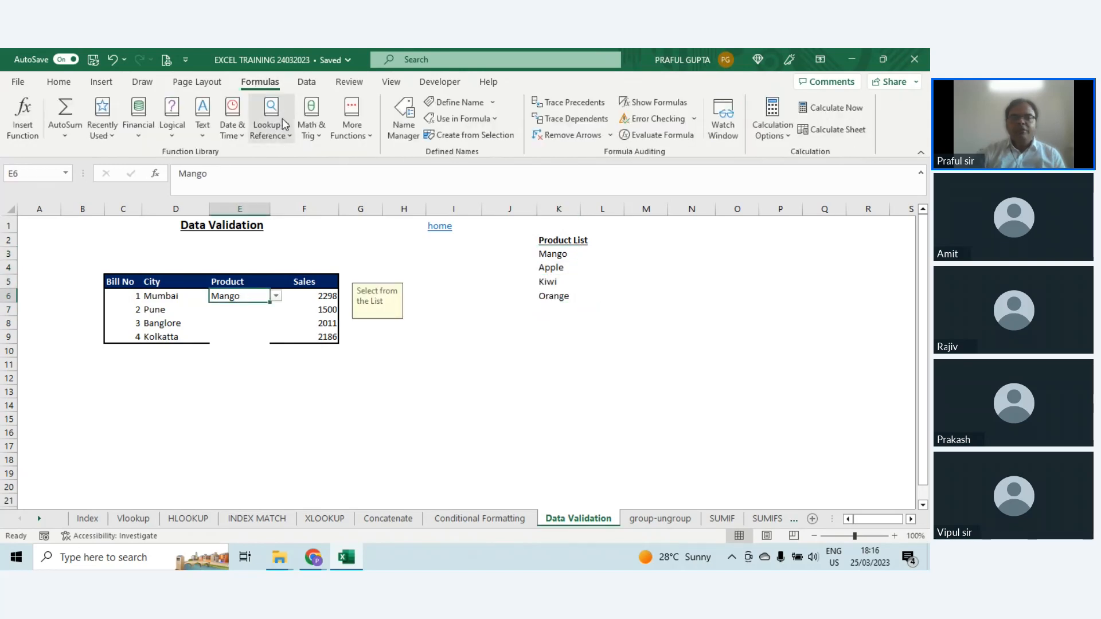
click(416, 139)
click(274, 244)
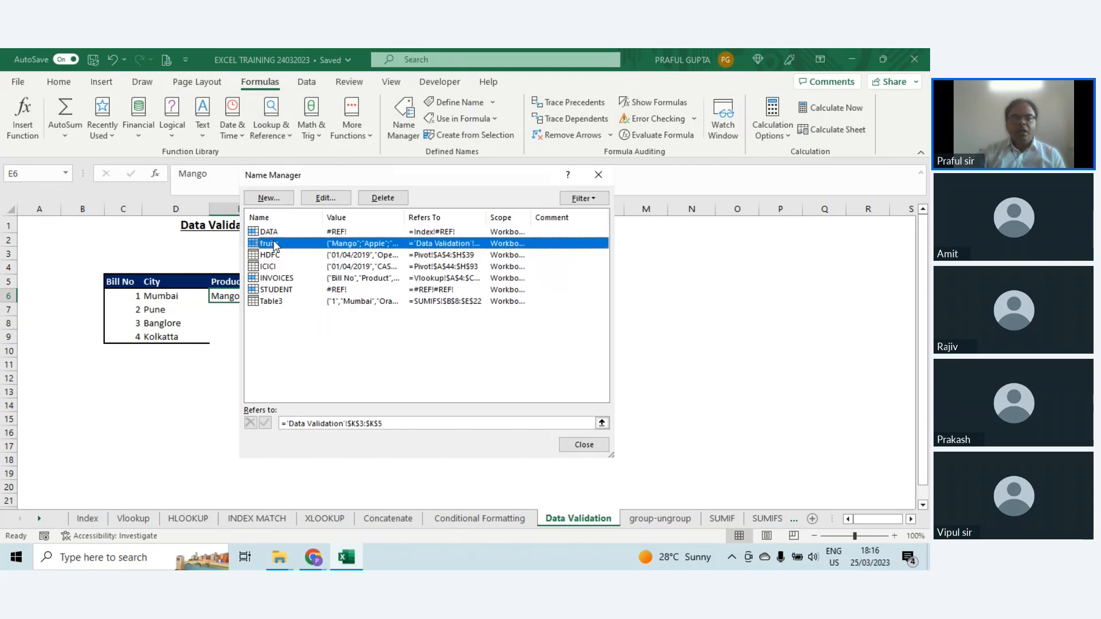
double_click(275, 244)
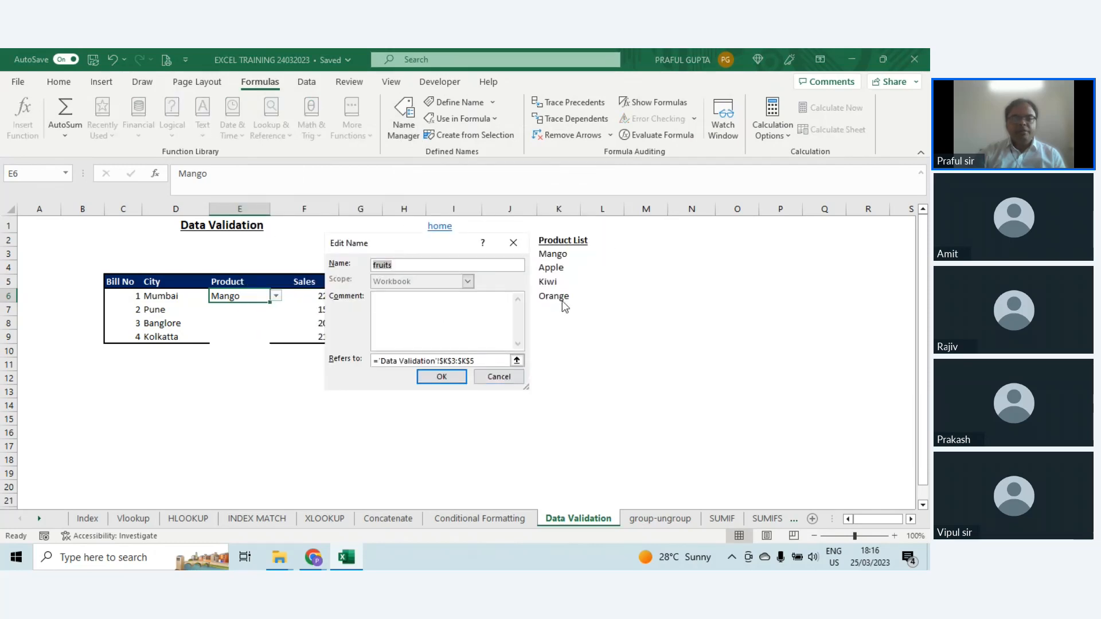
click(487, 360)
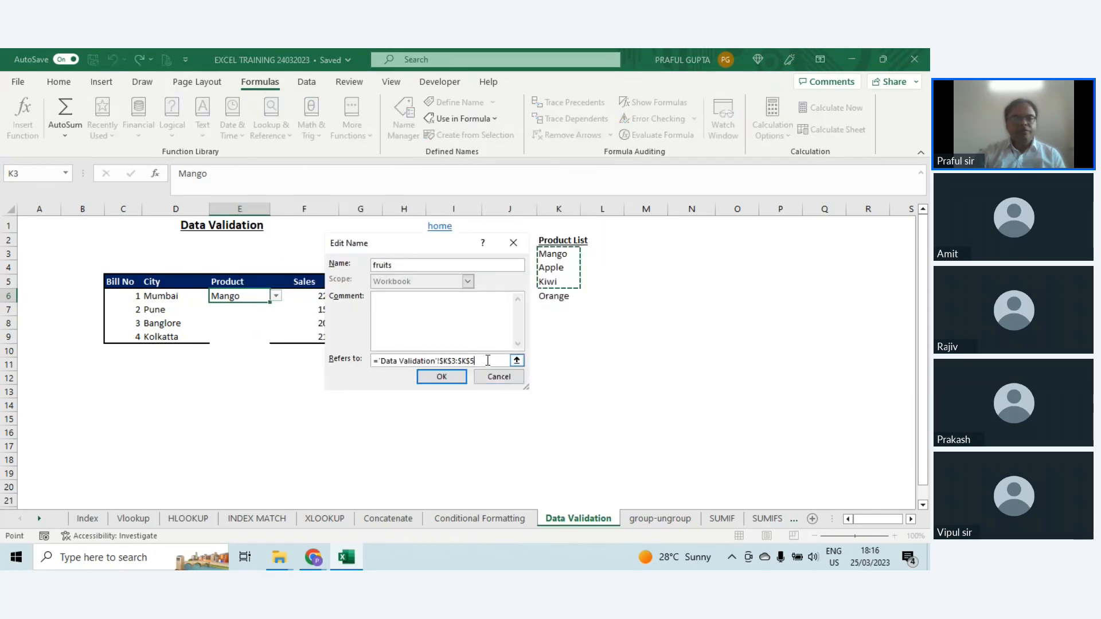
key(BackSpace)
text(6)
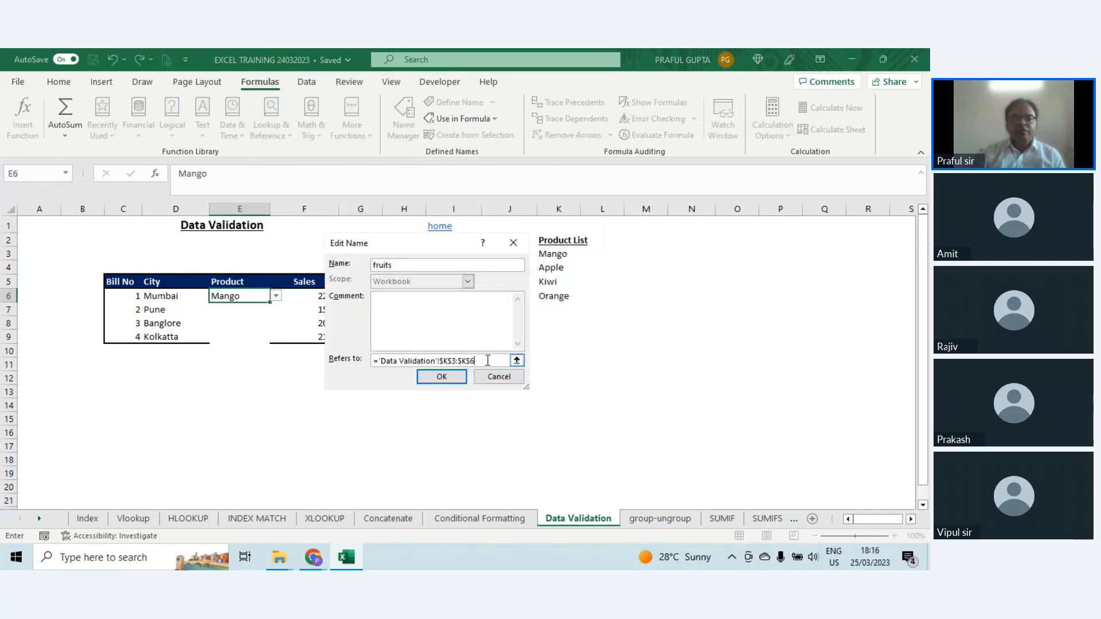
click(439, 379)
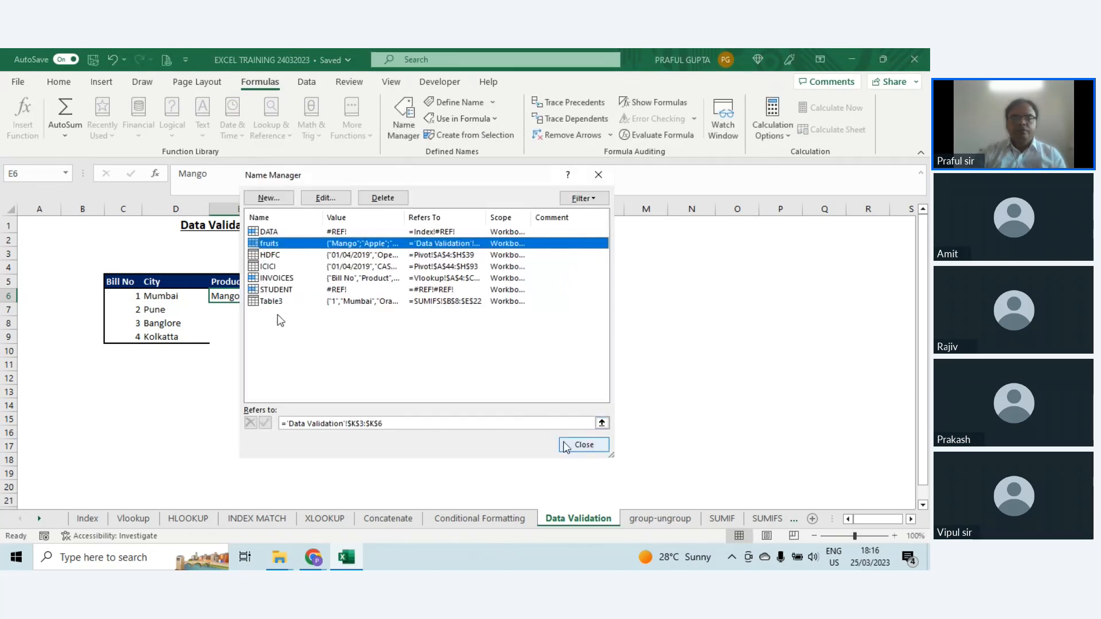
click(567, 446)
Step: Choose Orange for cell E6 from its drop-down list
click(276, 295)
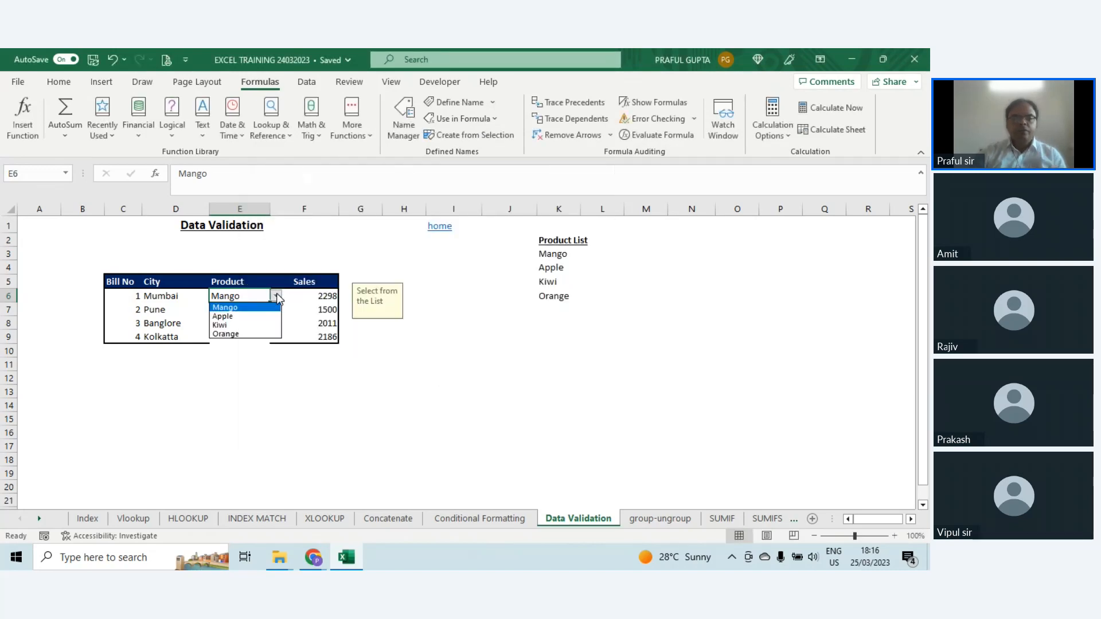
click(245, 335)
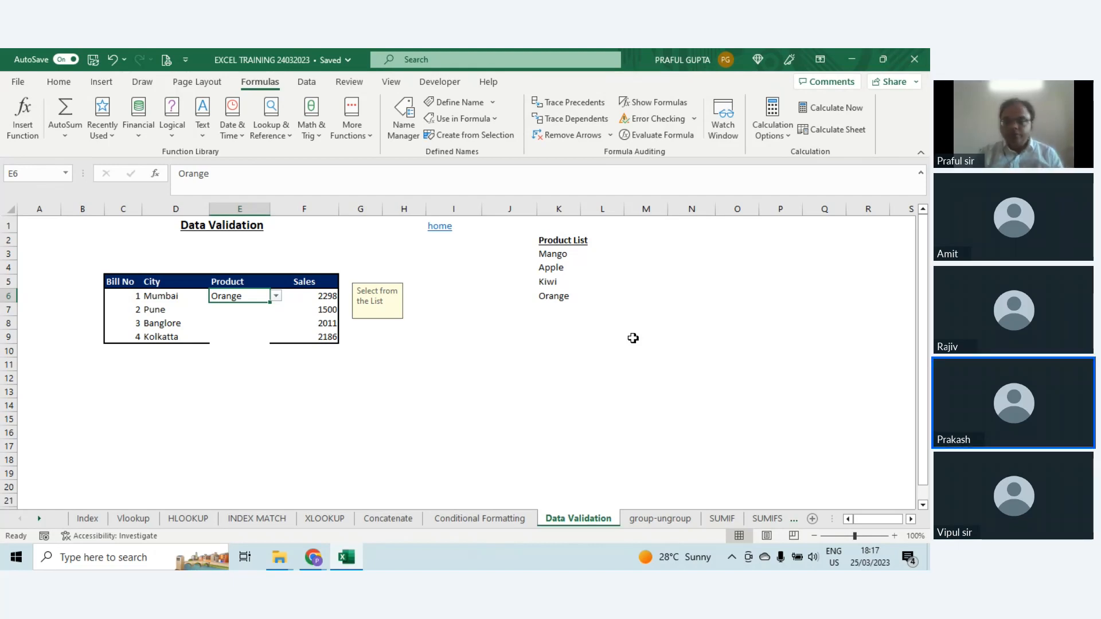
key(Right)
key(Right)
key(Right)
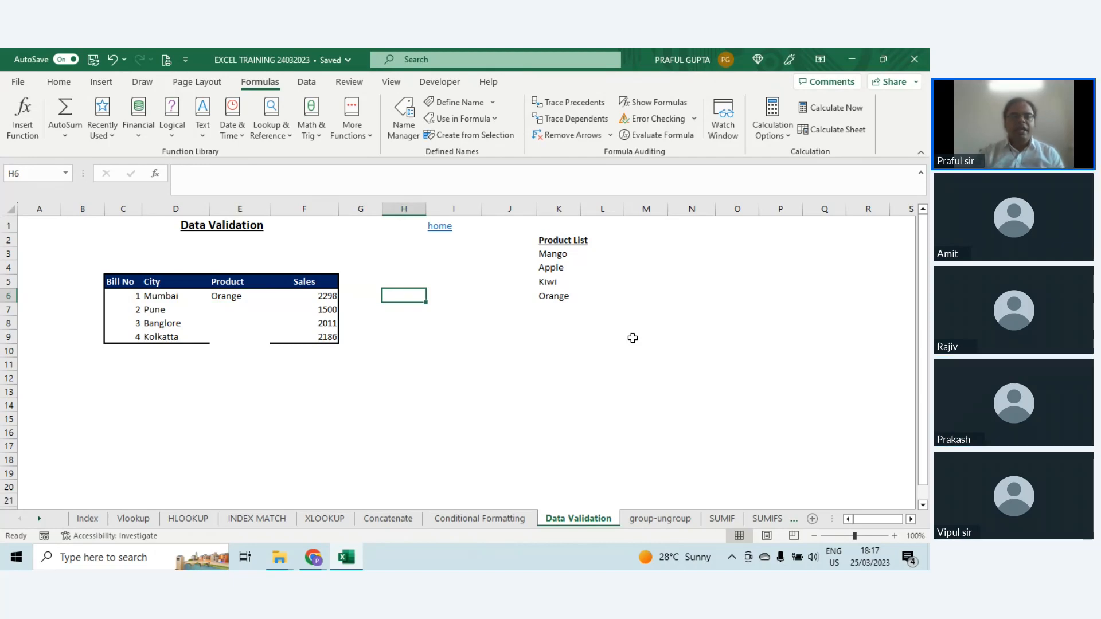
Step: Apply a data validation rule to the empty cell E12 that allows only a text length equal to 10
key(Left)
key(Left)
key(Left)
key(Left)
key(Down)
key(Down)
key(Down)
key(Down)
key(Down)
key(Down)
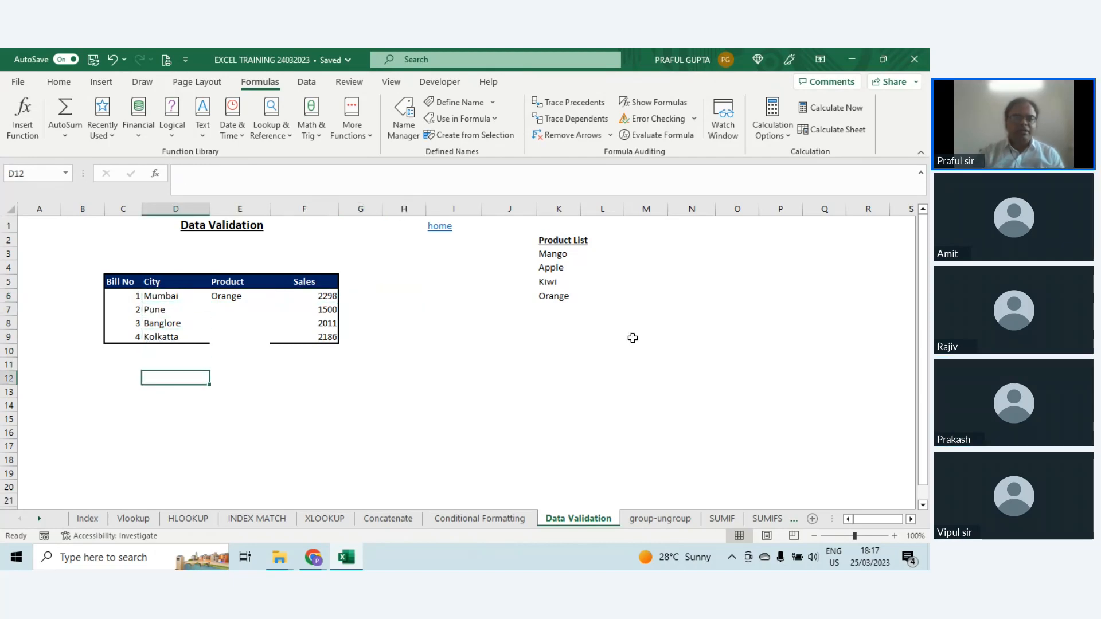
key(Right)
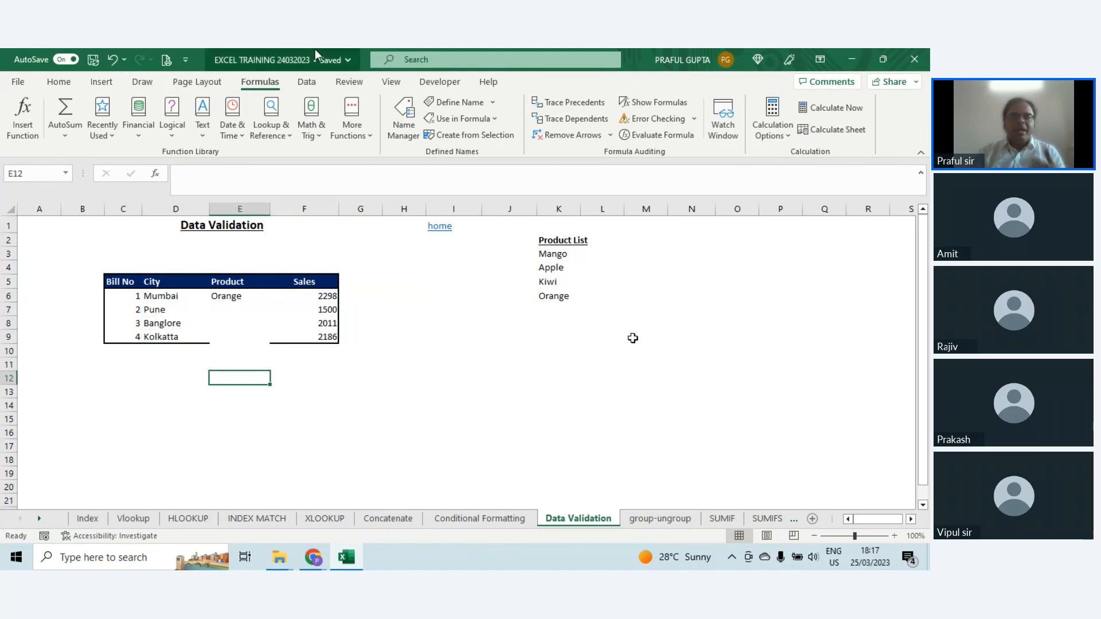
click(57, 84)
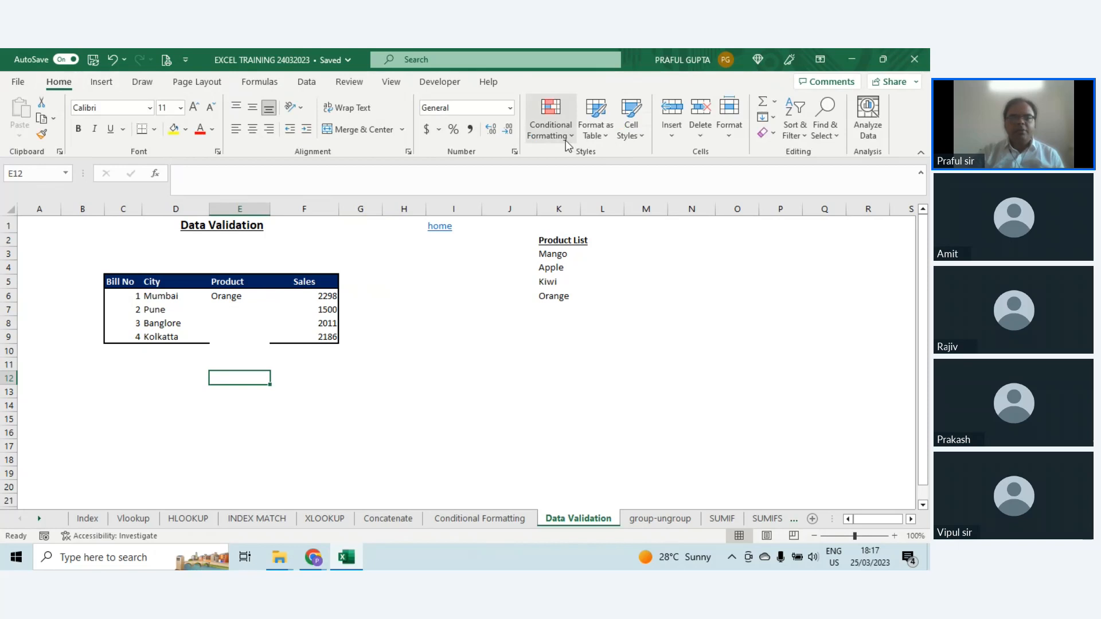
click(312, 83)
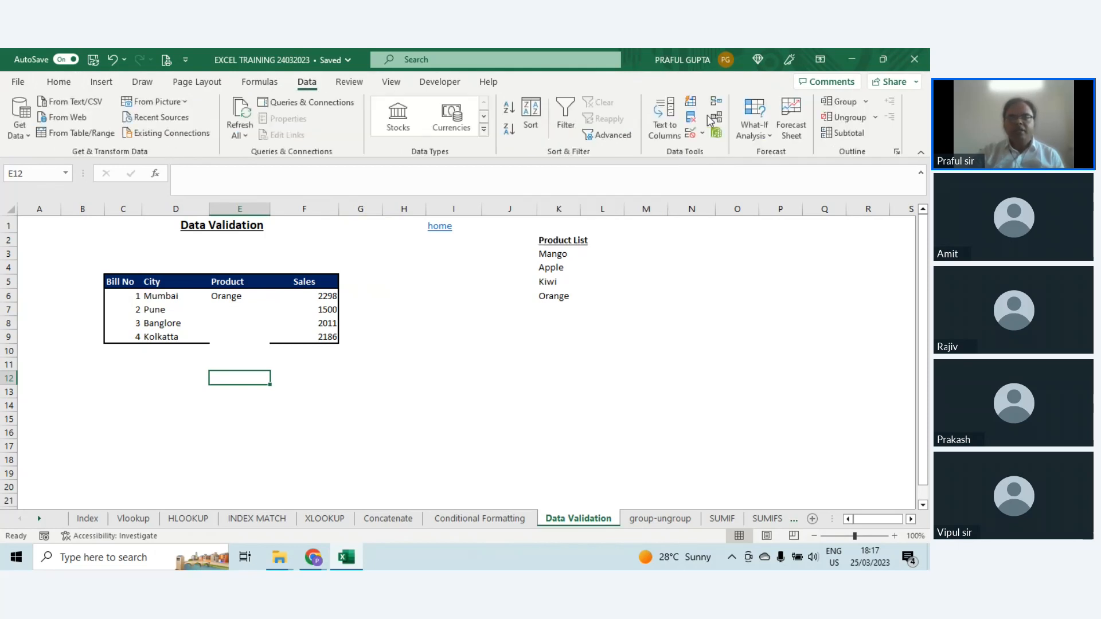
click(691, 133)
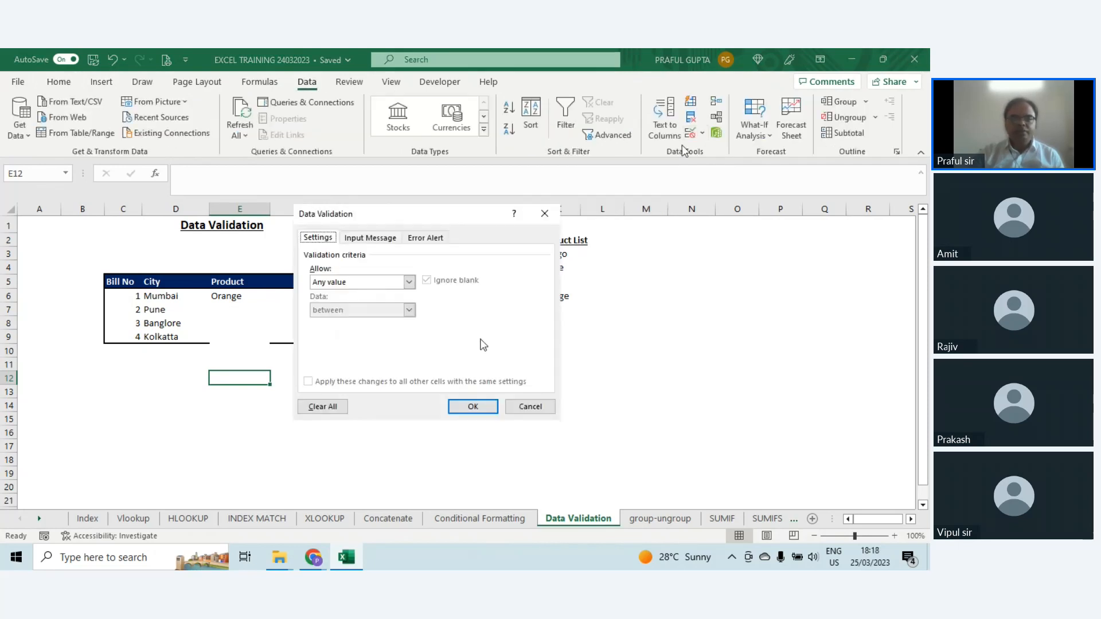
click(355, 282)
click(347, 353)
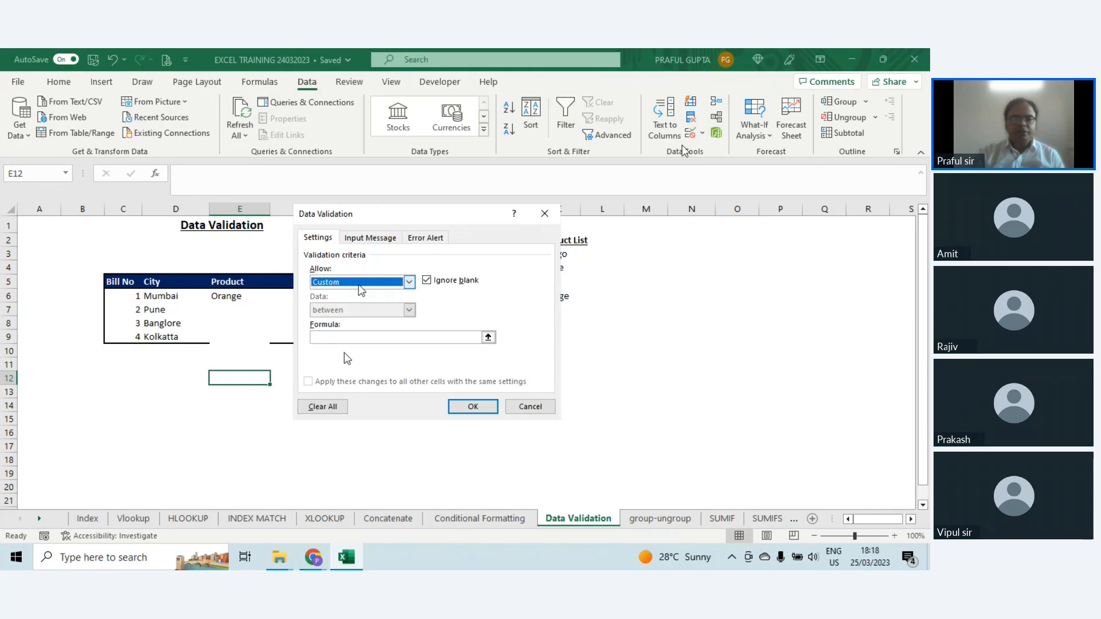
click(355, 282)
click(339, 351)
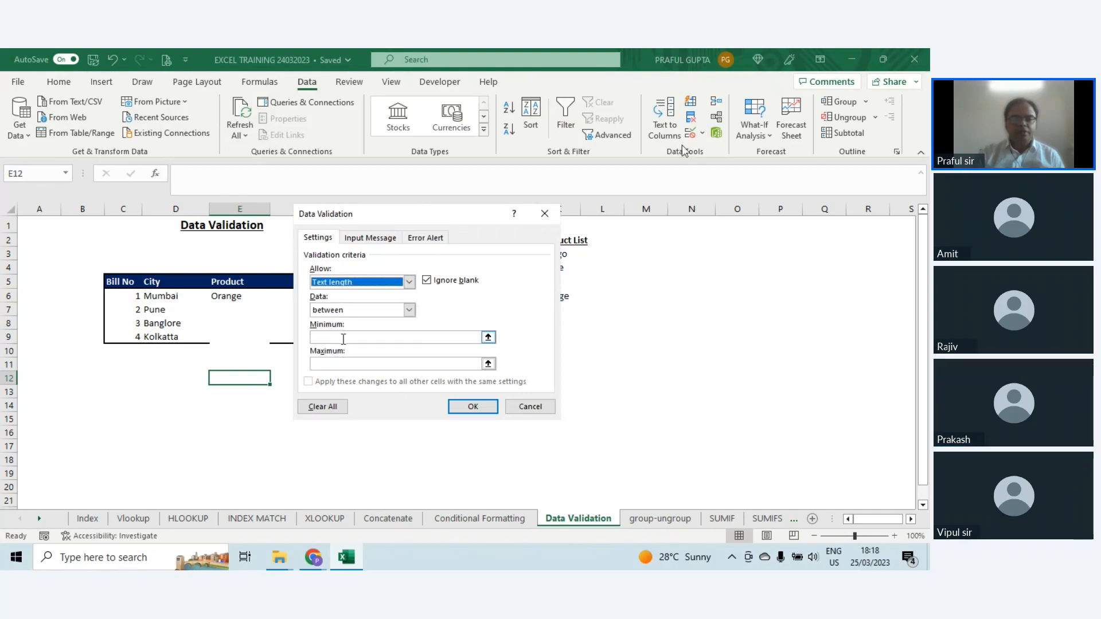
click(365, 311)
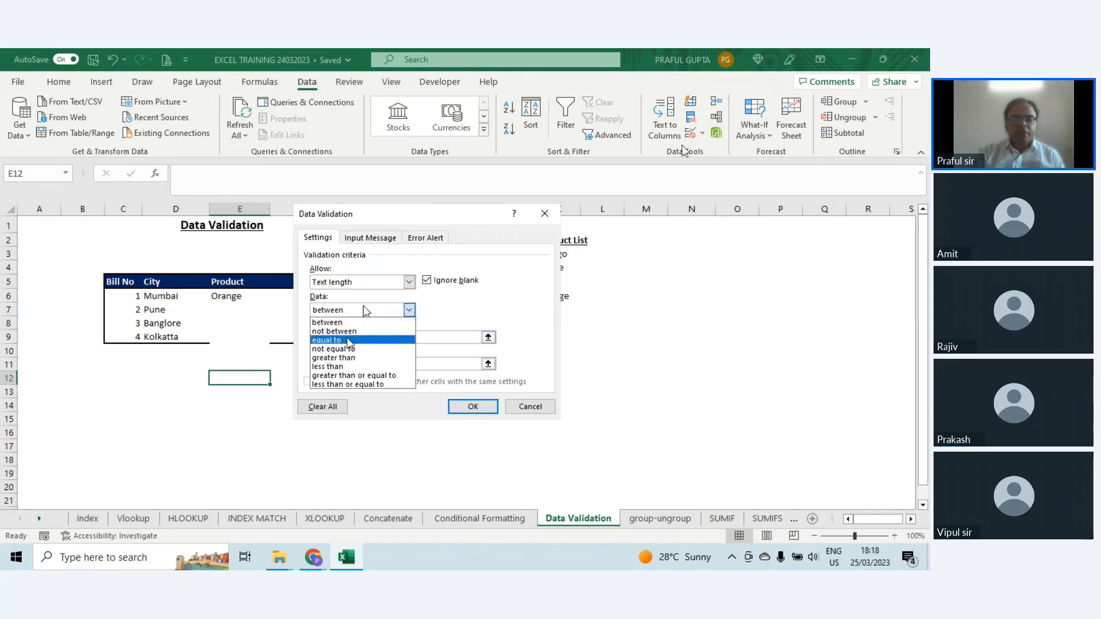
click(348, 339)
click(348, 337)
text(10)
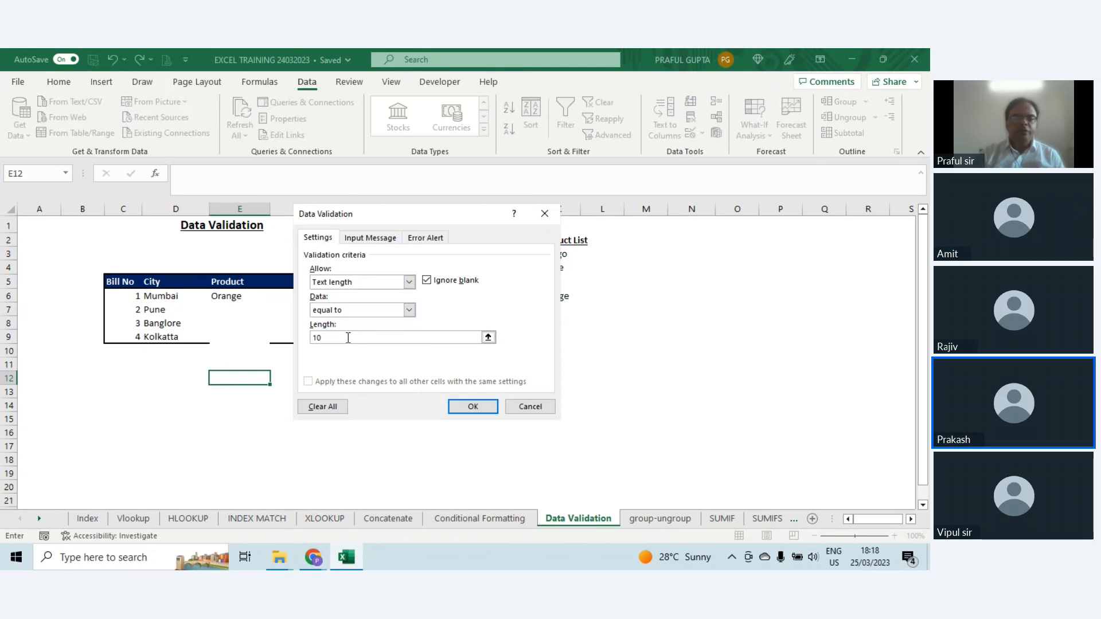
click(473, 407)
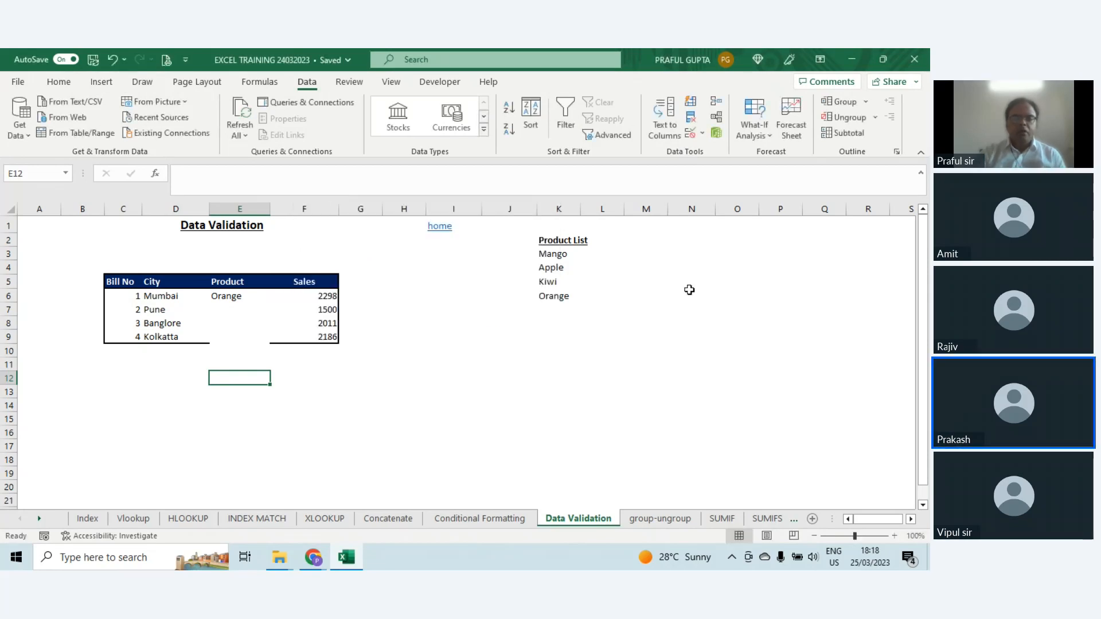
text(122)
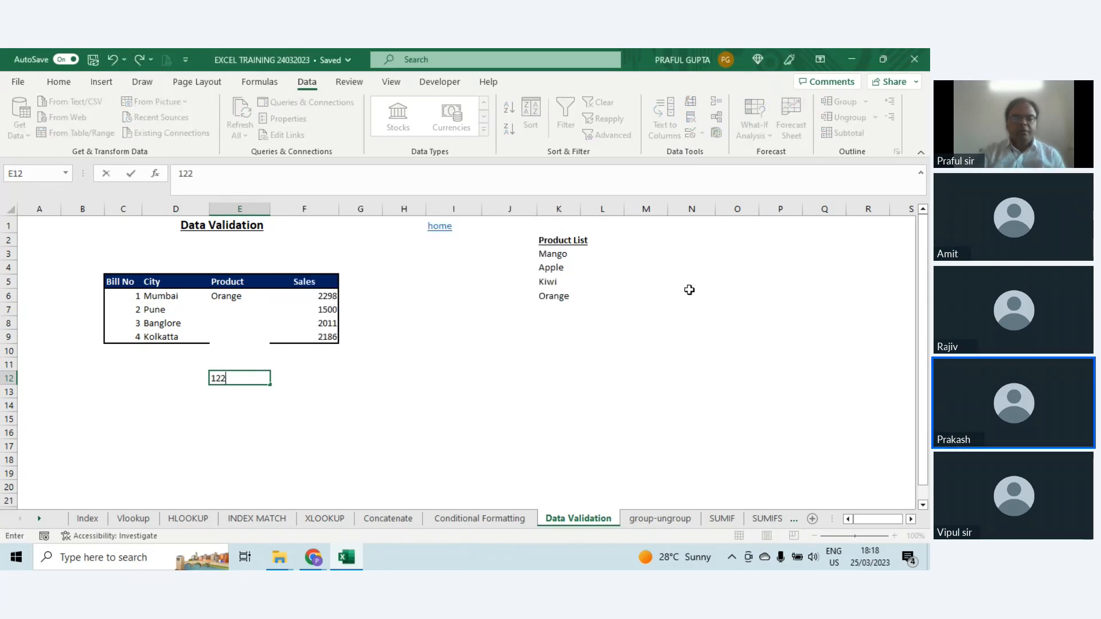
key(BackSpace)
text(34)
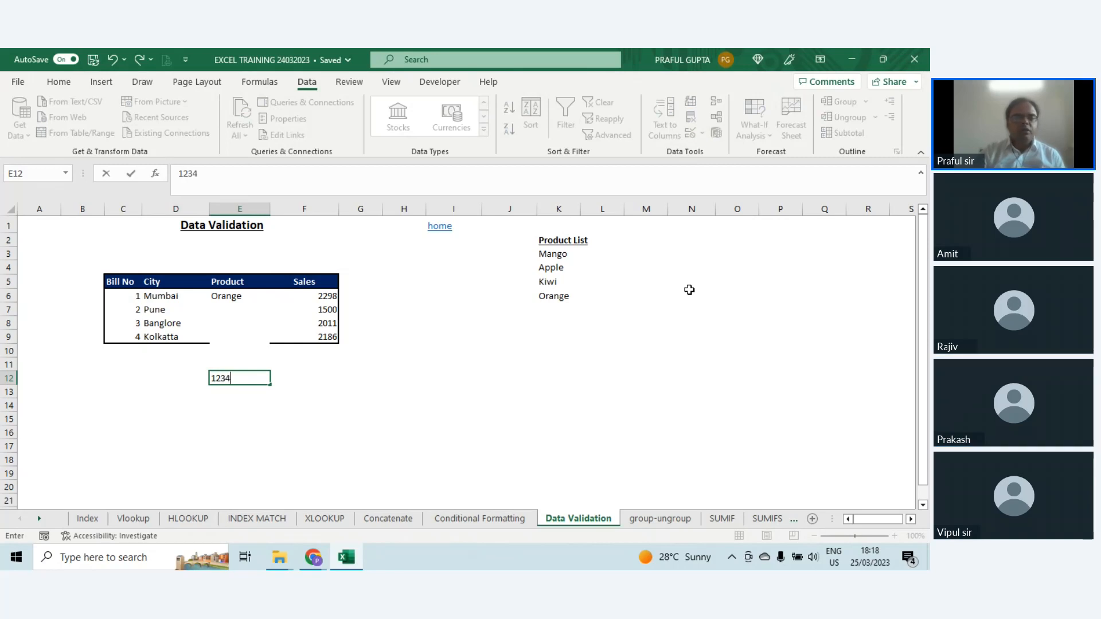
text(5678911)
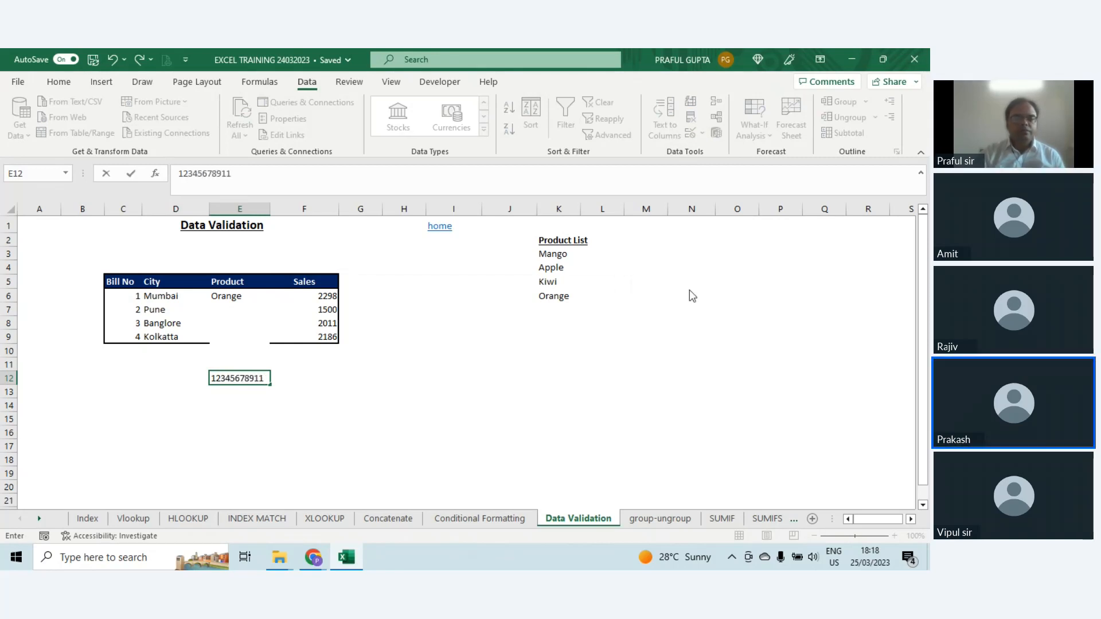
key(Return)
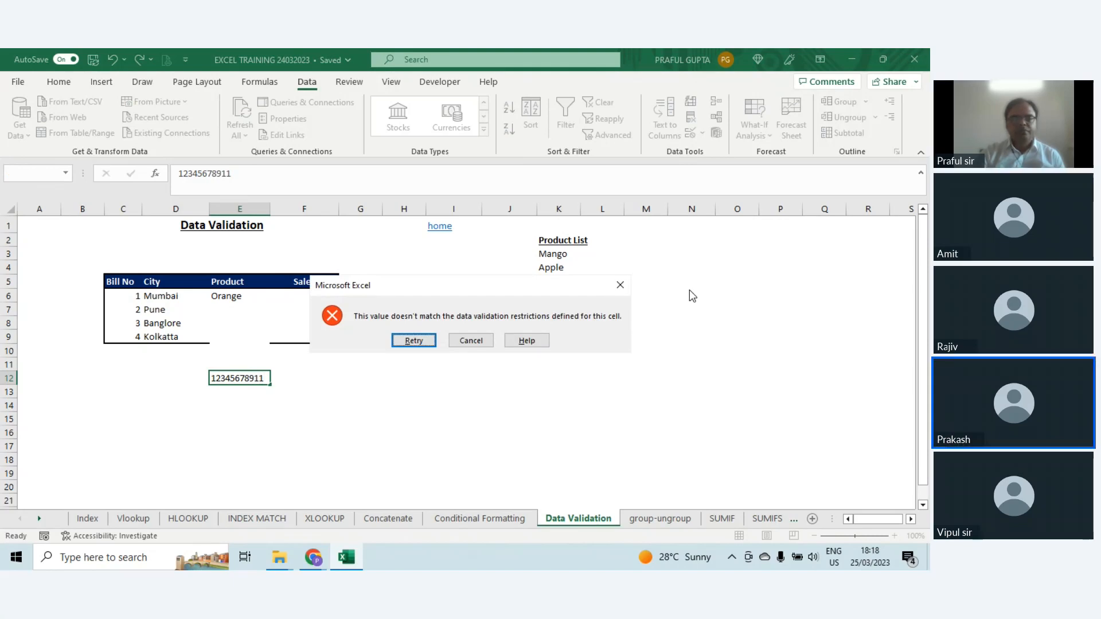
key(Tab)
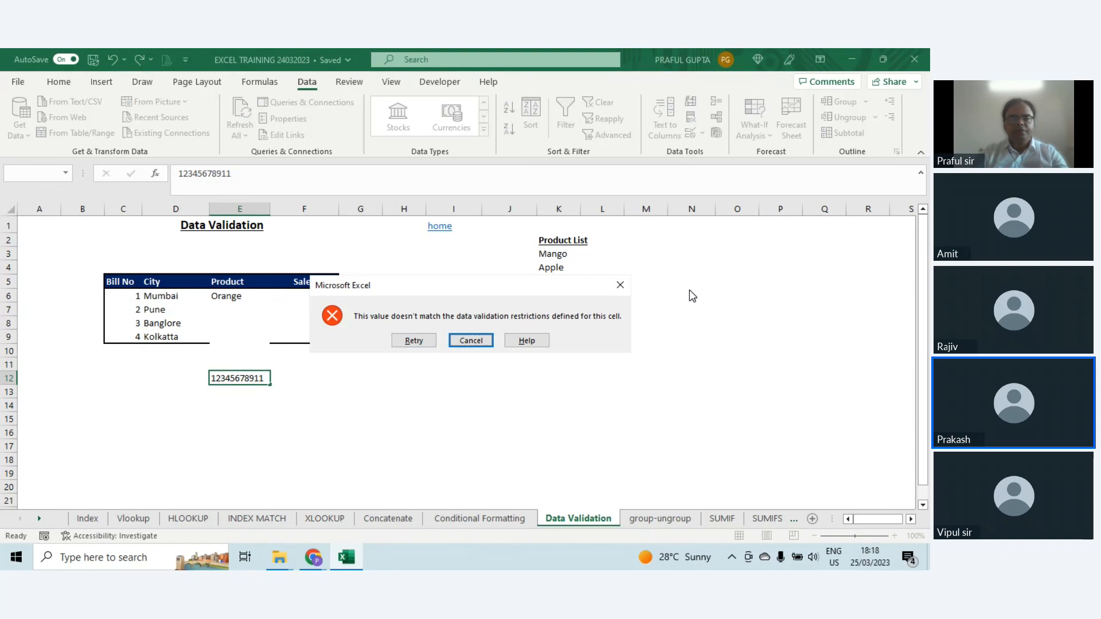
key(Return)
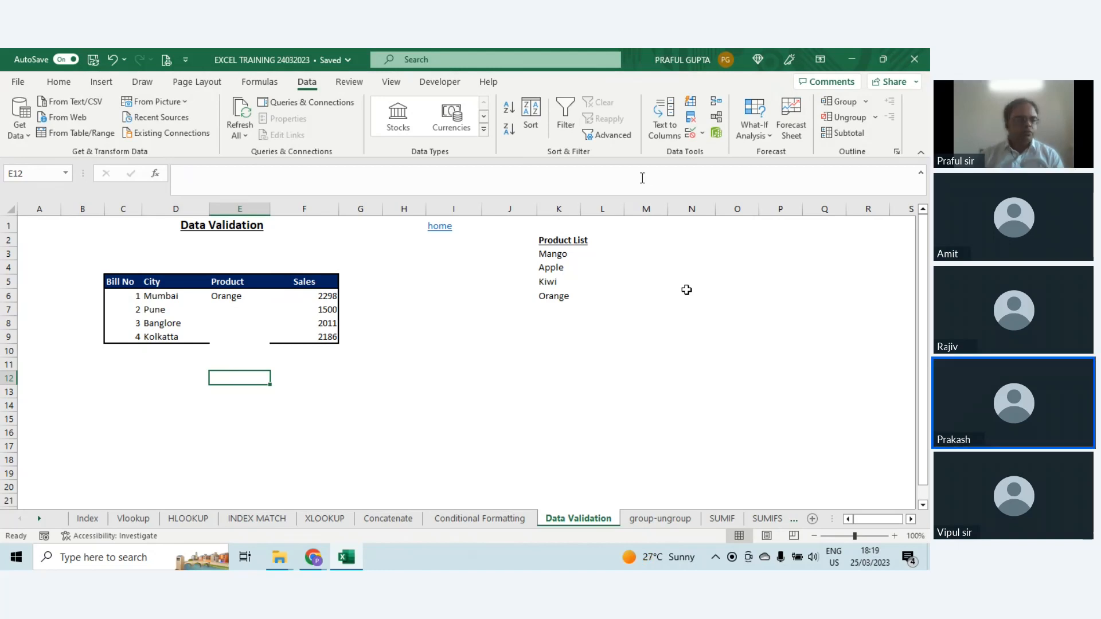
Step: Go to the group-ungroup sheet
click(654, 519)
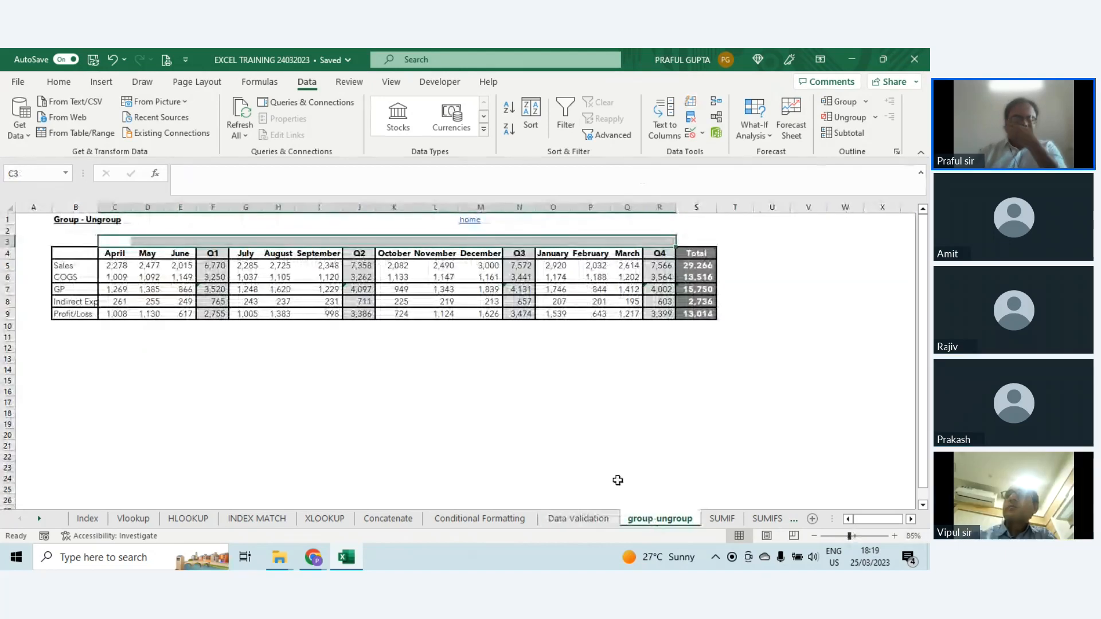
click(605, 425)
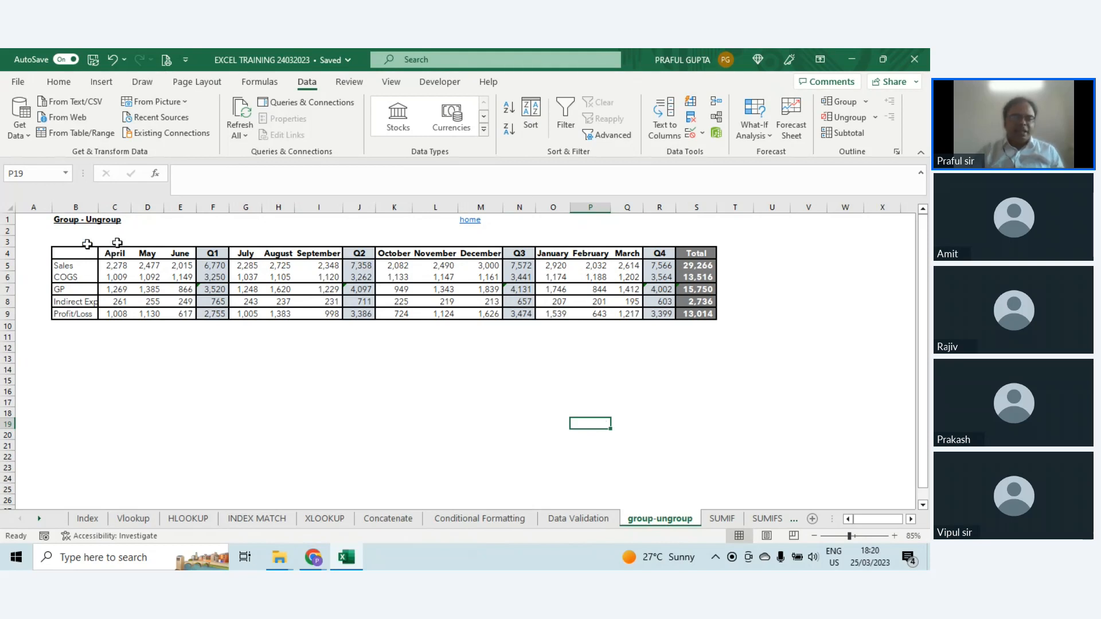
Step: Try hiding the April to June columns C:E, and undo both the hiding and the widening of the July column
drag(115, 207, 173, 213)
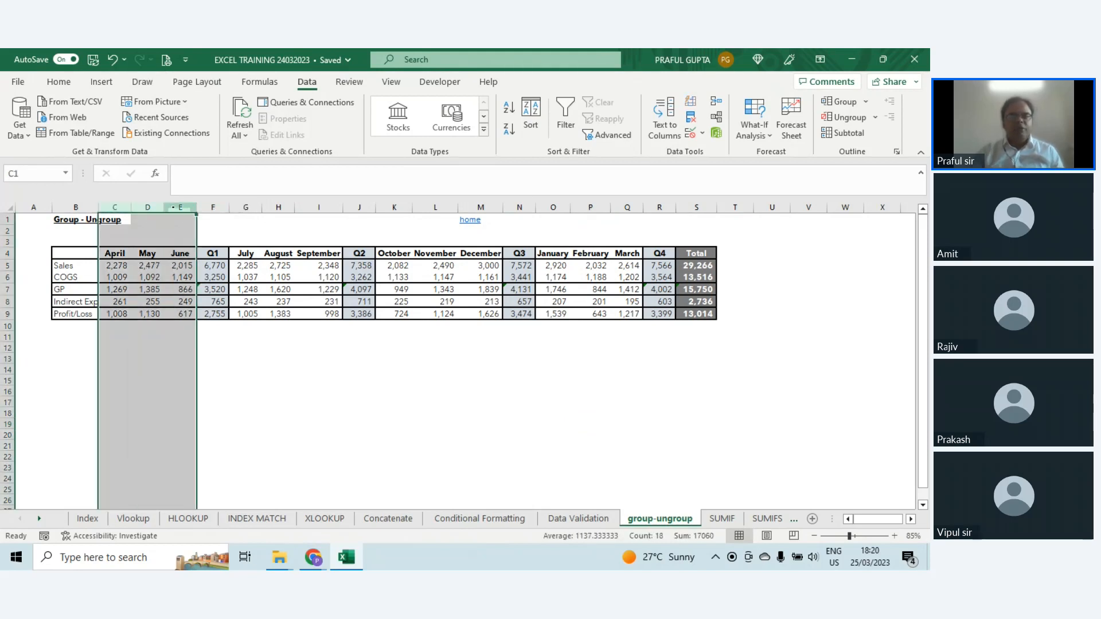
right_click(152, 353)
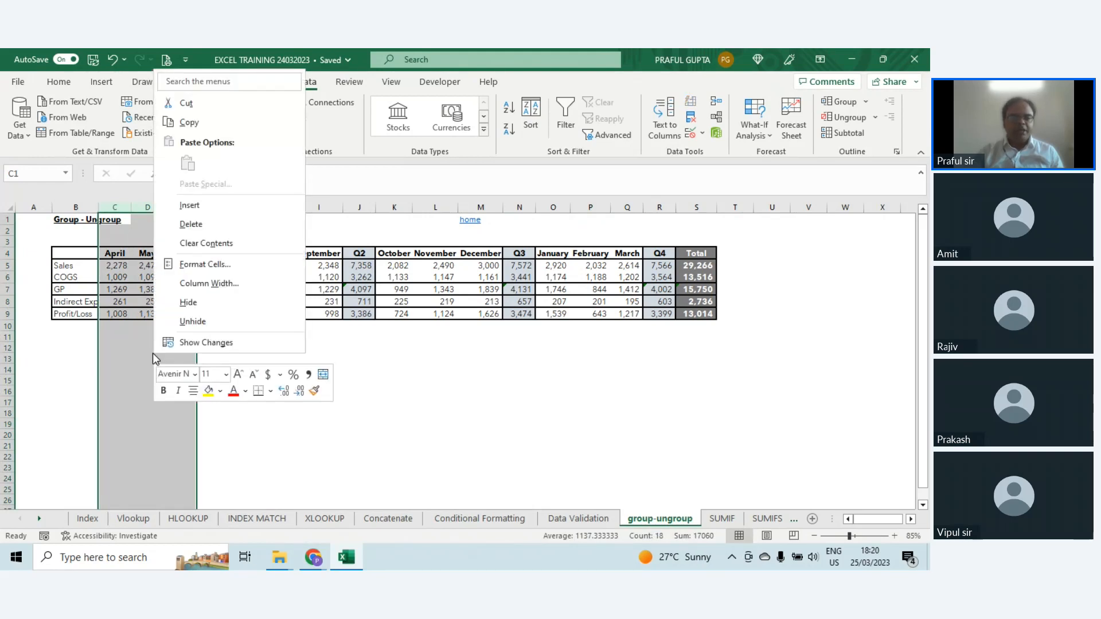
click(195, 298)
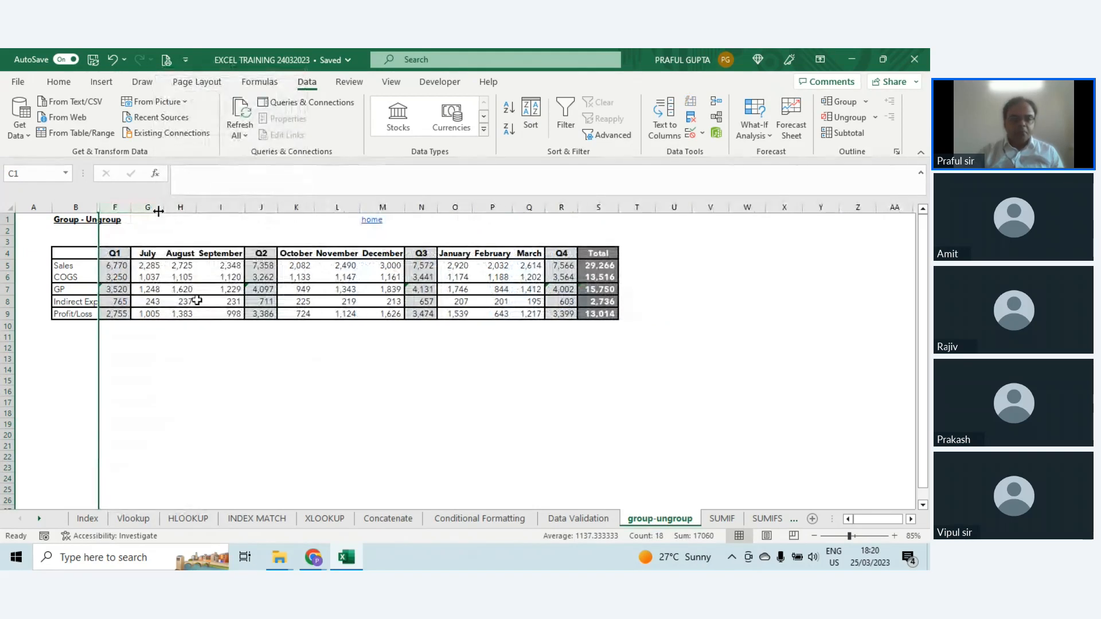
drag(164, 208, 215, 209)
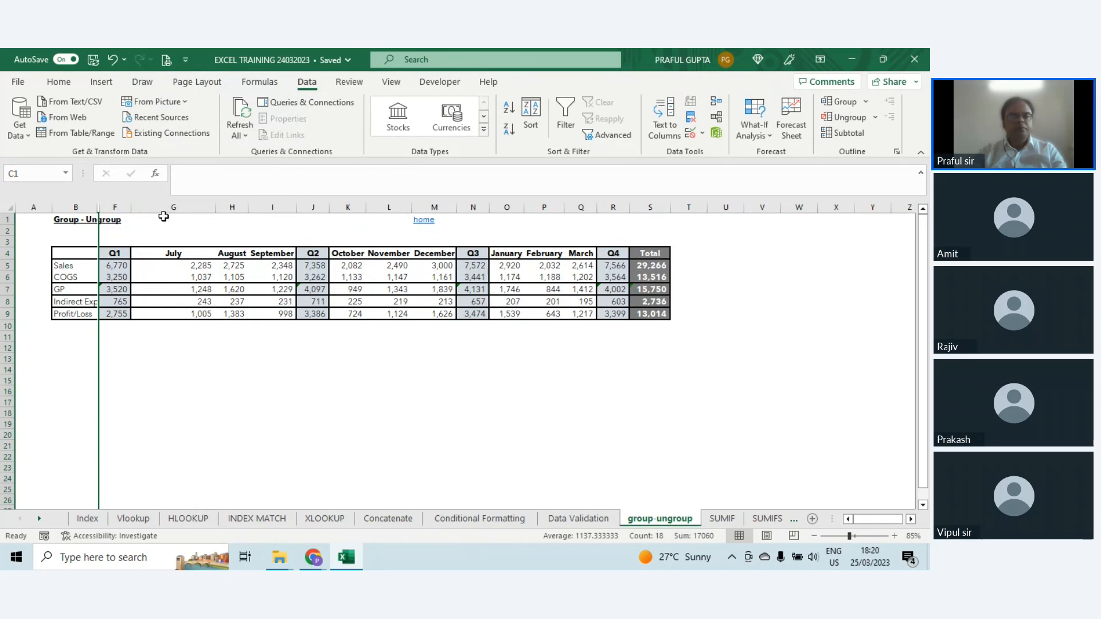
key(ctrl+z)
key(ctrl+z)
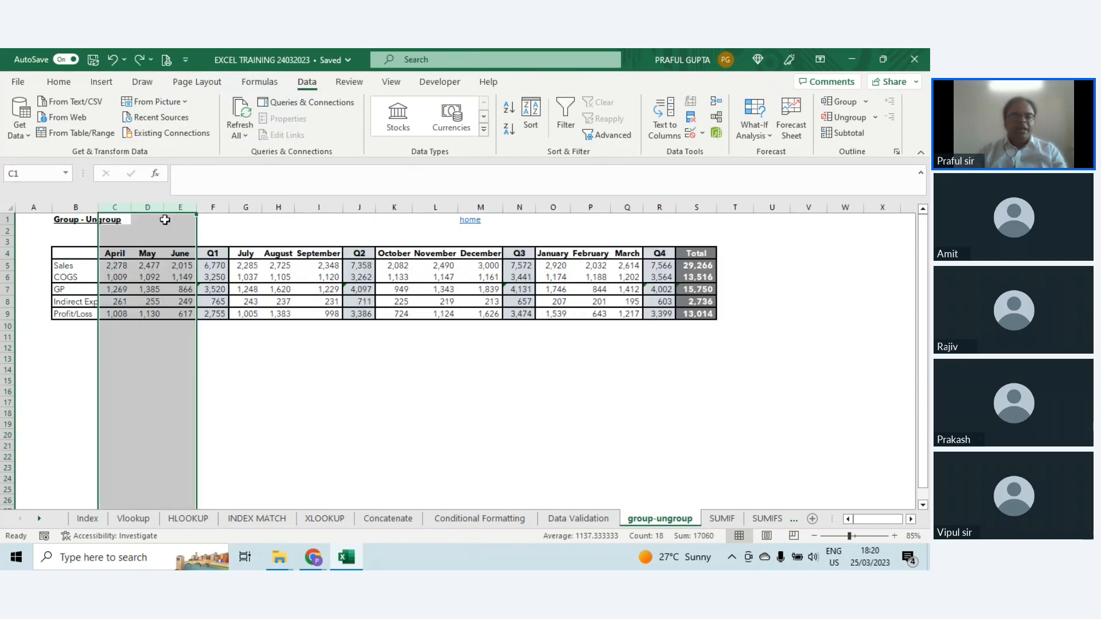
click(243, 359)
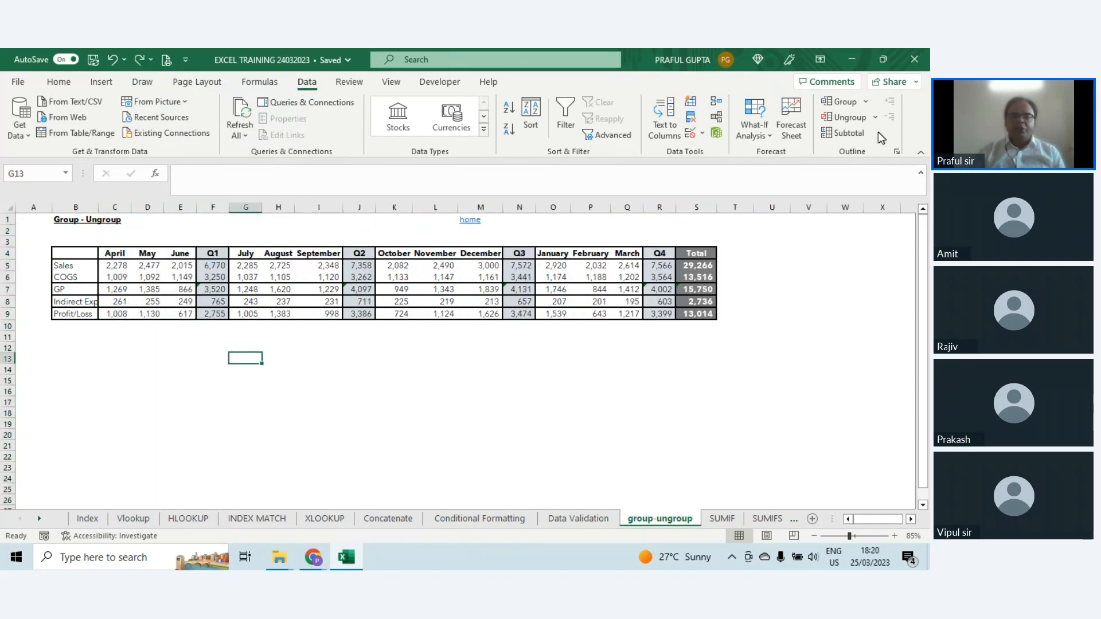
Step: Group the April to June columns, using the cells C3:E3 and the Columns option
click(116, 237)
drag(116, 238, 182, 239)
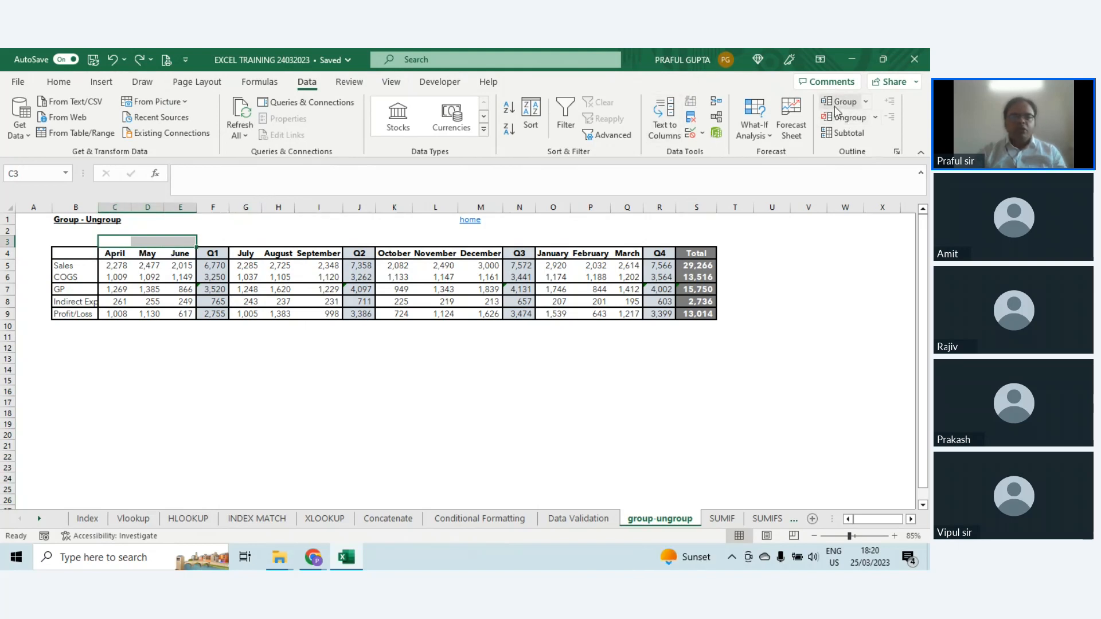
click(152, 398)
drag(118, 238, 169, 237)
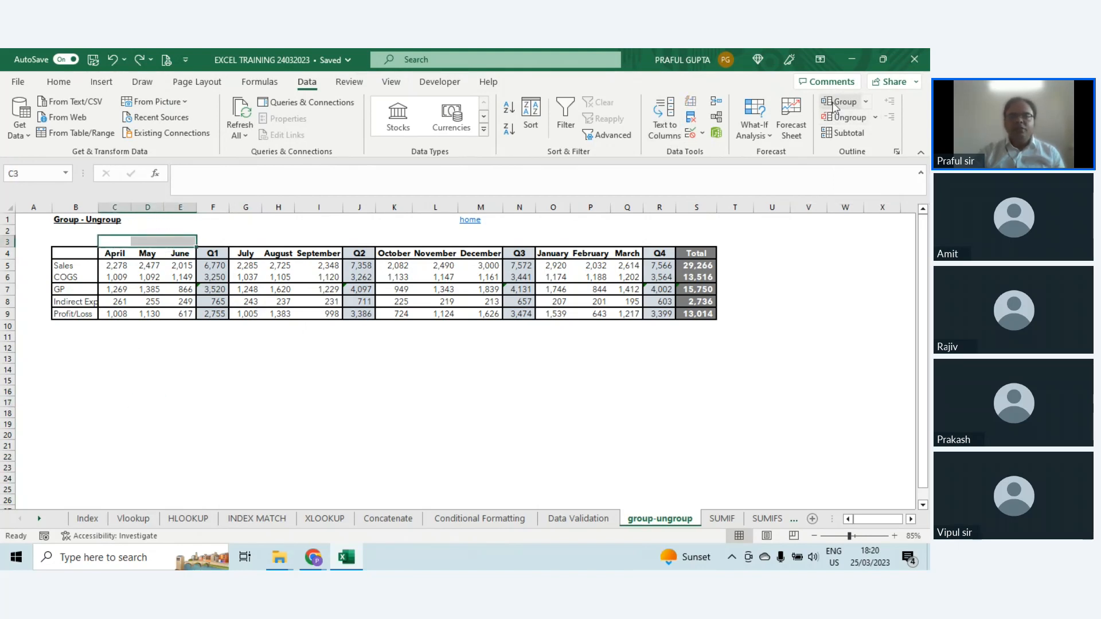
click(838, 104)
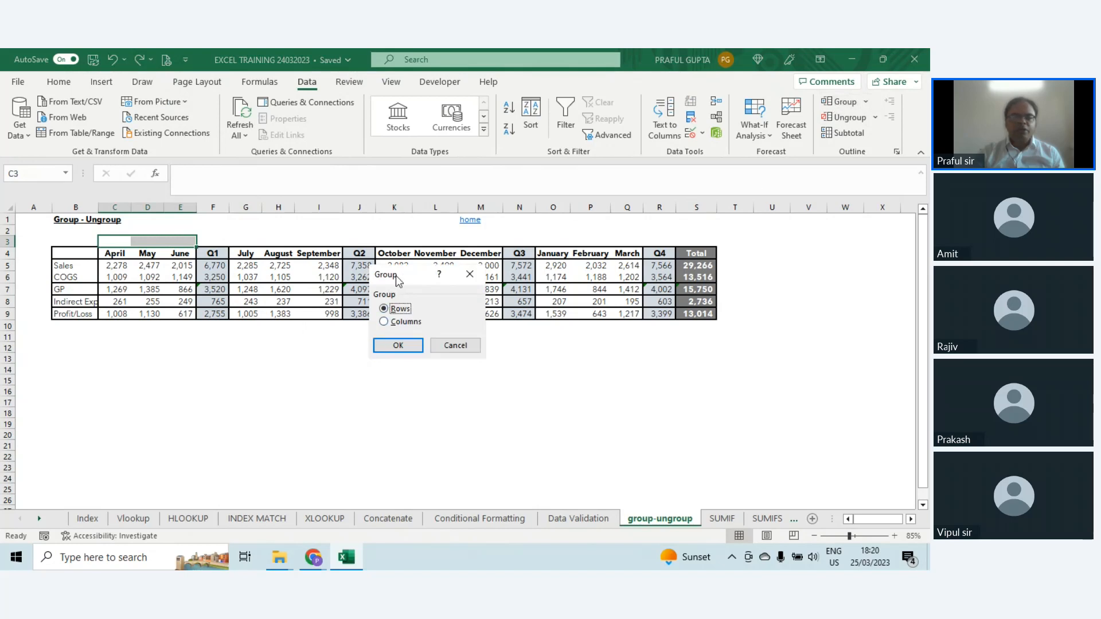
drag(398, 281, 474, 341)
click(481, 384)
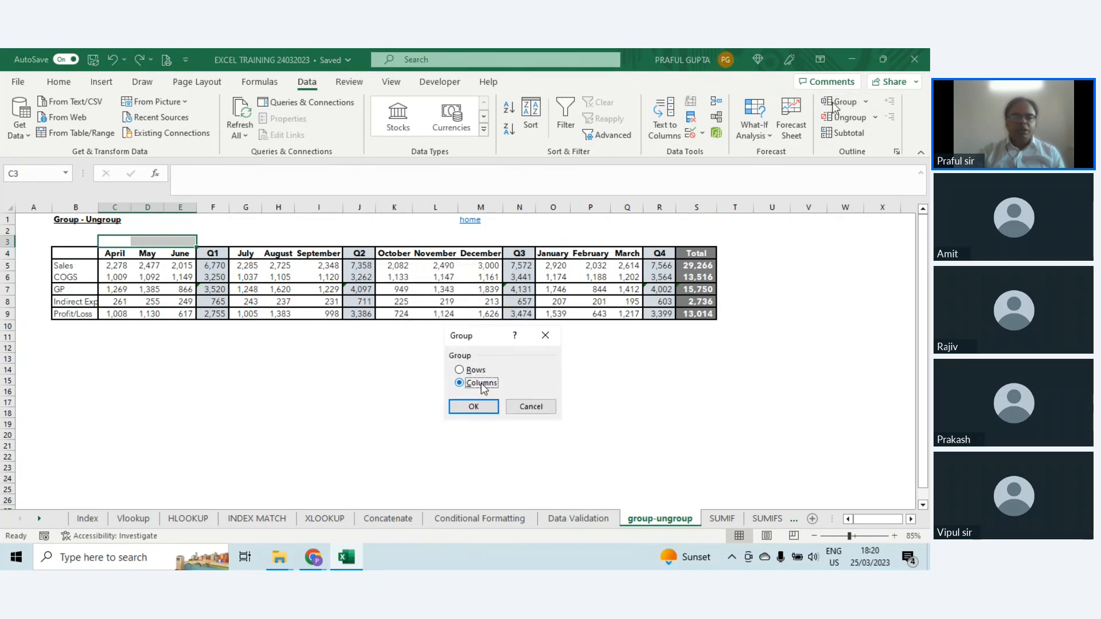
click(474, 407)
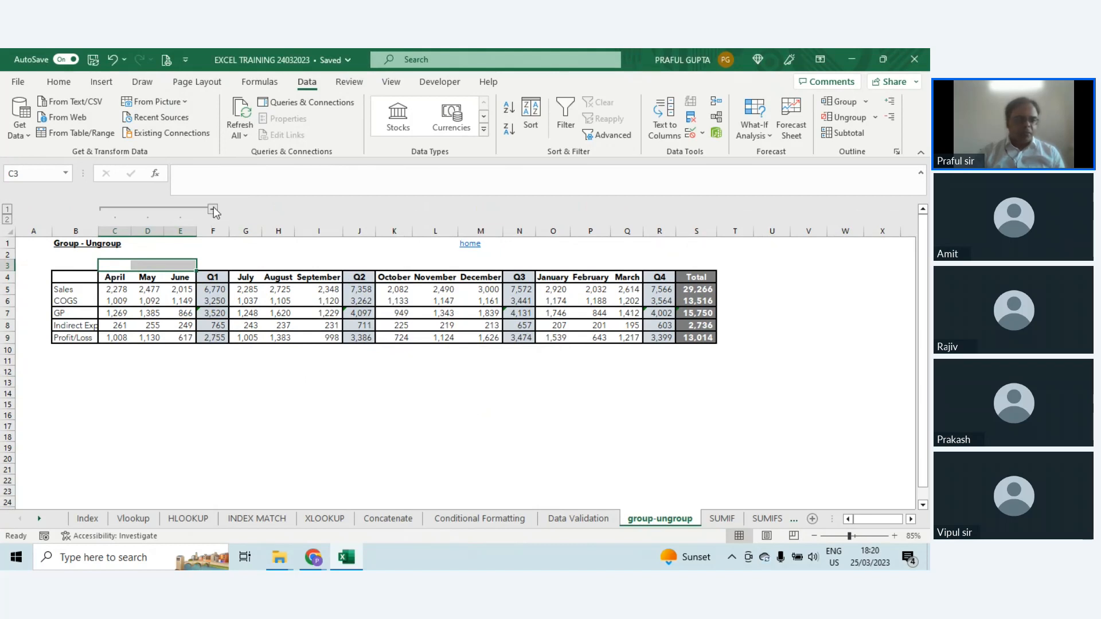
Step: Collapse the April to June group, select the Q1 figures from the header to Profit/Loss, and expand the group again
click(215, 253)
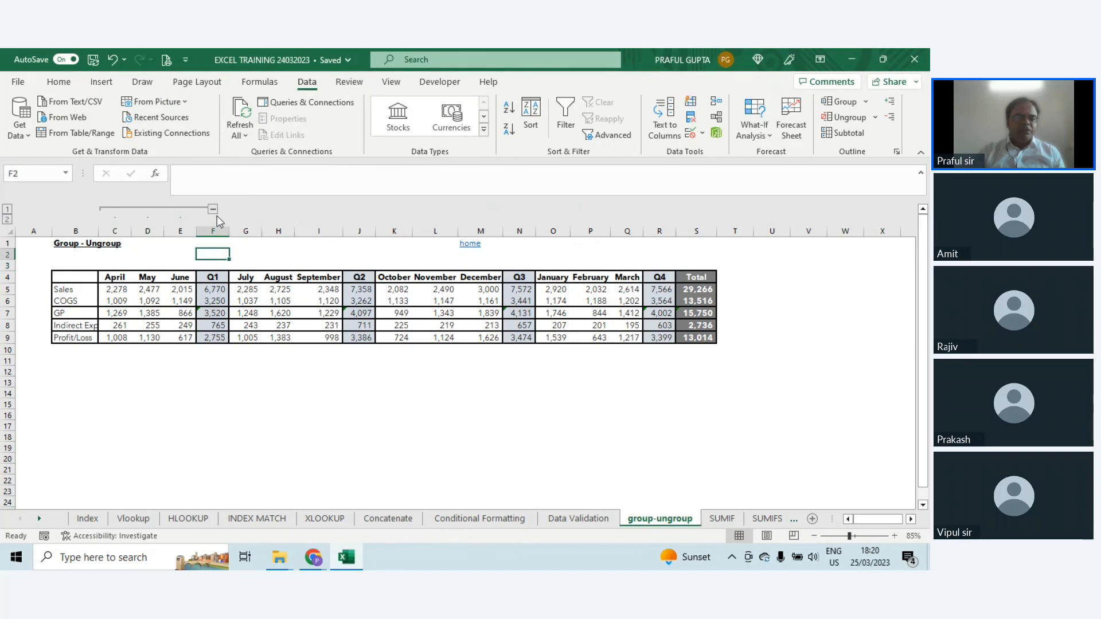
click(213, 210)
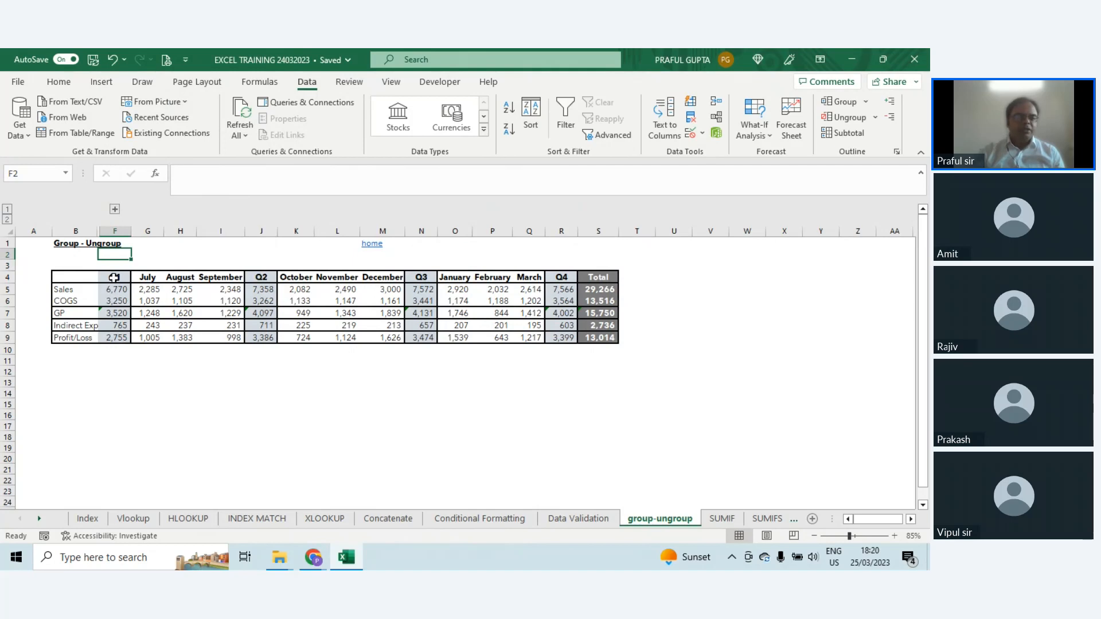
drag(114, 277, 115, 337)
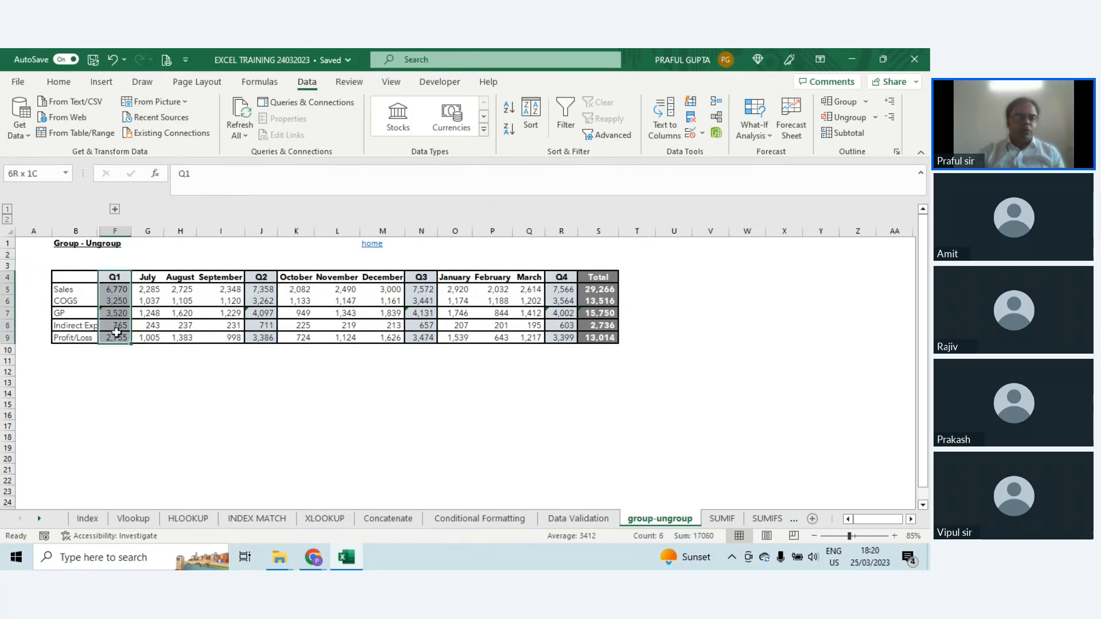
click(115, 211)
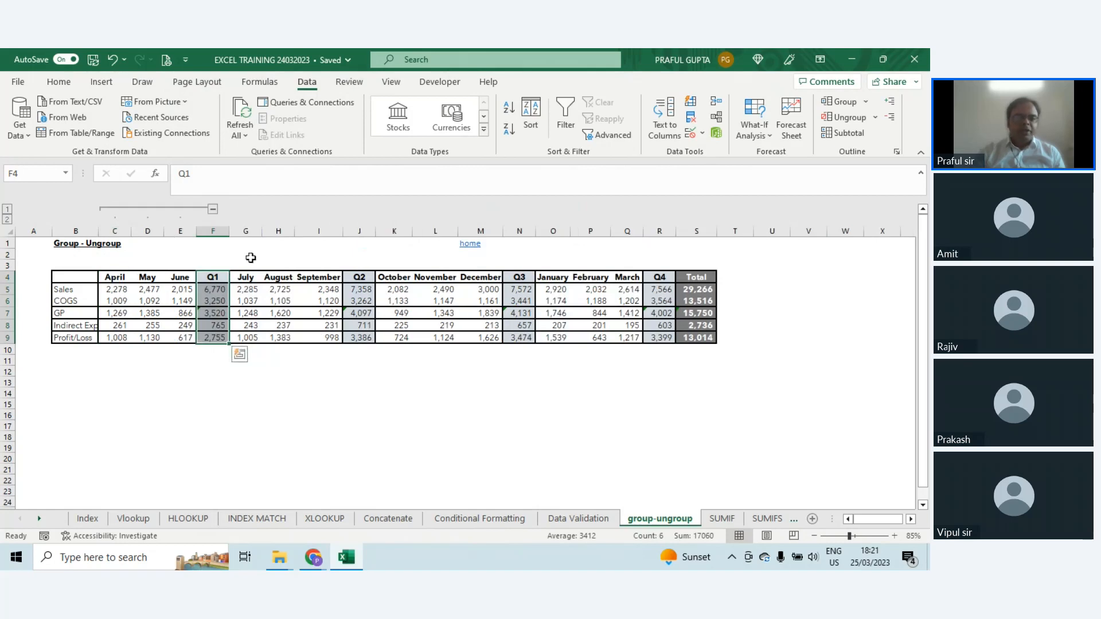
Step: Group the July to September columns, using the cells G2:I2 and the Columns option
drag(251, 257, 319, 255)
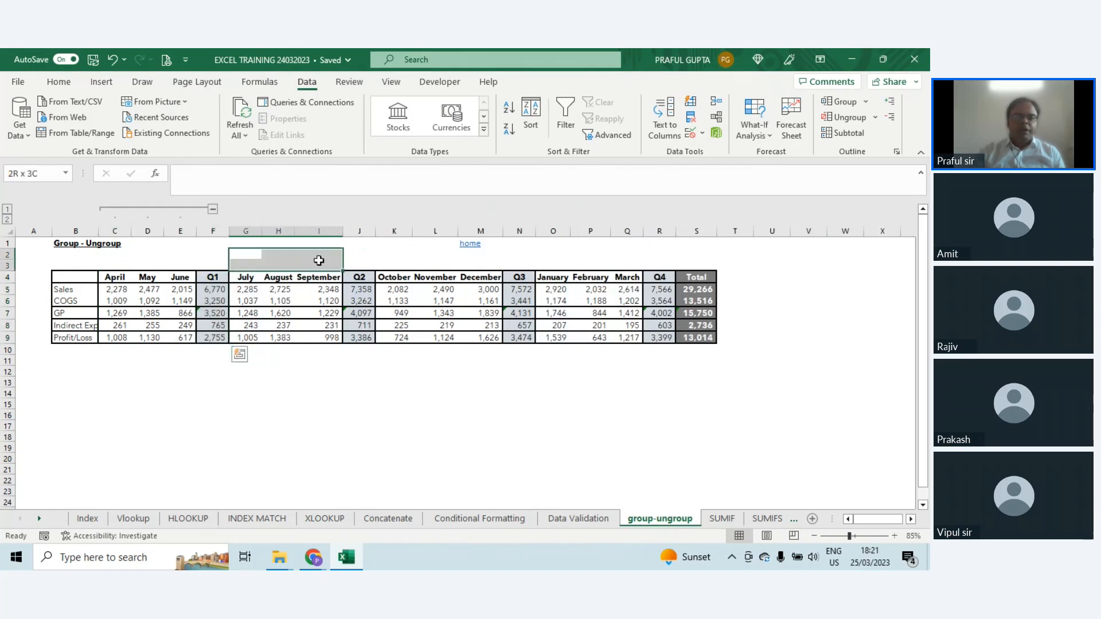
click(843, 106)
click(474, 382)
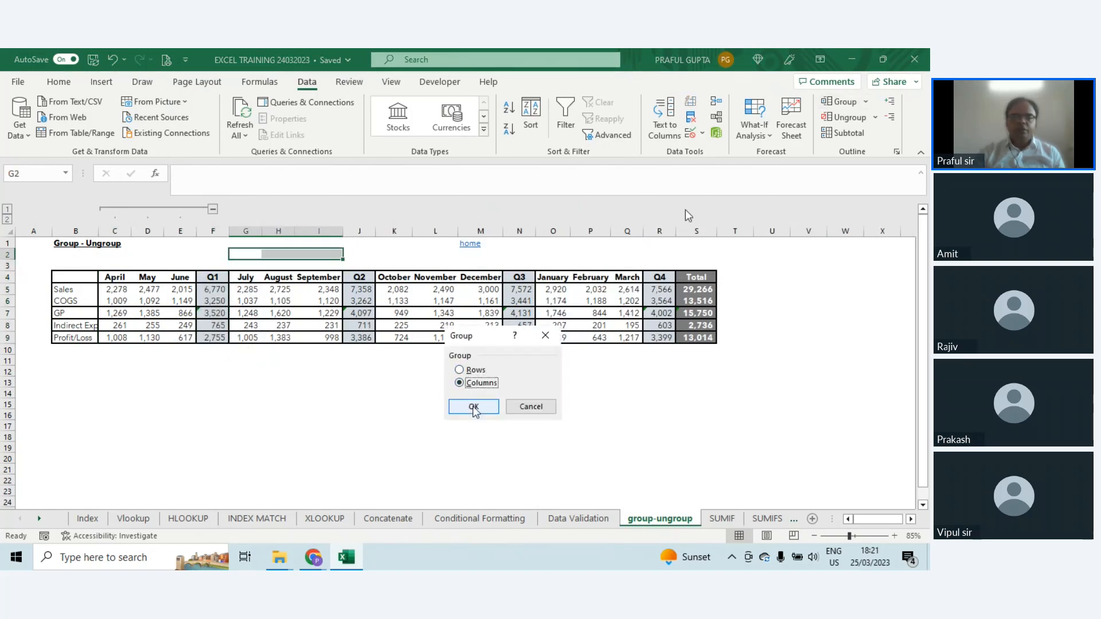
click(474, 407)
Step: Group the October to December columns, using the cells K2:M2 and the Columns option
drag(379, 254, 477, 252)
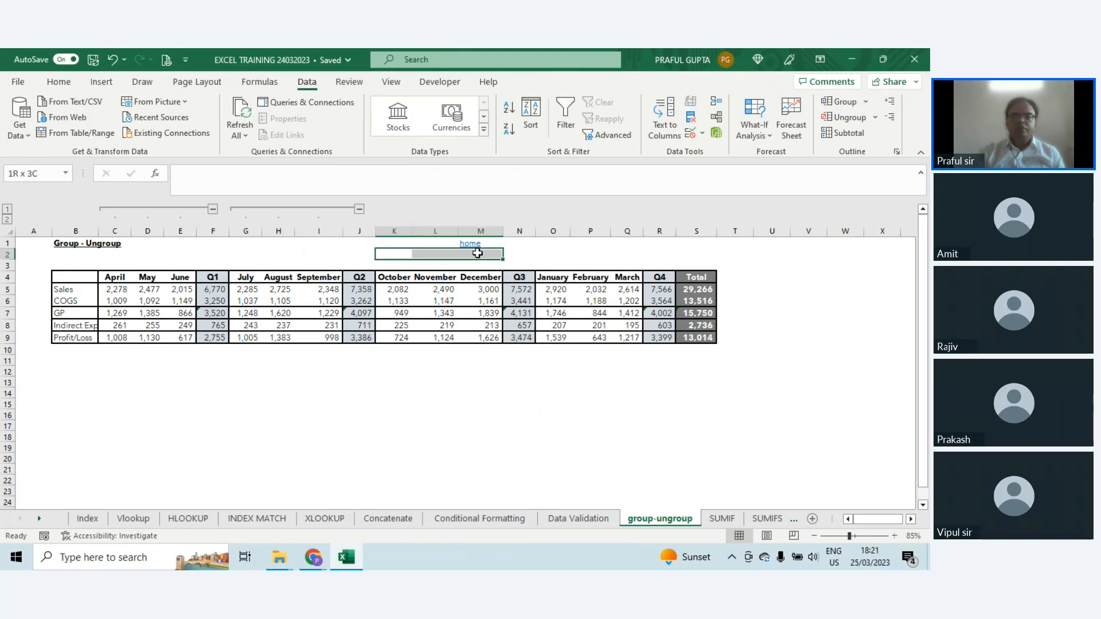
key(alt+shift+Right)
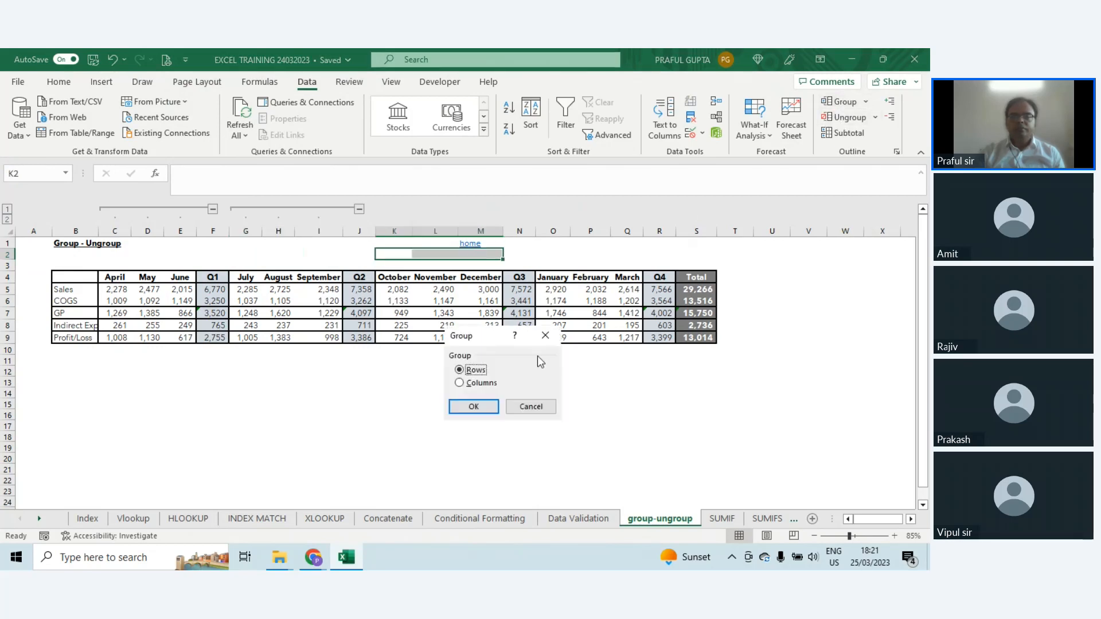
click(481, 383)
click(473, 407)
Step: With the cells O2:Q2 selected, group row 2 and also group the January to March columns
drag(542, 254, 620, 253)
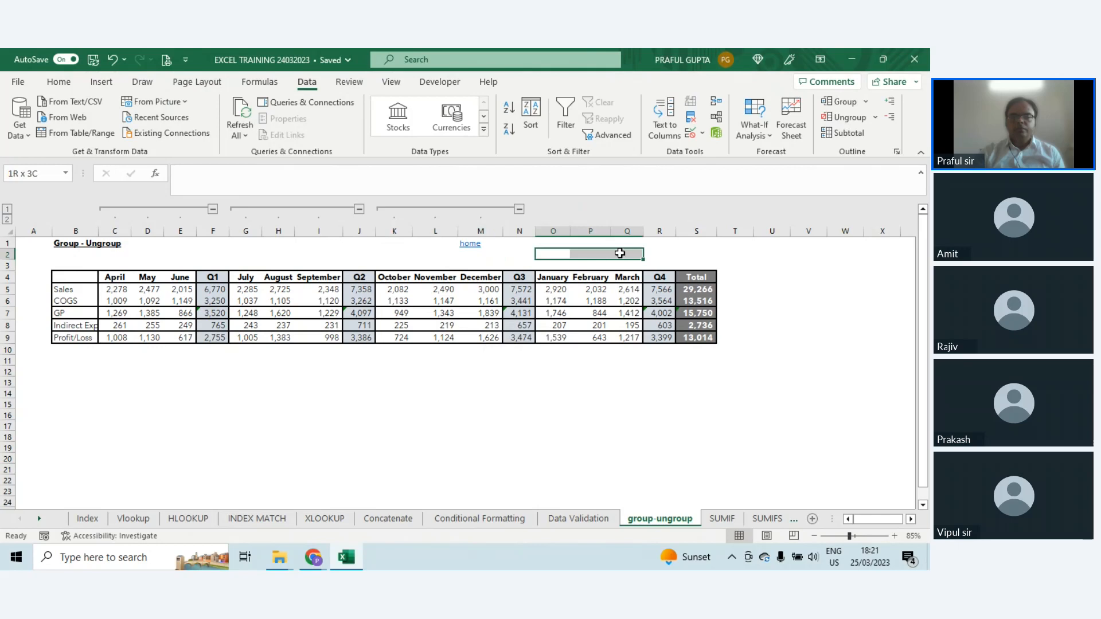
key(alt+shift+Right)
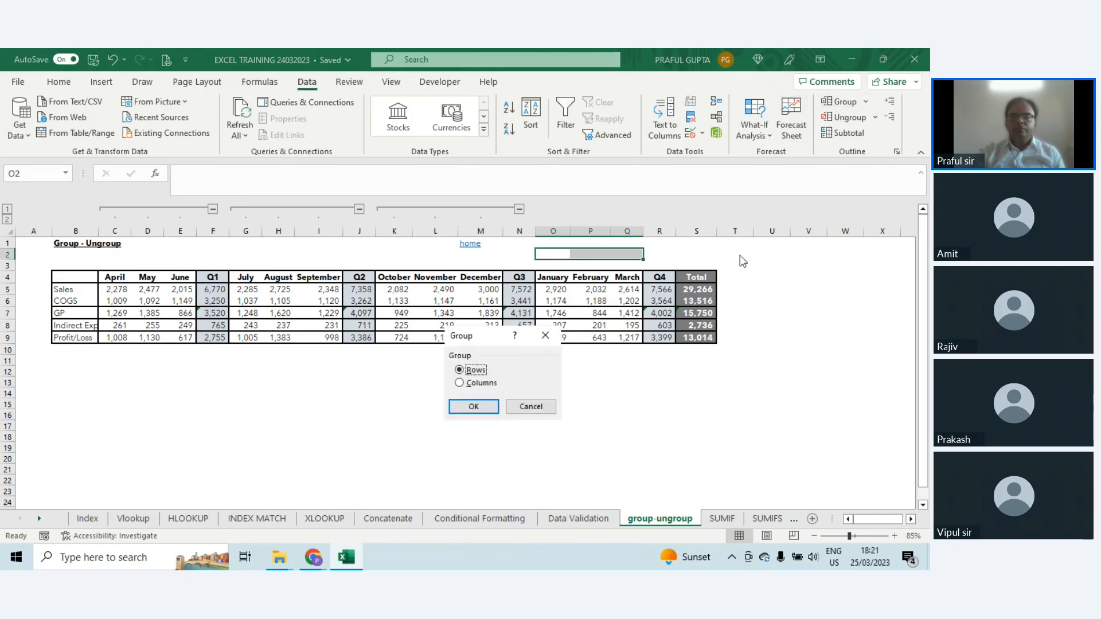
click(473, 406)
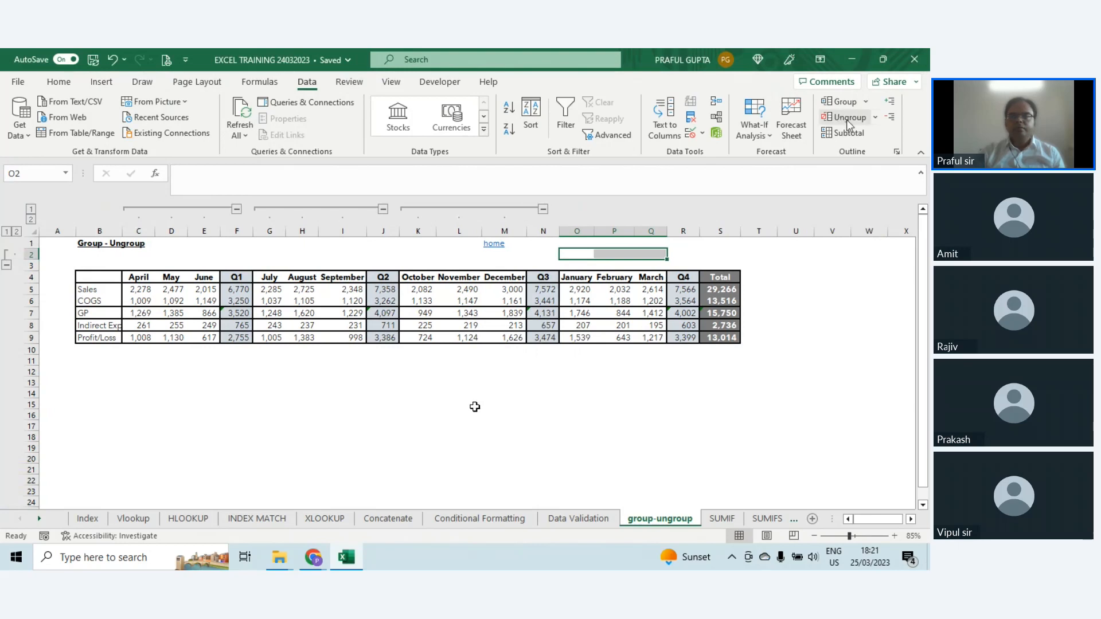
click(842, 102)
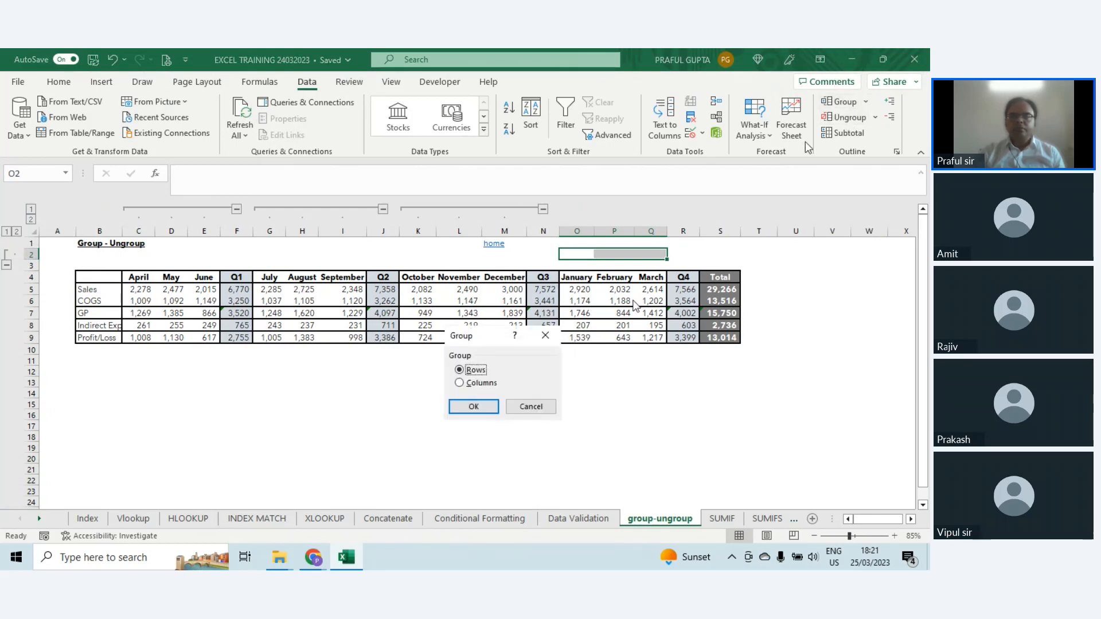
click(459, 382)
click(473, 407)
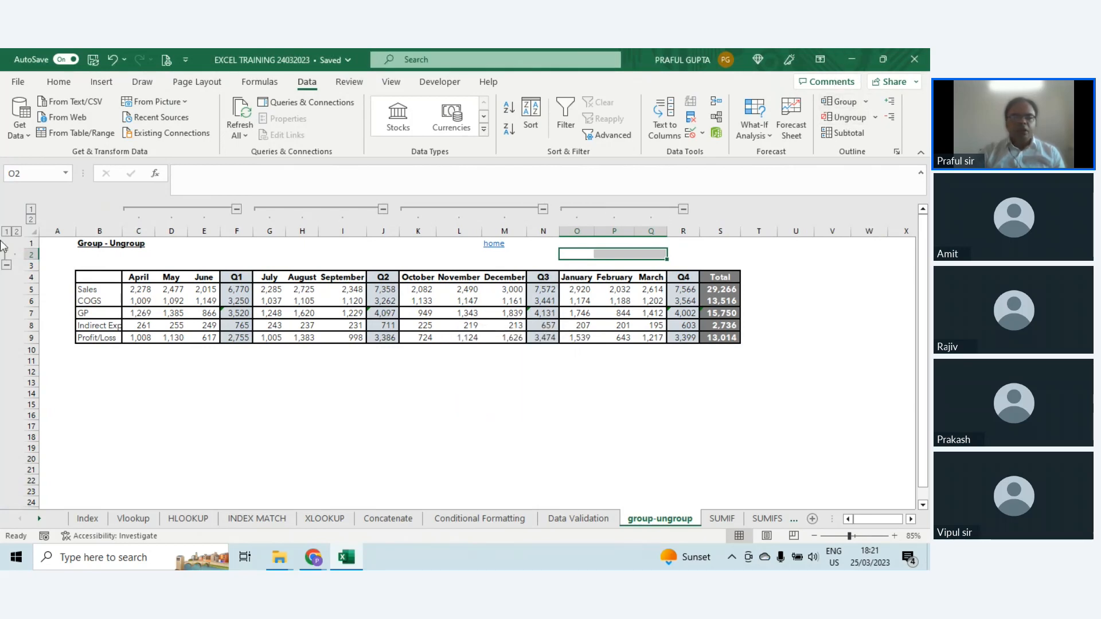
Step: Collapse all column groups to outline level 1 to view the quarterly figures, and expand them back to level 2
click(31, 211)
drag(138, 277, 232, 338)
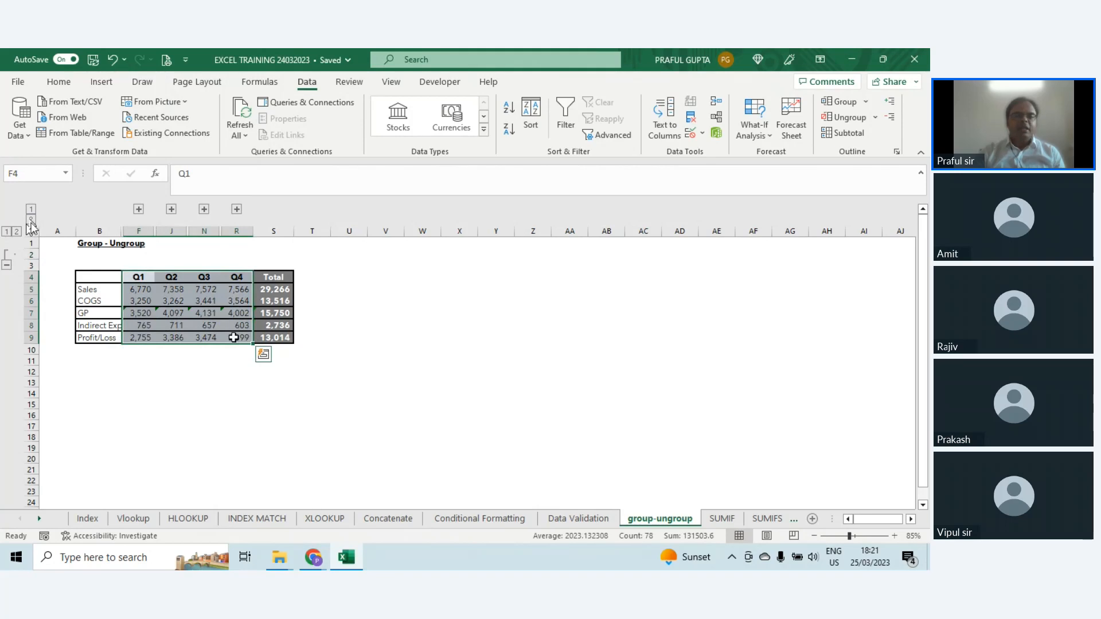
click(31, 219)
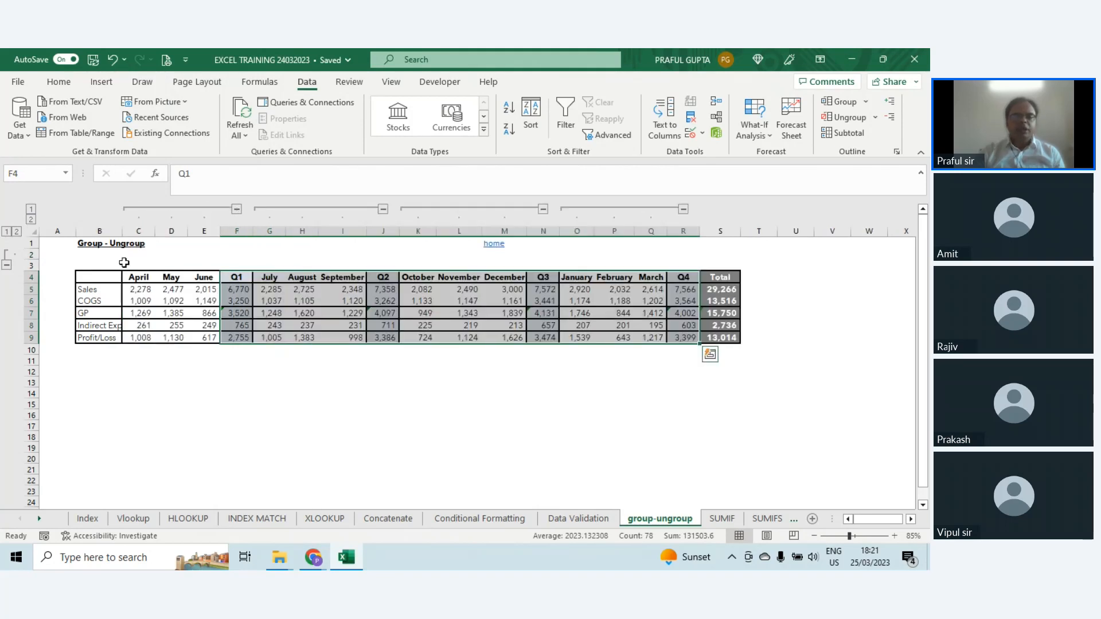
drag(126, 263, 716, 262)
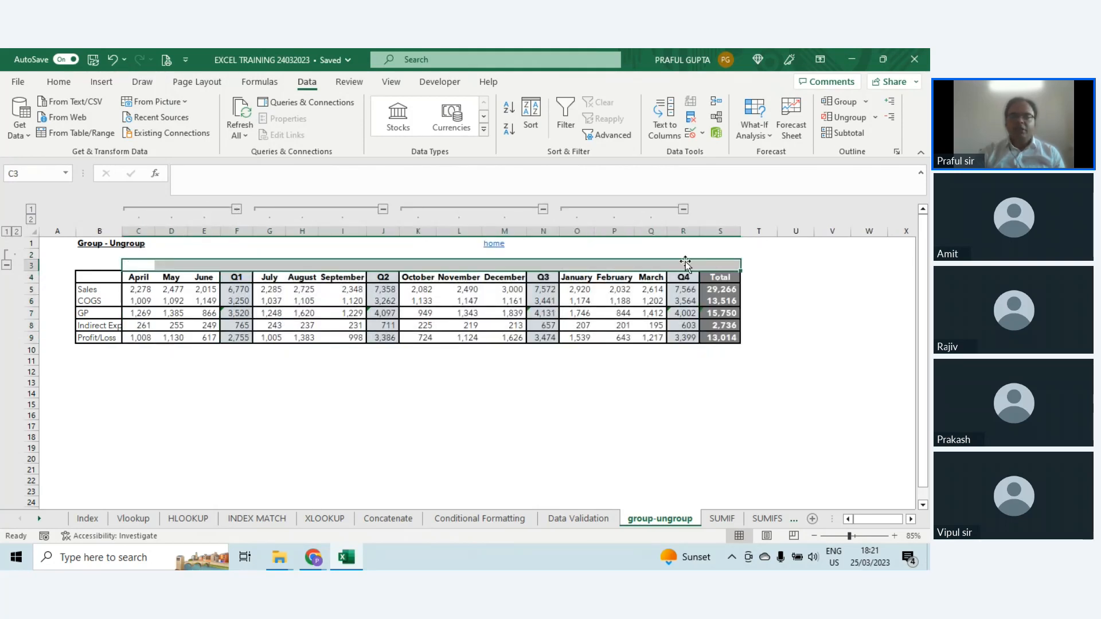
Step: Collapse the Q1, Q2 and Q3 month groups one by one, and expand each of them again
click(236, 209)
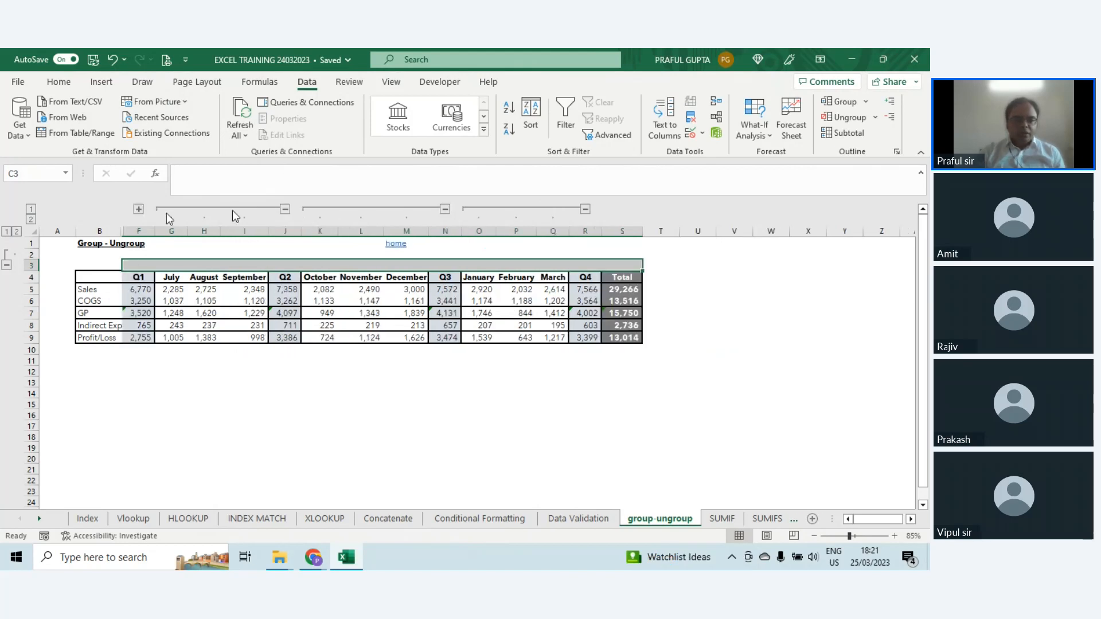
click(284, 210)
click(332, 210)
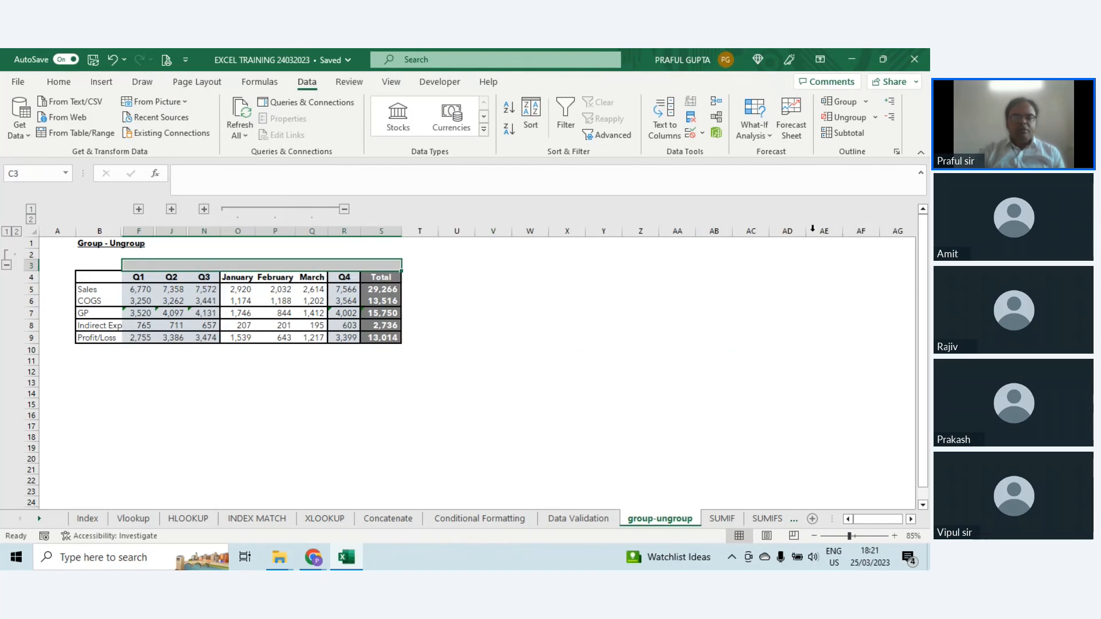
click(138, 209)
click(270, 210)
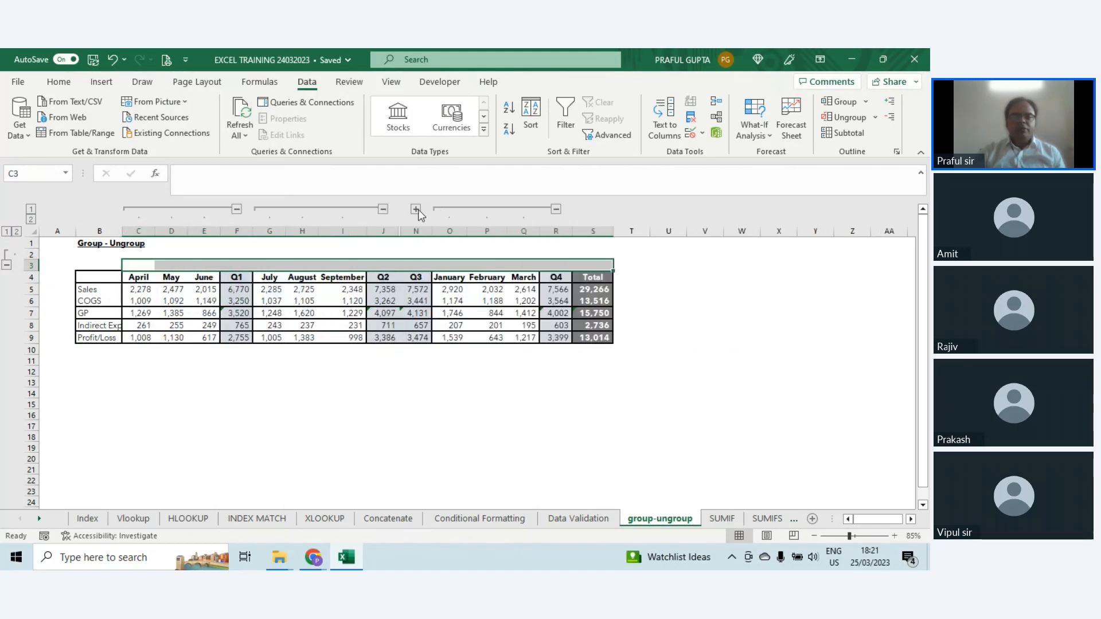
click(418, 209)
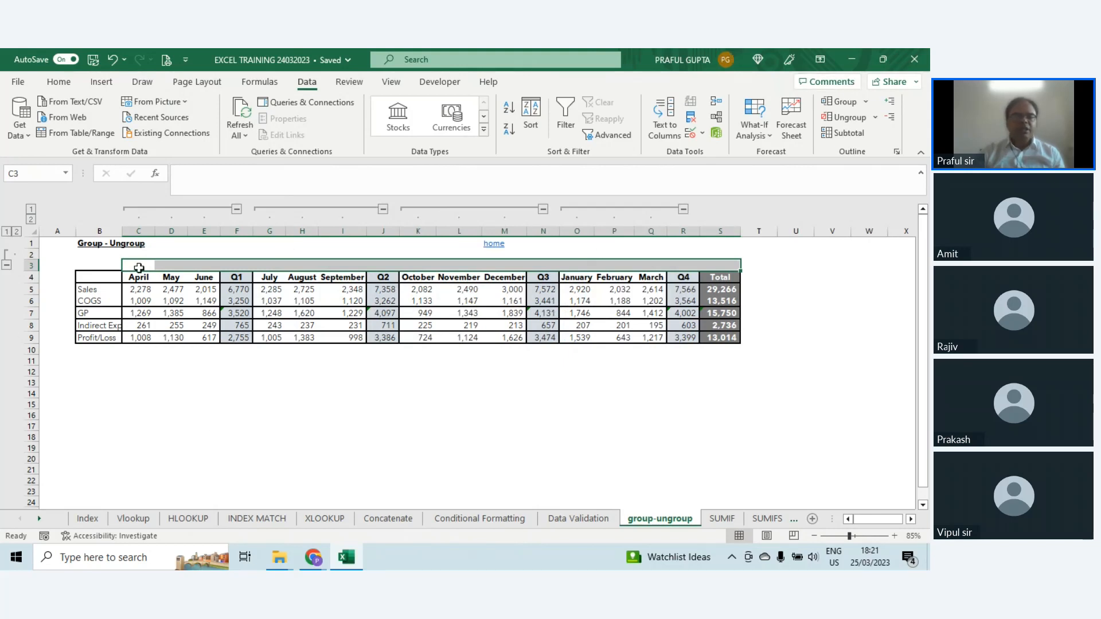
Step: Ungroup all the quarterly month columns at once, using the cells C3:R3 and the Columns option
drag(137, 265, 686, 266)
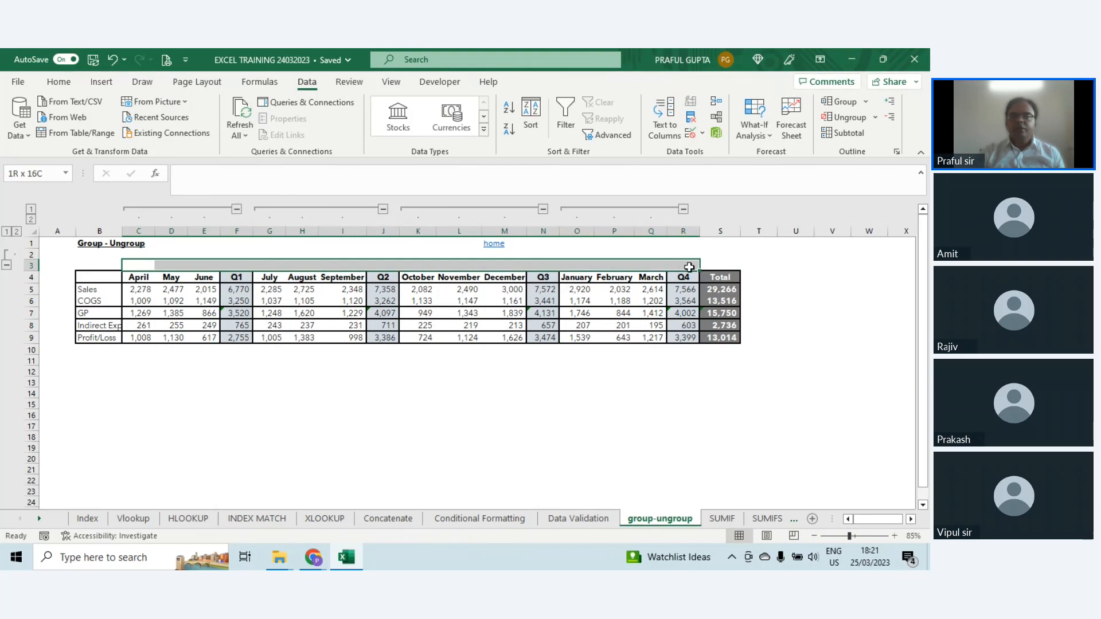
click(850, 119)
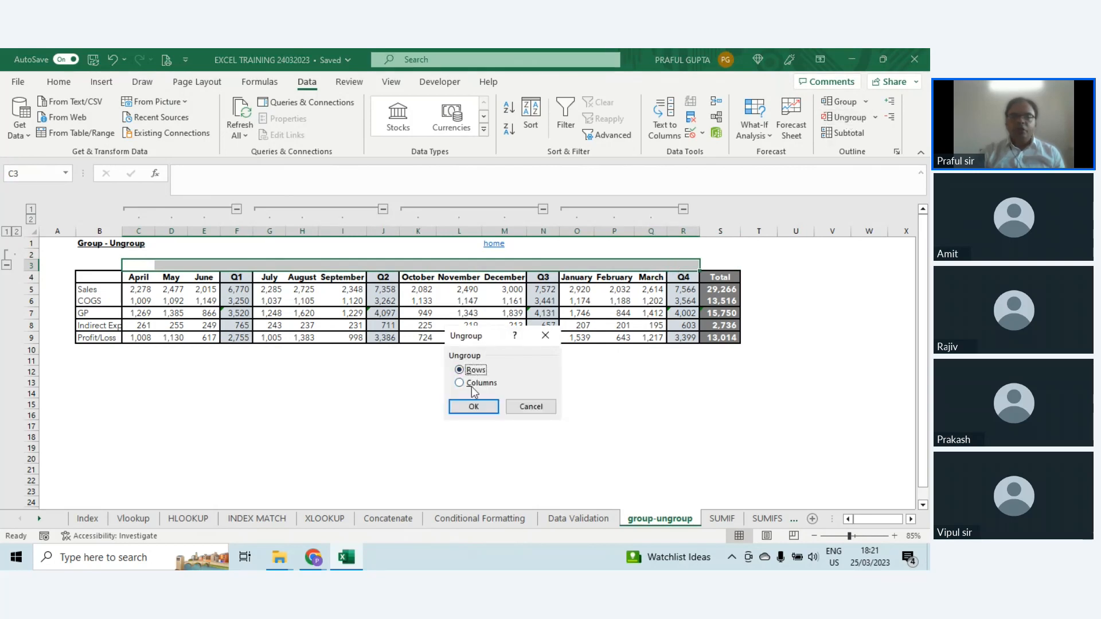
click(461, 383)
click(474, 407)
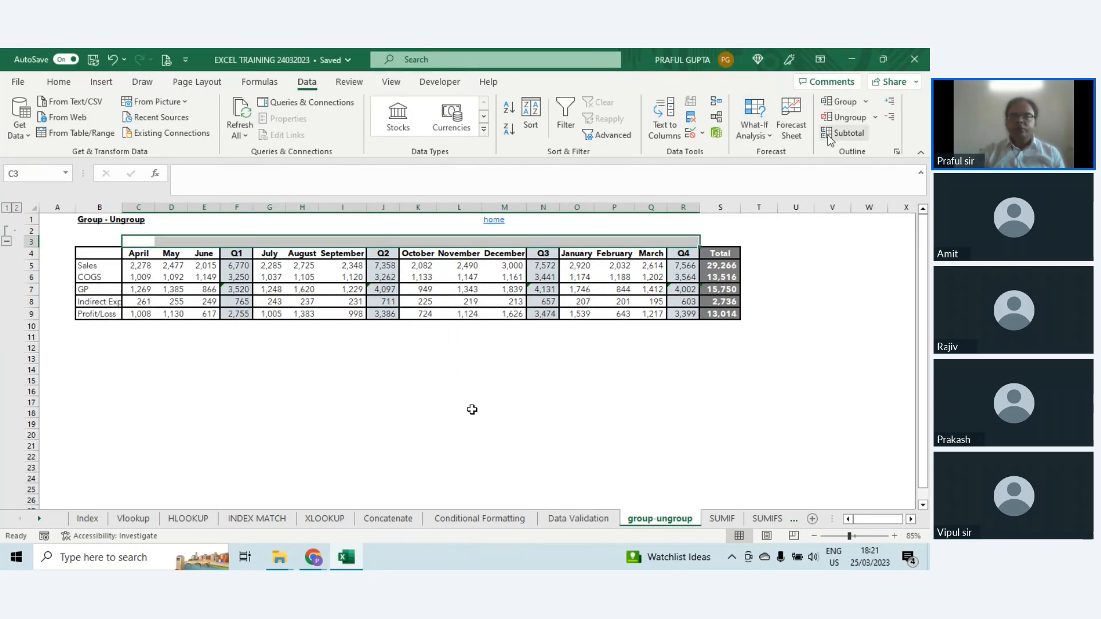
Step: Ungroup row 2 with the Rows option, using a cell in that row
click(844, 119)
click(453, 407)
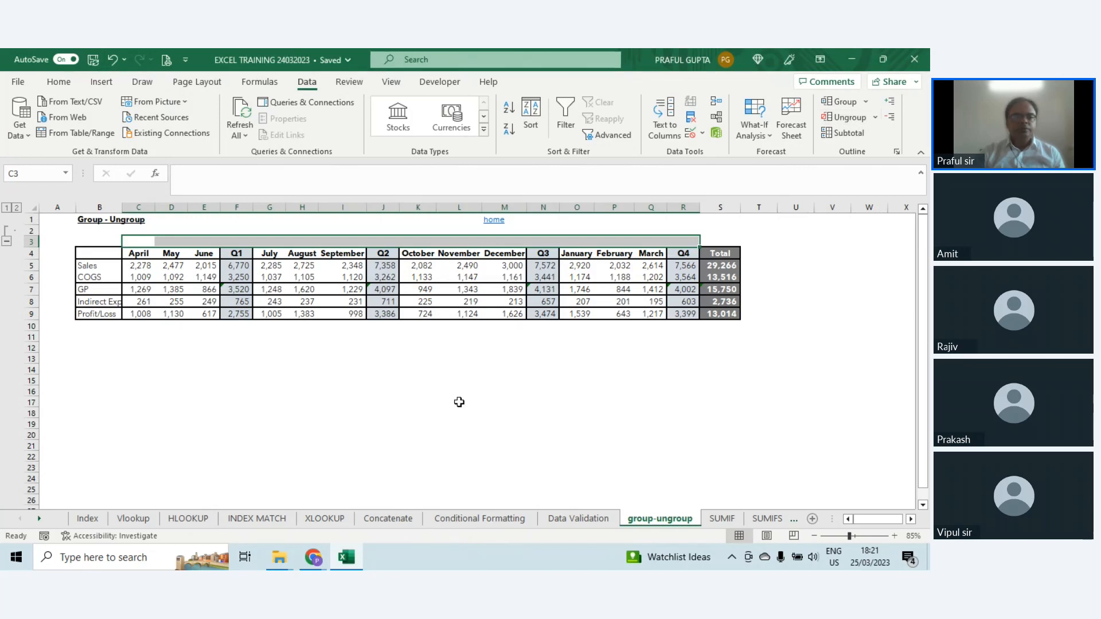
drag(583, 231, 653, 229)
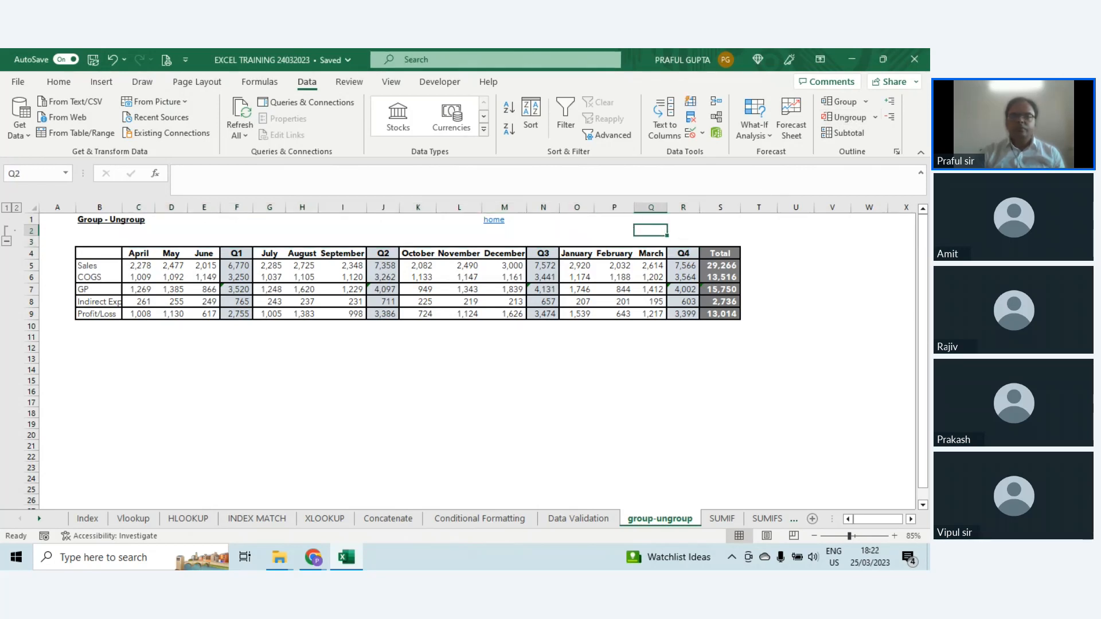
click(842, 117)
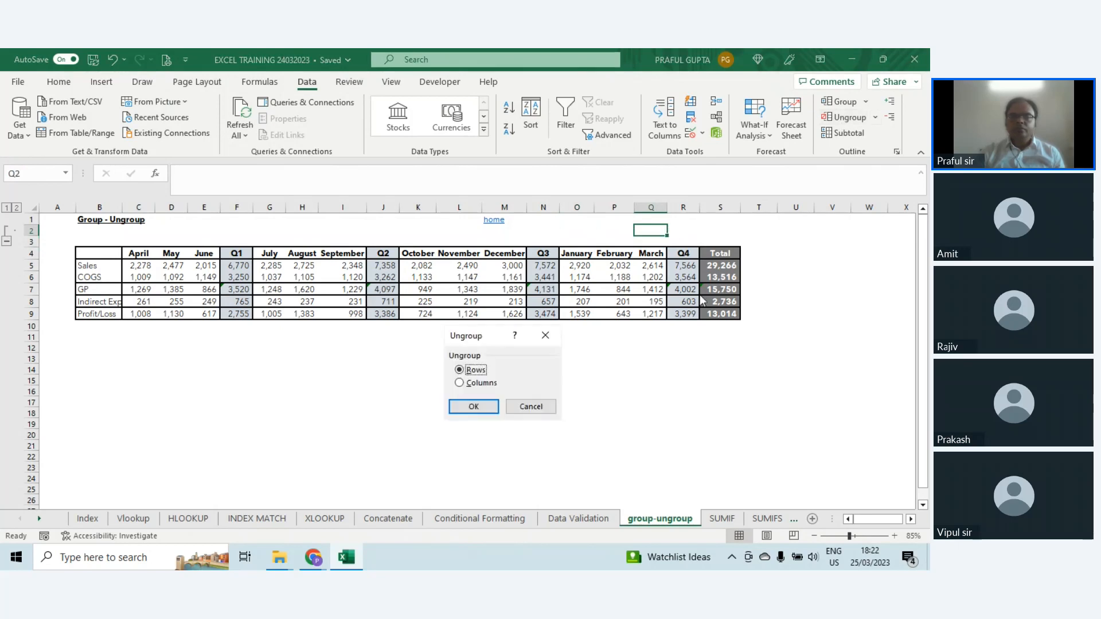
click(474, 405)
click(477, 411)
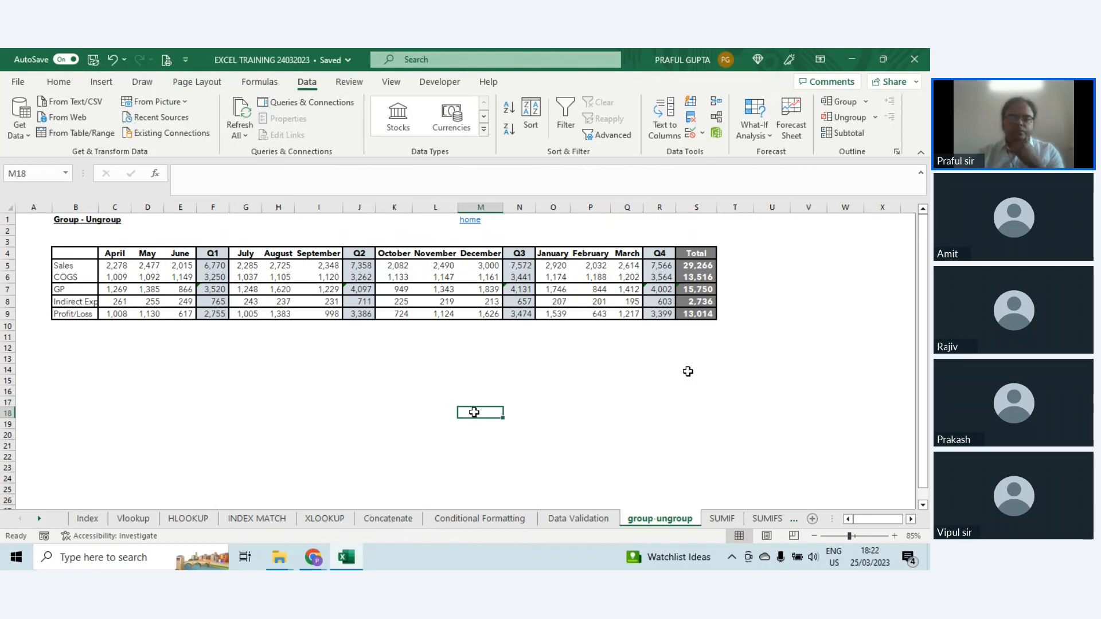
Step: Go to the SUMIF sheet and clear the product totals in G10:G12
click(721, 519)
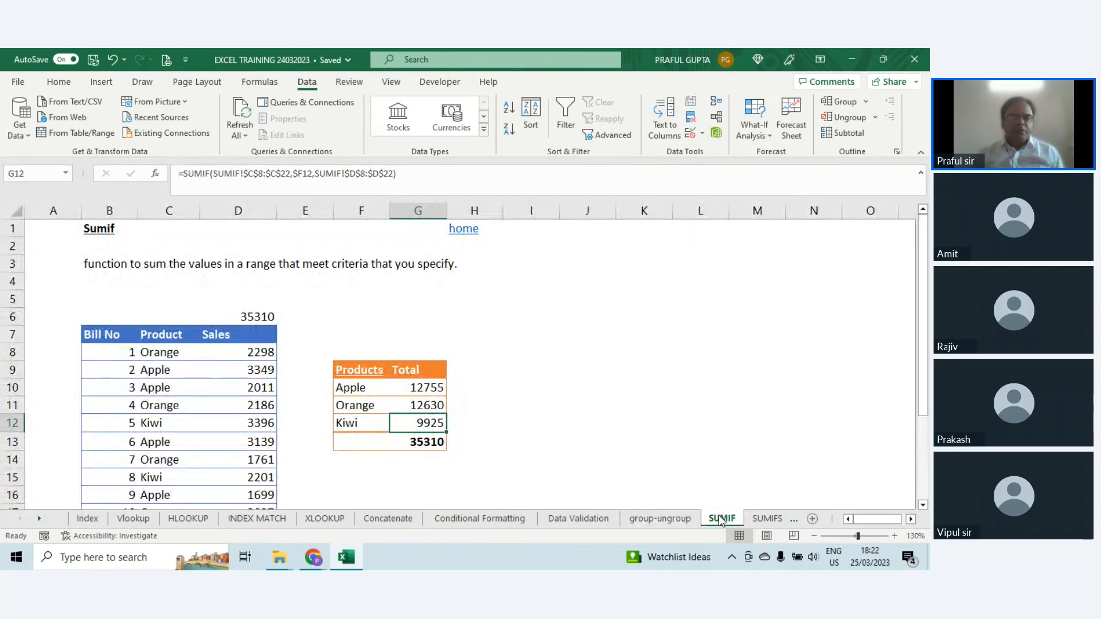
key(Up)
key(Up)
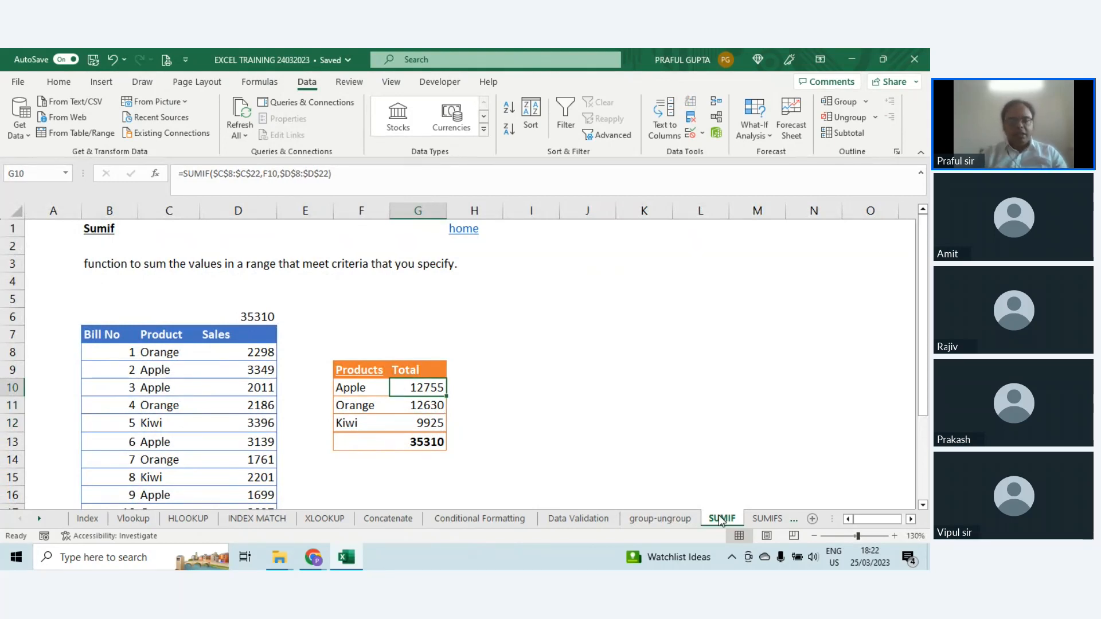
key(shift+Down)
key(shift+Down)
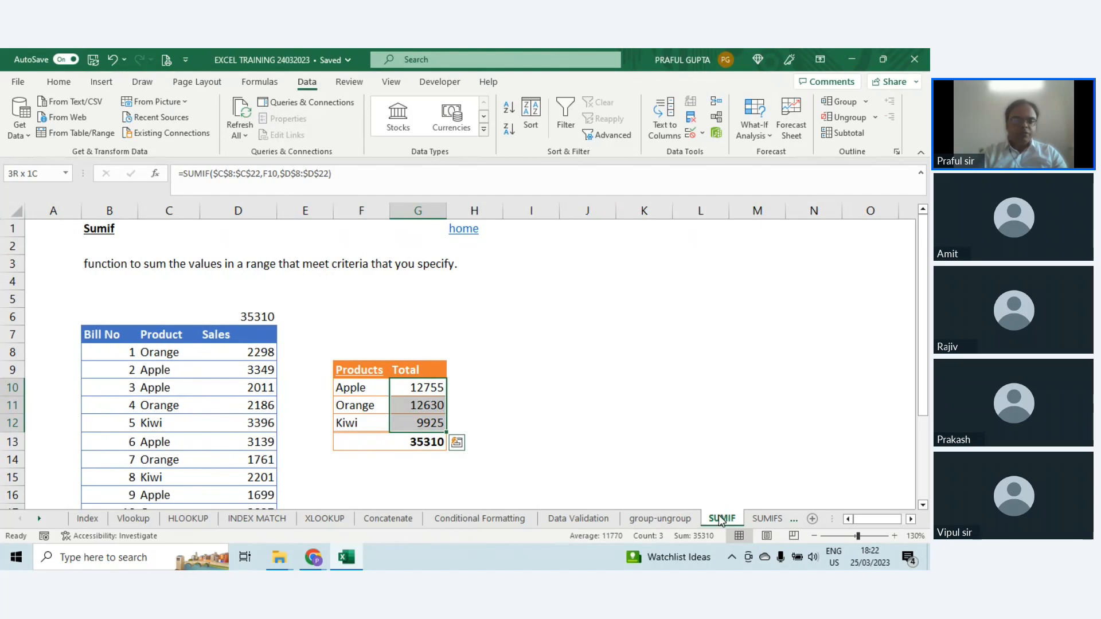
key(Delete)
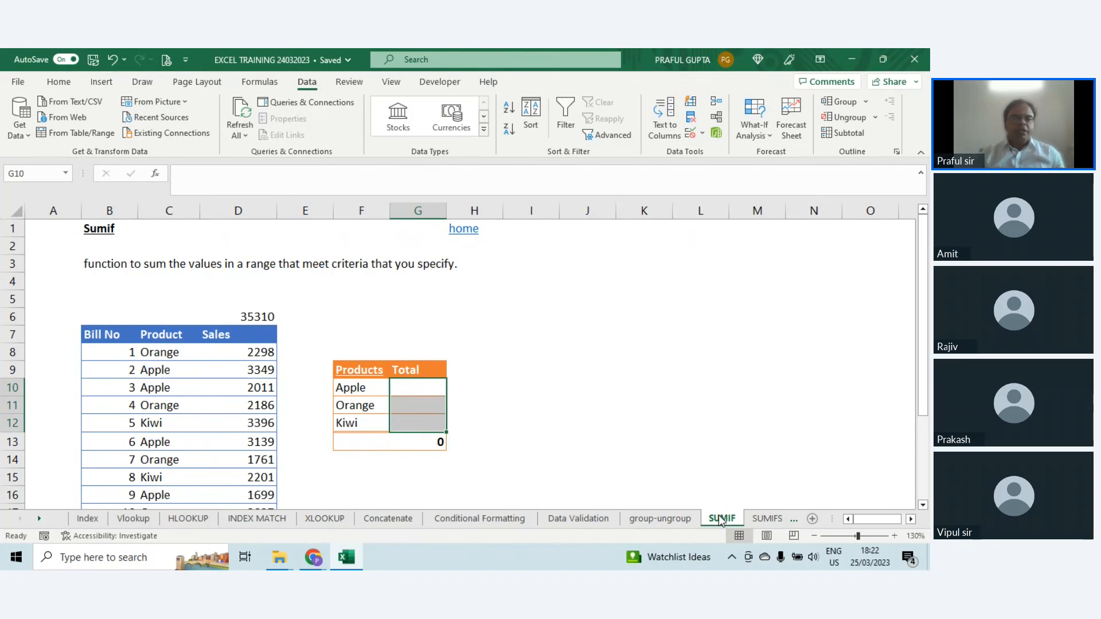
scroll(691, 405, down, 2)
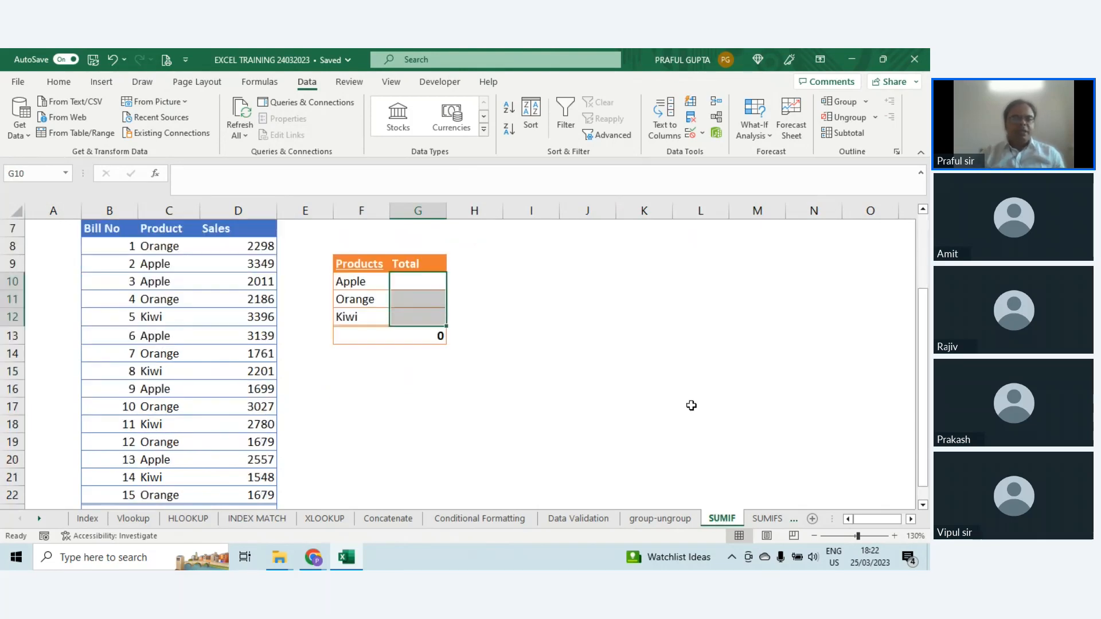
scroll(691, 405, up, 1)
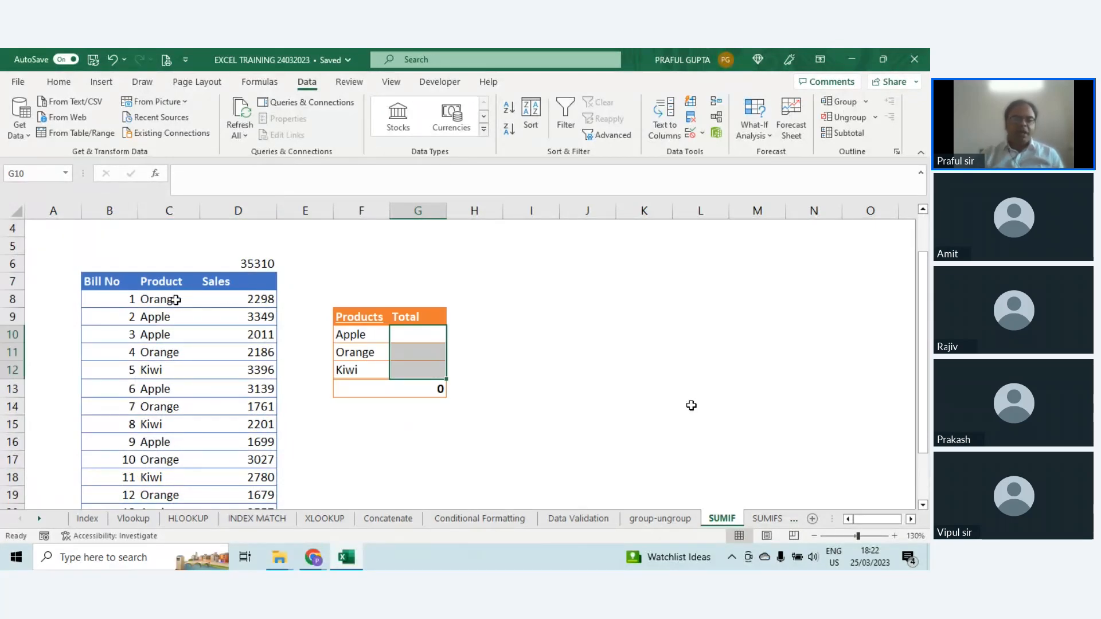
drag(175, 300, 177, 330)
click(358, 334)
click(355, 372)
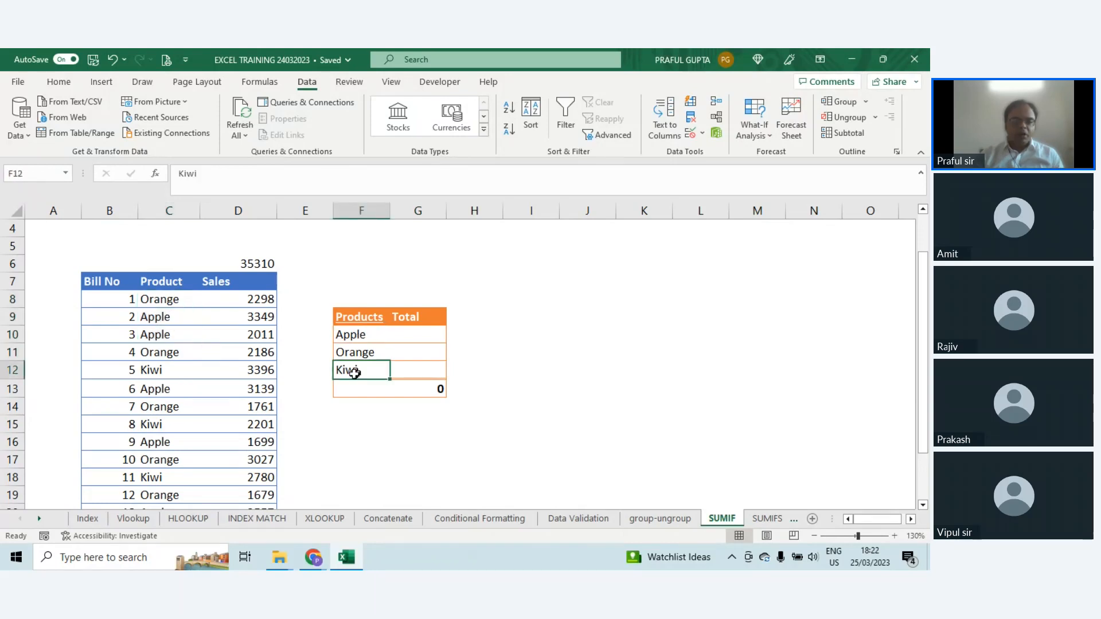
Step: Start a SUMIF formula in G10 with the Product cells $C$8:$C$22 as the absolute range
click(422, 334)
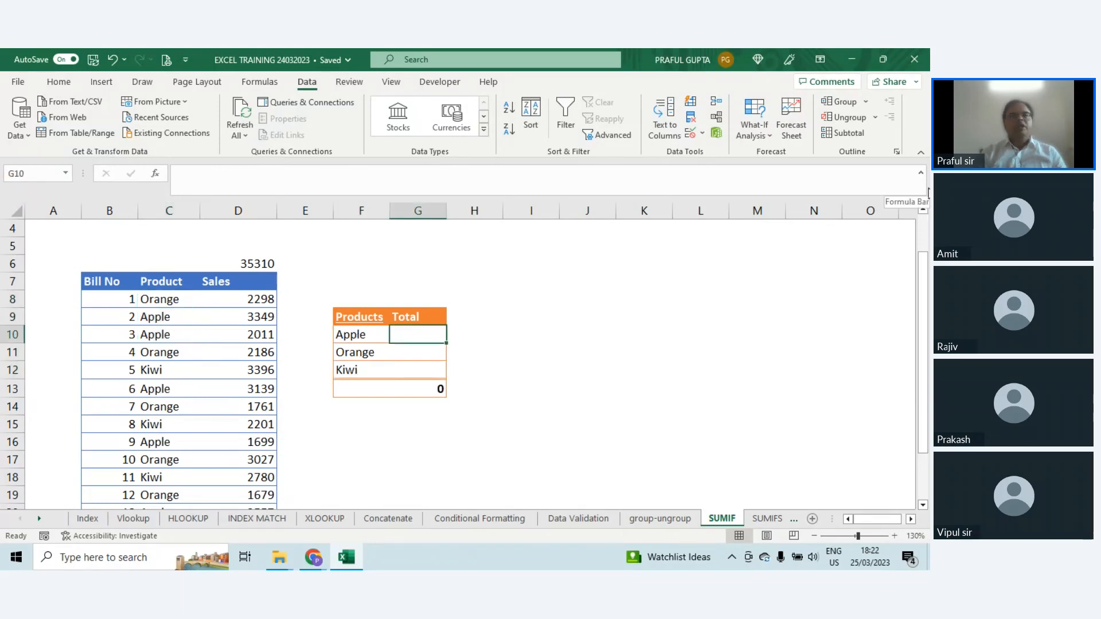
text(=)
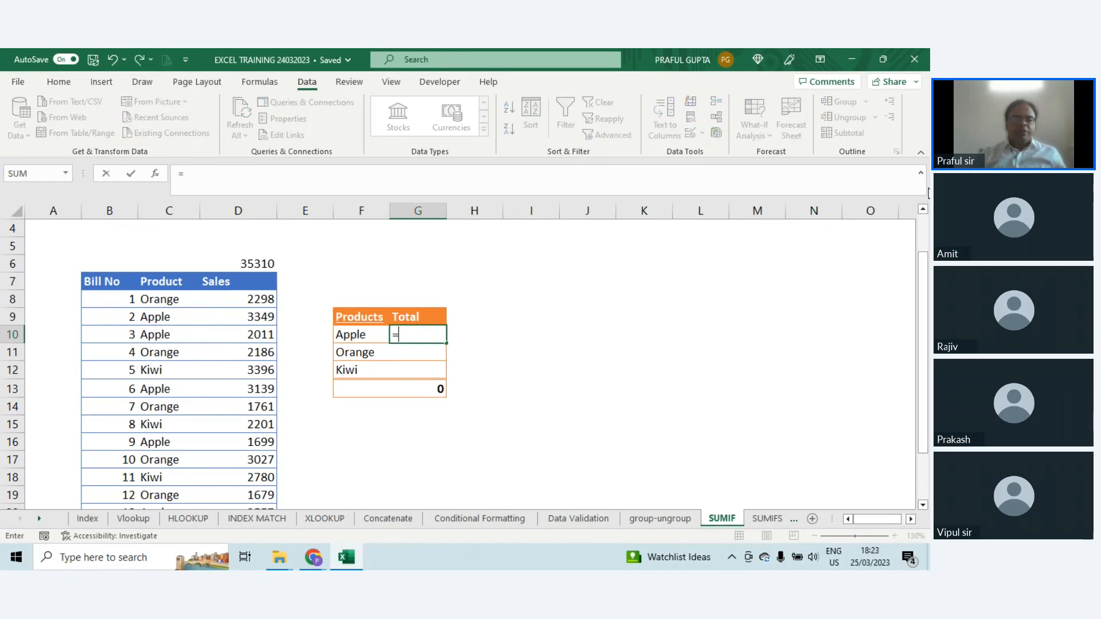
text(sum)
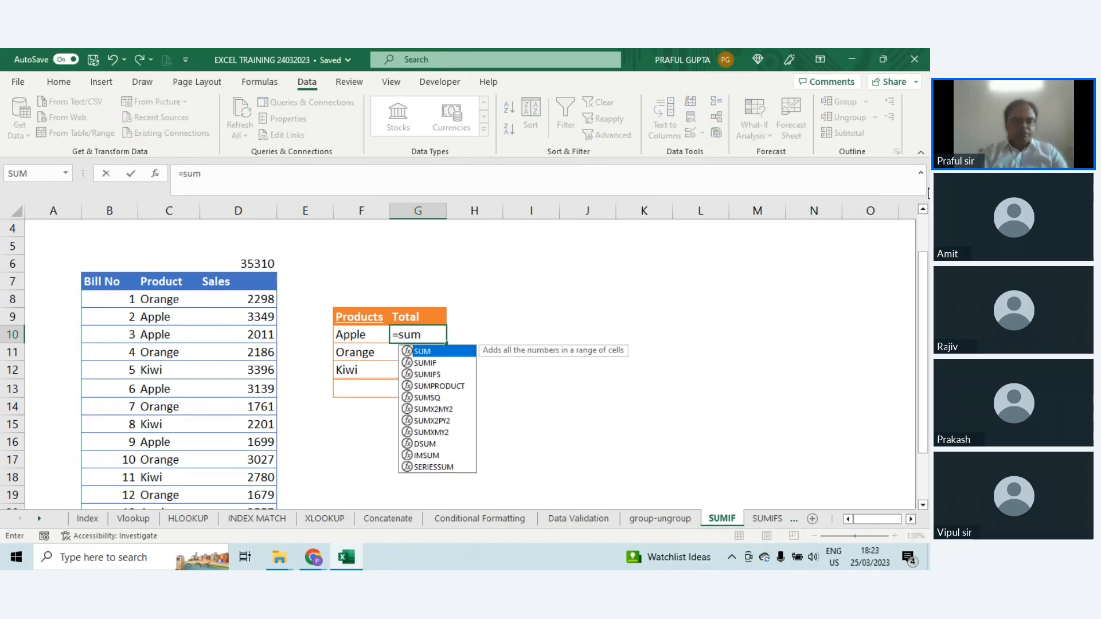
key(Down)
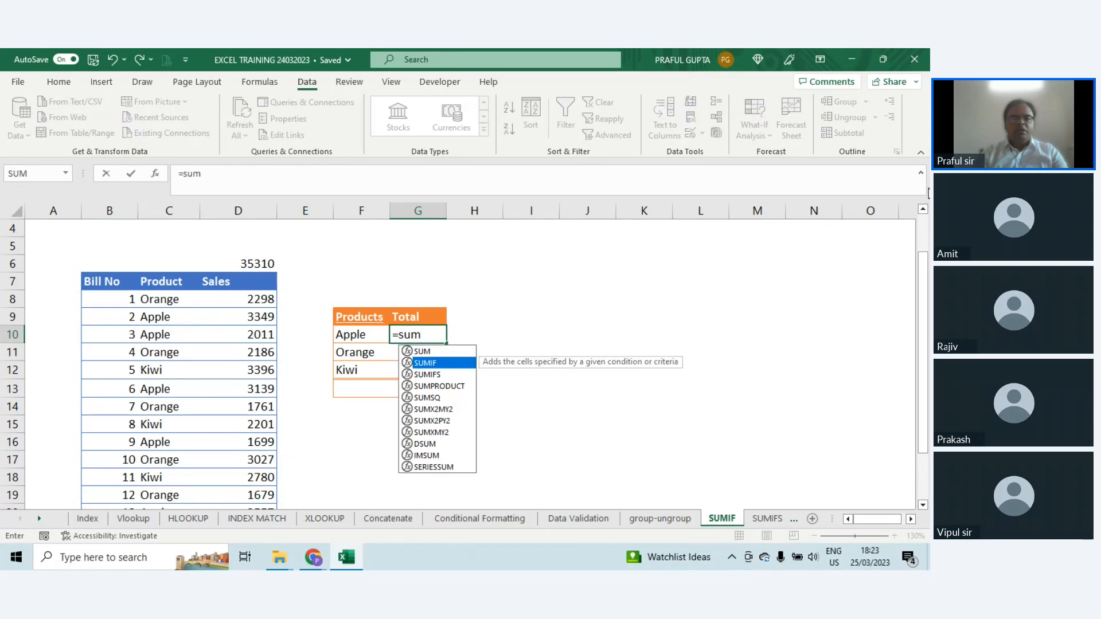
key(Tab)
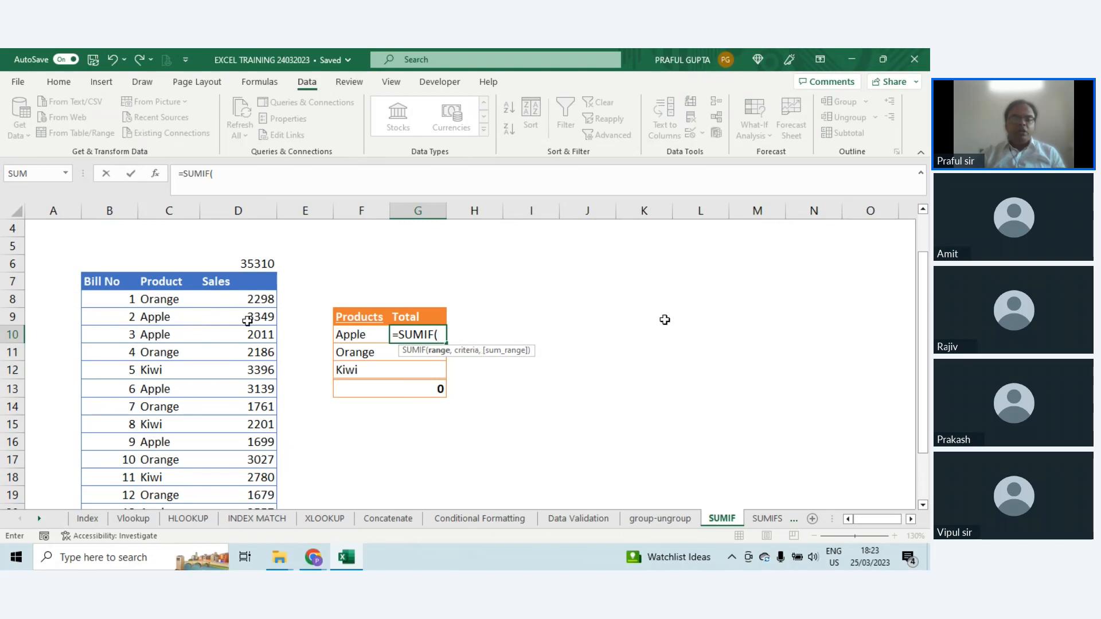
click(159, 298)
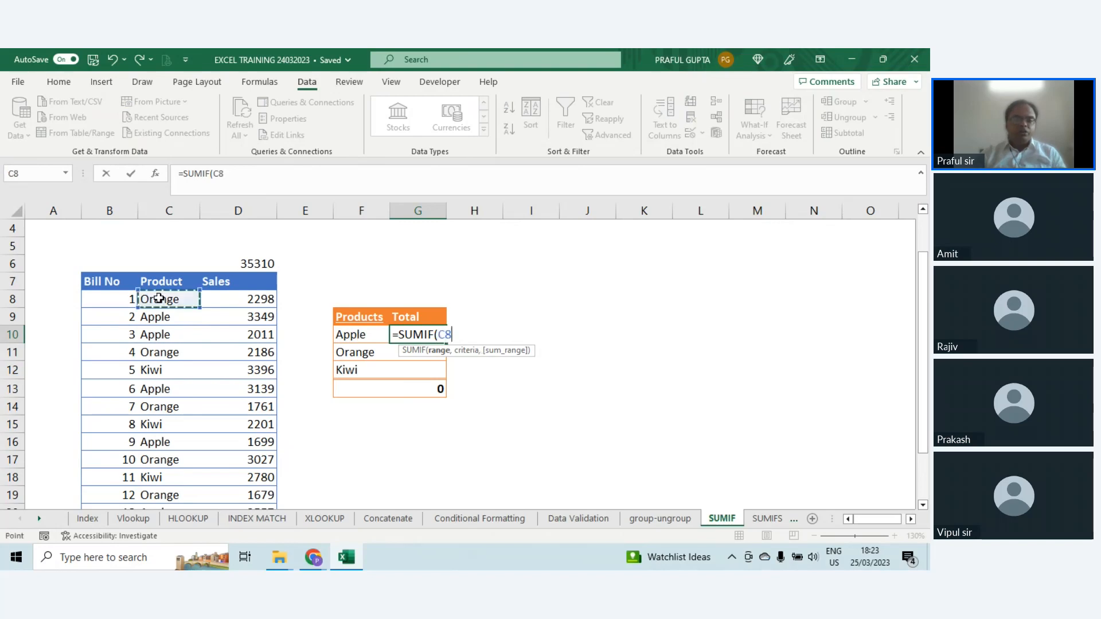
mouse_move(159, 298)
mouse_down()
mouse_move(172, 316)
mouse_move(172, 498)
mouse_move(159, 299)
mouse_up()
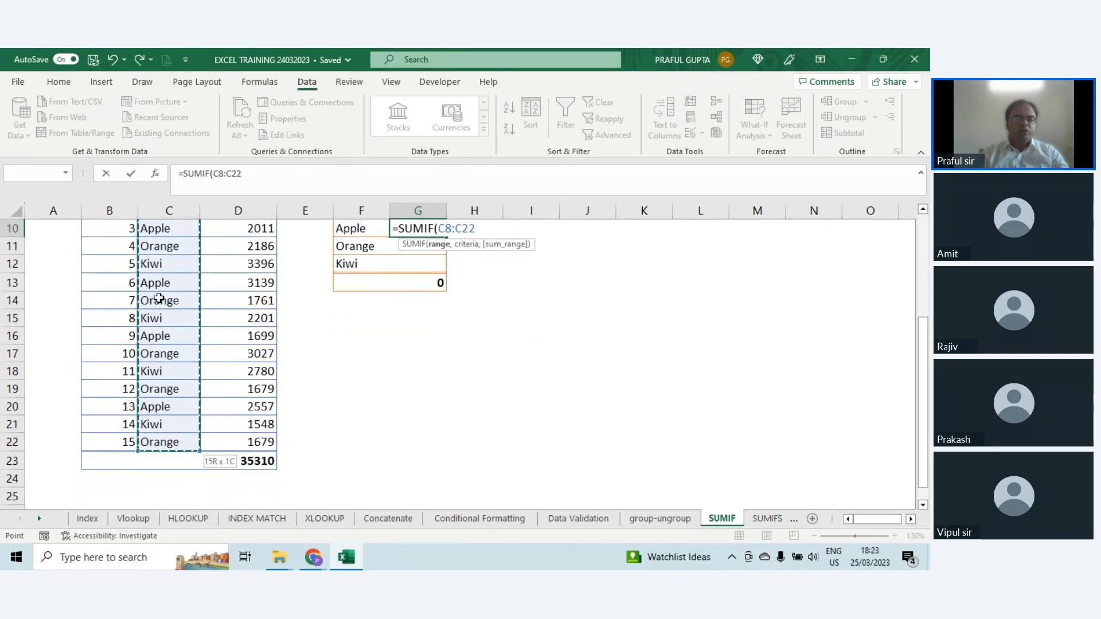
scroll(128, 394, up, 2)
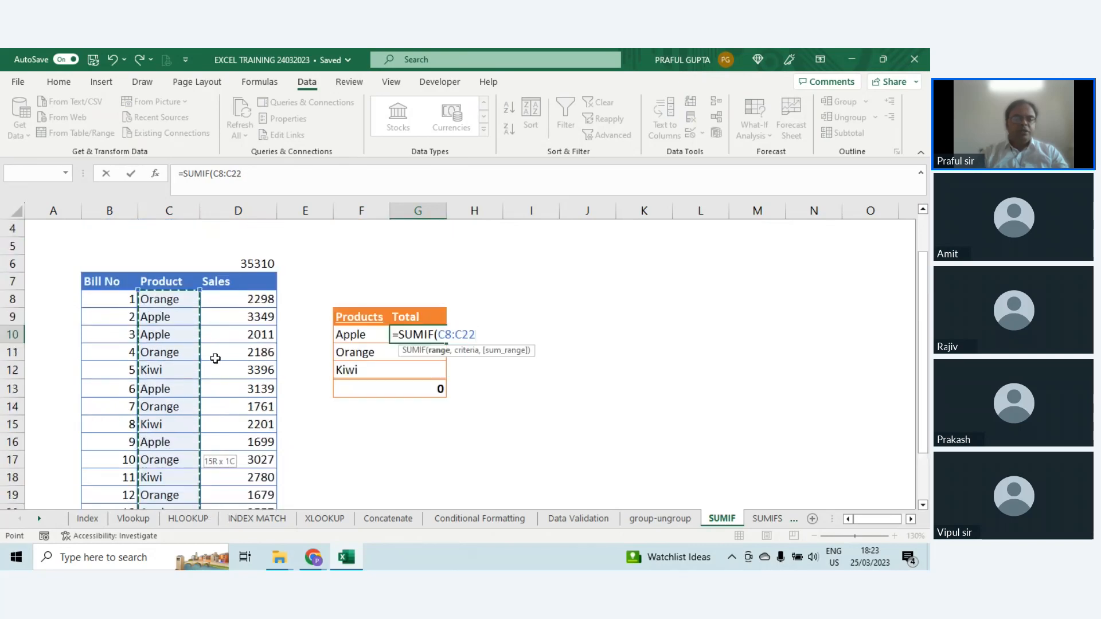
scroll(215, 358, down, 3)
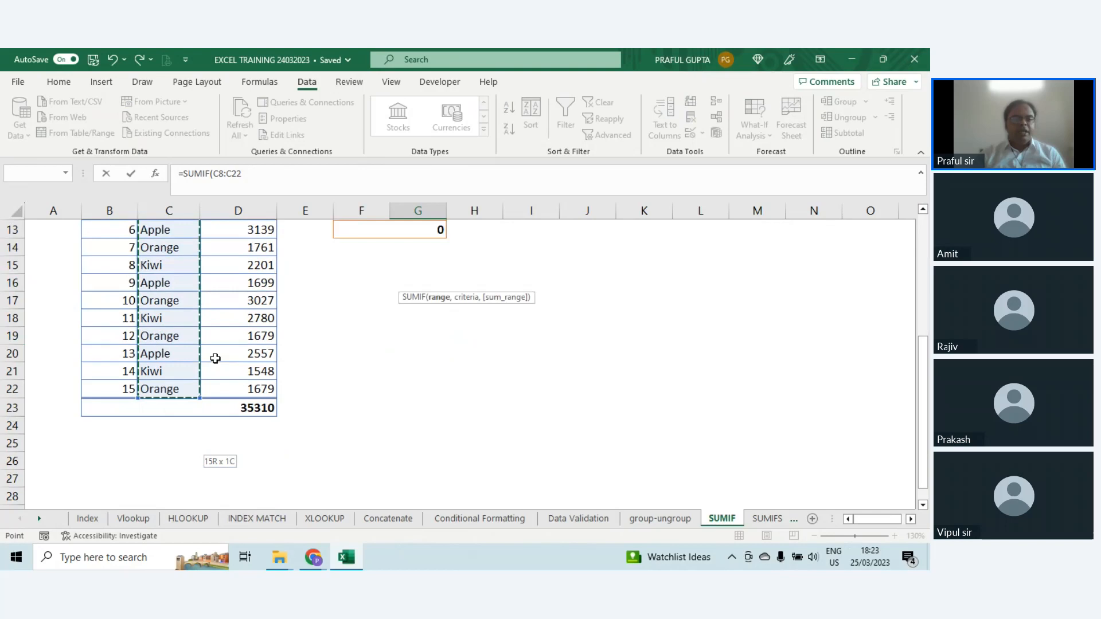
scroll(287, 411, up, 4)
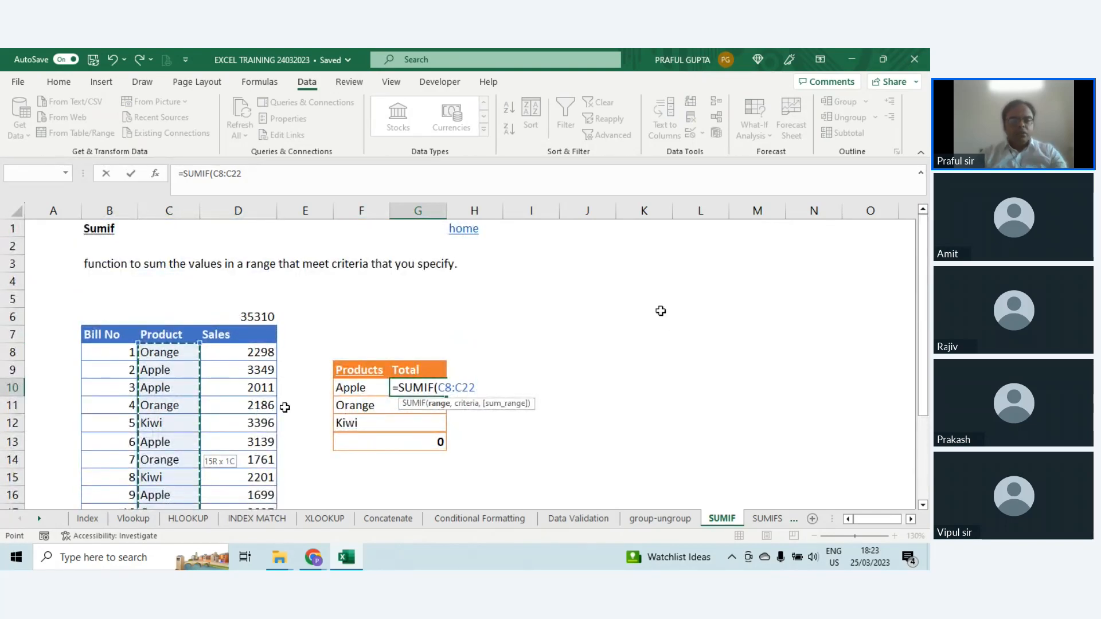
key(F4)
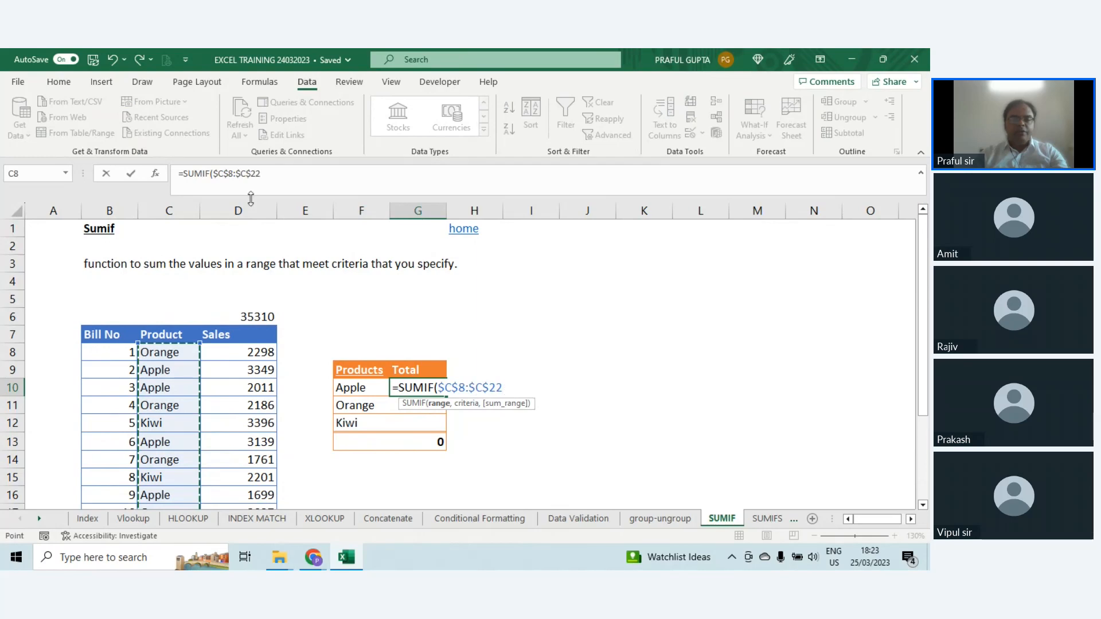
Step: Add the Apple cell as the formula's criteria, locking only its column as $F10
click(305, 180)
text(,)
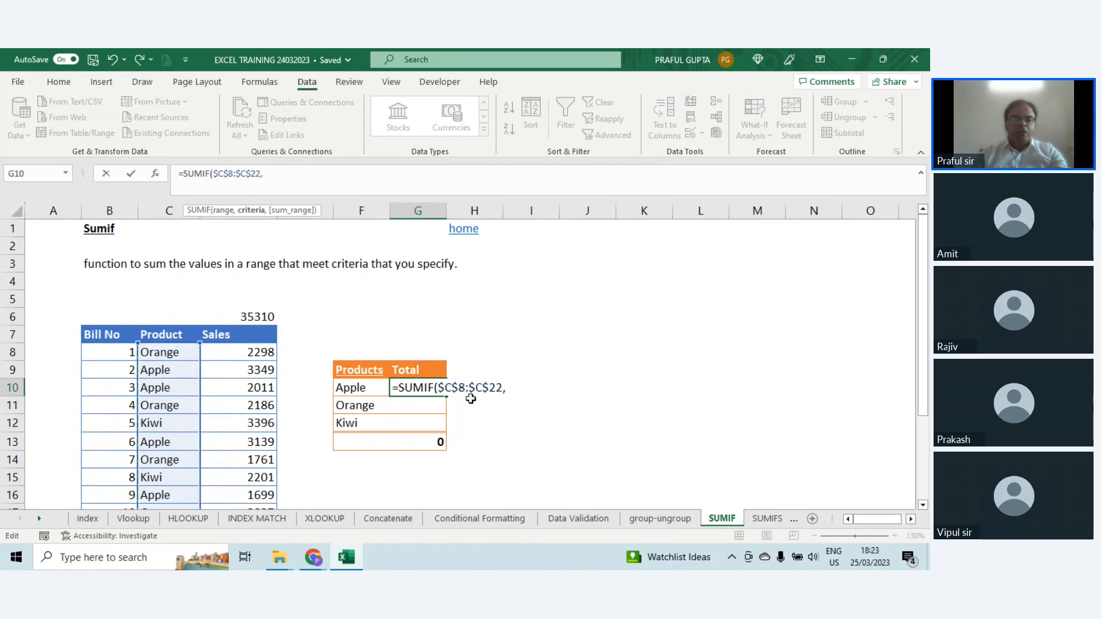
click(362, 392)
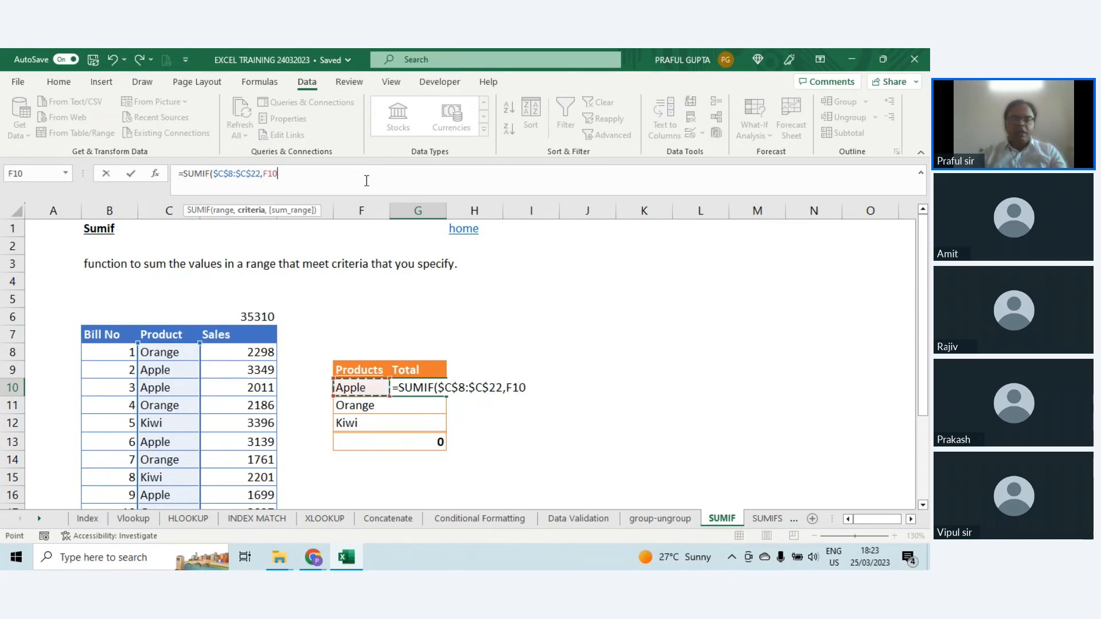
key(F4)
key(F4)
key(F4)
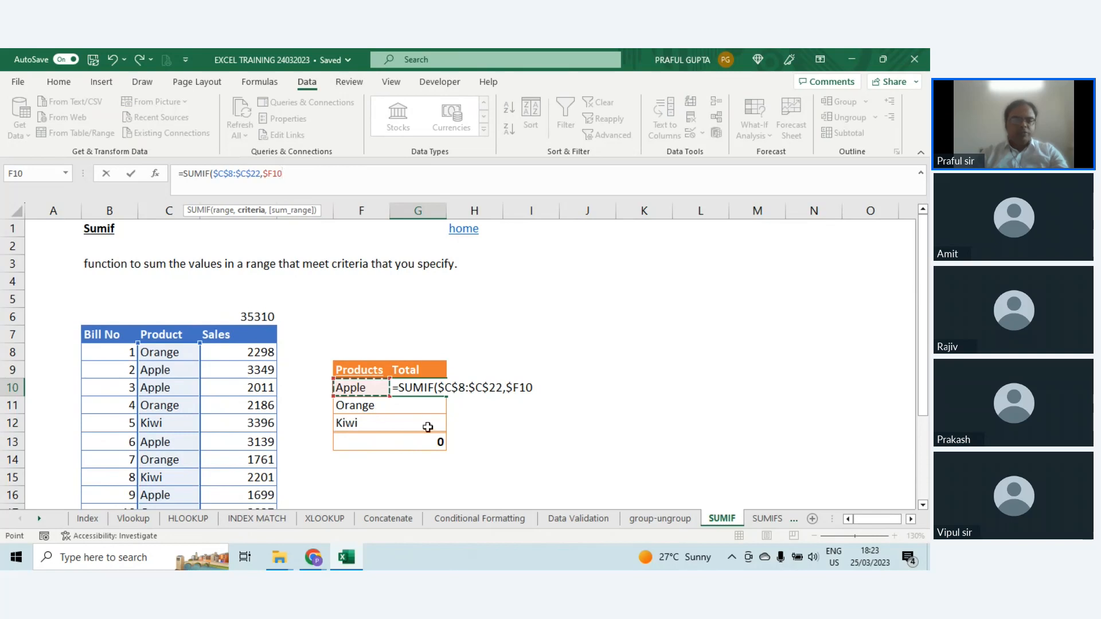
Step: Complete the formula in G10 with the Sales cells $D$8:$D$22 as the absolute sum range
text(,)
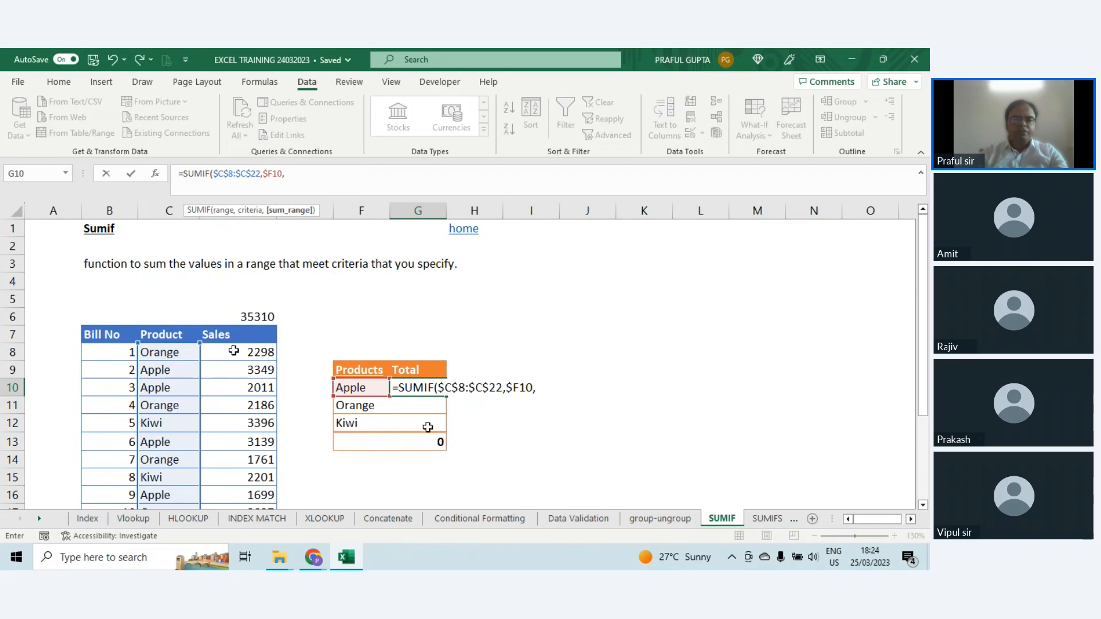
drag(234, 351, 254, 457)
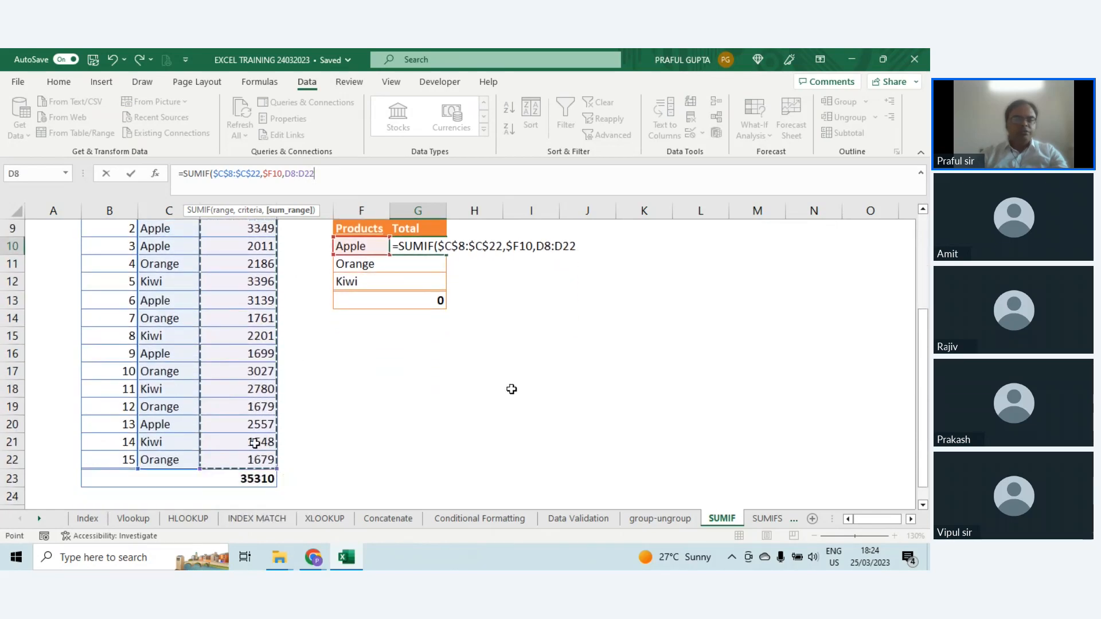
key(F4)
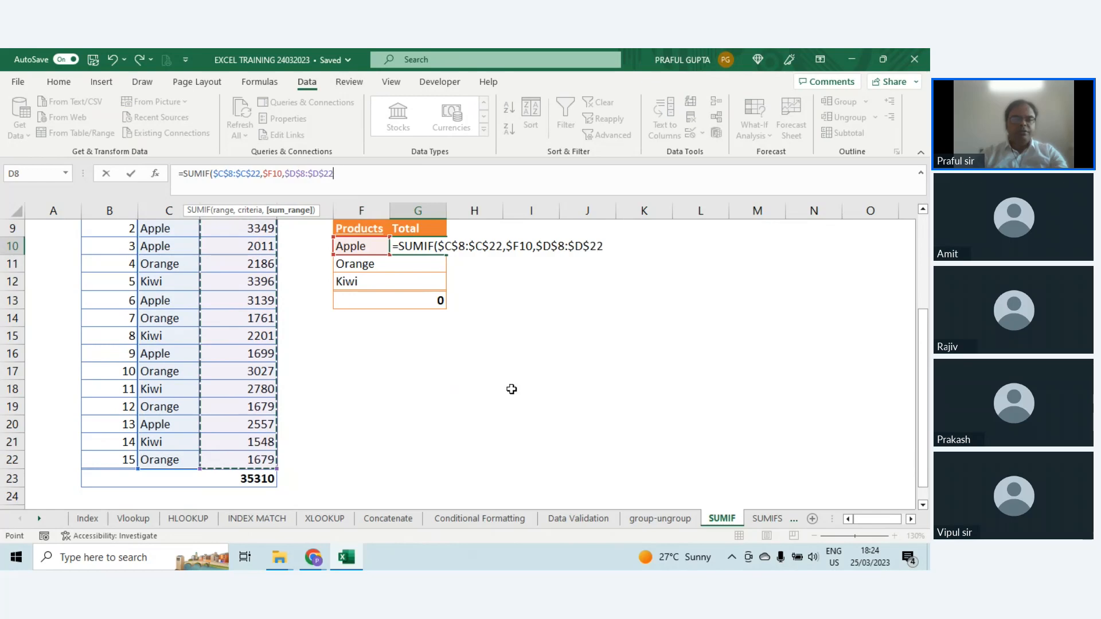
key(Return)
scroll(512, 389, up, 2)
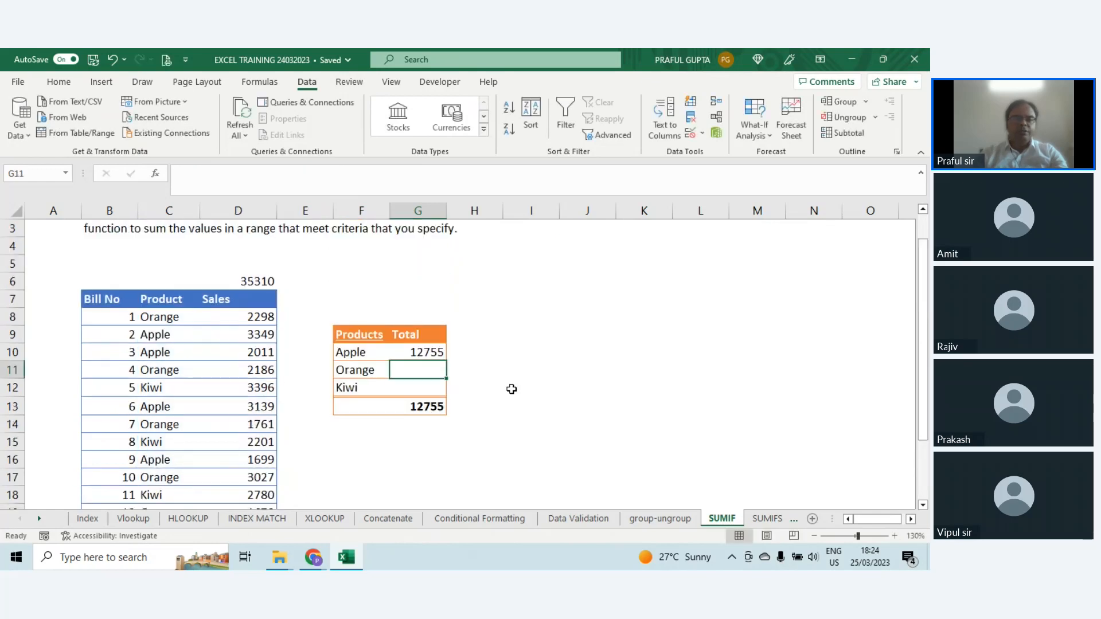
Step: Copy the SUMIF formula from G10 down to the Orange and Kiwi totals in G11:G12
click(436, 351)
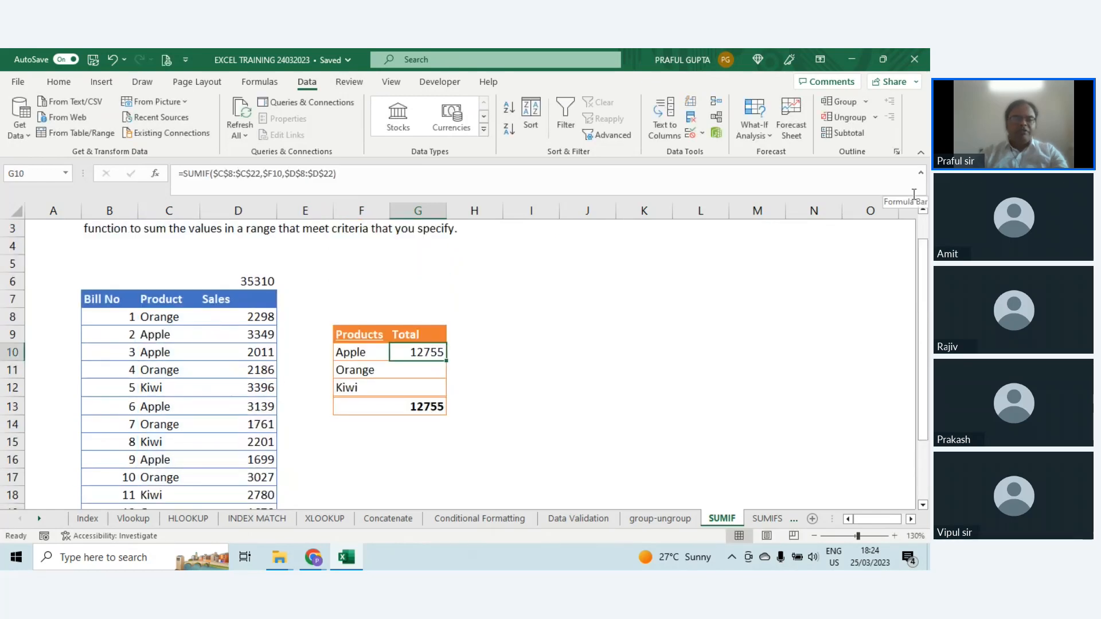
key(ctrl+c)
key(shift+Down)
key(shift+Down)
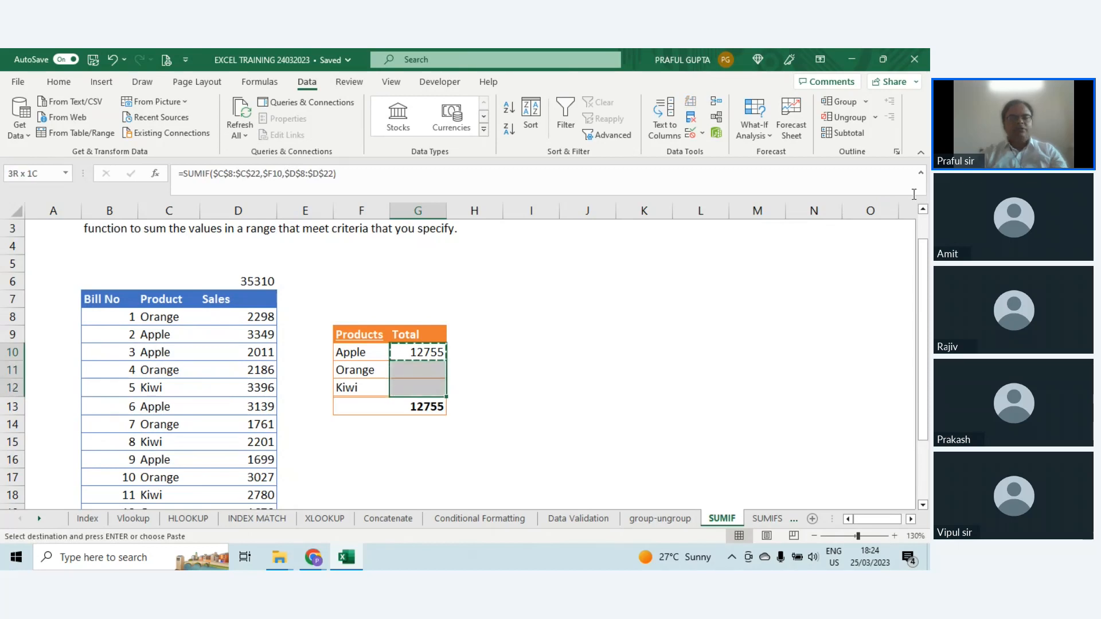
key(Return)
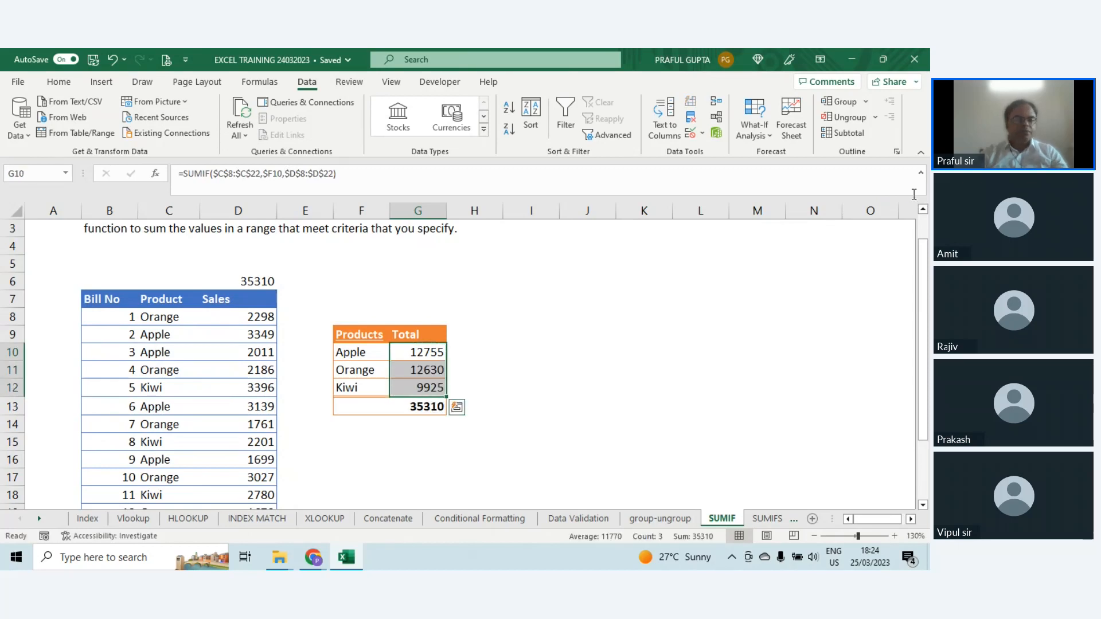
Step: Review the product names and their SUMIF totals in F10:G12
click(360, 359)
drag(360, 360, 362, 386)
drag(419, 354, 425, 386)
click(426, 370)
click(427, 352)
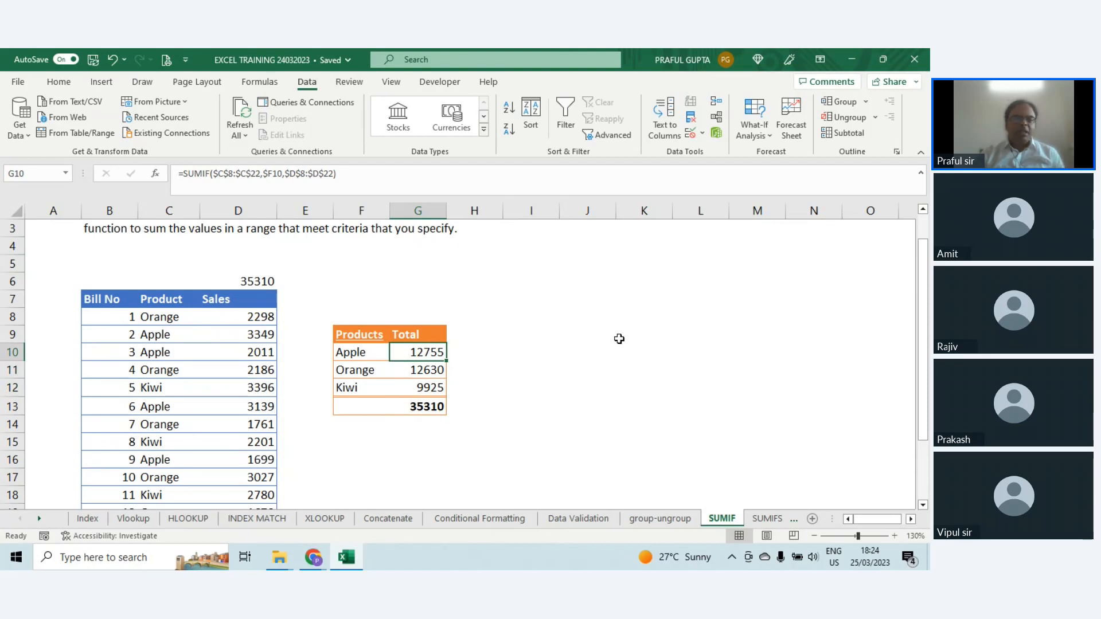
scroll(619, 339, down, 1)
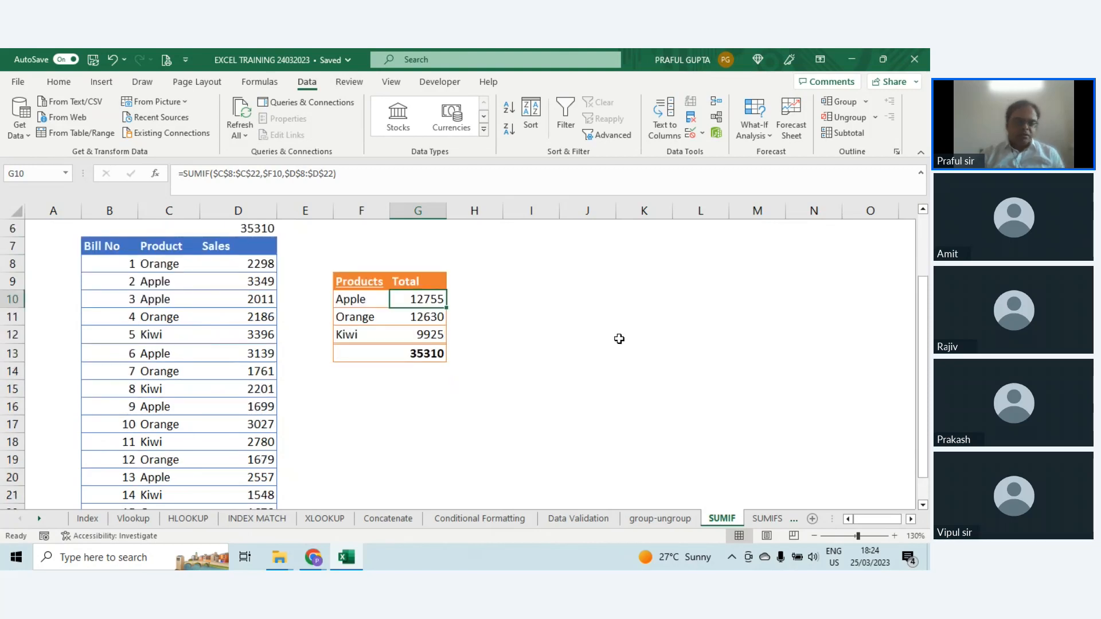
Step: Open the SUMIFS sheet and clear the existing city-by-product results in J8:L12
click(764, 520)
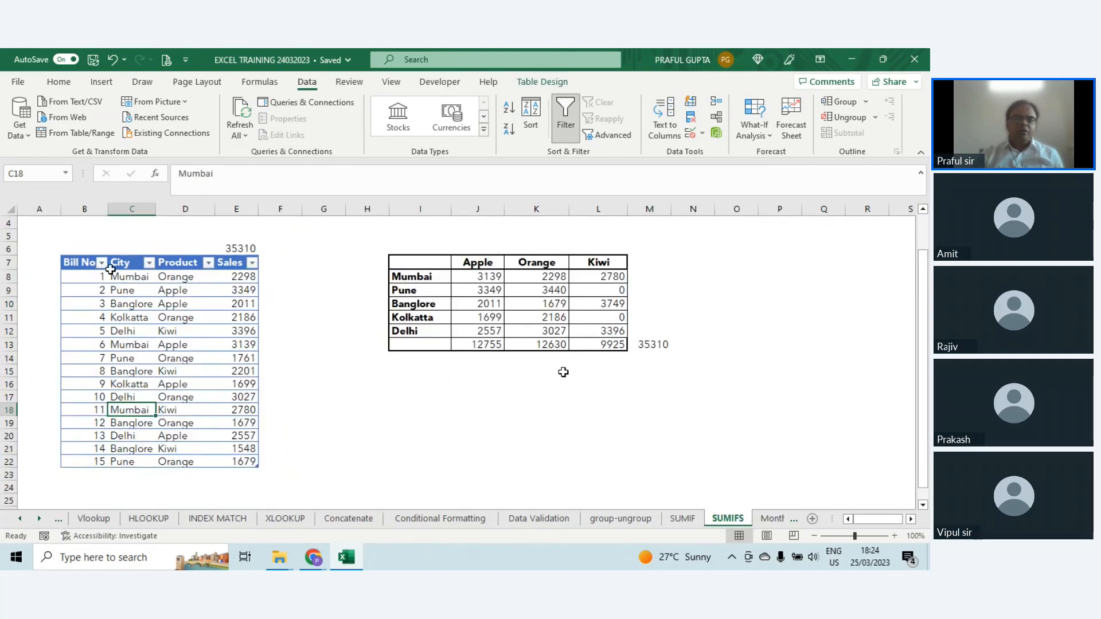
mouse_move(82, 256)
mouse_down()
mouse_move(127, 278)
mouse_move(127, 267)
mouse_move(82, 267)
mouse_up()
drag(178, 276, 173, 462)
drag(131, 278, 131, 466)
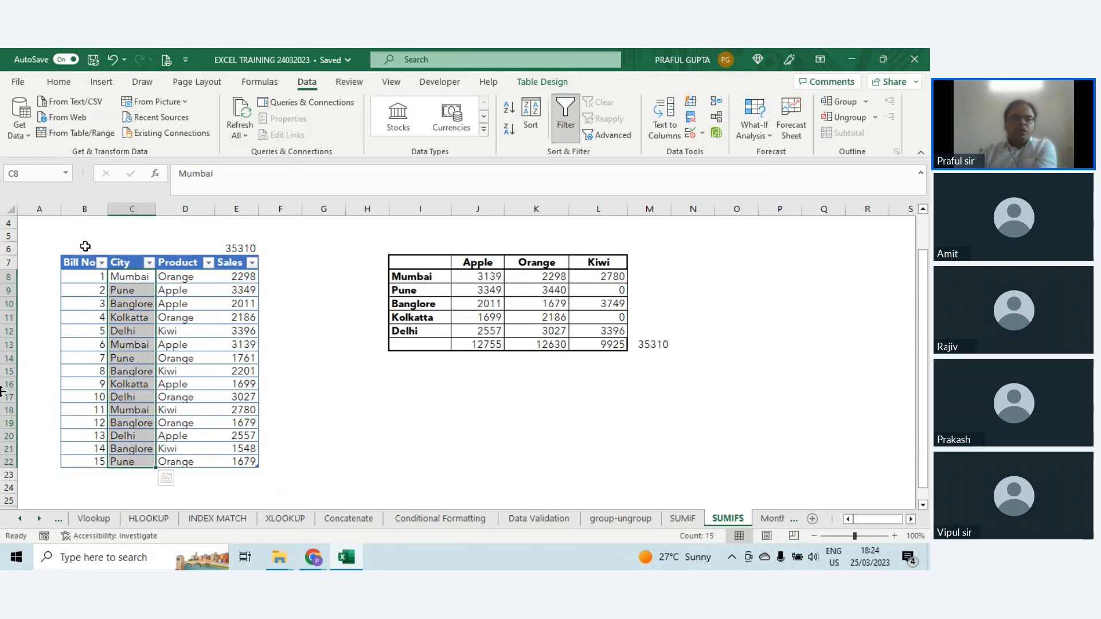
drag(479, 276, 582, 327)
key(Delete)
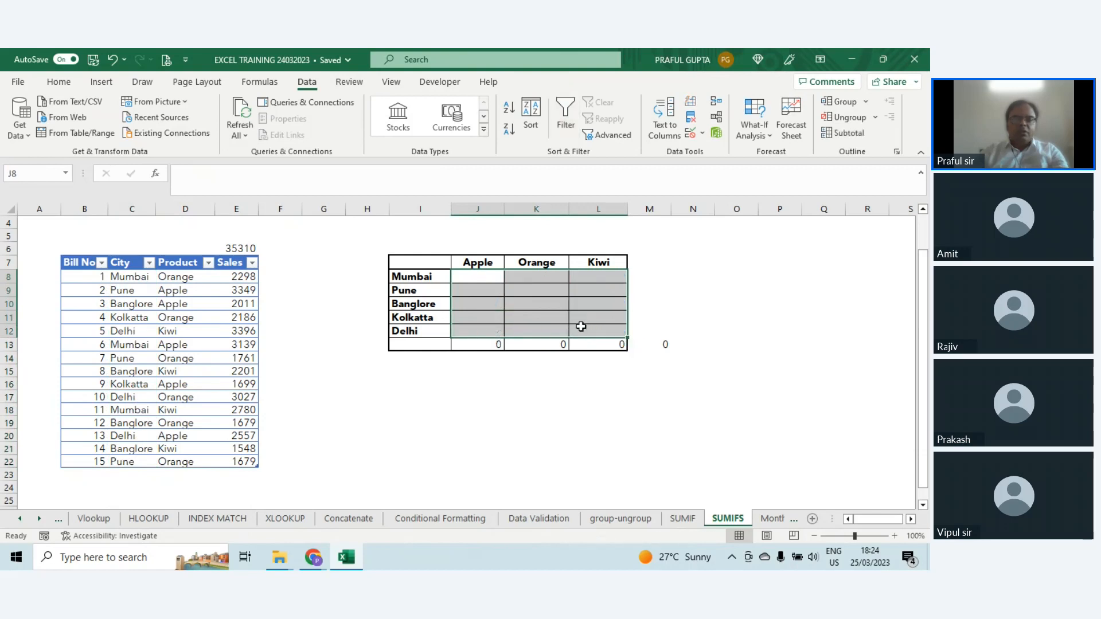
click(476, 280)
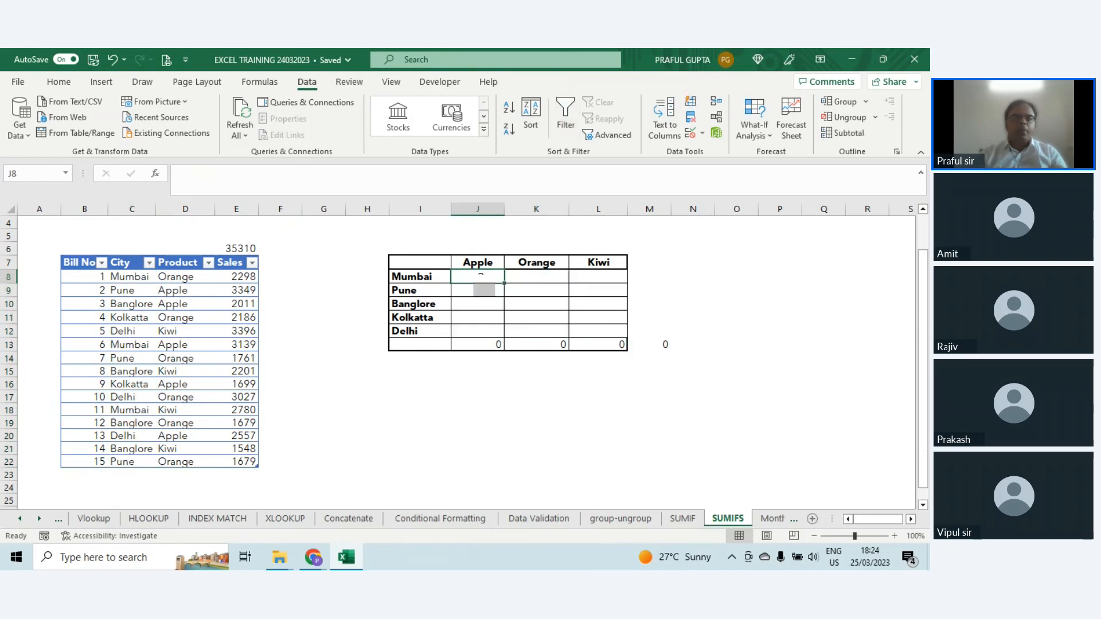
text(=sum)
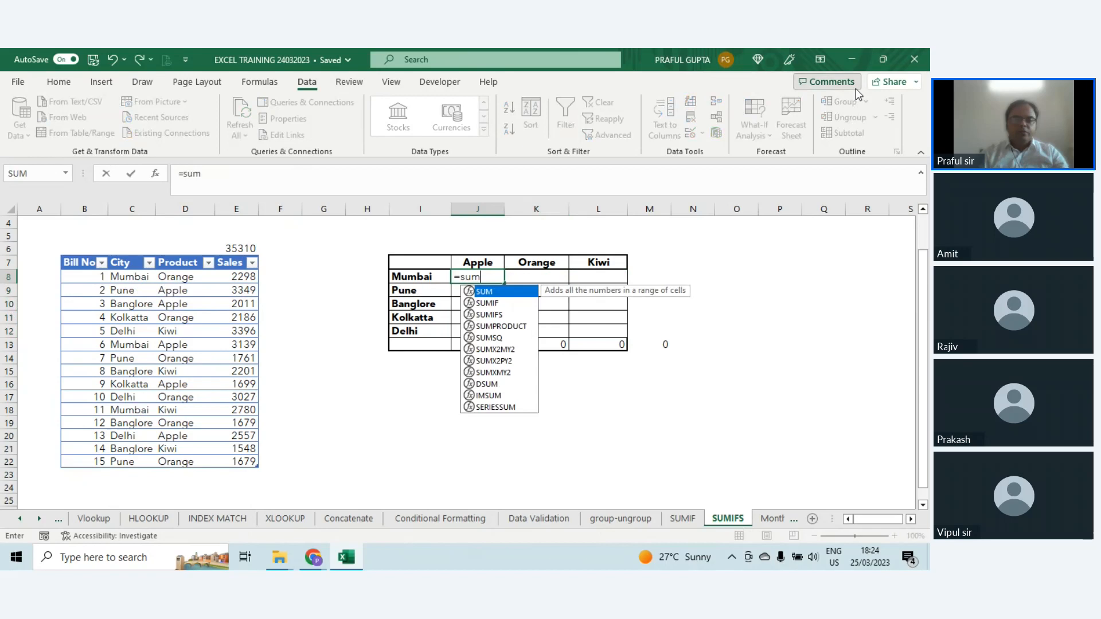
key(Down)
key(Down)
key(Tab)
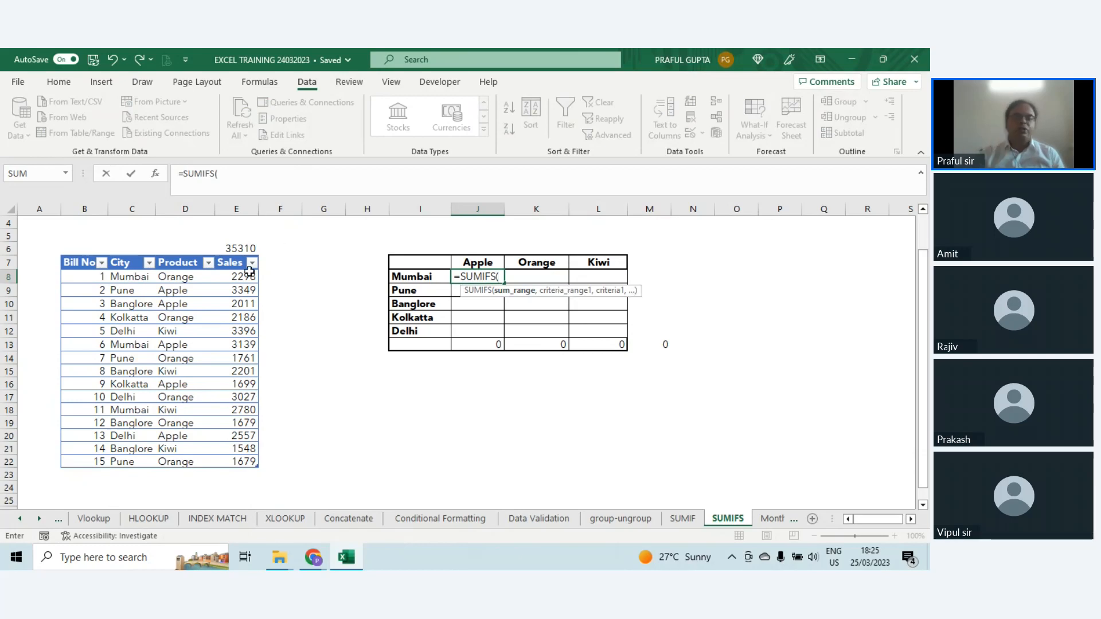
drag(244, 276, 243, 461)
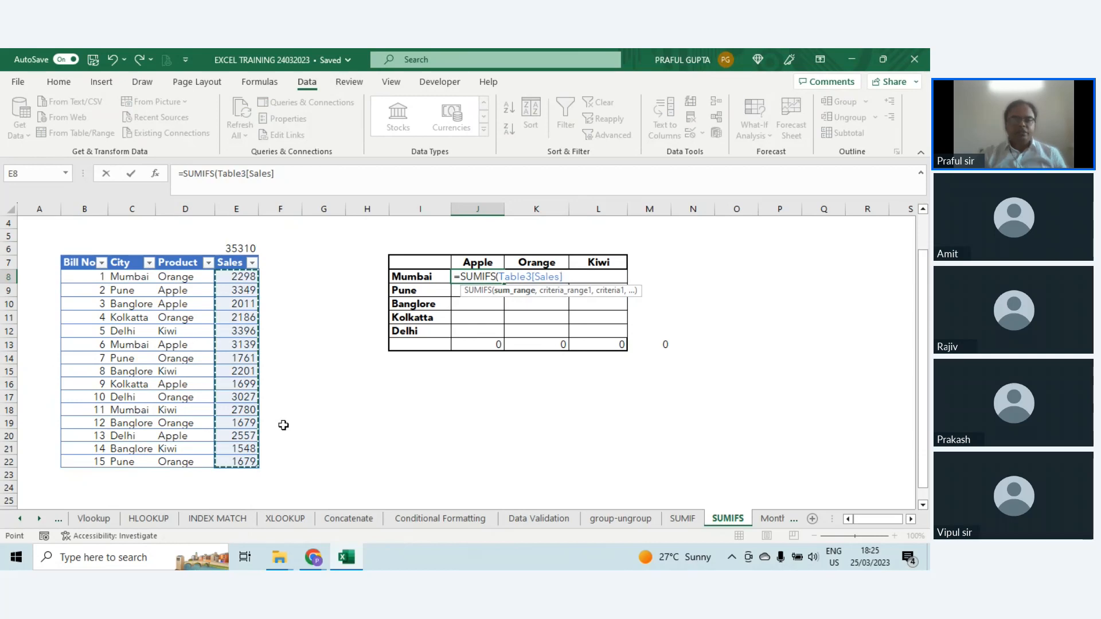
key(Escape)
Step: Convert the sales table in B7:E22 to a normal range
drag(82, 262, 238, 462)
click(79, 138)
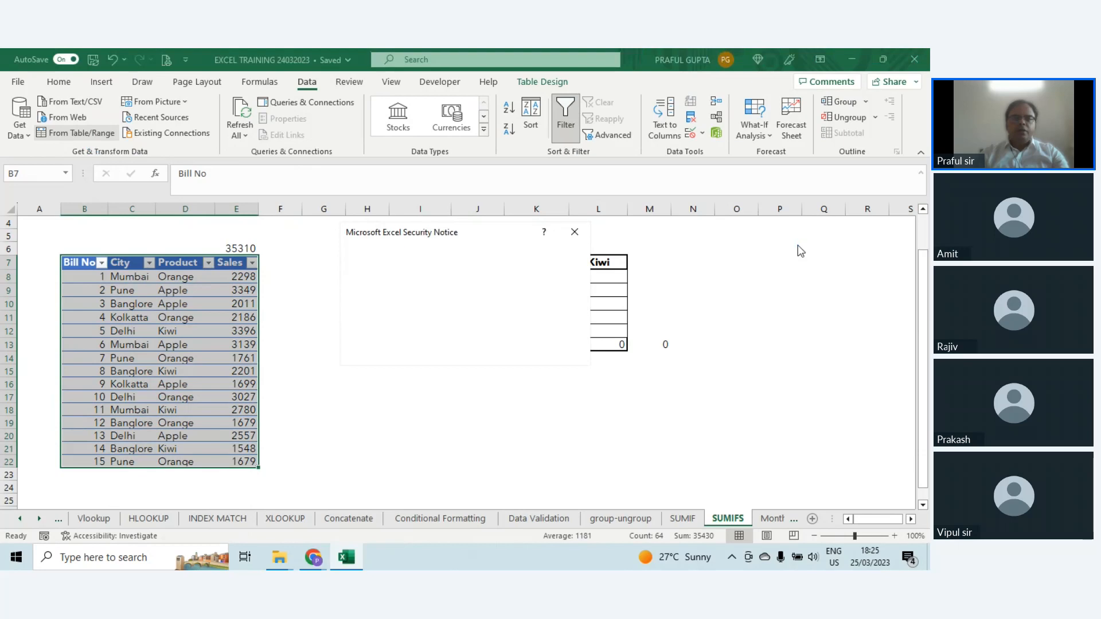
click(503, 352)
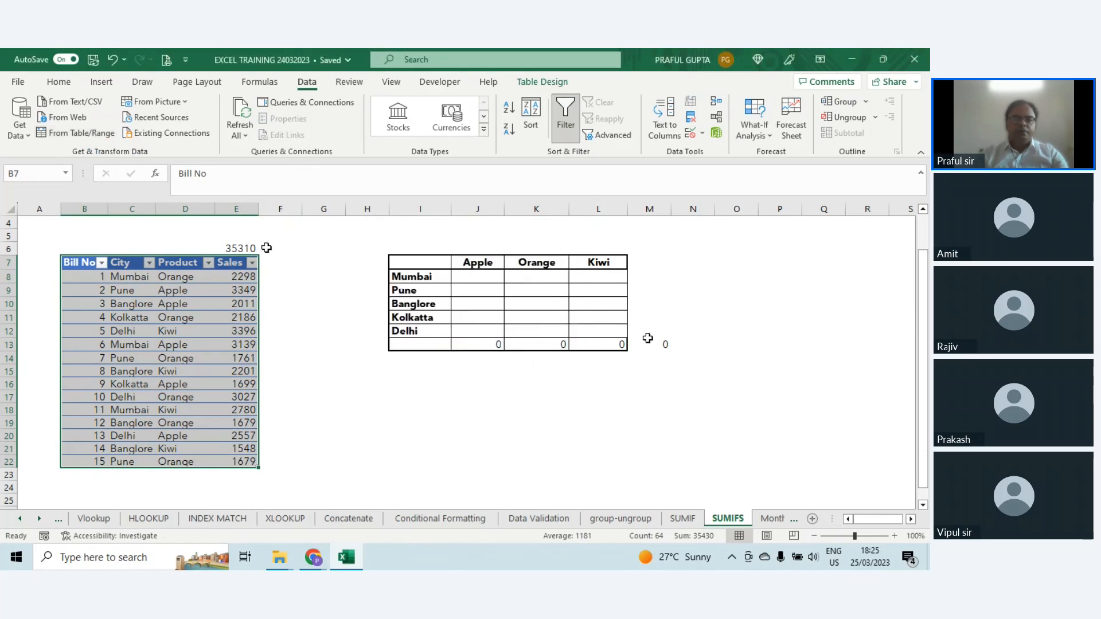
click(533, 82)
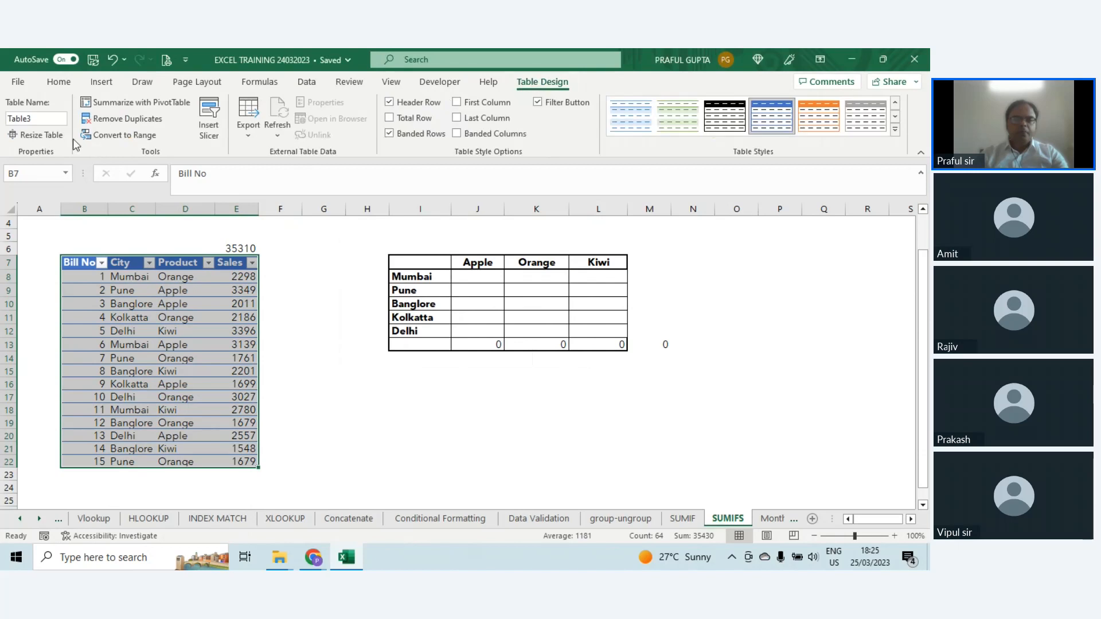
click(115, 135)
click(438, 340)
Step: Start a SUMIFS formula in J8 with the Sales cells $E$8:$E$22 as the absolute sum range
click(470, 278)
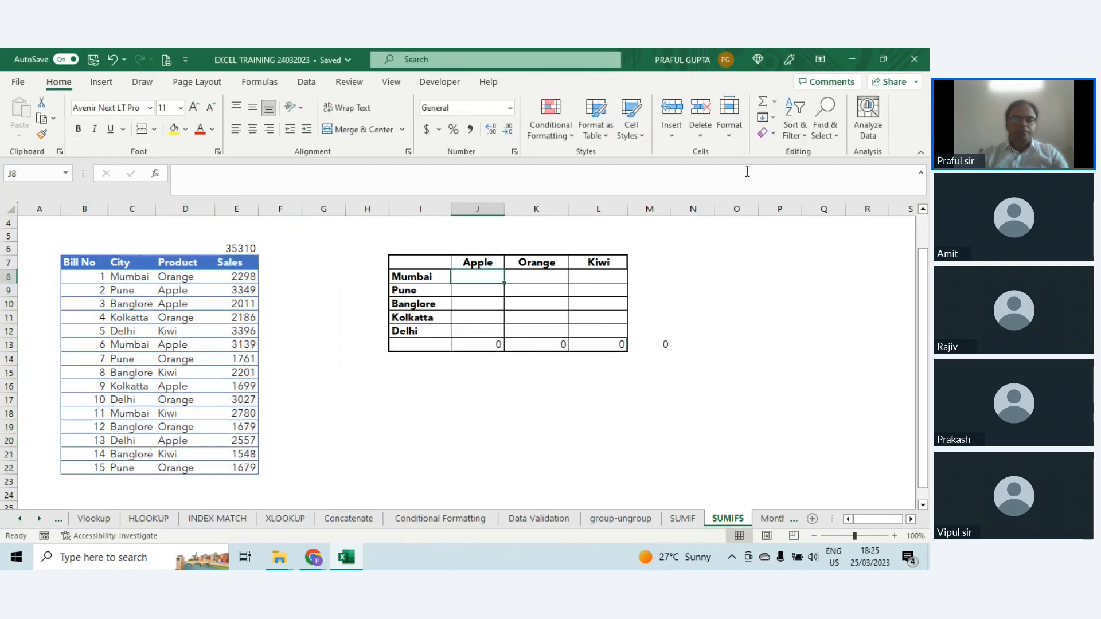
text(=sum)
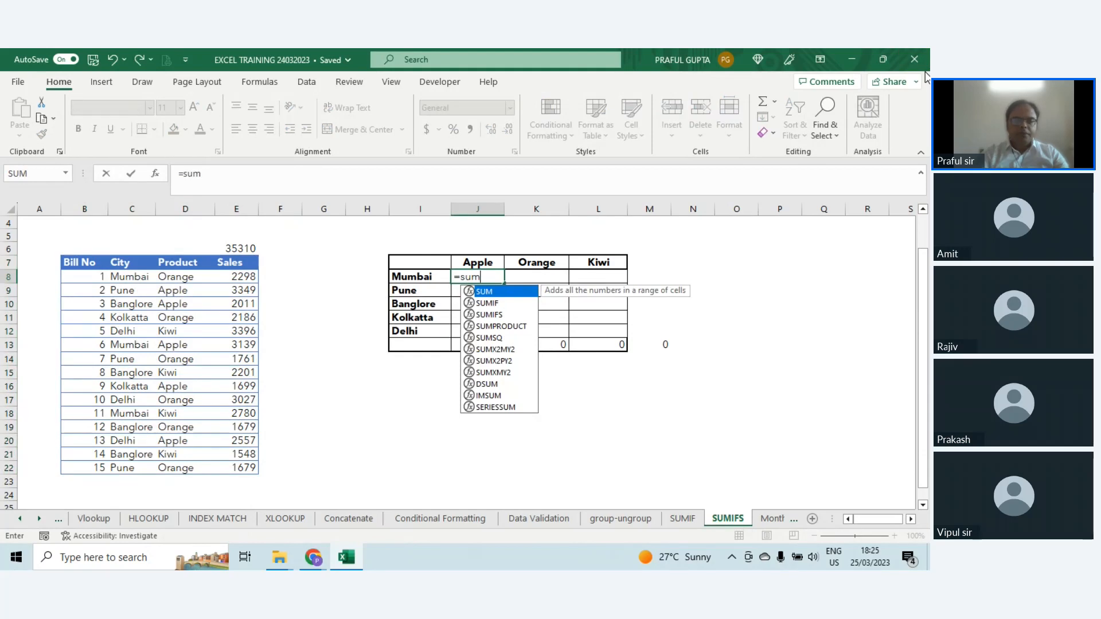
key(Down)
key(Down)
key(Tab)
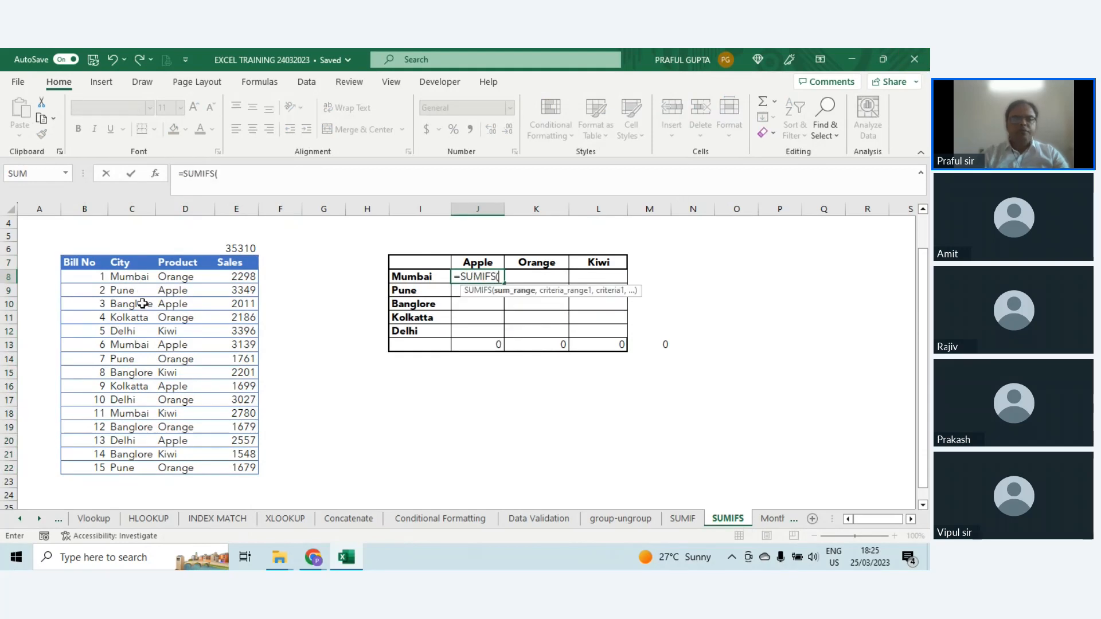
drag(240, 278, 236, 470)
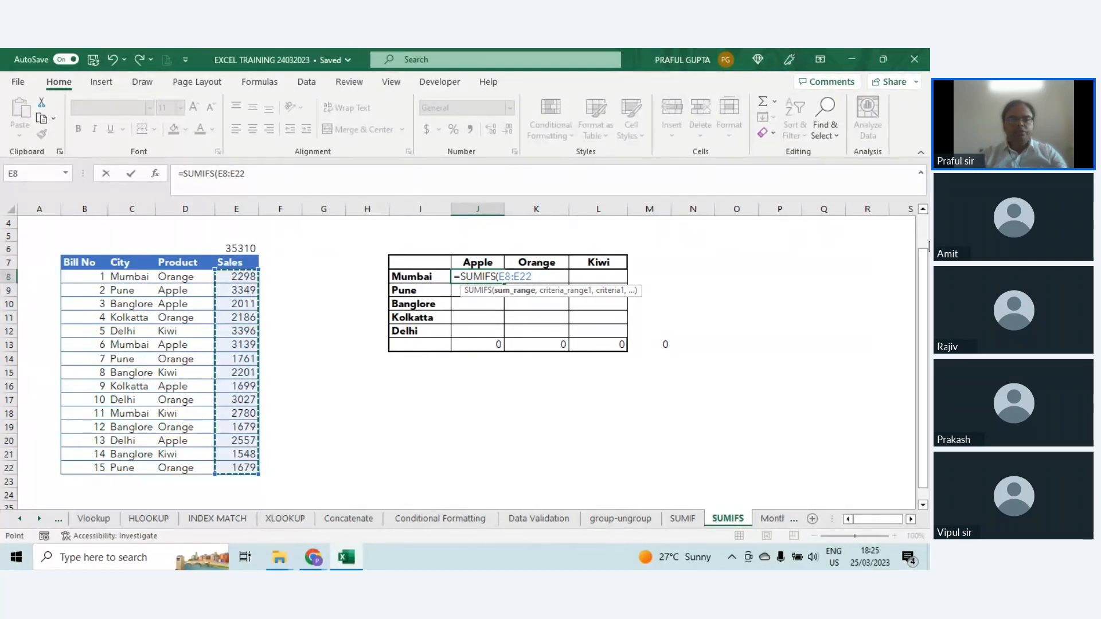
key(F4)
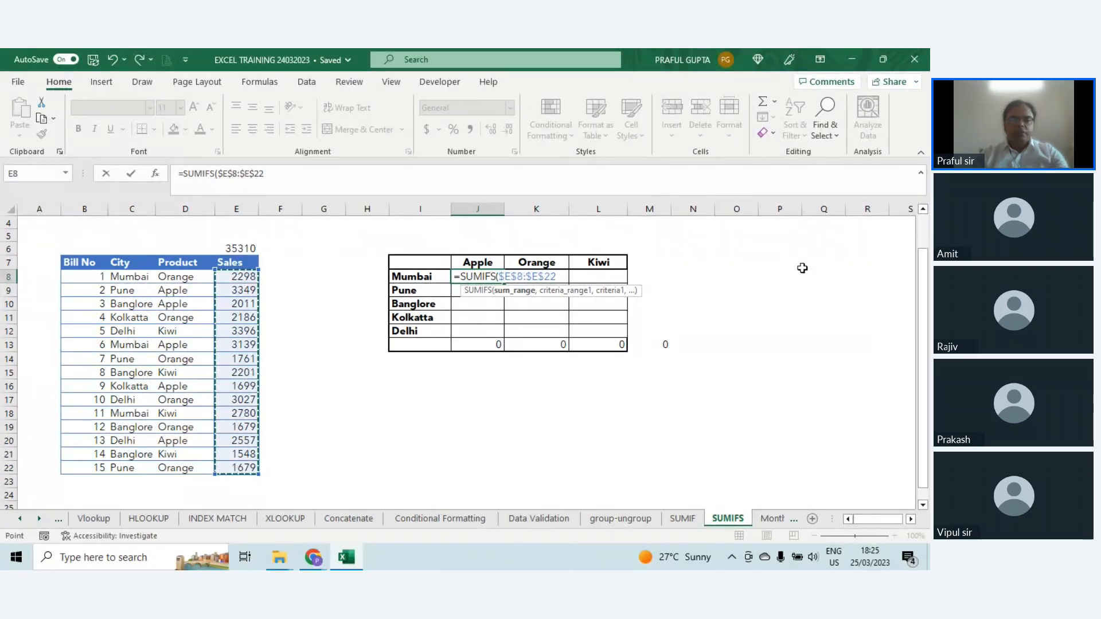
text(,)
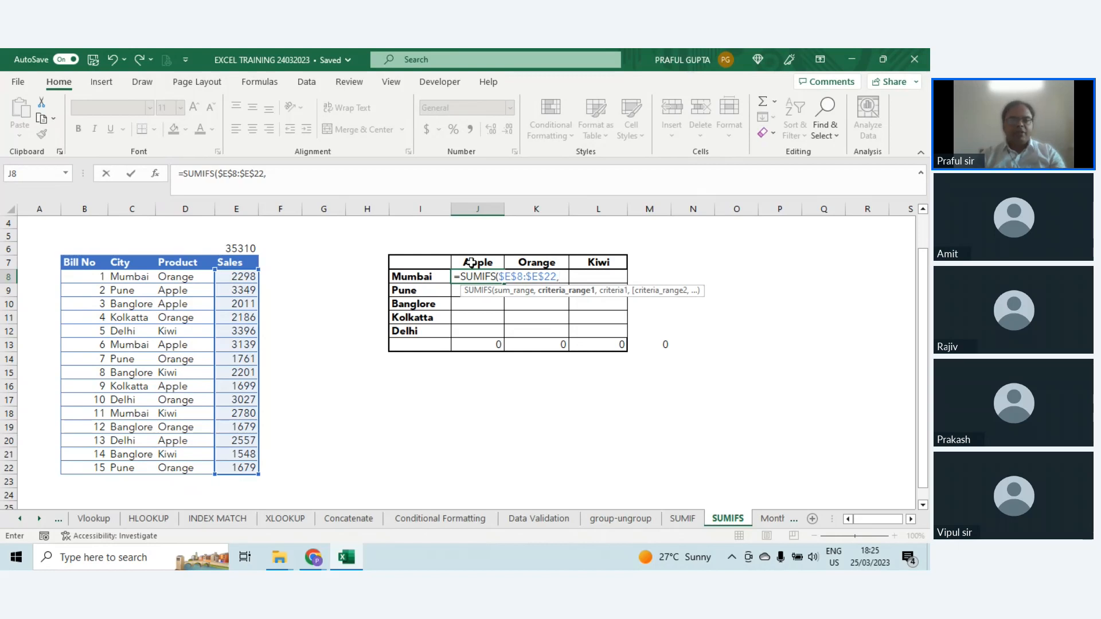
Step: Add the City cells $C$8:$C$22 as the first criteria range, with the Mumbai cell $I8 as its column-locked criteria
drag(123, 270, 132, 465)
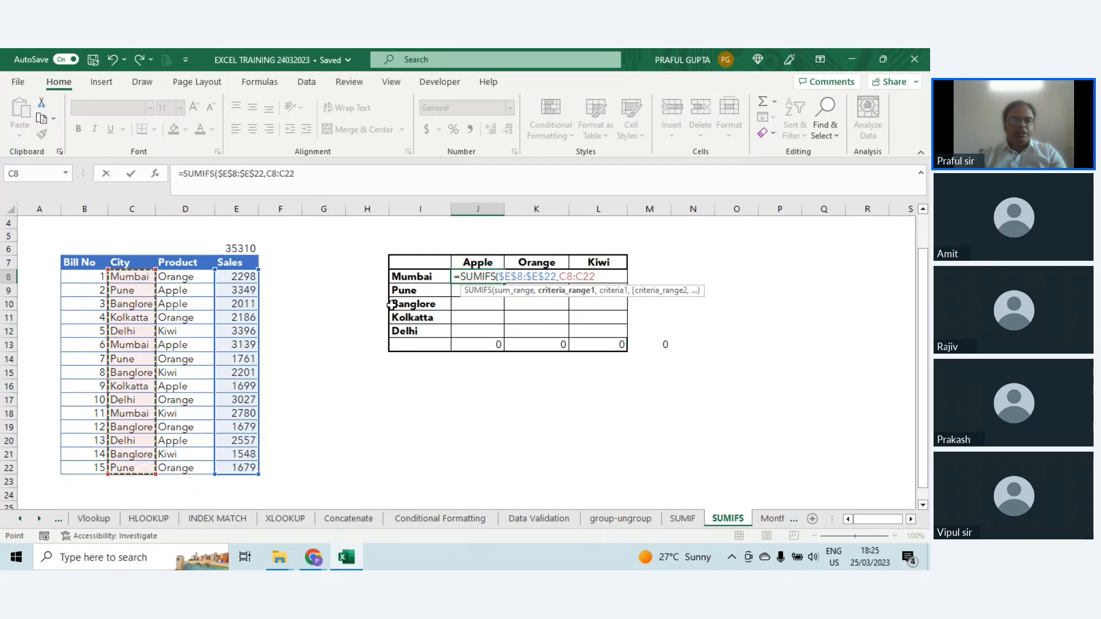
key(F4)
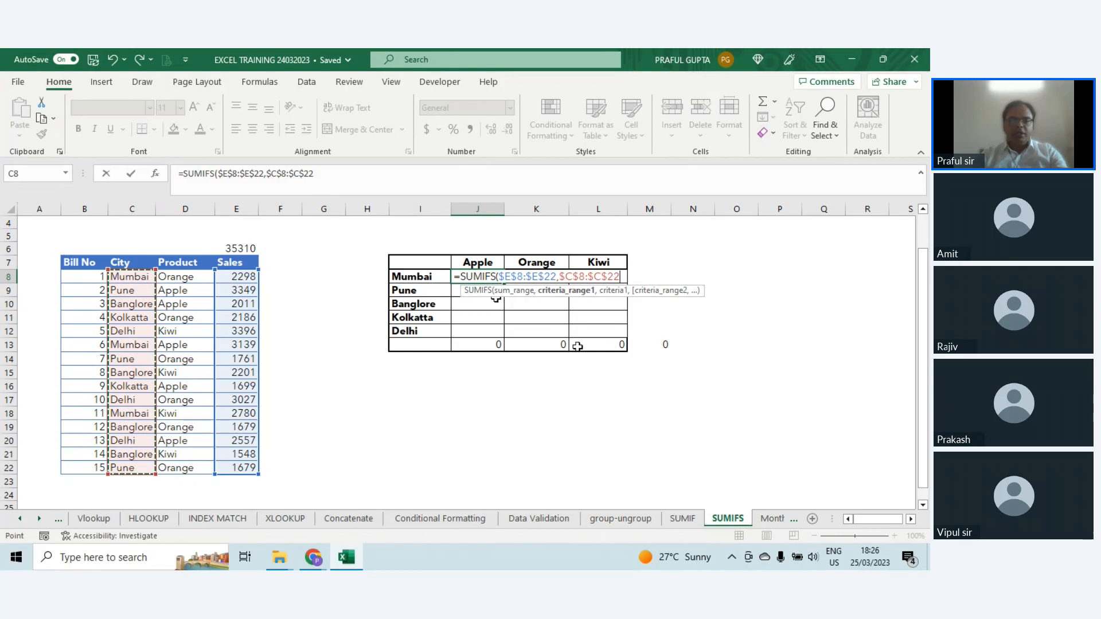
text(,)
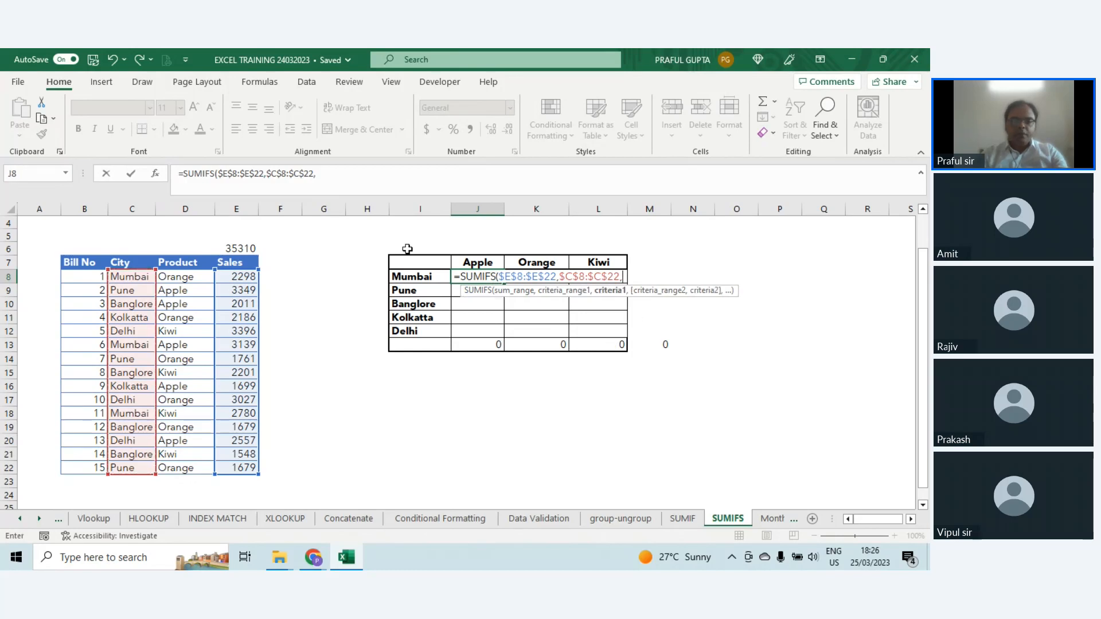
click(406, 276)
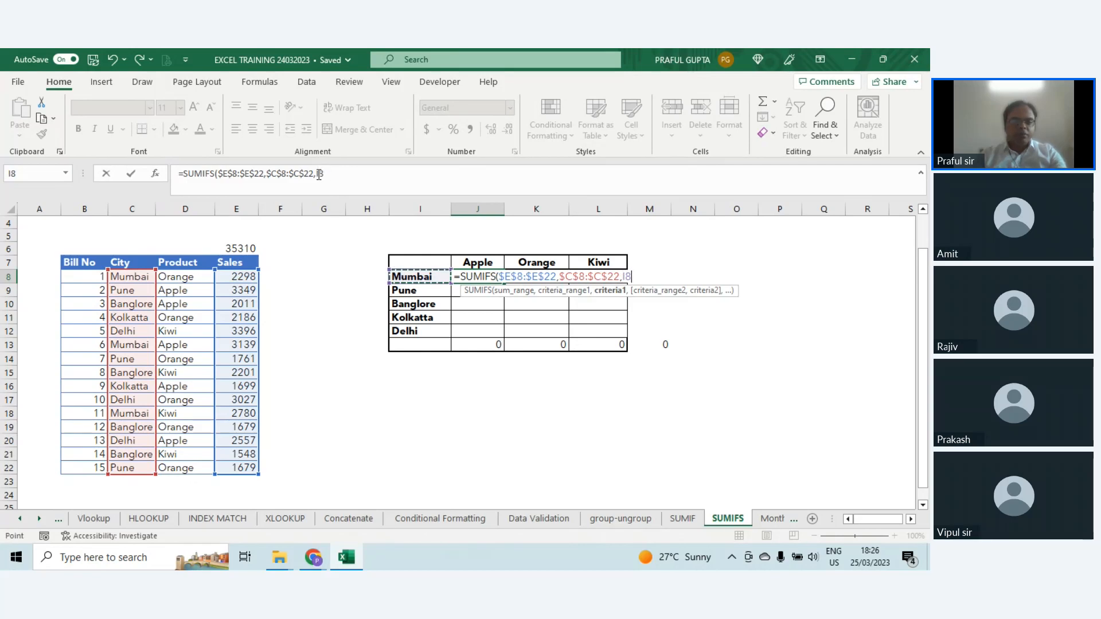
key(F4)
key(F4)
key(F4)
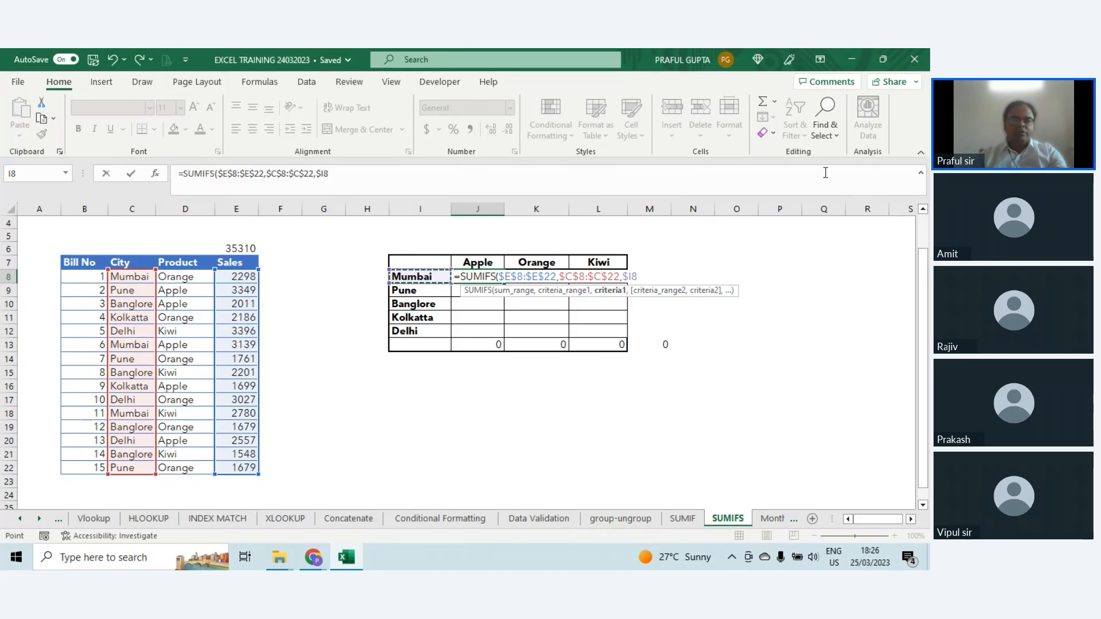
text(,)
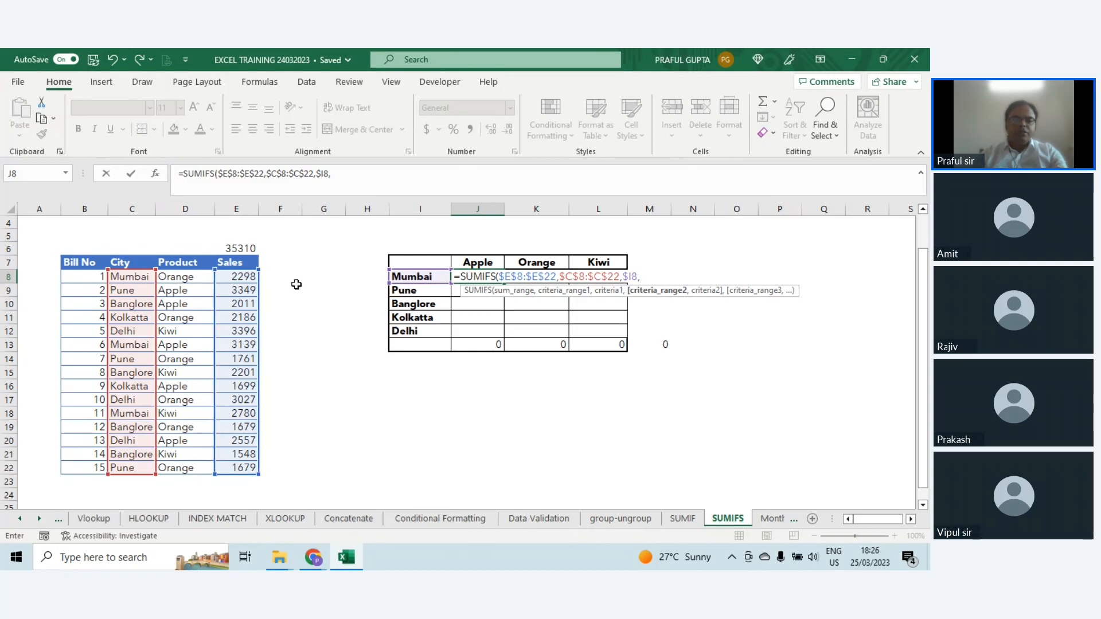
Step: Complete the formula with the Product cells $D$8:$D$22 as the second criteria range and the Apple cell J$7 as its row-locked criteria
drag(172, 277, 176, 468)
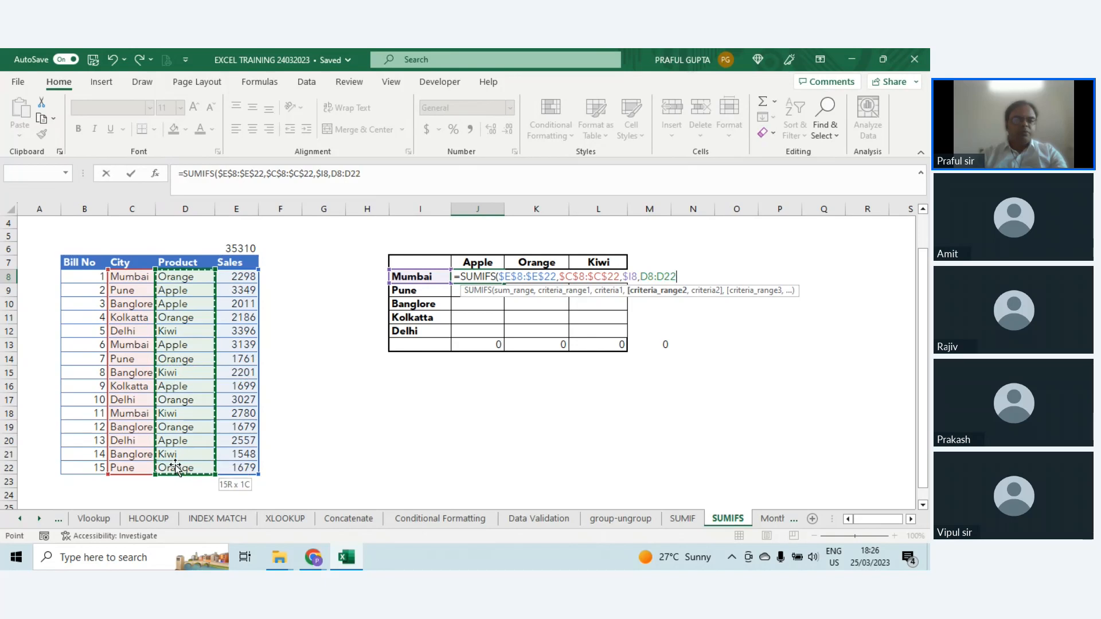
key(F4)
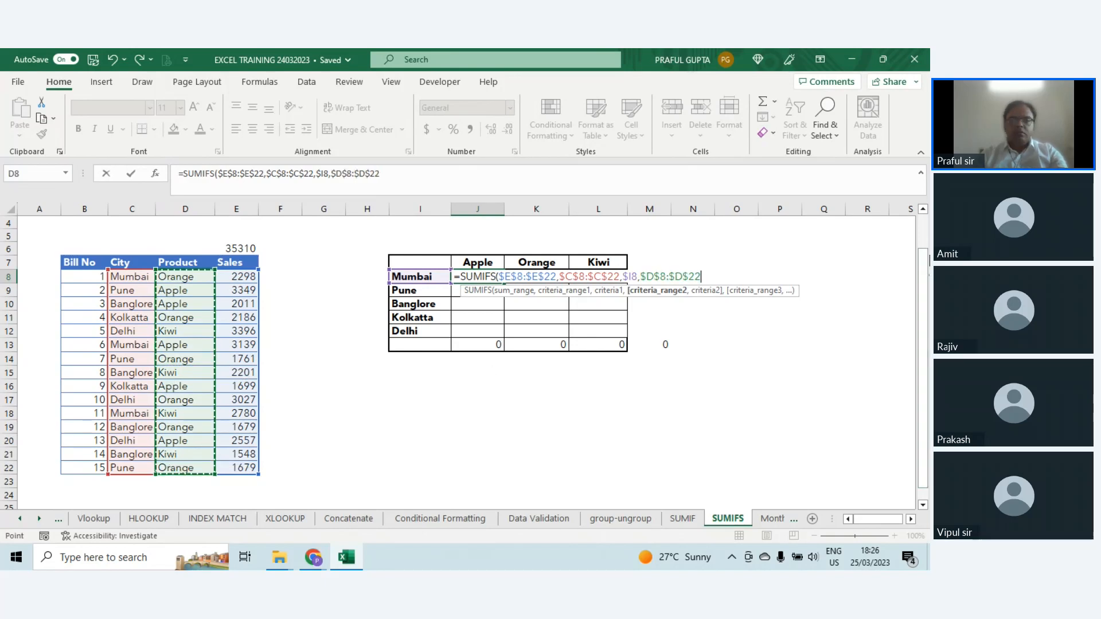
text(,)
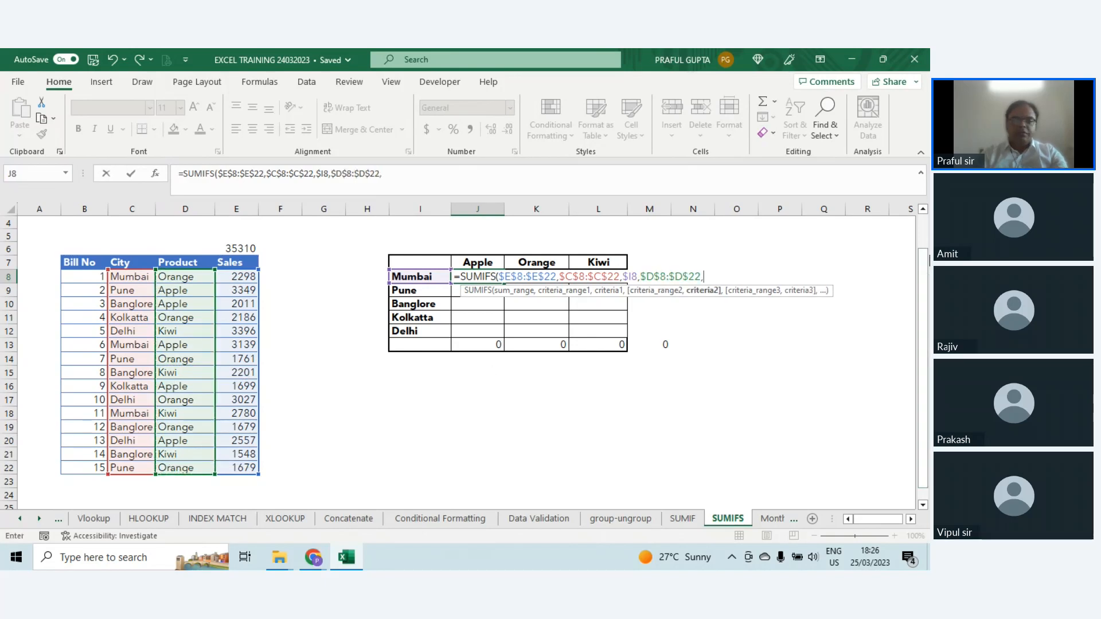
click(478, 264)
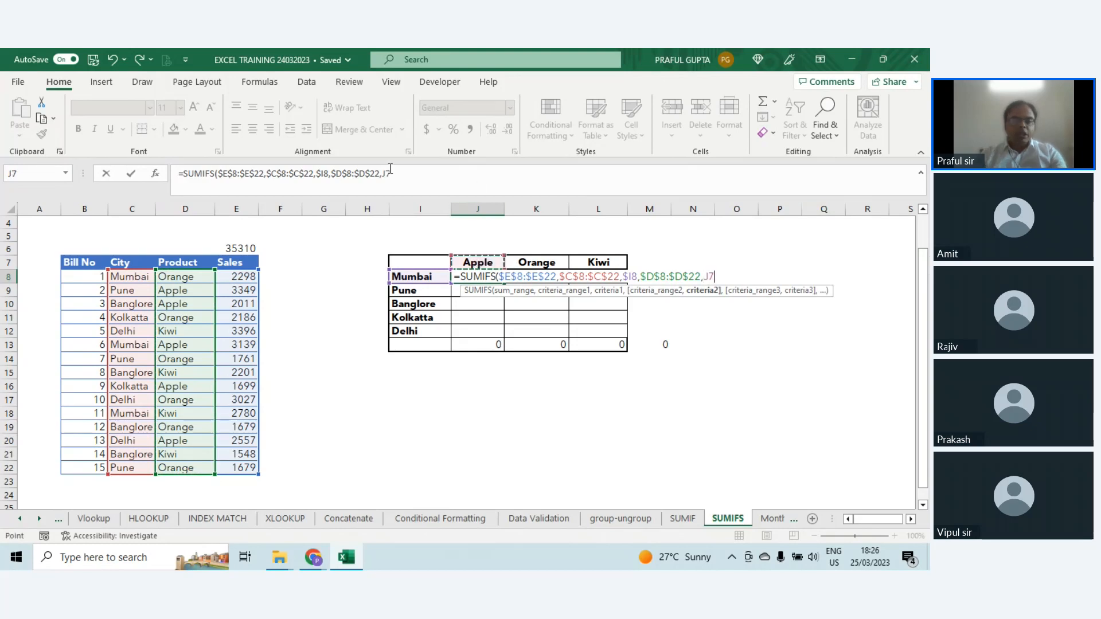
key(F4)
key(F4)
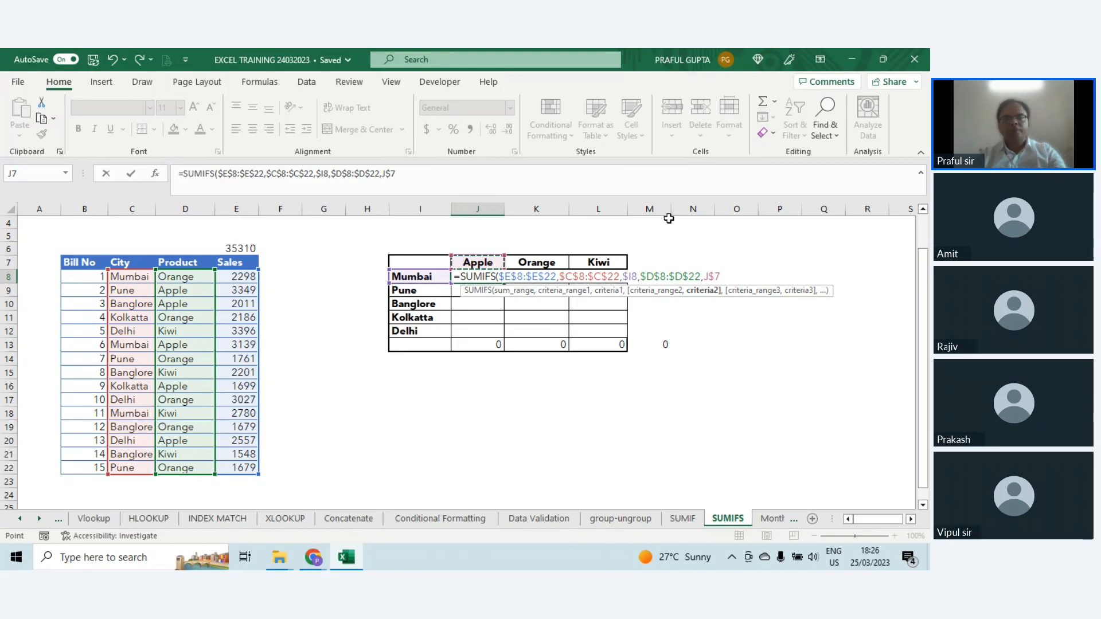
key(ctrl+Return)
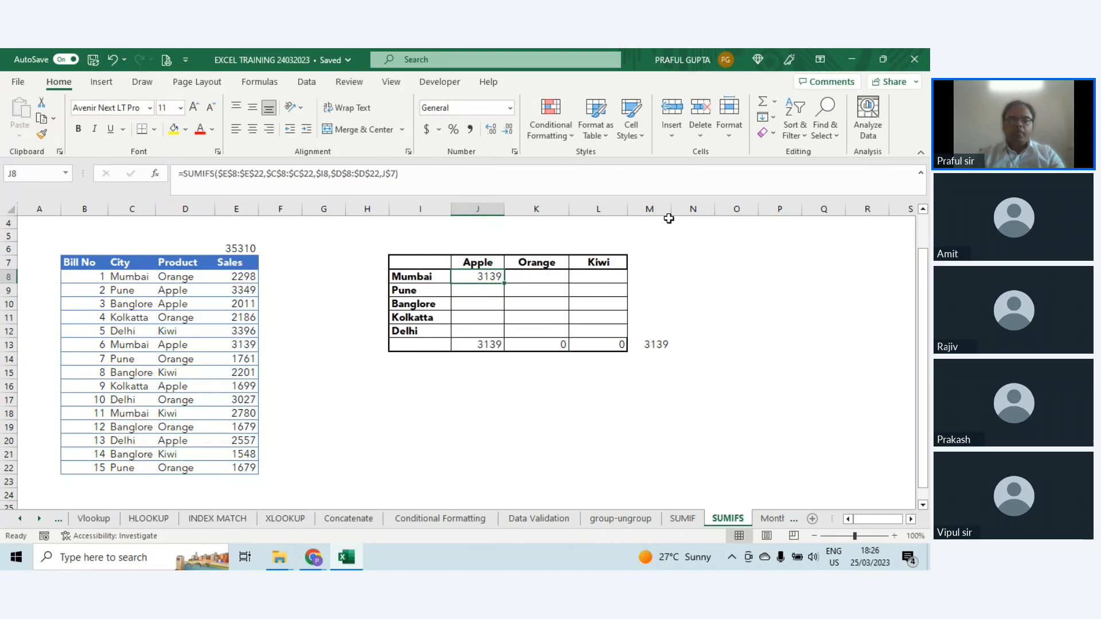
Step: Copy the SUMIFS formula from J8 across all cities and products in J8:L12
key(F2)
key(Escape)
drag(505, 283, 630, 334)
click(726, 318)
Step: Compare the grand total in M13 with the sales total in E6, and check the formula in J8
click(649, 345)
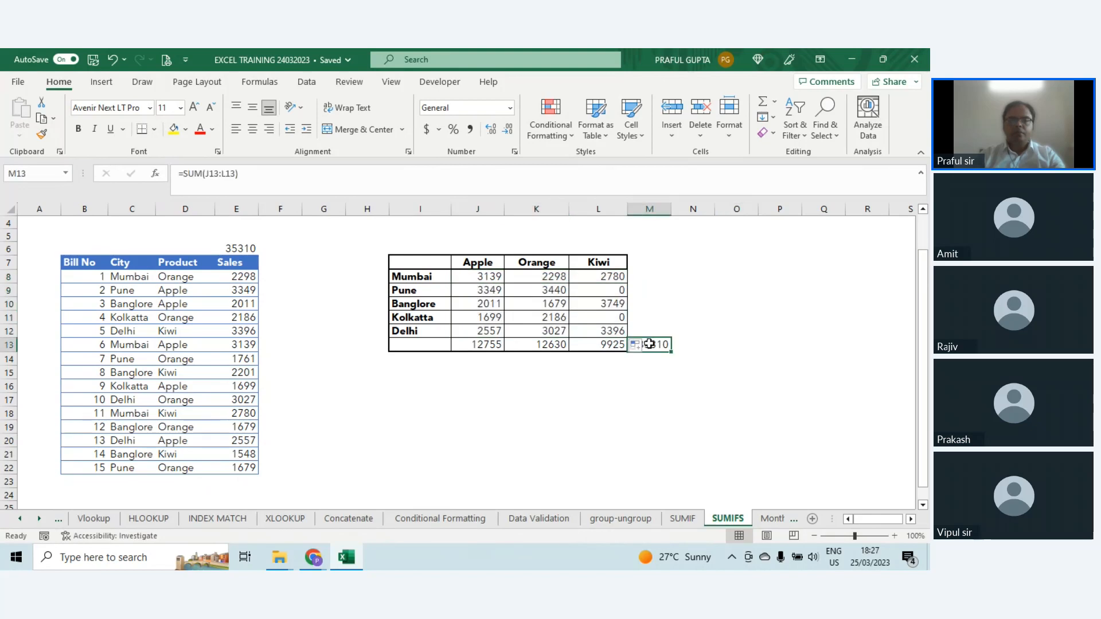
click(235, 248)
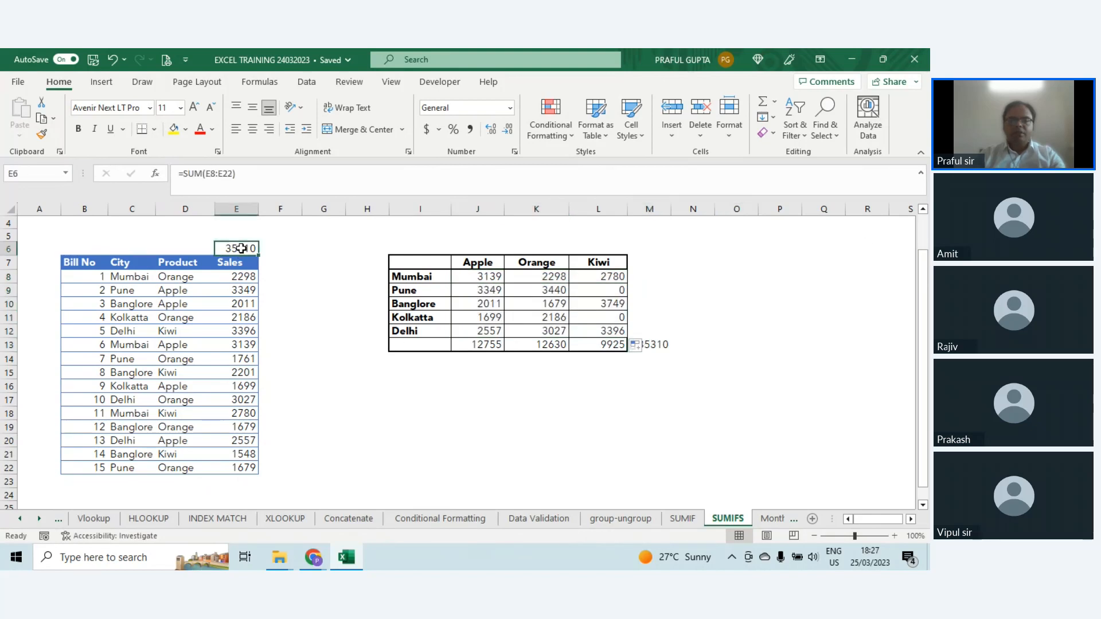
click(647, 345)
click(695, 345)
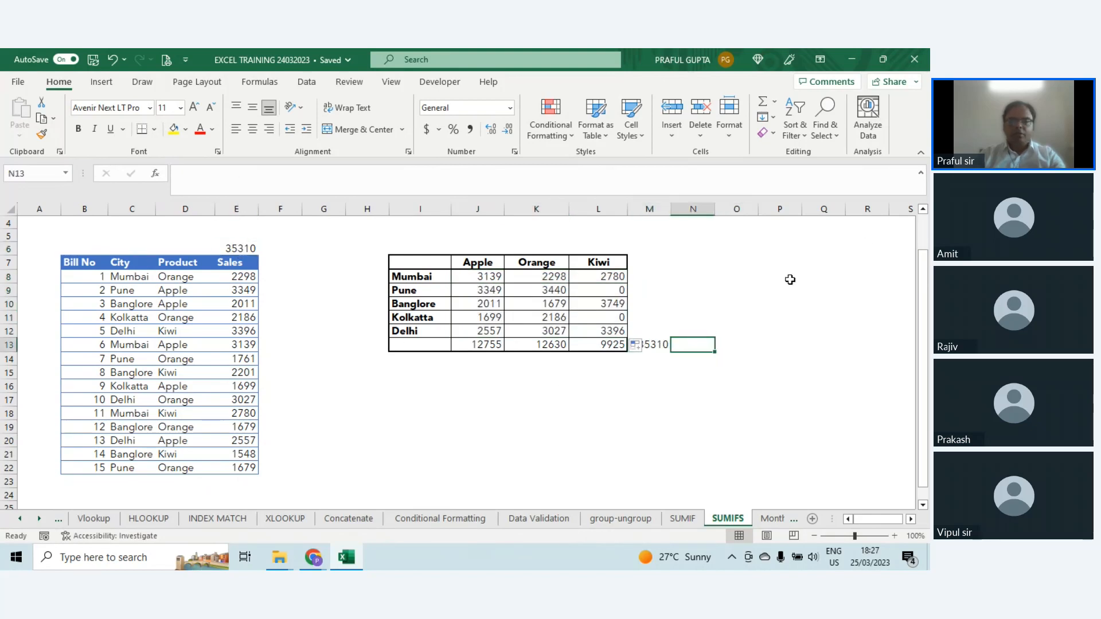
click(229, 247)
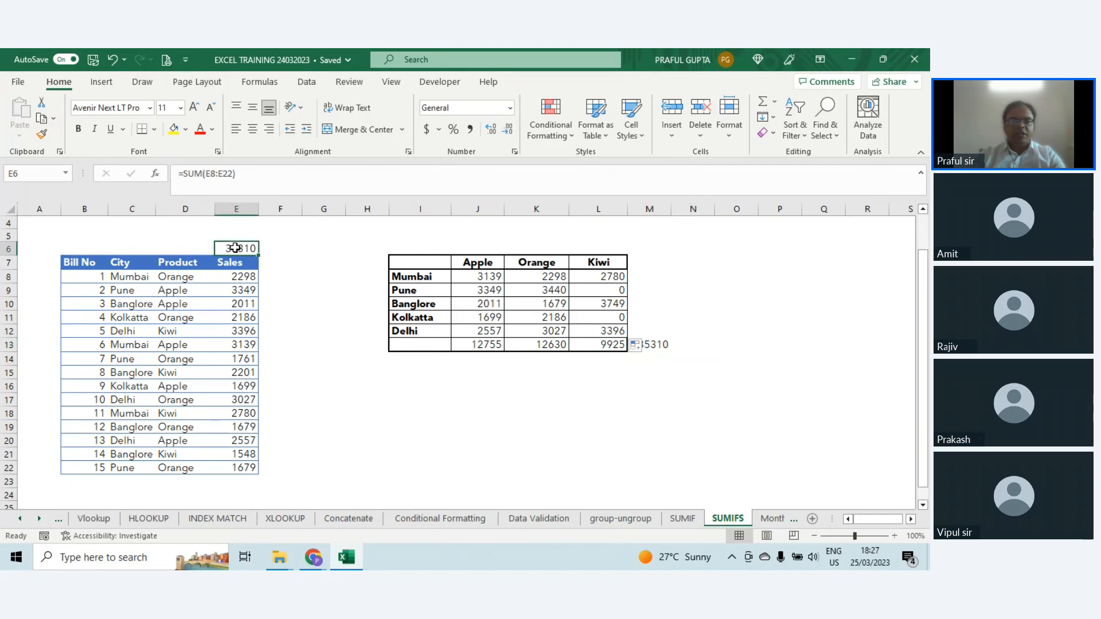
click(487, 279)
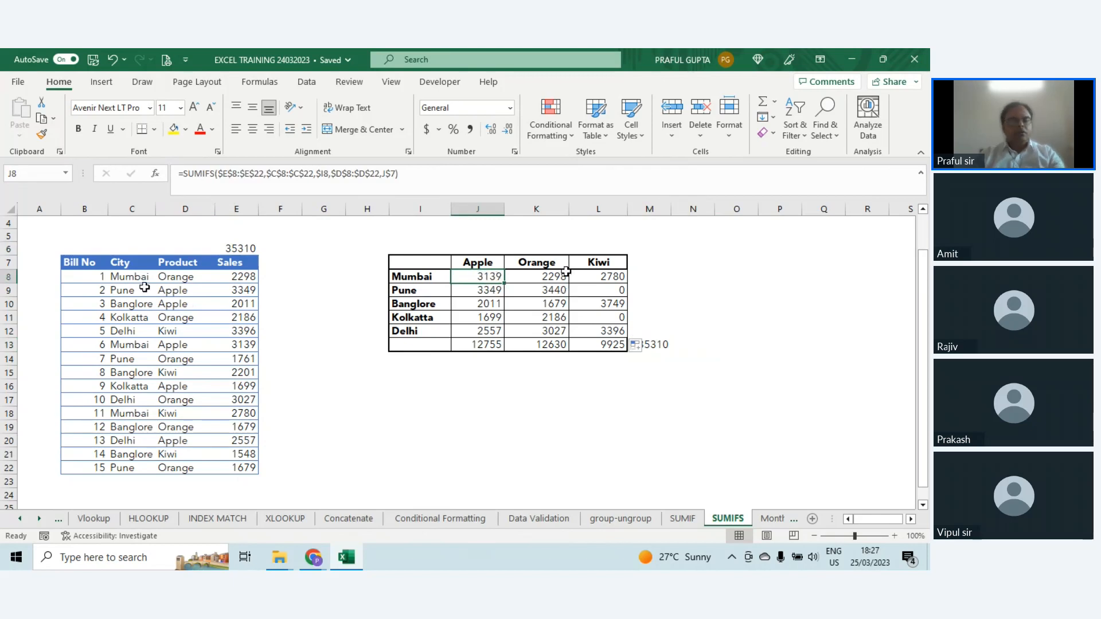
Step: Review the City and Product criteria cells C8 and D8 against the SUMIFS formula in J8
click(131, 276)
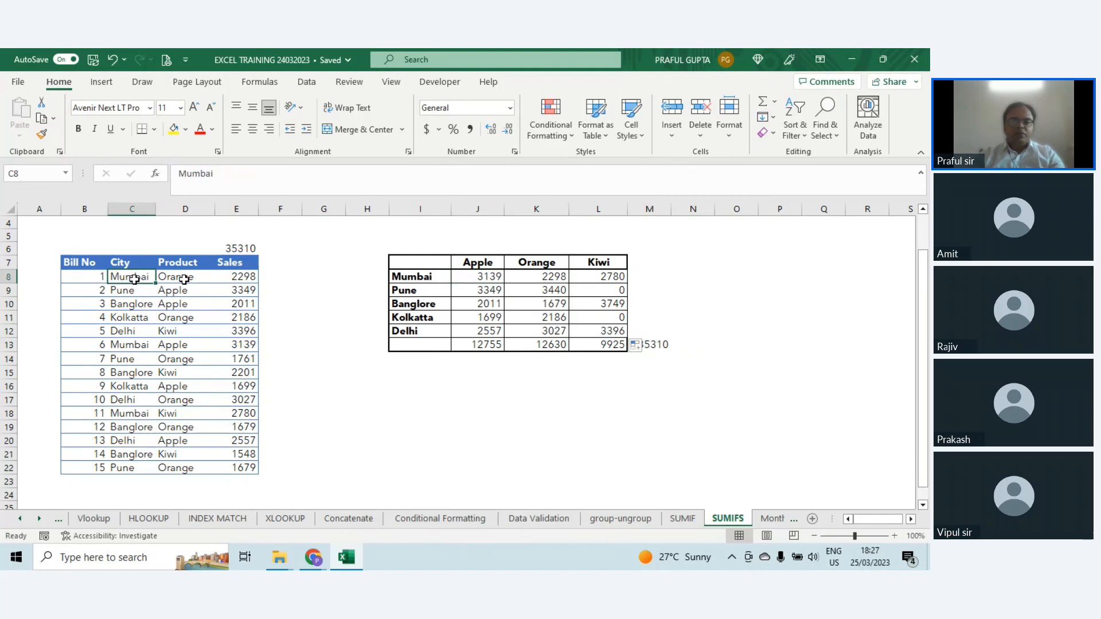
click(181, 277)
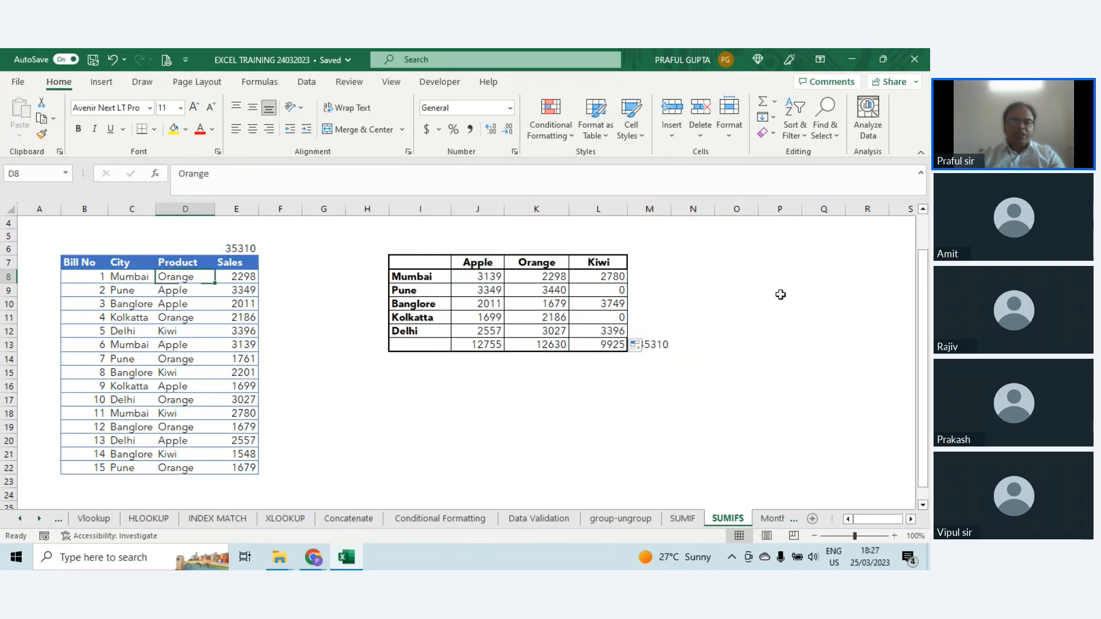
click(488, 278)
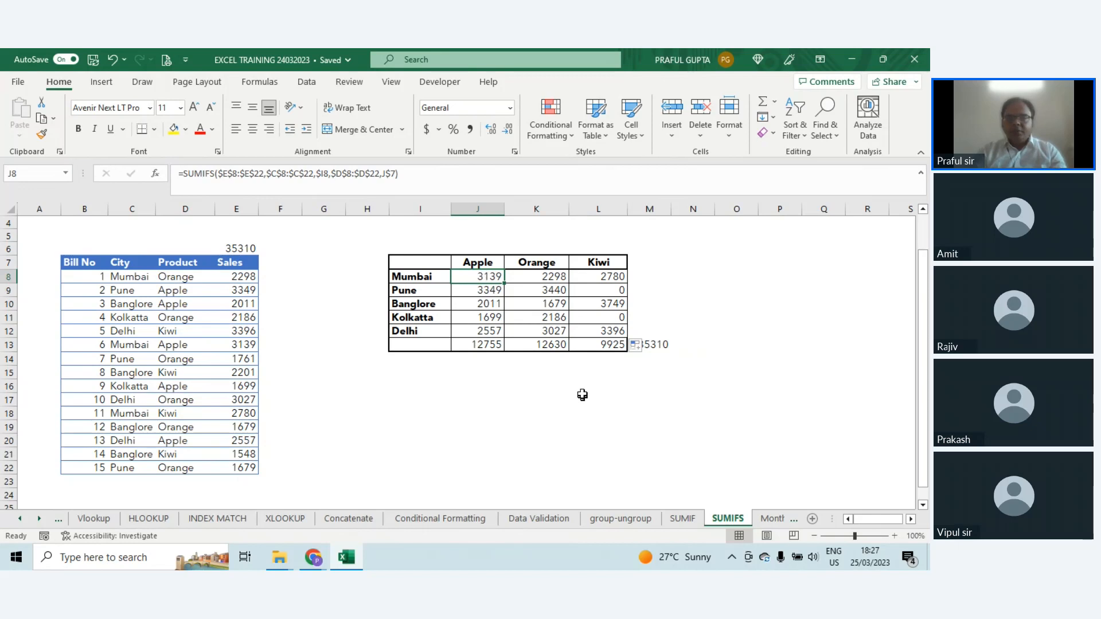
Step: On the Month sheet, examine the date in A5 and the MONTH, YEAR and EOMONTH formulas in B5, C5 and D5
key(ctrl+Page_Down)
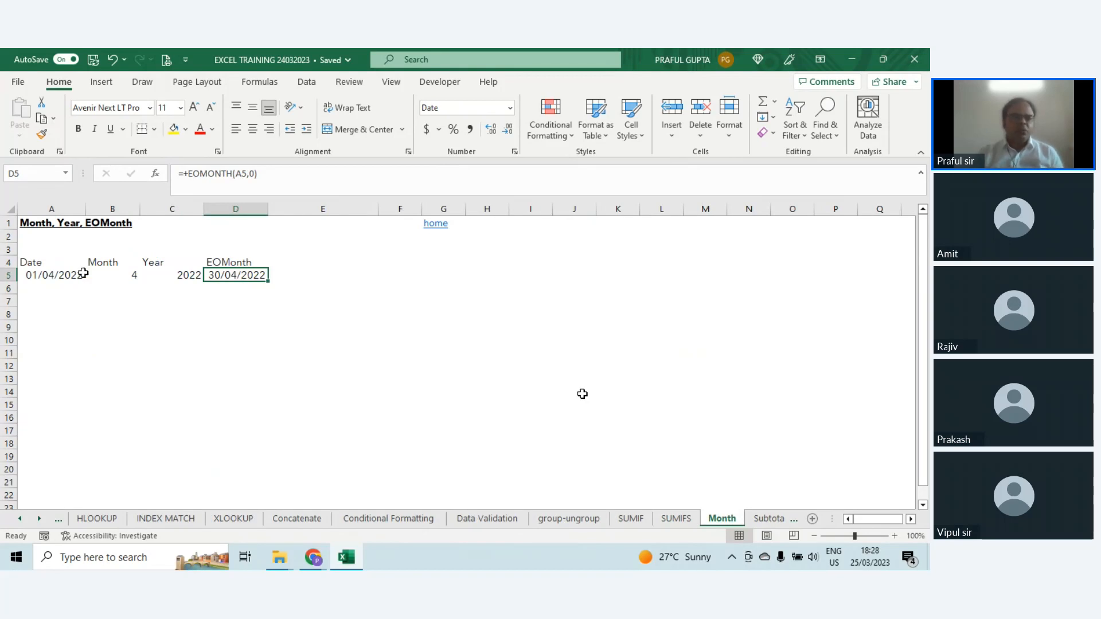
click(59, 276)
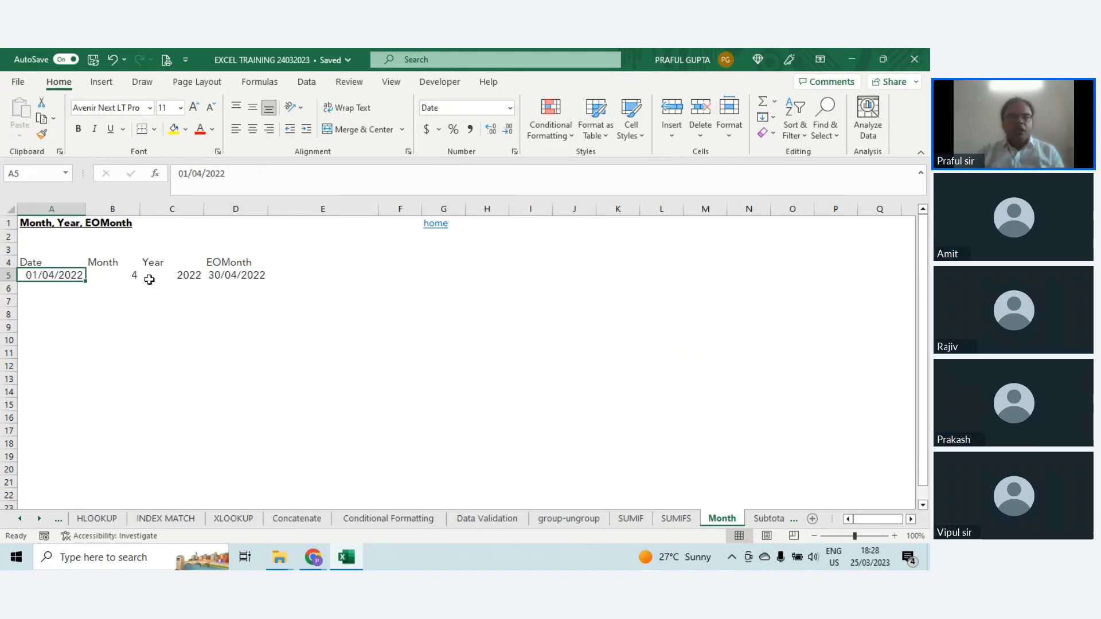
click(117, 276)
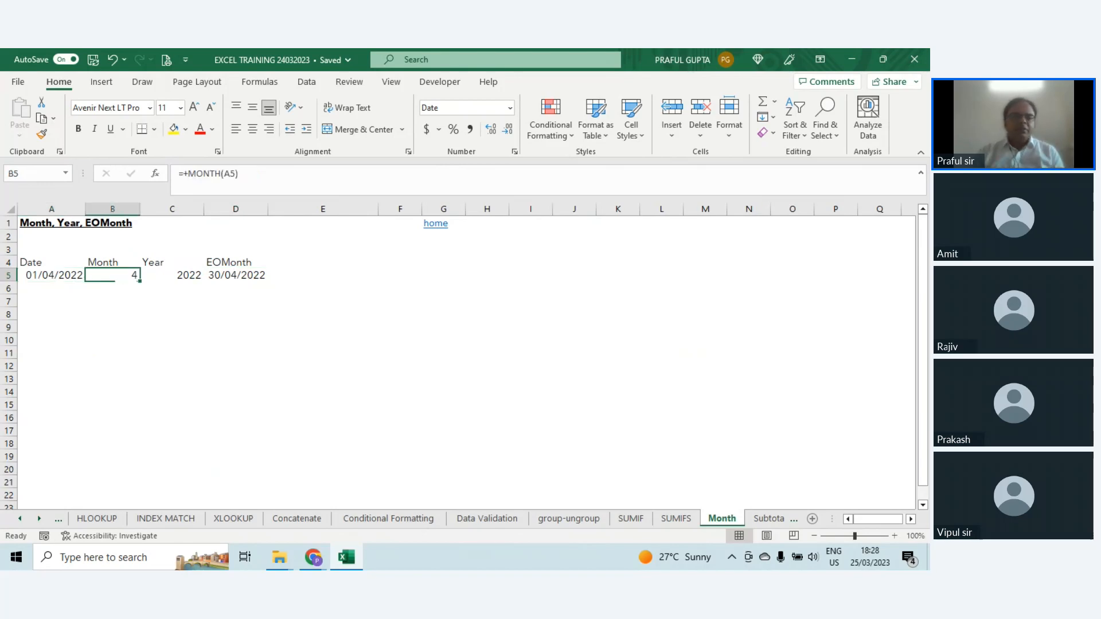
click(176, 274)
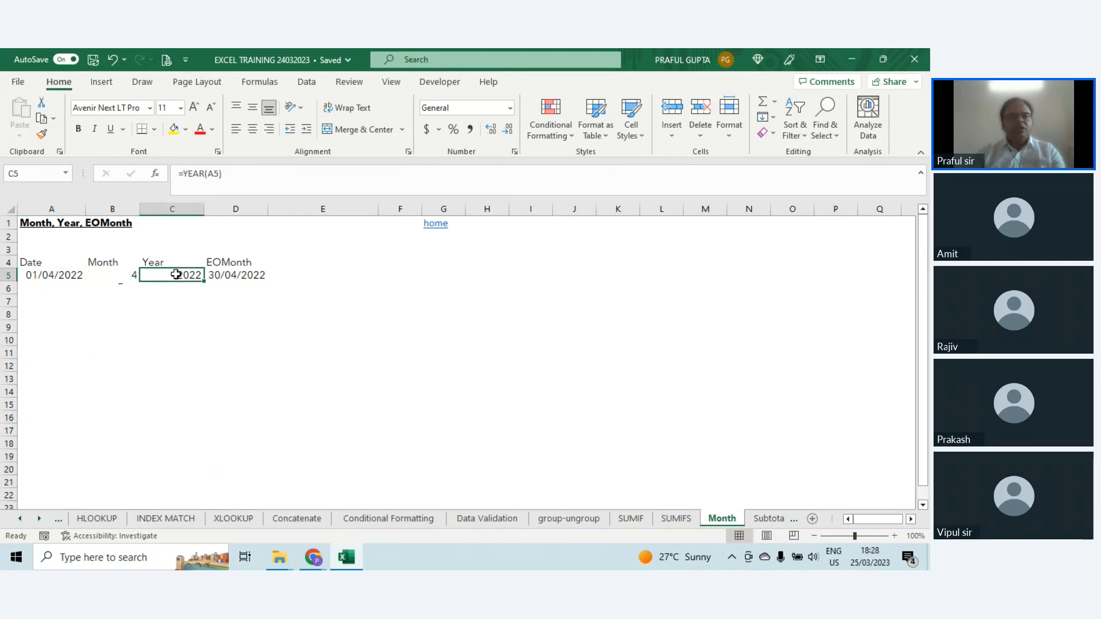
click(220, 274)
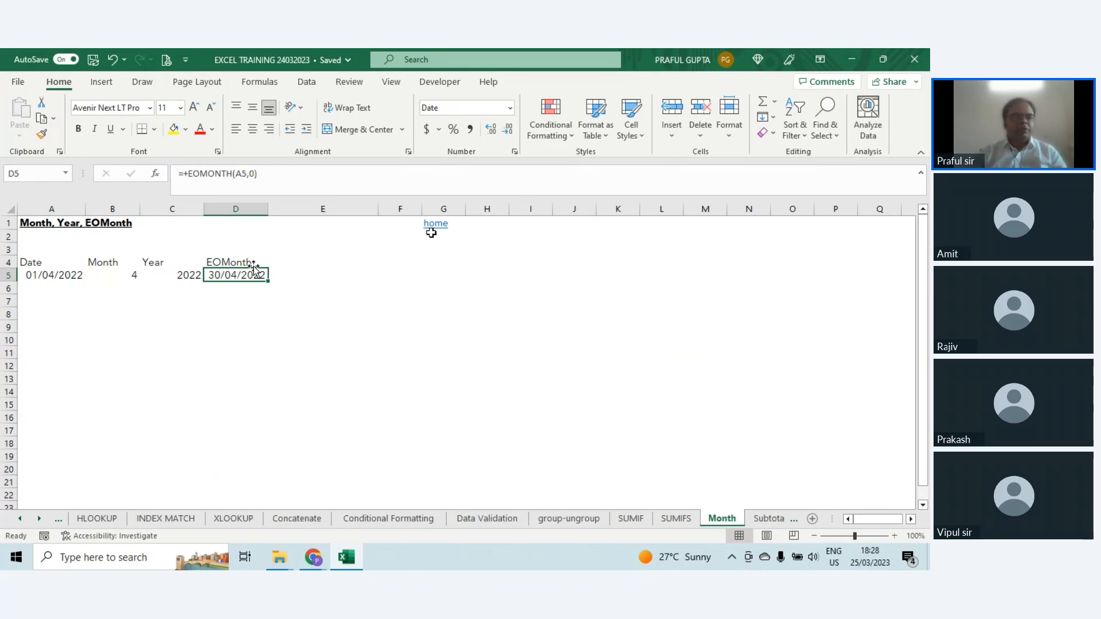
click(131, 274)
click(164, 274)
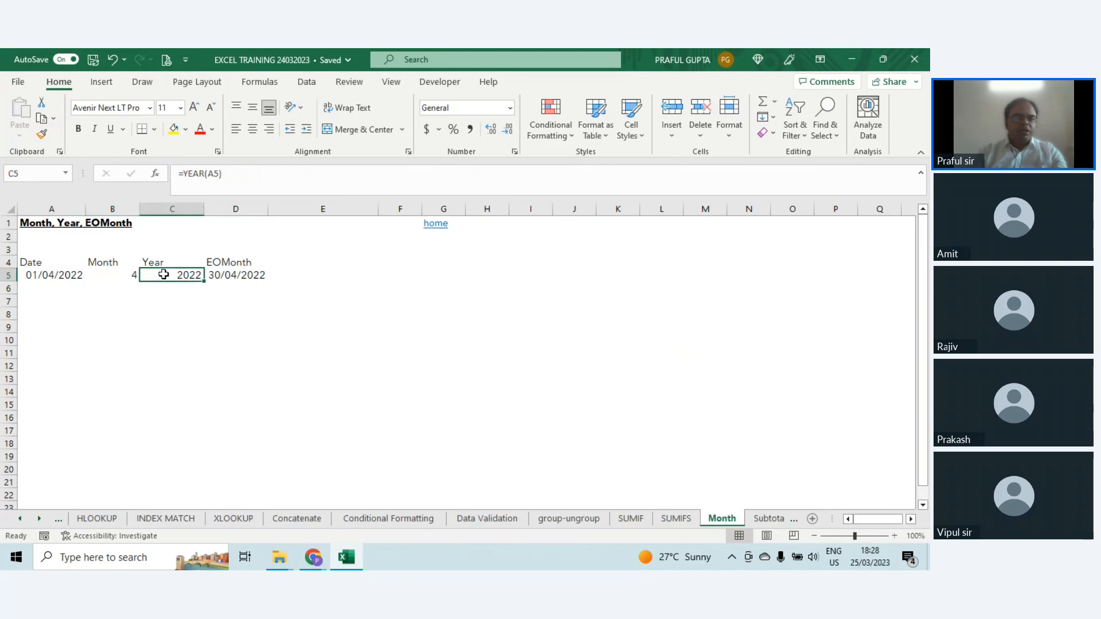
click(115, 274)
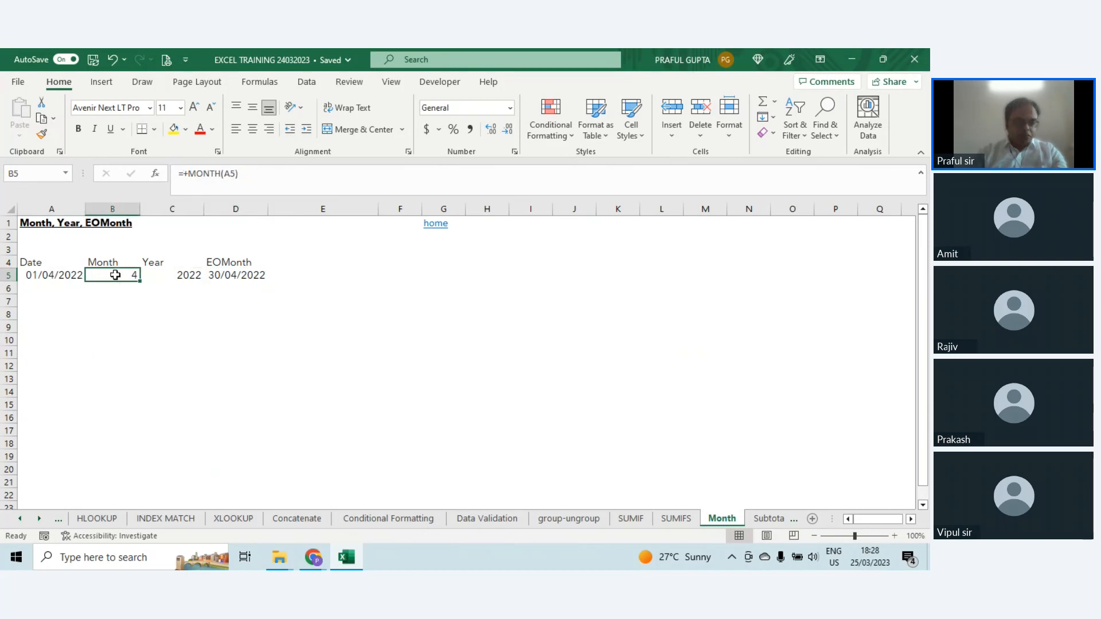
double_click(115, 275)
key(Escape)
click(193, 275)
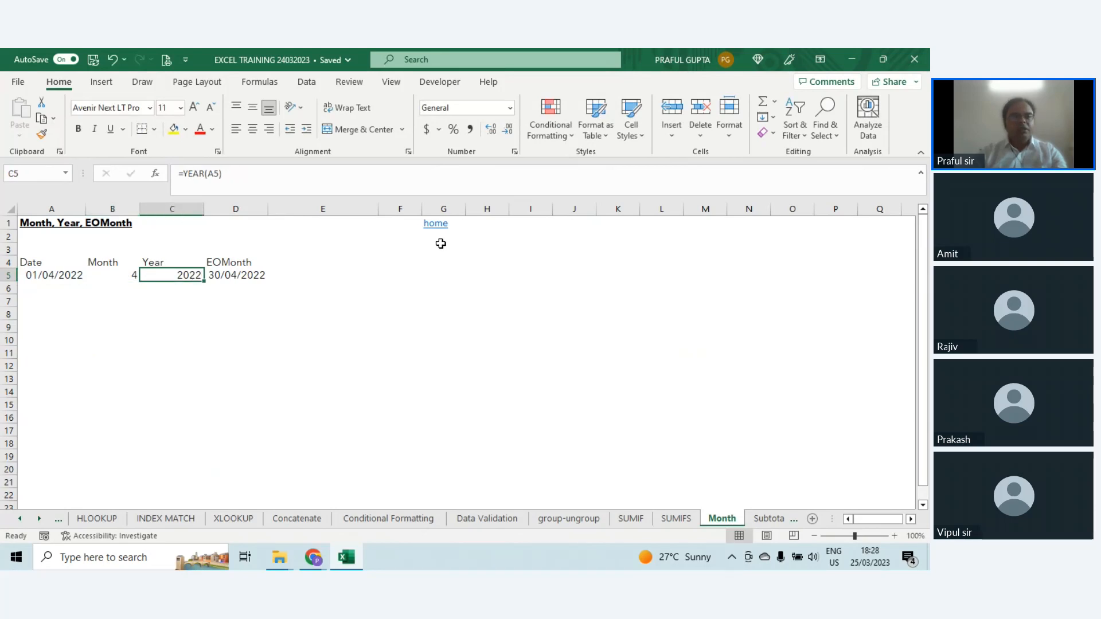
click(245, 274)
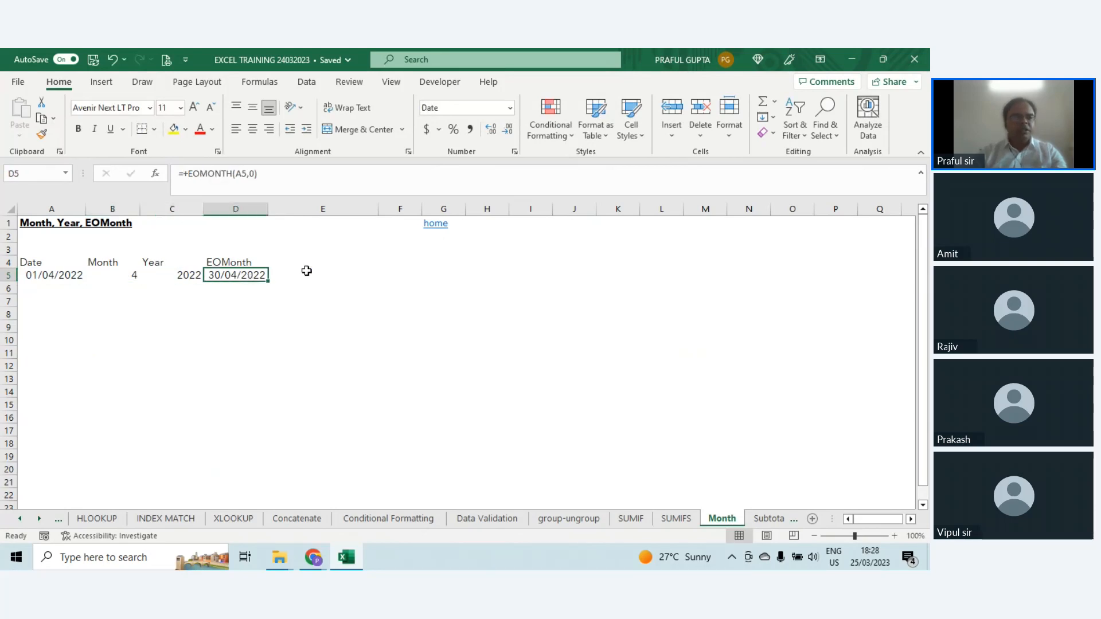
Step: Set the date in A5 to 15-4-2022 and check the month, year and month-end results beside it
click(46, 275)
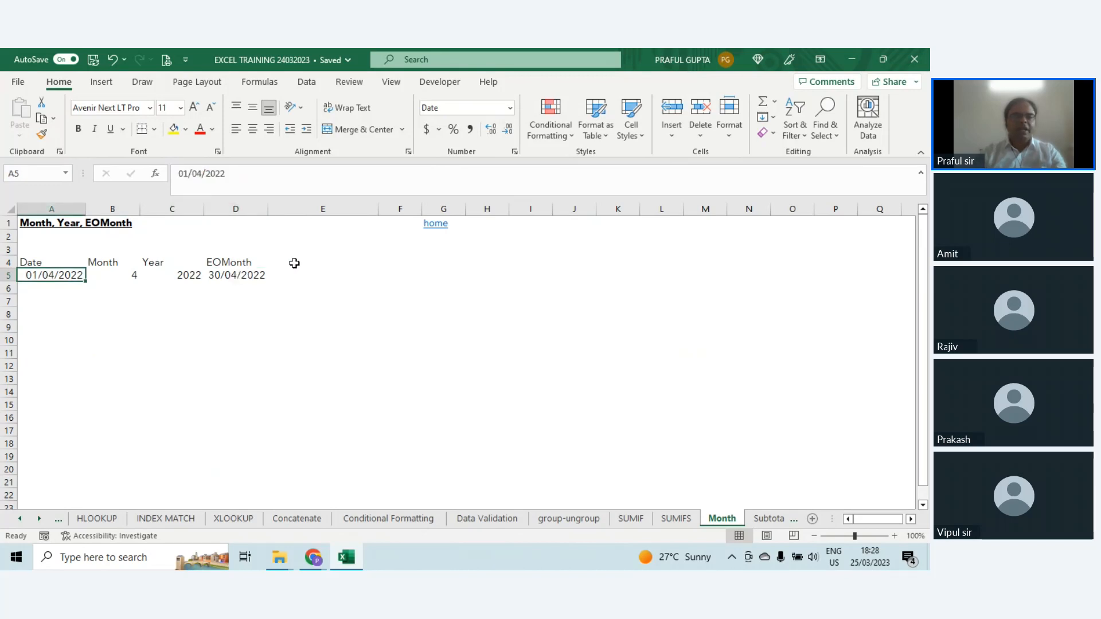
text(15)
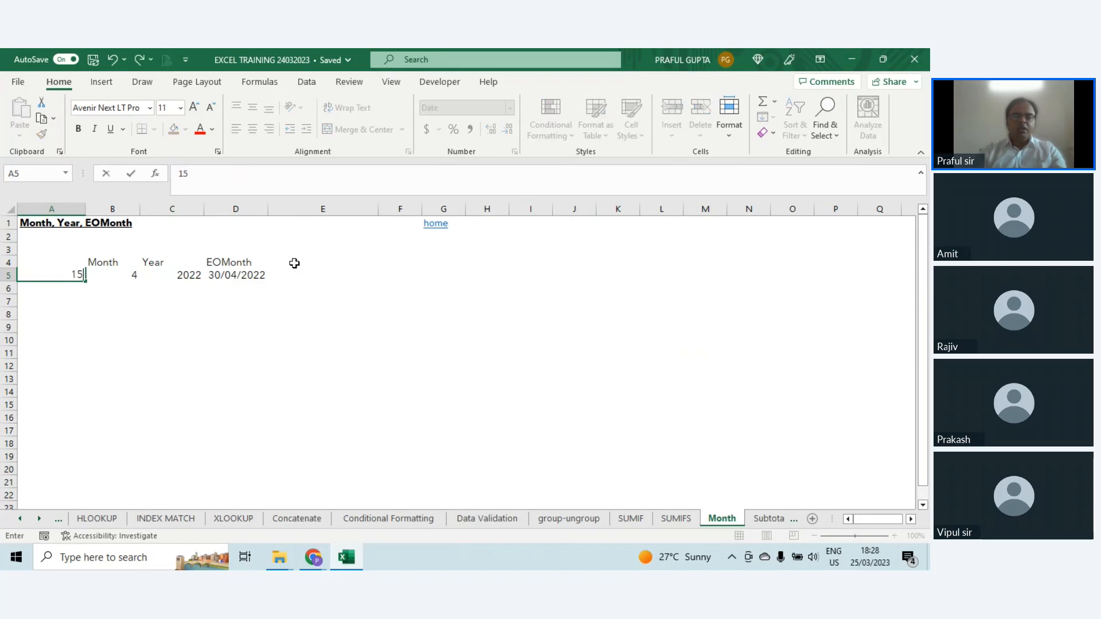
text(-4-2022)
key(Return)
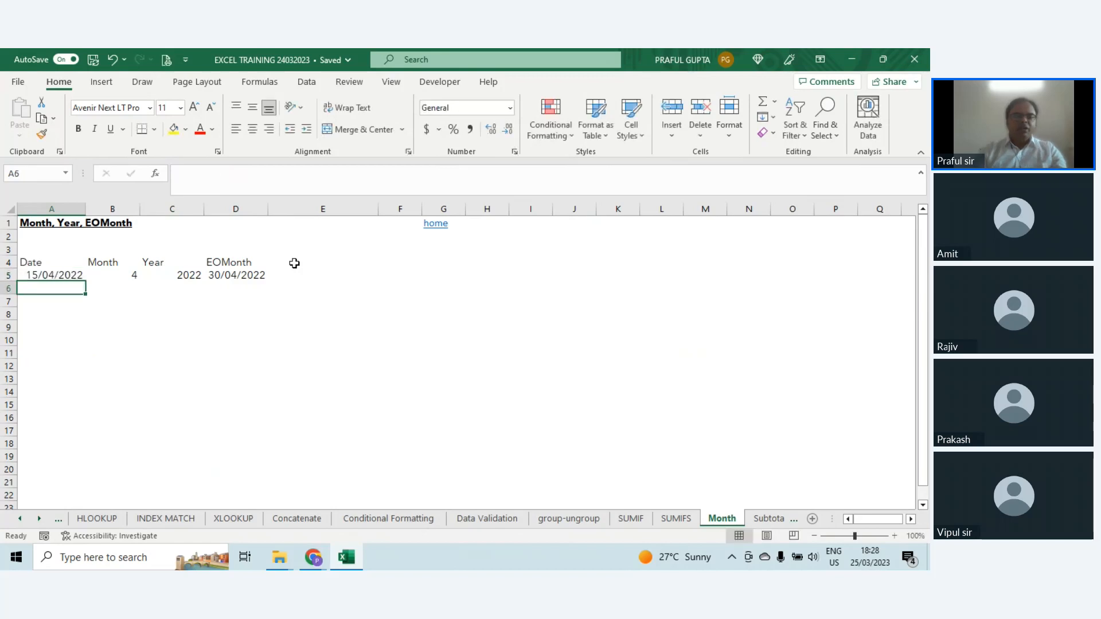
key(Up)
key(Right)
key(Right)
key(Right)
key(Right)
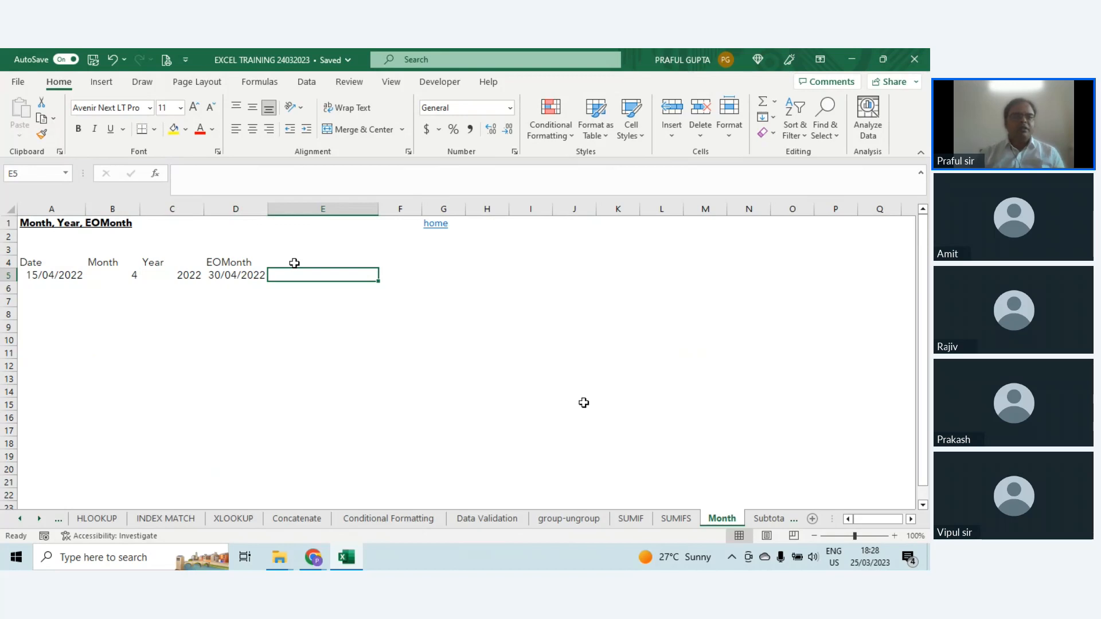
Step: On the Subtotal sheet, sort the sales table A4:C19 by Product from A to Z
click(765, 519)
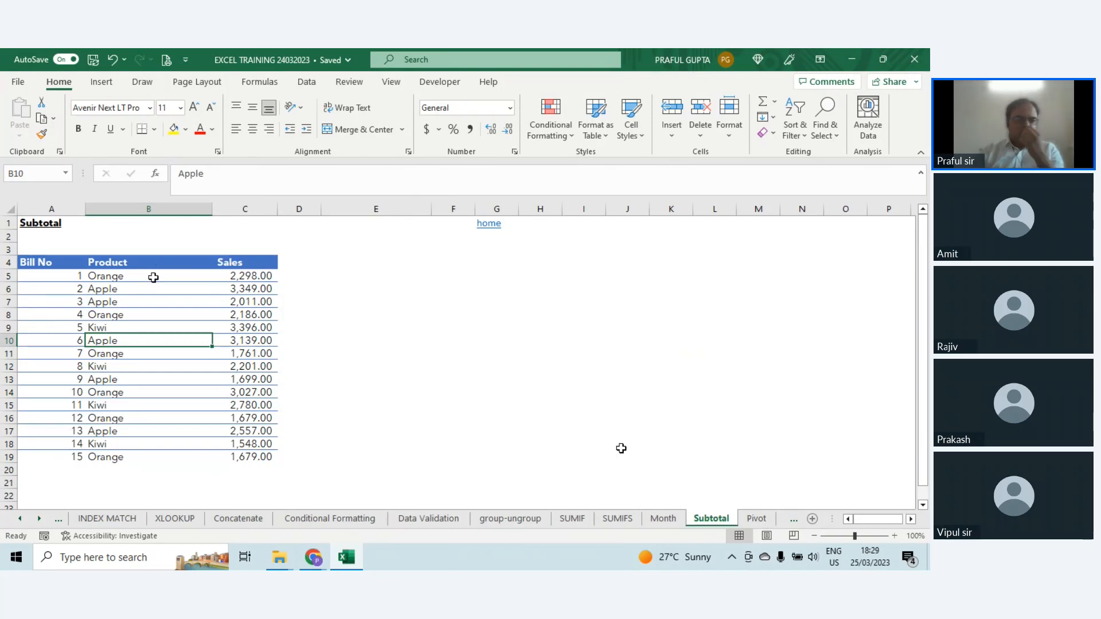
mouse_move(36, 263)
mouse_down()
mouse_move(265, 290)
mouse_move(262, 458)
mouse_up()
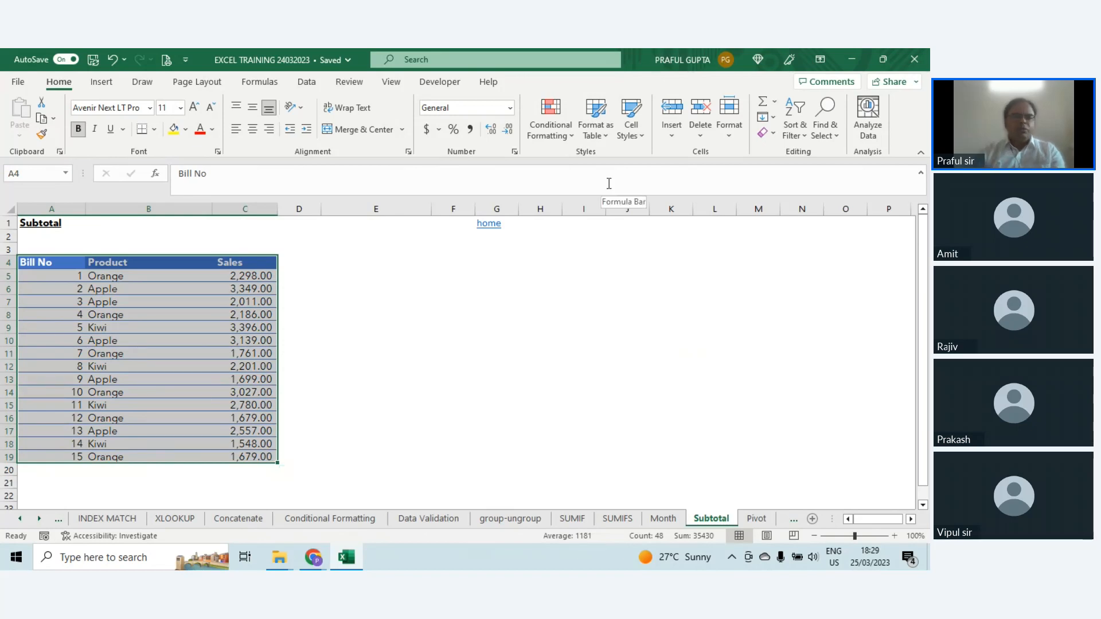
click(307, 84)
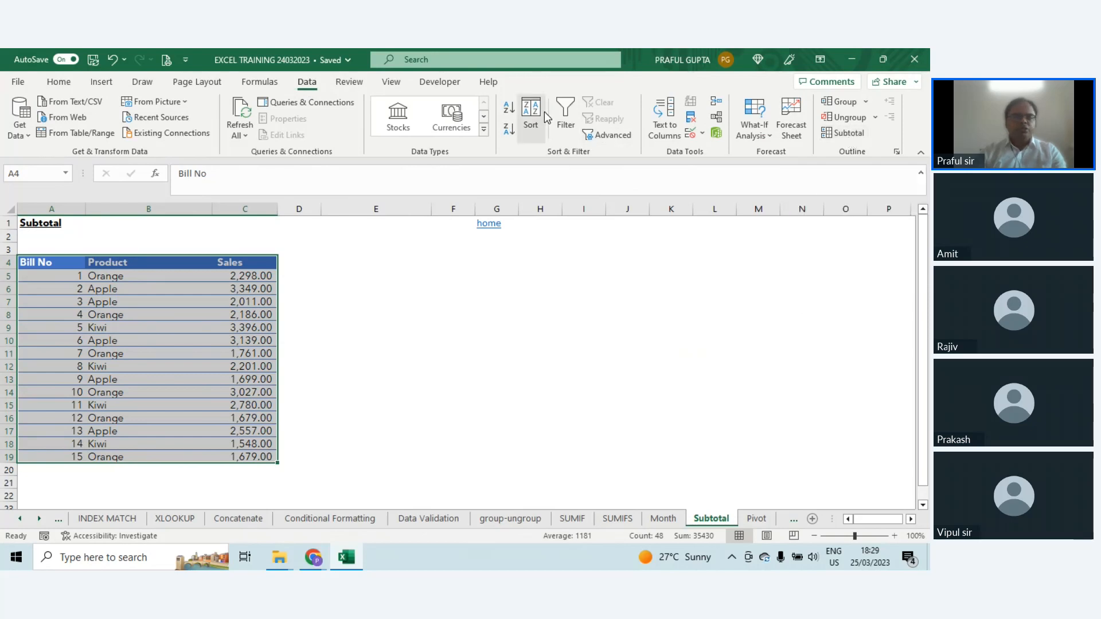
click(531, 118)
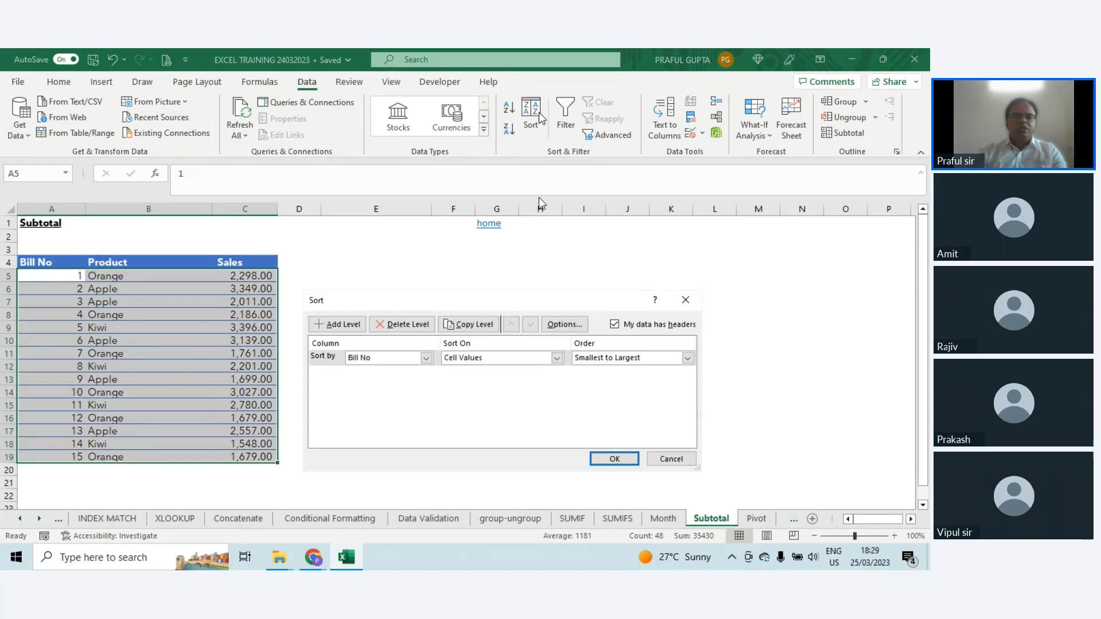
drag(488, 308, 567, 241)
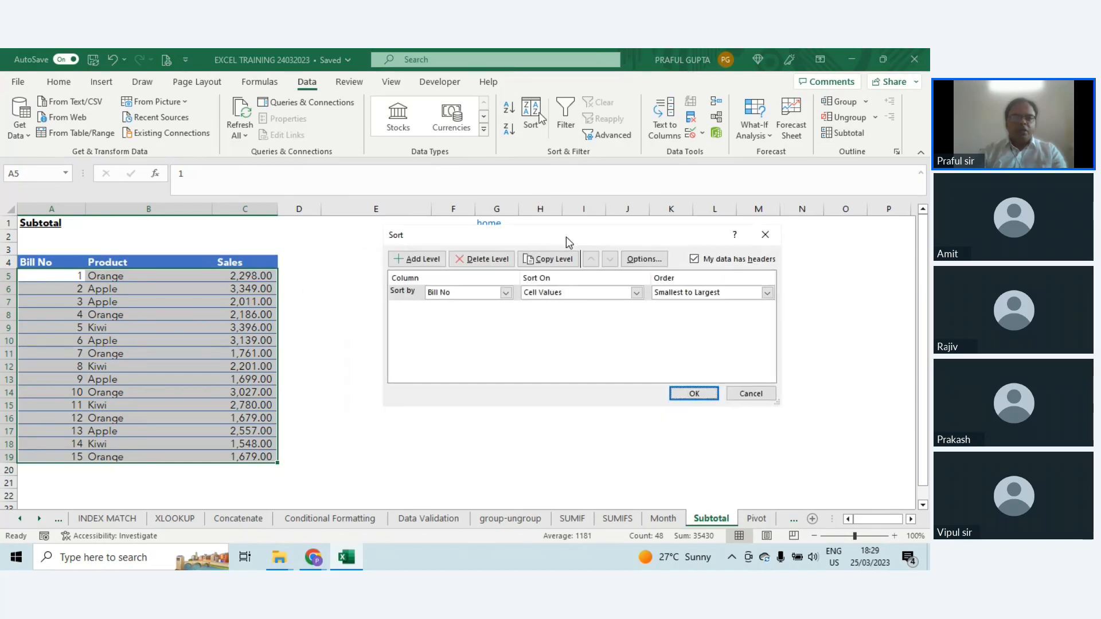
click(491, 293)
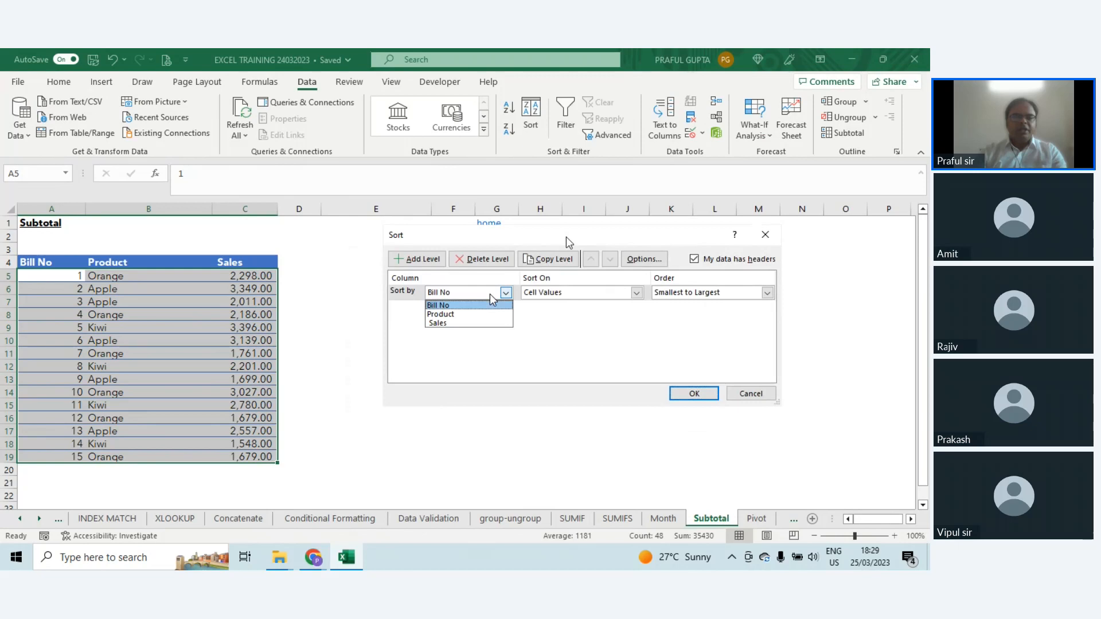
click(446, 314)
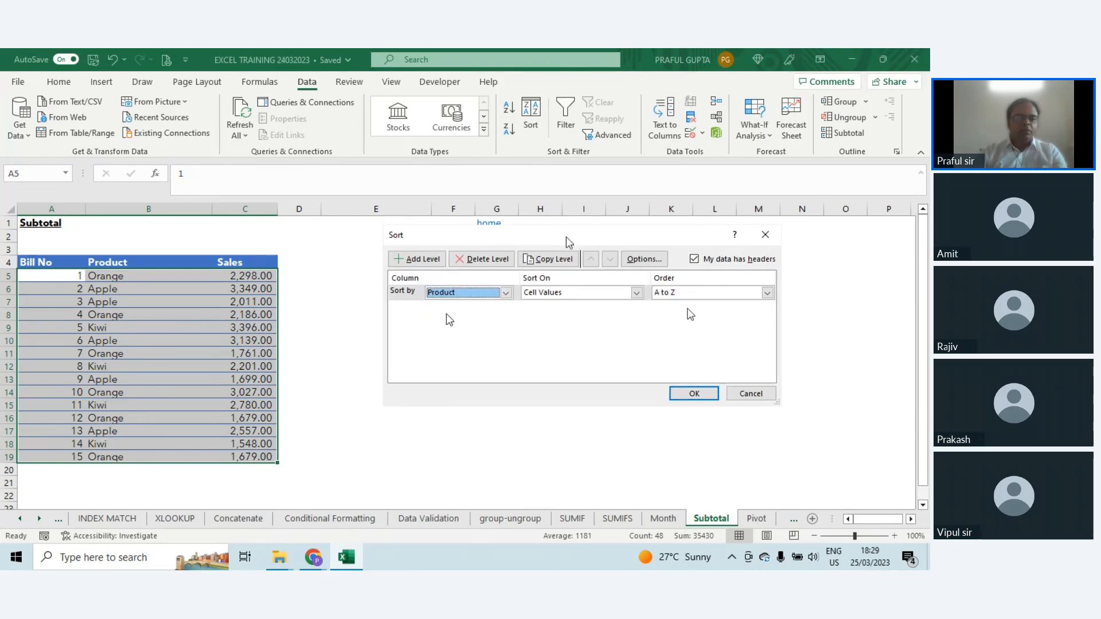
click(693, 393)
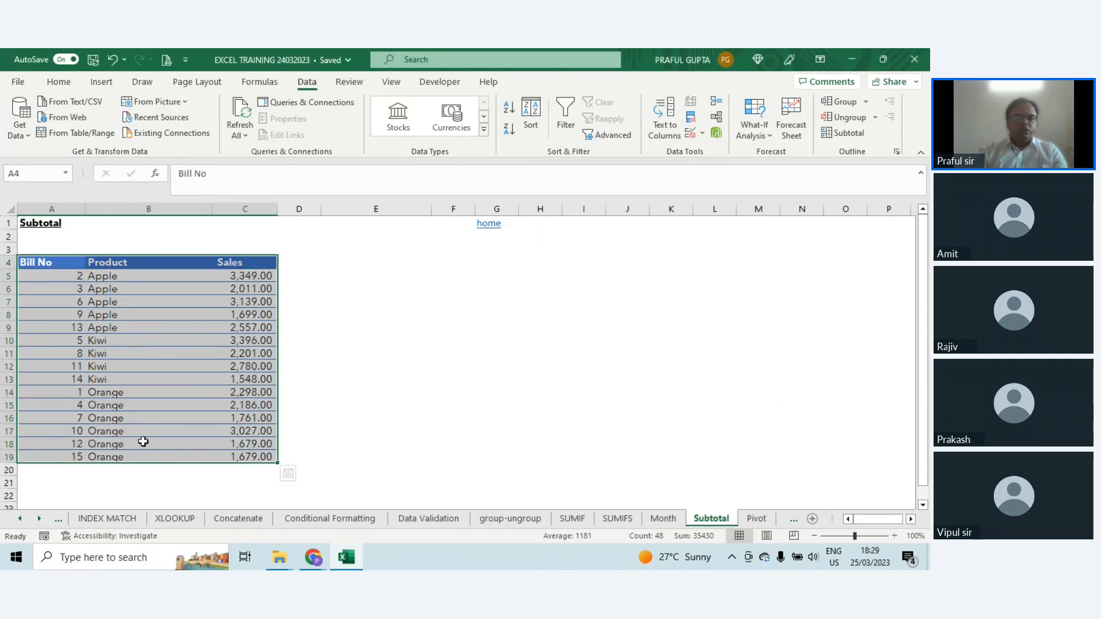
Step: Add subtotals to the sorted table that sum Sales at each change in Product
click(845, 135)
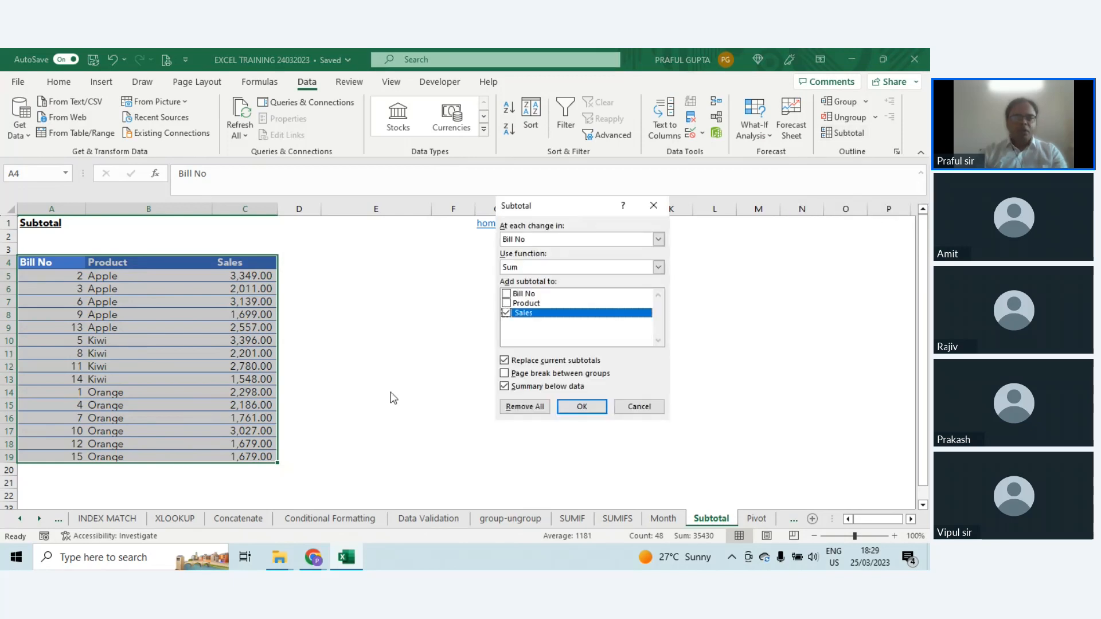
click(552, 239)
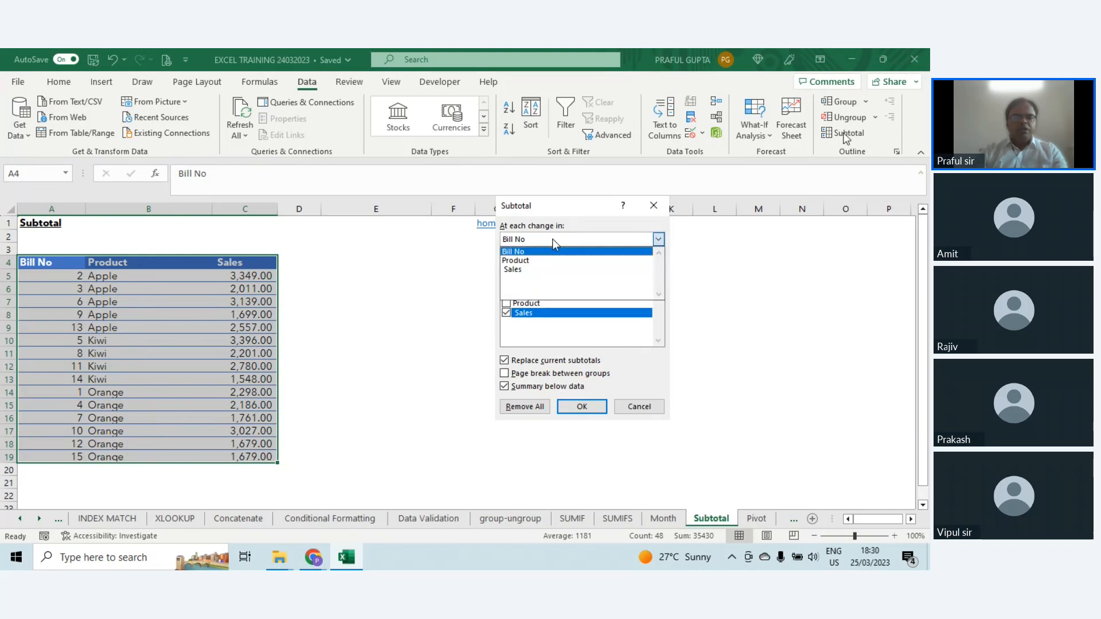
click(511, 260)
click(534, 267)
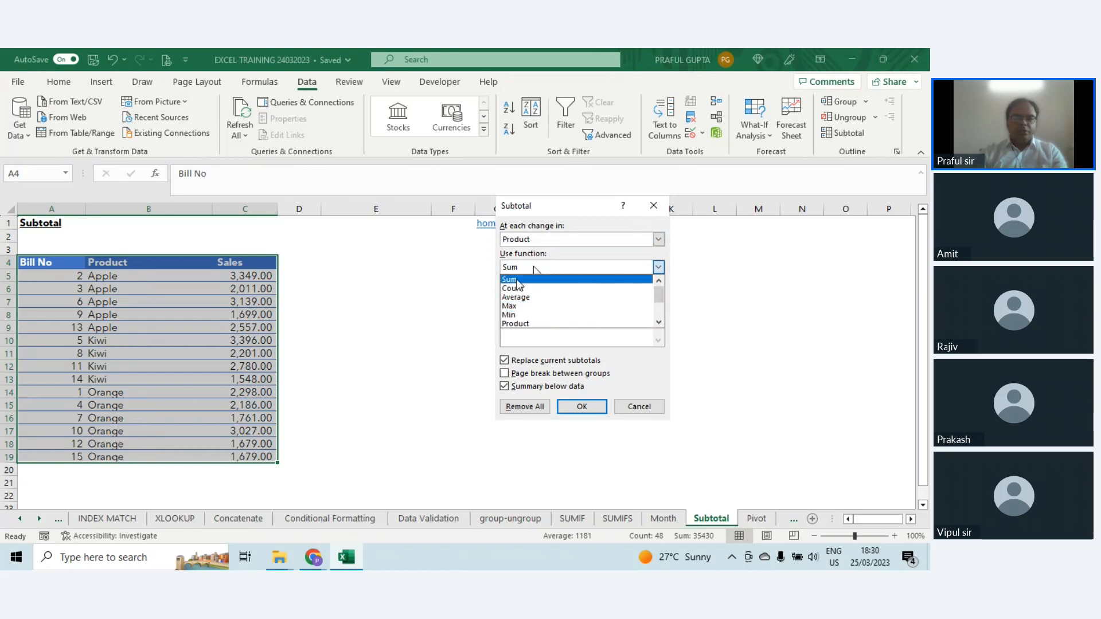
click(519, 280)
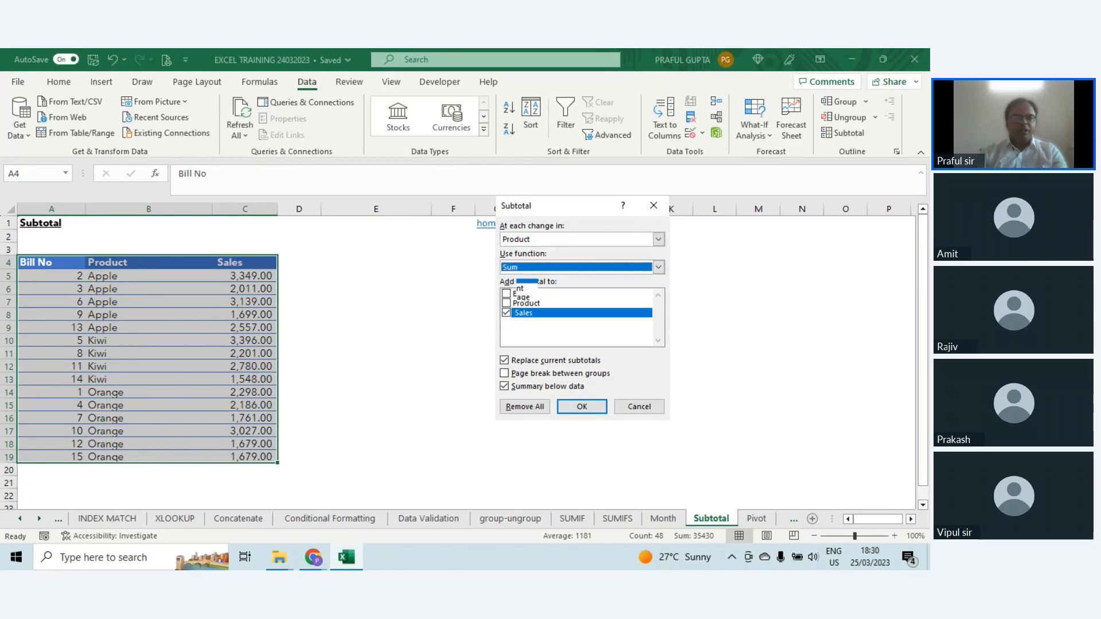
click(505, 314)
click(505, 314)
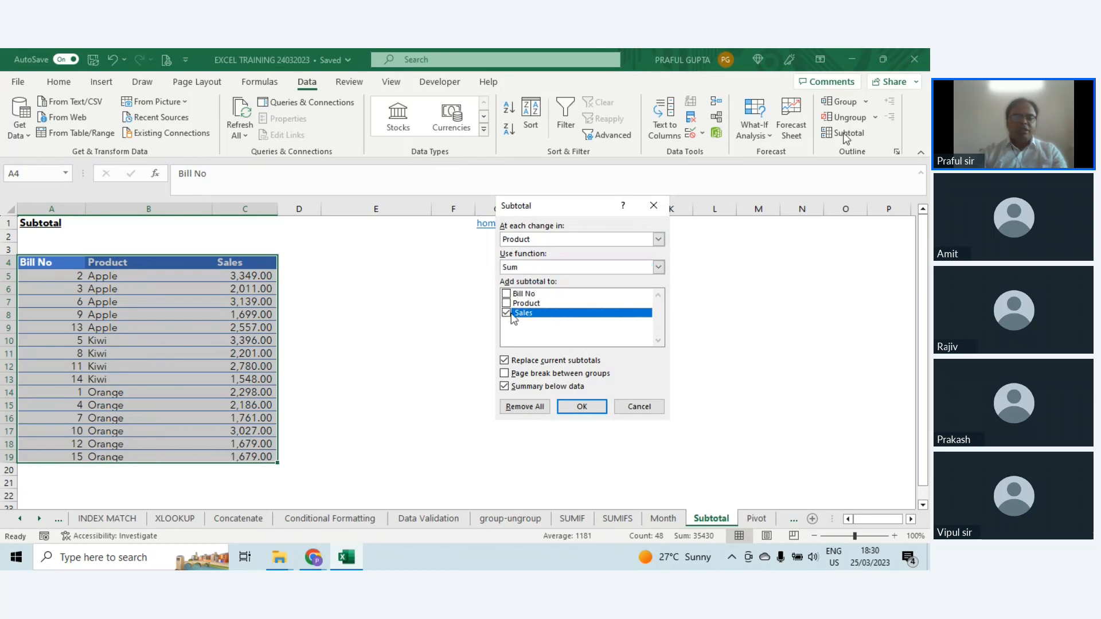
click(586, 408)
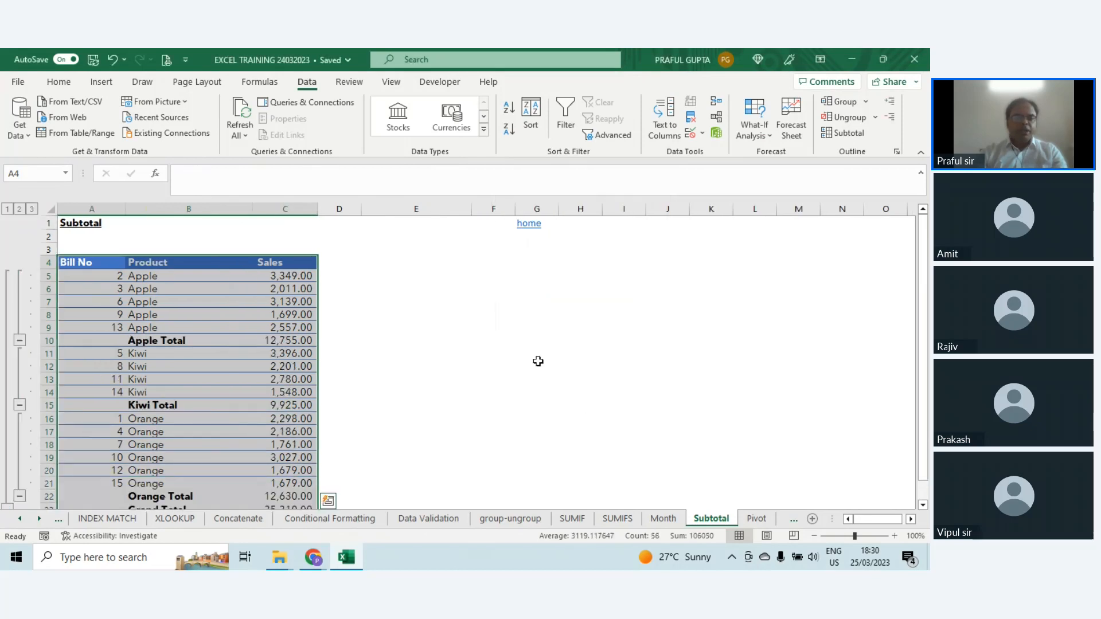
Step: Review the inserted product subtotals and check the grand total formula in C23
scroll(531, 341, down, 1)
scroll(530, 339, up, 1)
scroll(189, 315, down, 3)
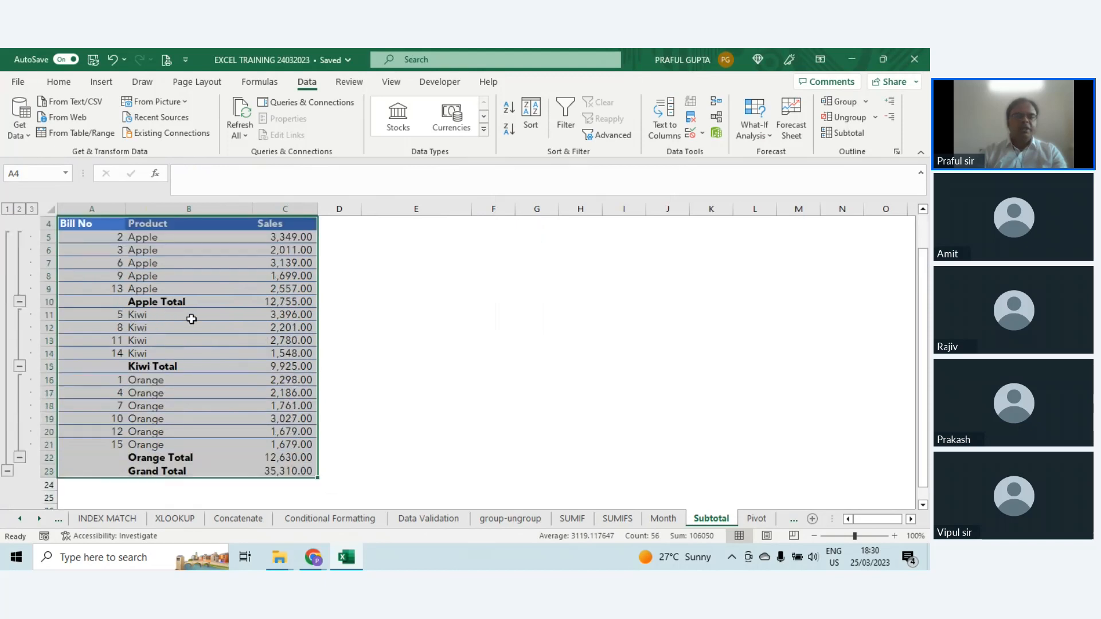
click(270, 401)
scroll(402, 327, up, 3)
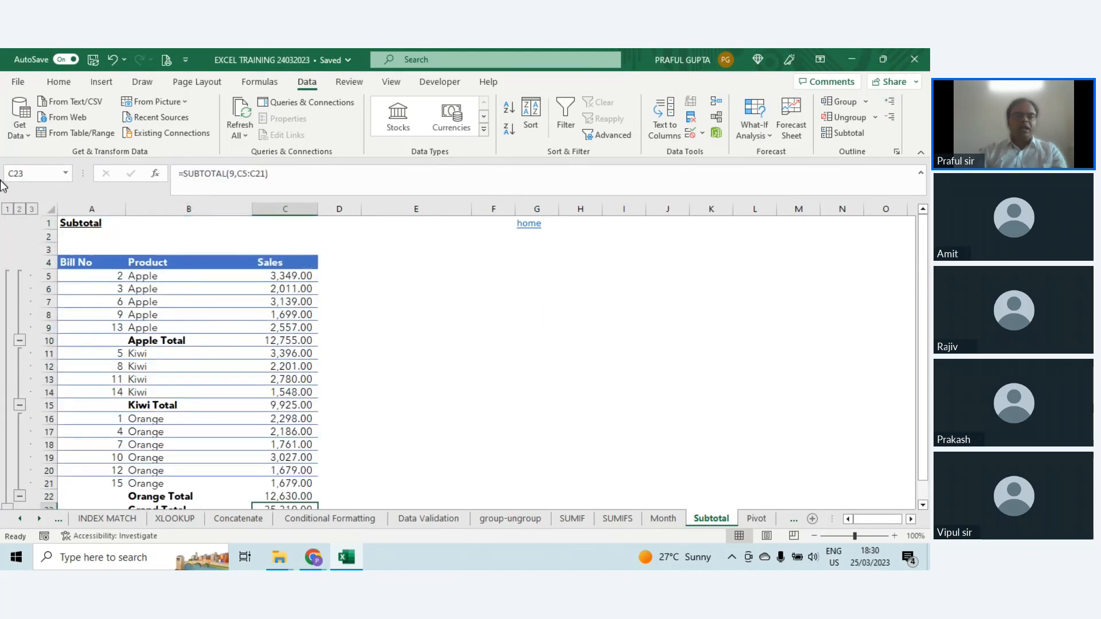
Step: Collapse the outline to the product totals, reduce it to the grand total only, and return to the product totals level
click(20, 209)
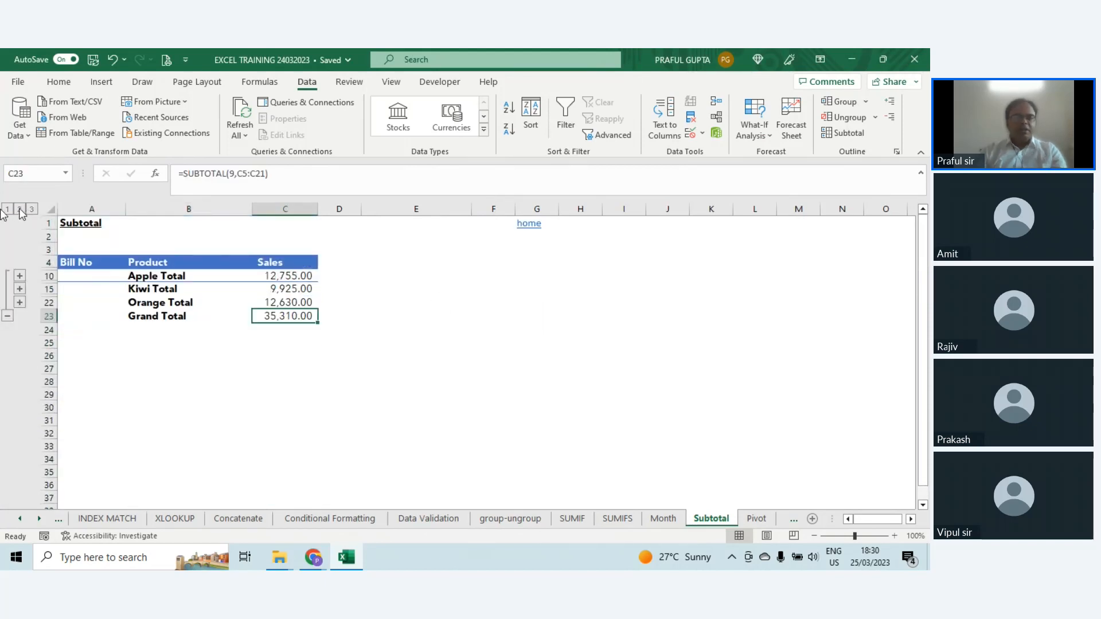
click(7, 209)
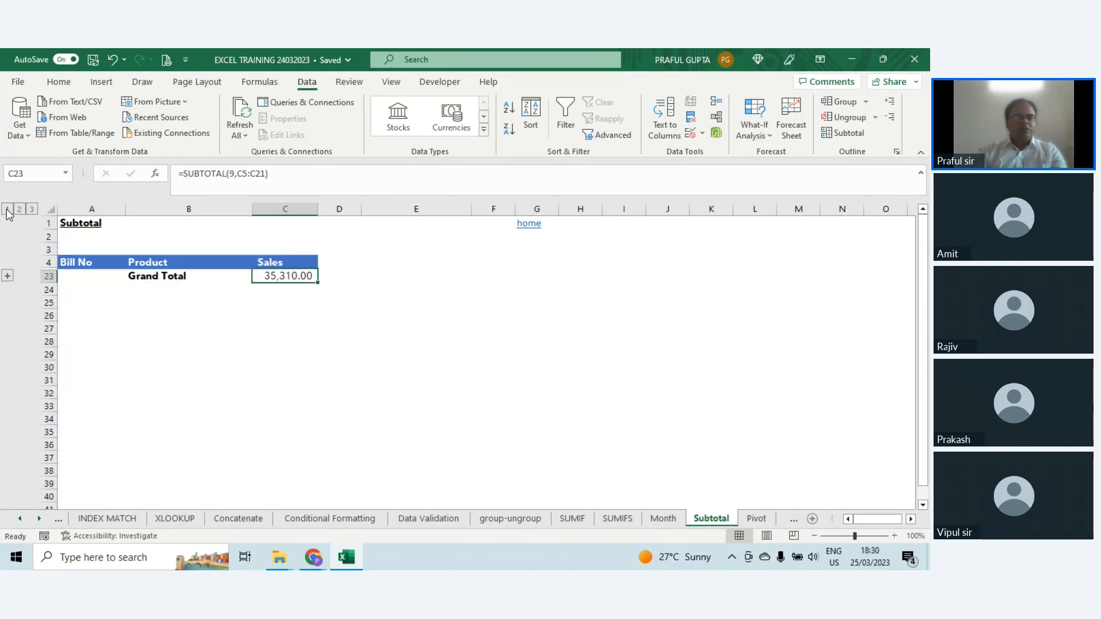
click(20, 210)
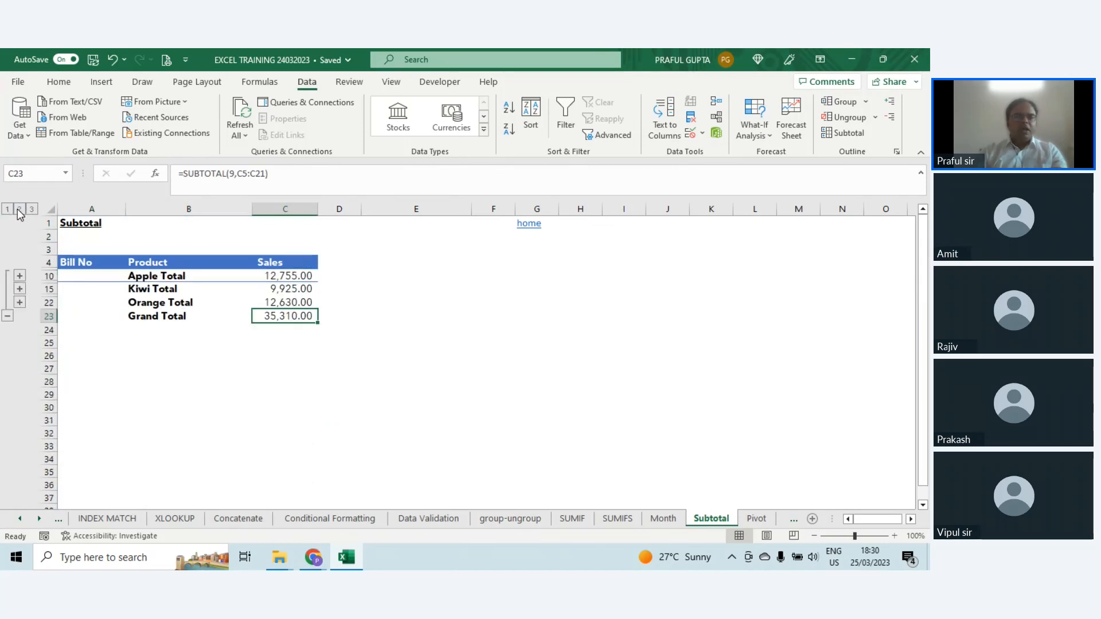
Step: Expand the outline to show every detail row and review the bills under each product subtotal
click(32, 210)
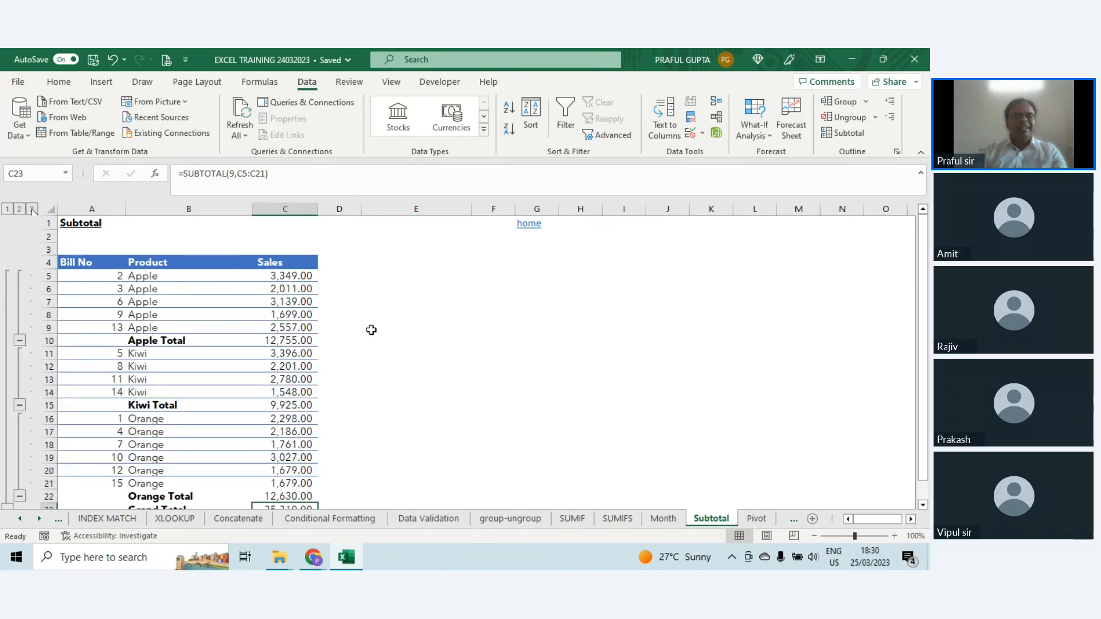
scroll(372, 329, down, 4)
scroll(372, 329, up, 4)
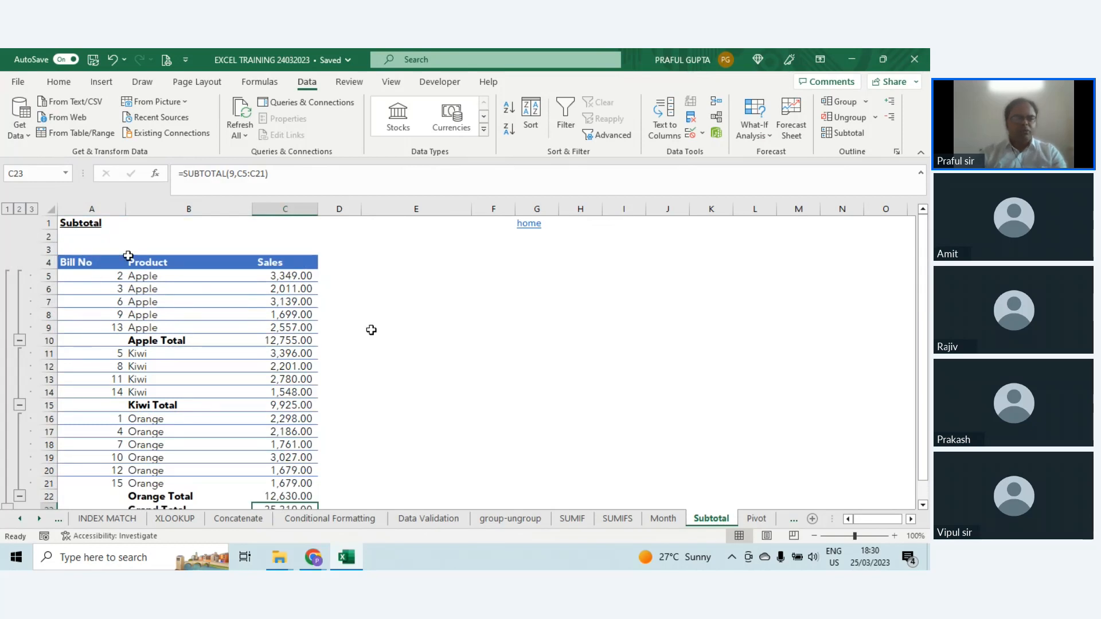
scroll(361, 245, down, 2)
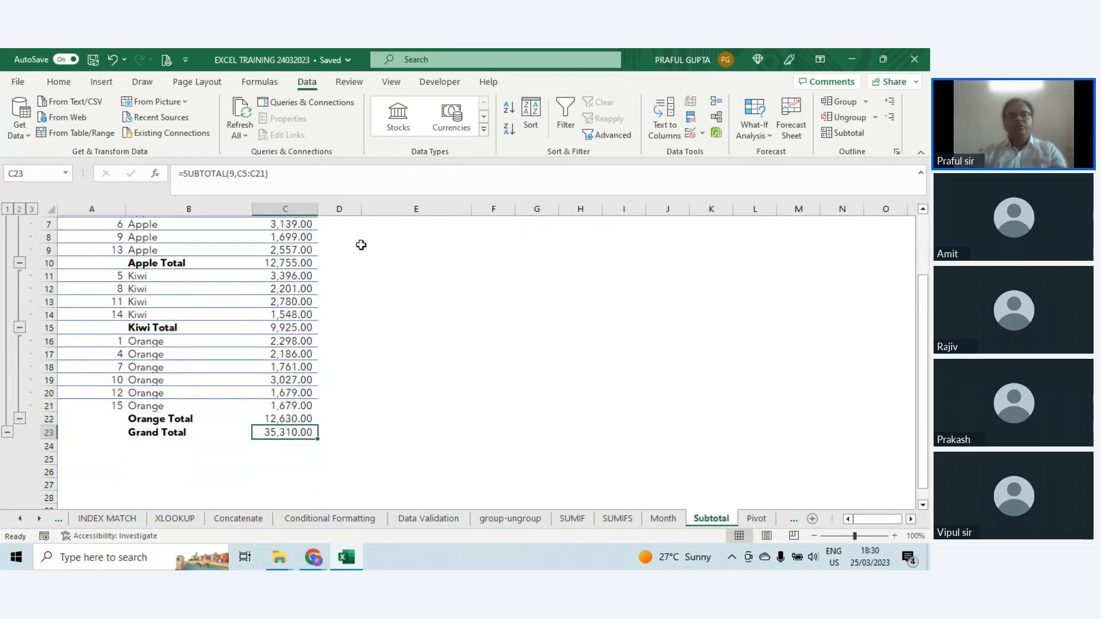
Step: Remove all subtotals from the sales table A4:C23
scroll(344, 258, up, 2)
drag(74, 261, 299, 486)
click(853, 135)
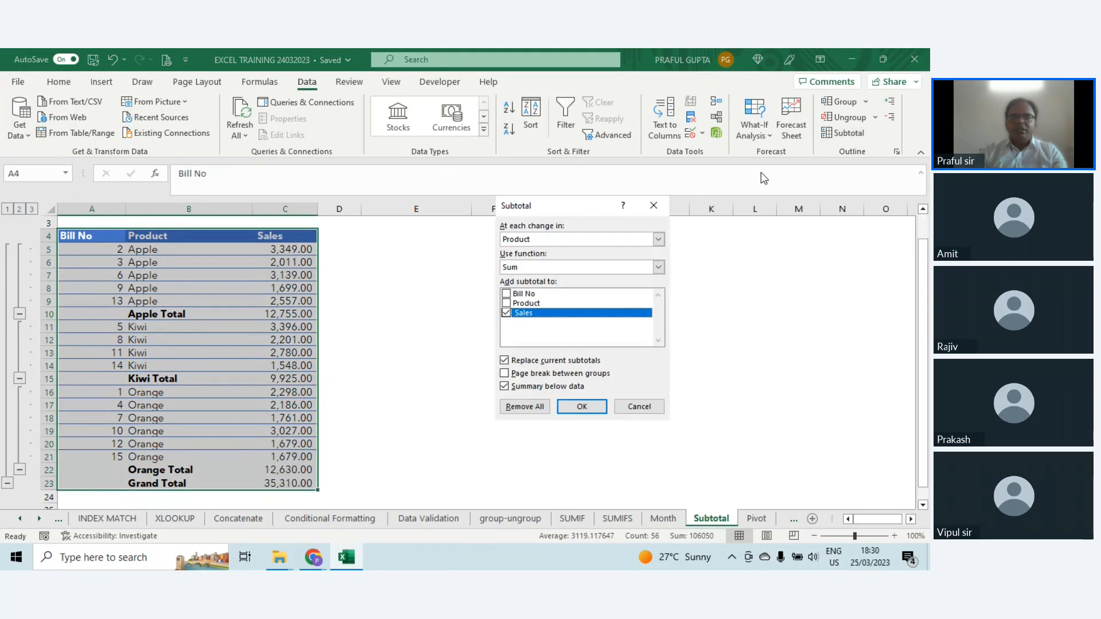
click(521, 412)
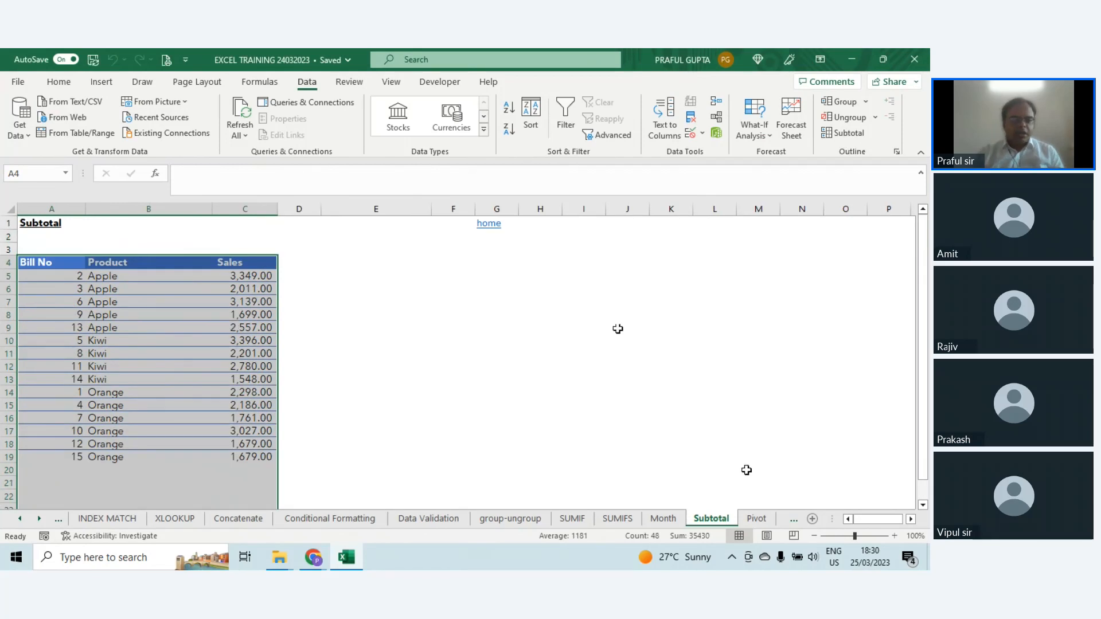
Step: Go to the LEFT RIG MID TRIM sheet and select the source full name in B5
click(757, 518)
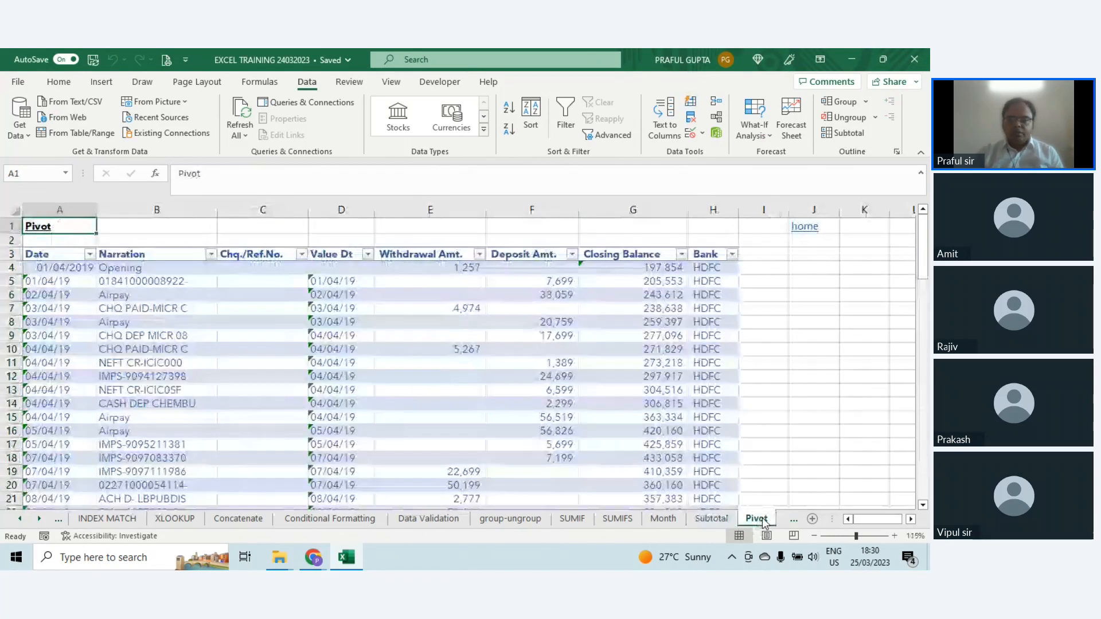
click(795, 518)
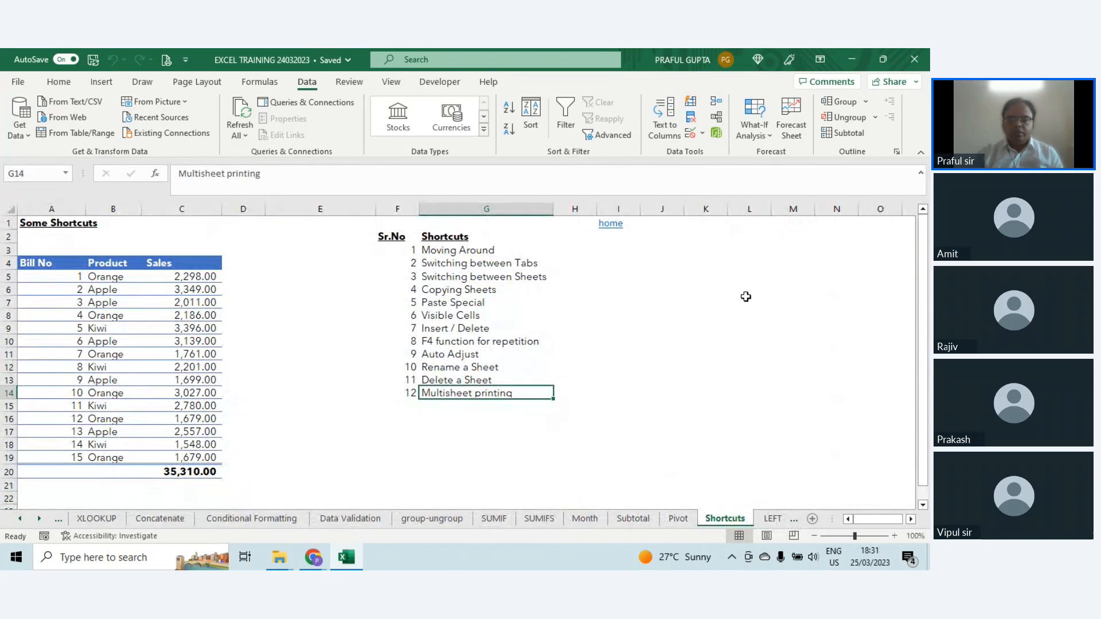
click(772, 518)
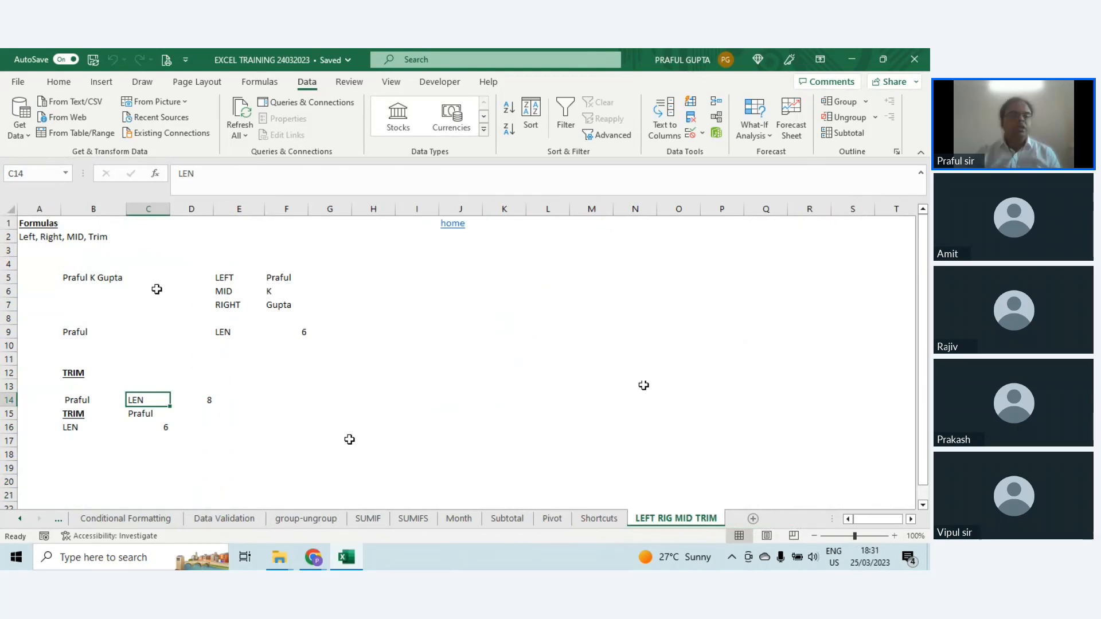
click(29, 239)
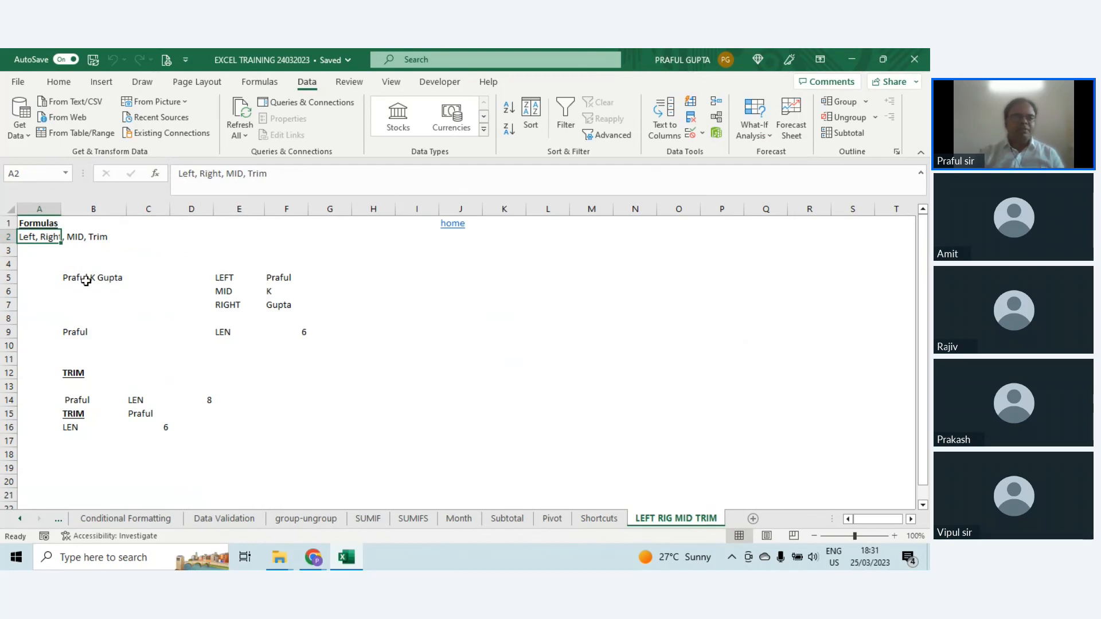
click(86, 280)
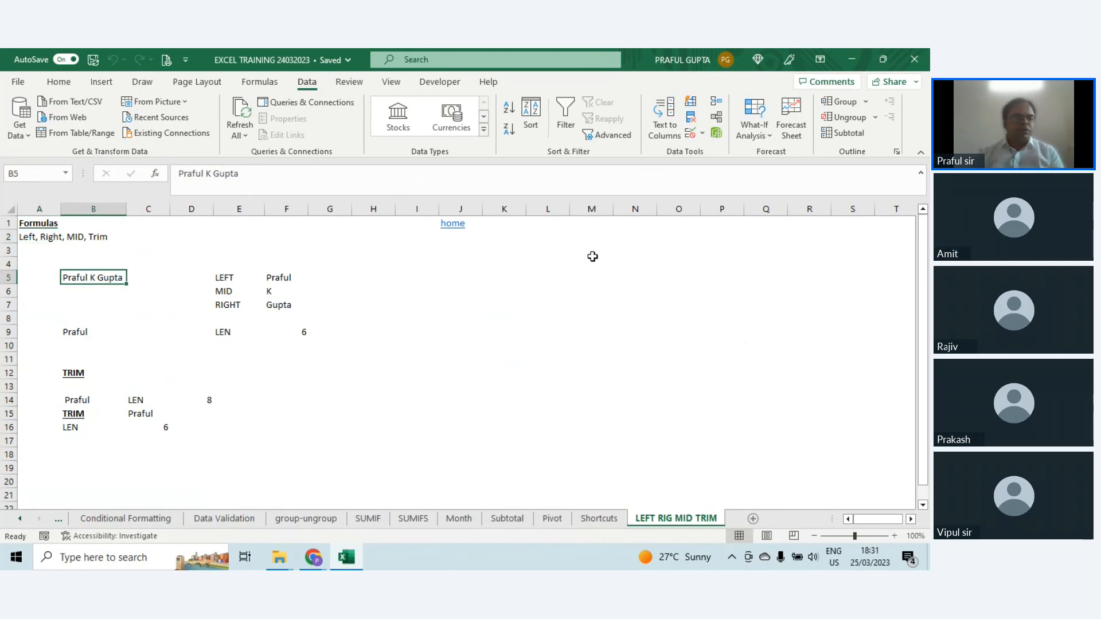
Step: Inspect the LEFT, MID and RIGHT formulas in F5:F7, checking the cell references of the LEFT and RIGHT ones
click(281, 280)
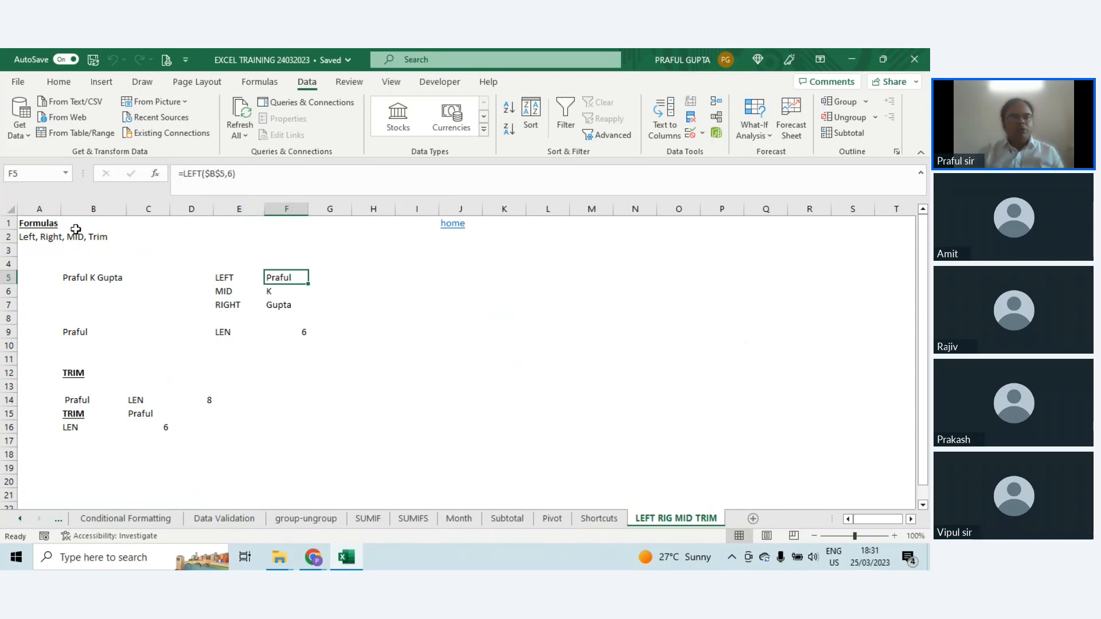
key(F2)
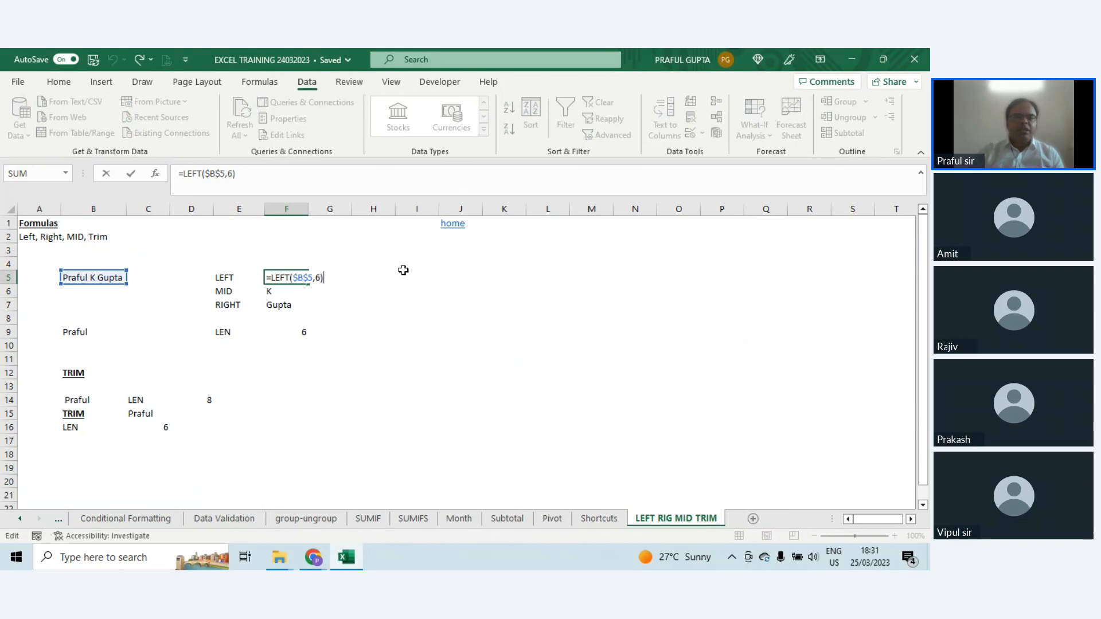
key(ctrl+Return)
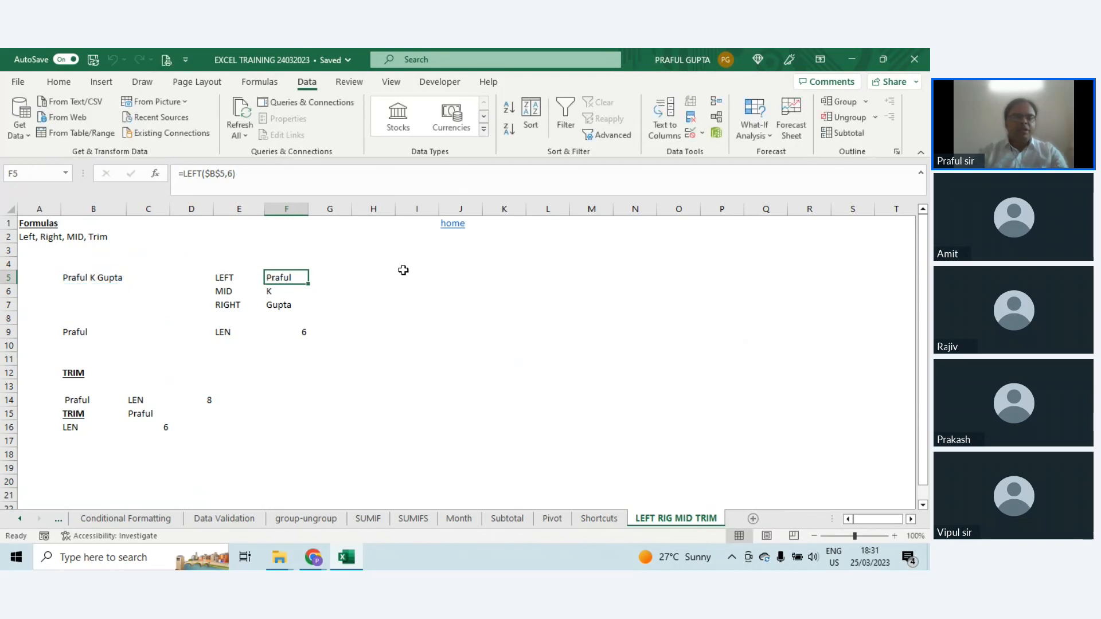
key(Down)
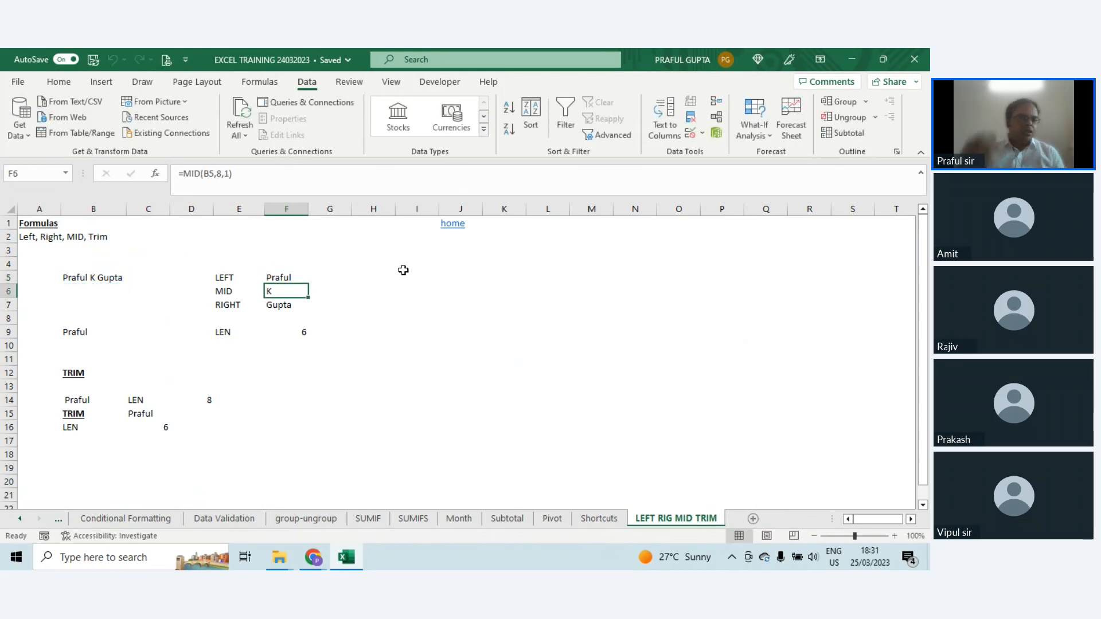
key(Down)
key(F2)
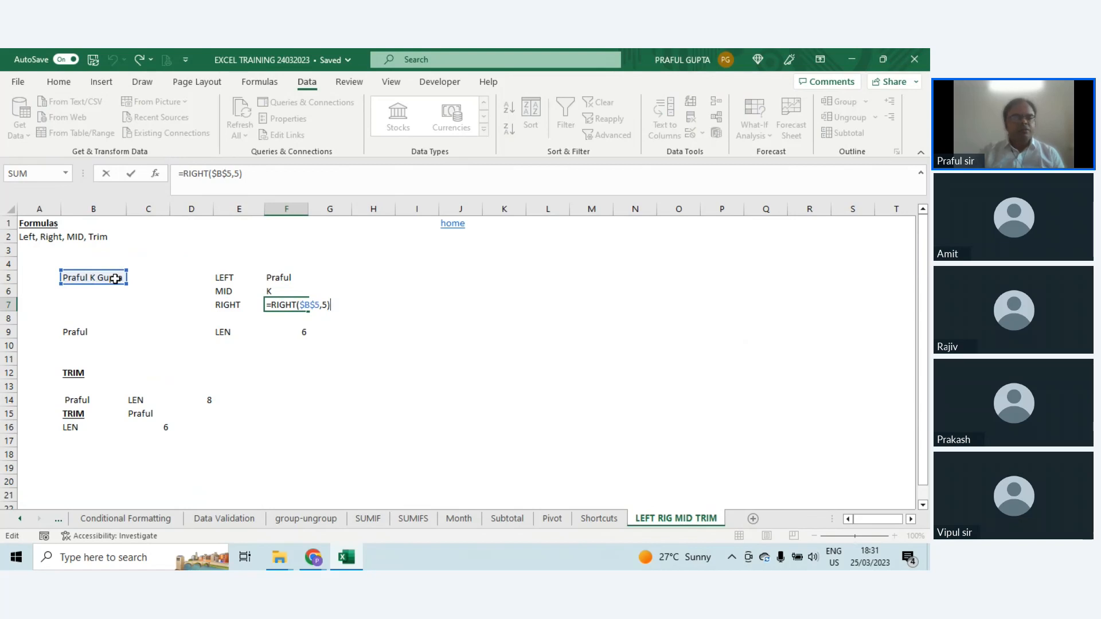
key(ctrl+Return)
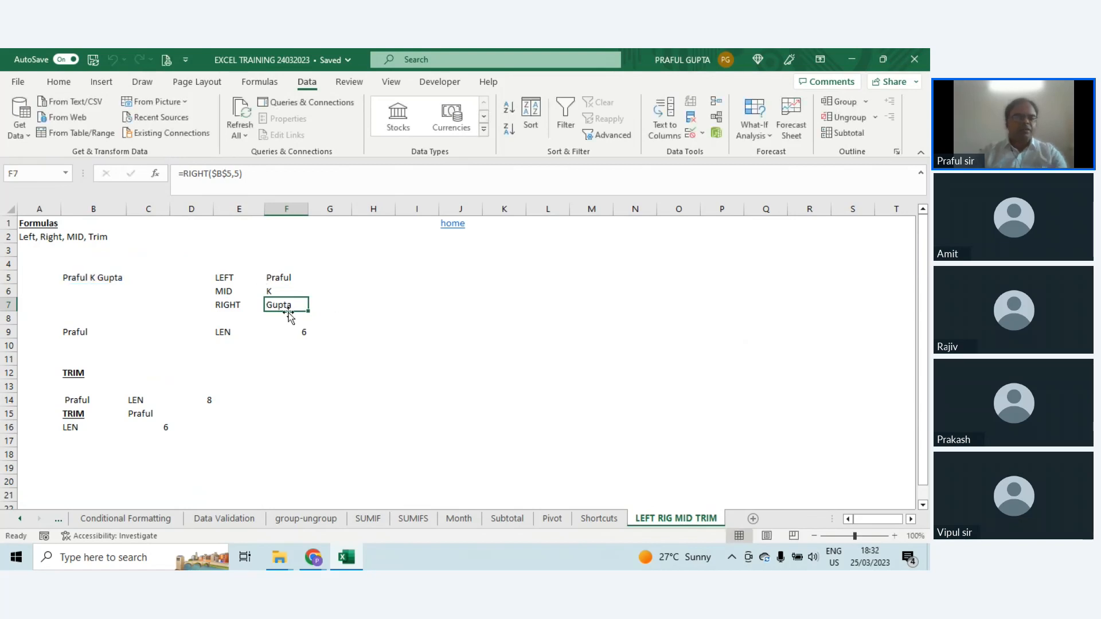
Step: Examine the arguments of the MID formula in F6, and select the three extraction results in F5:F7
click(285, 291)
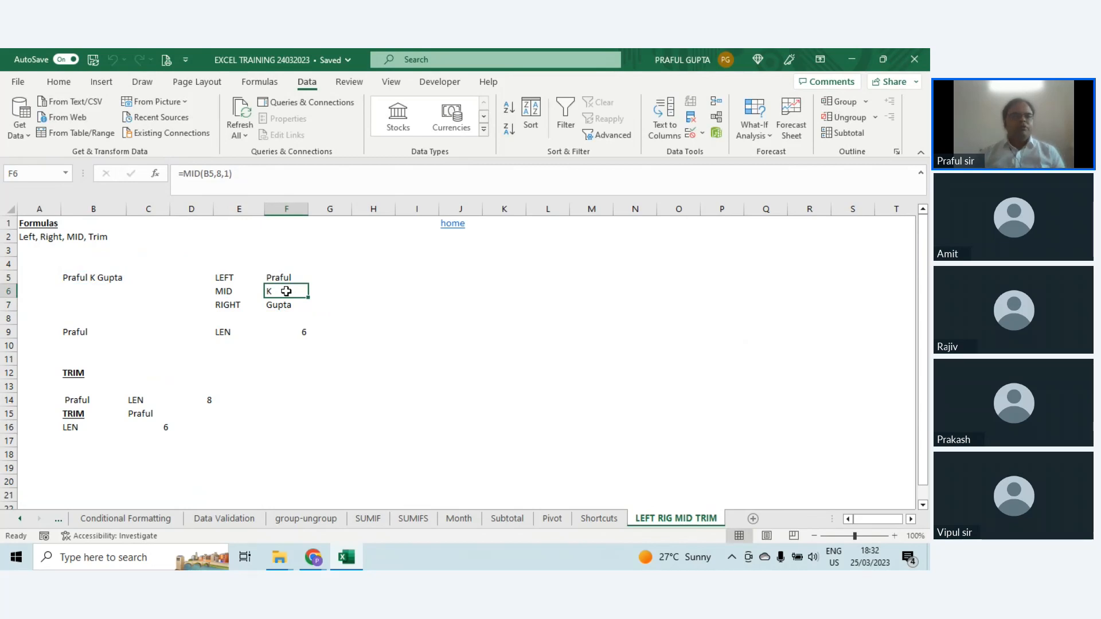
double_click(286, 290)
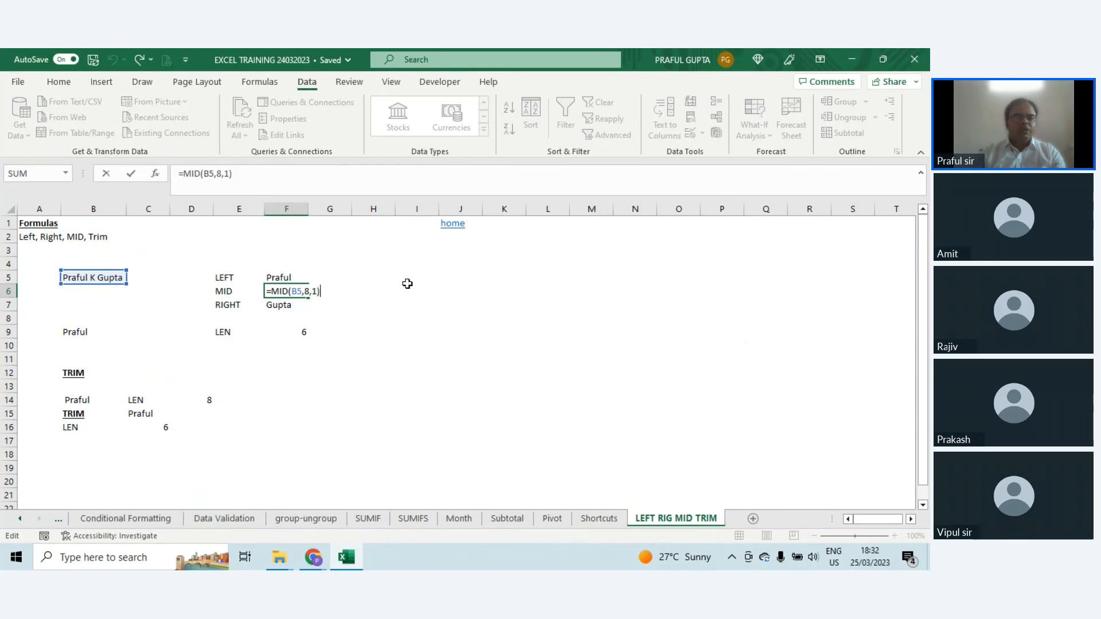
key(ctrl+Return)
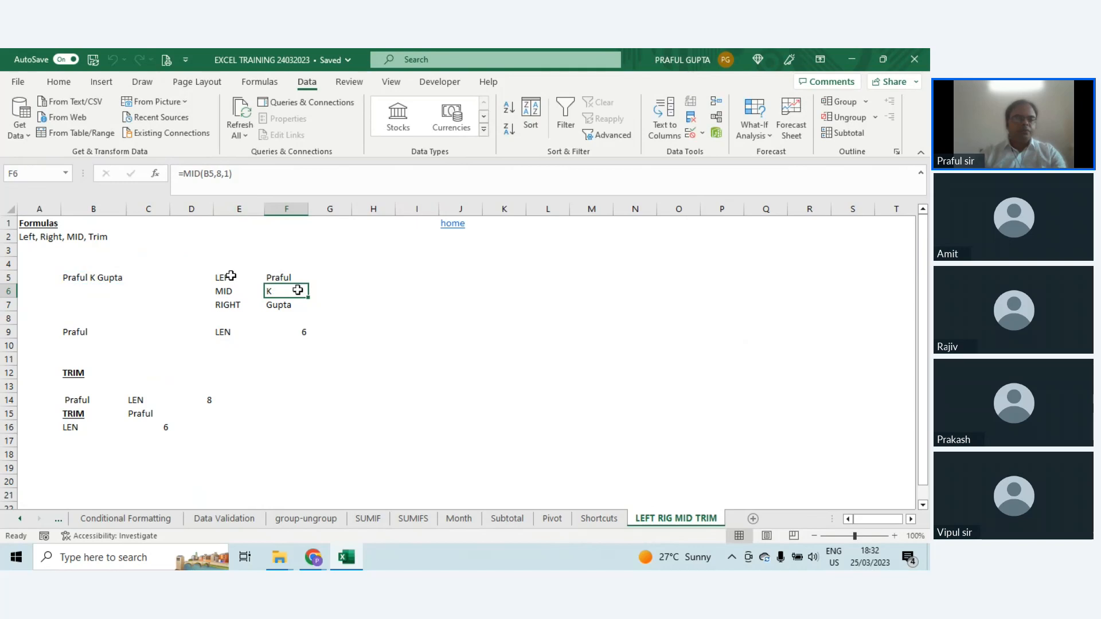
drag(231, 278, 283, 307)
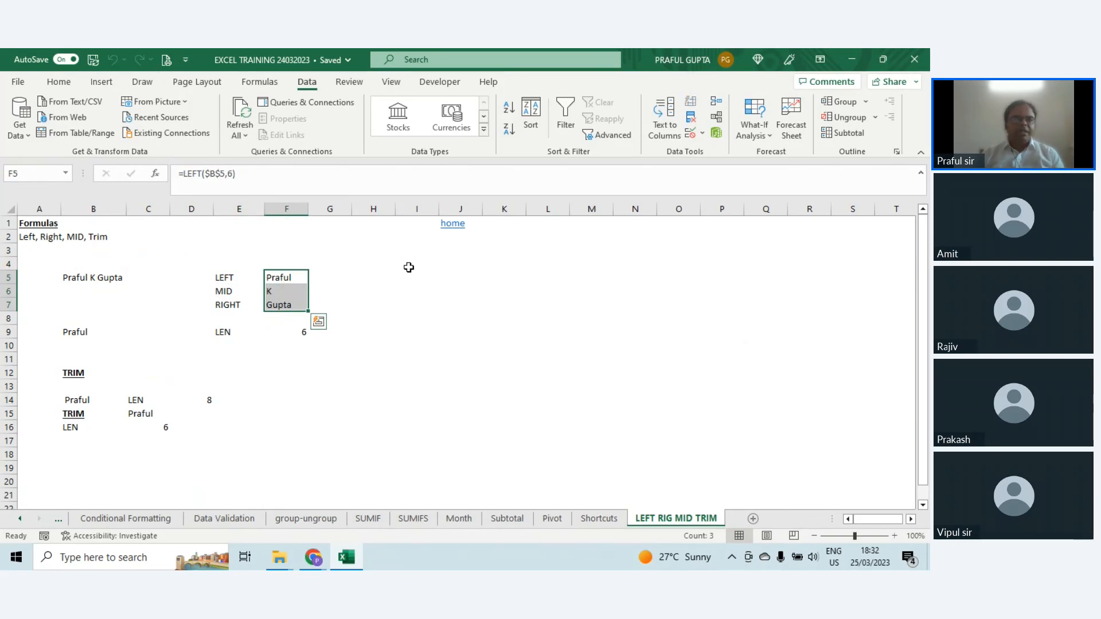
Step: Inspect the LEN formula in F9 and the cell it refers to
click(229, 331)
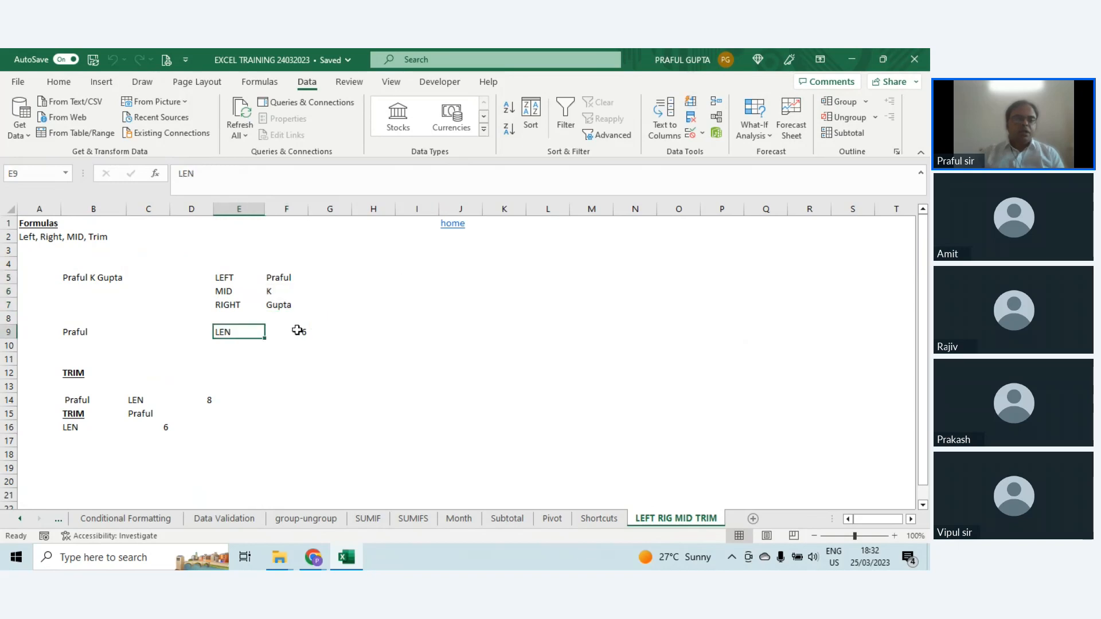
click(298, 331)
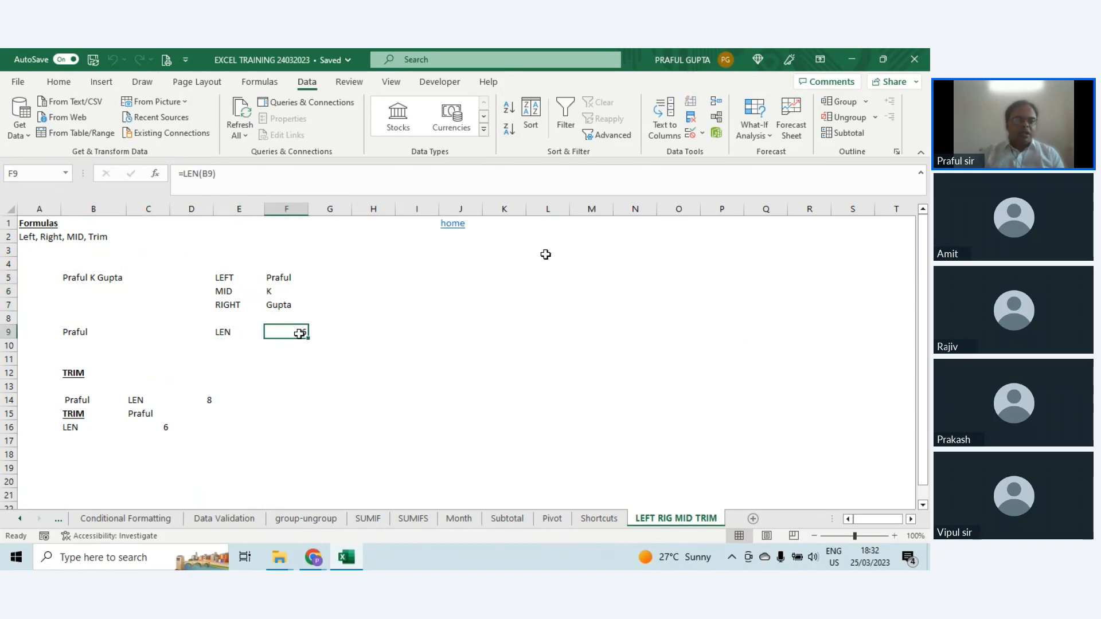
key(F2)
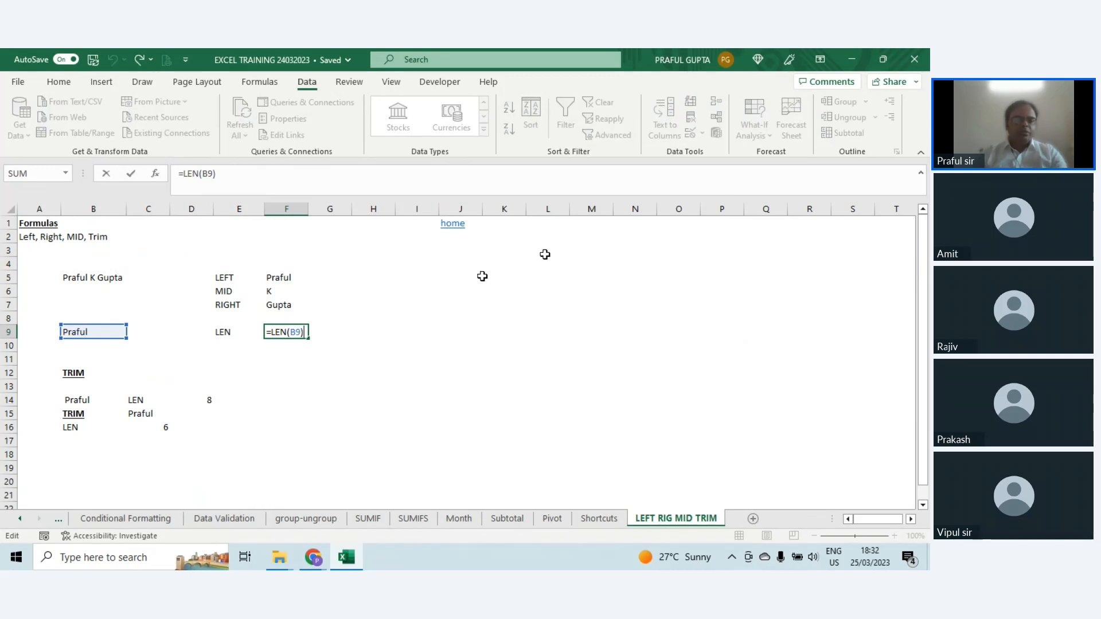
key(ctrl+Return)
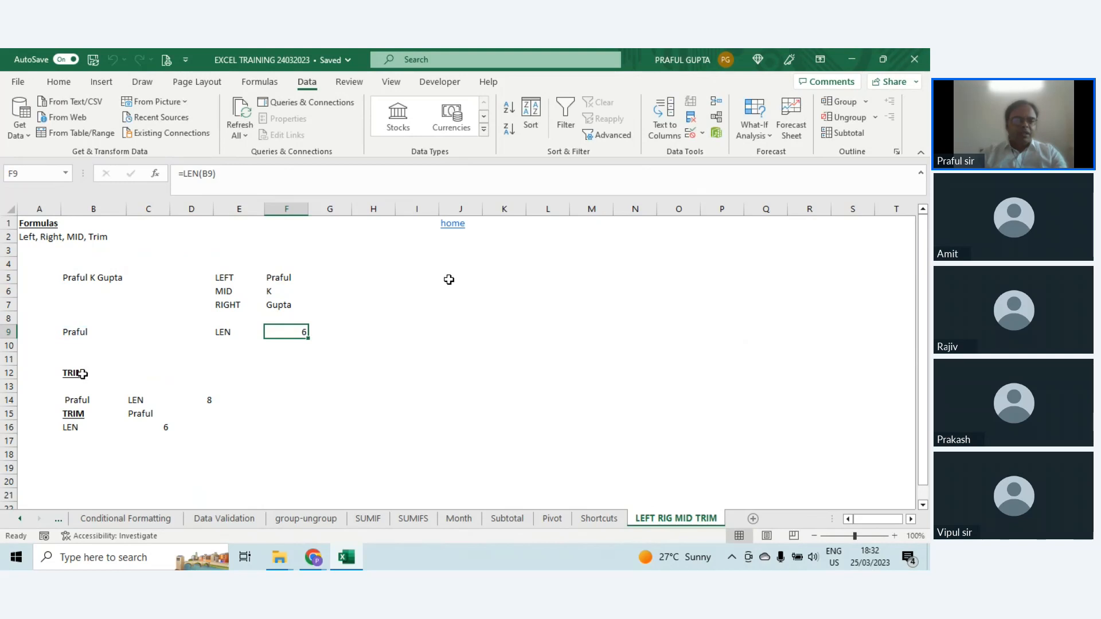
Step: In the TRIM example, check the text in B14 for extra spaces and inspect the LEN formula in D14
click(82, 374)
click(84, 402)
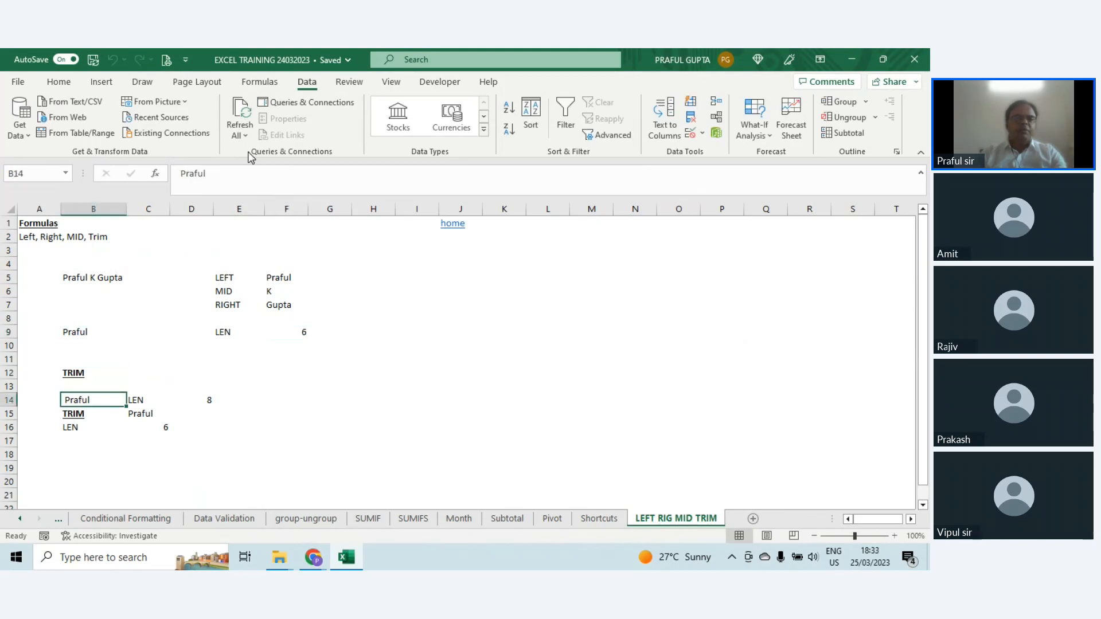
key(F2)
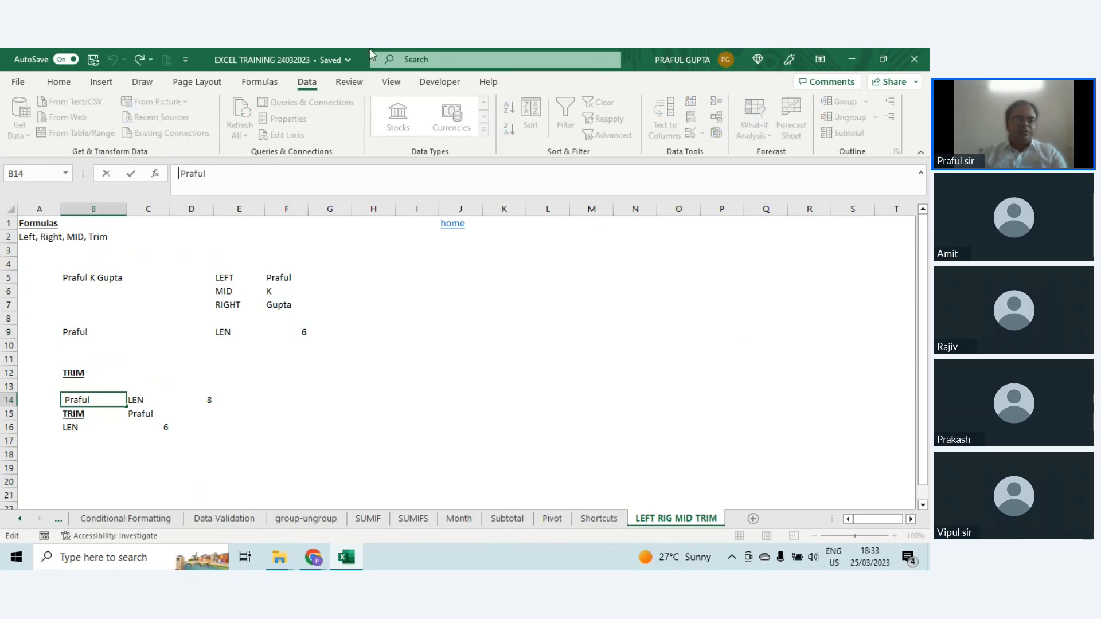
key(Right)
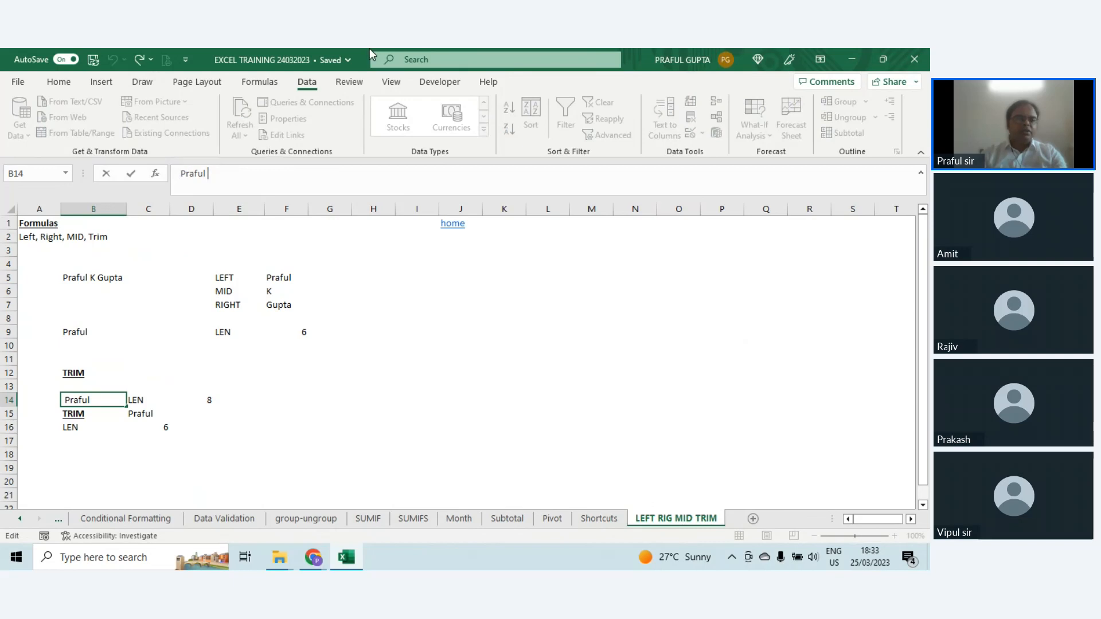
key(Escape)
key(Right)
key(Right)
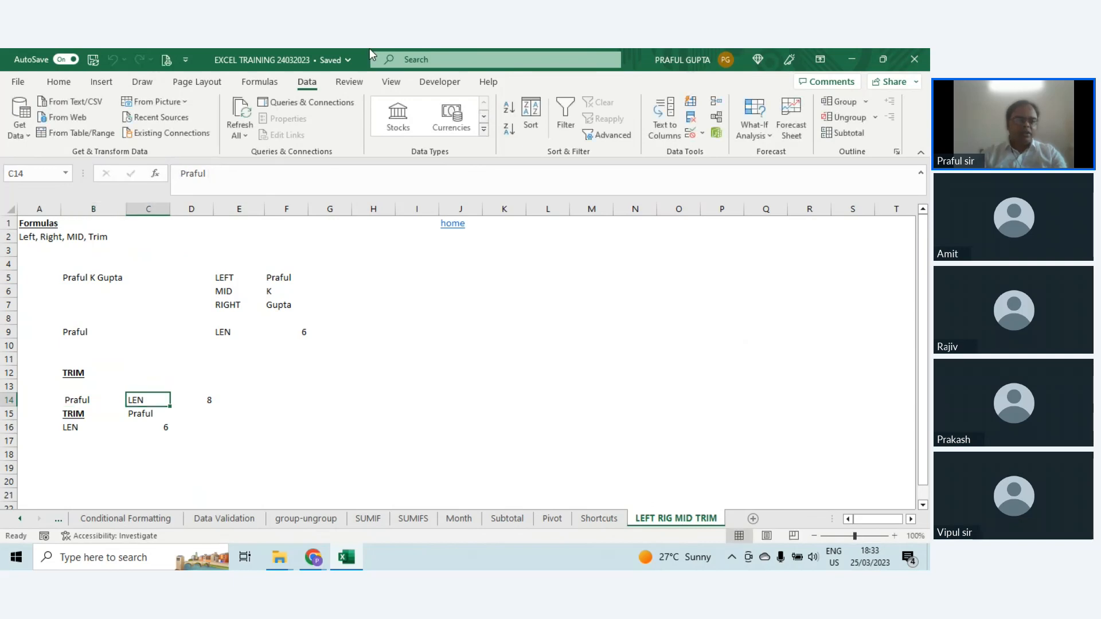
key(F2)
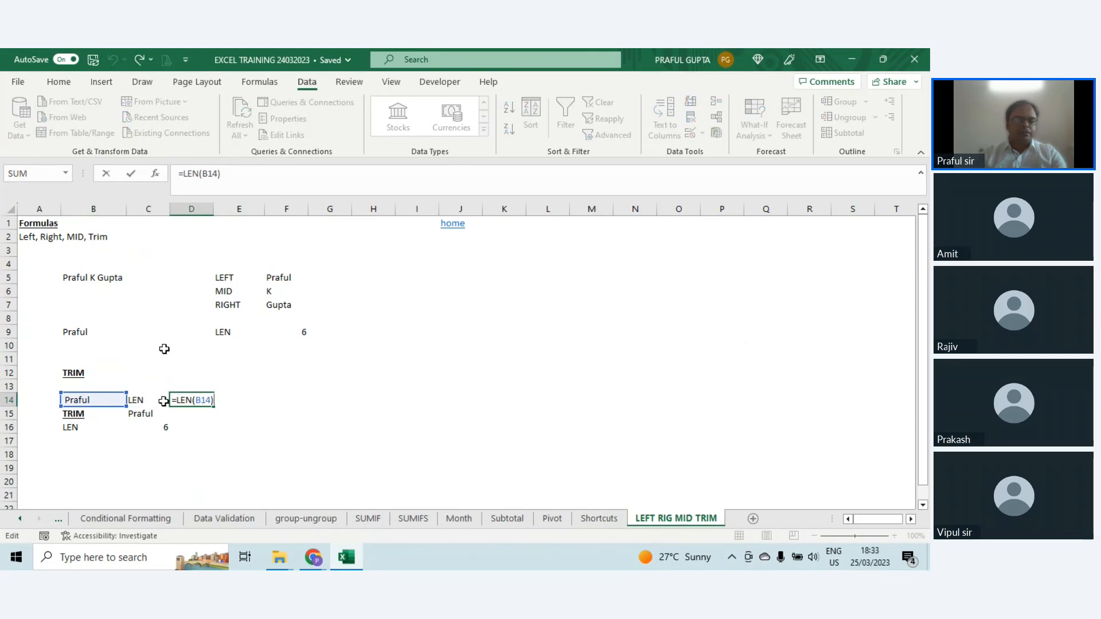
key(Escape)
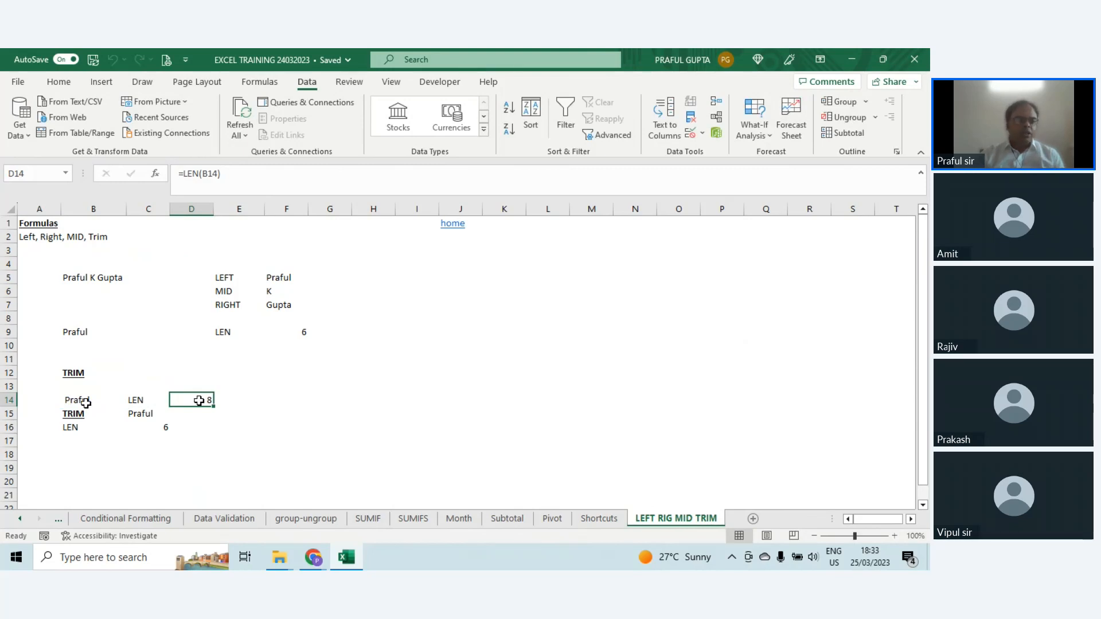
Step: Inspect the TRIM formula in C15 and compare it with the LEN formula in C16 that measures its result
click(143, 413)
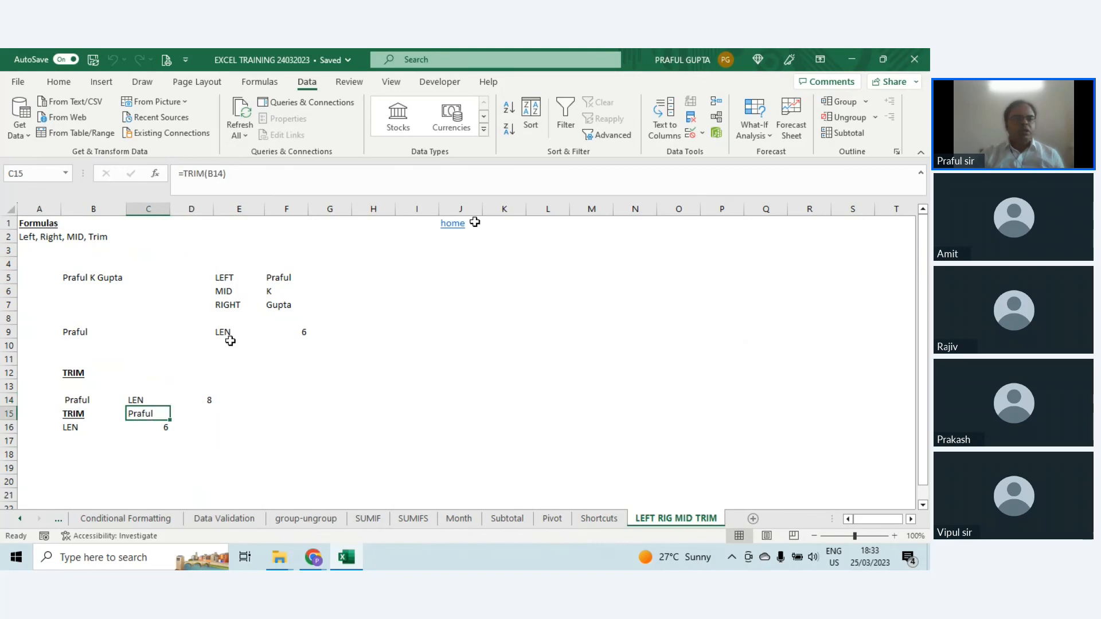
key(F2)
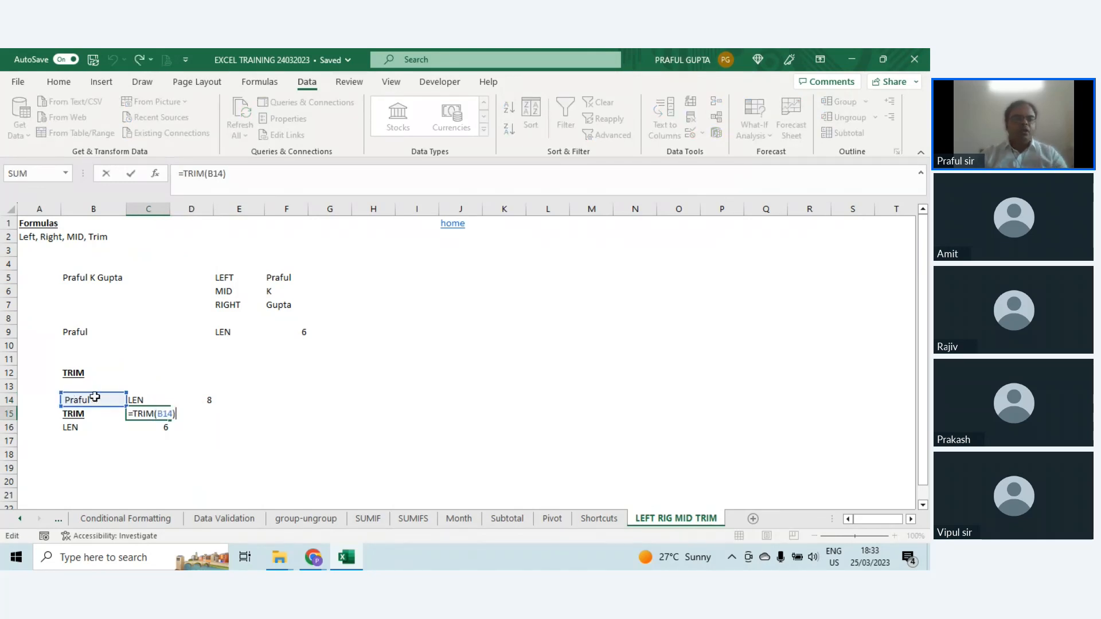
key(Escape)
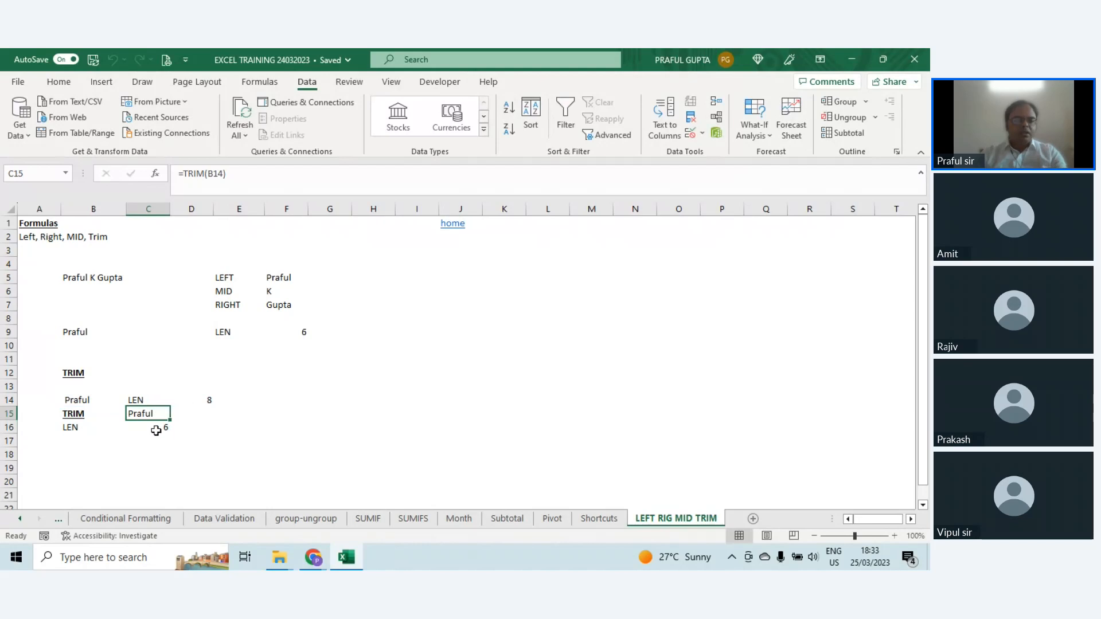
click(163, 428)
key(F2)
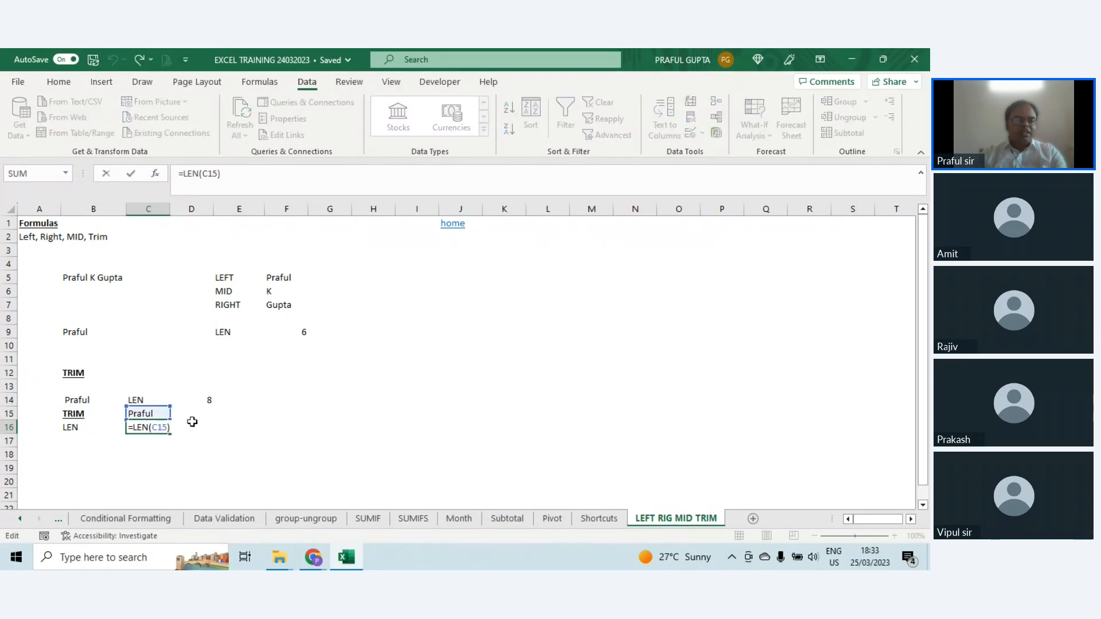
click(152, 427)
click(153, 415)
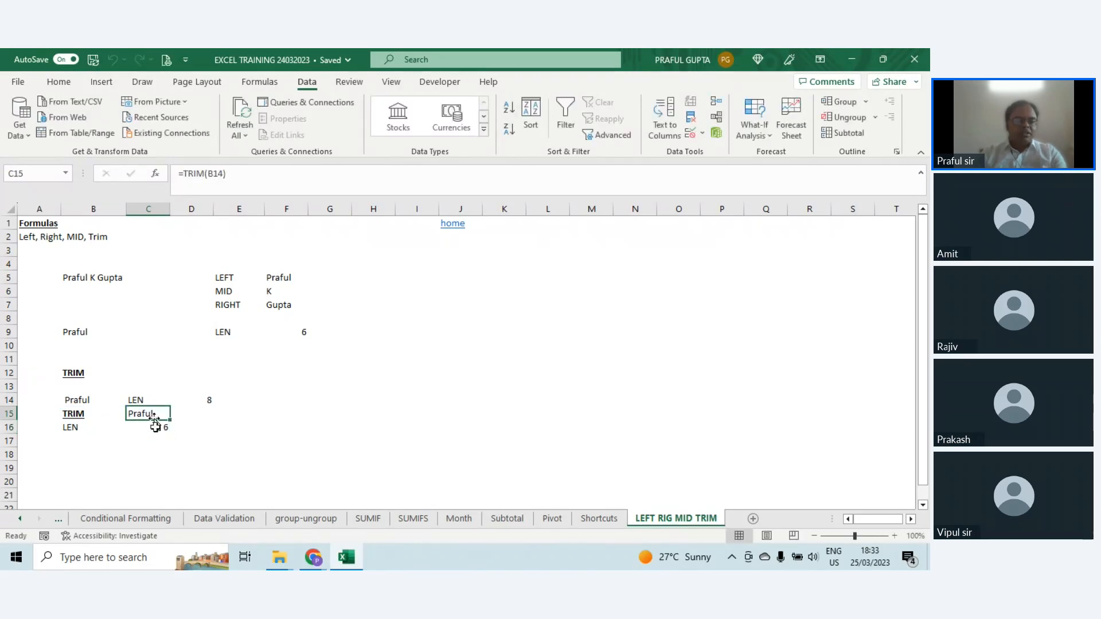
click(155, 427)
click(153, 416)
click(155, 426)
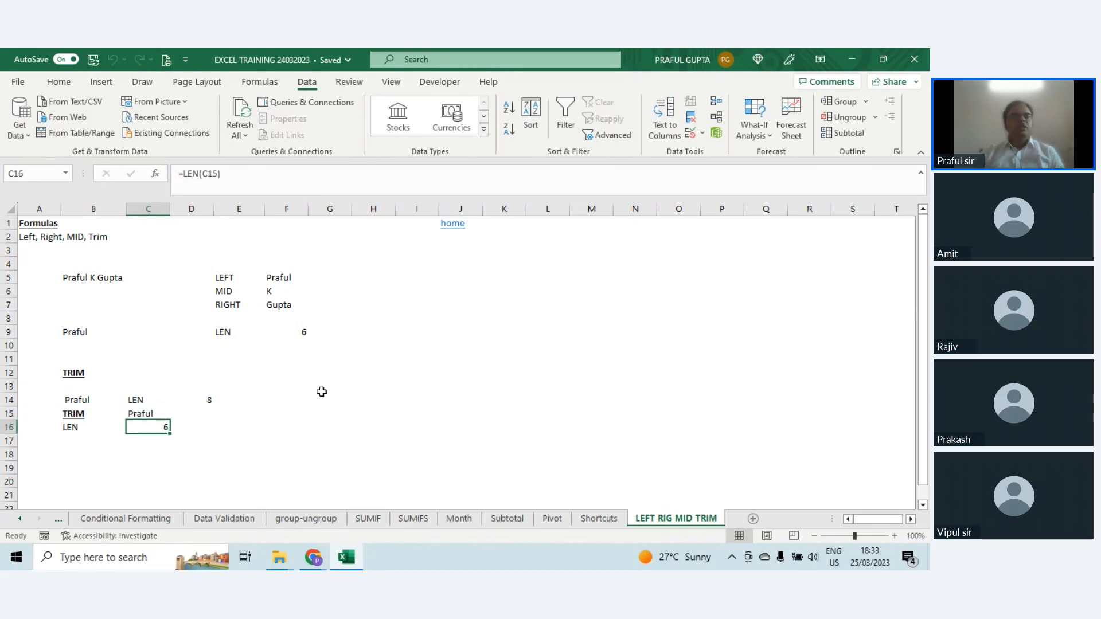
click(143, 413)
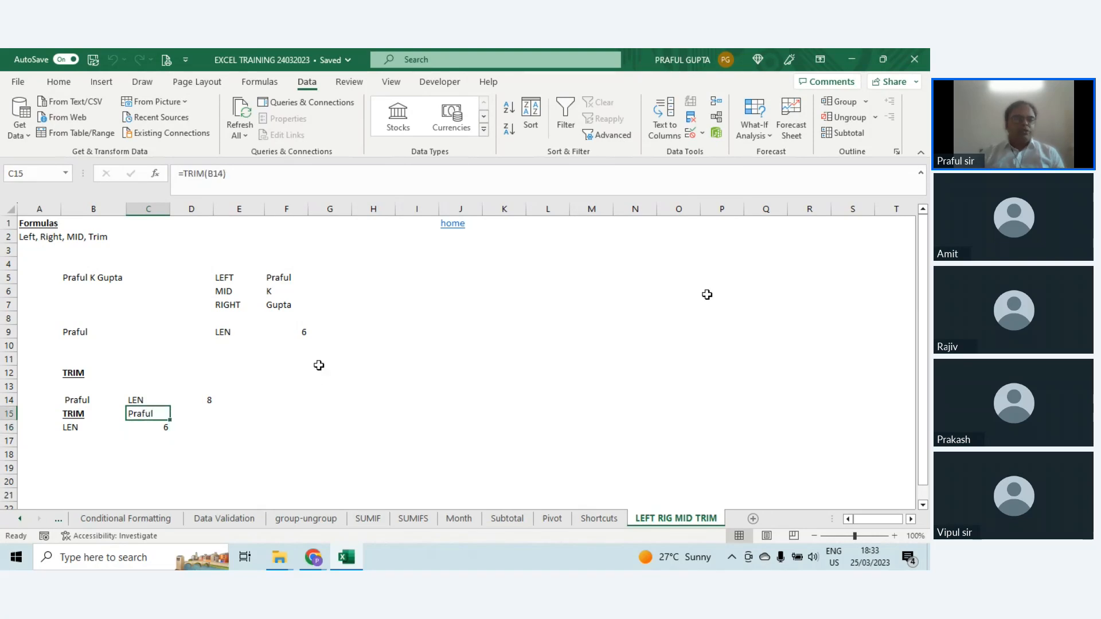
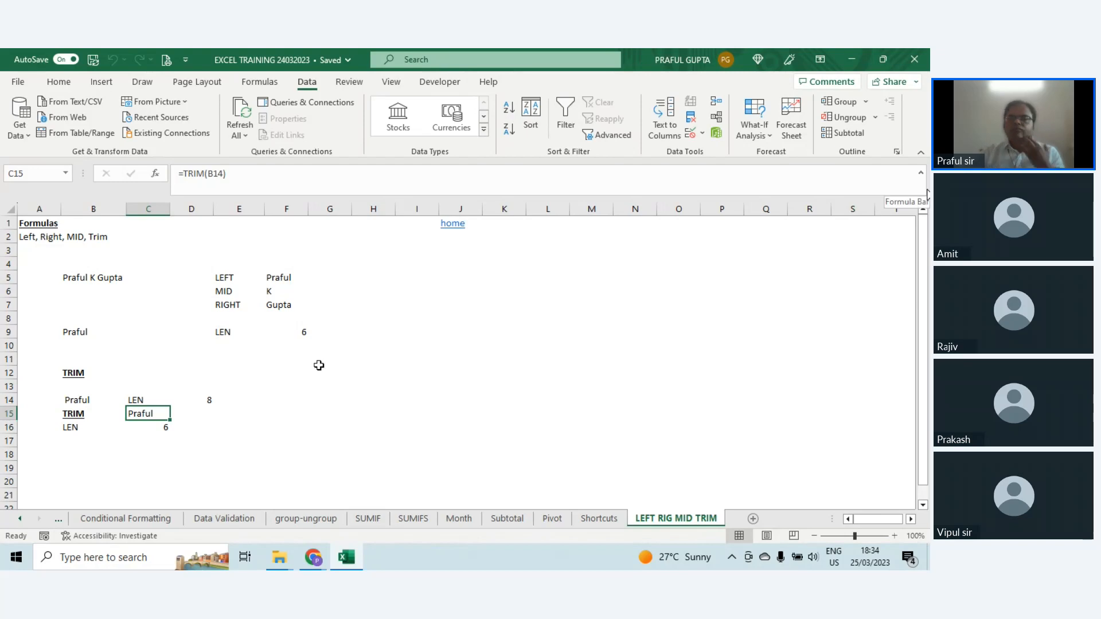
Step: Switch to the Shortcuts sheet and select the first listed shortcut, Moving Around, in G3
click(596, 523)
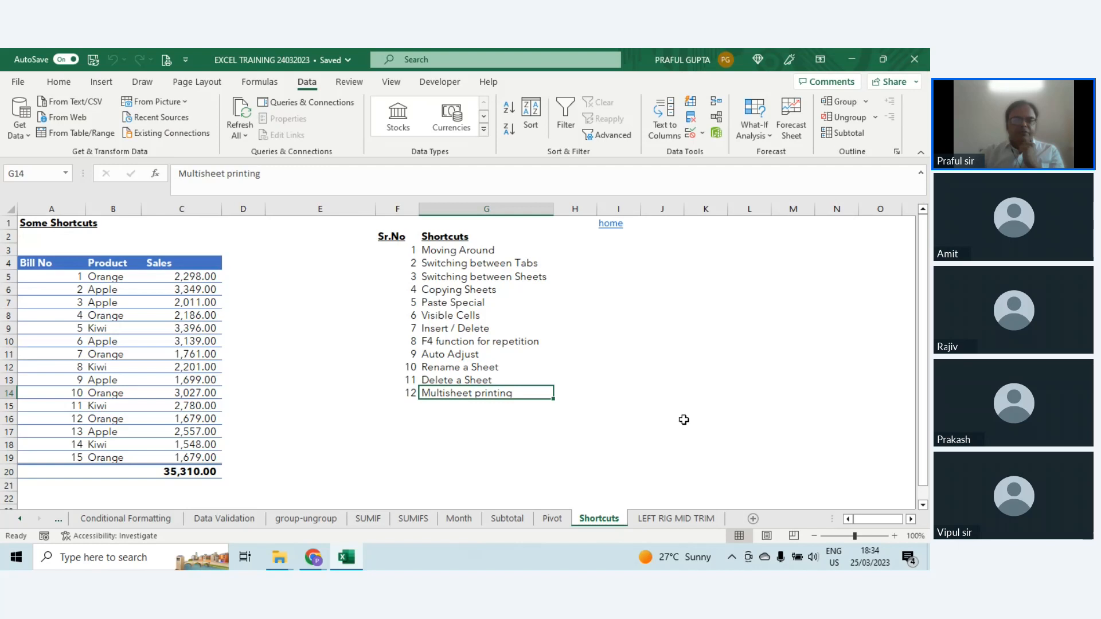
click(676, 519)
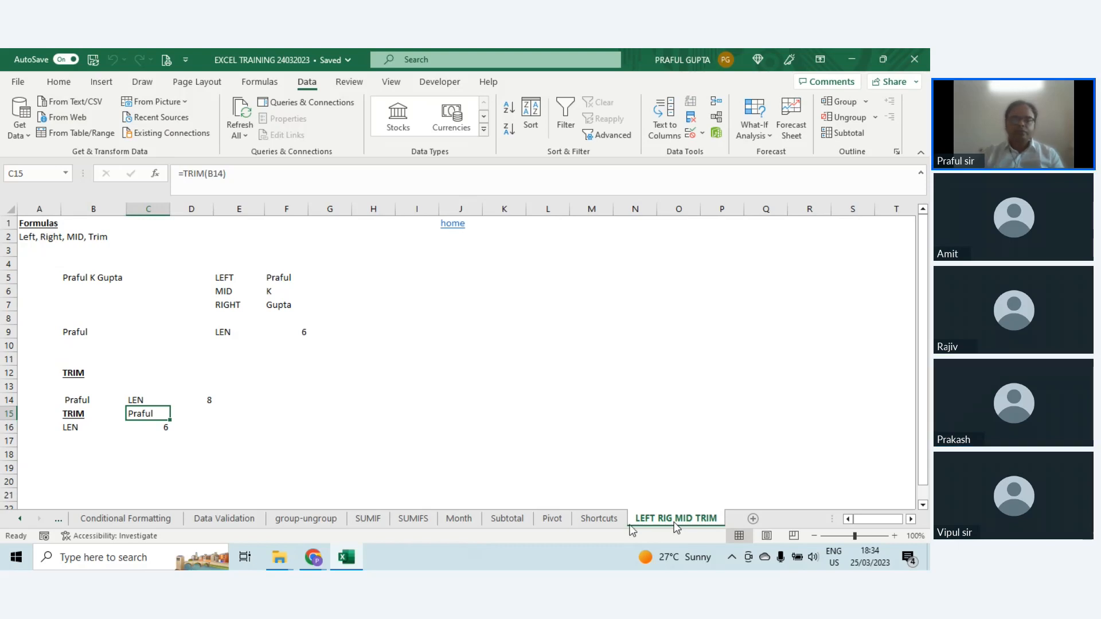
click(597, 519)
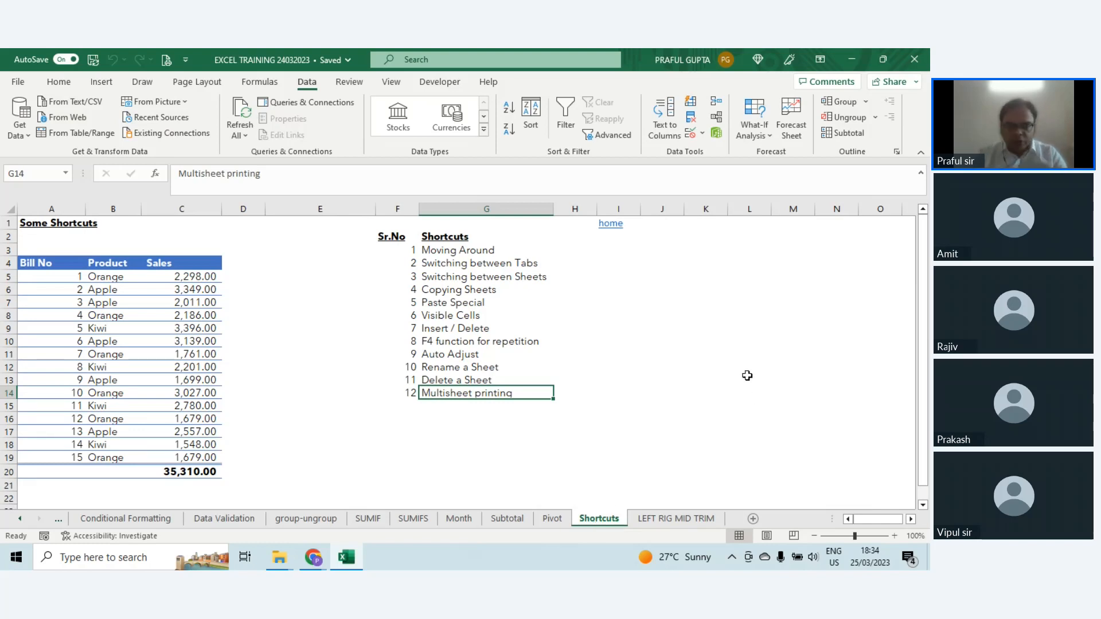
key(Up)
key(Up)
key(Up)
key(Up)
key(Up)
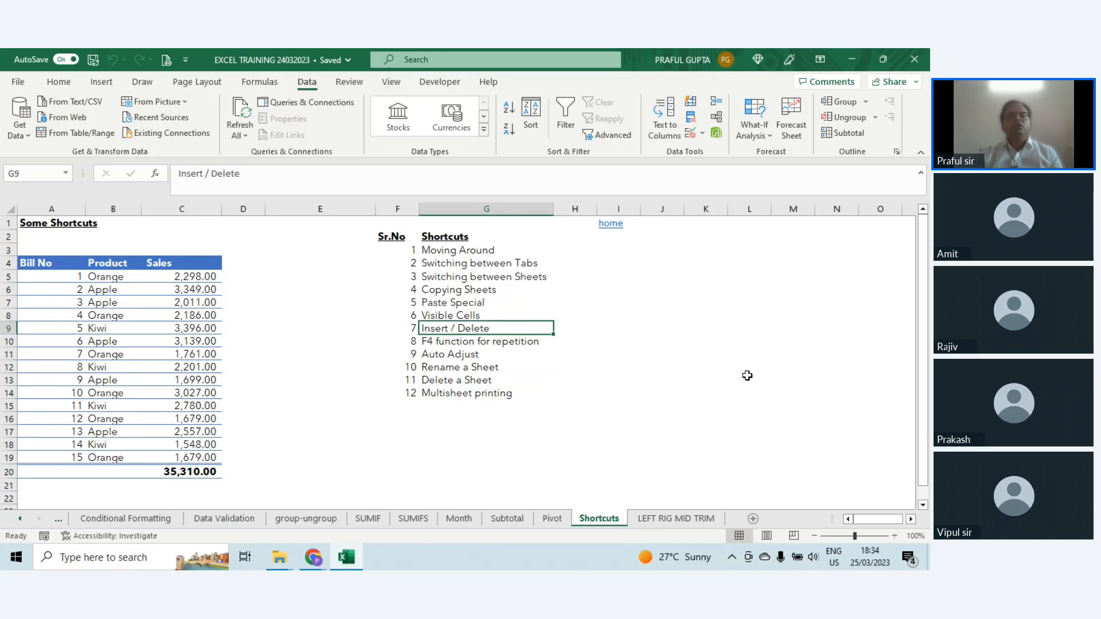
key(Up)
key(Up)
key(Up)
key(Up)
key(Up)
key(Up)
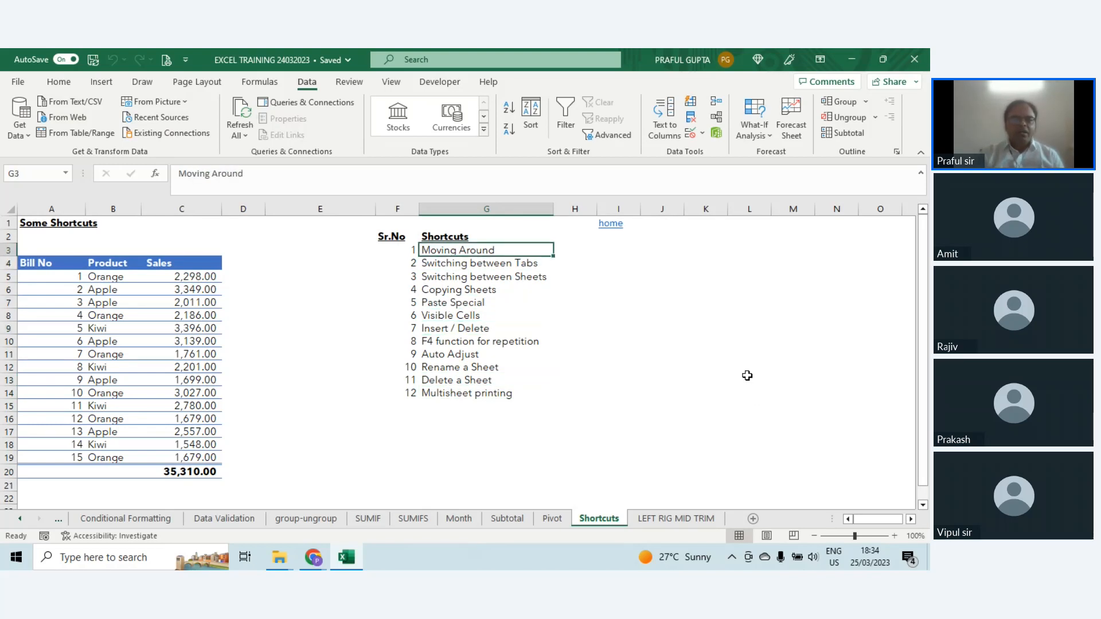
Step: Move cell by cell along row 3 from G3 to O3, and back to J3
key(Right)
key(Right)
key(Right)
key(Right)
key(Right)
key(Right)
key(Right)
key(Right)
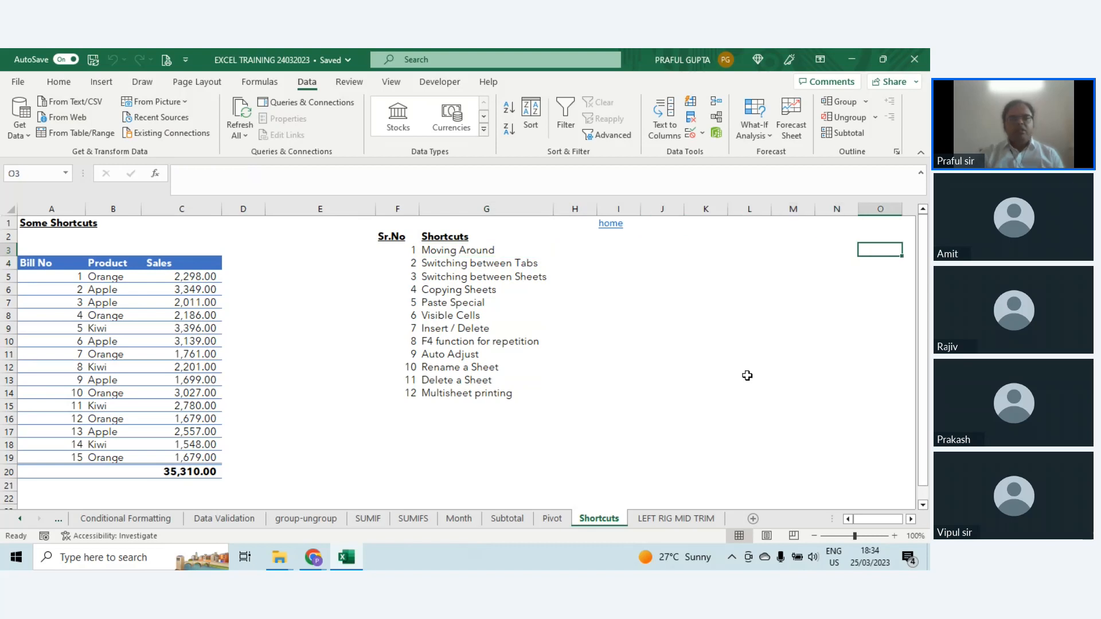
key(Left)
key(Left)
key(Left)
key(Left)
key(Left)
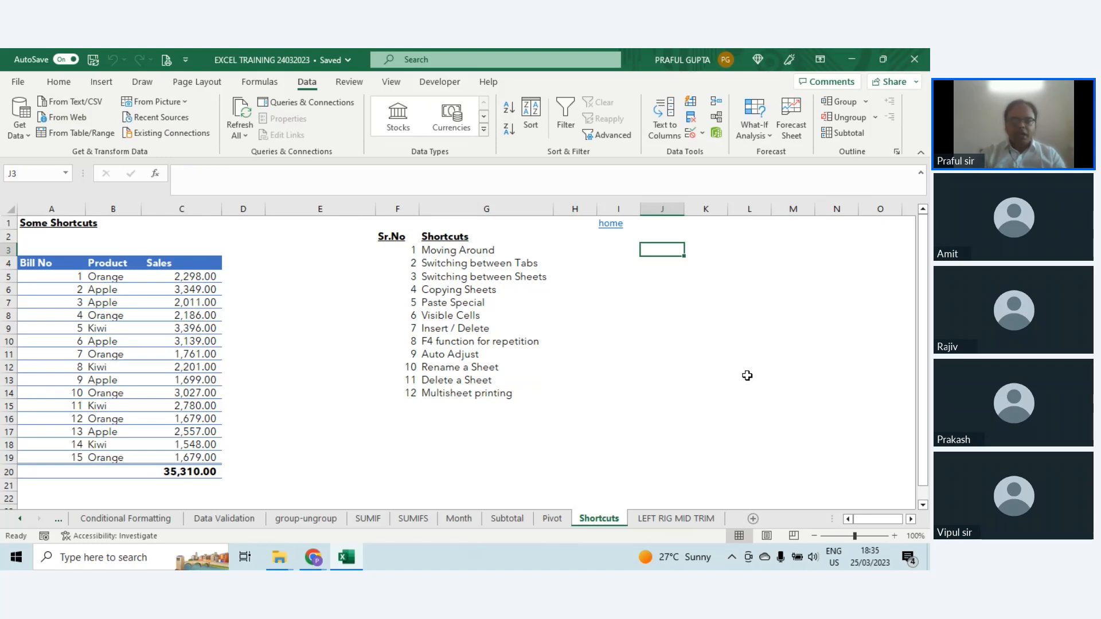
Step: Jump between the worksheet's outer edges in all four directions, finishing at cell A1
key(ctrl+Right)
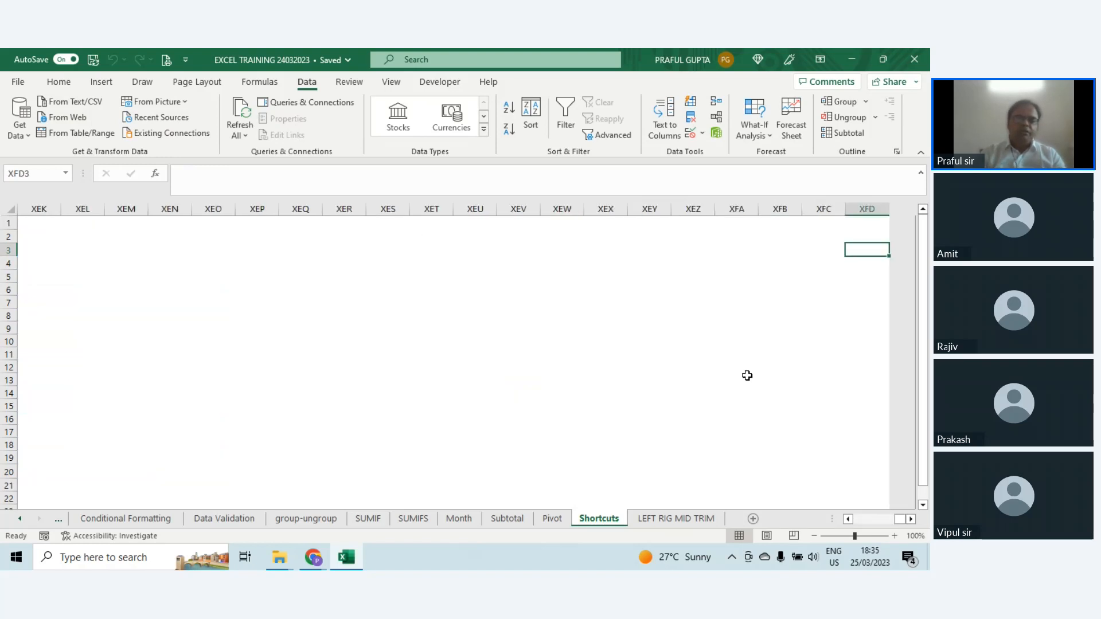
key(ctrl+Down)
key(ctrl+Left)
key(ctrl+Up)
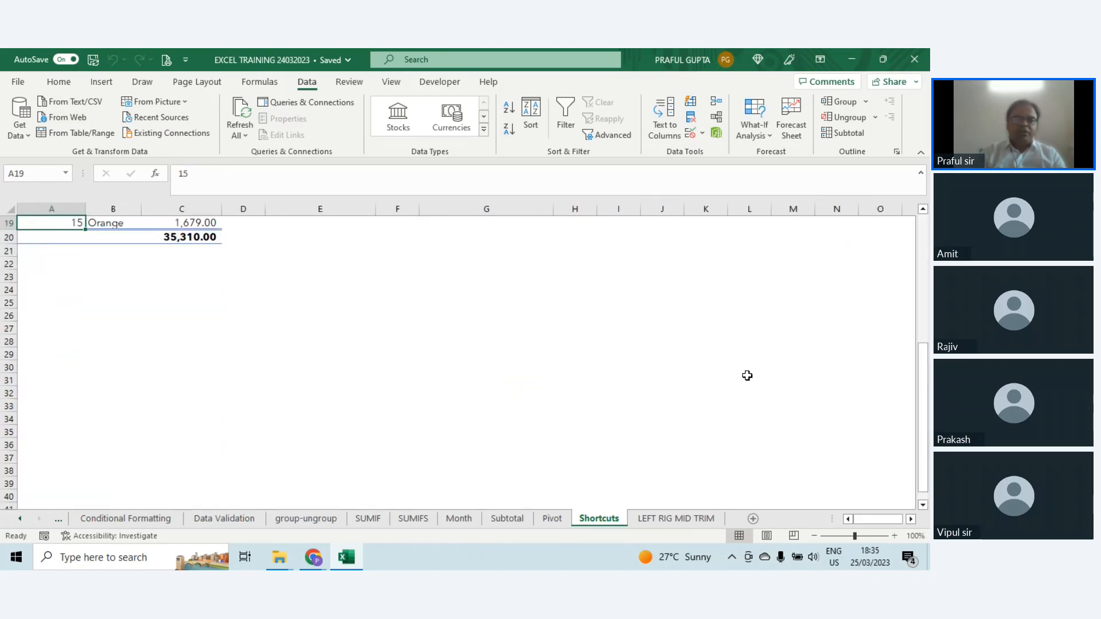
key(ctrl+Up)
key(ctrl+Right)
key(ctrl+Right)
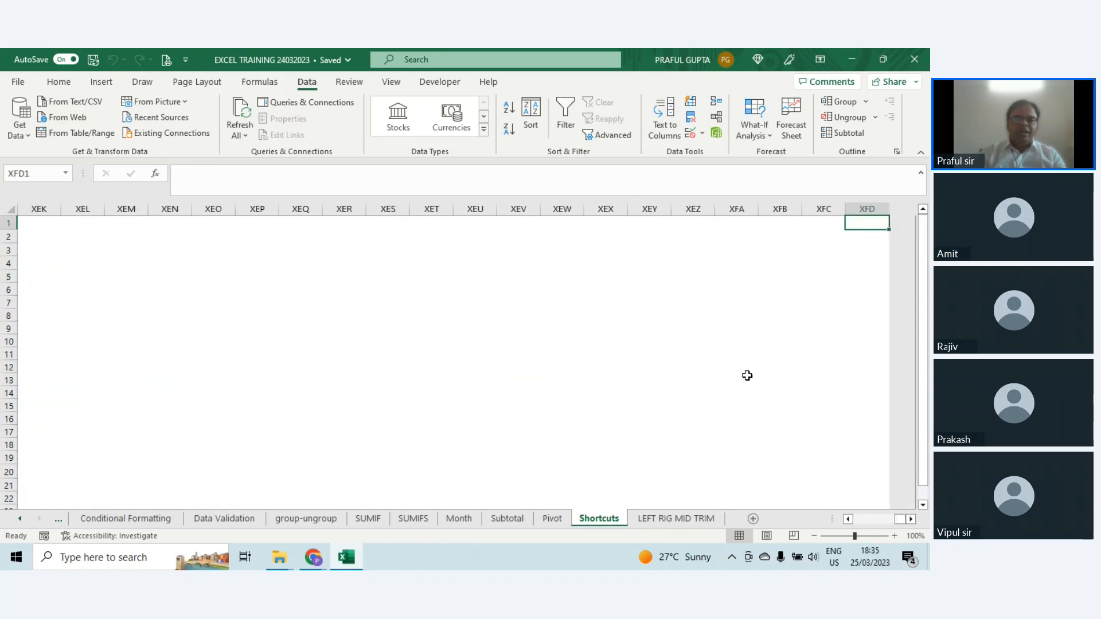
key(ctrl+Down)
key(ctrl+Left)
key(ctrl+Up)
key(ctrl+Up)
key(ctrl+Up)
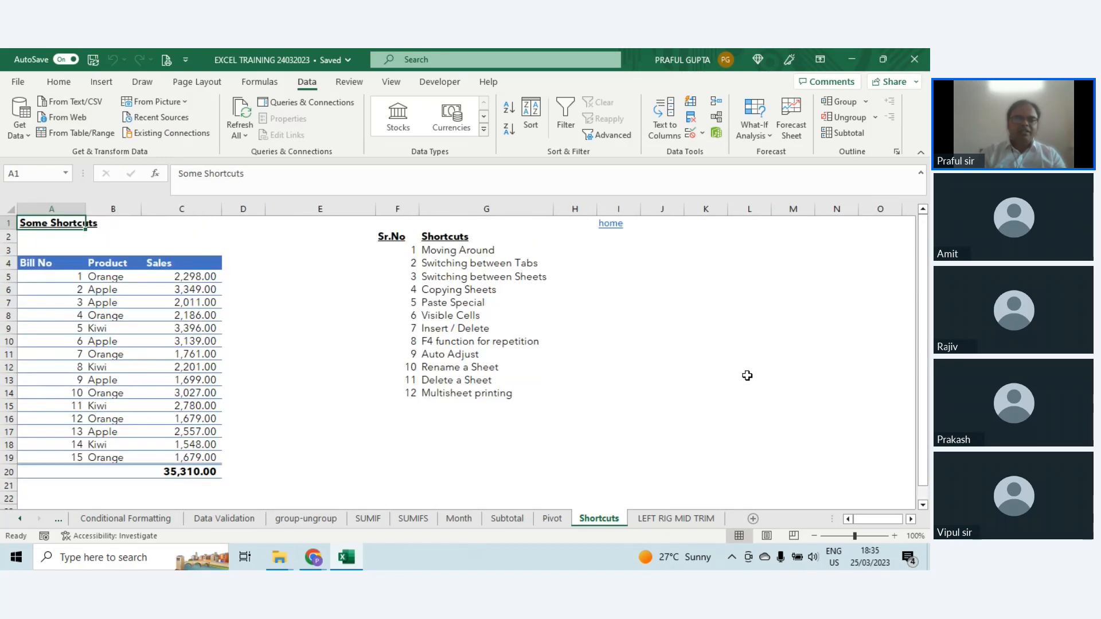
Step: Select the Switching between Tabs entry in G4, and switch to the preceding sheet and back twice
key(Right)
key(Right)
key(Right)
key(Right)
key(Right)
key(Right)
key(Down)
key(Down)
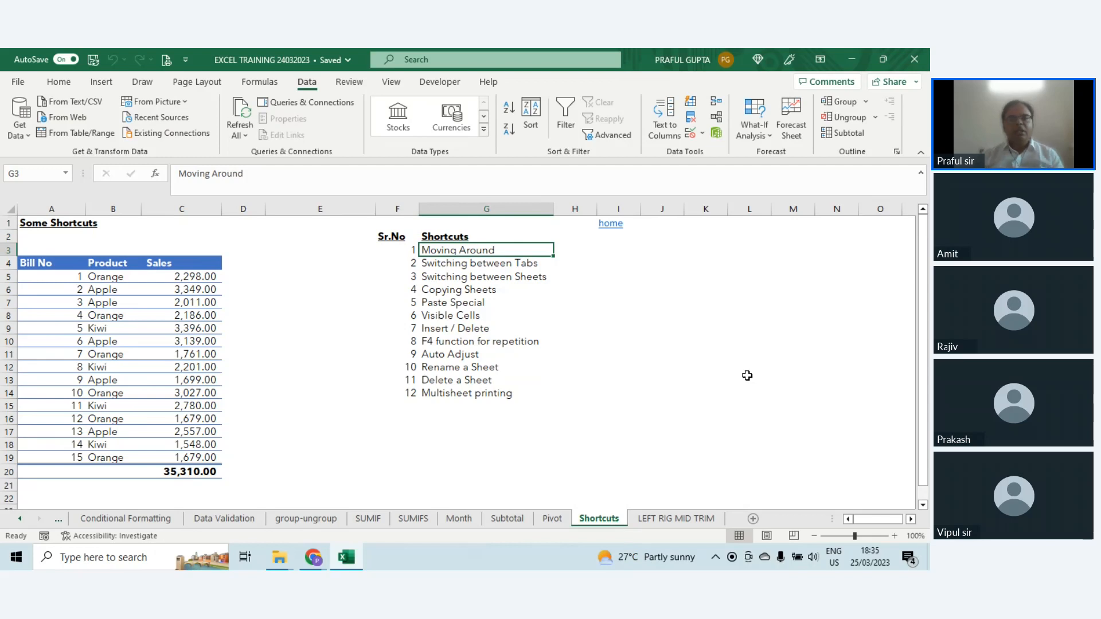
key(Down)
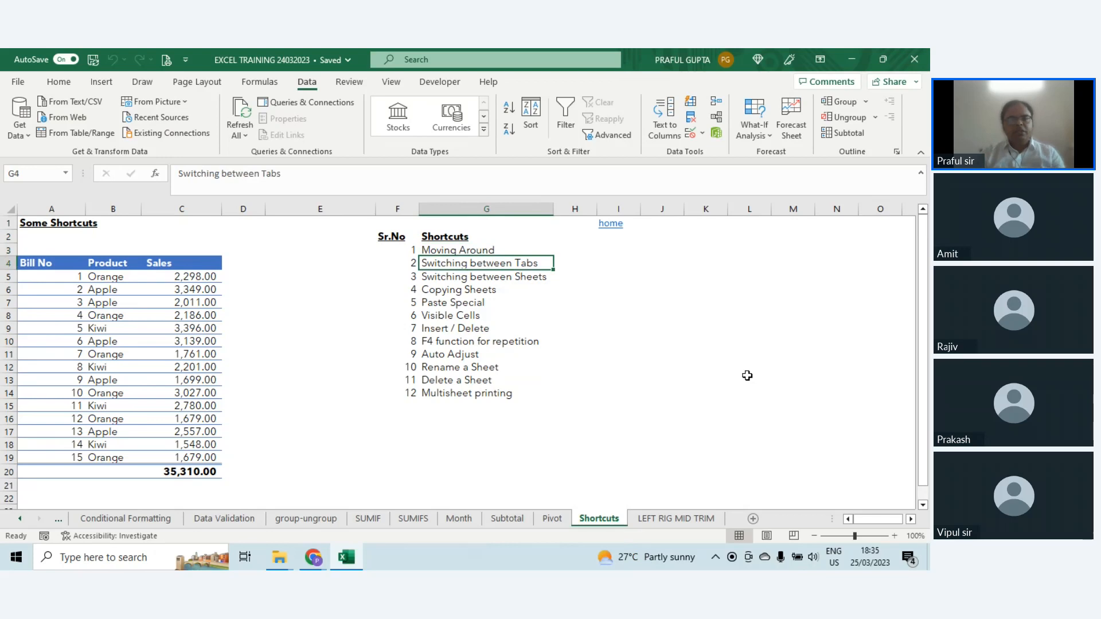
key(ctrl+Page_Up)
key(ctrl+Page_Down)
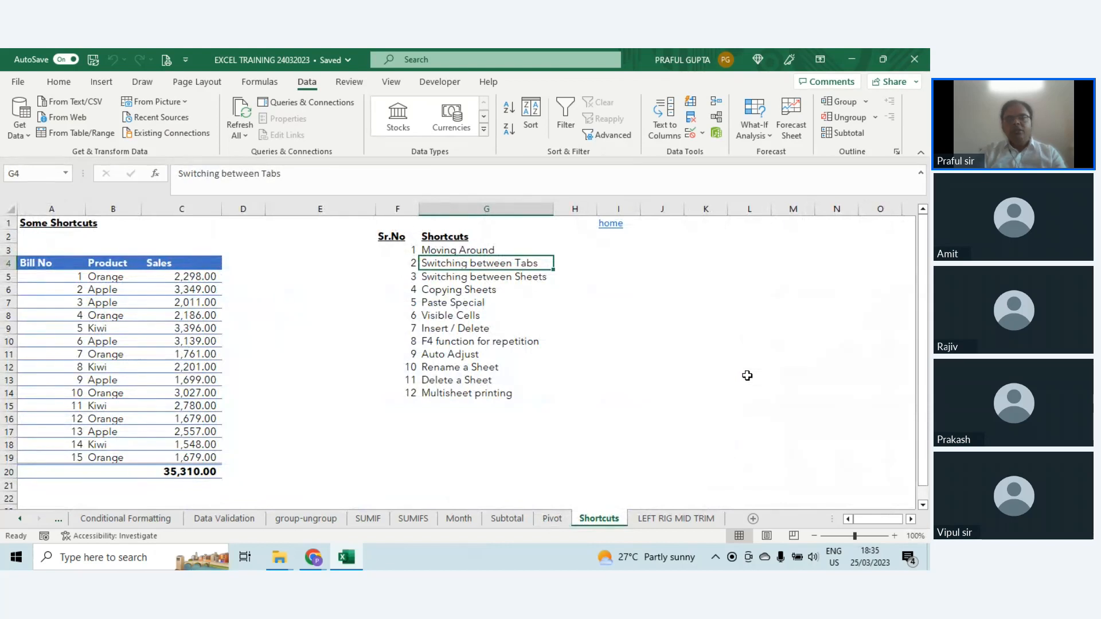
key(ctrl+Page_Up)
key(ctrl+Page_Down)
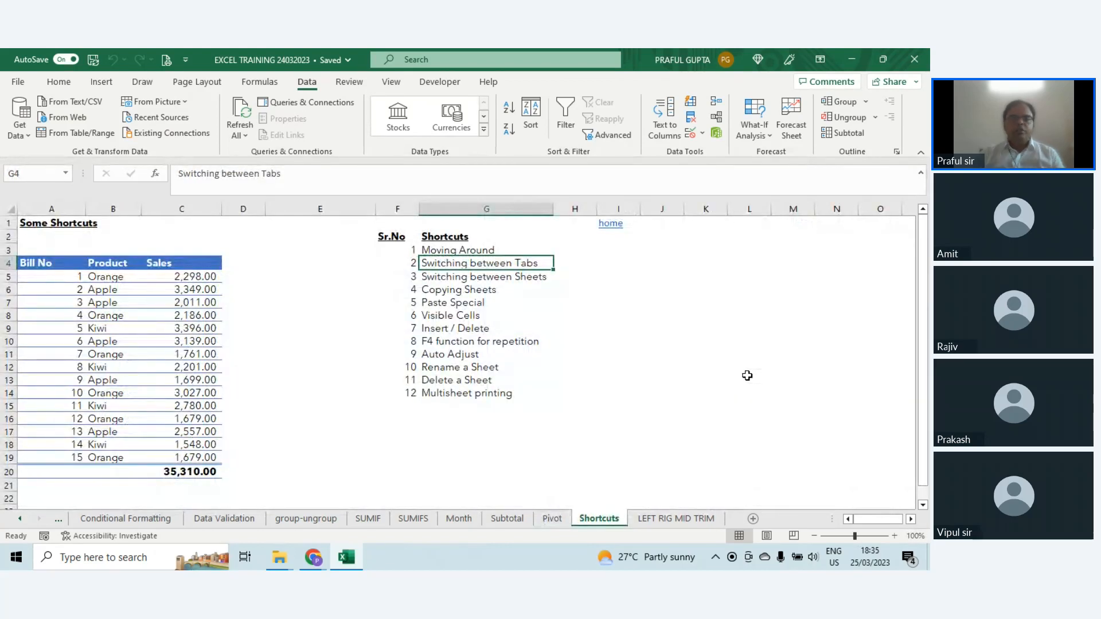
Step: From the Copying Sheets entry in G6, duplicate the Shortcuts sheet right after the original, and return to the original sheet
key(Down)
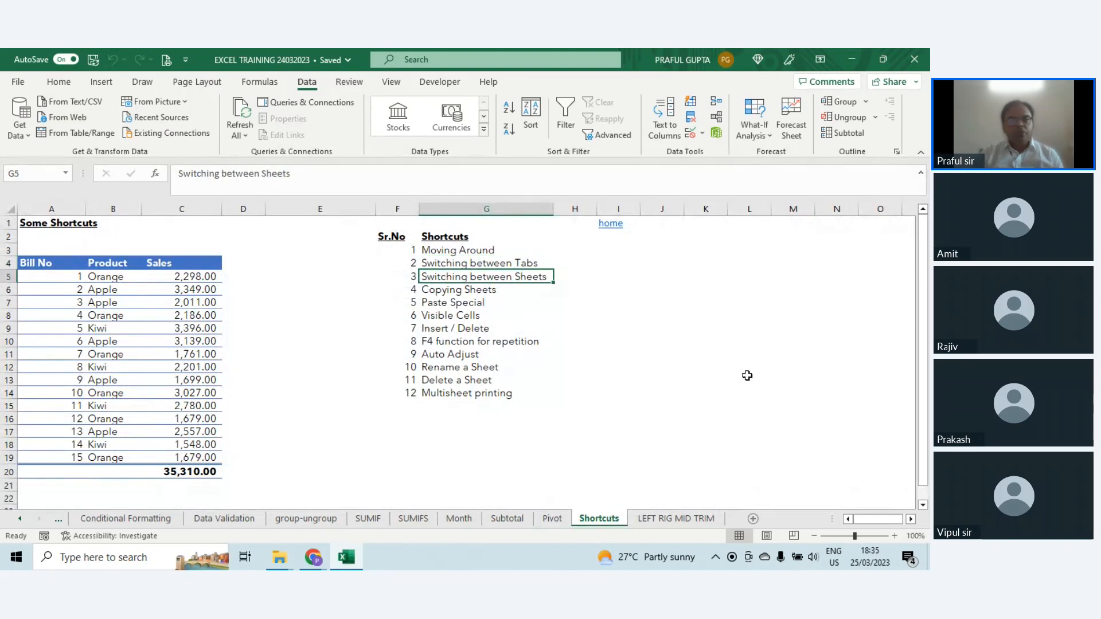
key(Down)
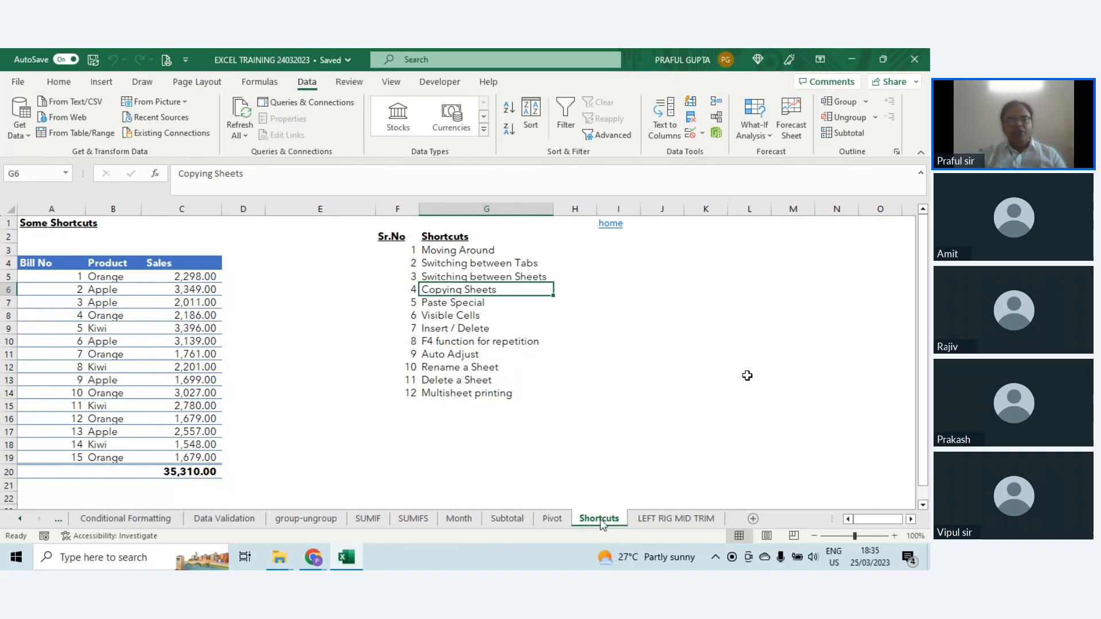
drag(596, 522, 662, 527)
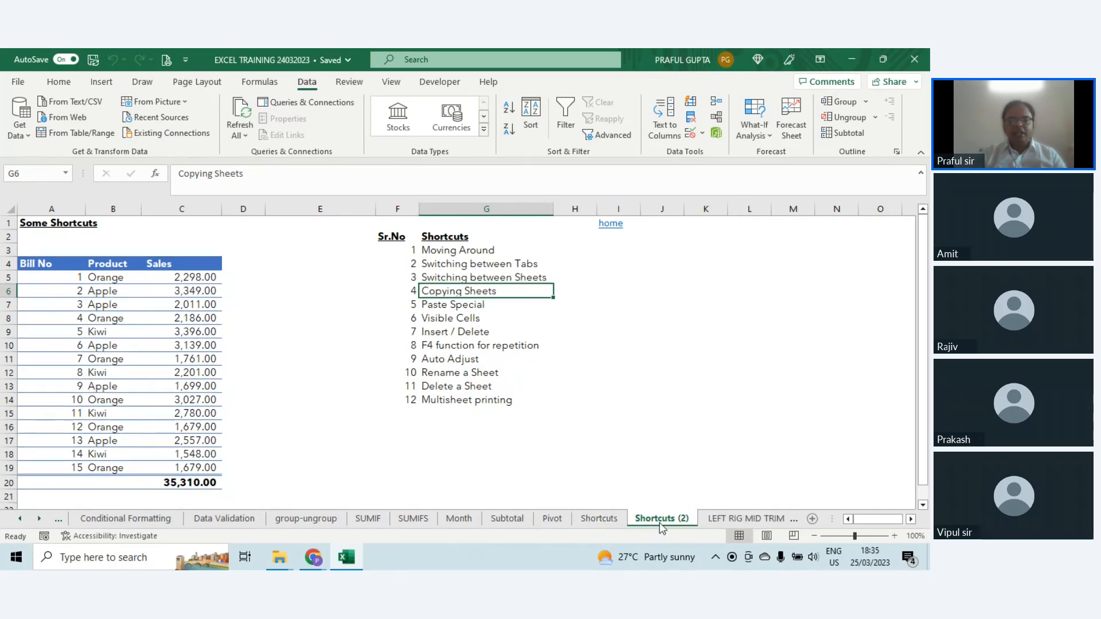
click(613, 520)
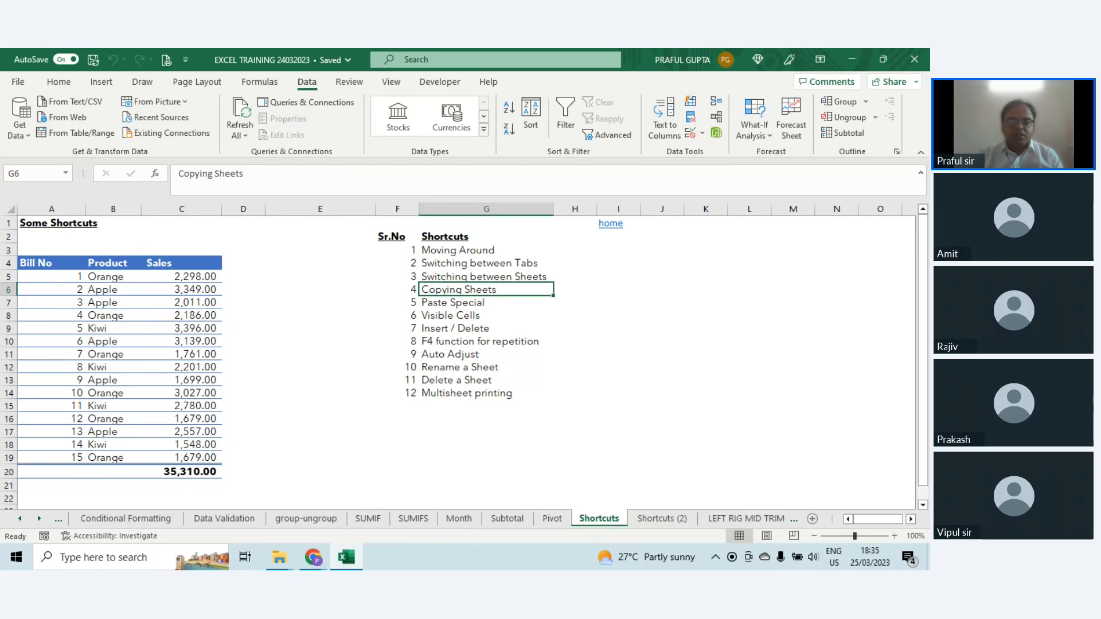
Step: Go through the remaining shortcut entries from Visible Cells down to Multisheet printing in G14
click(474, 316)
click(483, 343)
click(483, 353)
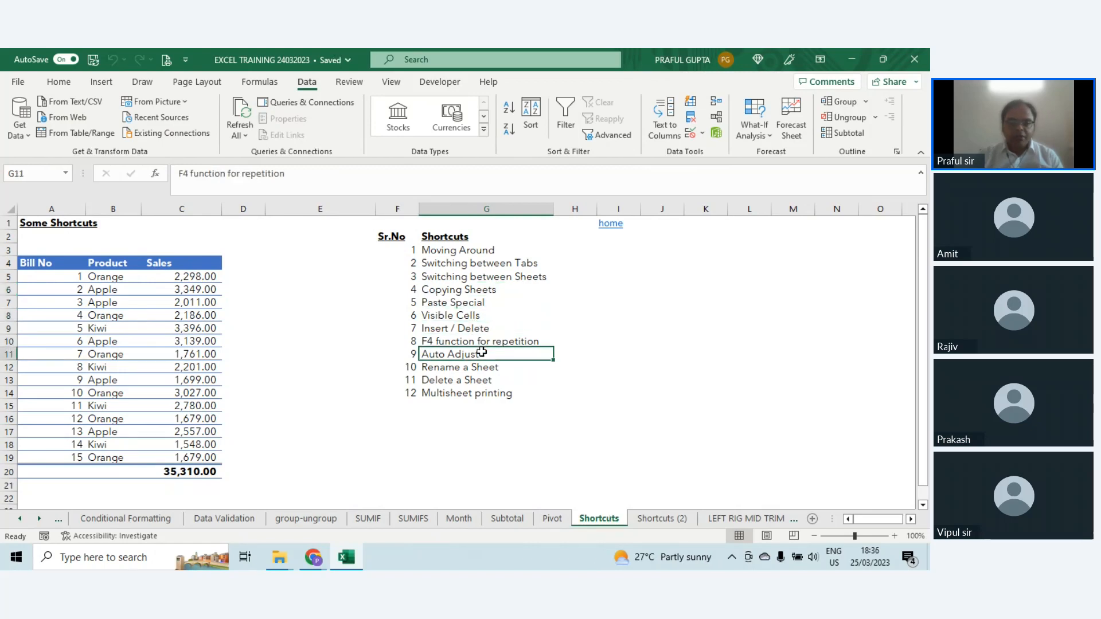
click(480, 367)
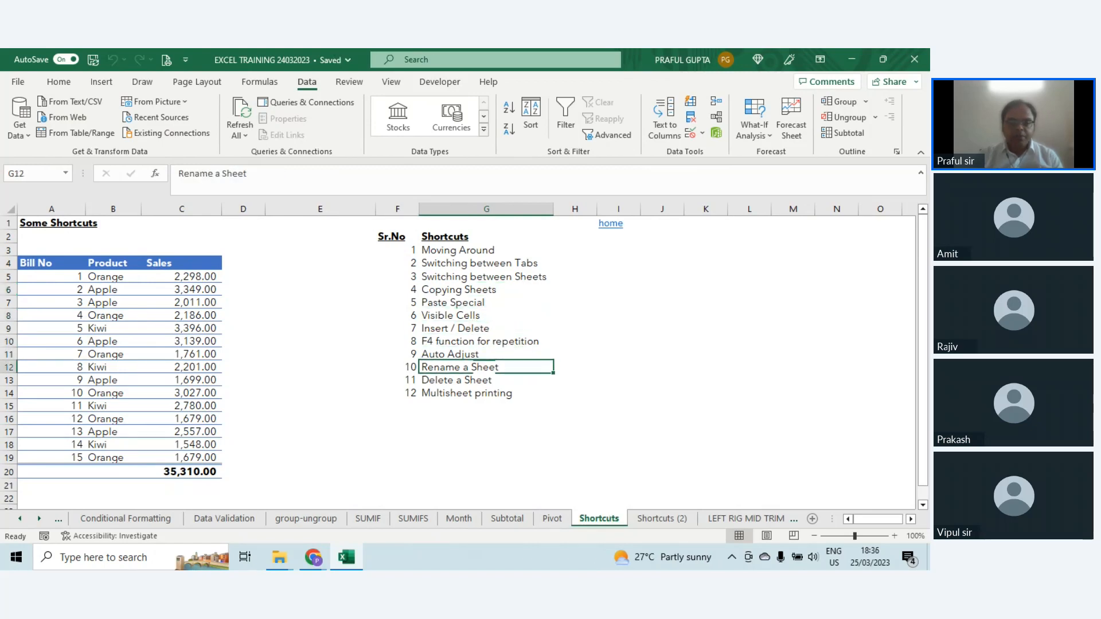
click(479, 394)
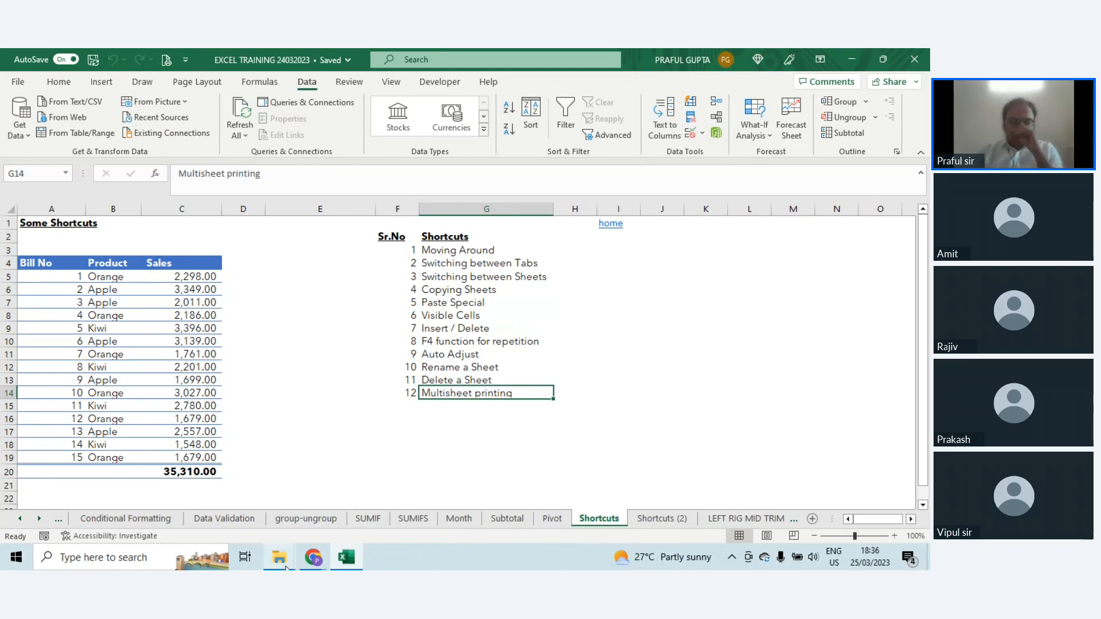
Step: Open the Macro workbook from the 25032023 folder in File Explorer and show its format sheet
mouse_move(281, 559)
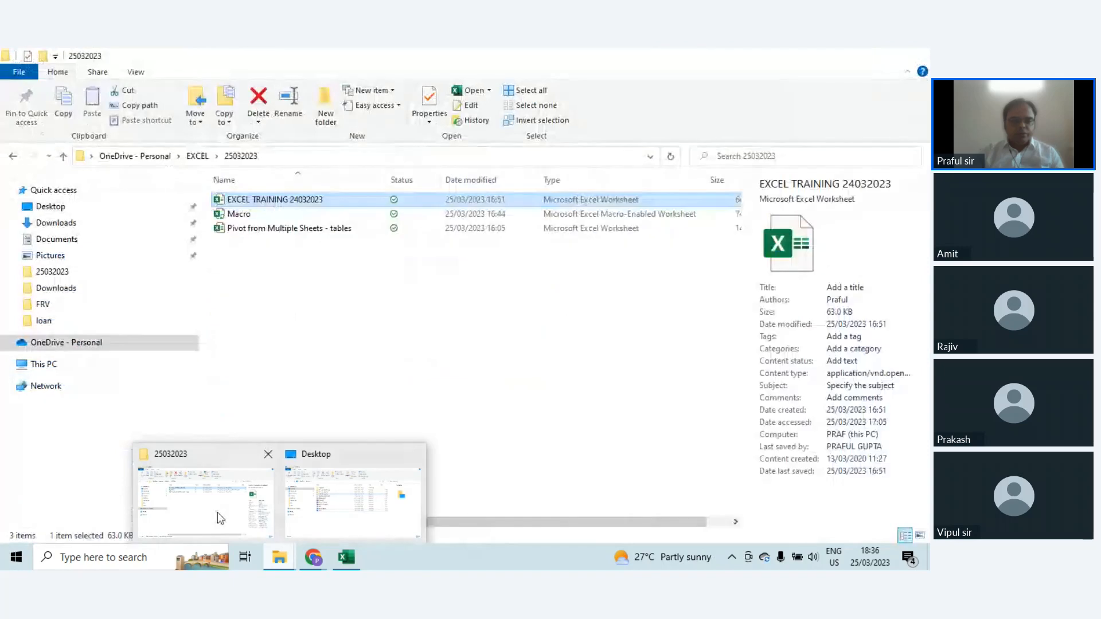
click(218, 516)
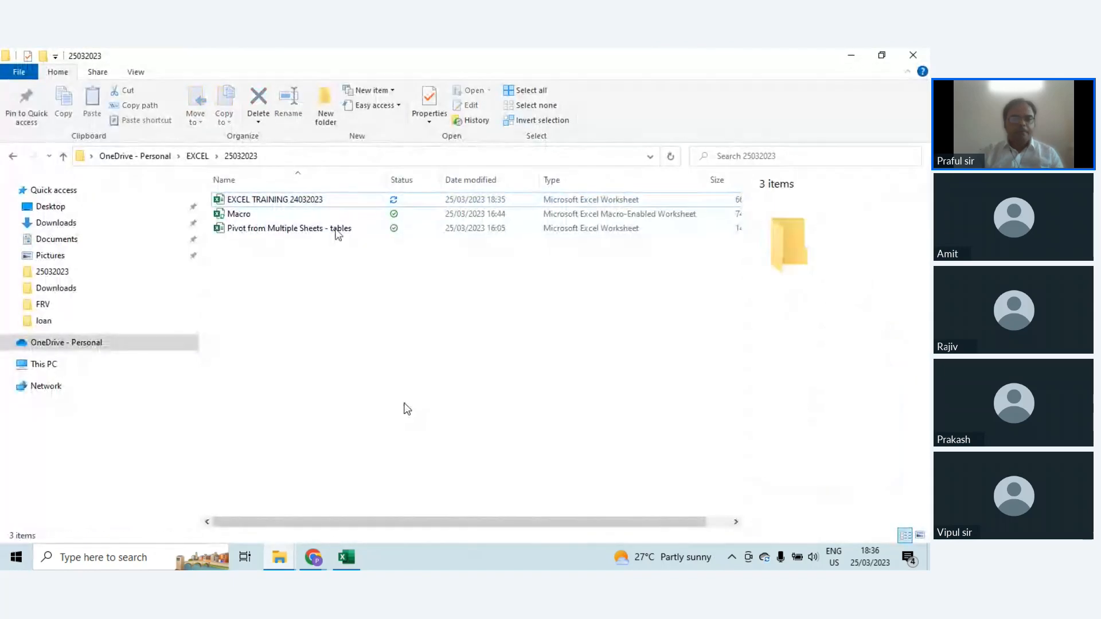
click(257, 217)
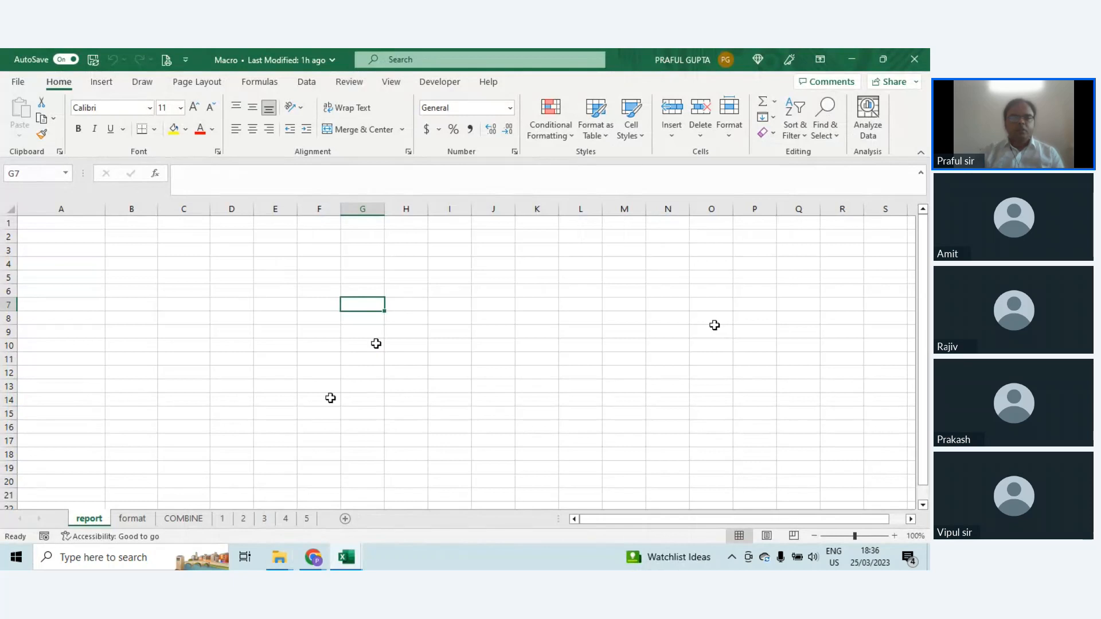
click(138, 522)
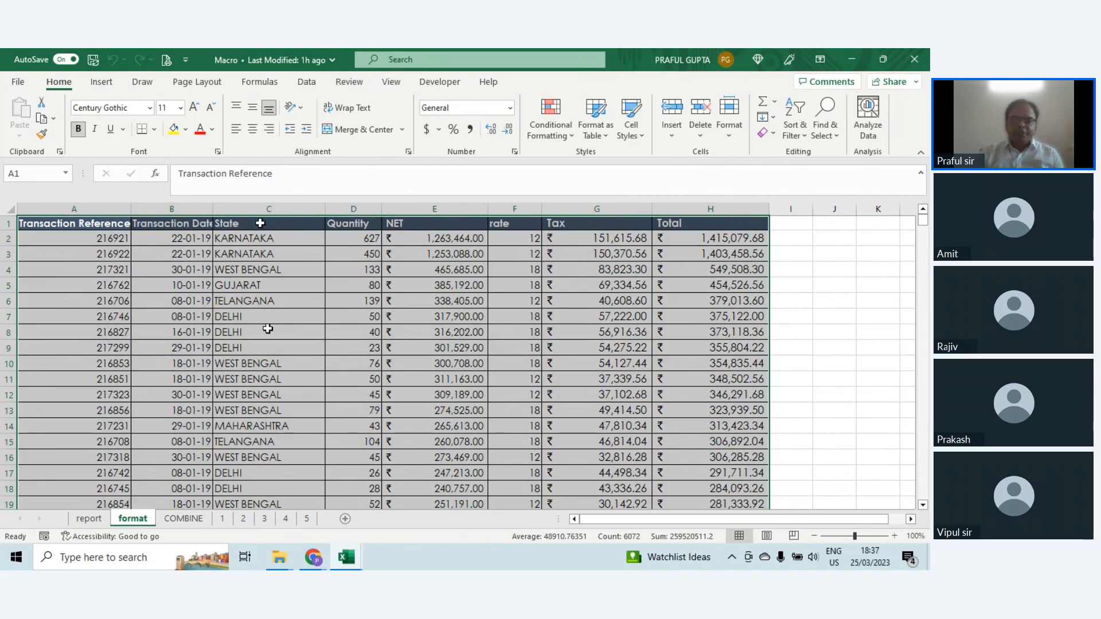
Step: Look through the transaction data on the format sheet, from the Transaction Reference column to the Total column
click(99, 229)
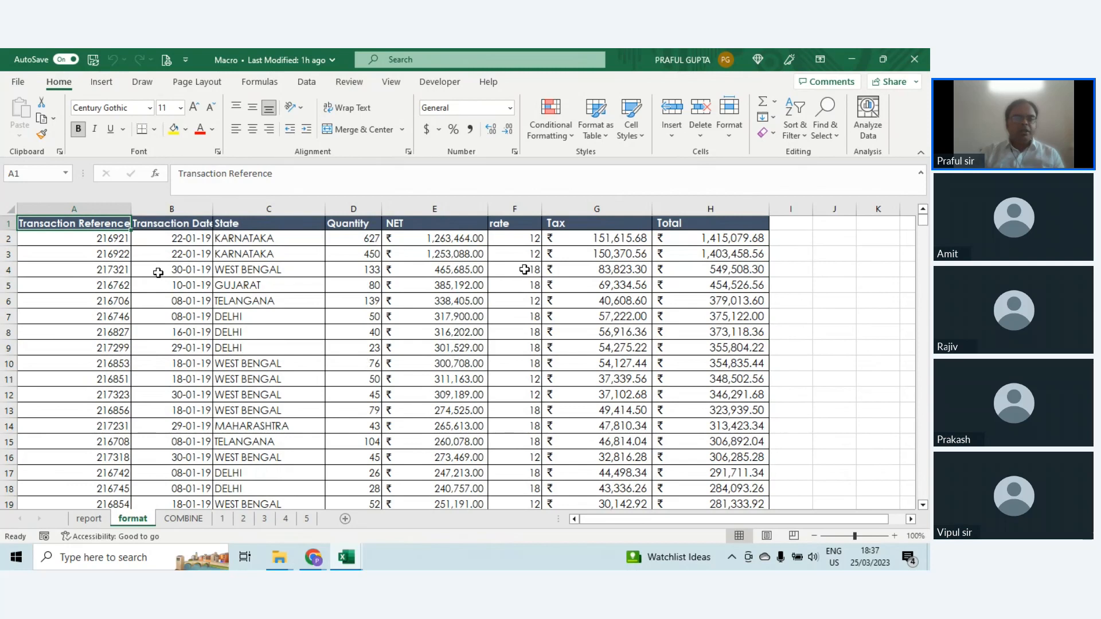
scroll(597, 424, down, 6)
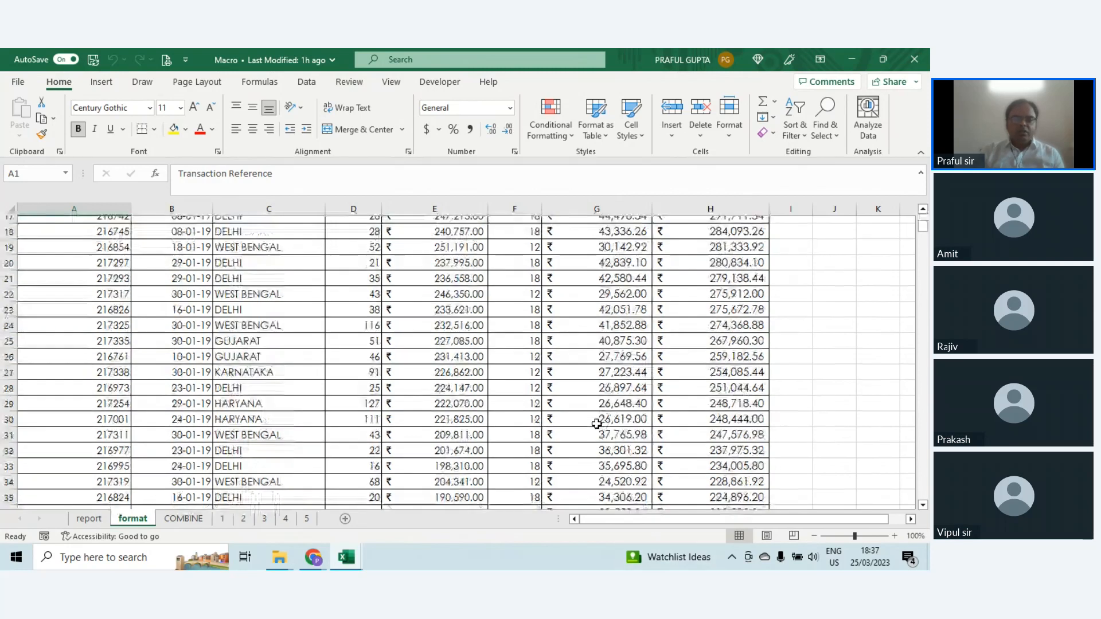
scroll(597, 424, up, 6)
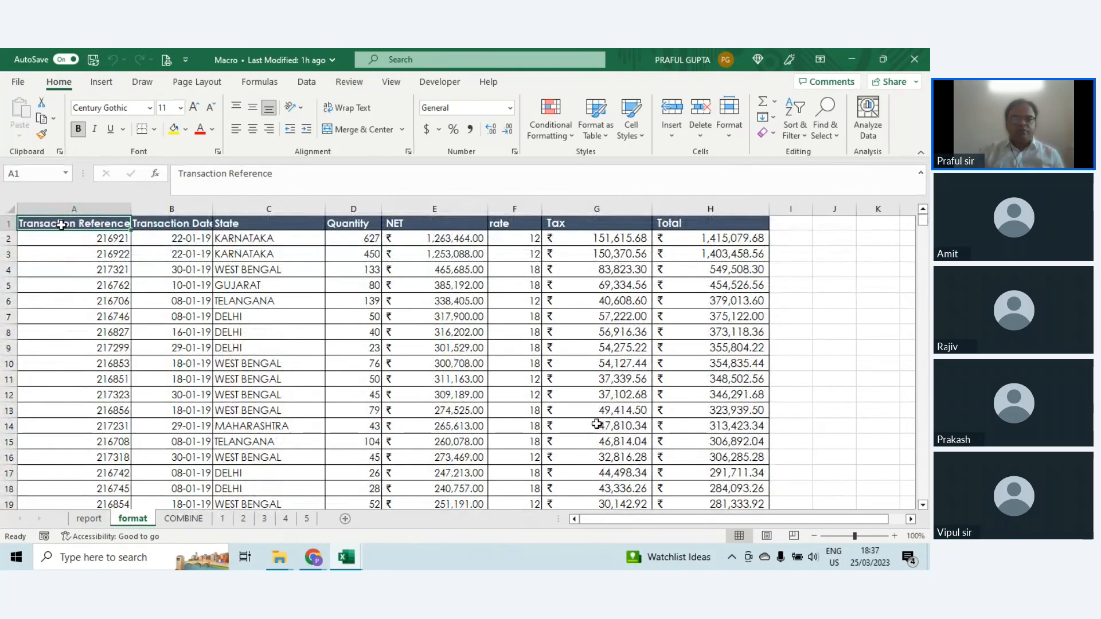
click(705, 226)
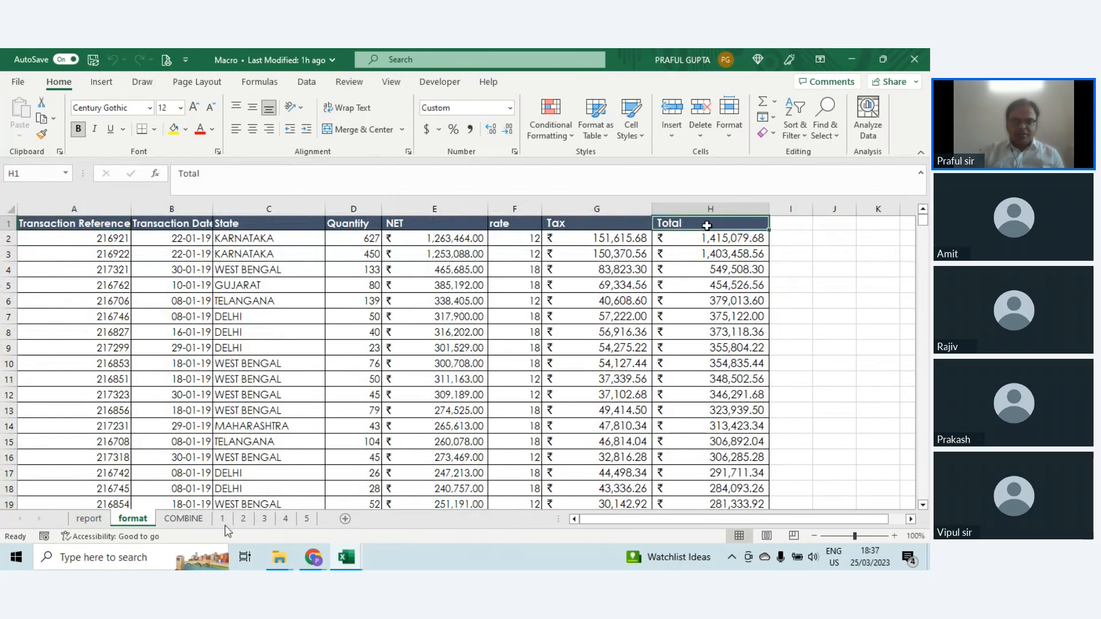
Step: Mark out A2:D17 and G4:N13 on the blank report sheet, and return to the Transaction Reference header on the format sheet
click(89, 518)
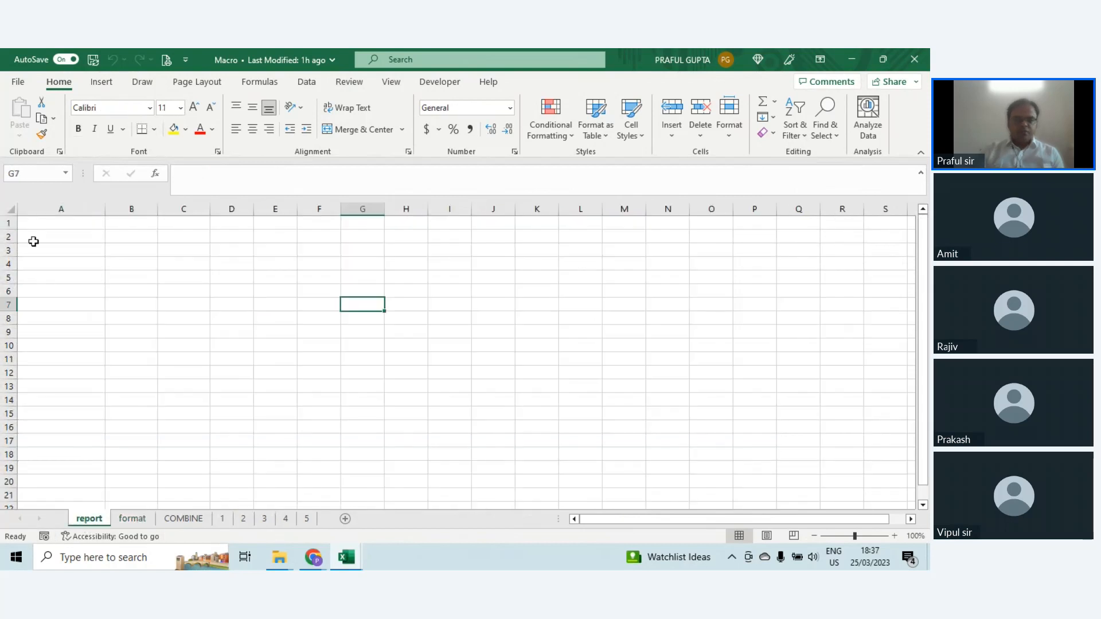
drag(32, 237, 249, 441)
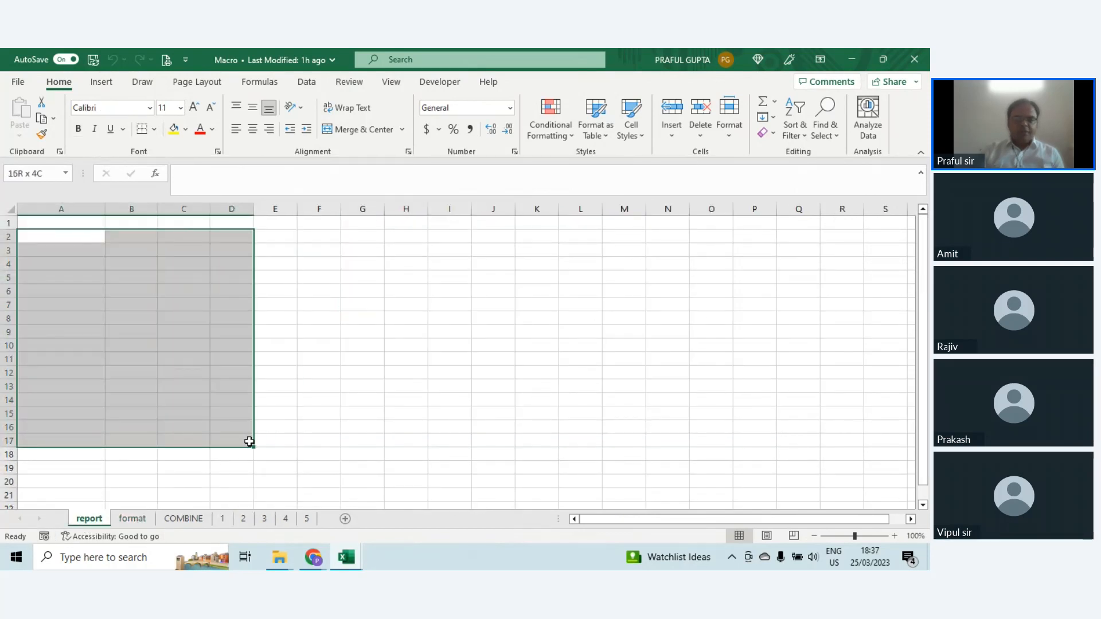
drag(381, 261, 650, 386)
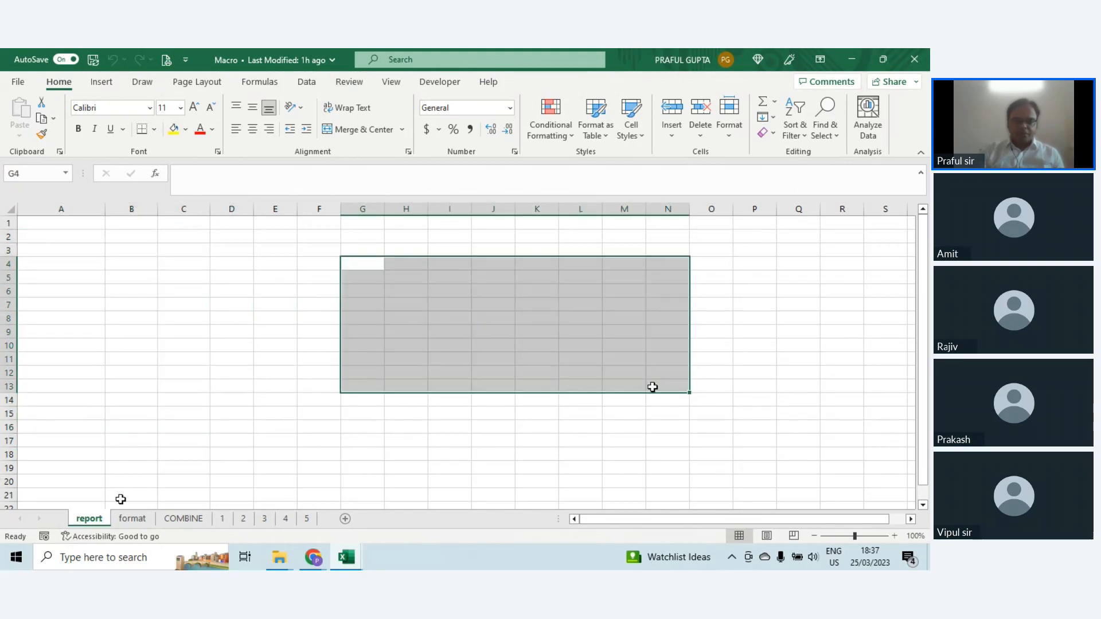
click(130, 519)
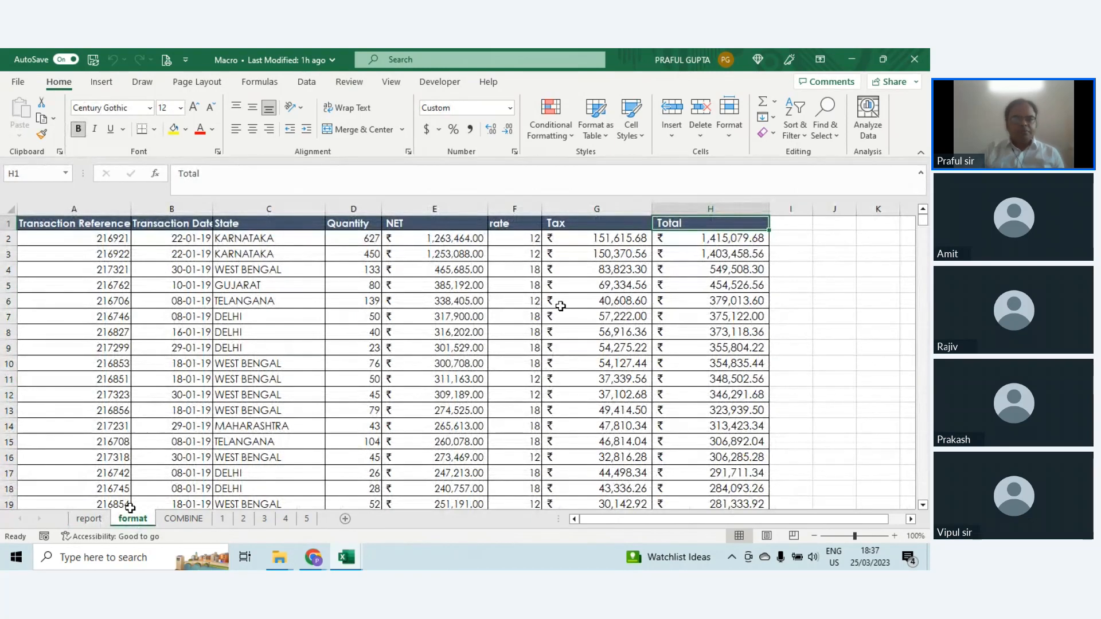
click(96, 226)
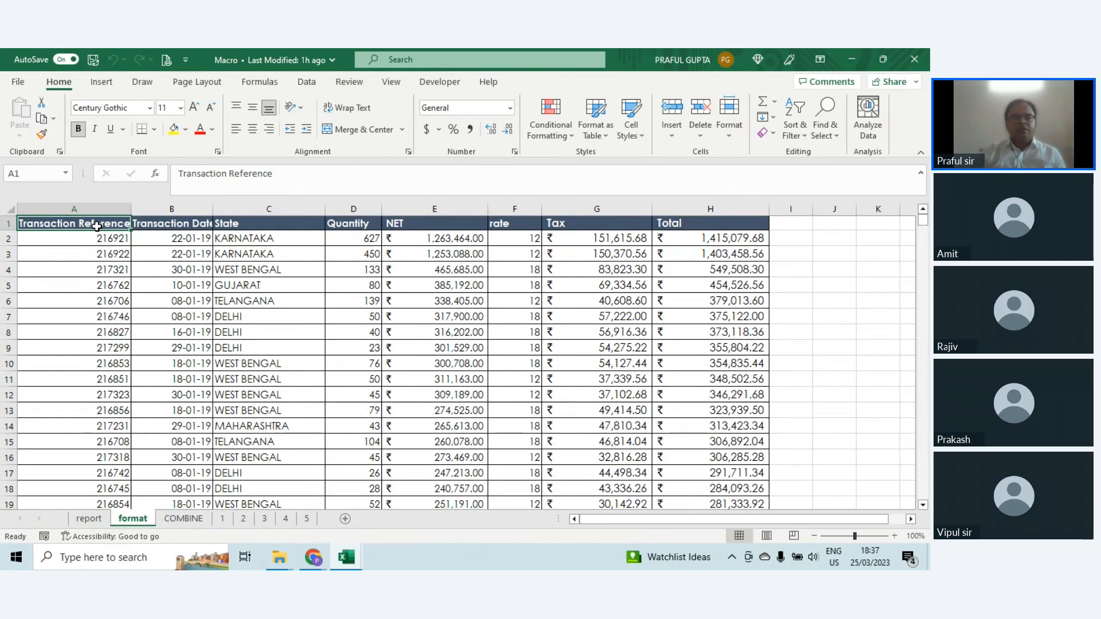
Step: Select the whole transaction table on the format sheet, from the Transaction Reference header across and down to its last row, and return to A1
key(alt+shift)
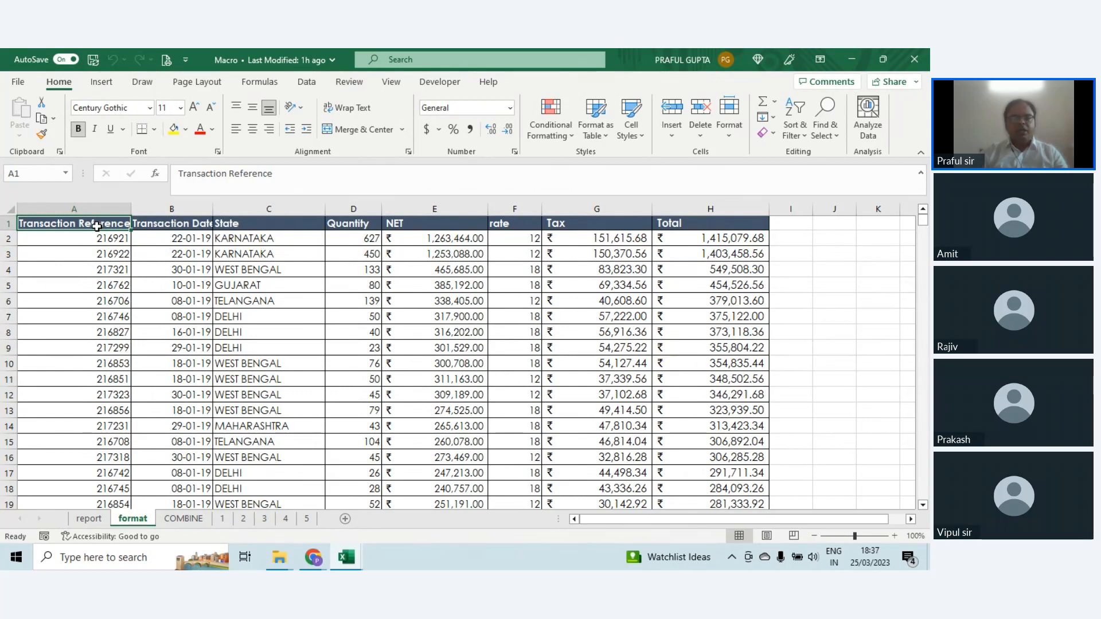
key(ctrl+shift+Right)
key(ctrl+shift+Down)
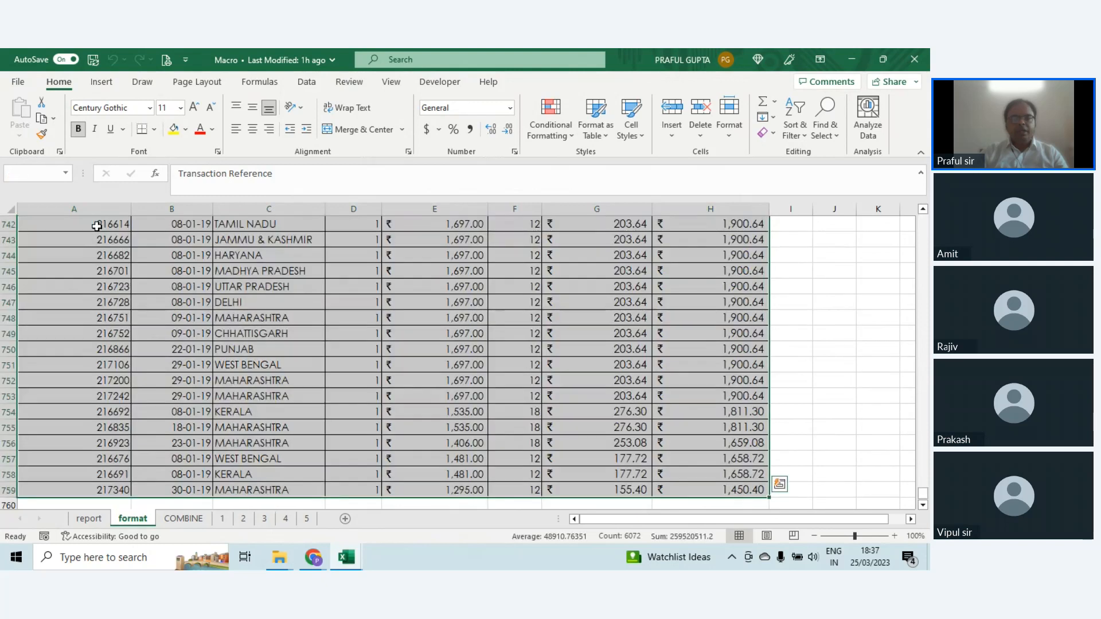
key(ctrl+Home)
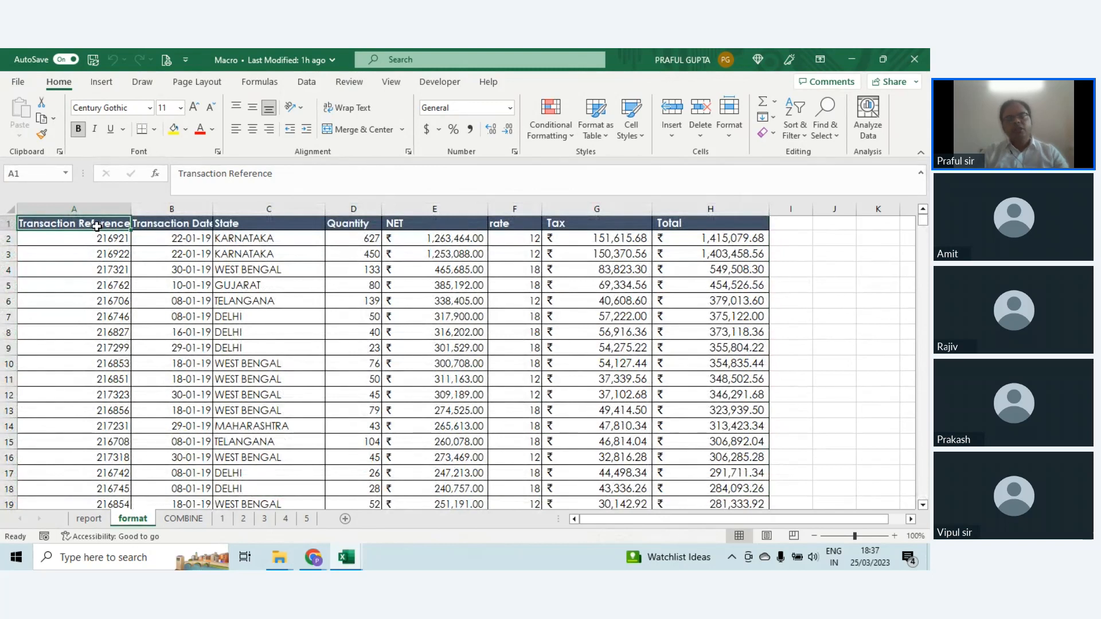
key(ctrl+shift+Right)
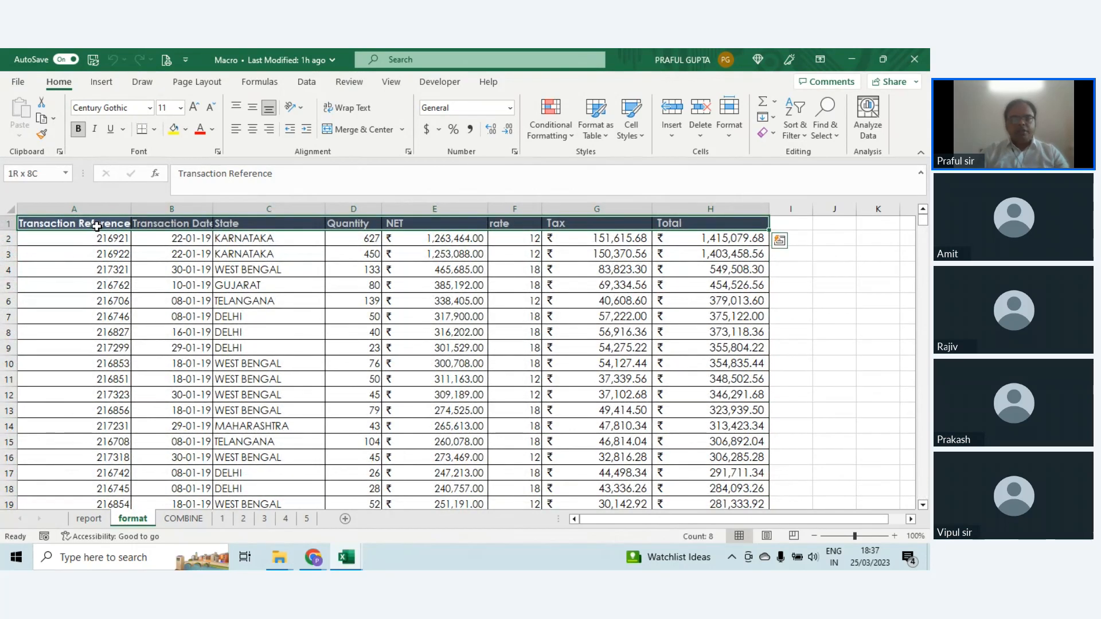
key(ctrl+shift+Down)
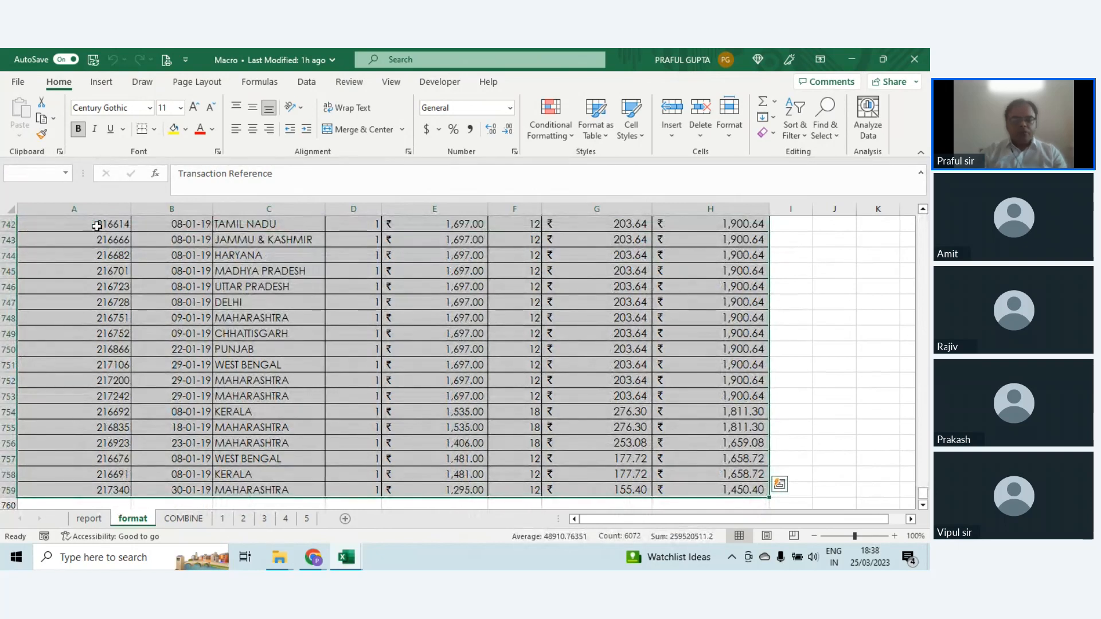
key(ctrl+Home)
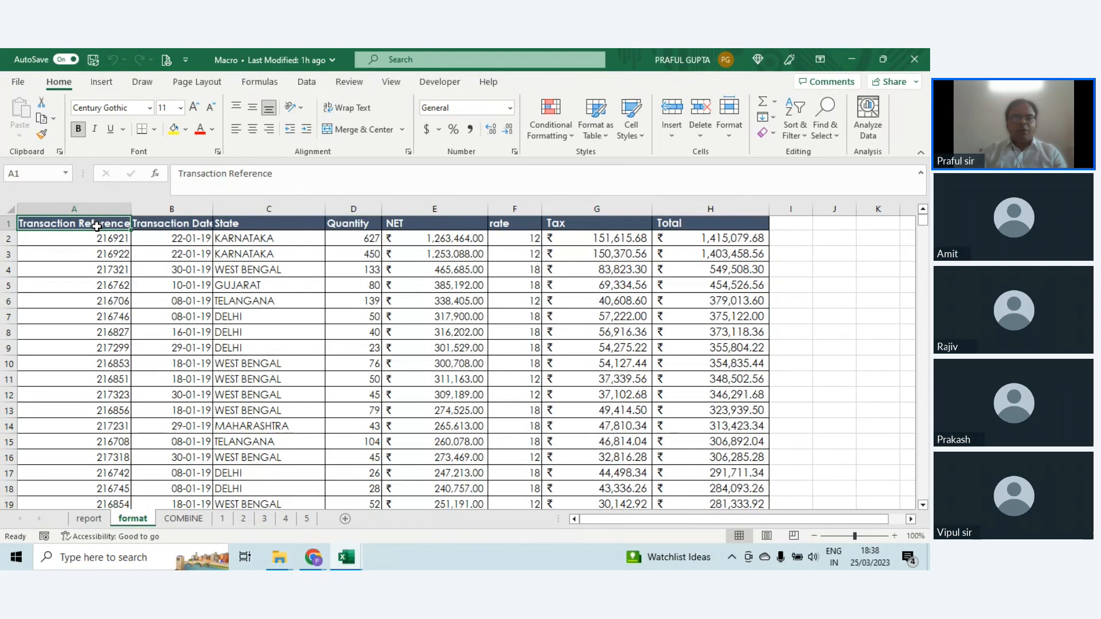
Step: Compare selecting the transaction rows by hand with extending the selection from A1 to the table's last column and row, and return to A1
drag(100, 225, 448, 470)
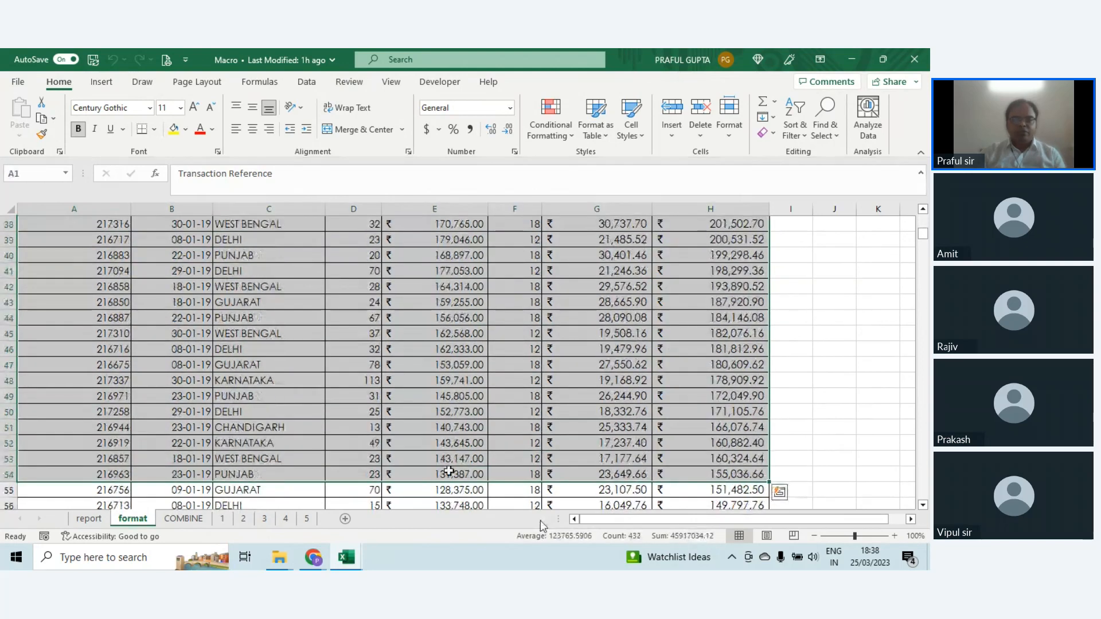
key(ctrl+Home)
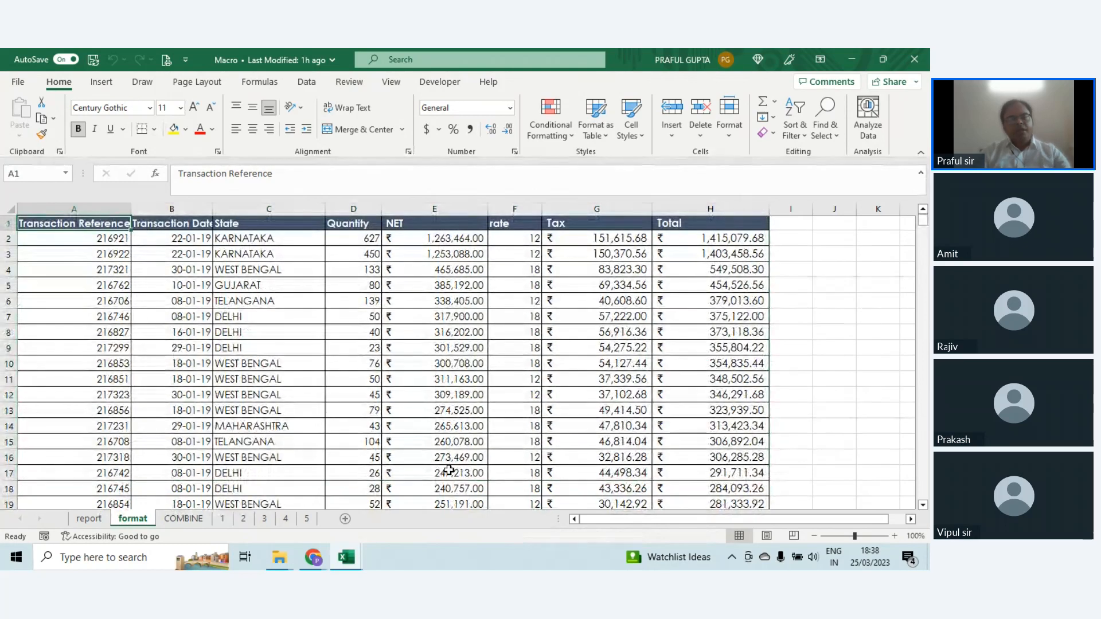
key(ctrl+shift+Right)
key(ctrl+shift+Down)
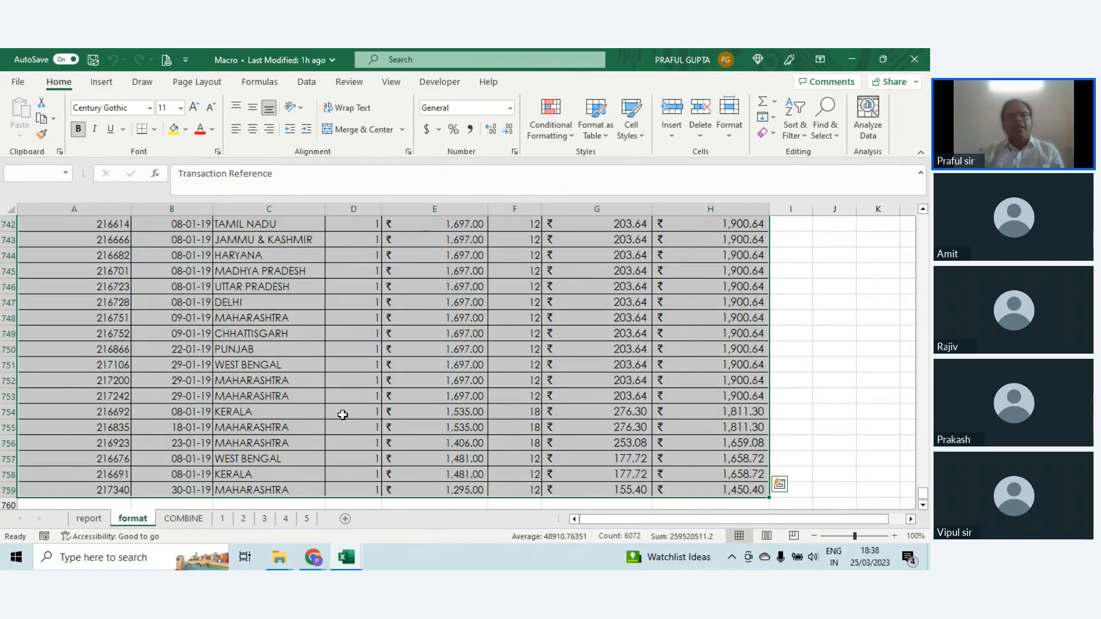
key(ctrl+Home)
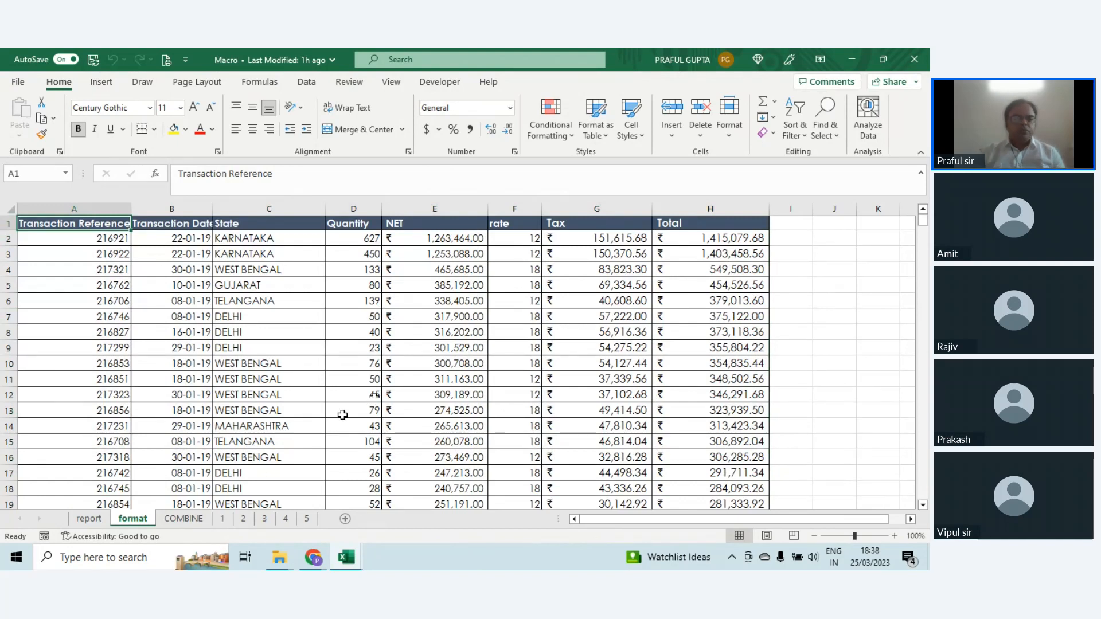
Step: Show where the Developer tab is enabled in the ribbon customization options, and leave the options without changes
click(448, 84)
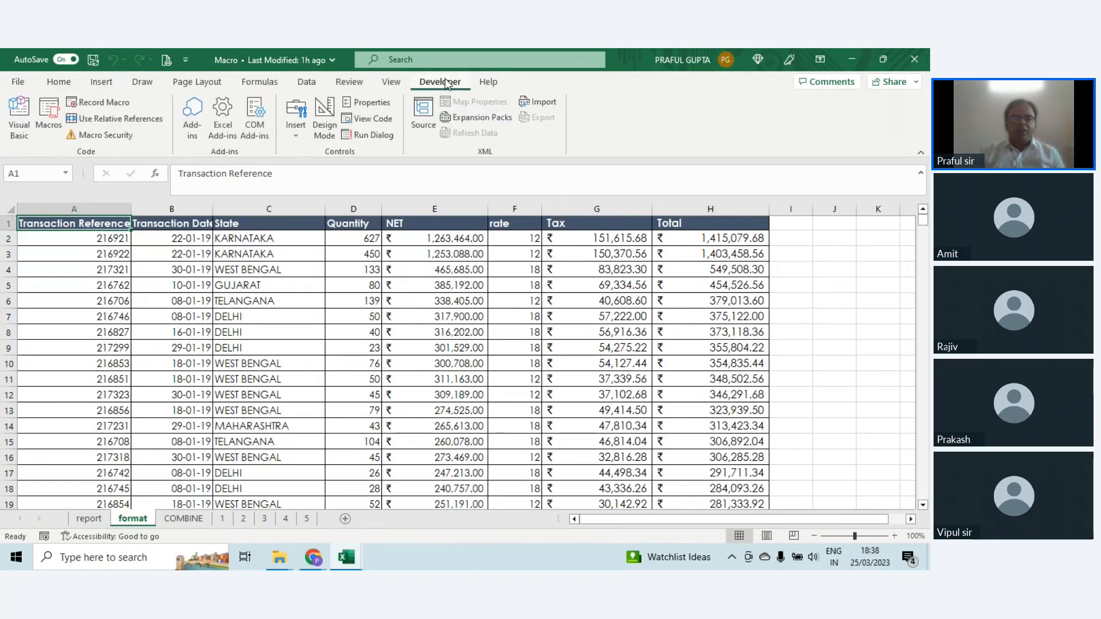
right_click(603, 148)
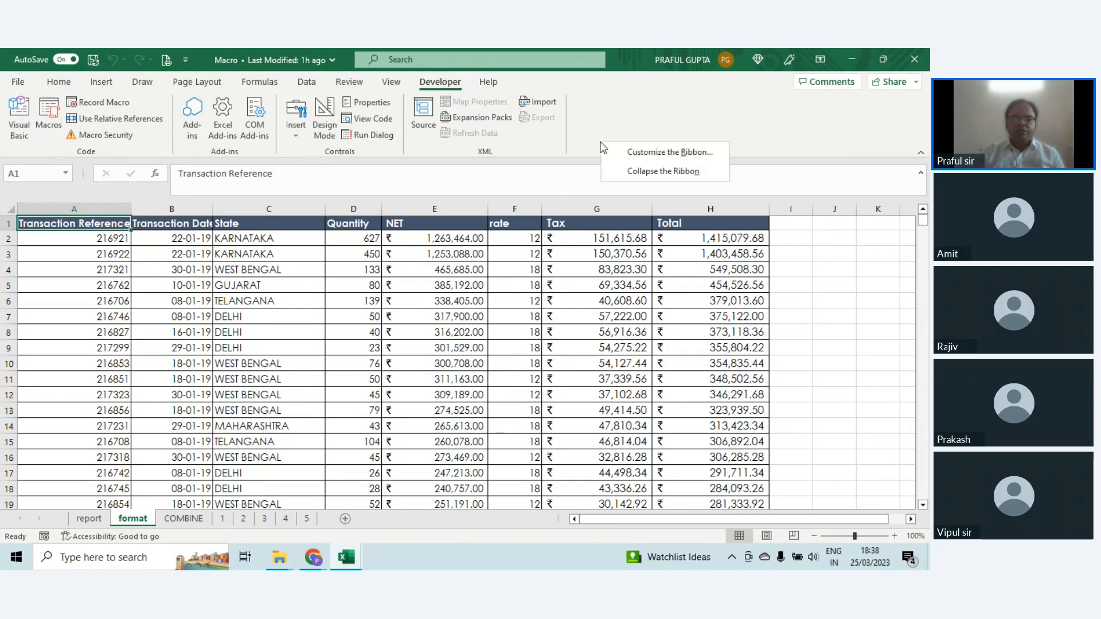
click(654, 160)
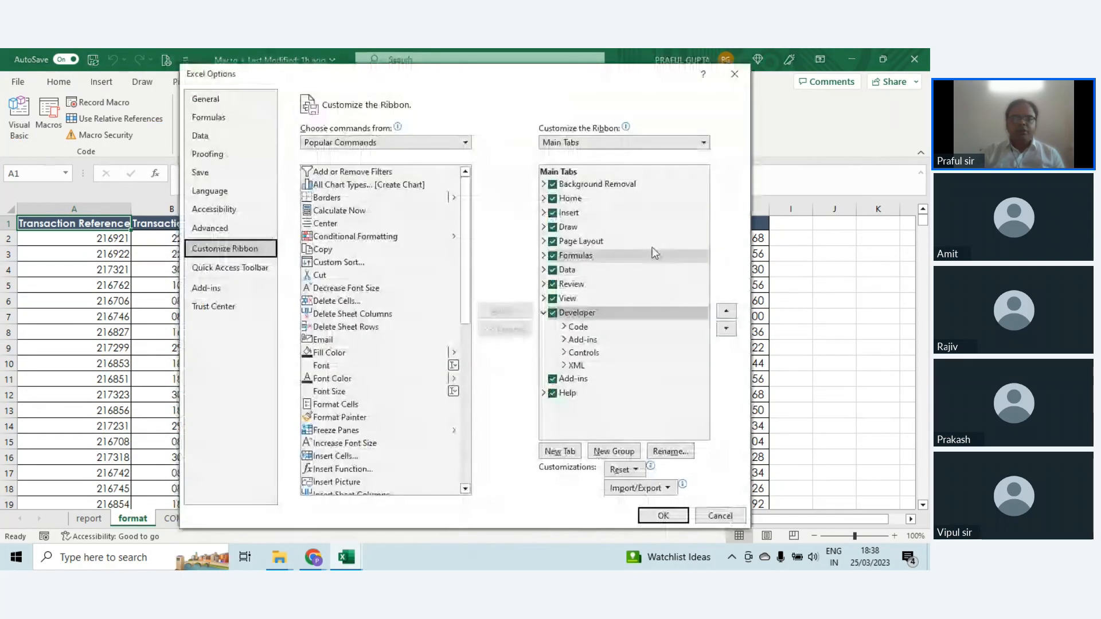
click(735, 74)
right_click(633, 137)
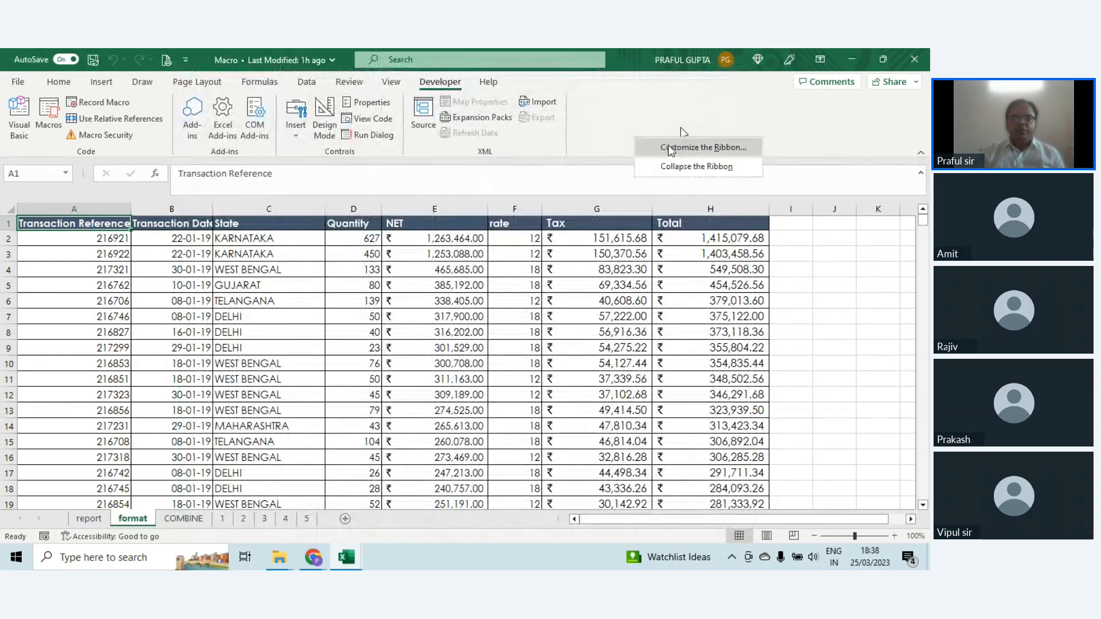
click(712, 148)
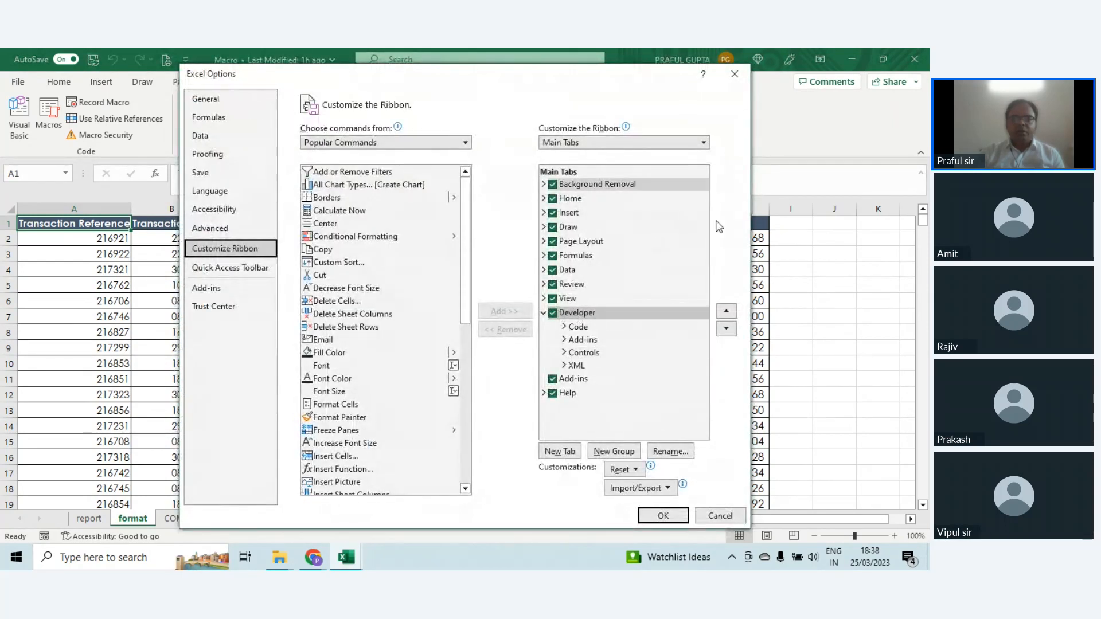
click(720, 515)
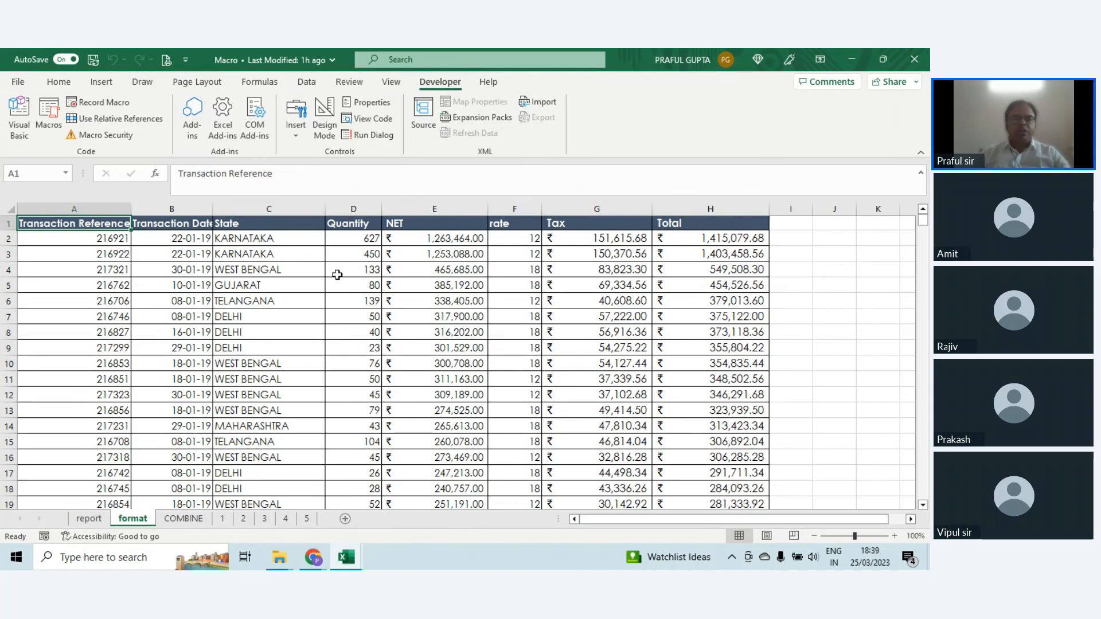
click(44, 536)
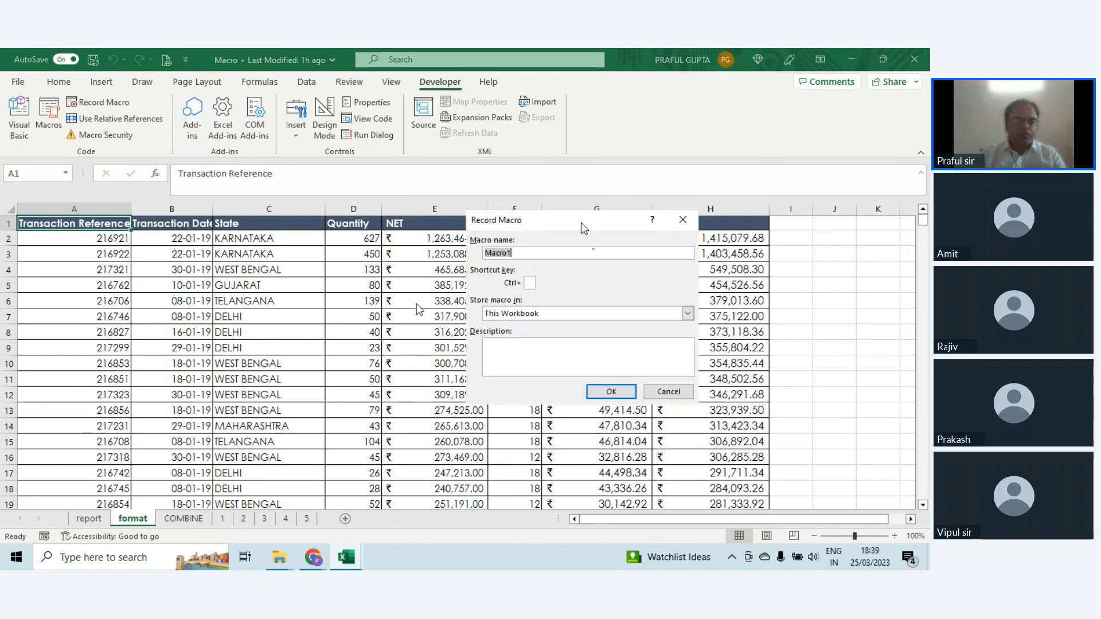
drag(580, 224, 521, 190)
text(r)
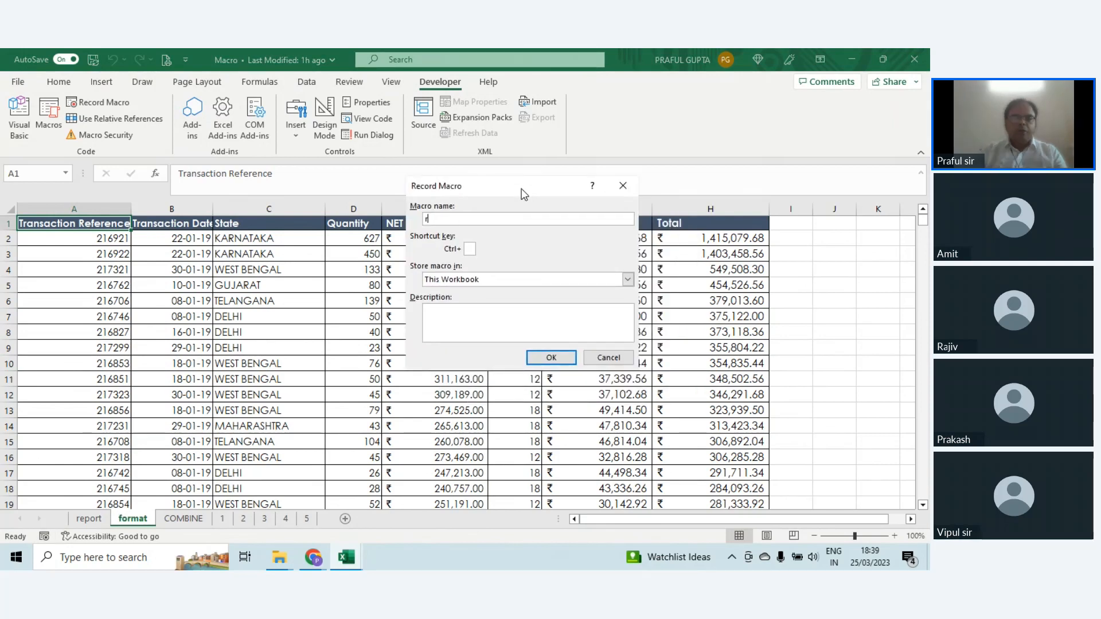
text(eport)
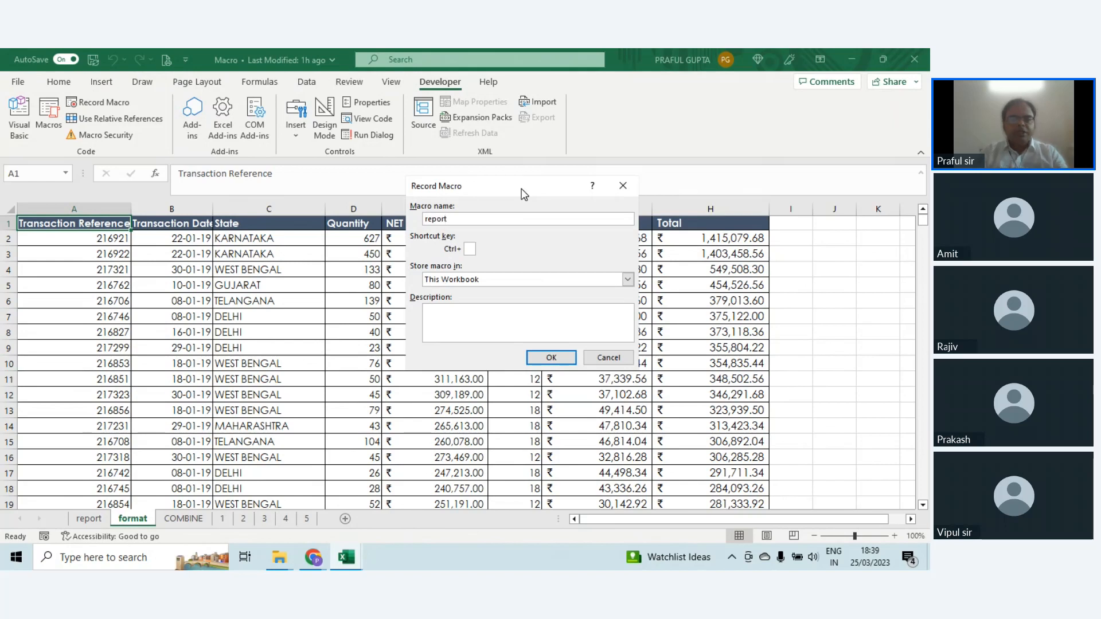
key(Tab)
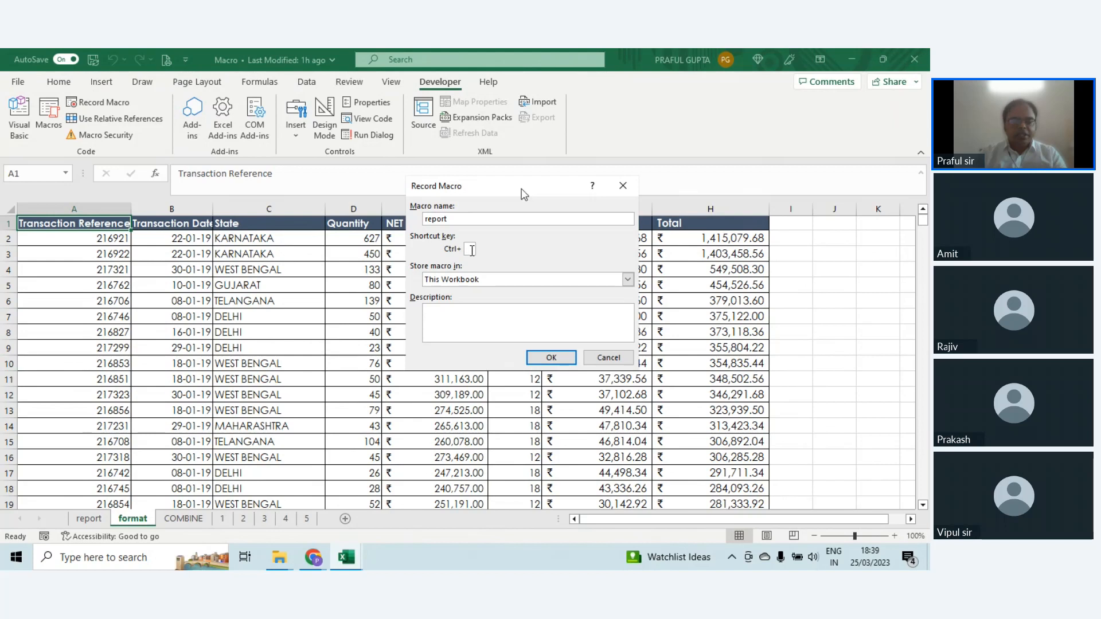
text(m)
key(Tab)
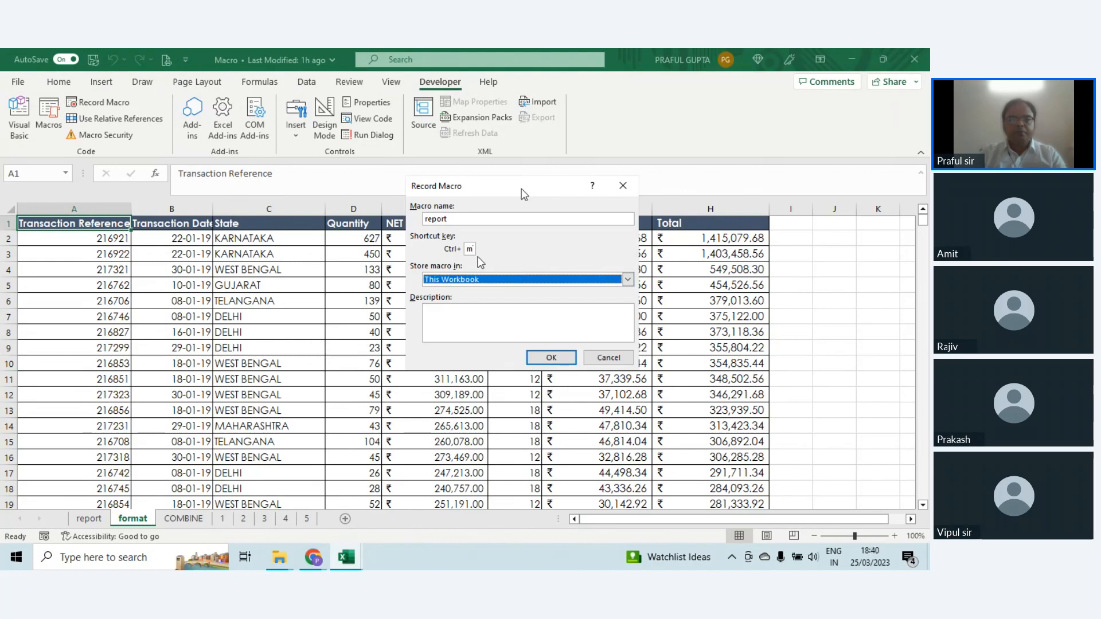
click(553, 358)
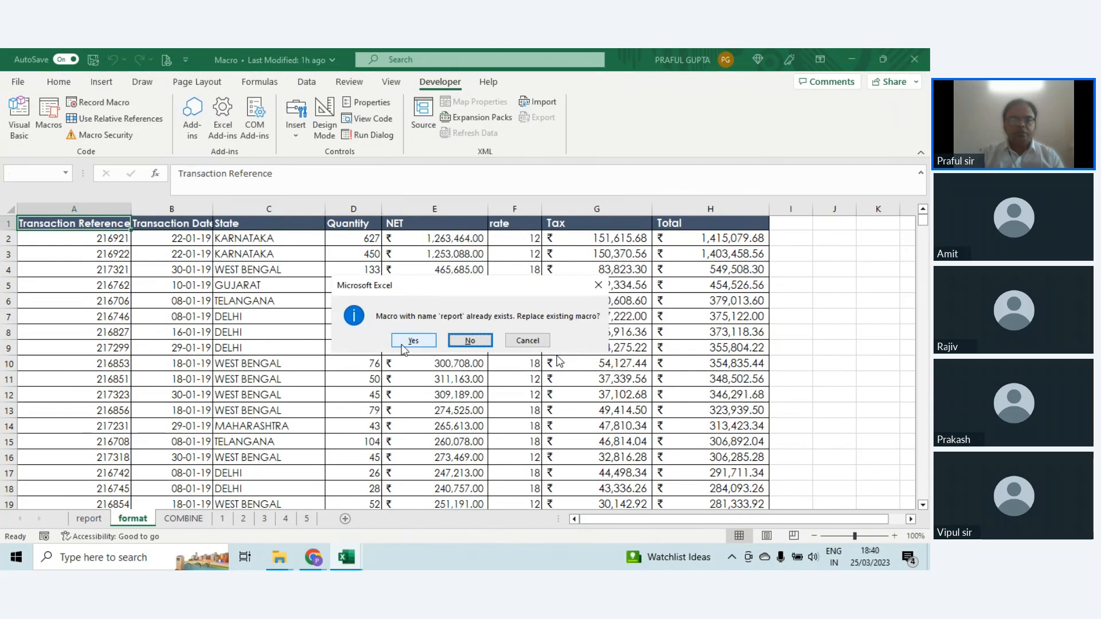
click(531, 343)
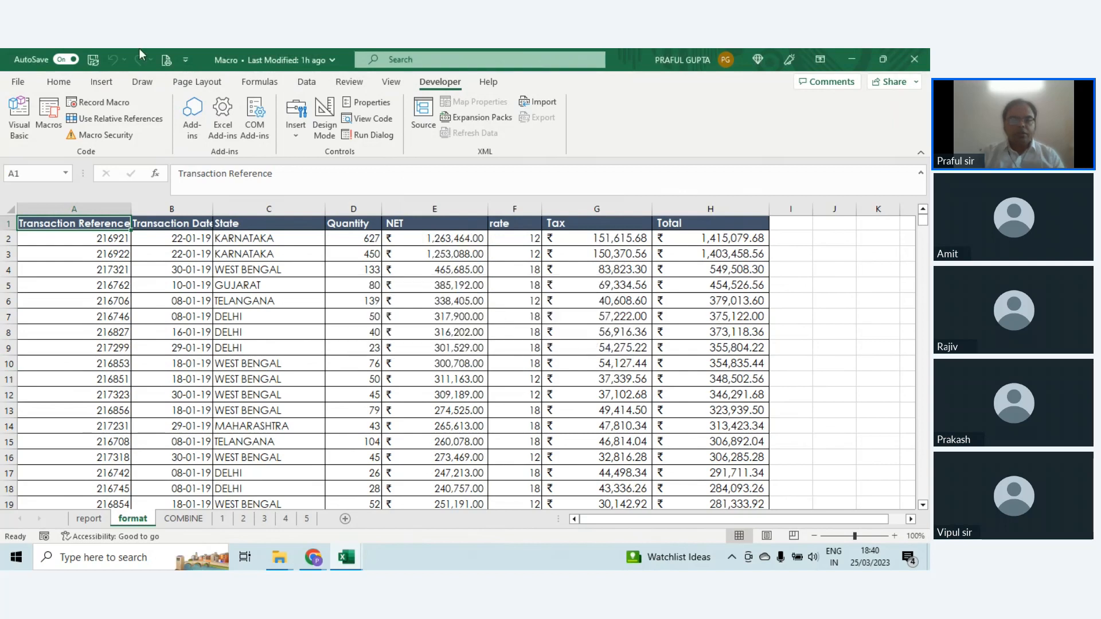
Step: Start recording a macro named report1, stored in This Workbook, with Ctrl+m as its shortcut key
click(120, 103)
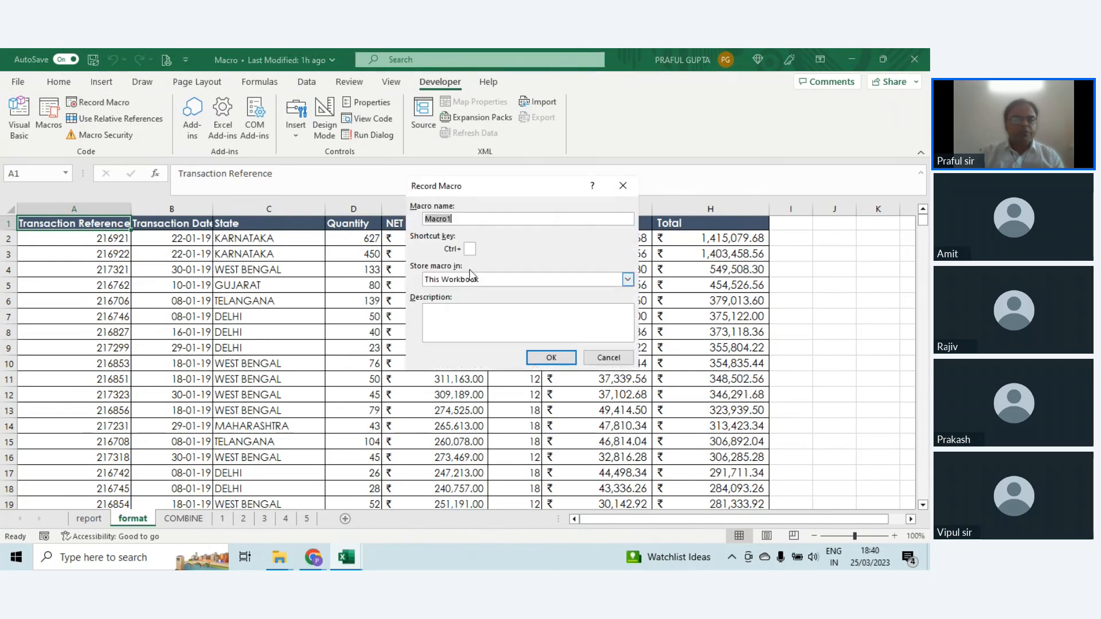
click(467, 218)
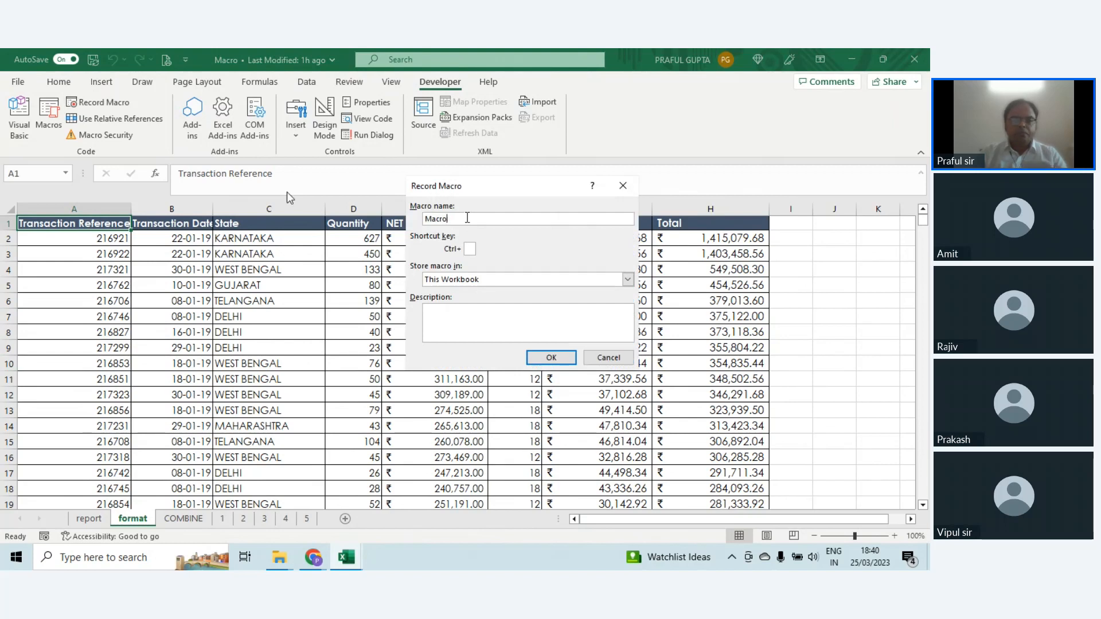
key(BackSpace)
key(BackSpace)
key(BackSpace)
key(BackSpace)
key(BackSpace)
text(report)
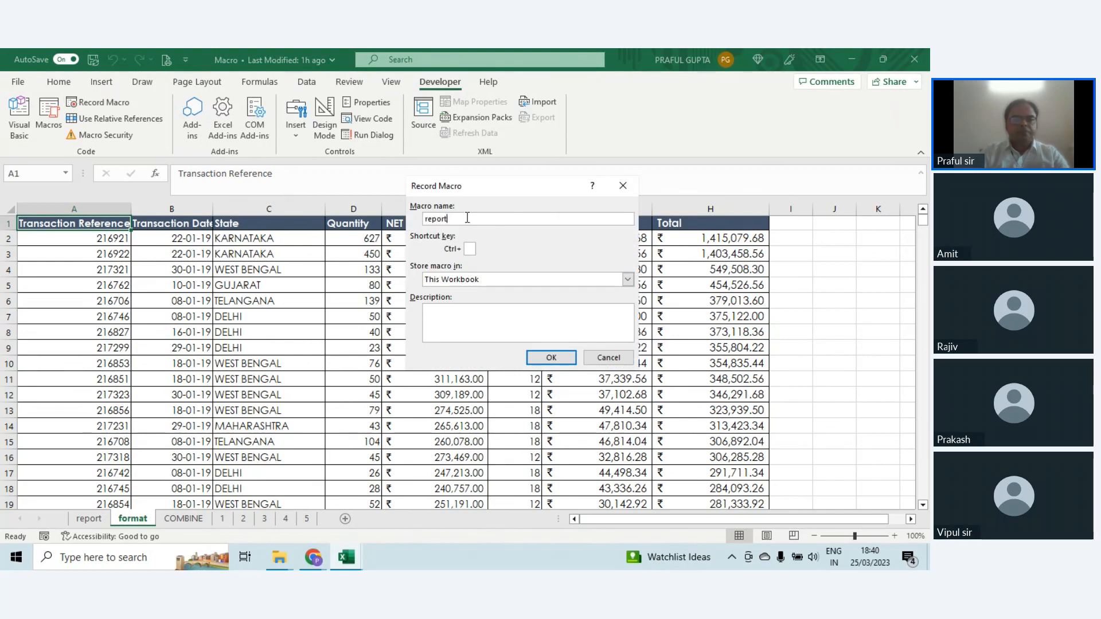
text(1)
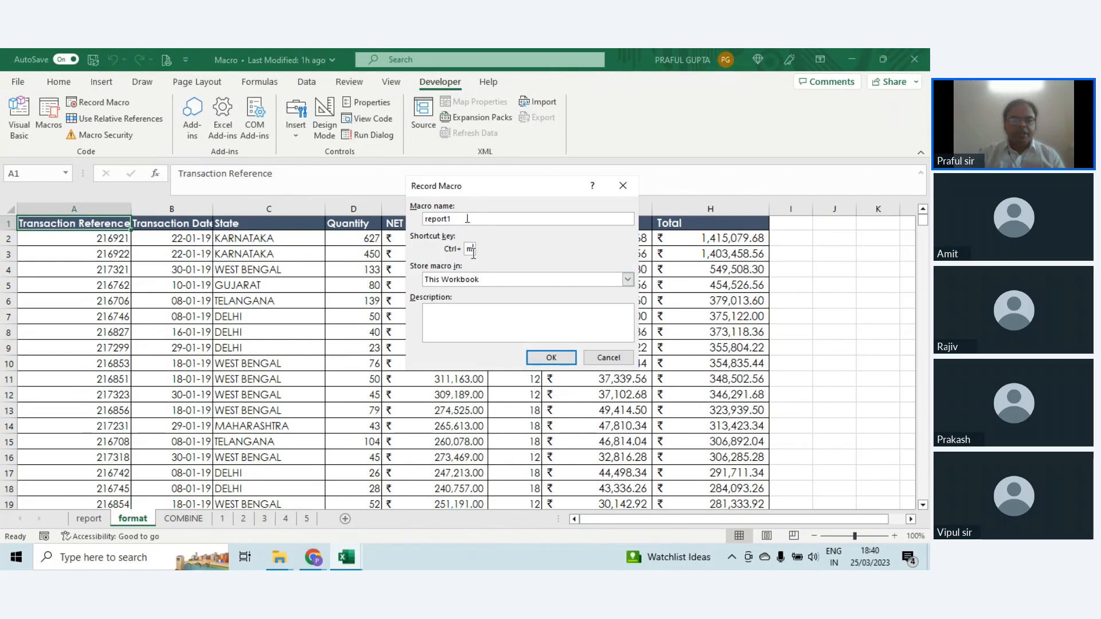
click(551, 358)
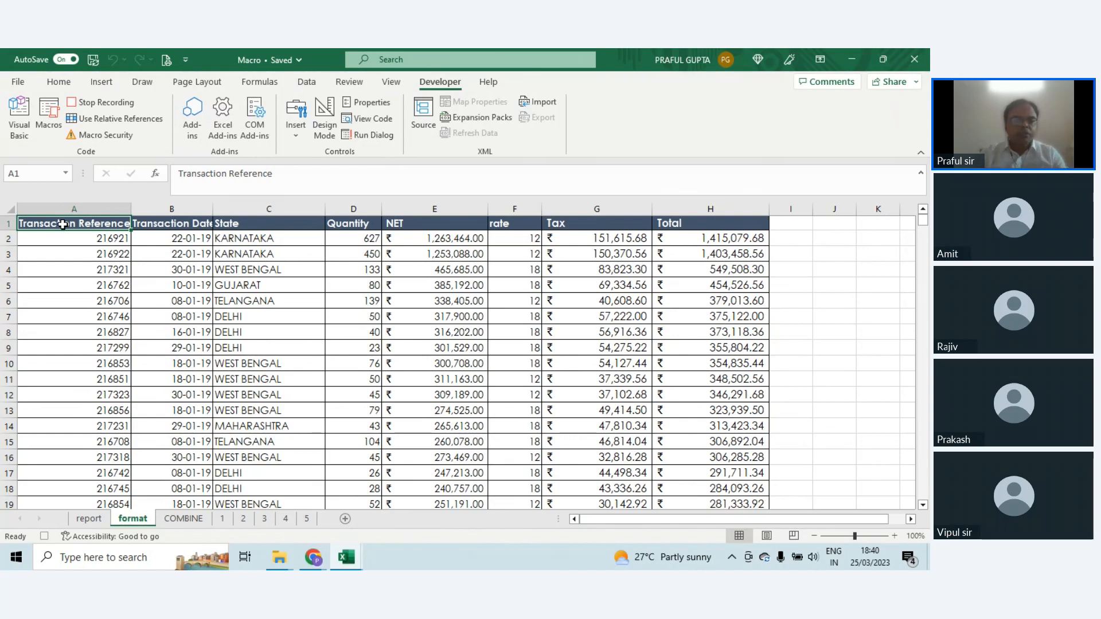
Step: Create a PivotTable from the whole transaction table on the format sheet, placed on the existing report sheet at cell A3
key(ctrl+Down)
key(ctrl+Up)
key(ctrl+shift+Right)
key(ctrl+shift+Down)
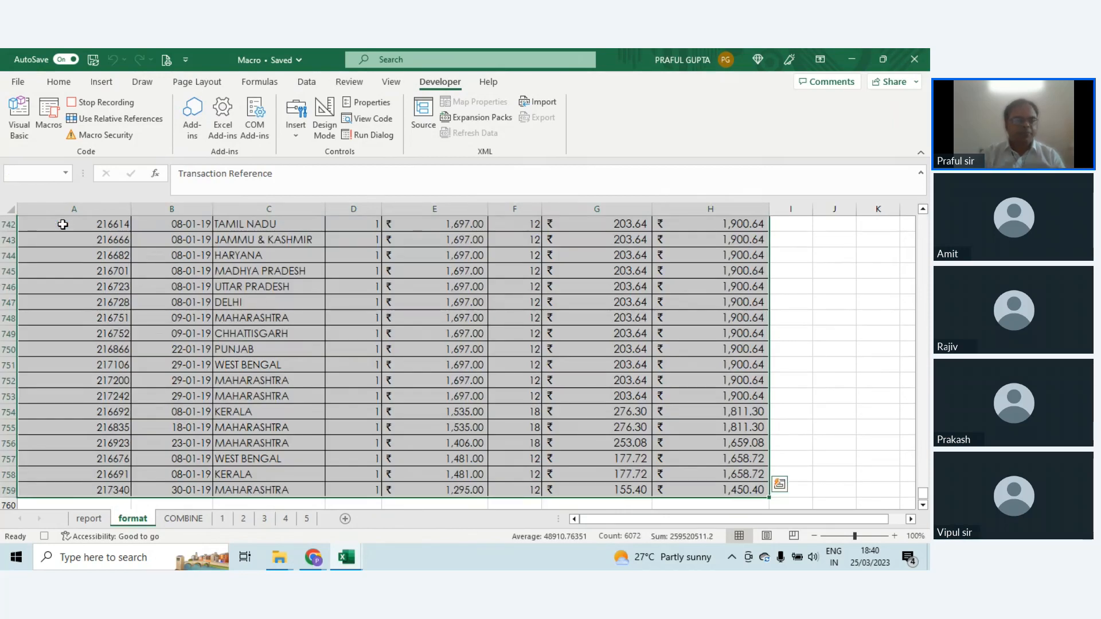
click(100, 84)
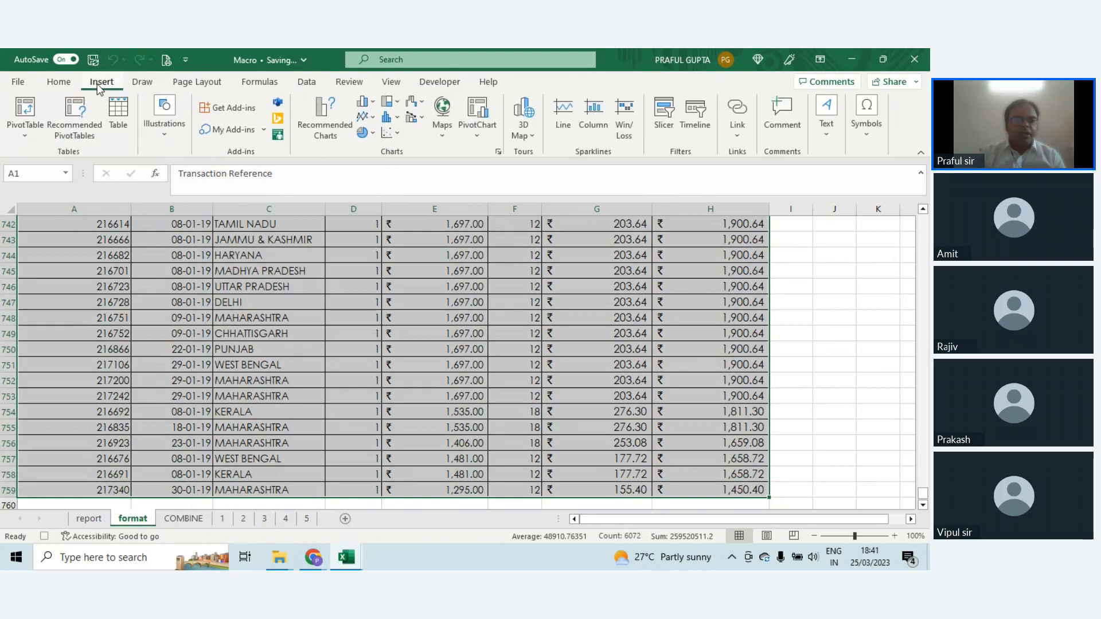
click(30, 115)
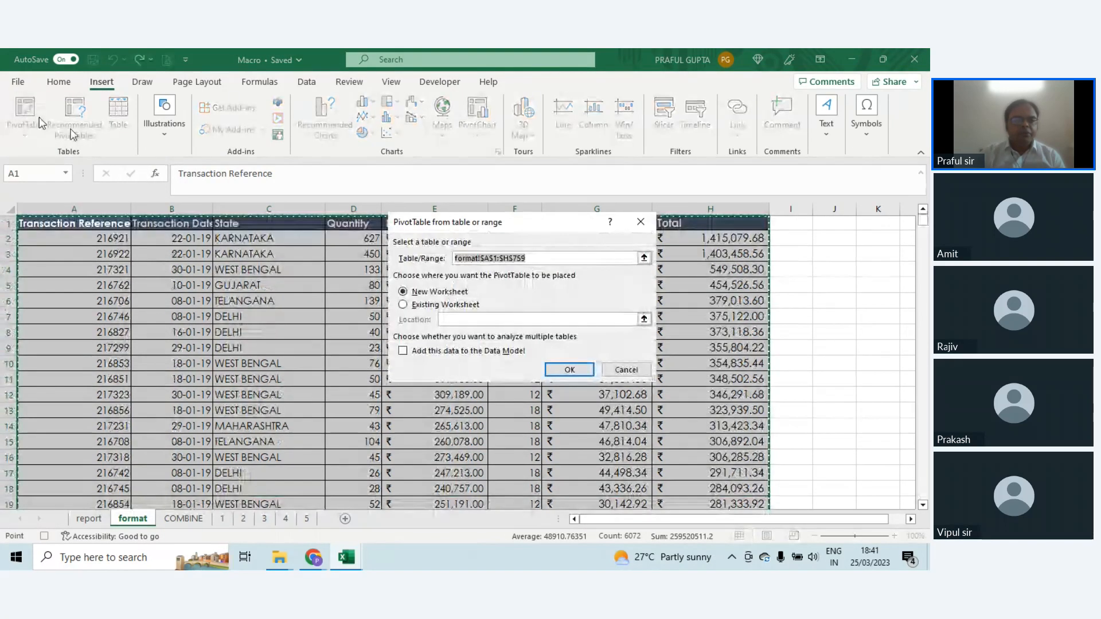
click(404, 305)
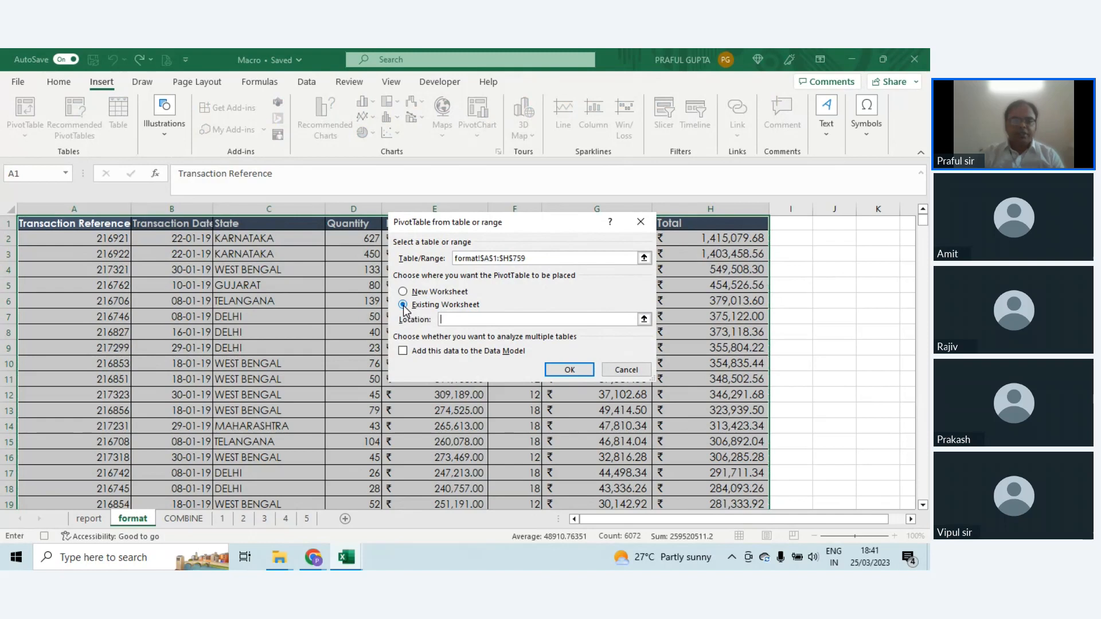
click(644, 319)
click(95, 523)
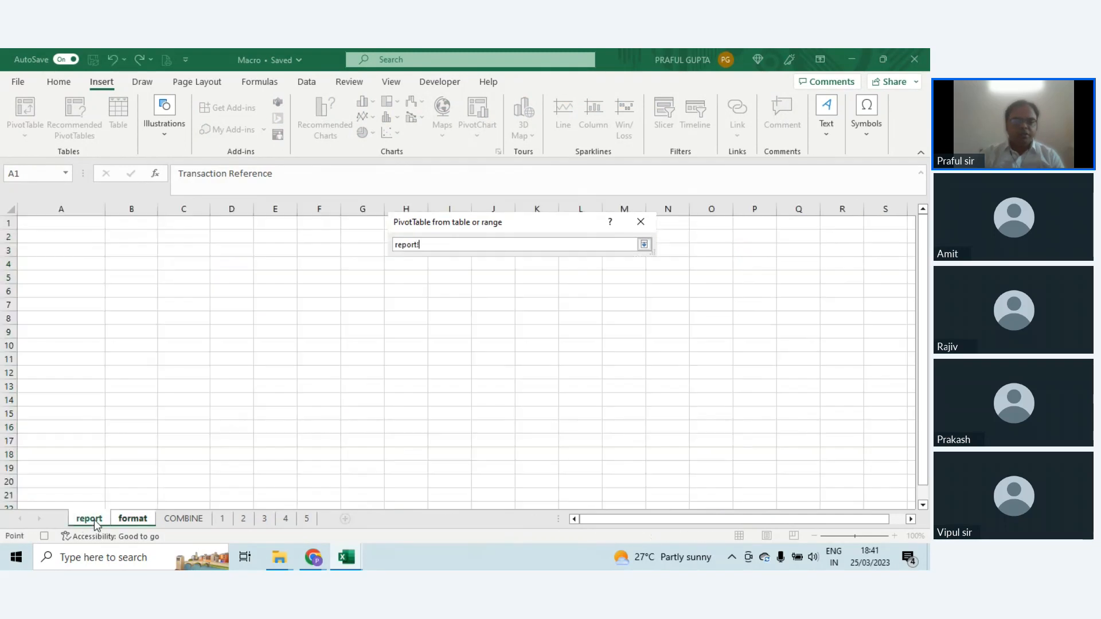
click(58, 253)
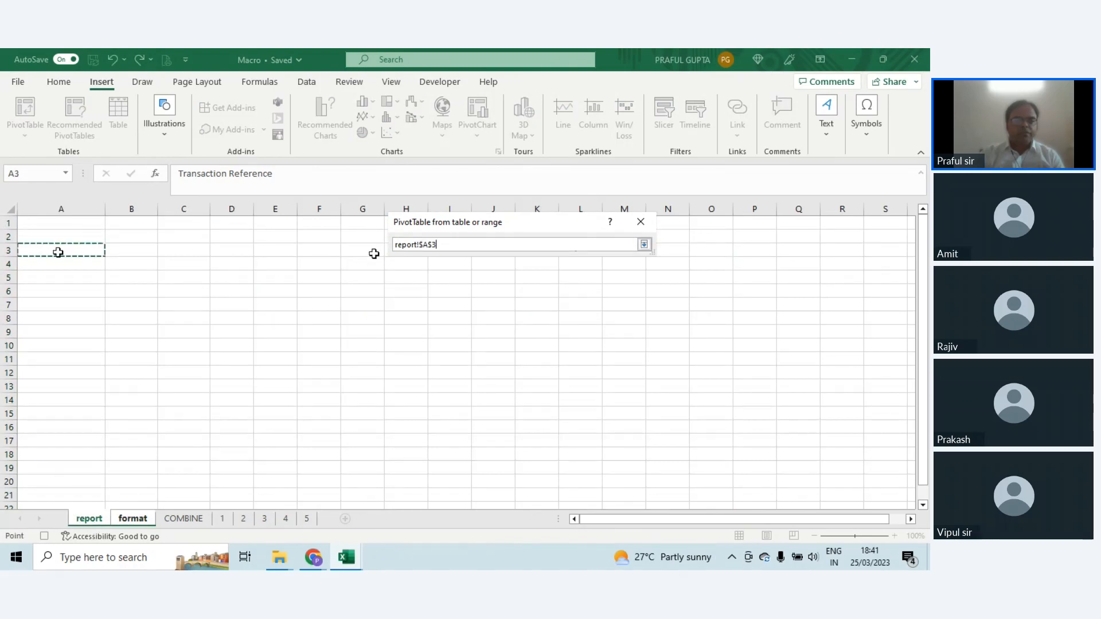
click(643, 245)
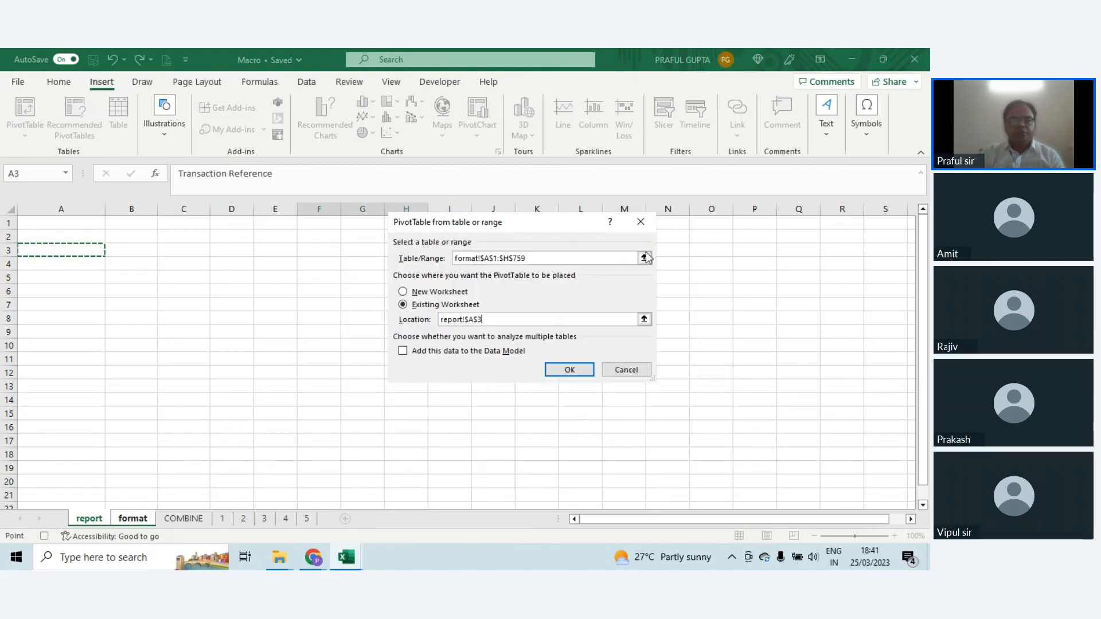
click(567, 370)
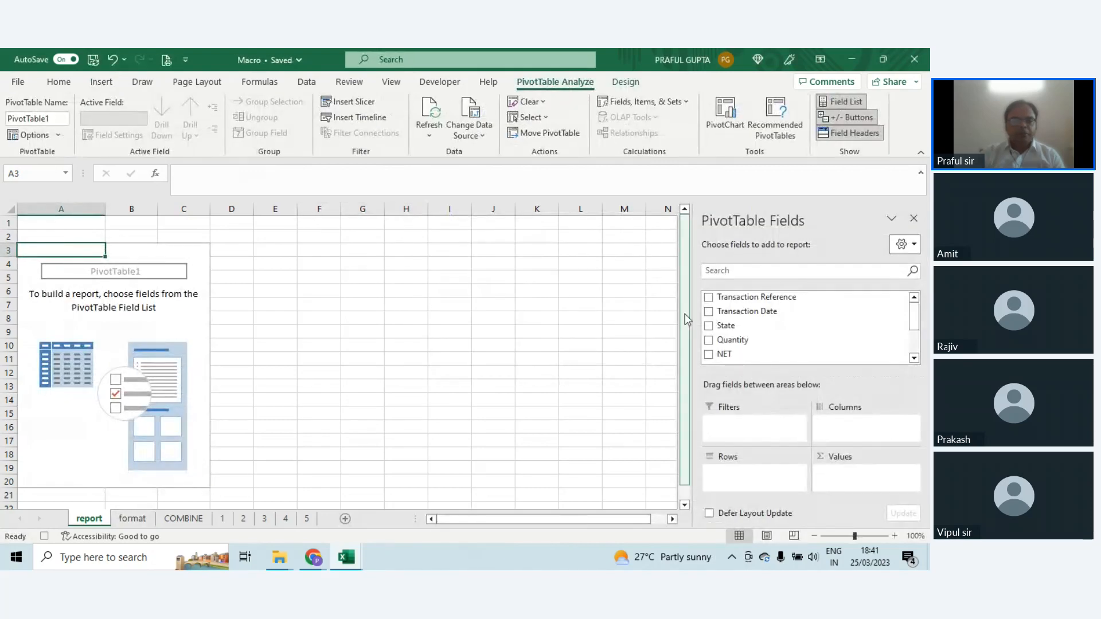
Step: Set State as the PivotTable's rows and NET as its summed values, and insert a Clustered Column PivotChart from it
click(709, 326)
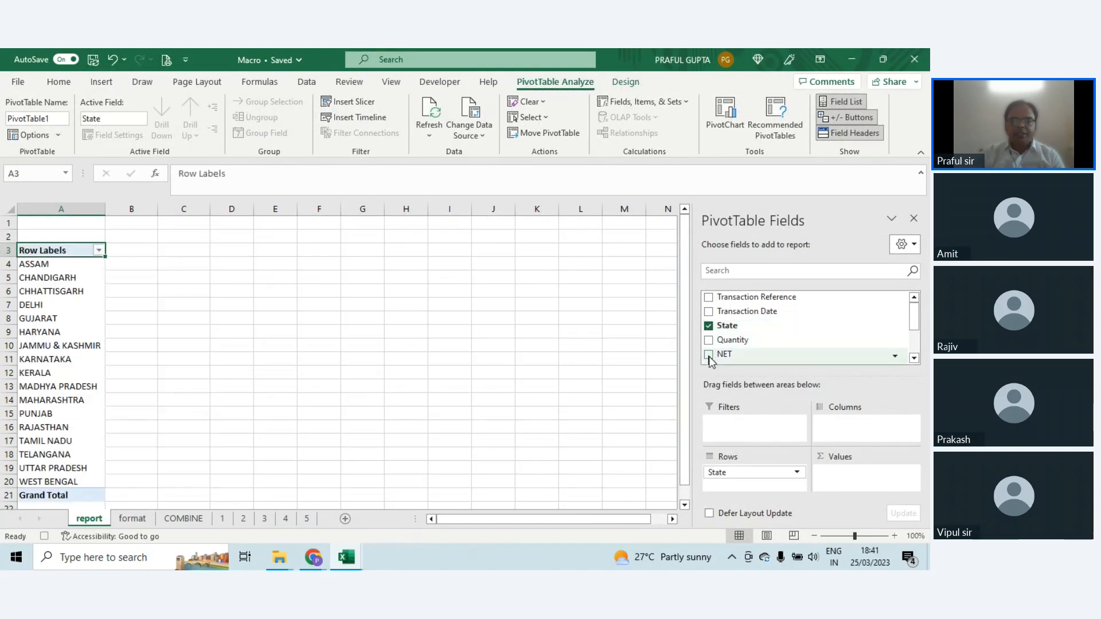
click(709, 355)
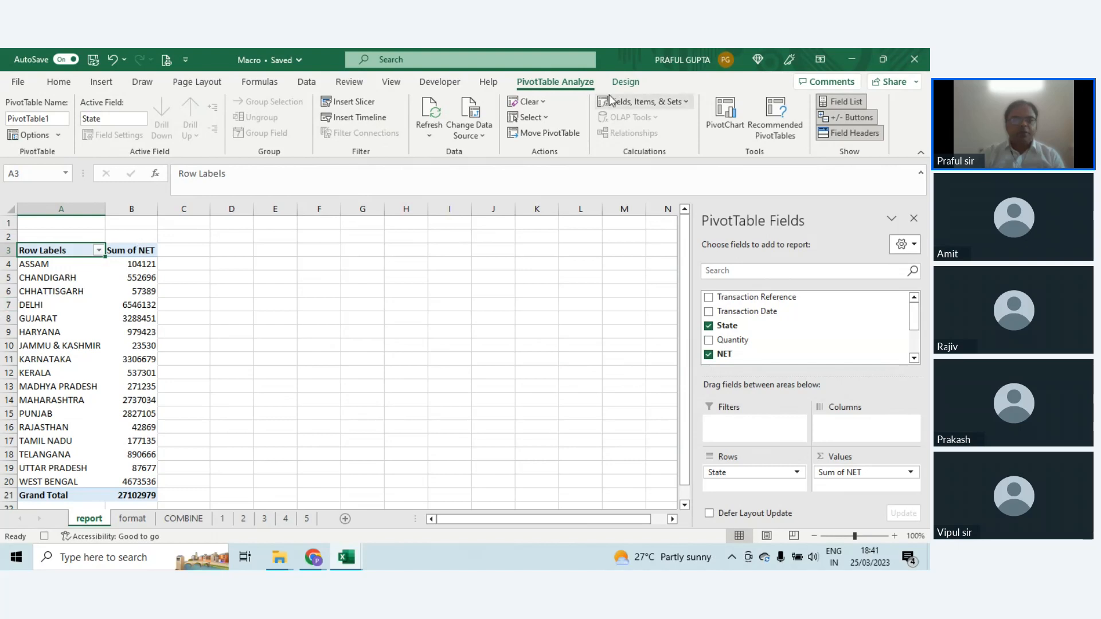
click(723, 115)
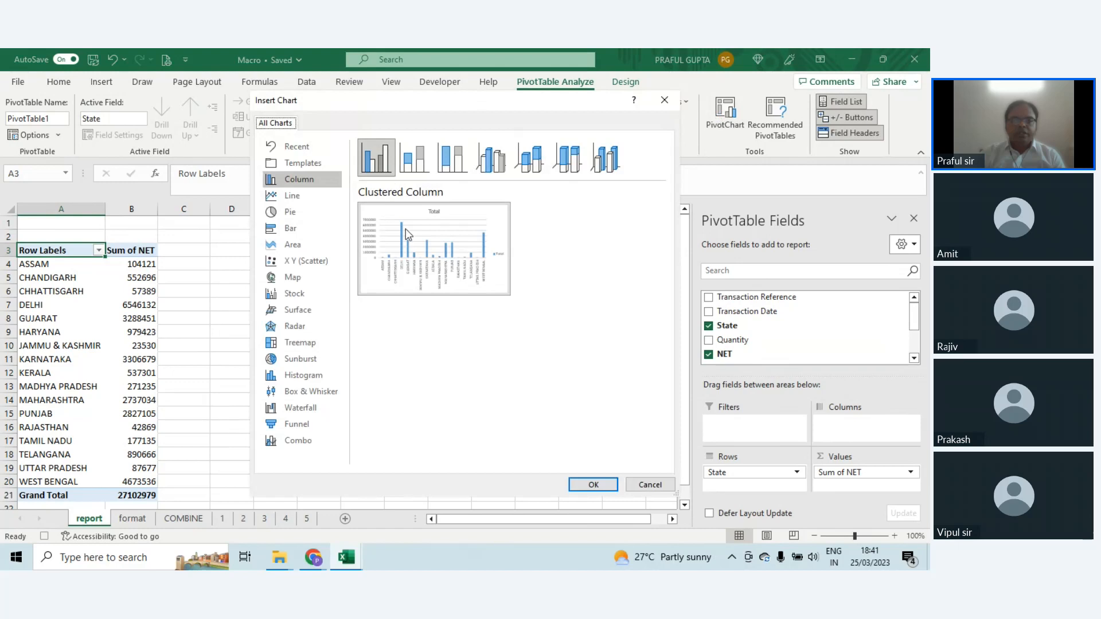
click(594, 485)
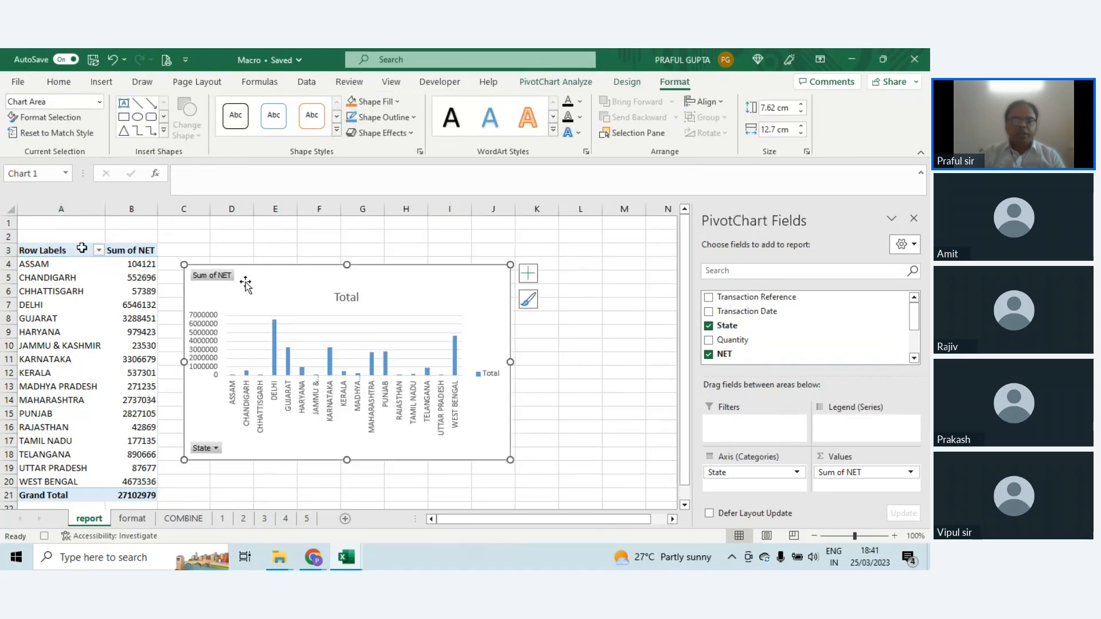
Step: Enter the title Report in cell A1 of the report sheet and stop recording the macro
click(85, 224)
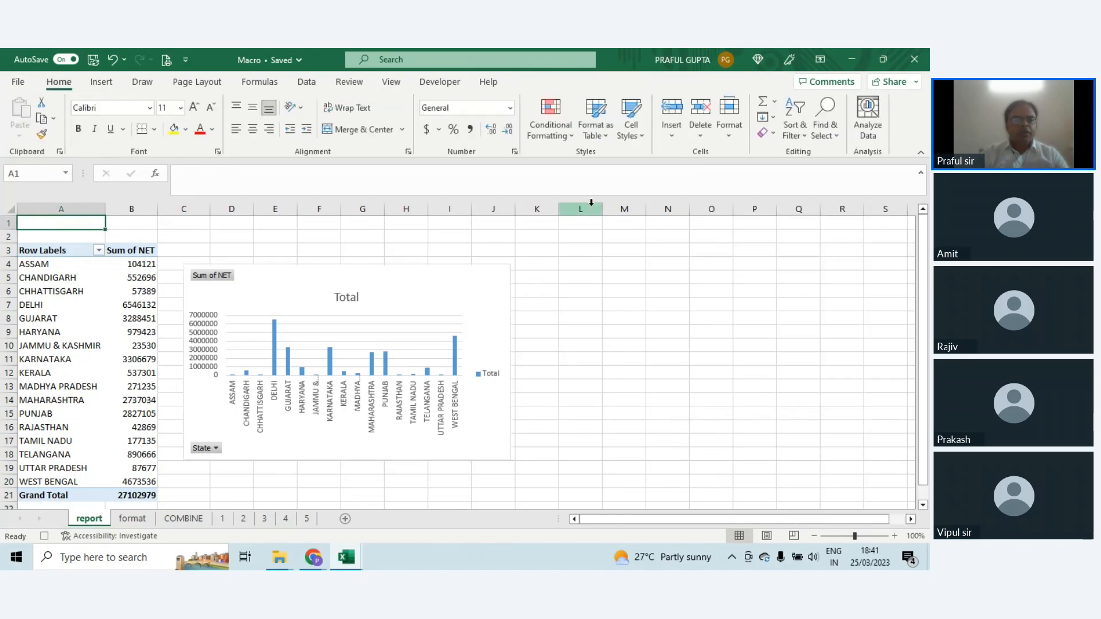
text(Report)
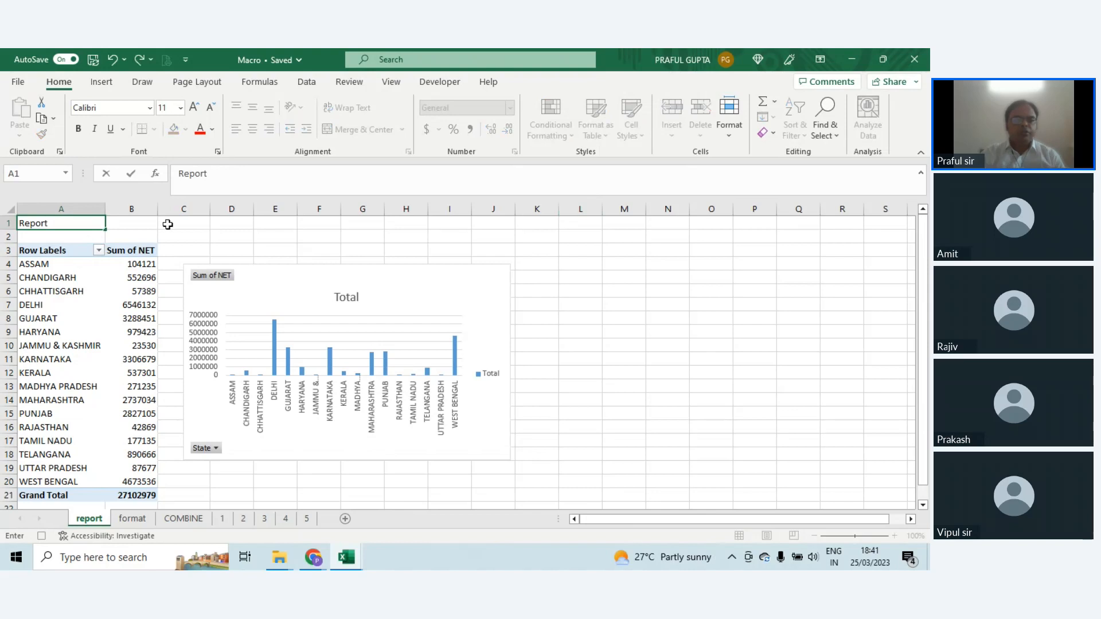
key(Return)
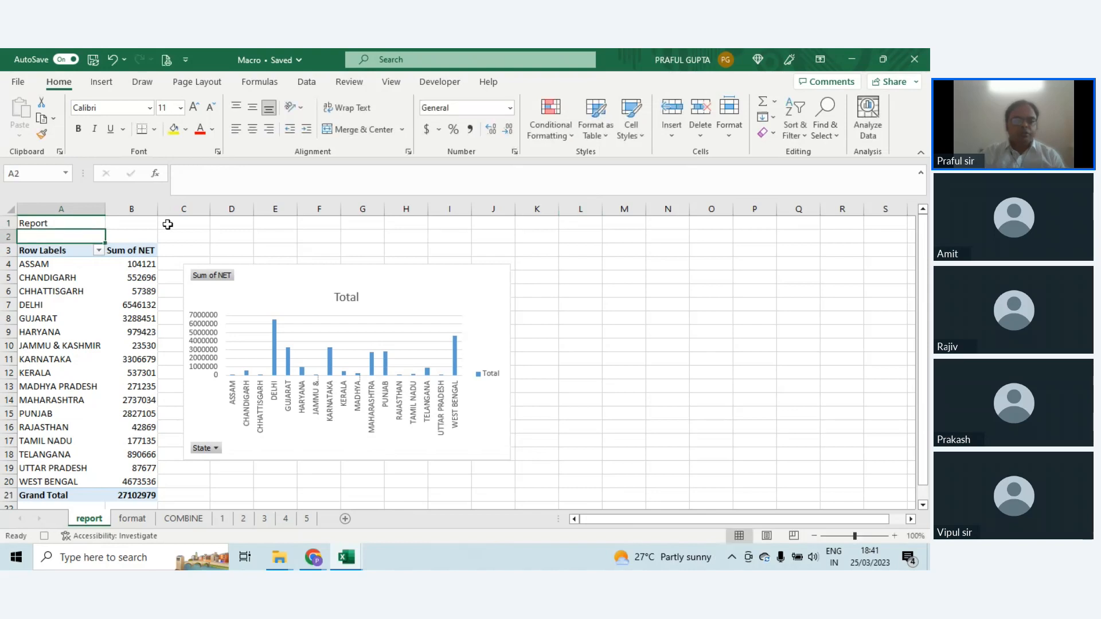
click(43, 535)
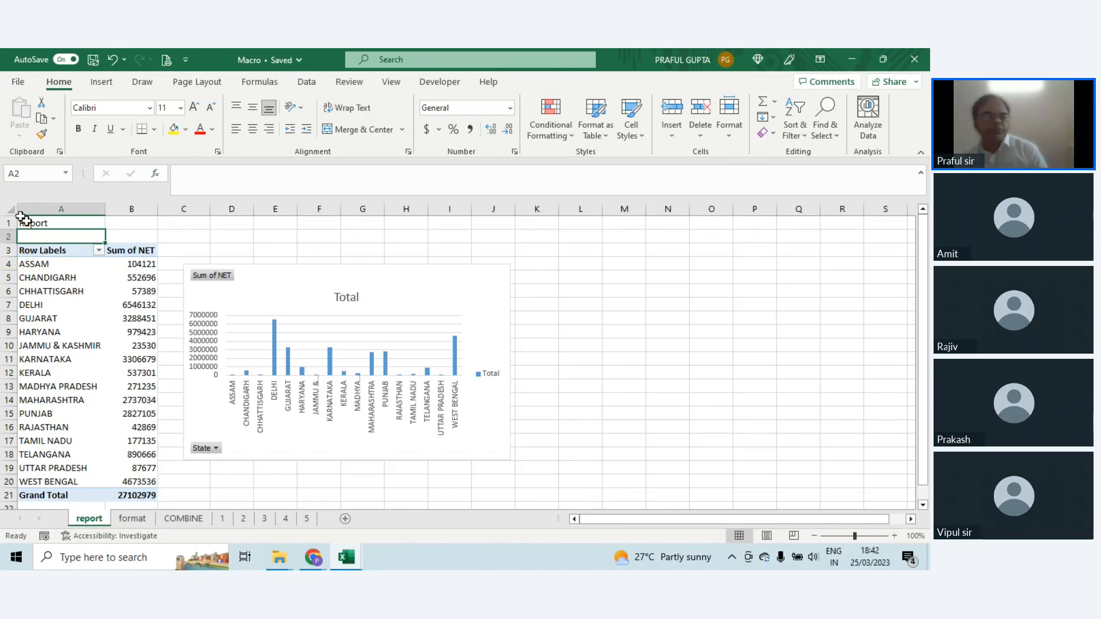
Step: Clear the title and PivotTable from A1:C21 on the report sheet and delete the chart
drag(22, 221, 160, 496)
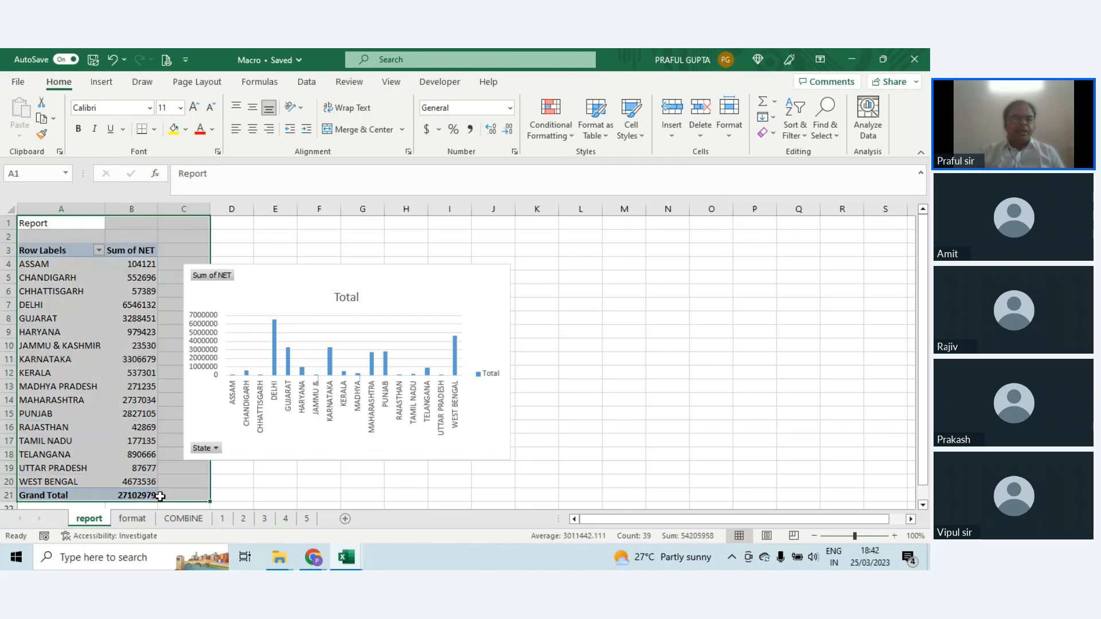
key(Delete)
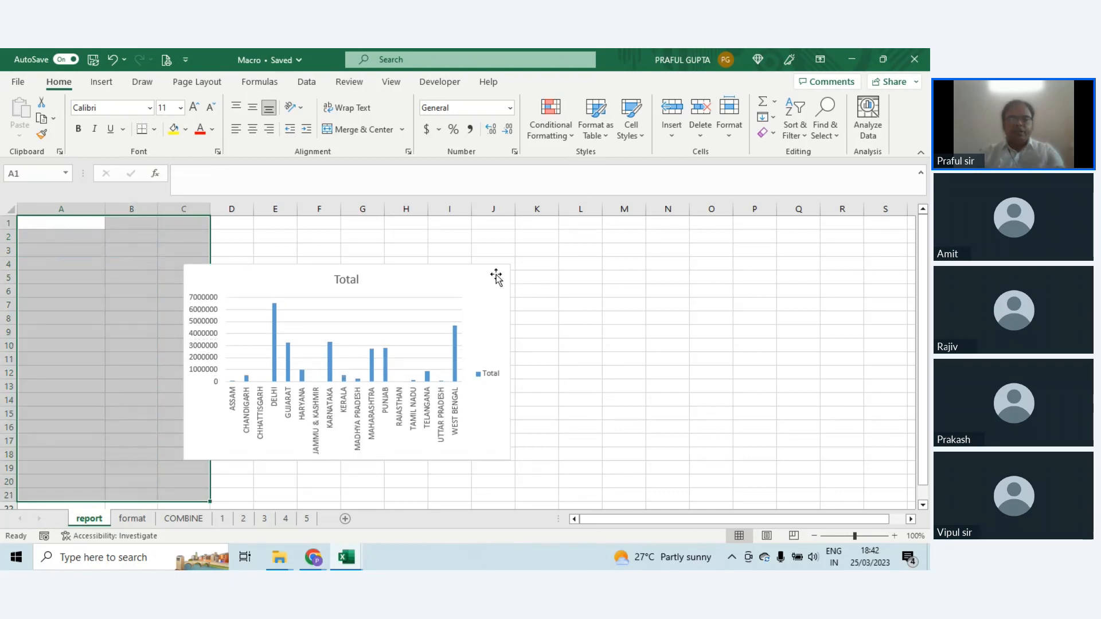
click(493, 274)
key(Delete)
click(453, 290)
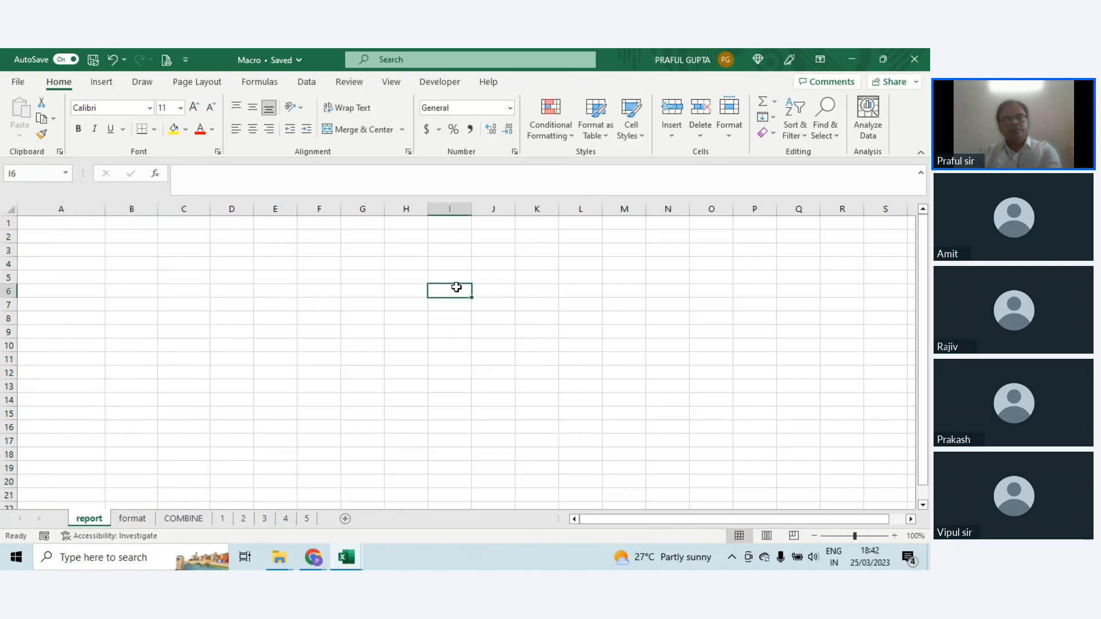
Step: Run the report1 macro with cell A1 of the format sheet selected
click(129, 517)
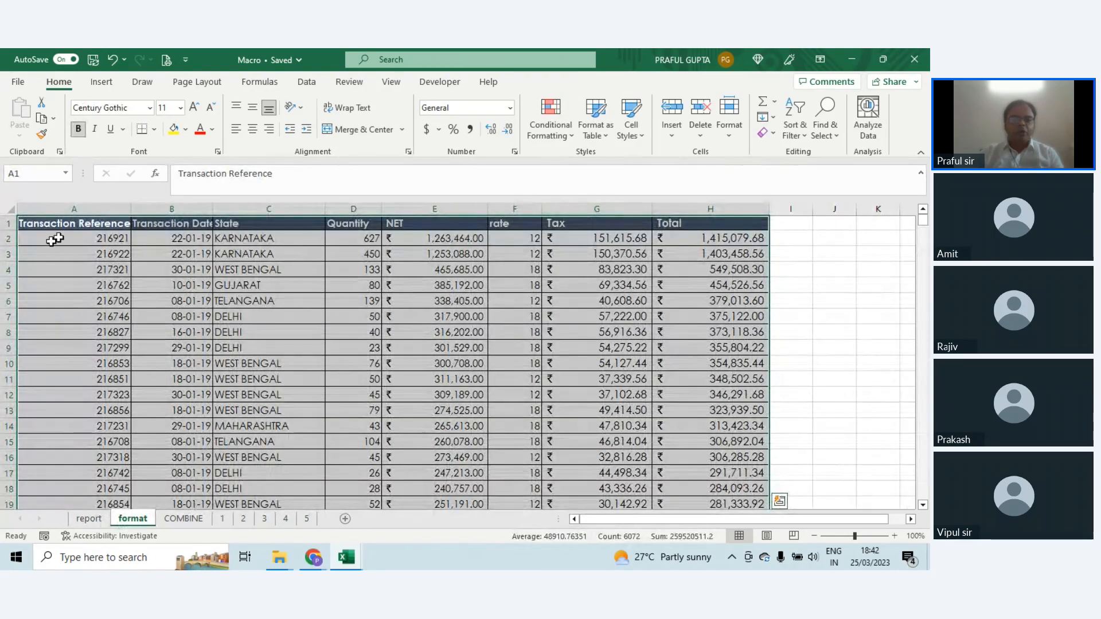
click(86, 265)
click(119, 225)
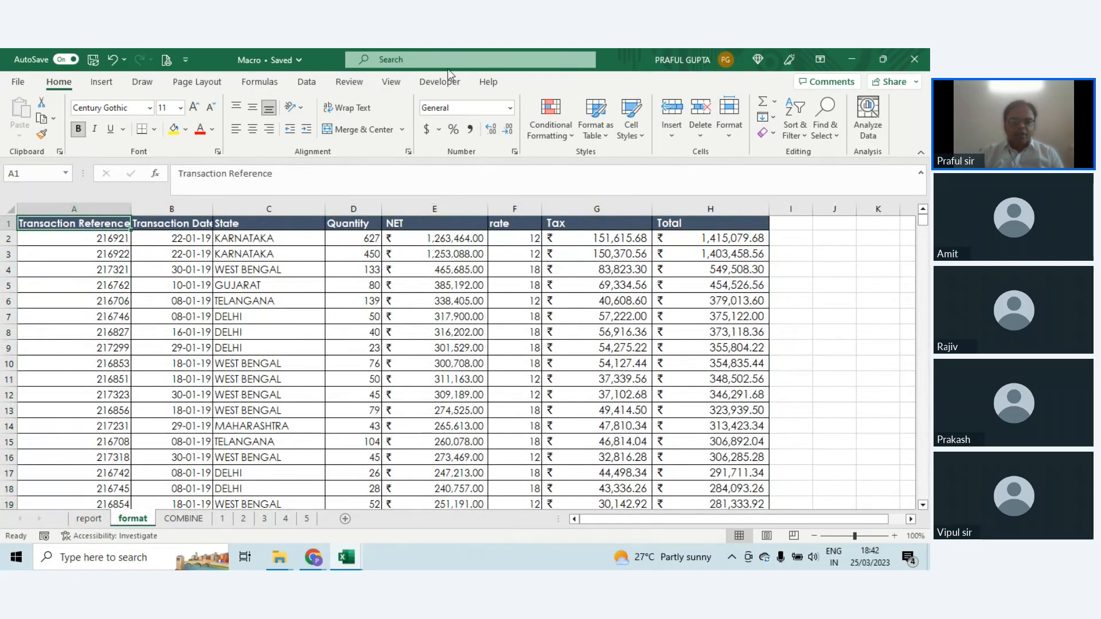
click(423, 85)
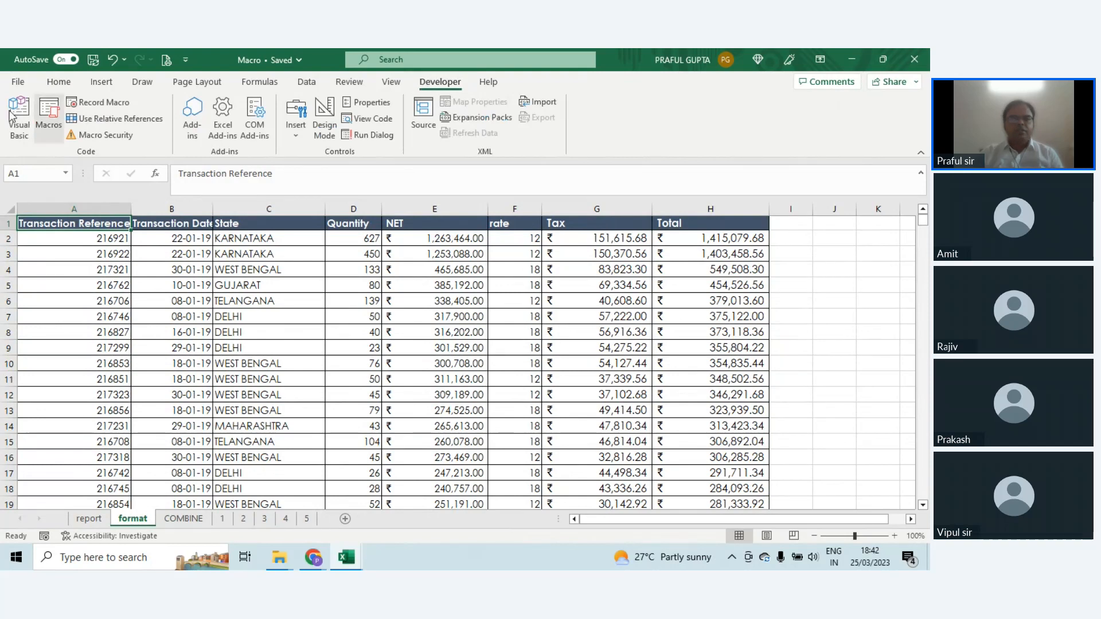
click(51, 110)
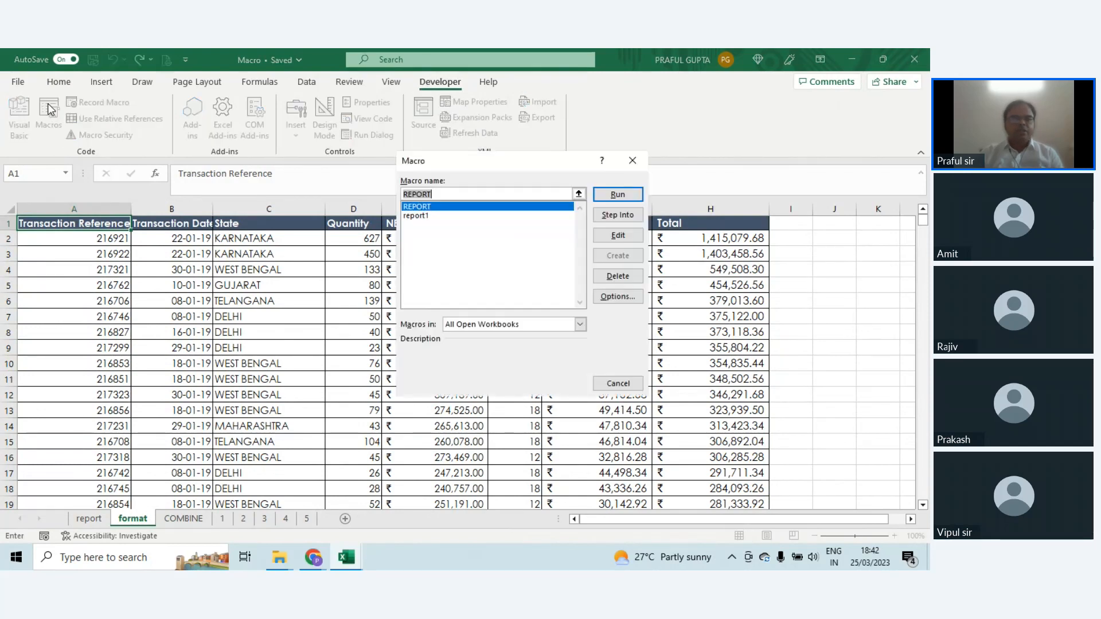
click(419, 216)
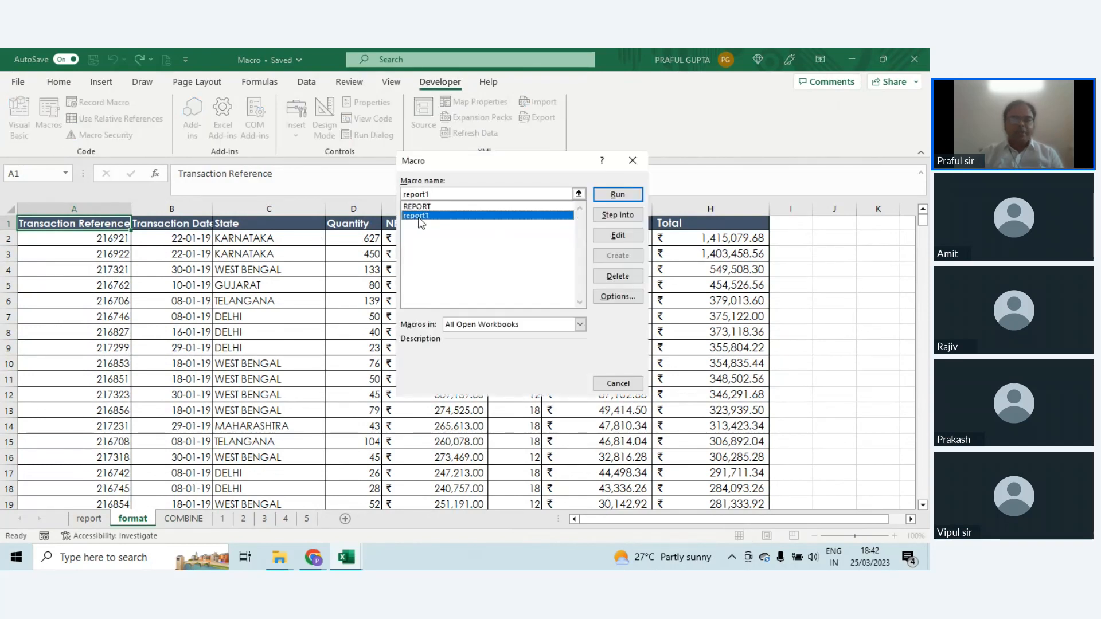
click(619, 195)
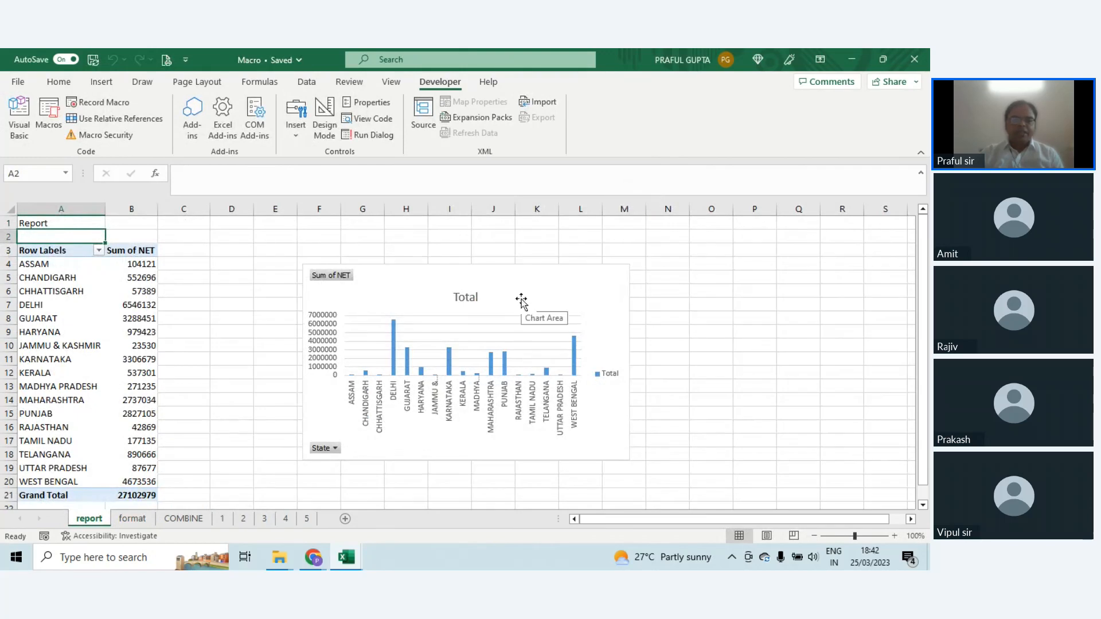
Step: Clear the format sheet's transaction data from row 11 down to the last row, and select the remaining totals in H2:H10
click(132, 518)
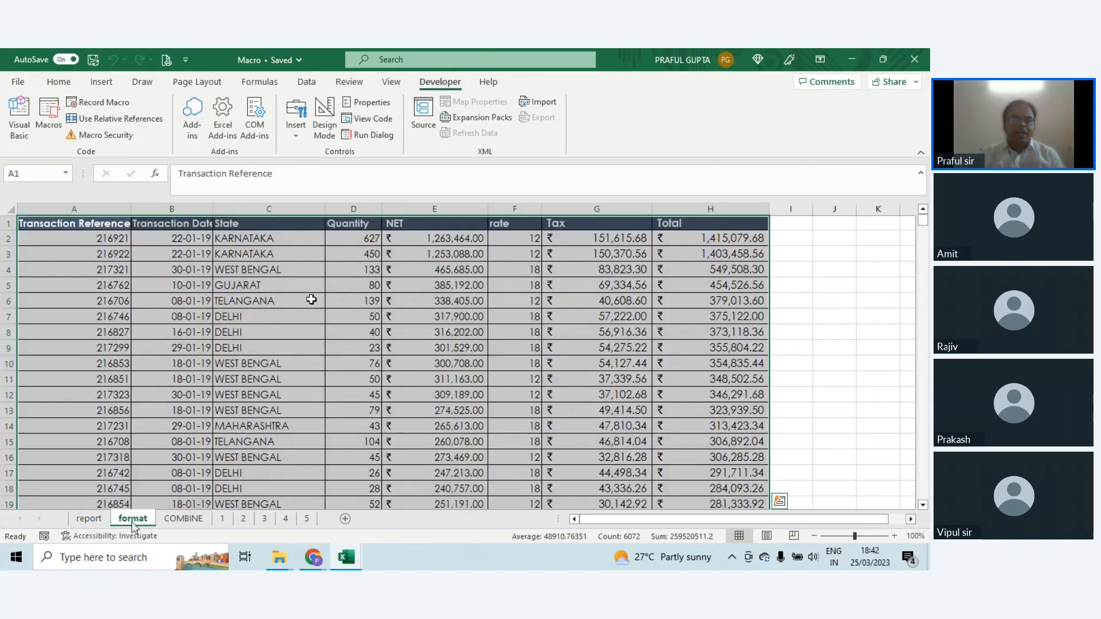
click(56, 335)
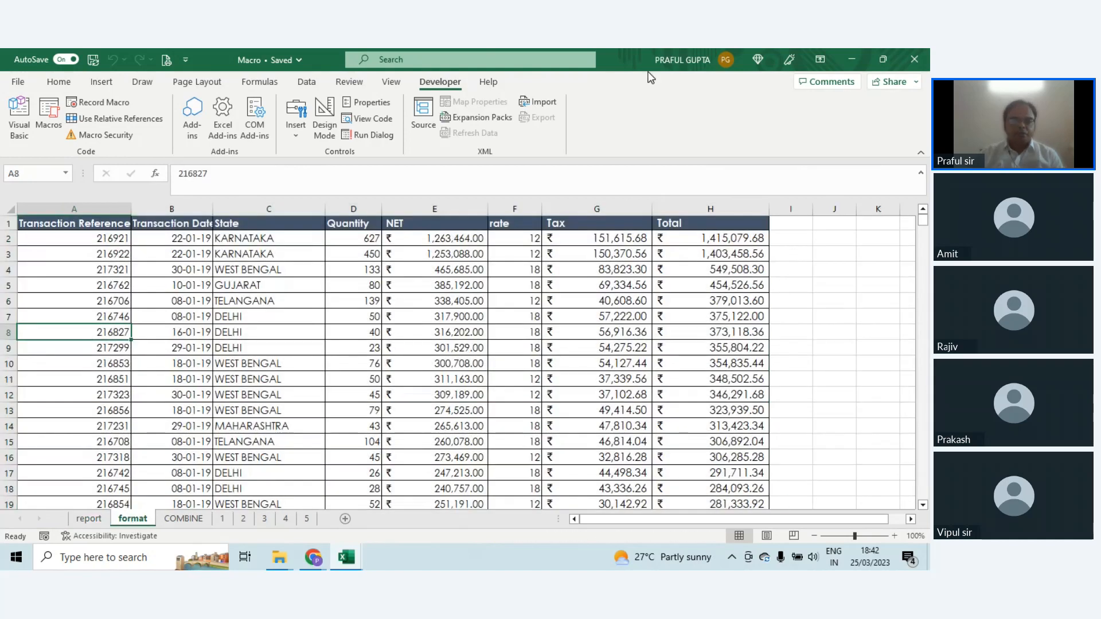
key(Down)
key(Down)
key(Down)
key(Down)
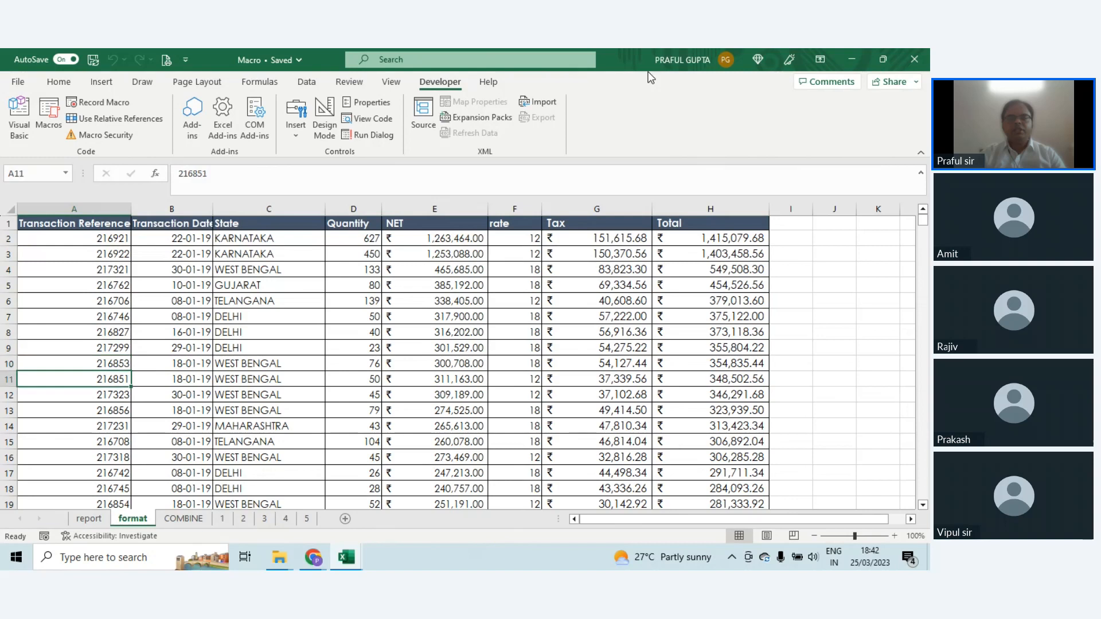
key(Up)
key(Up)
key(Up)
key(Up)
key(Up)
key(Up)
key(Up)
key(Up)
key(Up)
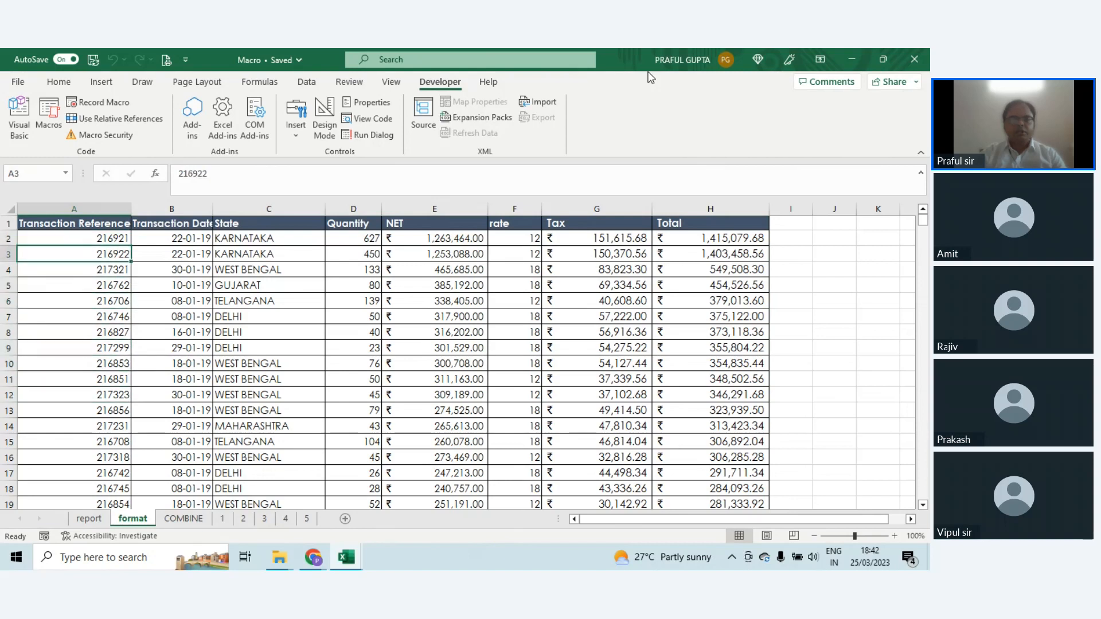
key(Down)
key(Down)
key(Down)
key(Down)
key(Down)
key(Down)
key(Down)
key(Down)
key(shift+Right)
key(shift+Right)
key(shift+Right)
key(shift+Right)
key(shift+Right)
key(shift+Right)
key(shift+Right)
key(shift+Right)
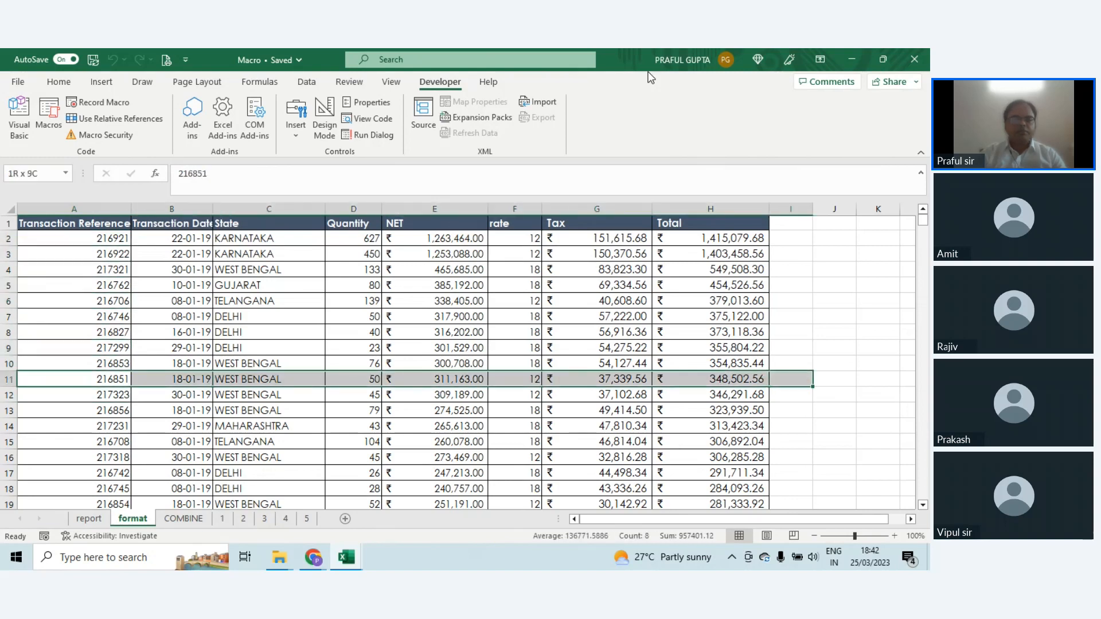
key(shift+Left)
key(ctrl+shift+Down)
key(Delete)
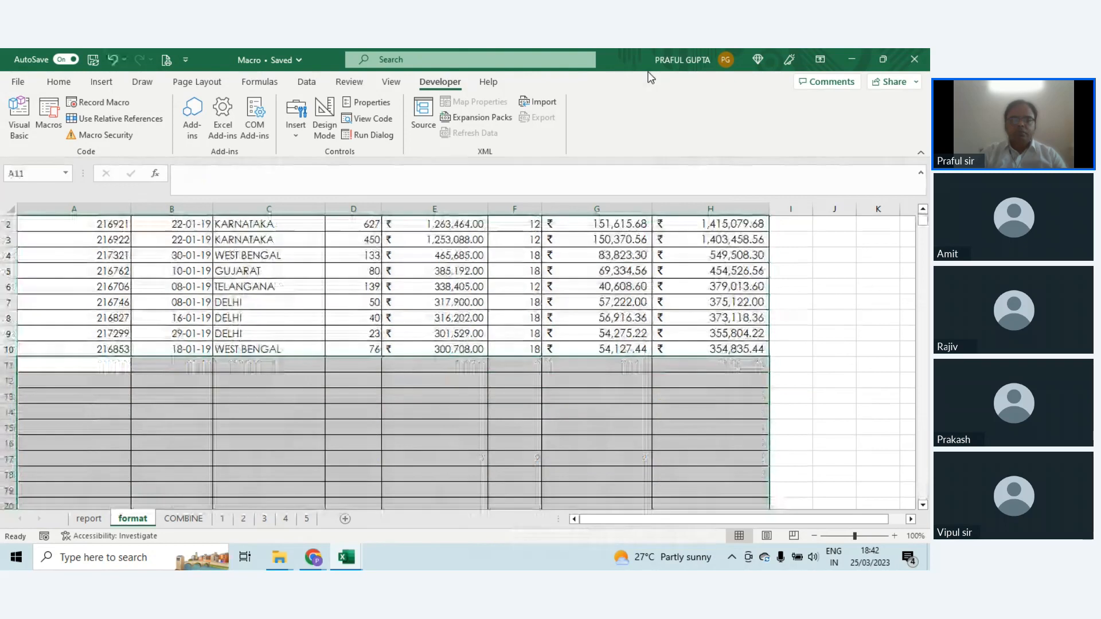
scroll(729, 253, up, 1)
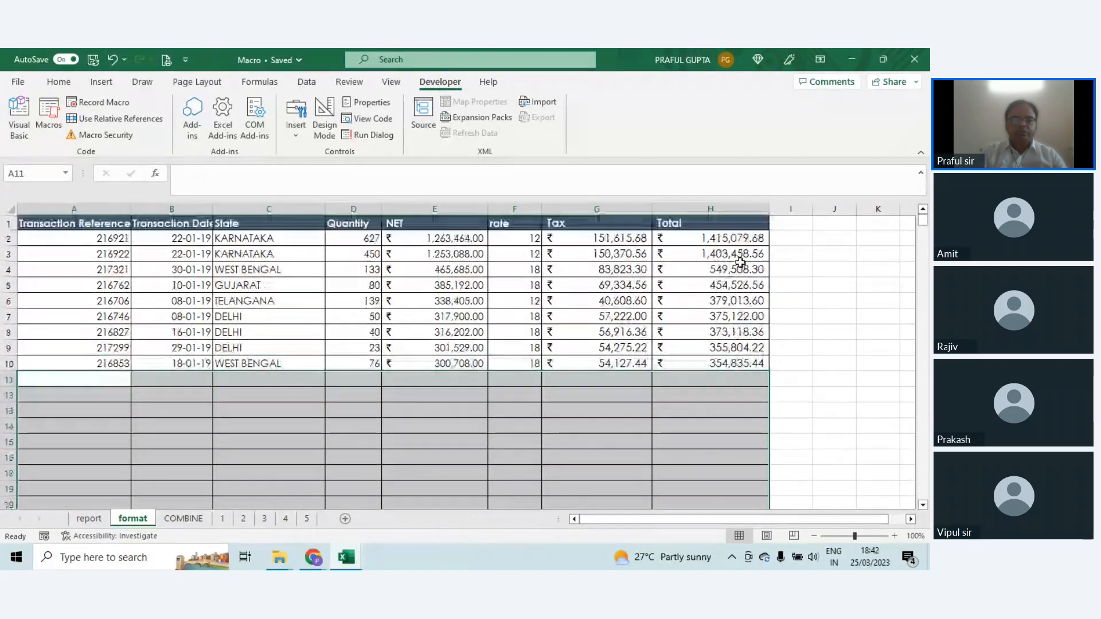
drag(728, 238, 718, 364)
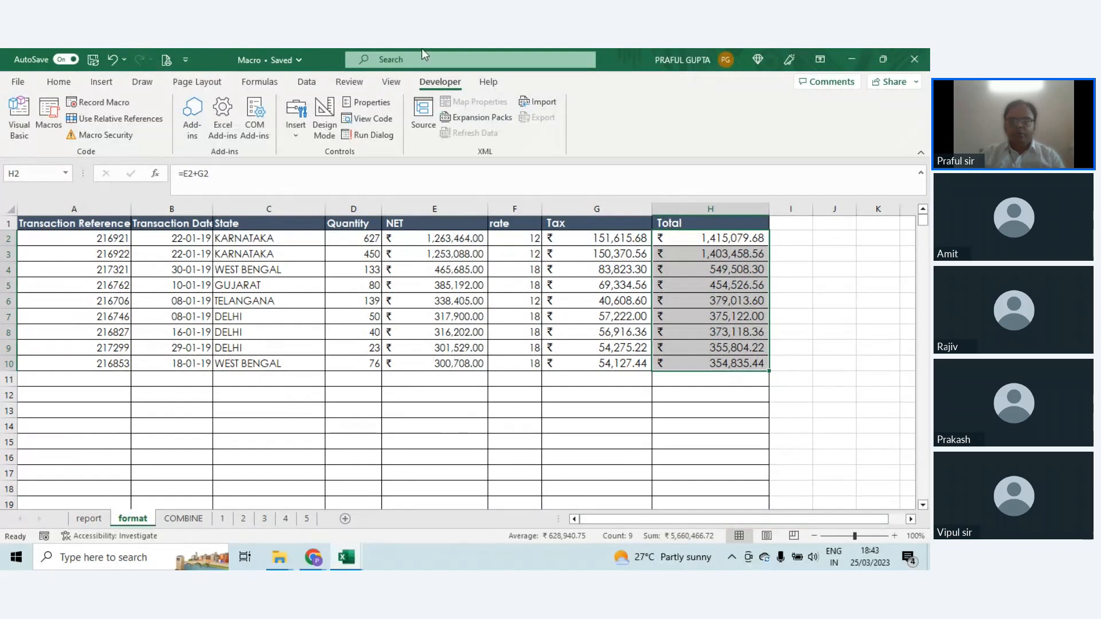
Step: Clear the macro-generated title and PivotTable from A1:C21 on the report sheet
click(89, 519)
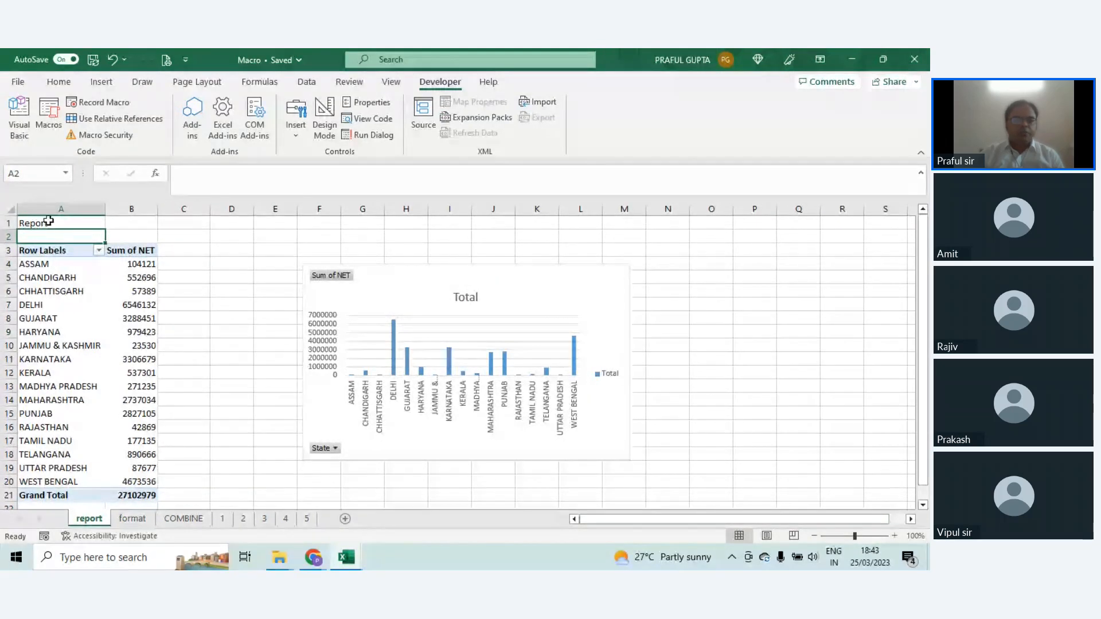
drag(46, 223, 175, 500)
key(Delete)
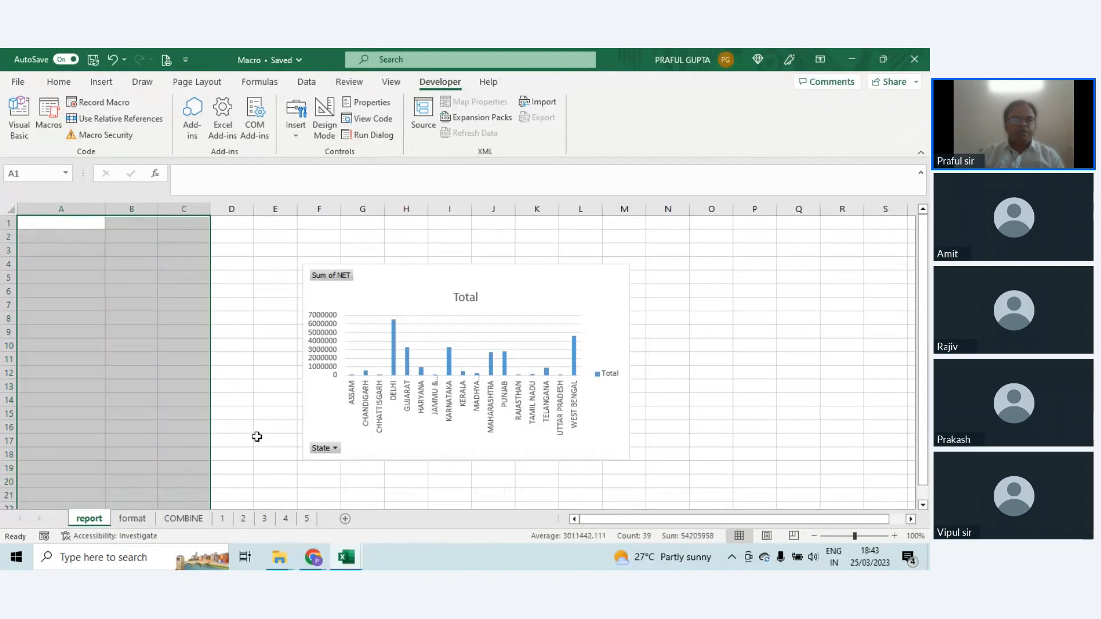
Step: Delete the macro-generated chart from the report sheet
click(398, 274)
key(Delete)
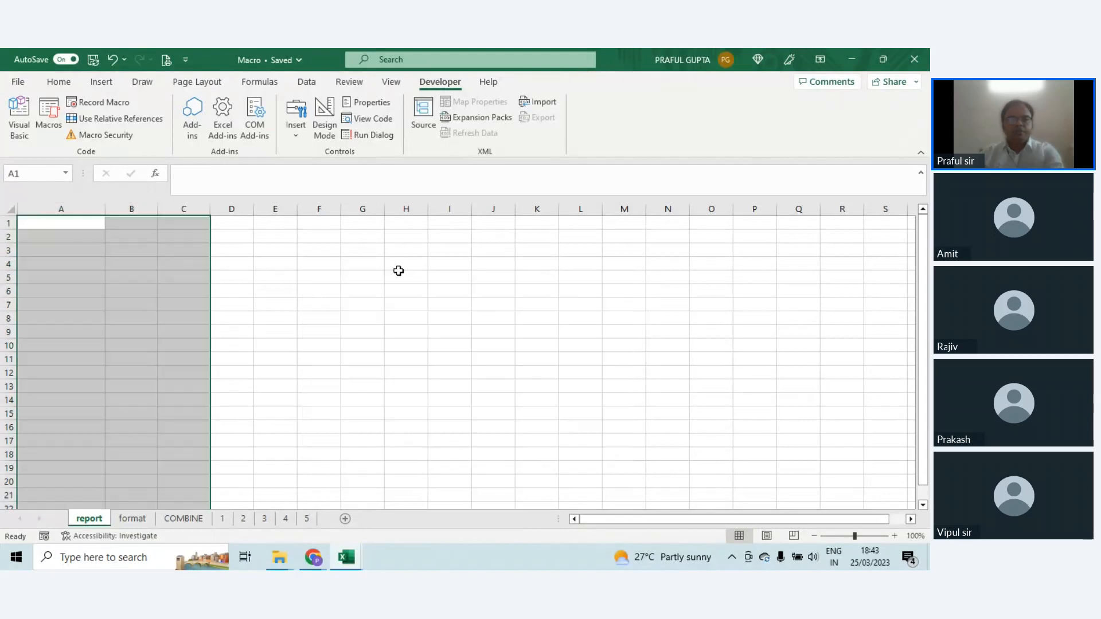
click(371, 295)
Step: Run the report1 macro with cell A3 of the format sheet selected
click(133, 518)
click(63, 253)
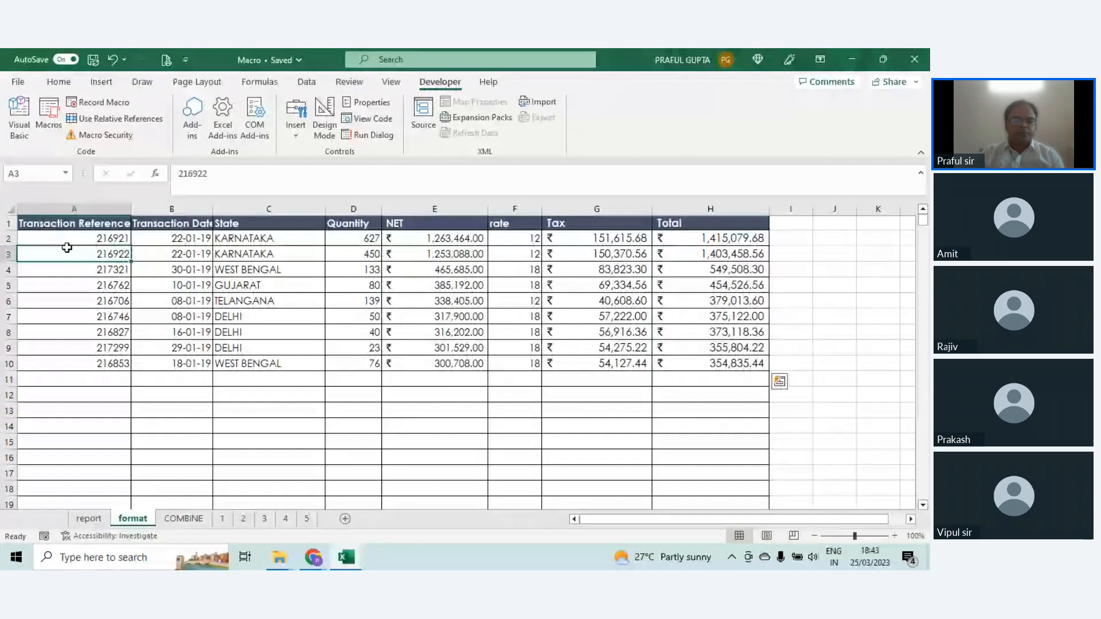
click(48, 114)
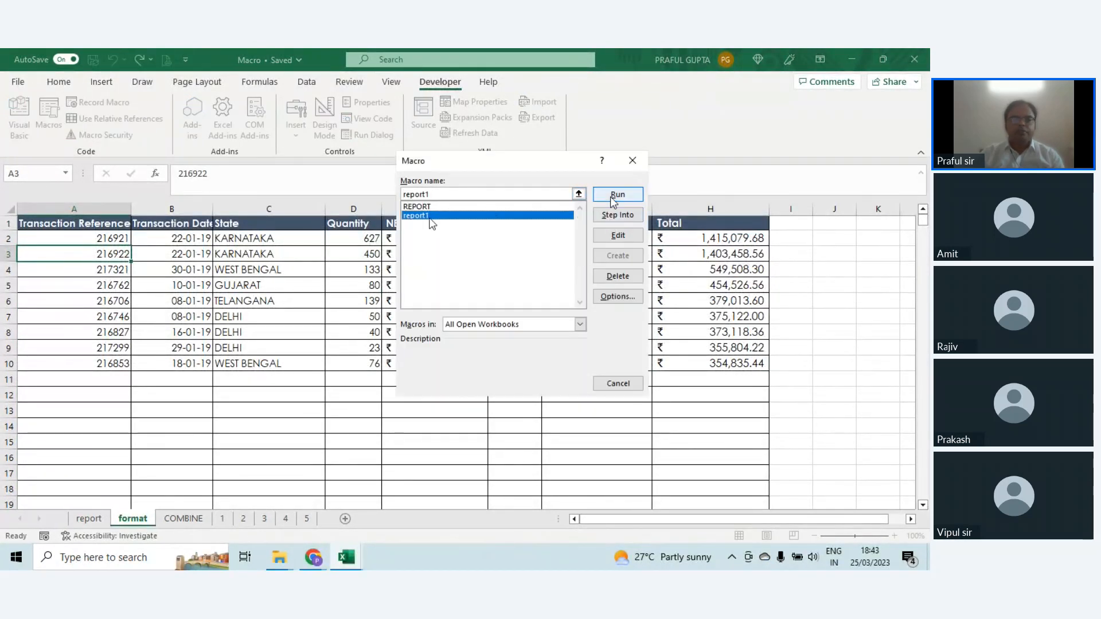
click(614, 196)
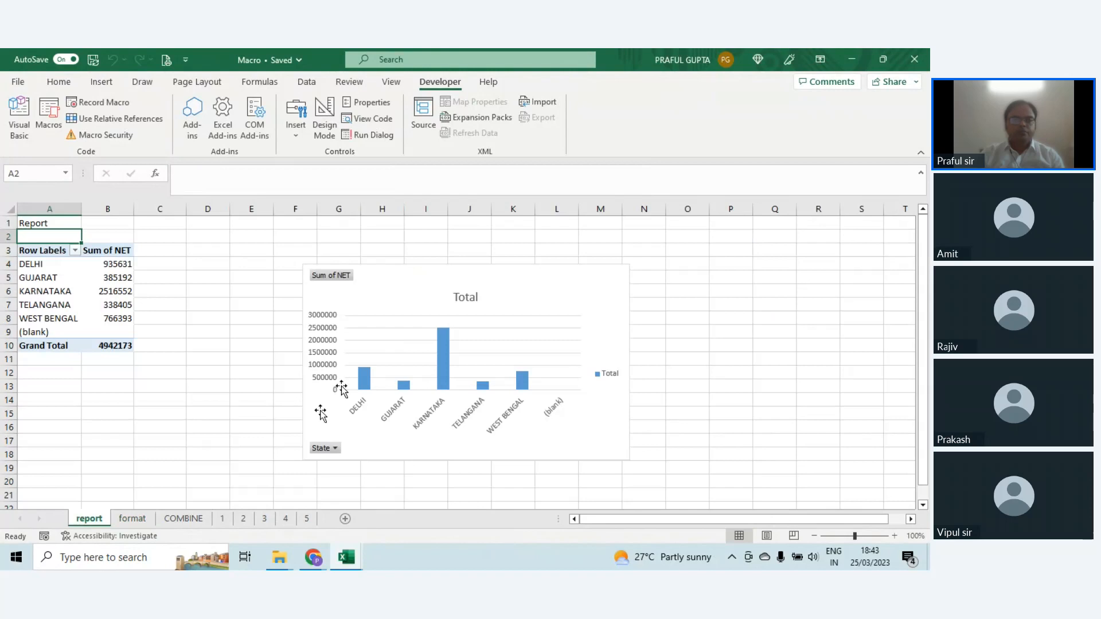
Step: Move the chart on the report sheet up and closer to the PivotTable, leaving it deselected
click(124, 330)
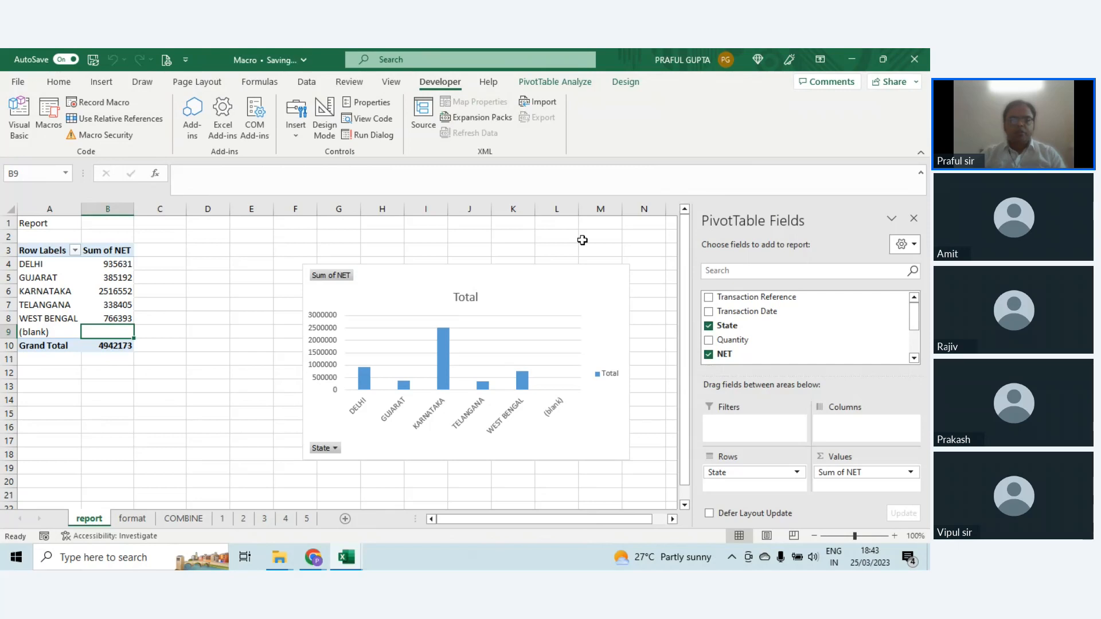
click(223, 321)
drag(443, 299, 383, 269)
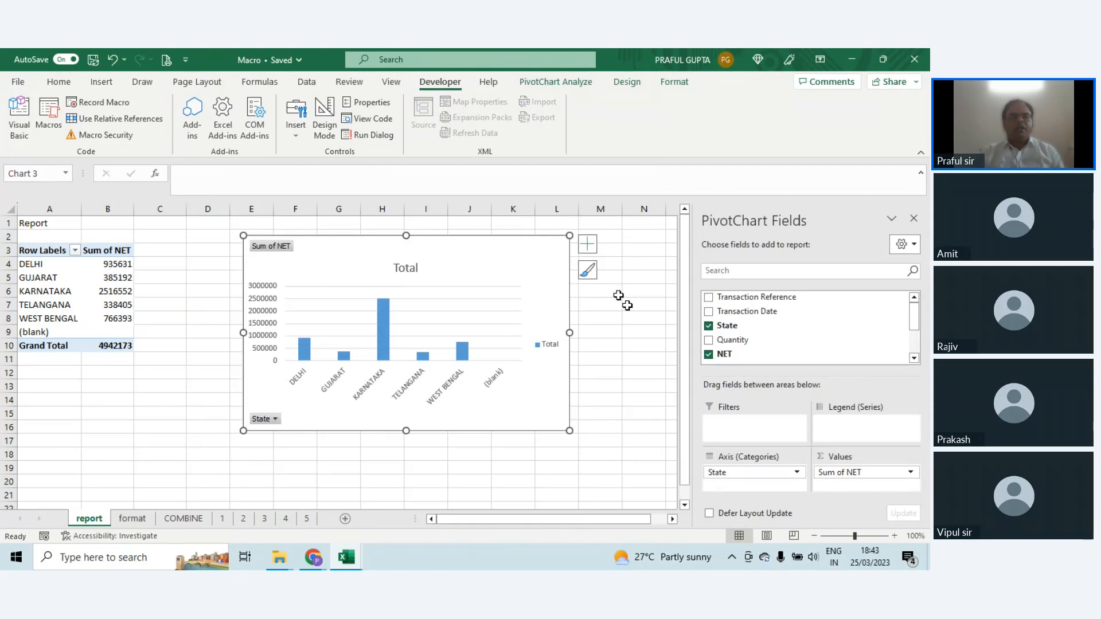
click(626, 305)
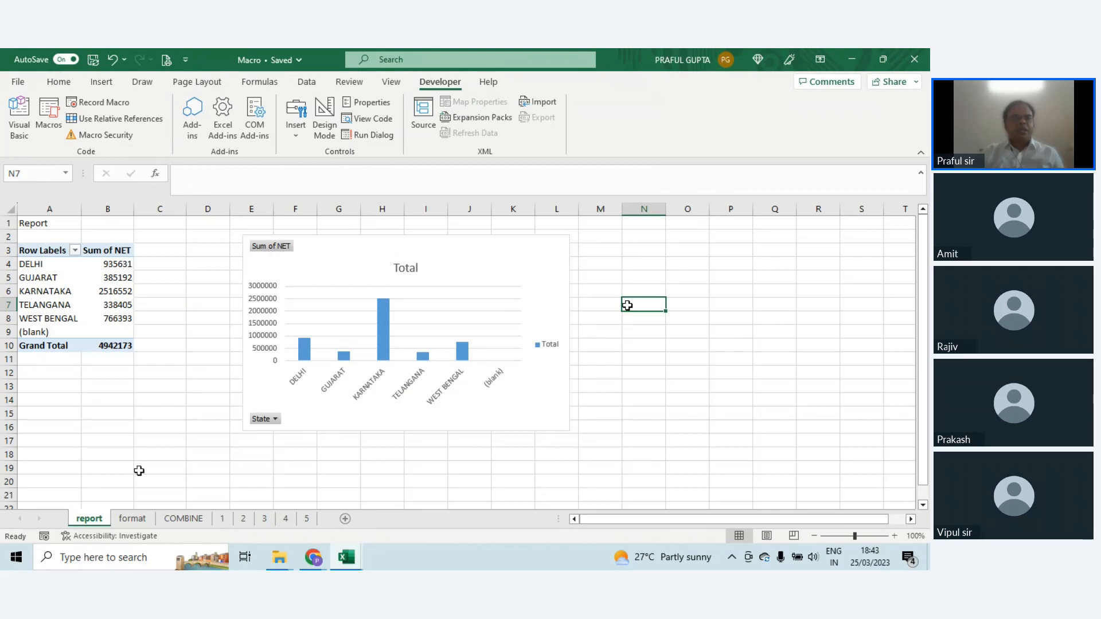
Step: Examine the COMBINE sheet and the data rows on sheets 1 to 5
click(179, 519)
click(222, 518)
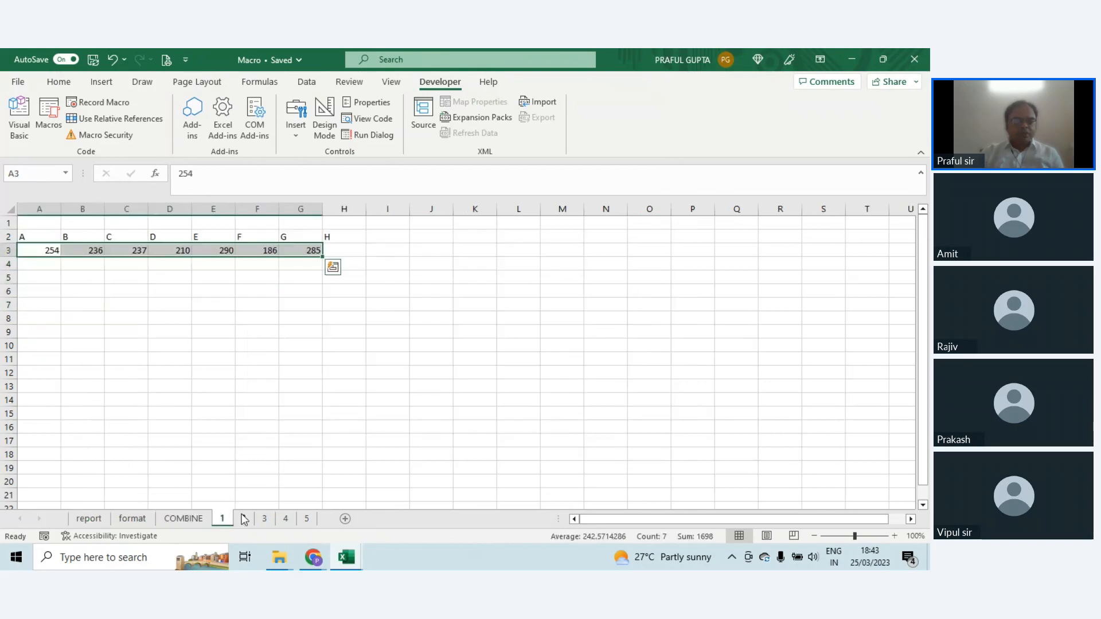
click(243, 518)
click(264, 518)
click(285, 518)
click(307, 518)
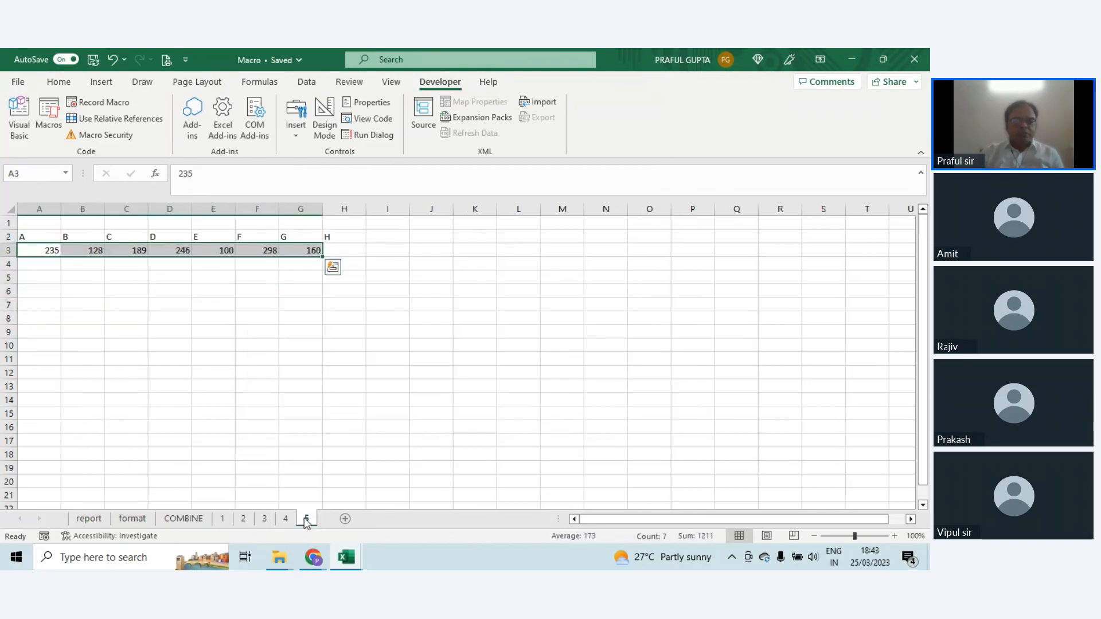
click(184, 518)
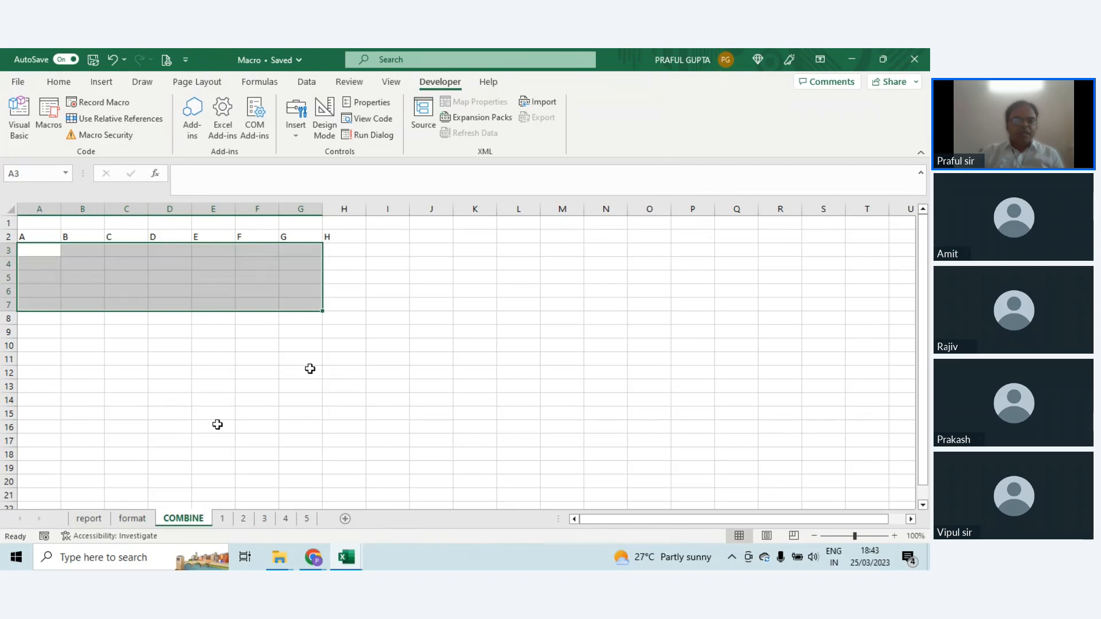
click(274, 385)
click(222, 518)
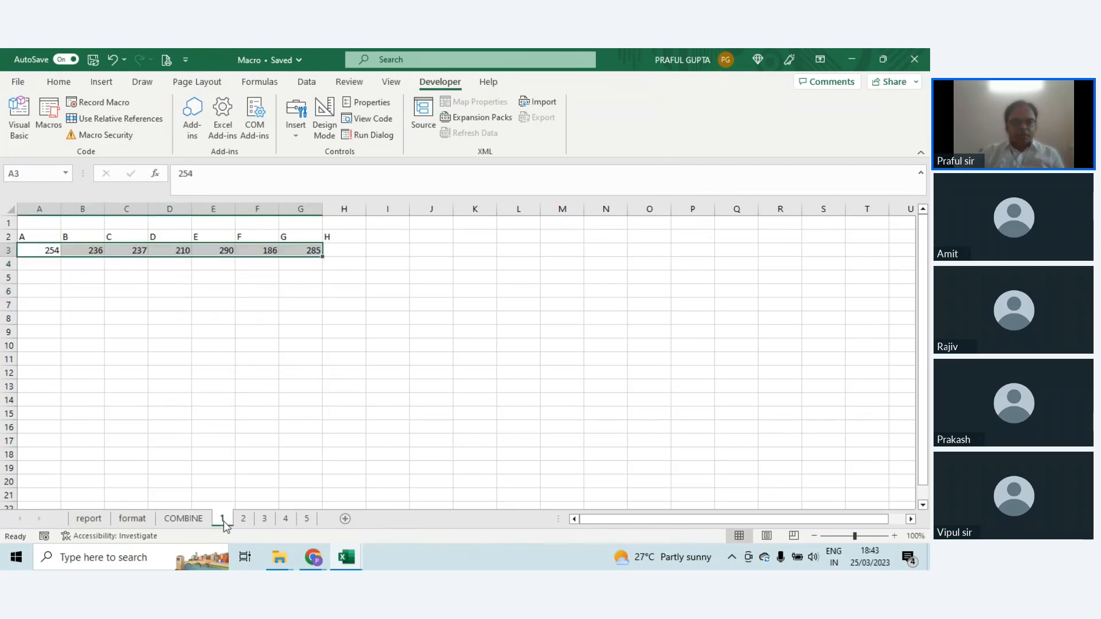
click(243, 519)
click(265, 519)
click(285, 519)
click(309, 519)
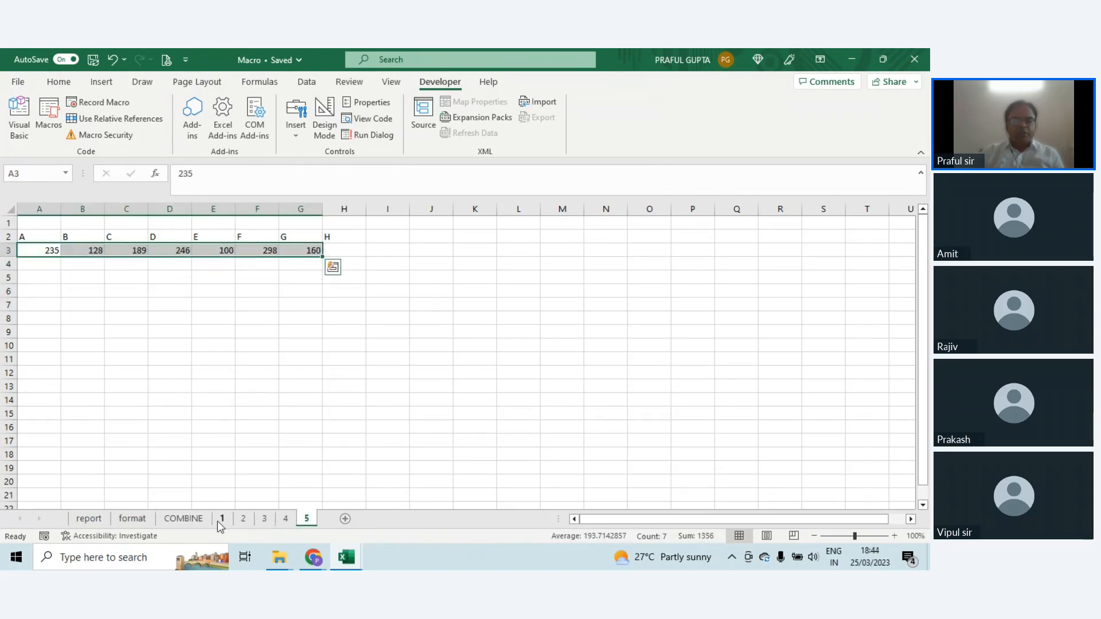
click(199, 522)
Step: Start recording a macro named combine1, stored in This Workbook, with cell A3 of the COMBINE sheet selected
click(49, 251)
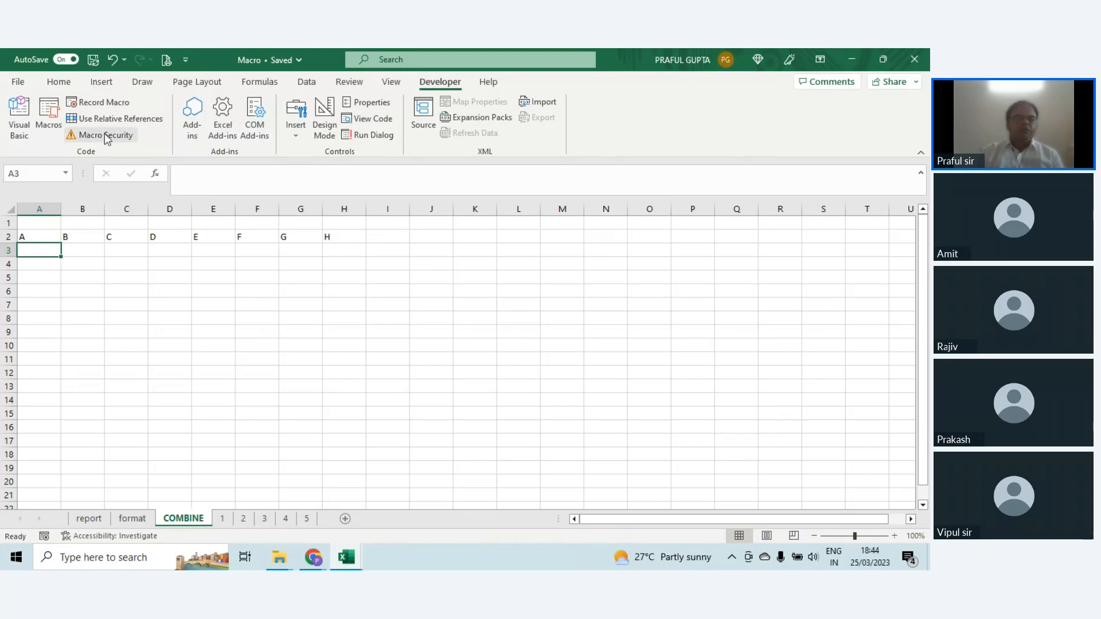
click(105, 103)
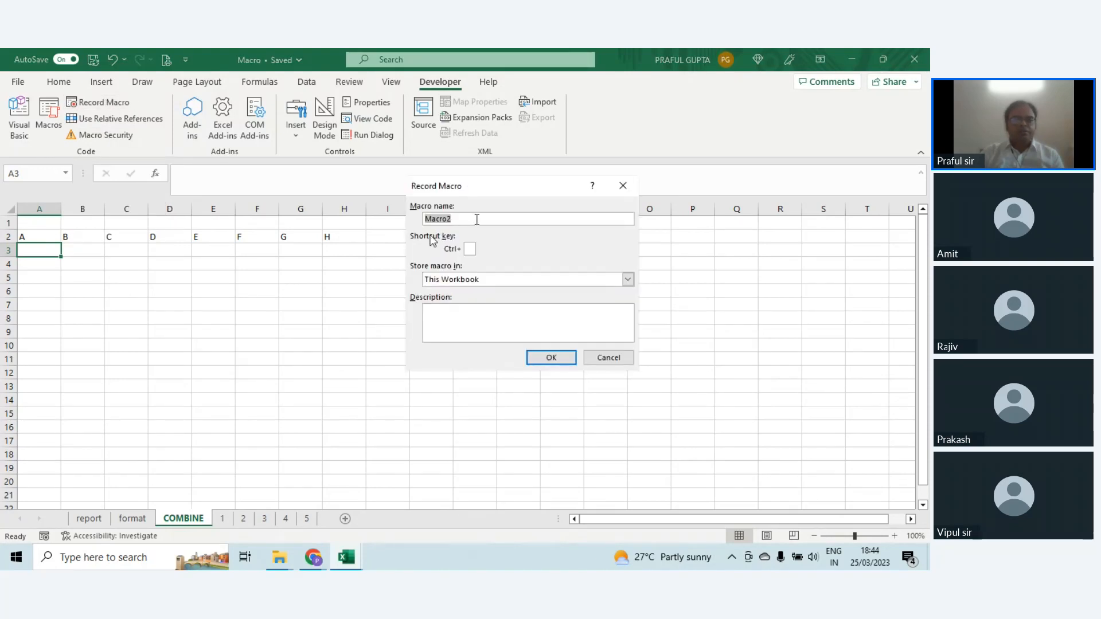
text(combine)
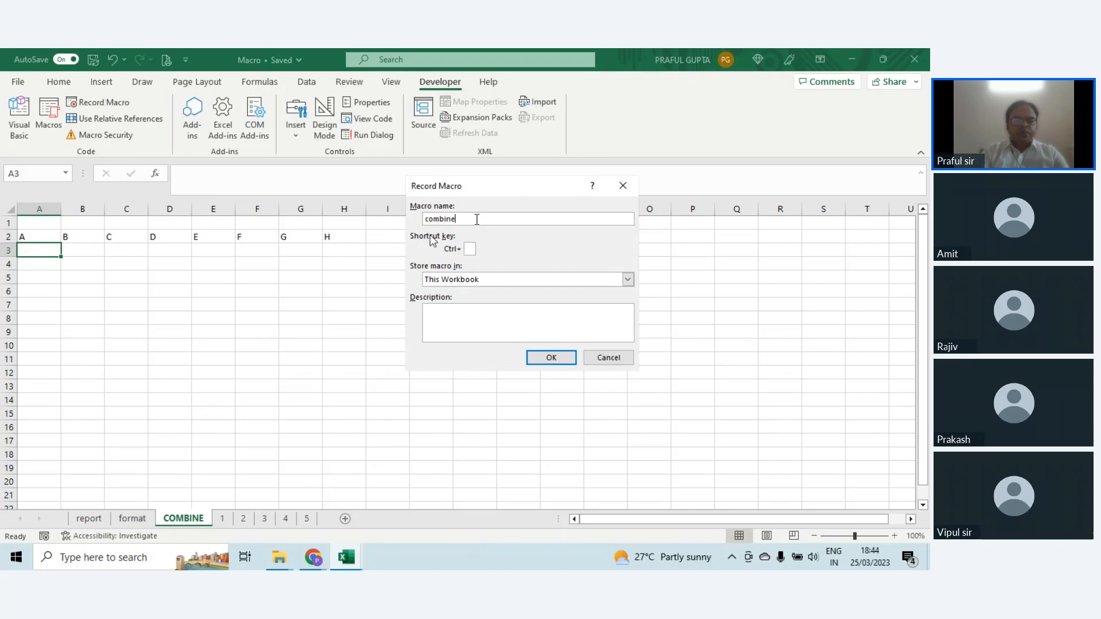
text(1)
key(Tab)
key(Tab)
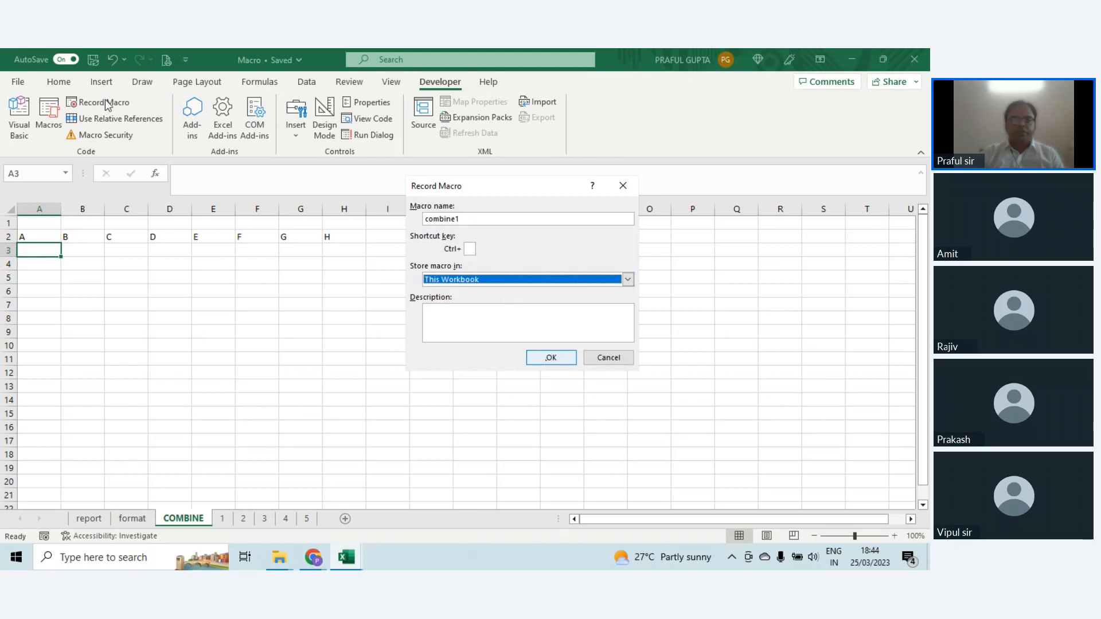
key(Return)
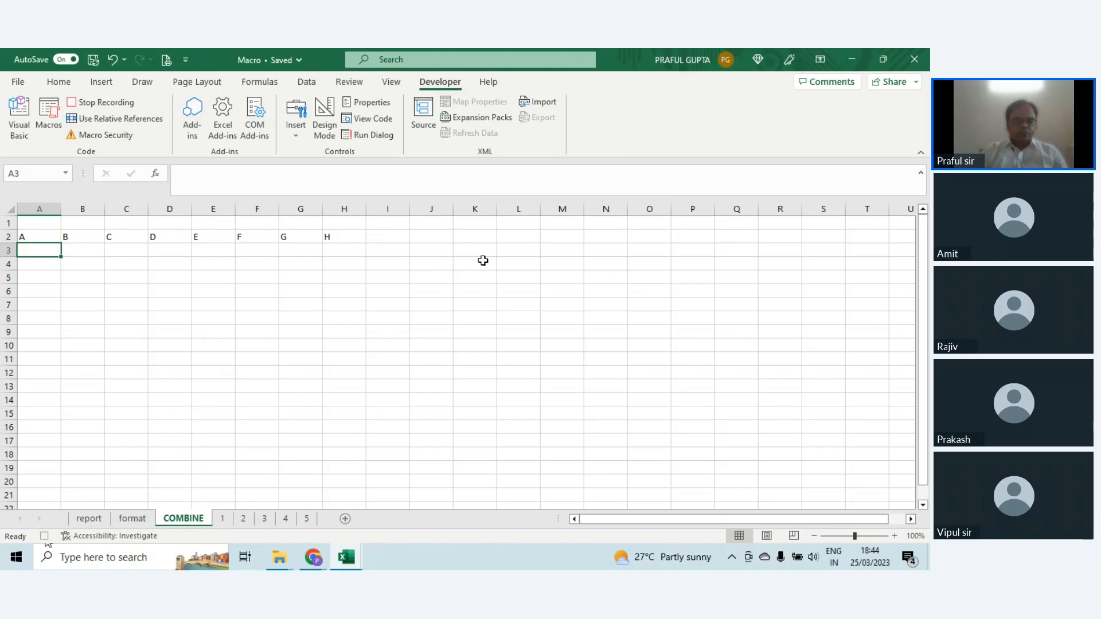
Step: Copy the data row A3:G3 from sheet 1 and paste it at A3 of the COMBINE sheet
click(221, 518)
key(Up)
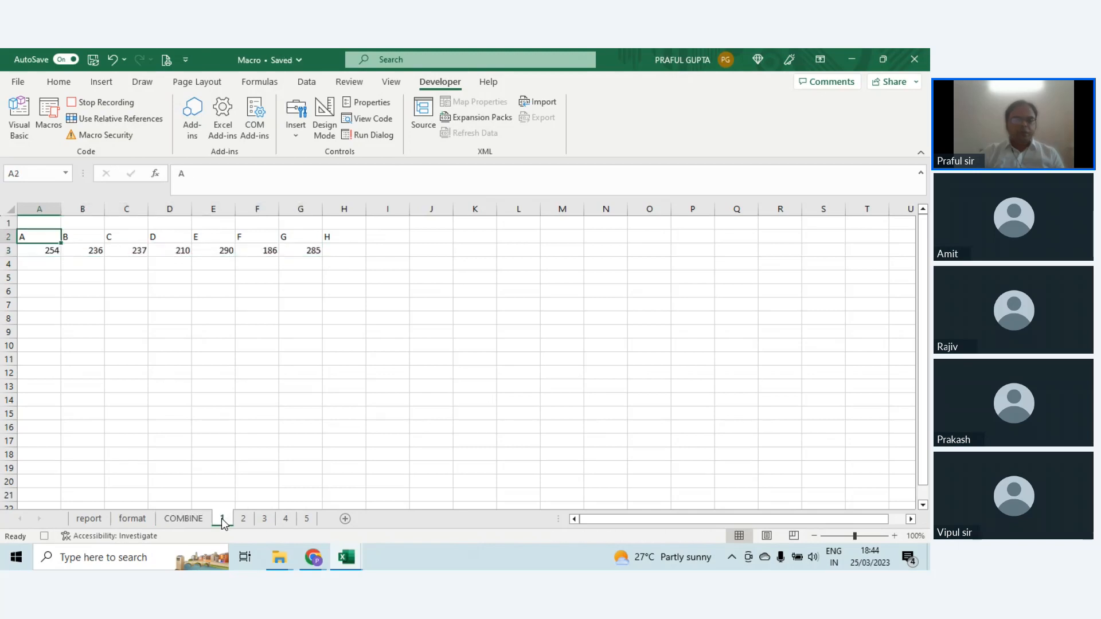
key(Down)
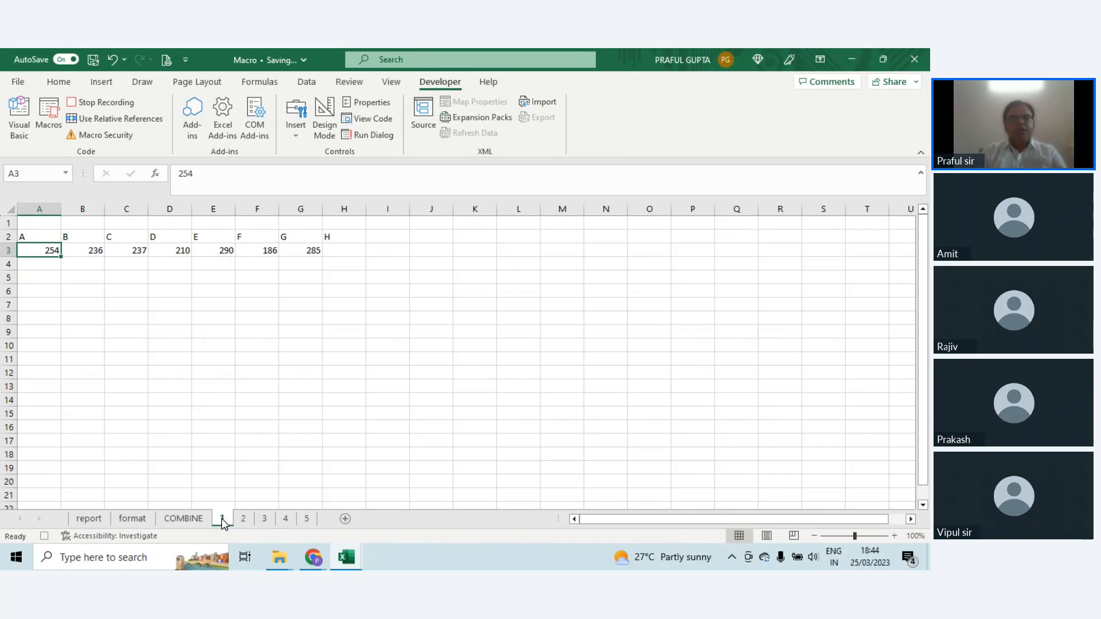
key(Up)
key(Up)
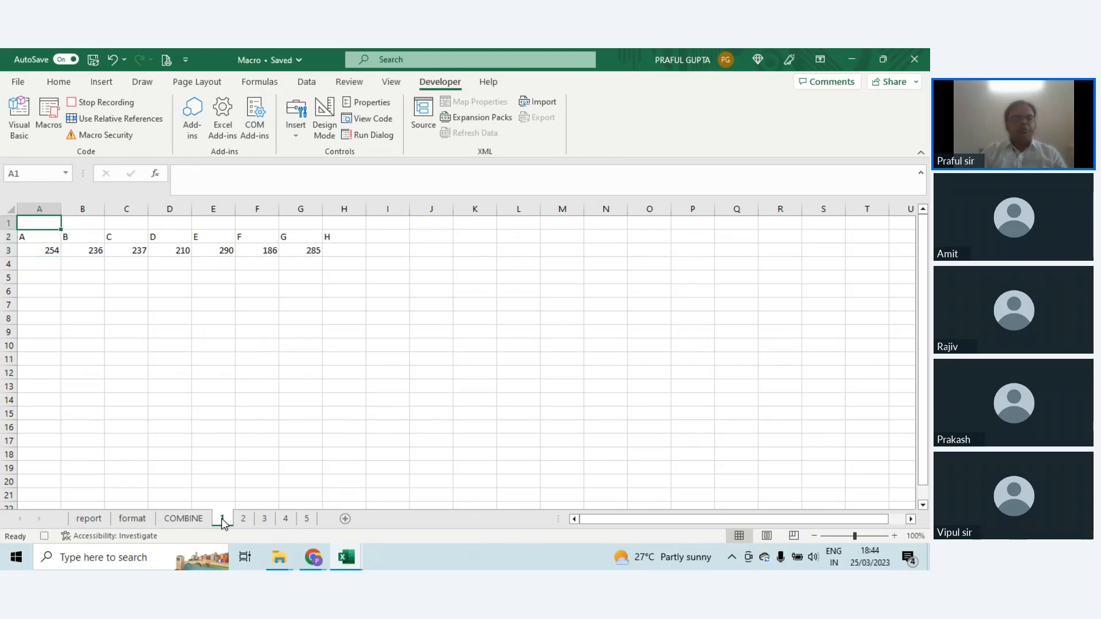
key(Down)
key(Down)
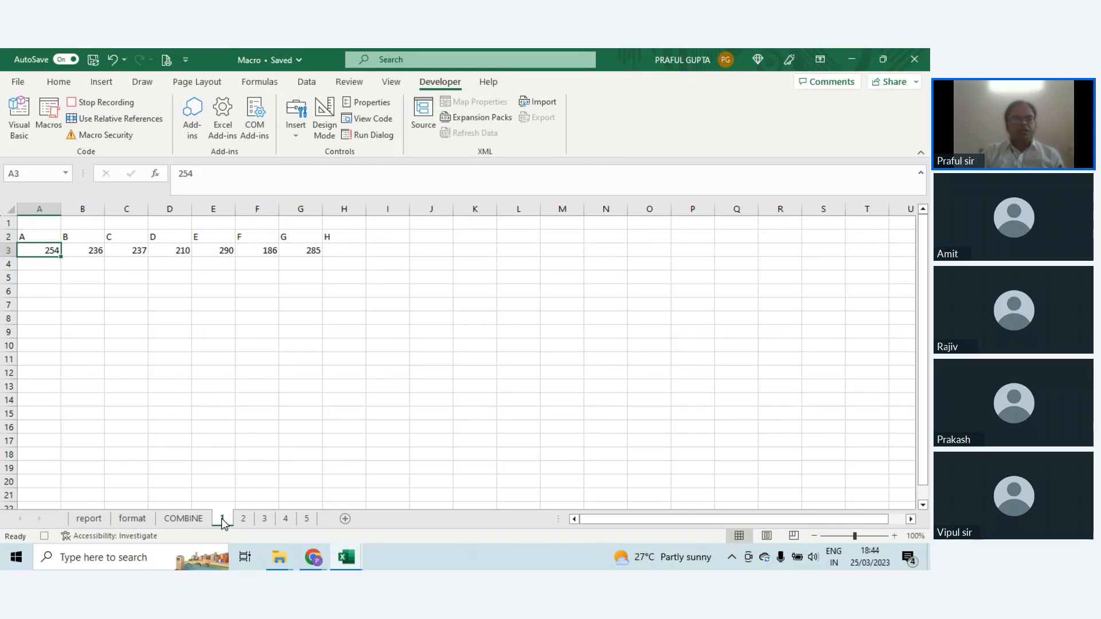
key(ctrl+shift+Right)
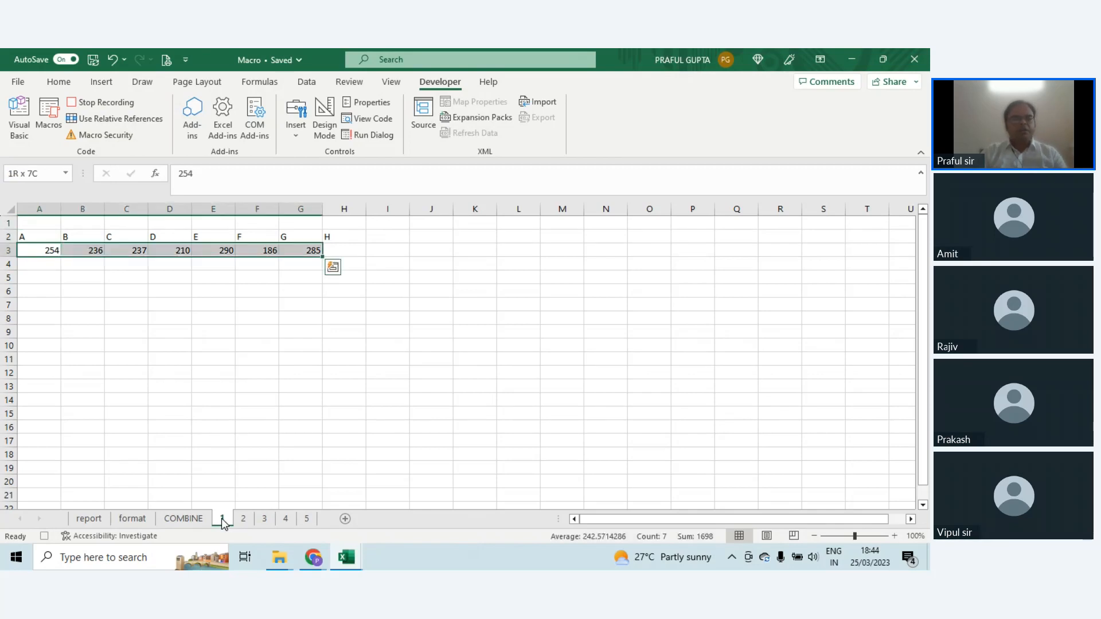
key(ctrl+c)
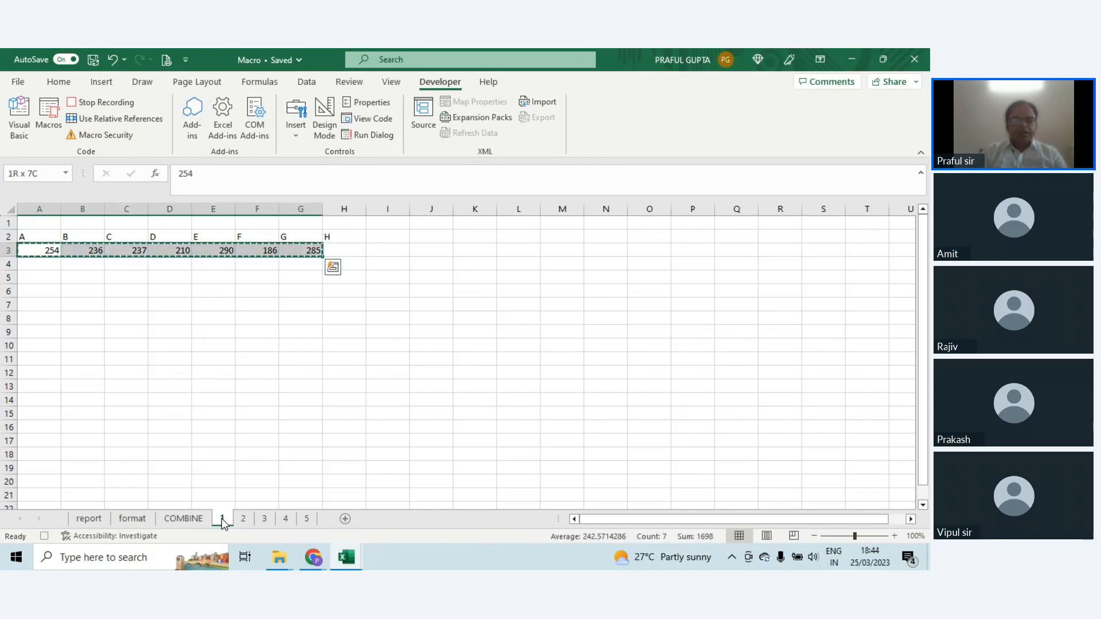
click(195, 519)
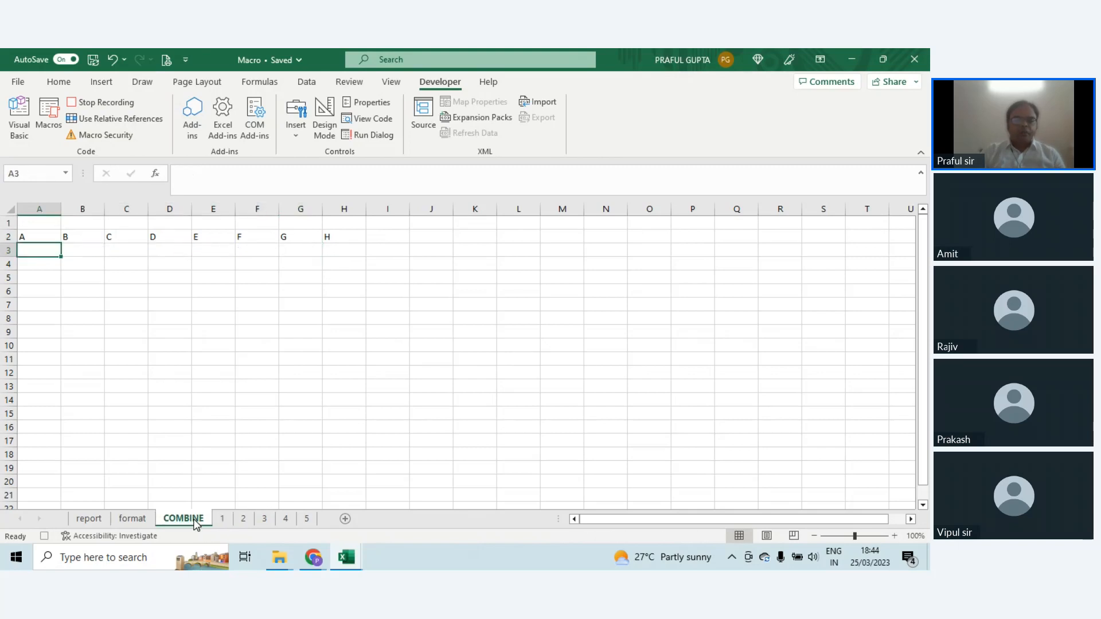
key(ctrl+v)
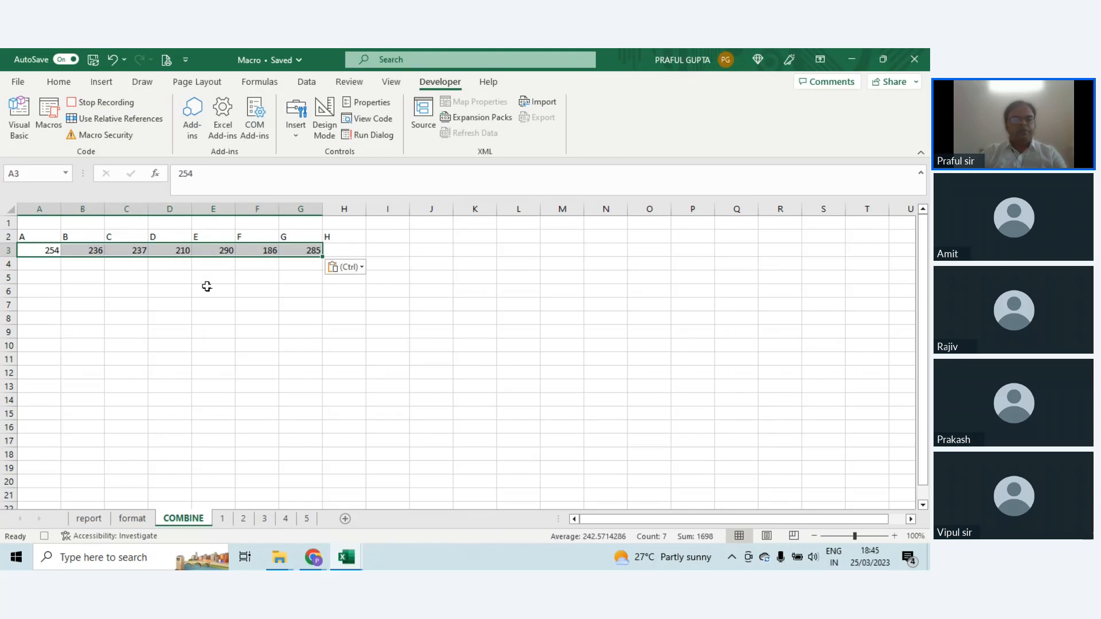
Step: Copy the data row A3:G3 from sheet 2 and paste it at A4 of the COMBINE sheet
click(243, 519)
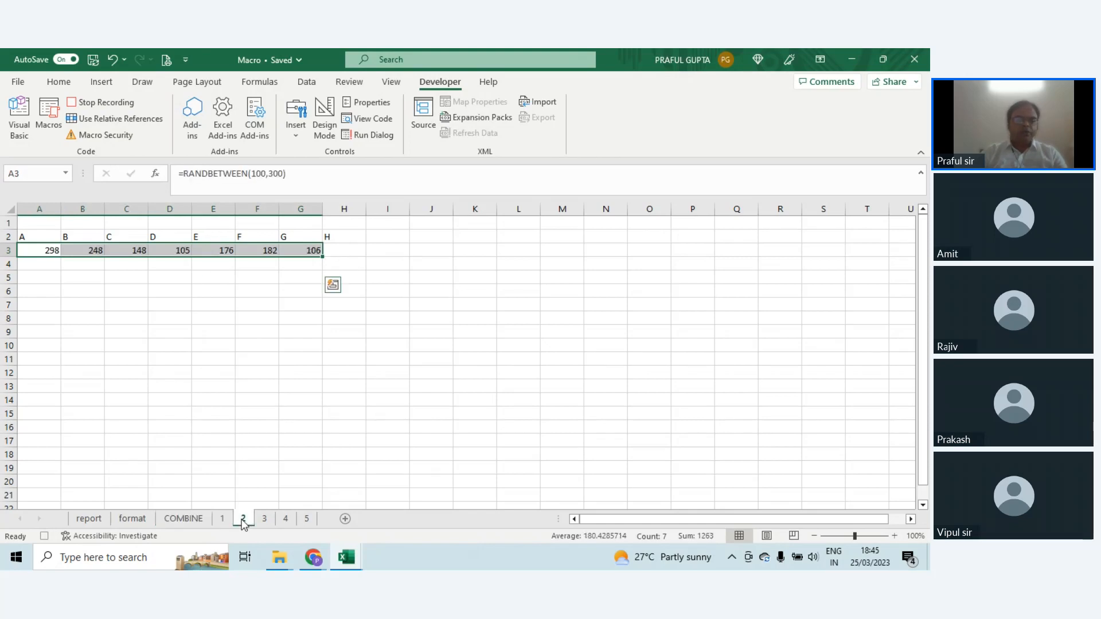
key(ctrl+Home)
key(Down)
key(Down)
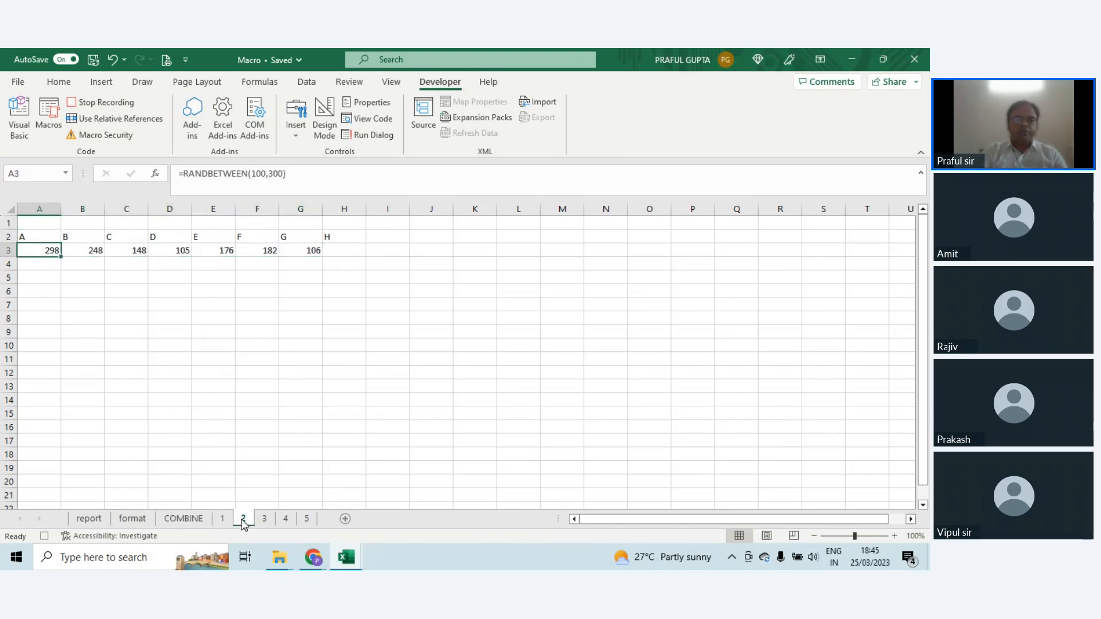
key(ctrl+shift+Right)
key(ctrl+c)
key(ctrl+Page_Up)
key(ctrl+Page_Up)
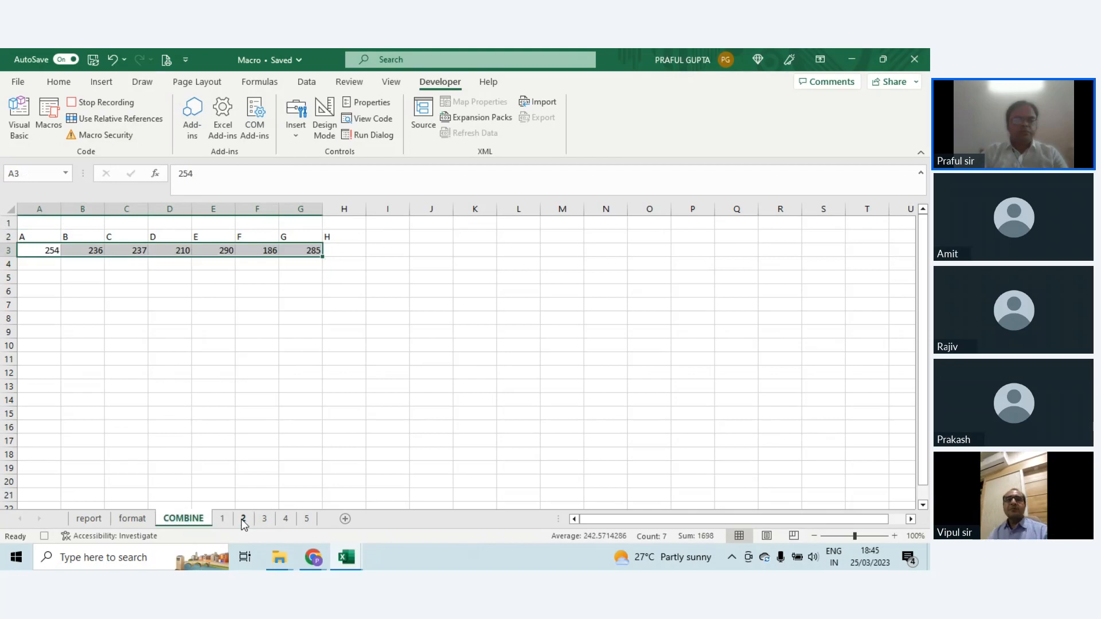
key(Down)
key(ctrl+v)
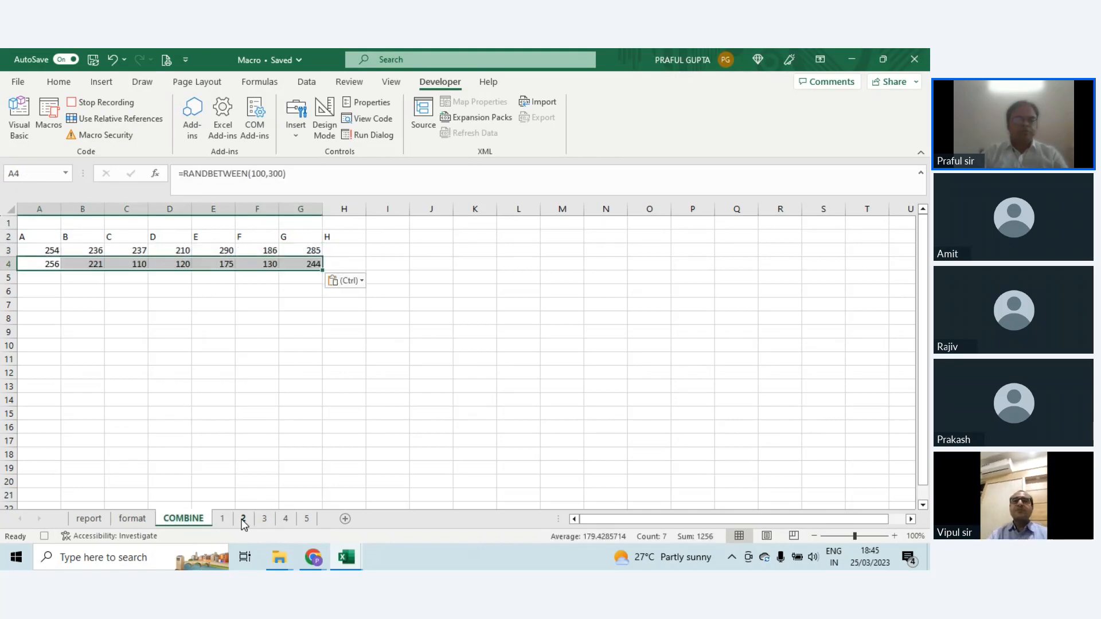
Step: Copy the data row A3:G3 from sheet 3 and paste it at A5 of the COMBINE sheet
click(265, 520)
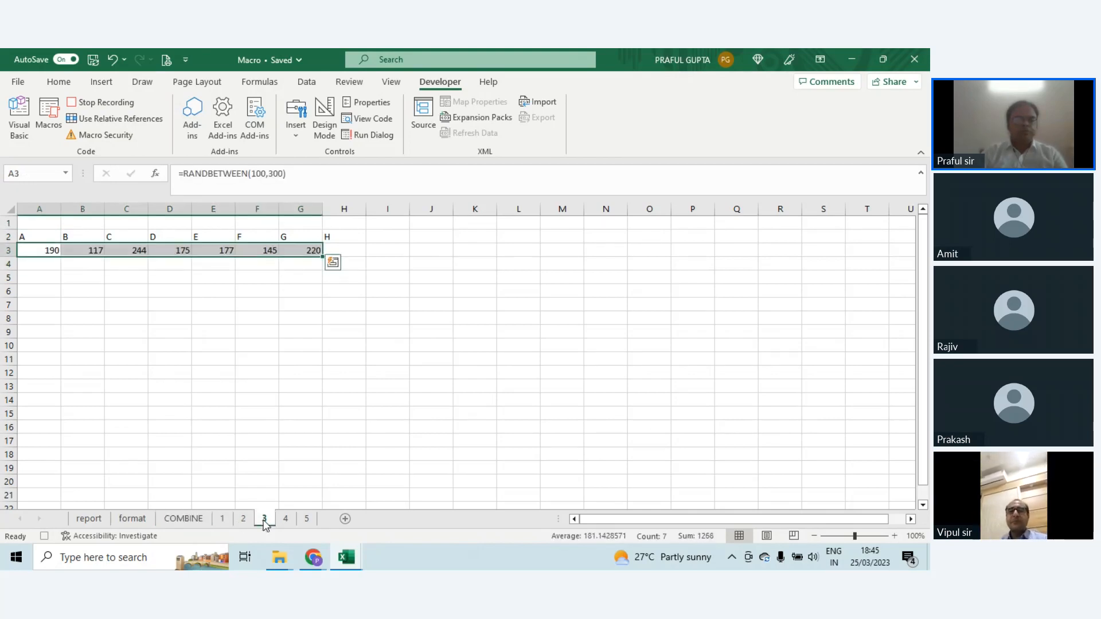
key(Up)
key(Up)
key(Down)
key(Down)
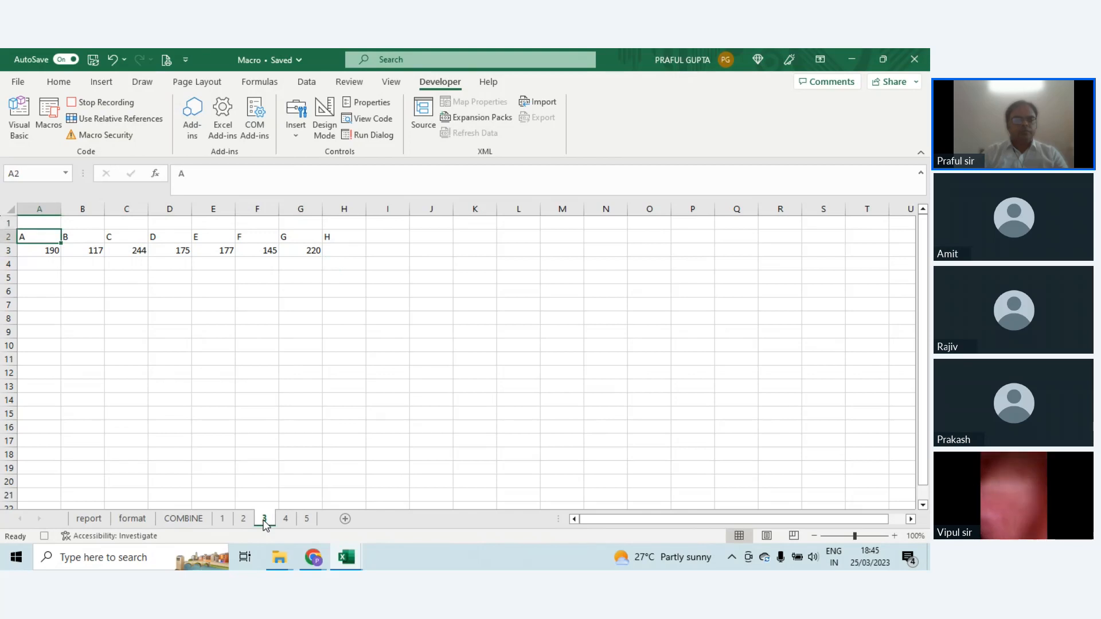
key(ctrl+shift+Right)
key(ctrl+c)
key(ctrl+Page_Up)
key(ctrl+Page_Up)
key(ctrl+Page_Up)
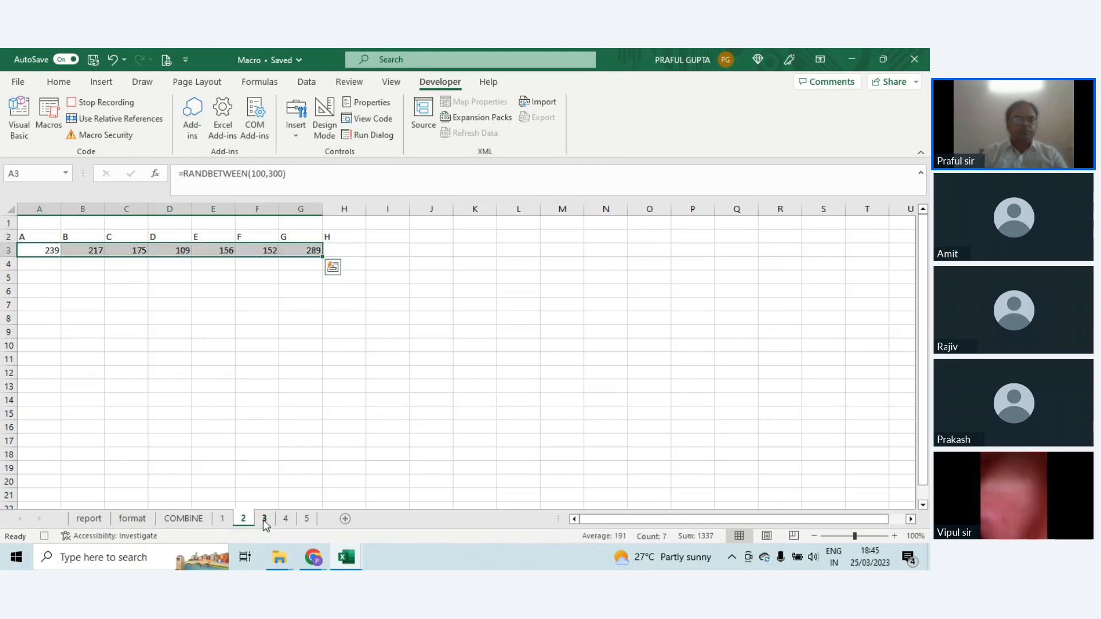
key(Down)
key(ctrl+v)
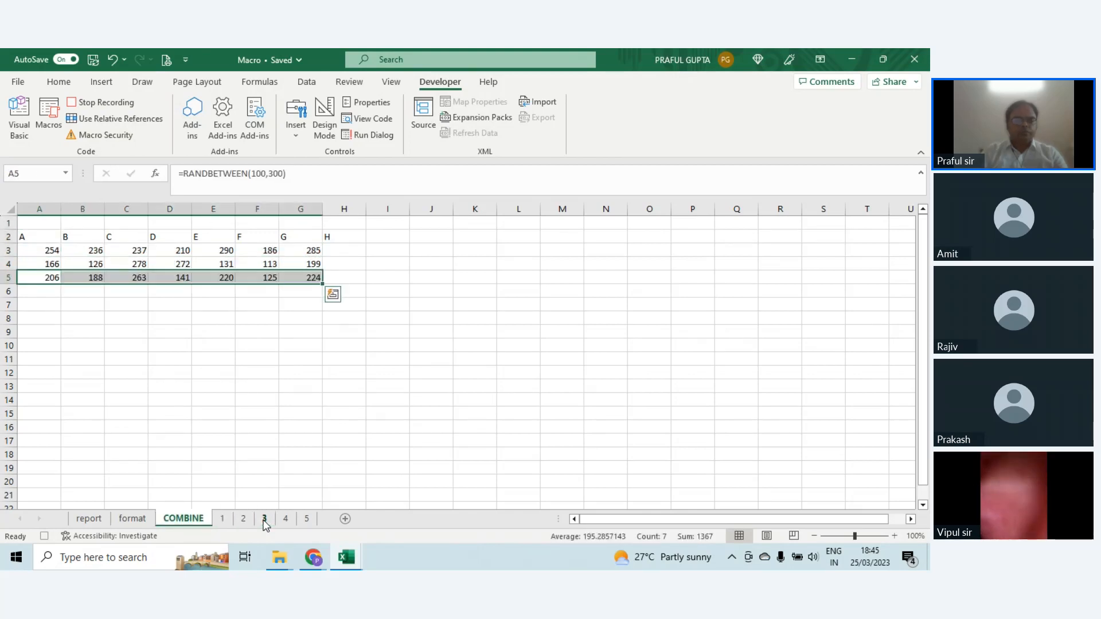
Step: Copy the data row A3:G3 from sheet 4 and paste it at A6 of the COMBINE sheet
key(Down)
click(264, 519)
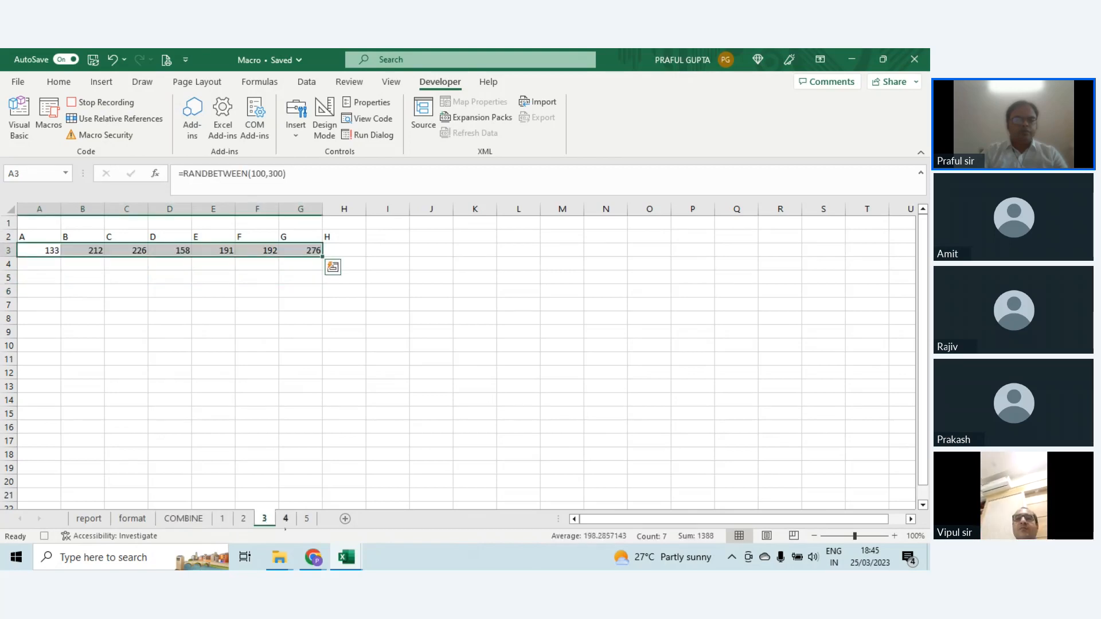
click(285, 519)
click(82, 277)
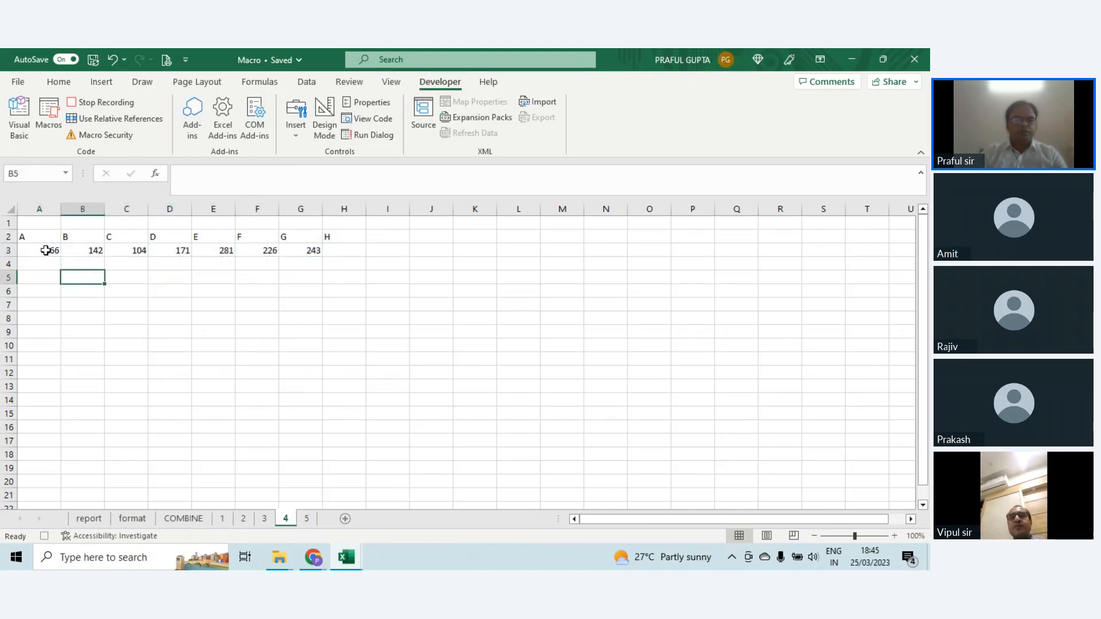
key(Up)
key(Up)
key(Up)
key(Up)
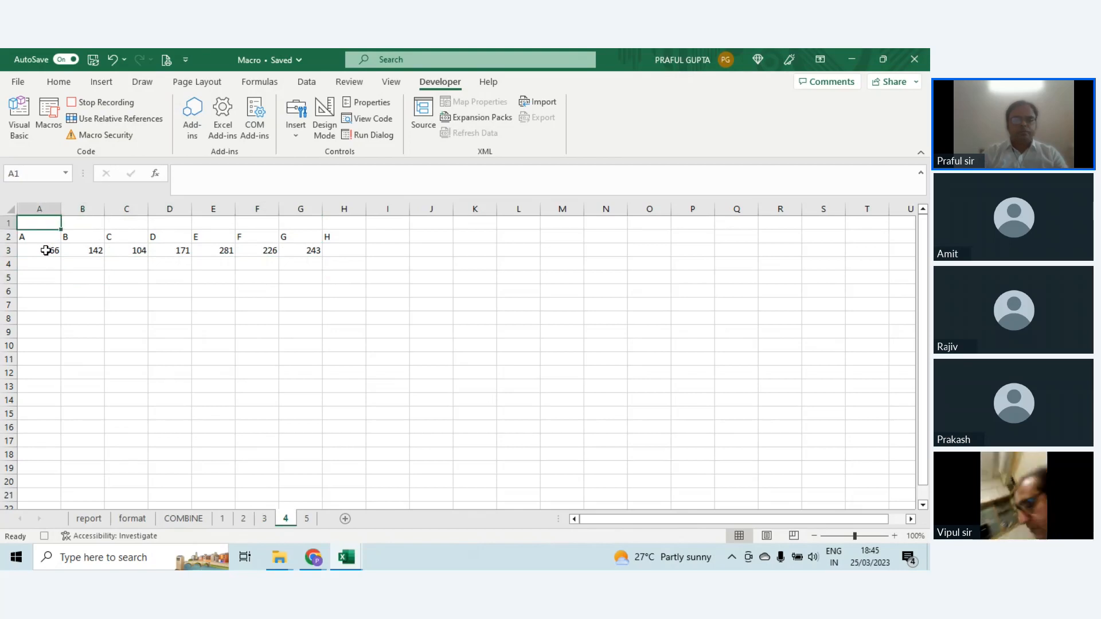
click(45, 251)
key(ctrl+shift+Right)
key(ctrl+c)
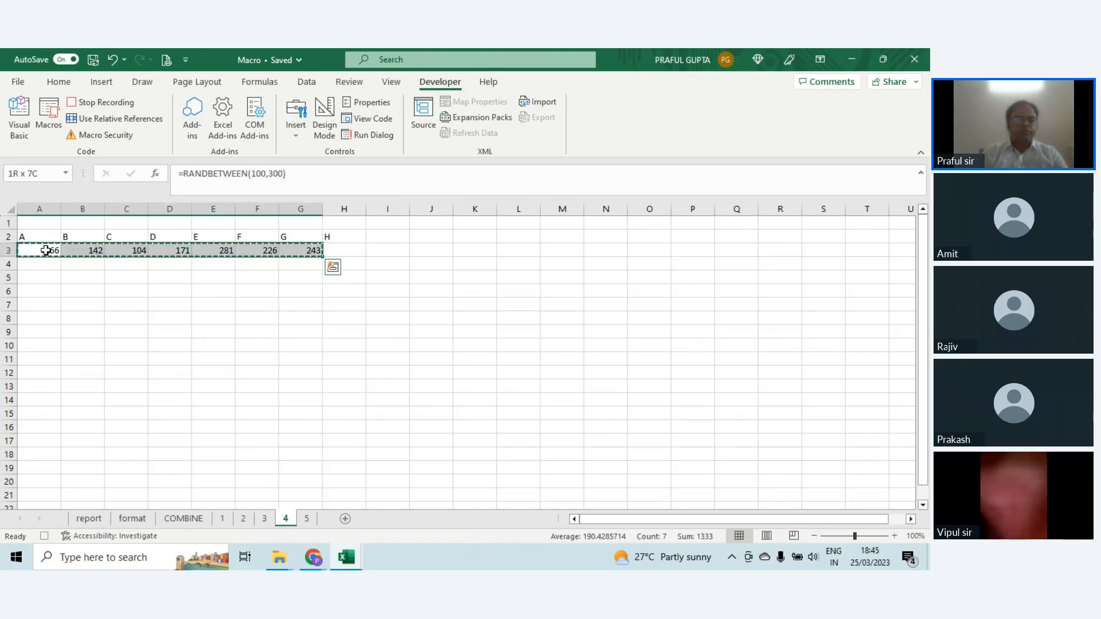
click(186, 518)
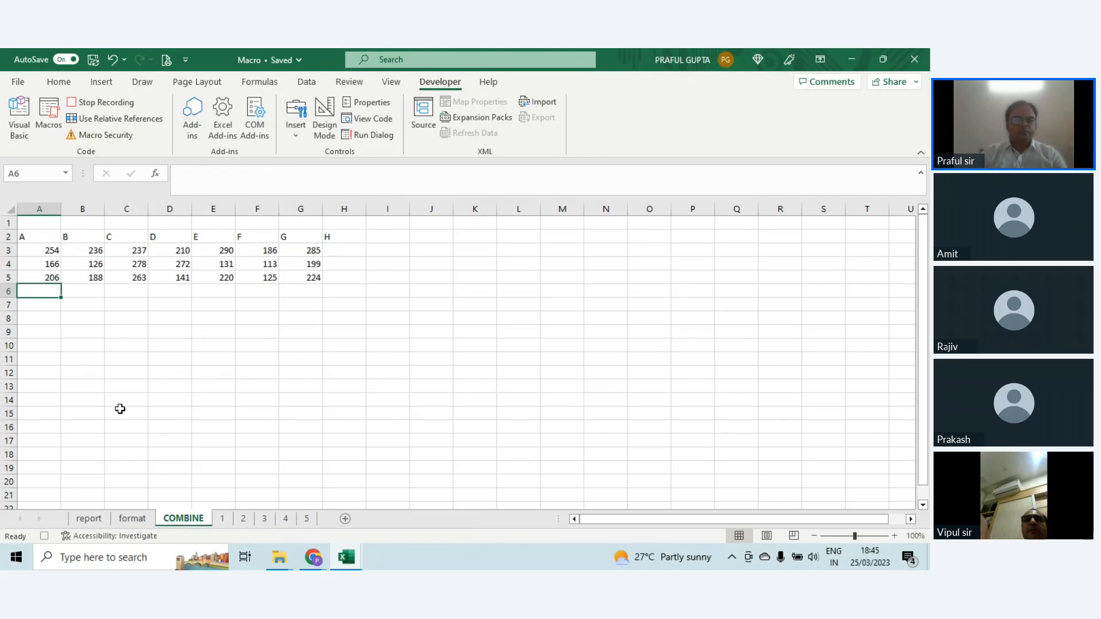
key(ctrl+v)
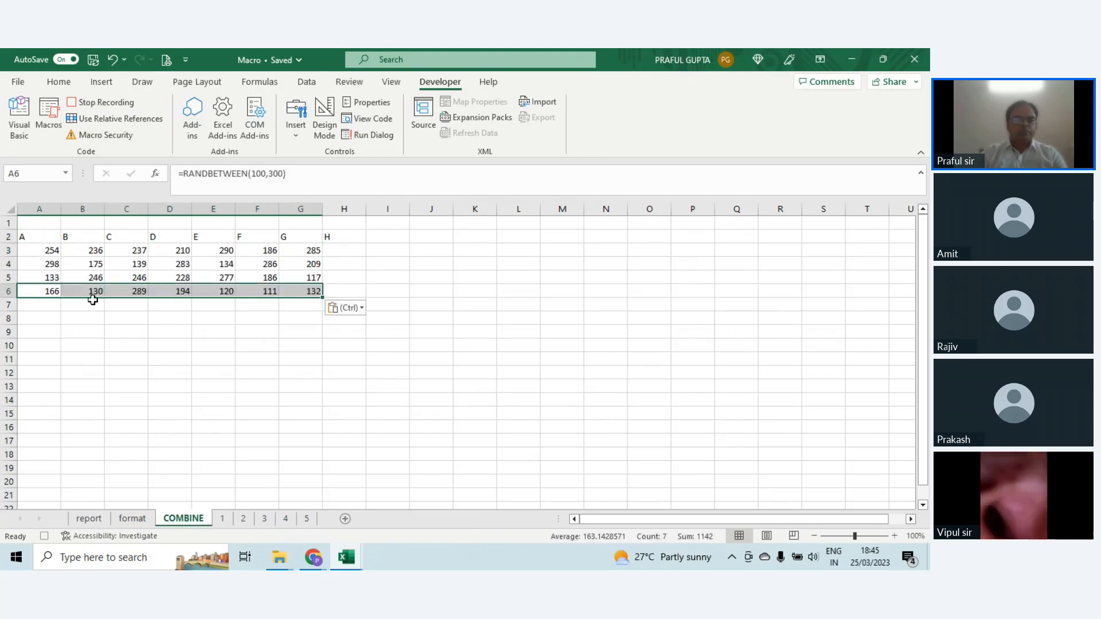
Step: Copy the data row A3:G3 from sheet 5 and paste it at A7 of the COMBINE sheet
click(308, 519)
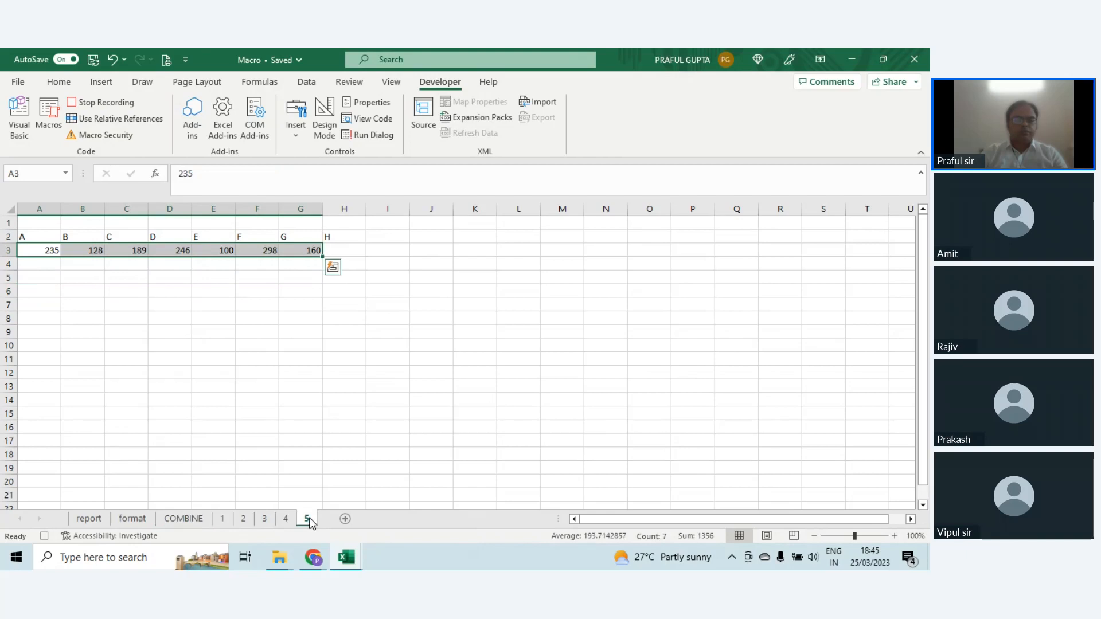
click(35, 219)
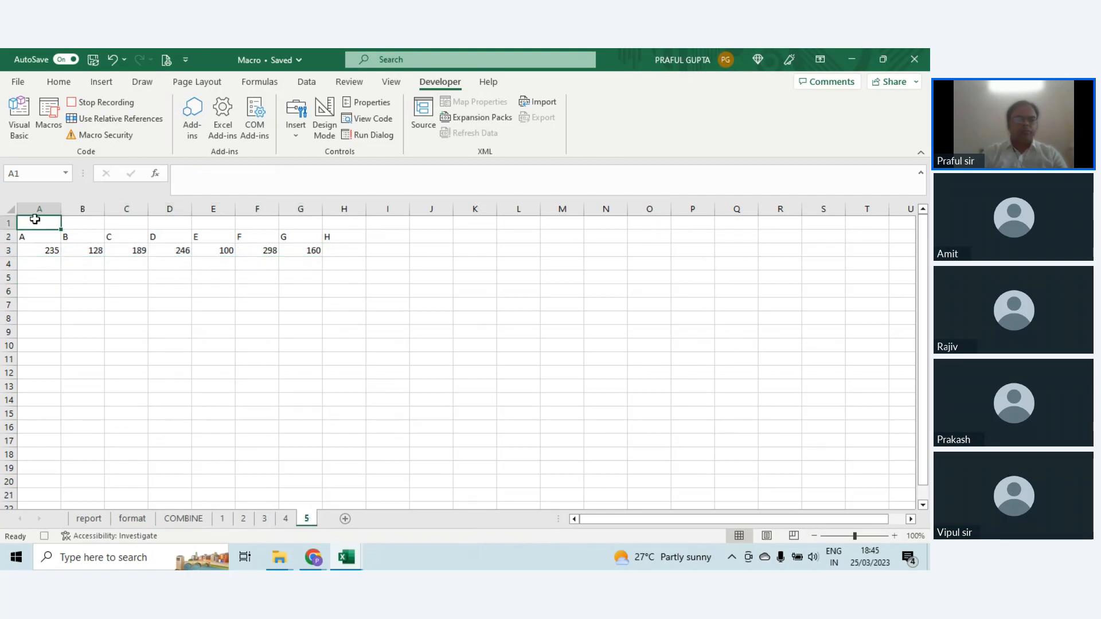
key(Down)
key(Down)
key(ctrl+shift+Right)
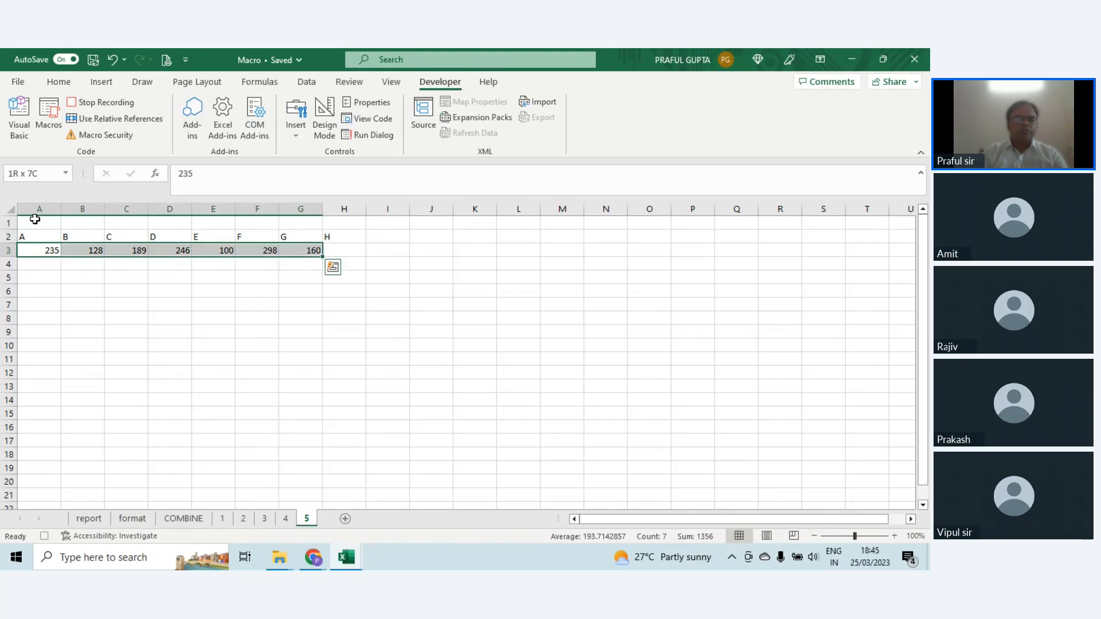
key(ctrl+c)
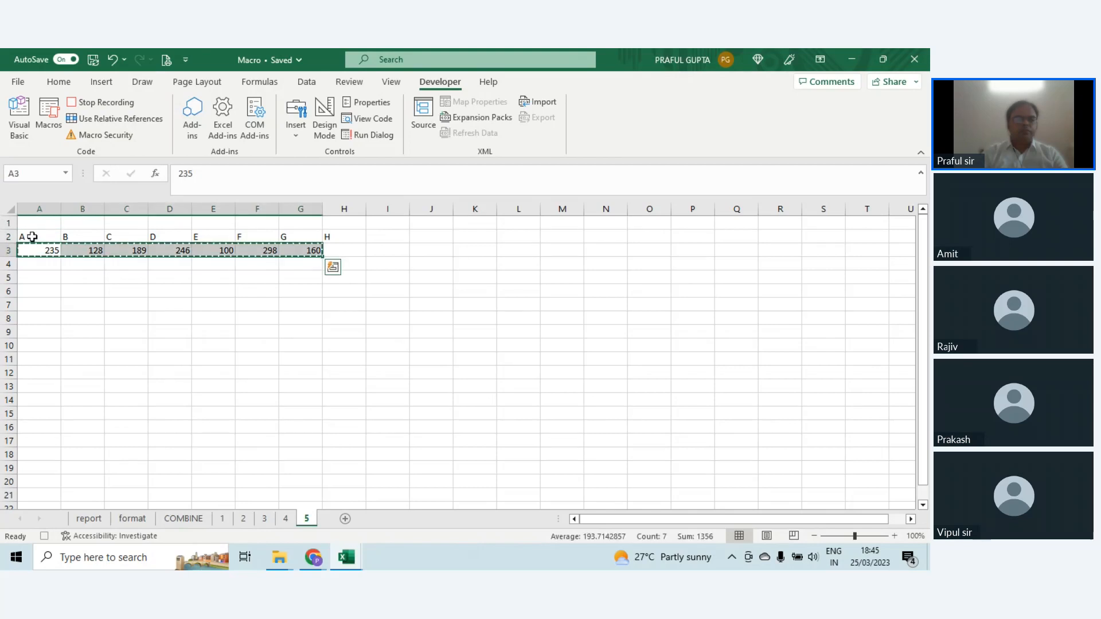
click(177, 517)
key(Down)
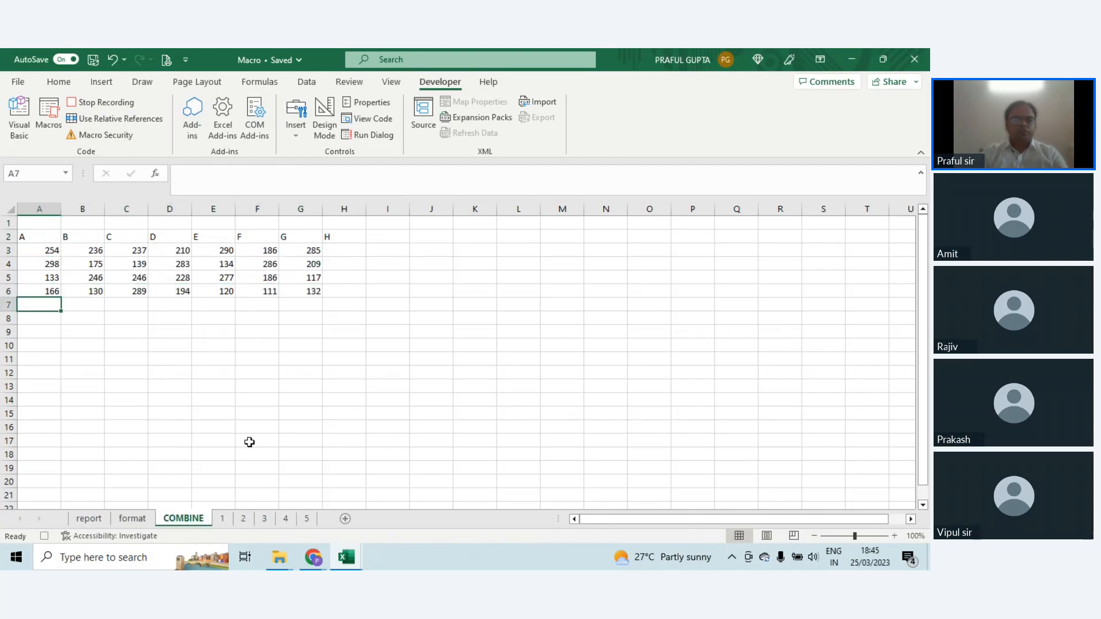
key(ctrl+v)
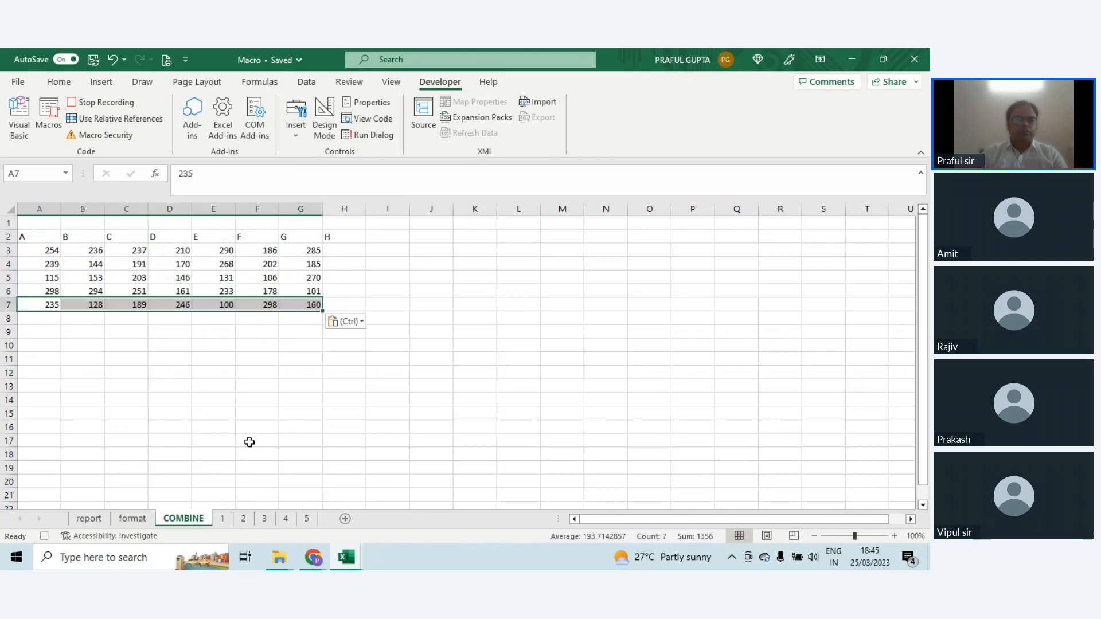
Step: Commit an empty entry in cell A1 of the COMBINE sheet and stop recording the macro
click(39, 222)
text(a)
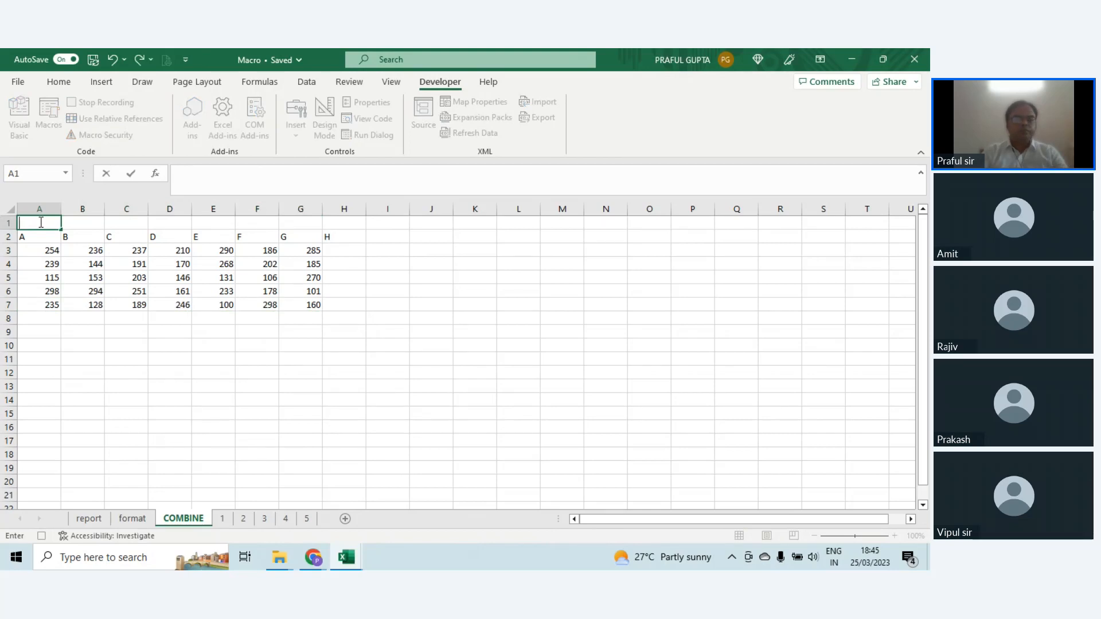
key(Return)
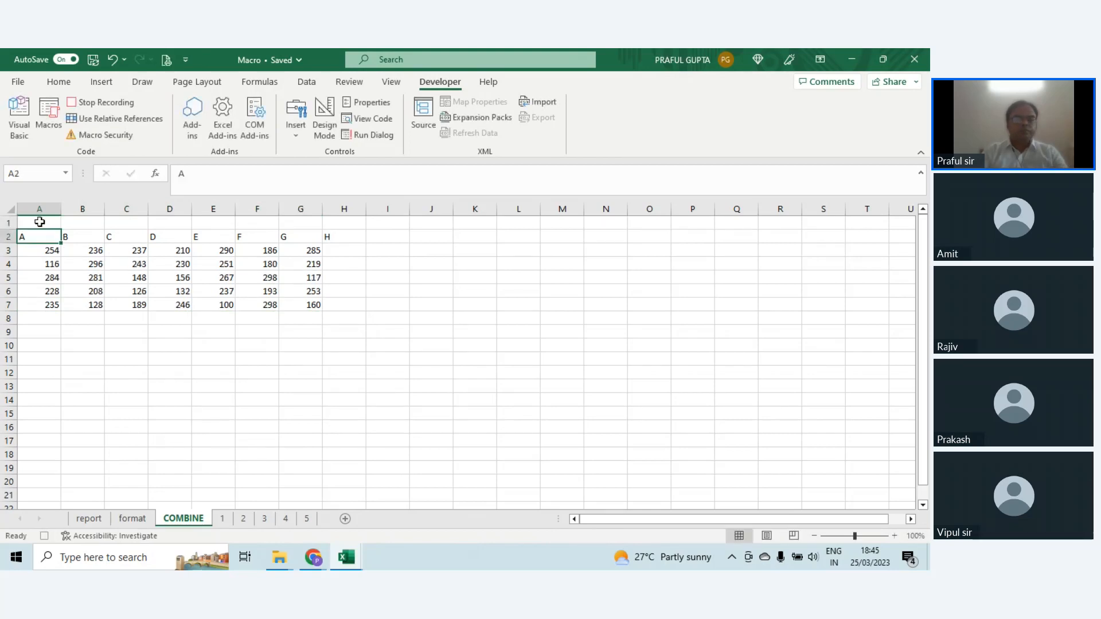
click(44, 536)
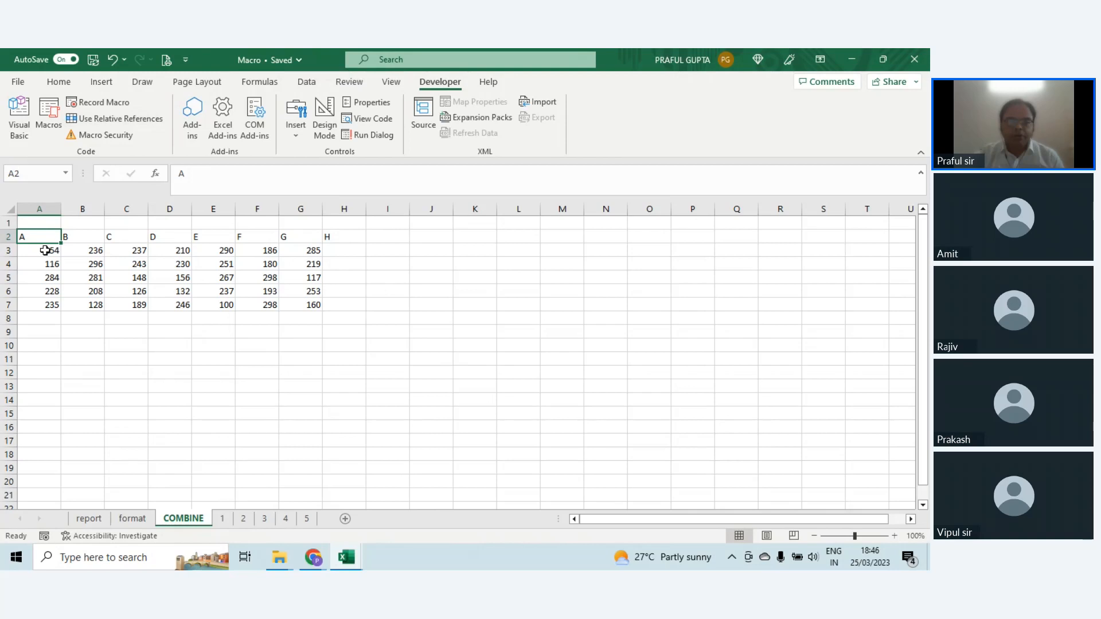
Step: Clear the pasted data in A3:G7 of the COMBINE sheet, keeping the header row
mouse_move(45, 250)
mouse_down()
mouse_move(266, 285)
mouse_move(309, 305)
mouse_up()
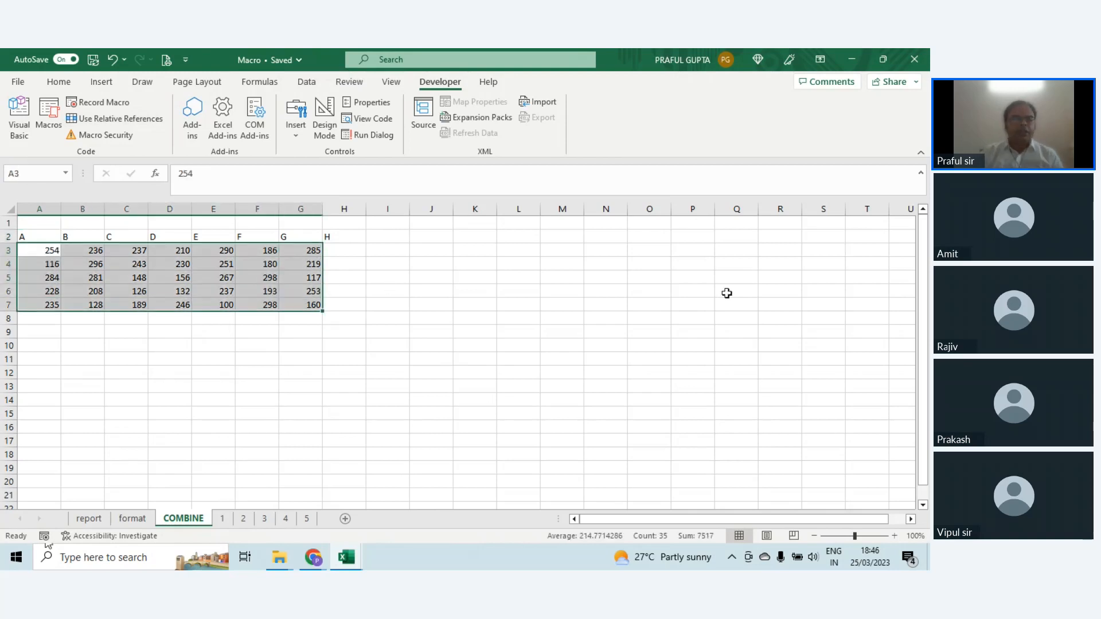
key(Delete)
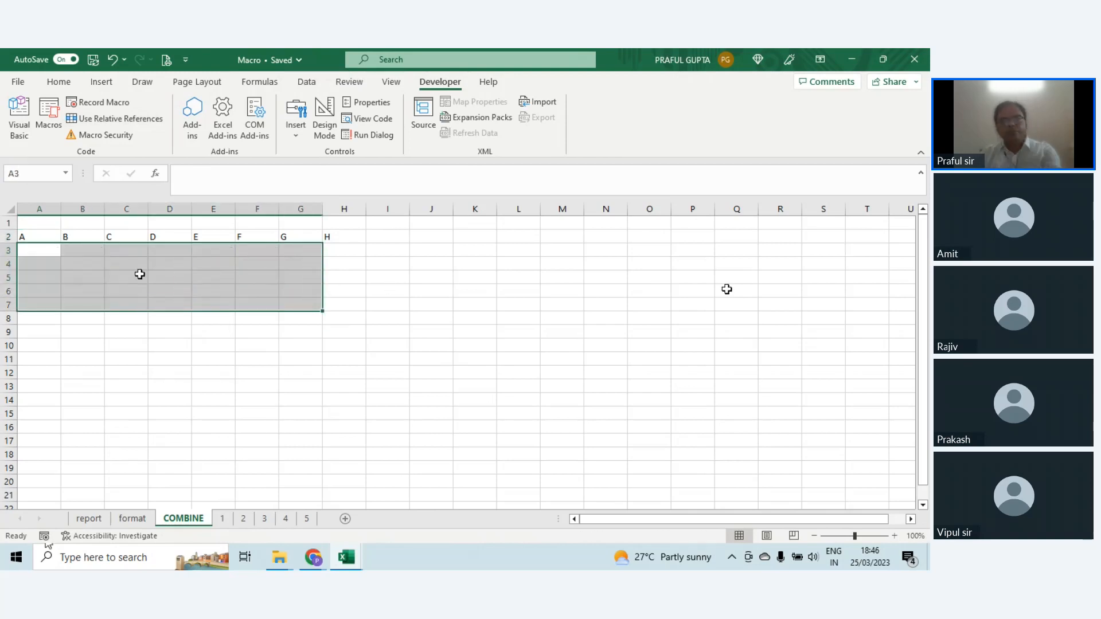
click(49, 360)
click(49, 281)
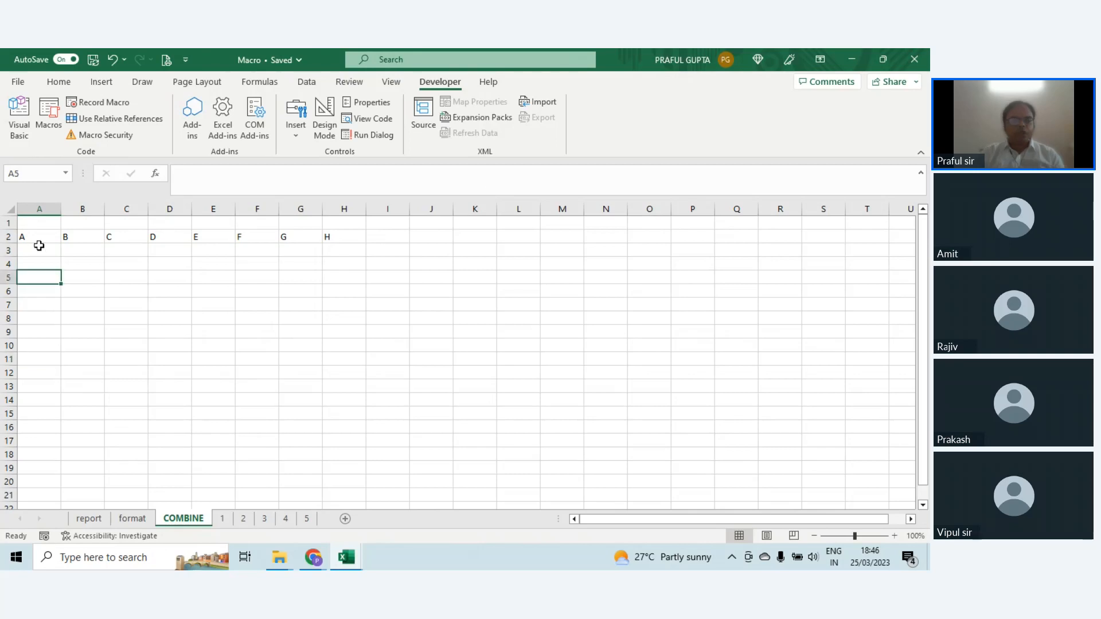
Step: Run the combine1 macro with cell A3 of the COMBINE sheet selected
click(39, 245)
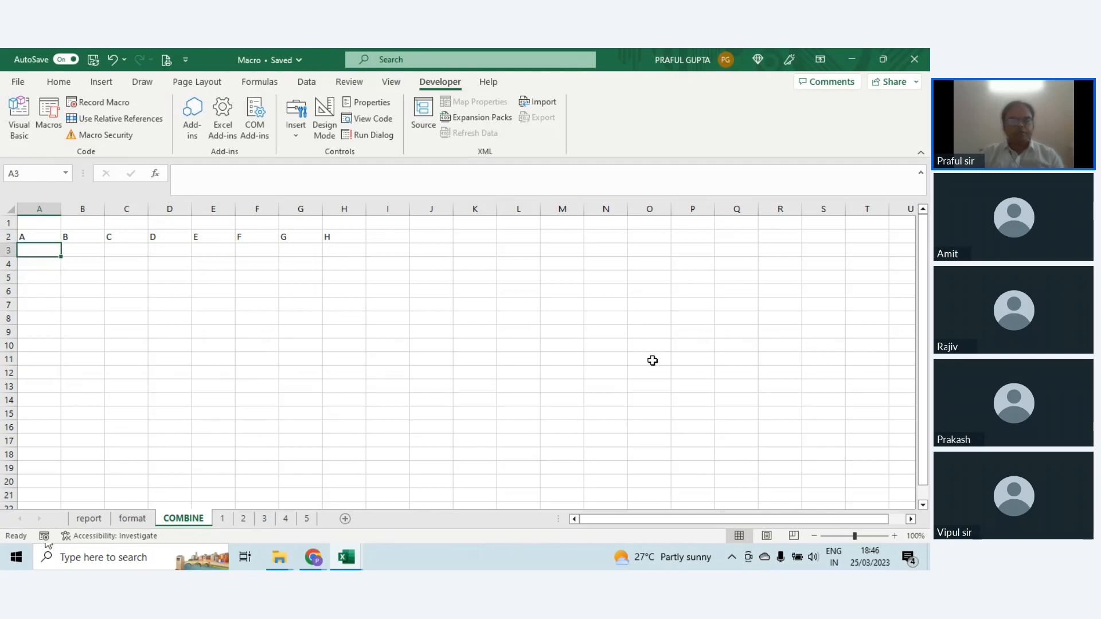
click(54, 118)
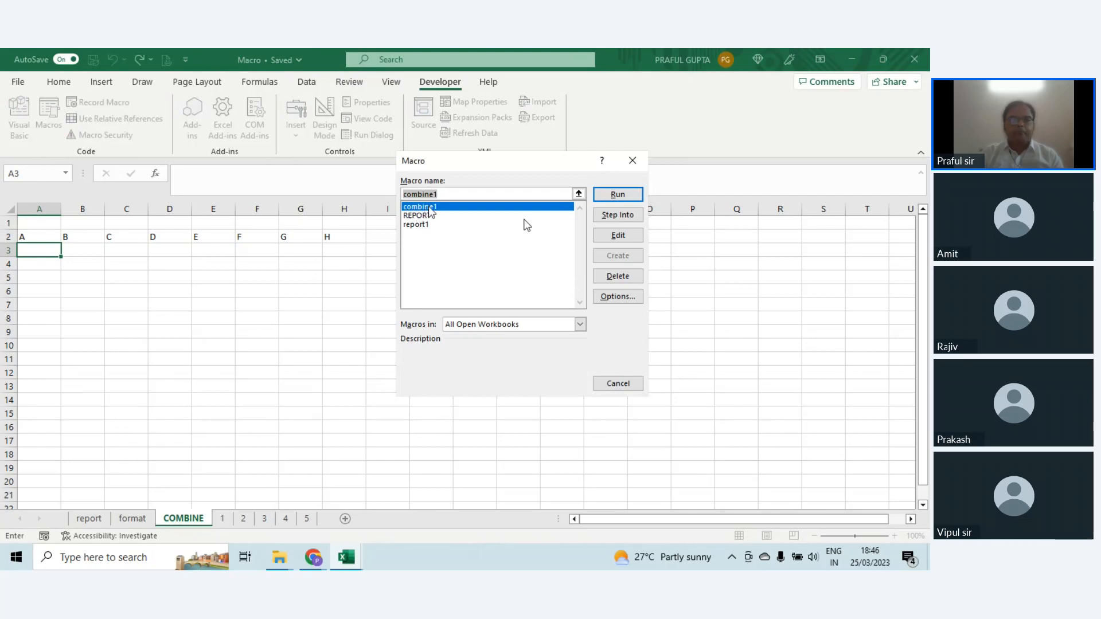
click(598, 195)
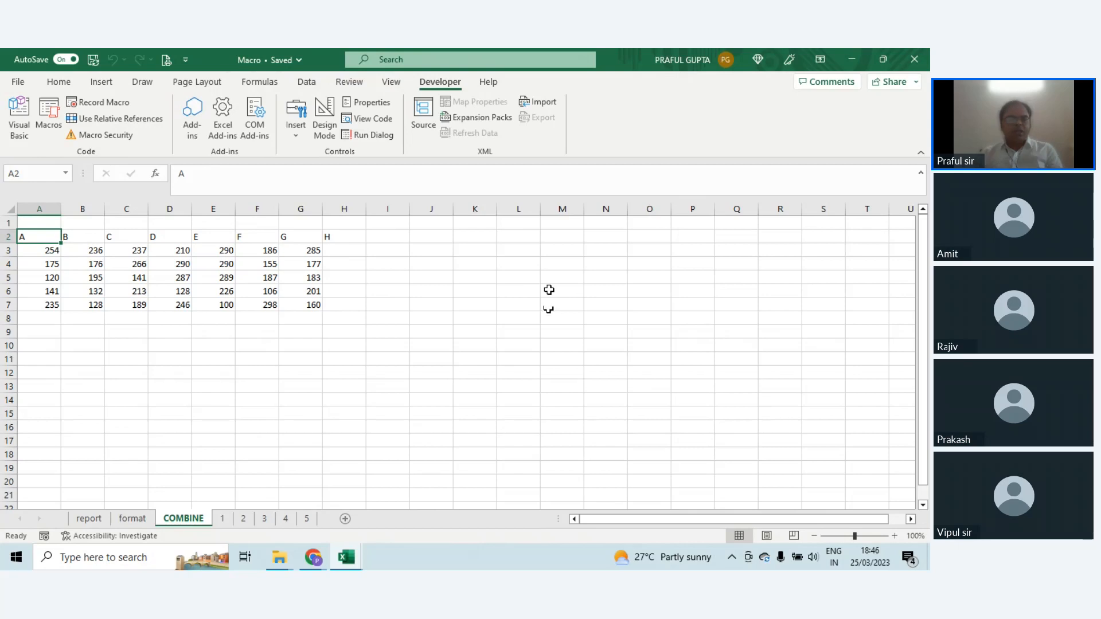
Step: Open the code of Module4 of Macro.xlsm in the Visual Basic editor
click(17, 115)
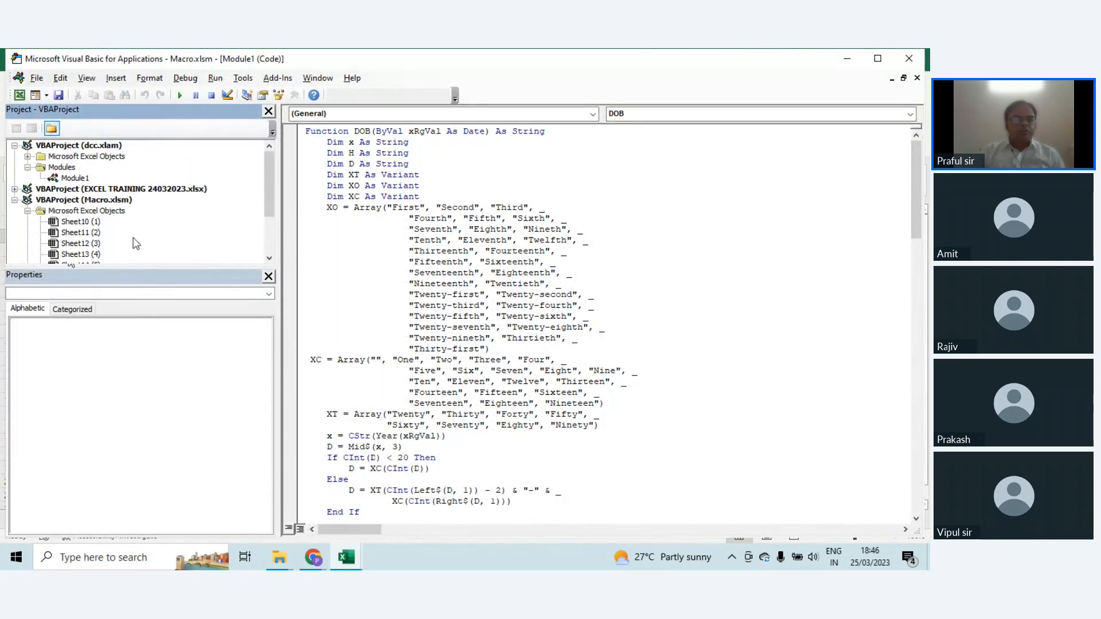
scroll(136, 244, down, 2)
click(95, 234)
scroll(32, 261, down, 1)
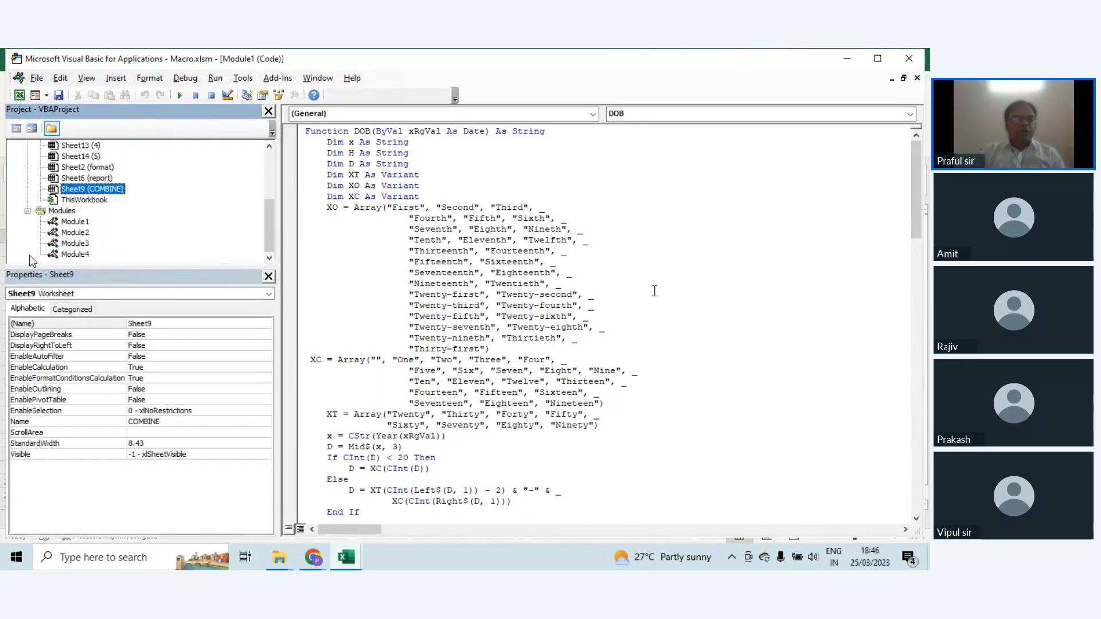
click(71, 255)
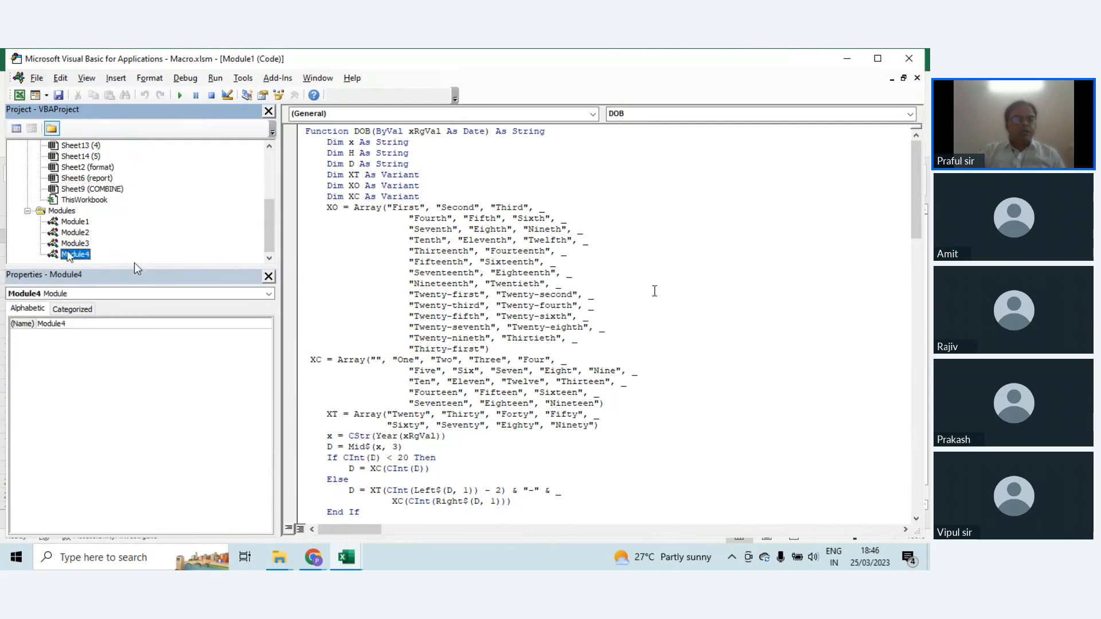
double_click(70, 255)
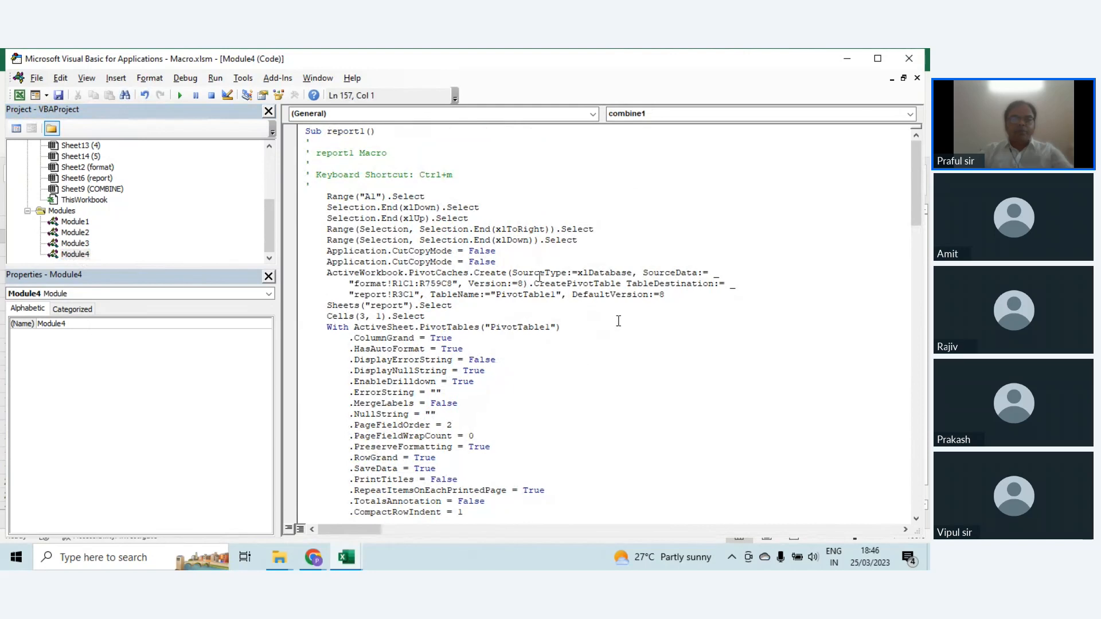
Step: Examine the recorded VBA code of the report1 and combine1 macros in Module4
scroll(466, 221, down, 1)
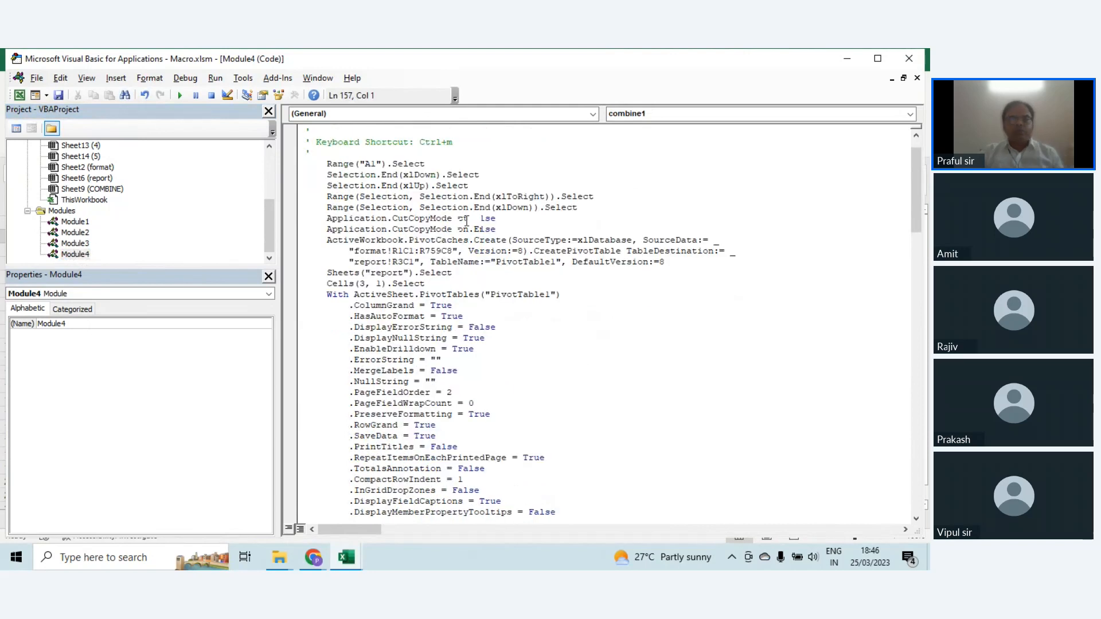
scroll(466, 221, down, 1)
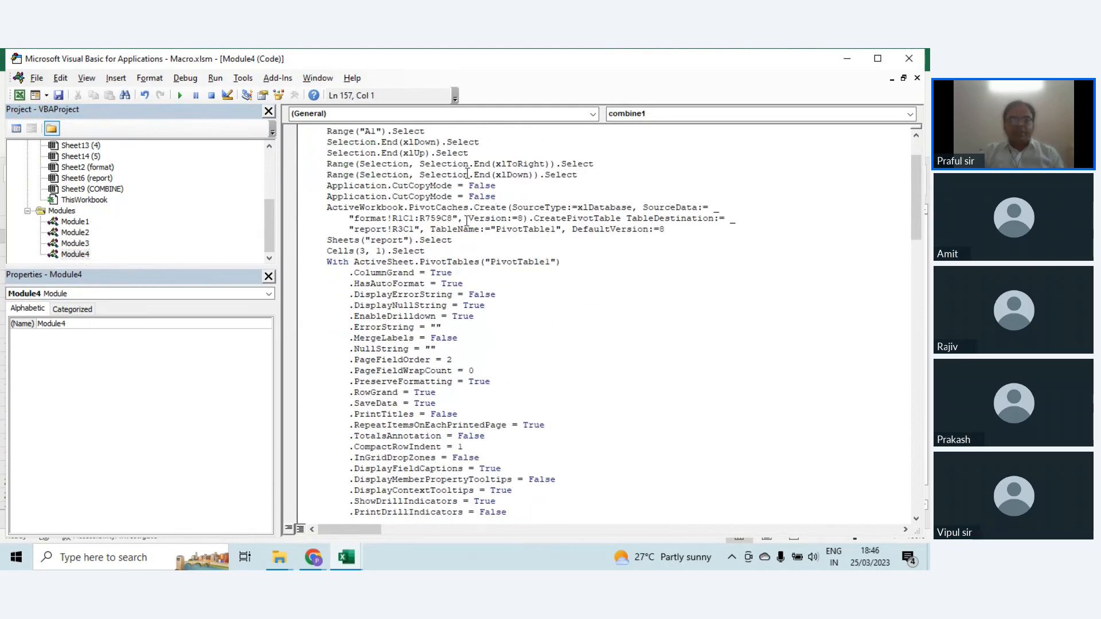
scroll(461, 262, up, 2)
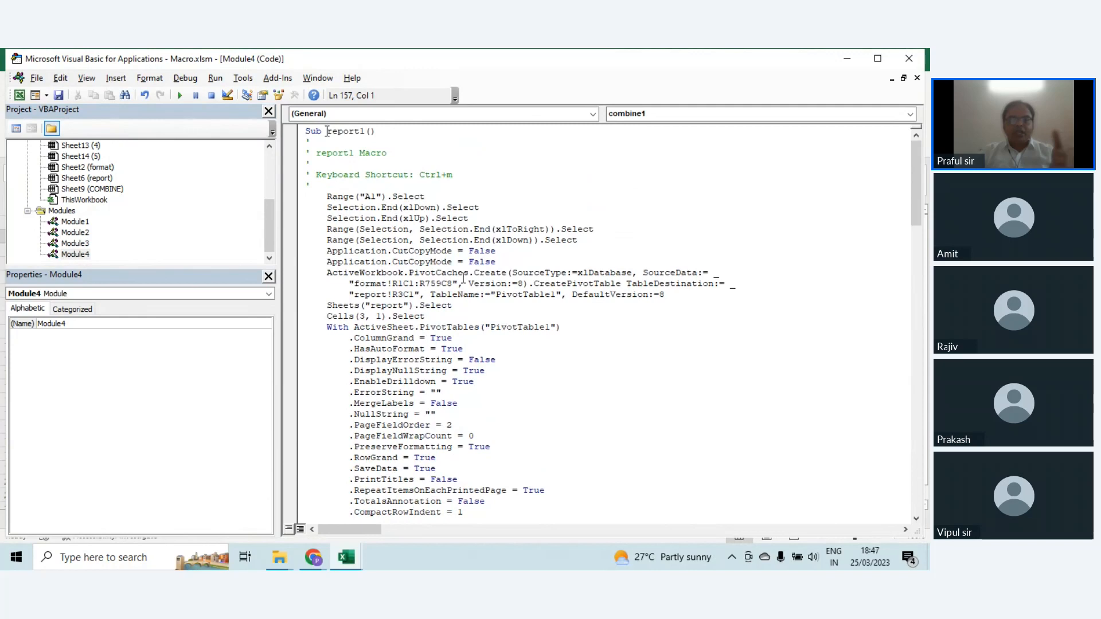
drag(328, 132, 372, 136)
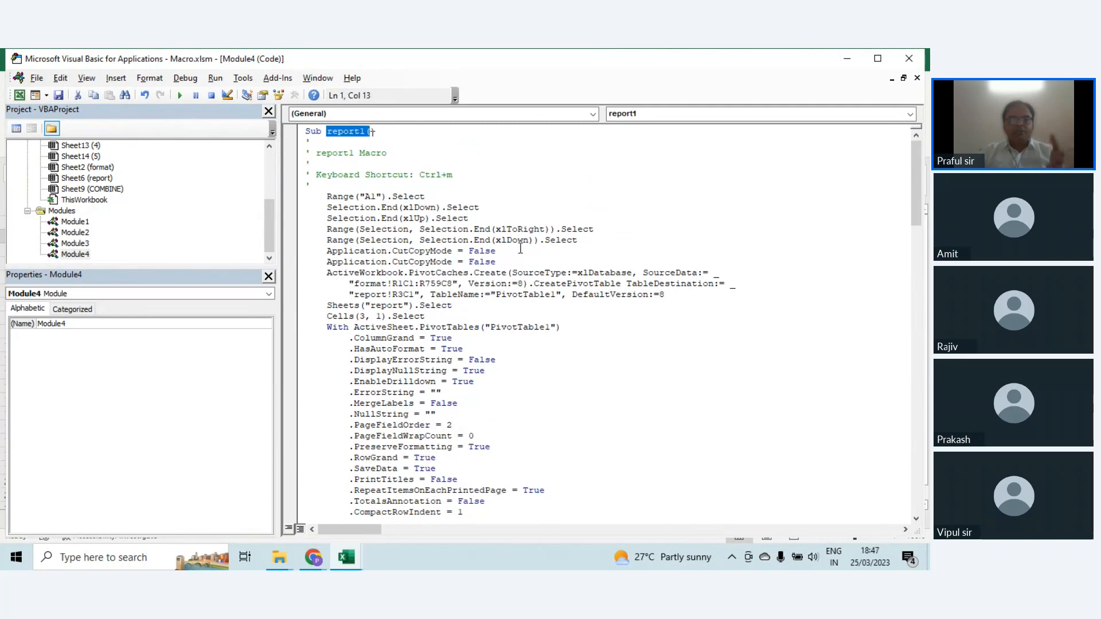
click(434, 229)
scroll(434, 231, down, 5)
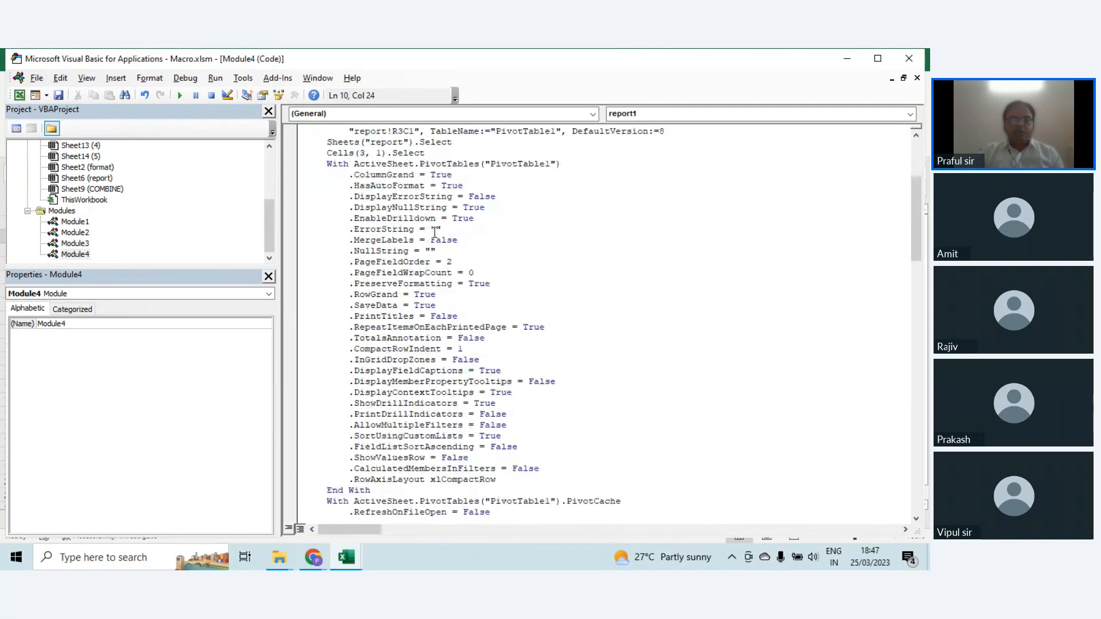
scroll(434, 232, down, 10)
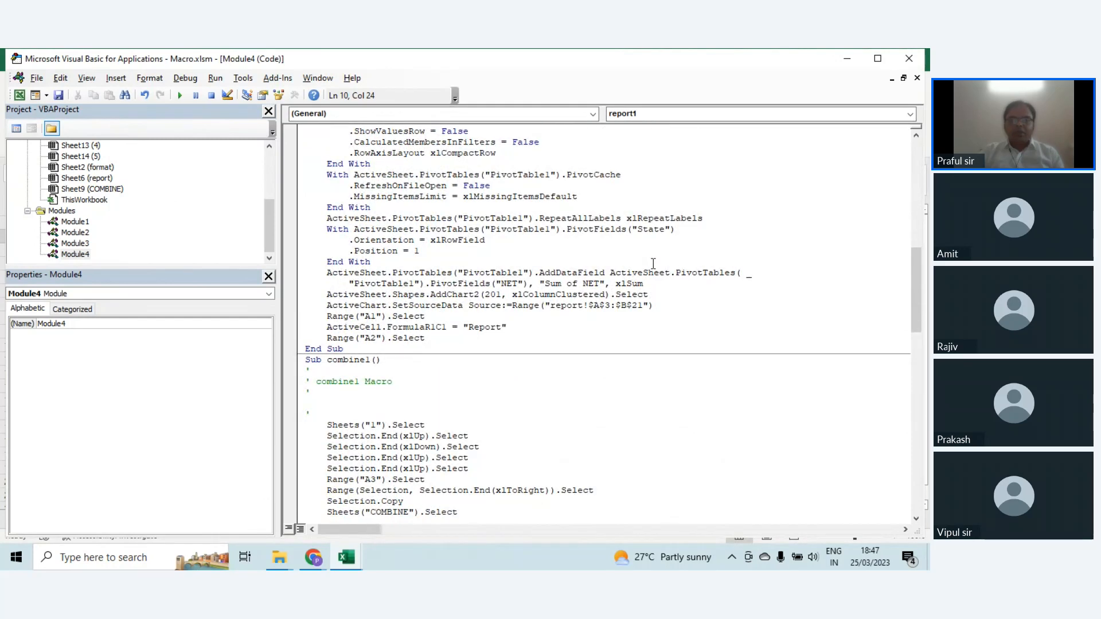
scroll(653, 263, down, 3)
click(360, 263)
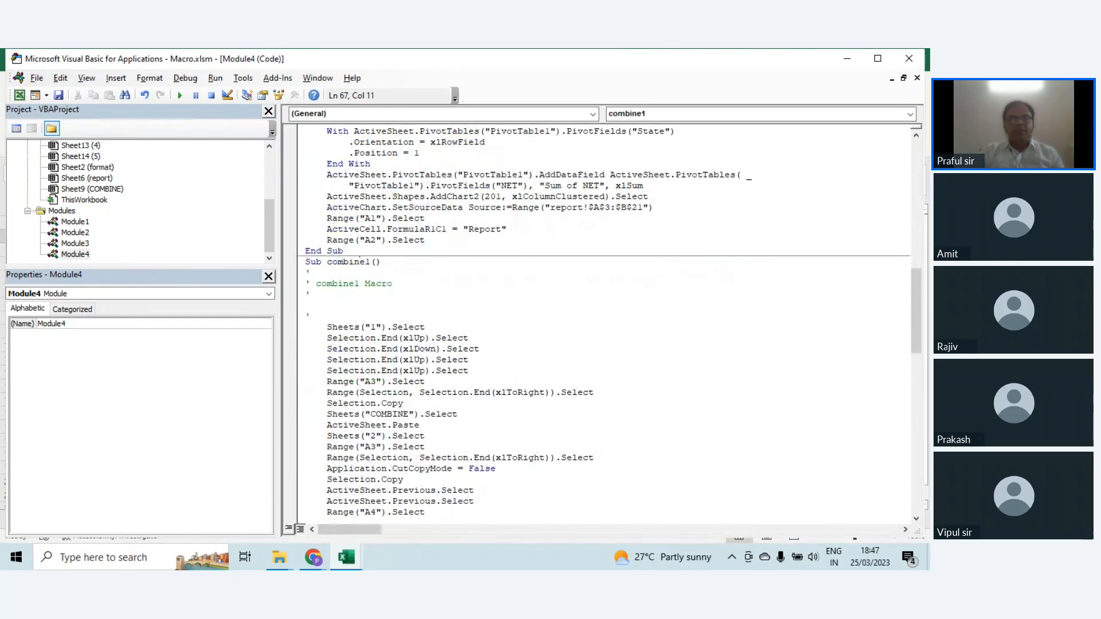
scroll(481, 367, down, 4)
scroll(481, 367, down, 20)
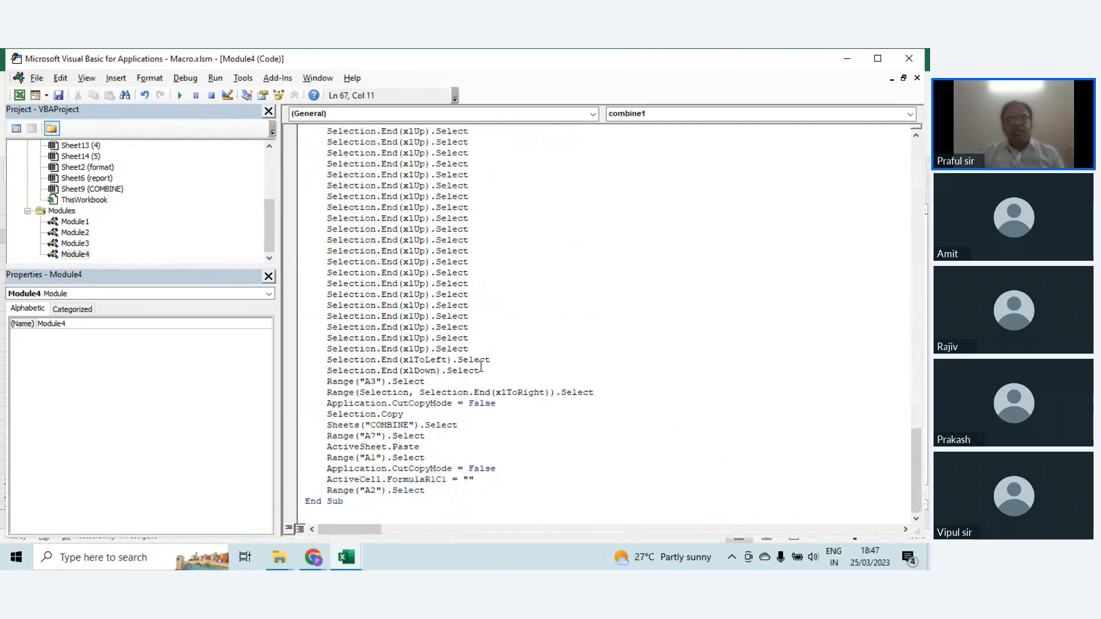
scroll(480, 366, up, 20)
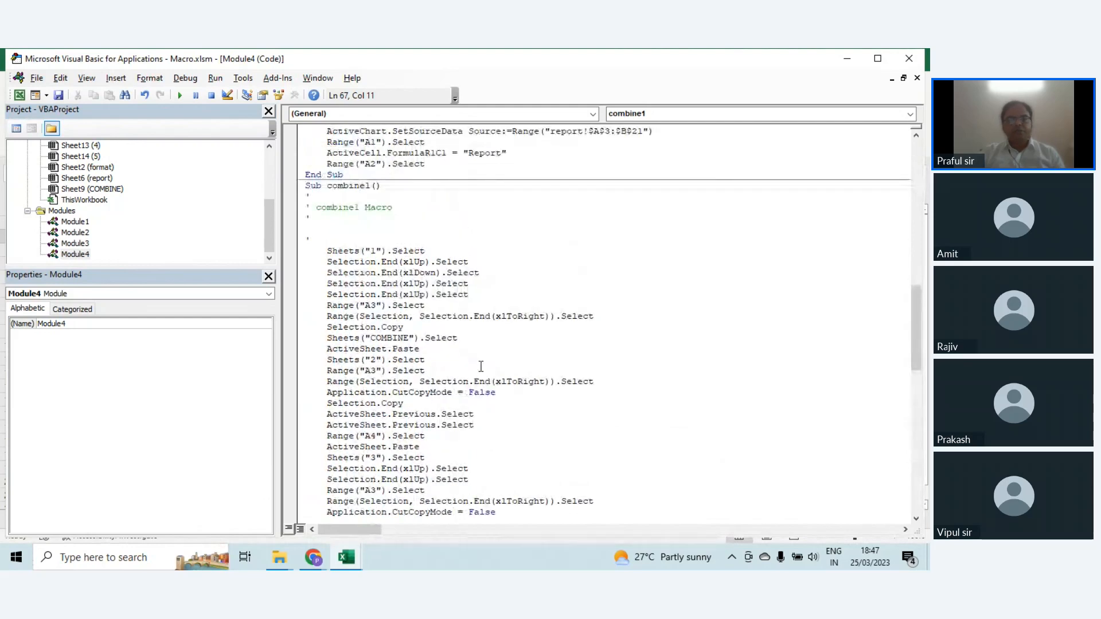
scroll(480, 365, up, 5)
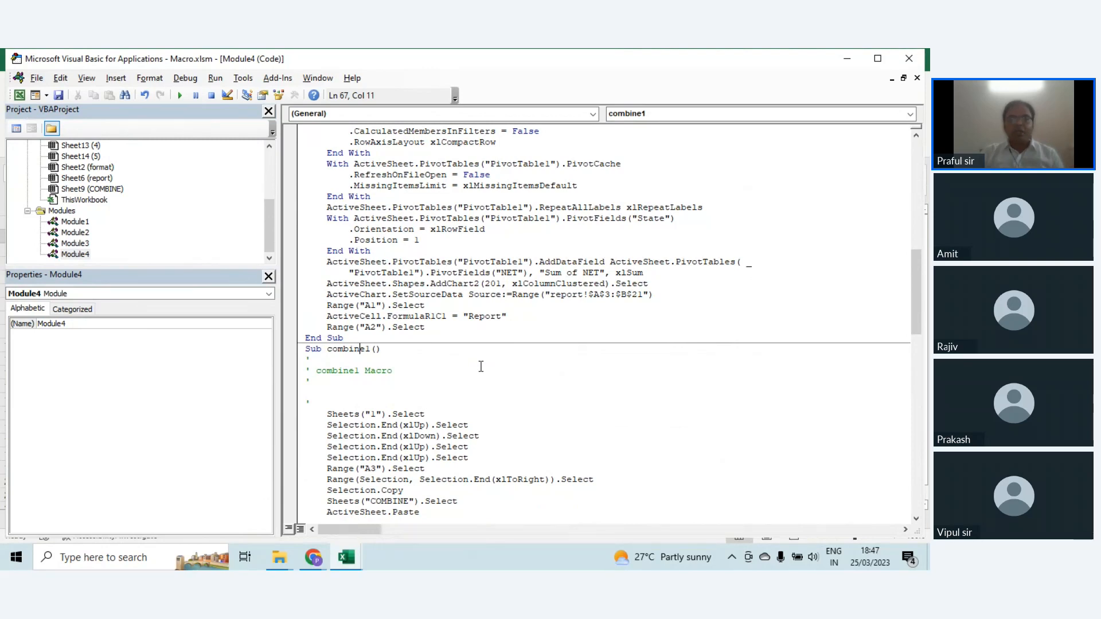
Step: Close the Visual Basic editor and go from the COMBINE sheet to sheet 1
click(908, 58)
click(199, 352)
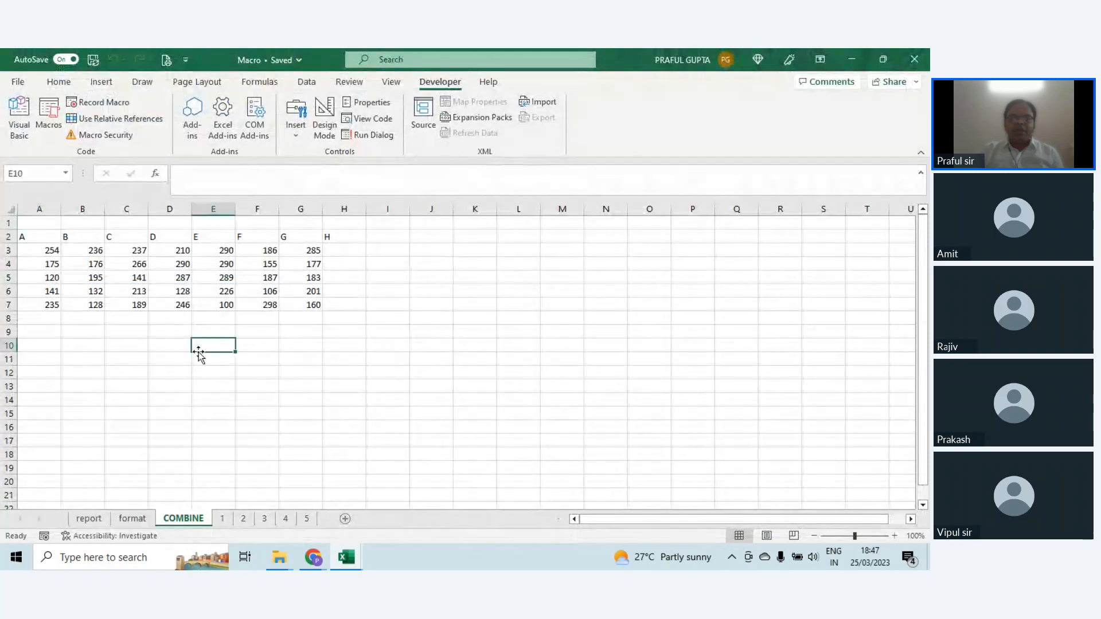
click(221, 517)
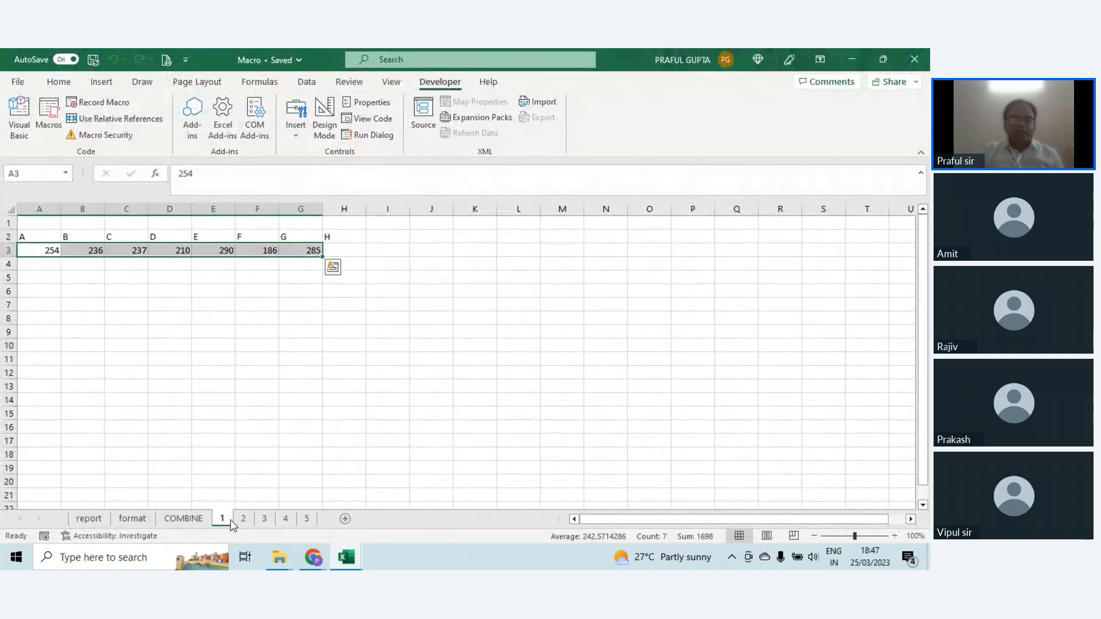
click(178, 334)
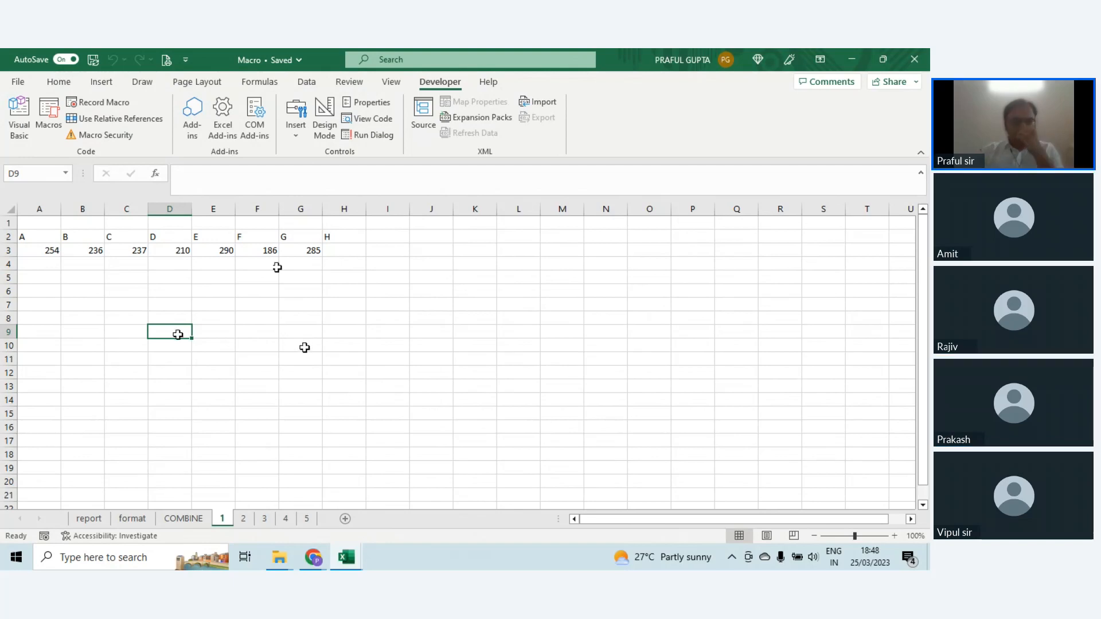
Step: Switch to the 25032023 folder in File Explorer and open the workbook Pivot from Multiple Sheets - tables
mouse_move(280, 555)
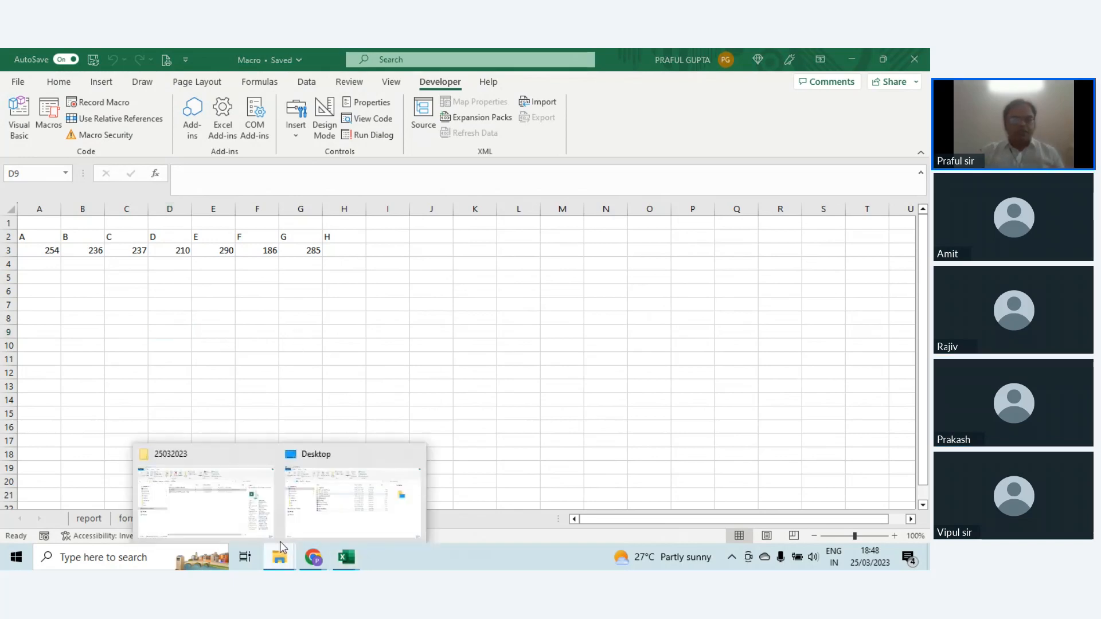
click(231, 504)
click(252, 414)
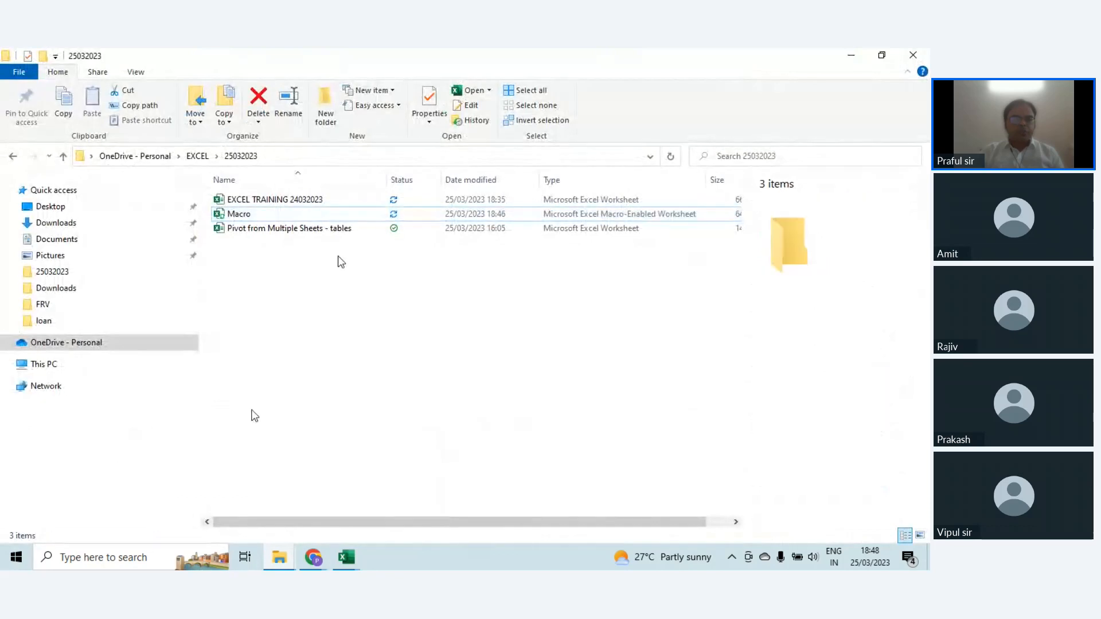
click(282, 232)
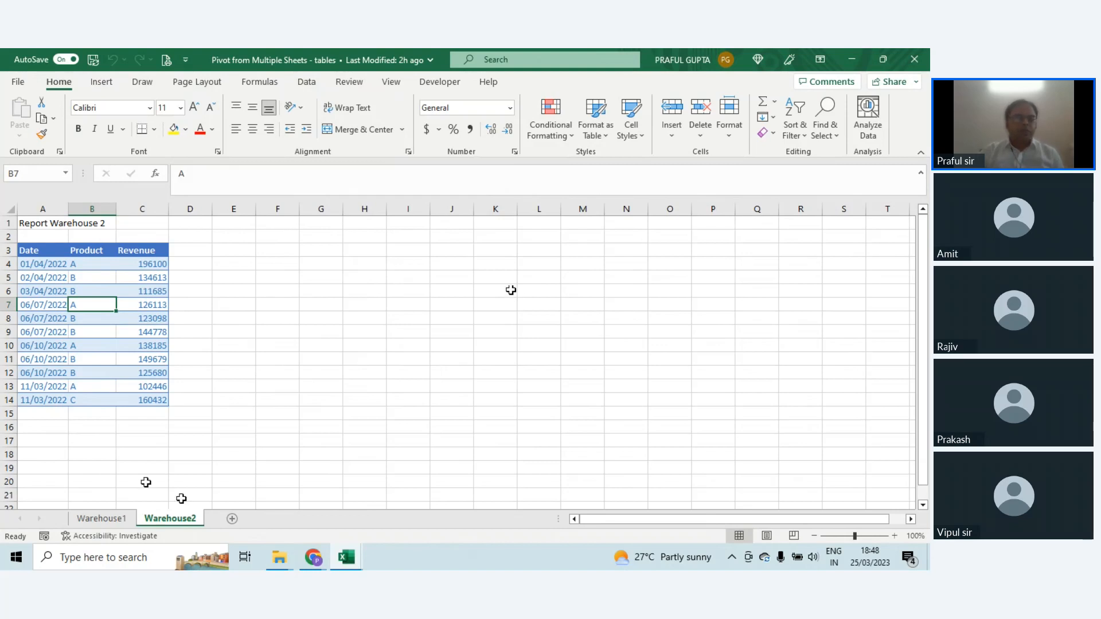
Step: Compare the Date, Product and Revenue data on the Warehouse1 and Warehouse2 sheets
click(119, 520)
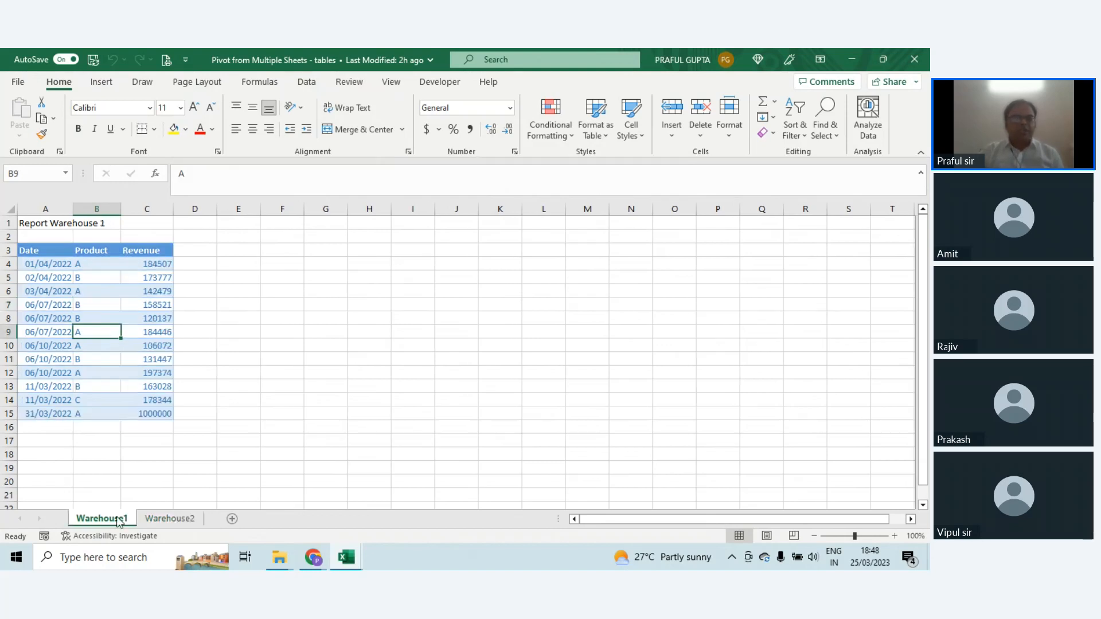
click(158, 519)
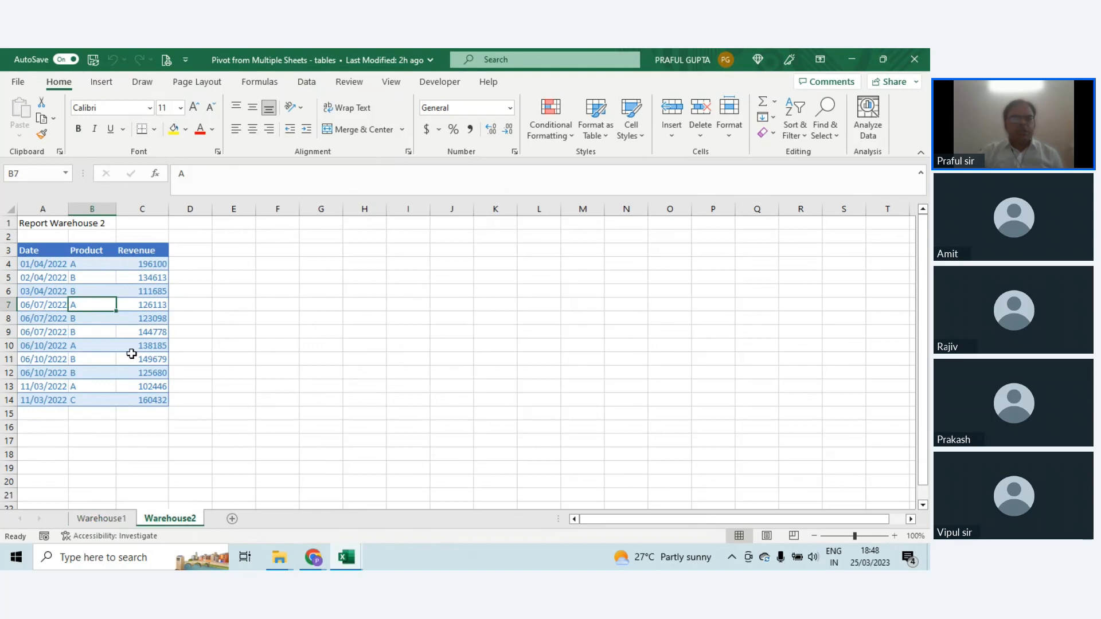
click(126, 523)
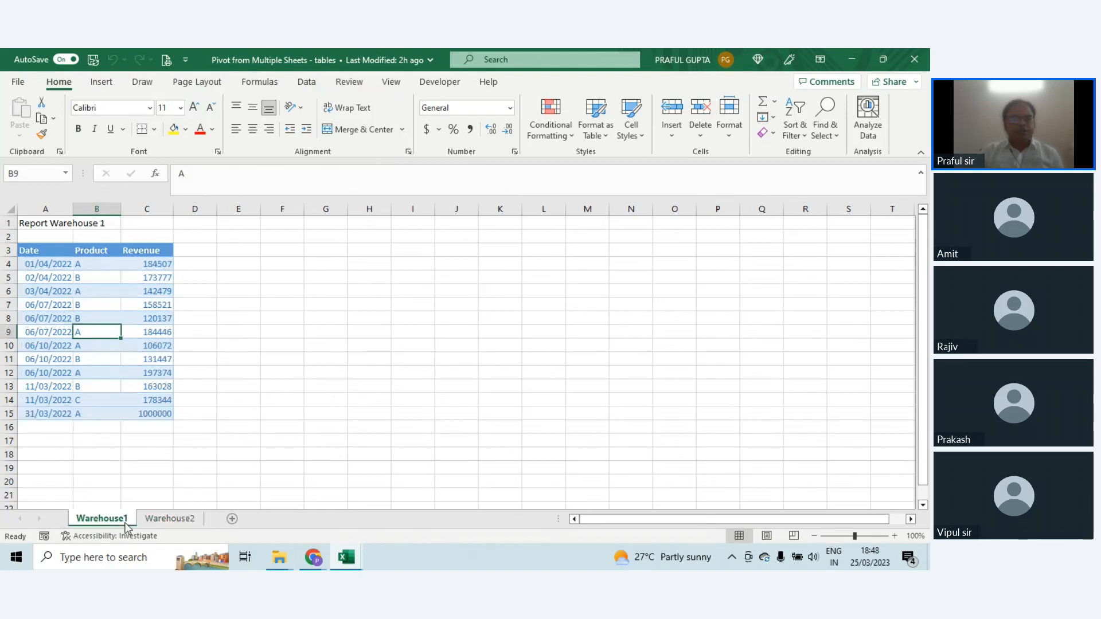
click(170, 518)
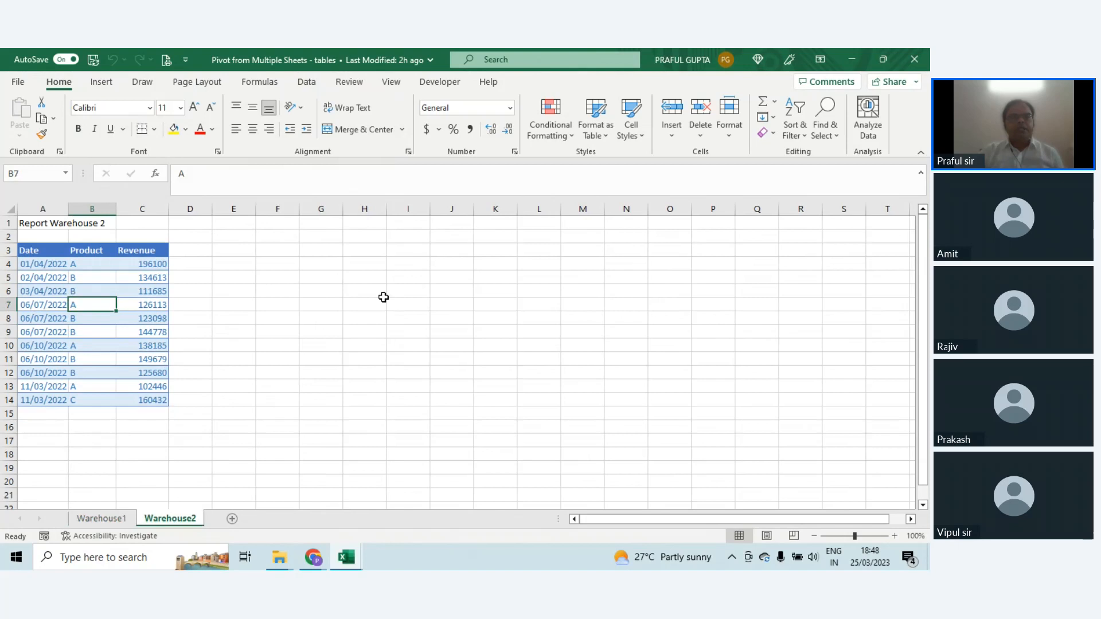
drag(34, 265, 38, 400)
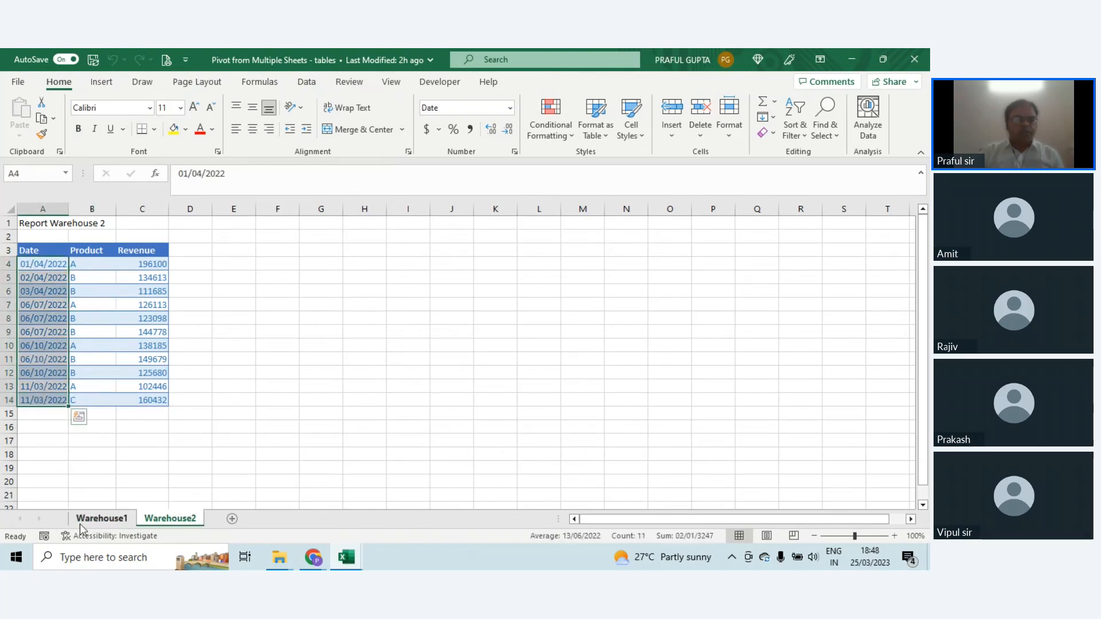
click(101, 518)
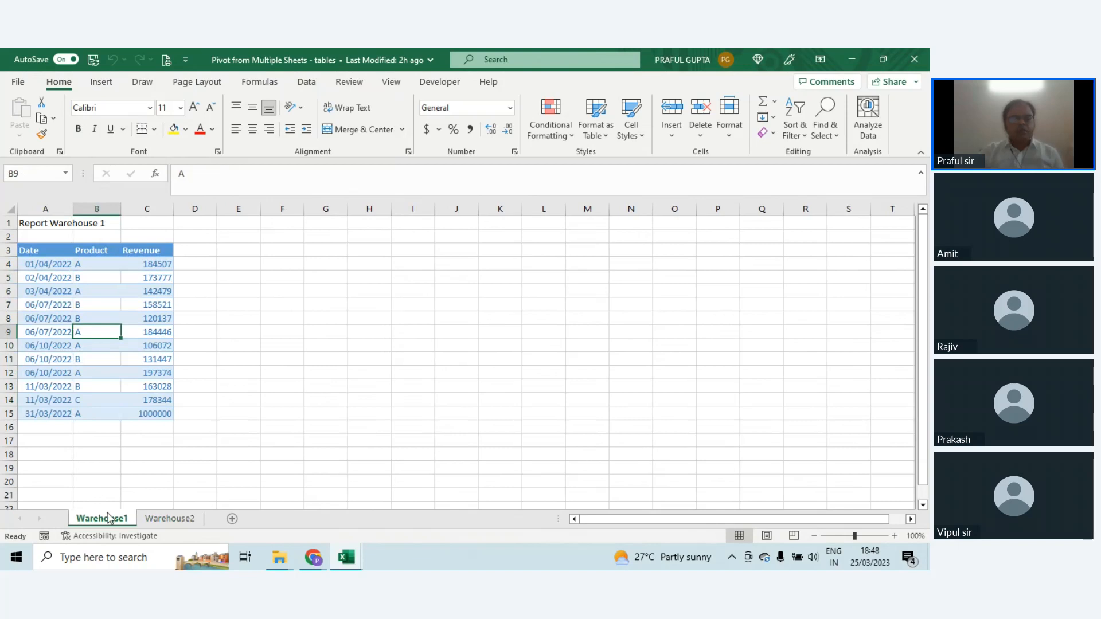
click(165, 519)
click(104, 519)
Step: Format range A3:C15 of the Warehouse1 sheet as a table with headers in a light grey style
drag(44, 250, 152, 413)
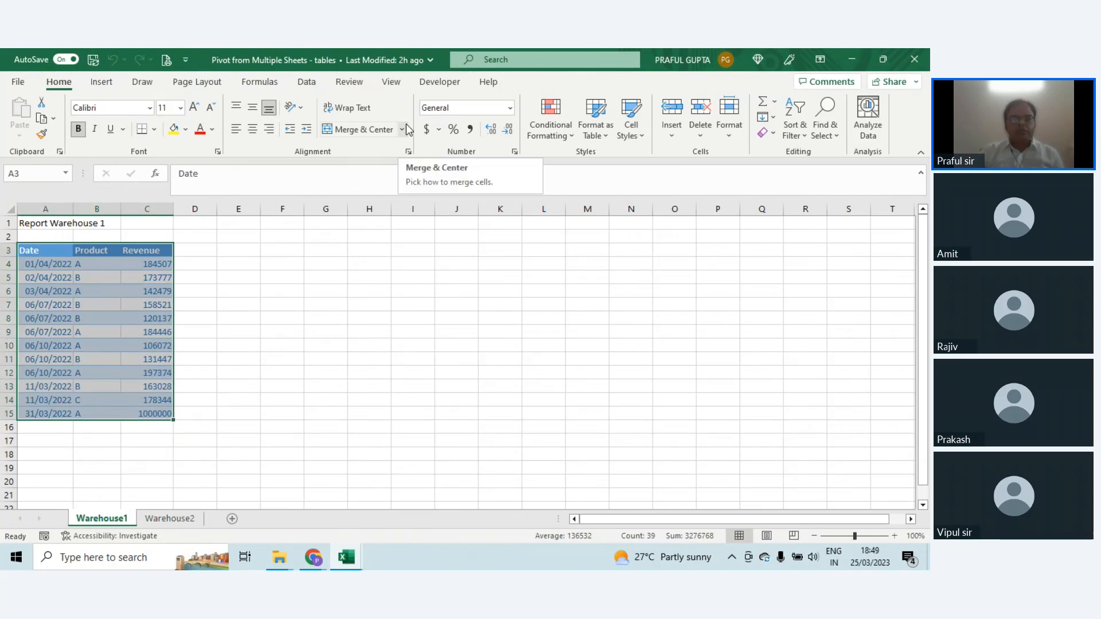
click(594, 144)
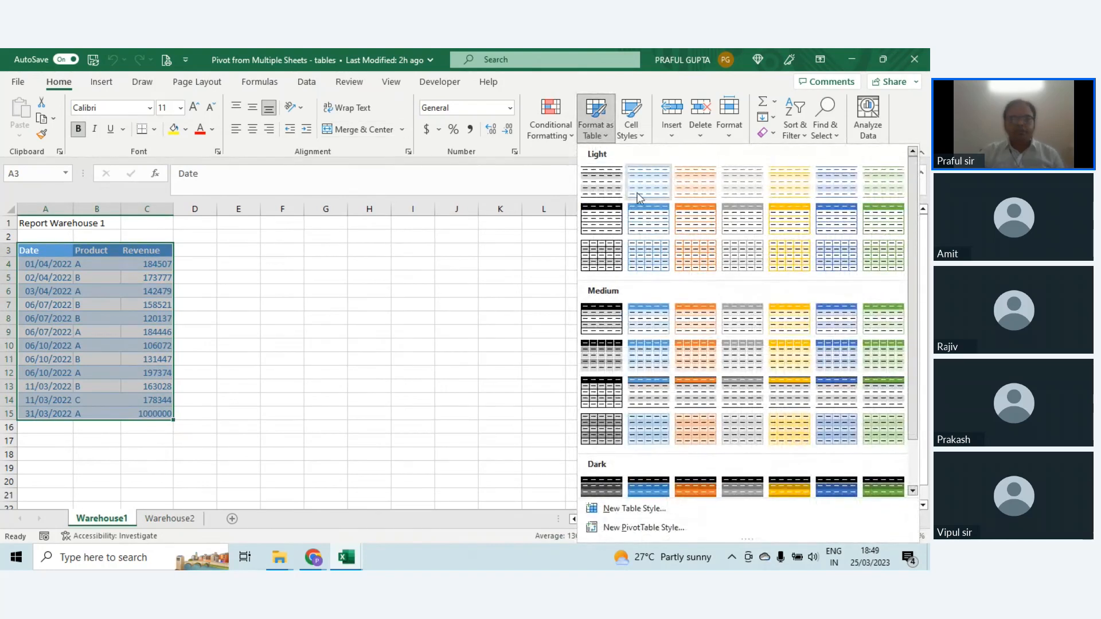
click(744, 194)
click(506, 326)
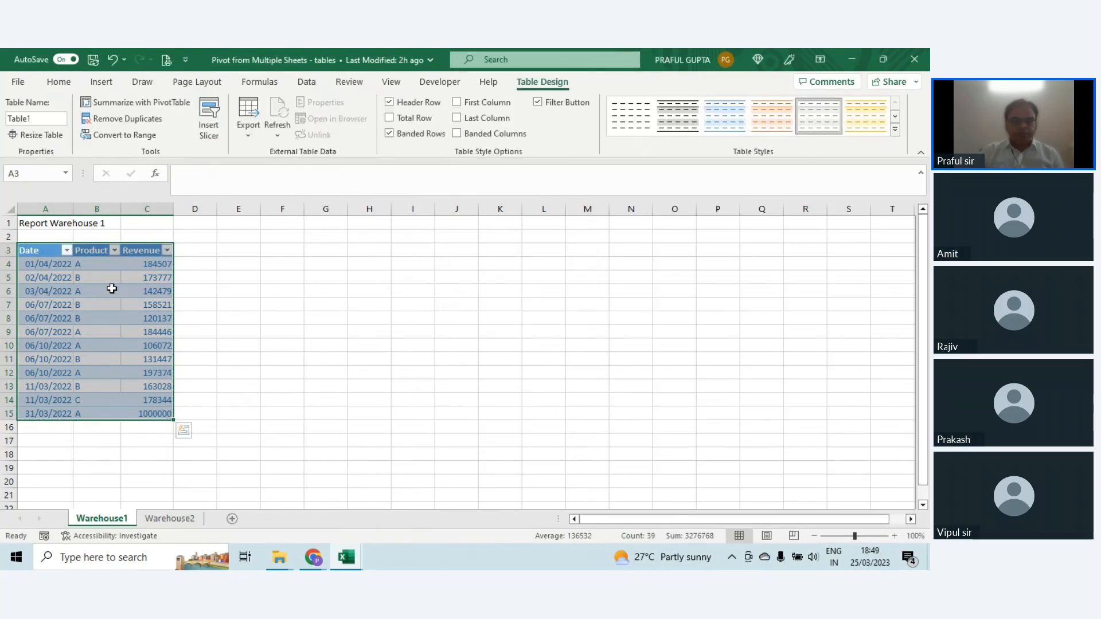
Step: Name the table on the Warehouse1 sheet warehouse1
click(37, 120)
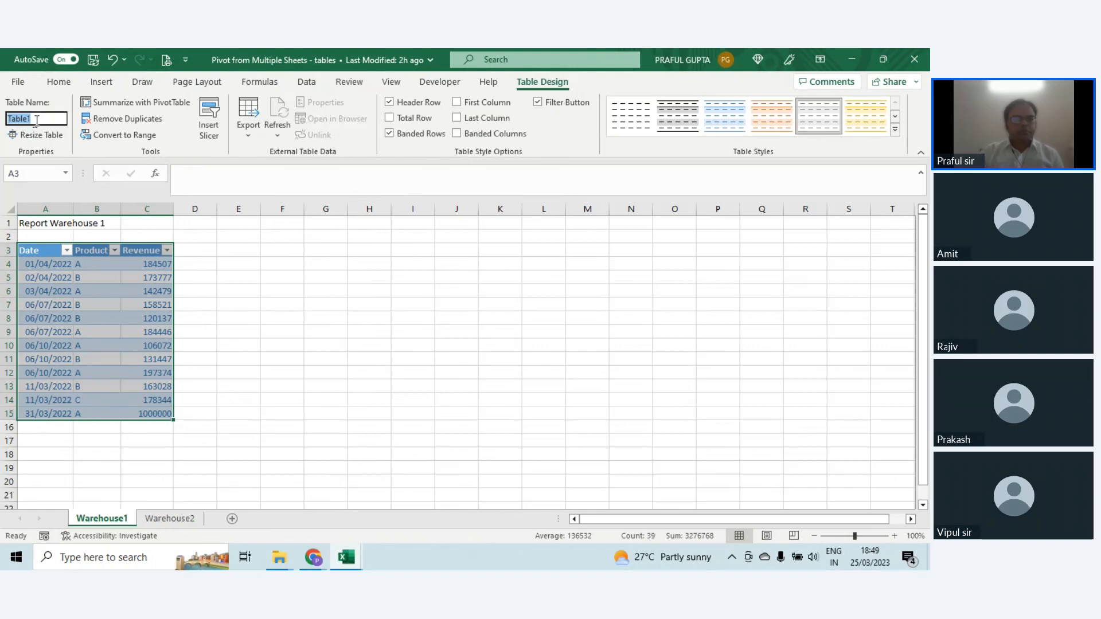
text(ware)
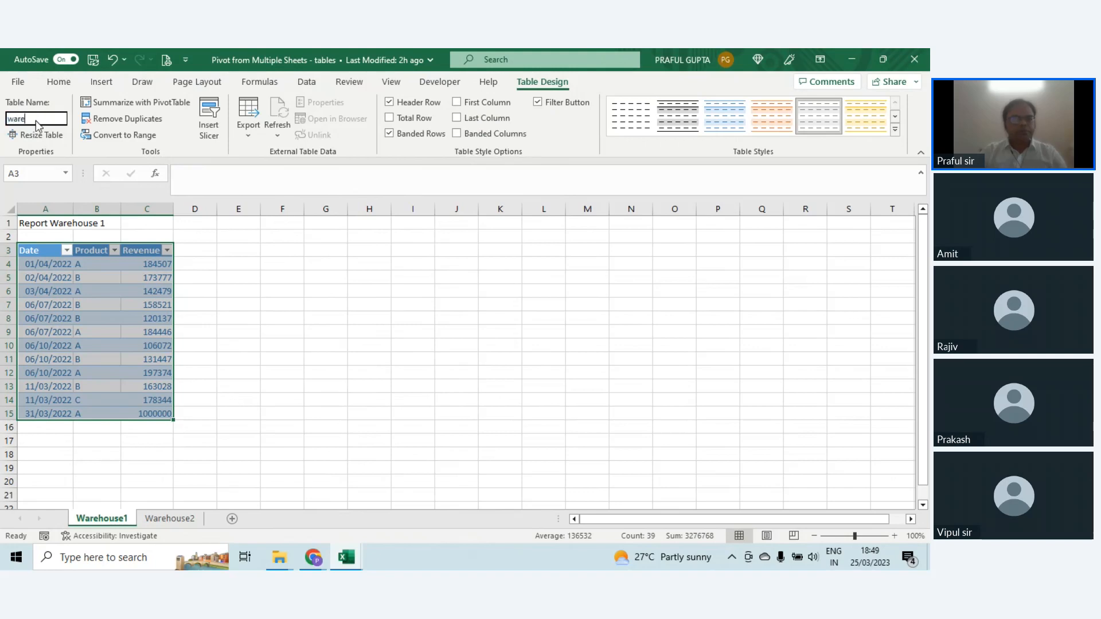
text(house1)
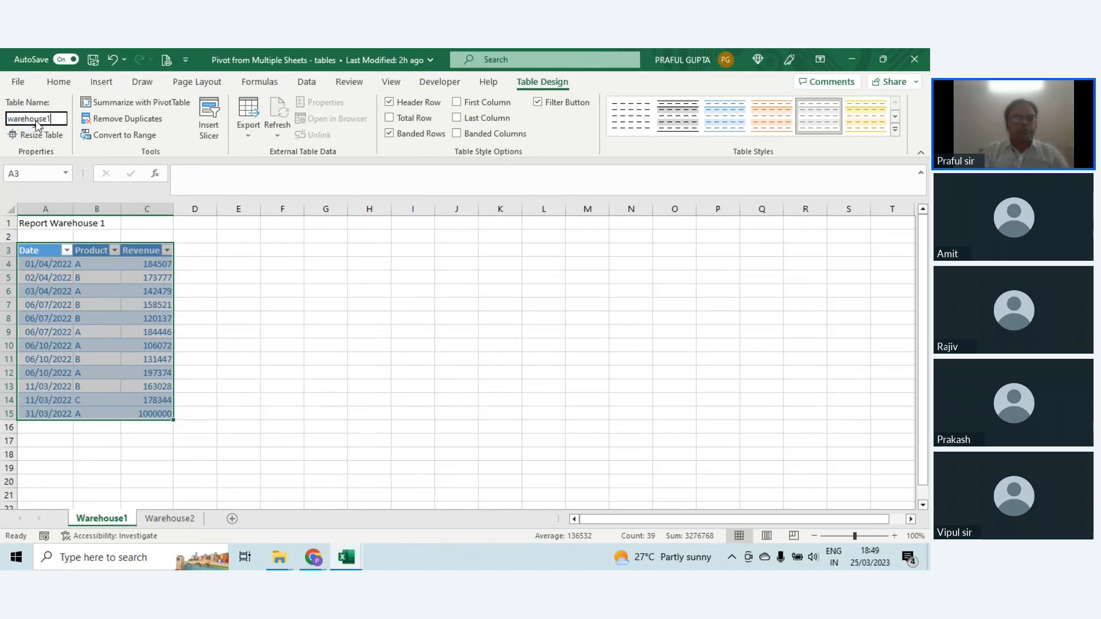
key(Return)
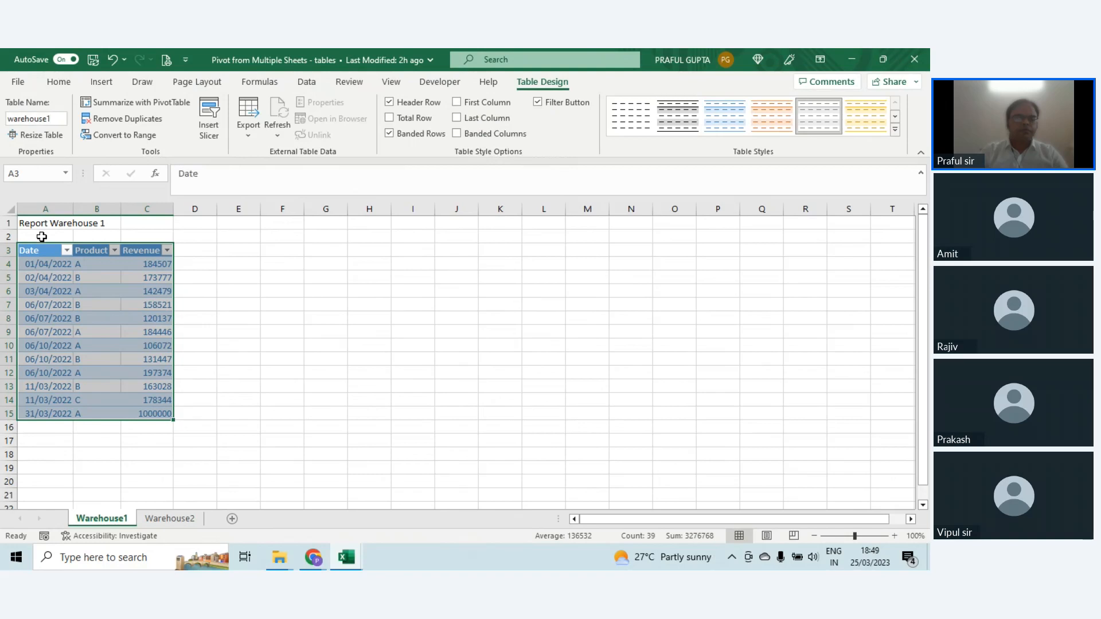
Step: Format range A3:C14 of the Warehouse2 sheet as a table with headers in the same light grey style
click(166, 519)
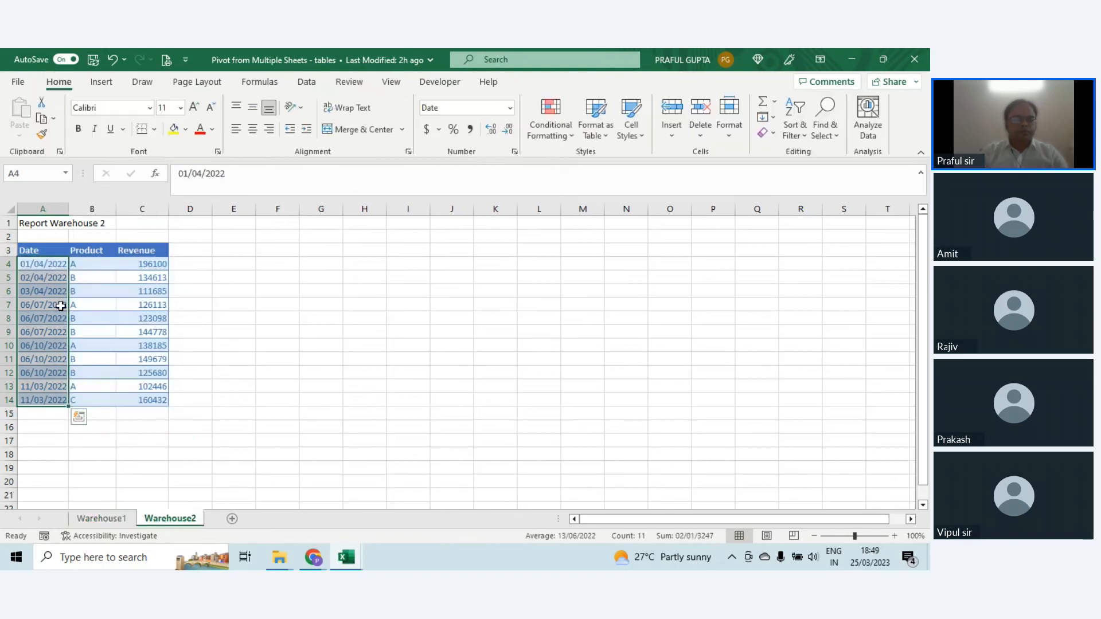
drag(42, 249, 157, 398)
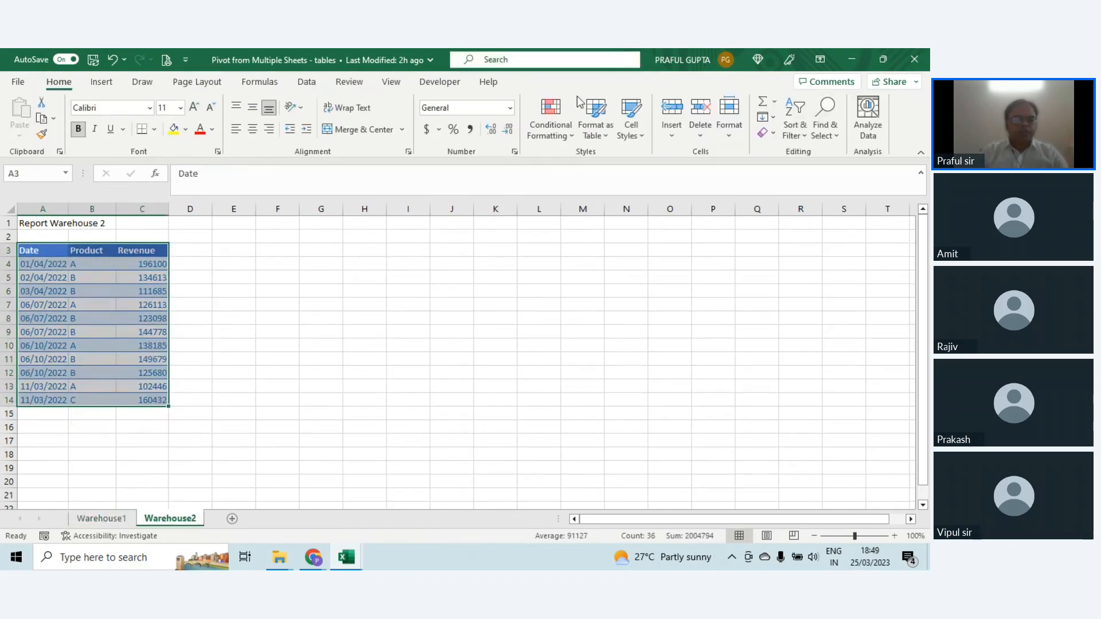
click(595, 123)
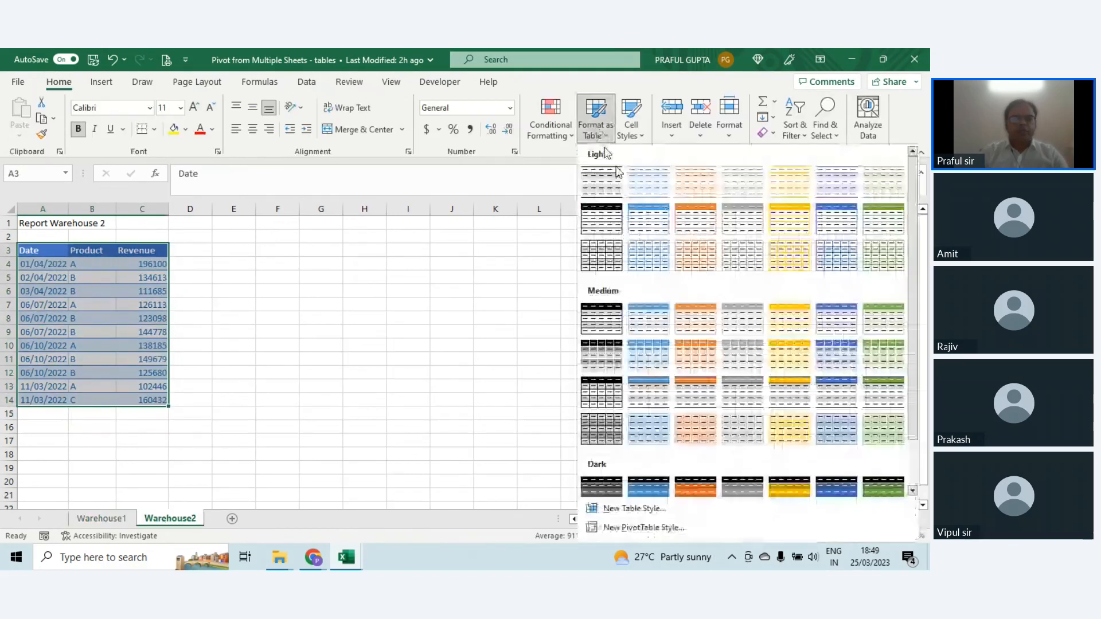
click(739, 183)
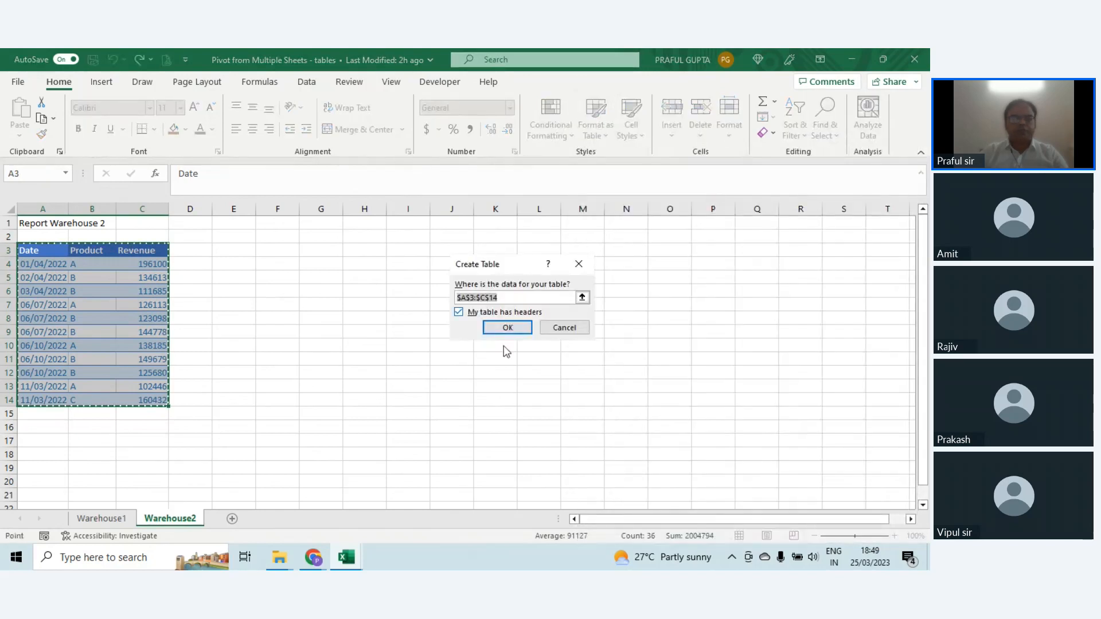
click(518, 331)
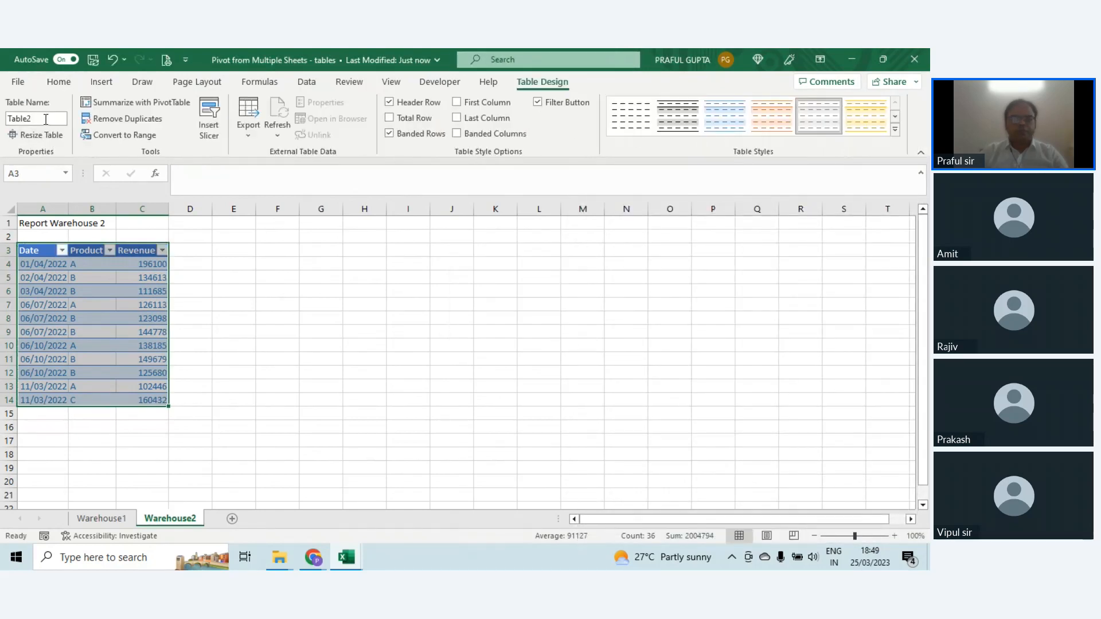
Step: Name the table on the Warehouse2 sheet warehouse2
click(46, 120)
double_click(46, 119)
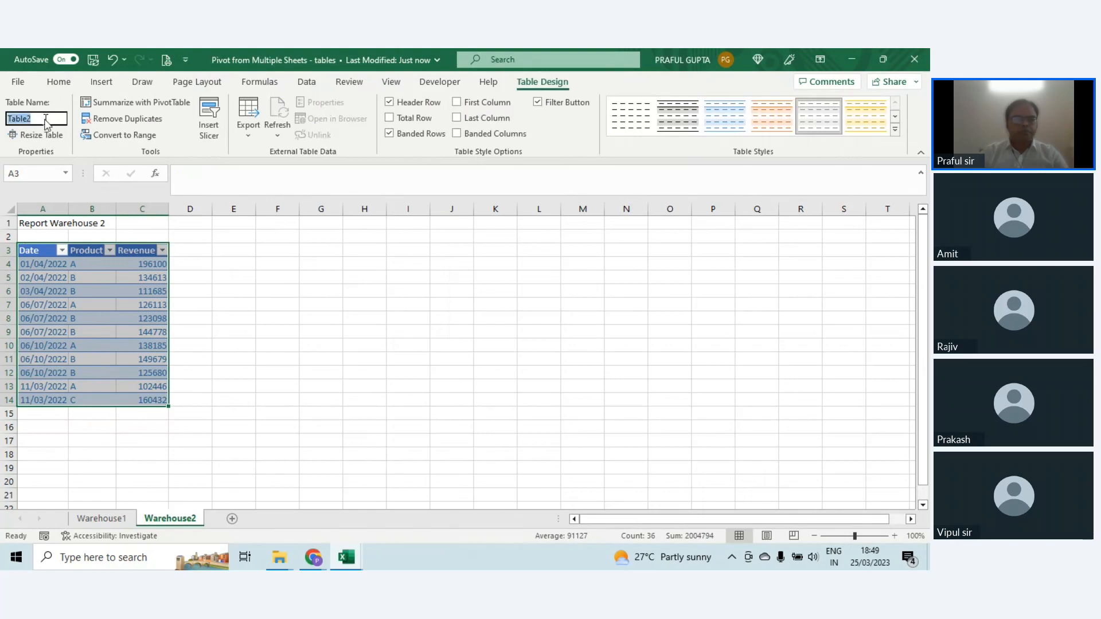
text(warehouse2)
key(Return)
click(231, 346)
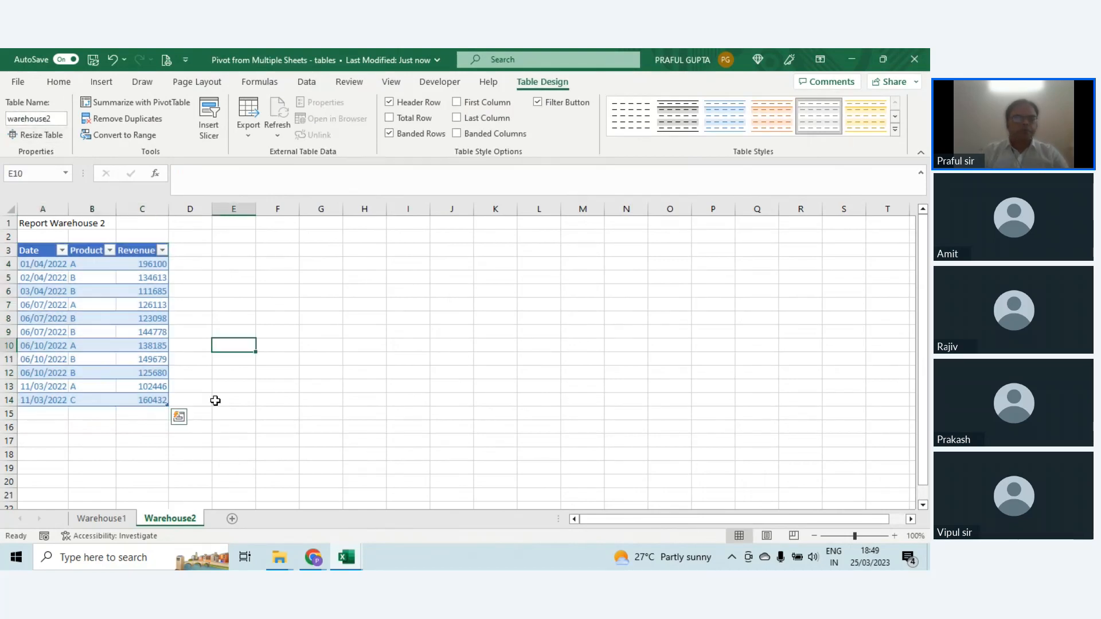
Step: Load the warehouse1 table from the Warehouse1 sheet into the Power Query Editor as a query
click(112, 521)
click(169, 519)
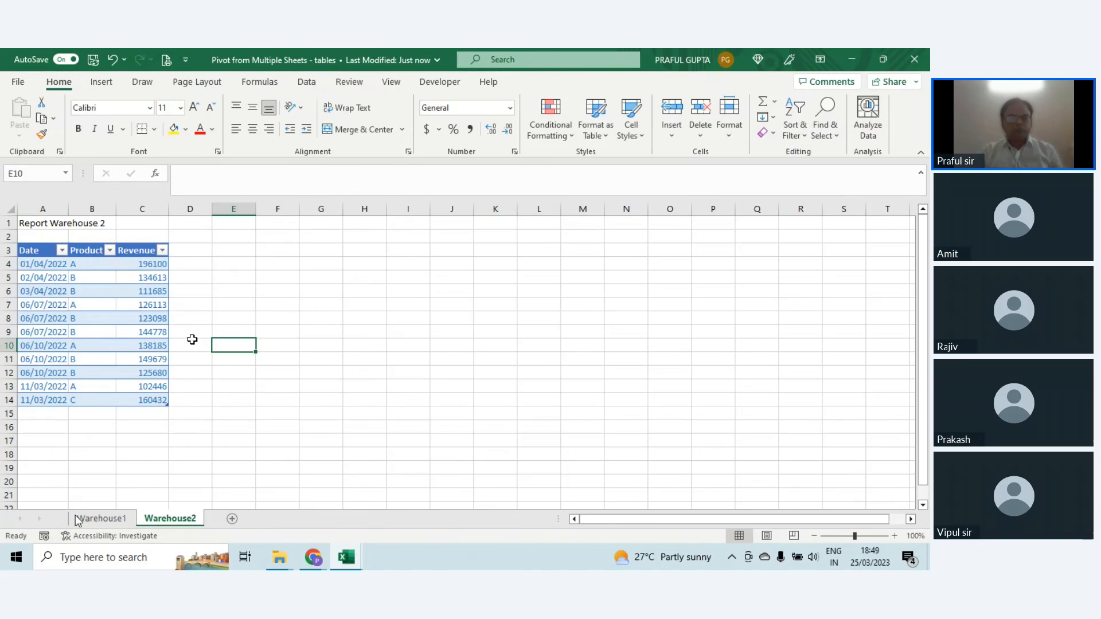
click(101, 518)
click(129, 346)
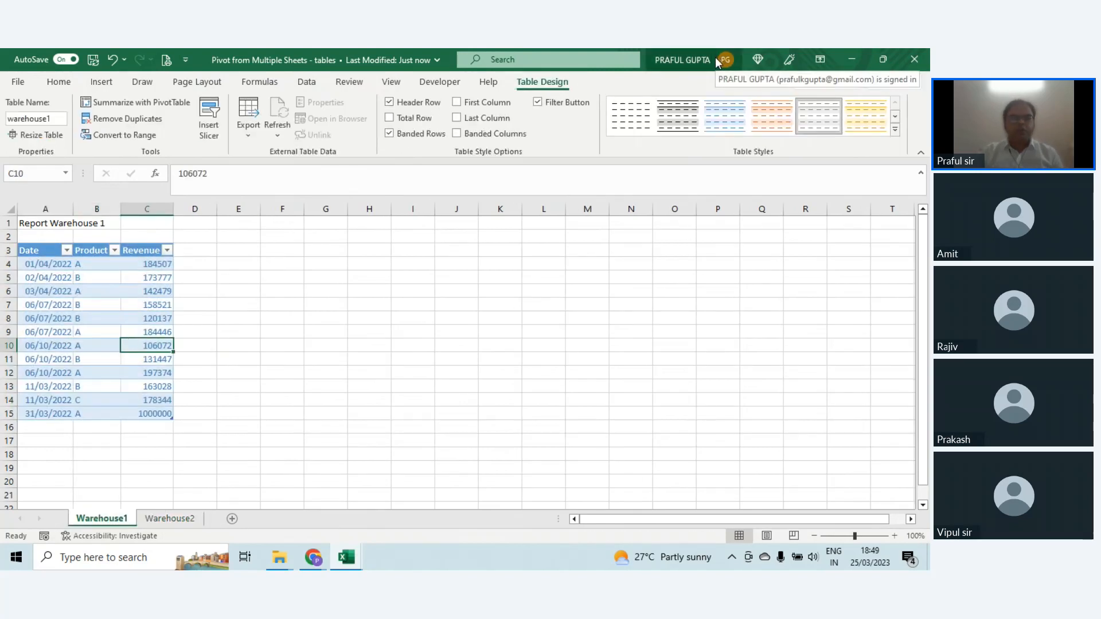
click(307, 82)
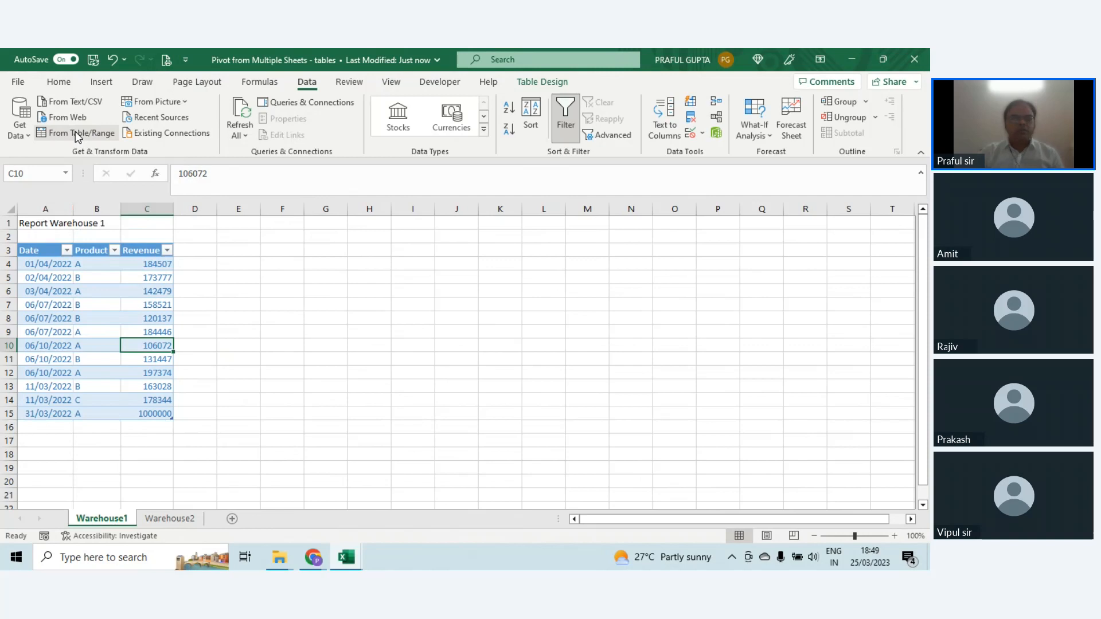
click(77, 134)
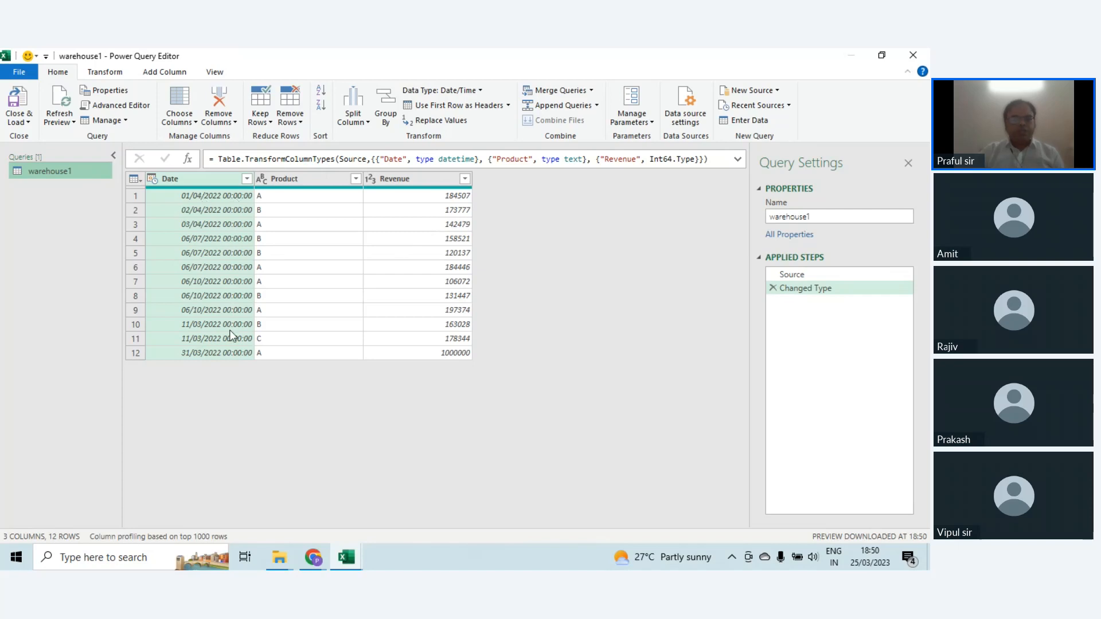
Step: Change the Date column of the warehouse1 query to the Date type, replacing the current type conversion
click(152, 179)
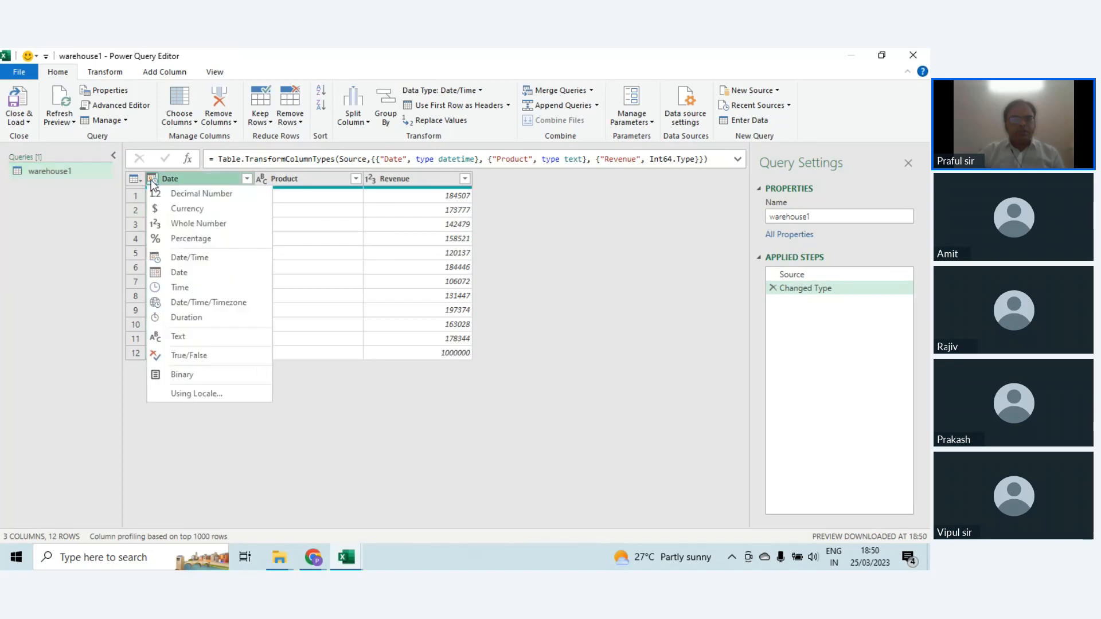
click(193, 277)
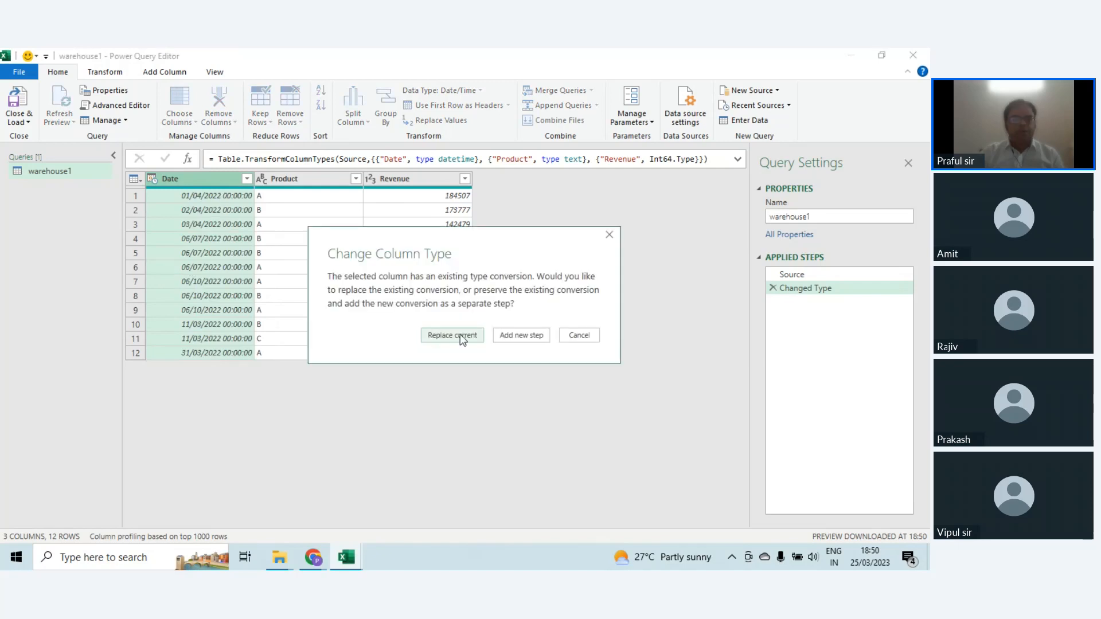
click(462, 338)
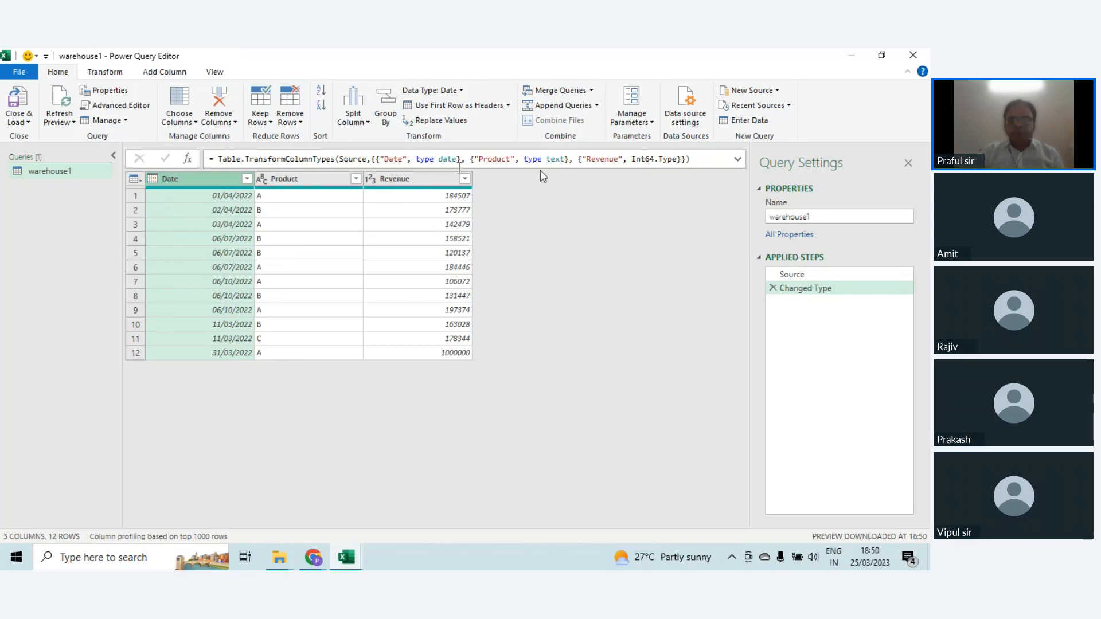
Step: Duplicate the warehouse1 query and rename the duplicate warehouse2
click(801, 276)
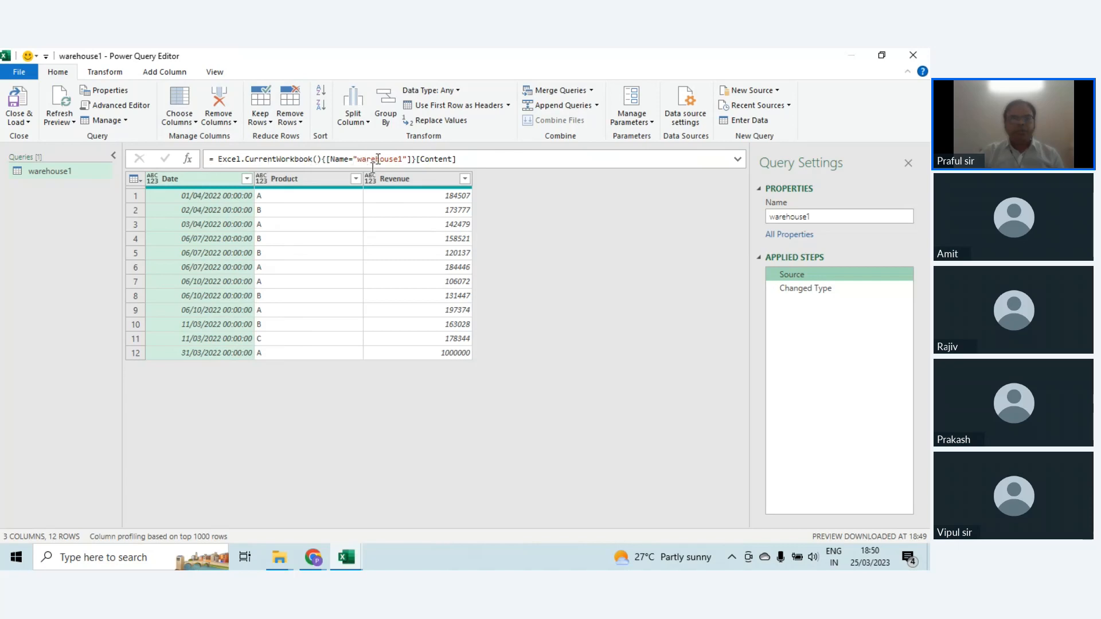
right_click(54, 172)
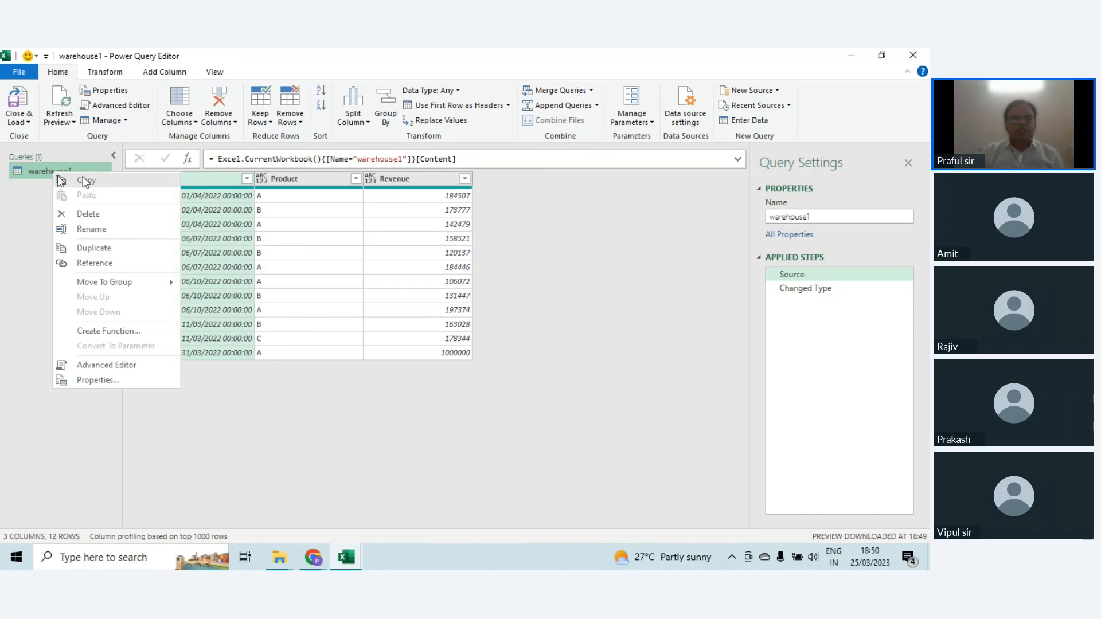
click(83, 178)
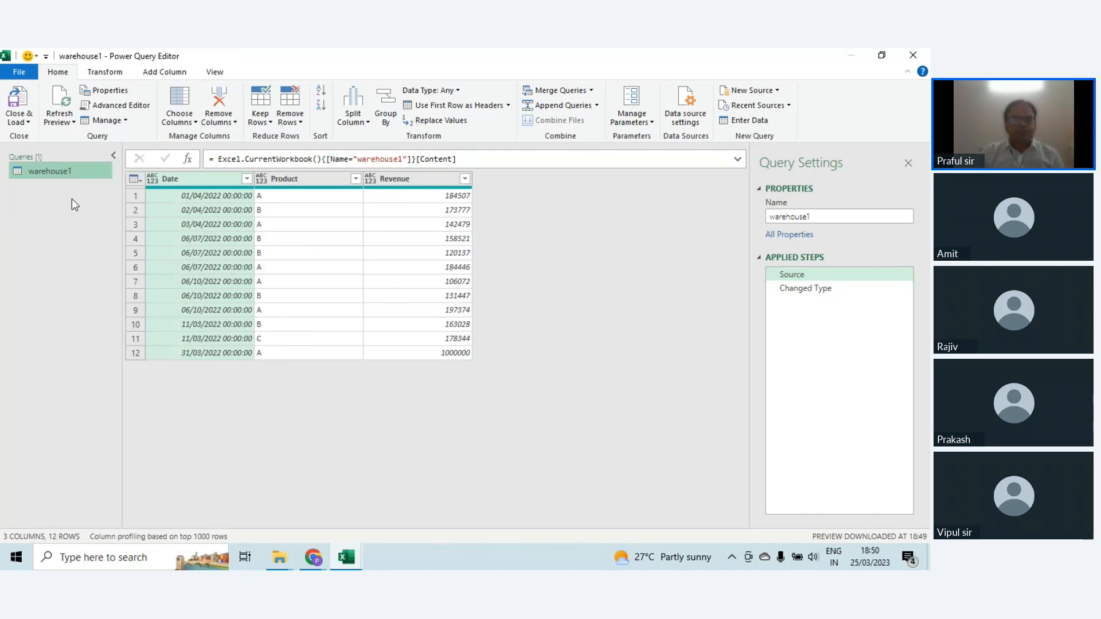
right_click(49, 171)
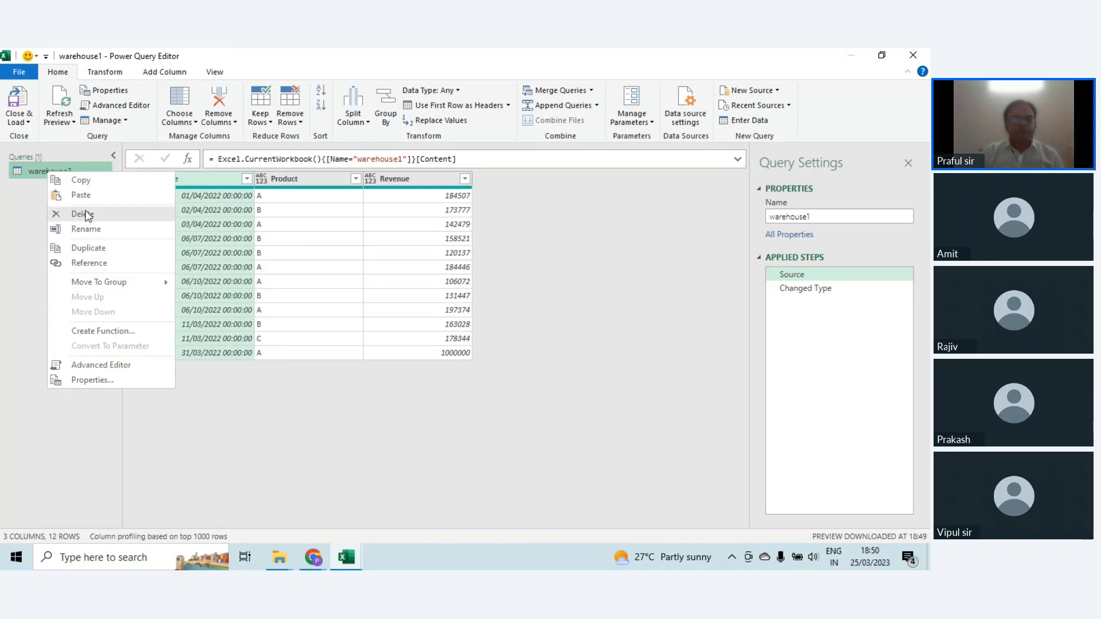
click(86, 247)
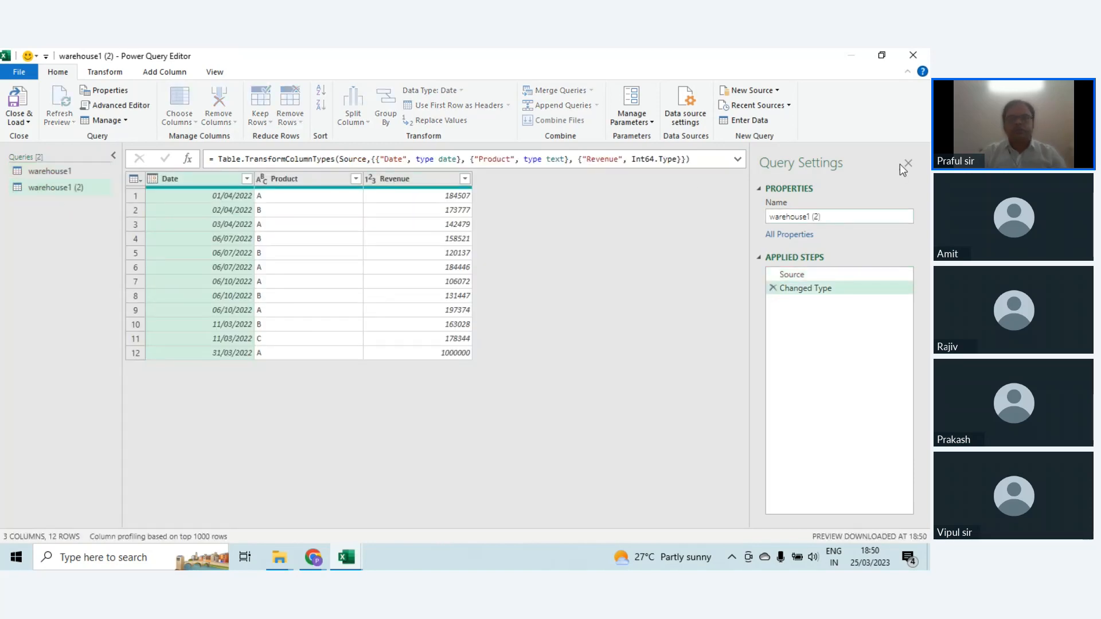
key(BackSpace)
key(BackSpace)
key(BackSpace)
key(BackSpace)
key(BackSpace)
text(2)
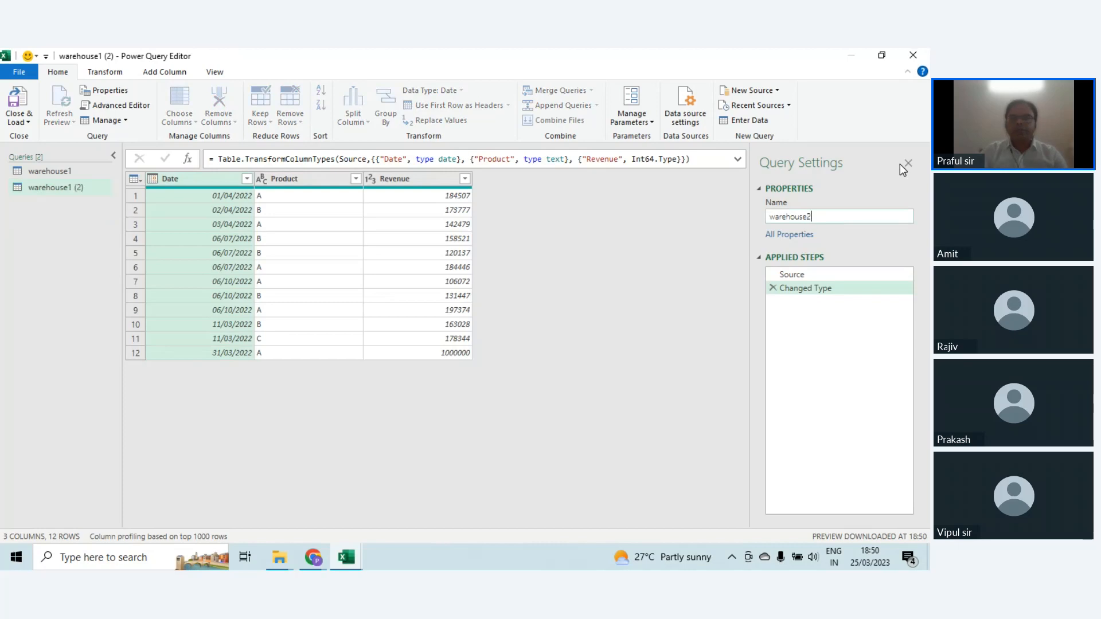
key(Return)
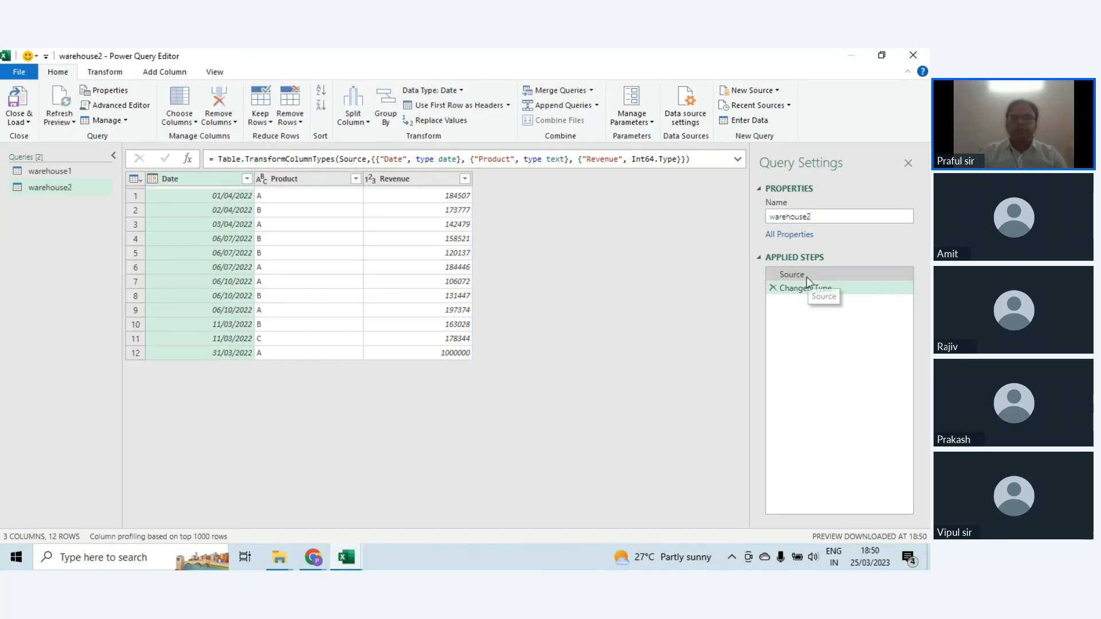
Step: Edit the Source step formula of the warehouse2 query so it reads from the warehouse2 table
click(805, 277)
click(401, 159)
key(BackSpace)
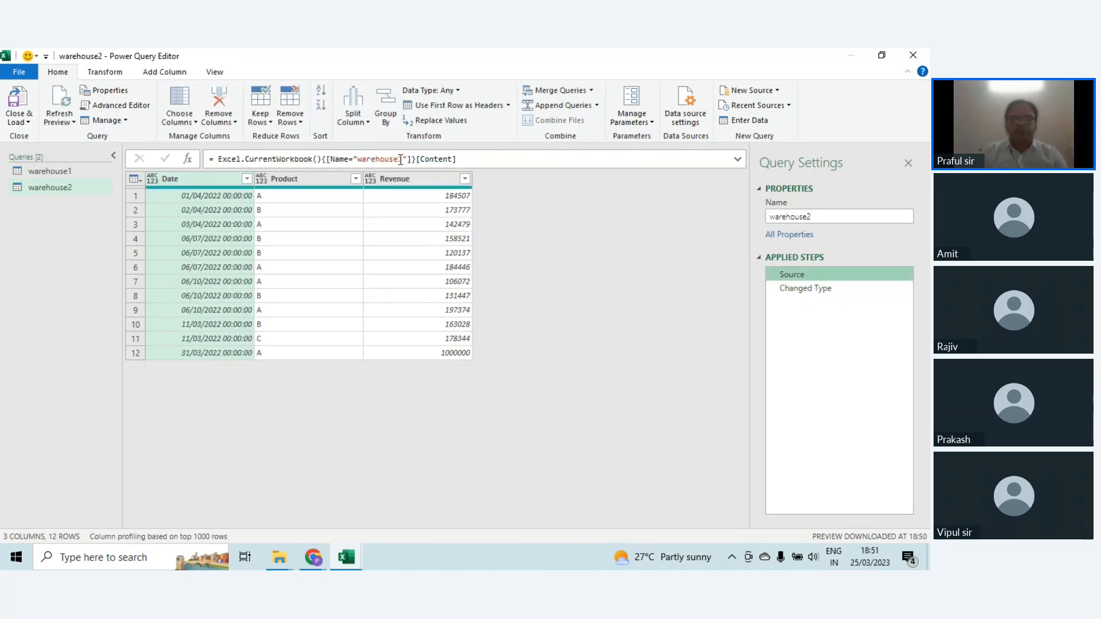
click(400, 159)
key(Right)
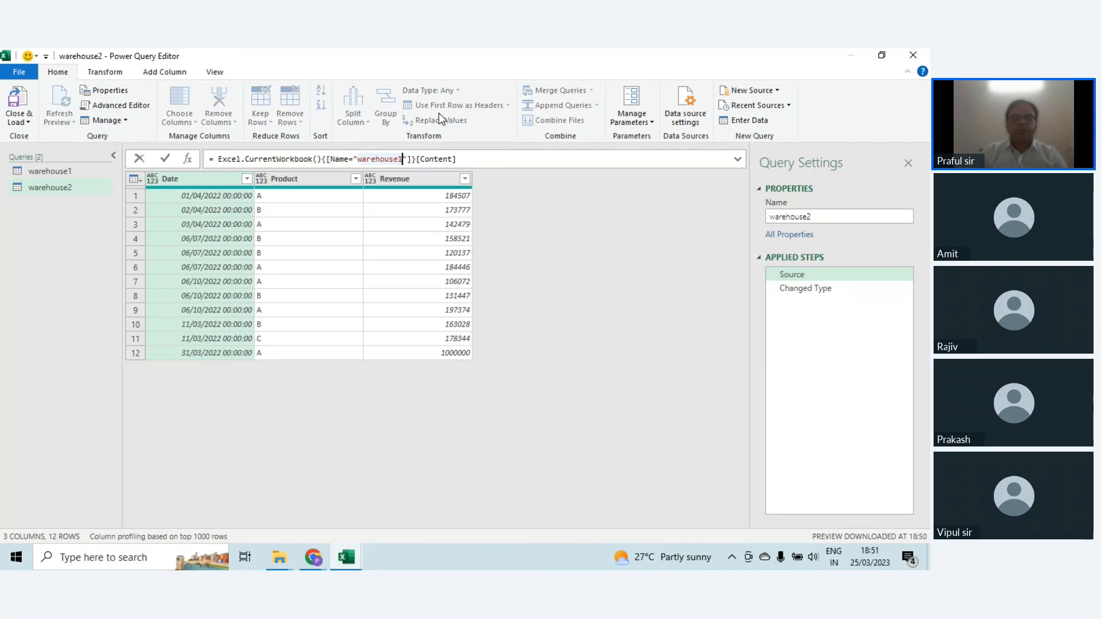
key(BackSpace)
text(2)
key(Return)
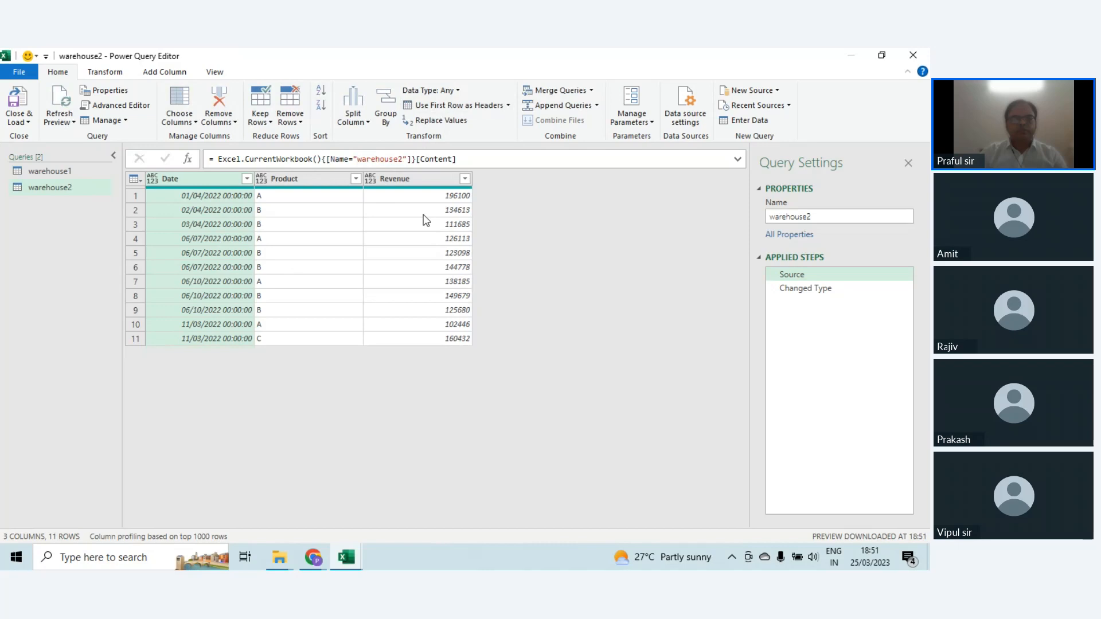
Step: Change the Date column of the warehouse2 query to the Date type, inserting the conversion after the Source step
click(457, 197)
click(439, 268)
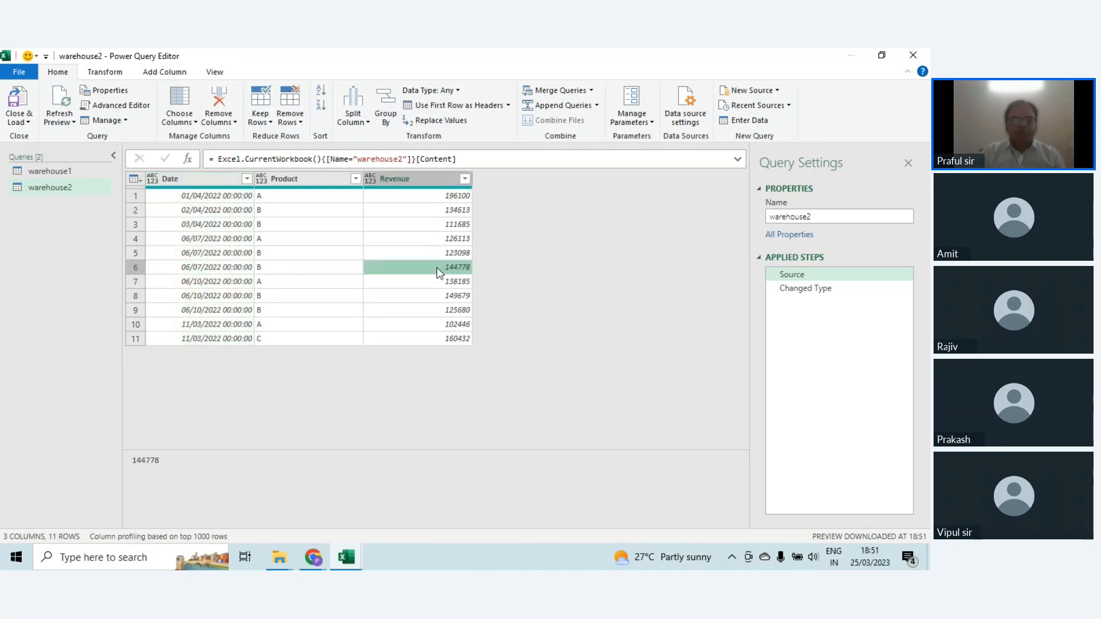
click(192, 224)
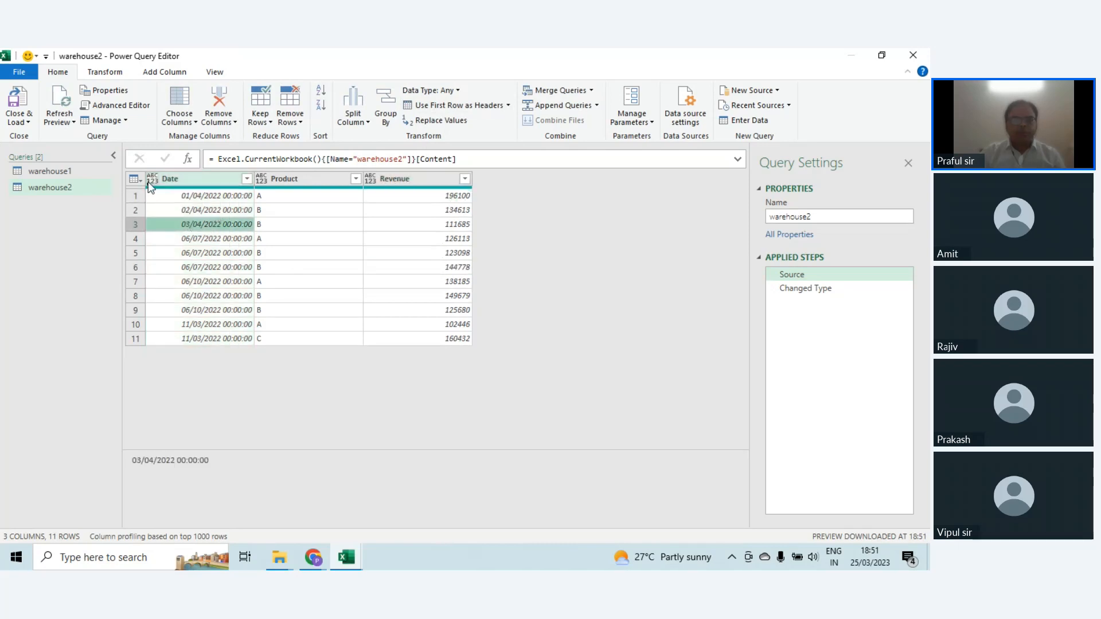
click(150, 182)
click(197, 270)
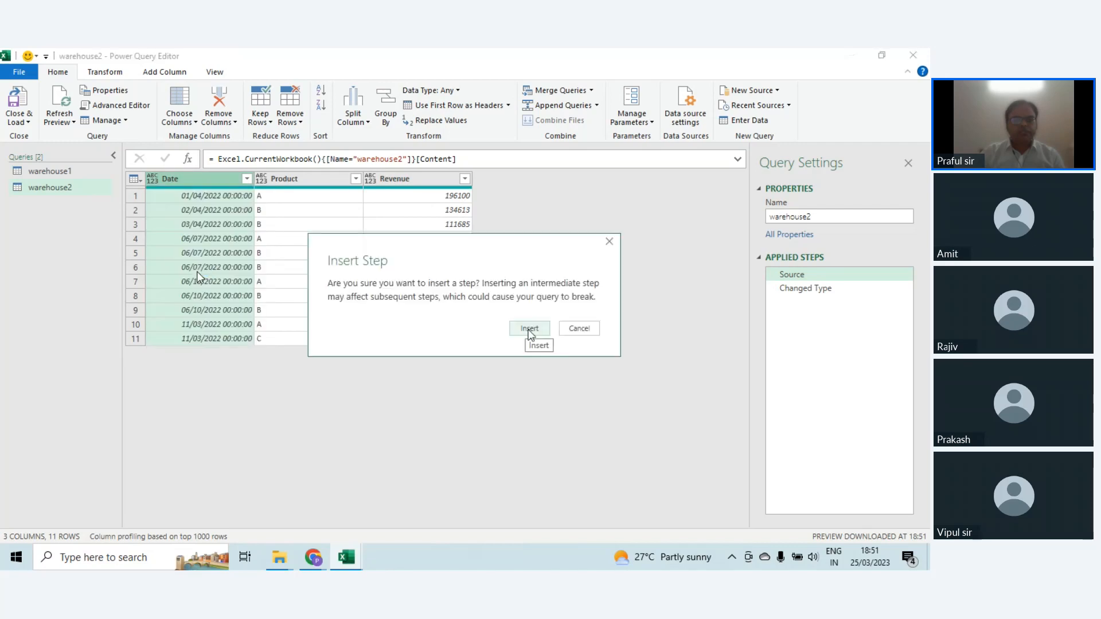
click(530, 331)
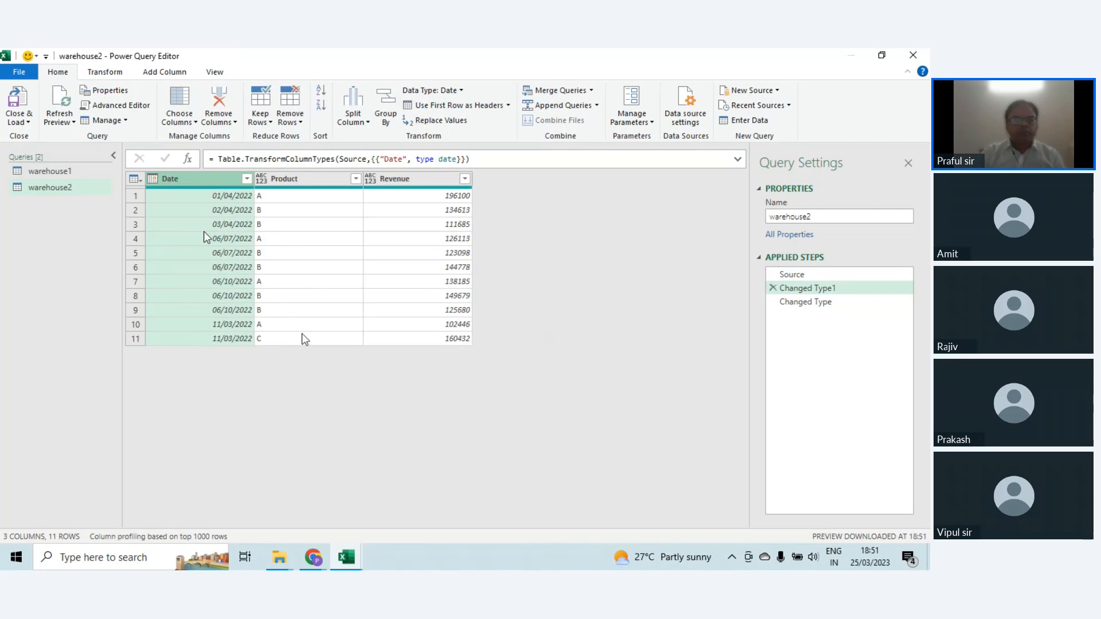
Step: Append two tables as a new query, with warehouse1 as the first table and warehouse2 as the second
click(57, 169)
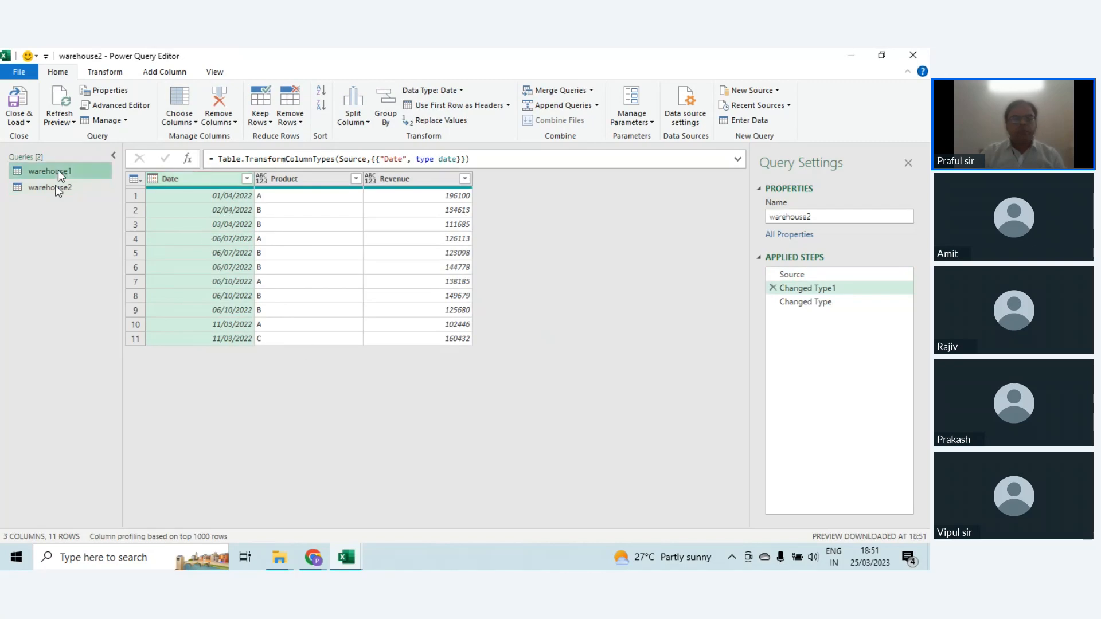
click(58, 189)
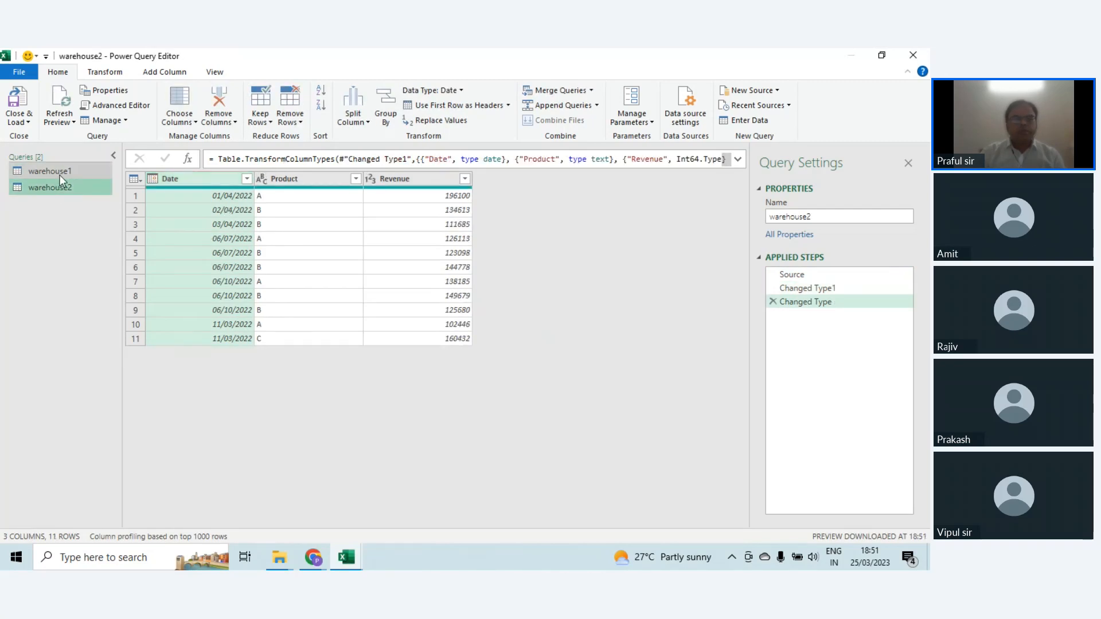
click(60, 174)
click(59, 184)
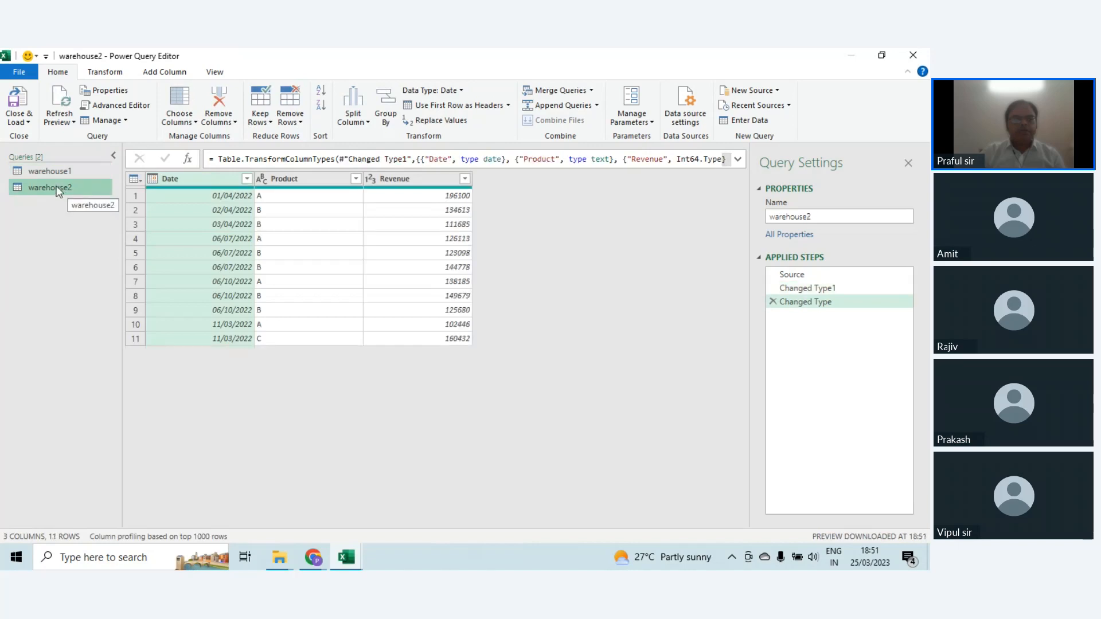
click(599, 107)
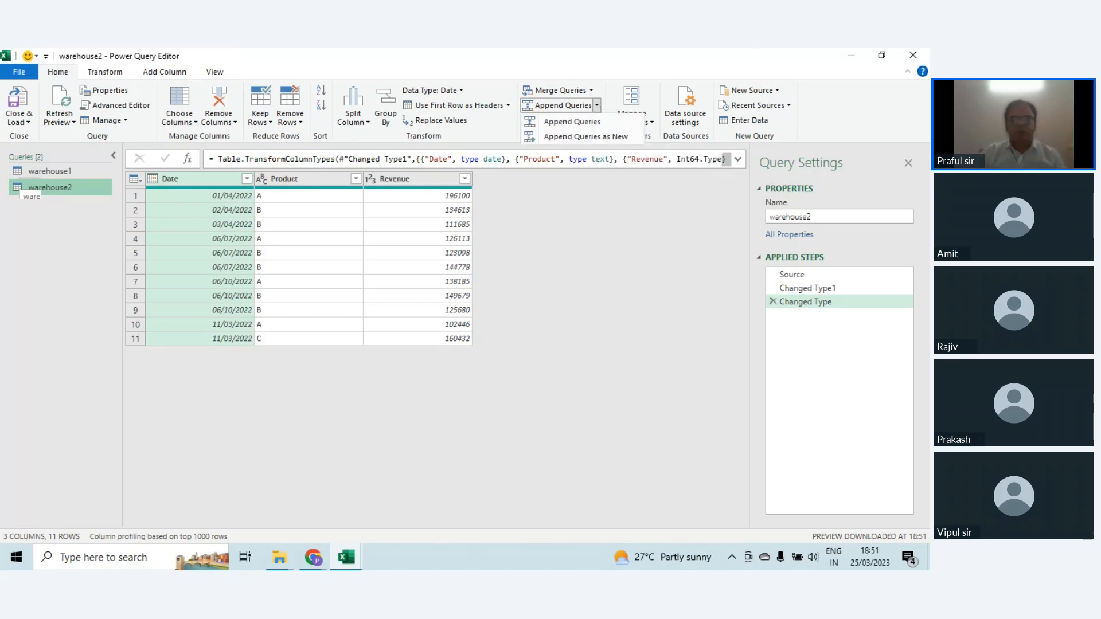
click(598, 138)
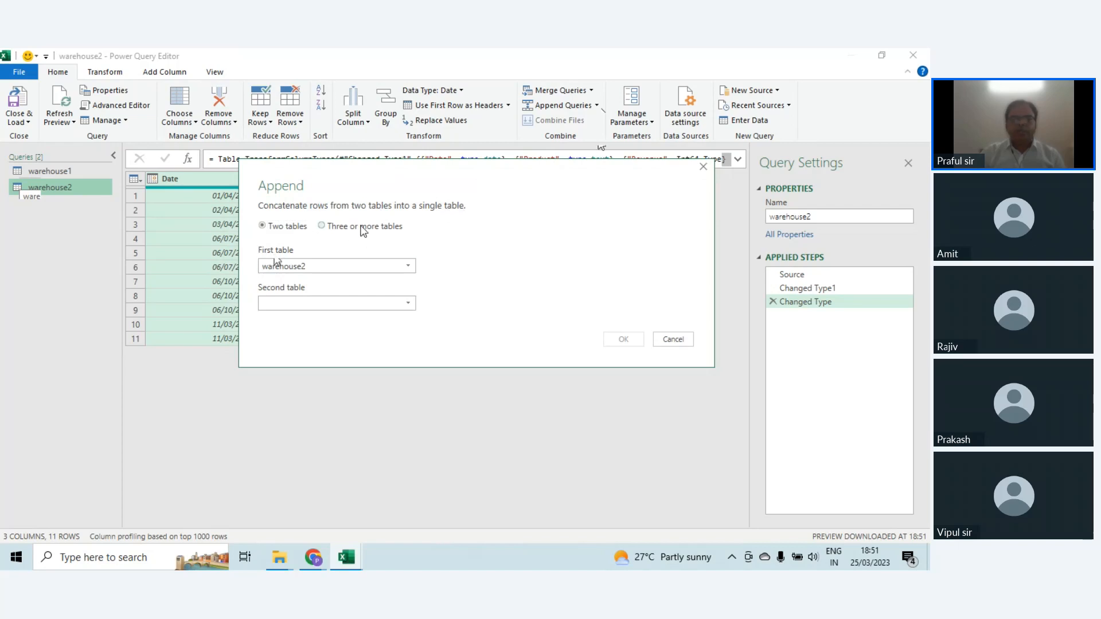
click(392, 233)
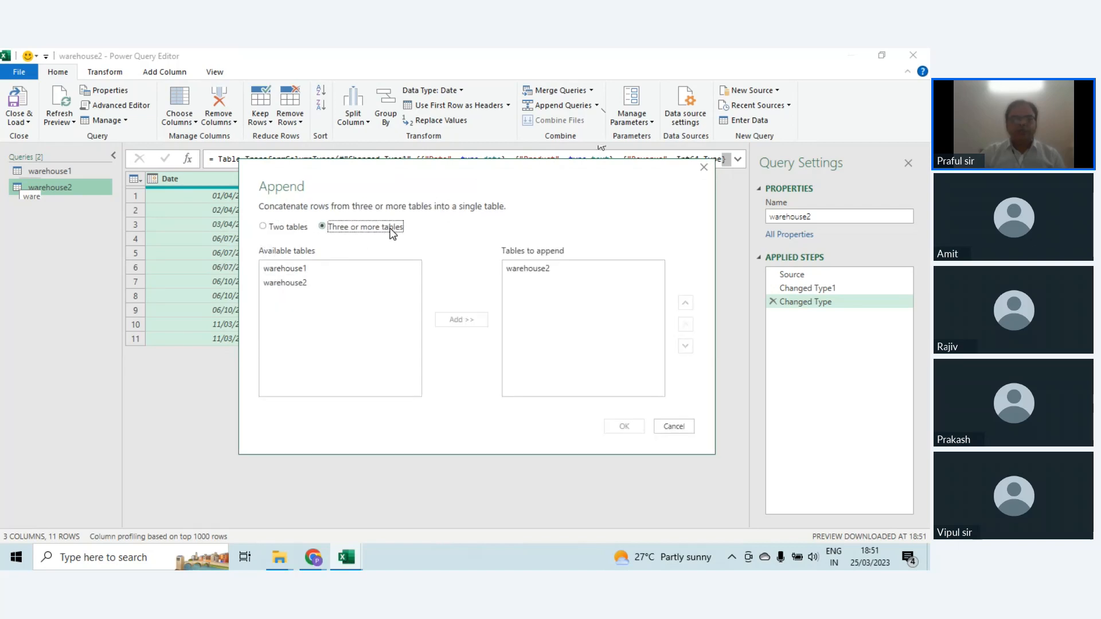
click(293, 227)
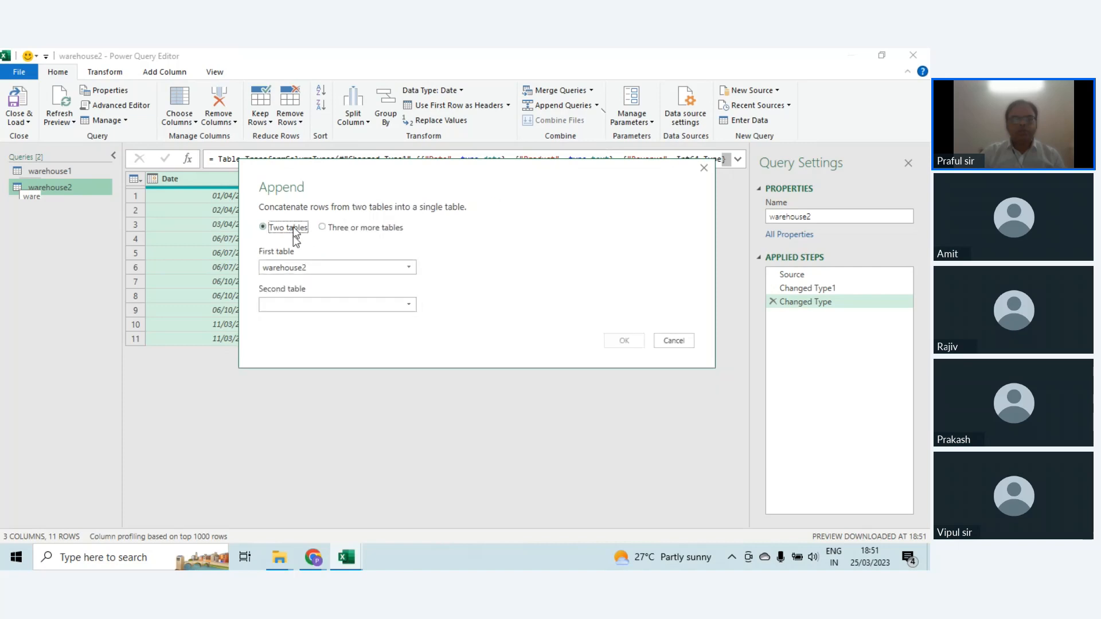
click(408, 267)
click(322, 281)
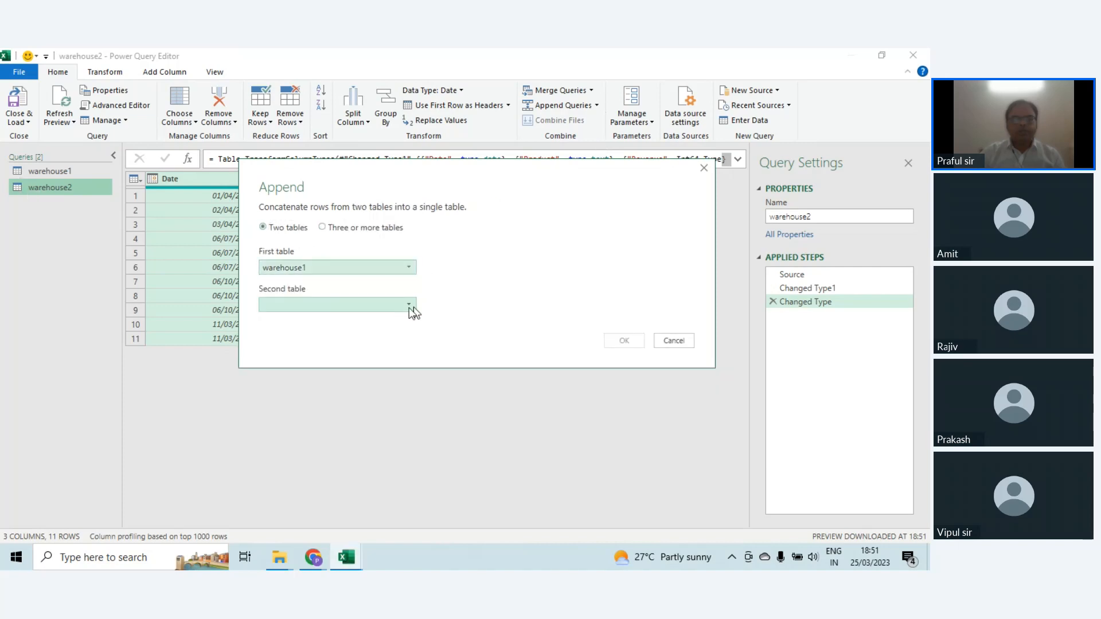
click(409, 303)
click(321, 335)
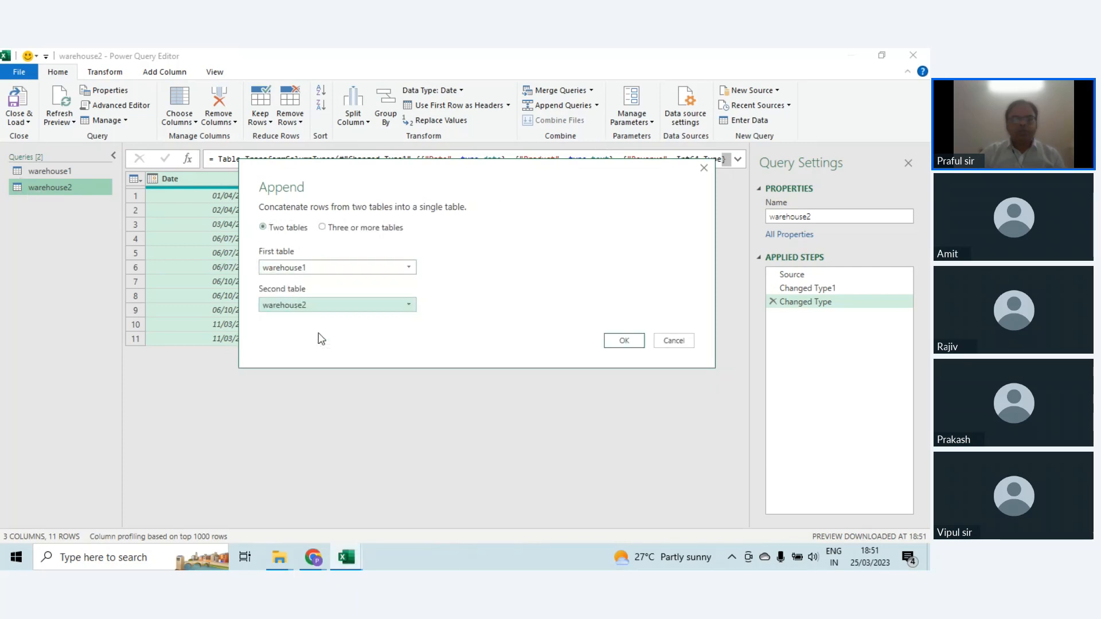
click(623, 341)
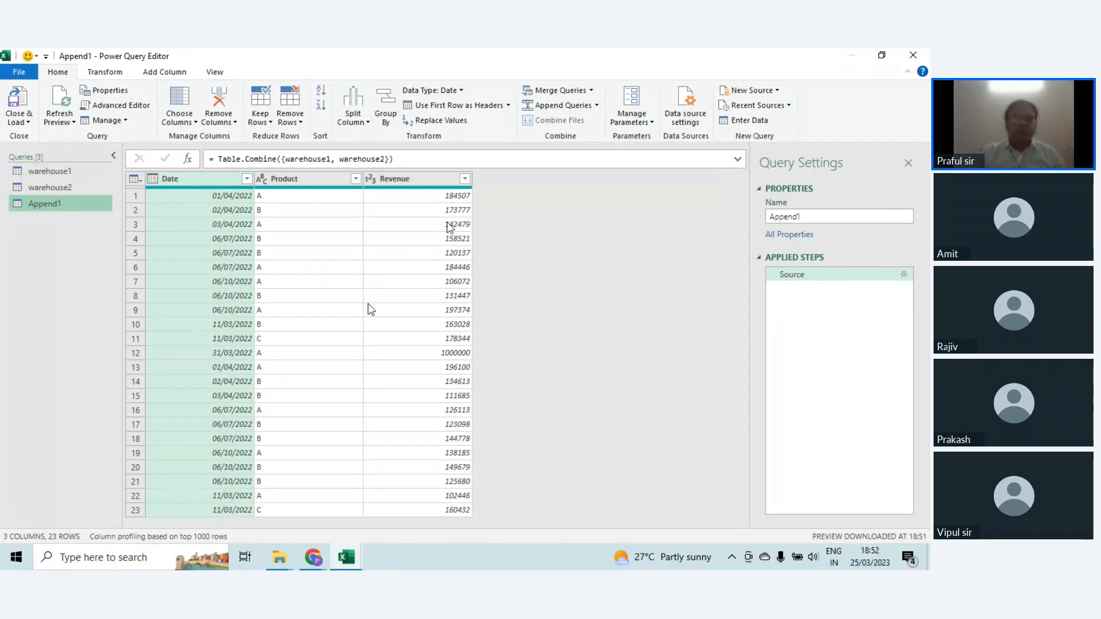
Step: Add a custom column named Warehouse with the formula "W1" to the warehouse1 query
click(60, 174)
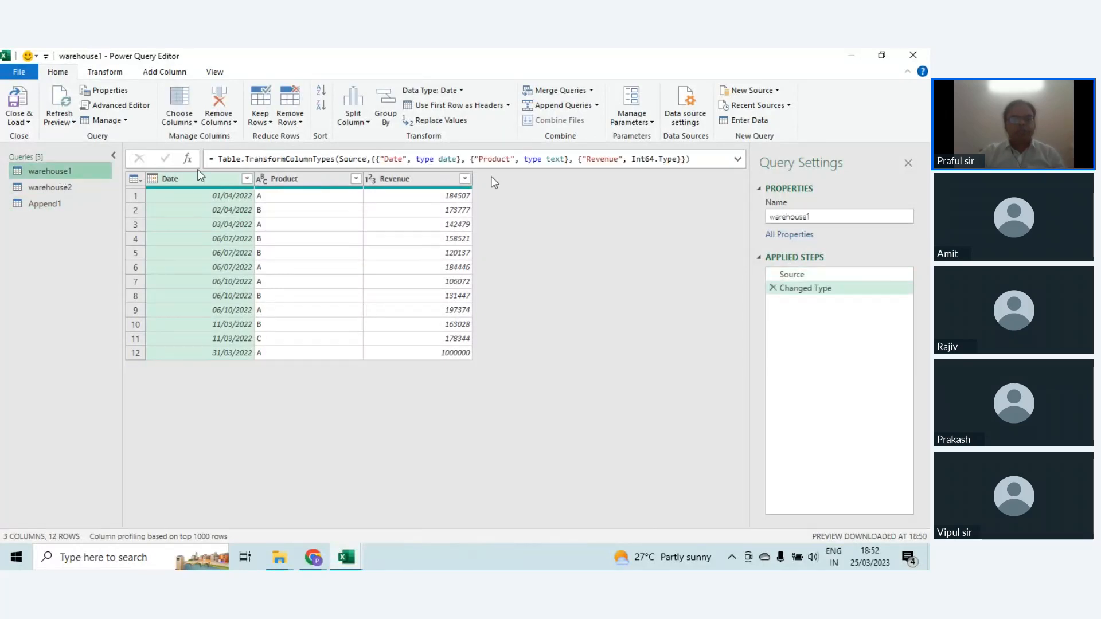
click(135, 179)
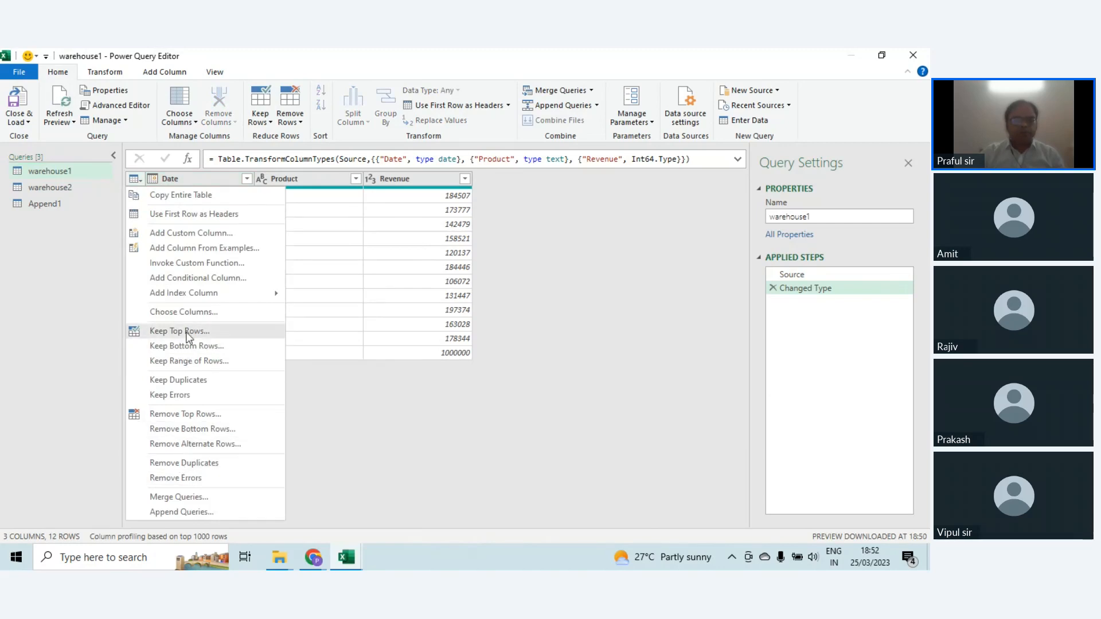
click(205, 233)
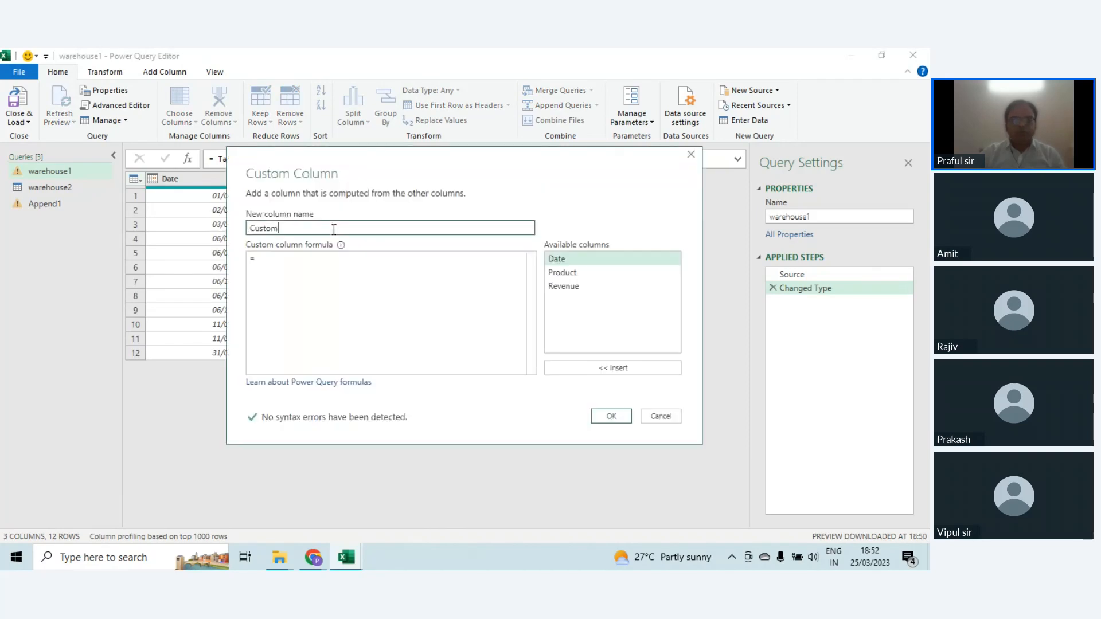
text(Ware)
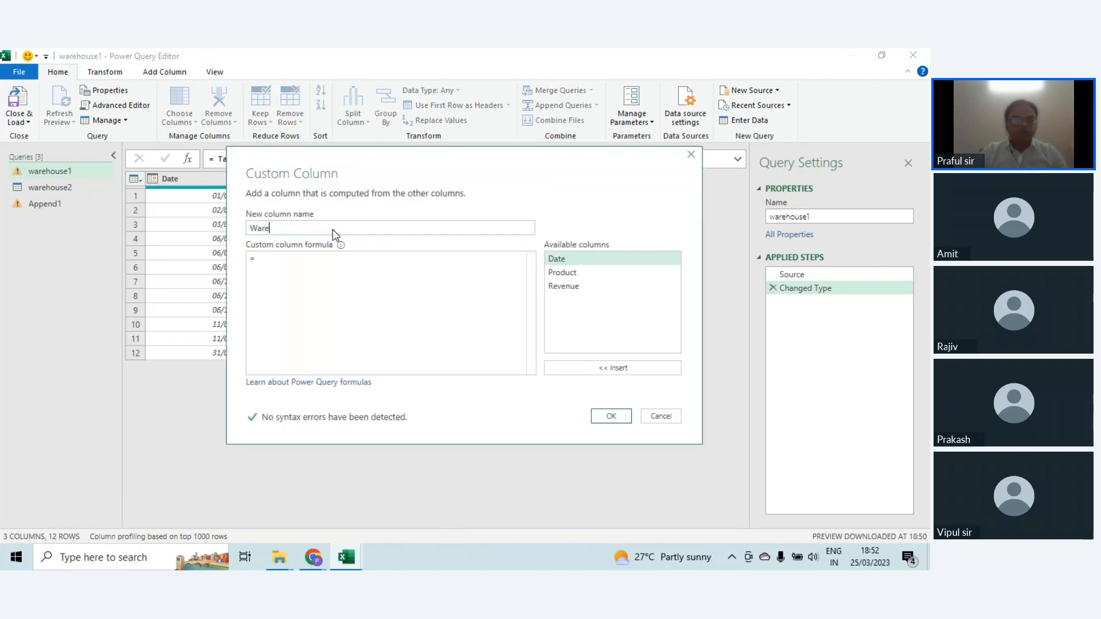
text(house)
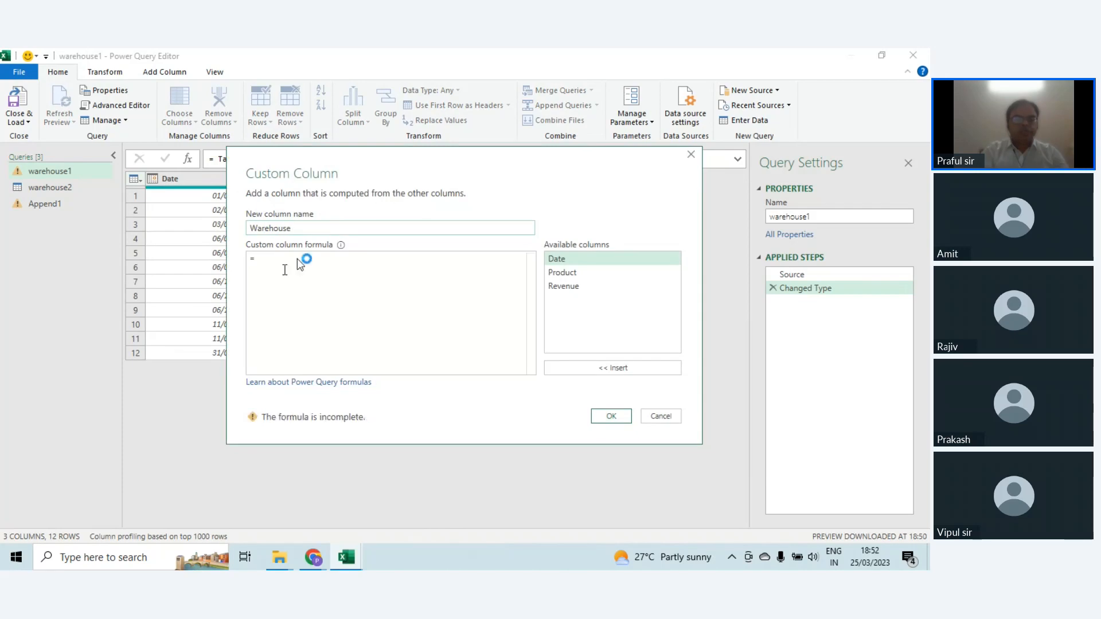
text("W1)
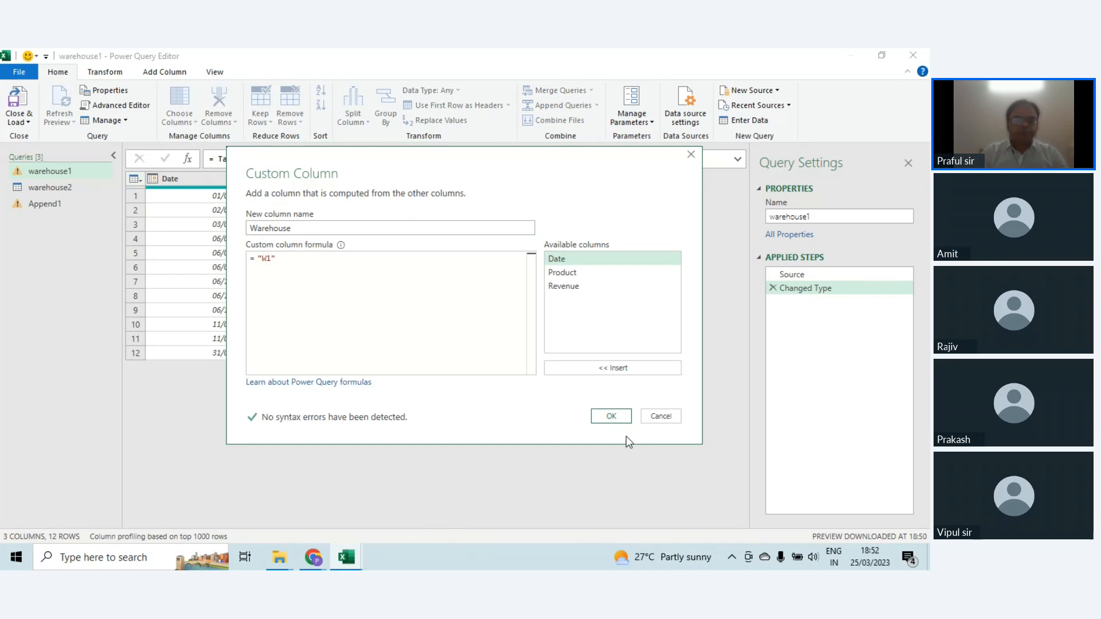
click(610, 416)
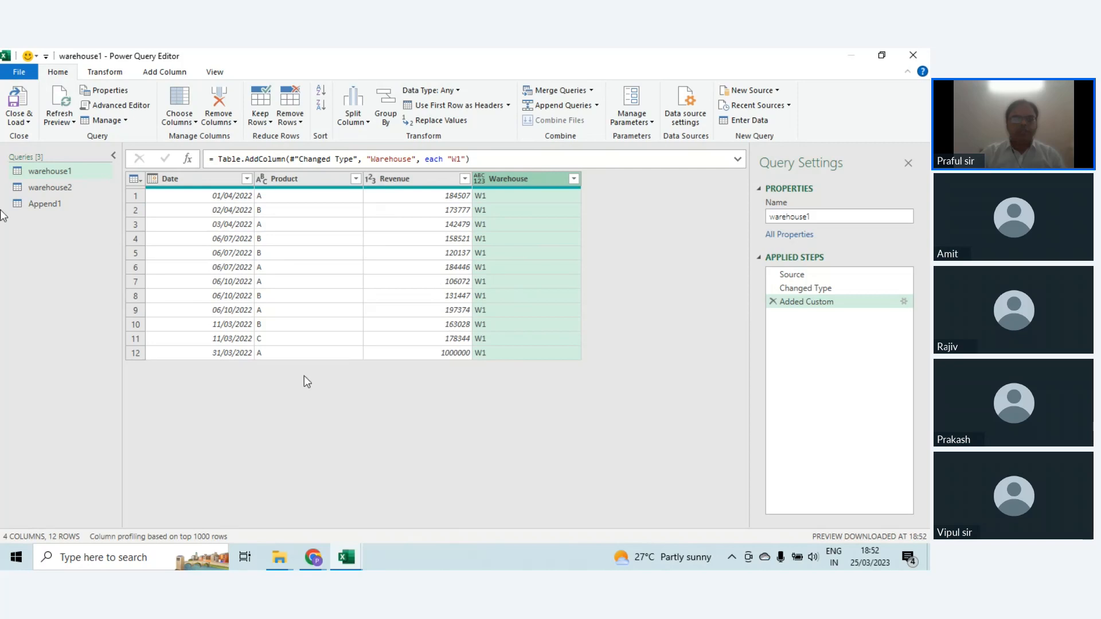
Step: Add a custom column named Warehouse with the formula "W2" to the warehouse2 query
click(44, 189)
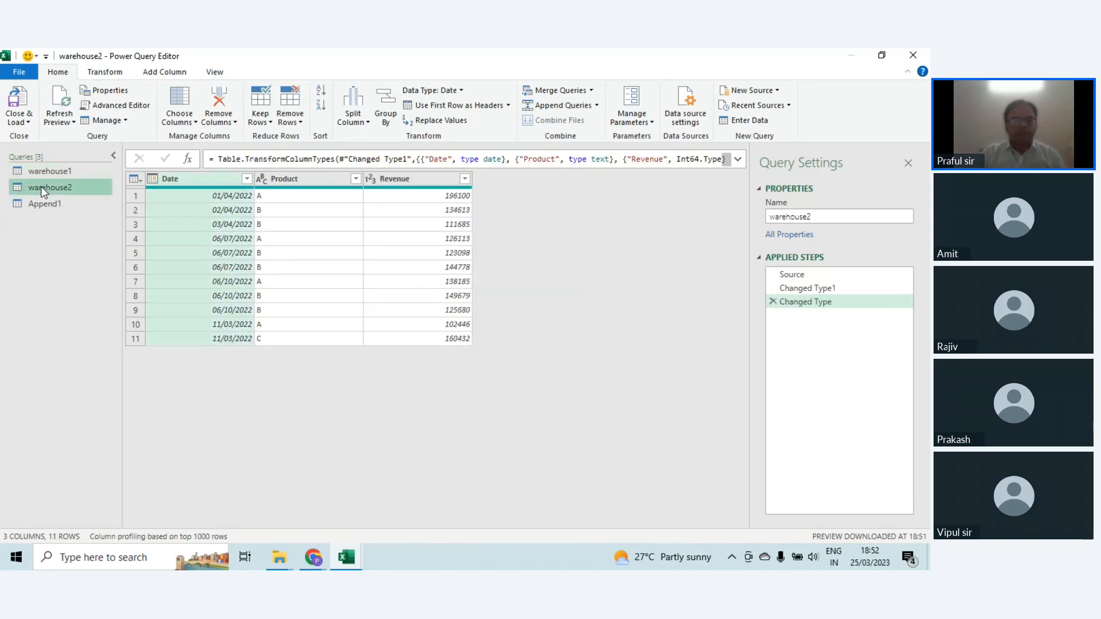
click(136, 180)
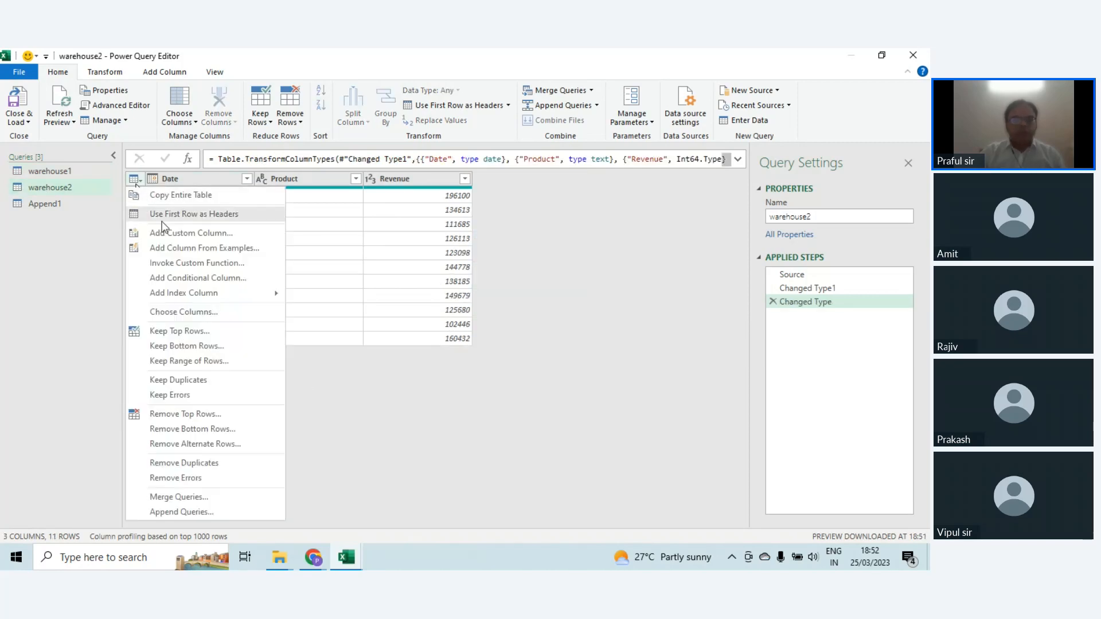
click(191, 233)
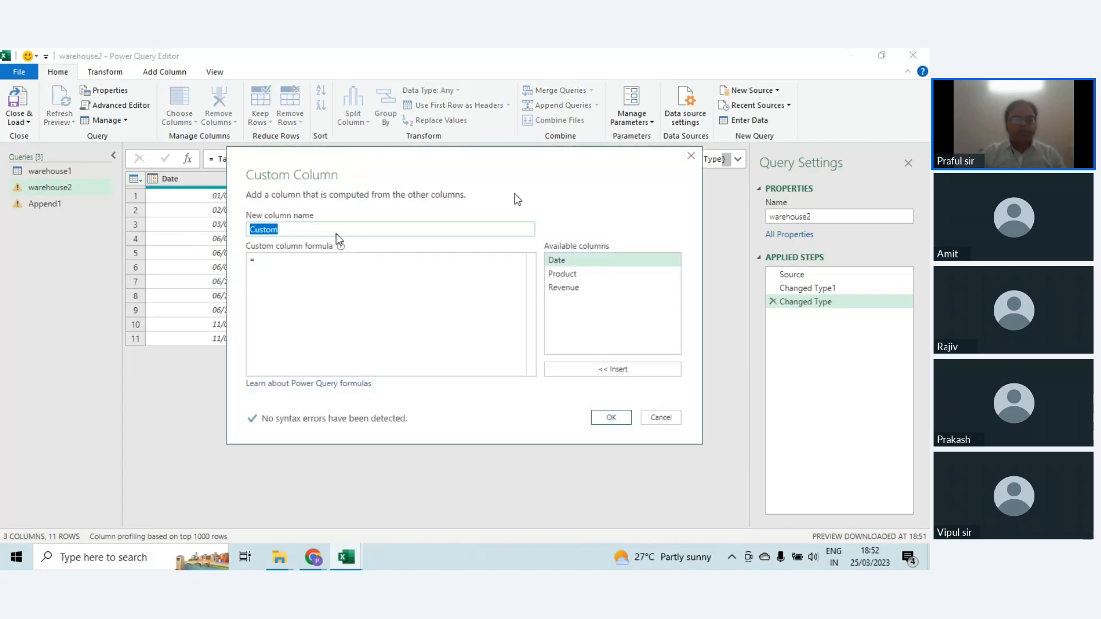
text(wAREHOUS)
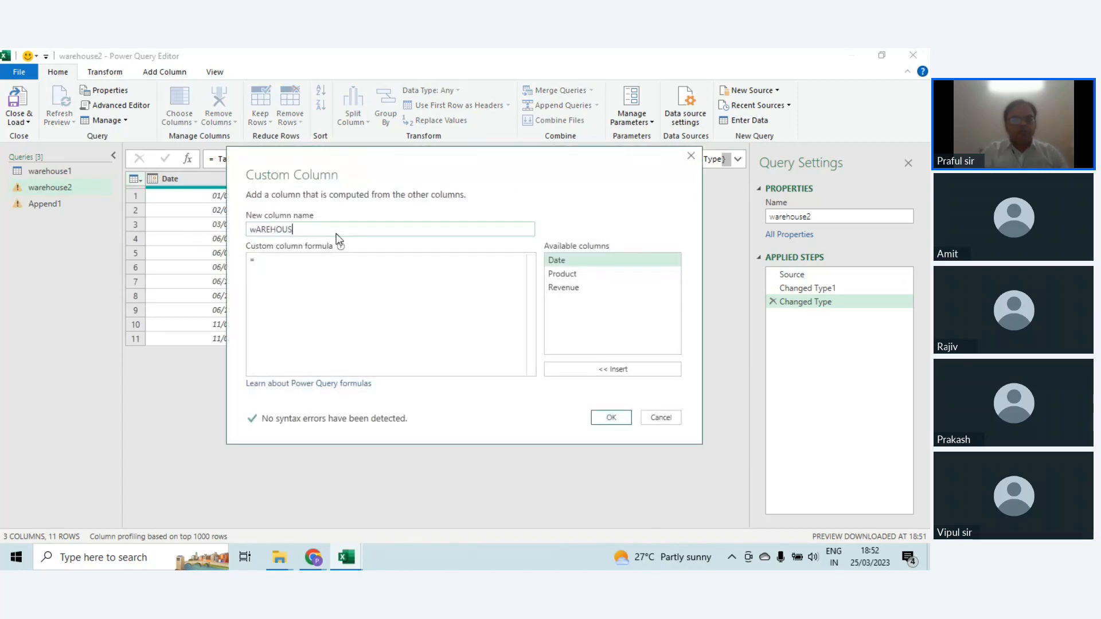
key(BackSpace)
key(BackSpace)
key(BackSpace)
key(BackSpace)
key(BackSpace)
key(BackSpace)
key(BackSpace)
key(BackSpace)
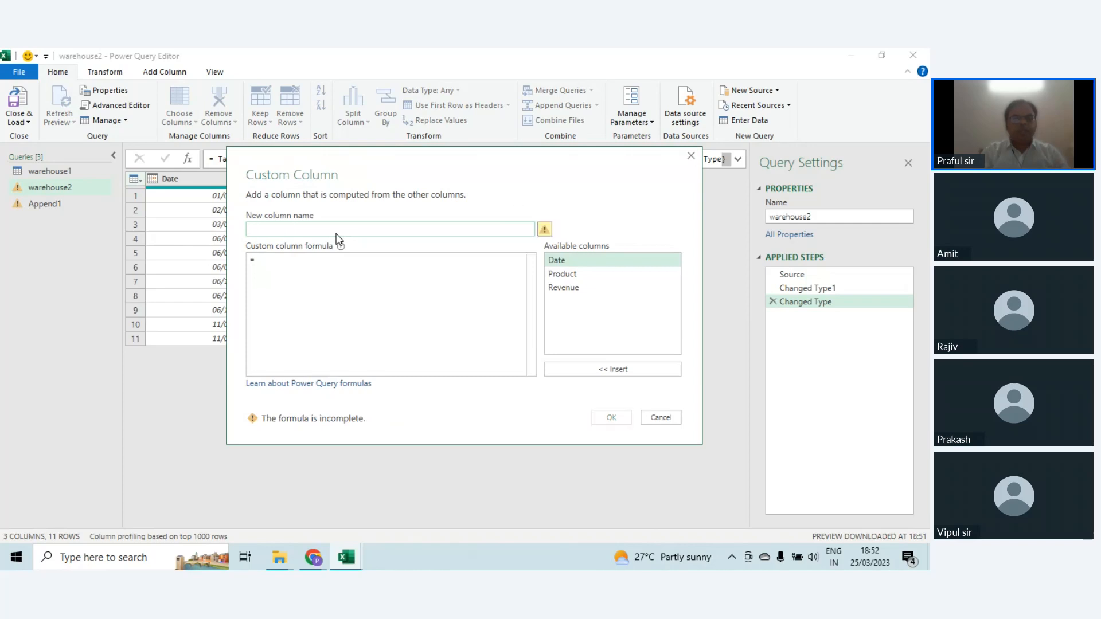
text(Warehou)
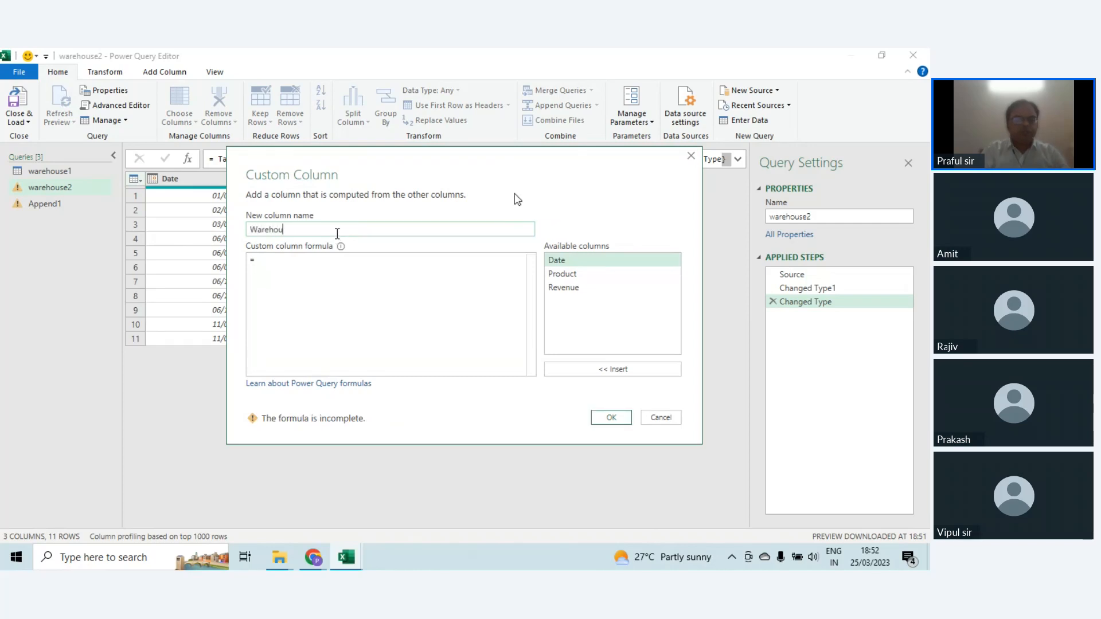
text(se)
click(322, 264)
text("W)
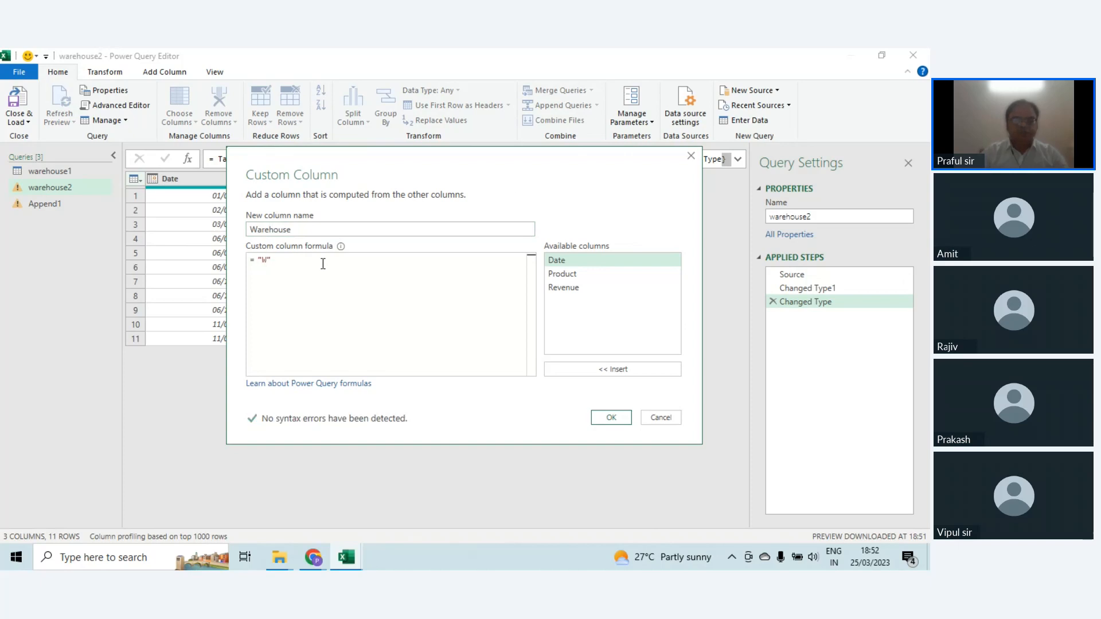
text(2)
click(610, 417)
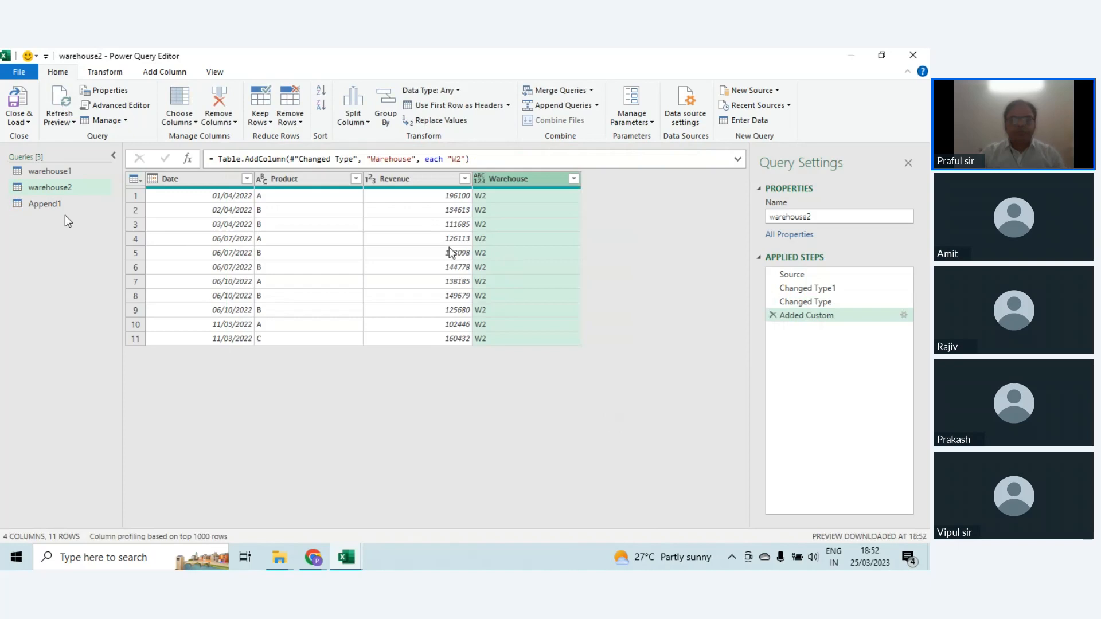
Step: Check the Append1 query's combined rows, then close the query editor and load the data as a PivotTable Report on a new worksheet
click(44, 205)
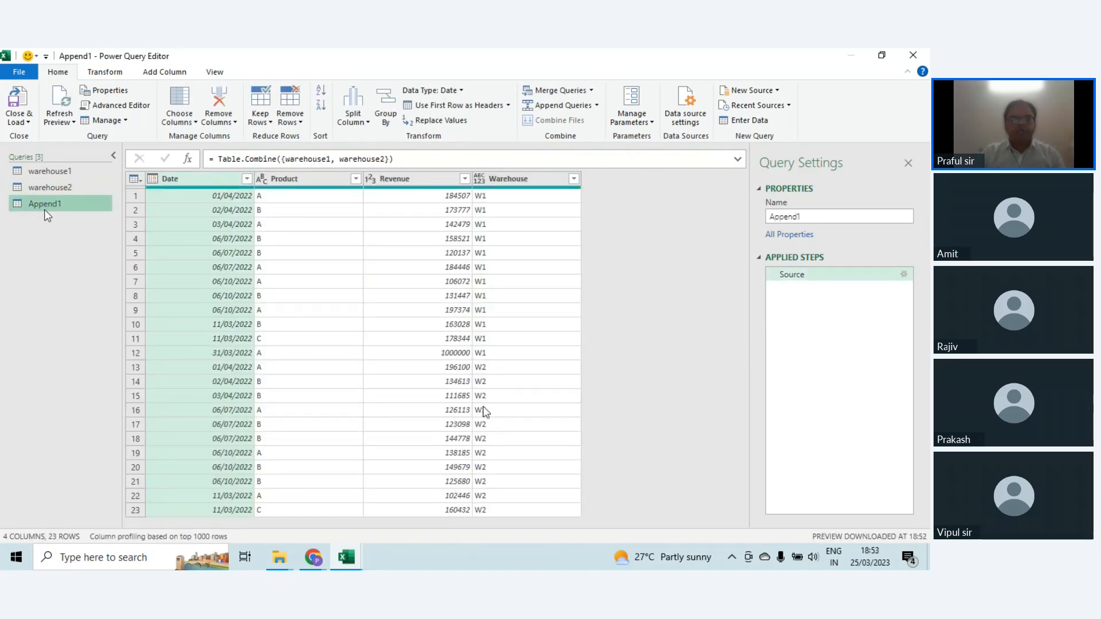
click(376, 329)
scroll(376, 329, down, 2)
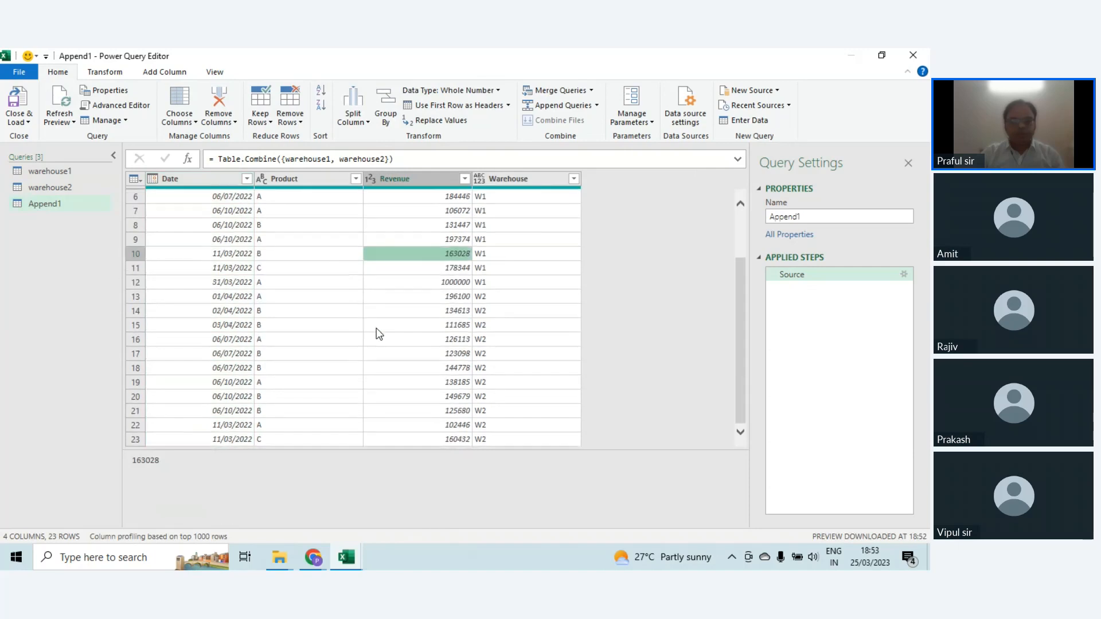
scroll(379, 333, up, 2)
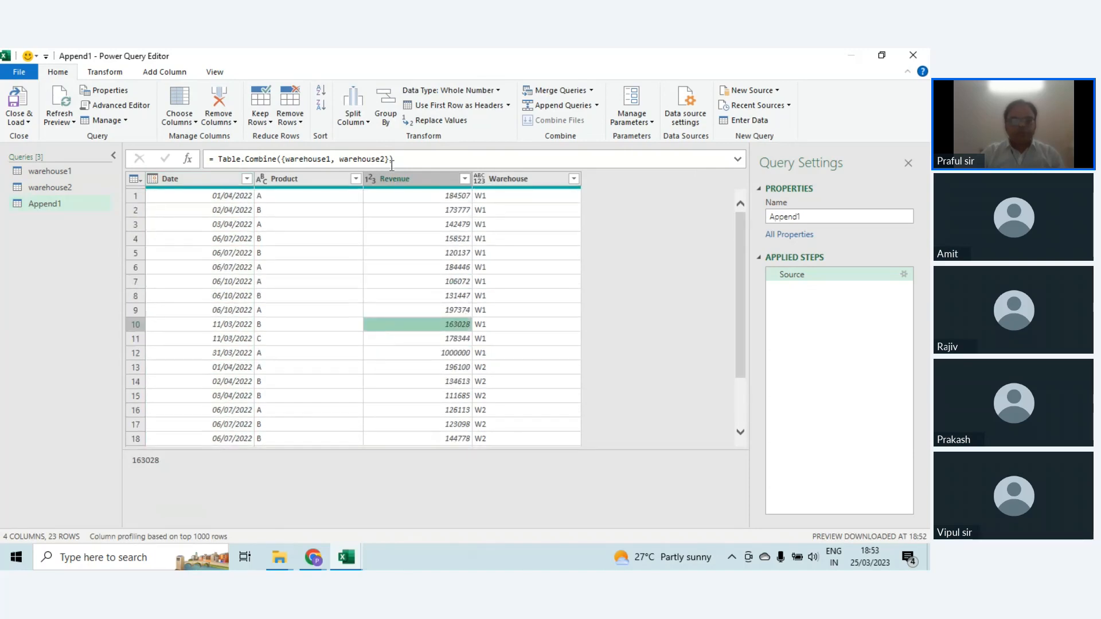
click(27, 126)
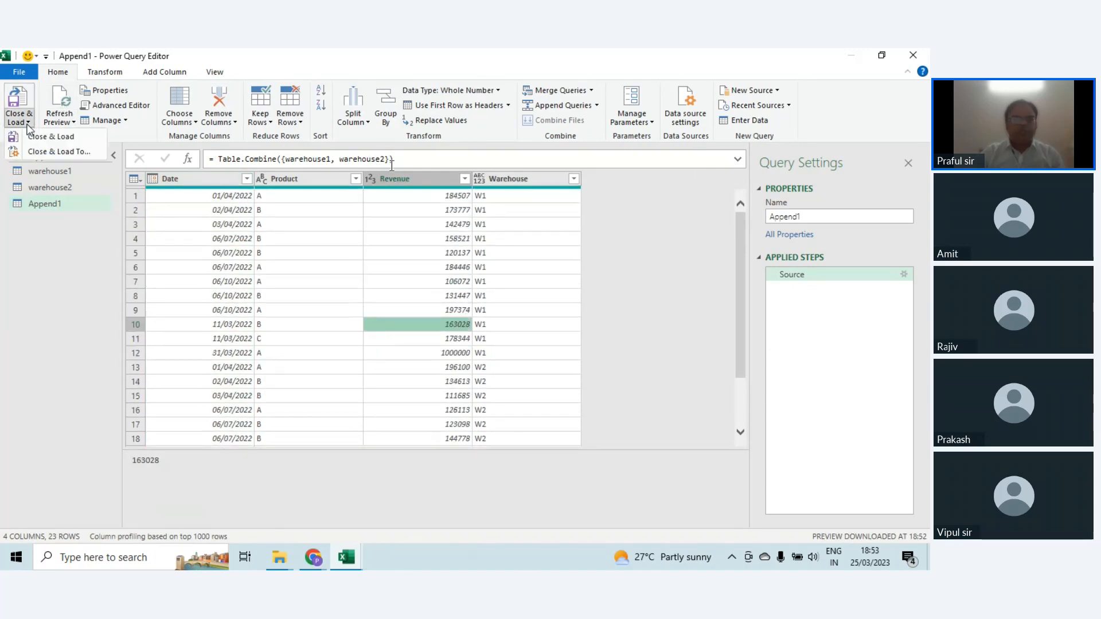
click(39, 153)
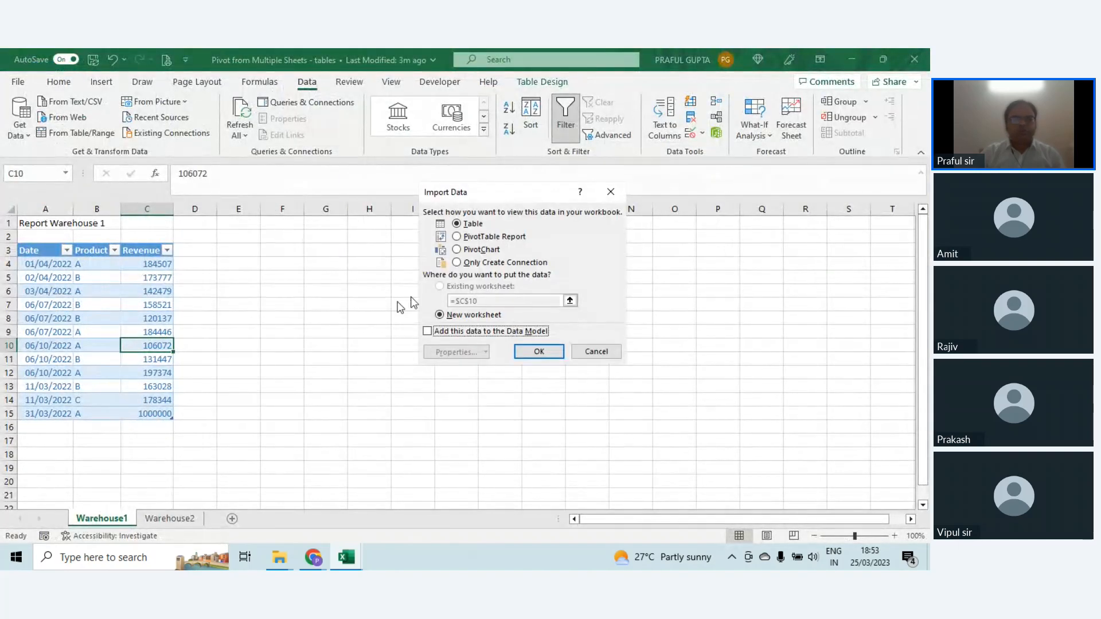
click(514, 242)
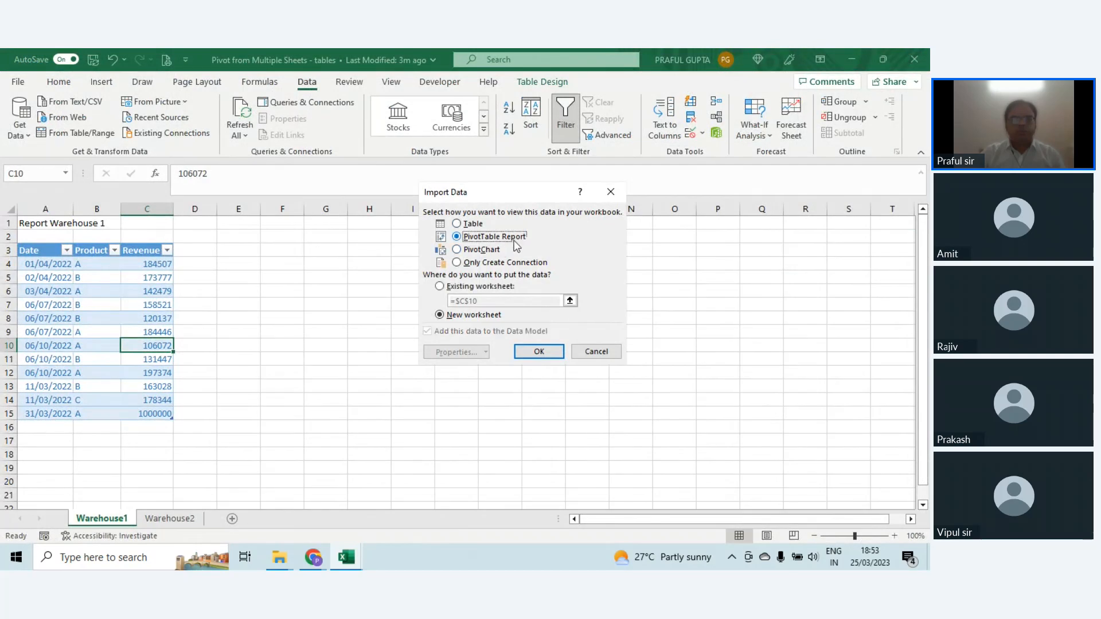
click(556, 352)
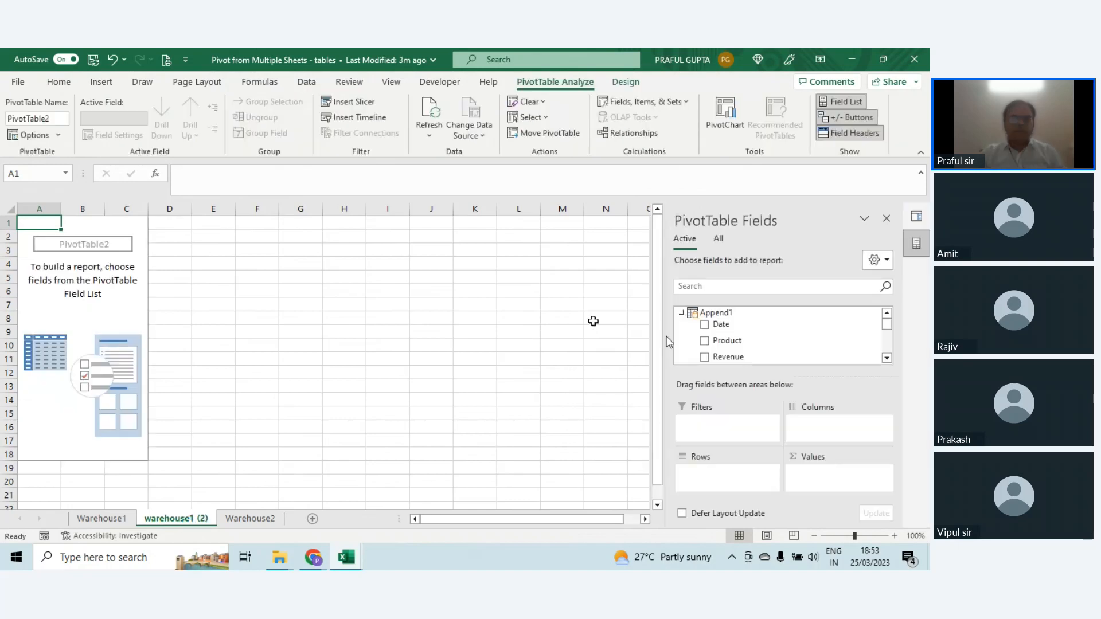
Step: Build the pivot table from Append1 with Warehouse and Product as rows and the sum of Revenue as values
click(887, 360)
click(887, 360)
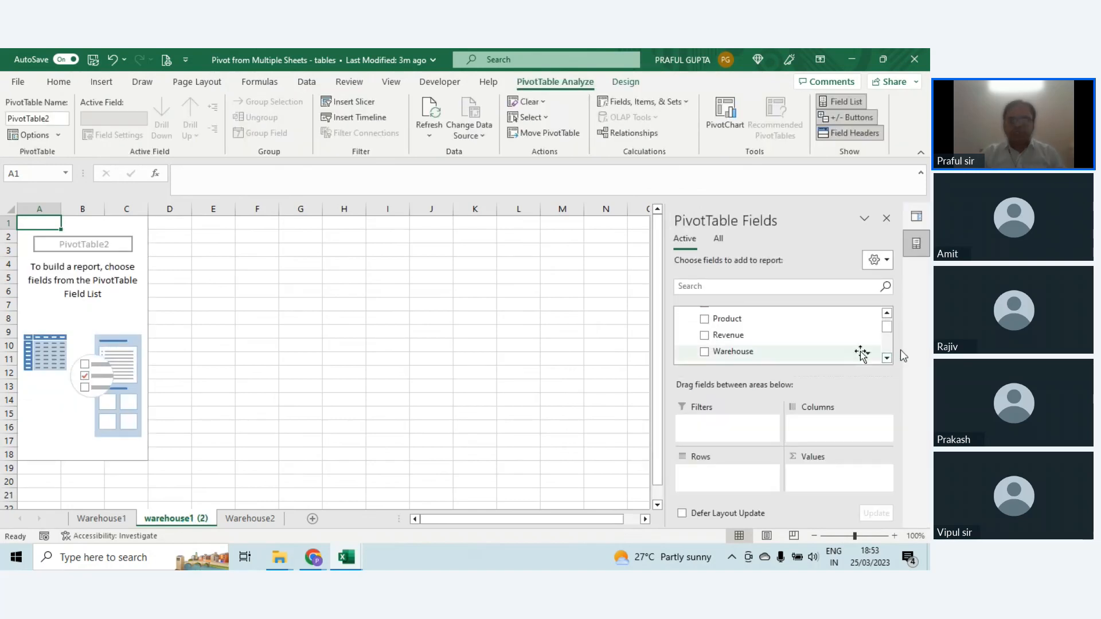
click(704, 351)
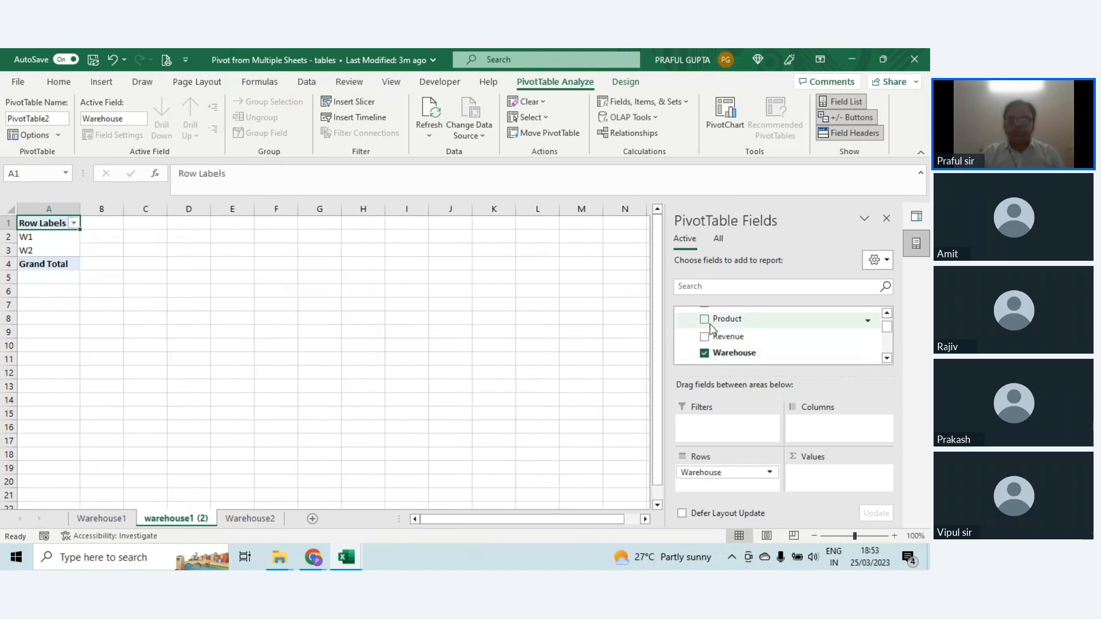
click(705, 318)
click(705, 336)
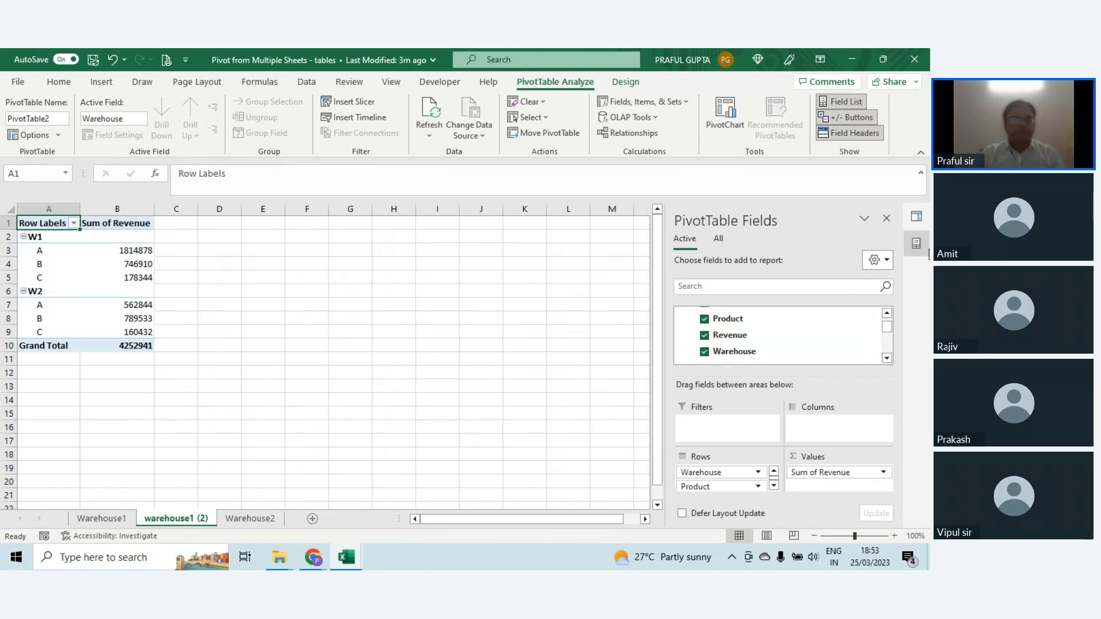
mouse_move(92, 266)
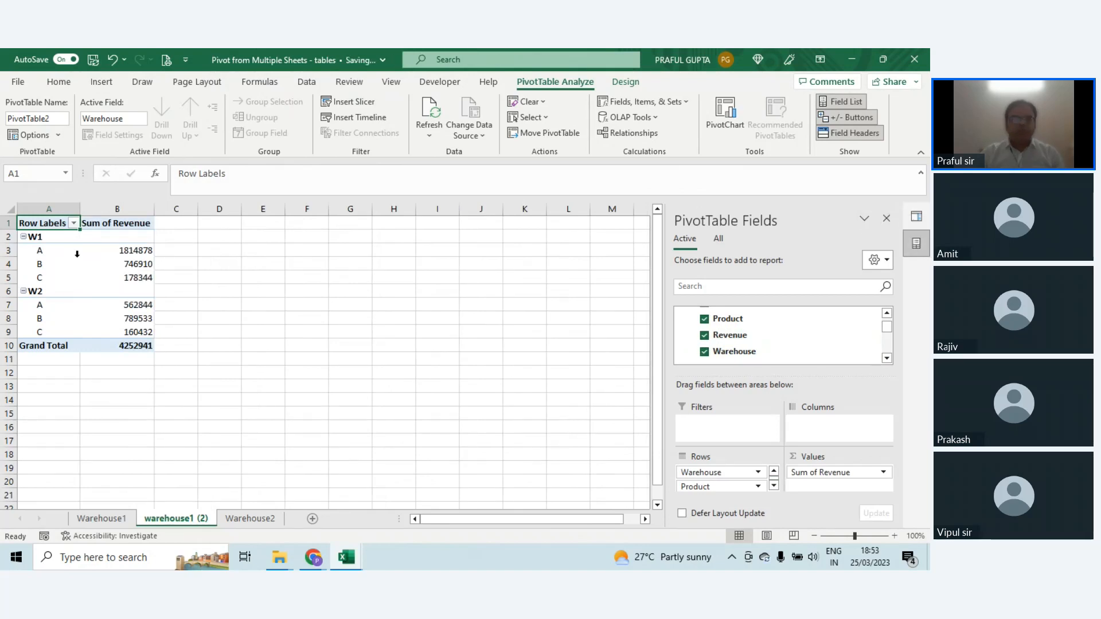
click(72, 259)
drag(138, 255, 146, 332)
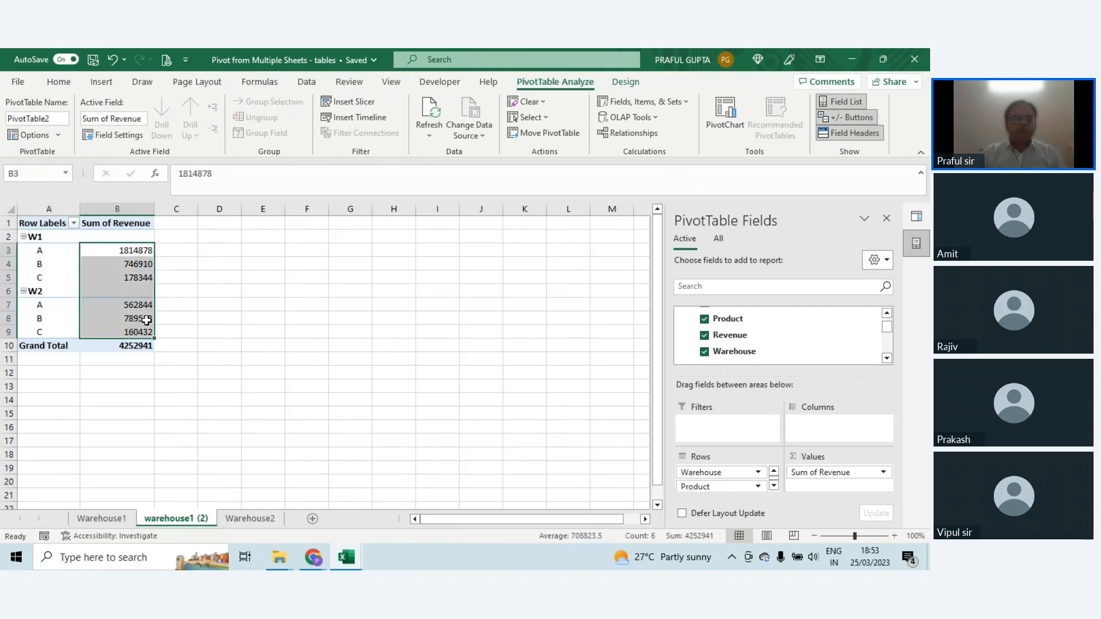
Step: Insert a timeline for the Append1 Date field, place it beside the pivot table and group it by quarters
click(115, 267)
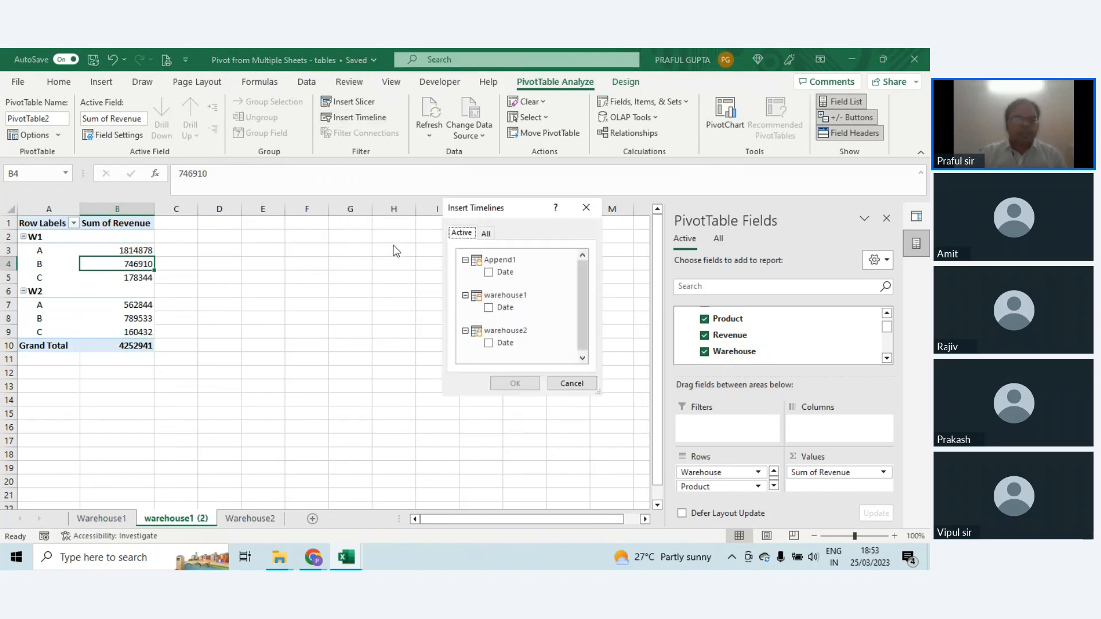
click(487, 272)
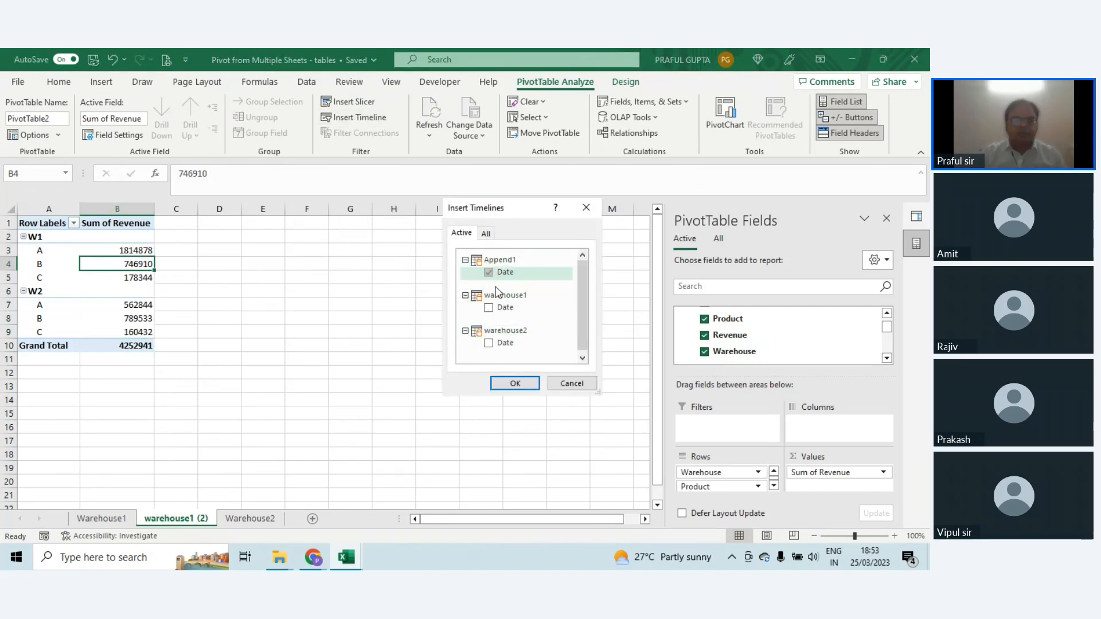
click(515, 382)
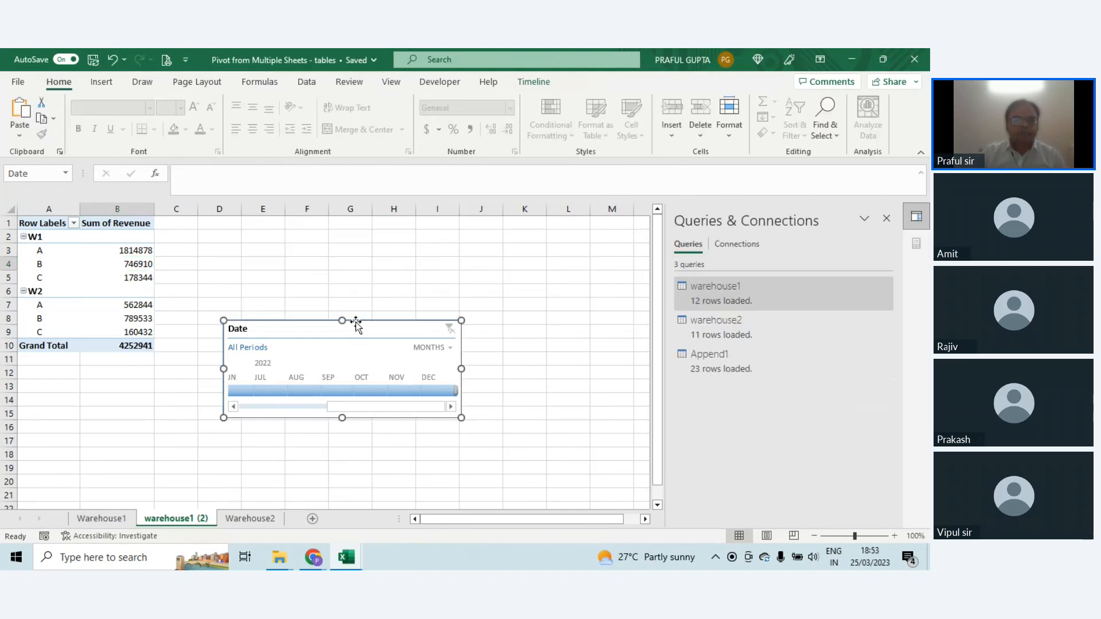
drag(356, 322, 386, 233)
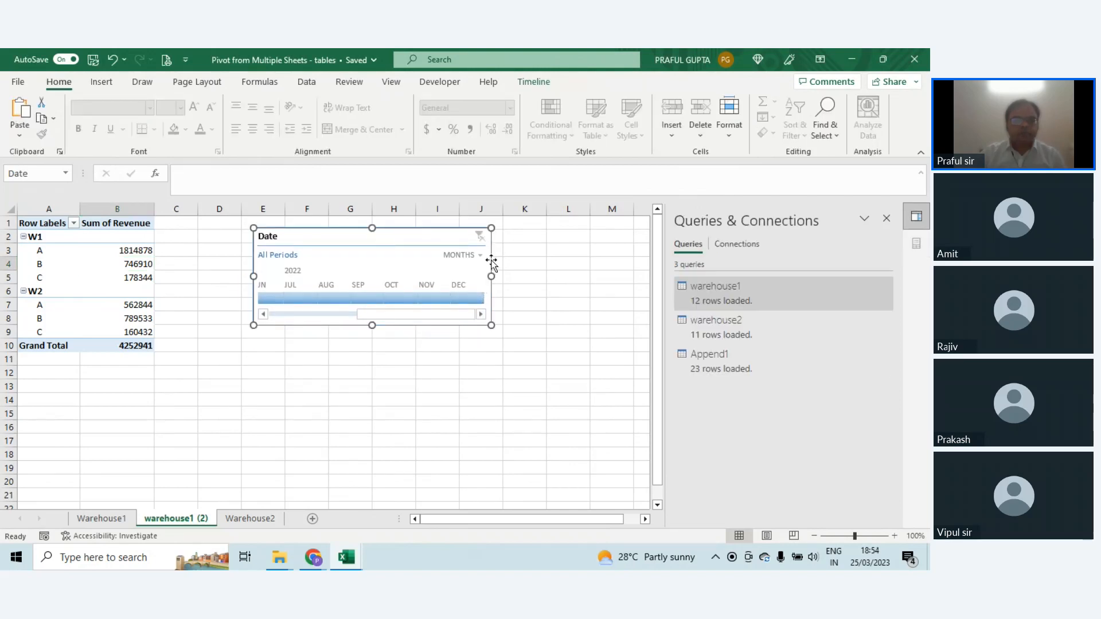
click(470, 255)
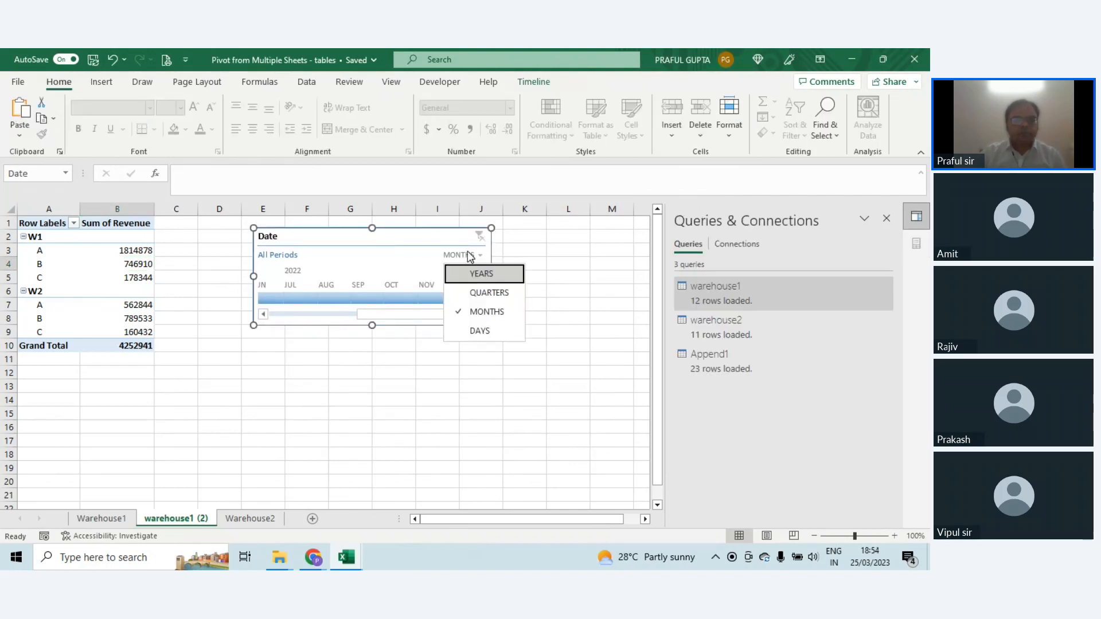
click(473, 292)
drag(423, 238, 485, 227)
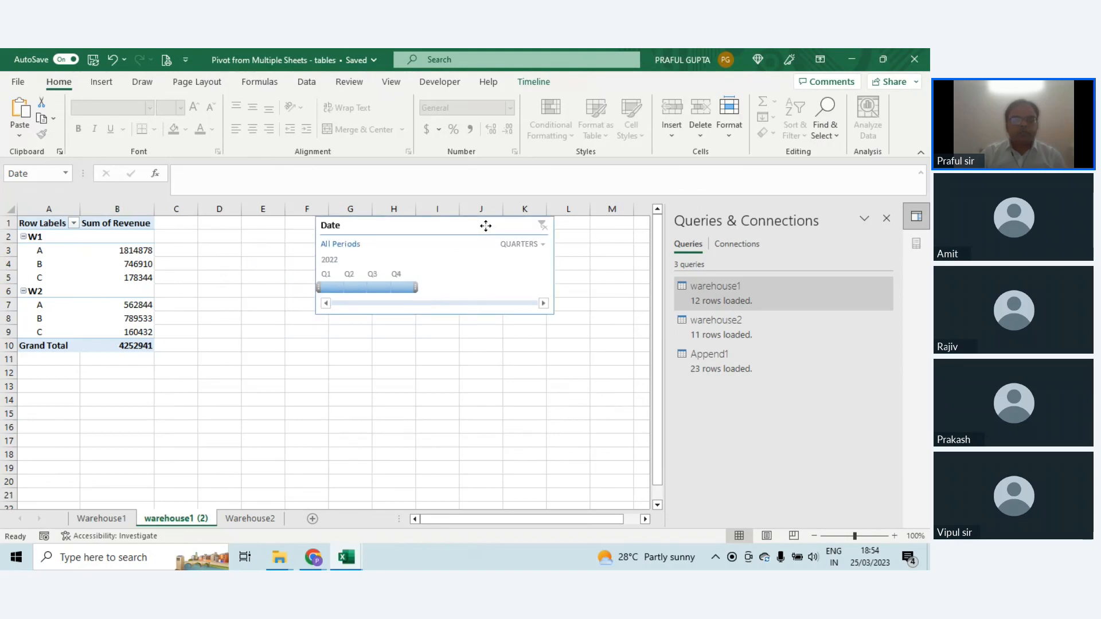
Step: Filter the pivot table through the 2022 quarters in turn with the Date timeline, ending on Q1 2022
click(339, 293)
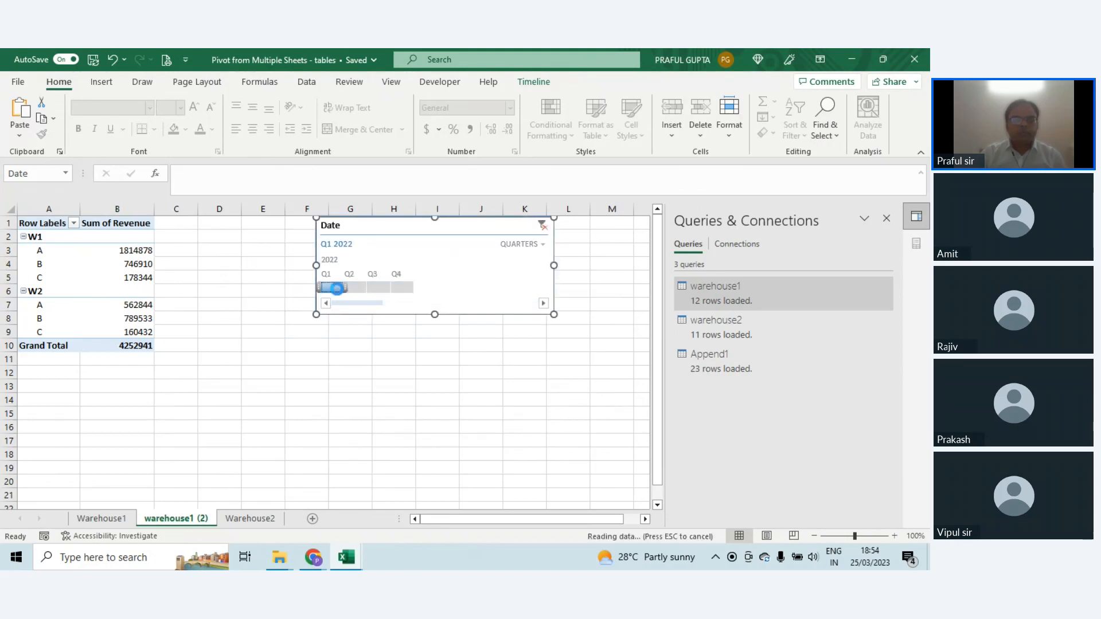
click(356, 287)
click(381, 287)
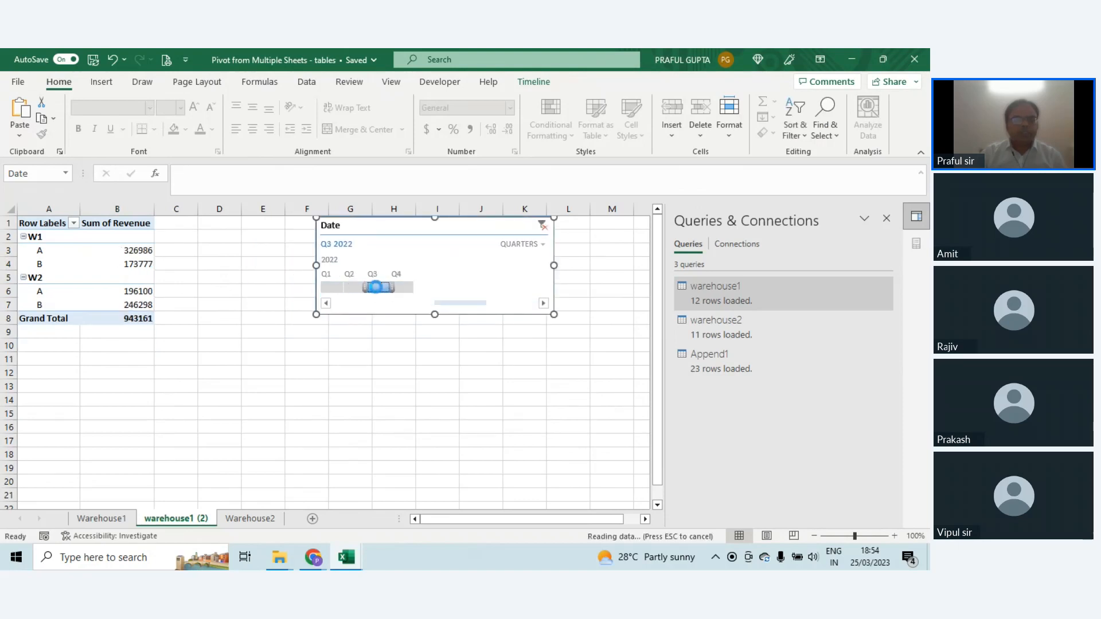
click(404, 288)
click(334, 290)
click(356, 288)
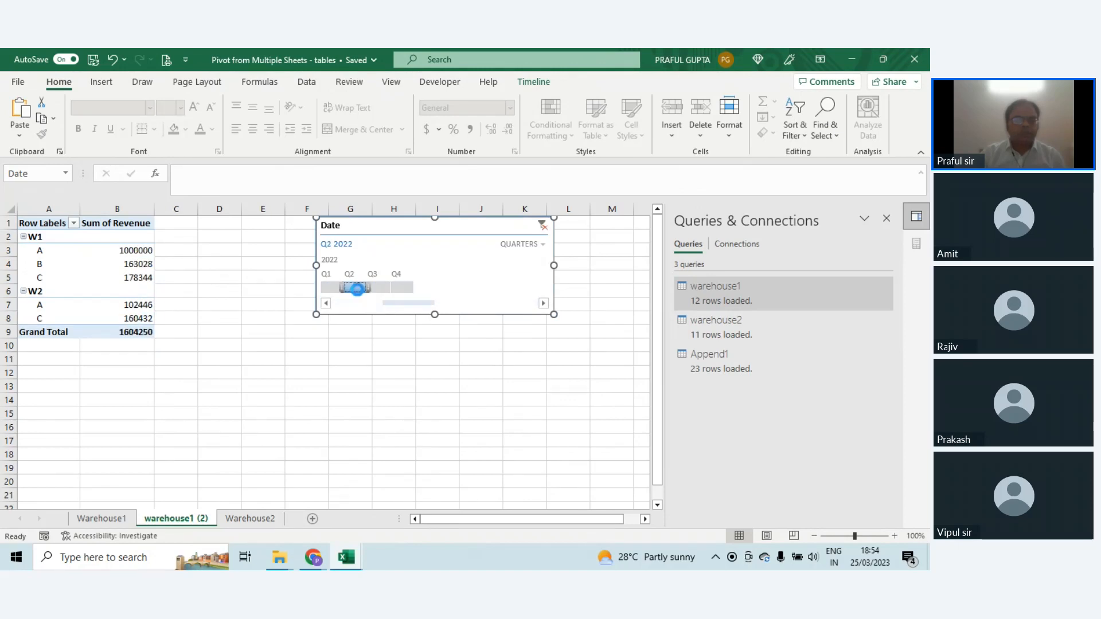
click(381, 287)
click(401, 287)
click(380, 287)
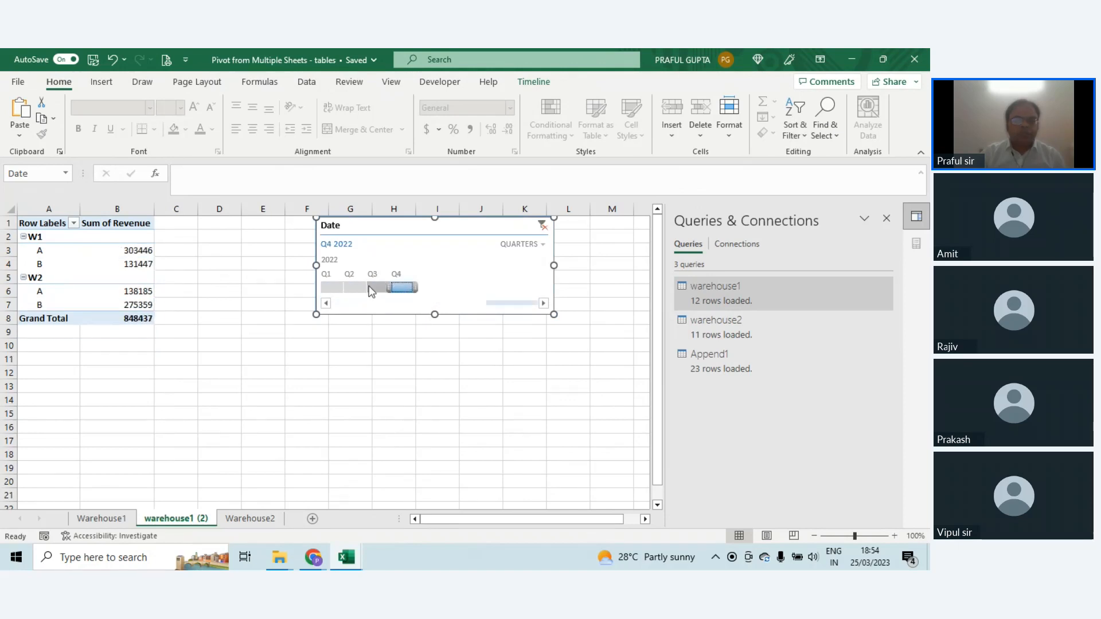
click(356, 288)
click(324, 286)
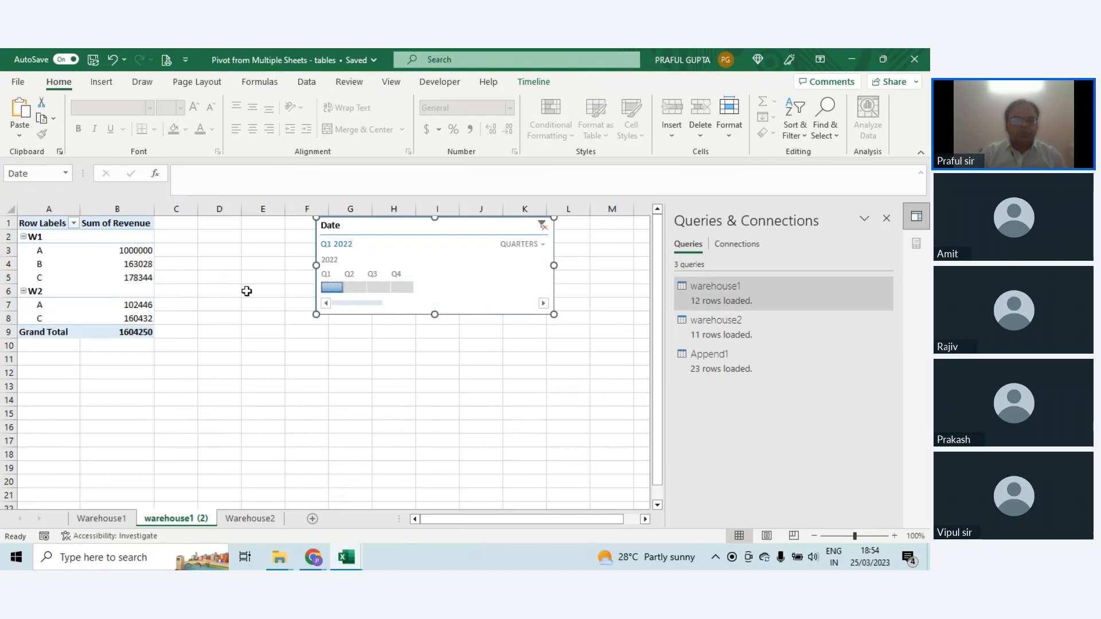
click(103, 267)
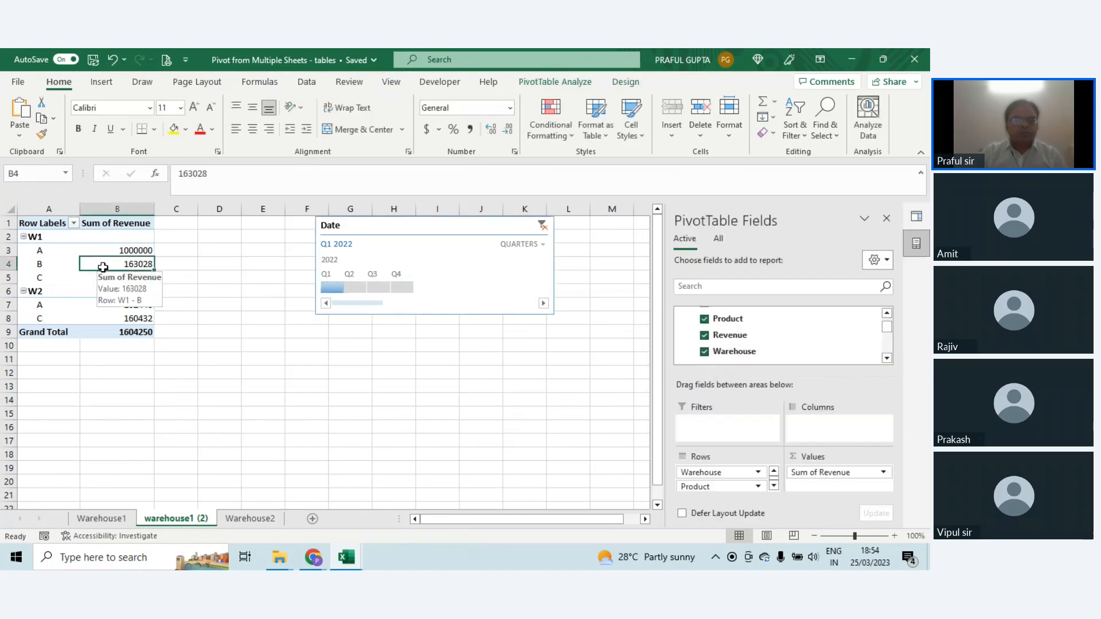
Step: Review the source tables on the Warehouse1 and Warehouse2 sheets, then return to the pivot table sheet
click(101, 518)
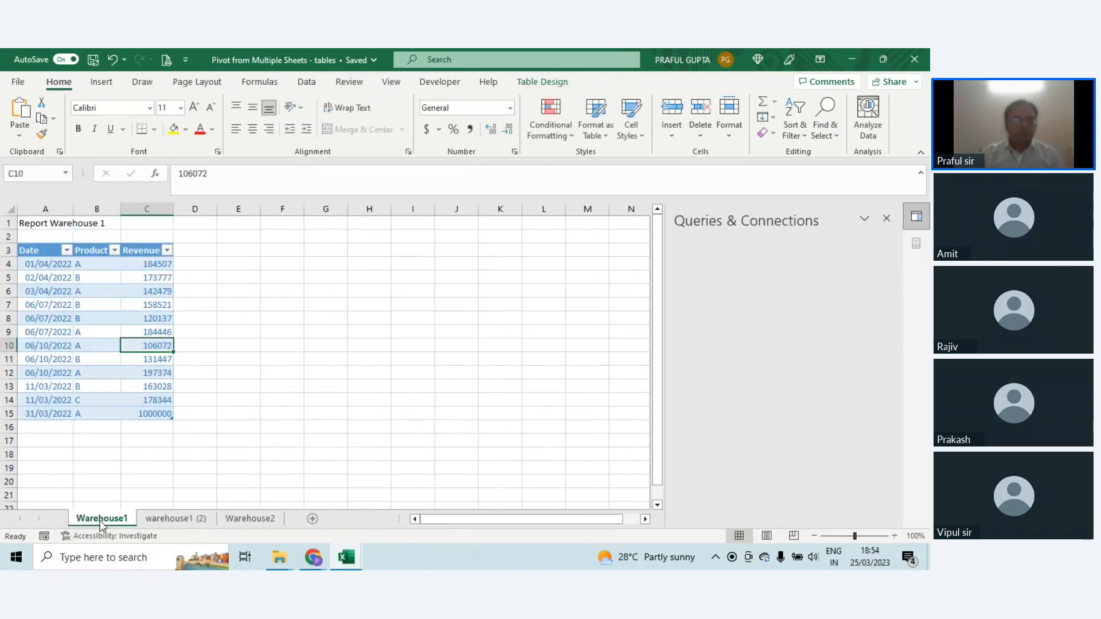
click(42, 425)
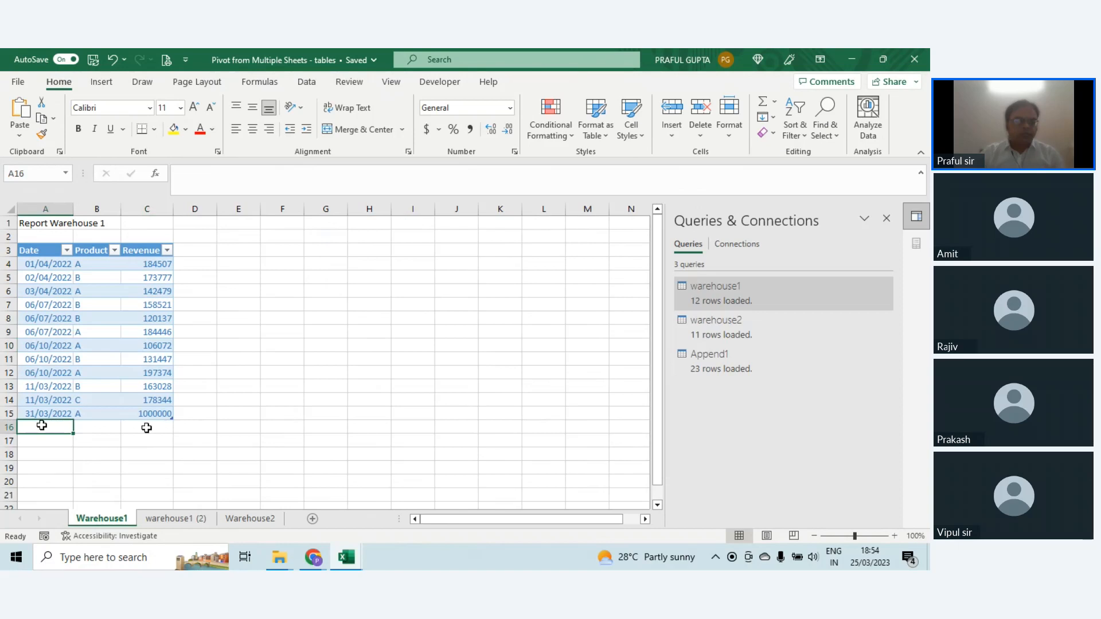
click(264, 520)
click(176, 518)
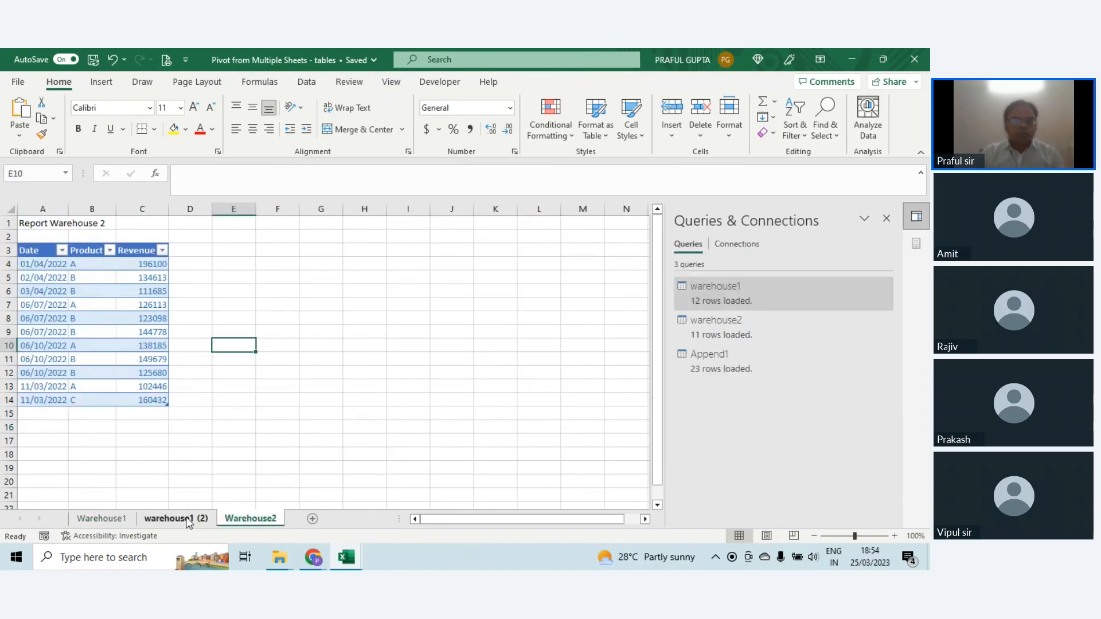
Step: Extend the Date timeline selection to all four quarters of 2022 and apply comma style to the pivot table's Sum of Revenue values
click(394, 287)
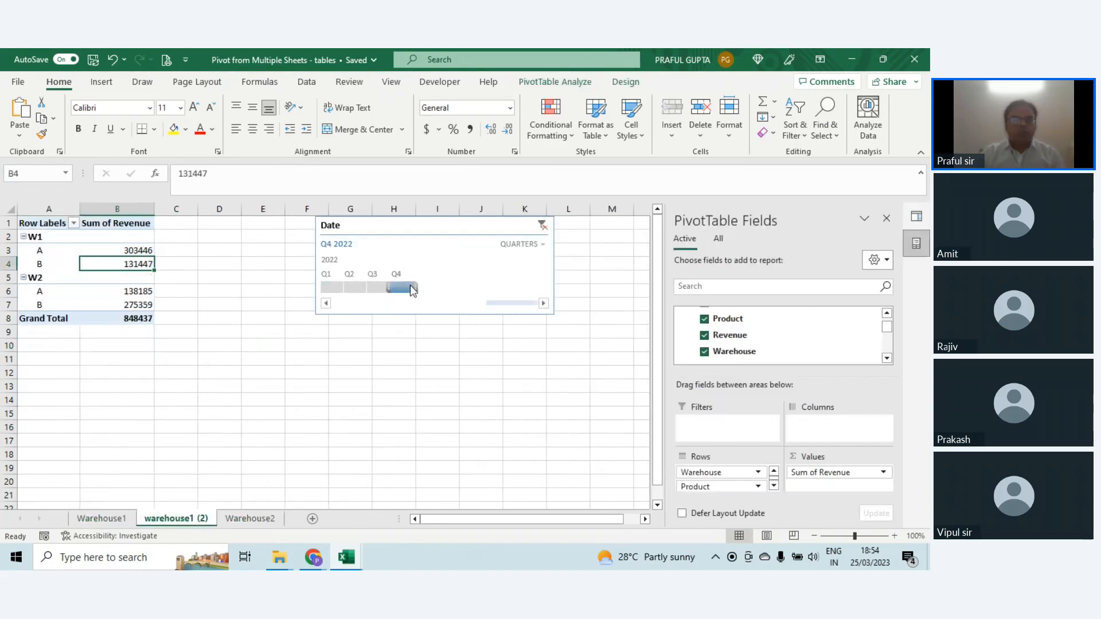
shift+click(338, 292)
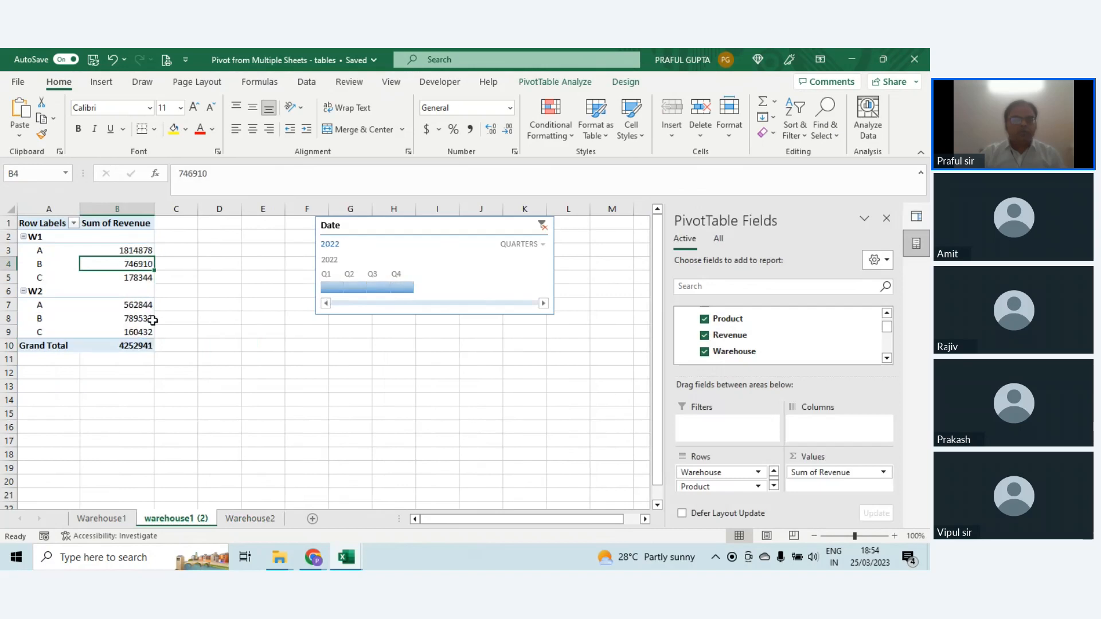
click(143, 345)
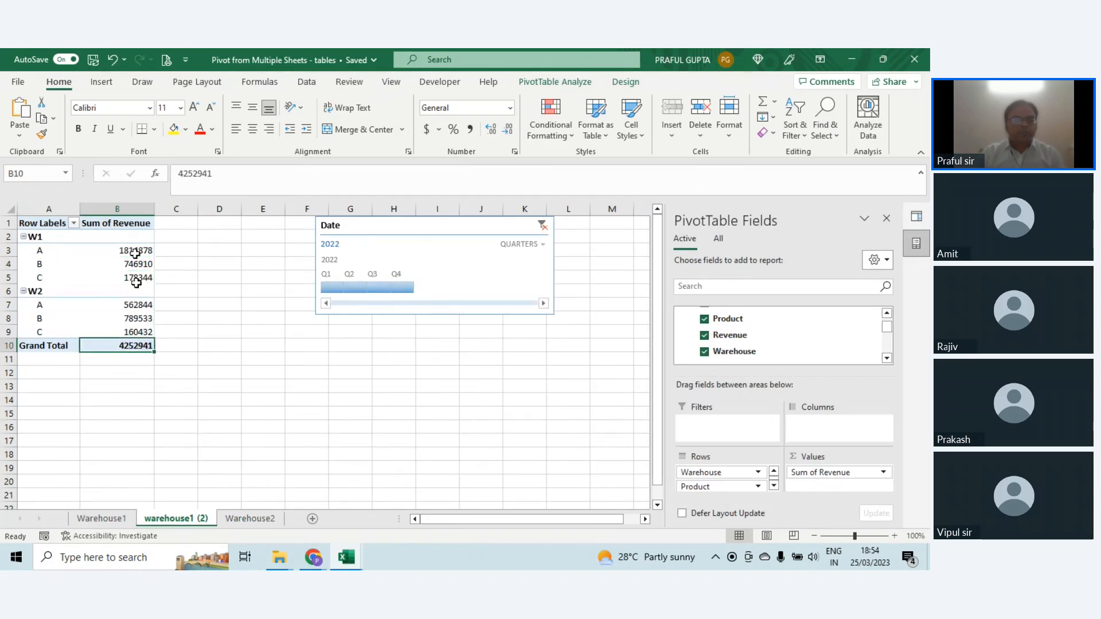
drag(136, 253, 138, 357)
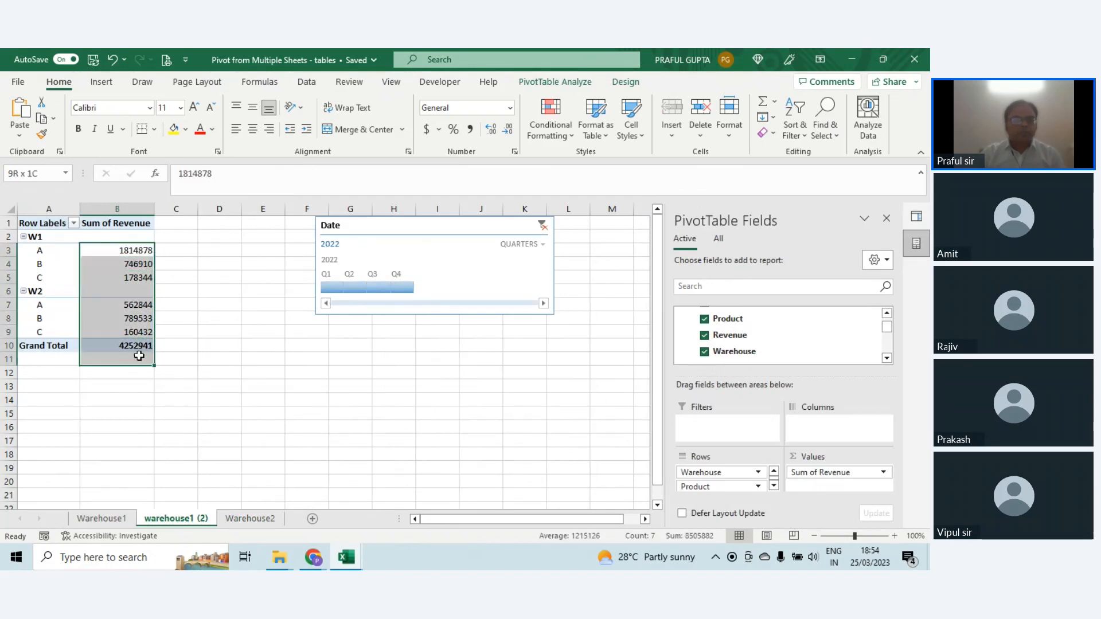
click(469, 129)
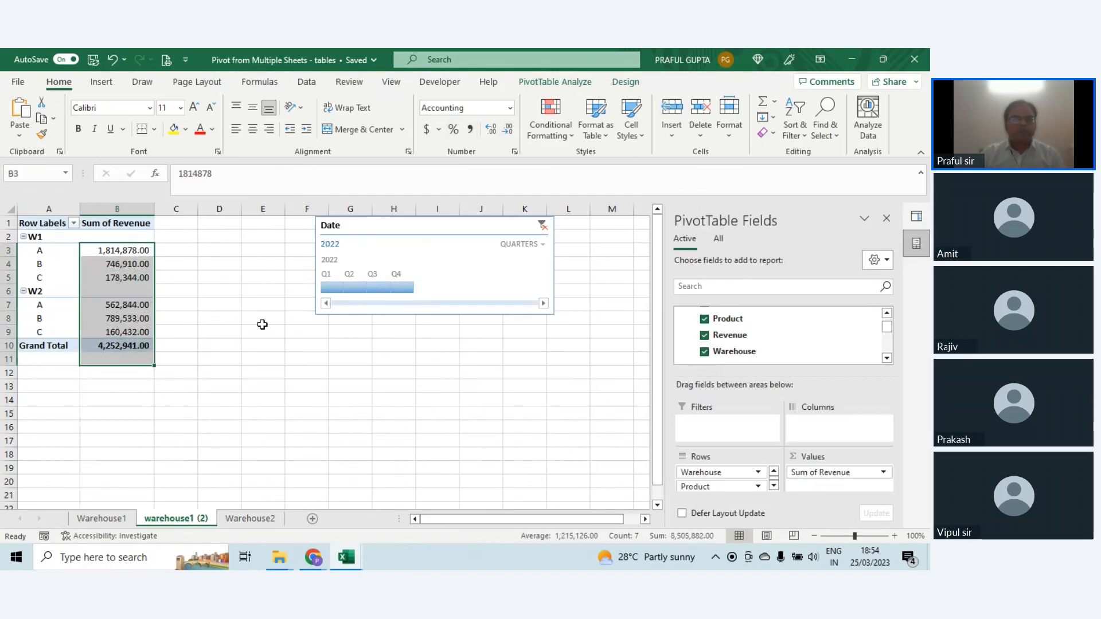
Step: Add a row below the last record of the Warehouse1 table with date 31-3-2022, product A and revenue 500000000
click(106, 519)
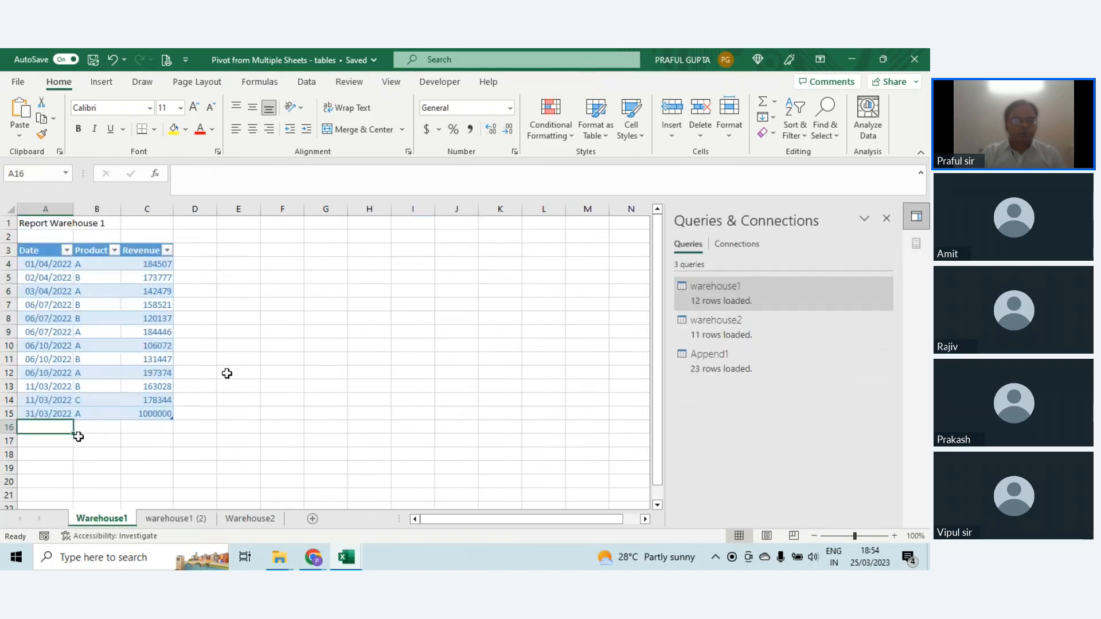
text(31-3-2022)
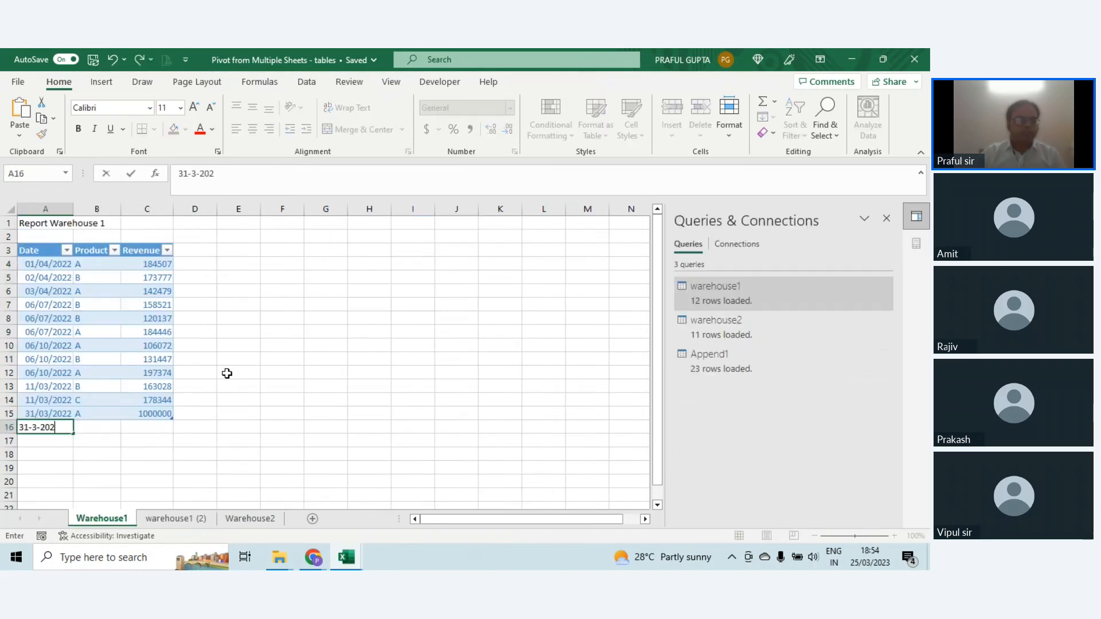
key(Tab)
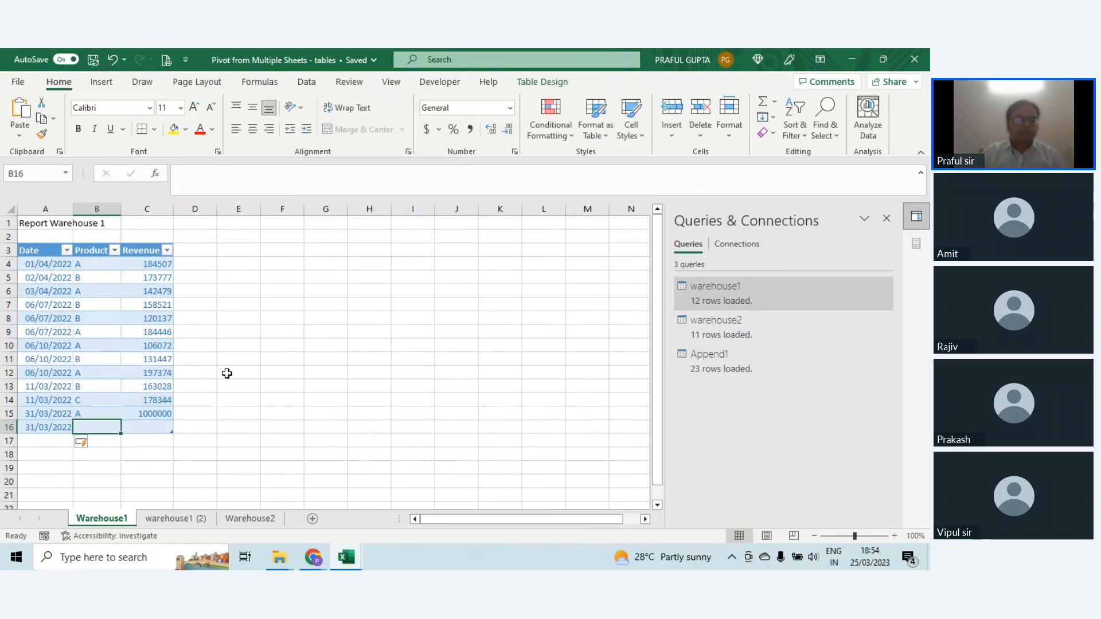
text(A)
key(Tab)
text(500000000)
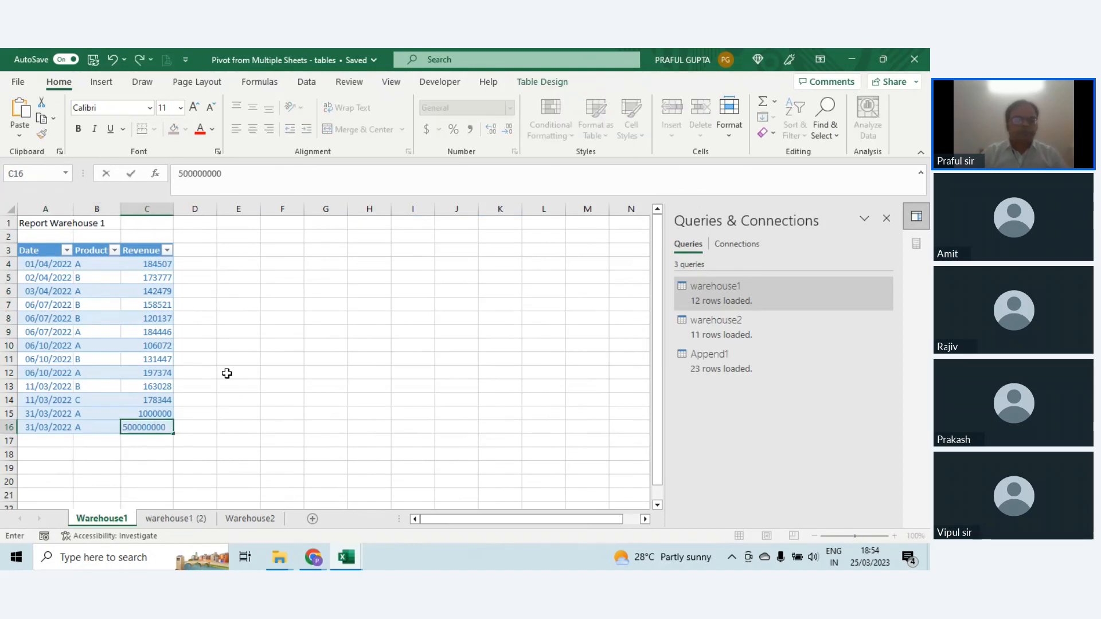
key(Return)
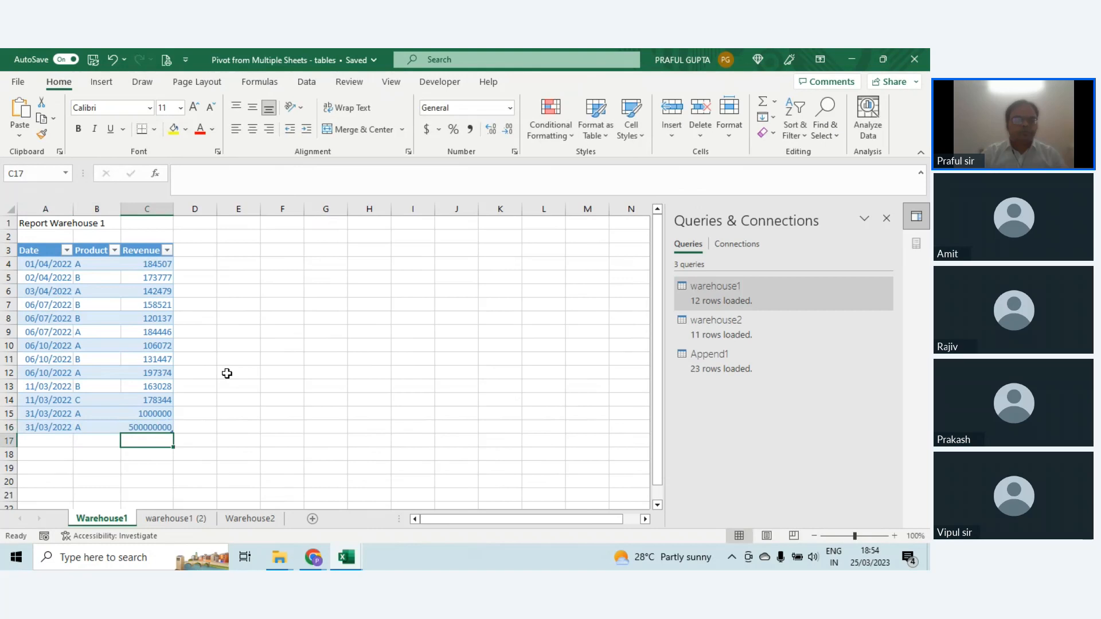
Step: Refresh the pivot table on the warehouse1 (2) sheet to include the added Warehouse1 row, then select the revenue grand total
click(188, 518)
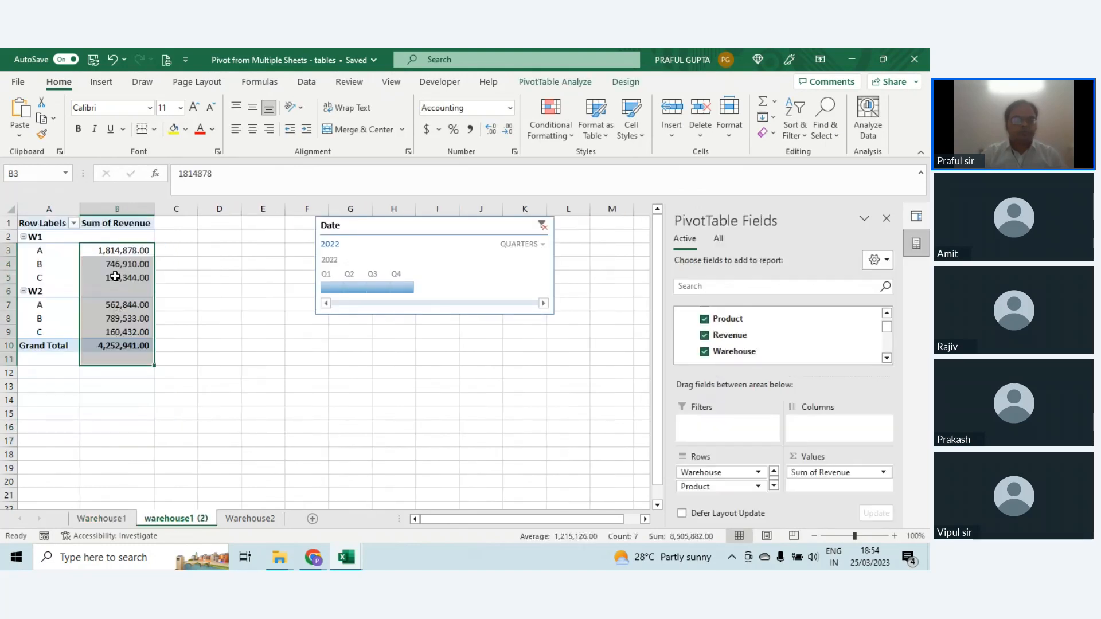
right_click(118, 255)
click(156, 349)
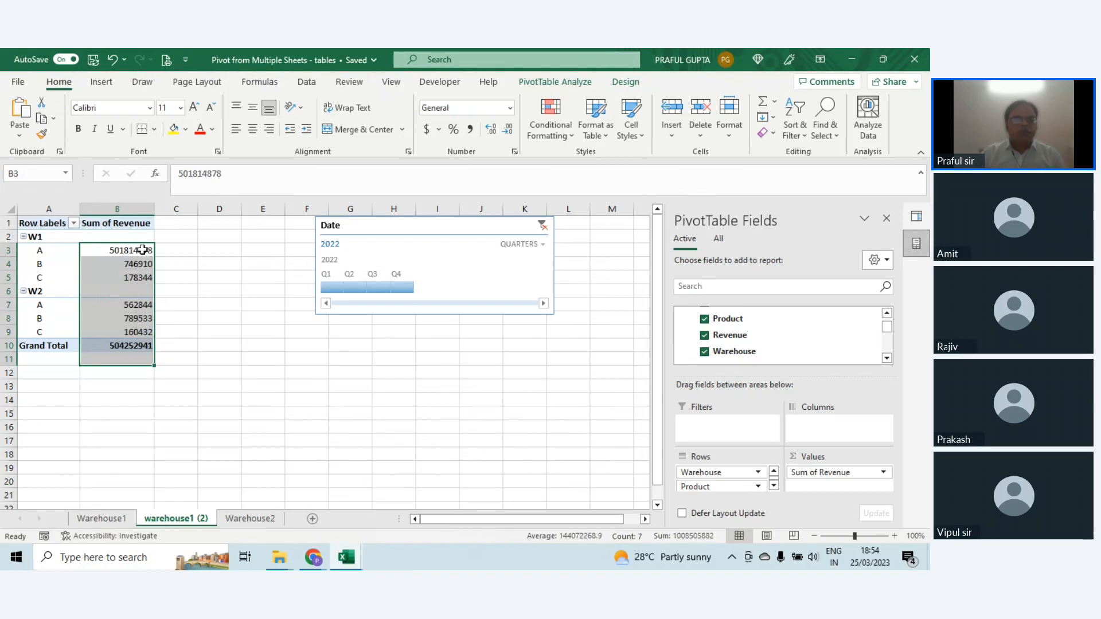
click(126, 342)
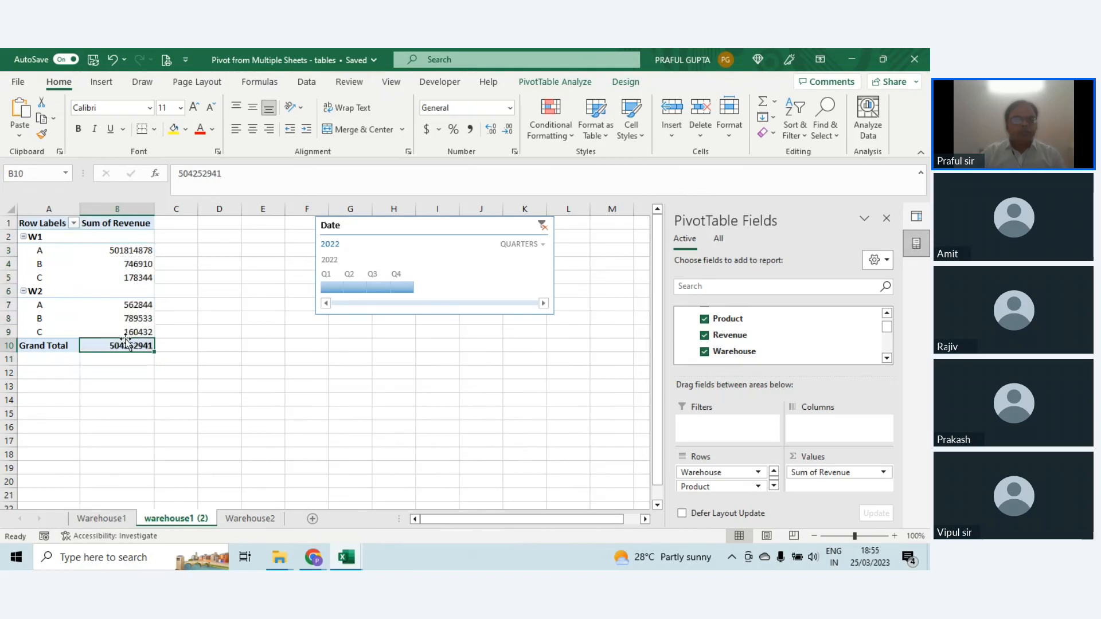
Step: Compare the Warehouse1 and Warehouse2 source sheets with the refreshed pivot table, ending on the pivot table sheet
click(104, 519)
click(173, 520)
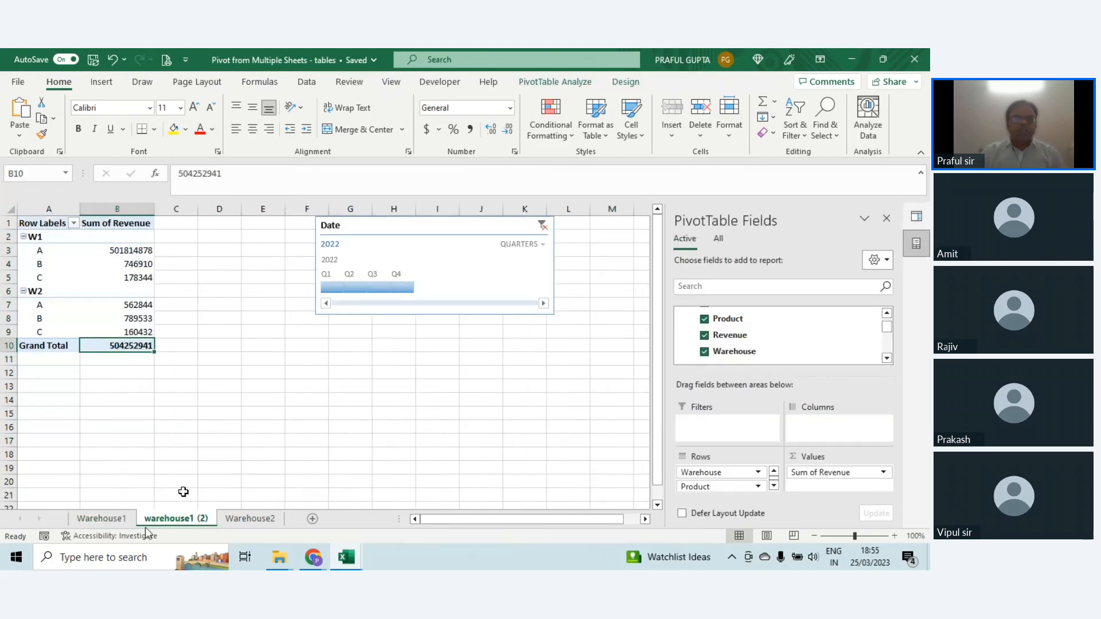
click(81, 518)
click(232, 519)
click(175, 518)
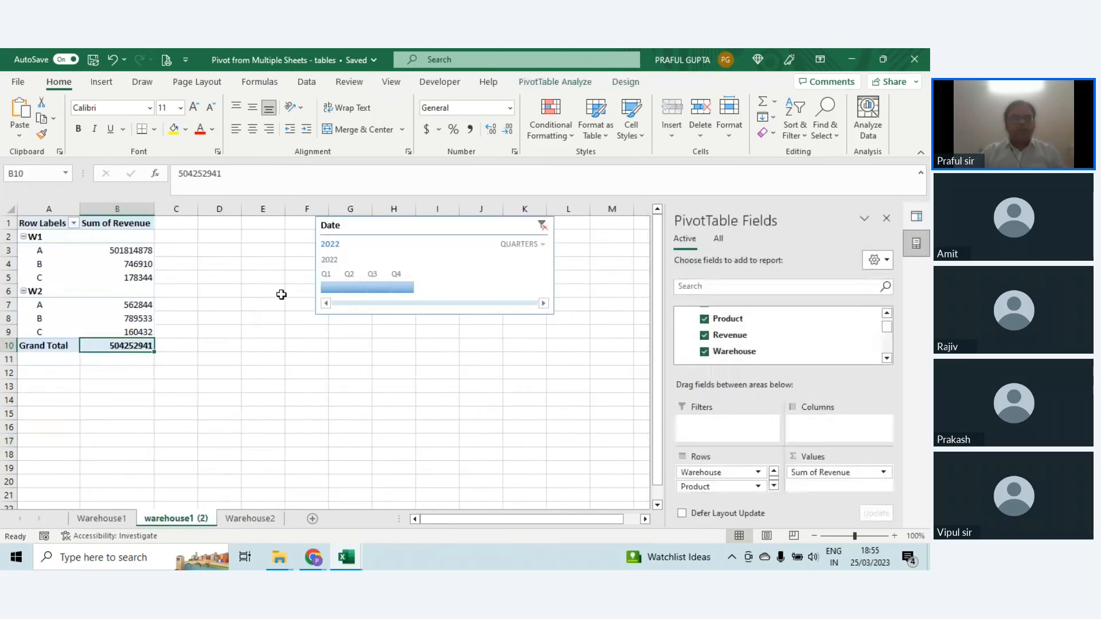
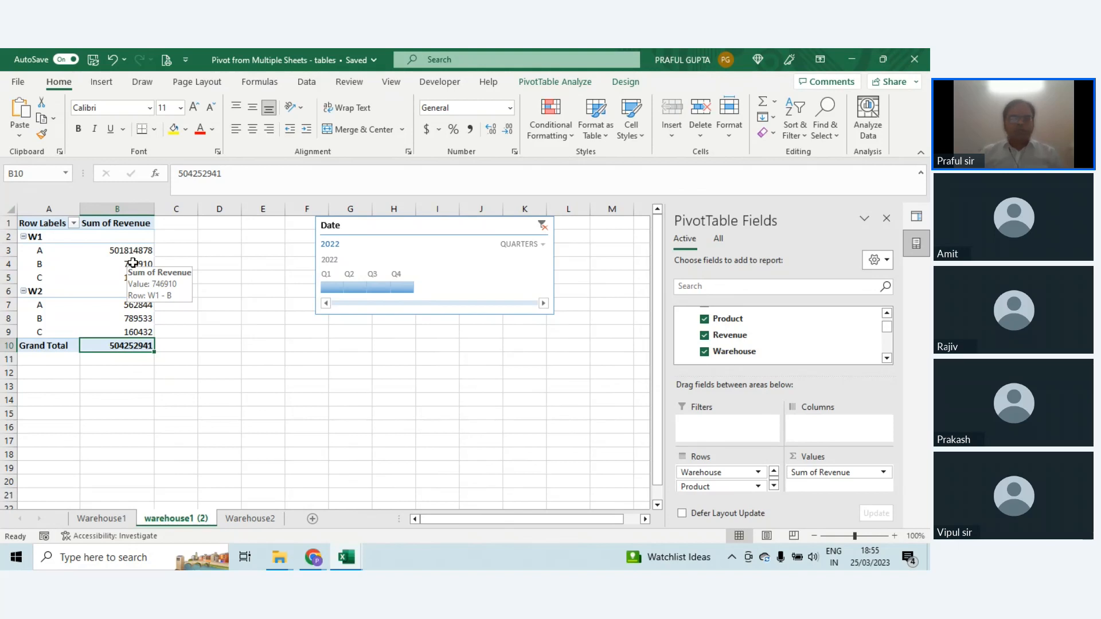
Step: Switch to the EXCEL TRAINING 24032023 workbook and open its XLOOKUP sheet
click(102, 273)
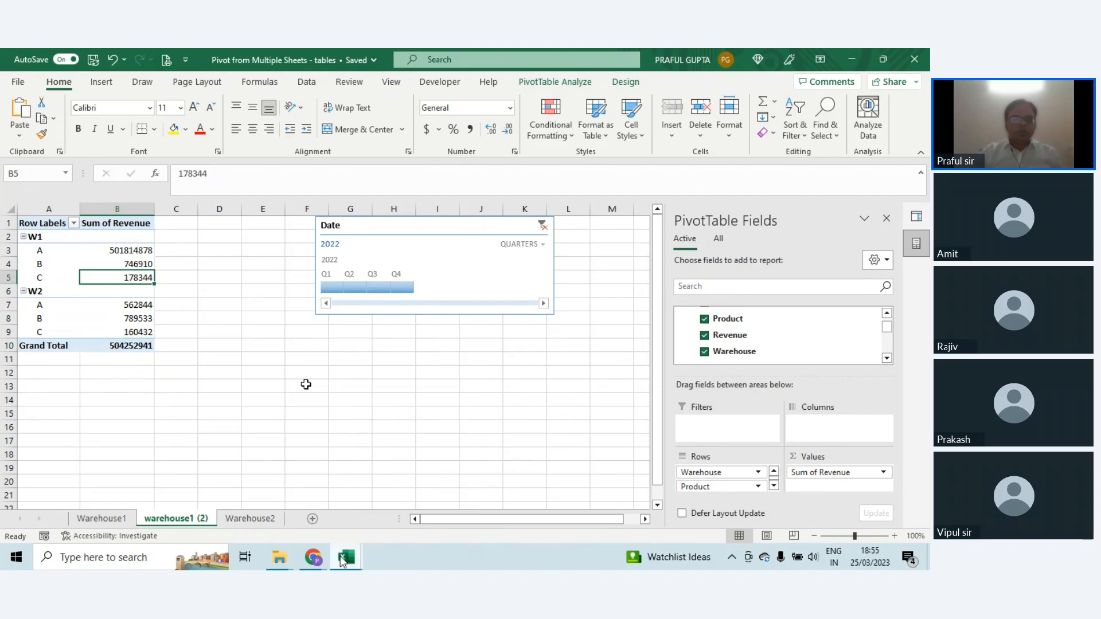
mouse_move(342, 561)
click(225, 498)
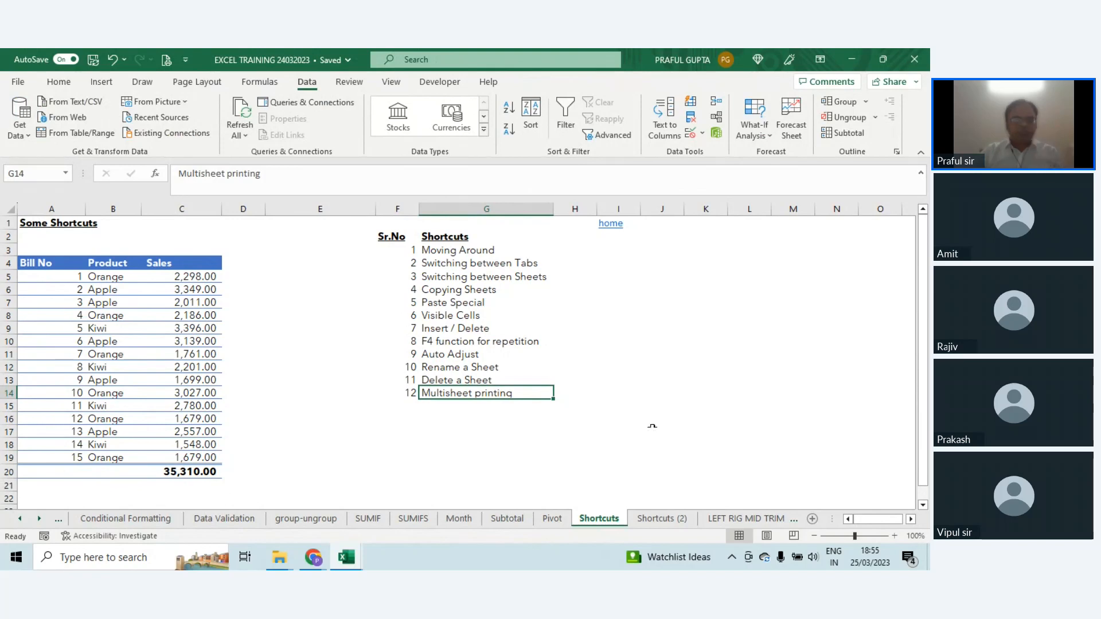
click(21, 520)
click(21, 520)
click(22, 520)
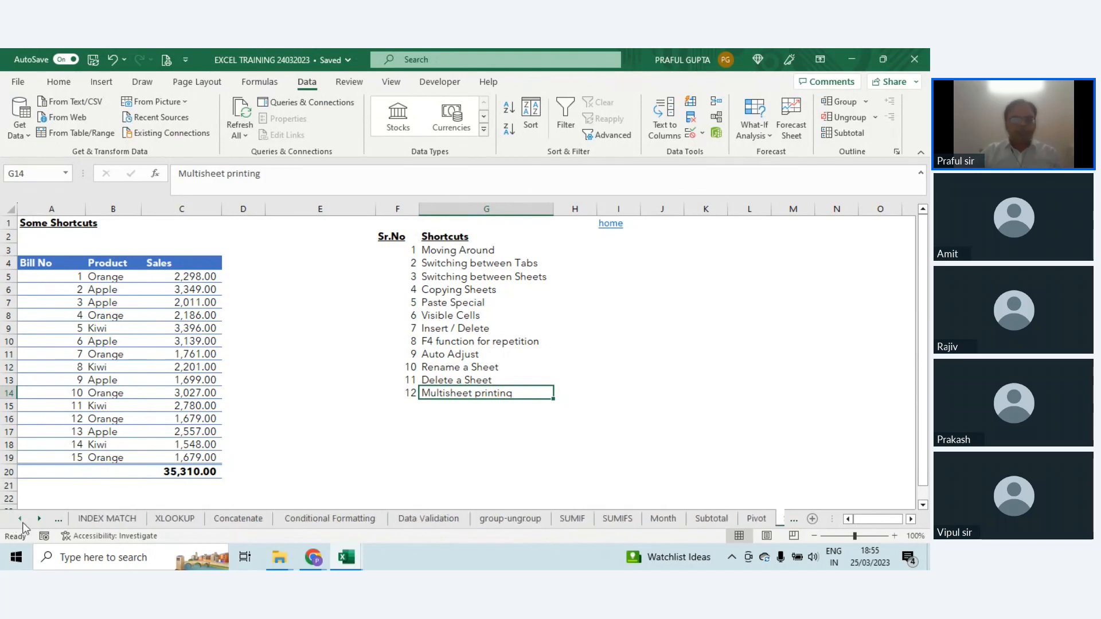
click(172, 519)
key(super+space)
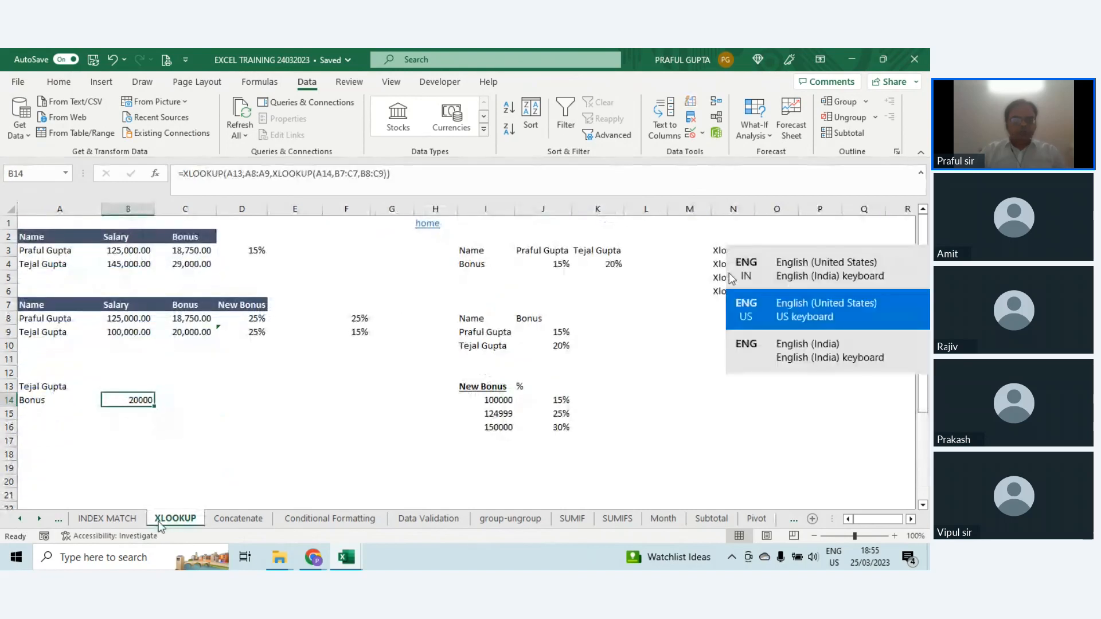
Step: Group the Conditional Formatting, Data Validation, group-ungroup and SUMIF sheets and open their combined print preview
click(325, 517)
ctrl+click(436, 519)
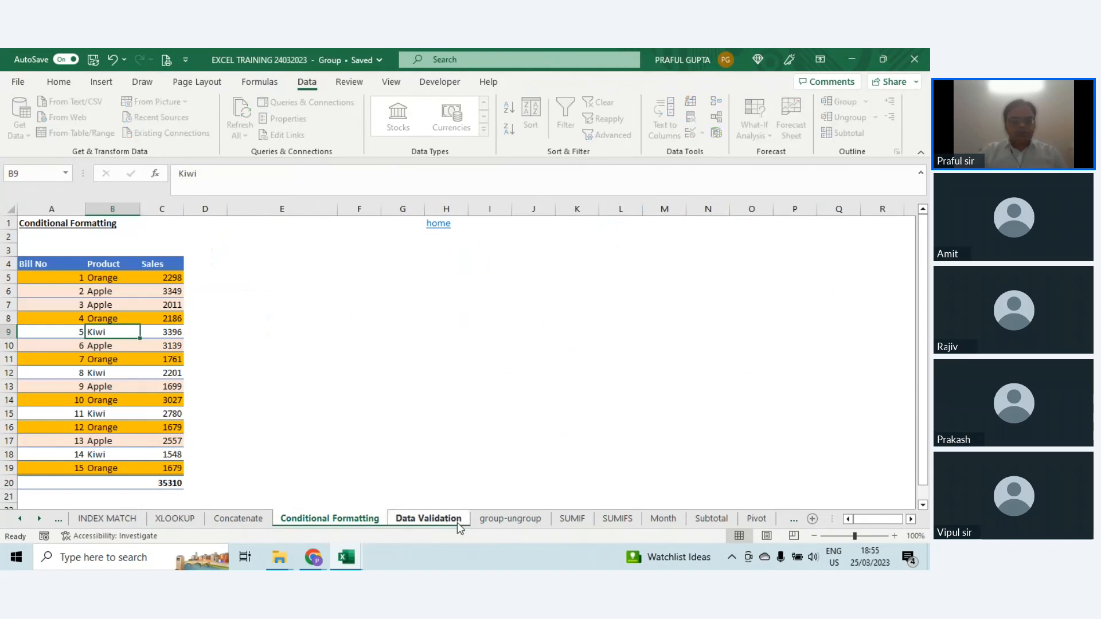
ctrl+click(510, 519)
key(ctrl+p)
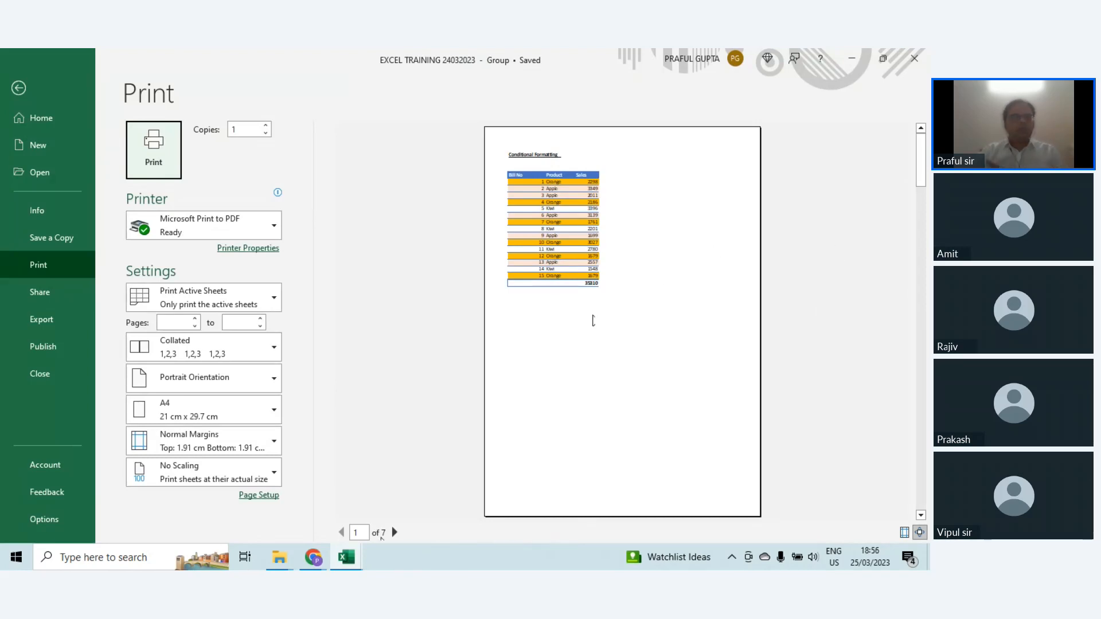
Step: Add a custom footer with TEST in its right section to the grouped sheets' page setup
click(263, 497)
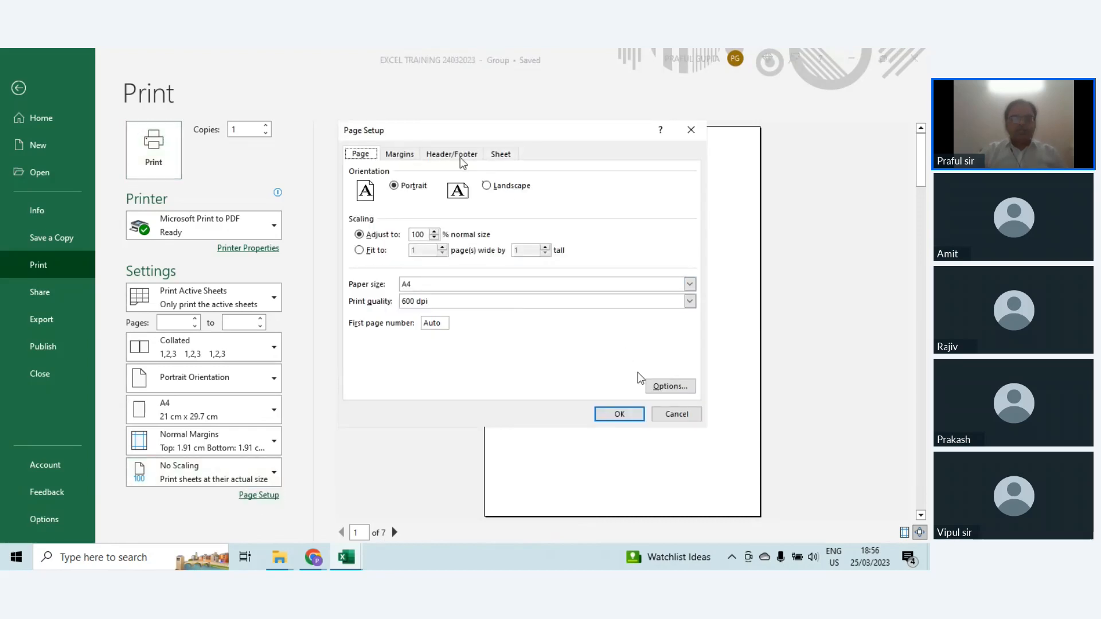
click(461, 157)
click(562, 243)
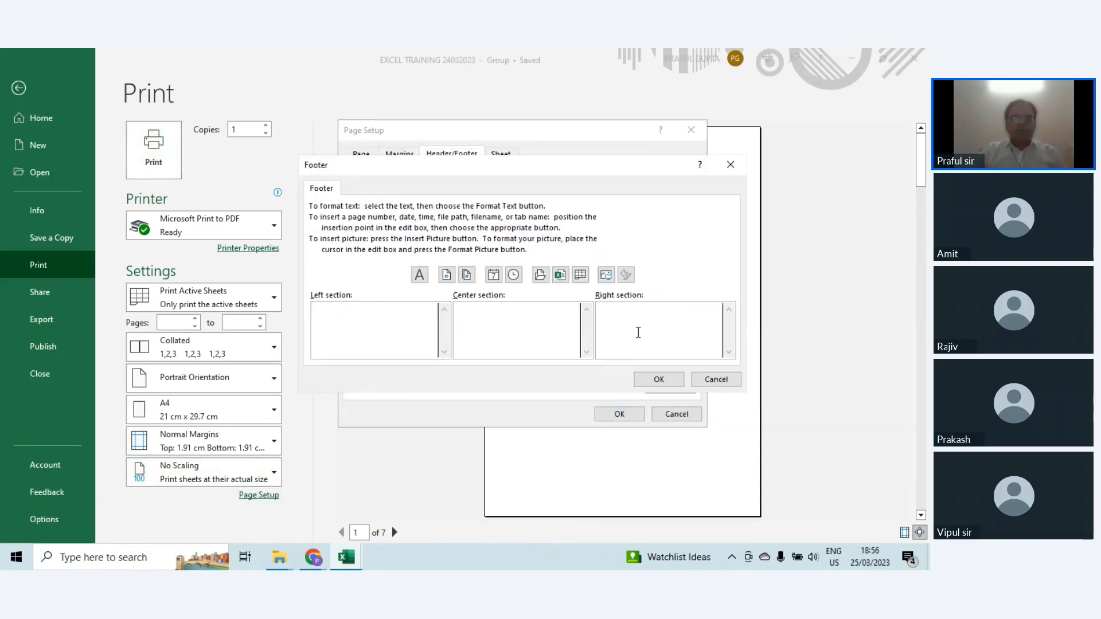
text(TEST)
click(659, 379)
click(619, 414)
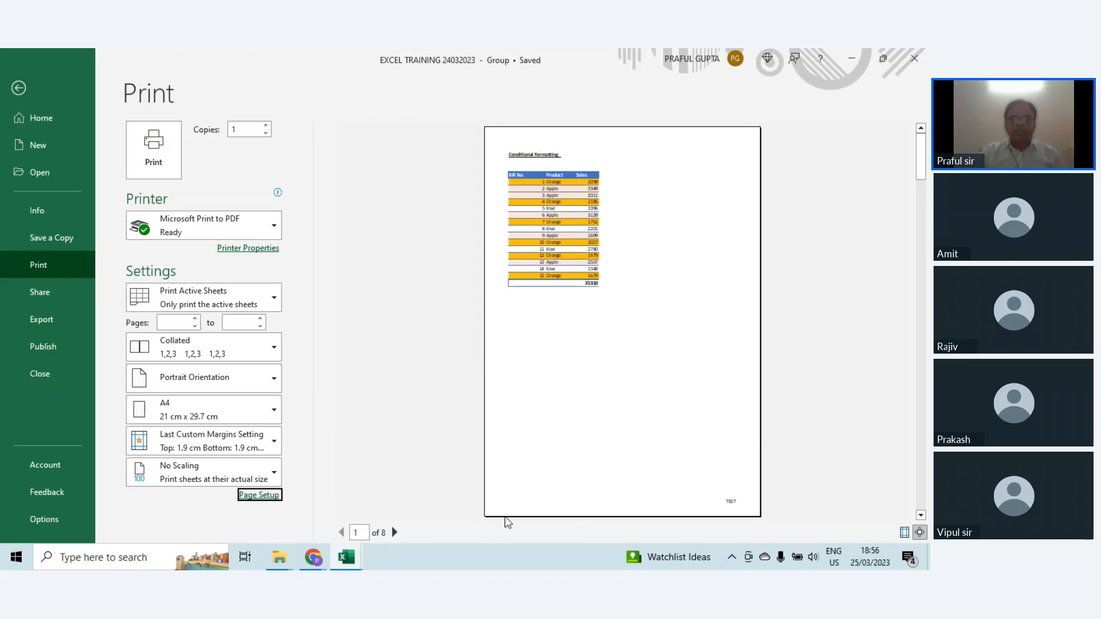
Step: Page through the print preview of the grouped sheets to check the footer, and return to the worksheet
click(395, 532)
click(396, 532)
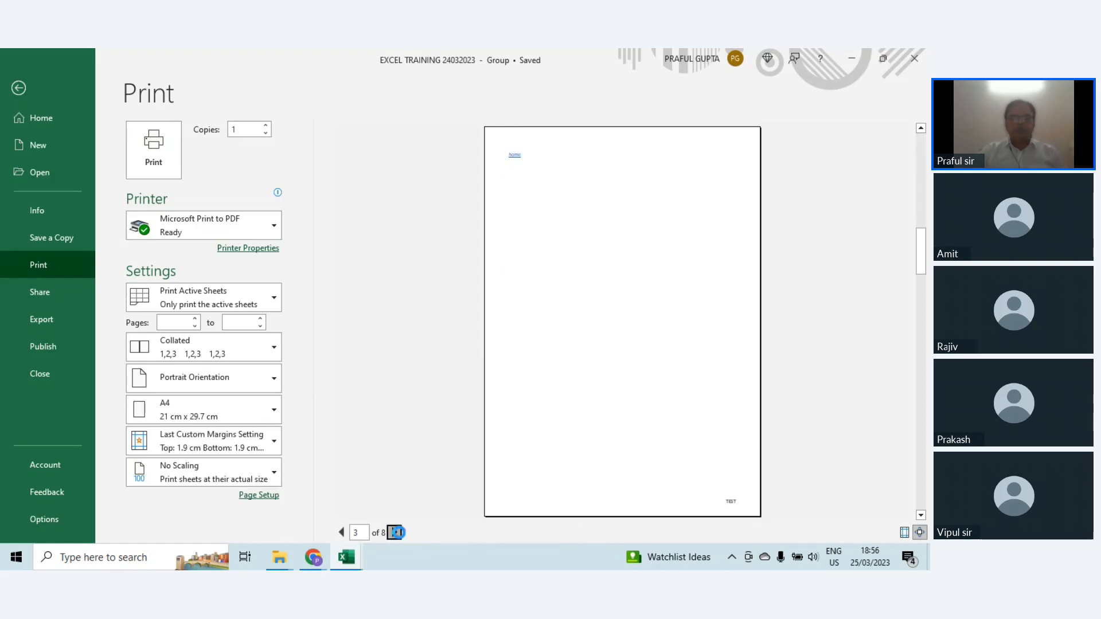
click(399, 532)
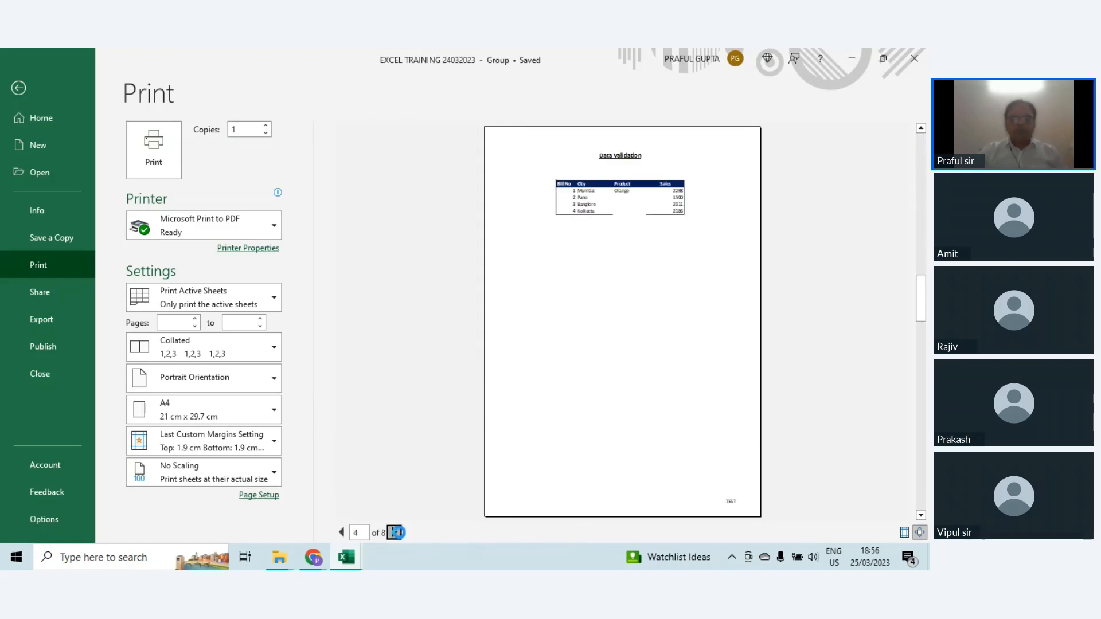
click(399, 532)
key(Escape)
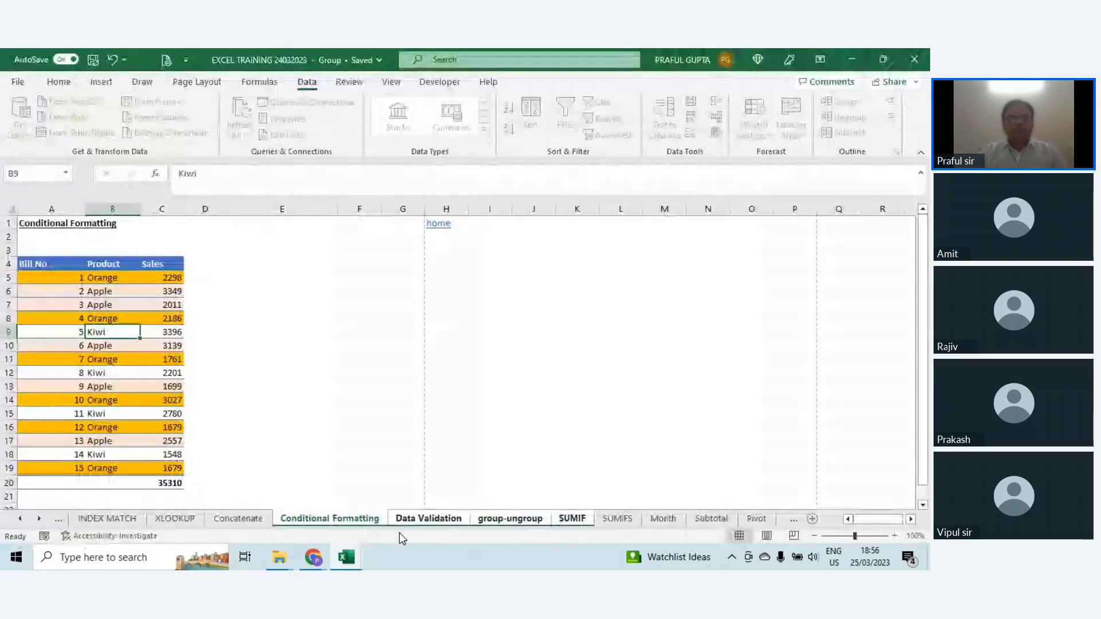
Step: Ungroup the sheets, look through Conditional Formatting, Data Validation and group-ungroup individually, and return to the Shortcuts sheet
click(235, 518)
click(329, 518)
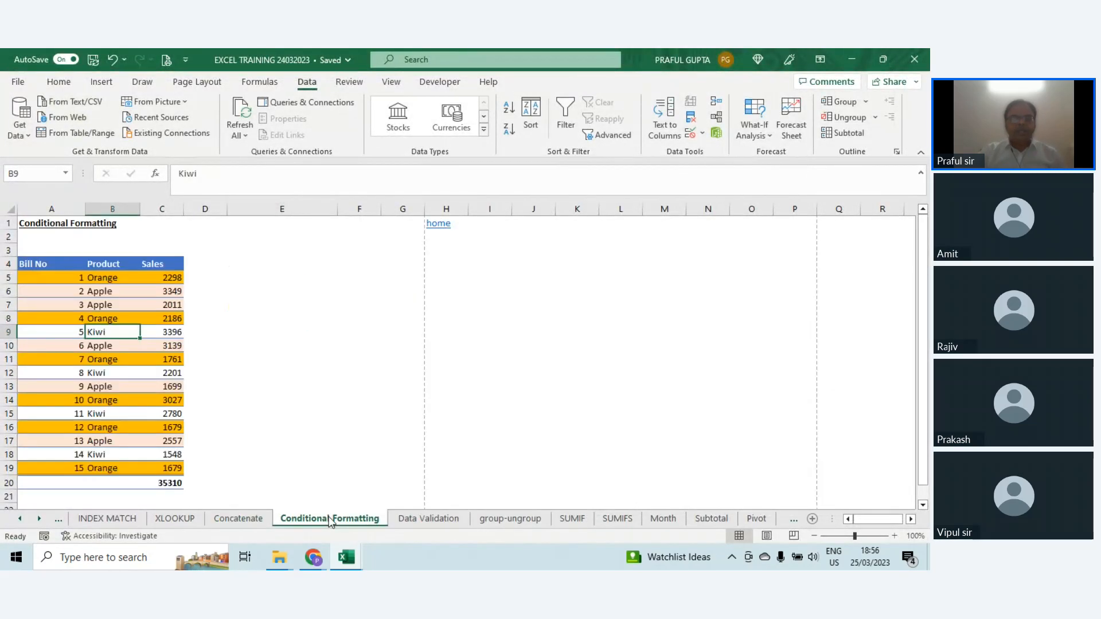
click(428, 518)
click(509, 519)
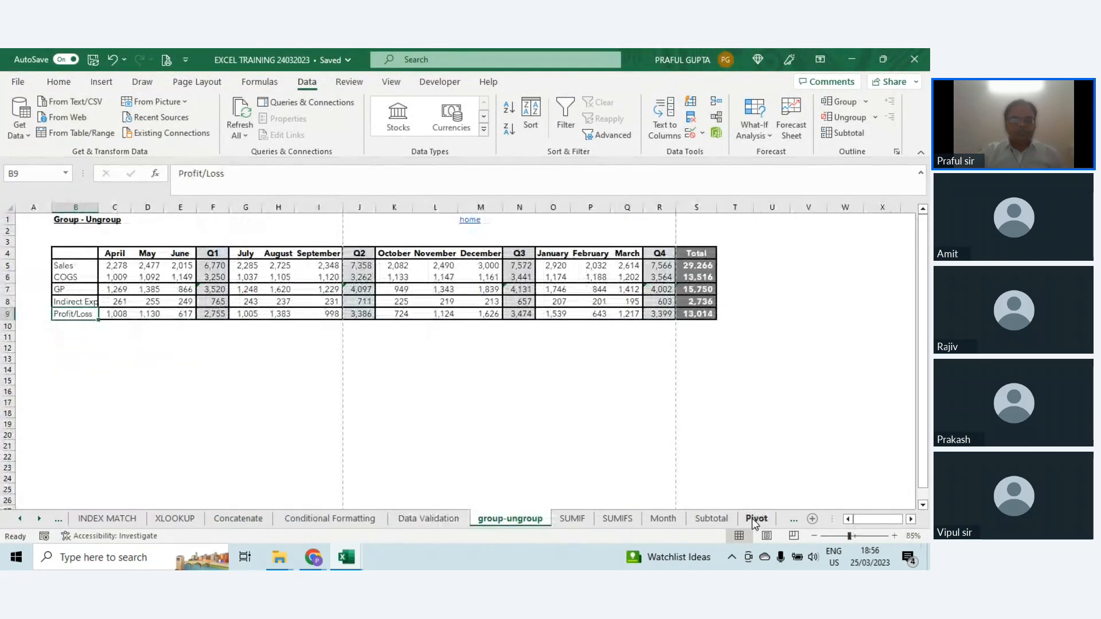
click(39, 519)
click(39, 519)
click(39, 518)
click(39, 519)
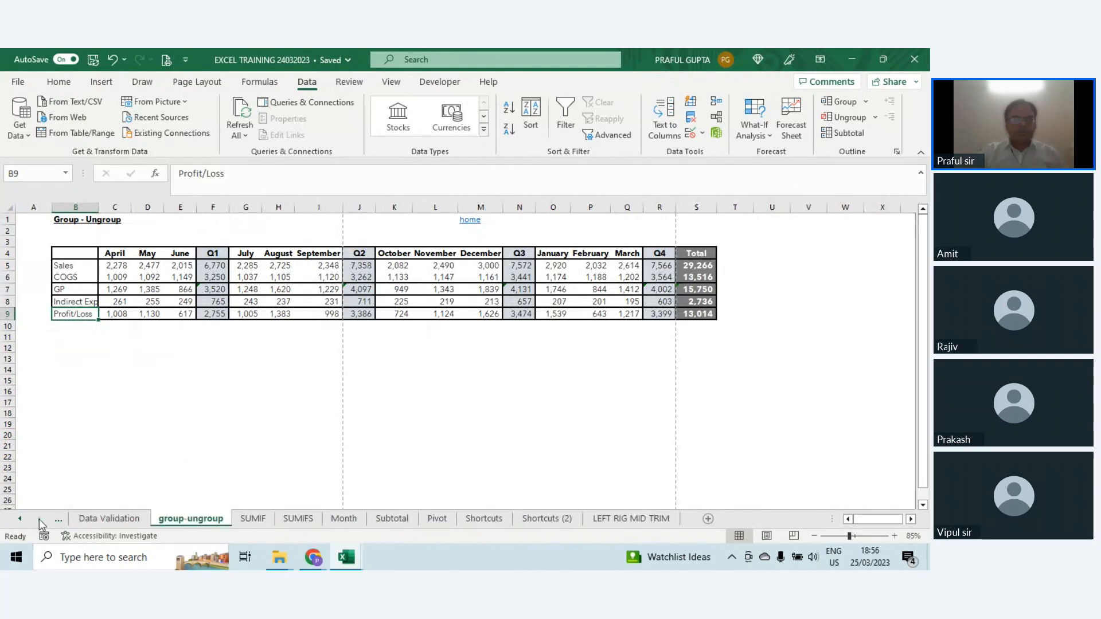
click(498, 524)
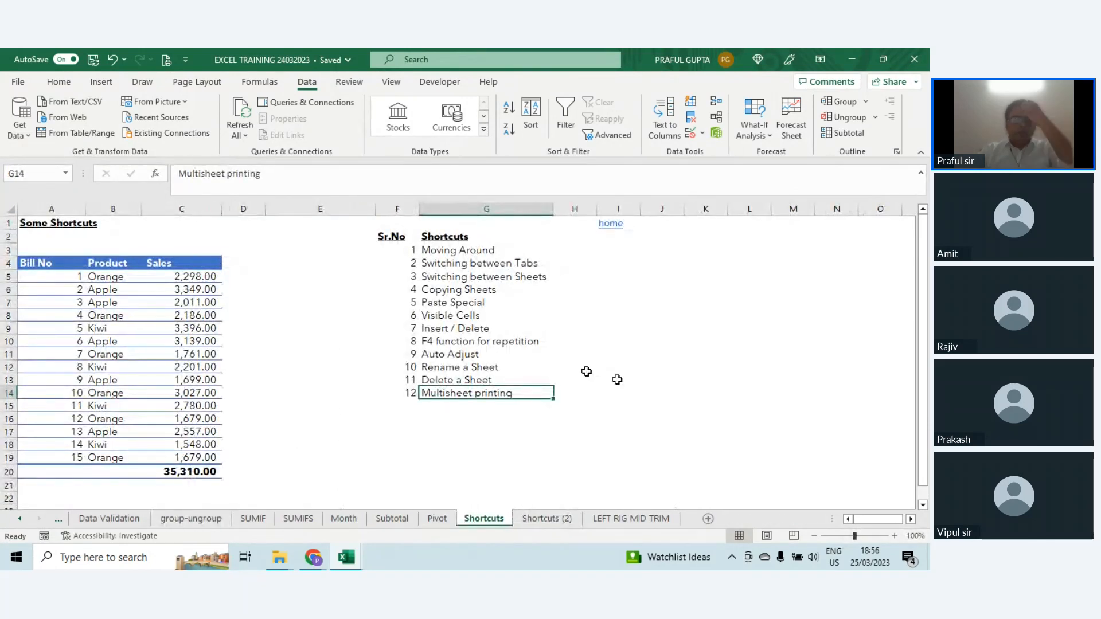
Step: Open the Shortcuts sheet's name for editing and keep the existing name
click(519, 367)
key(Right)
key(Right)
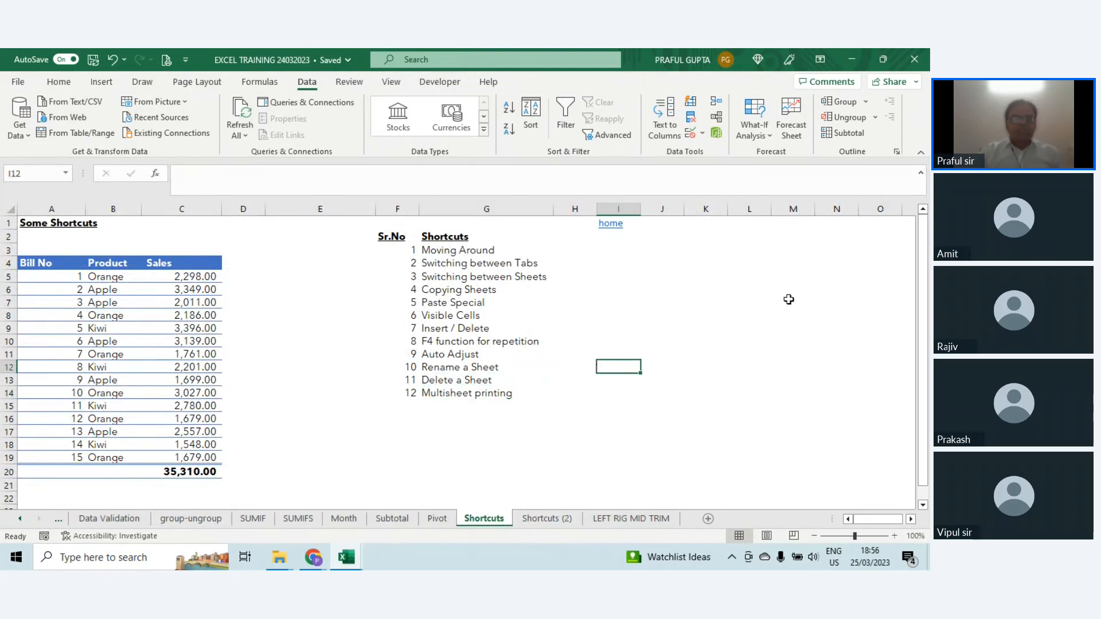
key(alt)
key(o)
key(h)
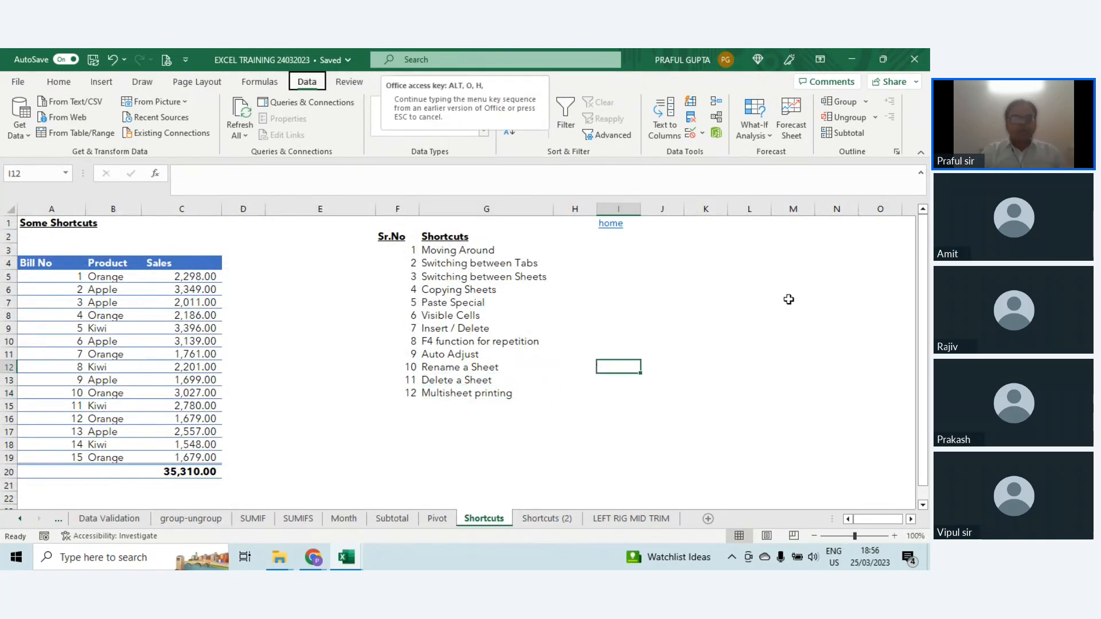
key(r)
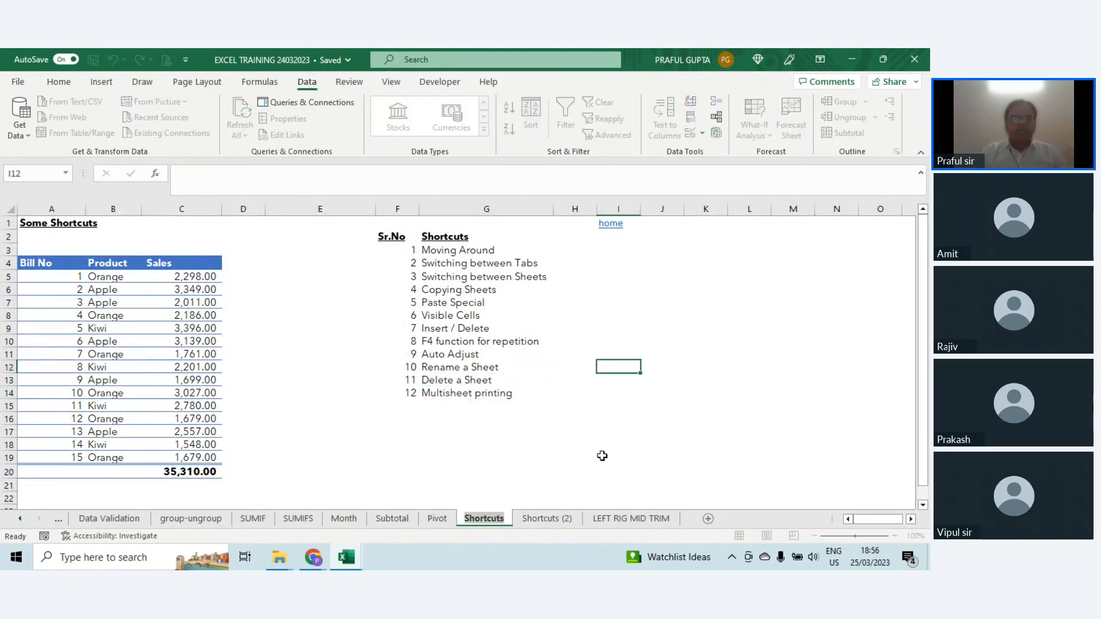
key(Return)
click(621, 383)
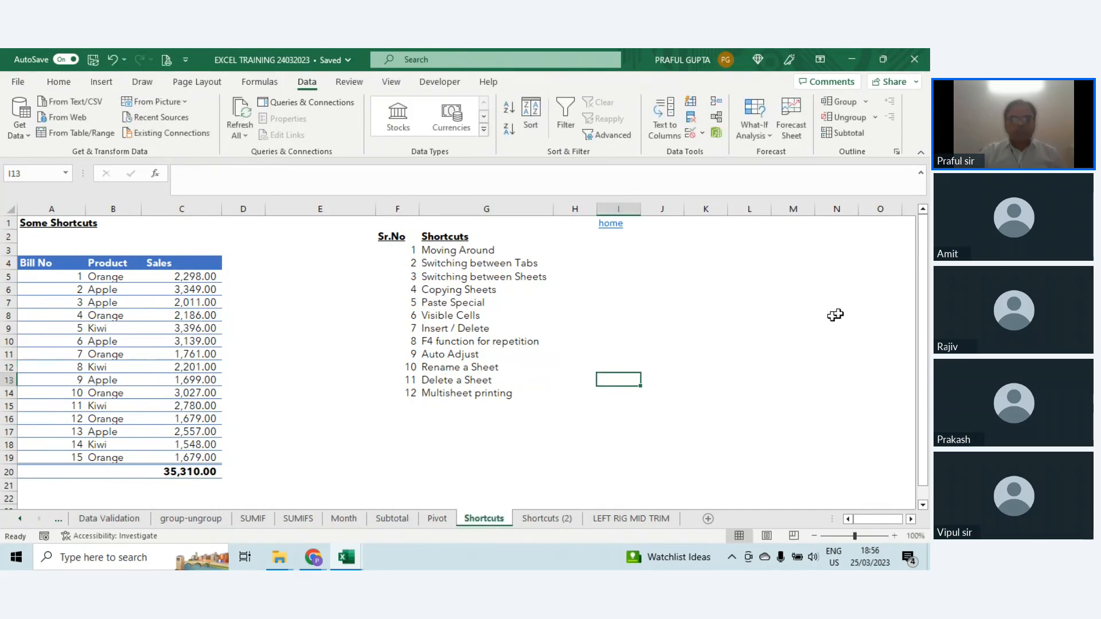
Step: Request deletion of the Shortcuts sheet and cancel it at the confirmation
key(alt)
key(e)
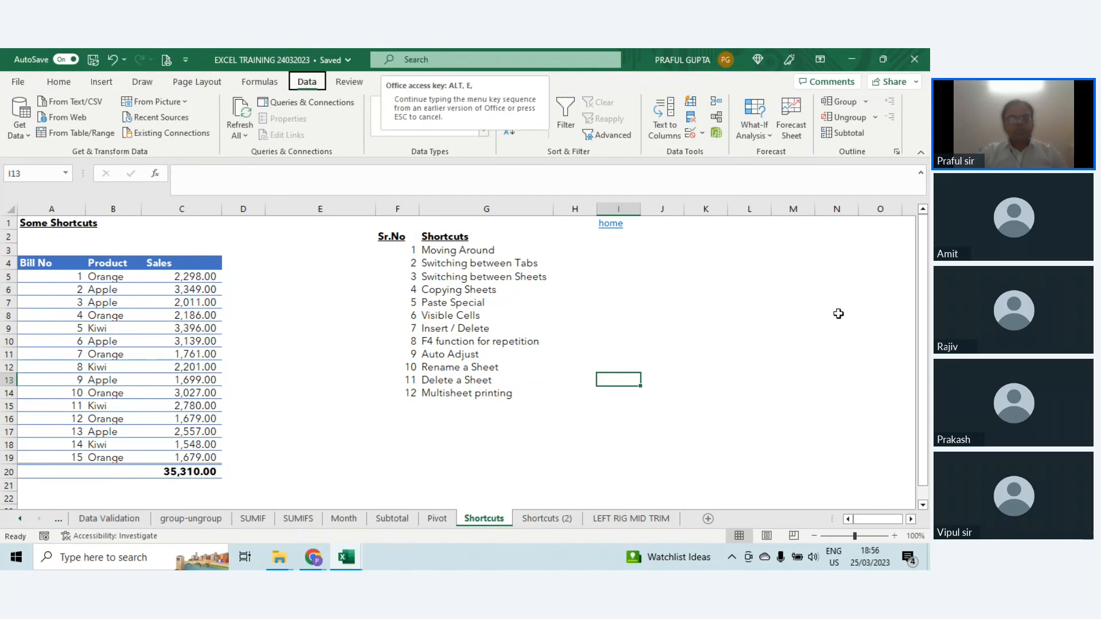
key(l)
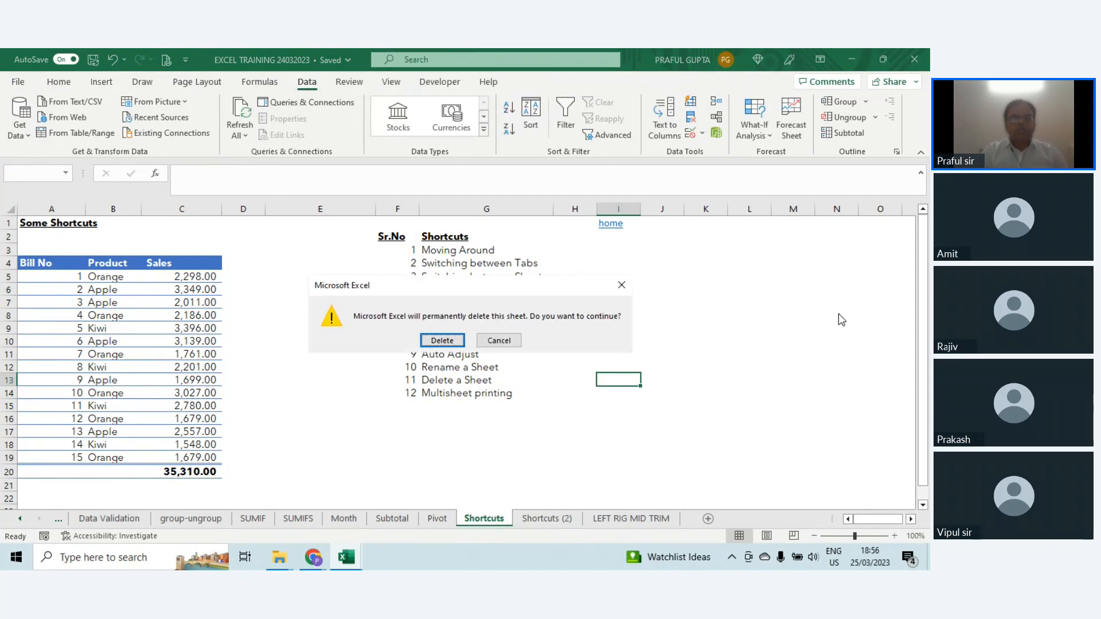
key(Escape)
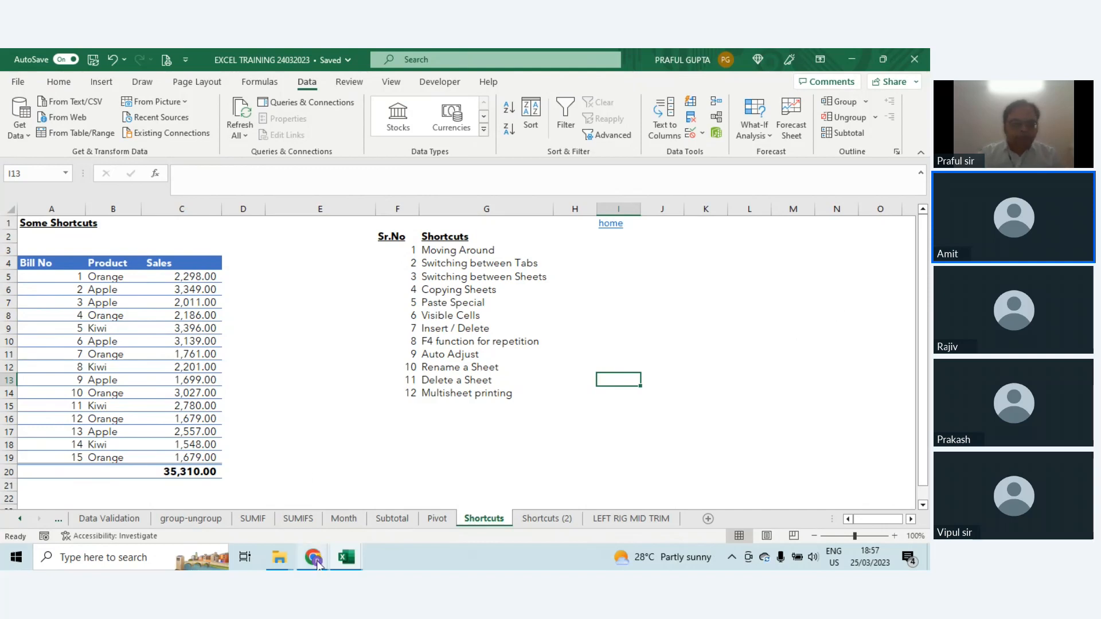
Step: Switch to the Zoho Meeting window in Chrome and read the latest attendee questions in the Q&A list
mouse_move(317, 563)
click(238, 504)
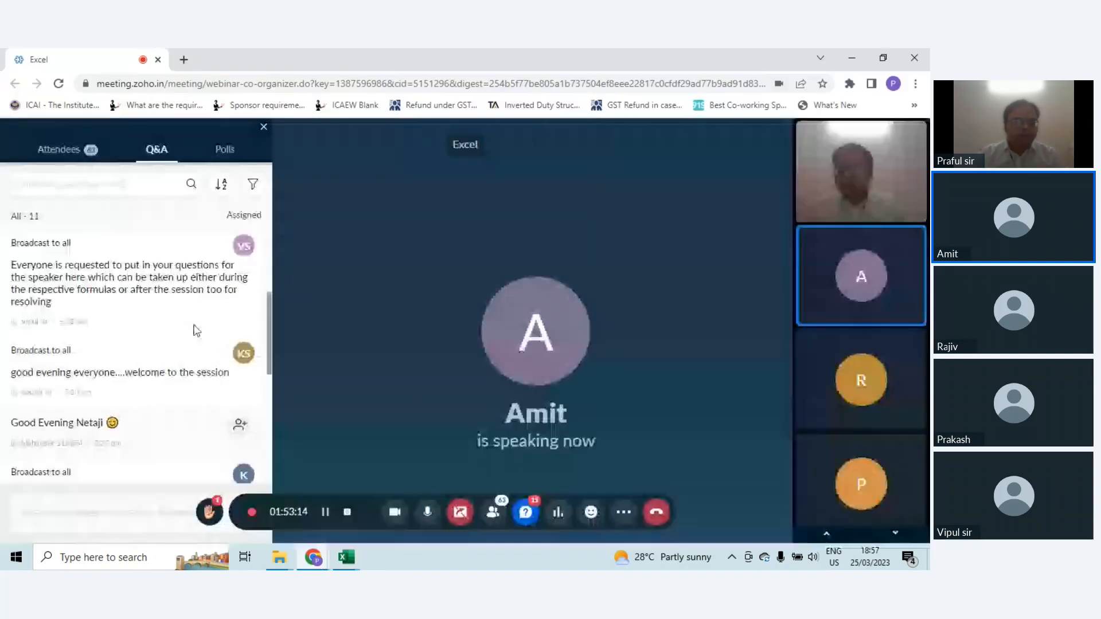
scroll(197, 331, down, 10)
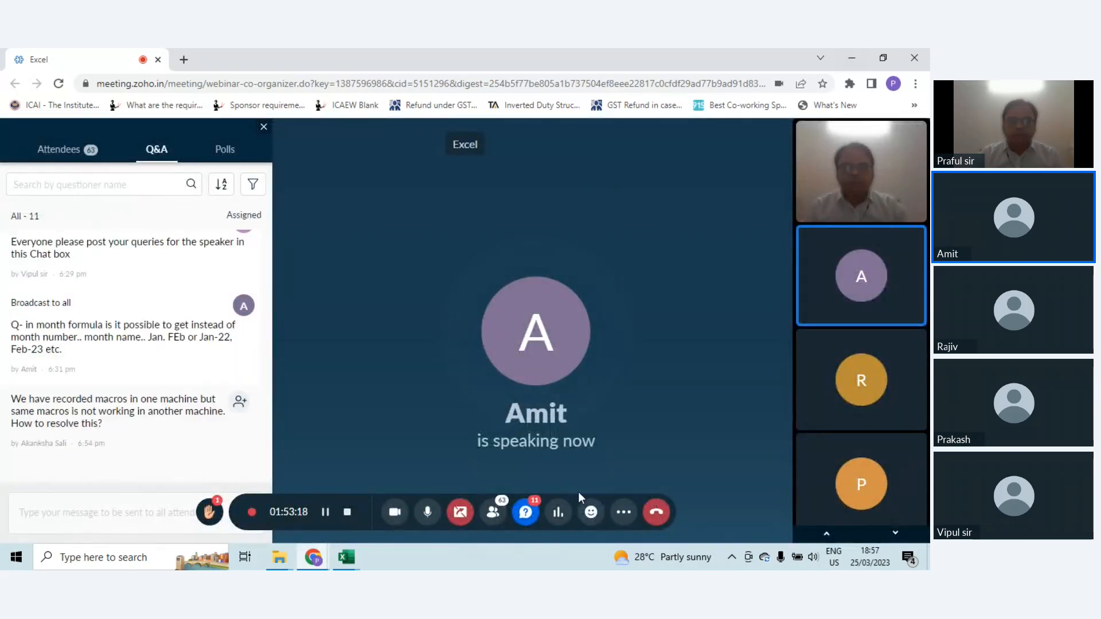
Step: Return to the EXCEL TRAINING 24032023 workbook and inspect the month formula in B5 of the Month sheet
click(347, 567)
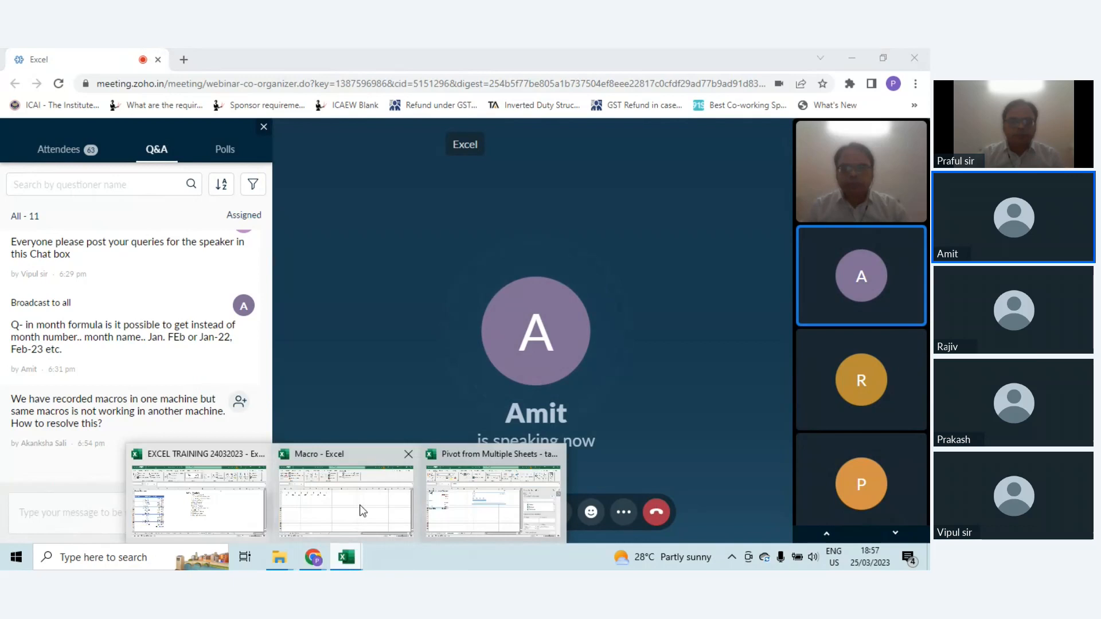
click(199, 502)
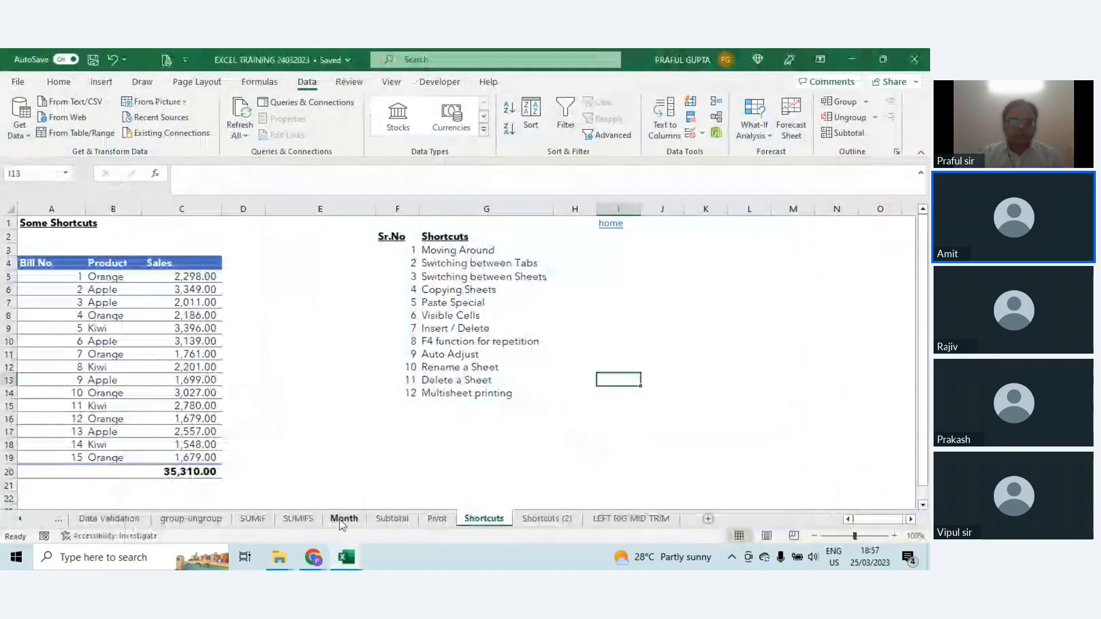
click(342, 519)
click(133, 273)
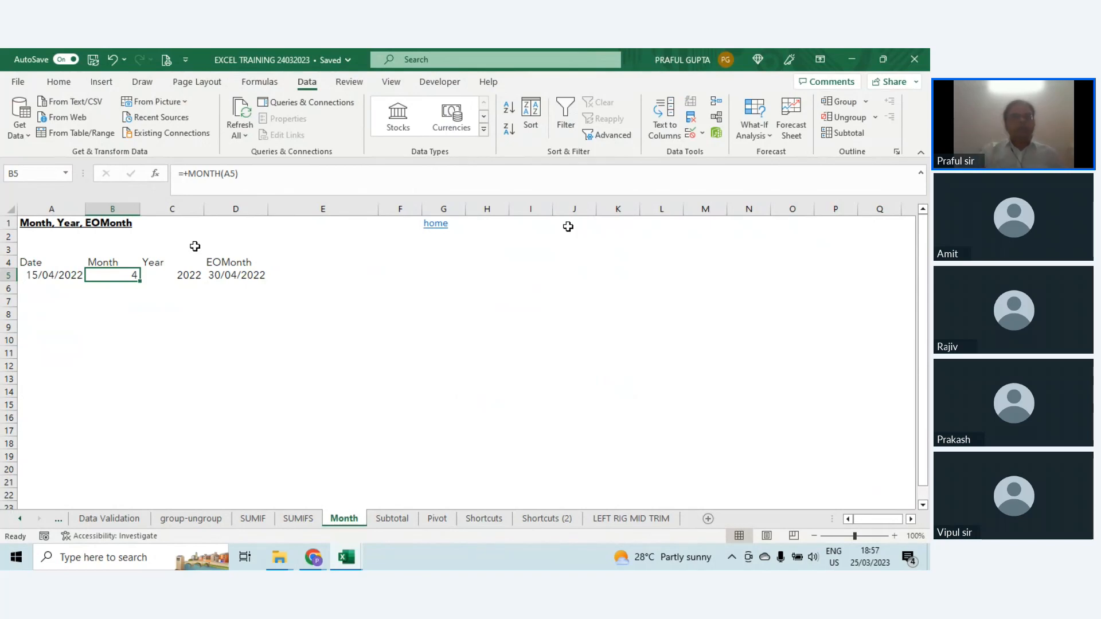
Step: Enter the formula =B5&"-"&C5 in cell E5 to join the month and year with a hyphen
key(Right)
key(Right)
key(Right)
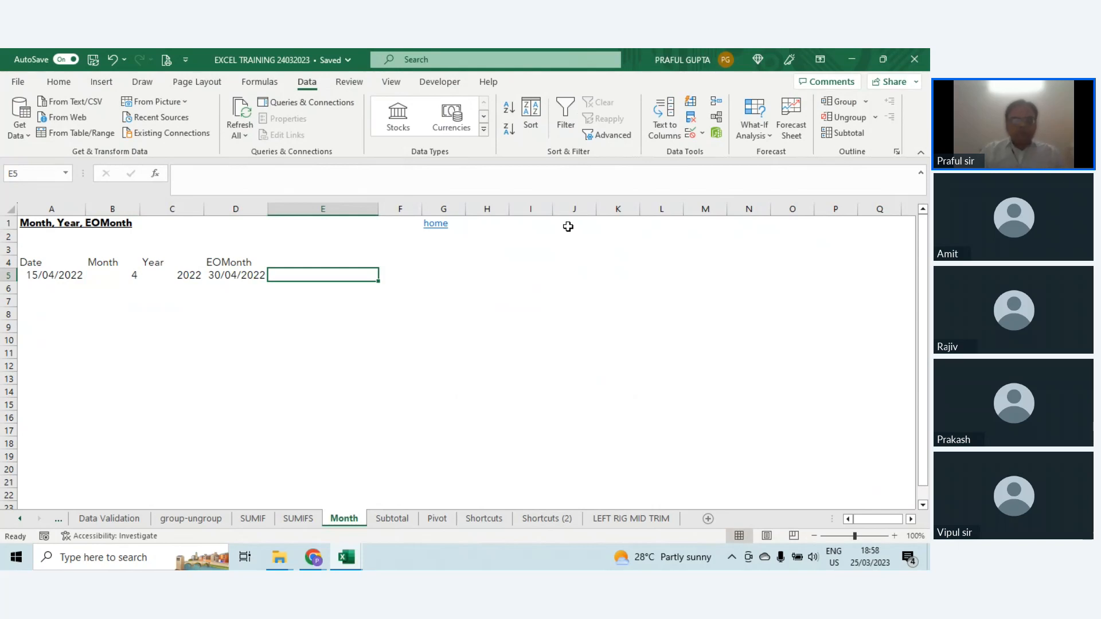
text(=)
key(Left)
key(Left)
key(Left)
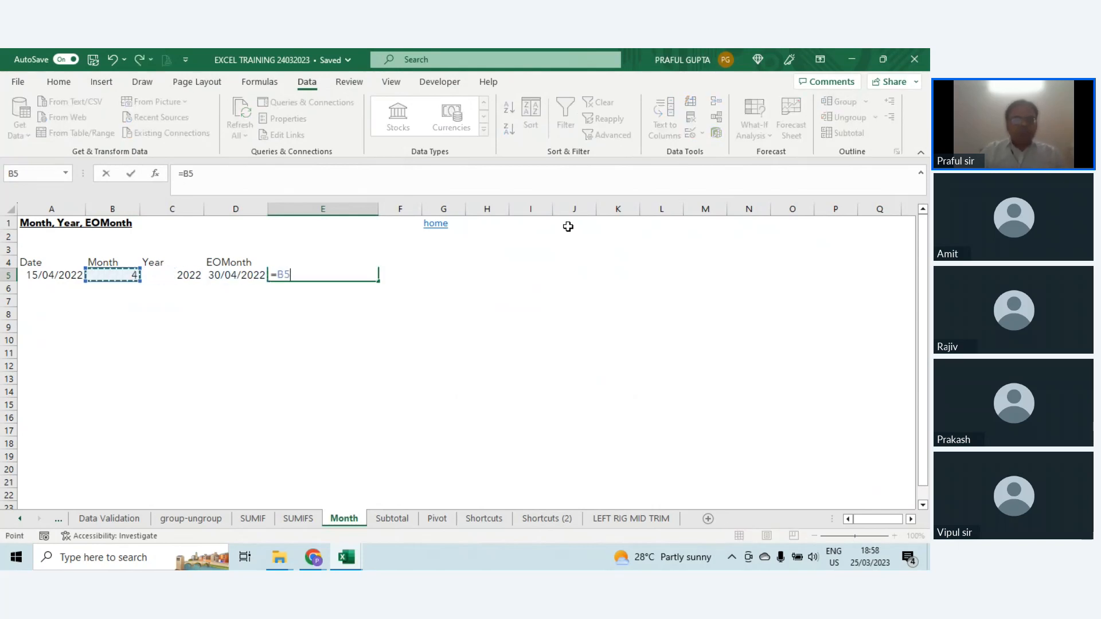
text(&"-)
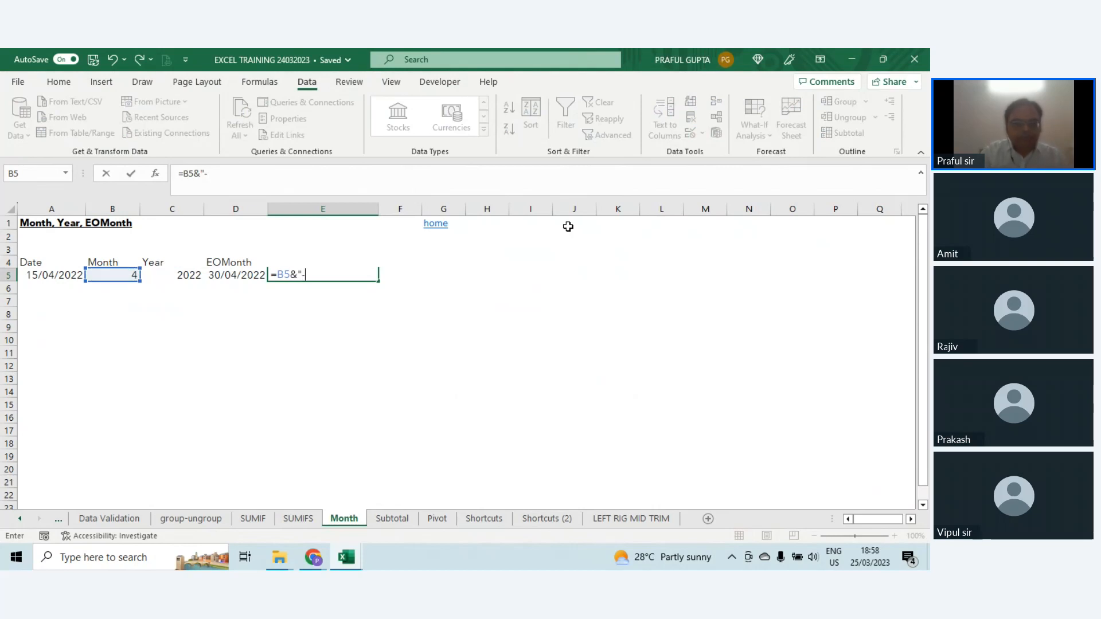
text(")
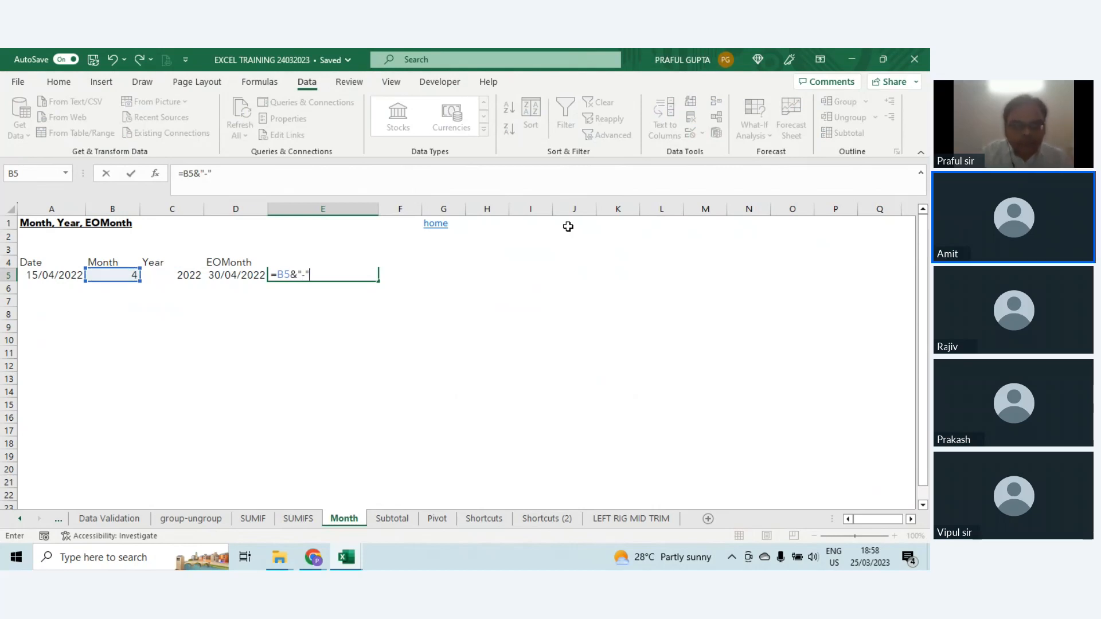
key(Left)
key(Left)
key(Right)
key(Right)
key(F2)
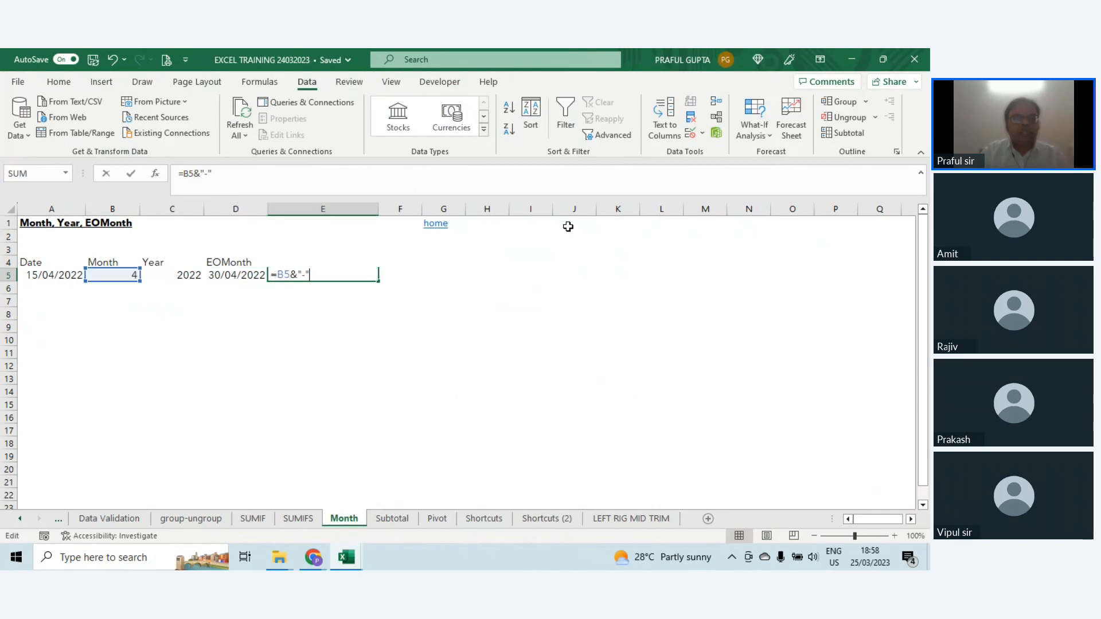
text(&)
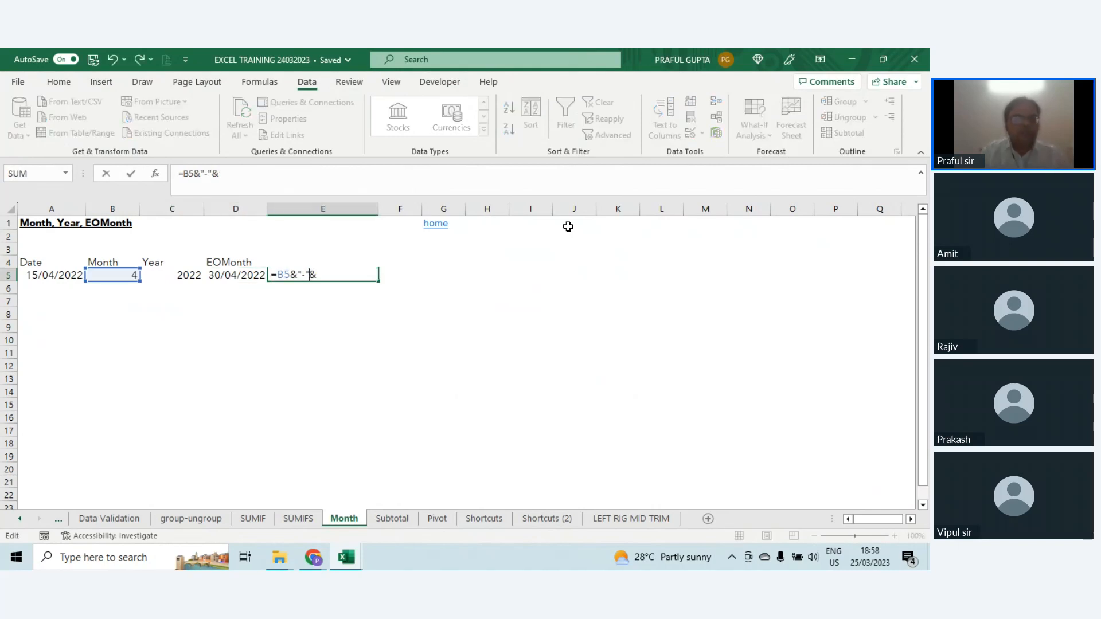
key(Left)
key(Left)
key(Return)
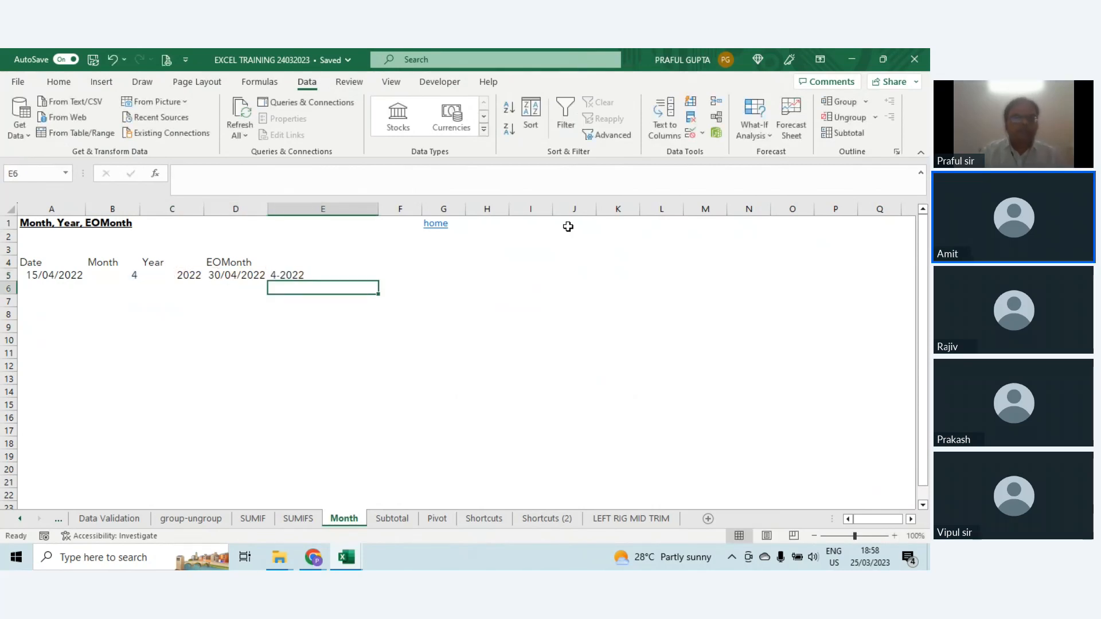
Step: Right-align the joined month-year result in cell E5
key(Up)
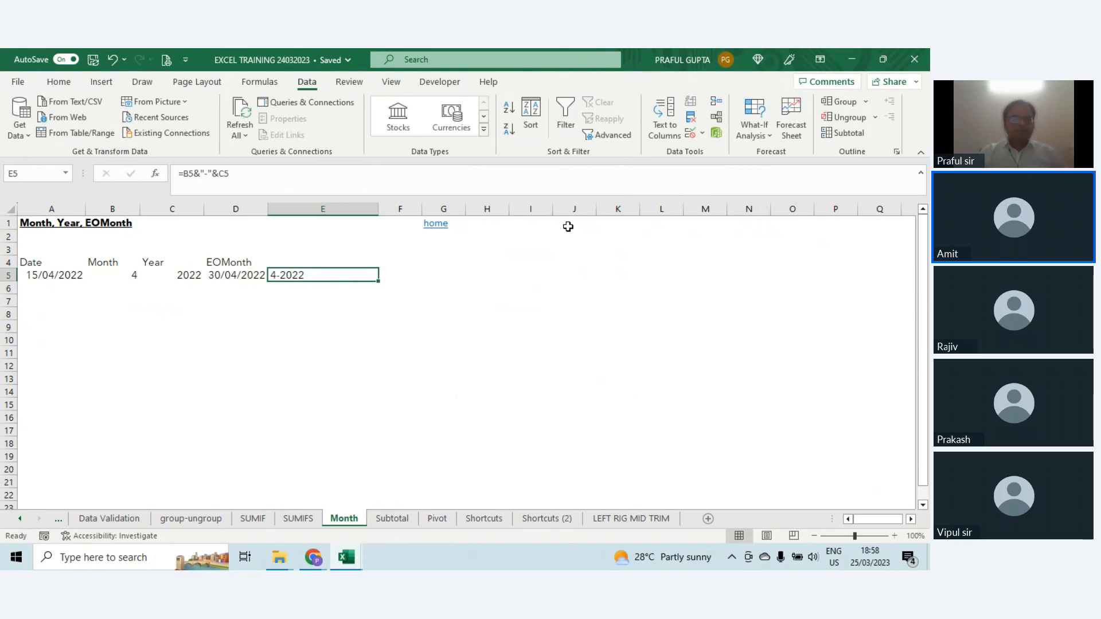
click(59, 81)
click(269, 128)
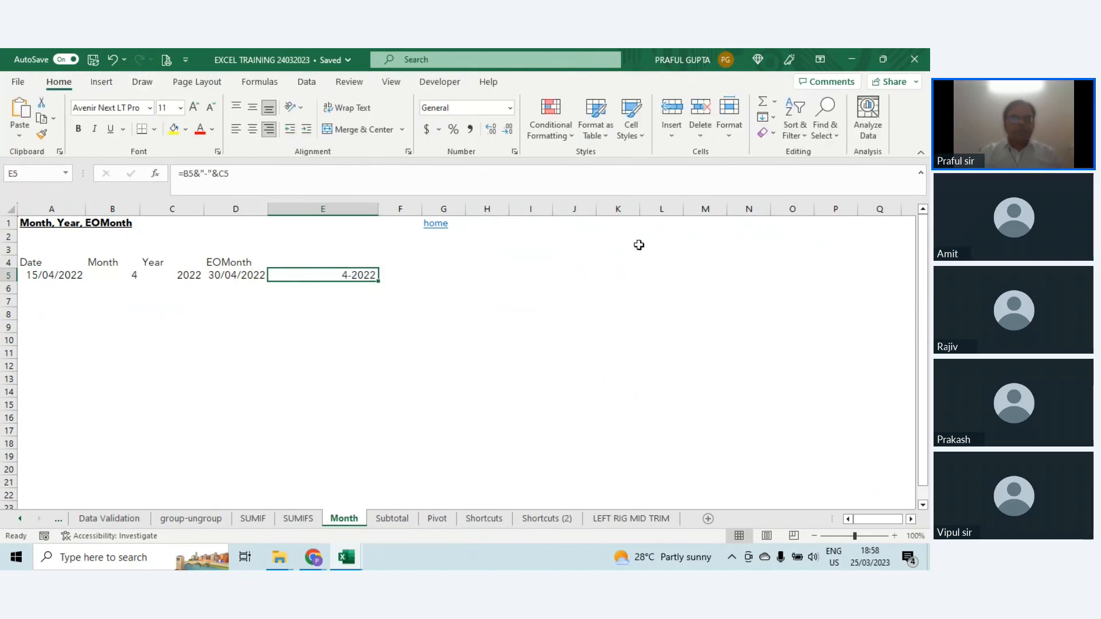
Step: Start a month number list in column L by entering 1 in L3 and 2 in L4
click(644, 246)
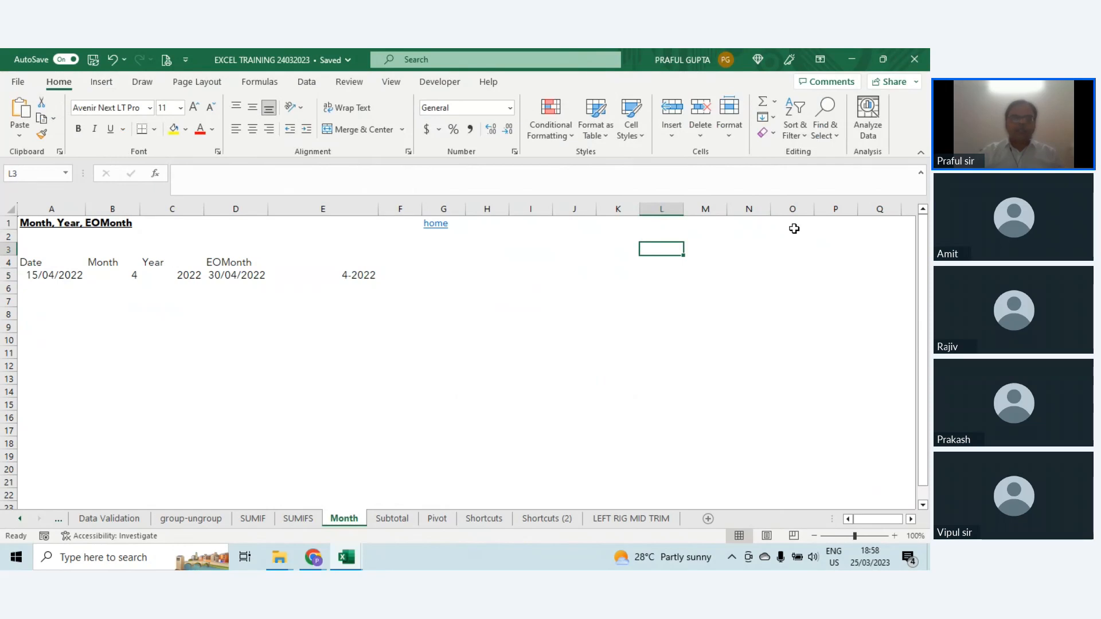
text(4)
key(Escape)
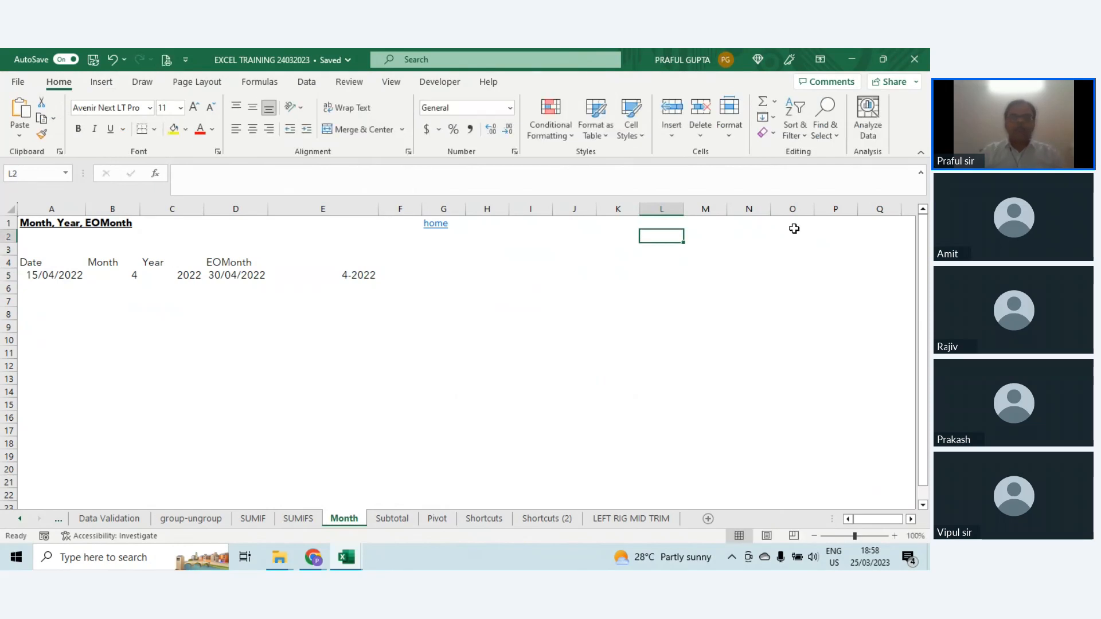
text(1)
key(Return)
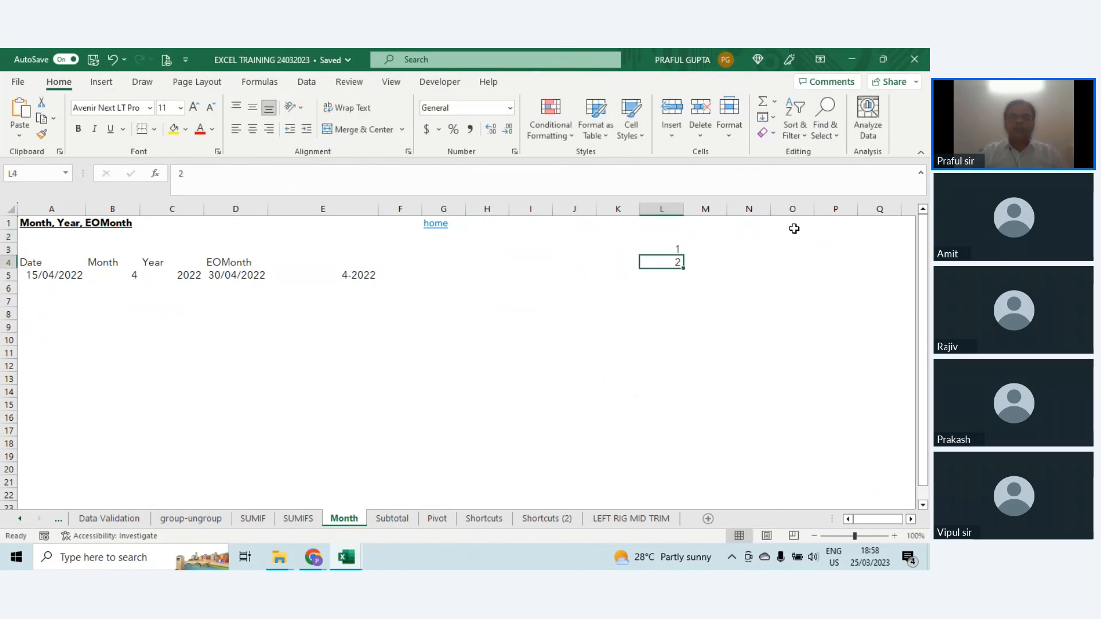
text(2)
key(Return)
Step: Edit the month formula in B5 so that MONTH(A5) becomes the lookup value of a VLOOKUP
key(Up)
key(Left)
key(Left)
key(Left)
key(Left)
key(Left)
key(Left)
key(Left)
key(Left)
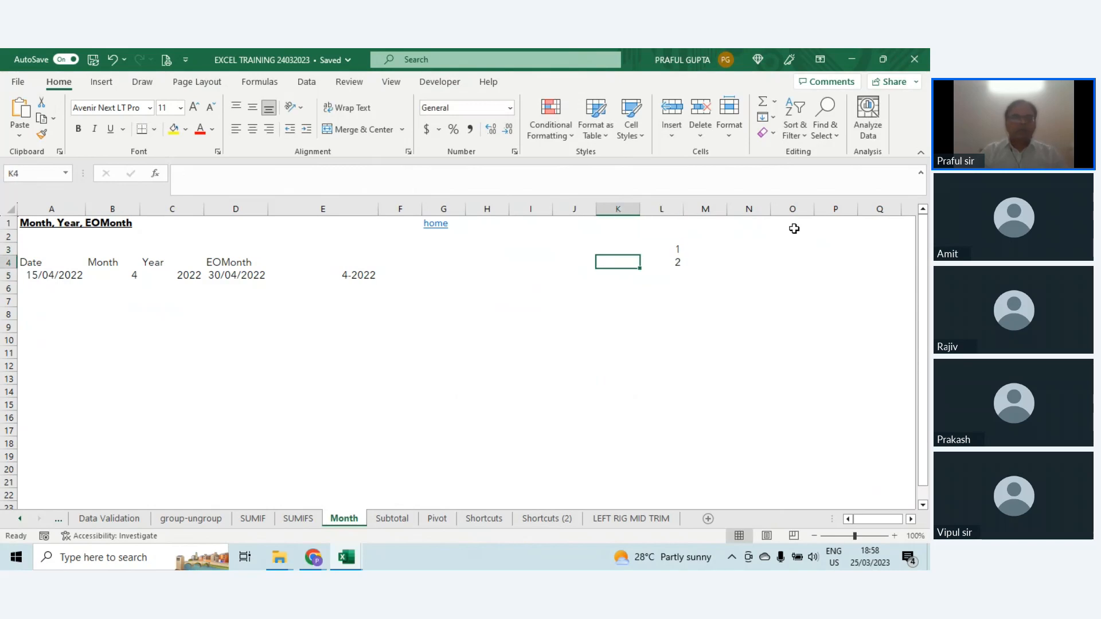
key(Left)
key(Left)
key(Down)
key(F2)
key(Left)
key(Left)
key(Left)
key(Left)
key(Left)
key(Left)
key(Left)
key(Left)
key(Left)
key(Left)
key(Left)
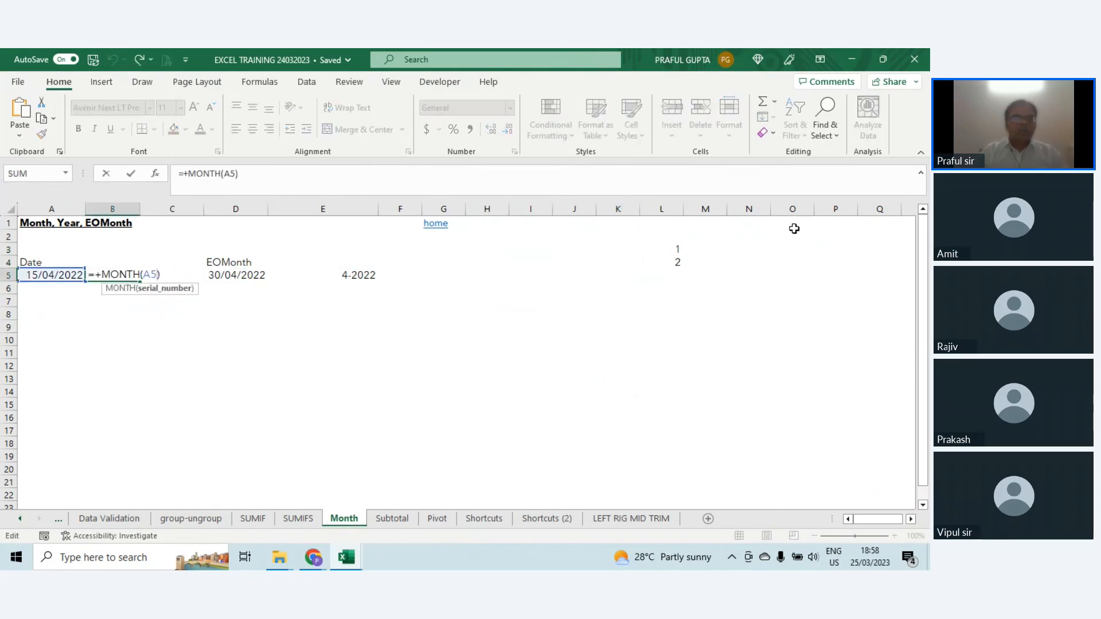
text(VLOOKUP()
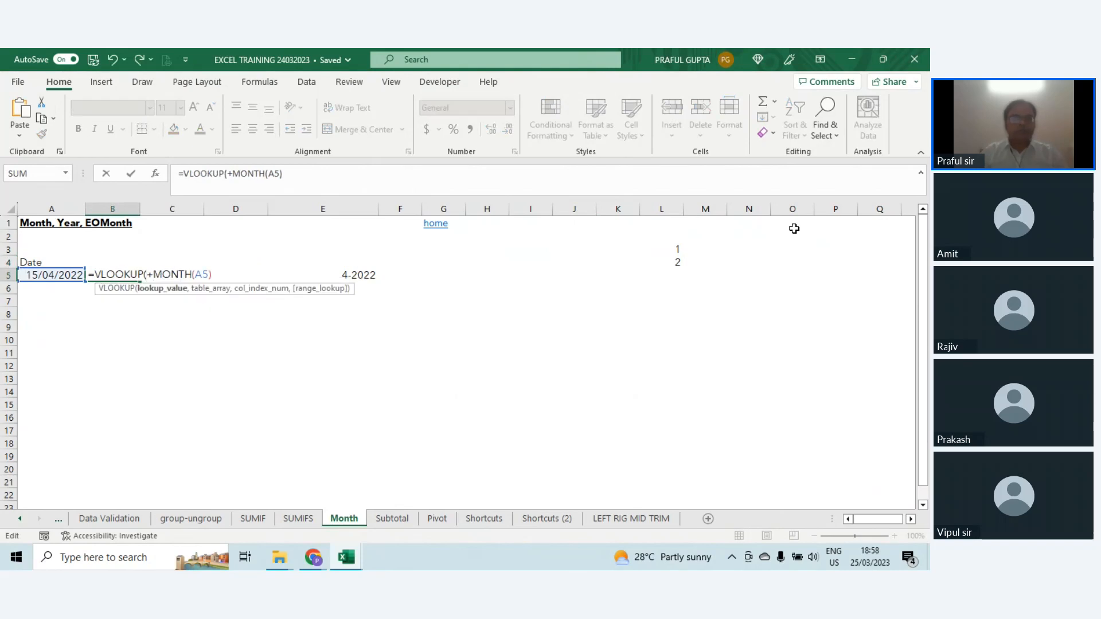
text(,)
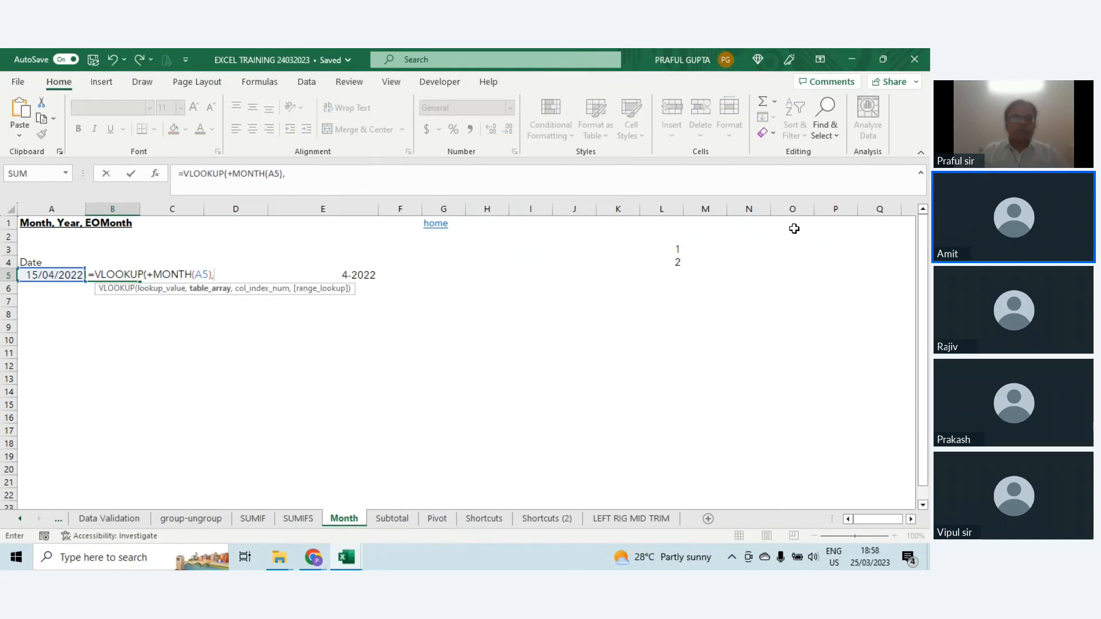
Step: Complete the VLOOKUP in B5 with table array L3:M14, column index 2 and range lookup 0
key(Right)
key(Right)
key(Right)
key(Right)
key(Right)
key(Right)
key(Right)
key(Right)
key(Right)
key(Up)
key(Up)
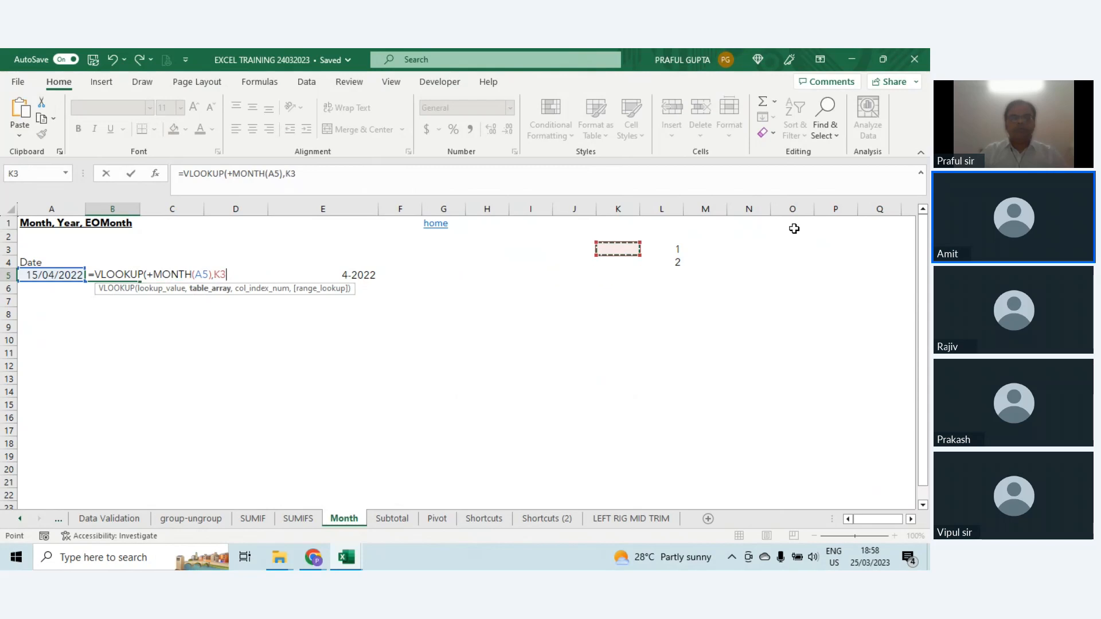
key(Right)
key(shift+Right)
key(shift+Down)
key(shift+Down)
key(shift+Down)
key(shift+Down)
key(shift+Down)
key(shift+Down)
key(shift+Down)
key(shift+Down)
key(shift+Down)
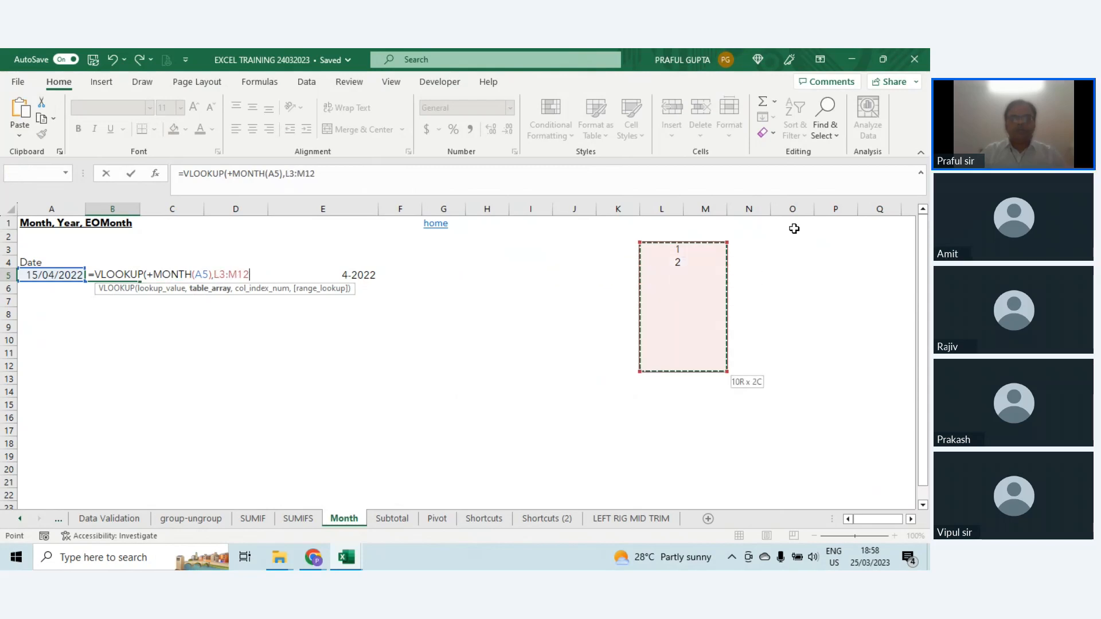
key(shift+Down)
key(shift+Down)
text(,2,0)
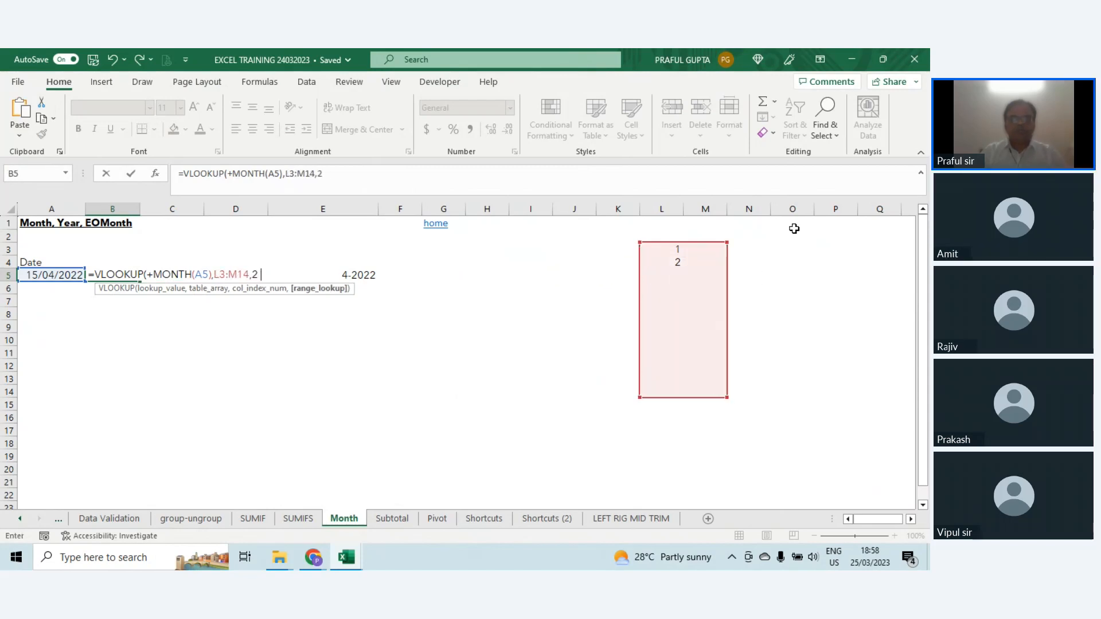
key(Return)
key(Return)
Step: Enter 3 in L5 and fill the number series from L3:L5 down to 12 in L14
key(Right)
key(Right)
key(Right)
key(Right)
key(Right)
key(Right)
key(Right)
key(Right)
key(Right)
key(Right)
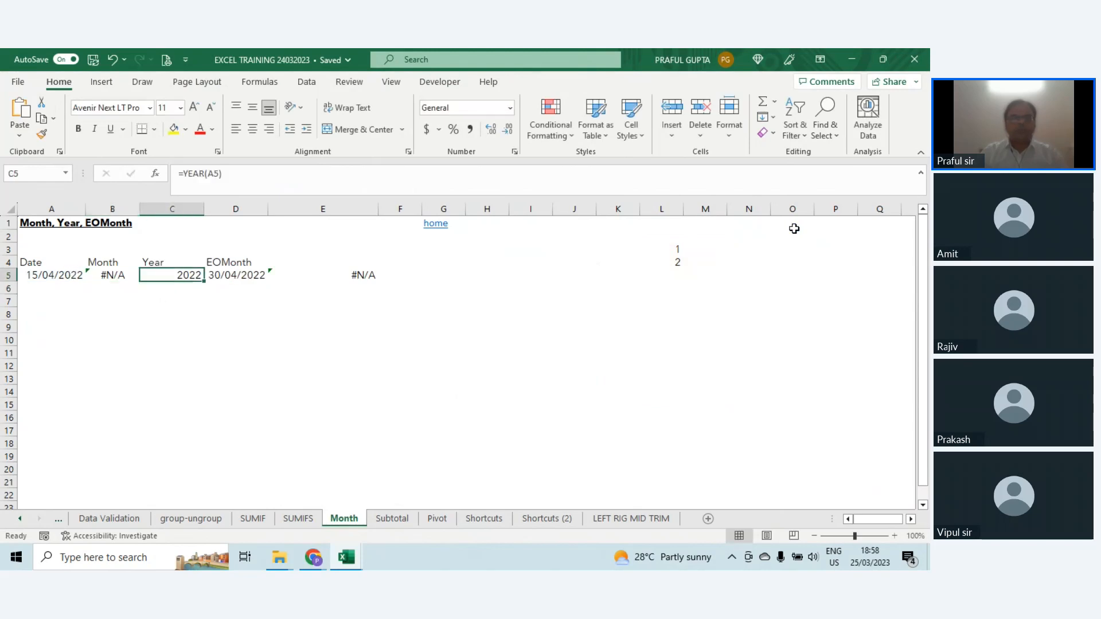
text(3)
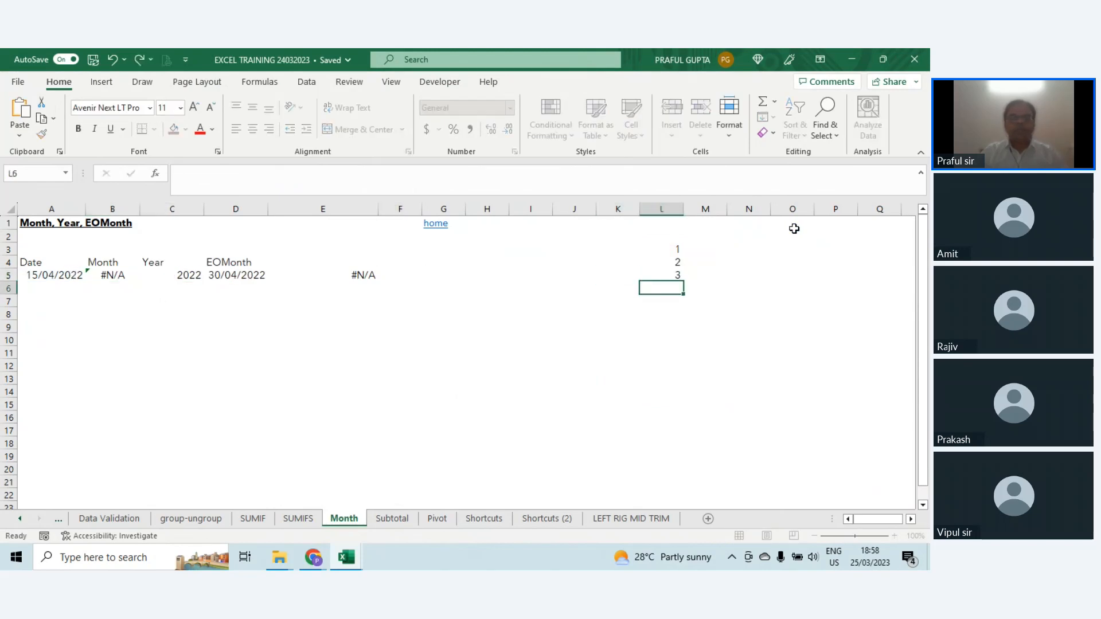
key(Return)
key(Up)
key(Up)
key(Up)
key(shift+Down)
key(shift+Down)
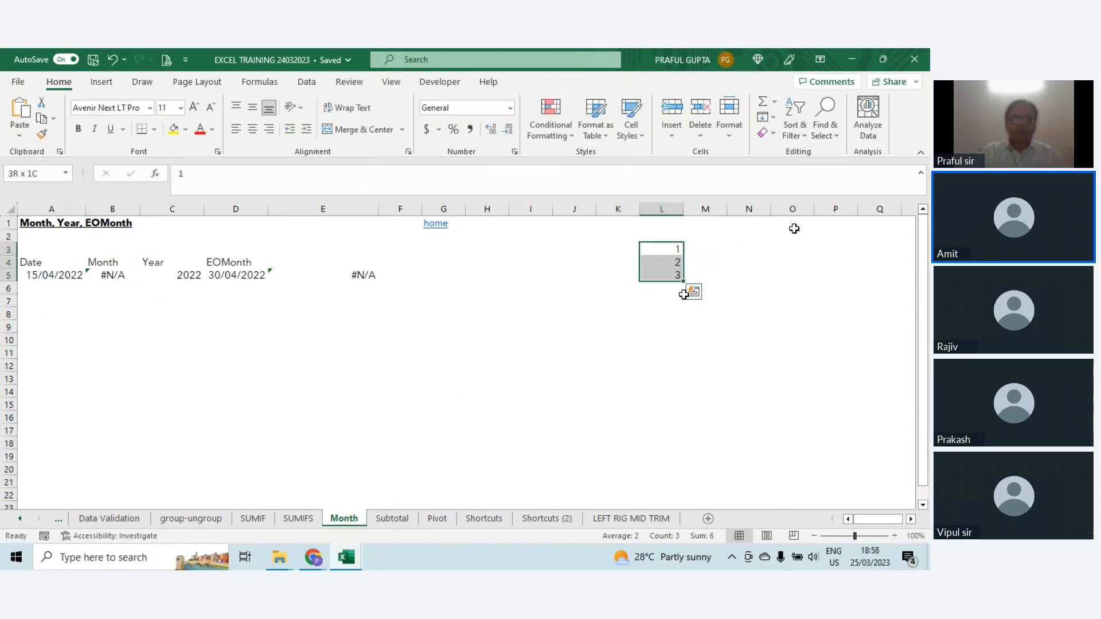
drag(684, 281, 682, 398)
Step: Enter Jan in M3 and Feb in M4, and fill the month names down to Dec in M14
click(705, 250)
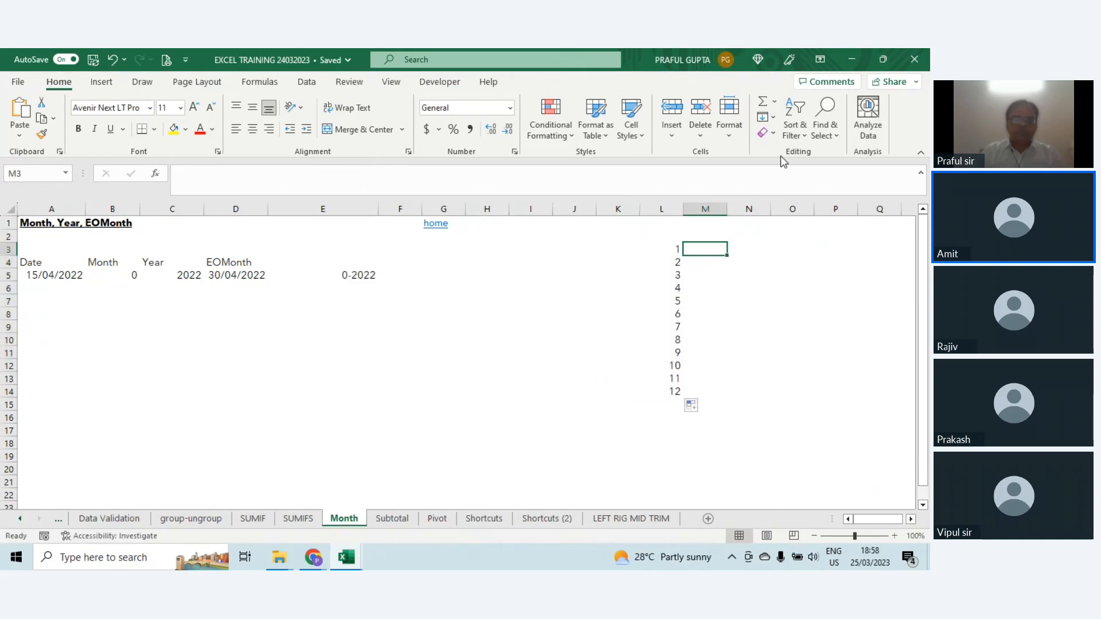
text(Jan)
key(Return)
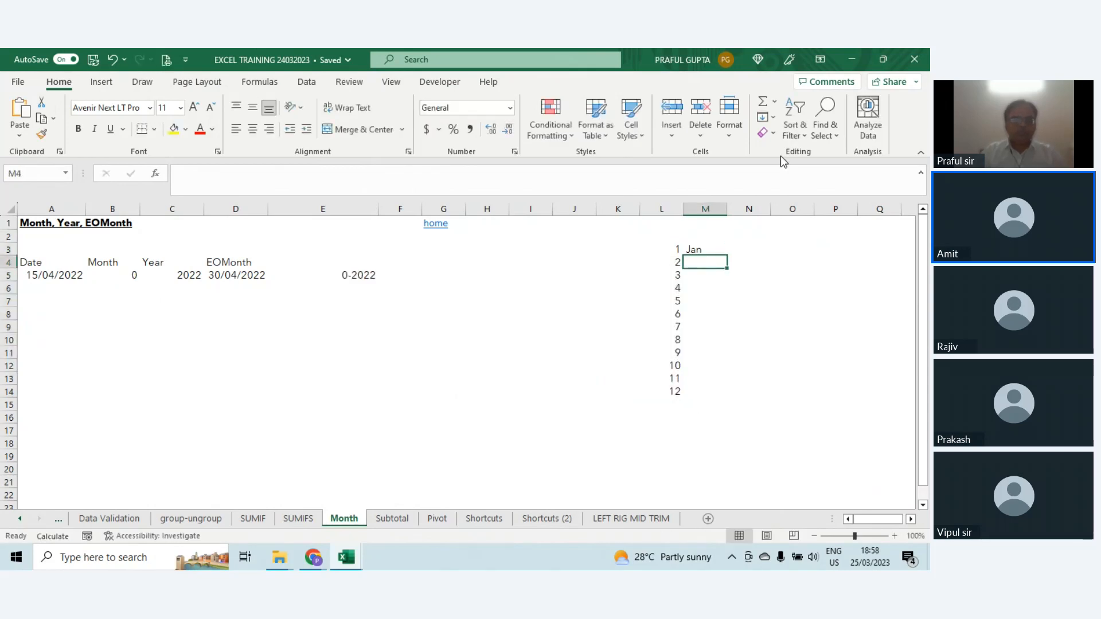
text(Fe)
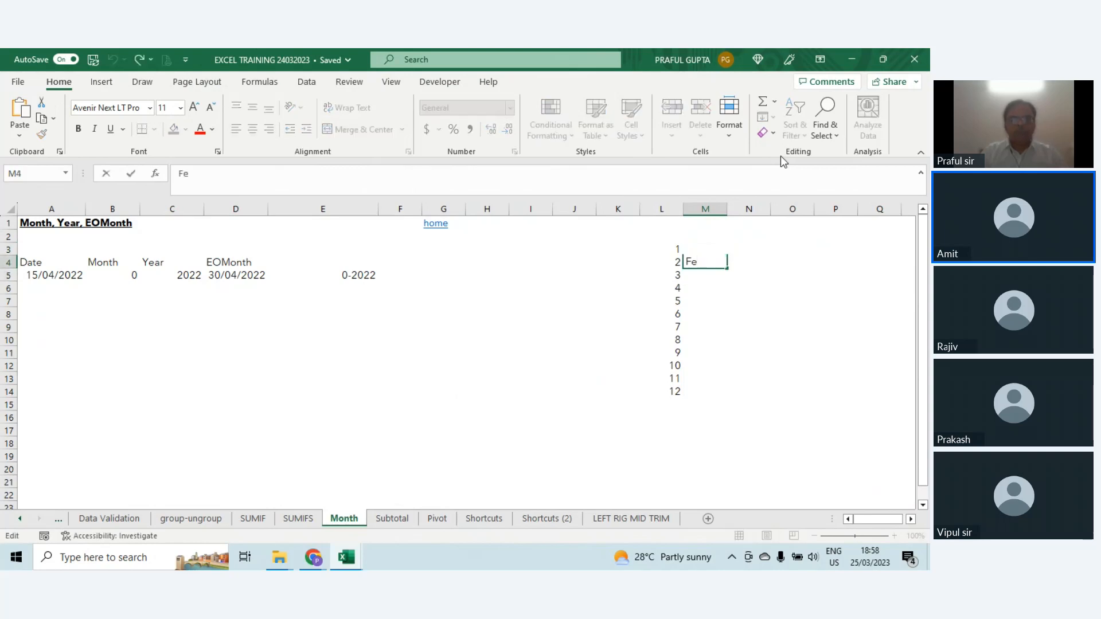
text(b)
key(shift+Return)
key(shift+Down)
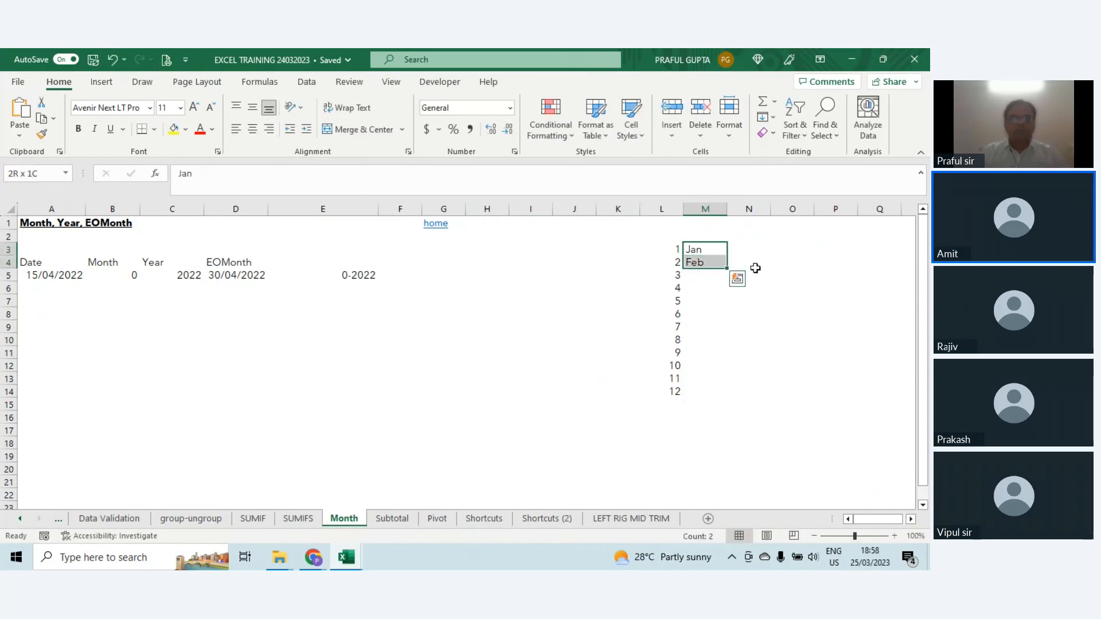
drag(727, 267, 720, 397)
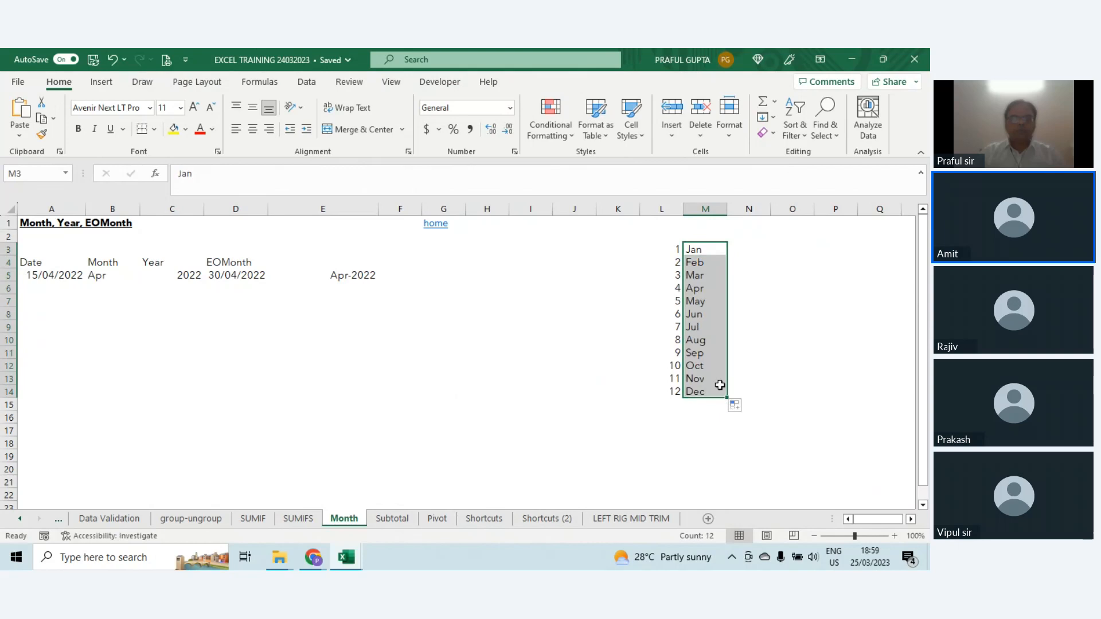
Step: Review the formulas behind the month name in B5, the month-year text in E5 and the end-of-month date in D5
click(113, 274)
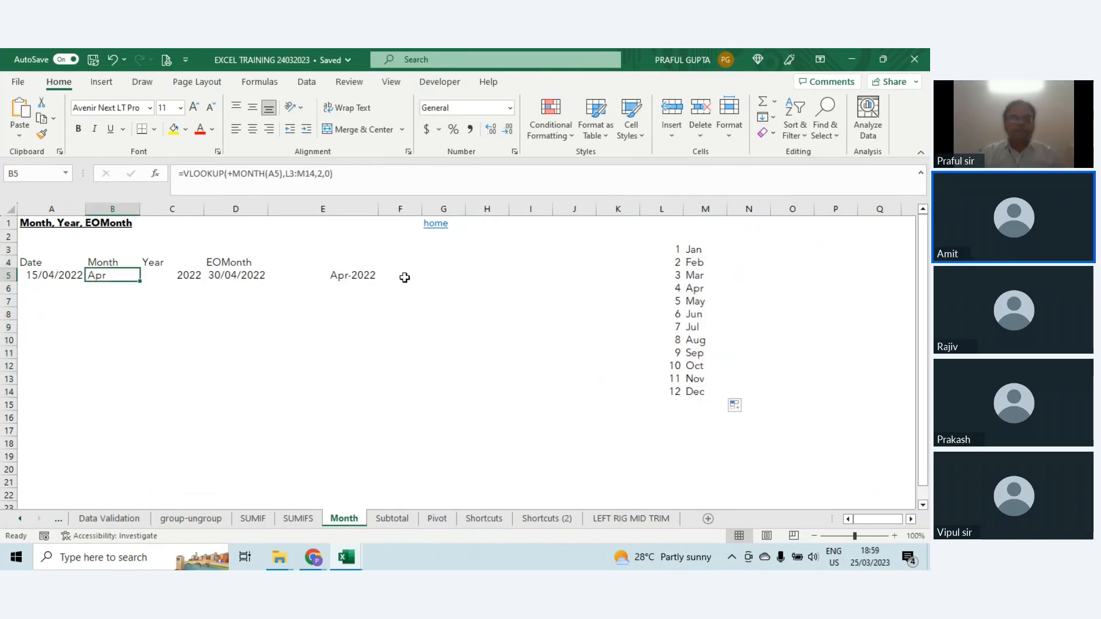
click(336, 275)
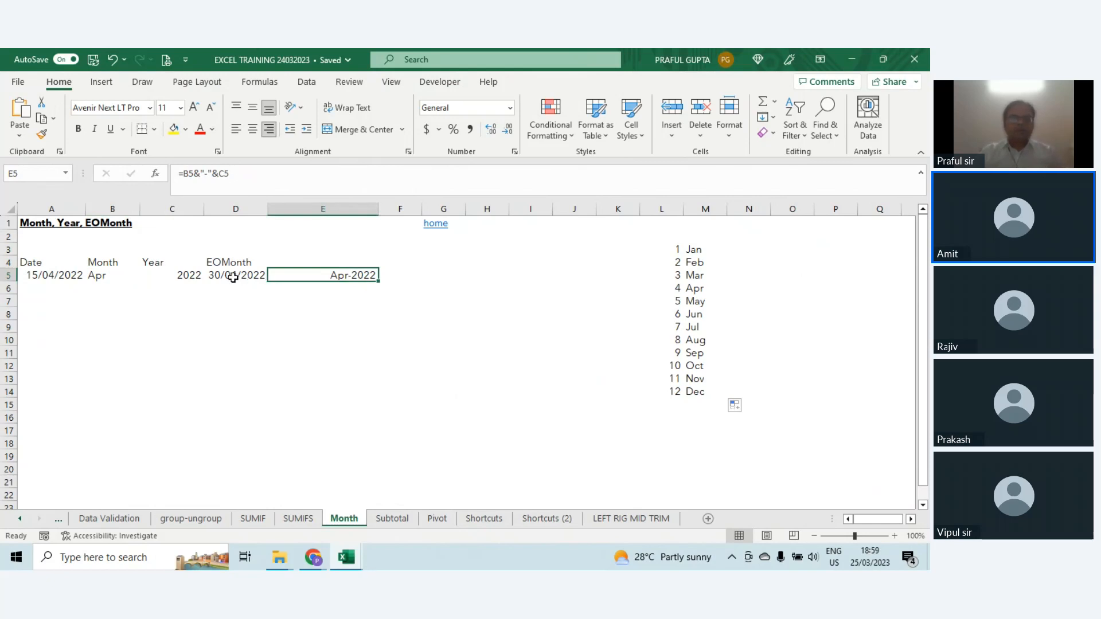
click(232, 277)
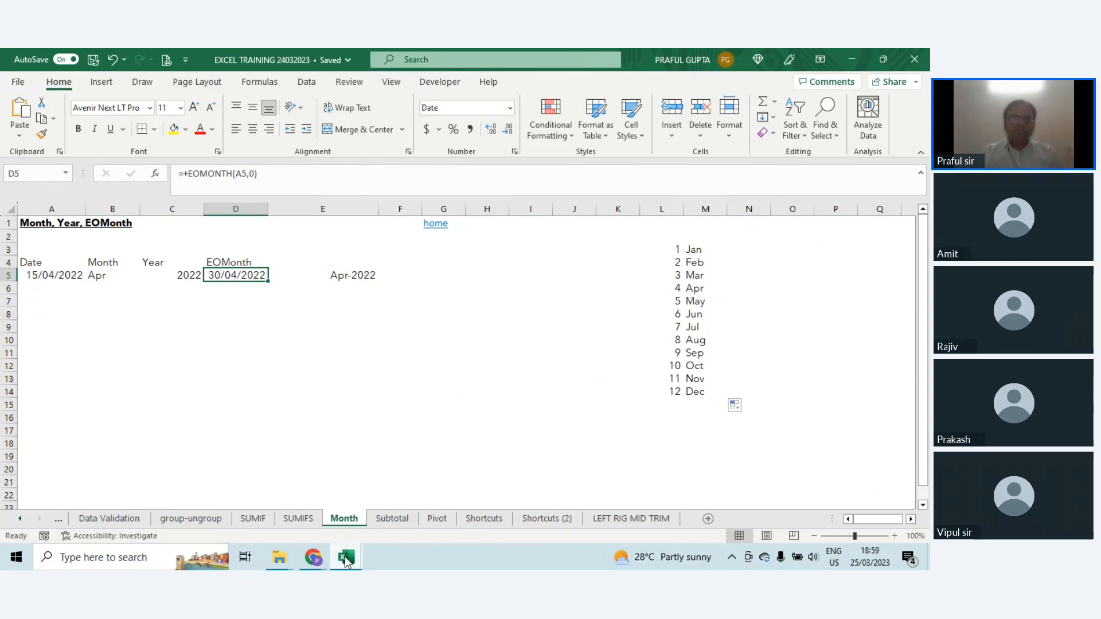
Step: Switch to the Macro workbook and highlight the data range A2:H3 and the empty row range A4:H4 on sheet 1
mouse_move(346, 561)
click(367, 504)
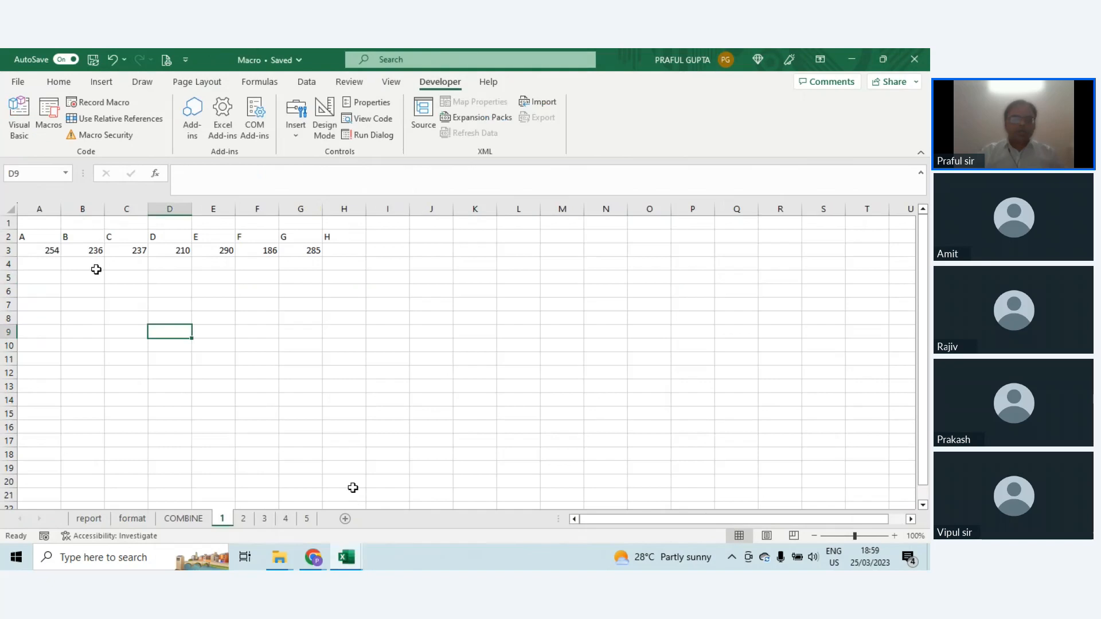
drag(42, 236, 333, 253)
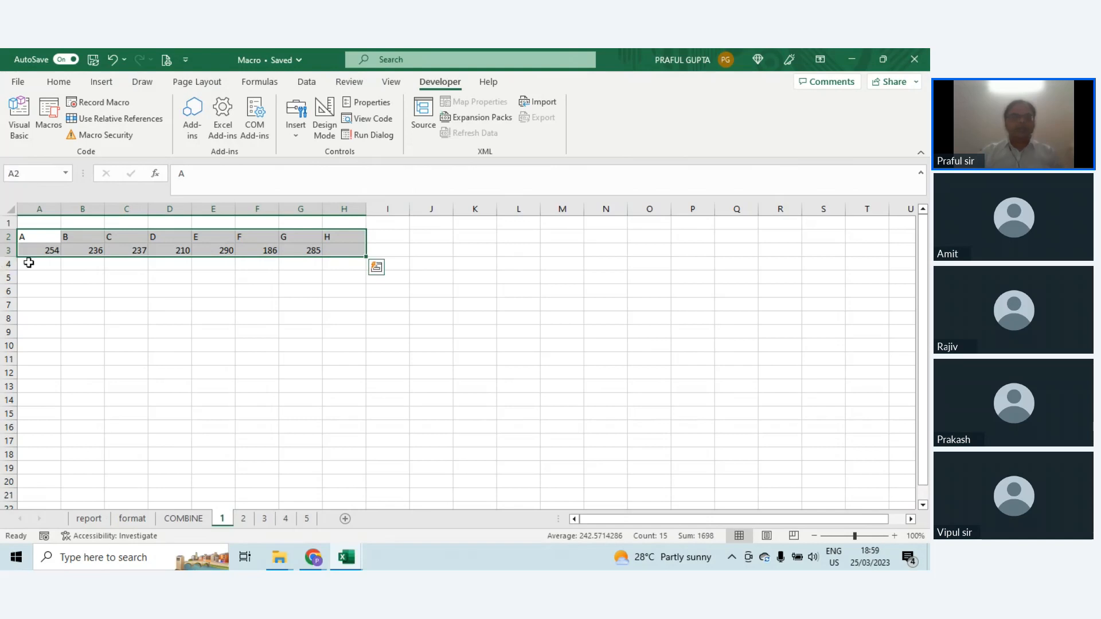
drag(27, 263, 325, 265)
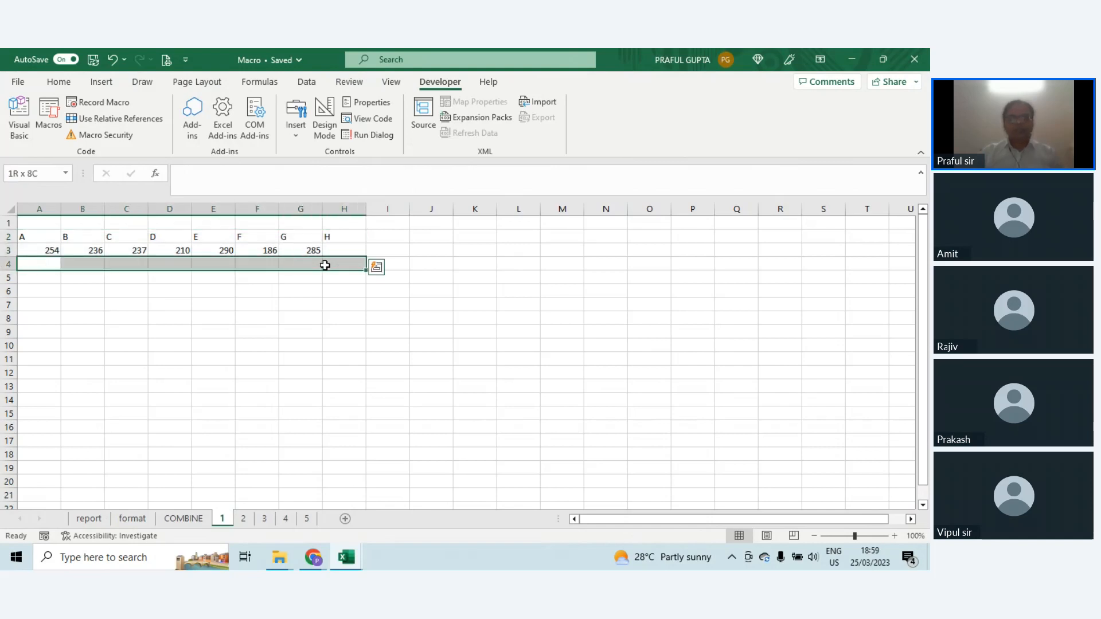
drag(32, 235, 347, 250)
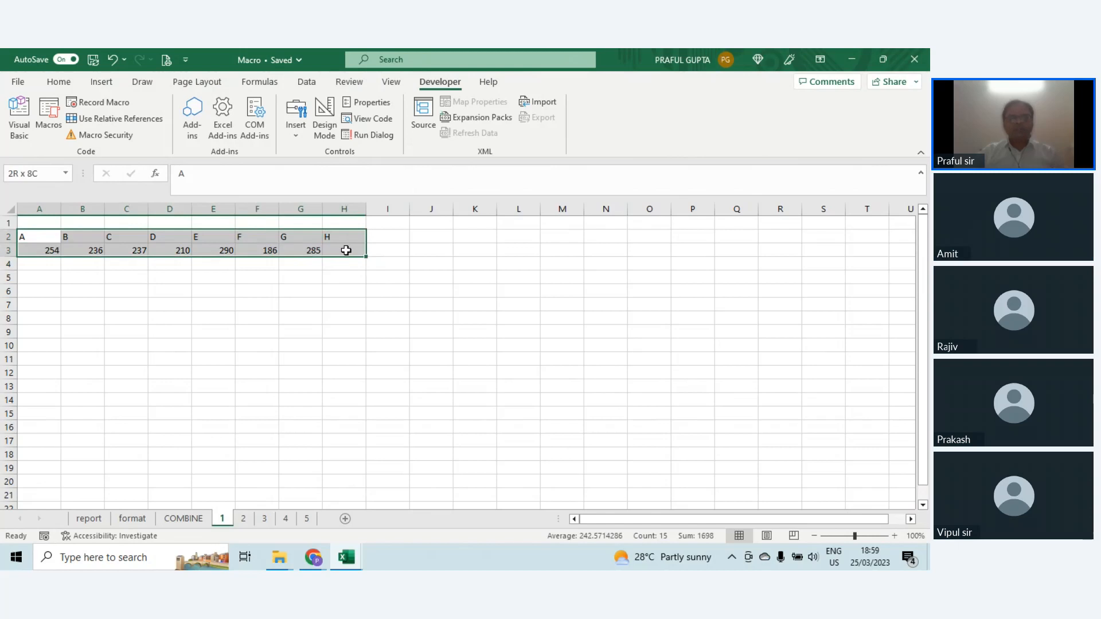
Step: Demonstrate selecting the whole data region around A2 on sheet 1 and extending the selection, ending back at A2
click(32, 237)
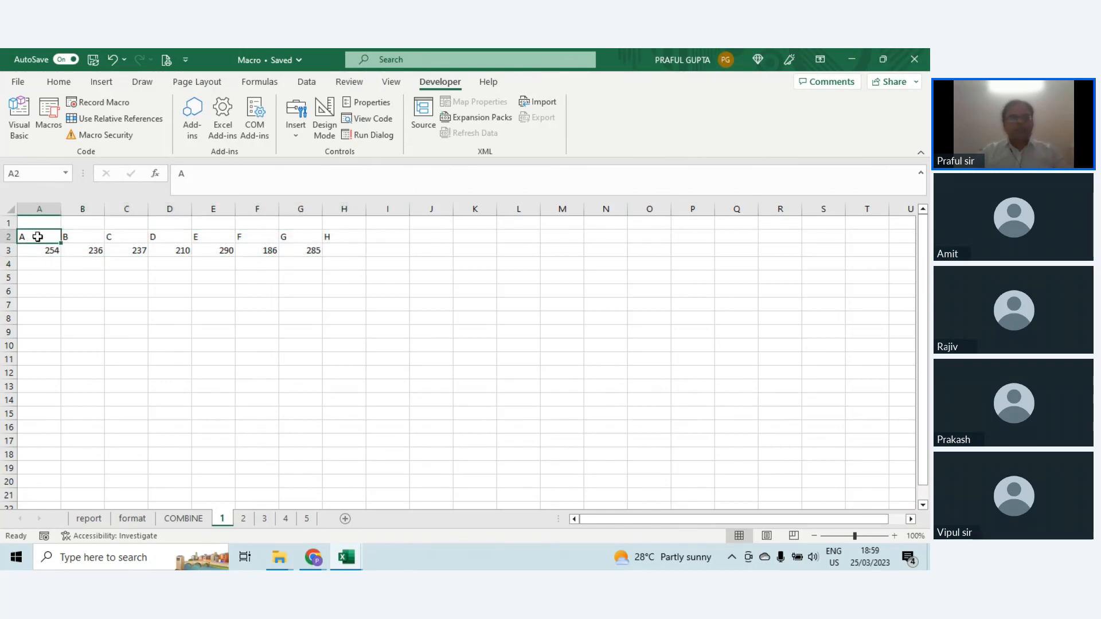
key(ctrl+a)
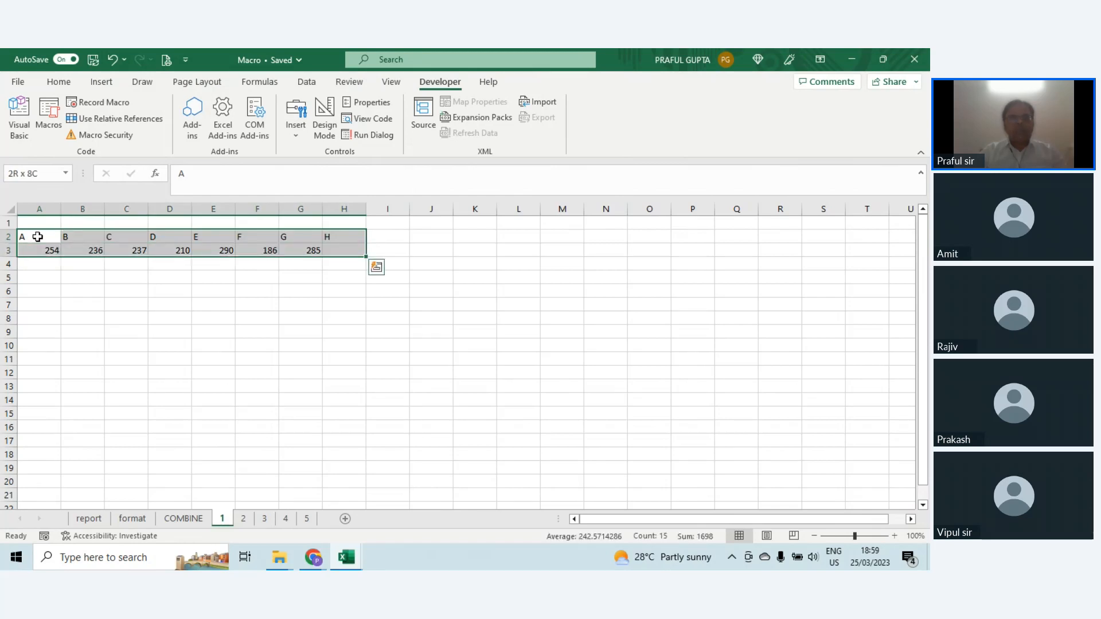
key(ctrl+shift+Down)
key(ctrl+shift+Up)
key(ctrl+Home)
key(Down)
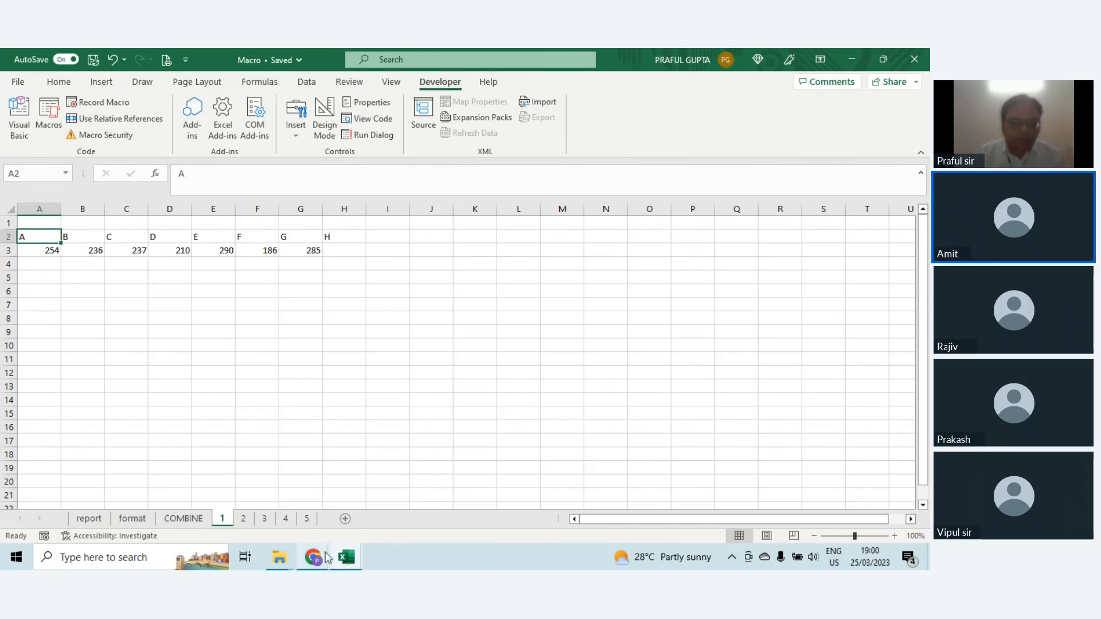
Step: Switch to the Zoho Meeting window in Chrome and read the attendee questions on recorded macros and the TEXT month formula
mouse_move(321, 557)
click(242, 515)
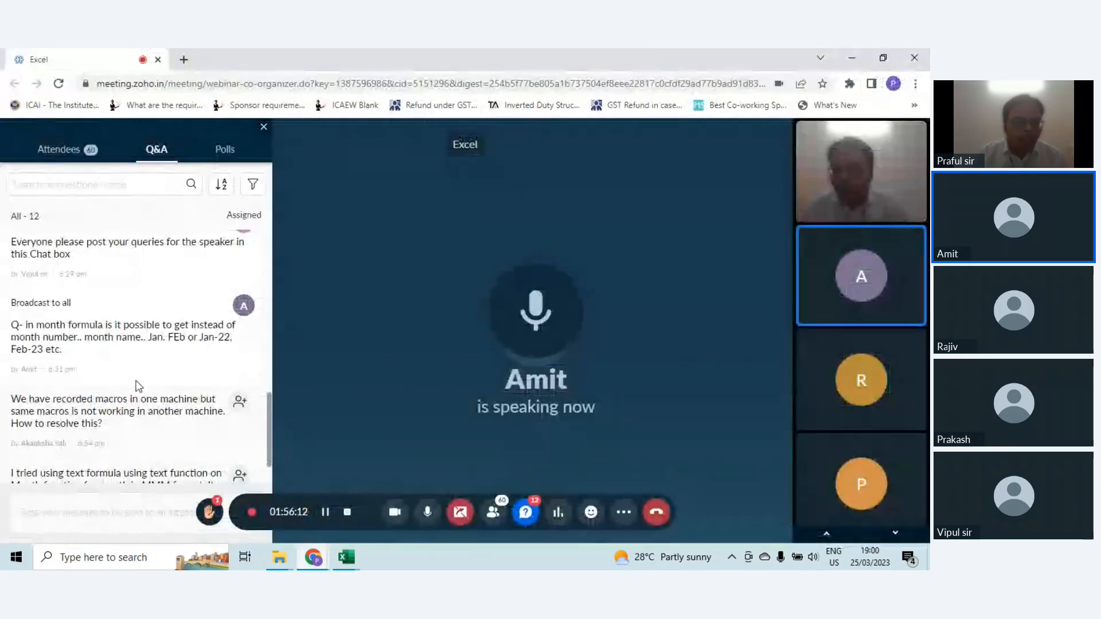
scroll(139, 386, down, 2)
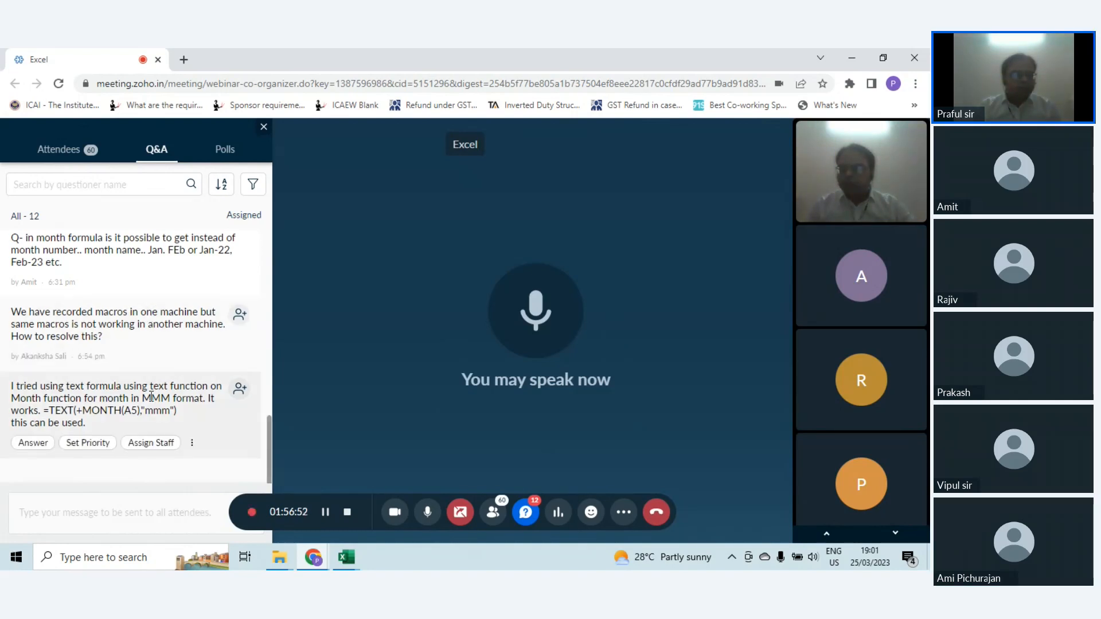
mouse_move(157, 360)
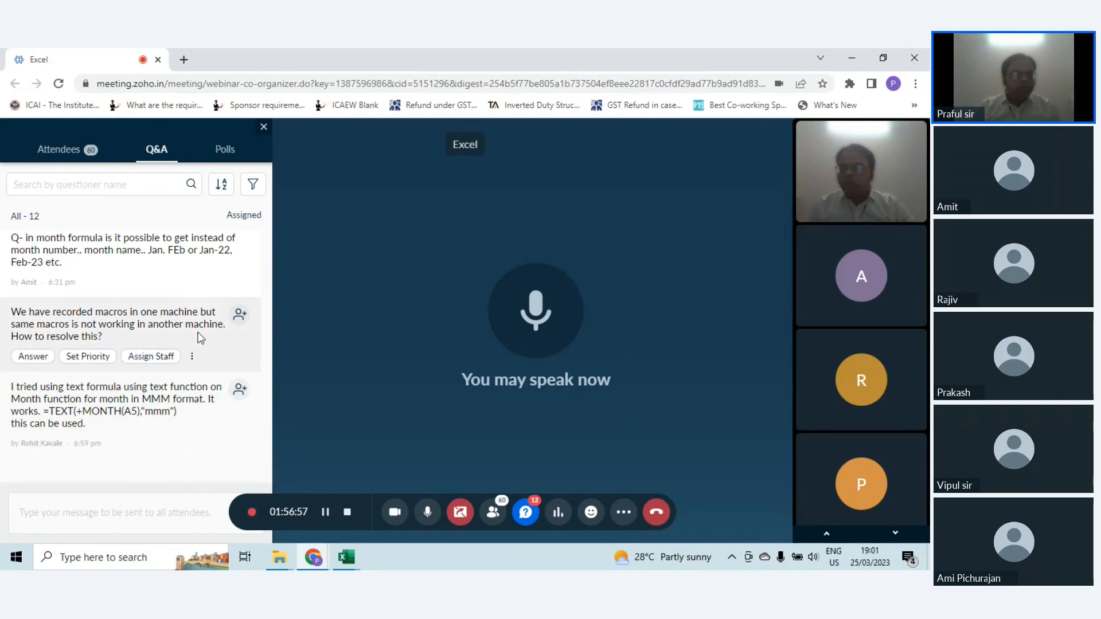
scroll(200, 338, up, 10)
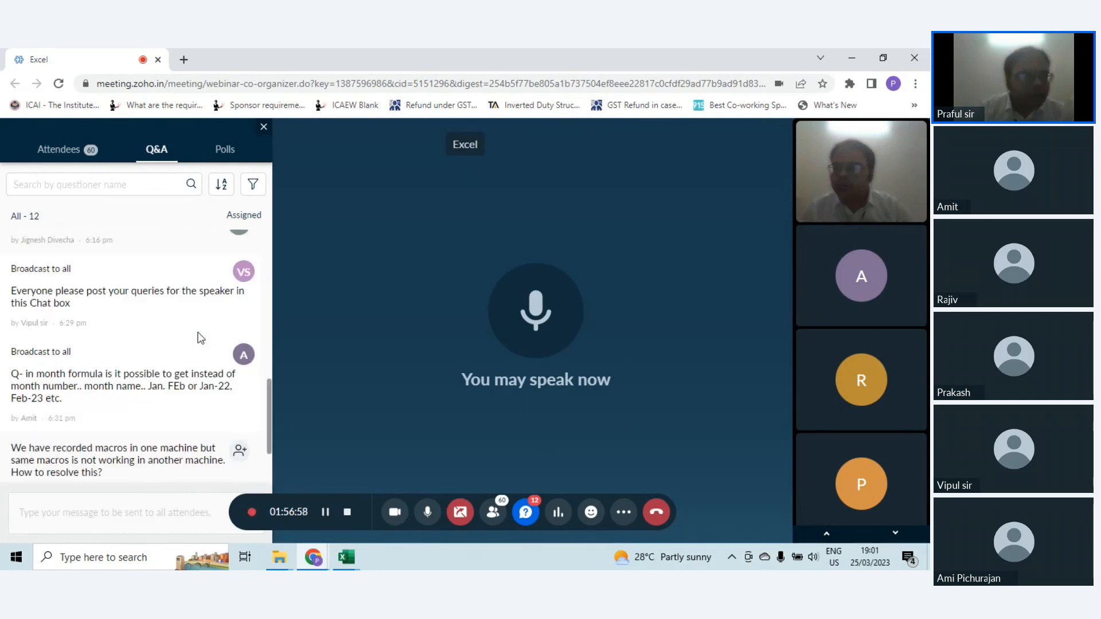
scroll(200, 338, down, 5)
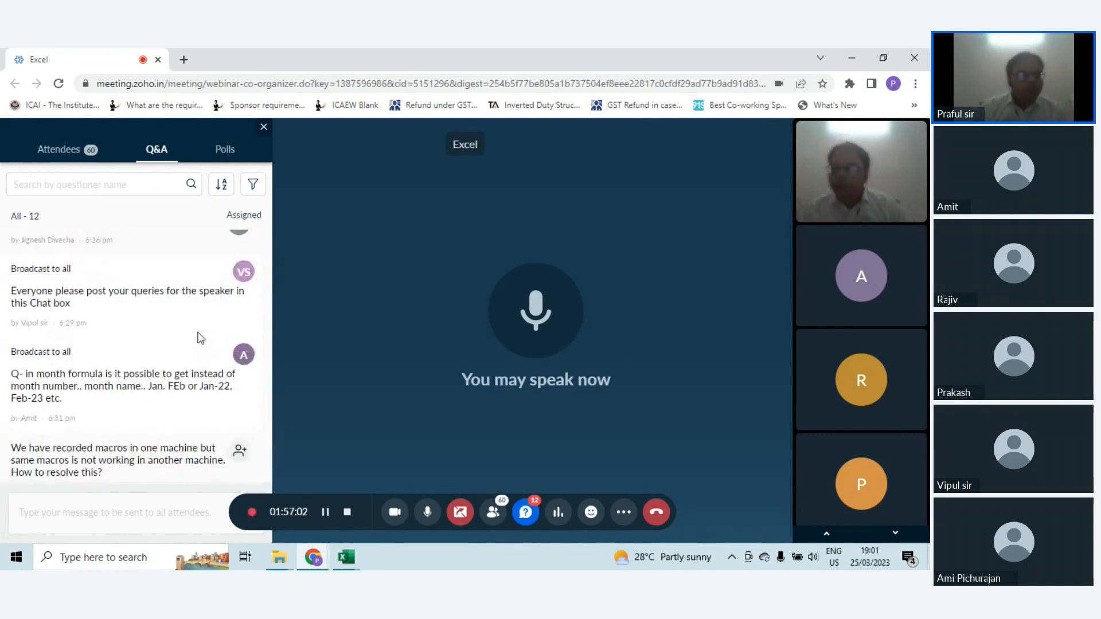
Step: Read the attendee questions on the TEXT month formula, VLOOKUP with non-matching names and access to the recording
scroll(200, 338, down, 3)
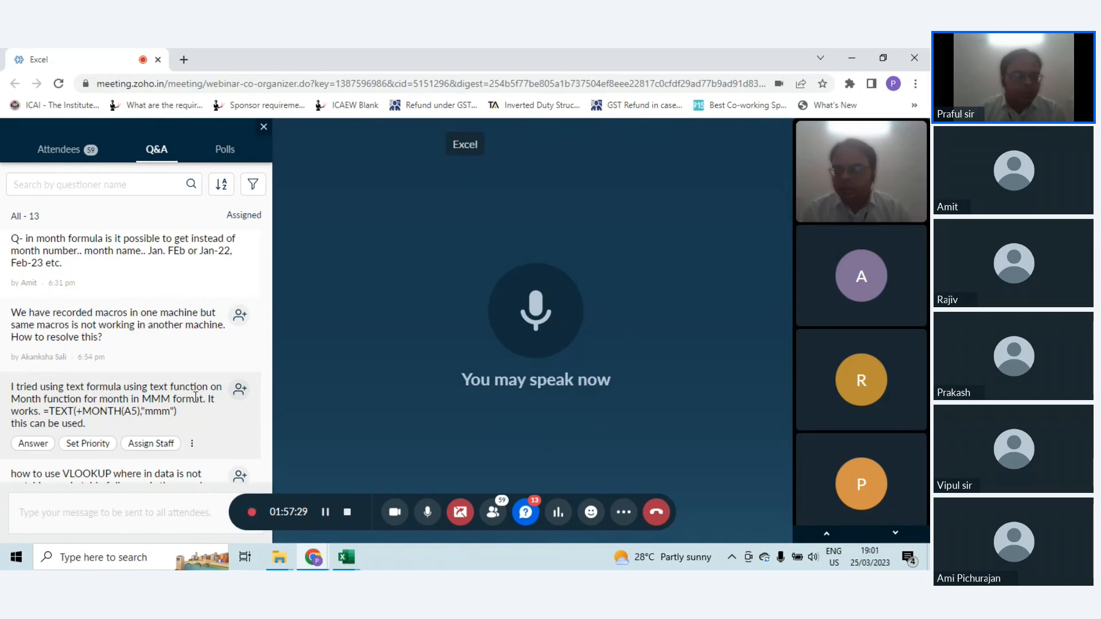
scroll(196, 398, down, 1)
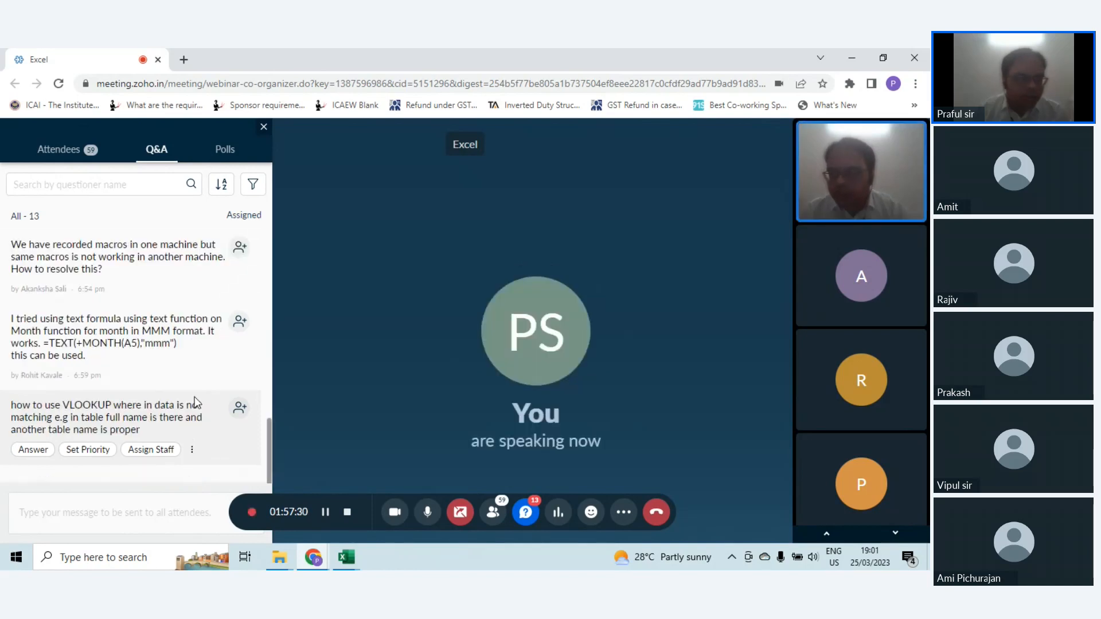
mouse_move(197, 351)
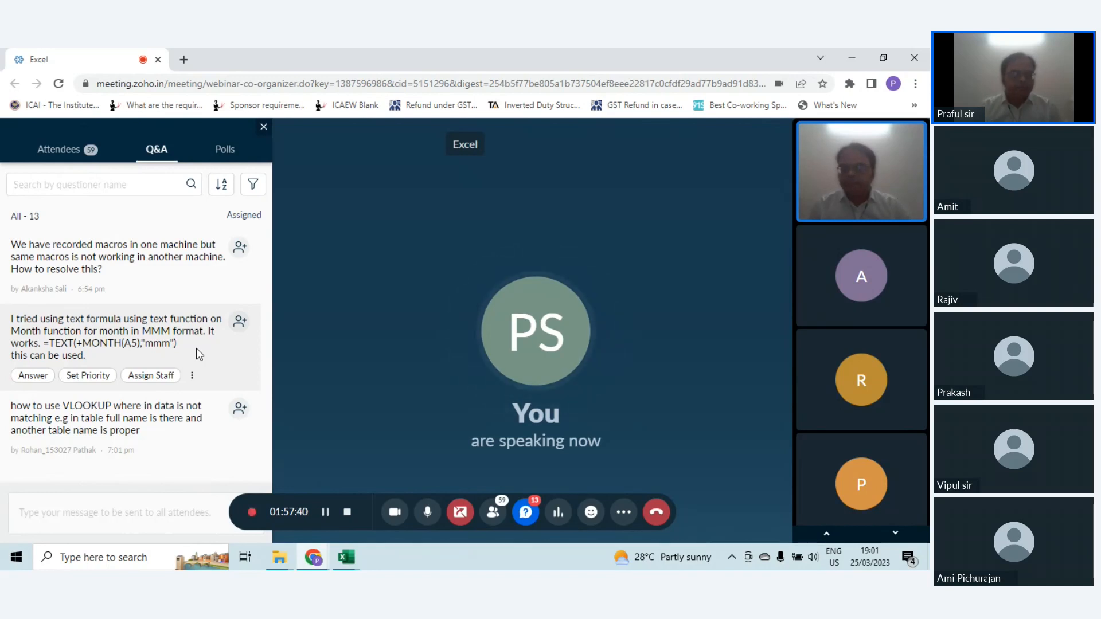
scroll(196, 355, down, 1)
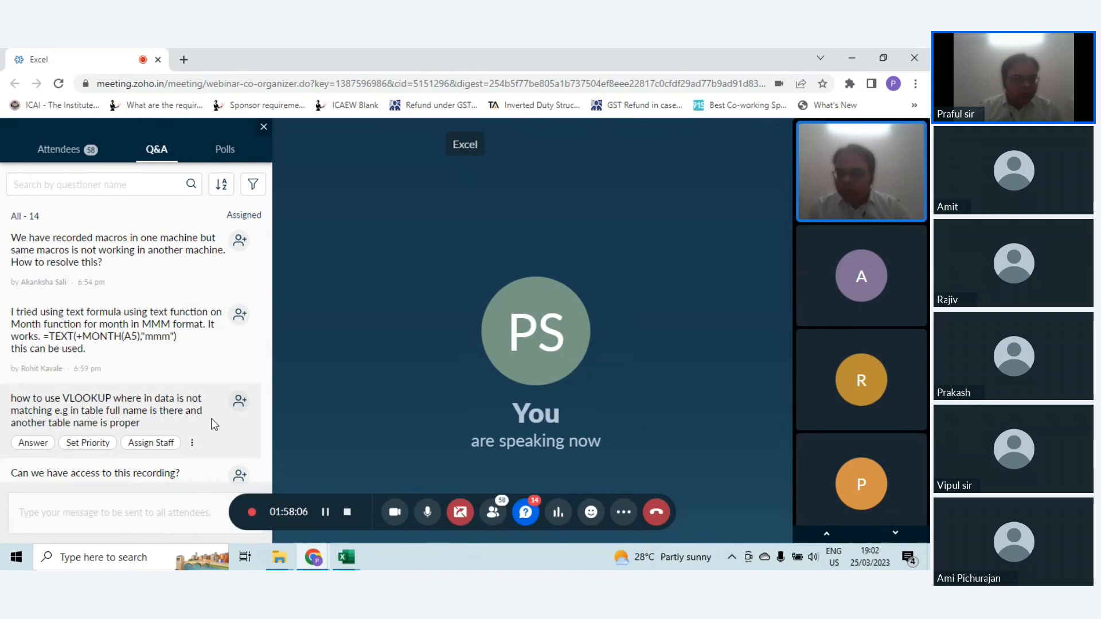
scroll(211, 419, down, 1)
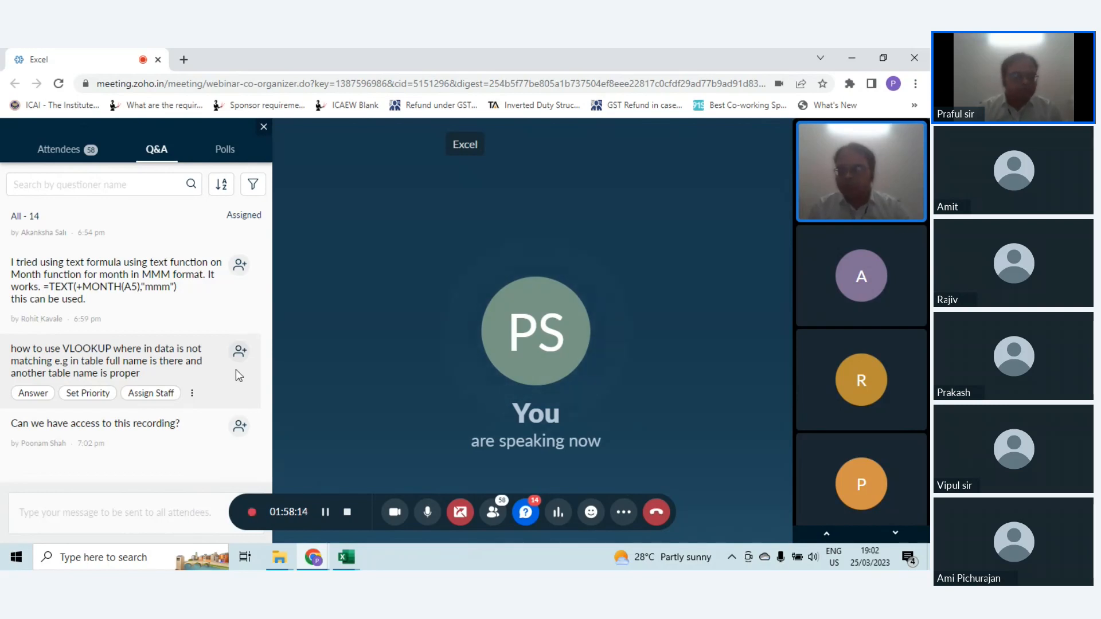
mouse_move(202, 435)
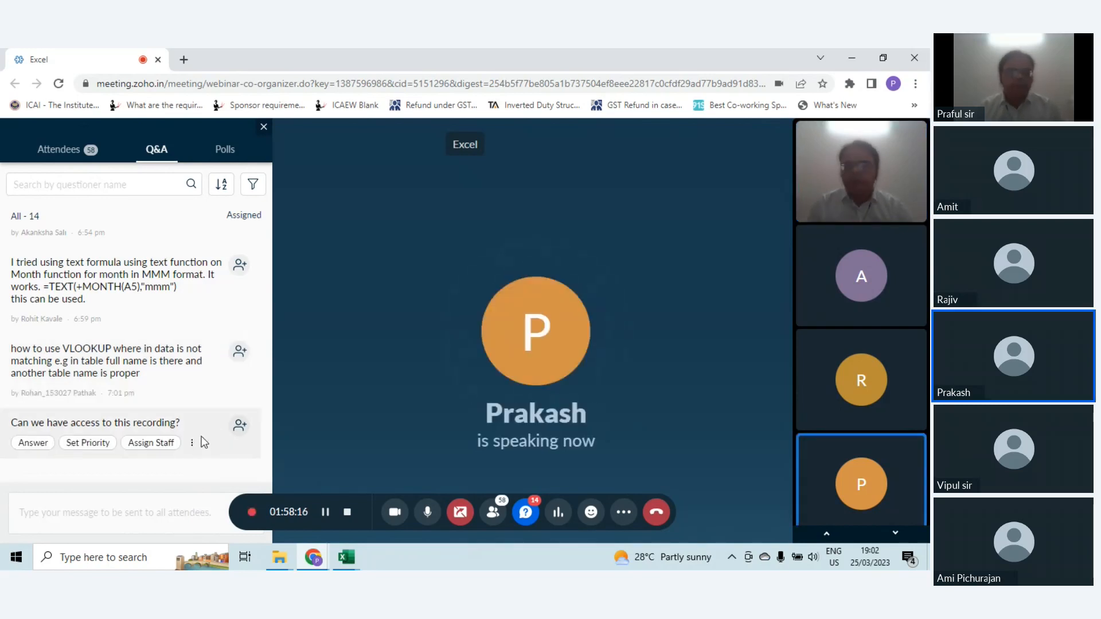
mouse_move(199, 379)
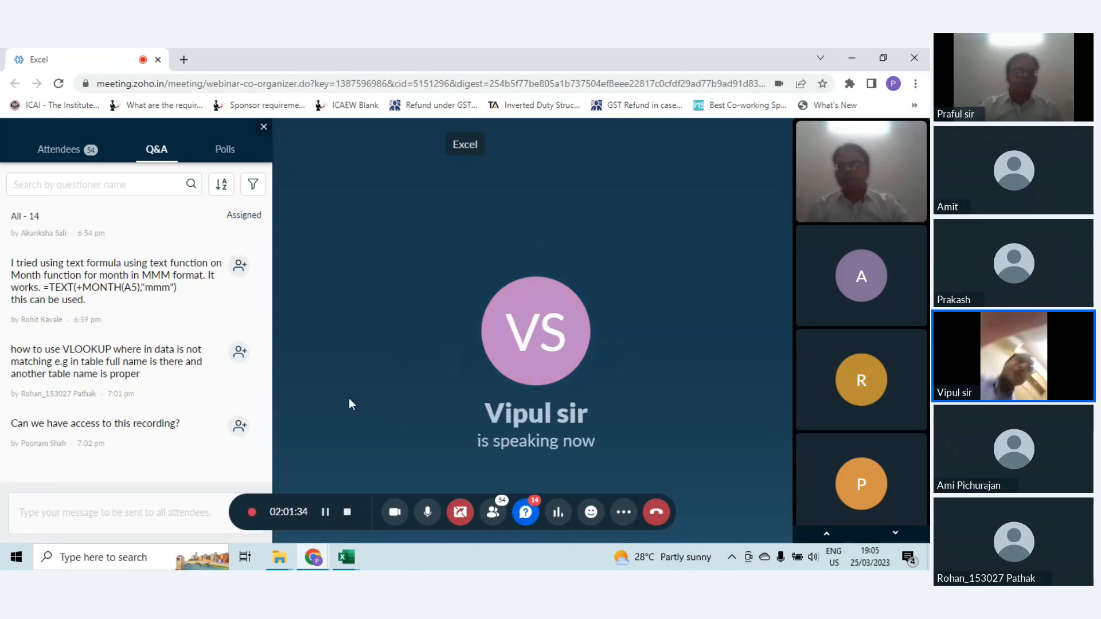
mouse_move(154, 416)
scroll(155, 419, up, 5)
scroll(156, 420, down, 5)
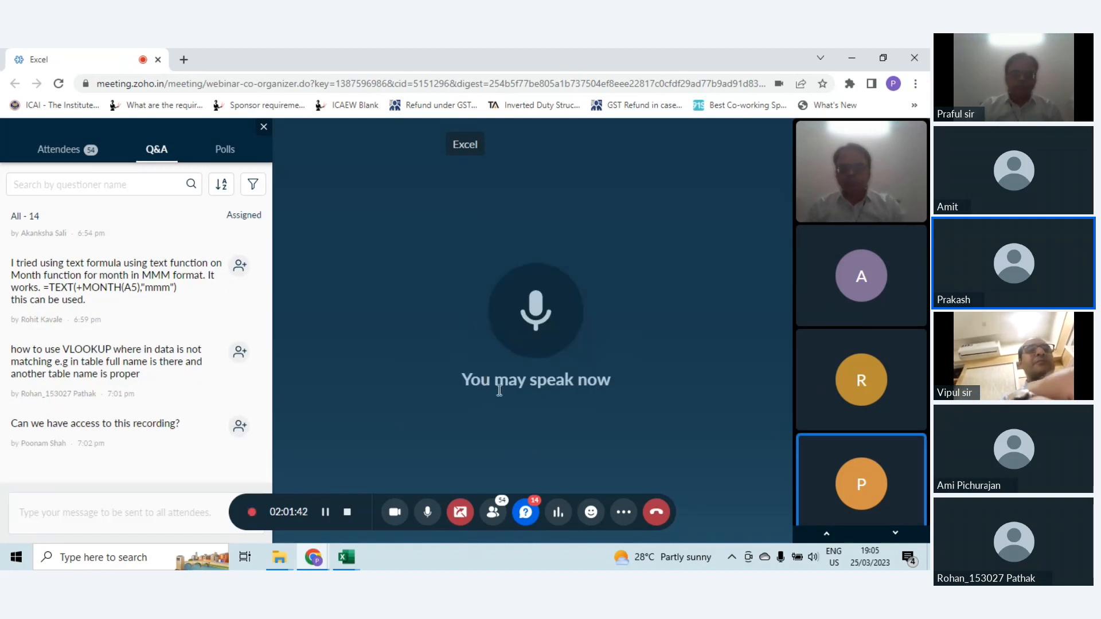
click(531, 515)
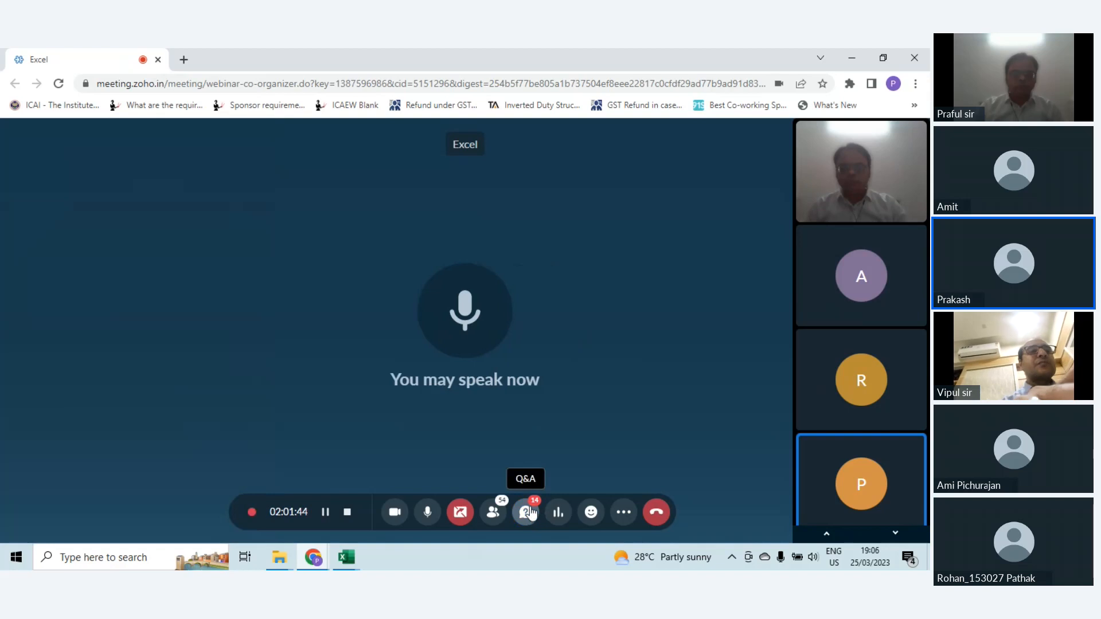
click(530, 515)
Step: Review the Q&A messages back to the start of the session and return to the latest questions
mouse_move(160, 365)
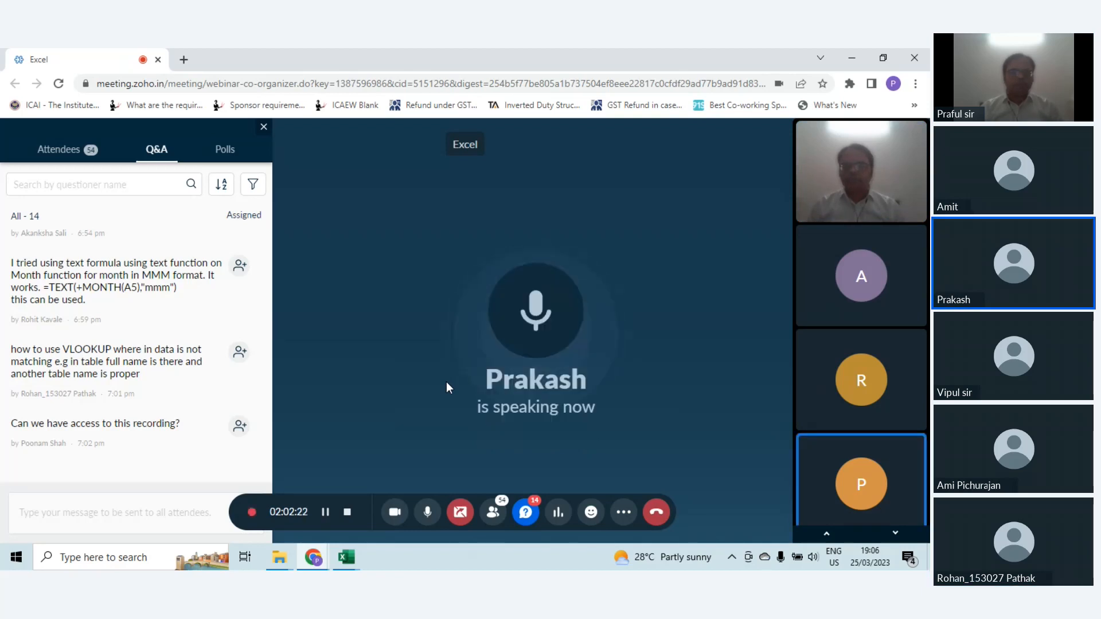
mouse_move(153, 331)
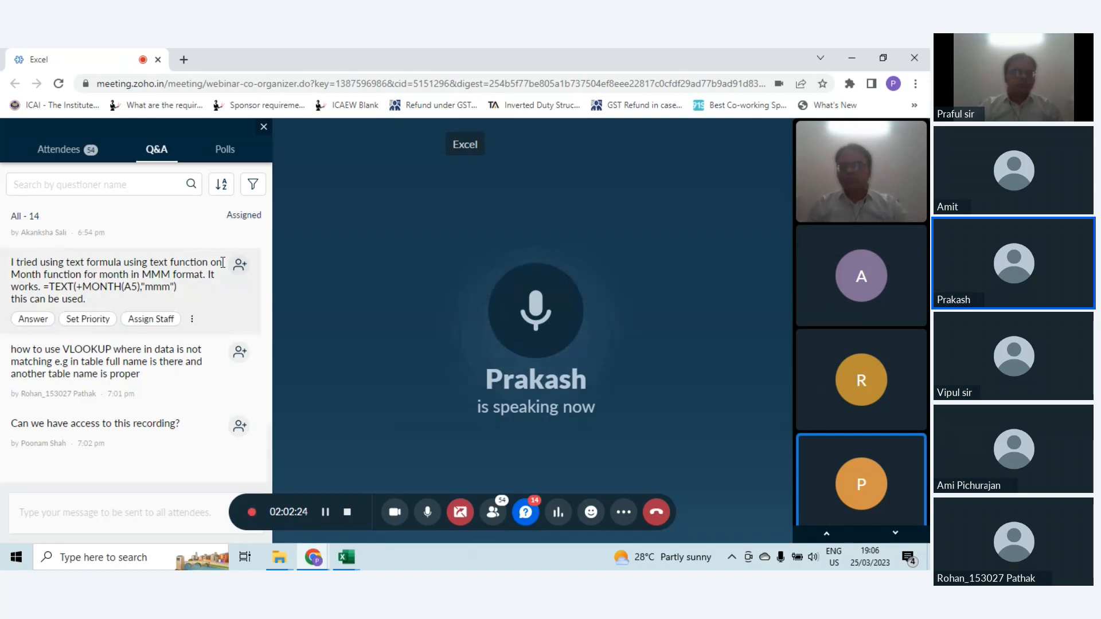
scroll(152, 335, up, 6)
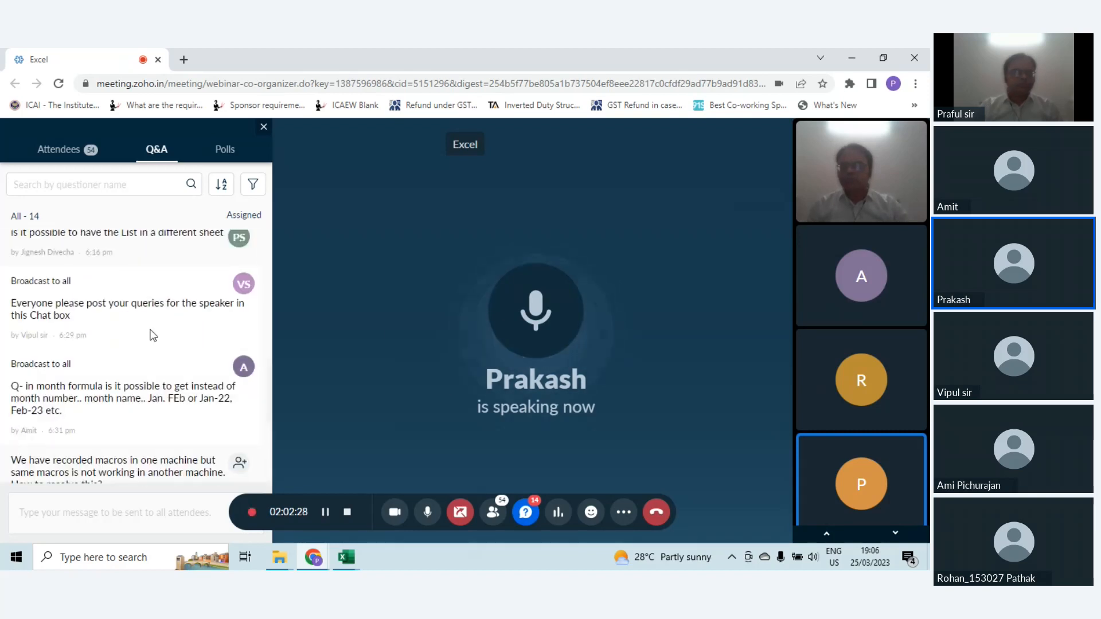
scroll(153, 336, up, 1)
scroll(153, 336, up, 4)
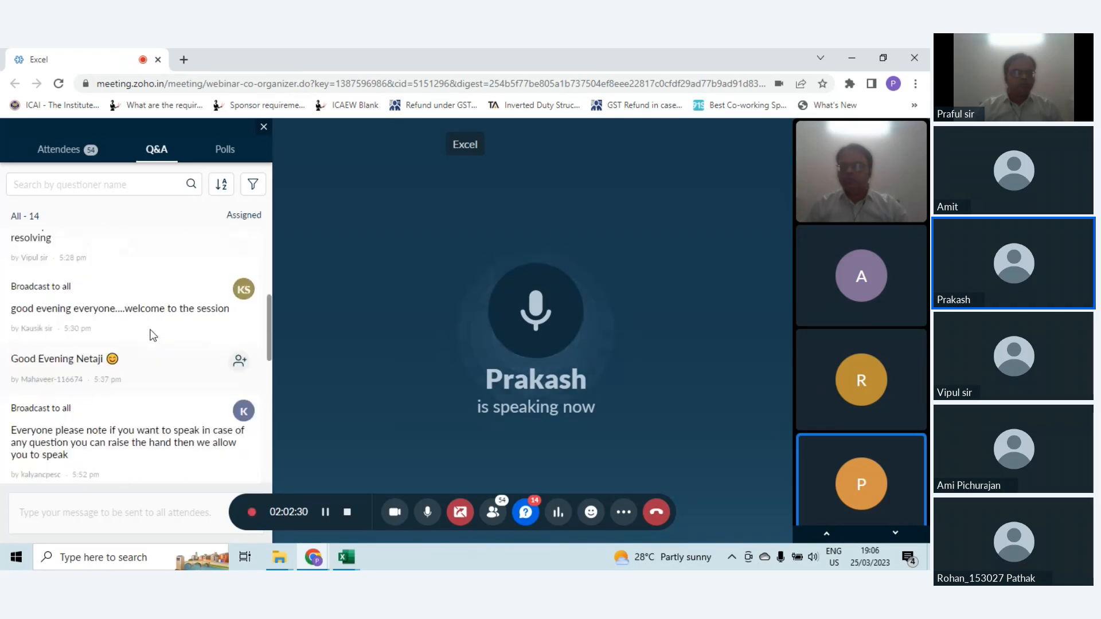
scroll(153, 335, up, 3)
scroll(151, 330, up, 1)
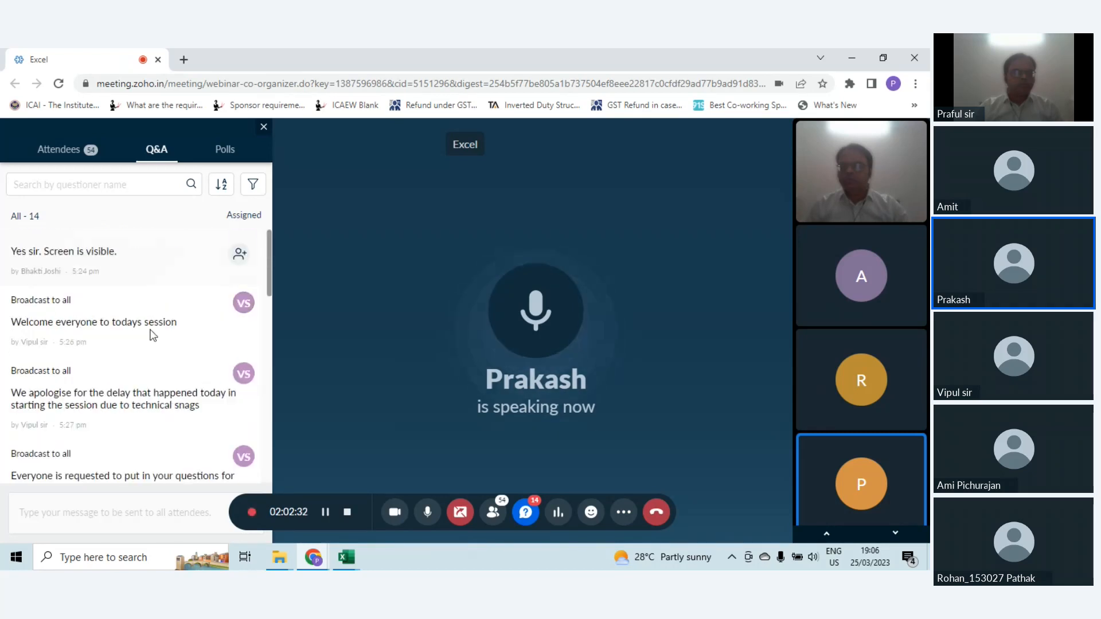
scroll(152, 334, down, 10)
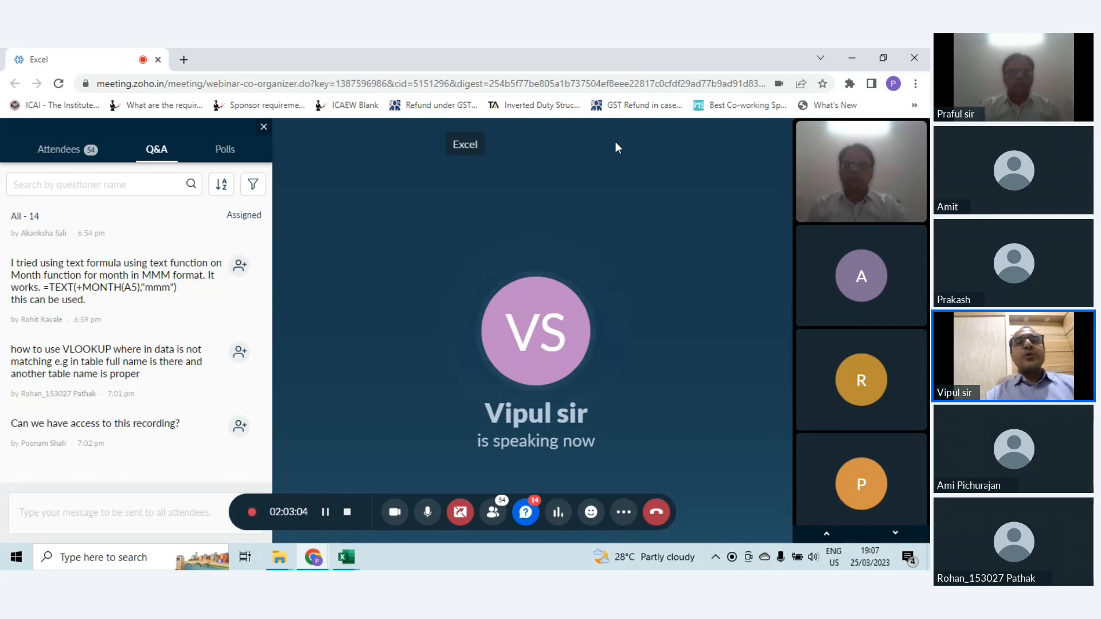
Step: Close the Q&A list, switch to the EXCEL TRAINING 24032023 workbook and open its Index sheet
click(264, 126)
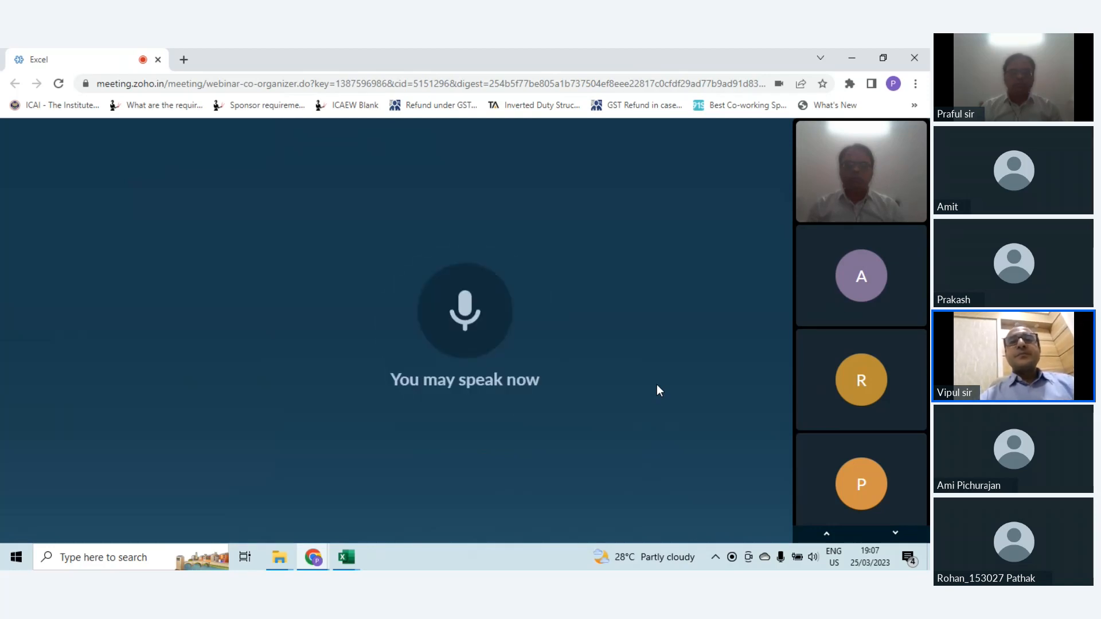
mouse_move(354, 561)
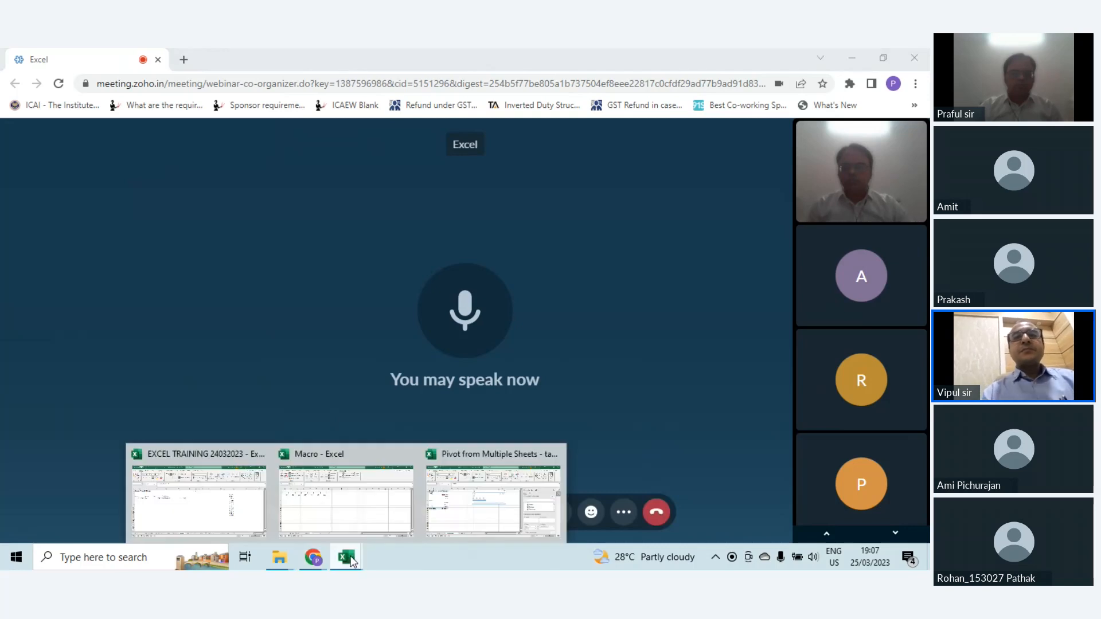
click(237, 492)
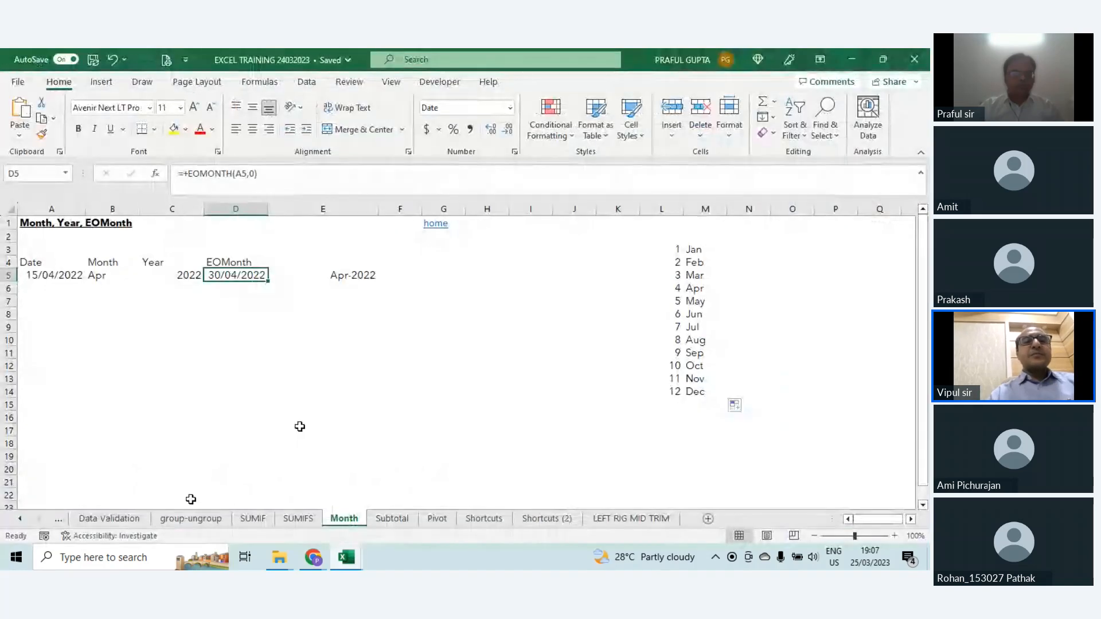
click(20, 519)
click(20, 518)
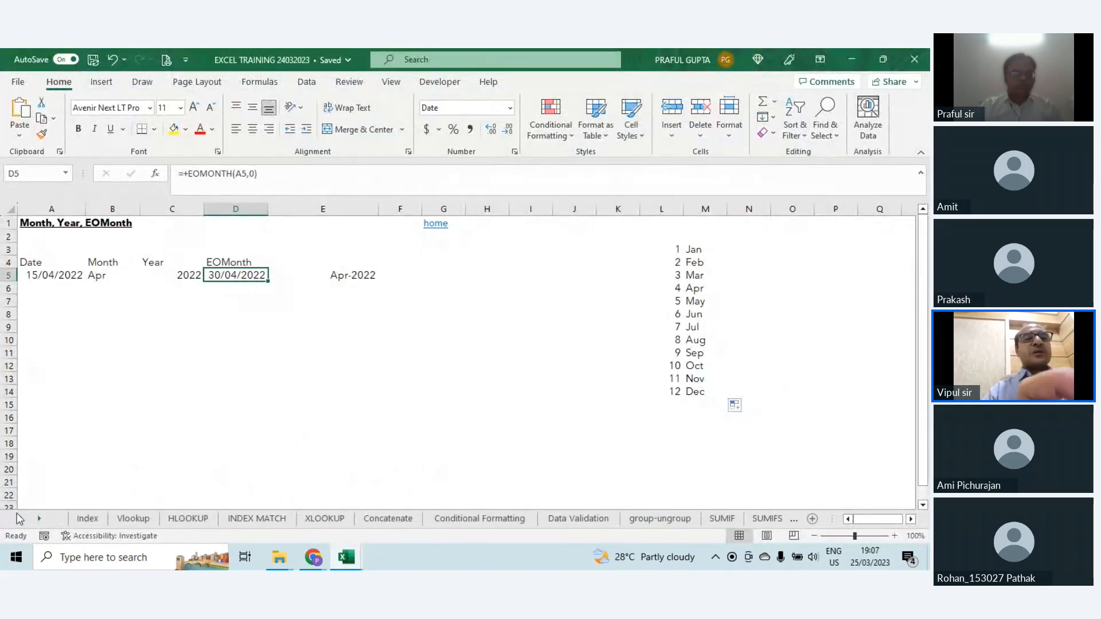
click(88, 518)
Step: Look through the training topics on the Index sheet, from Vlookup down to Freeze/Unfreeze
scroll(220, 427, down, 1)
scroll(220, 427, down, 4)
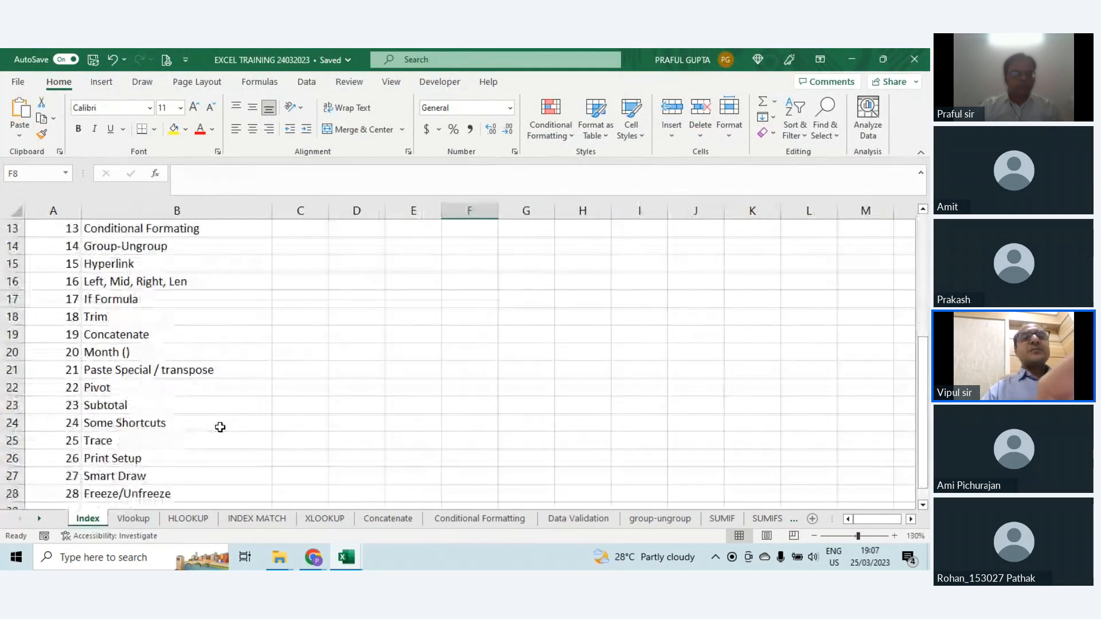
scroll(220, 427, up, 3)
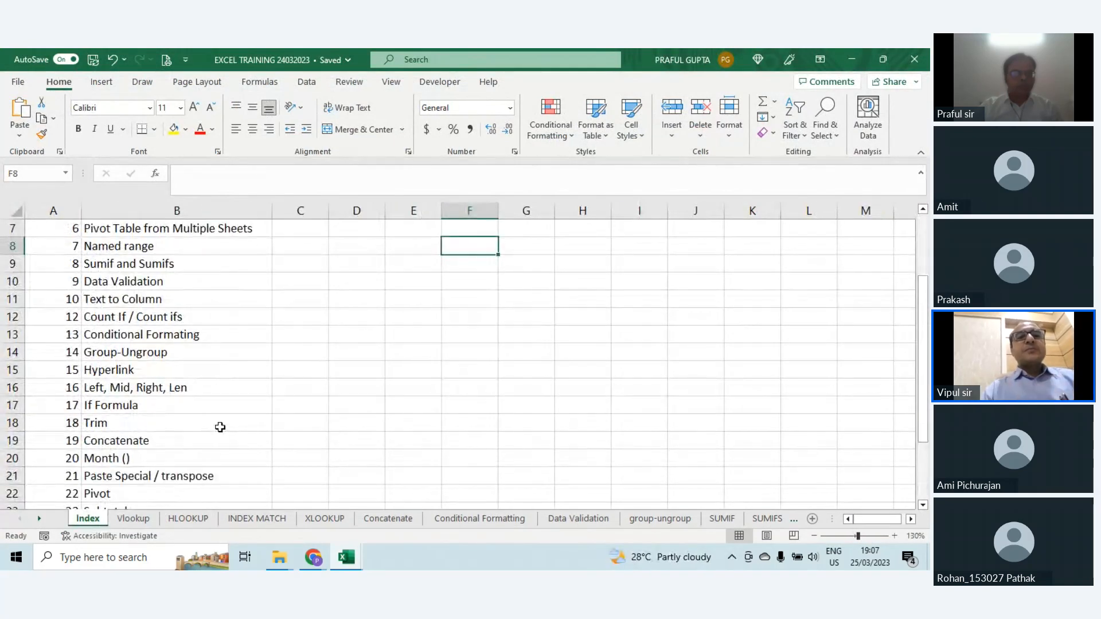
scroll(220, 427, up, 2)
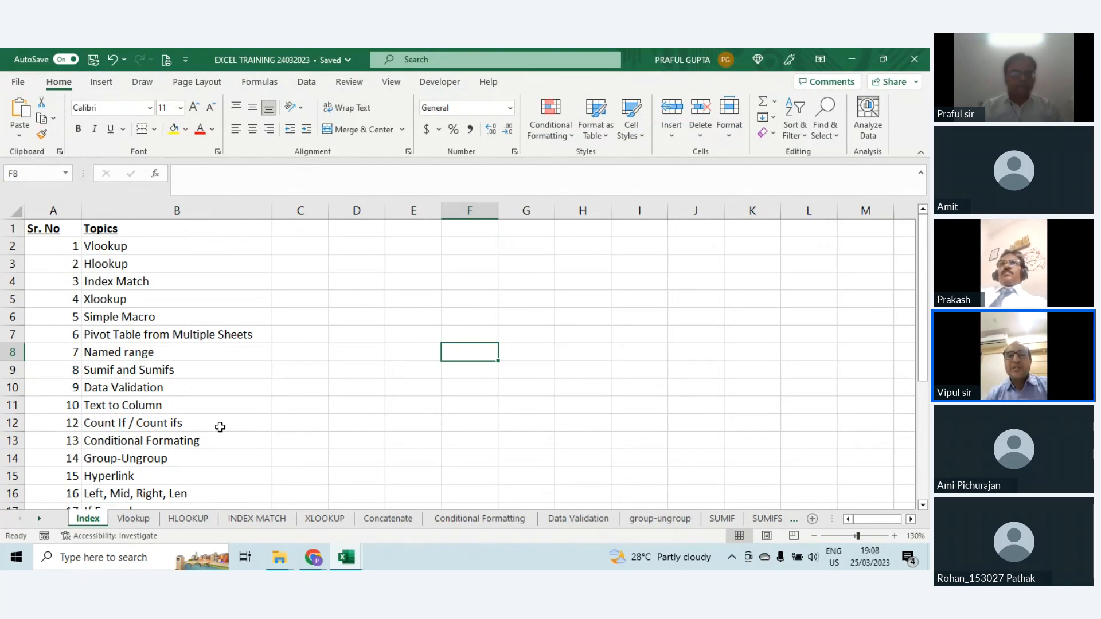
scroll(218, 427, down, 2)
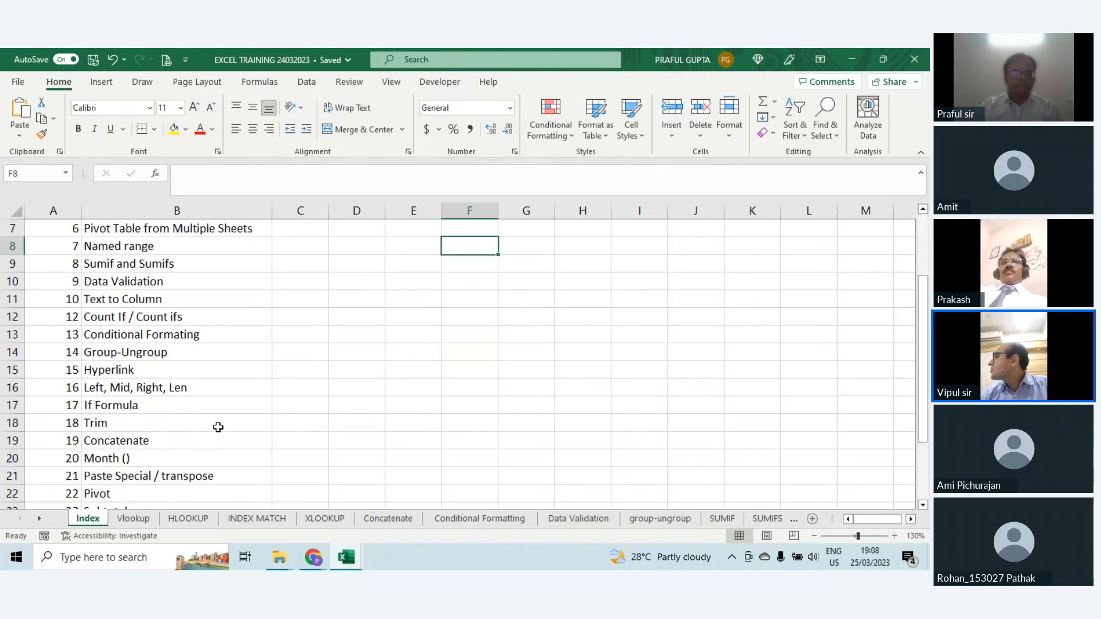
scroll(218, 427, down, 5)
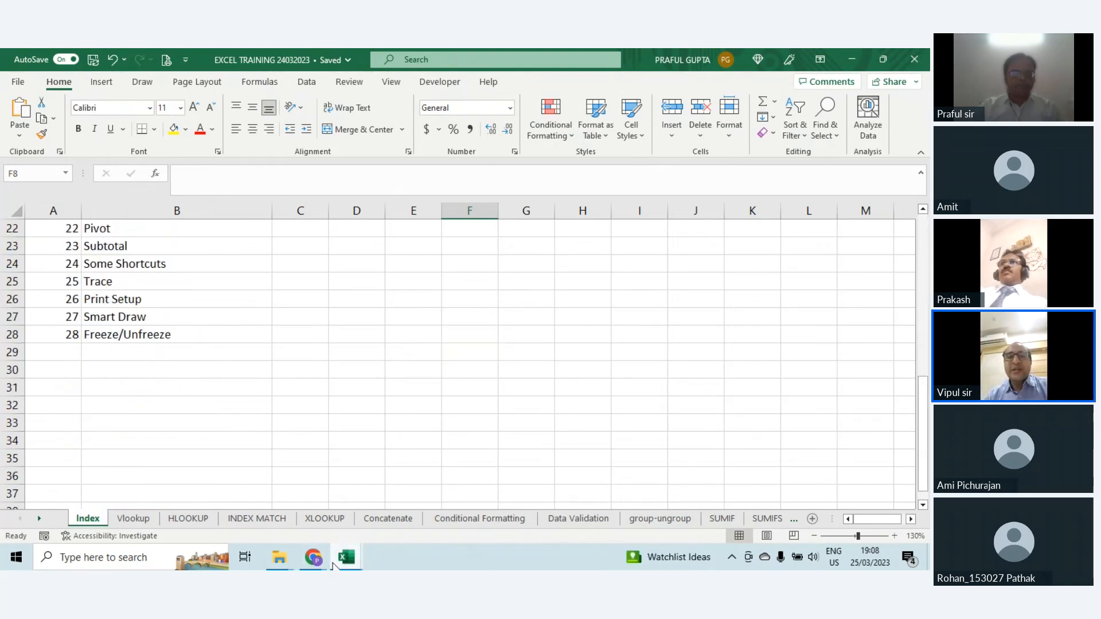
Step: Check the Zoho Meeting window in Chrome and return to the EXCEL TRAINING 24032023 workbook
mouse_move(314, 564)
click(237, 504)
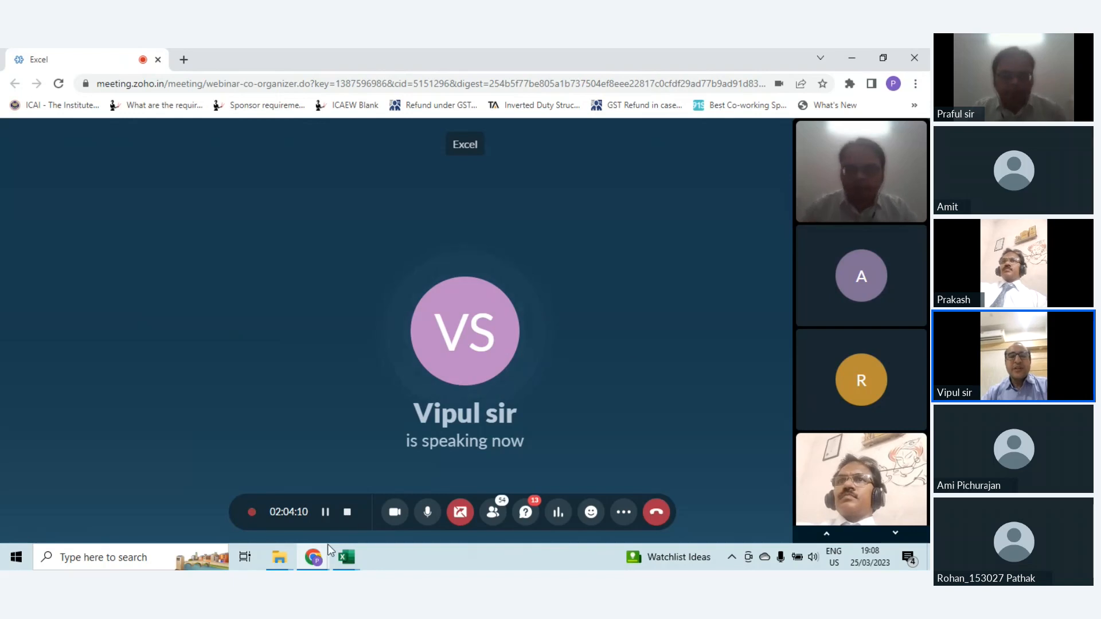
click(348, 562)
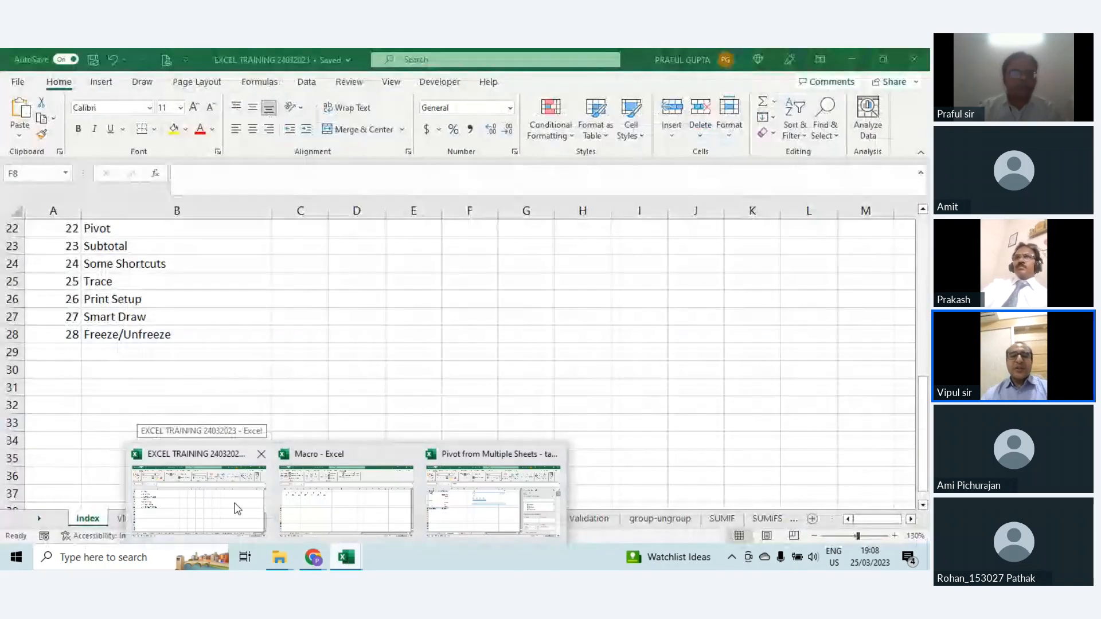
click(237, 509)
Step: Review the Index topics from the end of the list back to Vlookup and select cell F3
click(421, 371)
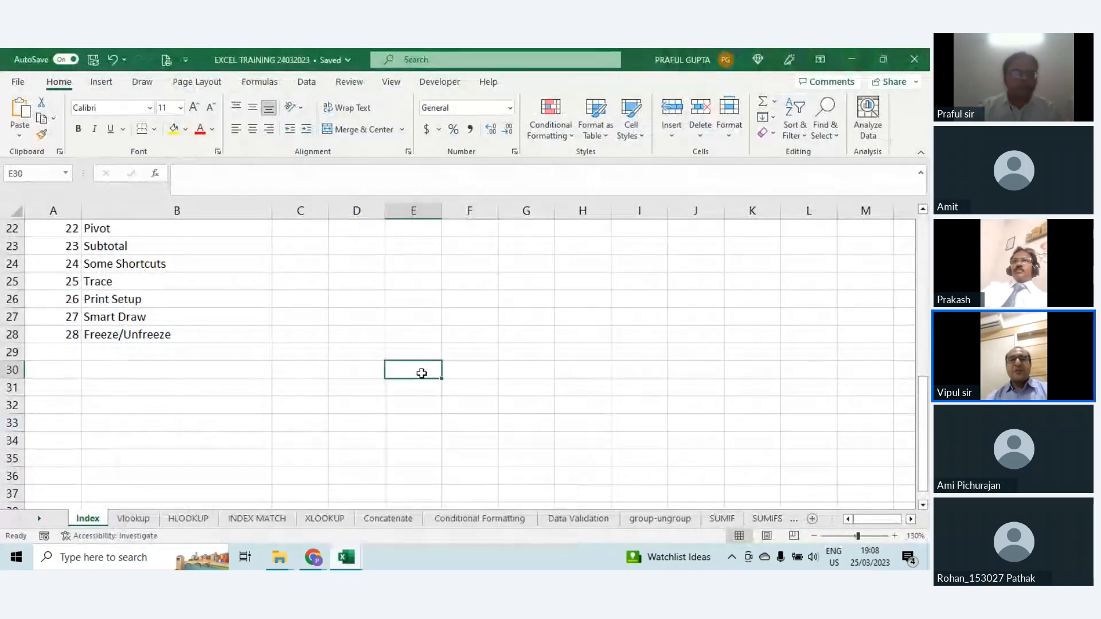
scroll(421, 373, up, 2)
scroll(421, 373, up, 1)
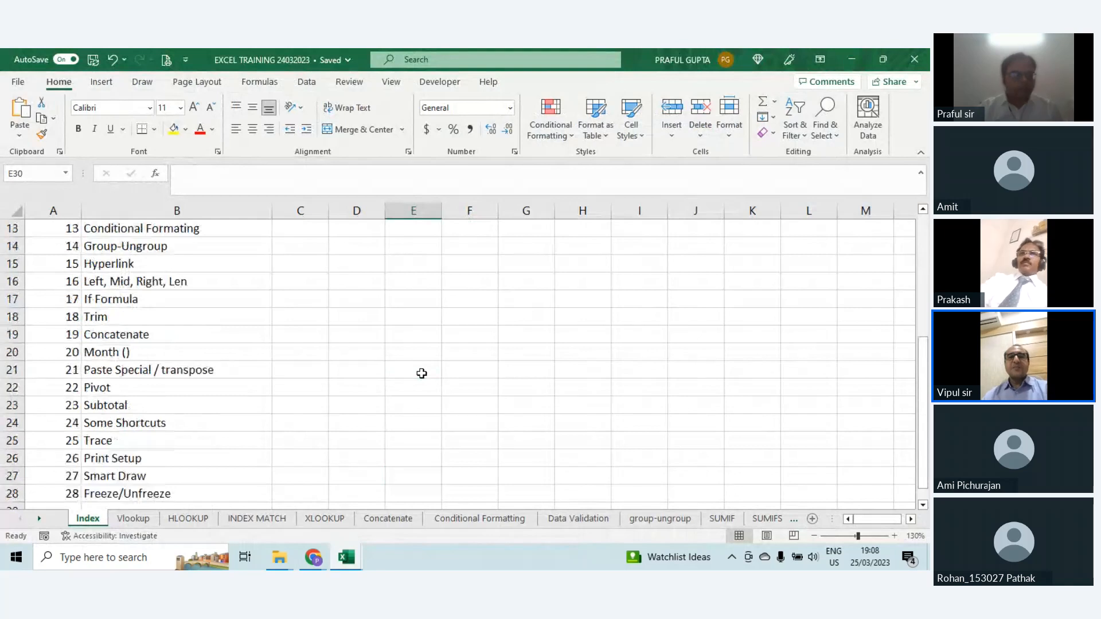
scroll(421, 374, up, 1)
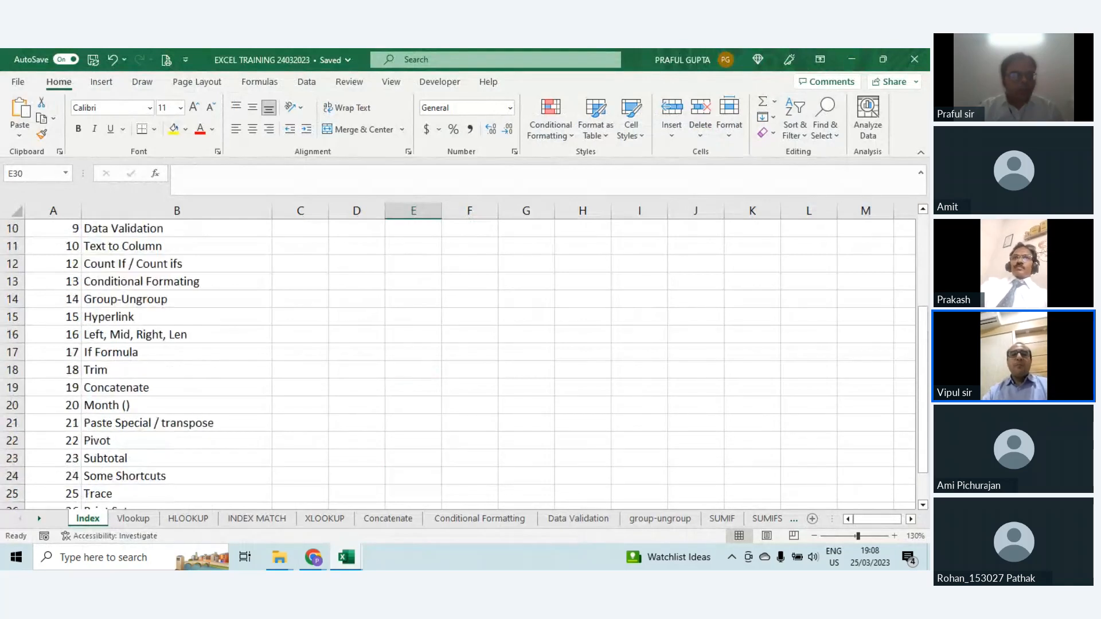
scroll(421, 373, up, 2)
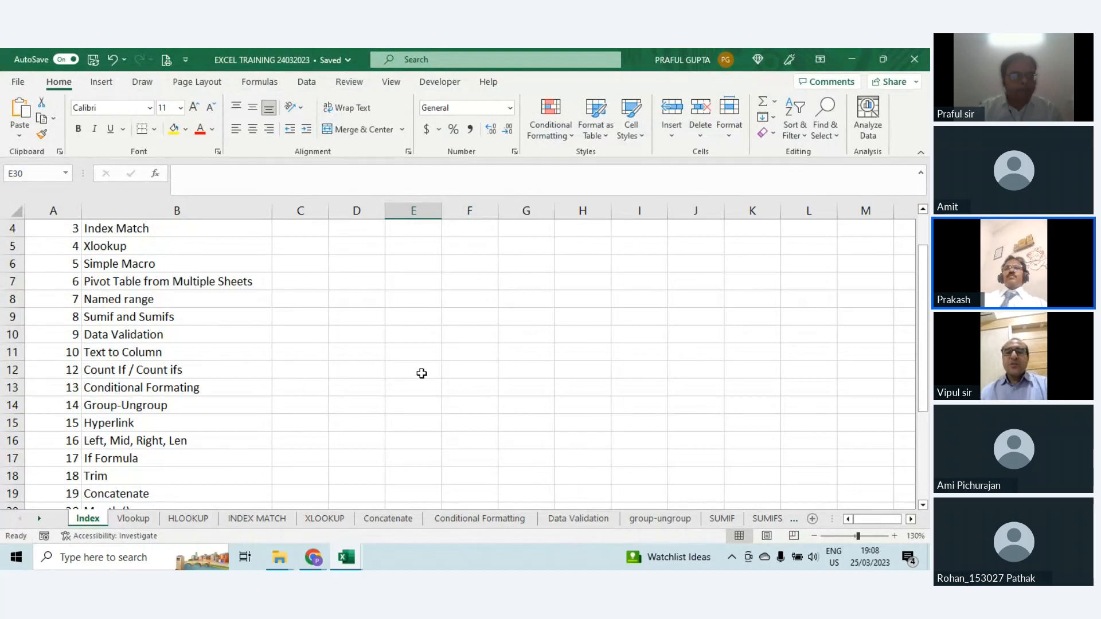
scroll(421, 373, up, 1)
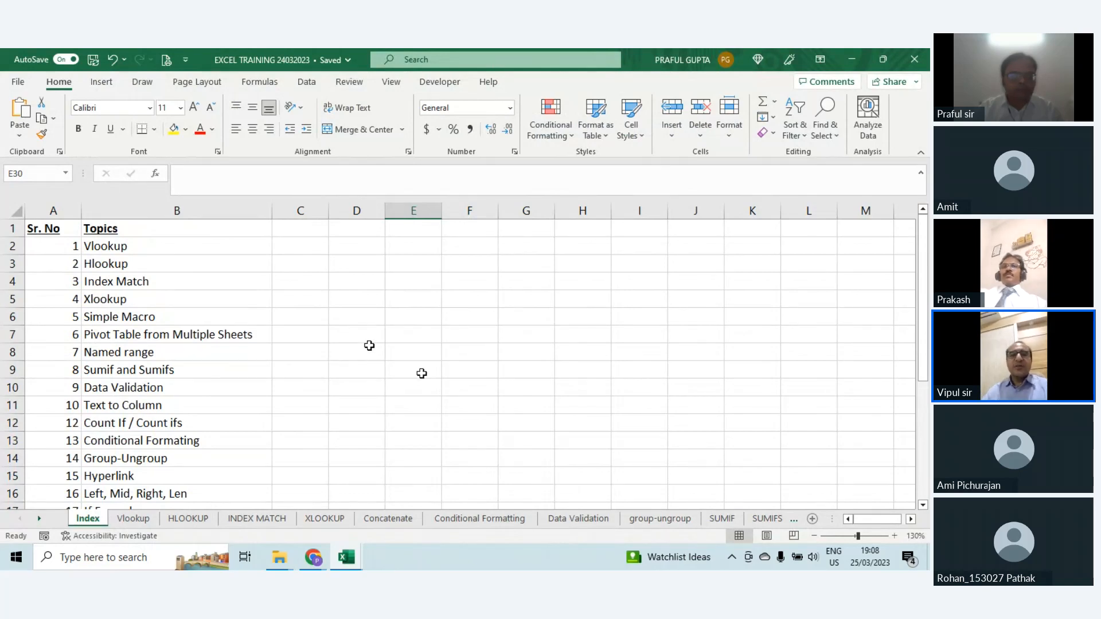
click(455, 269)
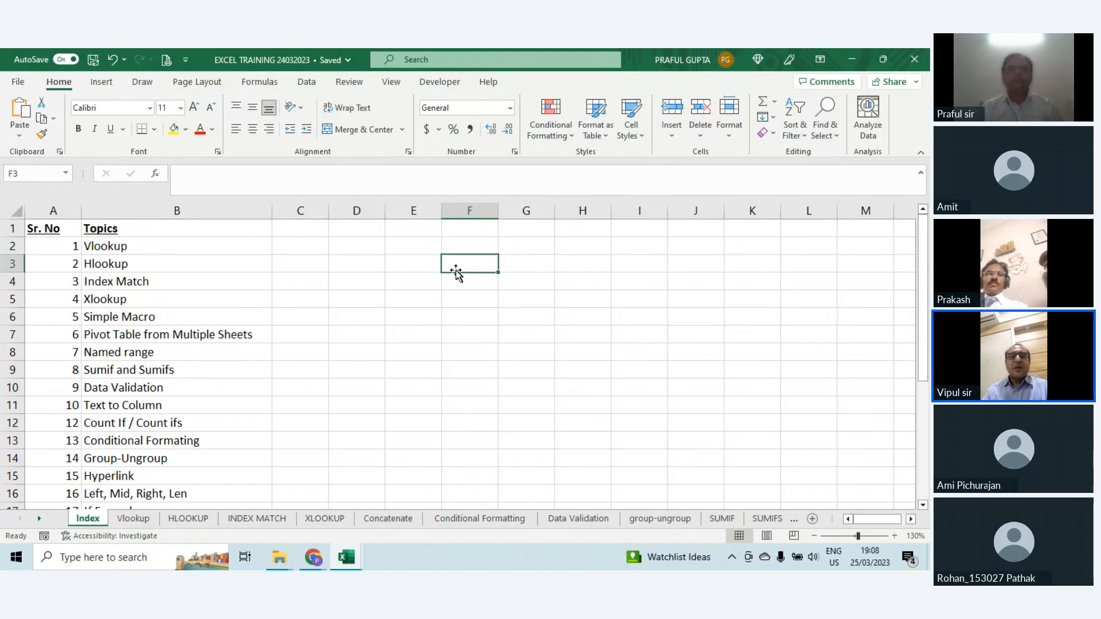